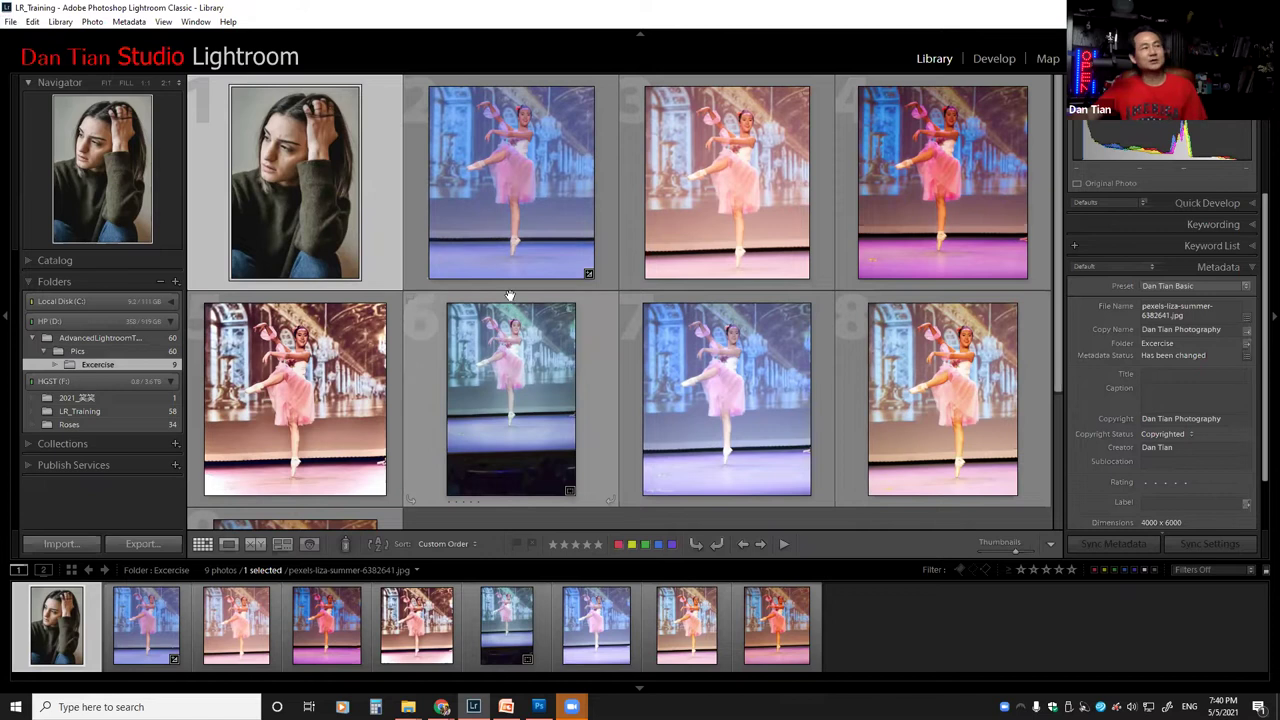
Step: Open the second dancer photo on its own, then return to the grid of nine photos
{"action": "double_click", "coordinate": [519, 168]}
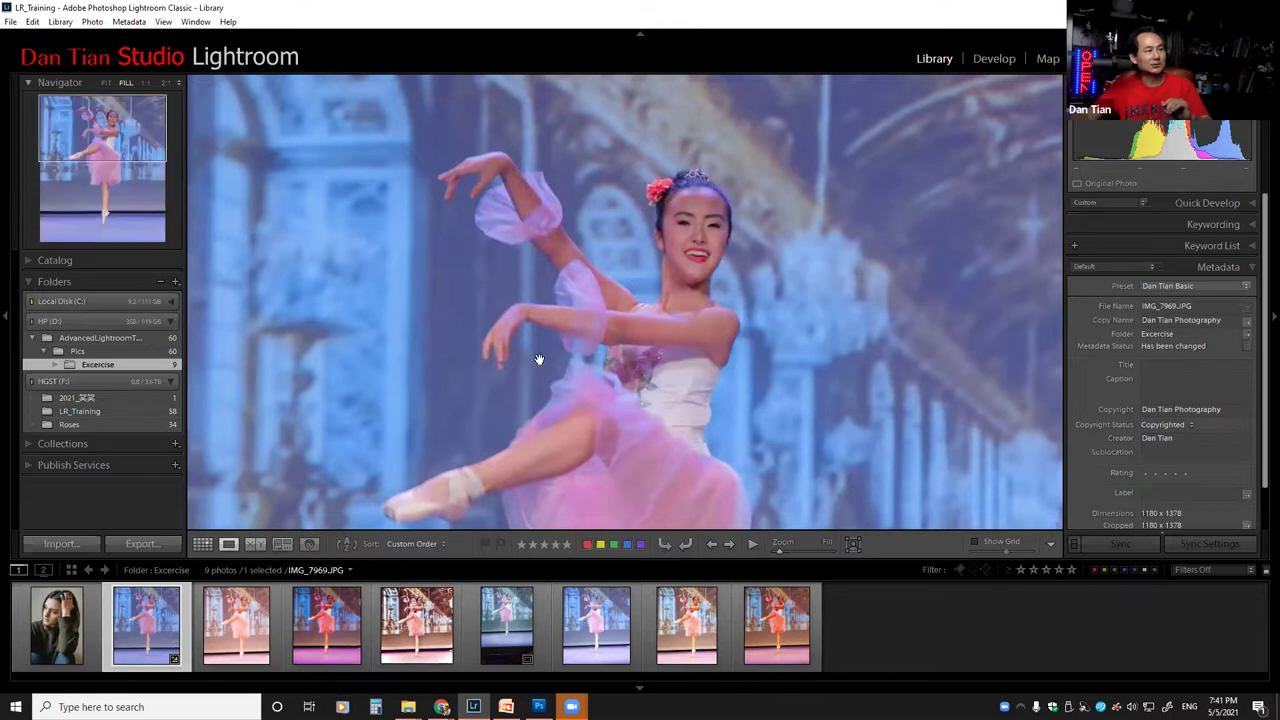
{"action": "left_click", "coordinate": [202, 544]}
{"action": "scroll", "coordinate": [707, 446], "scroll_direction": "down", "scroll_amount": 3}
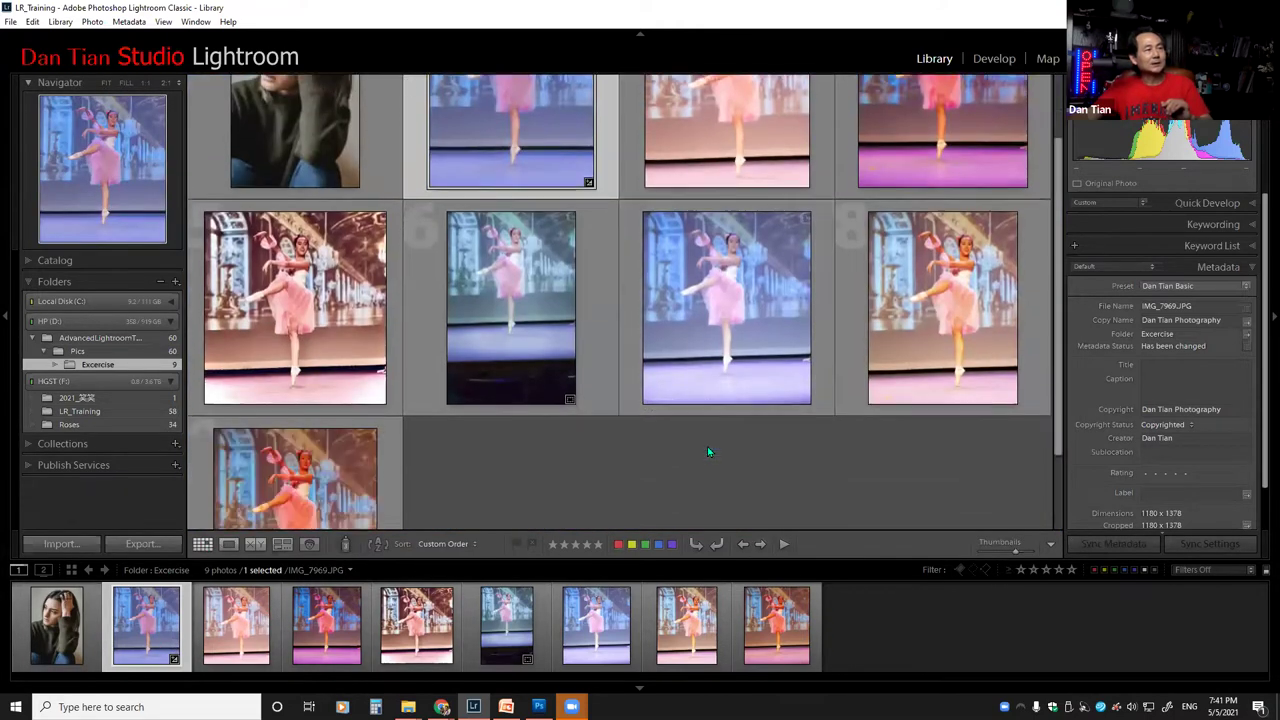
Step: Open IMG_7968 alone and zoom to 2:1 on the dancer's face, then back to Fit
{"action": "double_click", "coordinate": [322, 487]}
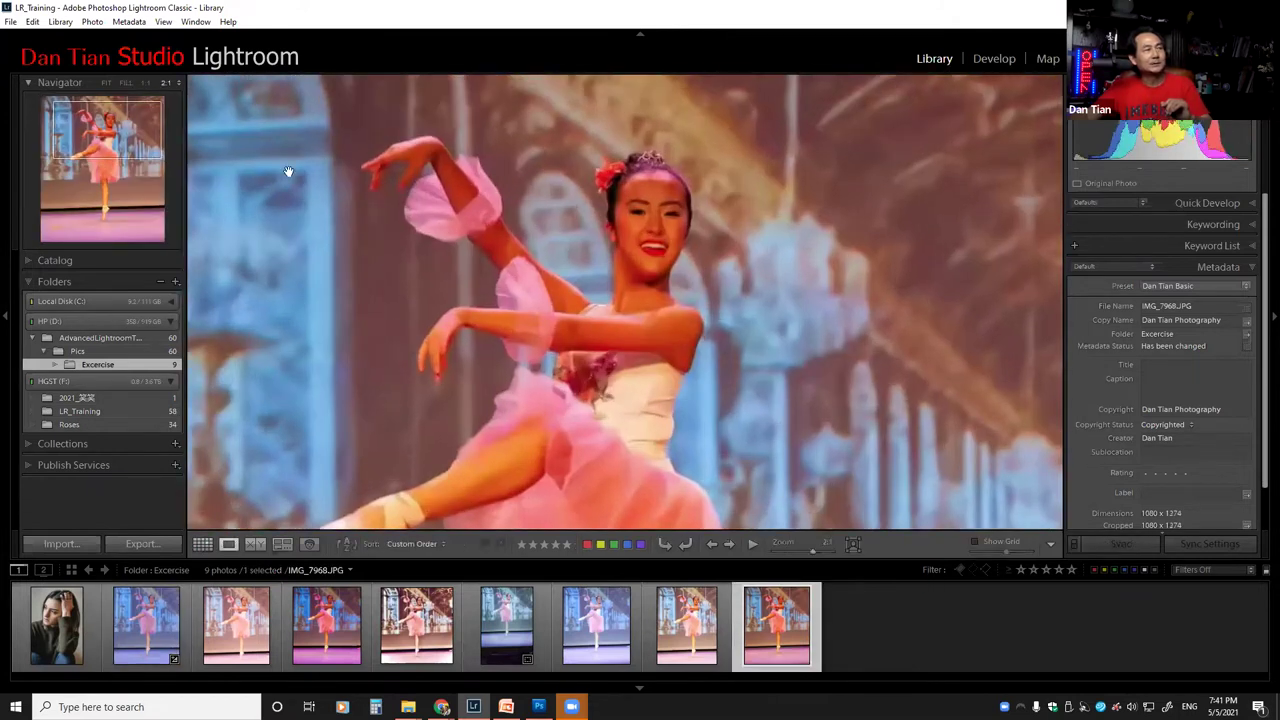
{"action": "left_click", "coordinate": [286, 171]}
{"action": "left_click", "coordinate": [104, 84]}
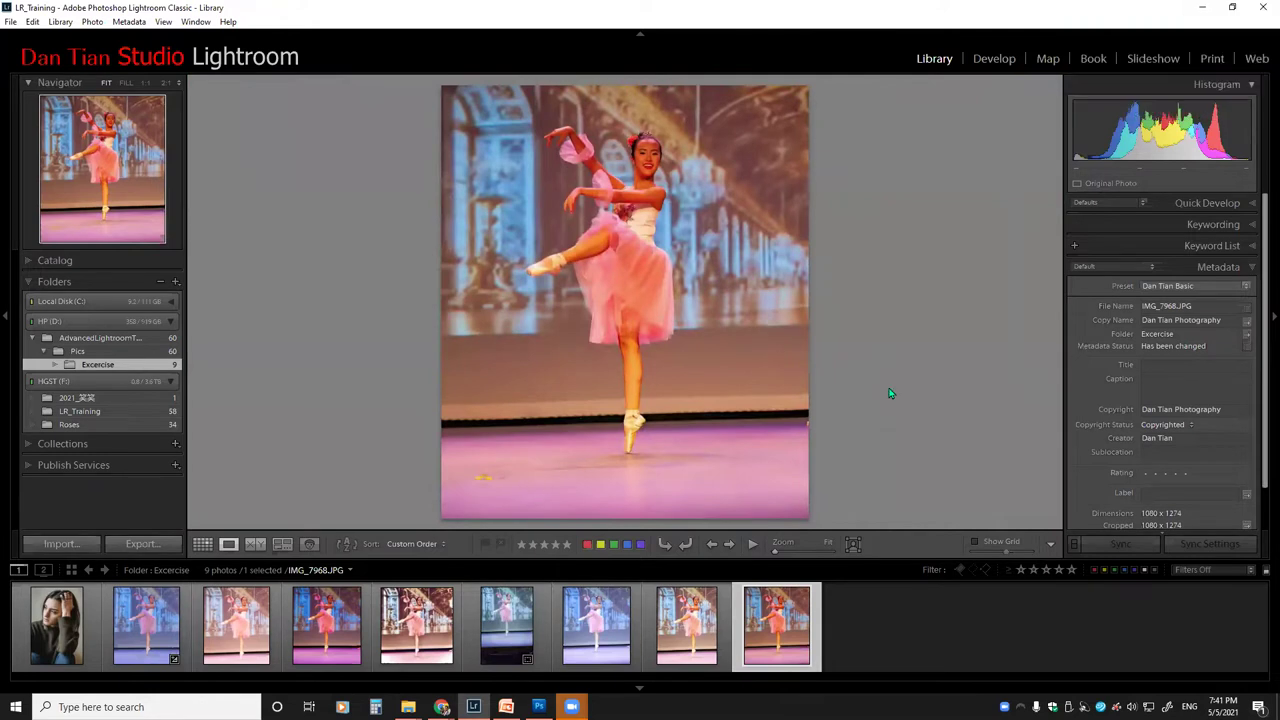
Step: In Develop, zoom into IMG_7968 and pan around the dancer, then return to Fit
{"action": "left_click", "coordinate": [1006, 61]}
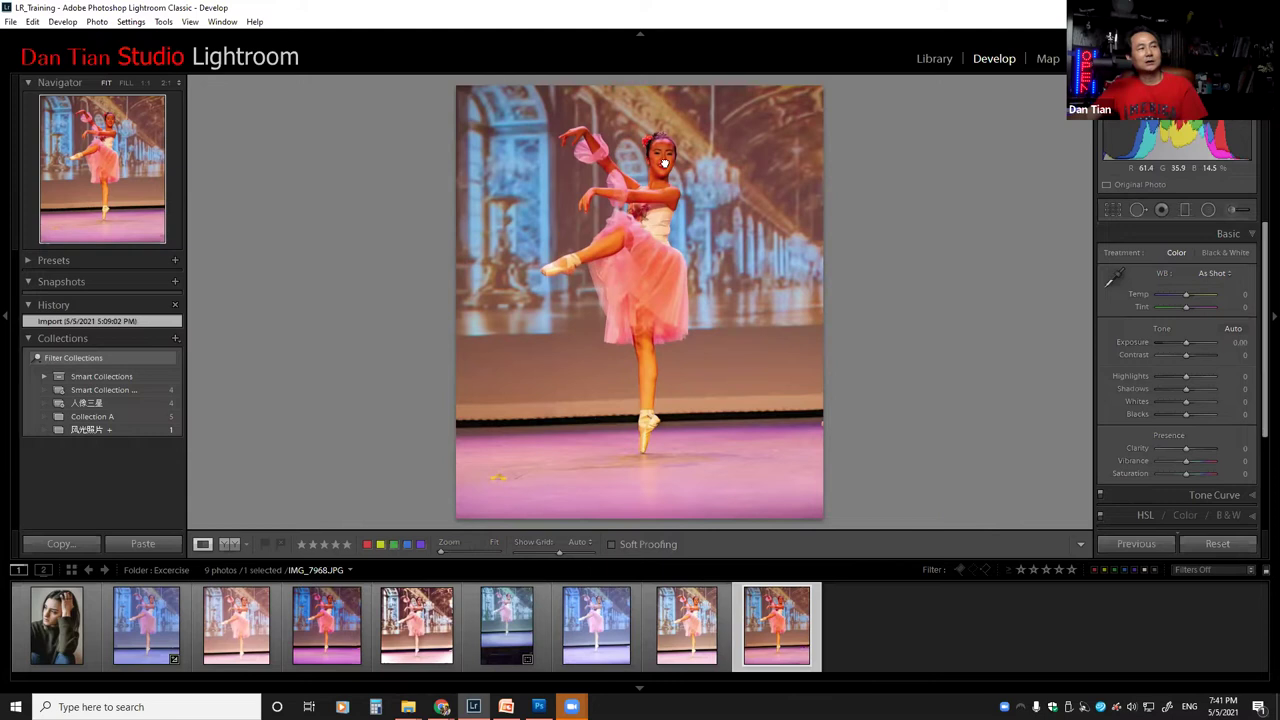
{"action": "left_click_drag", "start_coordinate": [664, 162], "coordinate": [694, 286]}
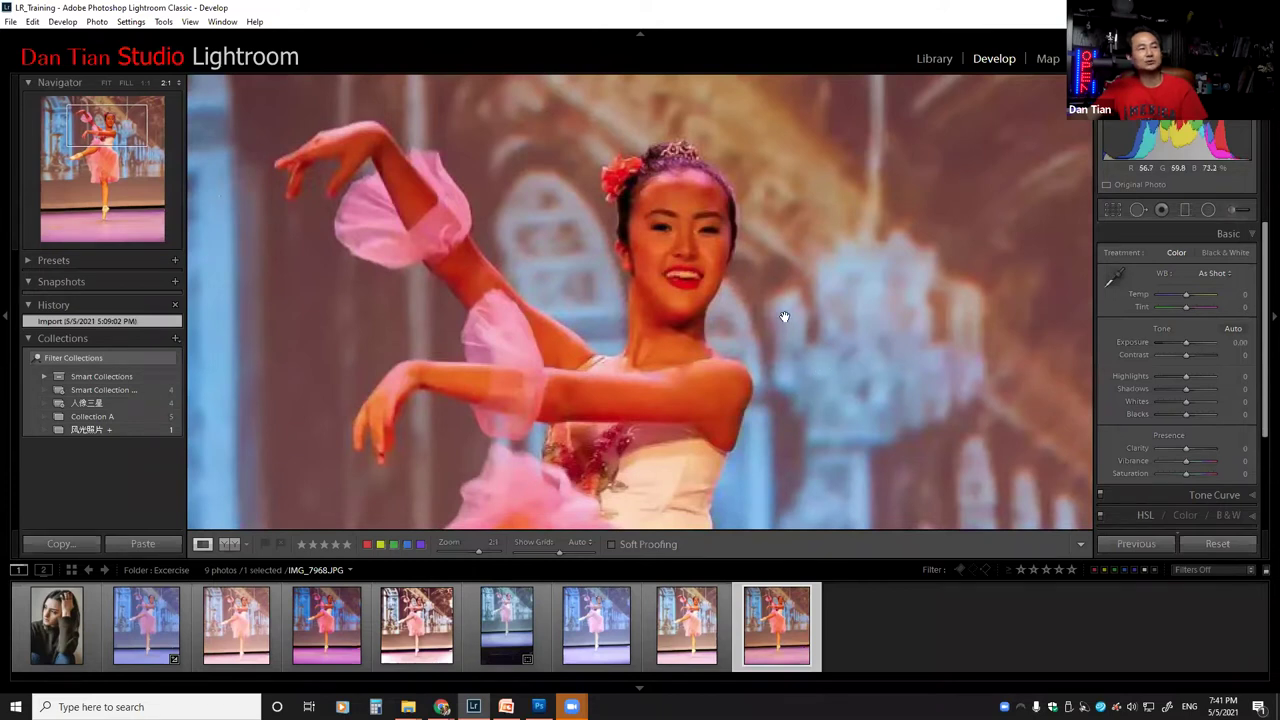
{"action": "left_click_drag", "start_coordinate": [686, 280], "coordinate": [707, 263]}
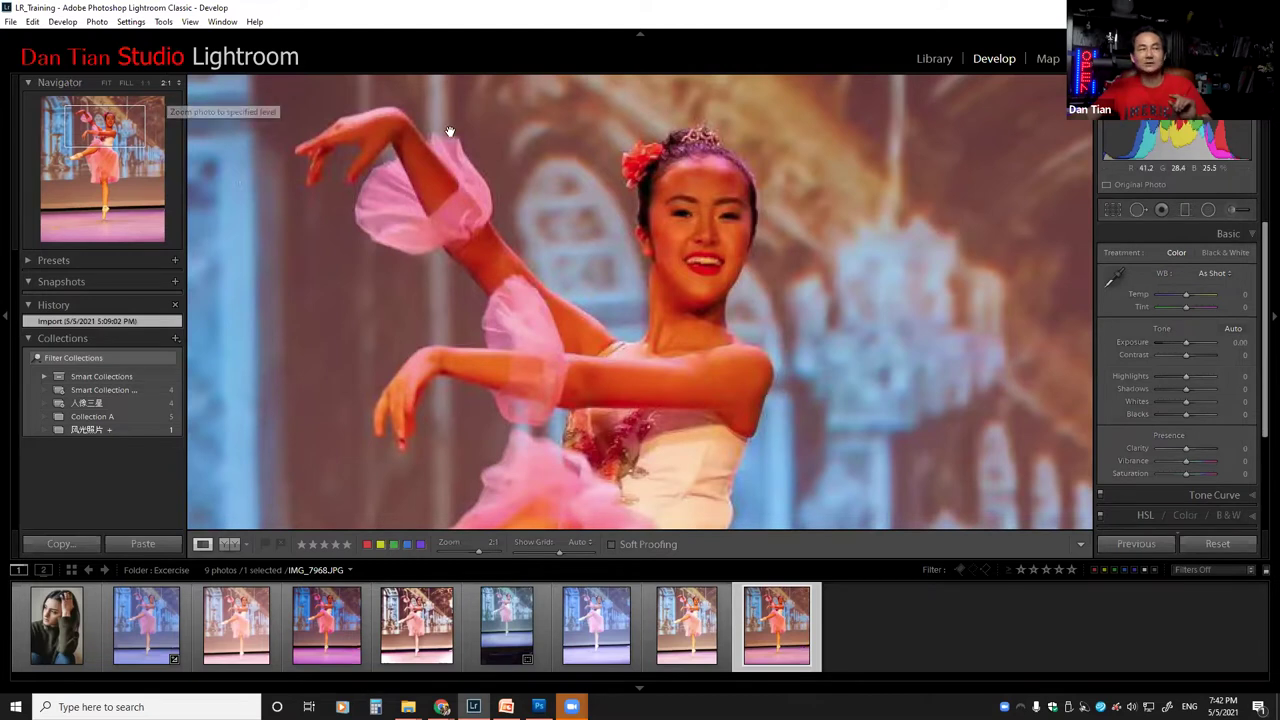
{"action": "left_click", "coordinate": [718, 238]}
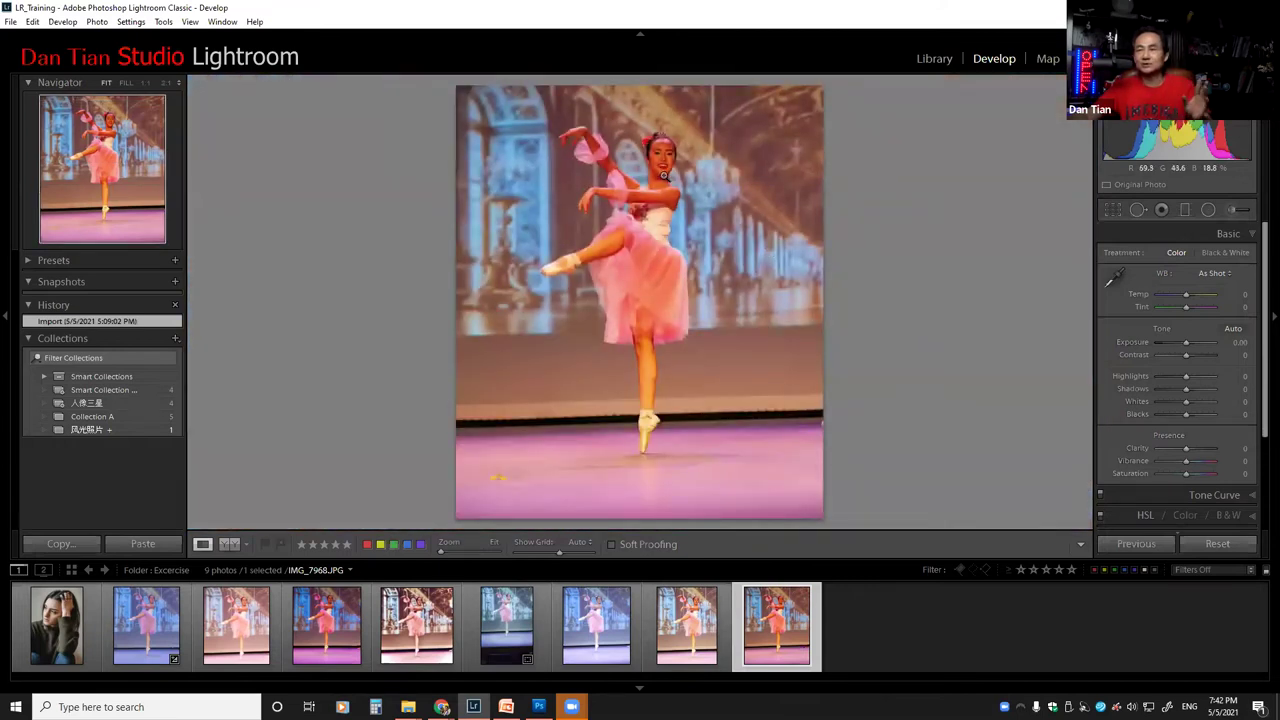
Step: Zoom in on the dancer's face, return to Fit, and bring up IMG_7967
{"action": "left_click", "coordinate": [663, 162]}
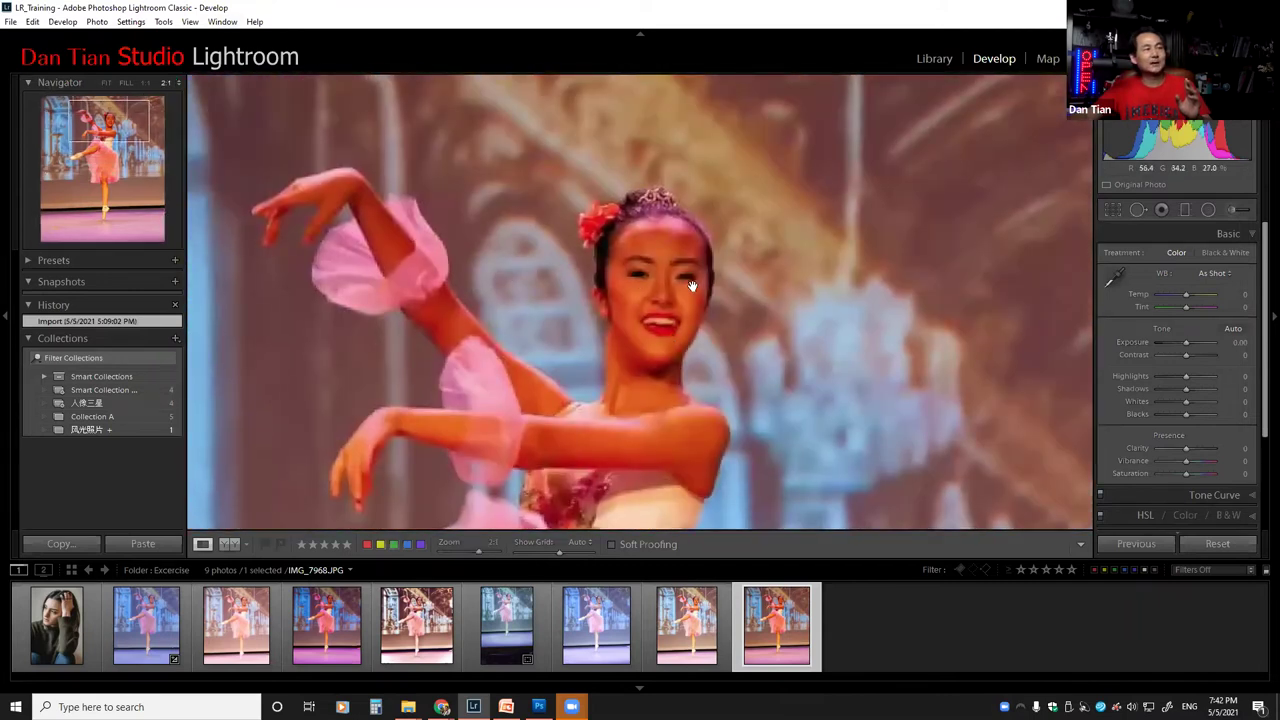
{"action": "left_click_drag", "start_coordinate": [695, 283], "coordinate": [690, 221]}
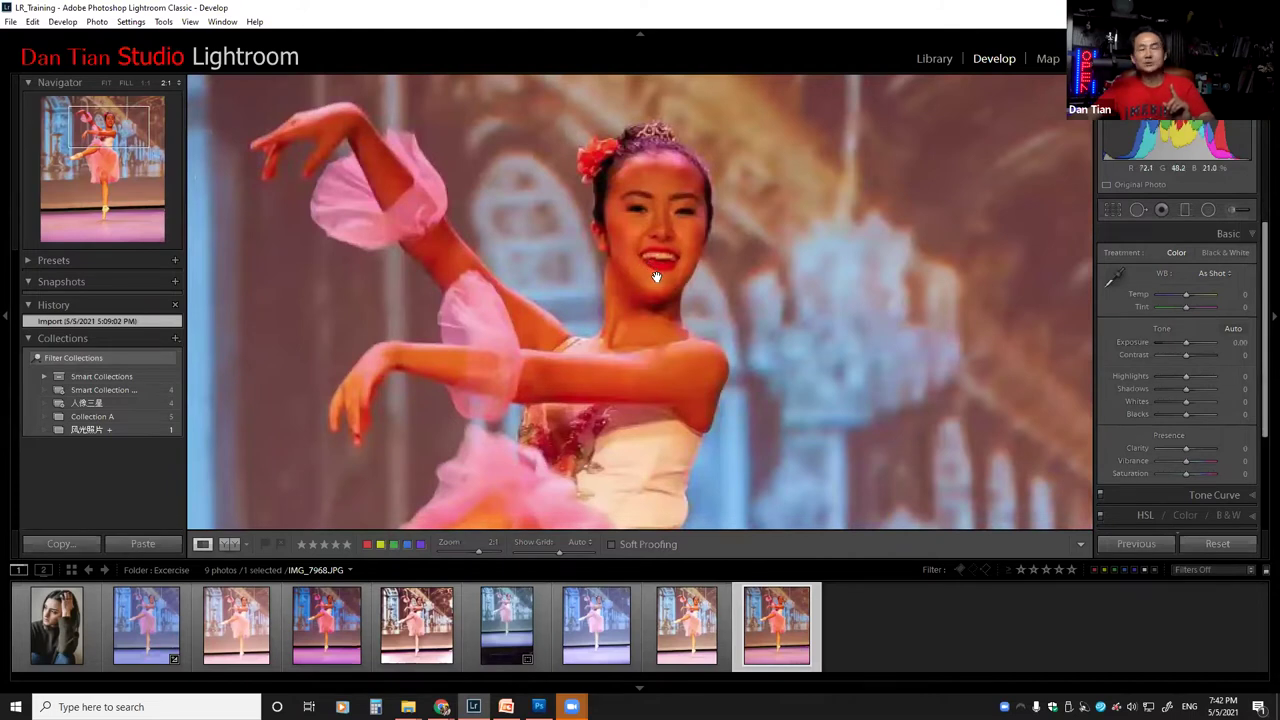
{"action": "left_click", "coordinate": [768, 298]}
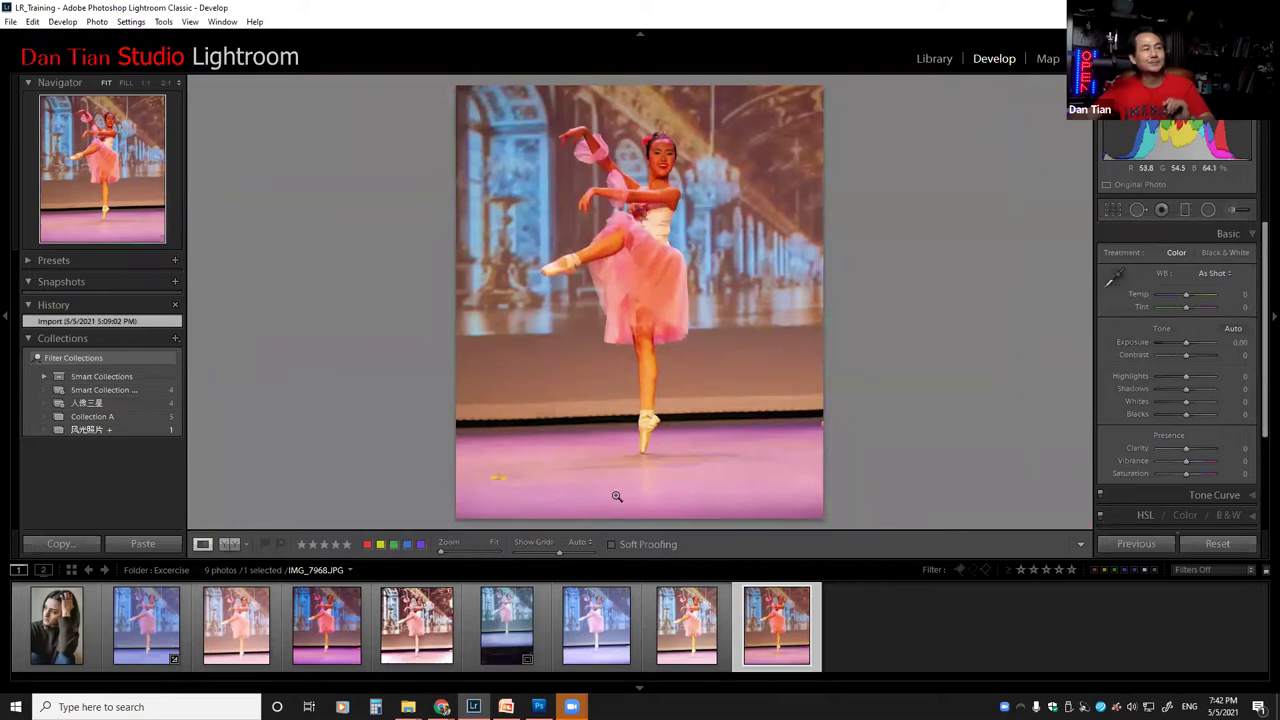
{"action": "left_click", "coordinate": [705, 633]}
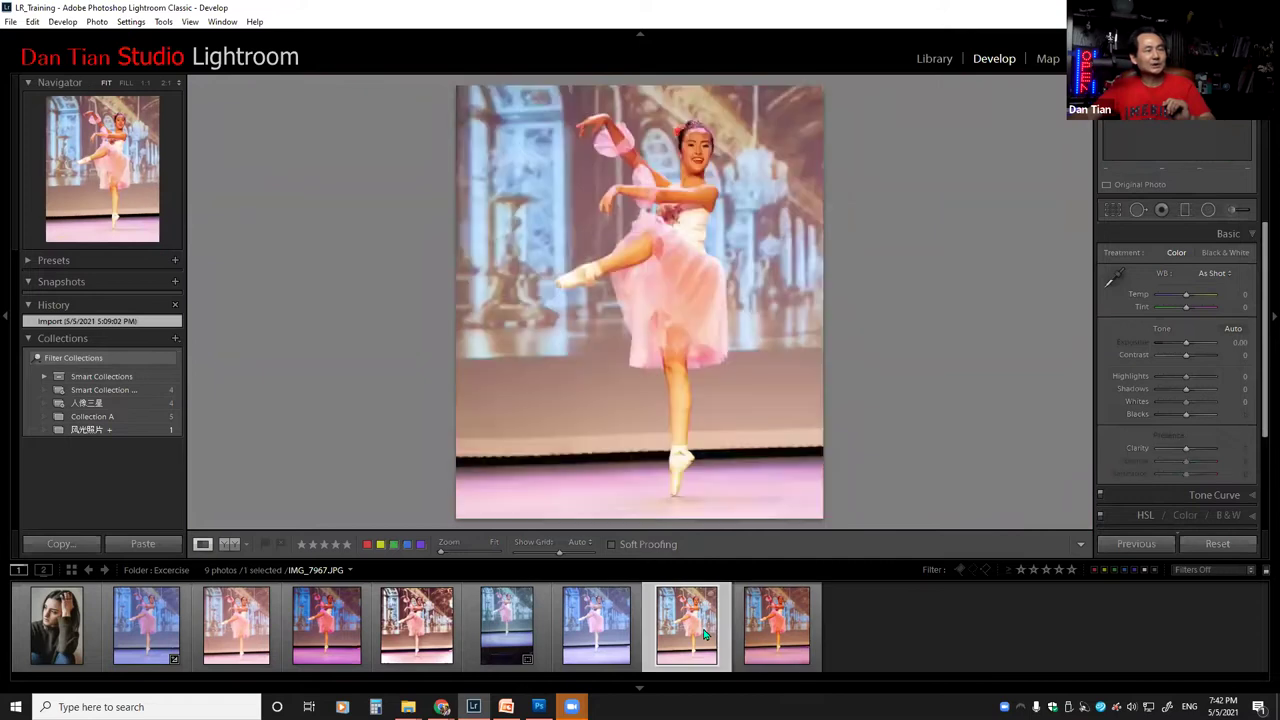
Step: Zoom into IMG_7967 to inspect detail, then zoom in again on the dancer's face
{"action": "left_click", "coordinate": [697, 172]}
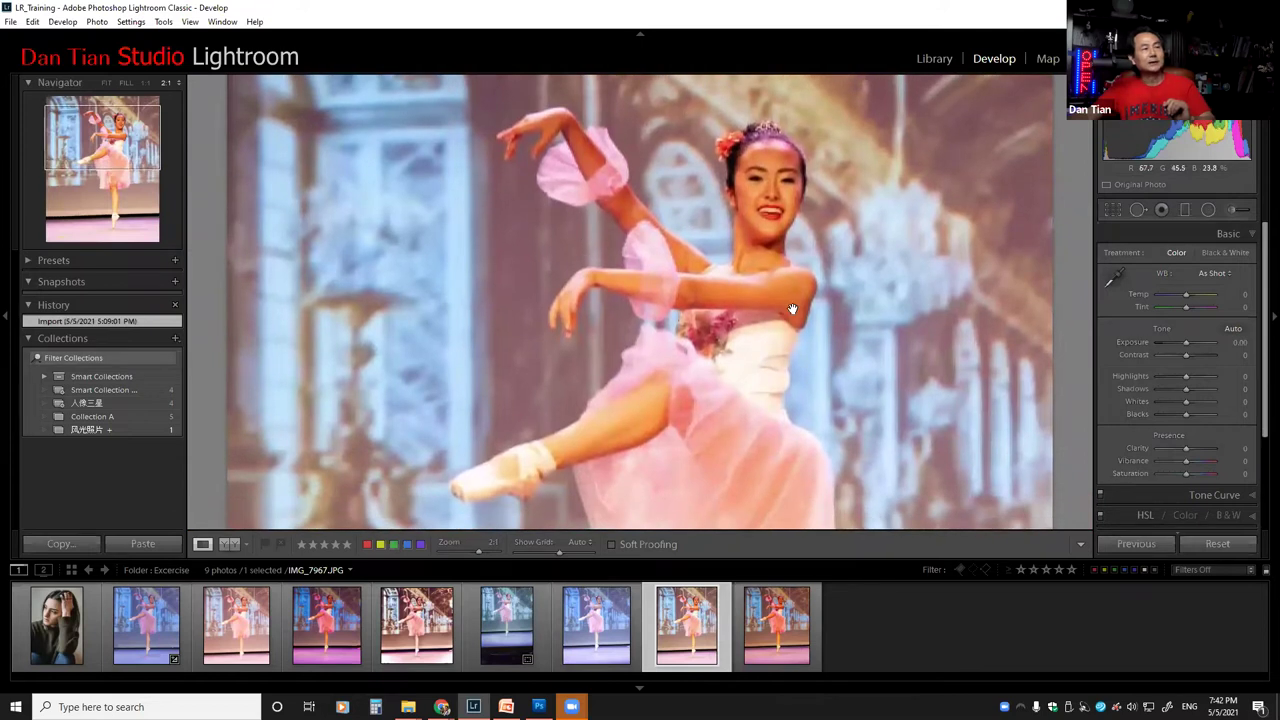
{"action": "left_click", "coordinate": [790, 300]}
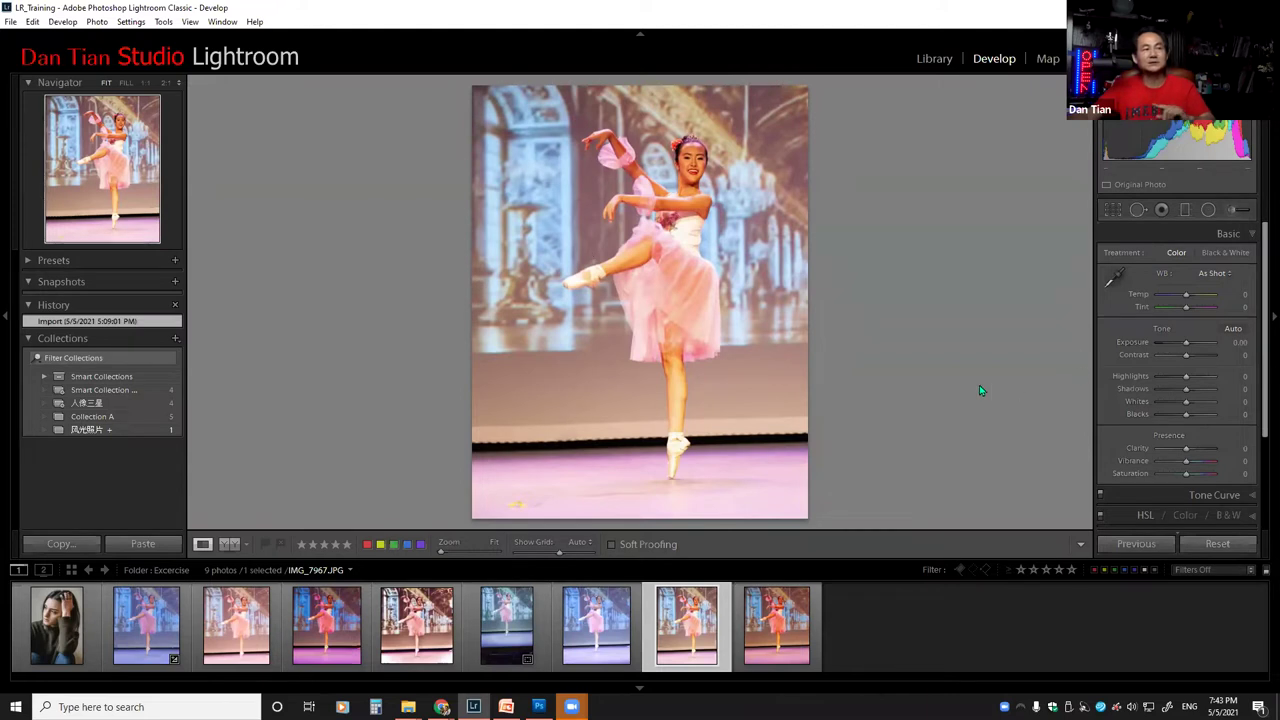
{"action": "left_click", "coordinate": [692, 172]}
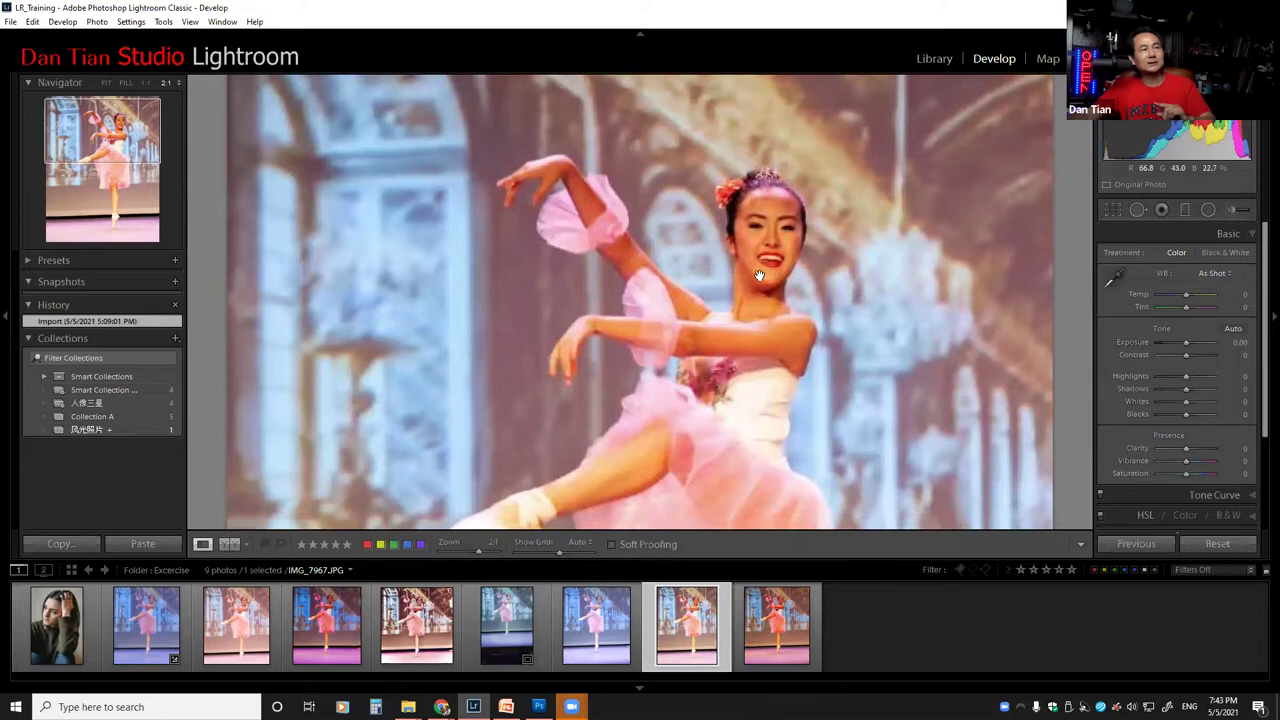
{"action": "scroll", "coordinate": [770, 276], "scroll_direction": "down", "scroll_amount": 1}
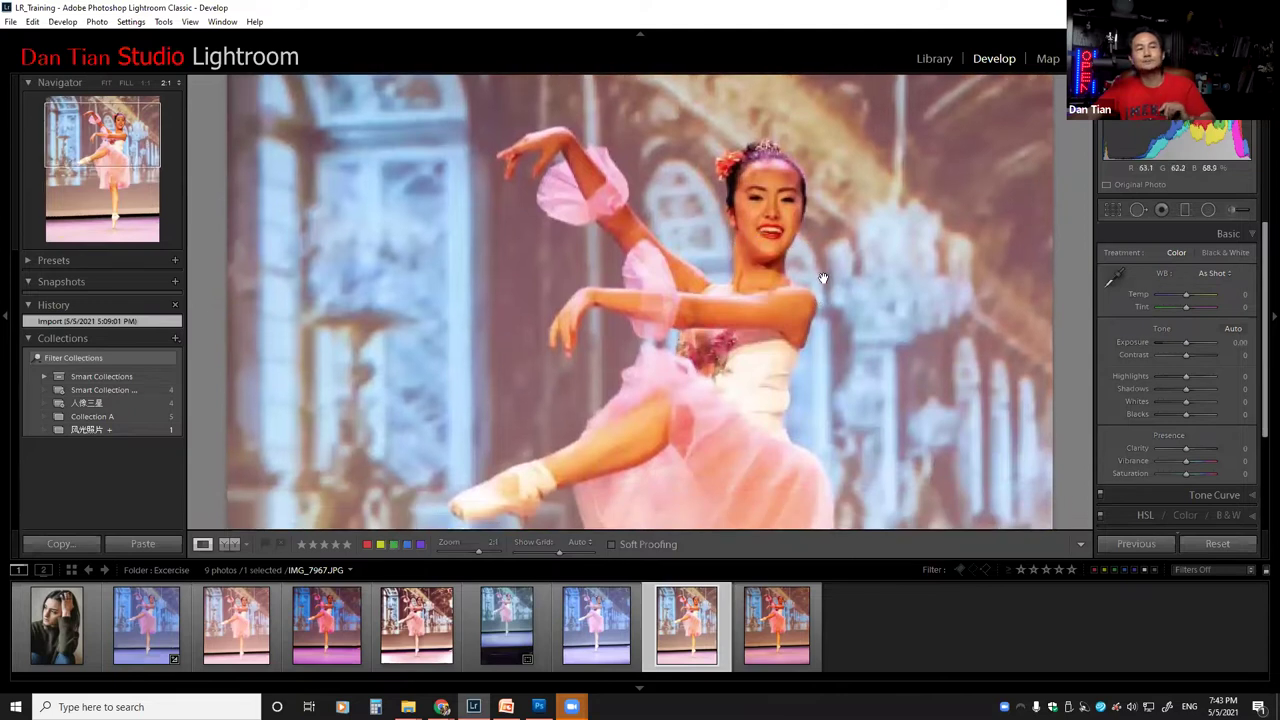
{"action": "scroll", "coordinate": [776, 238], "scroll_direction": "down", "scroll_amount": 1}
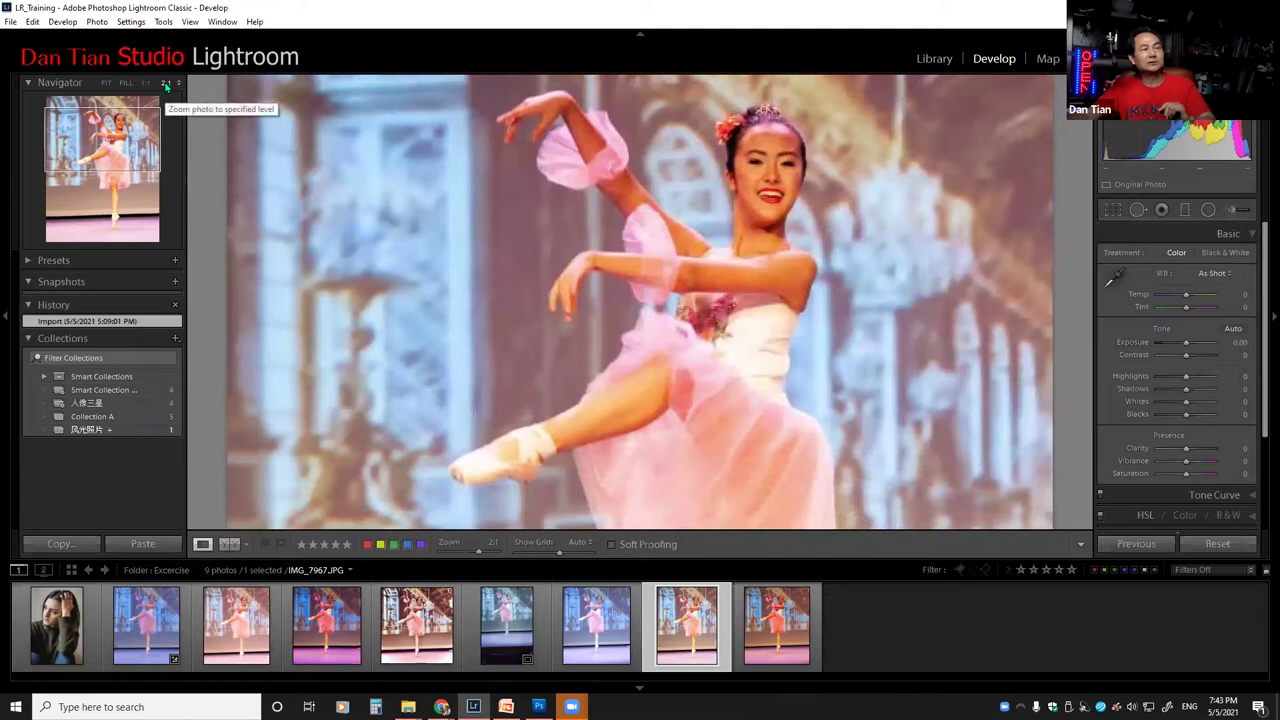
Step: Shift the magnified view down, return to Fit, and switch to IMG_7968
{"action": "left_click_drag", "start_coordinate": [790, 187], "coordinate": [790, 211]}
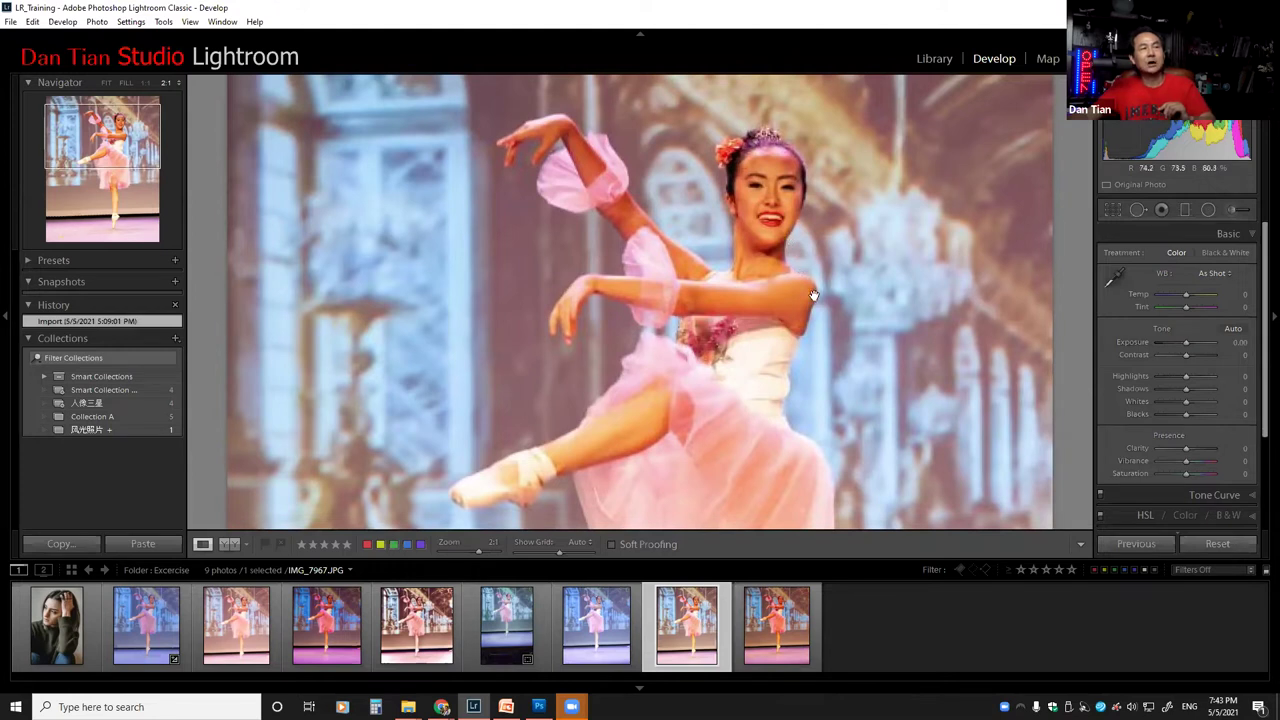
{"action": "left_click", "coordinate": [810, 339]}
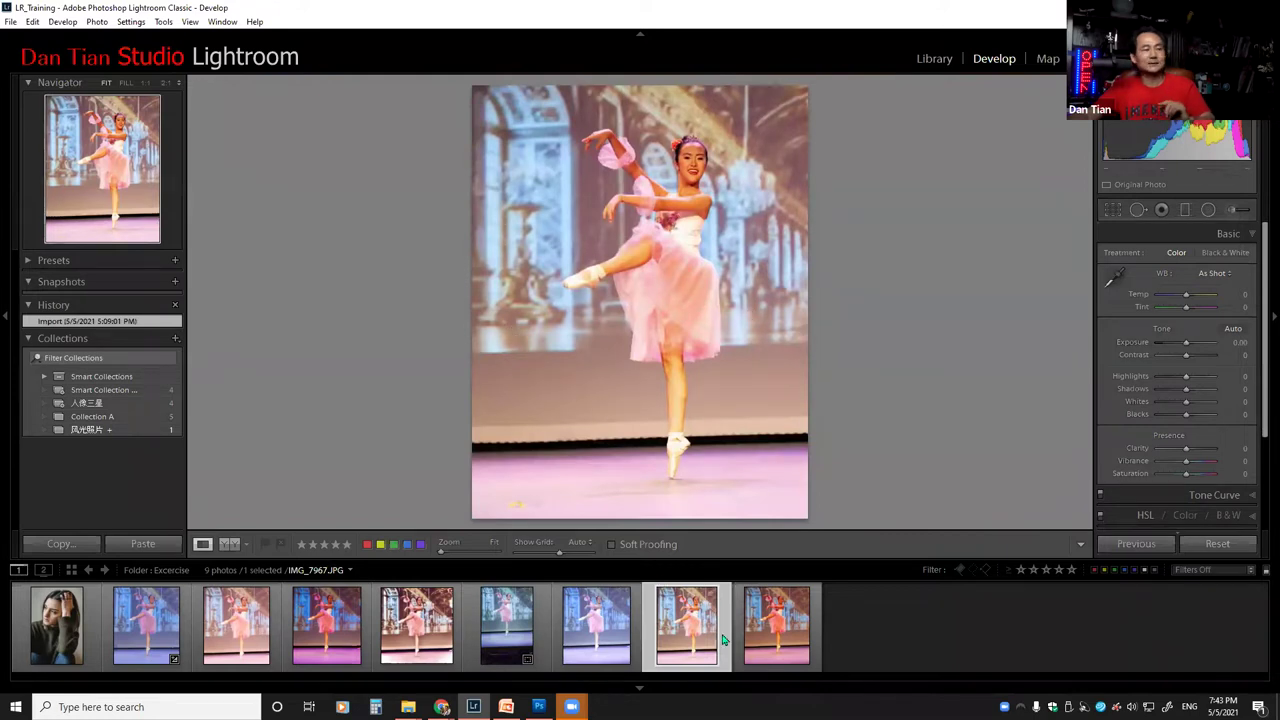
{"action": "left_click", "coordinate": [798, 613]}
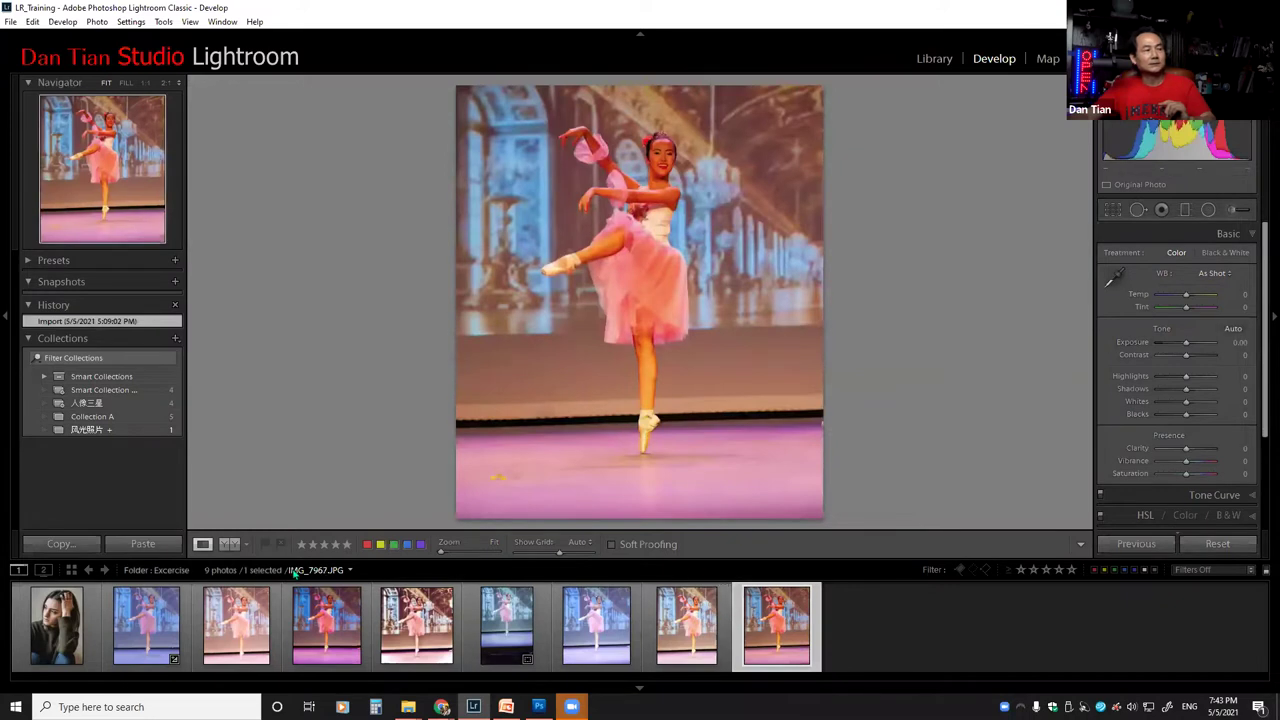
Step: Compare IMG_7967 and IMG_7968 side by side, then pick IMG_7966 and view it alone
{"action": "left_click", "coordinate": [686, 625]}
{"action": "left_click", "coordinate": [776, 625], "text": "ctrl"}
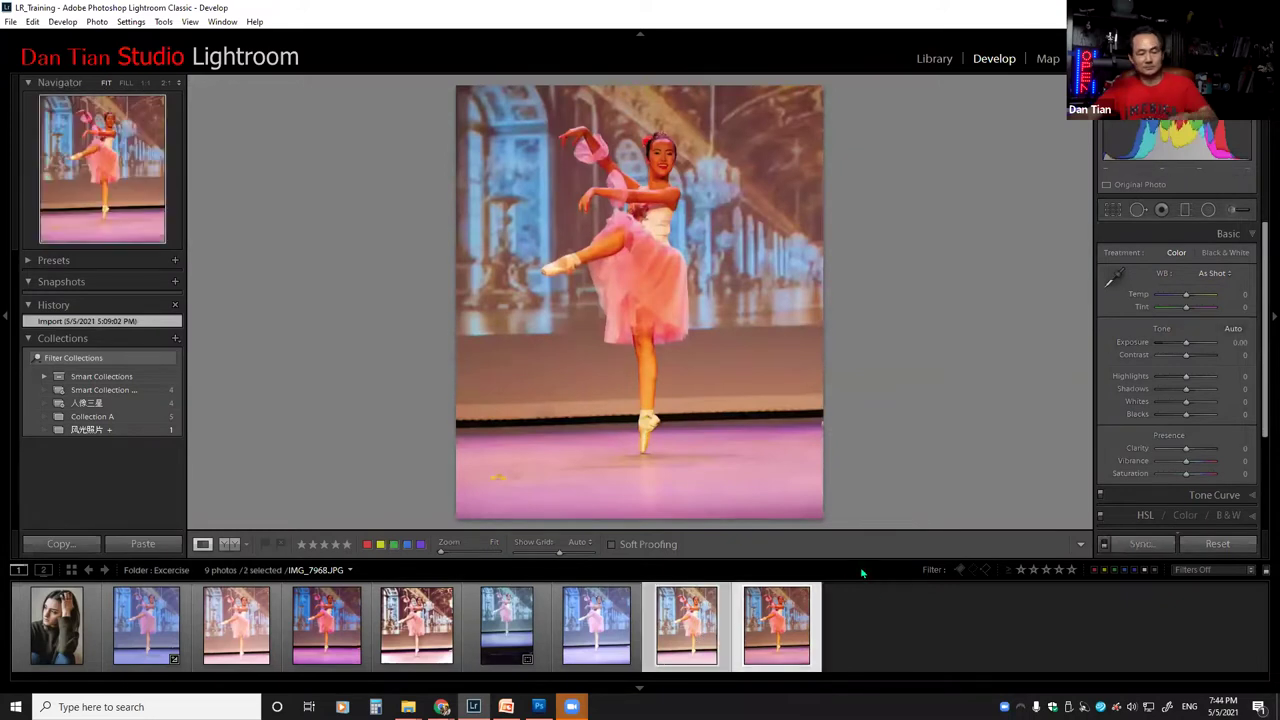
{"action": "key", "text": "c"}
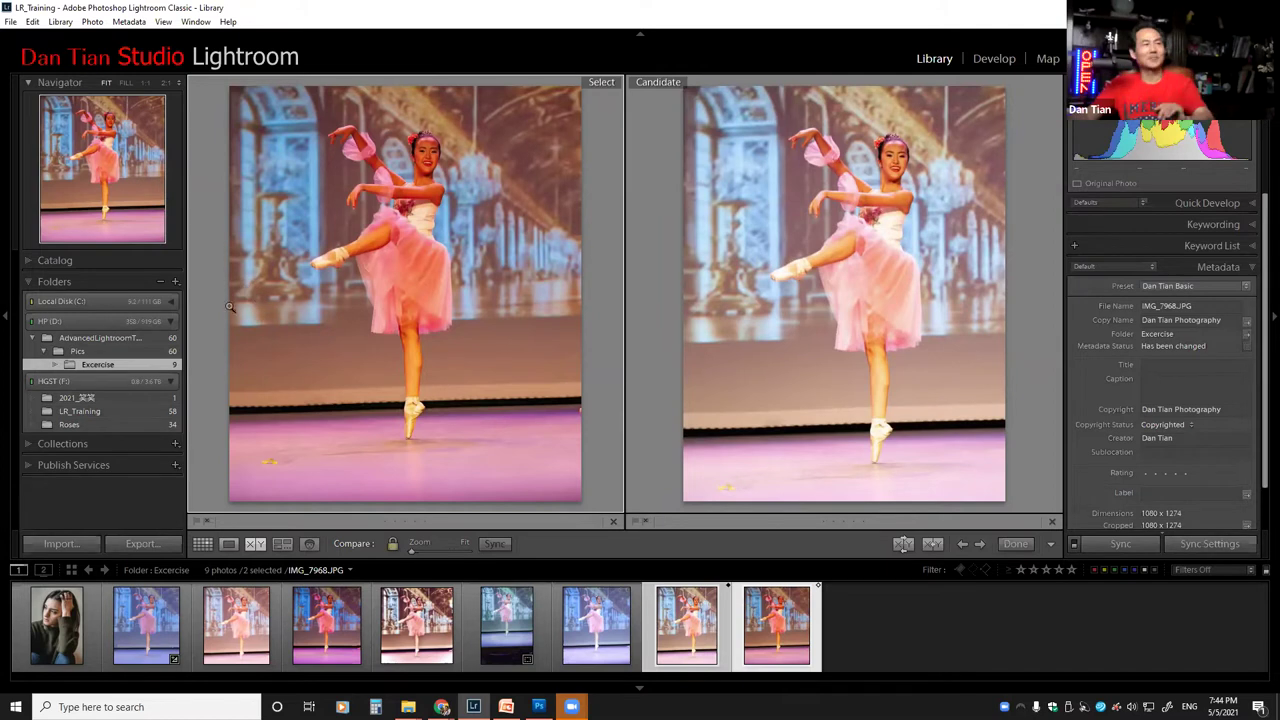
{"action": "left_click", "coordinate": [590, 613]}
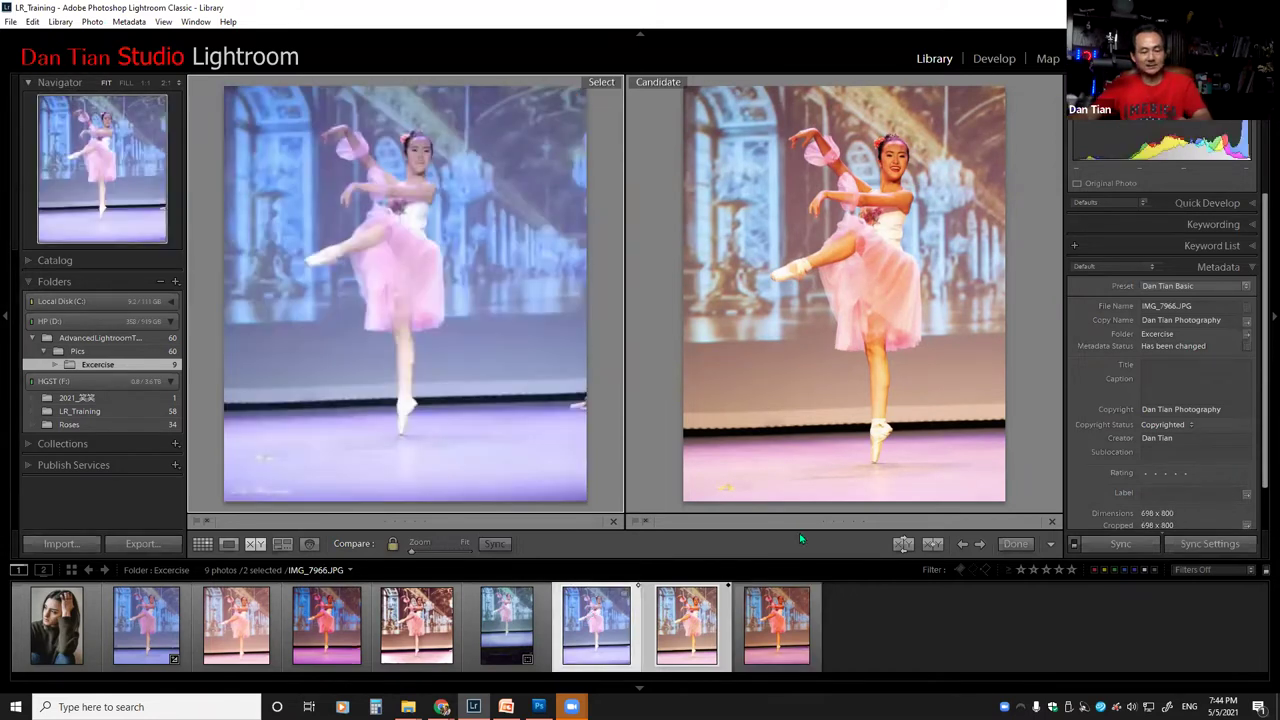
{"action": "left_click", "coordinate": [1012, 546]}
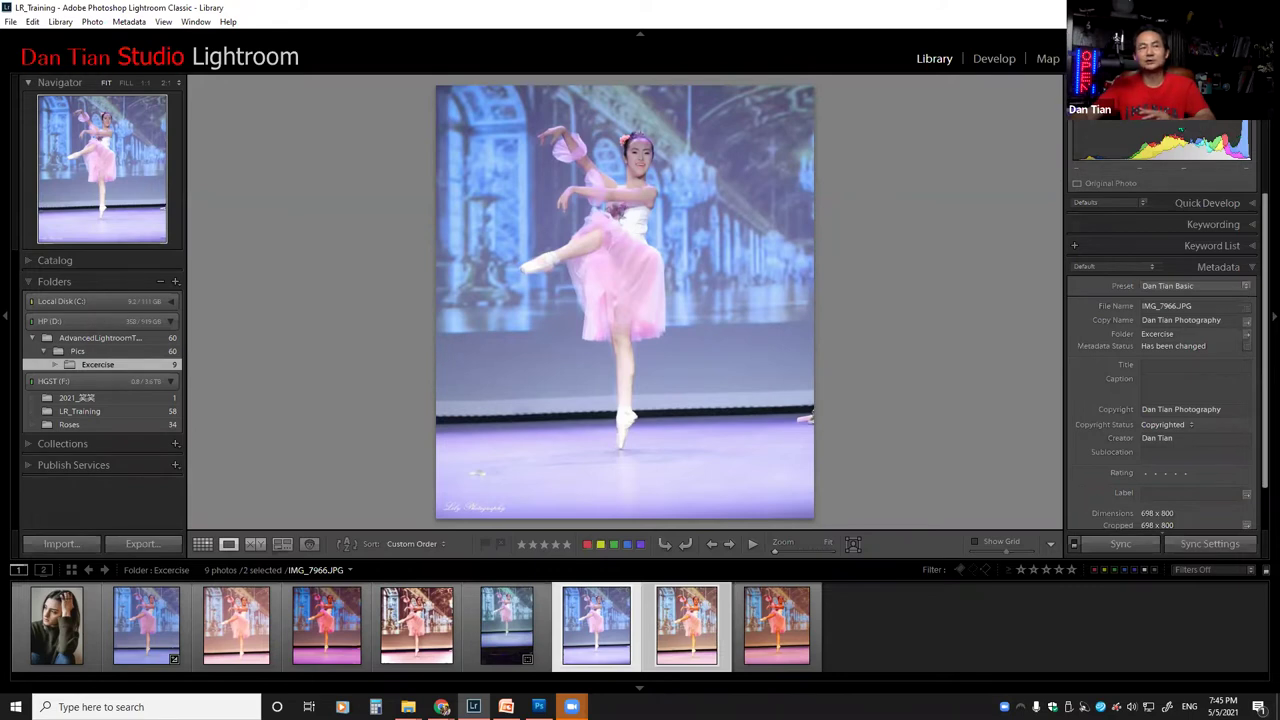
Step: In Develop, darken IMG_7966's exposure to -0.48, then move to IMG_7965
{"action": "left_click", "coordinate": [994, 58]}
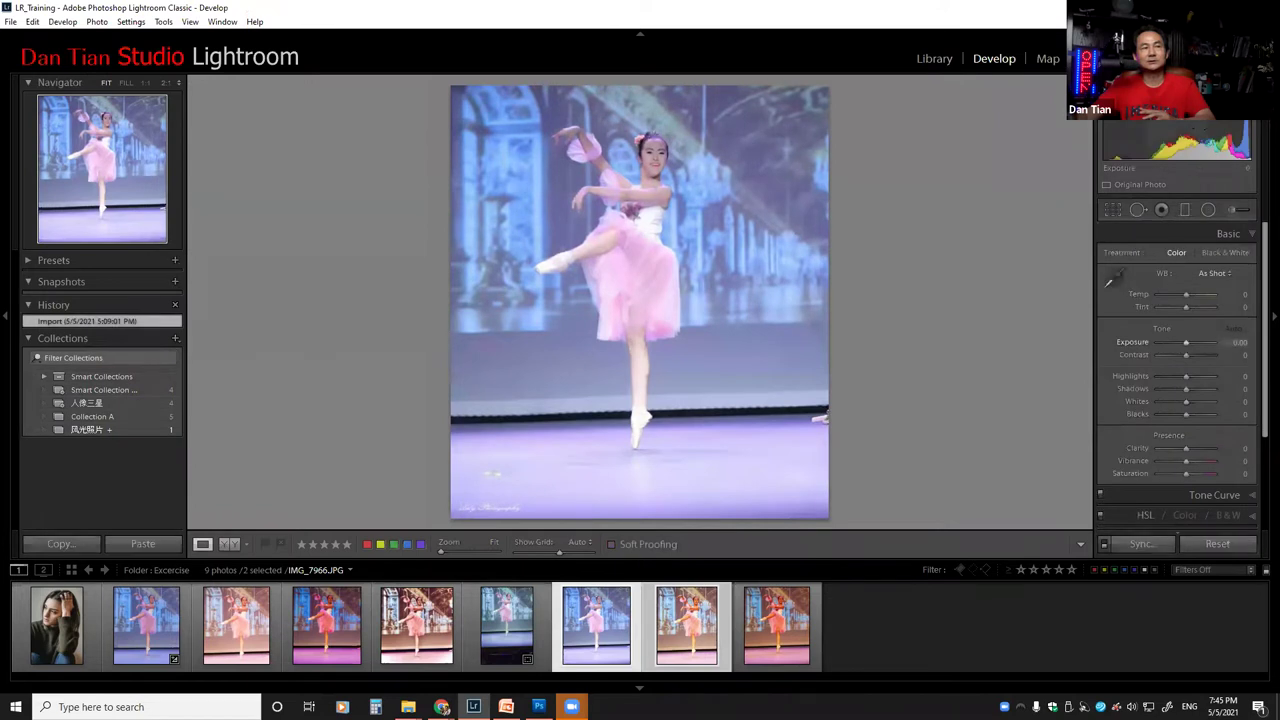
{"action": "left_click_drag", "start_coordinate": [1195, 145], "coordinate": [1160, 145]}
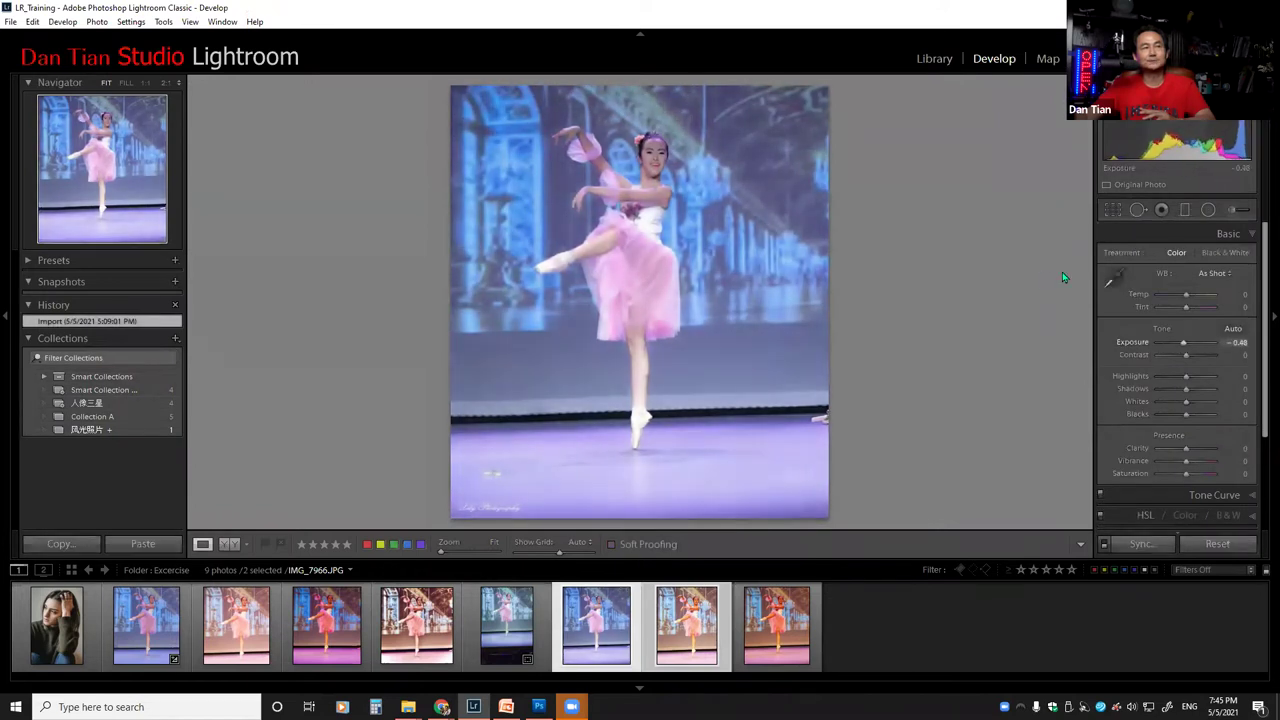
{"action": "left_click", "coordinate": [495, 624]}
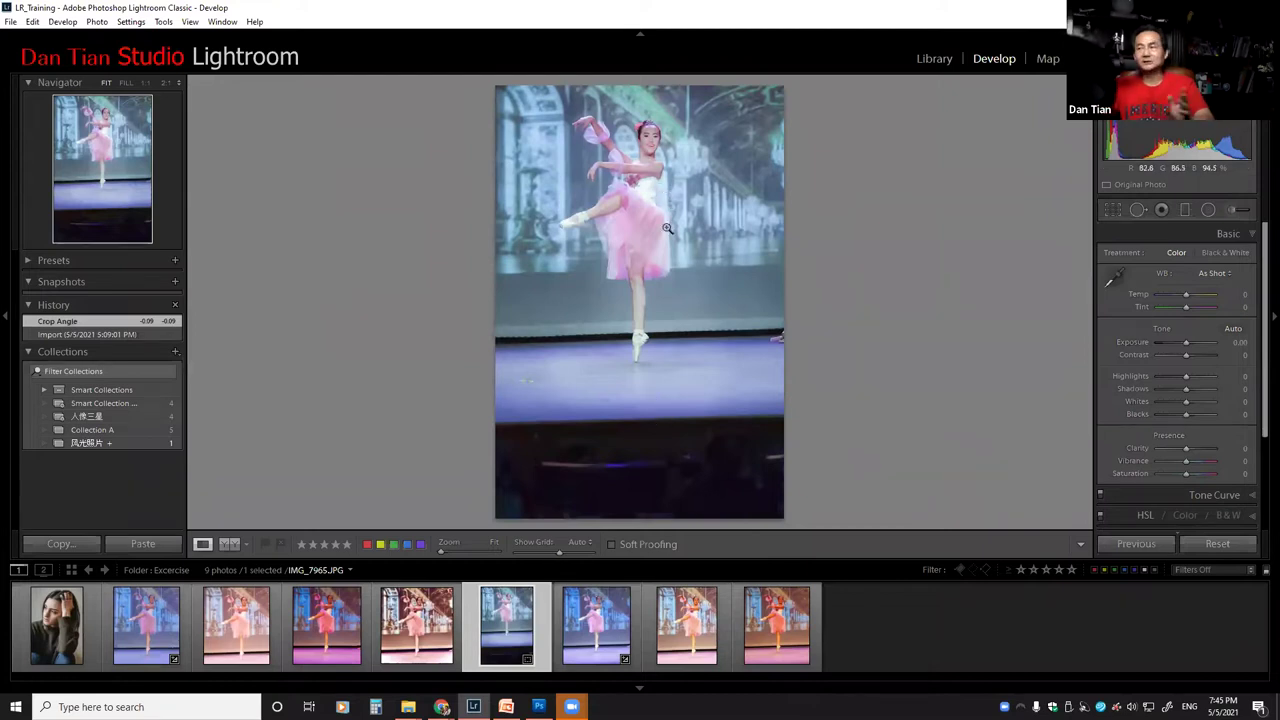
Step: Inspect IMG_7965's dancer magnified, then open IMG_7964 for editing
{"action": "left_click", "coordinate": [648, 170]}
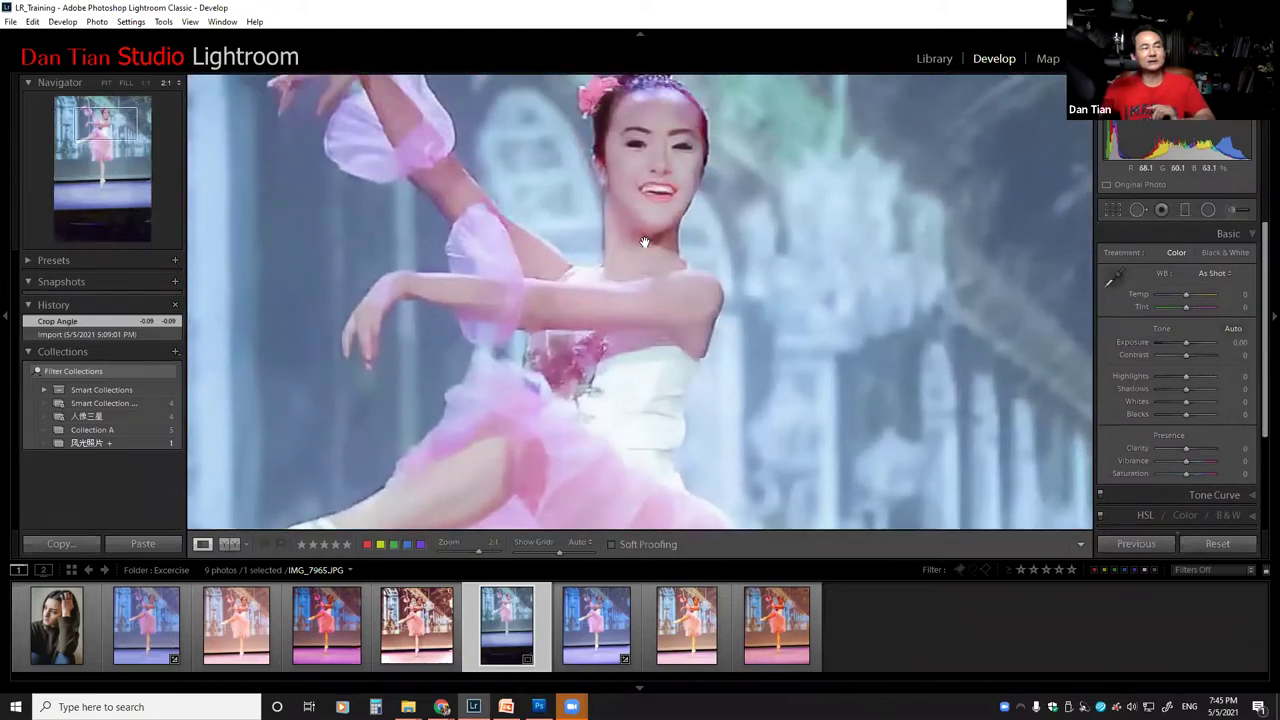
{"action": "left_click_drag", "start_coordinate": [650, 240], "coordinate": [654, 284]}
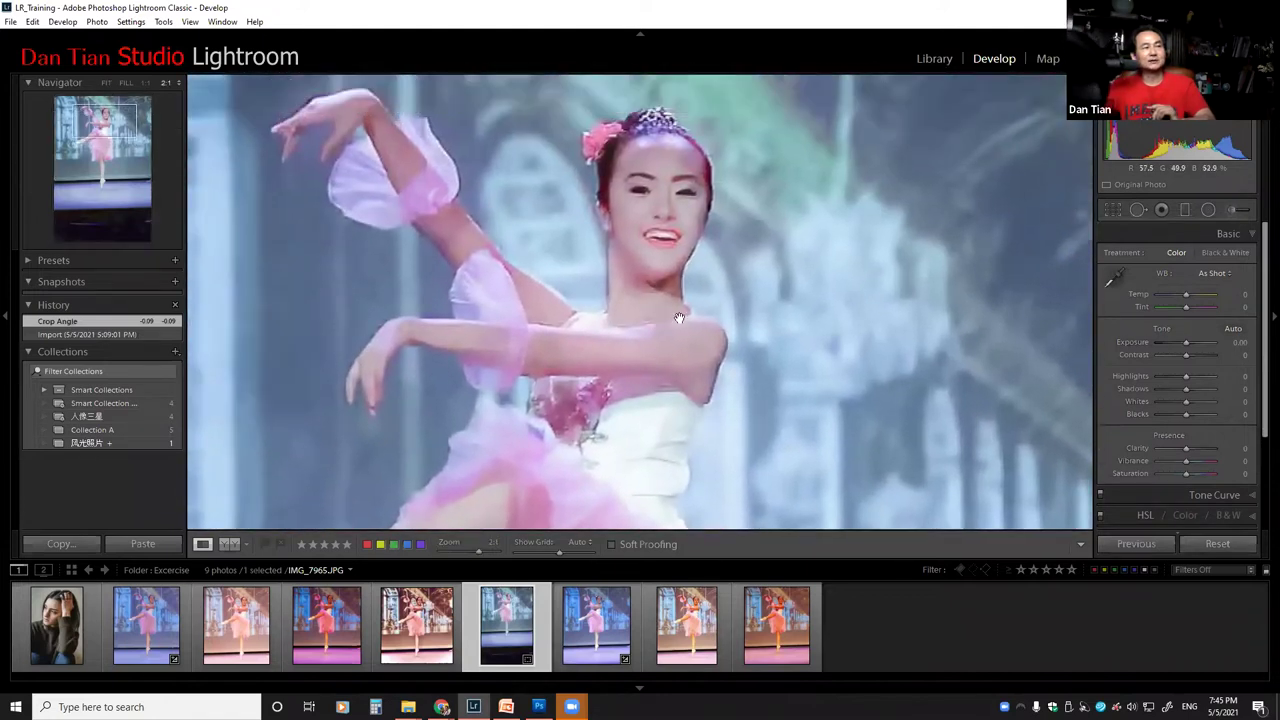
{"action": "left_click", "coordinate": [668, 246]}
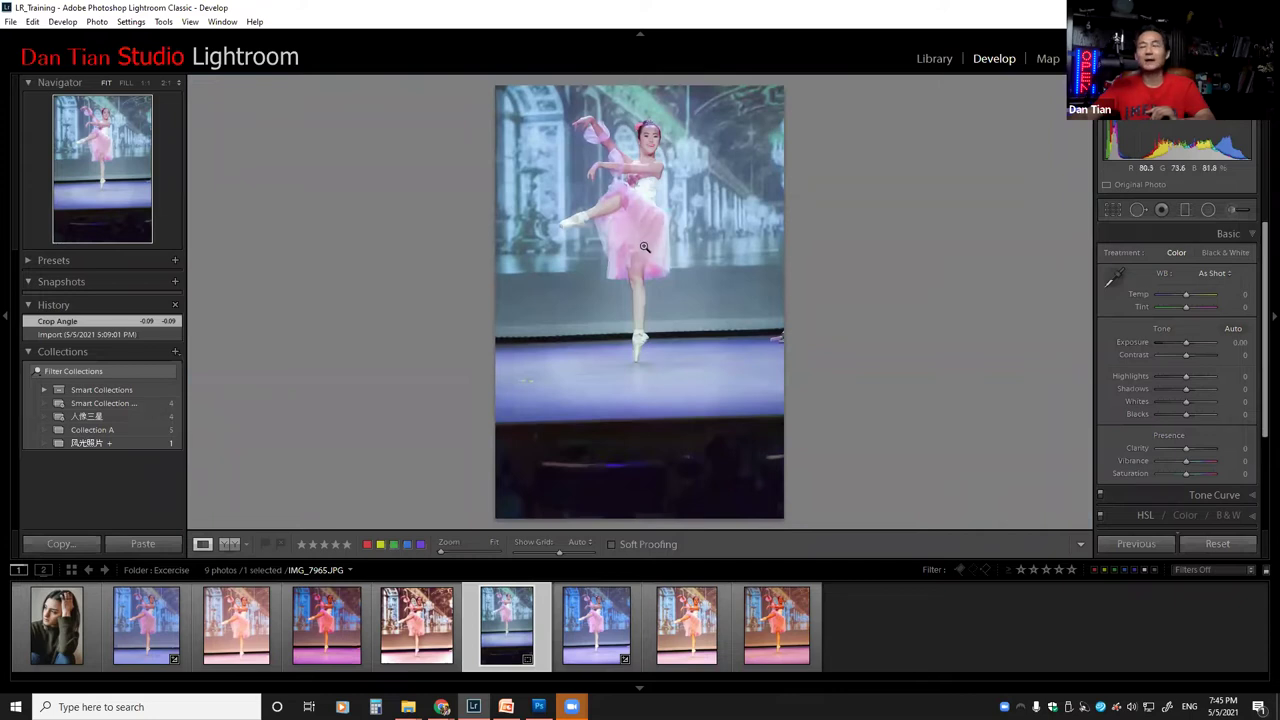
{"action": "left_click", "coordinate": [418, 636]}
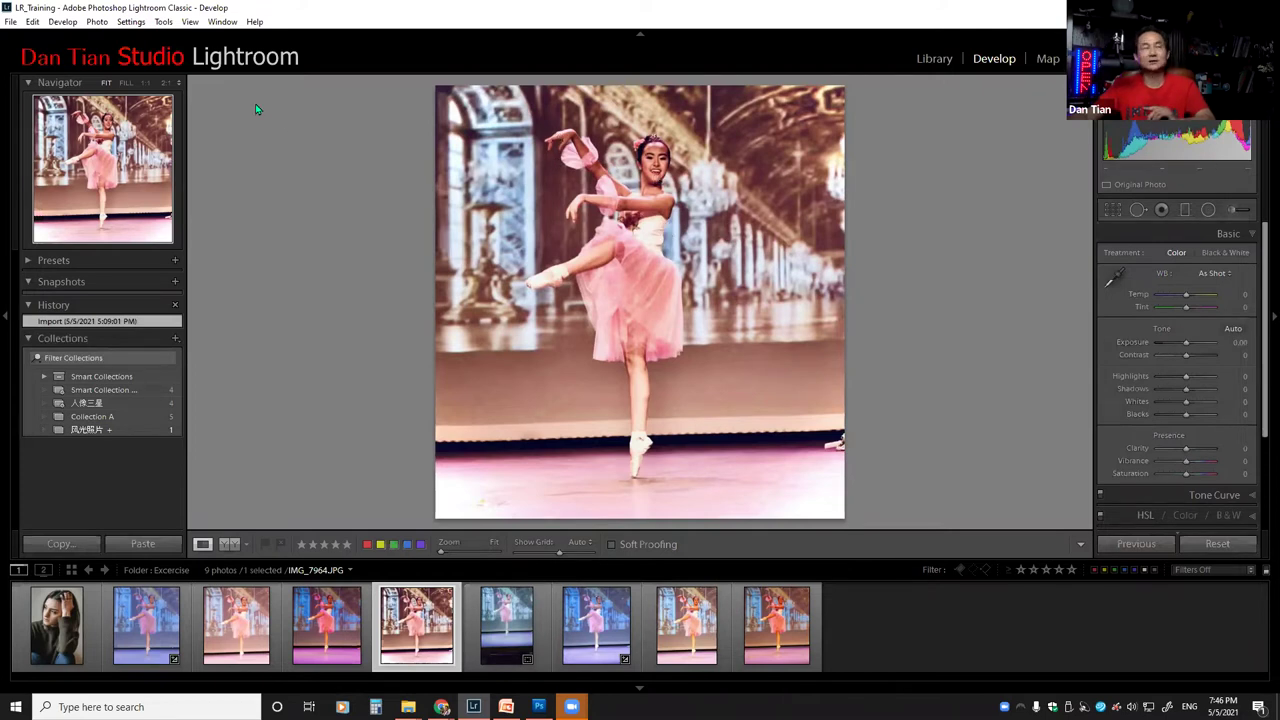
Step: View IMG_7964 at 1:1, return to Fit, and switch to IMG_7963
{"action": "left_click", "coordinate": [146, 83]}
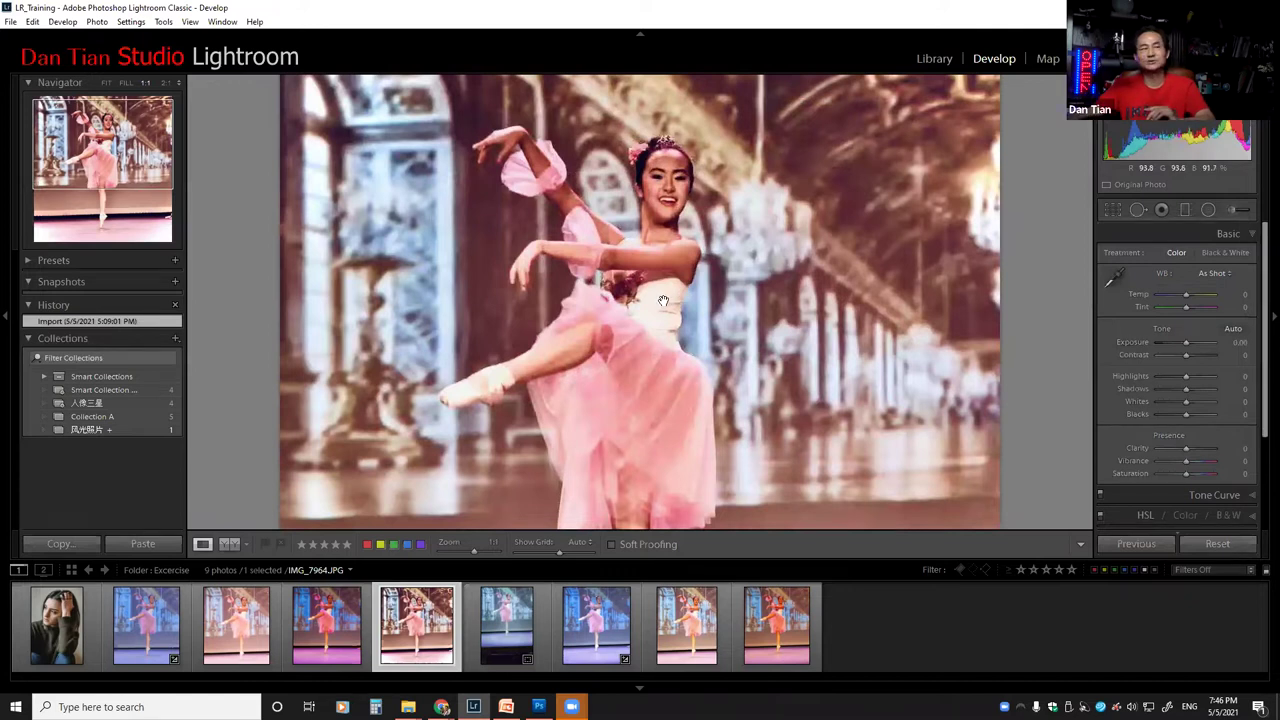
{"action": "left_click", "coordinate": [663, 301]}
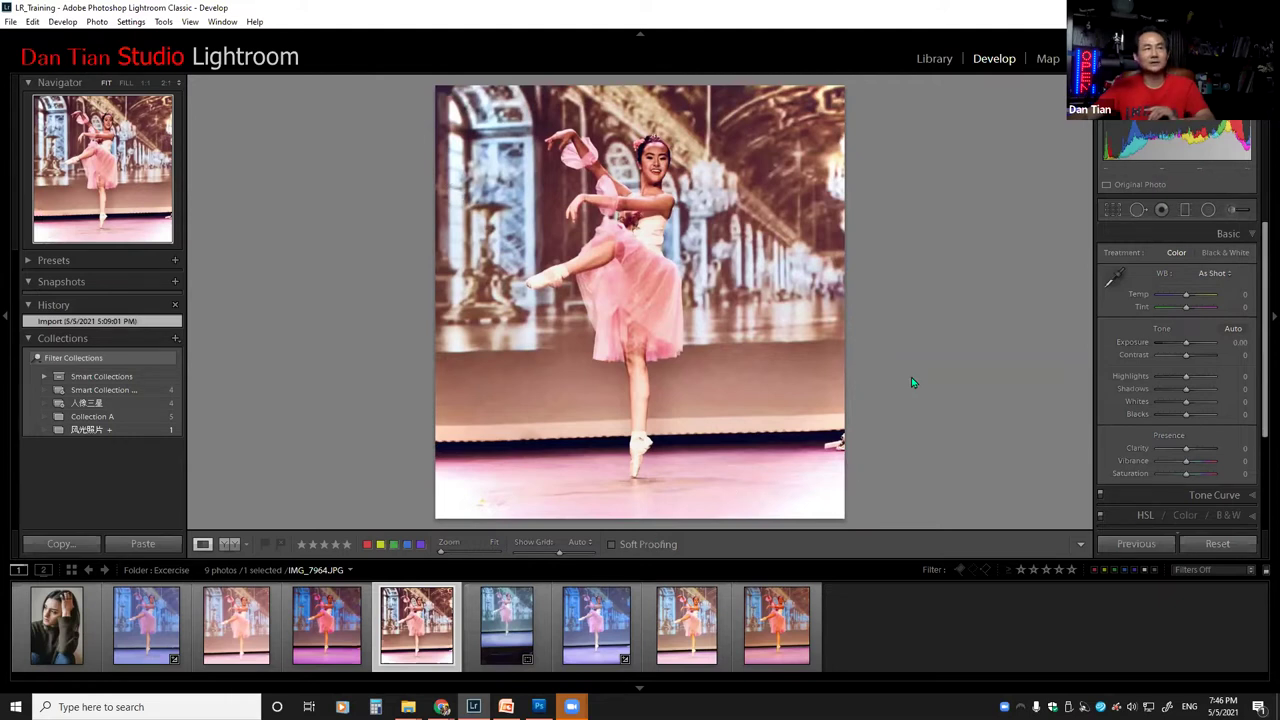
{"action": "left_click", "coordinate": [323, 632]}
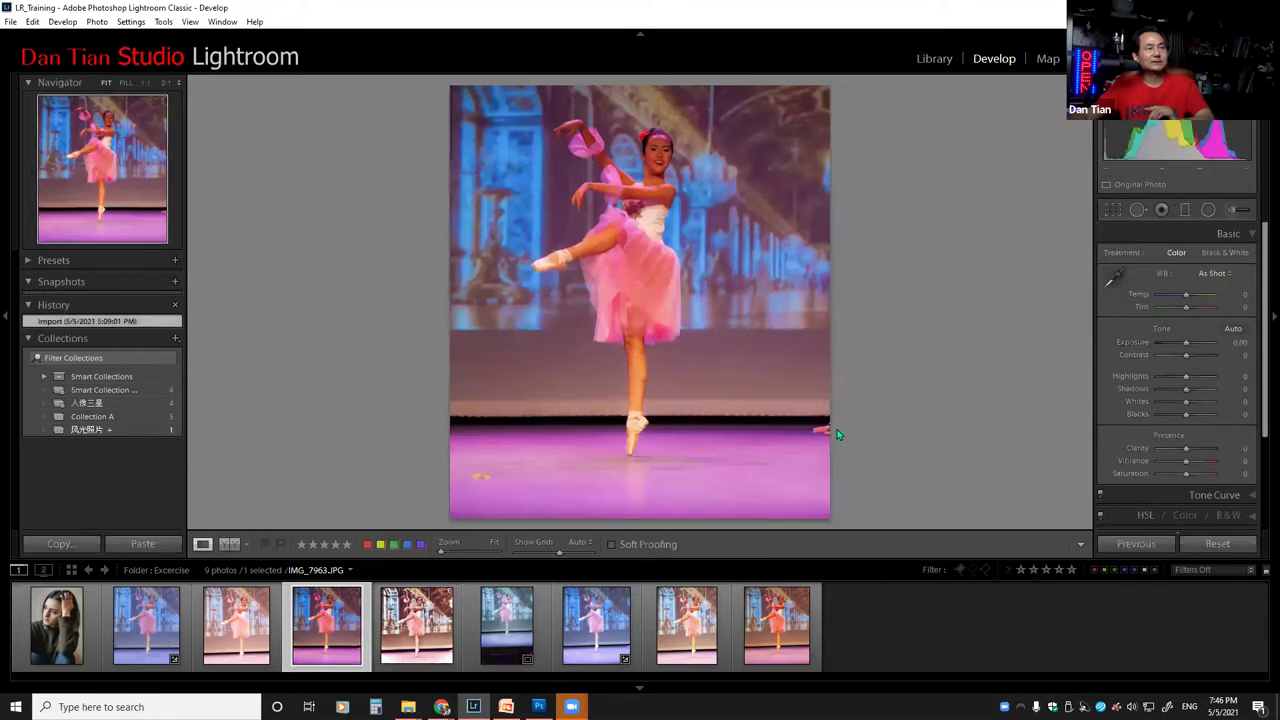
Step: Flip between IMG_7968 and IMG_7963, then bring up IMG_7970
{"action": "left_click", "coordinate": [804, 619]}
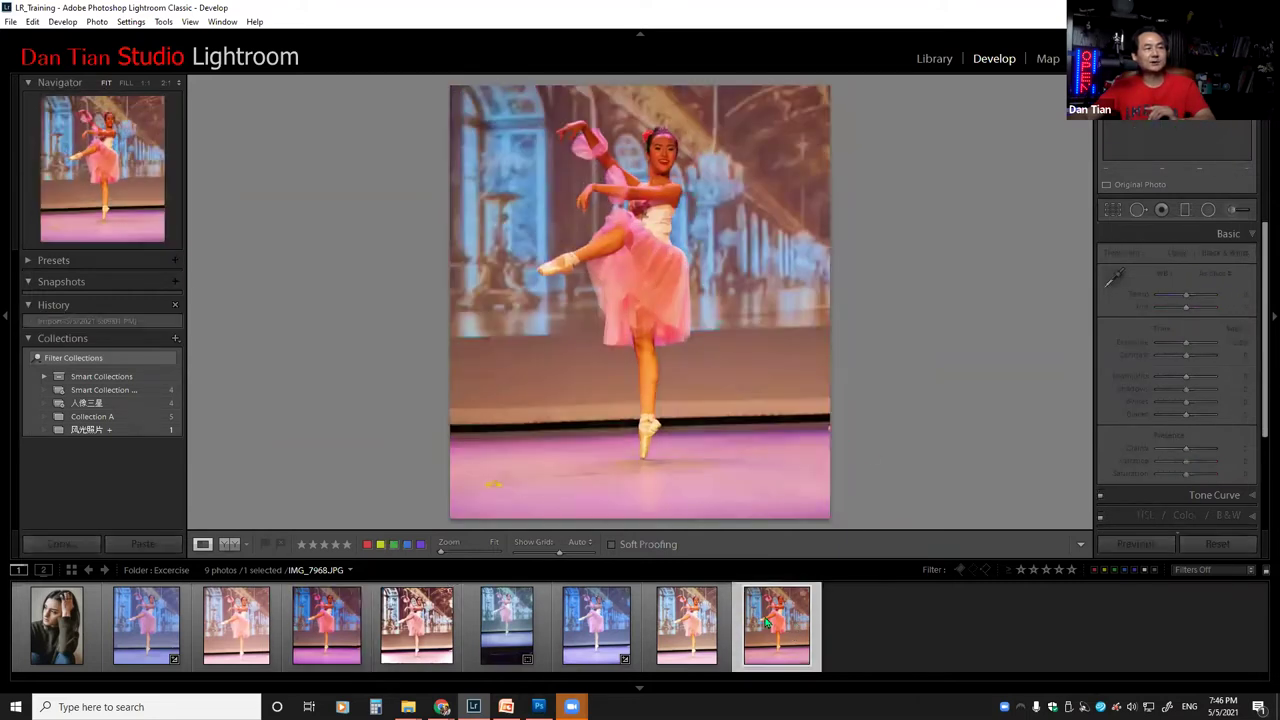
{"action": "left_click", "coordinate": [330, 635]}
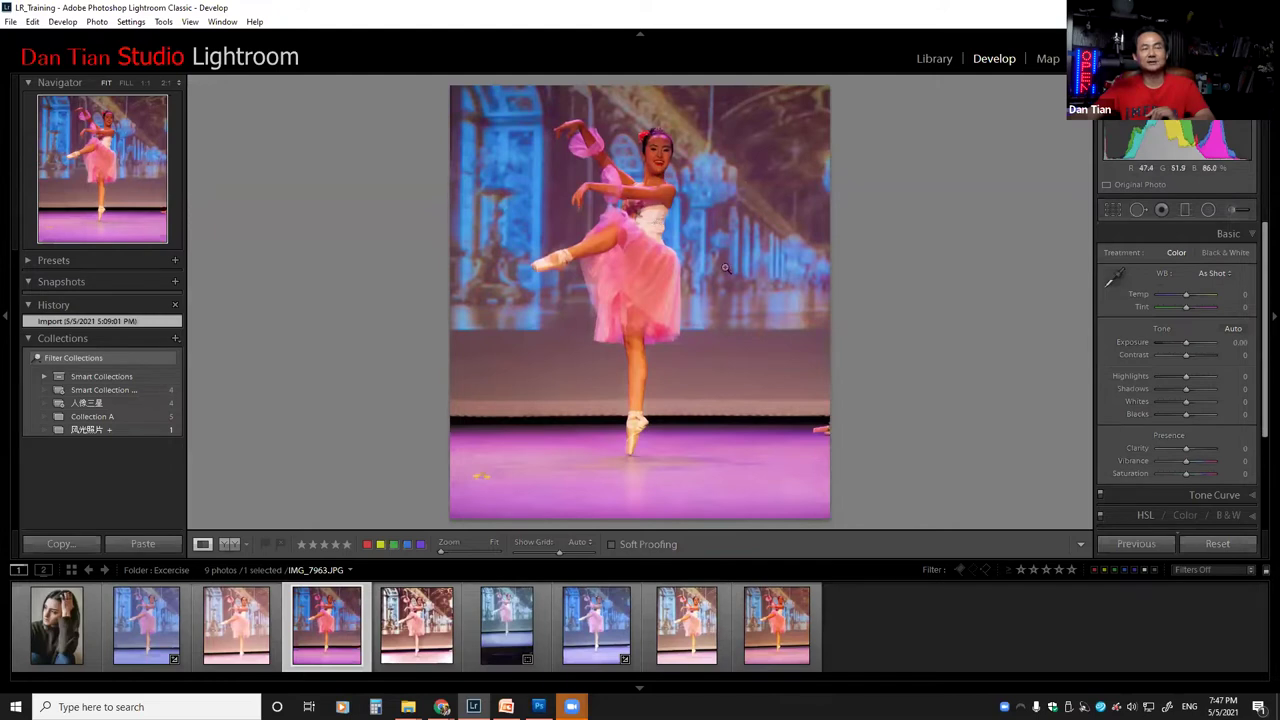
{"action": "left_click", "coordinate": [236, 625]}
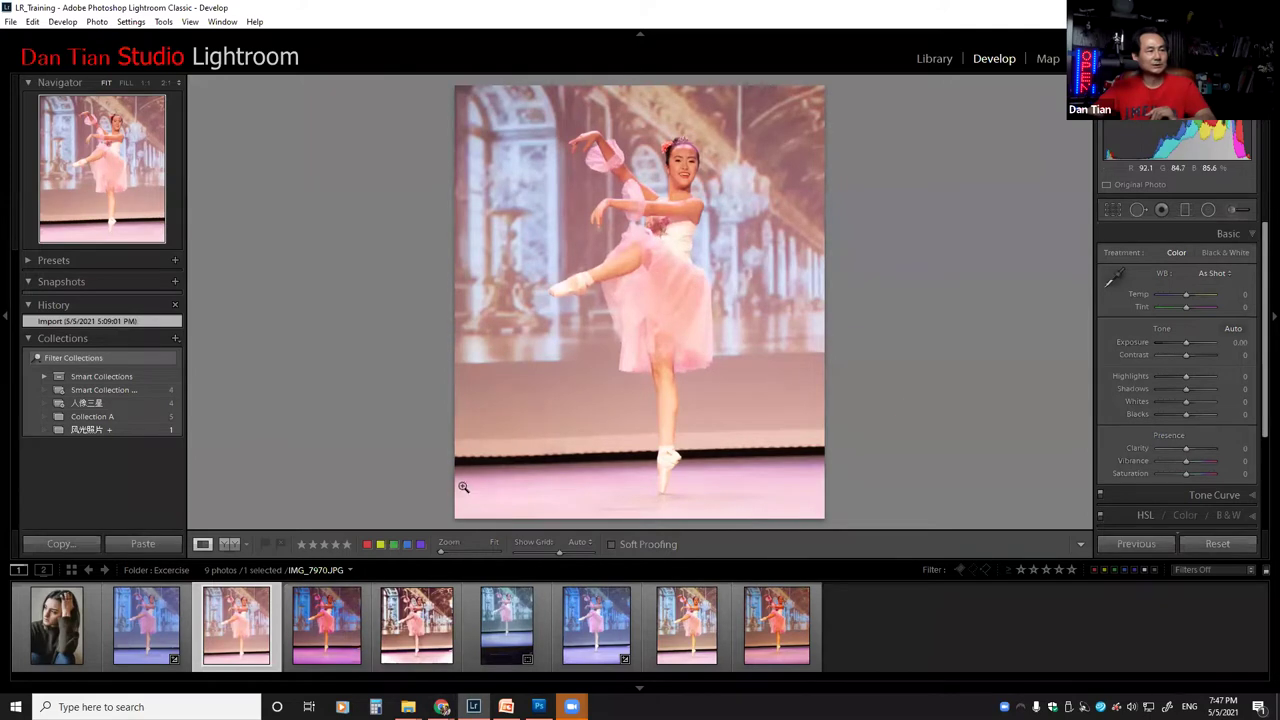
Step: Show the blue-toned ballerina photo IMG_7969 in Develop
{"action": "left_click", "coordinate": [146, 625]}
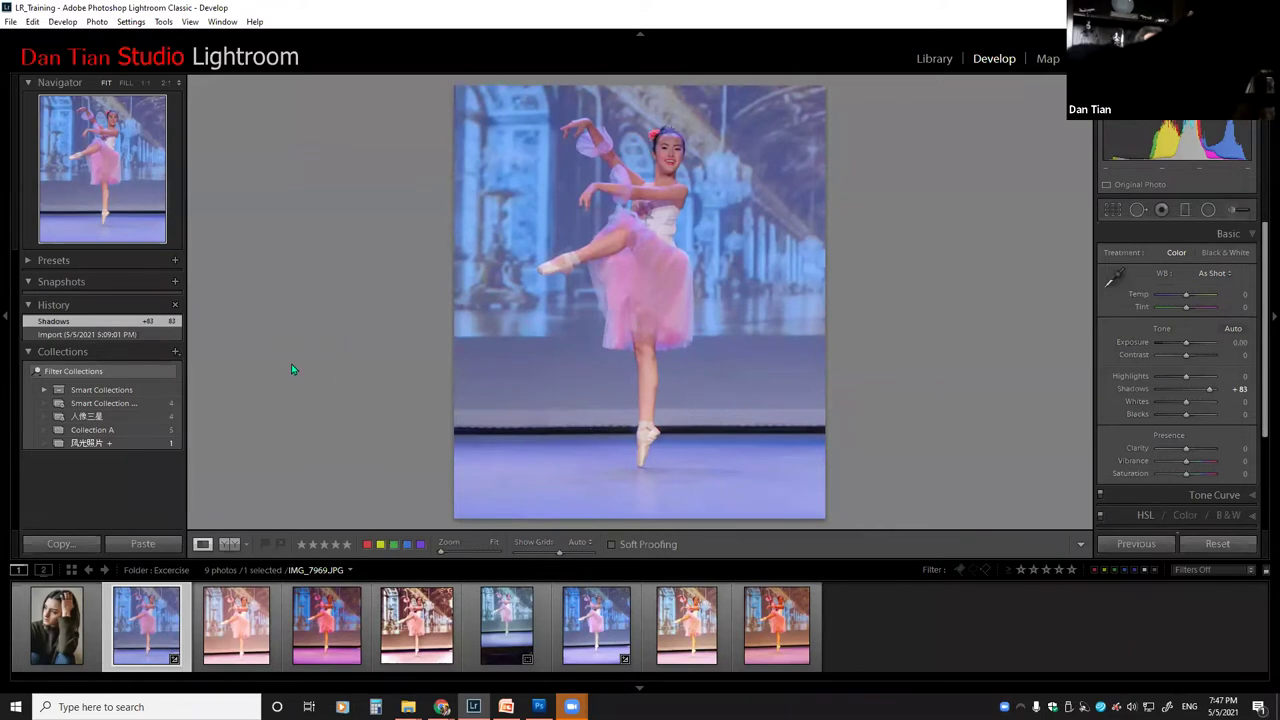
Step: Browse the LR_Training folder in the Library and open IMG_0184.CR2 in Develop
{"action": "left_click", "coordinate": [936, 60]}
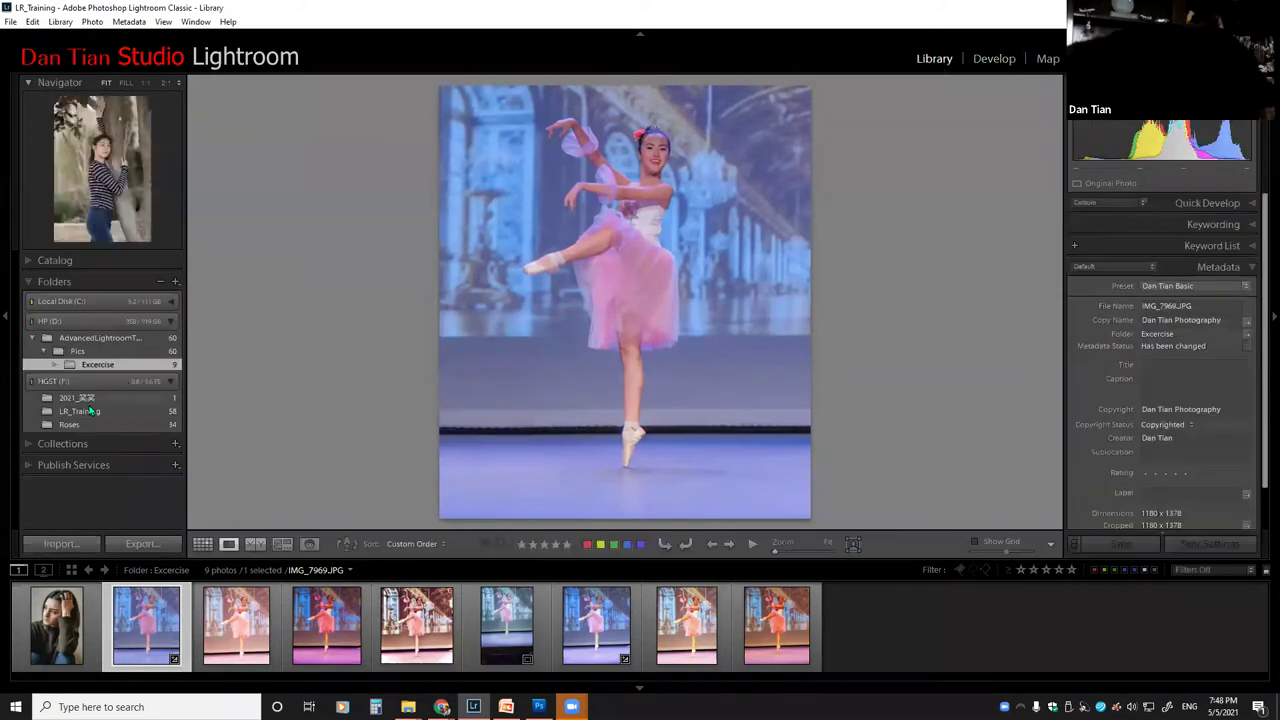
{"action": "left_click", "coordinate": [88, 410]}
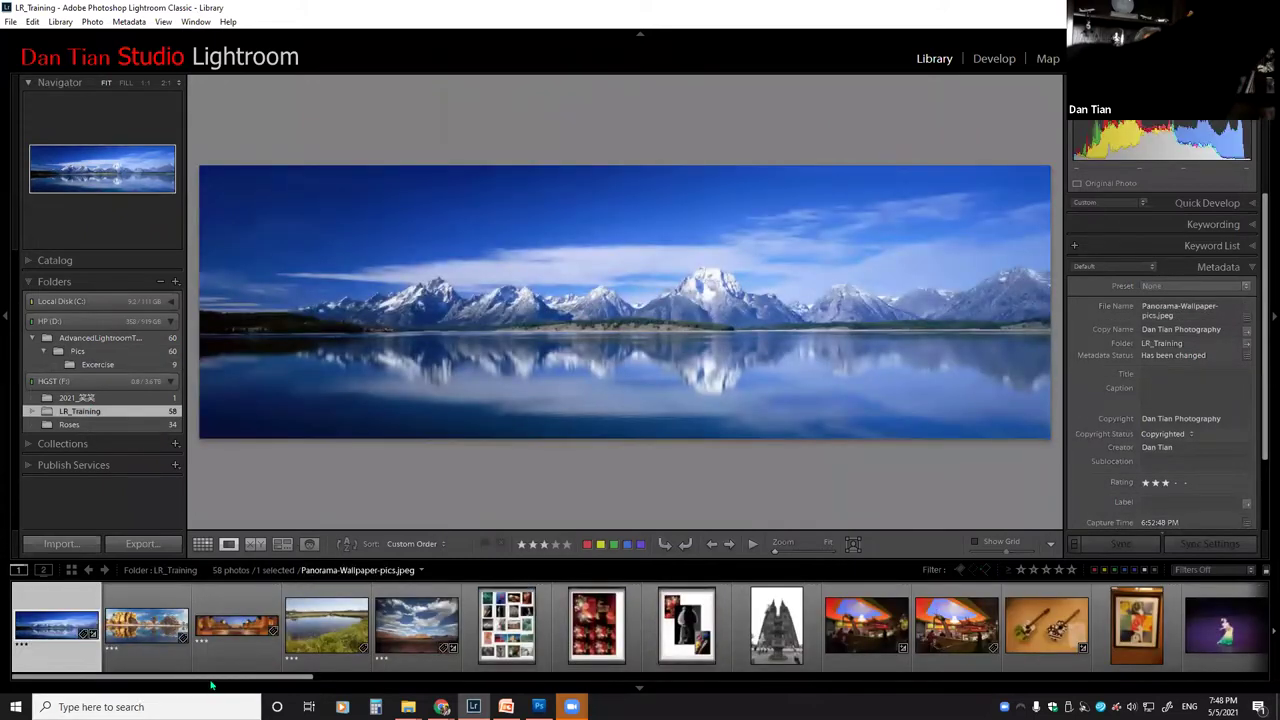
{"action": "scroll", "coordinate": [1078, 640], "scroll_direction": "down", "scroll_amount": 10}
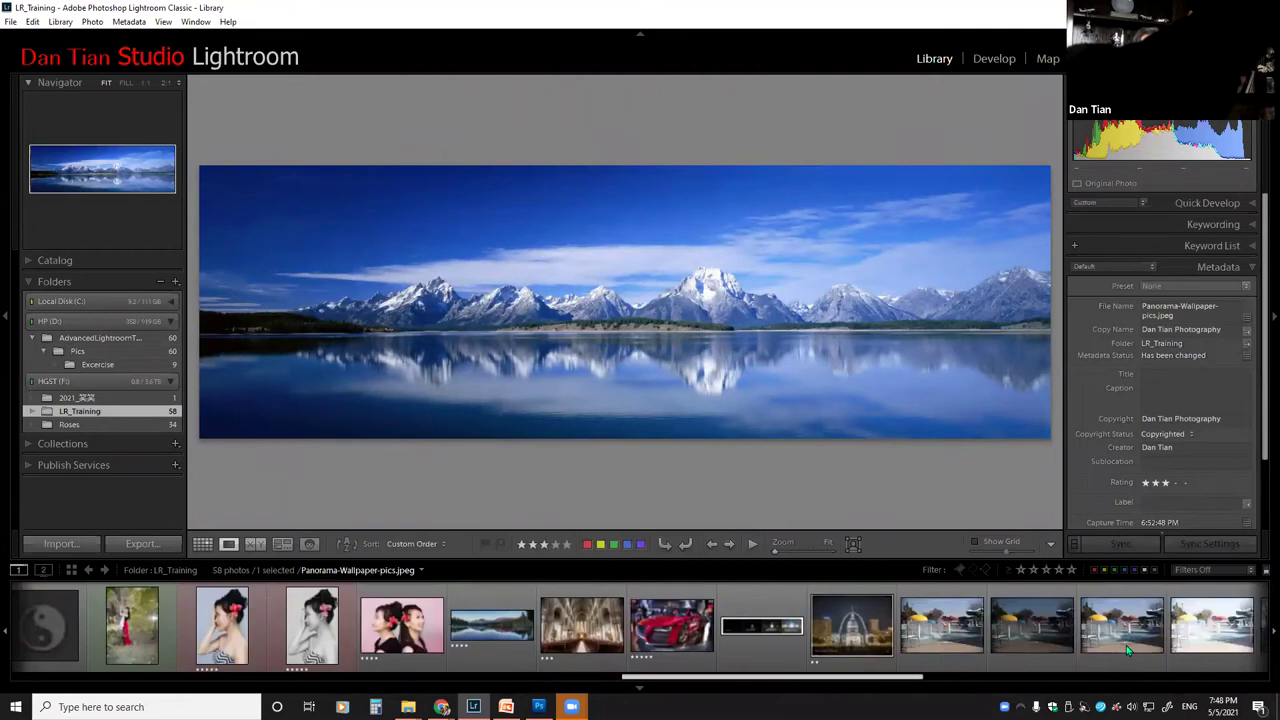
{"action": "left_click", "coordinate": [1238, 648]}
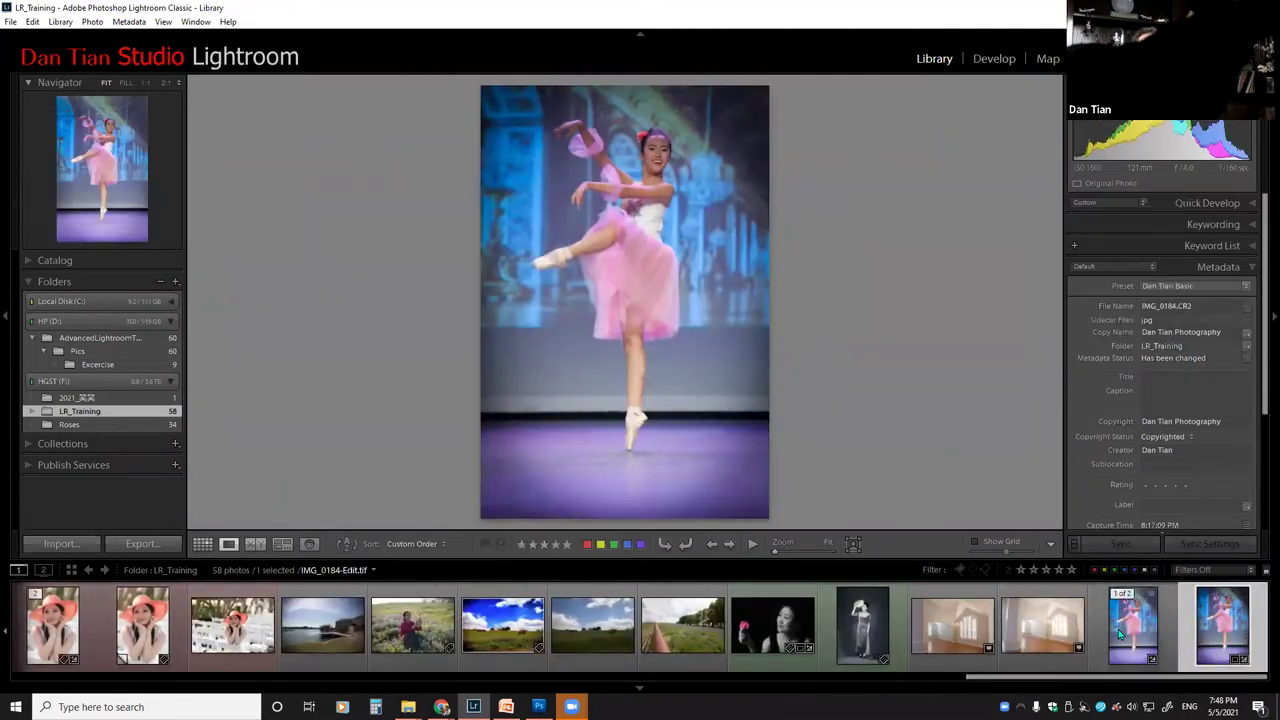
{"action": "left_click", "coordinate": [1133, 636]}
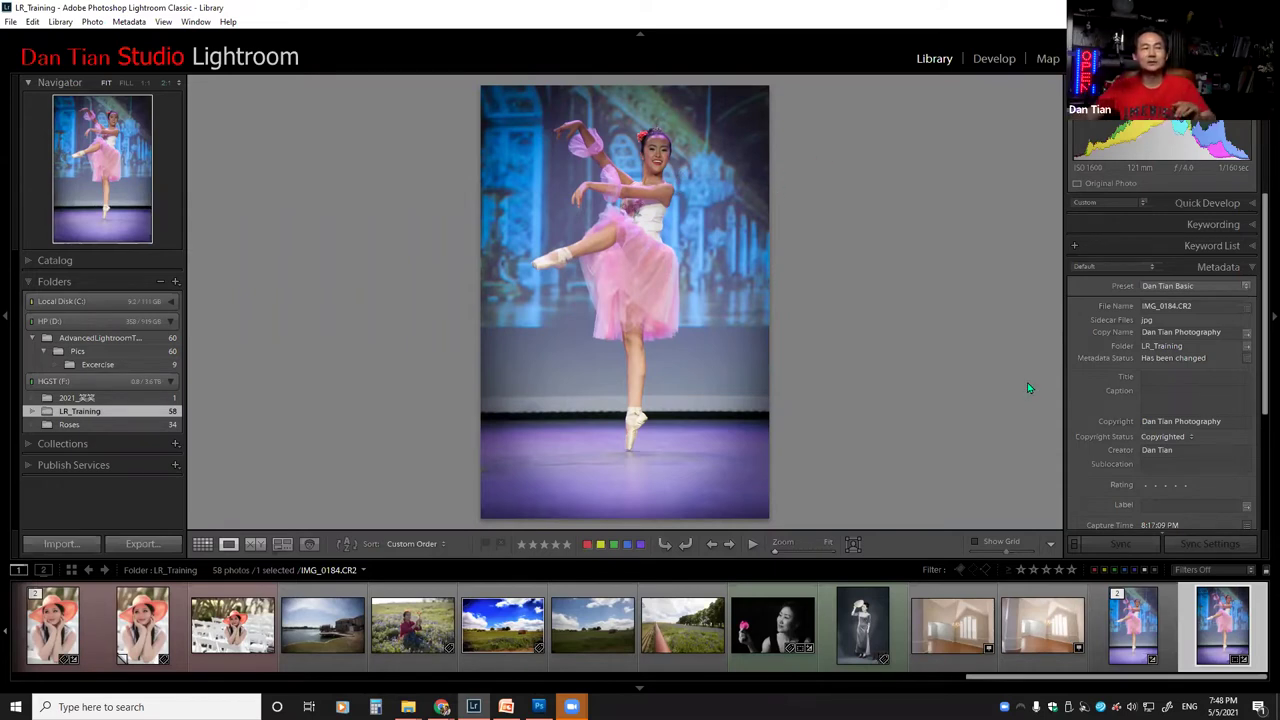
{"action": "left_click", "coordinate": [996, 59]}
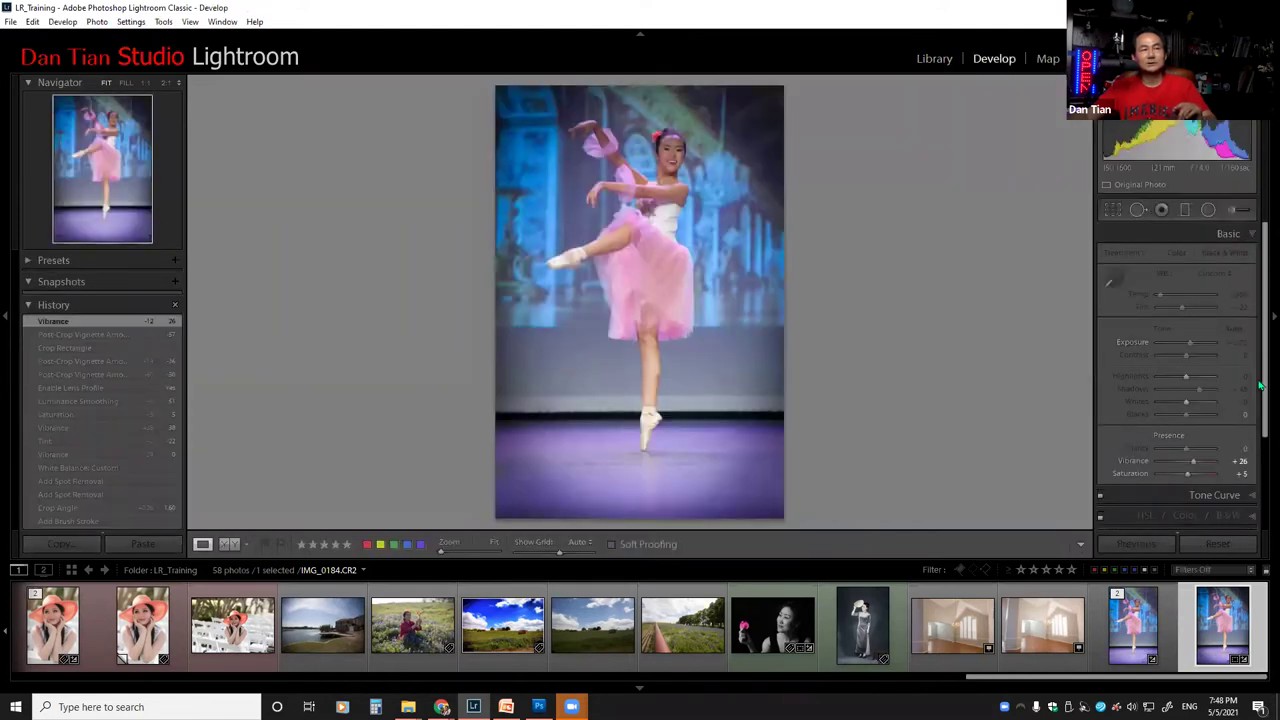
Step: Hide and reshow the right adjustment panel, then scroll it down
{"action": "left_click", "coordinate": [1270, 437]}
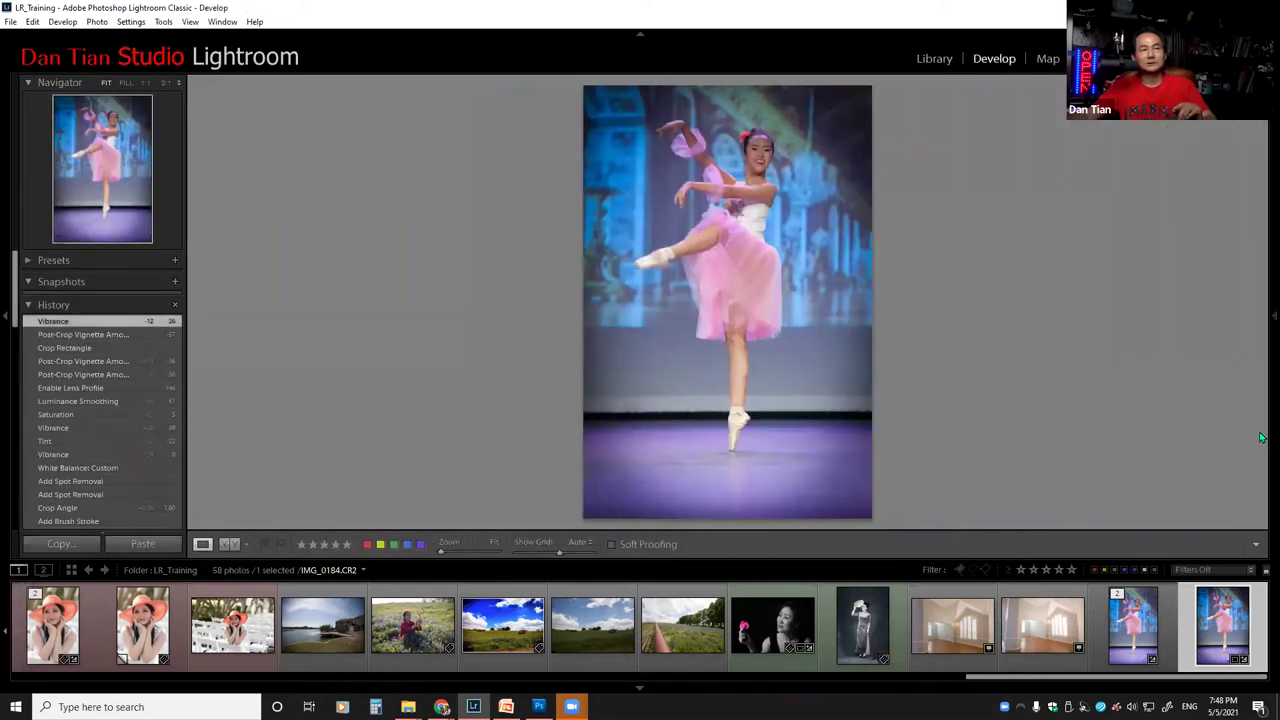
{"action": "left_click", "coordinate": [1263, 328]}
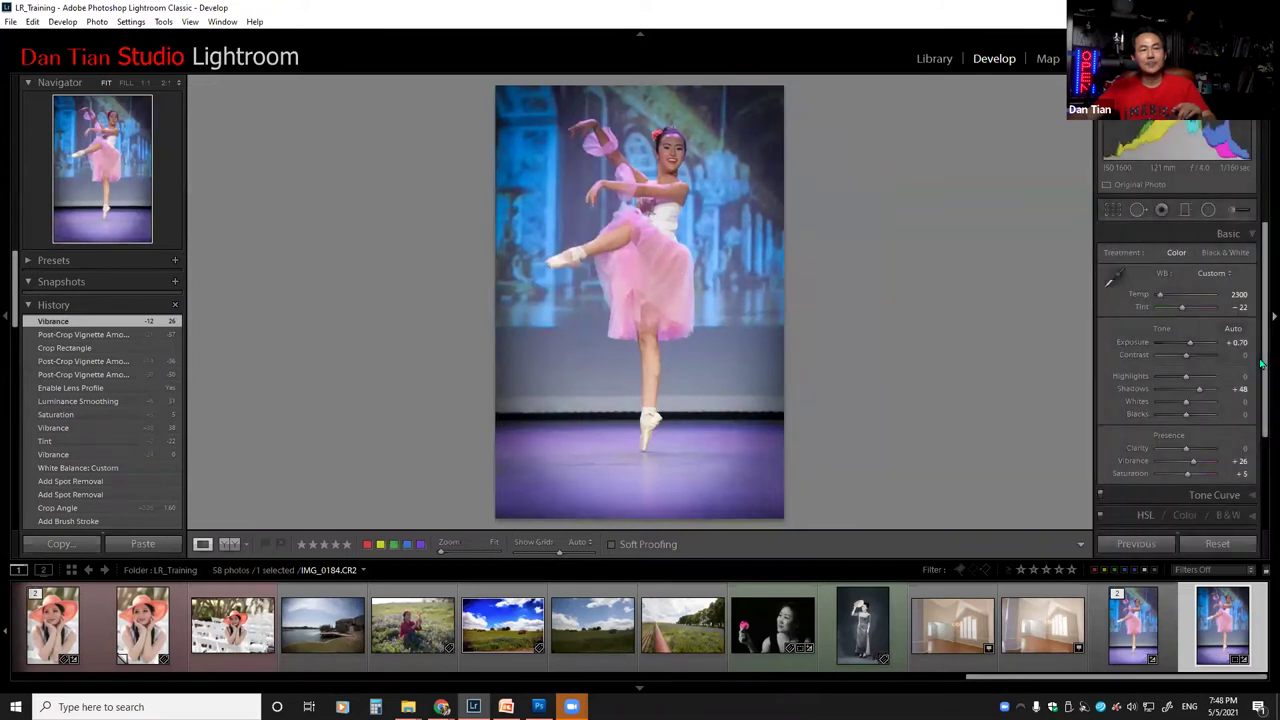
{"action": "left_click", "coordinate": [1262, 427]}
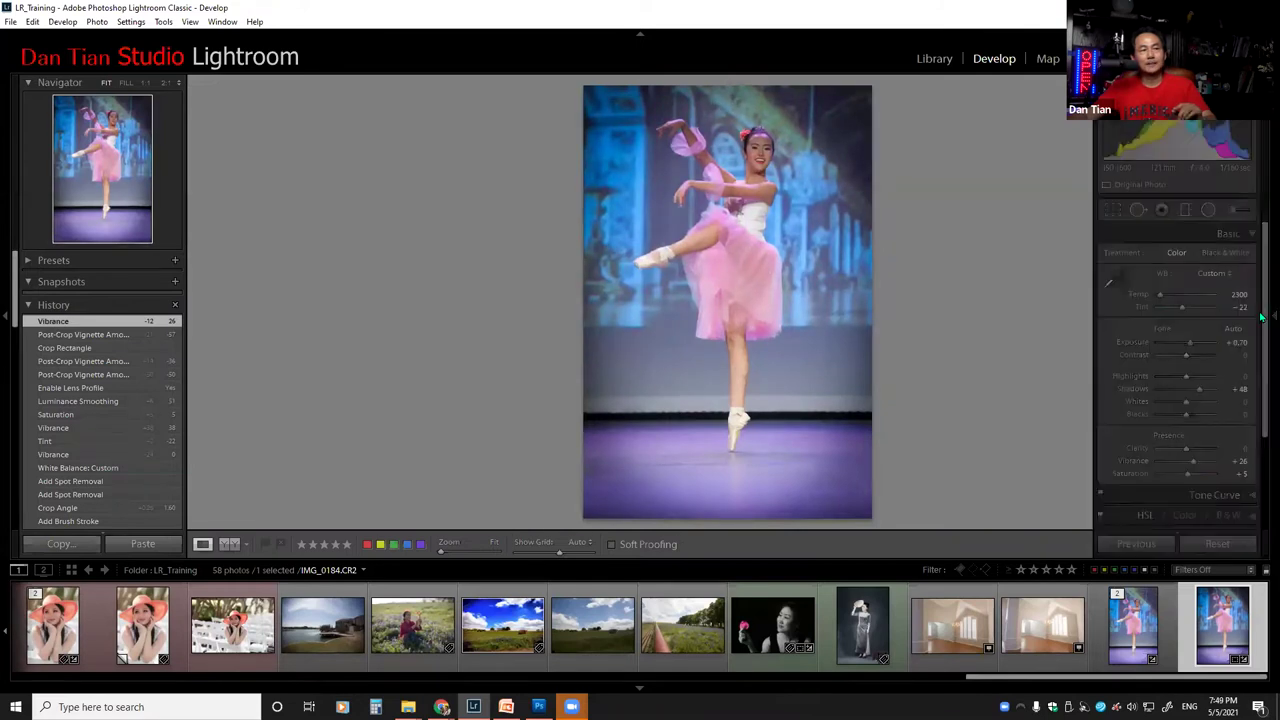
{"action": "left_click", "coordinate": [1263, 322]}
{"action": "left_click_drag", "start_coordinate": [1263, 323], "coordinate": [1262, 470]}
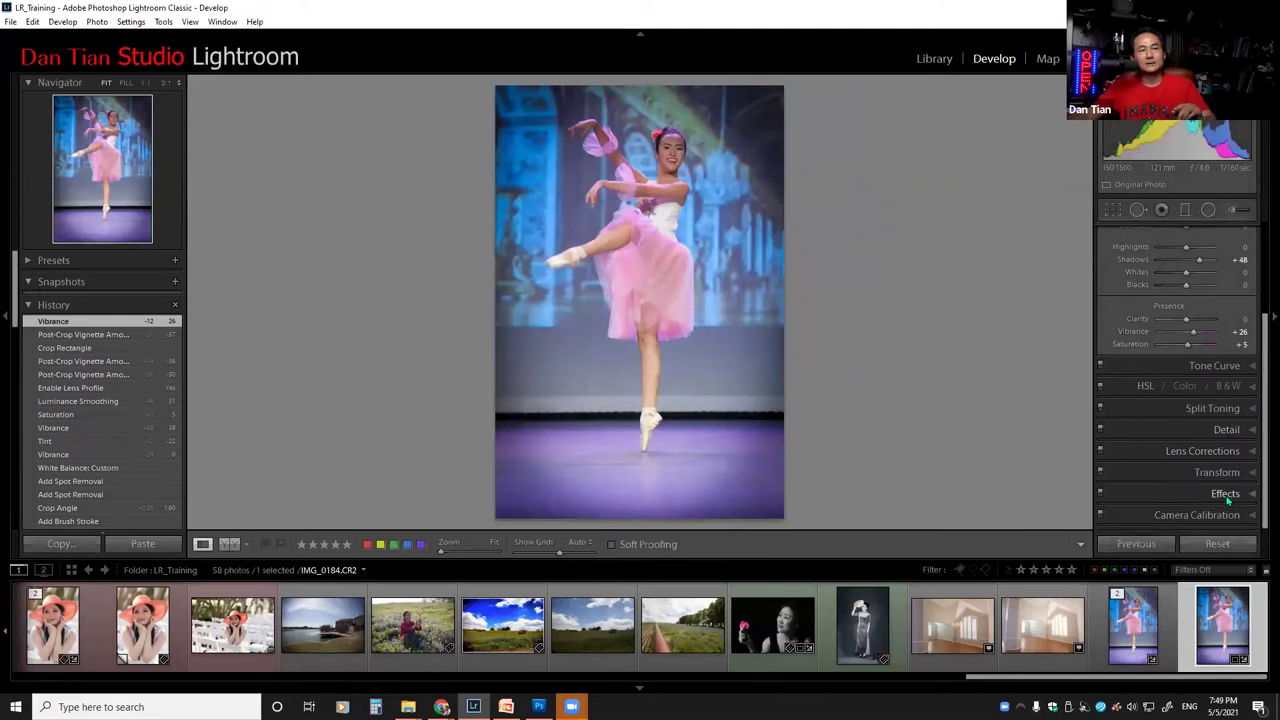
Step: Reset Post-Crop Vignetting Amount and set it to -45, then view IMG_0184-Edit.tif
{"action": "left_click", "coordinate": [1225, 495]}
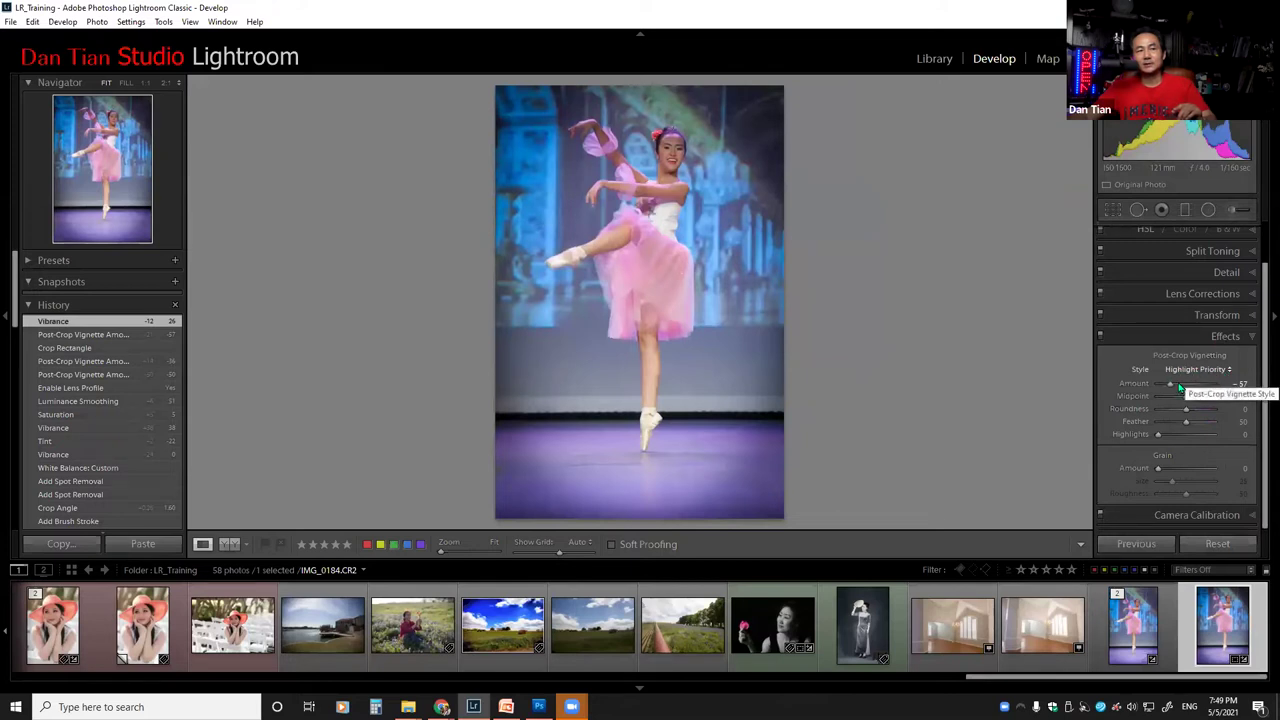
{"action": "double_click", "coordinate": [1145, 386]}
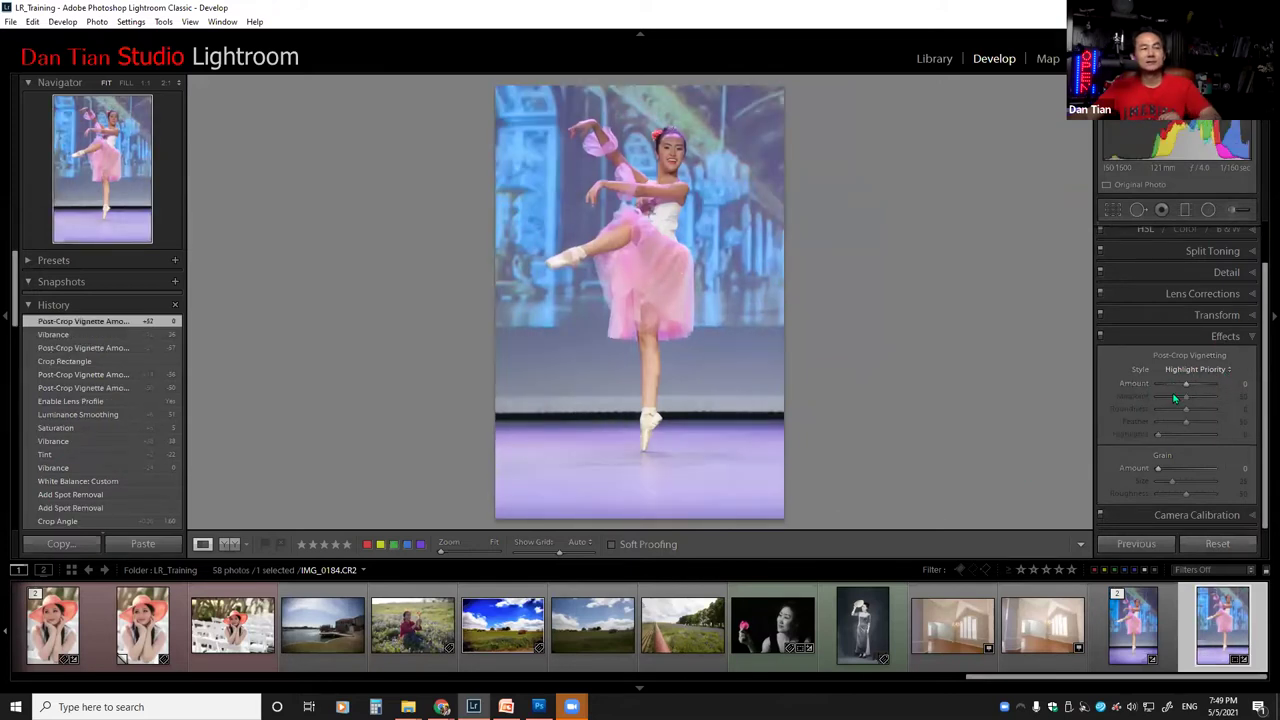
{"action": "left_click_drag", "start_coordinate": [1190, 385], "coordinate": [1175, 390]}
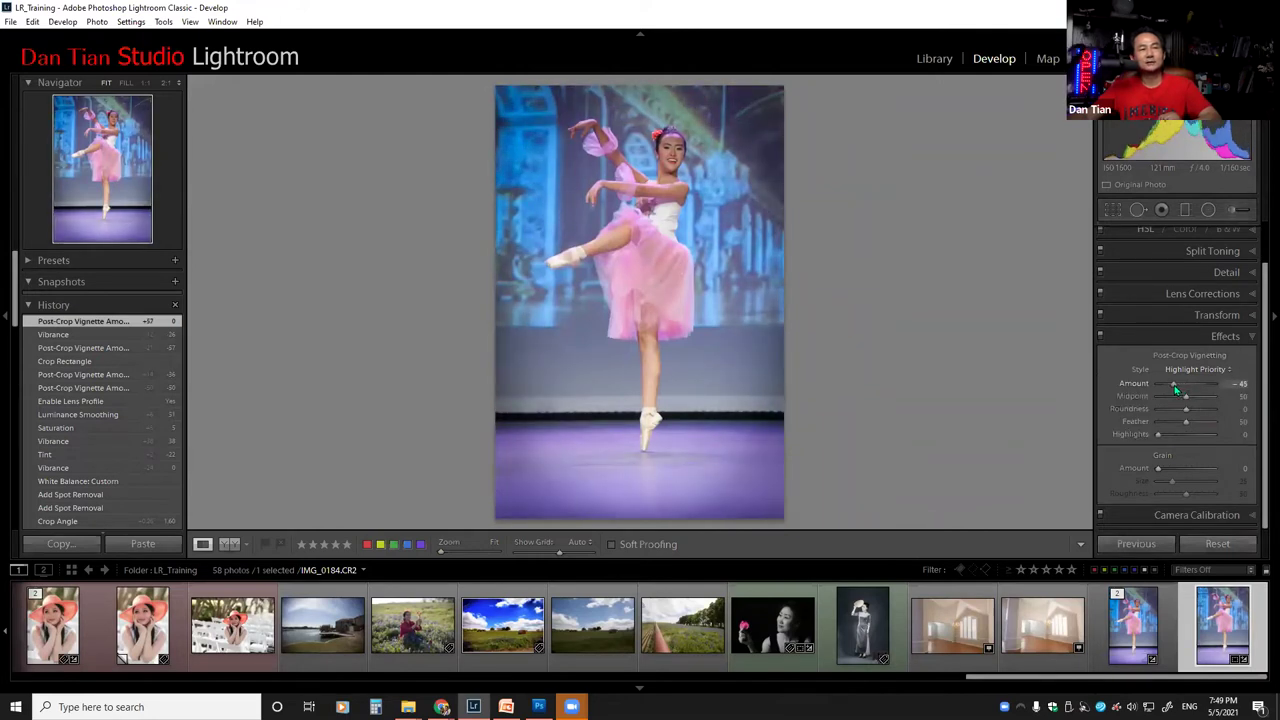
{"action": "left_click_drag", "start_coordinate": [1174, 385], "coordinate": [1174, 385]}
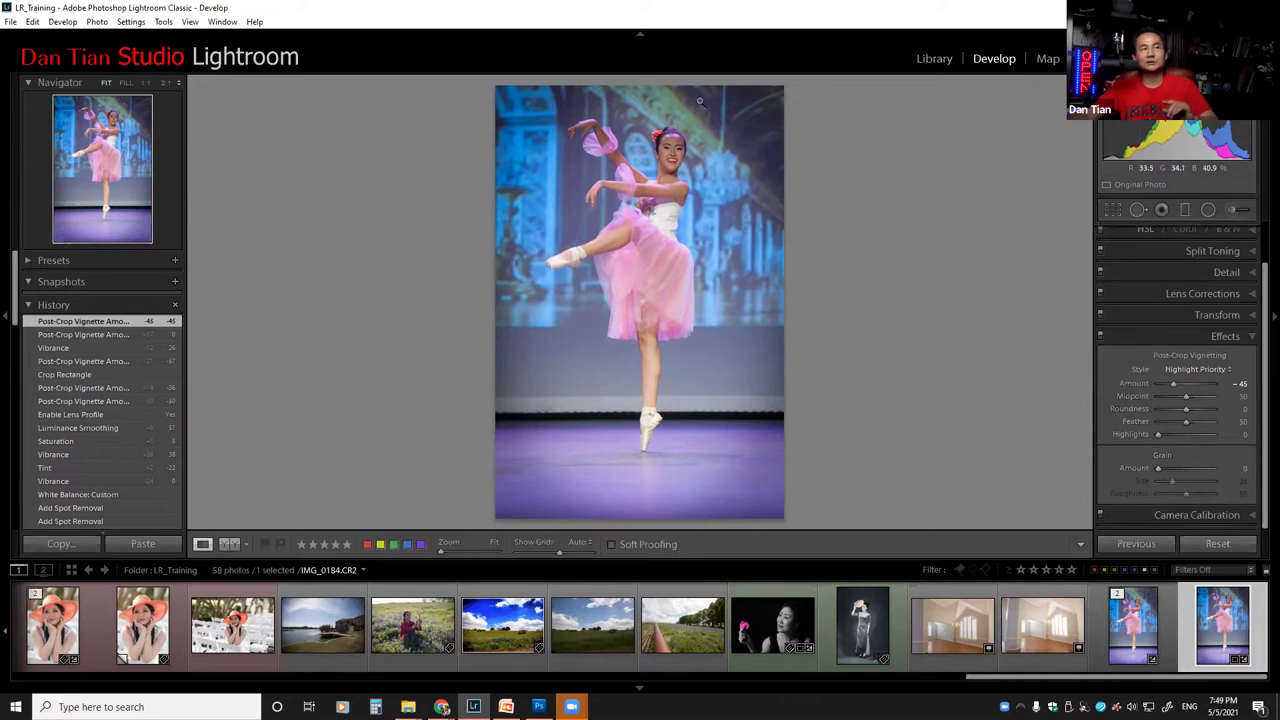
{"action": "left_click", "coordinate": [1133, 634]}
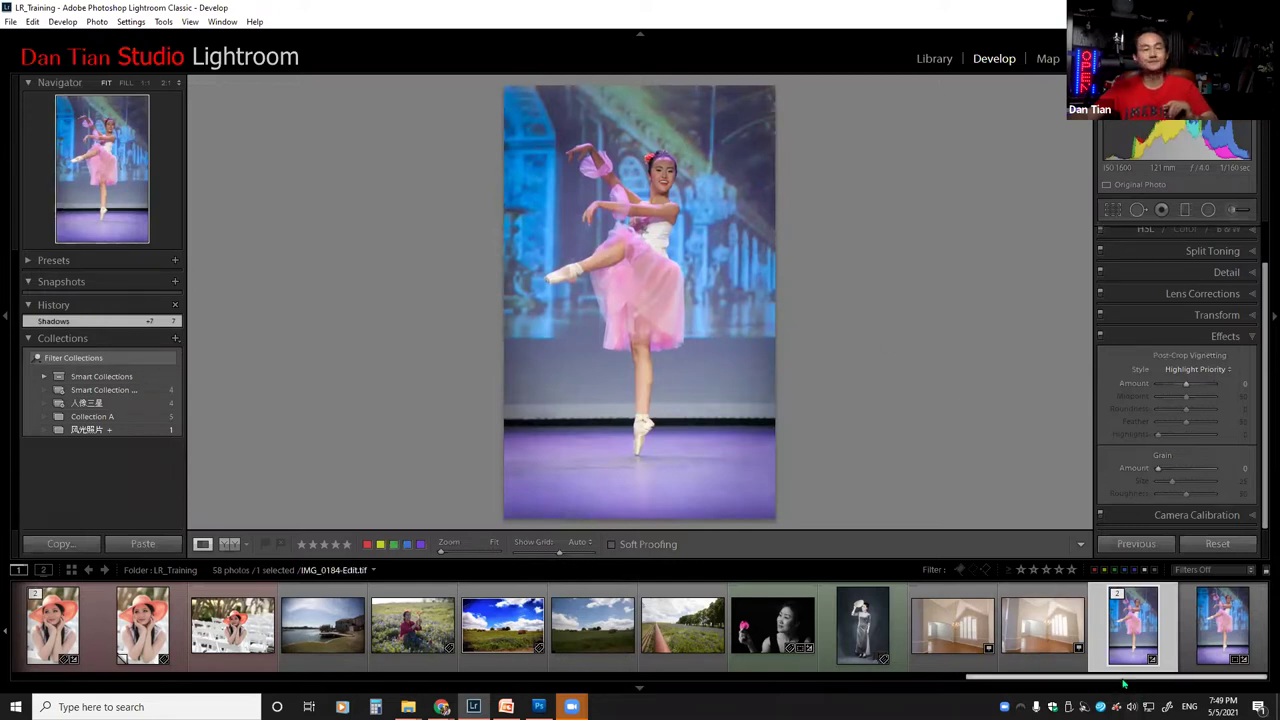
{"action": "left_click_drag", "start_coordinate": [1124, 680], "coordinate": [939, 680]}
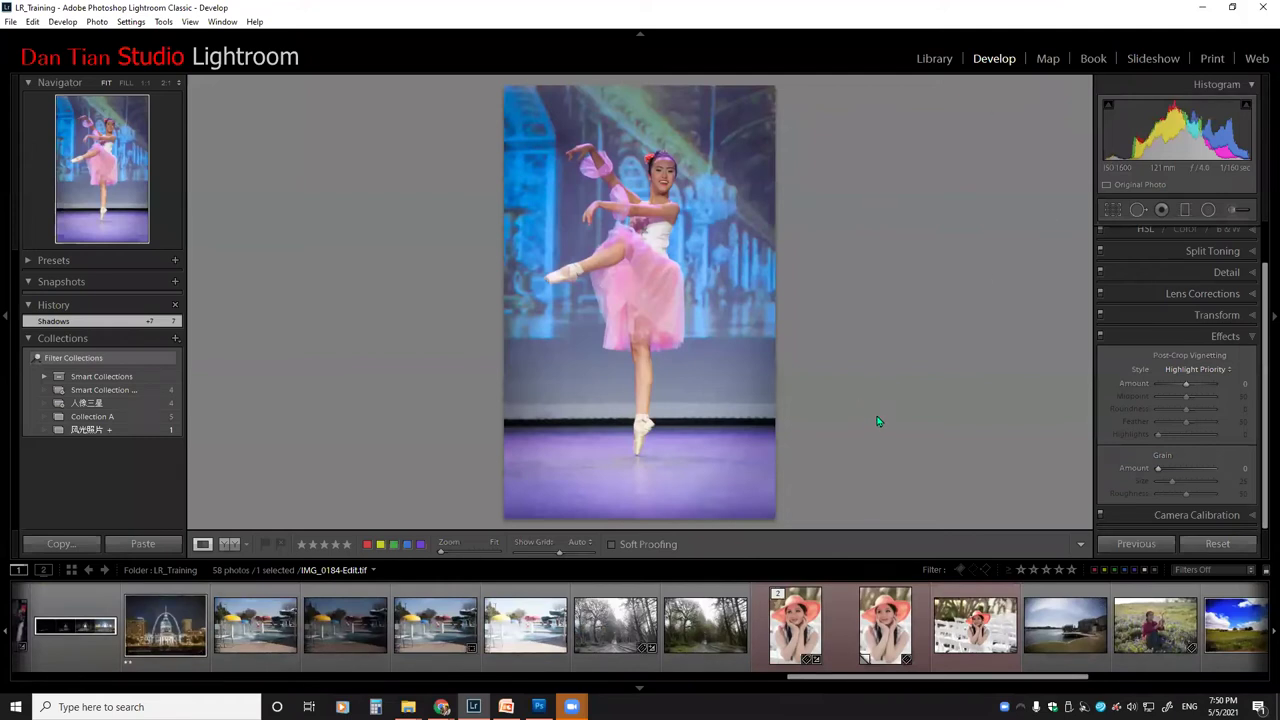
{"action": "left_click_drag", "start_coordinate": [950, 680], "coordinate": [1156, 676]}
{"action": "left_click", "coordinate": [1222, 626]}
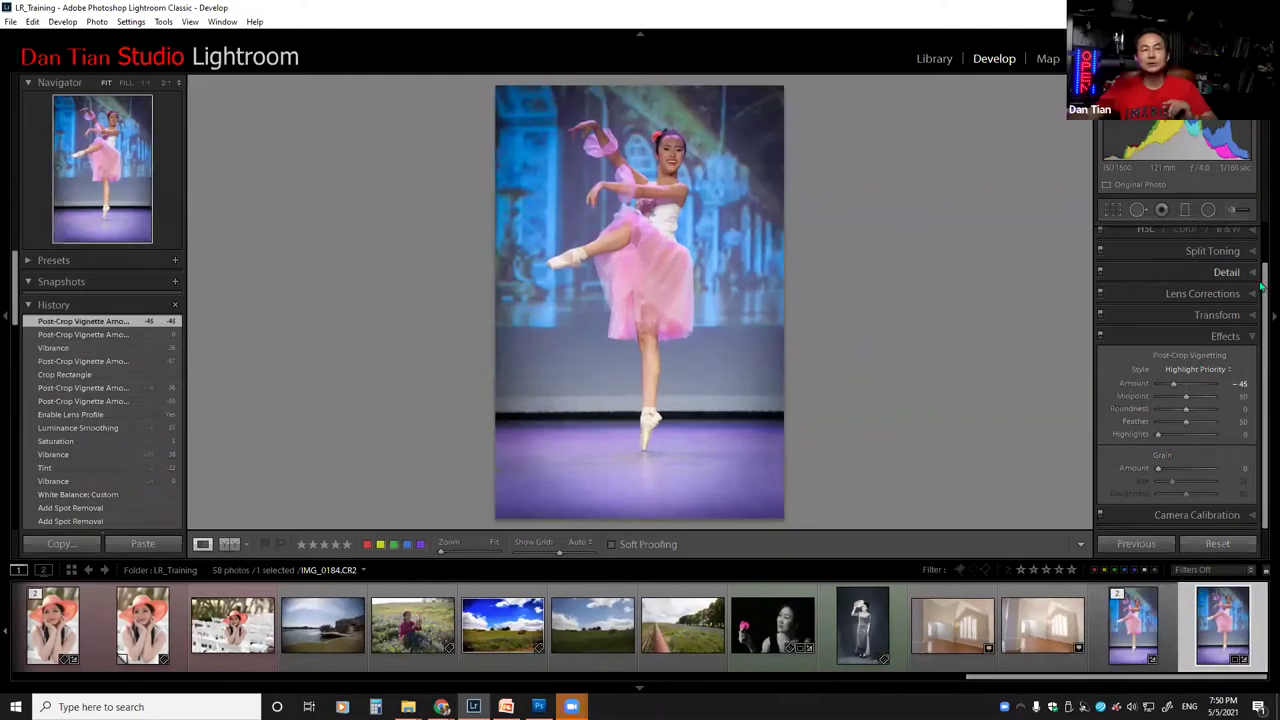
{"action": "left_click_drag", "start_coordinate": [1262, 287], "coordinate": [1263, 228]}
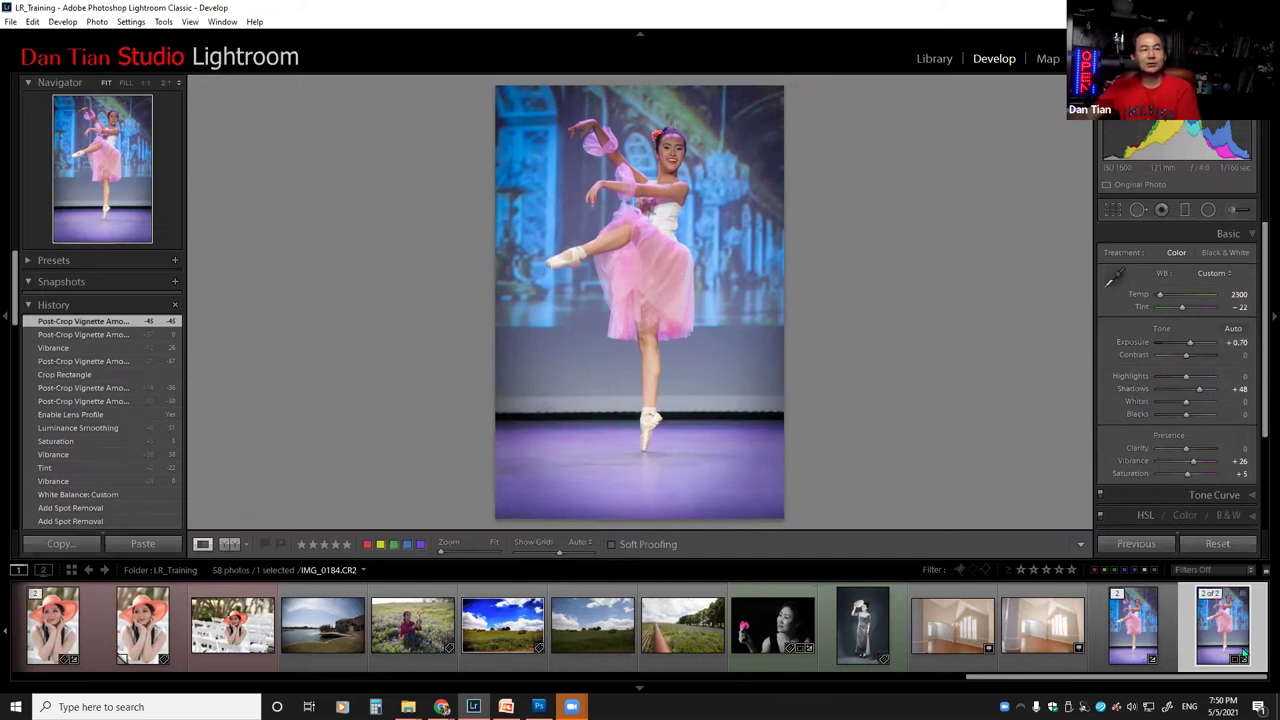
{"action": "left_click", "coordinate": [1225, 542]}
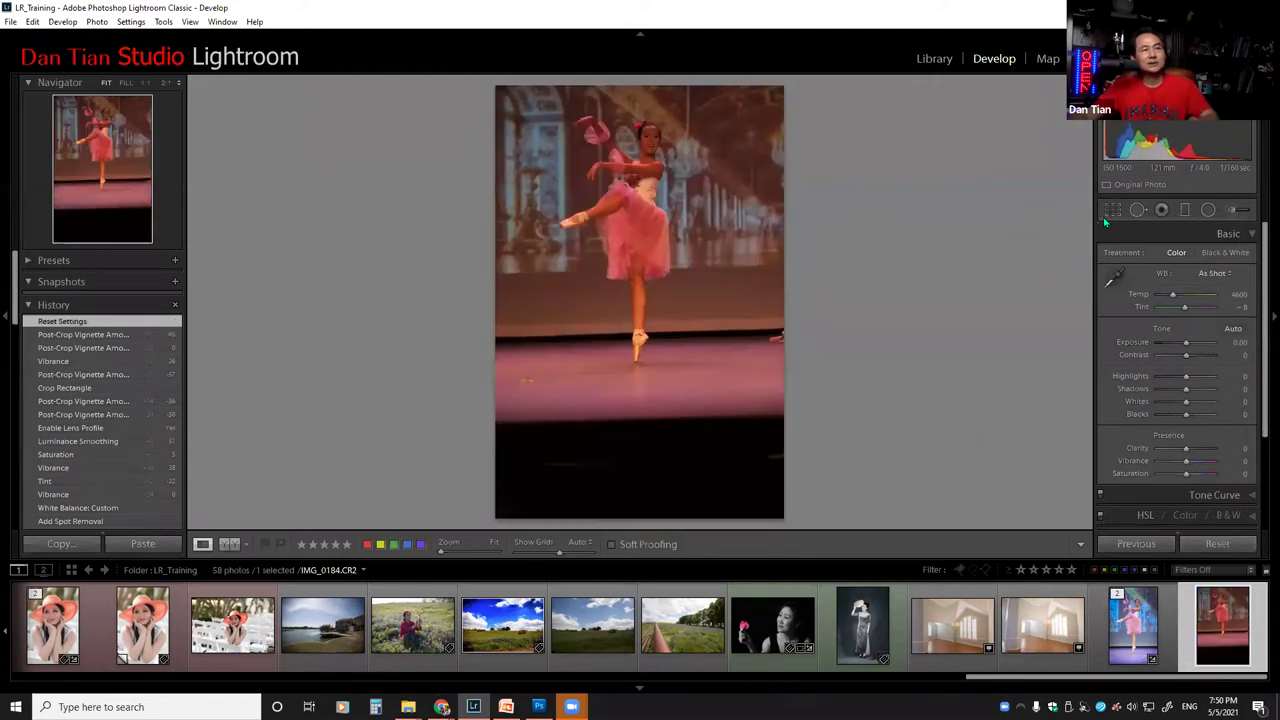
Step: Start a crop, shrink it from the bottom, then restore it to the full frame
{"action": "key", "text": "r"}
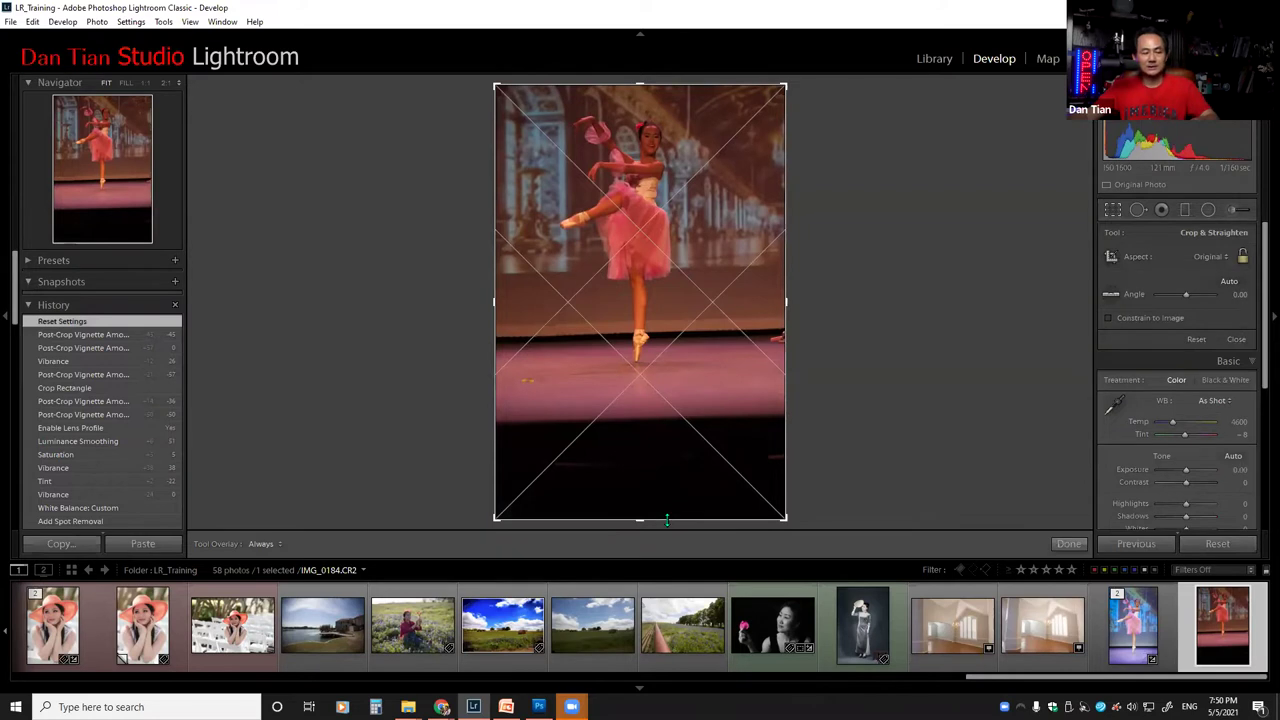
{"action": "key", "text": "shift"}
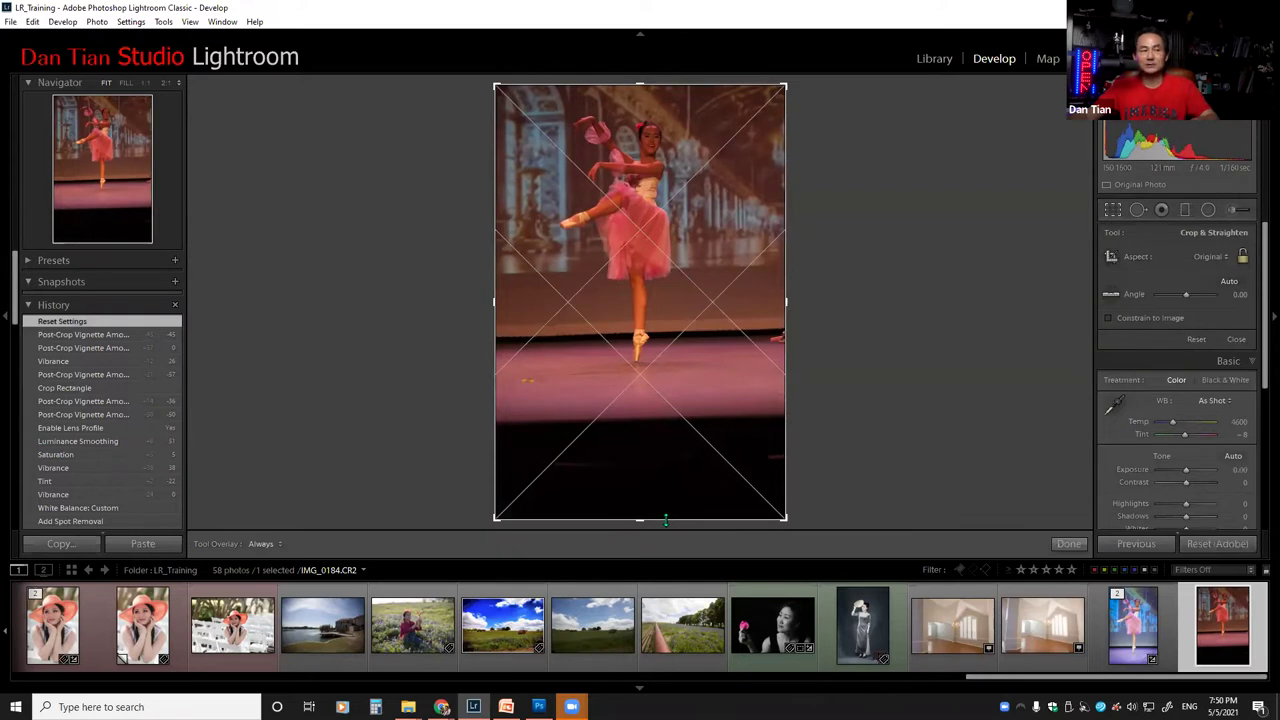
{"action": "key", "text": "shift"}
{"action": "left_click_drag", "start_coordinate": [665, 519], "coordinate": [656, 456]}
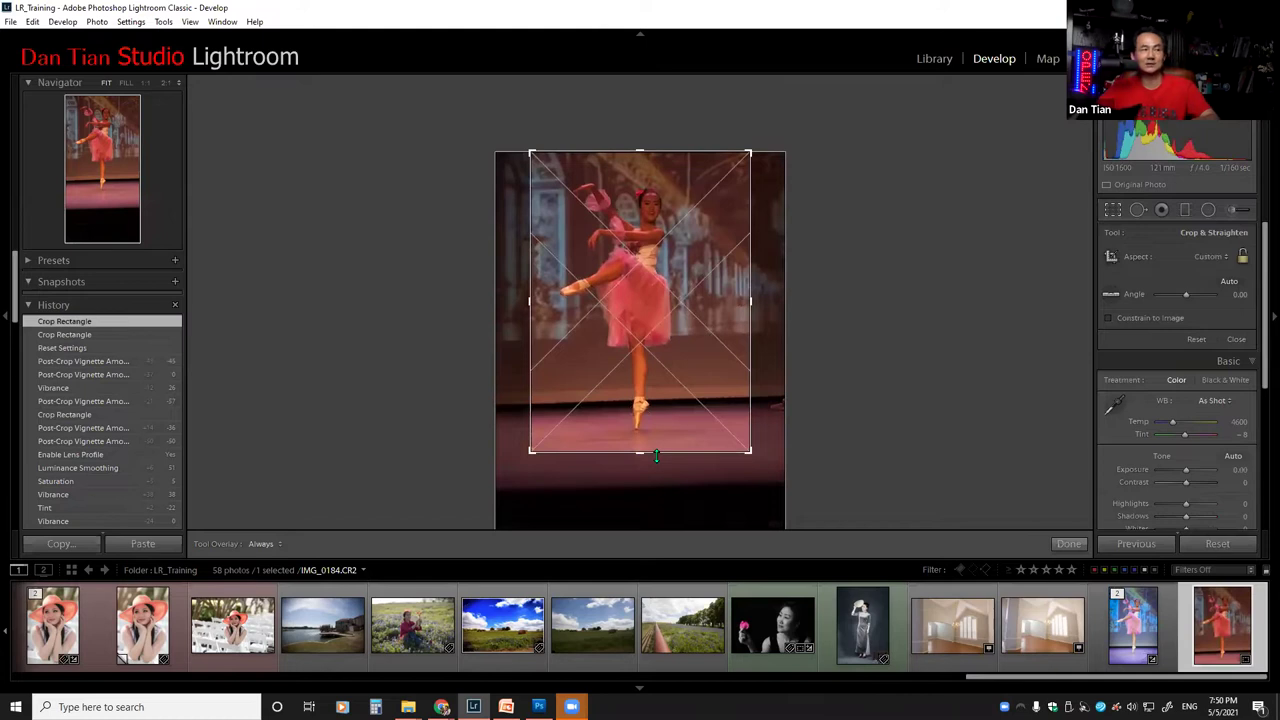
{"action": "left_click_drag", "start_coordinate": [656, 456], "coordinate": [680, 517]}
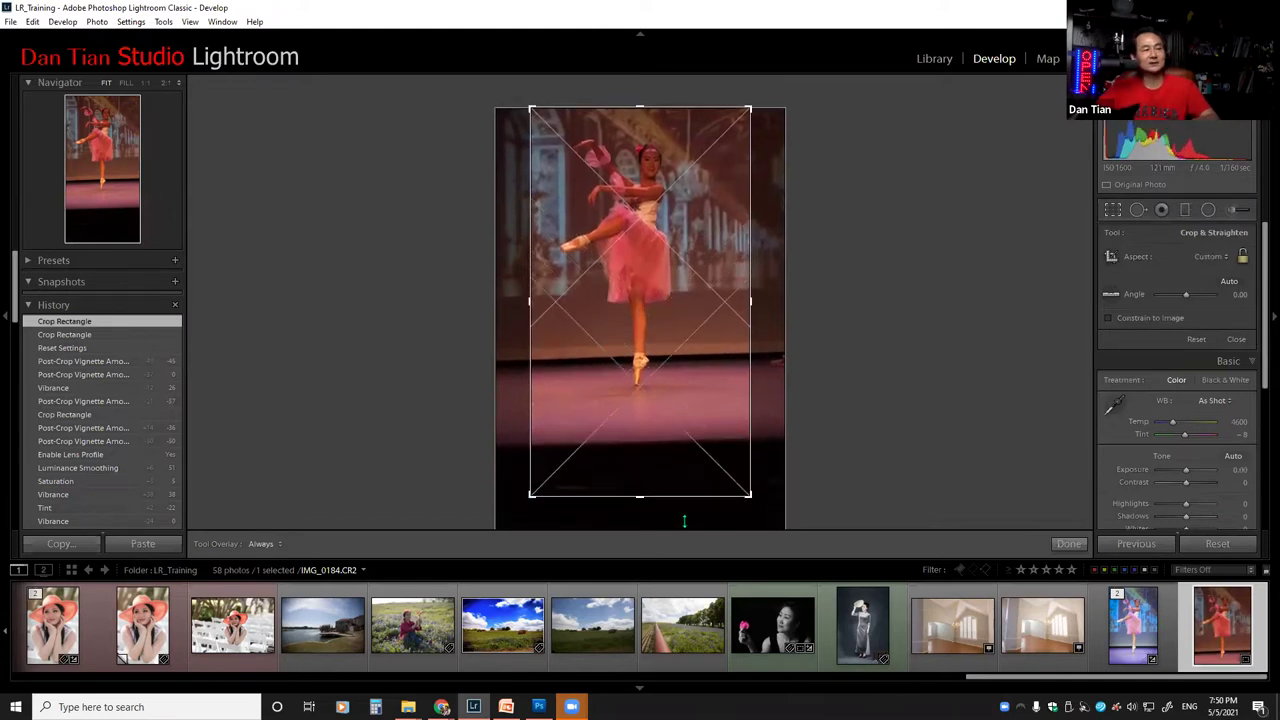
{"action": "left_click_drag", "start_coordinate": [746, 418], "coordinate": [784, 418]}
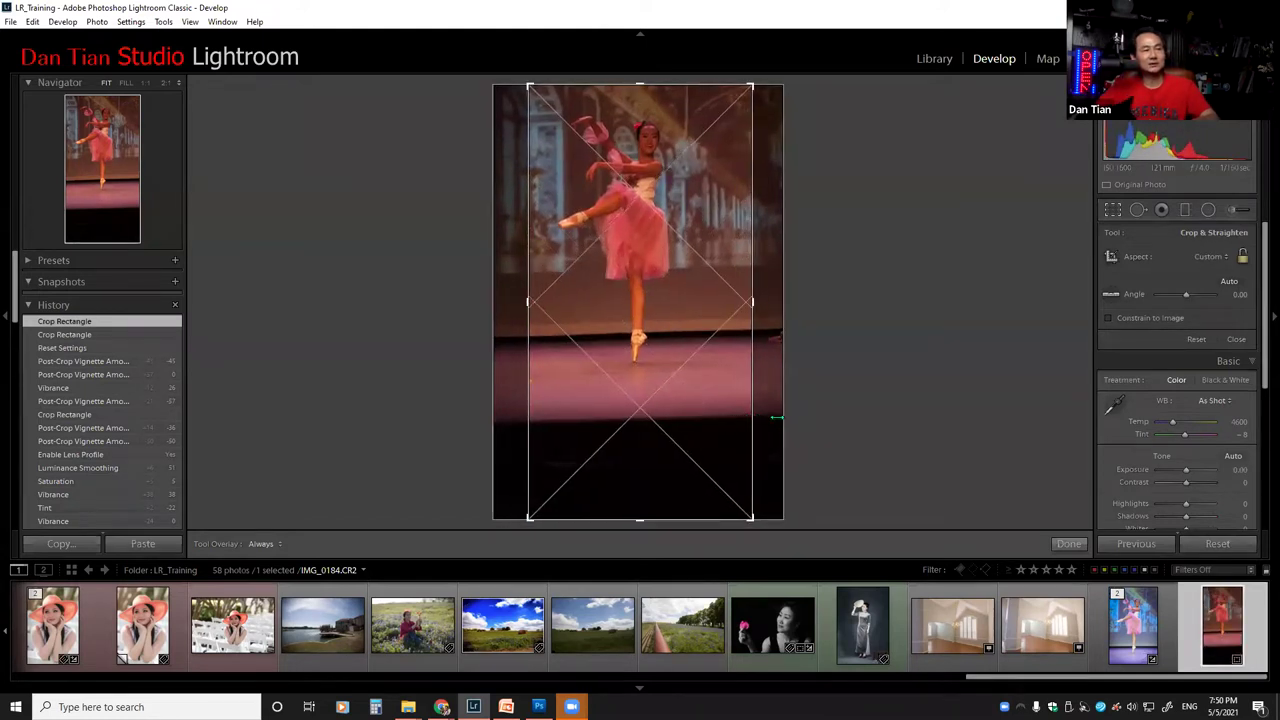
{"action": "left_click_drag", "start_coordinate": [510, 393], "coordinate": [478, 393]}
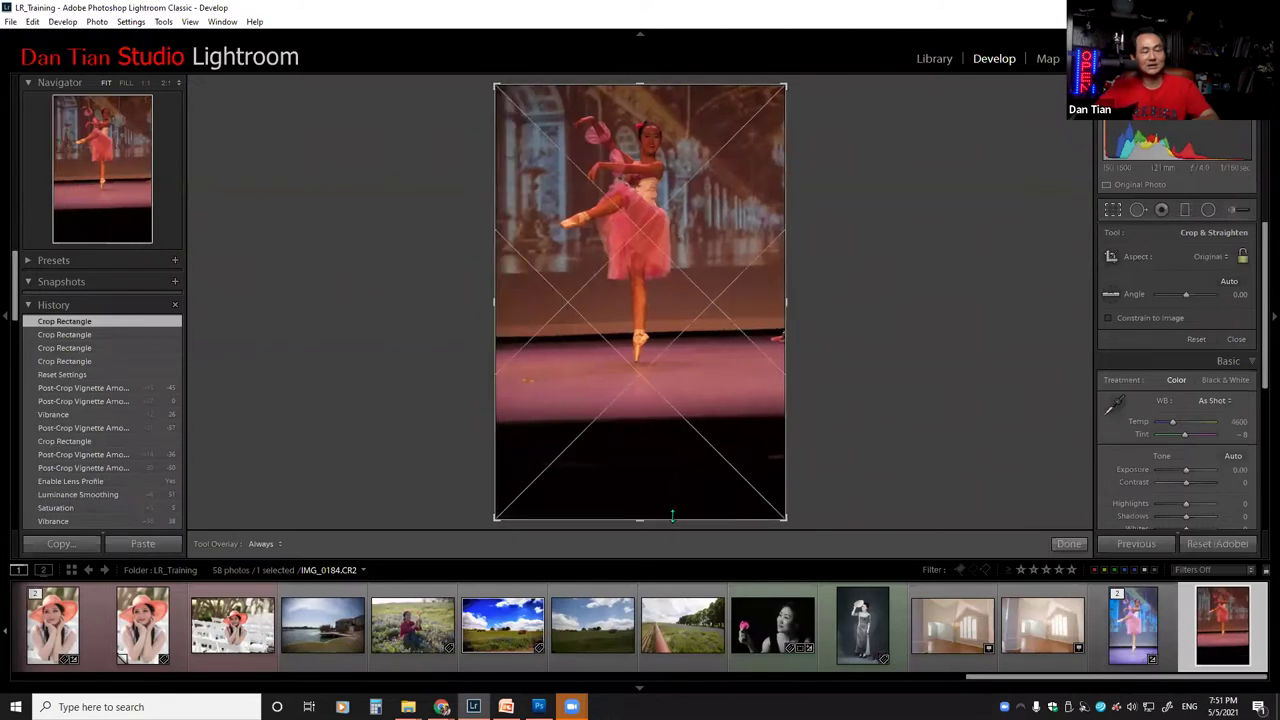
Step: Shrink the crop proportionally, shift the photo, straighten about 1.24°, and apply the crop
{"action": "left_click_drag", "start_coordinate": [672, 518], "coordinate": [668, 466]}
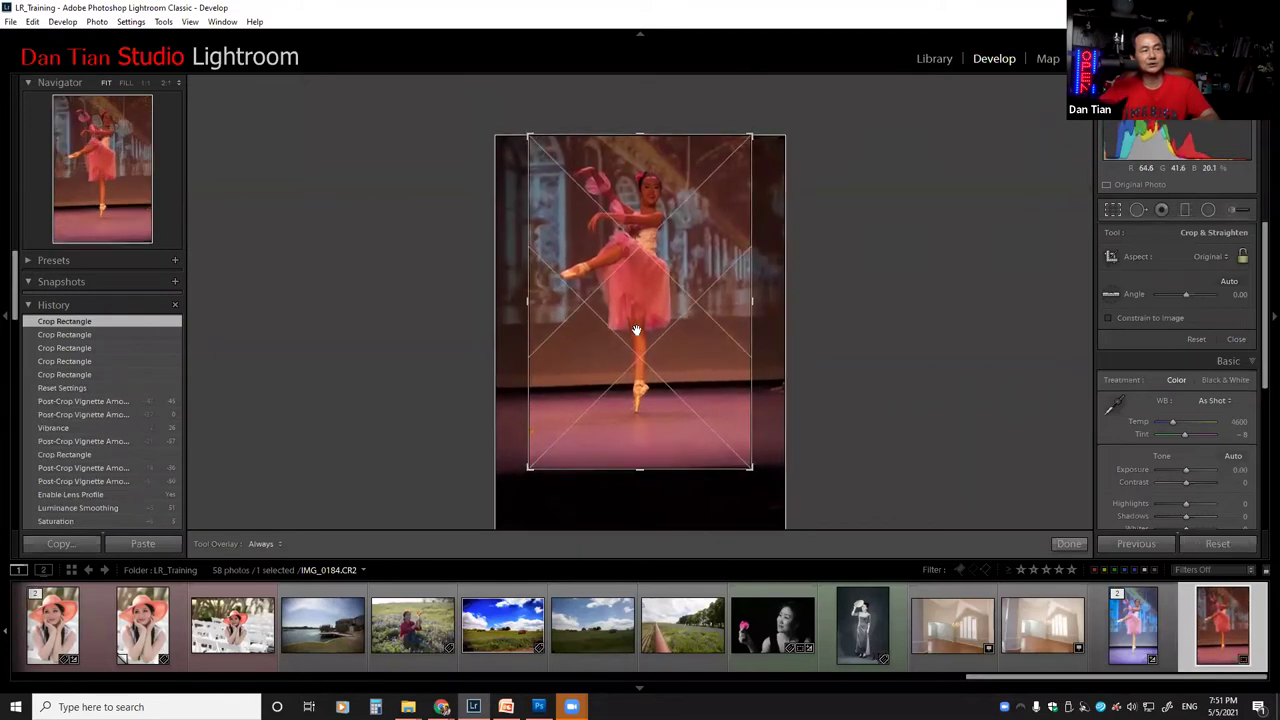
{"action": "left_click_drag", "start_coordinate": [637, 326], "coordinate": [651, 328]}
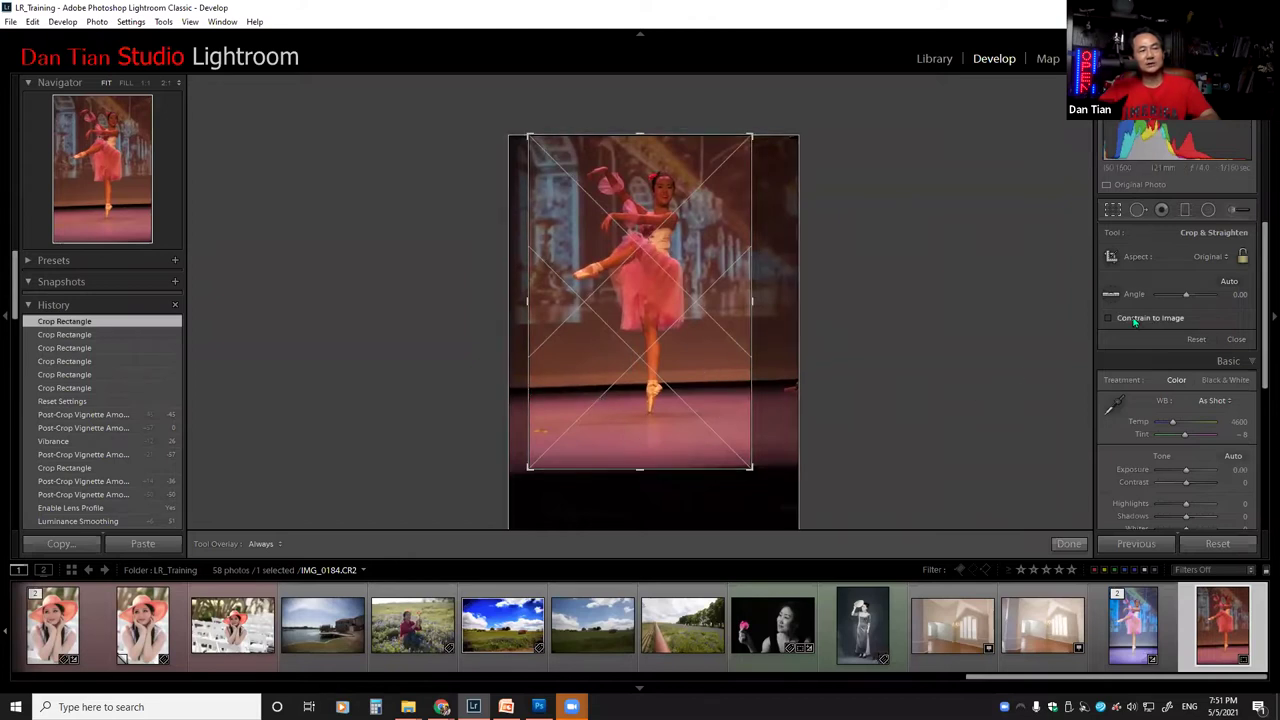
{"action": "left_click_drag", "start_coordinate": [807, 299], "coordinate": [805, 299]}
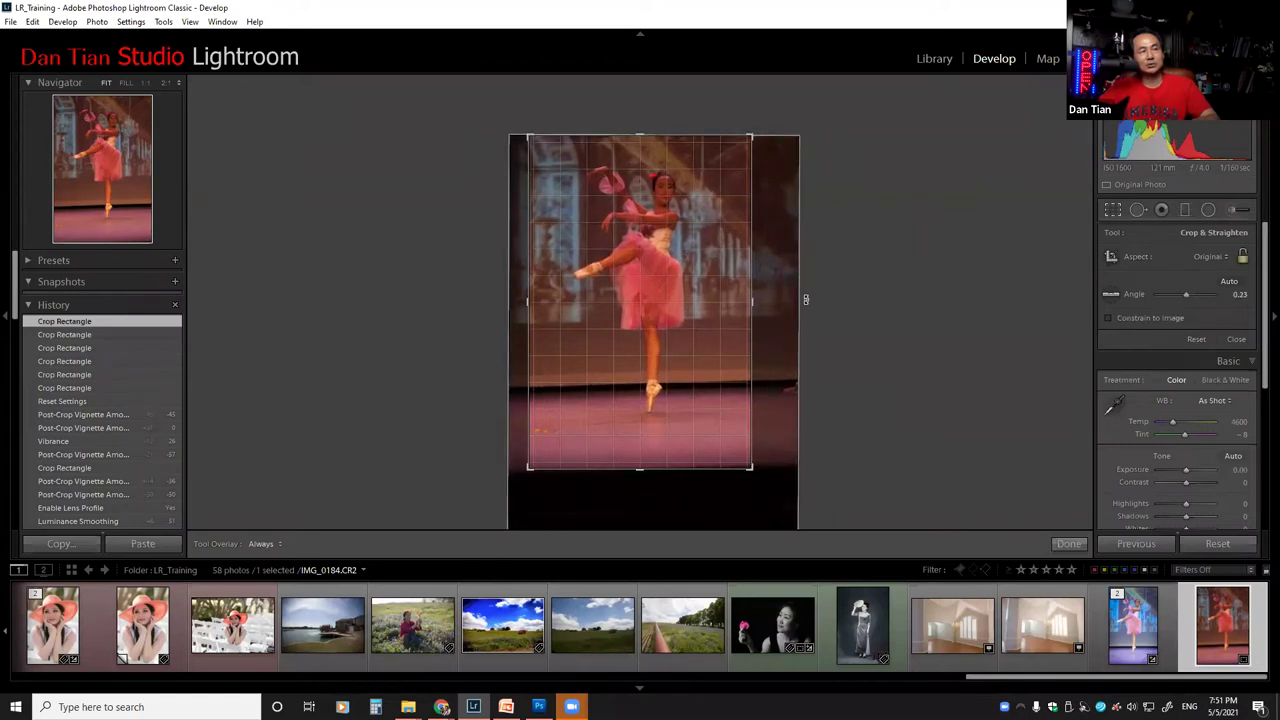
{"action": "left_click_drag", "start_coordinate": [805, 299], "coordinate": [808, 301]}
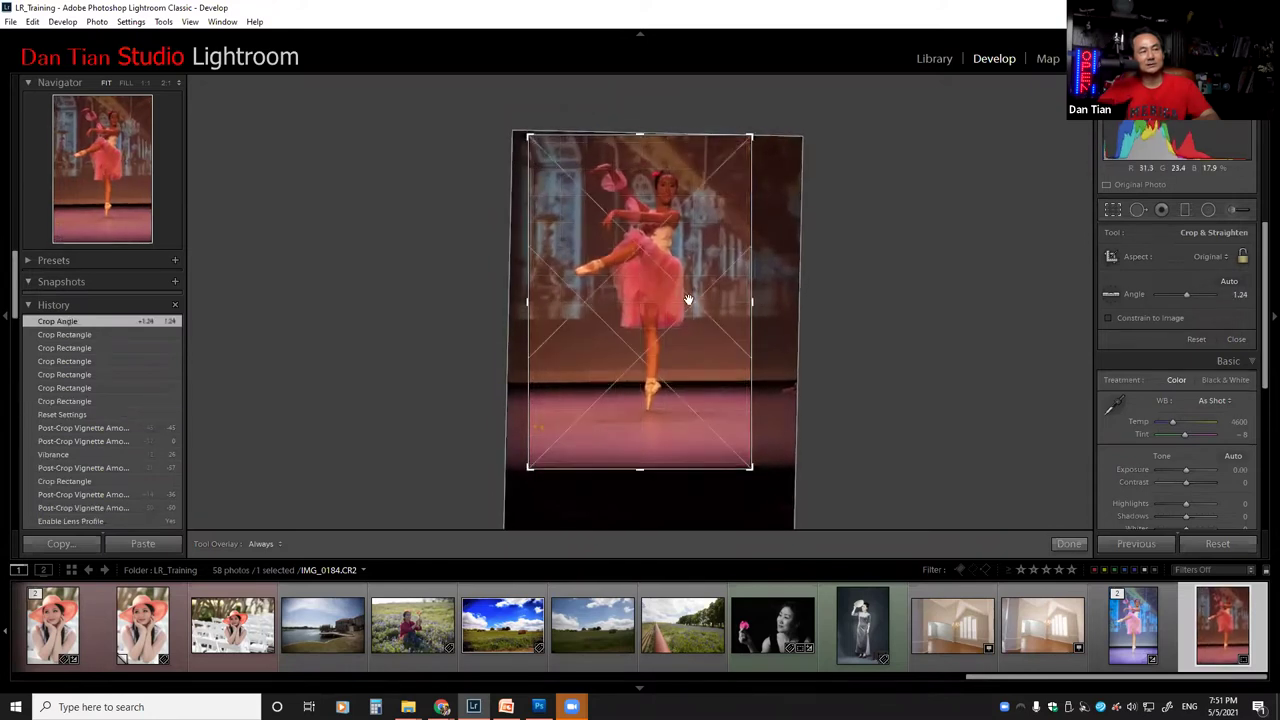
{"action": "key", "text": "shift"}
{"action": "left_click_drag", "start_coordinate": [637, 466], "coordinate": [638, 465]}
{"action": "left_click", "coordinate": [1114, 210]}
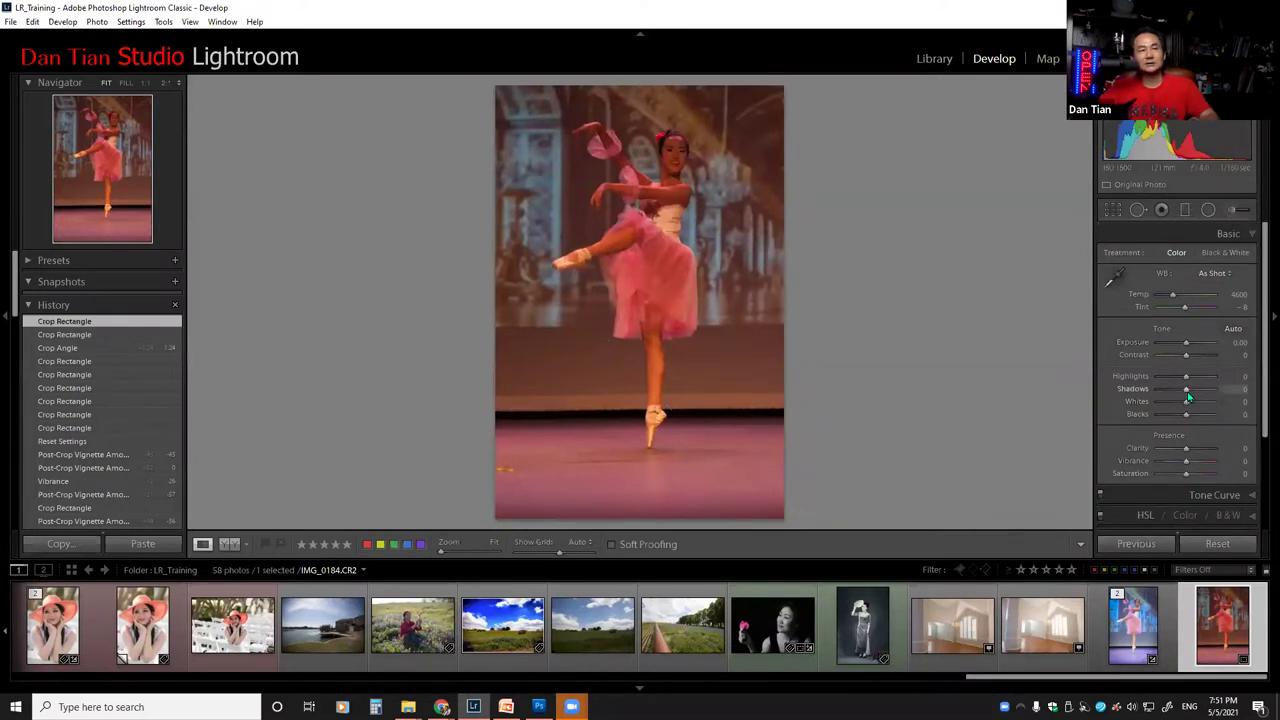
Step: Raise Exposure to +0.96 and Shadows to +24, checking the dancer at 1:1
{"action": "left_click_drag", "start_coordinate": [1160, 140], "coordinate": [1206, 140]}
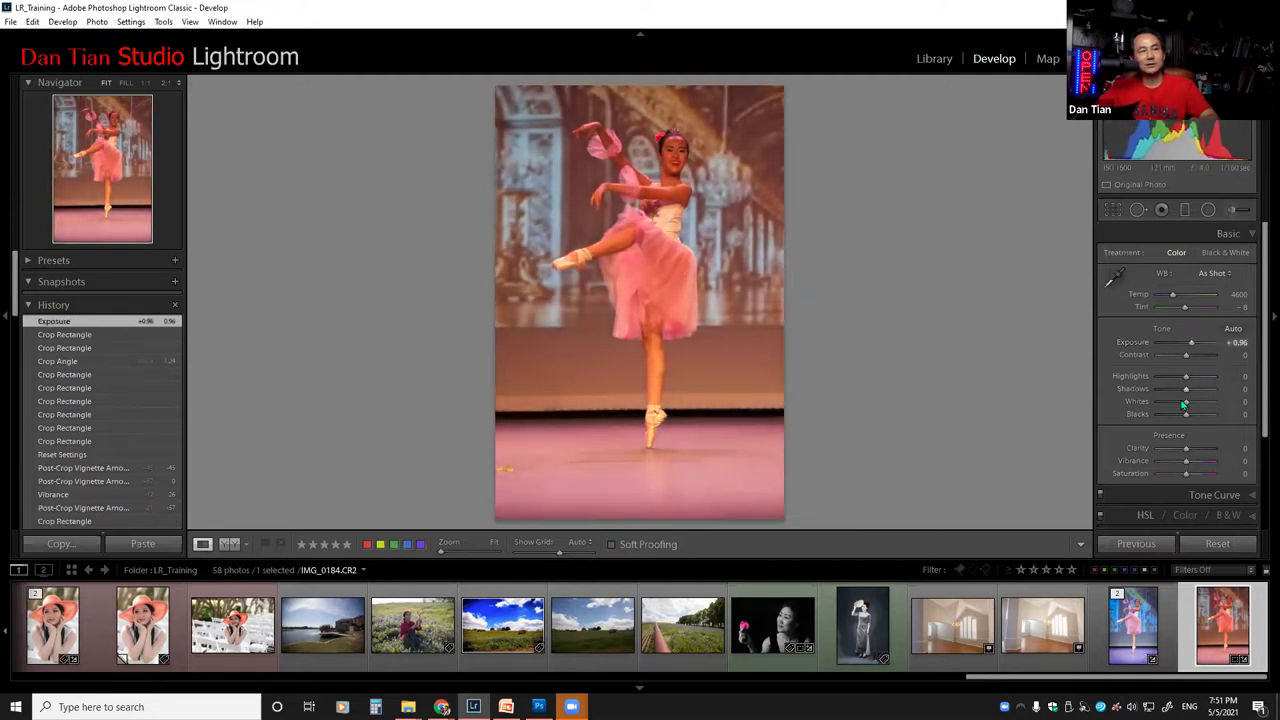
{"action": "left_click_drag", "start_coordinate": [1191, 396], "coordinate": [1187, 394]}
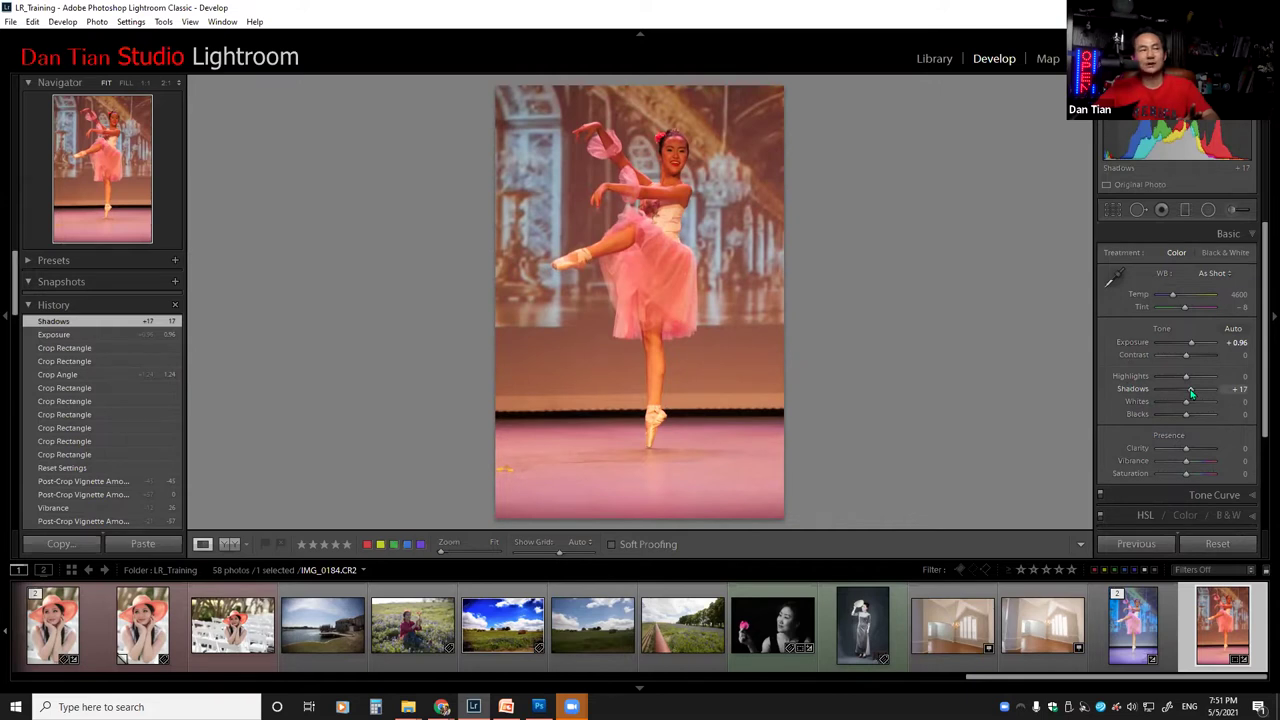
{"action": "left_click_drag", "start_coordinate": [1187, 398], "coordinate": [1190, 398]}
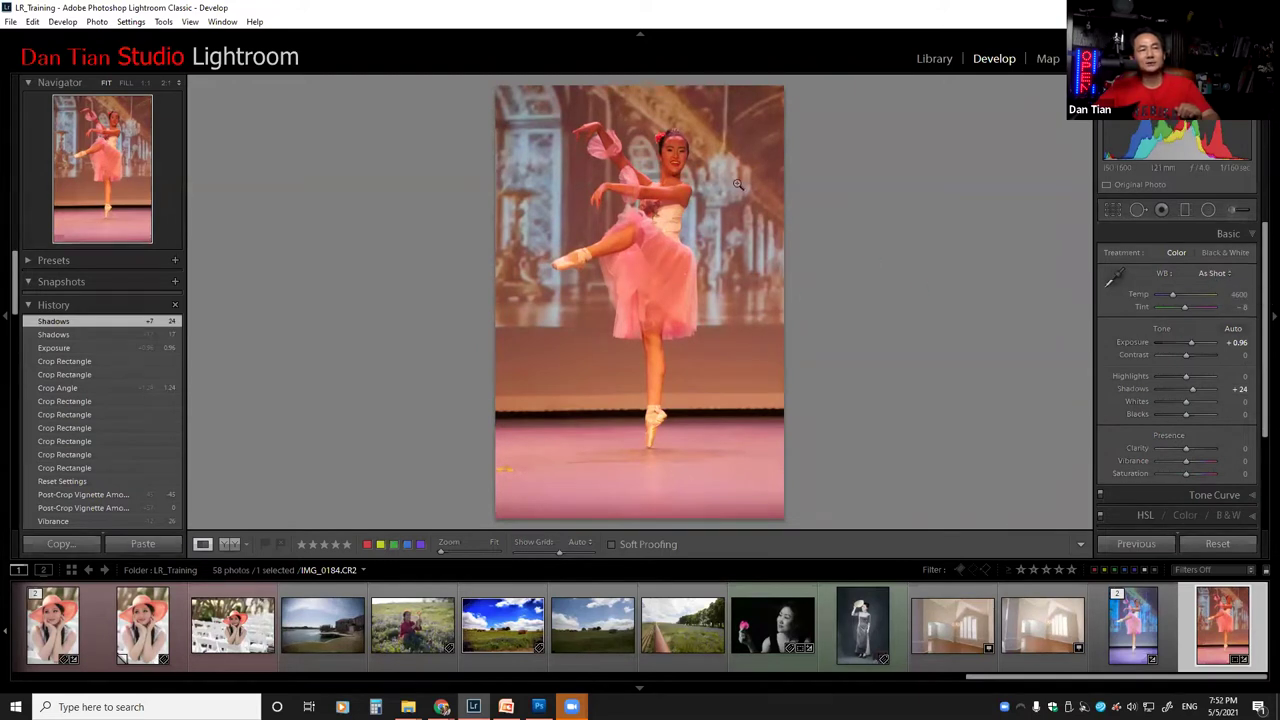
{"action": "left_click", "coordinate": [657, 218]}
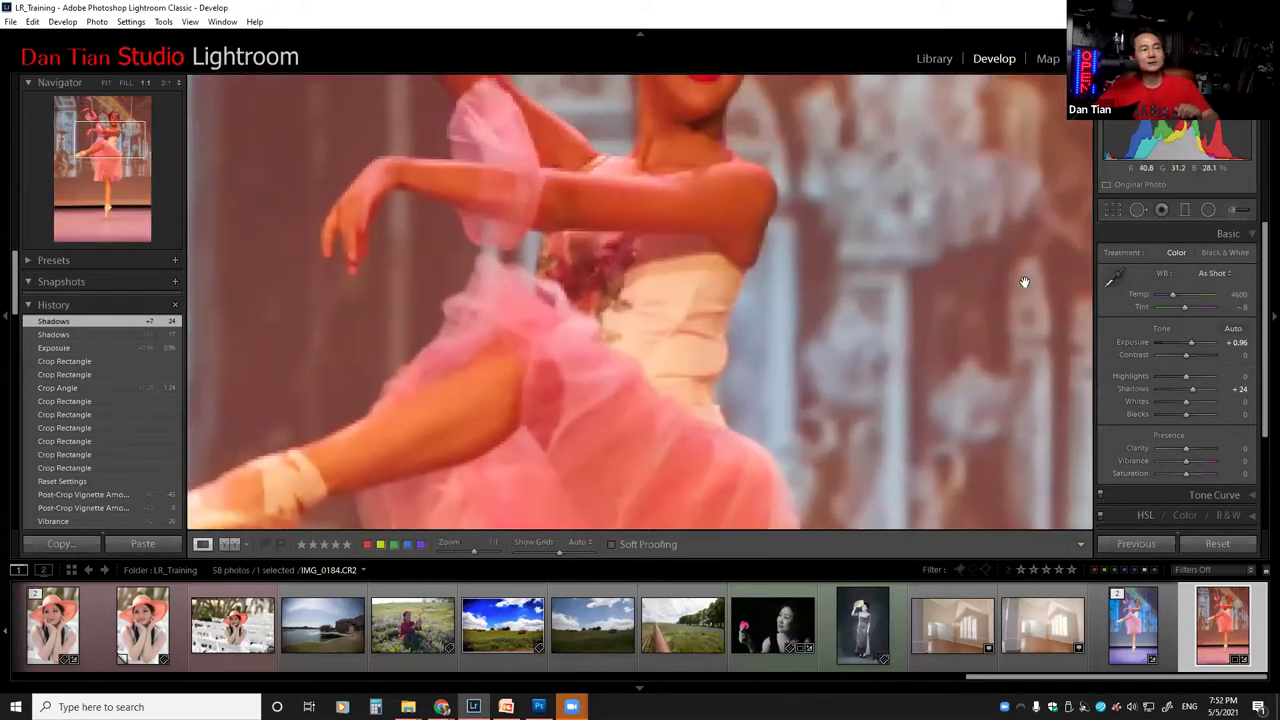
{"action": "key", "text": "z"}
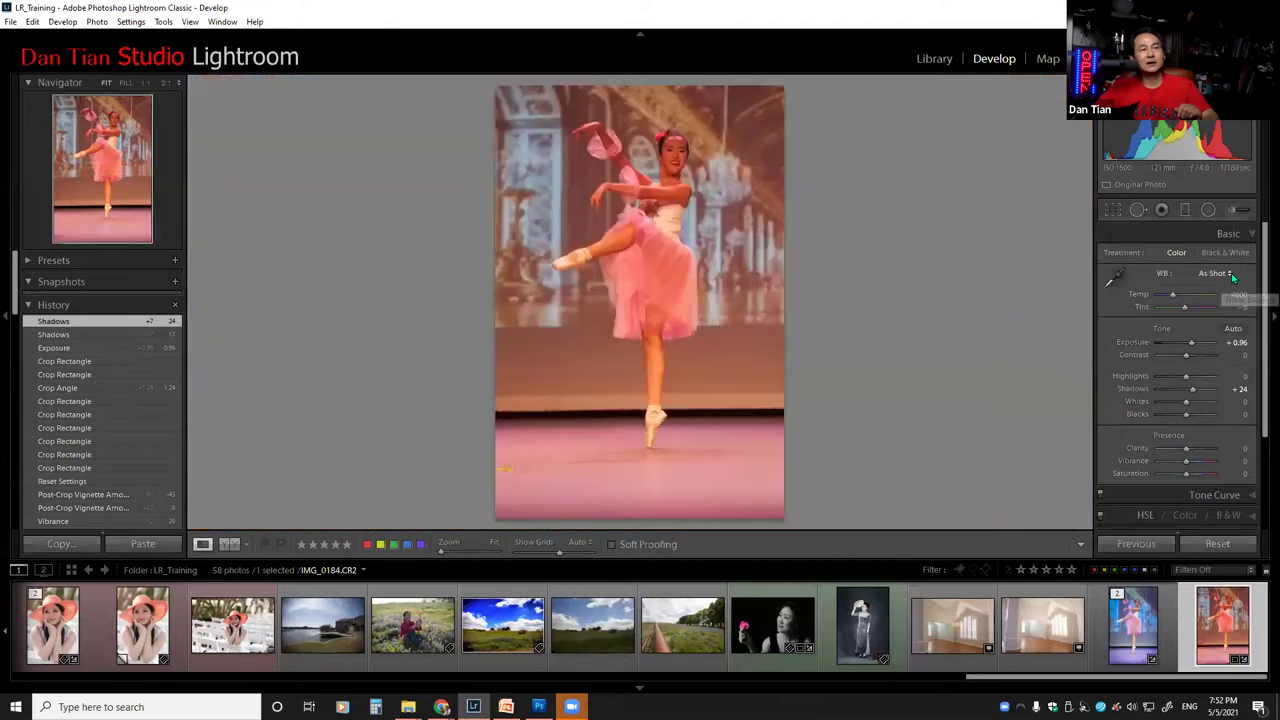
Step: Try Auto white balance, then undo it to keep the As Shot setting
{"action": "left_click", "coordinate": [1231, 273]}
{"action": "left_click", "coordinate": [1175, 303]}
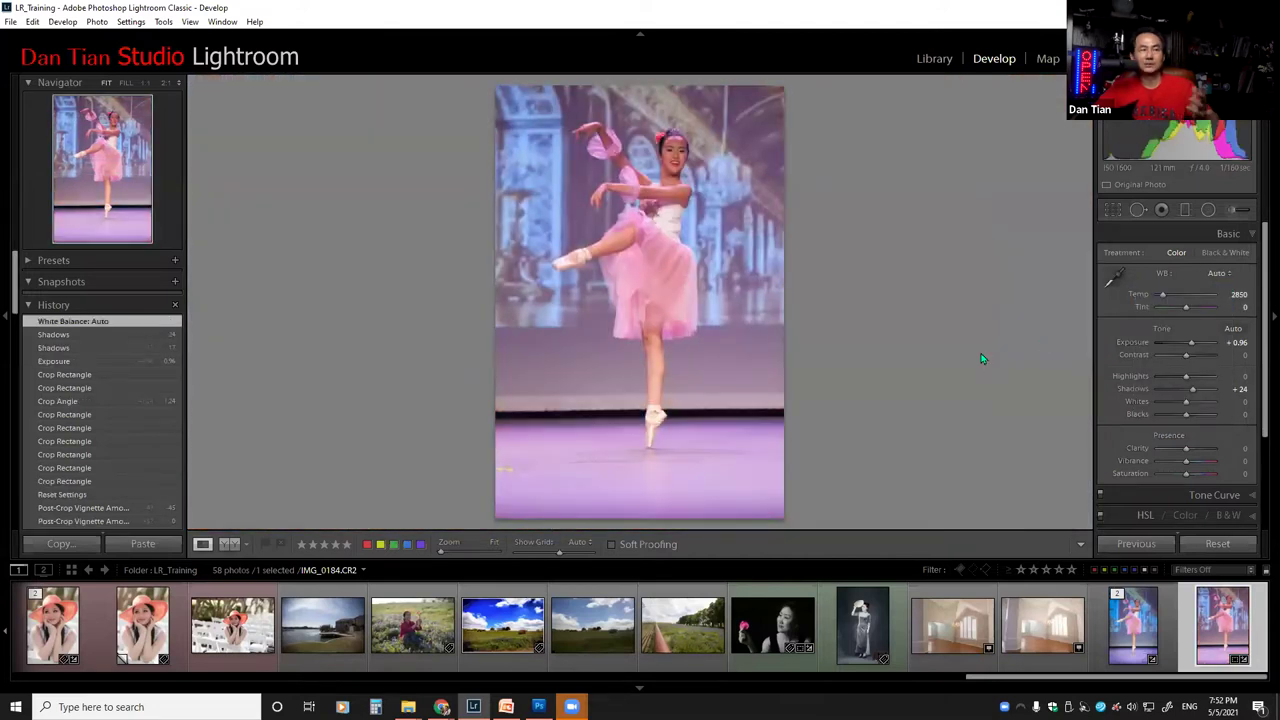
{"action": "left_click", "coordinate": [663, 187]}
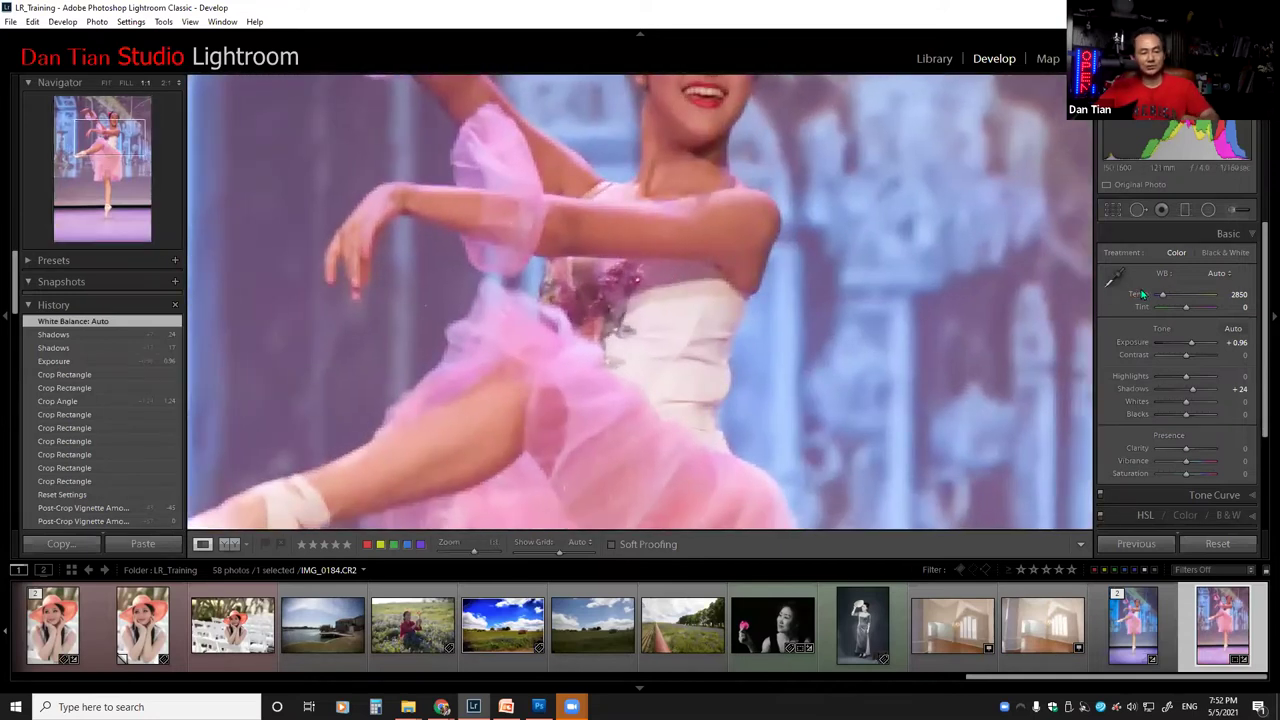
{"action": "key", "text": "ctrl+z"}
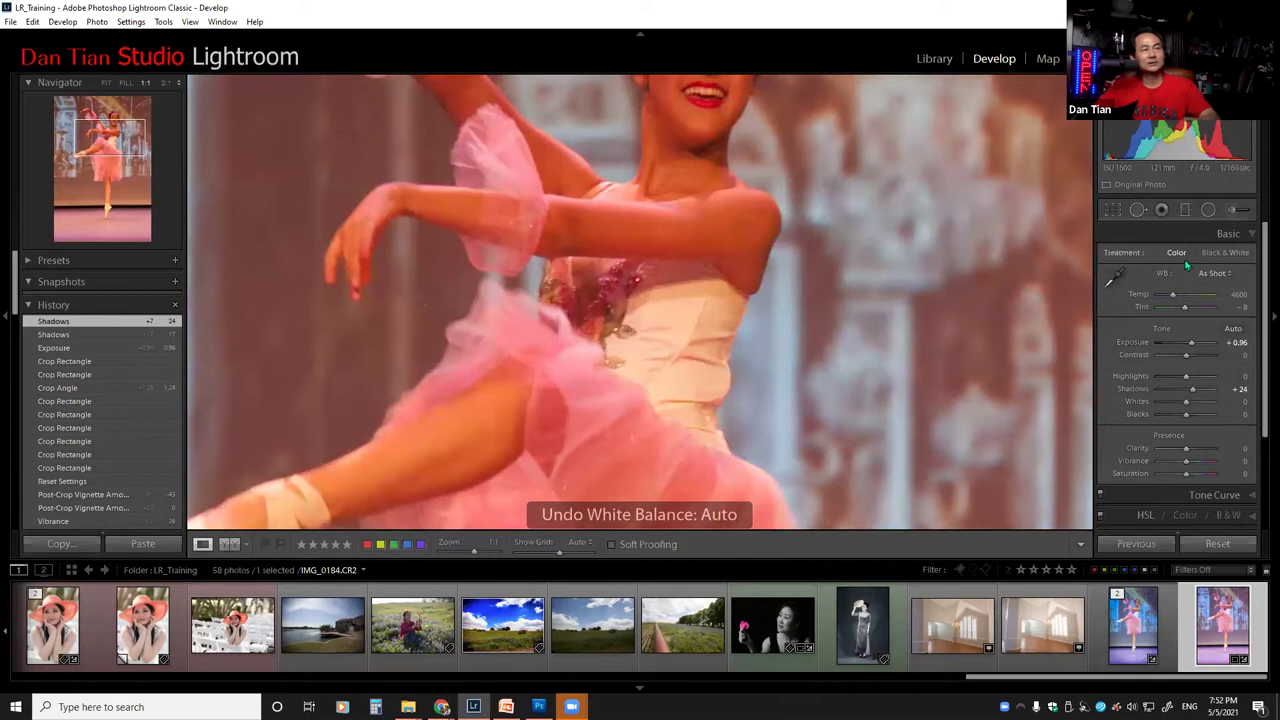
Step: Sample the white dress with the WB eyedropper, giving Temp 2300 and Tint -25
{"action": "left_click", "coordinate": [1114, 279]}
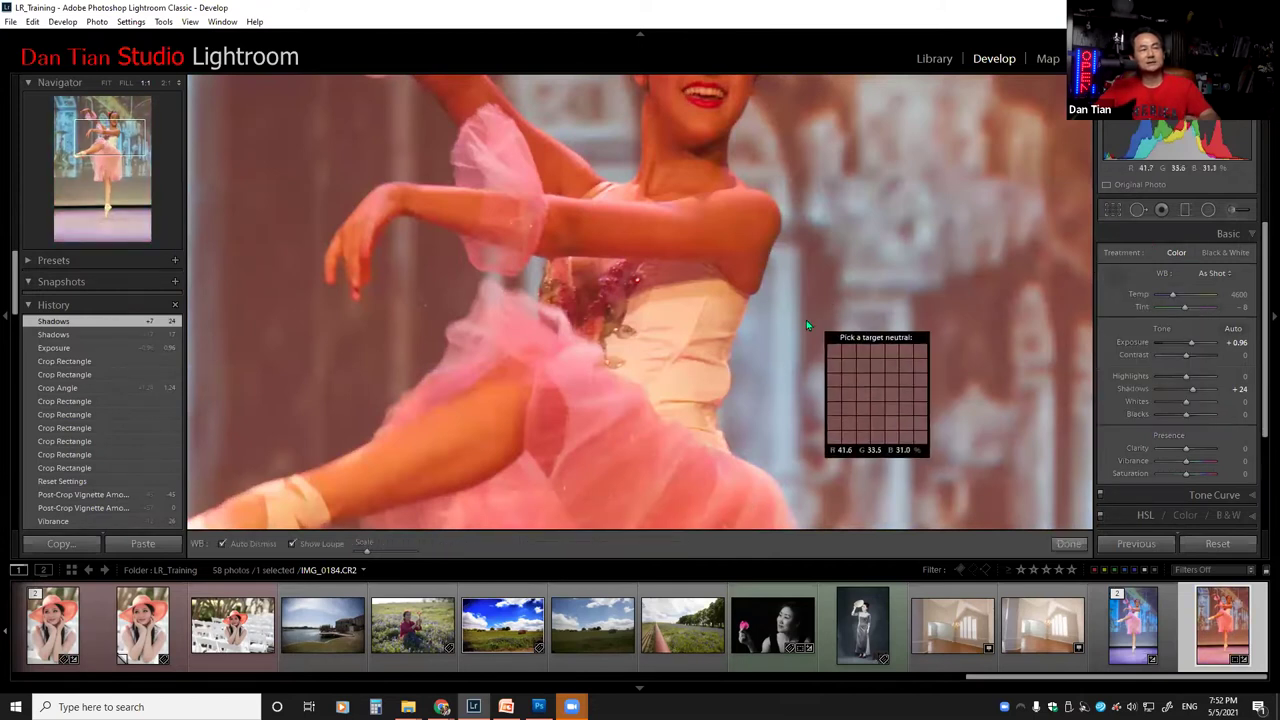
{"action": "left_click", "coordinate": [674, 333]}
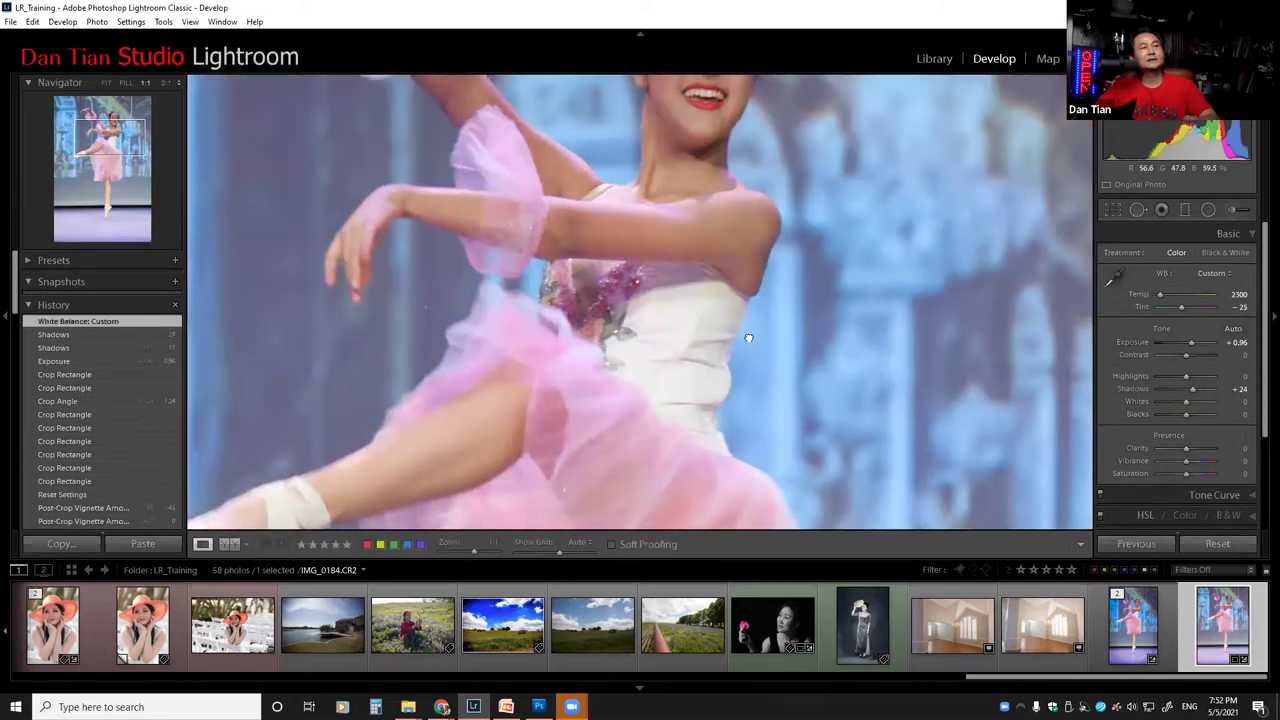
{"action": "scroll", "coordinate": [748, 333], "scroll_direction": "up", "scroll_amount": 2}
{"action": "scroll", "coordinate": [722, 260], "scroll_direction": "up", "scroll_amount": 2}
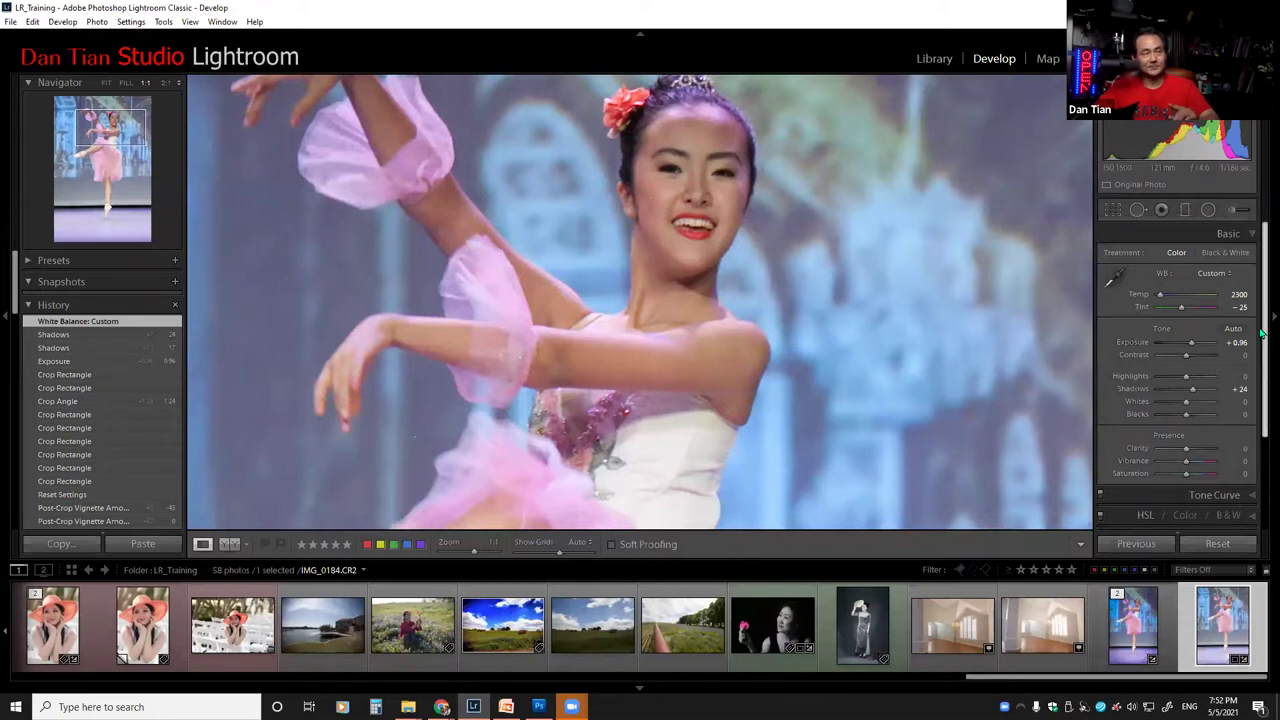
{"action": "scroll", "coordinate": [1261, 336], "scroll_direction": "down", "scroll_amount": 2}
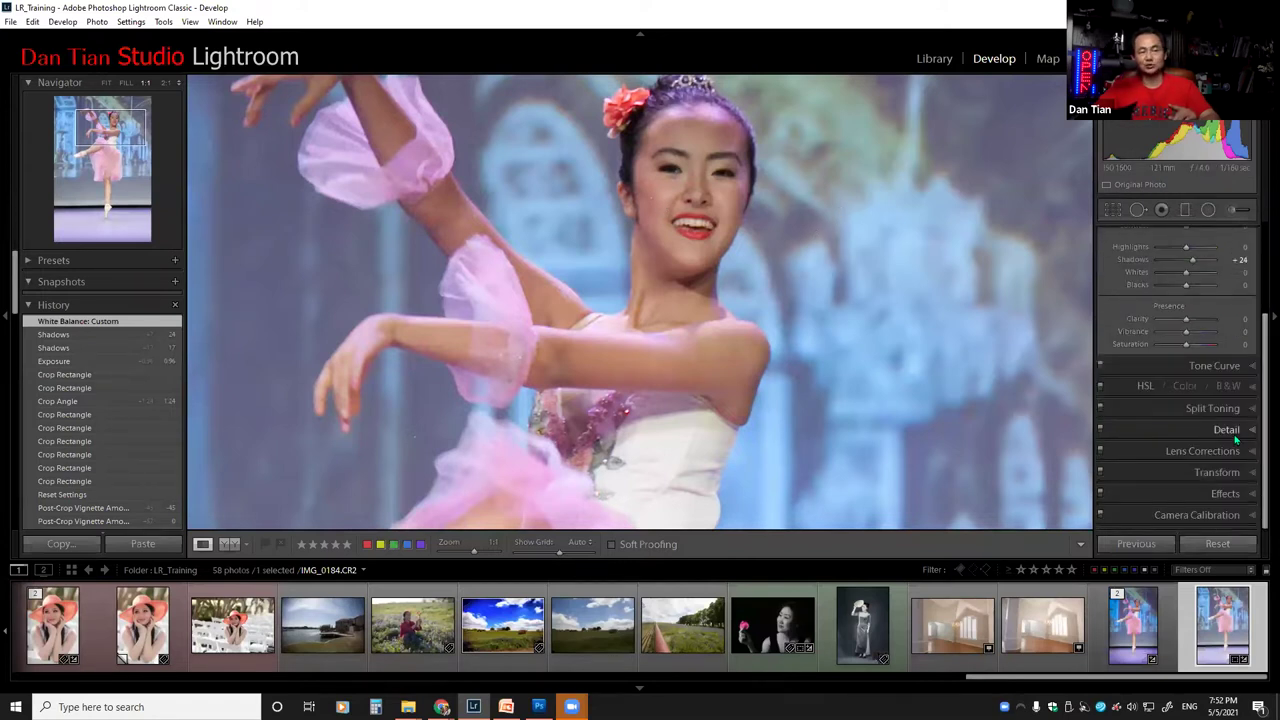
Step: Set Luminance noise reduction to 45 in the Detail panel
{"action": "left_click", "coordinate": [1224, 431]}
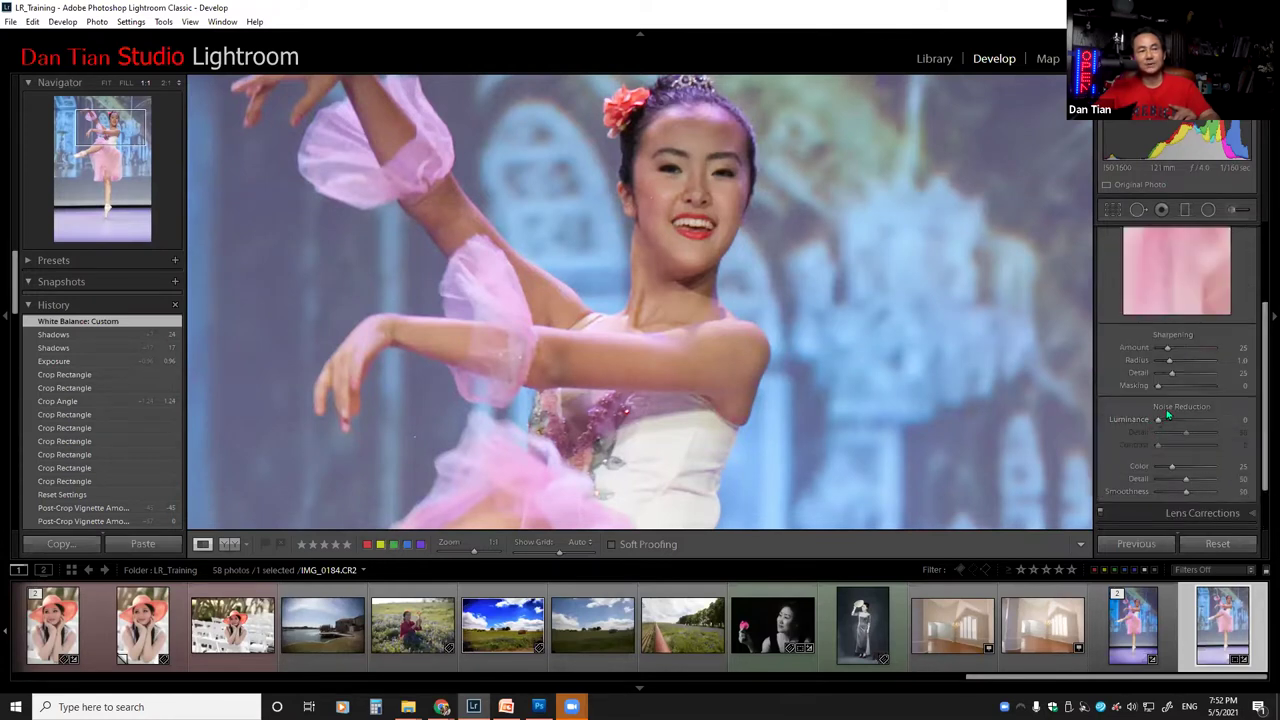
{"action": "left_click_drag", "start_coordinate": [1168, 415], "coordinate": [1177, 426]}
{"action": "left_click_drag", "start_coordinate": [1186, 427], "coordinate": [1186, 427]}
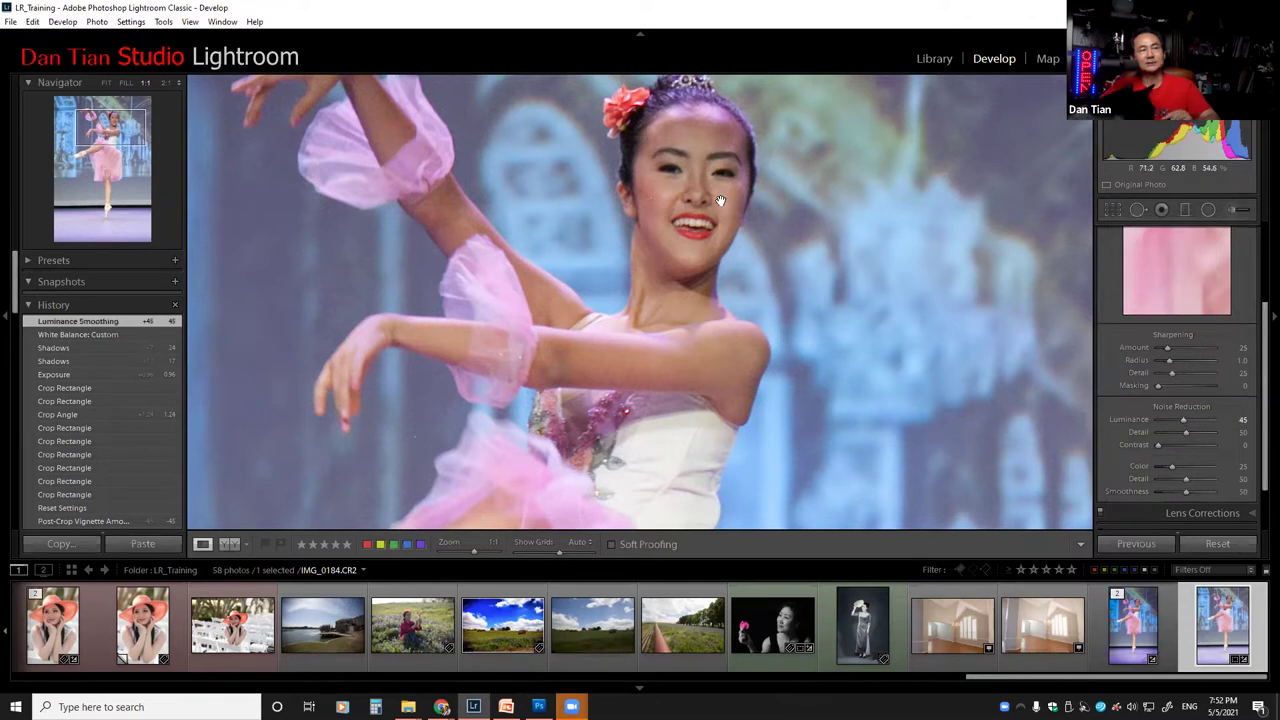
Step: Zoom to 2:1 on the dancer's face and switch to Spot Removal
{"action": "left_click", "coordinate": [655, 197]}
{"action": "left_click", "coordinate": [655, 197]}
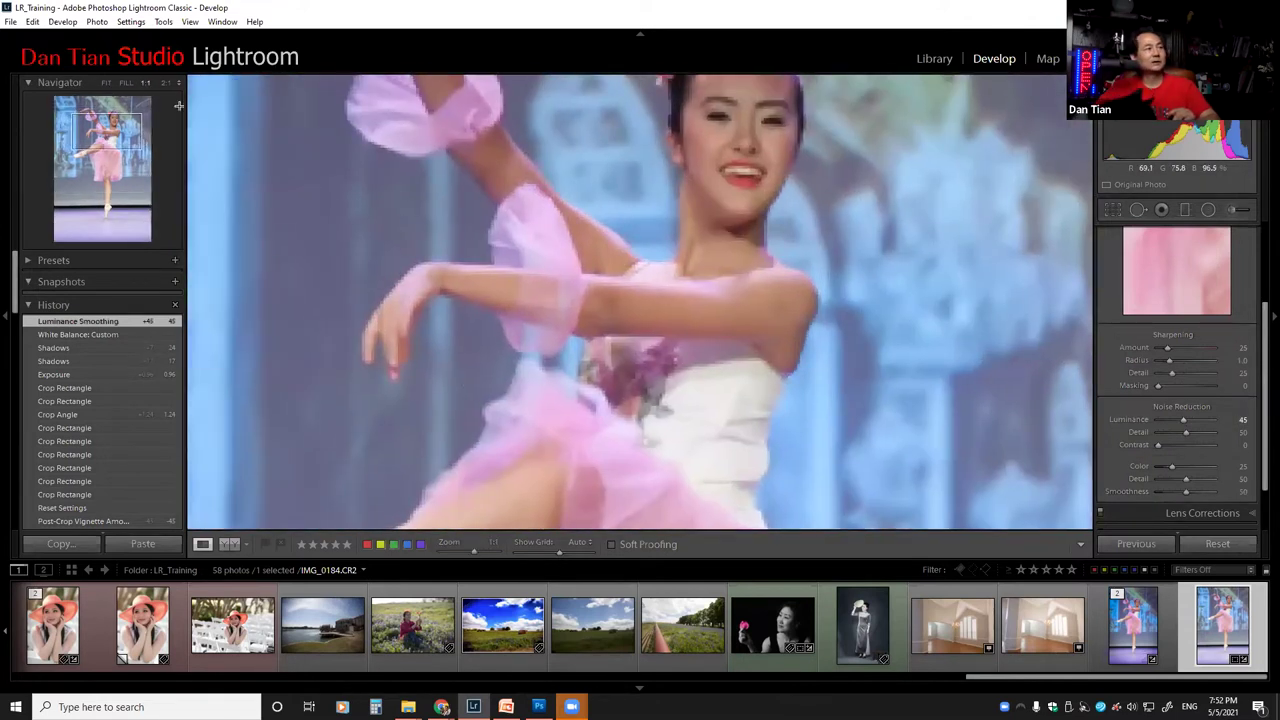
{"action": "left_click", "coordinate": [165, 83]}
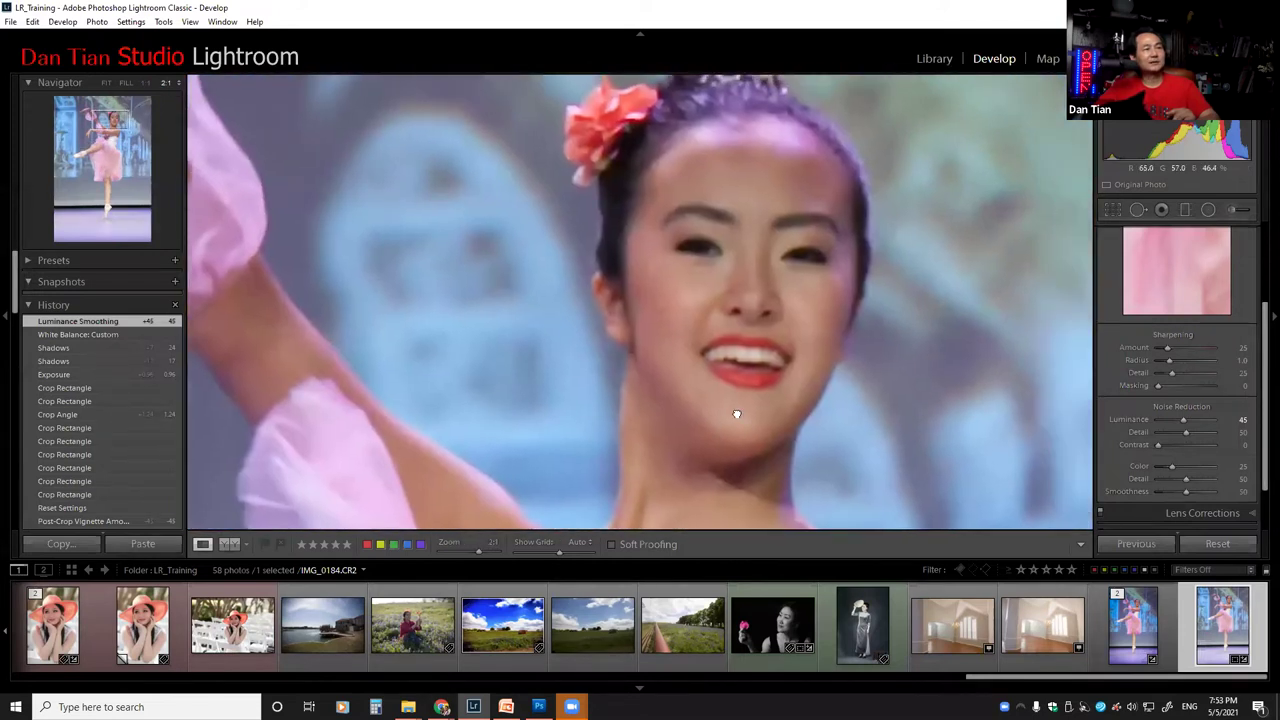
{"action": "left_click_drag", "start_coordinate": [736, 414], "coordinate": [701, 399]}
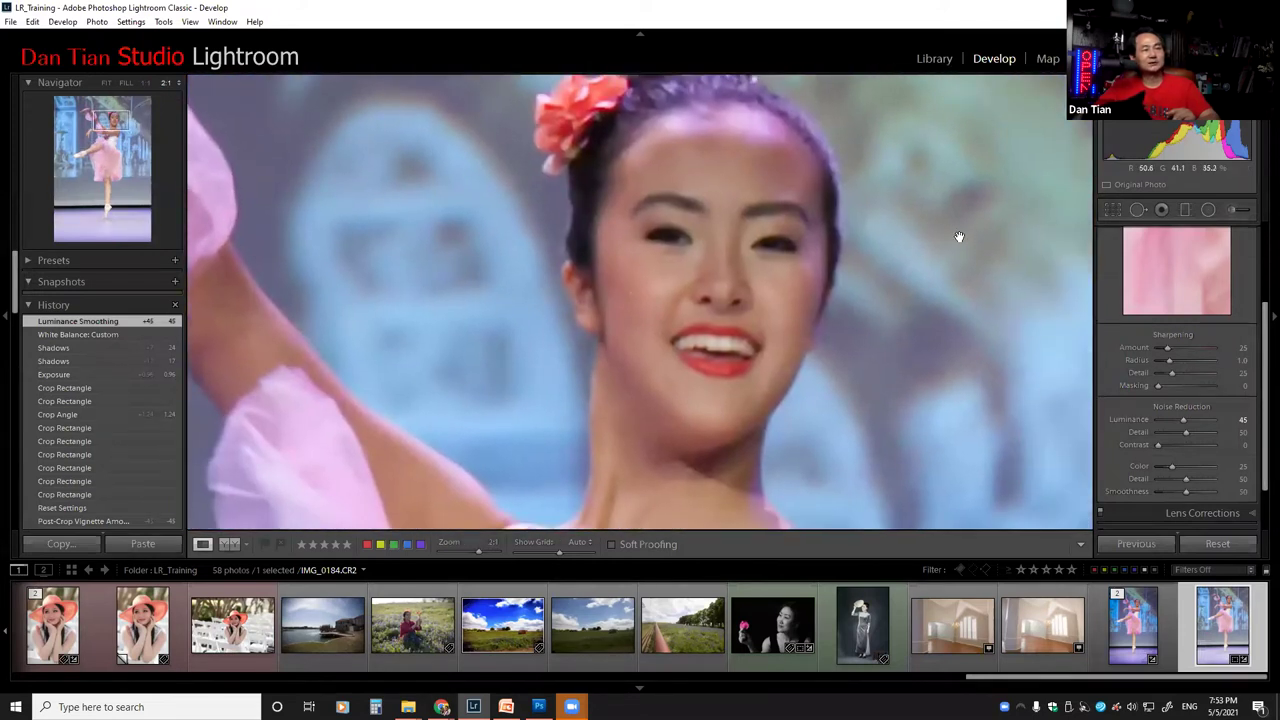
{"action": "left_click", "coordinate": [1138, 210]}
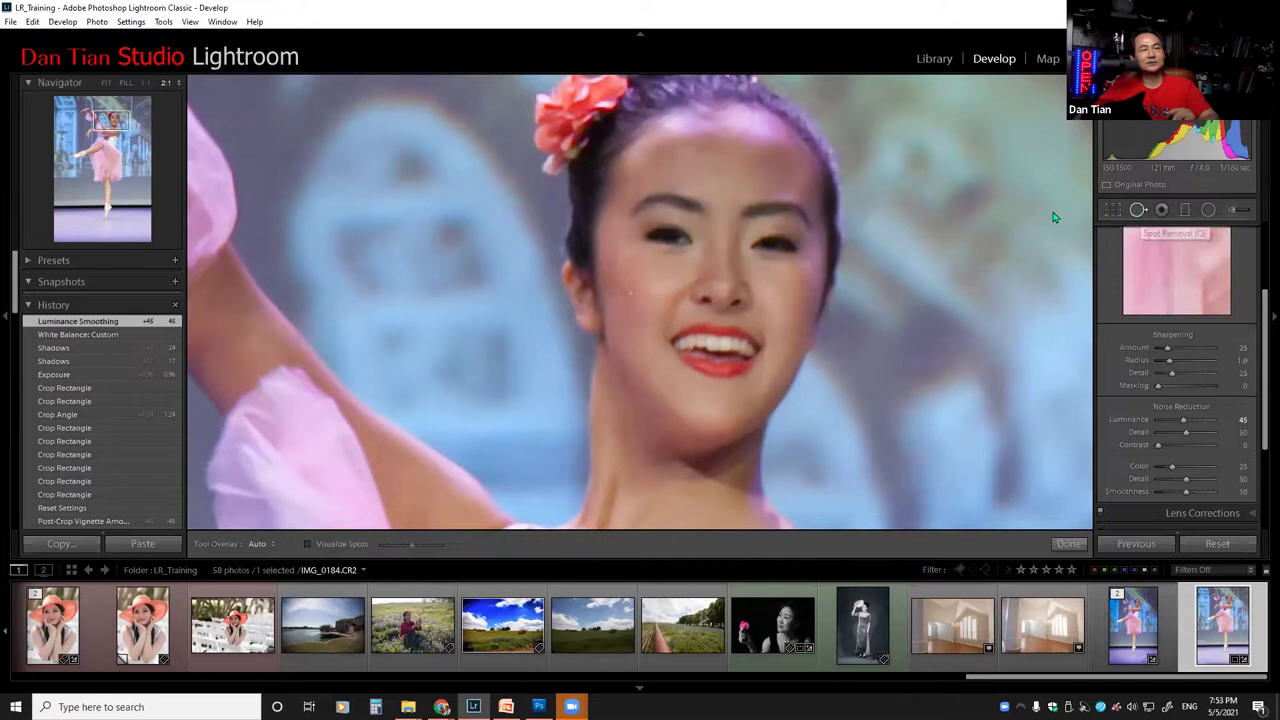
Step: Heal a blemish on the dancer's cheek with Spot Removal
{"action": "scroll", "coordinate": [650, 288], "scroll_direction": "down", "scroll_amount": 5}
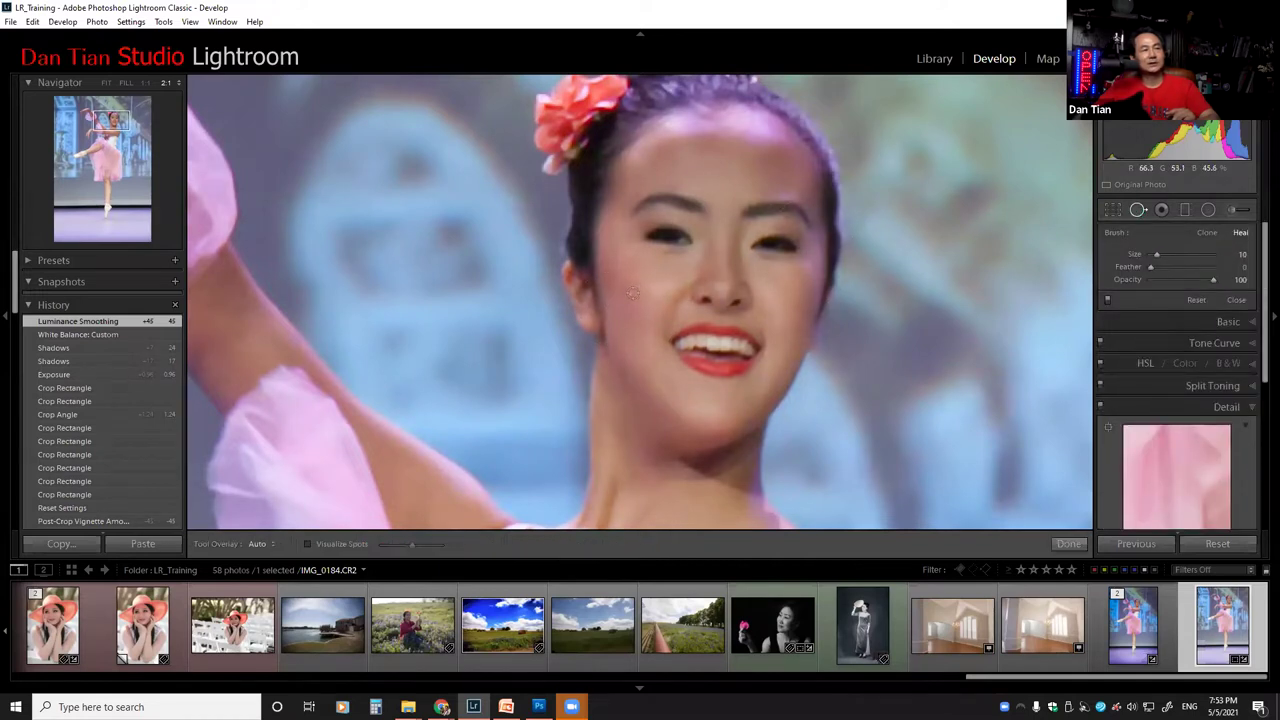
{"action": "left_click", "coordinate": [632, 292]}
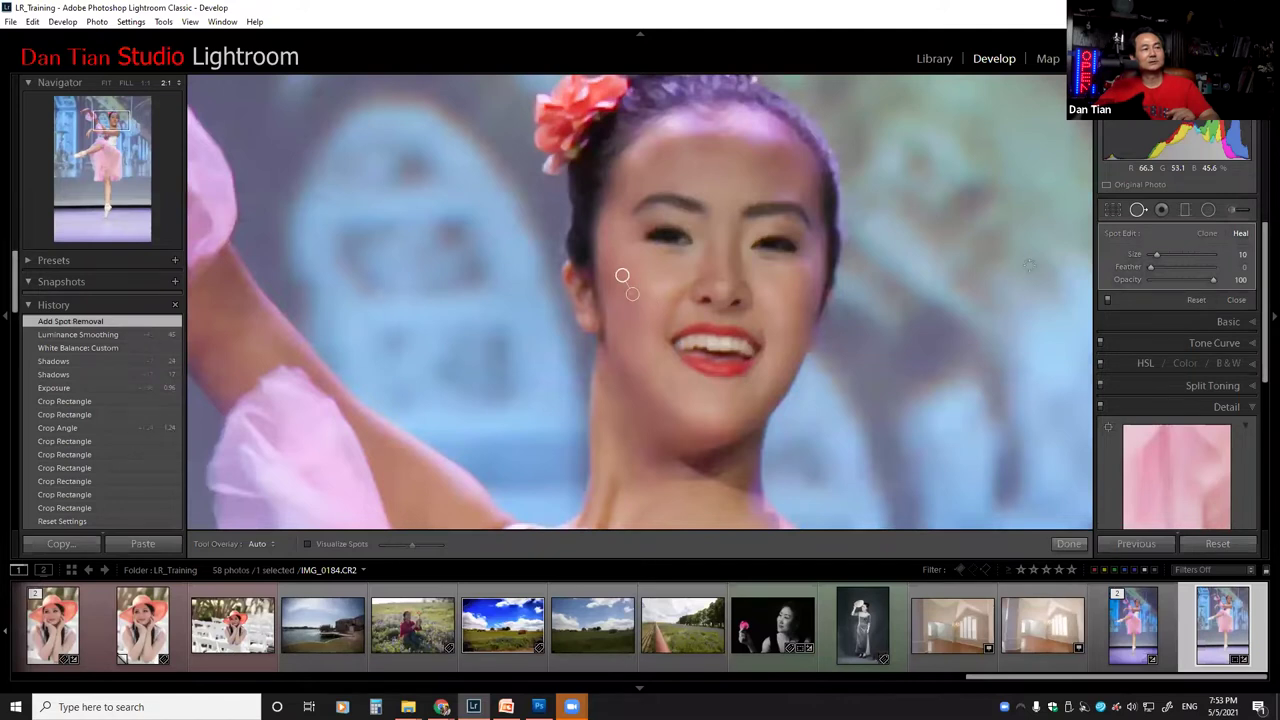
{"action": "left_click", "coordinate": [1137, 210]}
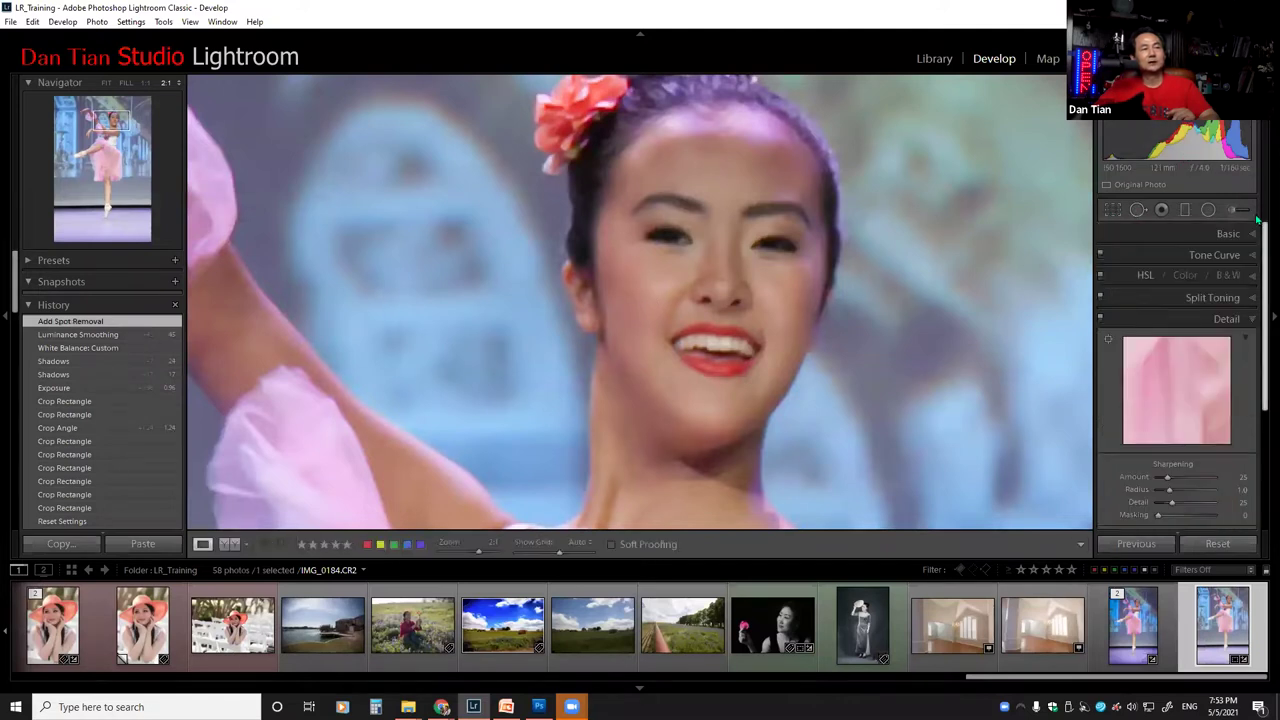
Step: Finish the Teeth Whitening brush stroke on her smile and zoom out to the whole photo
{"action": "left_click", "coordinate": [1233, 210]}
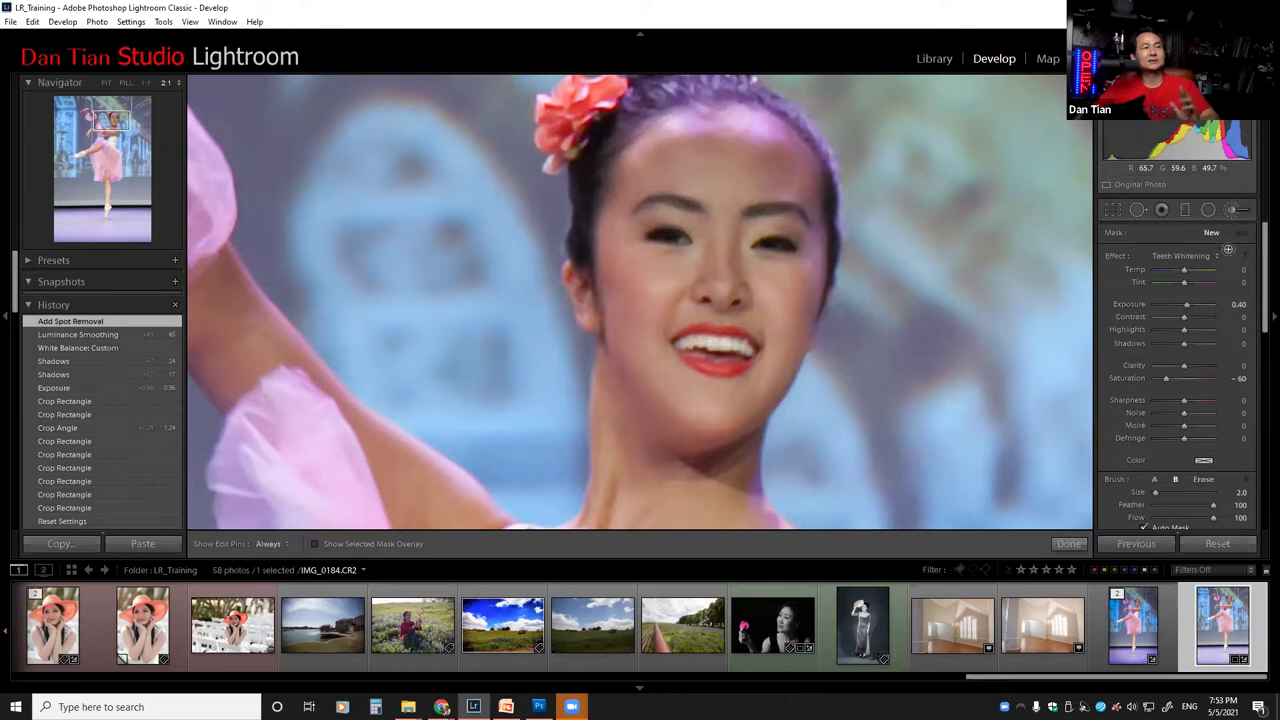
{"action": "left_click", "coordinate": [1233, 211]}
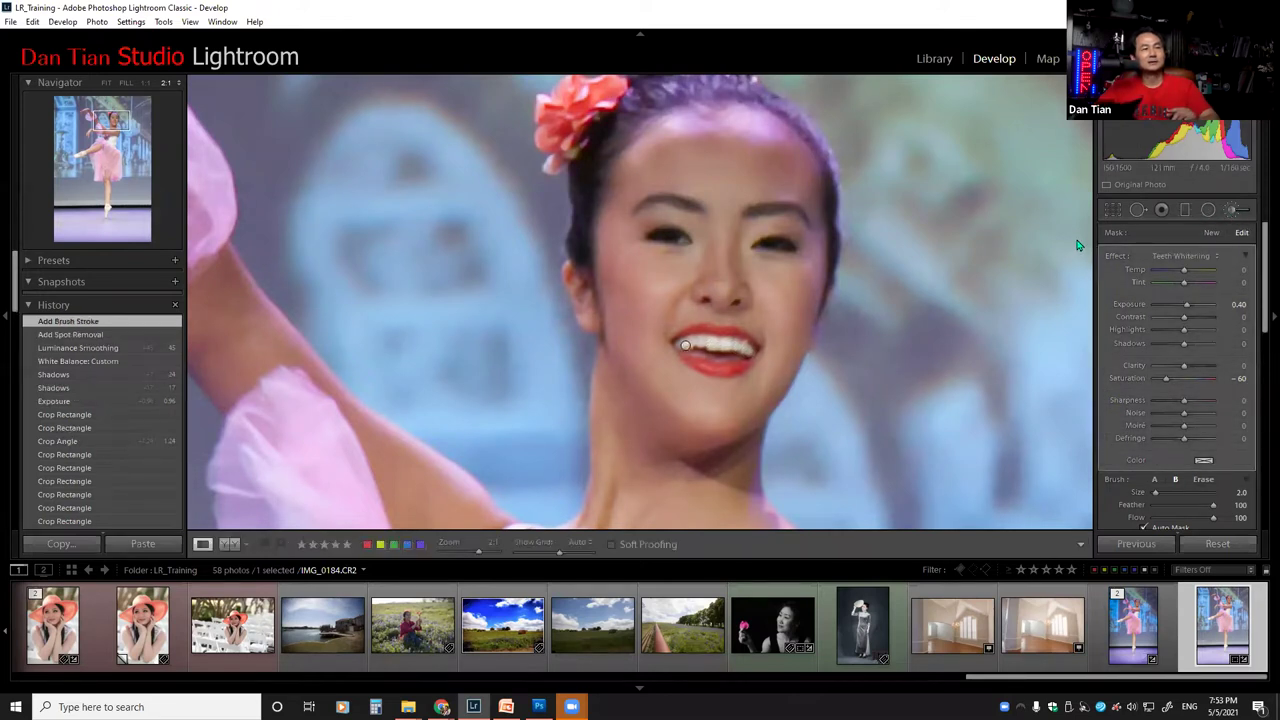
{"action": "left_click", "coordinate": [952, 335]}
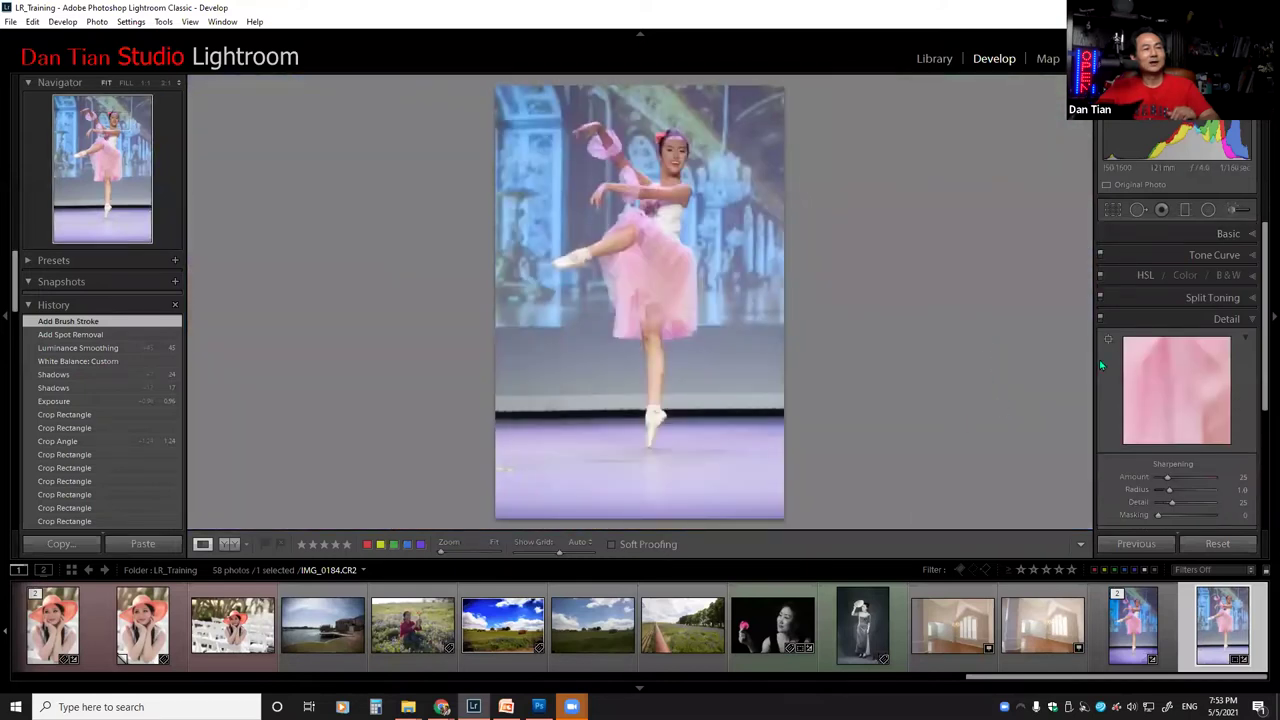
Step: Lower Exposure to +0.90 and add a -52 Post-Crop Vignetting amount
{"action": "scroll", "coordinate": [1224, 262], "scroll_direction": "down", "scroll_amount": 3}
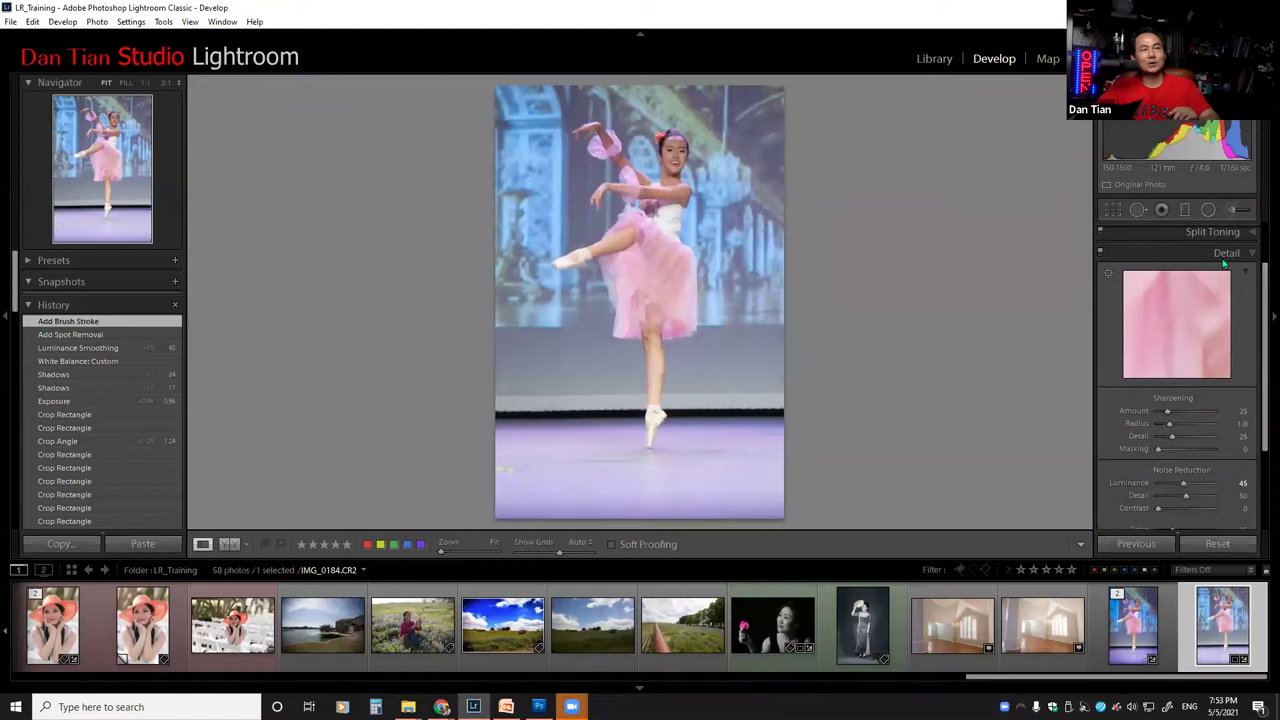
{"action": "left_click_drag", "start_coordinate": [1172, 105], "coordinate": [1166, 105]}
{"action": "left_click", "coordinate": [1226, 253]}
{"action": "left_click", "coordinate": [1224, 488]}
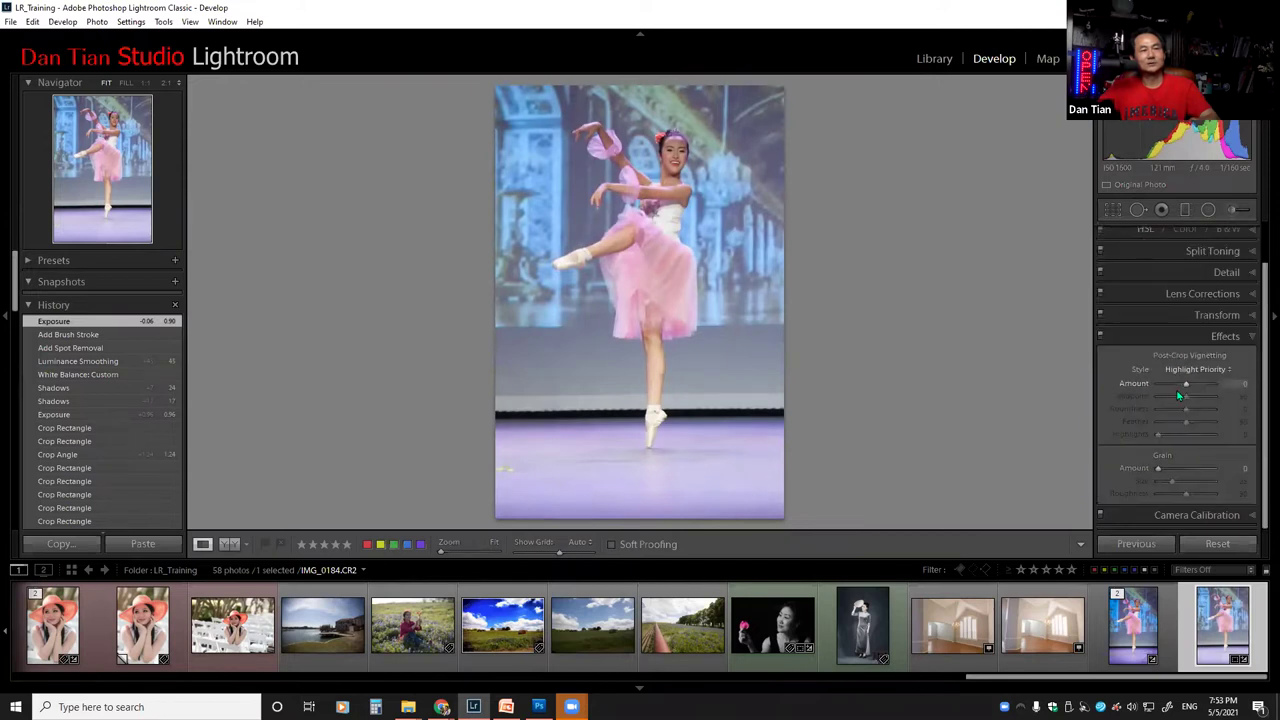
{"action": "left_click_drag", "start_coordinate": [1186, 386], "coordinate": [1175, 396]}
{"action": "left_click_drag", "start_coordinate": [1174, 395], "coordinate": [1171, 394]}
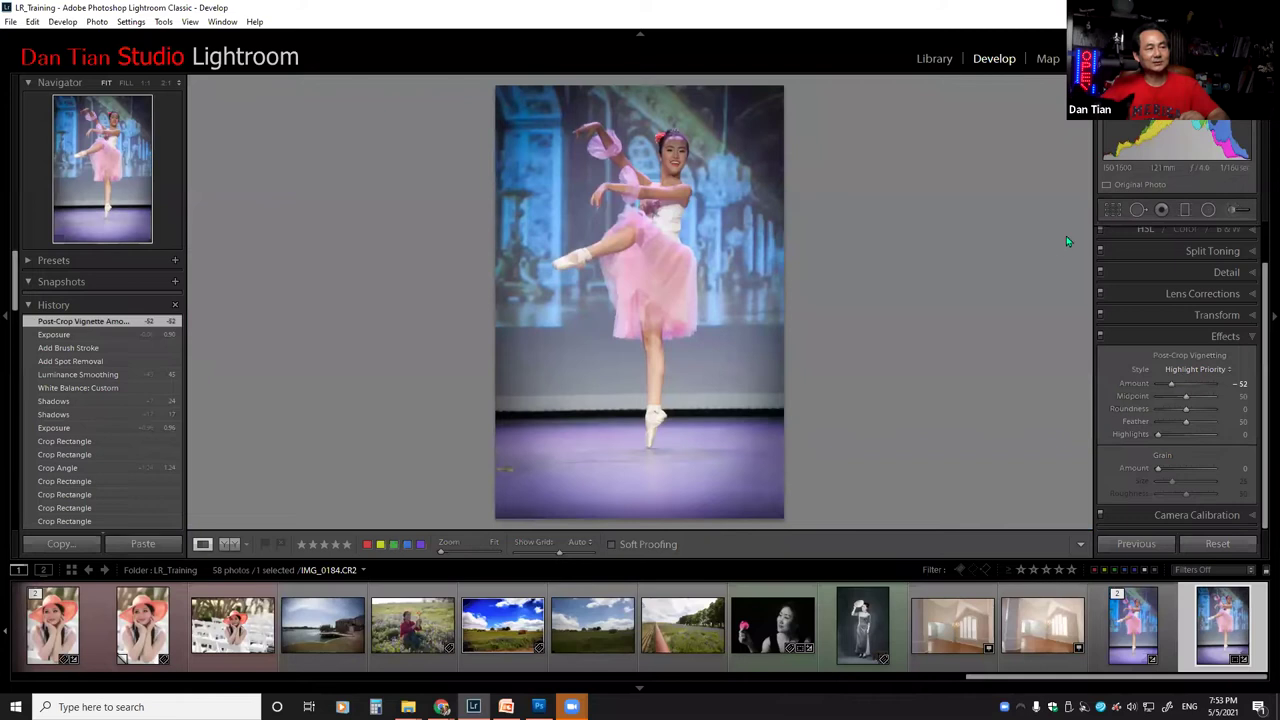
{"action": "left_click", "coordinate": [1137, 210]}
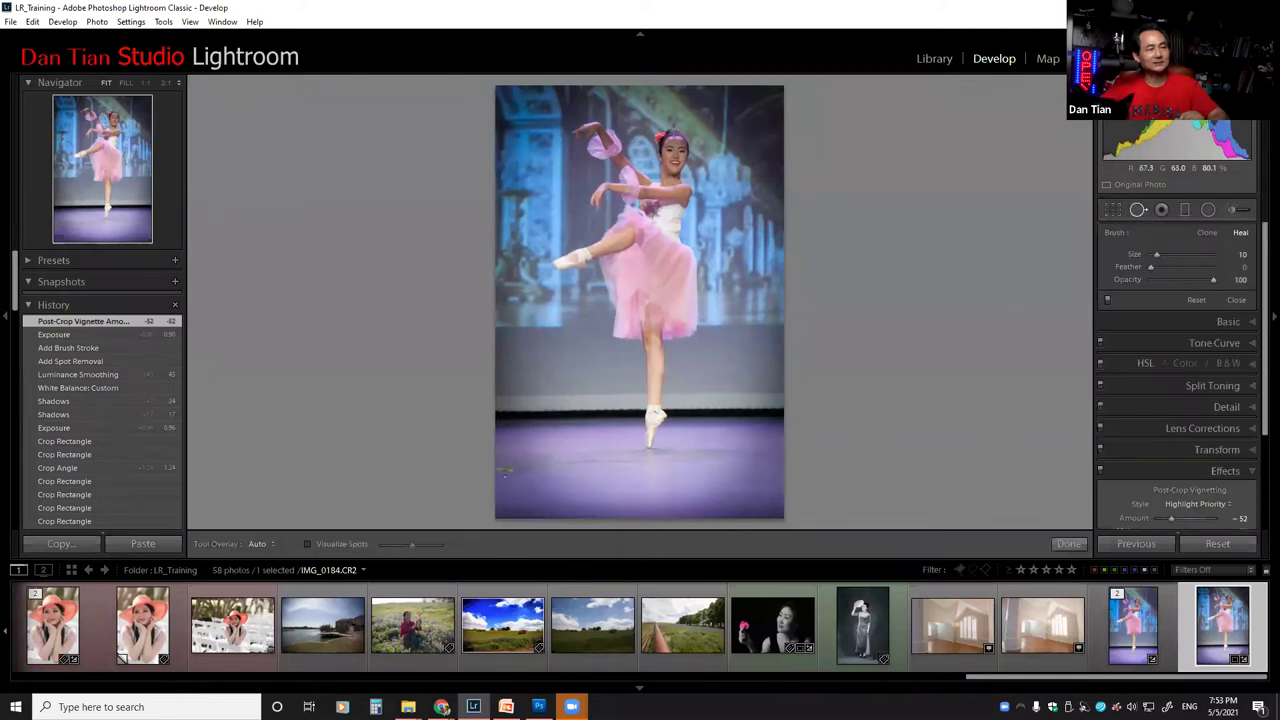
Step: Heal the lower-left stage-floor blemish from a cleaner source, then return to IMG_0184.CR2
{"action": "left_click", "coordinate": [506, 467]}
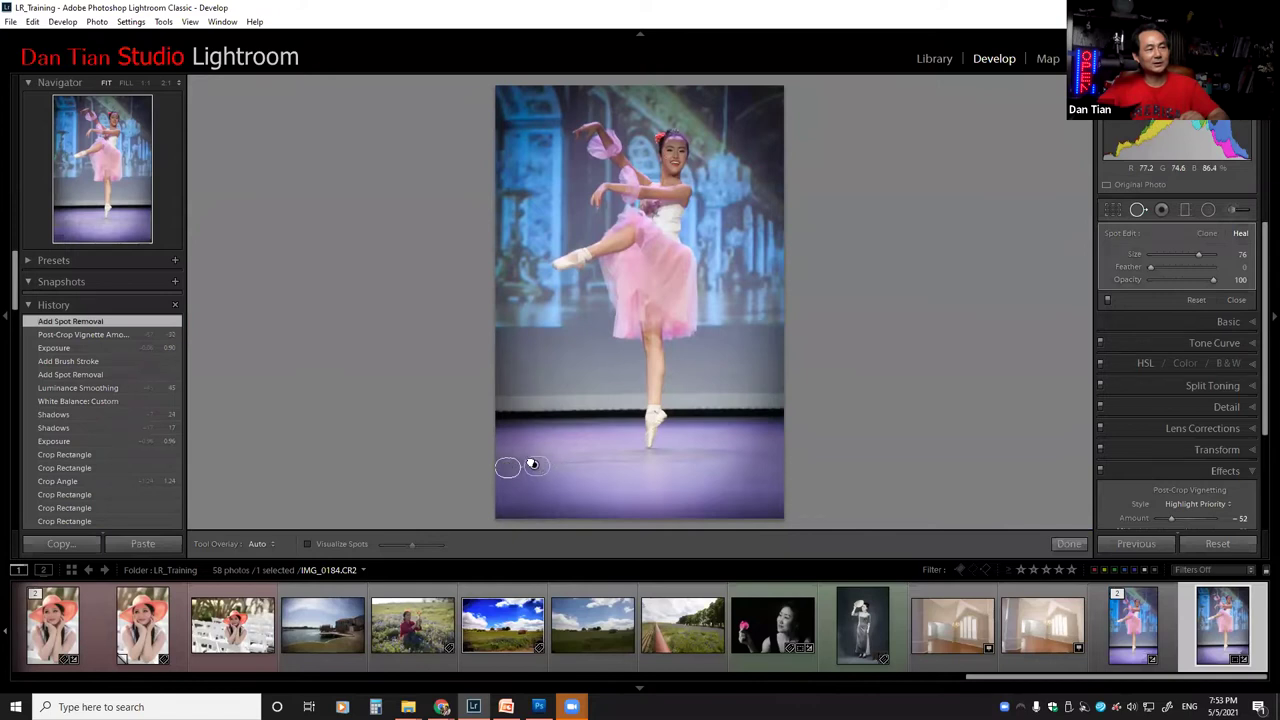
{"action": "left_click_drag", "start_coordinate": [535, 464], "coordinate": [565, 478]}
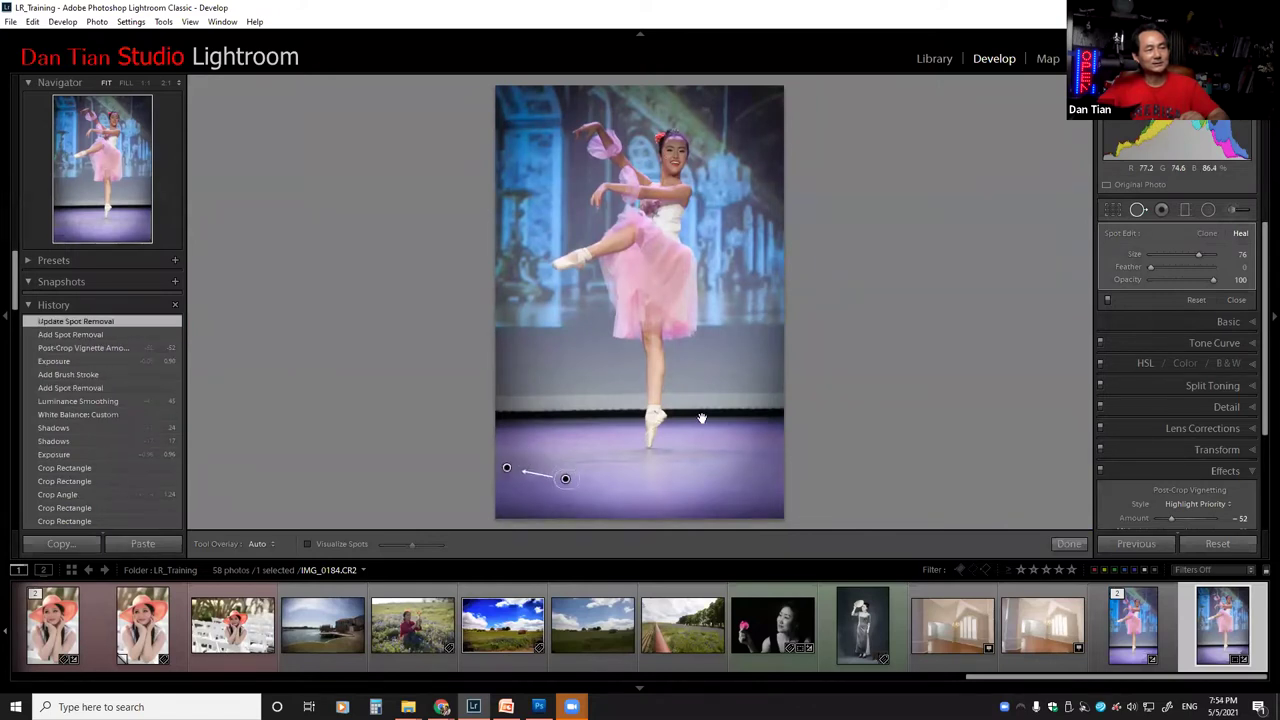
{"action": "left_click", "coordinate": [1139, 210]}
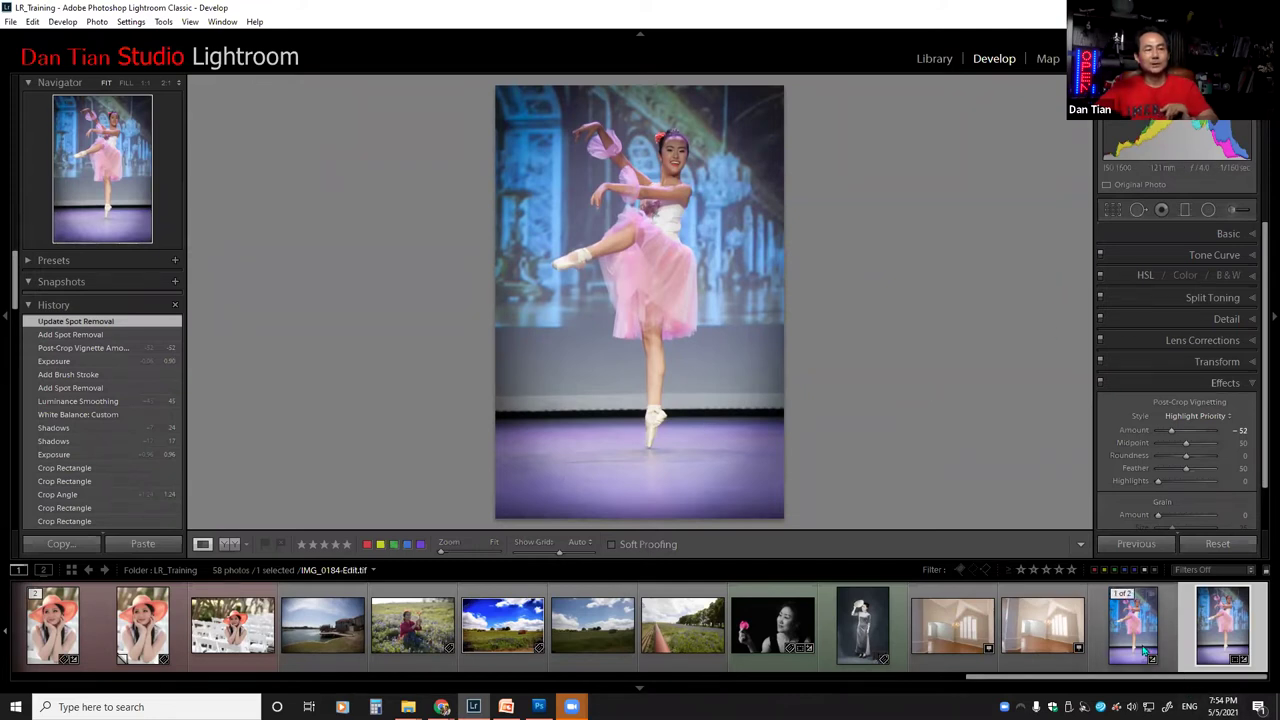
{"action": "left_click", "coordinate": [1140, 648]}
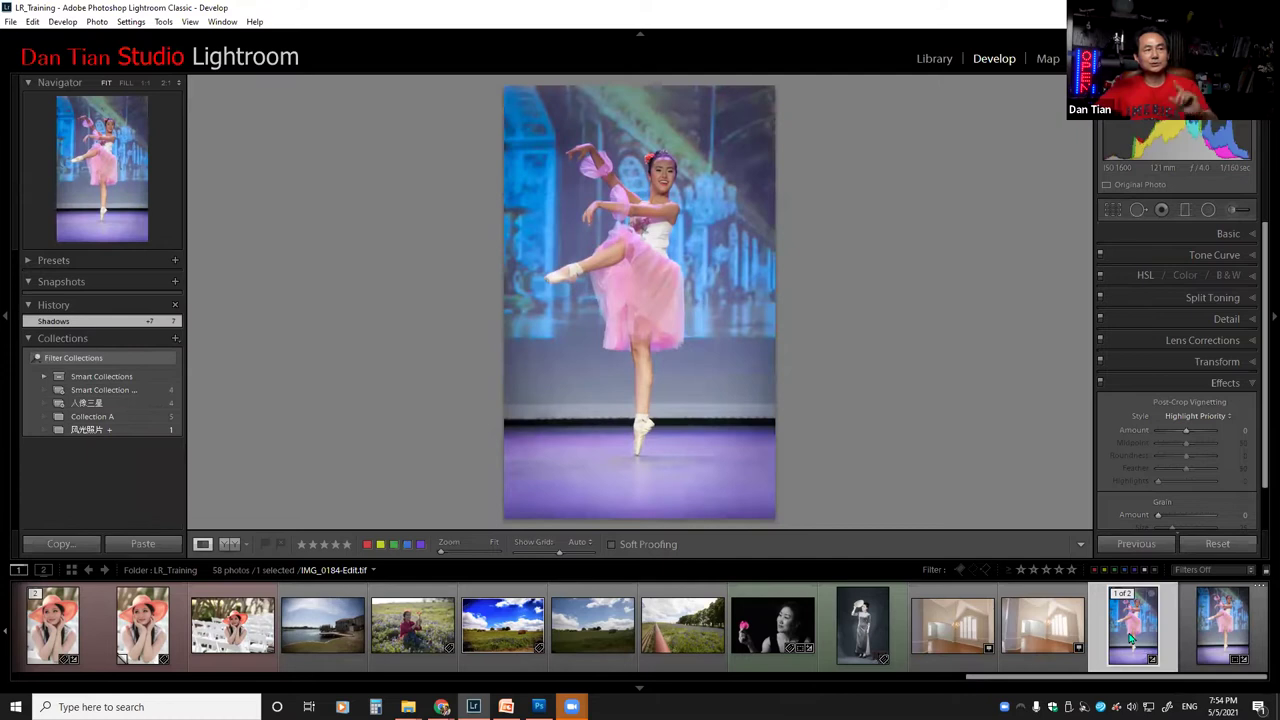
{"action": "left_click", "coordinate": [1222, 622]}
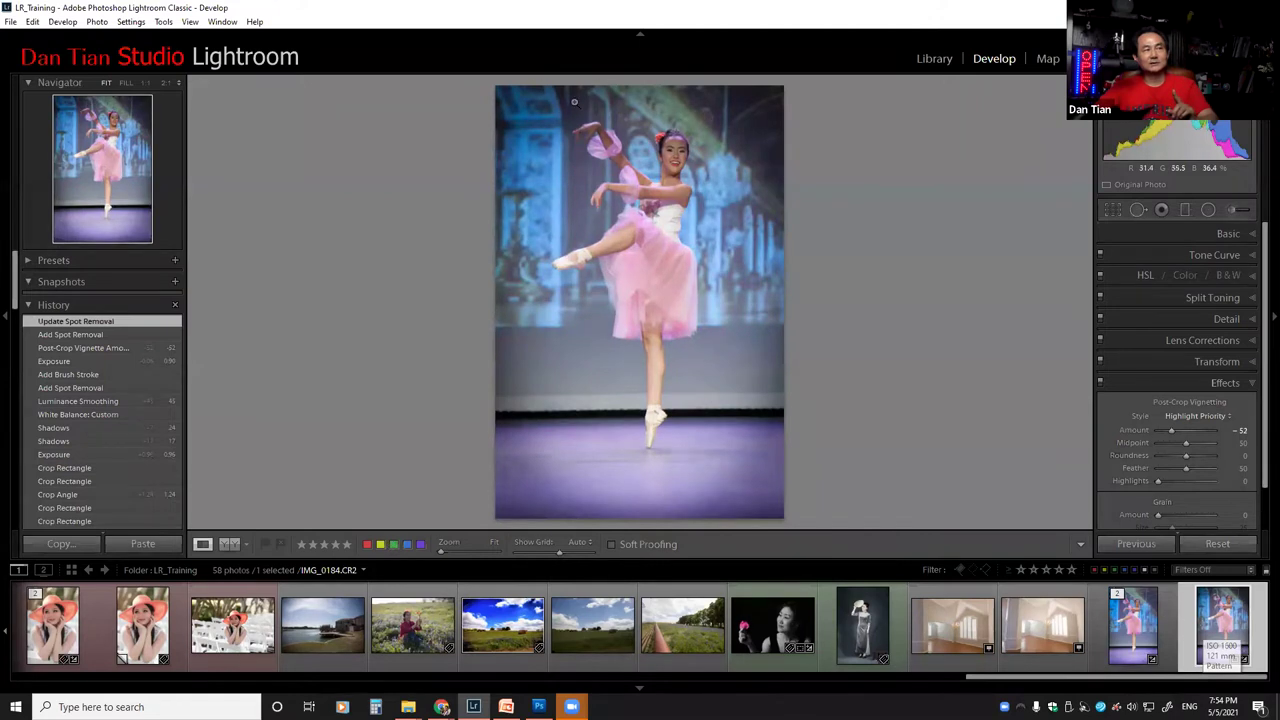
Step: Send the photo to Adobe Photoshop CS5 via Edit In from the context menu
{"action": "right_click", "coordinate": [677, 237]}
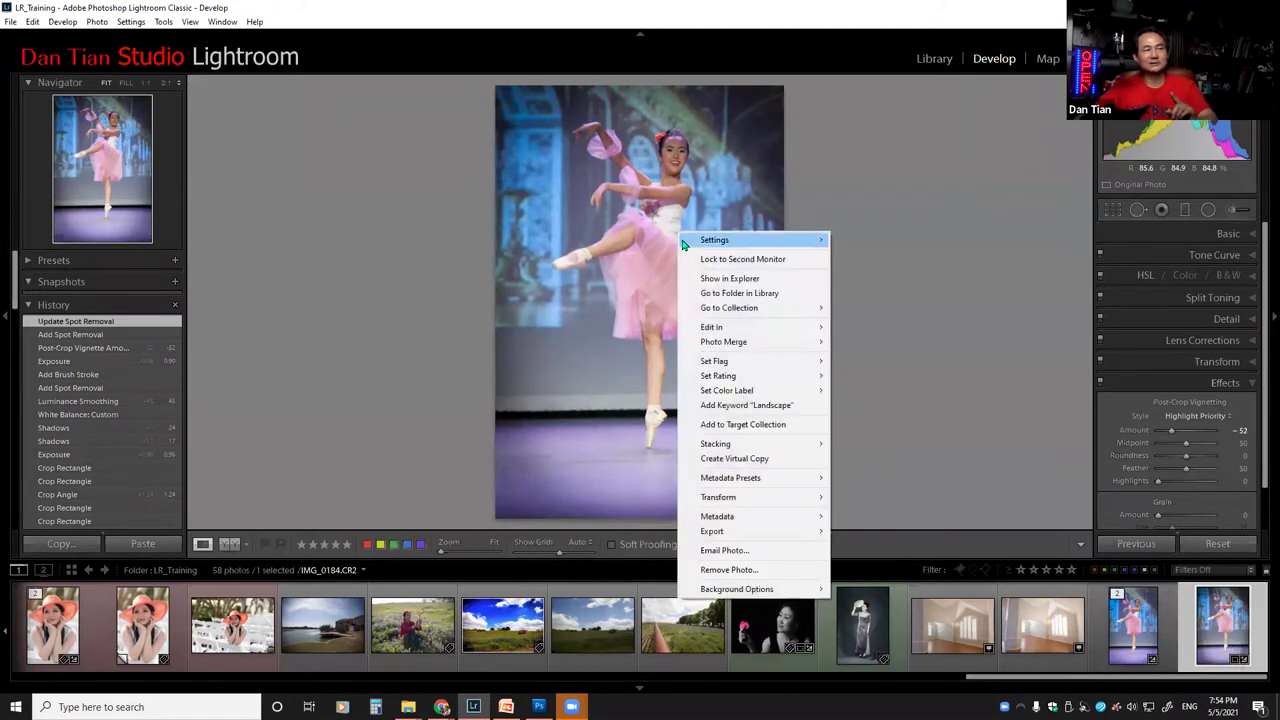
{"action": "mouse_move", "coordinate": [810, 330]}
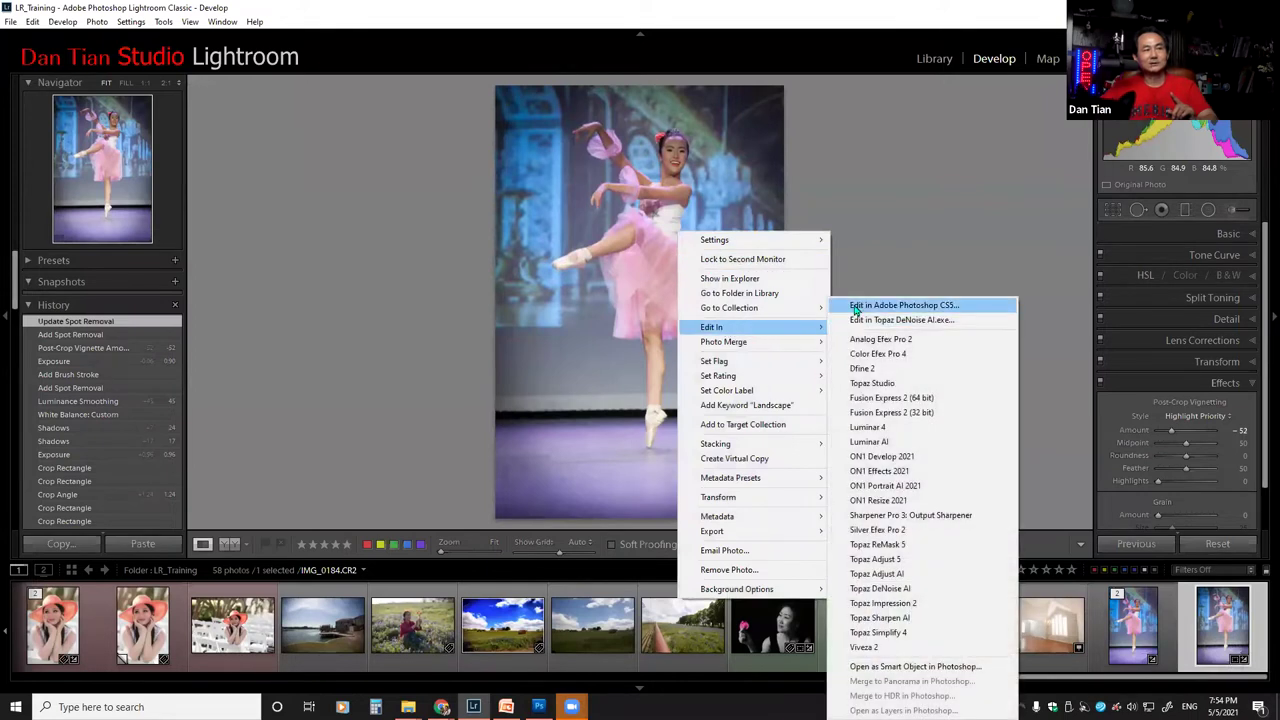
{"action": "left_click", "coordinate": [857, 307]}
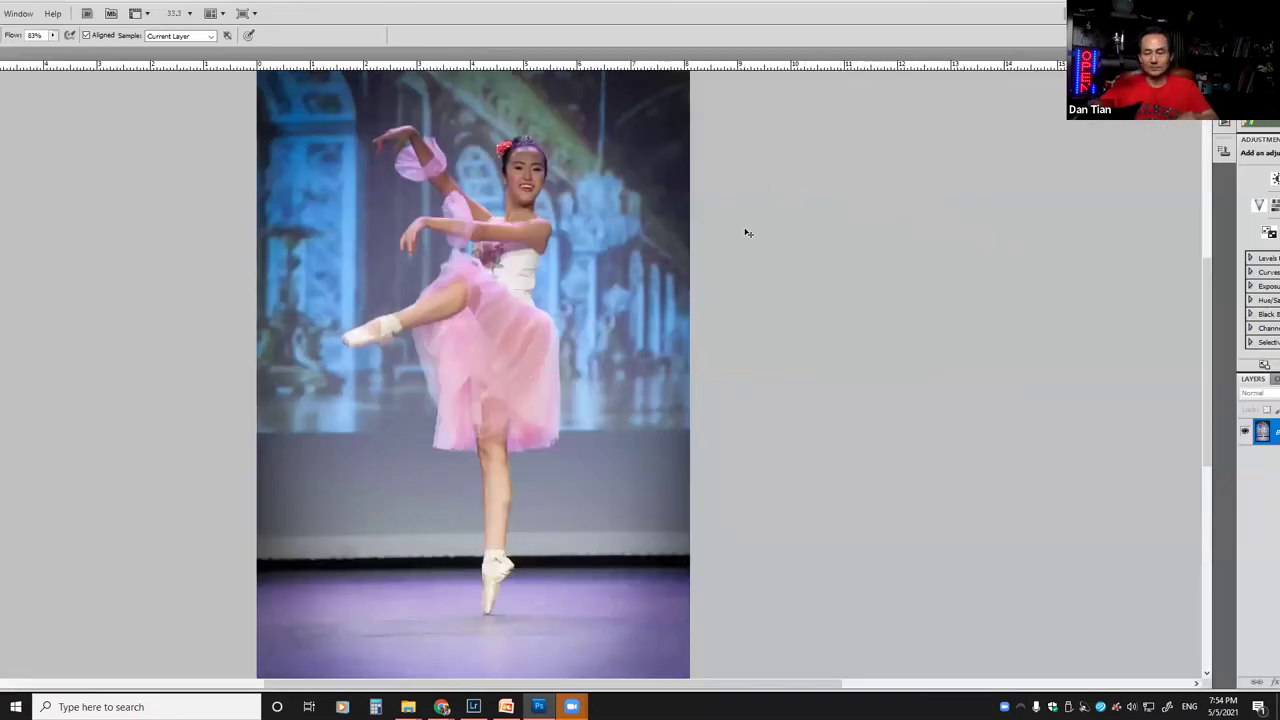
Step: Maximize Photoshop and extend the canvas above the photo's top edge with the Crop tool
{"action": "key", "text": "ctrl+minus"}
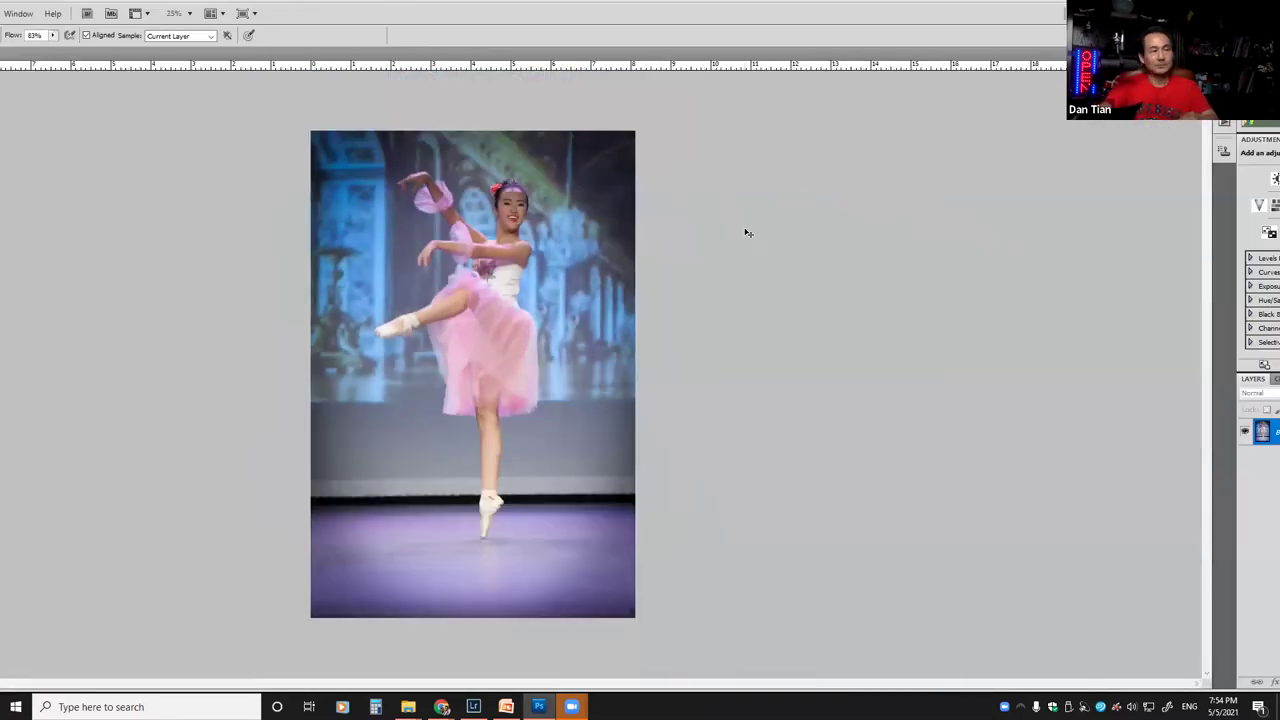
{"action": "double_click", "coordinate": [563, 13]}
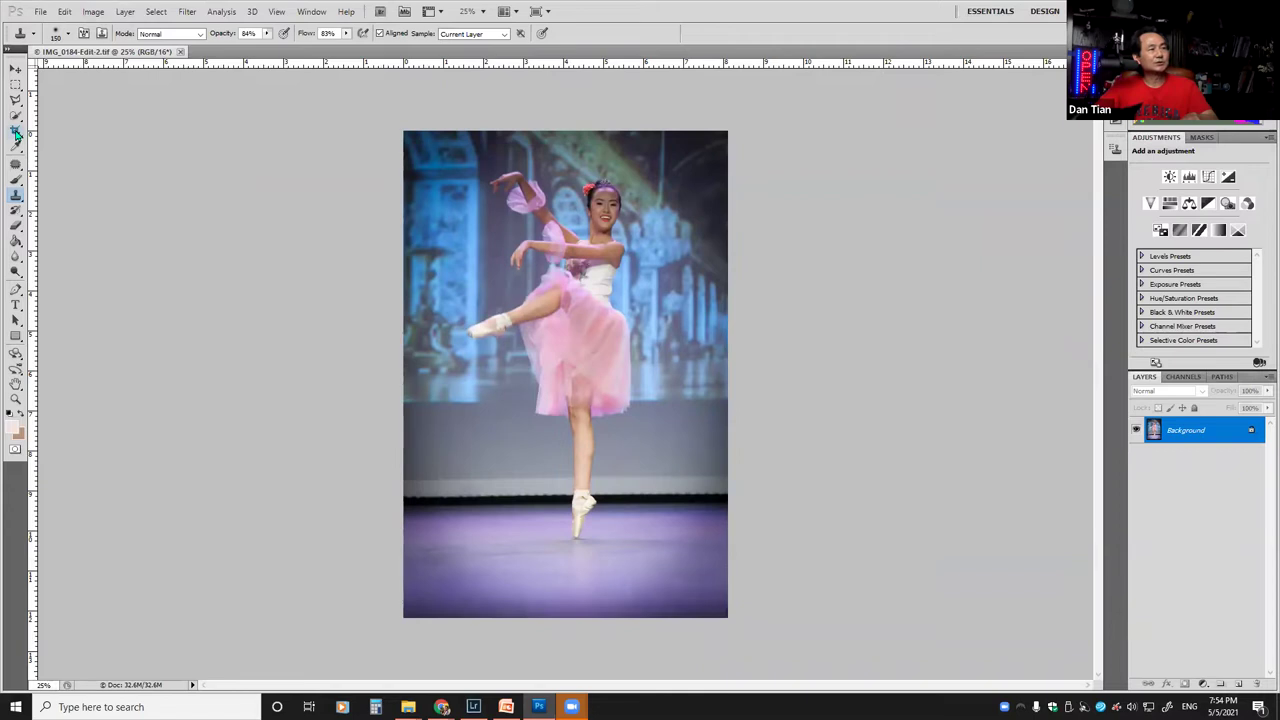
{"action": "left_click", "coordinate": [16, 134]}
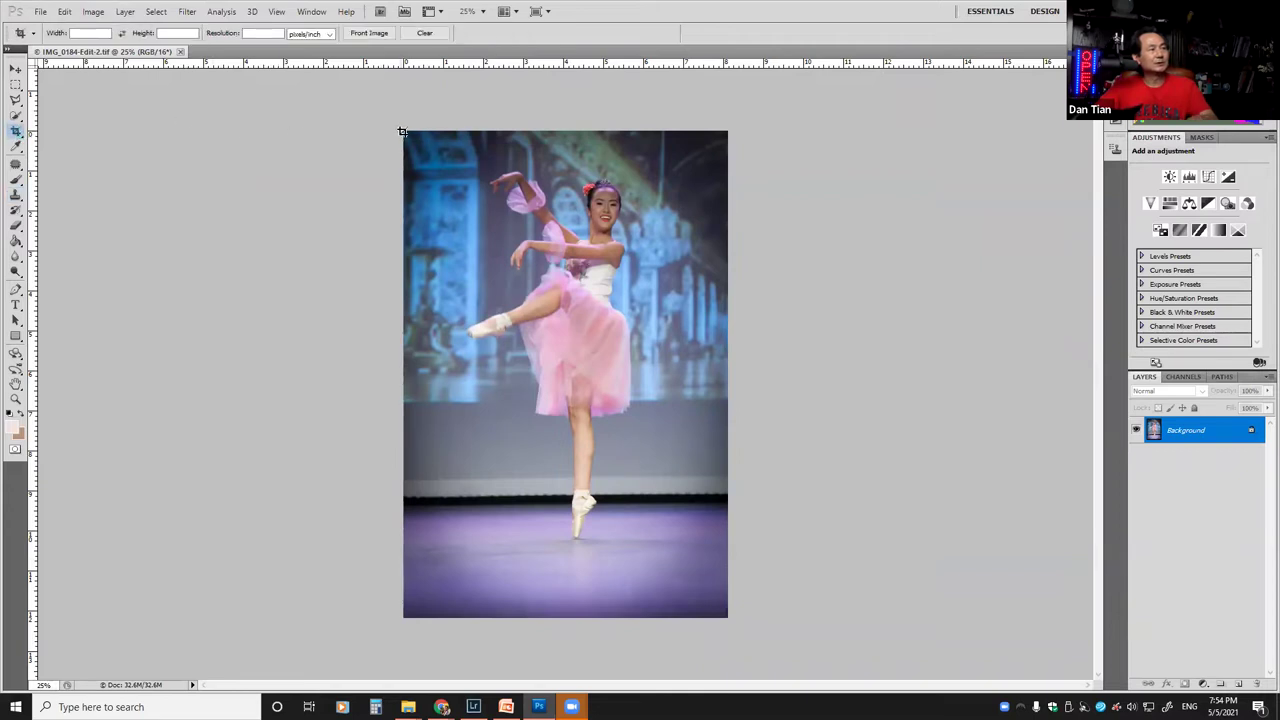
{"action": "left_click_drag", "start_coordinate": [406, 133], "coordinate": [723, 626]}
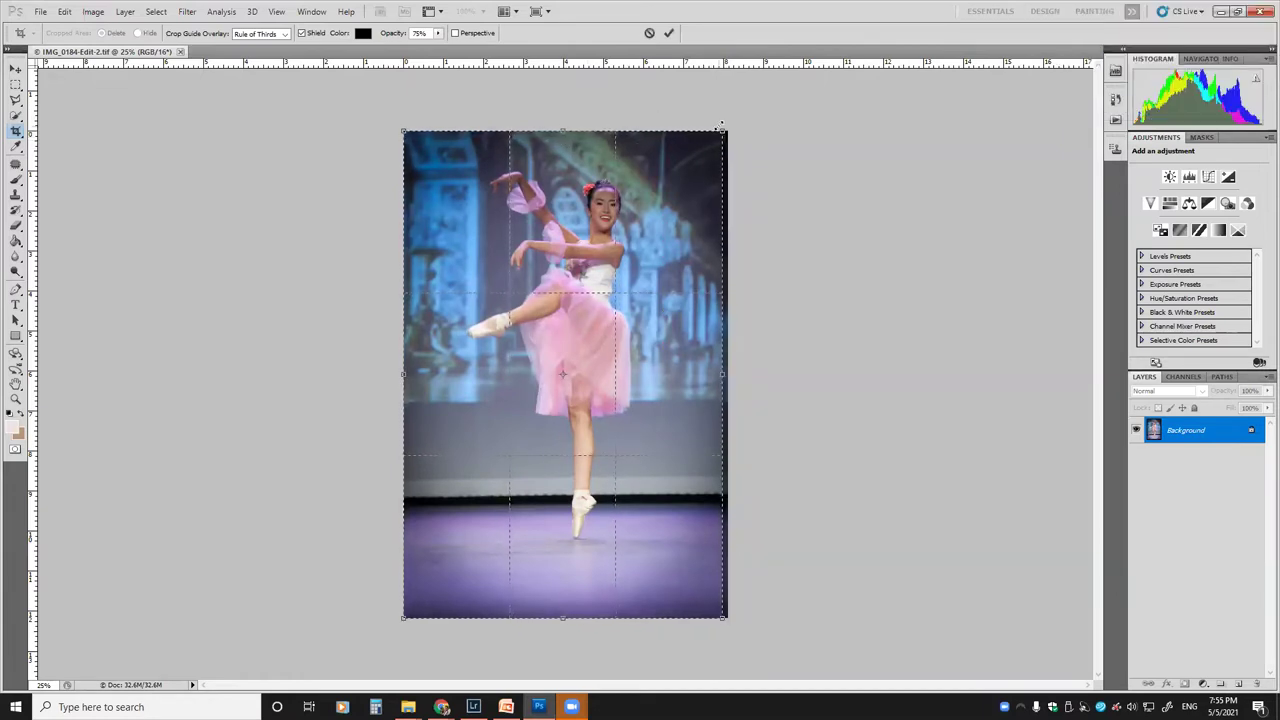
{"action": "left_click_drag", "start_coordinate": [596, 130], "coordinate": [590, 103]}
{"action": "left_click_drag", "start_coordinate": [726, 100], "coordinate": [731, 101]}
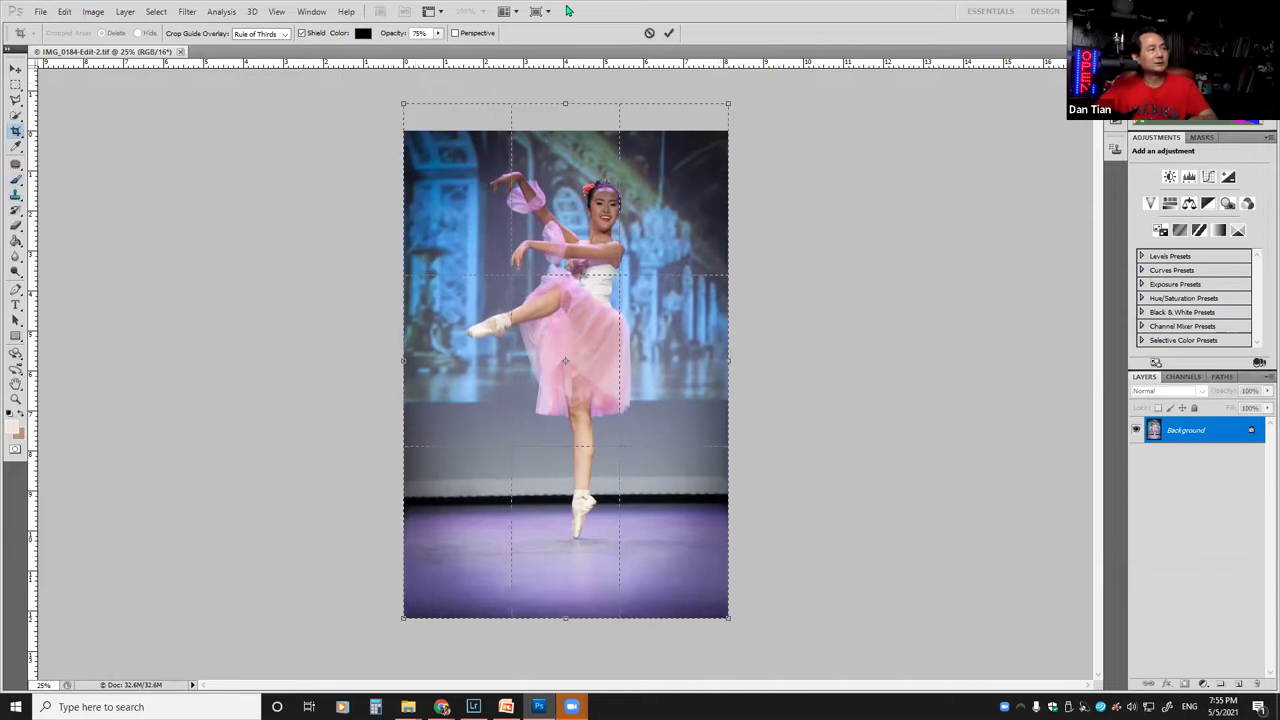
{"action": "left_click", "coordinate": [668, 32]}
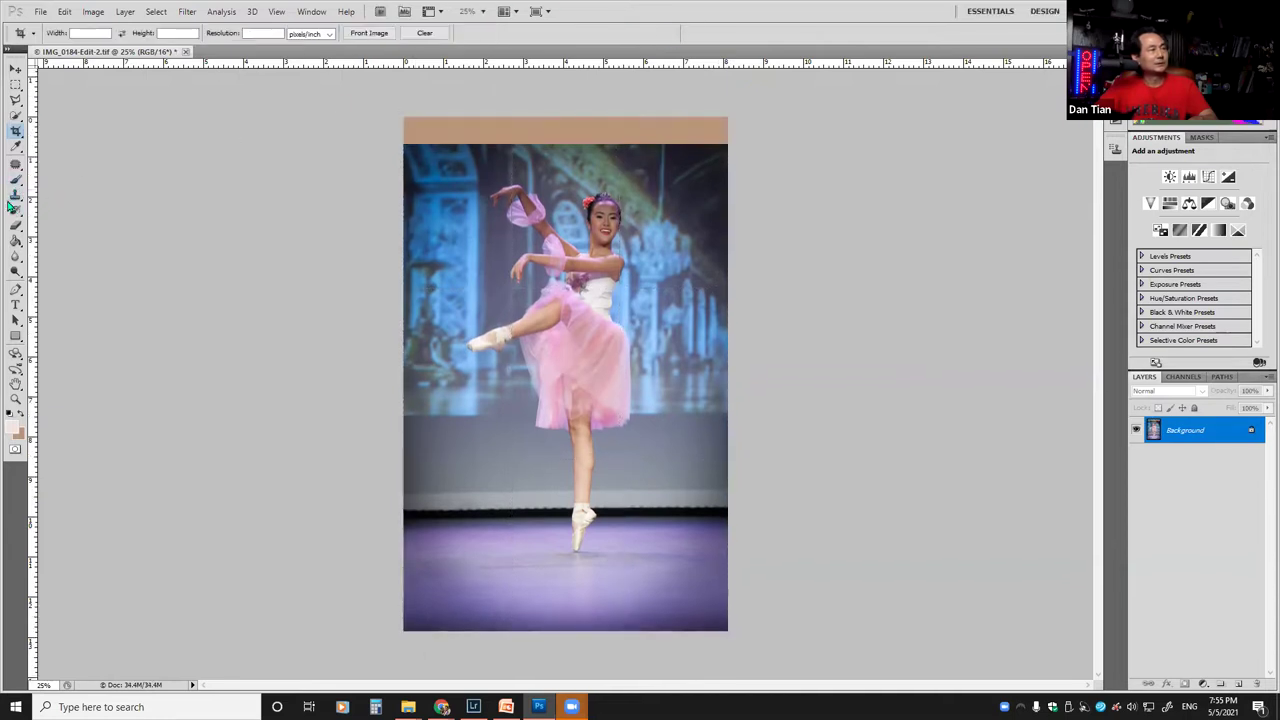
Step: Clone backdrop over the new tan strip along the top with the Clone Stamp
{"action": "left_click", "coordinate": [15, 200]}
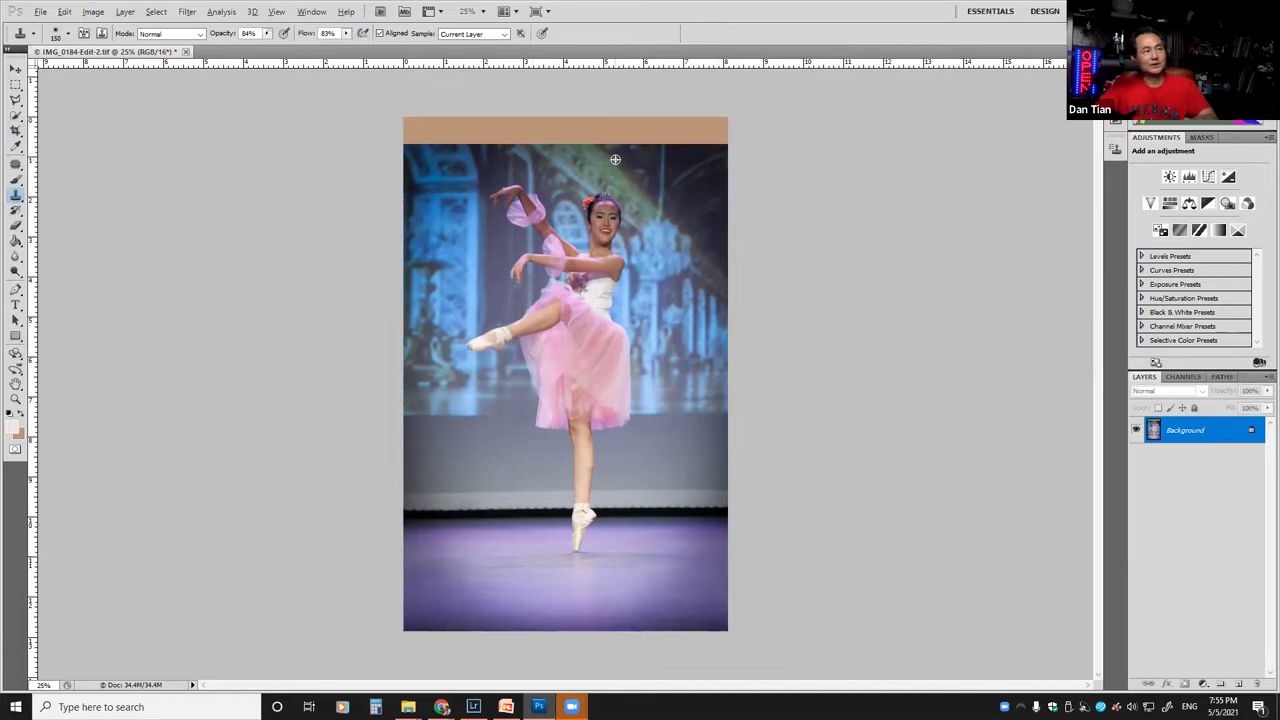
{"action": "mouse_move", "coordinate": [596, 148]}
{"action": "left_mouse_down"}
{"action": "mouse_move", "coordinate": [558, 130]}
{"action": "mouse_move", "coordinate": [535, 148]}
{"action": "left_mouse_up"}
{"action": "left_click", "coordinate": [548, 157], "text": "alt"}
{"action": "mouse_move", "coordinate": [535, 140]}
{"action": "left_mouse_down"}
{"action": "mouse_move", "coordinate": [512, 128]}
{"action": "mouse_move", "coordinate": [555, 140]}
{"action": "mouse_move", "coordinate": [567, 130]}
{"action": "left_mouse_up"}
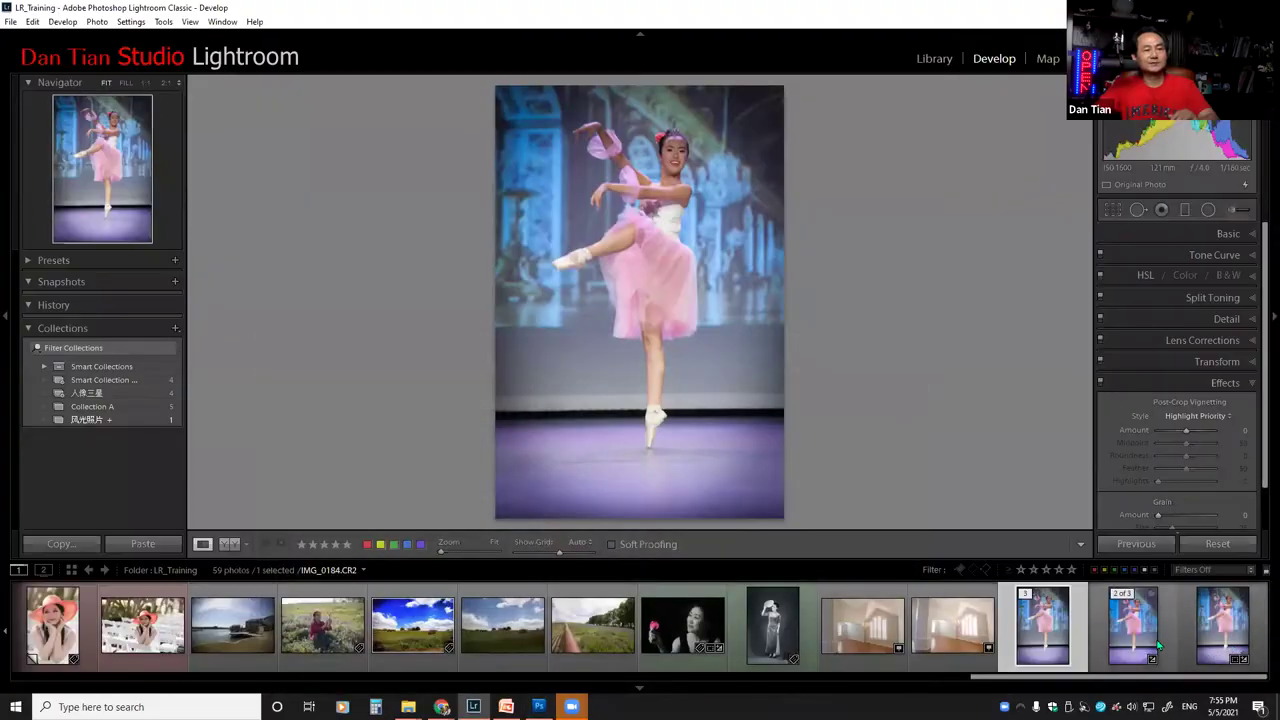
Step: View IMG_0184-Edit.tif, then bring the PowerPoint tutorial deck to the front
{"action": "left_click", "coordinate": [1143, 640]}
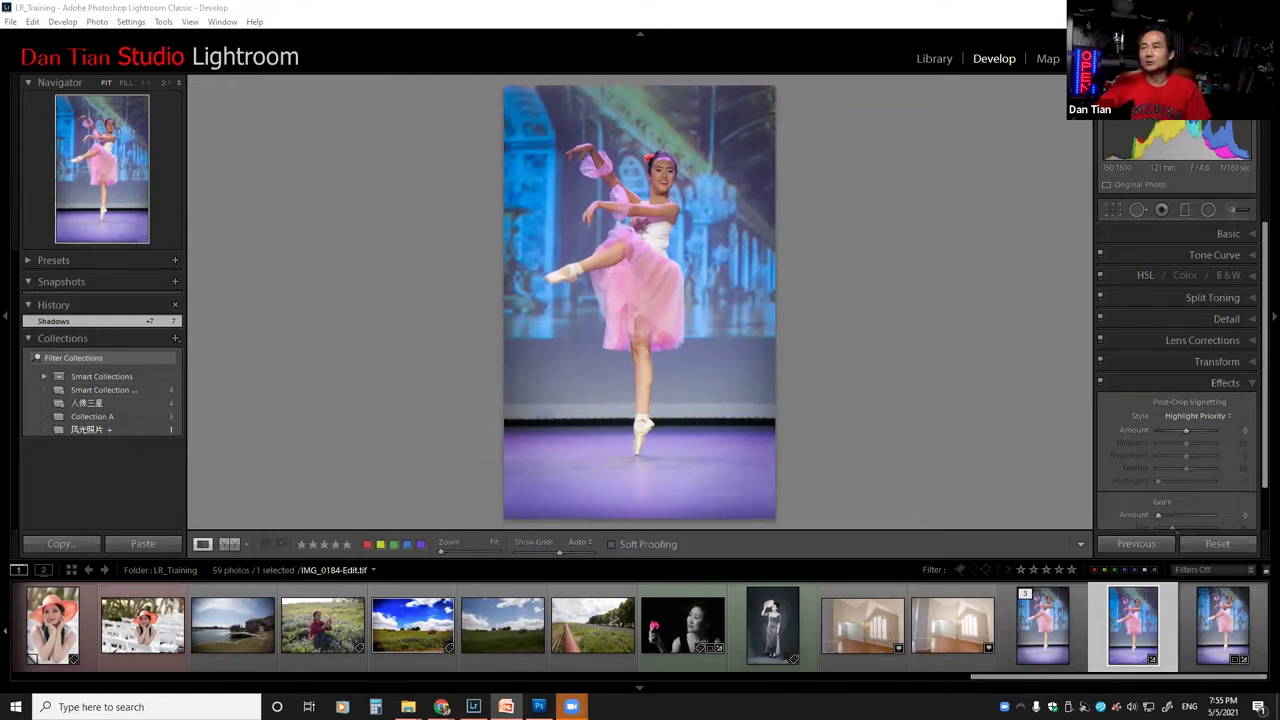
{"action": "key", "text": "alt+Tab"}
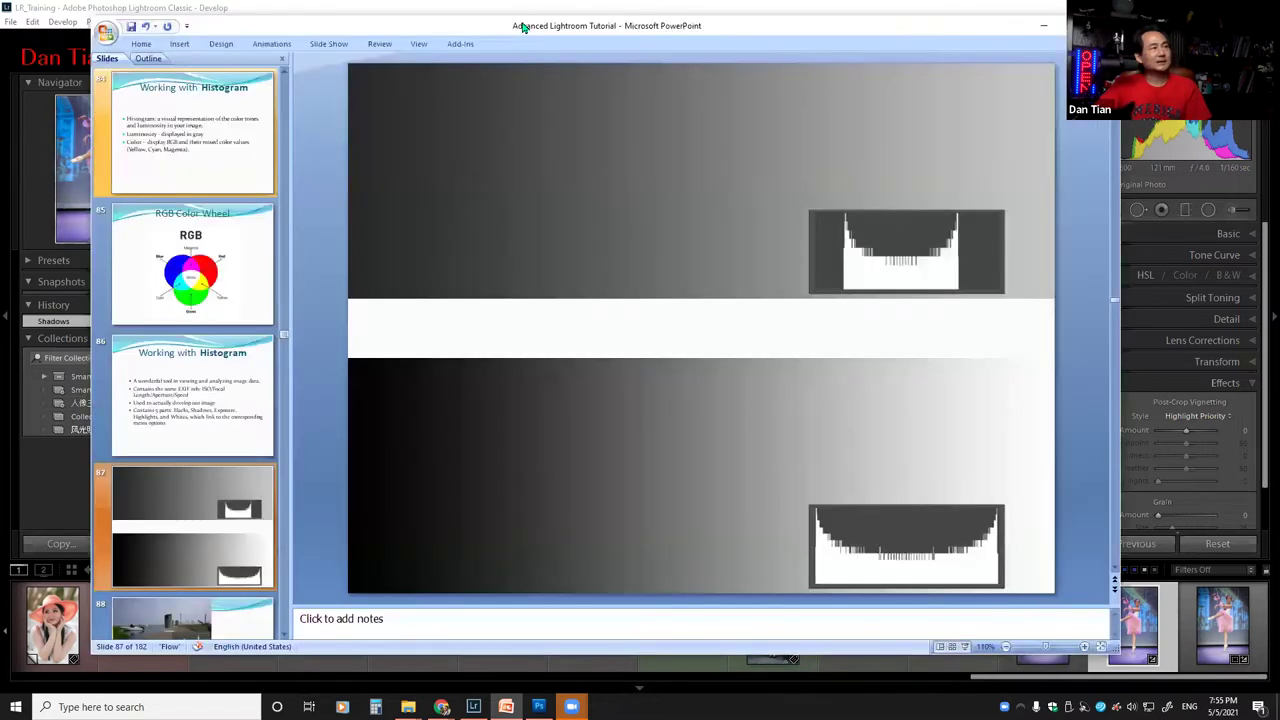
{"action": "double_click", "coordinate": [748, 23]}
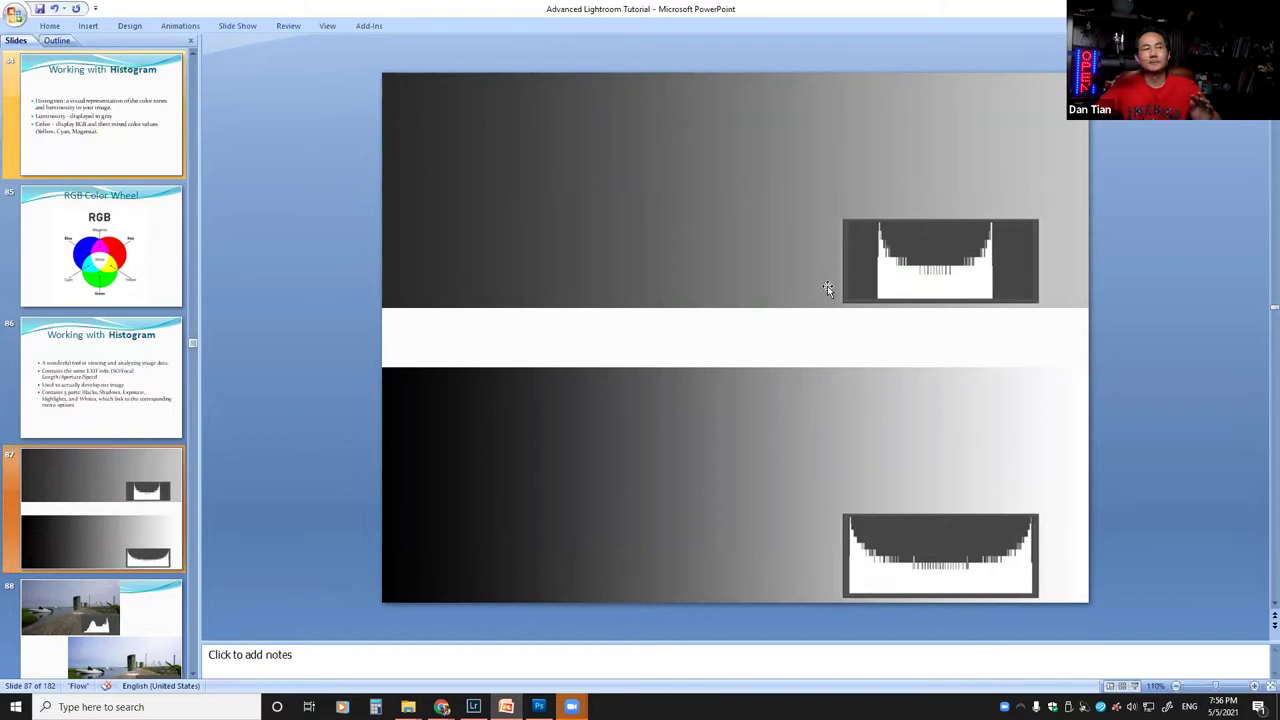
{"action": "left_click", "coordinate": [473, 706]}
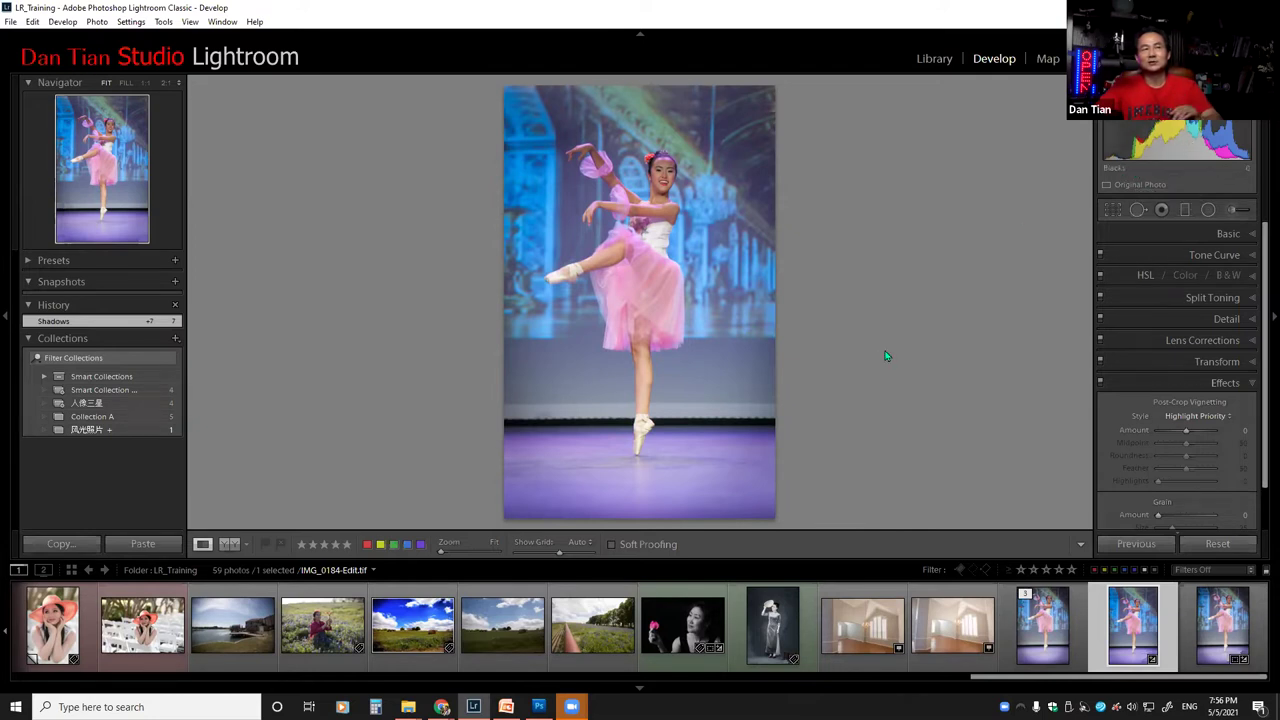
{"action": "key", "text": "alt+Tab"}
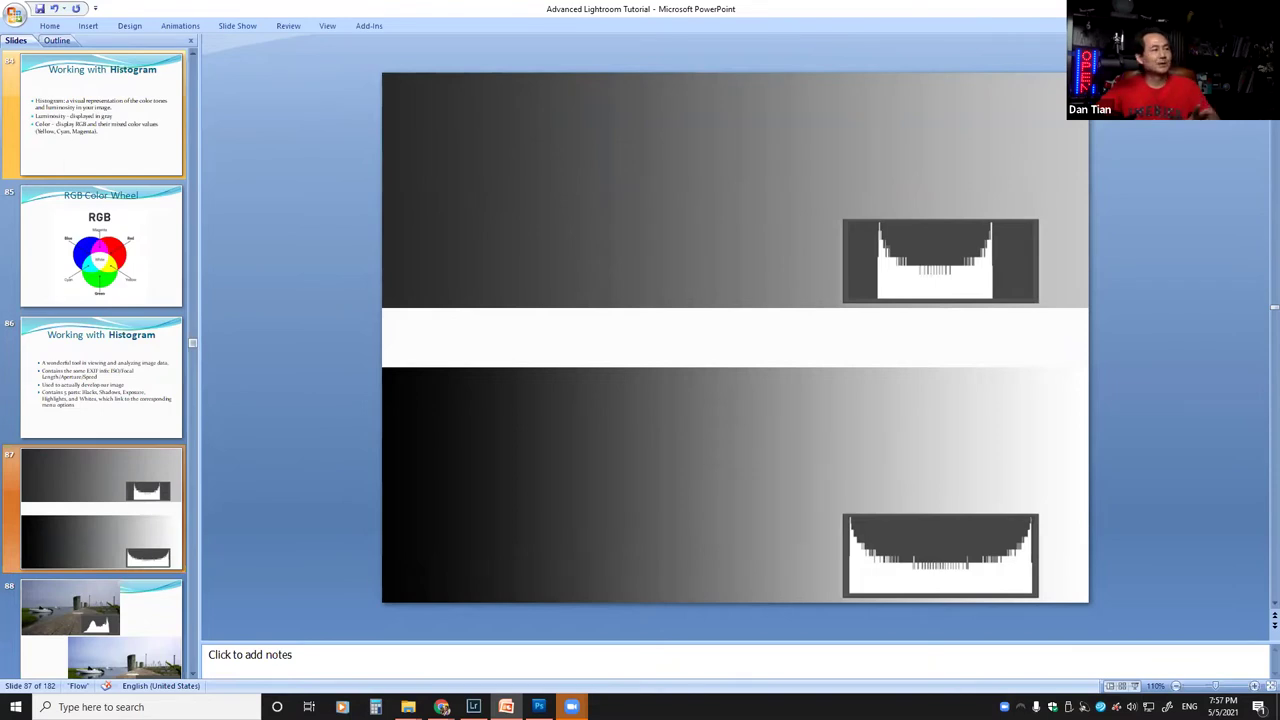
{"action": "key", "text": "super+d"}
{"action": "left_click", "coordinate": [474, 705]}
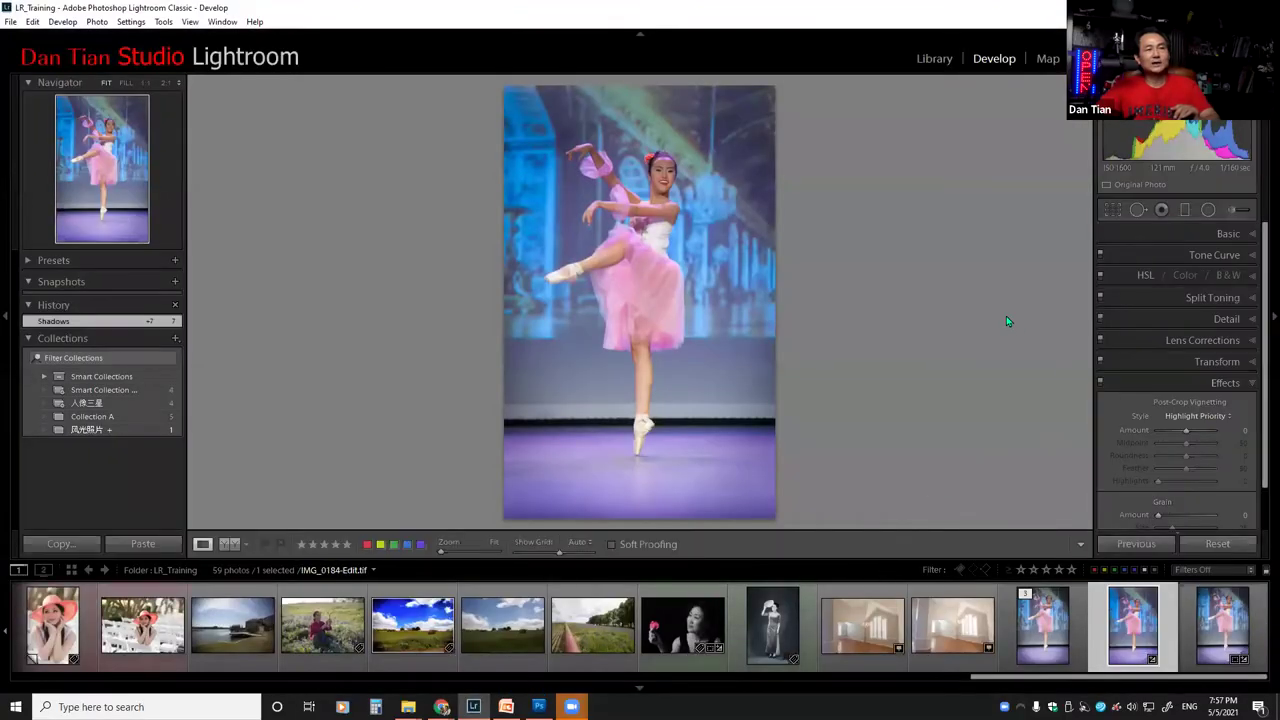
Step: Select lake photo IMG_4174 in the filmstrip and Reset it to unedited settings
{"action": "left_click_drag", "start_coordinate": [1035, 679], "coordinate": [336, 679]}
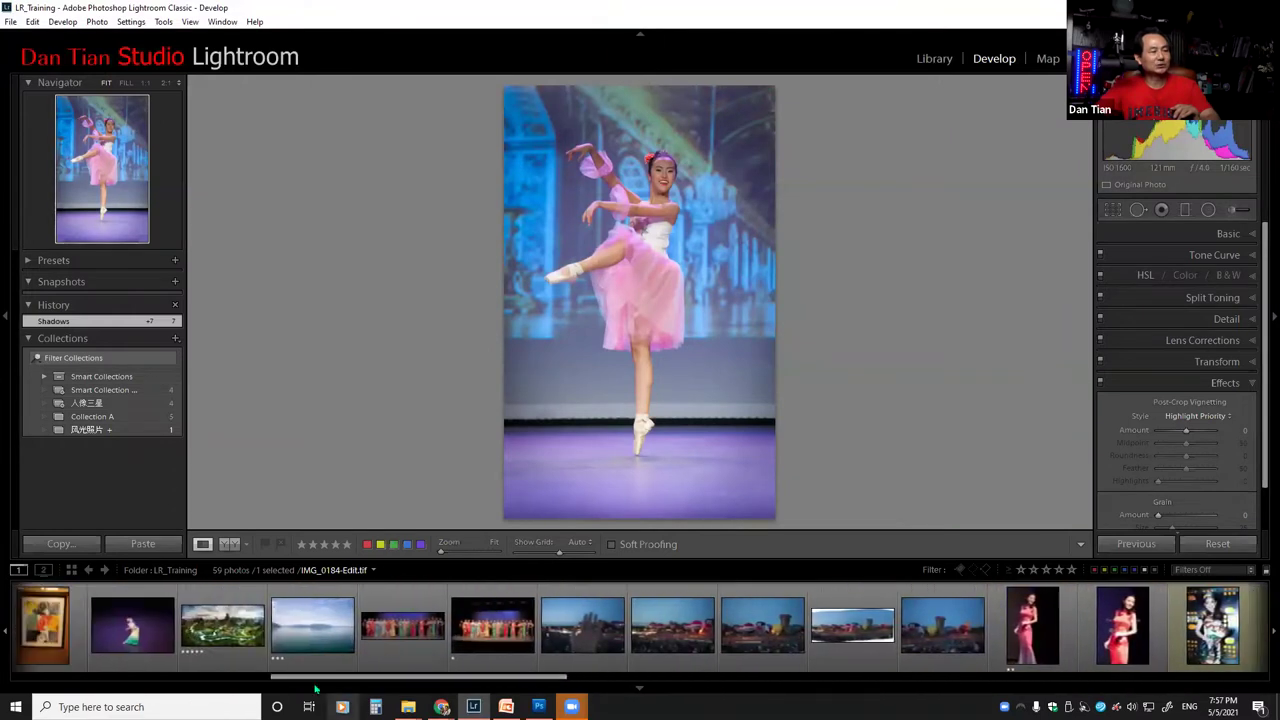
{"action": "left_click", "coordinate": [345, 615]}
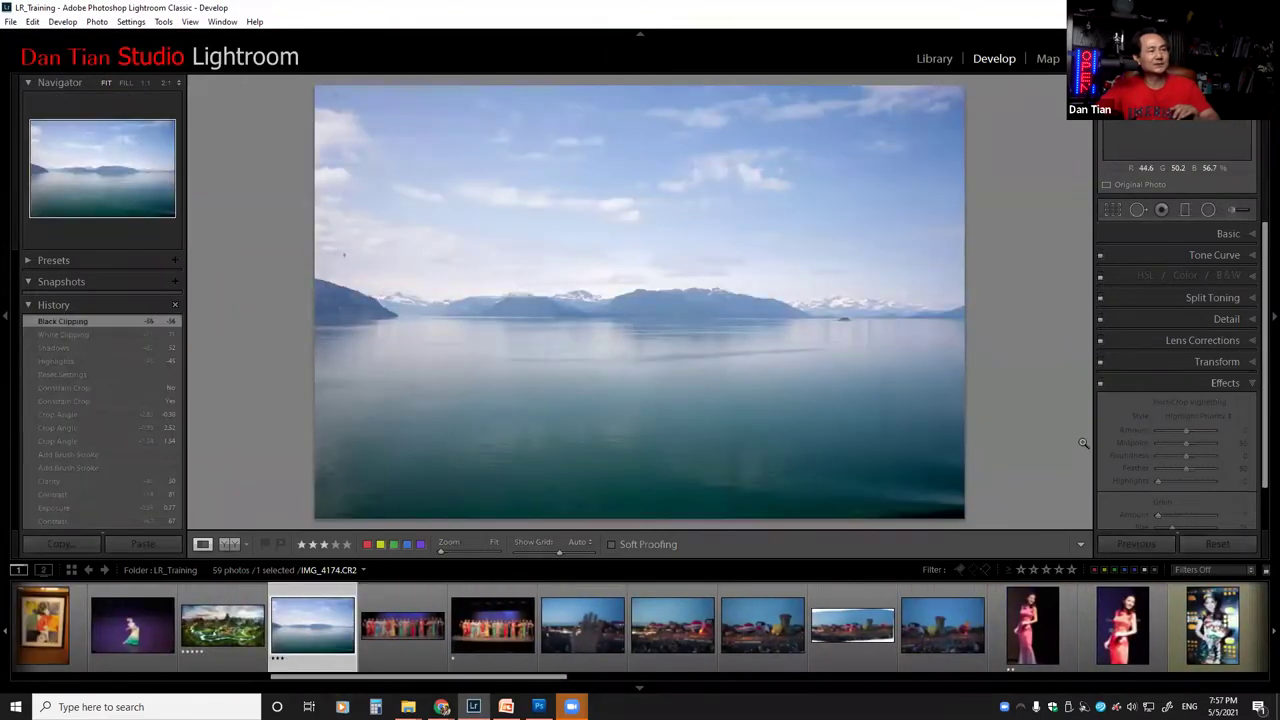
{"action": "left_click", "coordinate": [1234, 544]}
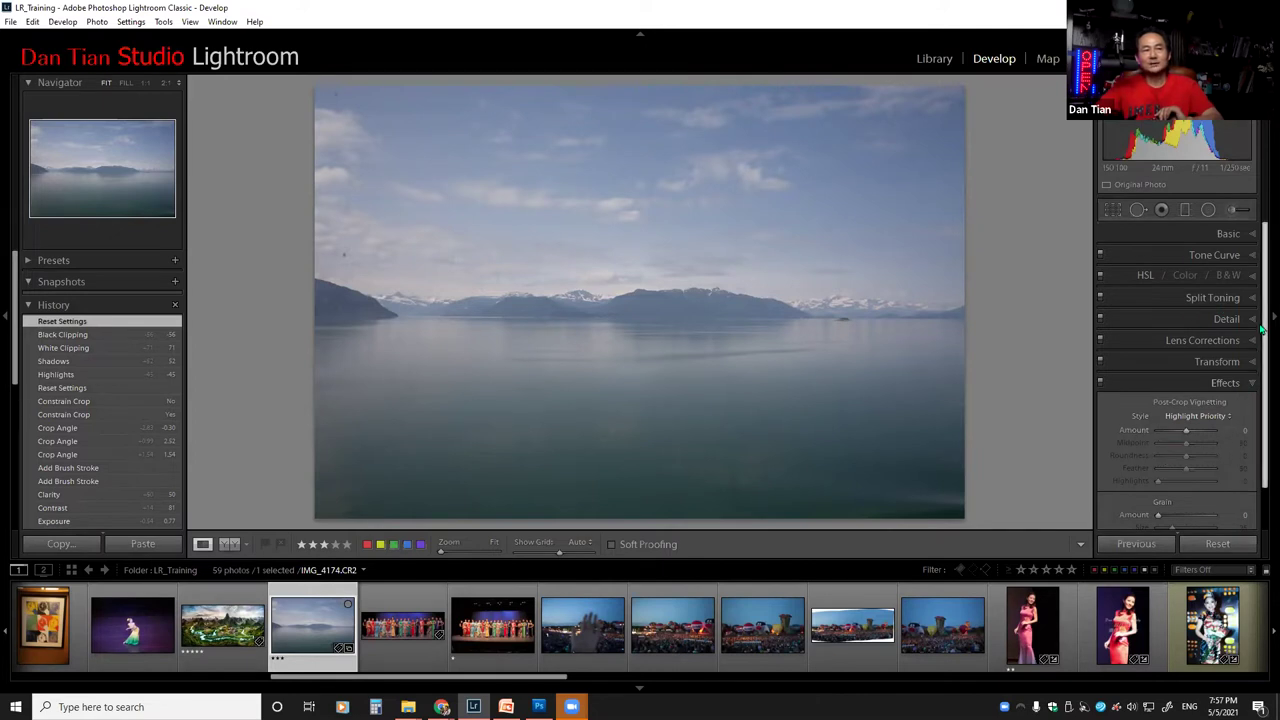
{"action": "left_click", "coordinate": [1238, 238]}
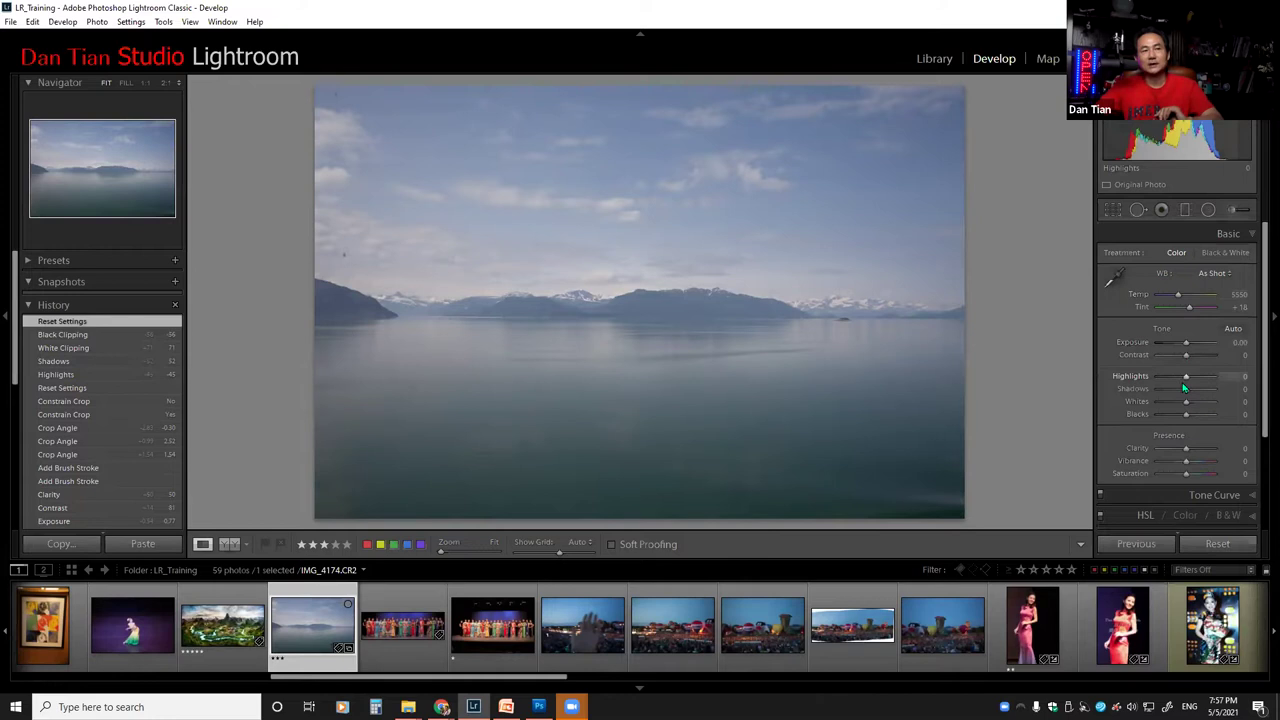
Step: Lower Highlights to -19, auto-set Whites to +70 and Blacks to -54, then view Before
{"action": "left_click_drag", "start_coordinate": [1187, 381], "coordinate": [1194, 389]}
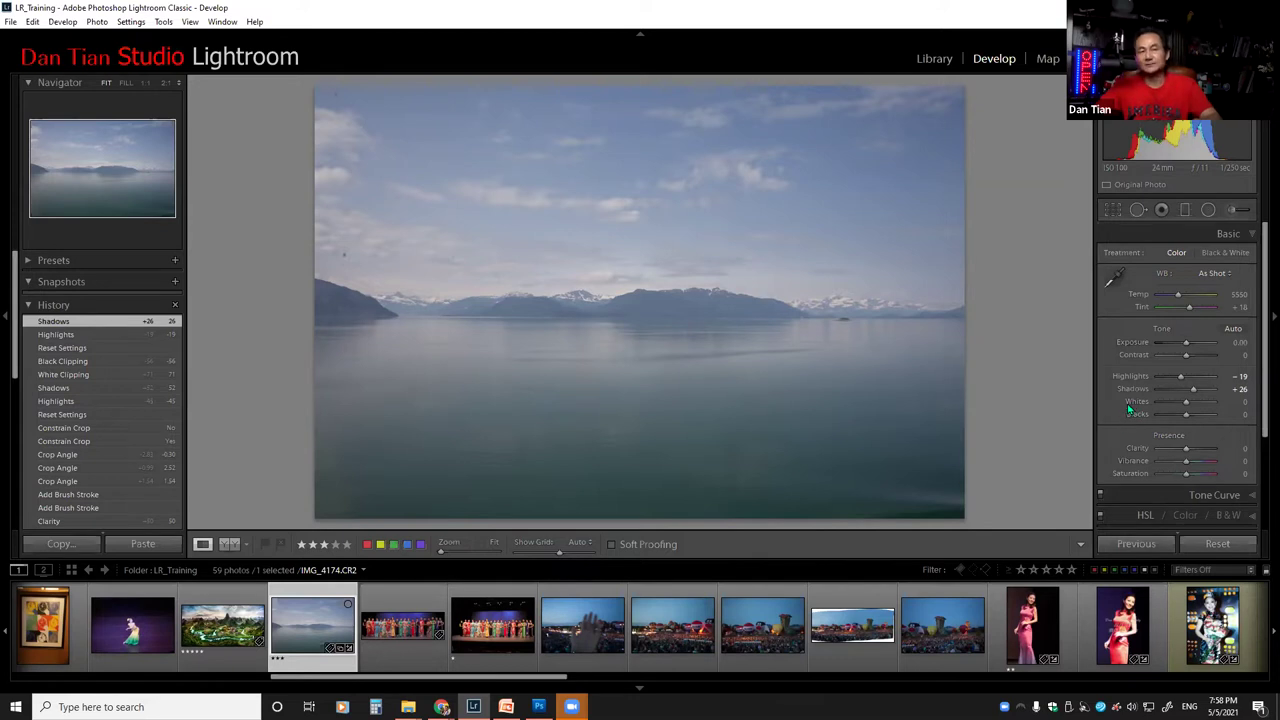
{"action": "key", "text": "shift"}
{"action": "double_click", "coordinate": [1138, 406], "text": "shift"}
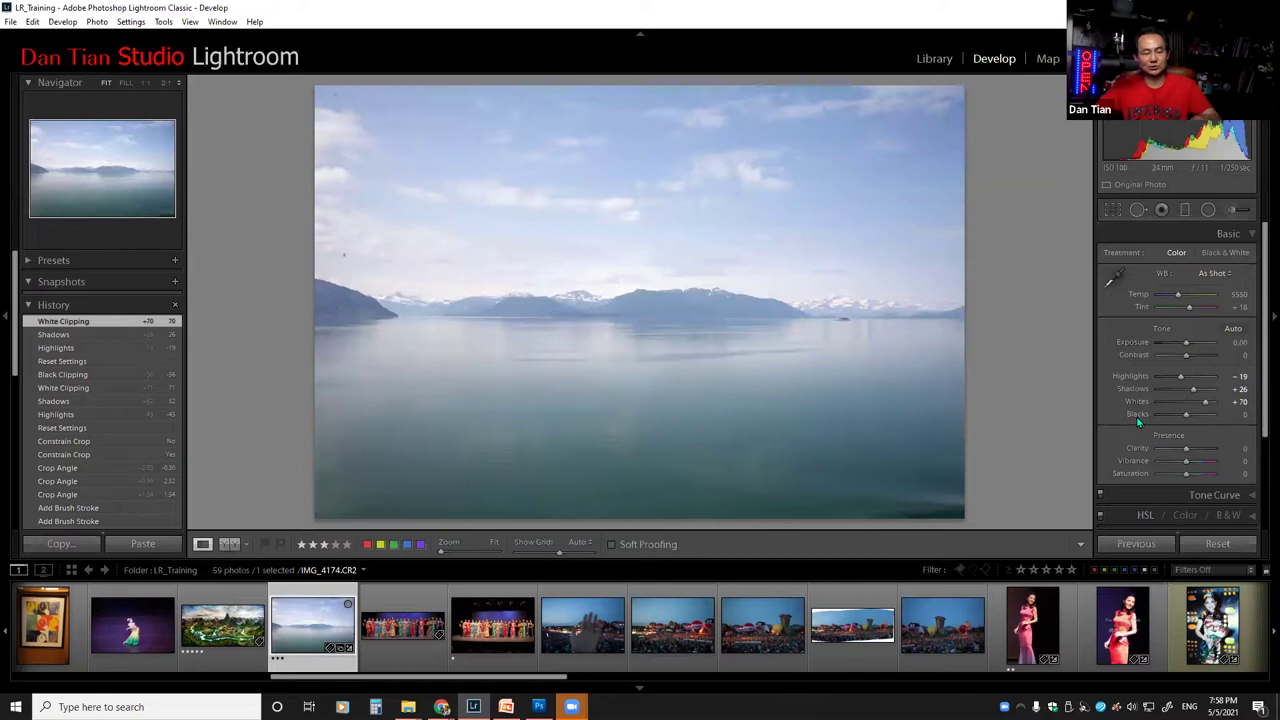
{"action": "key", "text": "shift"}
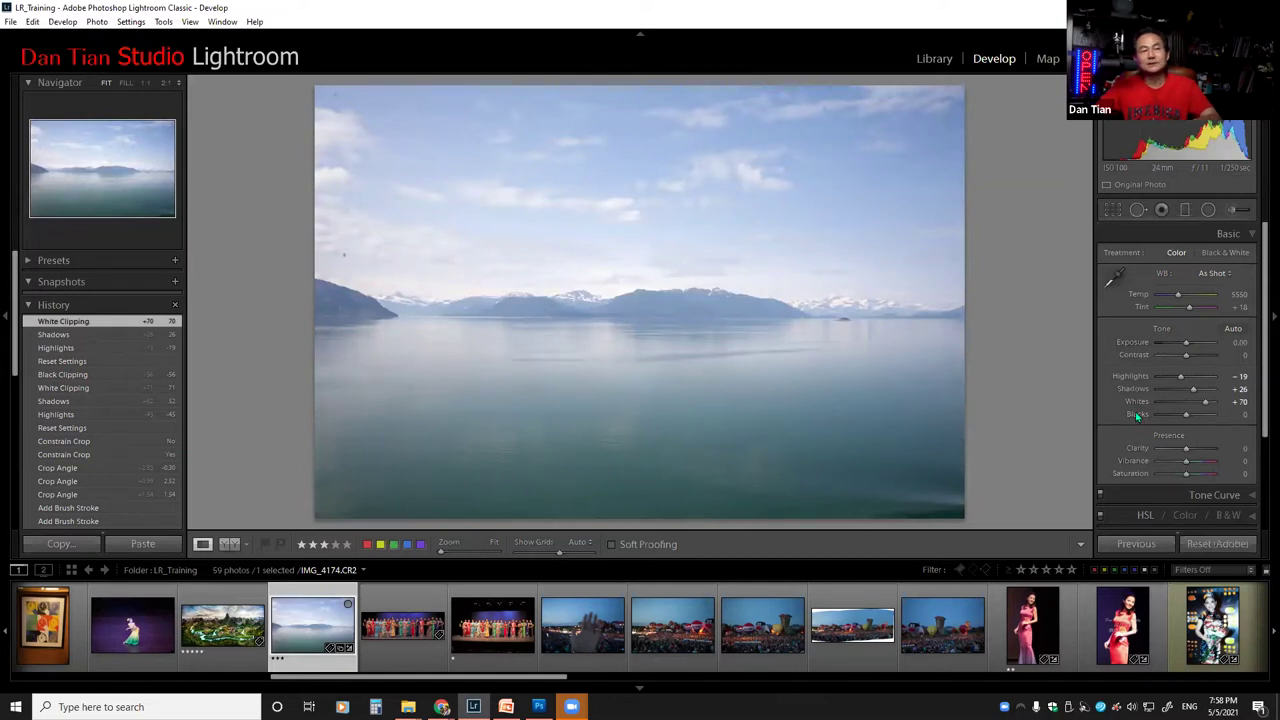
{"action": "double_click", "coordinate": [1136, 416], "text": "shift"}
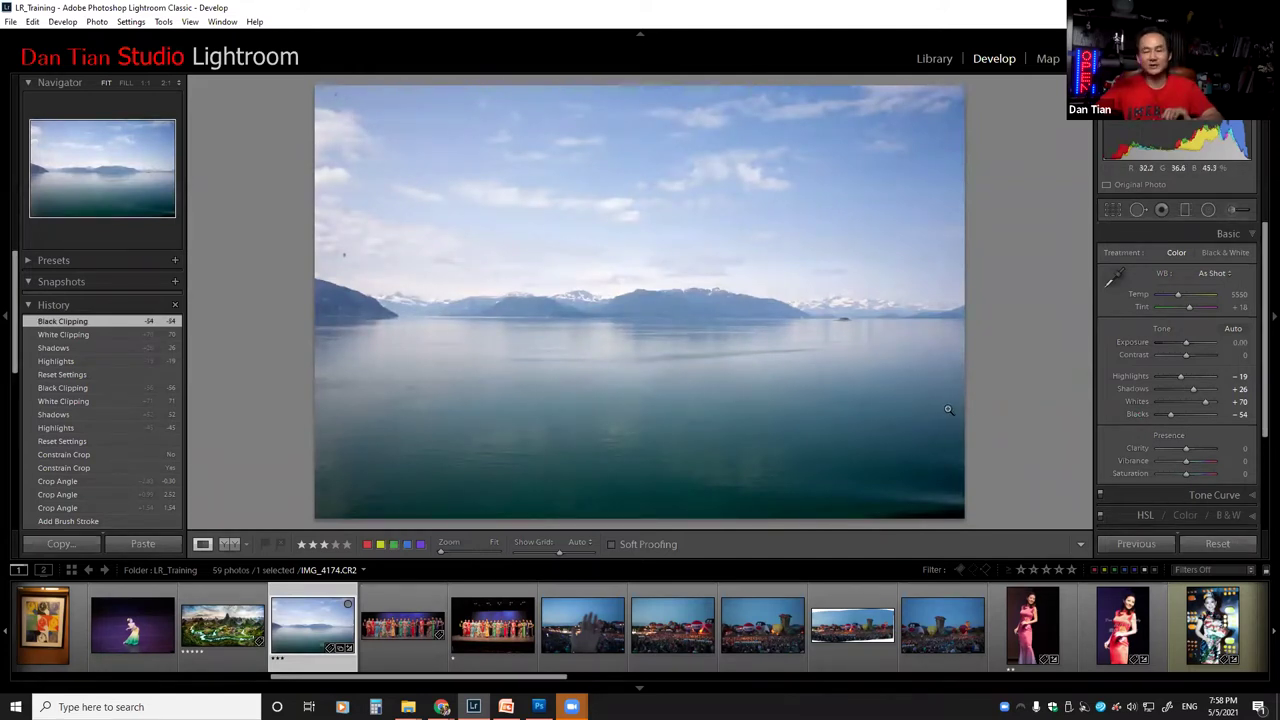
{"action": "key", "text": "backslash"}
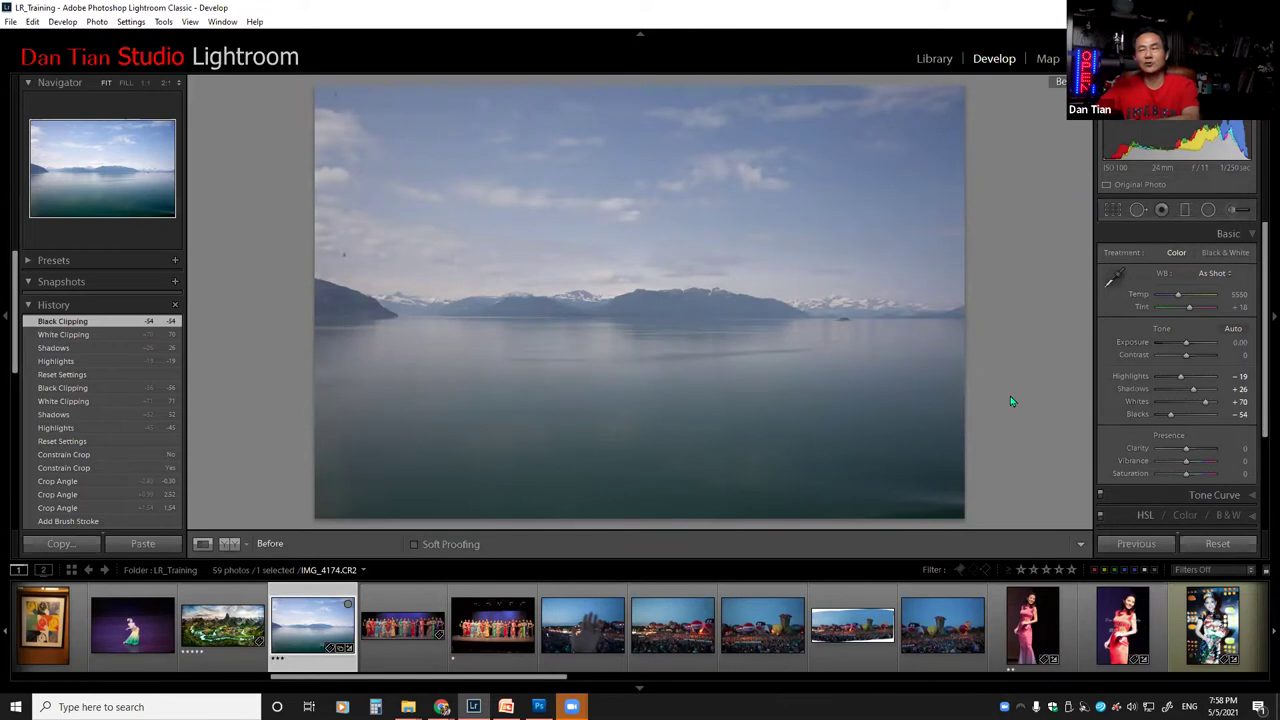
Step: Back in the After view, raise Whites to +88 and show clipping warnings over the clouds
{"action": "key", "text": "backslash"}
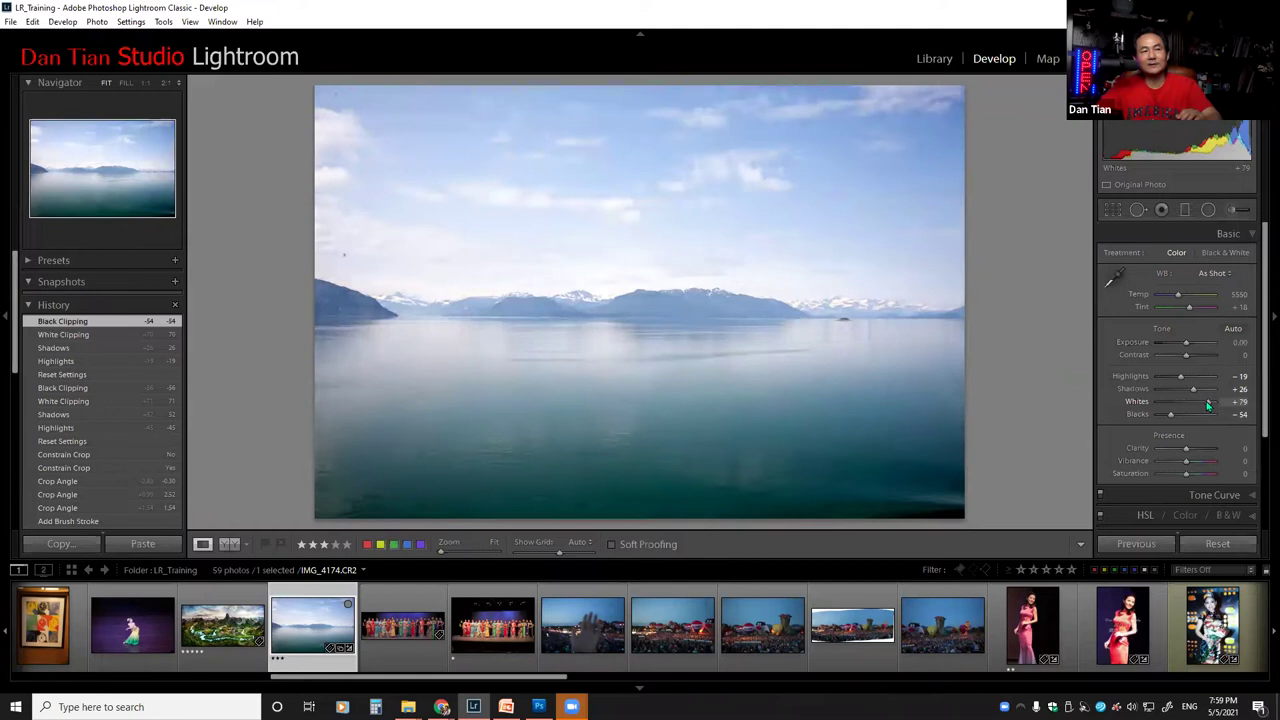
{"action": "left_click_drag", "start_coordinate": [1206, 403], "coordinate": [1211, 405]}
{"action": "key", "text": "j"}
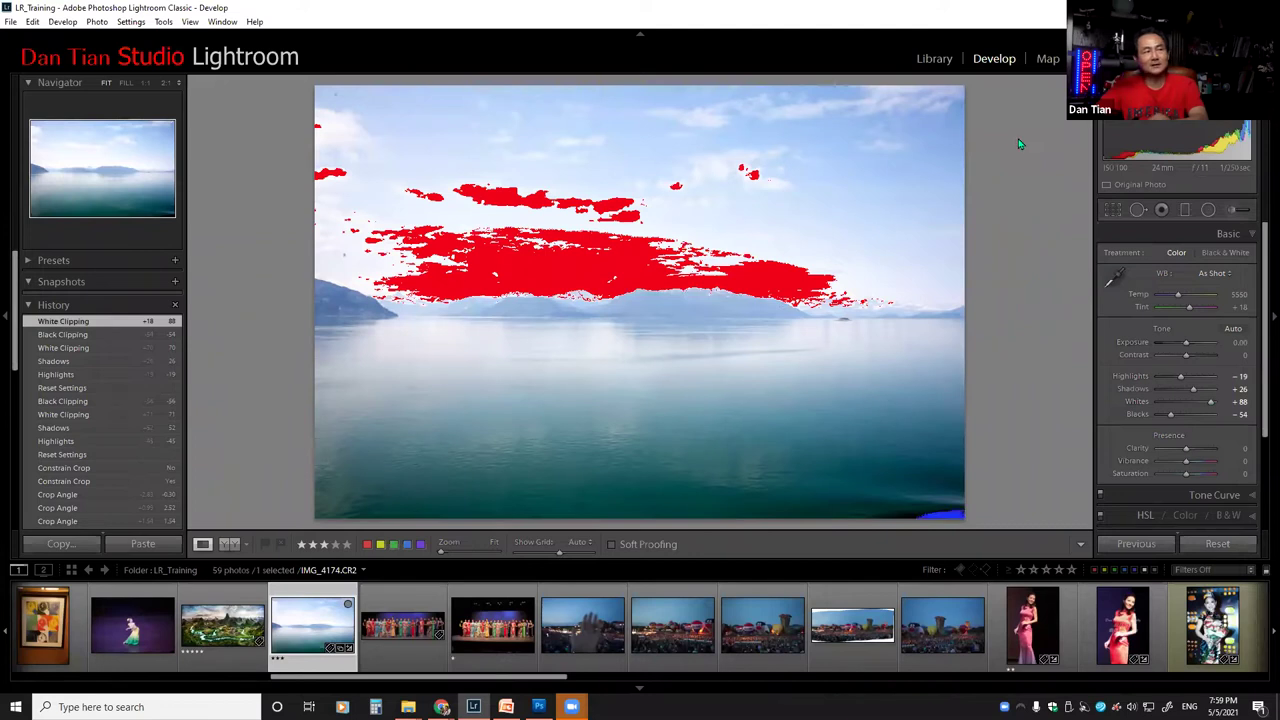
Step: Toggle the clipping warnings and darken Blacks to -76 to reveal shadow clipping
{"action": "key", "text": "j"}
{"action": "key", "text": "j"}
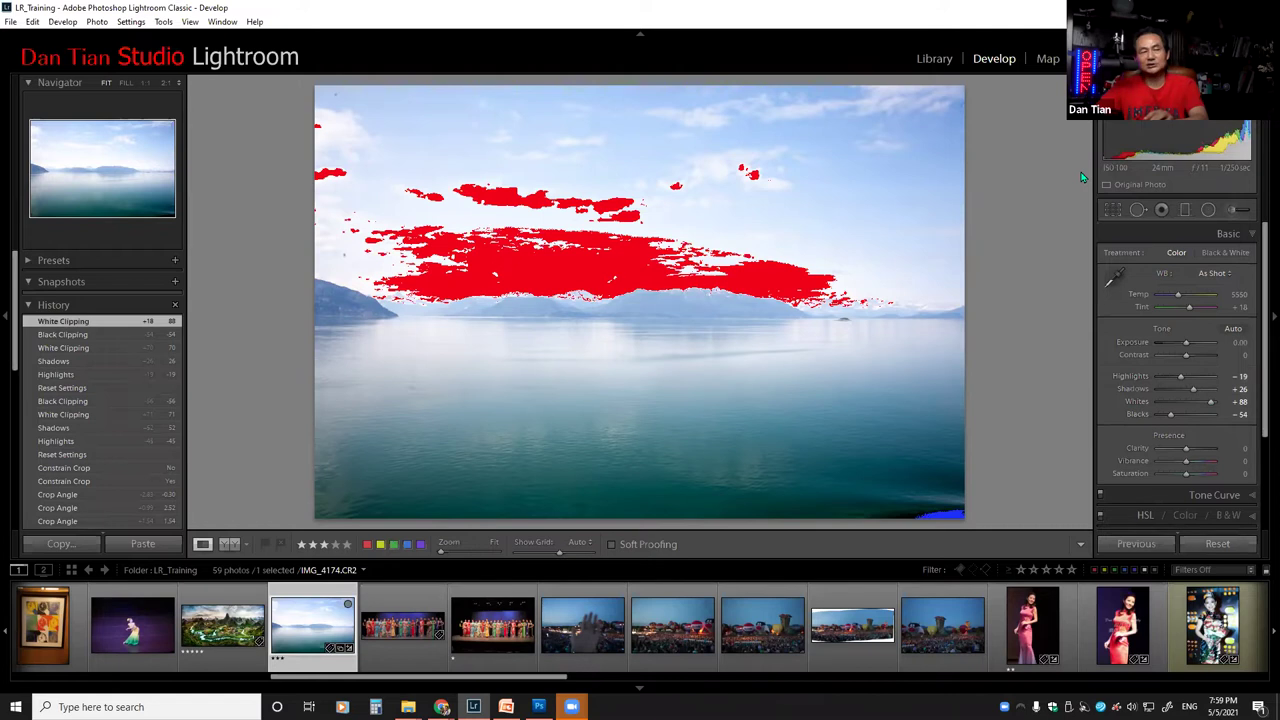
{"action": "key", "text": "j"}
{"action": "key", "text": "j"}
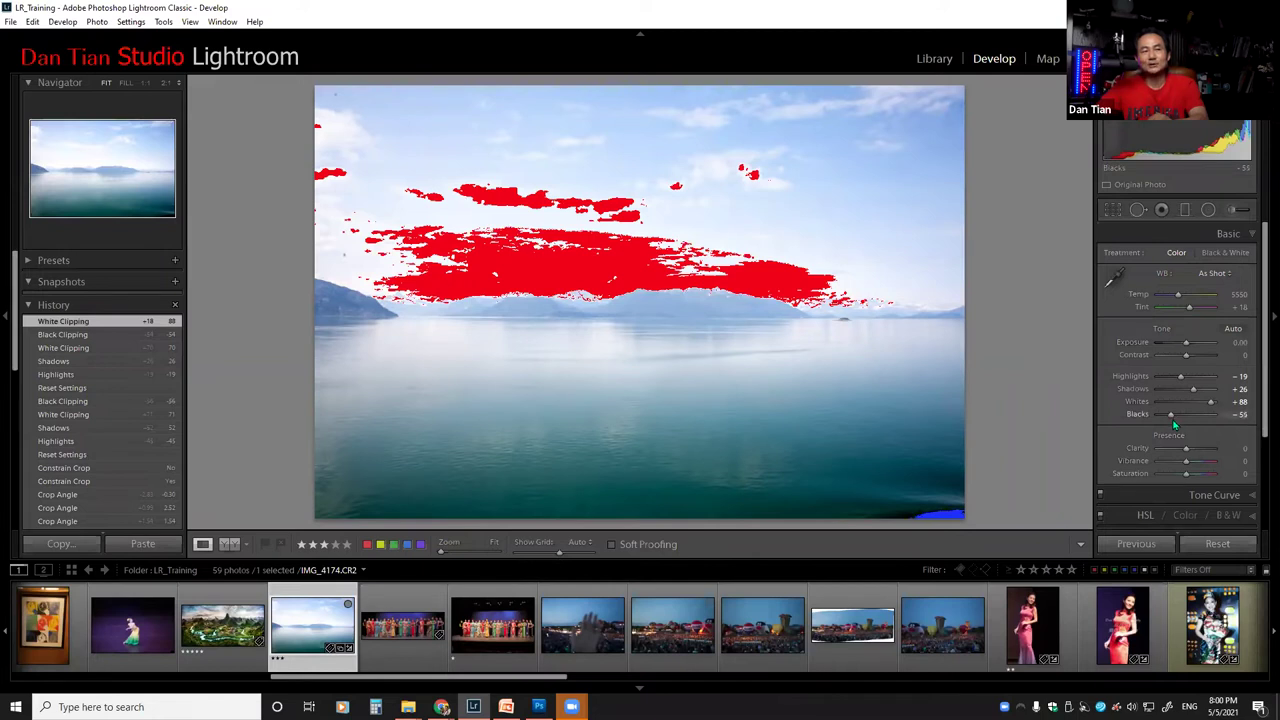
{"action": "left_click_drag", "start_coordinate": [1174, 421], "coordinate": [1167, 420]}
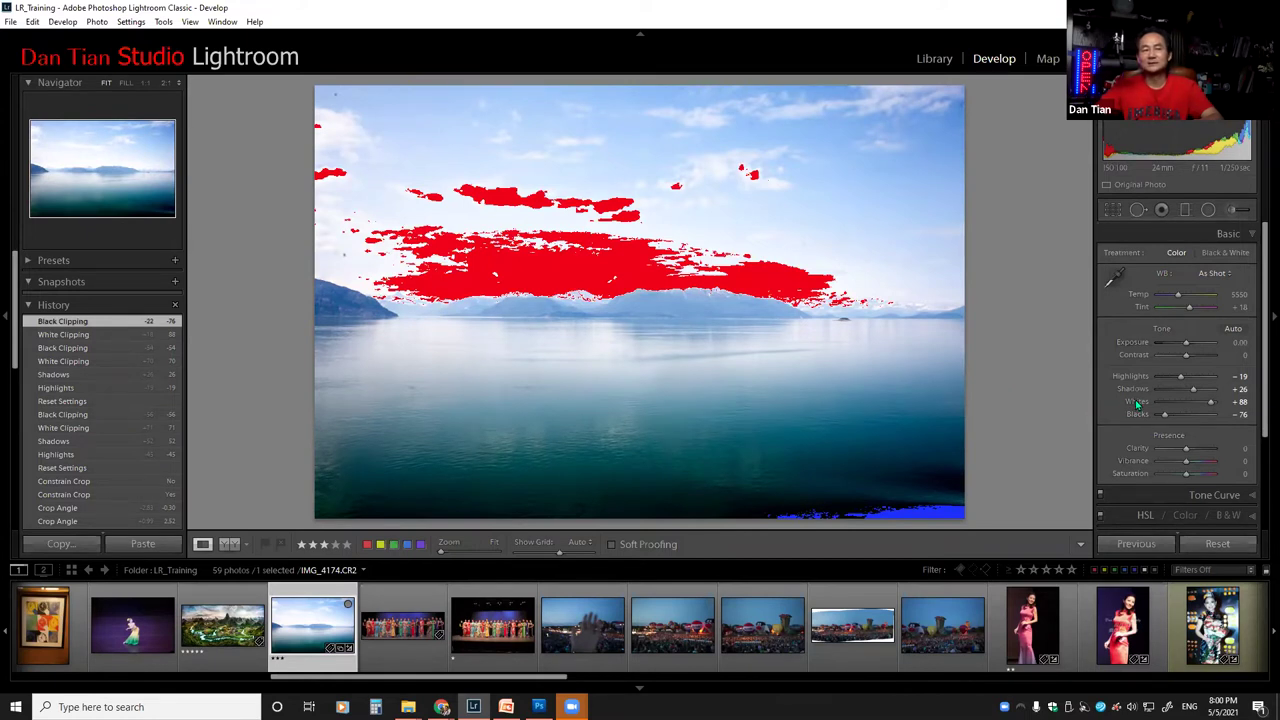
Step: Auto-set Whites back to +70 and Blacks back to -54 to clear the clipping
{"action": "key", "text": "shift"}
{"action": "key", "text": "shift+minus"}
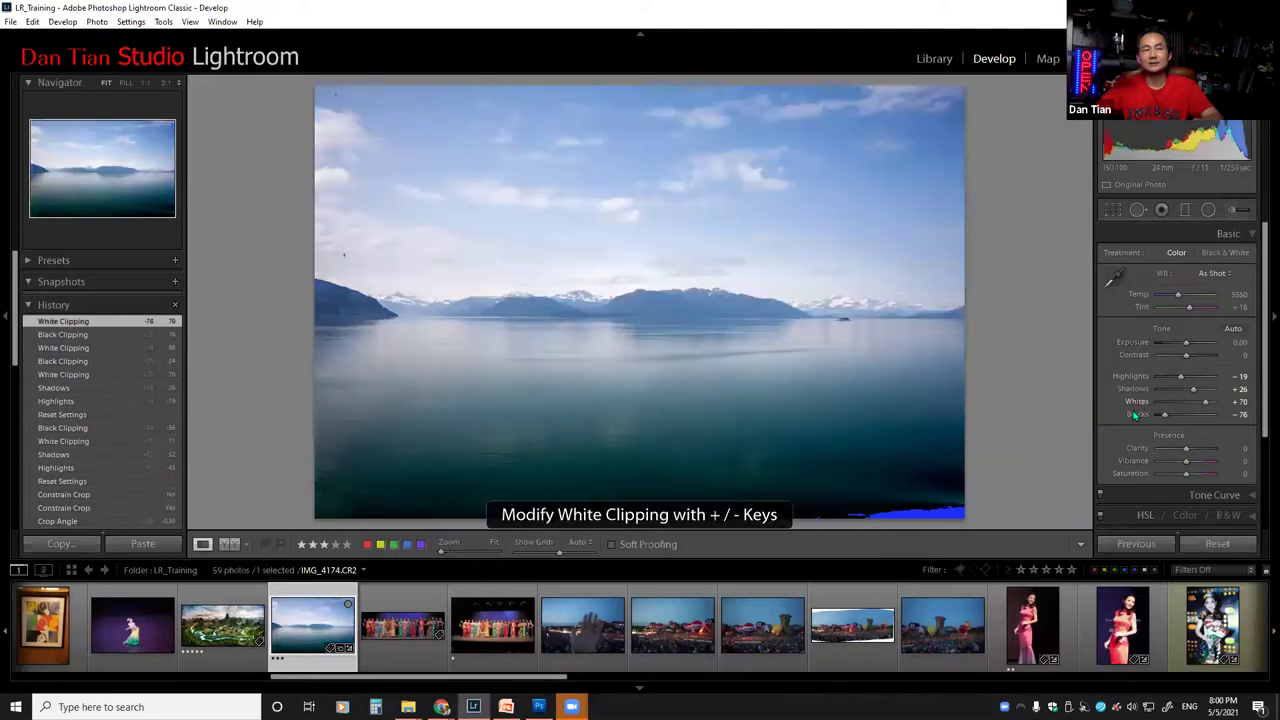
{"action": "key", "text": "shift"}
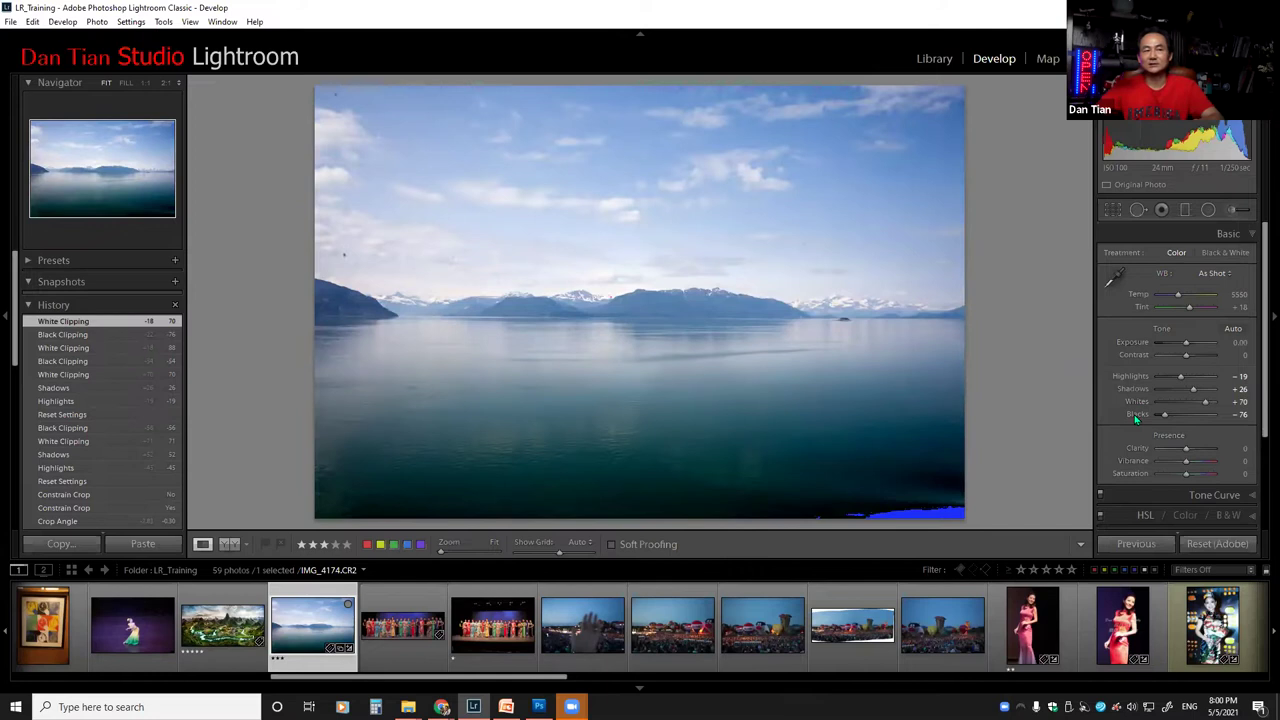
{"action": "double_click", "coordinate": [1135, 414], "text": "shift"}
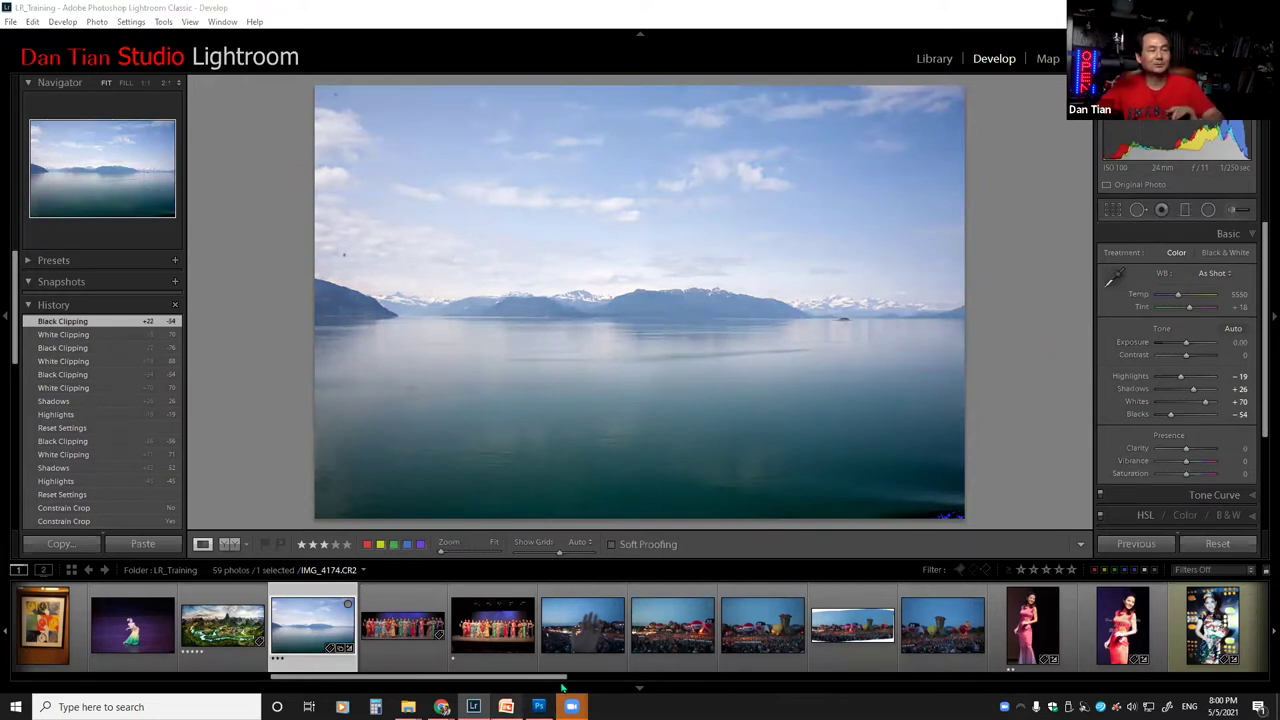
{"action": "left_click", "coordinate": [506, 706]}
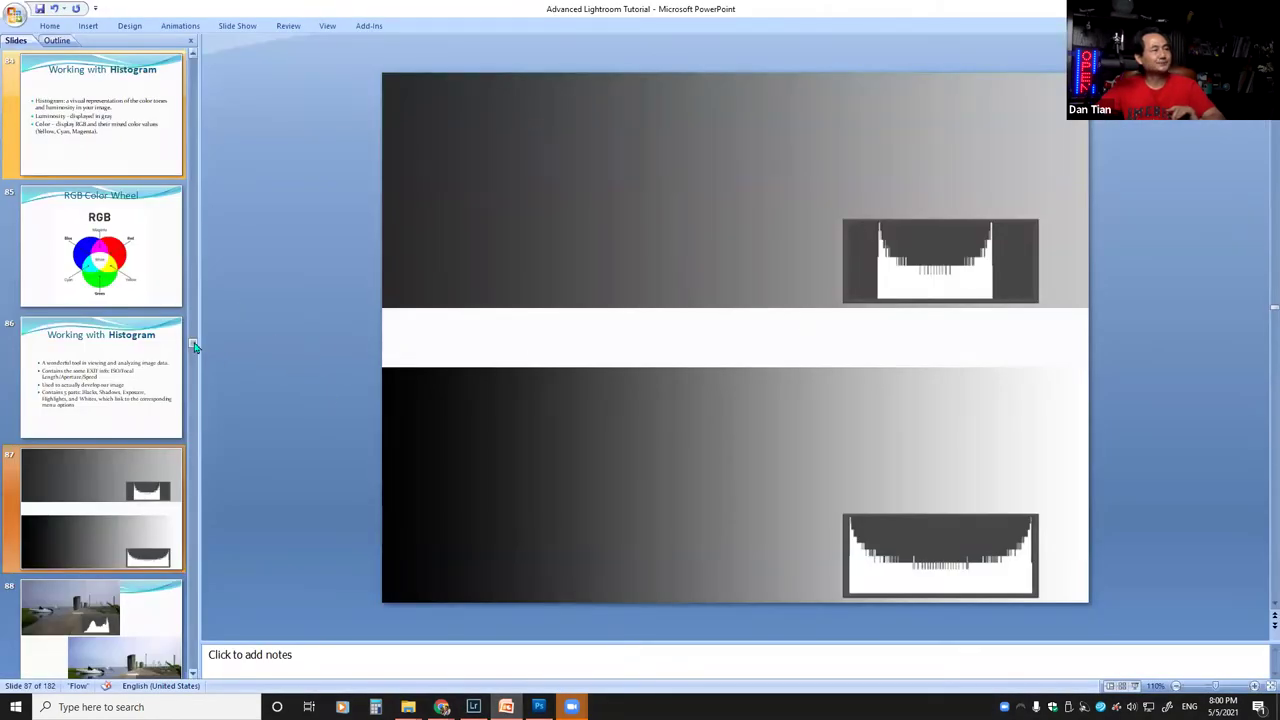
{"action": "scroll", "coordinate": [196, 350], "scroll_direction": "down", "scroll_amount": 3}
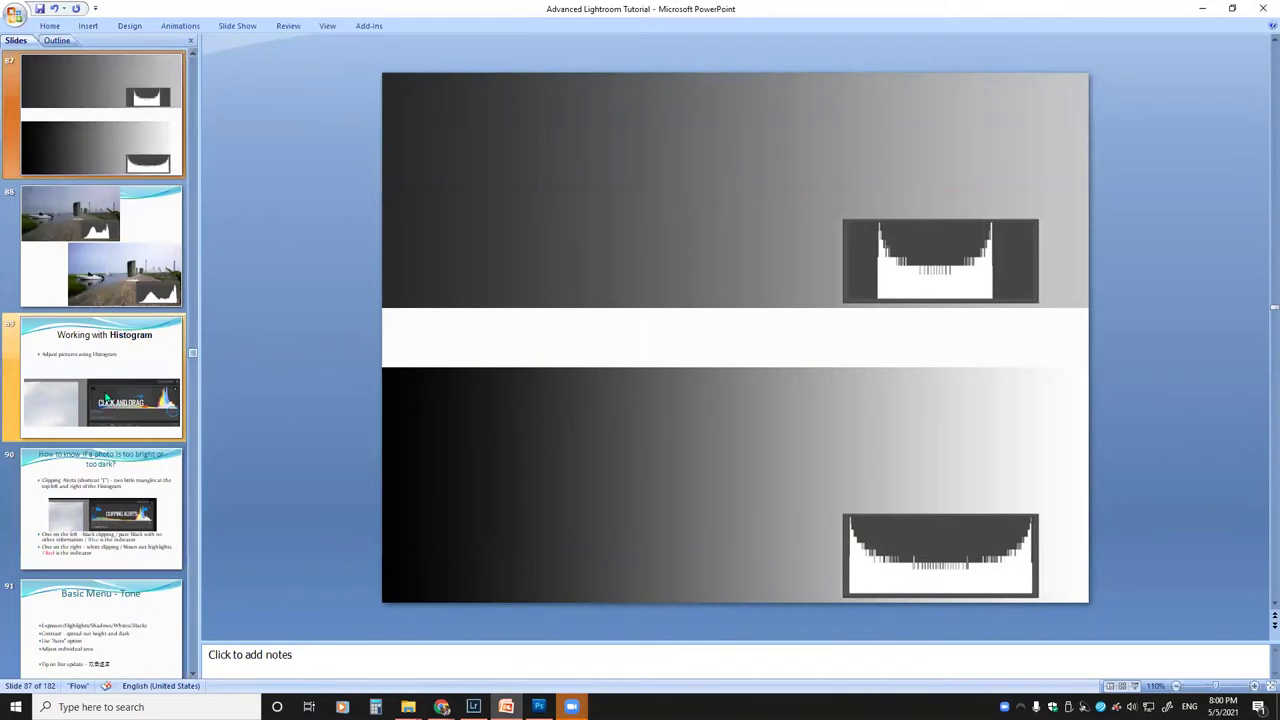
{"action": "left_click", "coordinate": [1202, 8]}
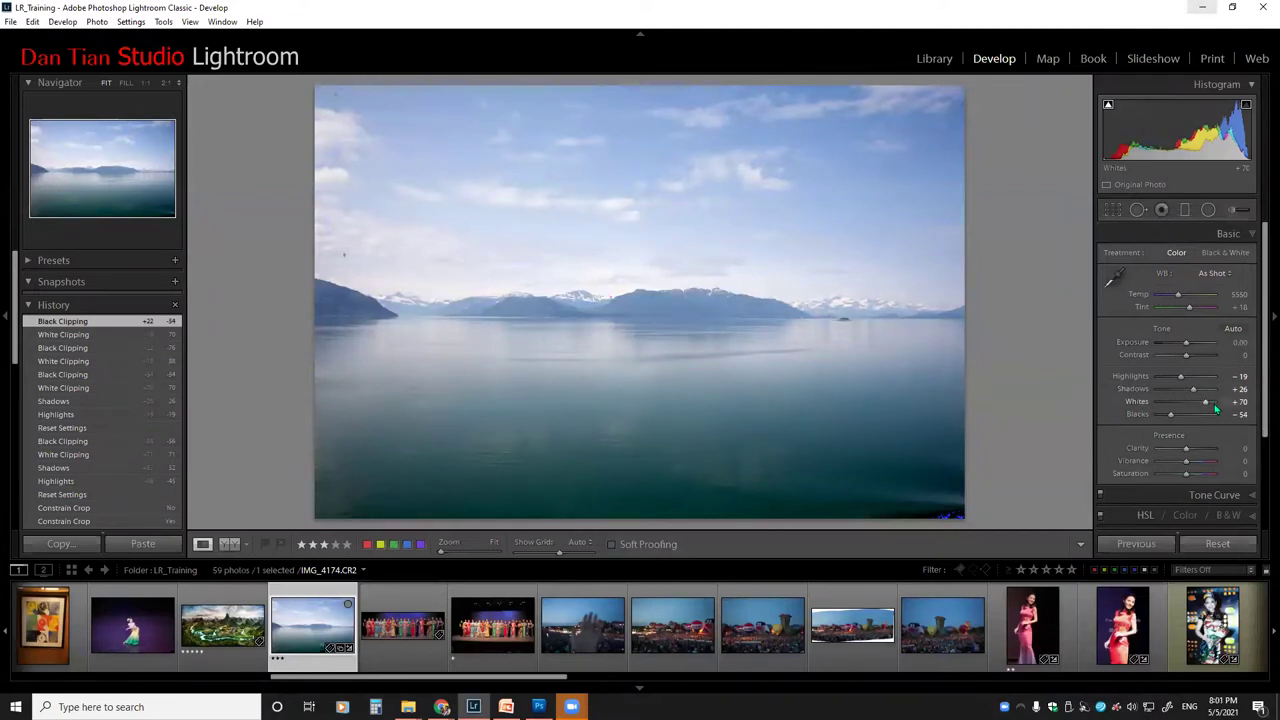
Step: Using the Alt clipping preview, push Whites to +76, then settle it at +64
{"action": "left_click_drag", "start_coordinate": [1206, 404], "coordinate": [1203, 405]}
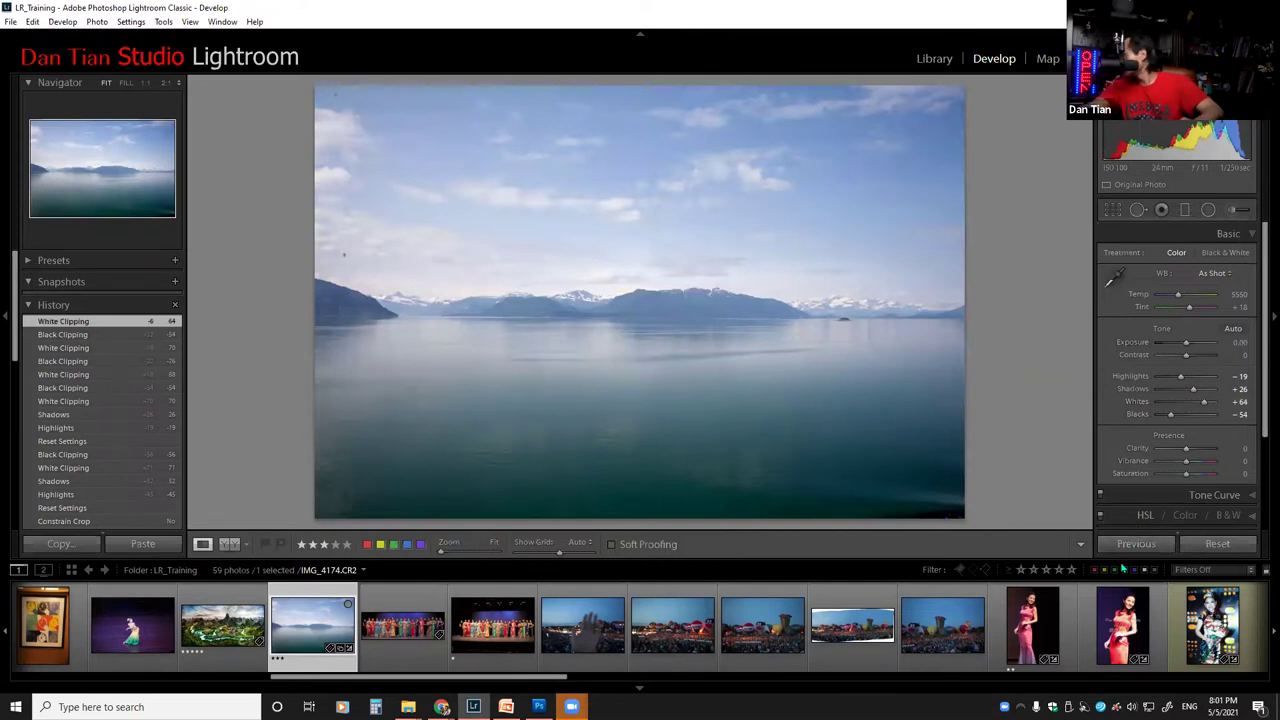
{"action": "key", "text": "alt"}
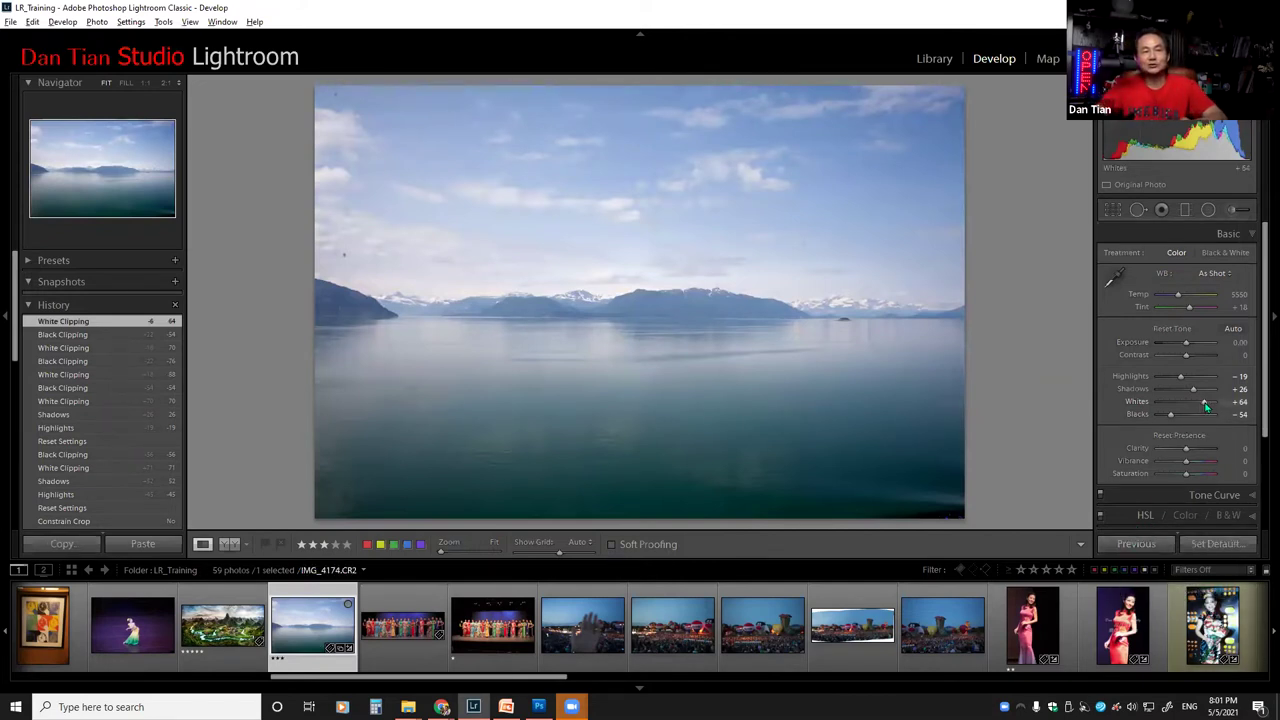
{"action": "left_click_drag", "start_coordinate": [1205, 407], "coordinate": [1205, 407]}
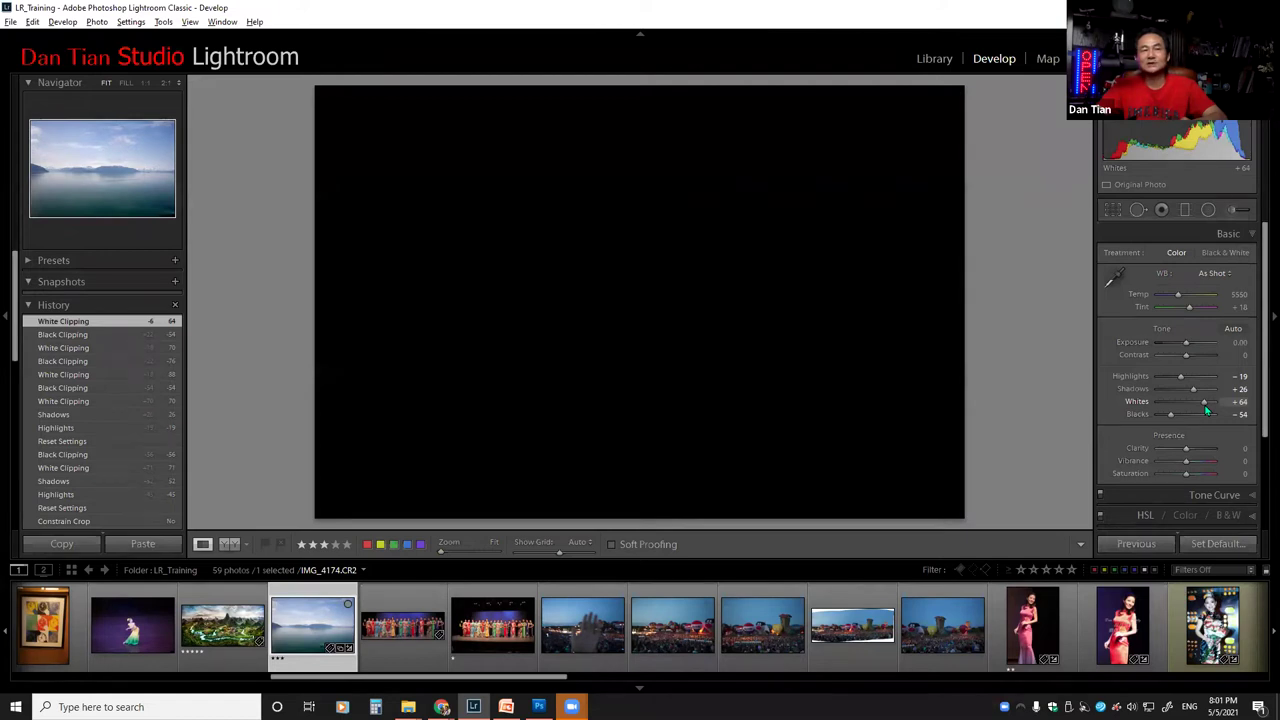
{"action": "left_click_drag", "start_coordinate": [1205, 408], "coordinate": [1209, 407]}
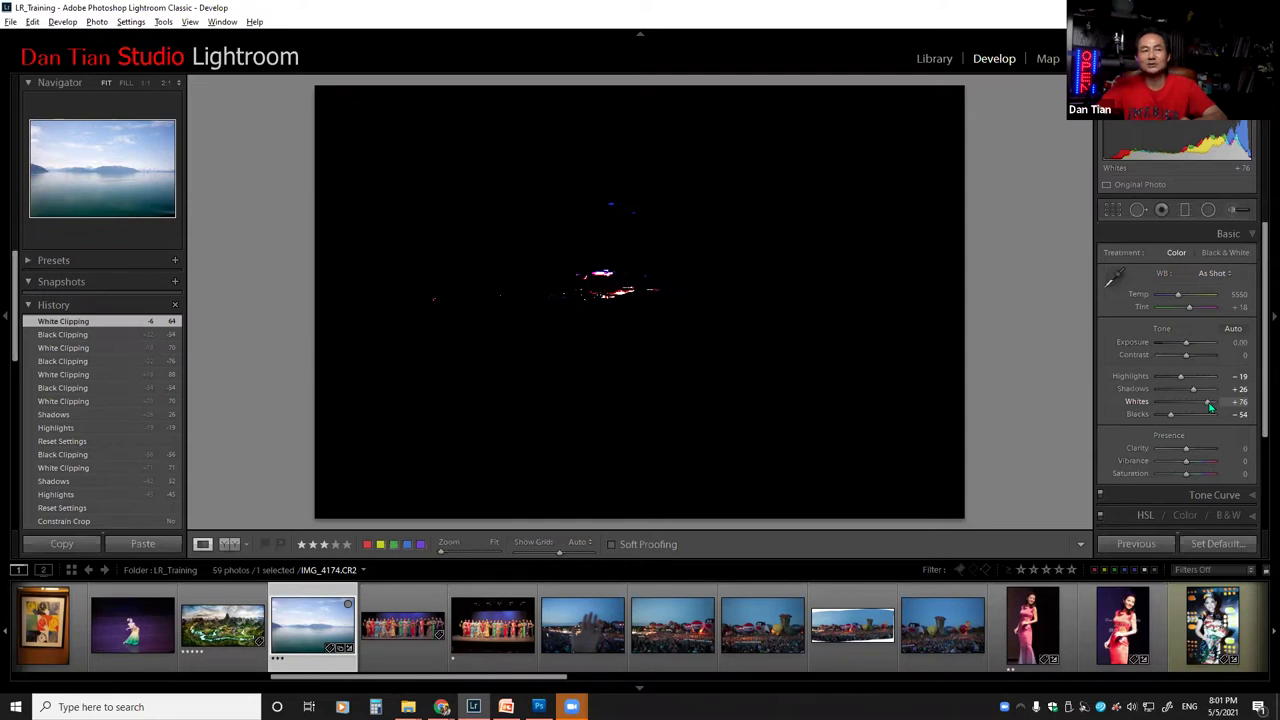
{"action": "left_click_drag", "start_coordinate": [1208, 405], "coordinate": [1205, 405]}
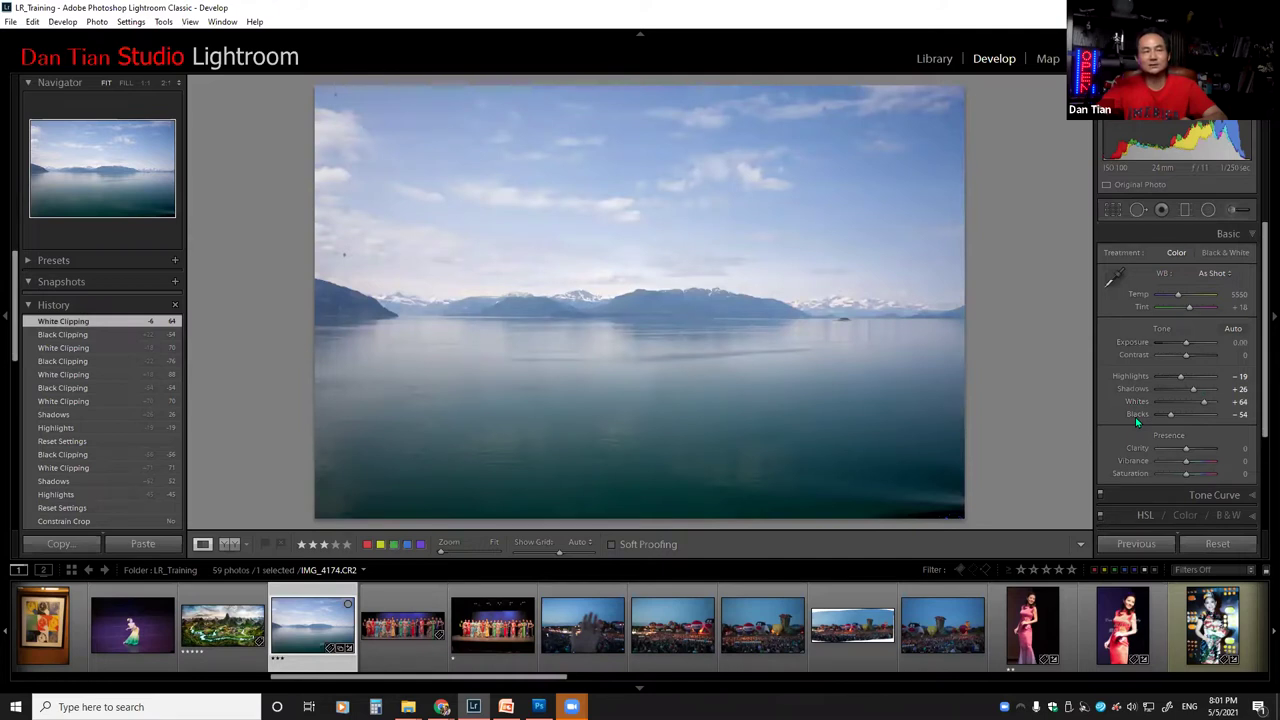
Step: Bring Blacks to -55 while watching the shadow clipping preview
{"action": "left_click_drag", "start_coordinate": [1171, 415], "coordinate": [1167, 418]}
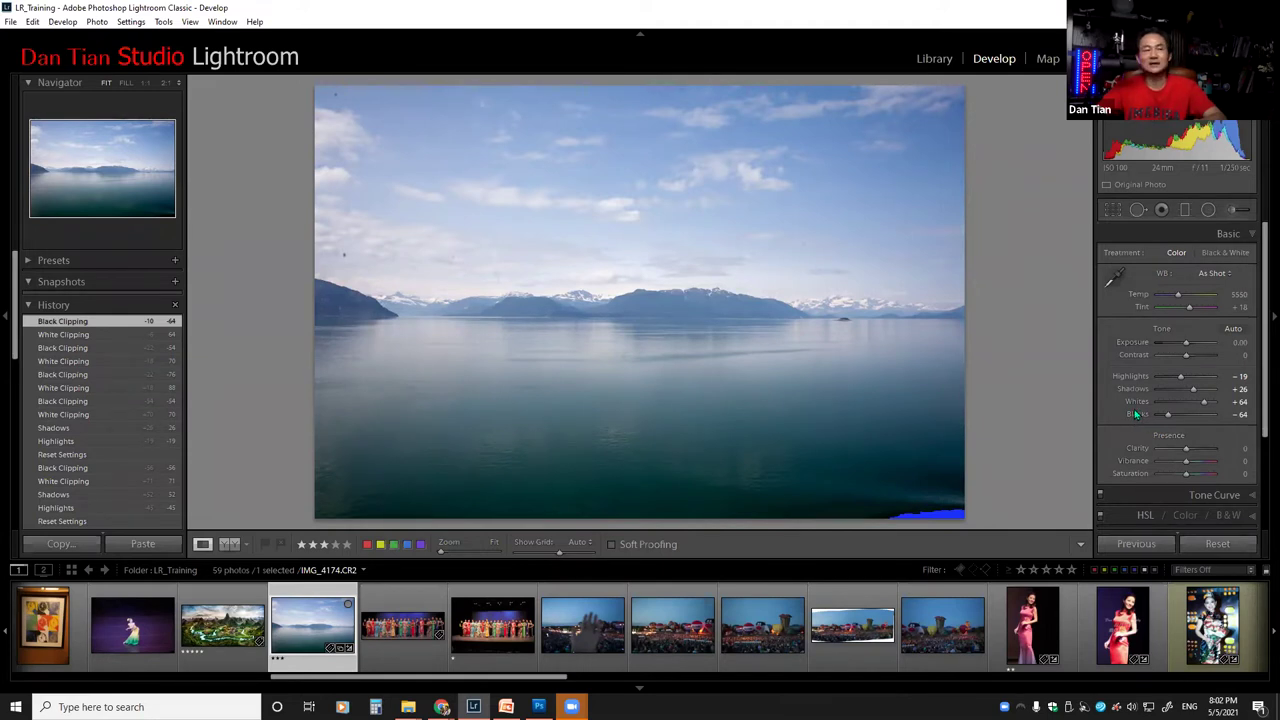
{"action": "key", "text": "shift"}
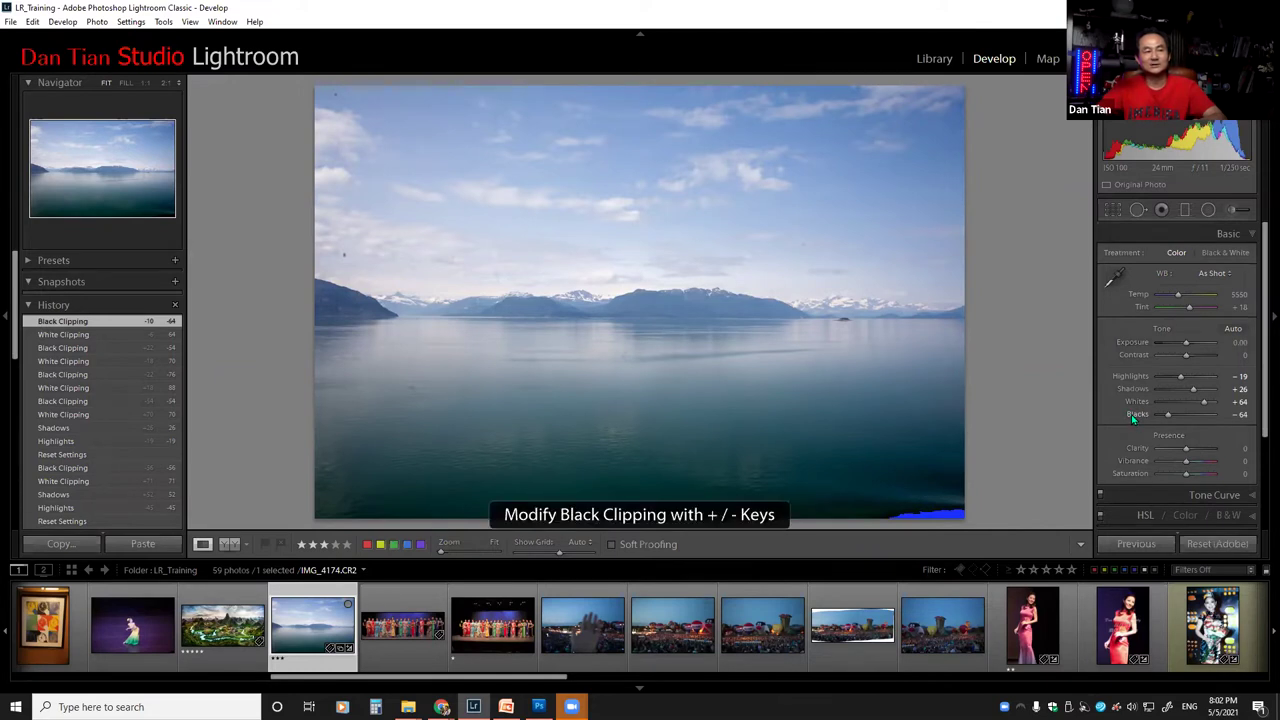
{"action": "left_click_drag", "start_coordinate": [1131, 414], "coordinate": [1146, 414]}
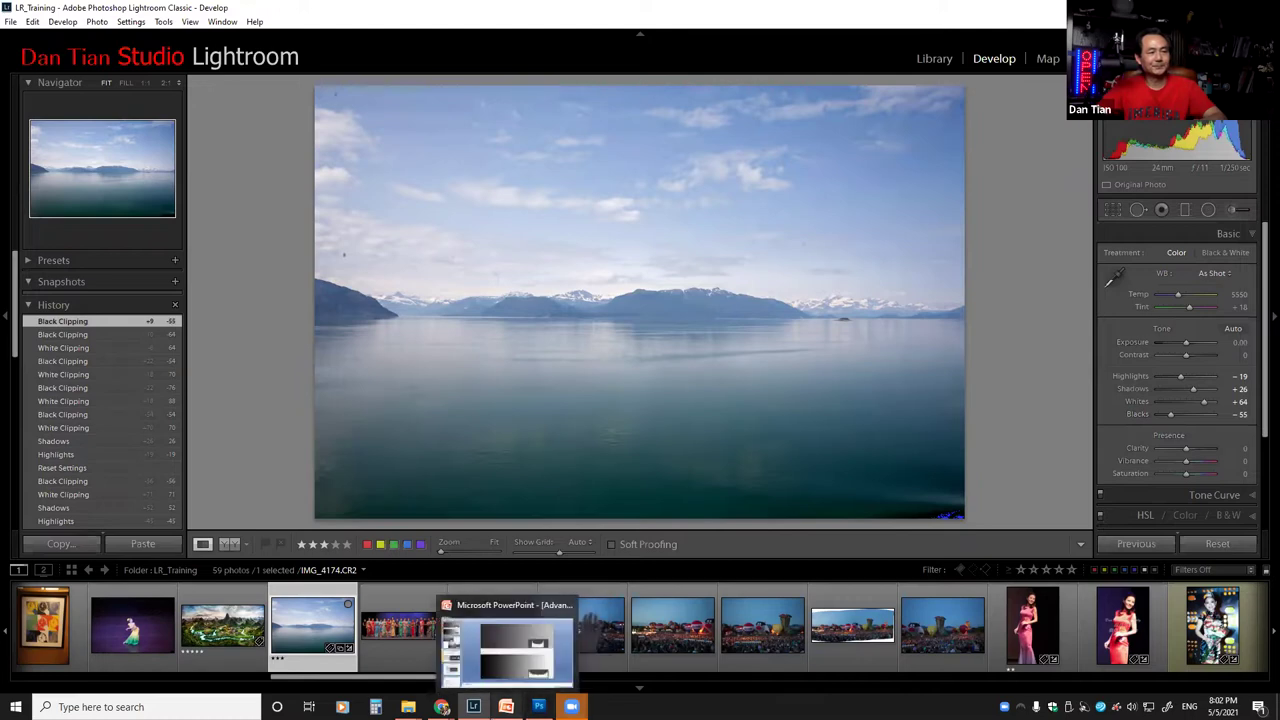
{"action": "left_click", "coordinate": [506, 706]}
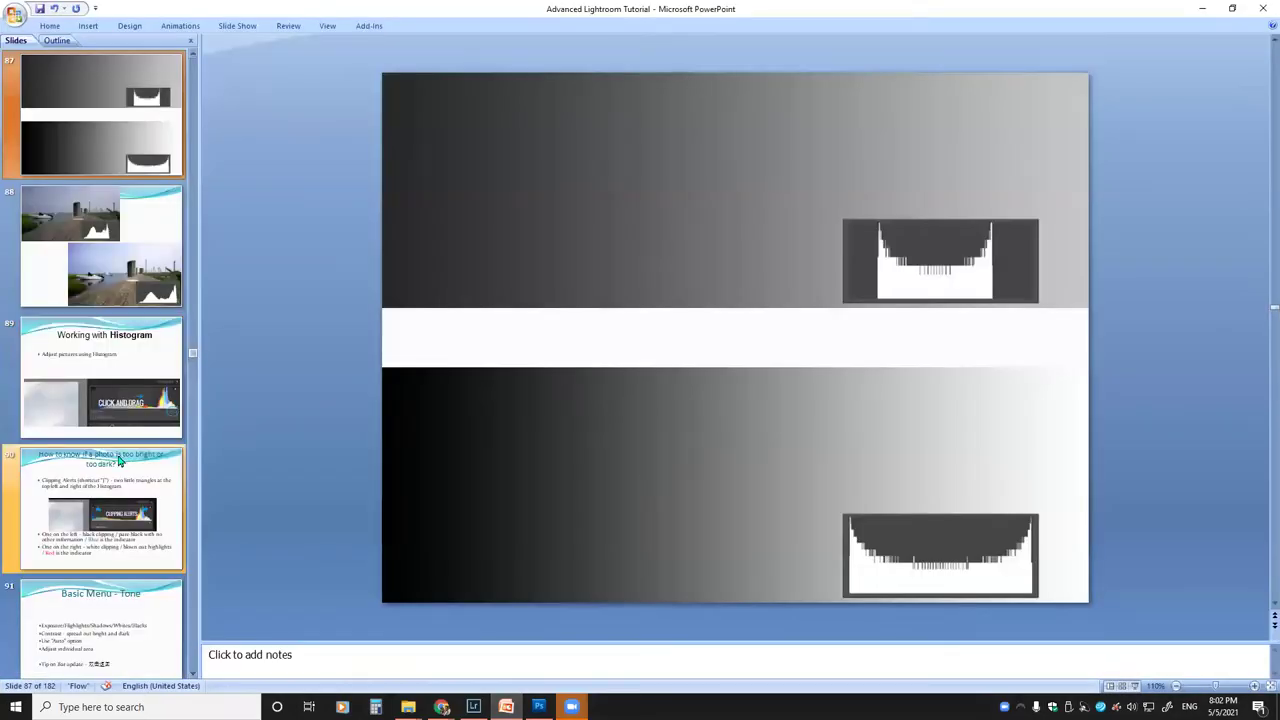
Step: Go to slide 104, Develop Module (II), listing the Crop, Spot Removal and Brush tools
{"action": "scroll", "coordinate": [124, 465], "scroll_direction": "down", "scroll_amount": 10}
{"action": "scroll", "coordinate": [124, 465], "scroll_direction": "down", "scroll_amount": 4}
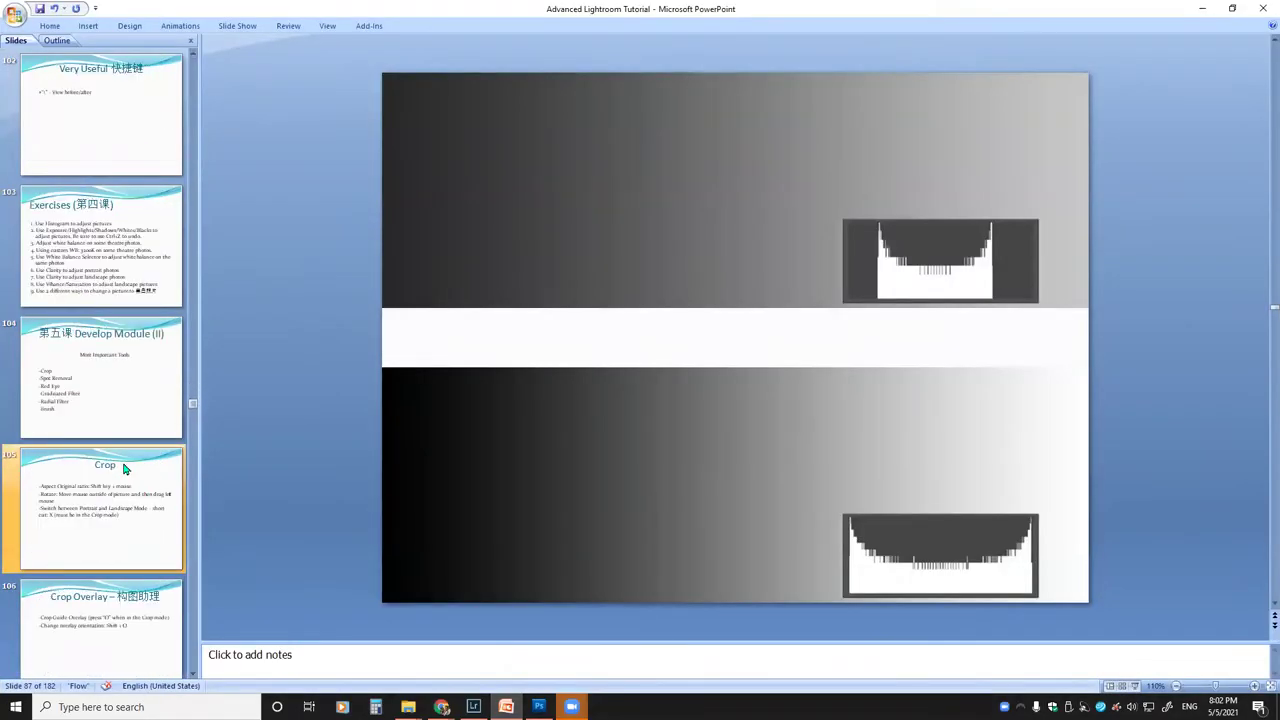
{"action": "left_click", "coordinate": [133, 417]}
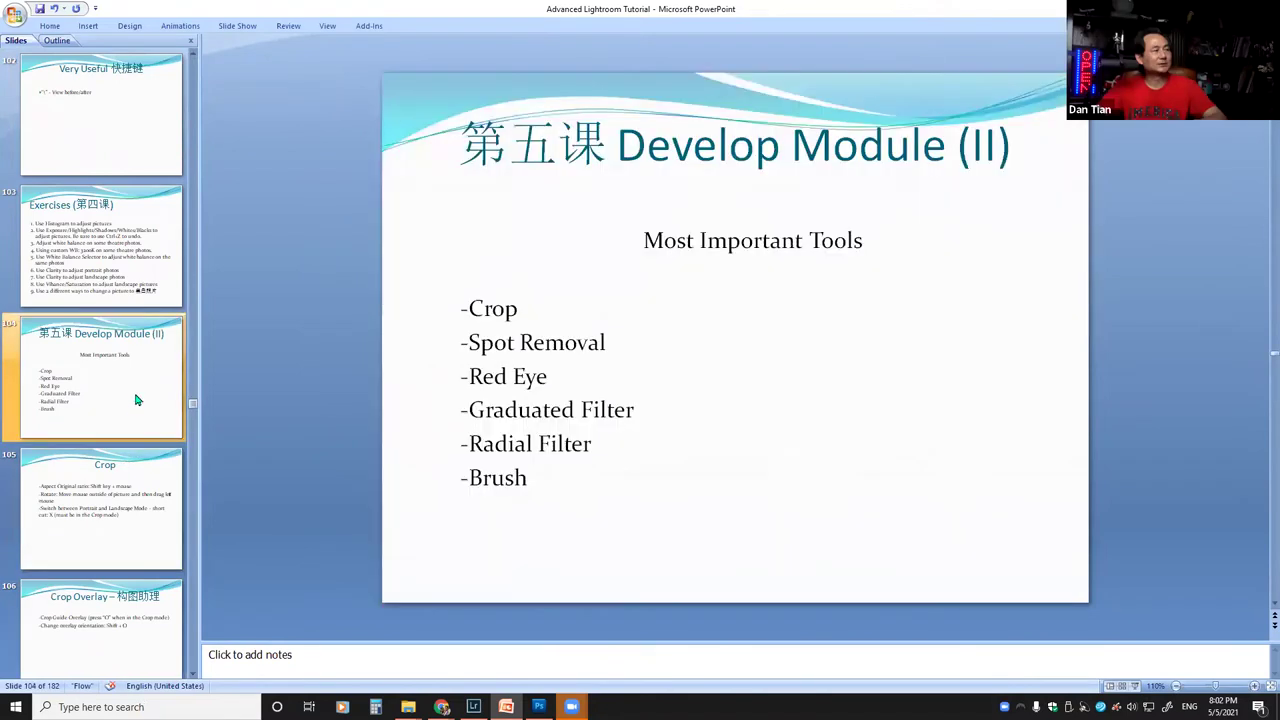
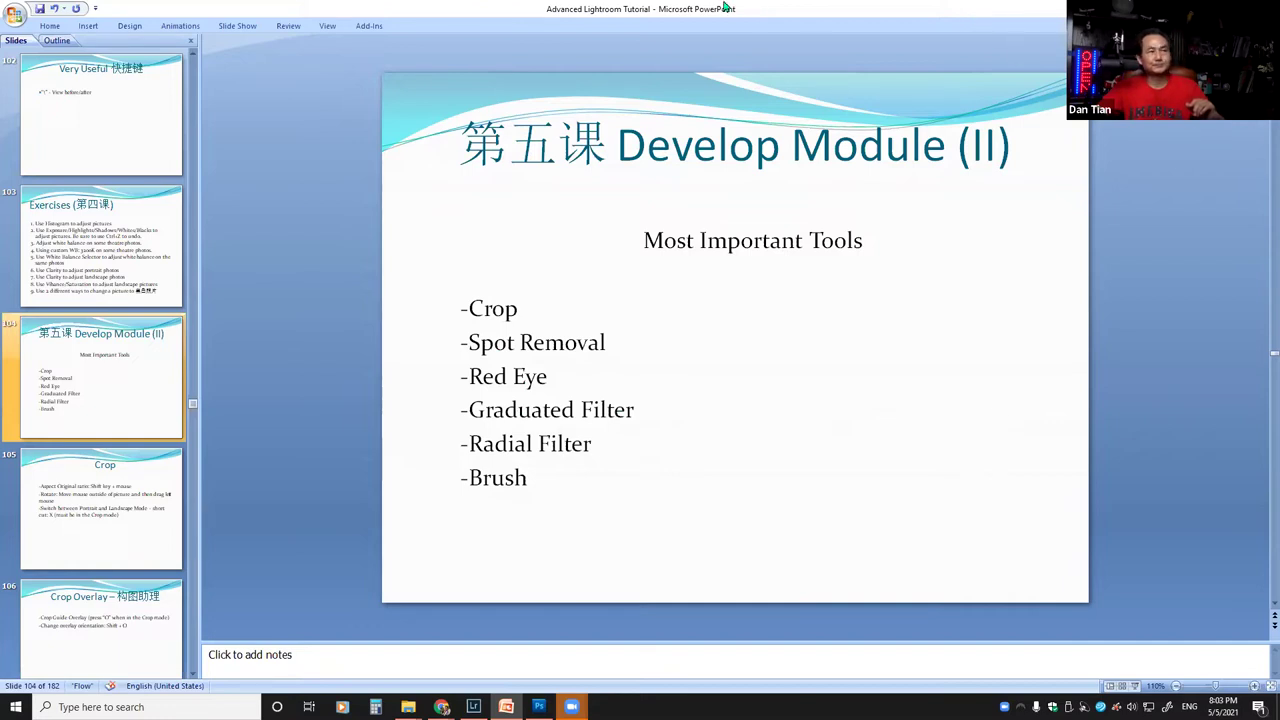
Step: Minimize the PowerPoint slide deck to bring Lightroom's Develop view of the lake photo forward
{"action": "double_click", "coordinate": [764, 14]}
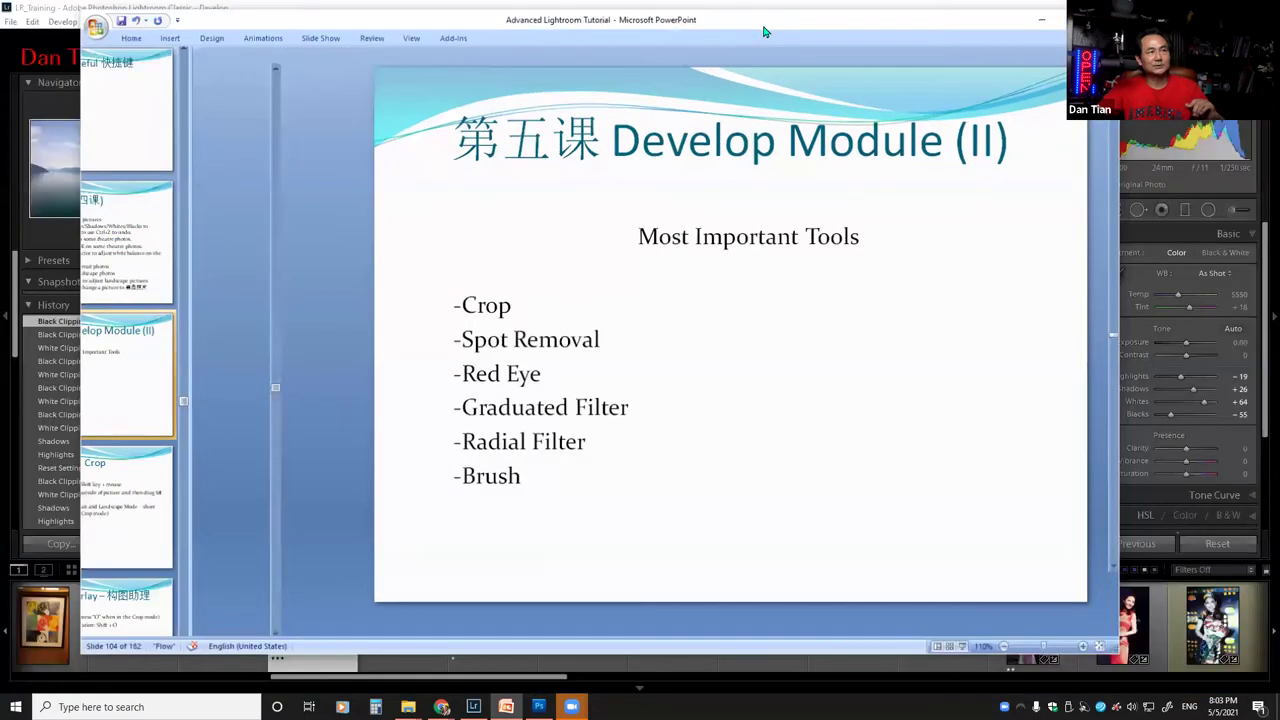
{"action": "left_click", "coordinate": [1043, 25]}
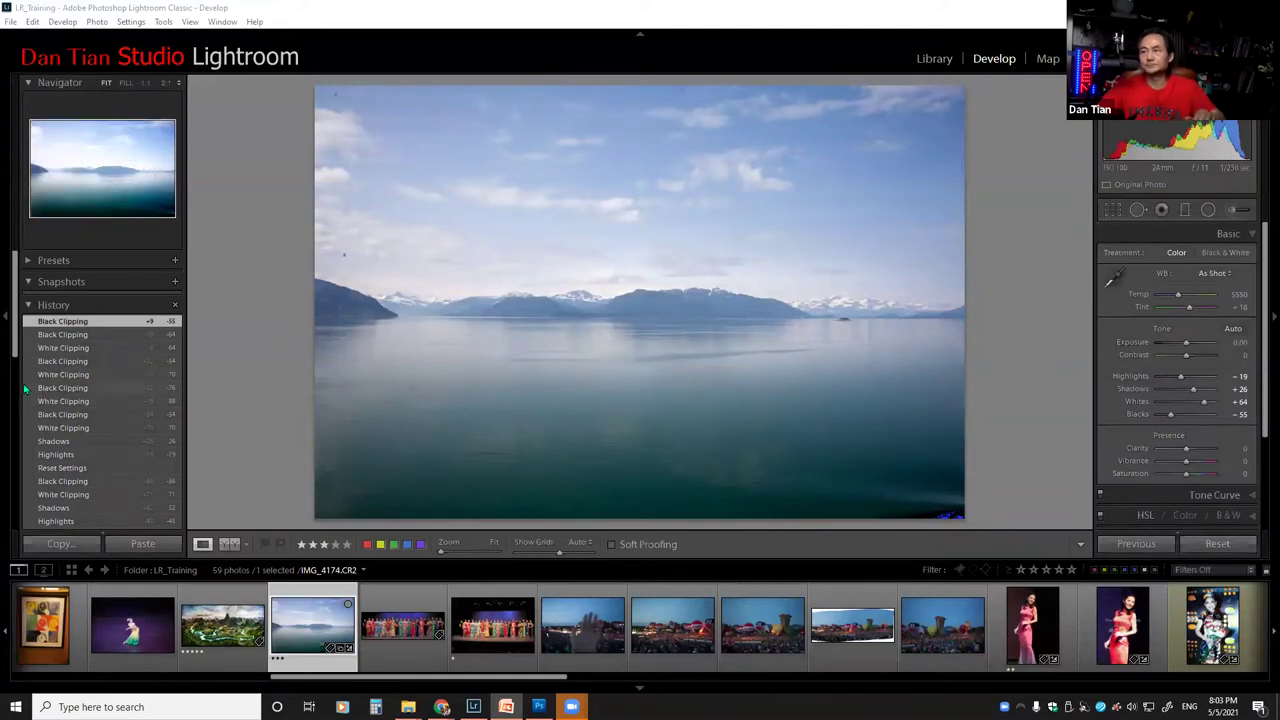
Step: Open the ballet dancer photo IMG_0184.CR2 from the filmstrip and reset its develop settings
{"action": "left_click_drag", "start_coordinate": [453, 679], "coordinate": [1205, 633]}
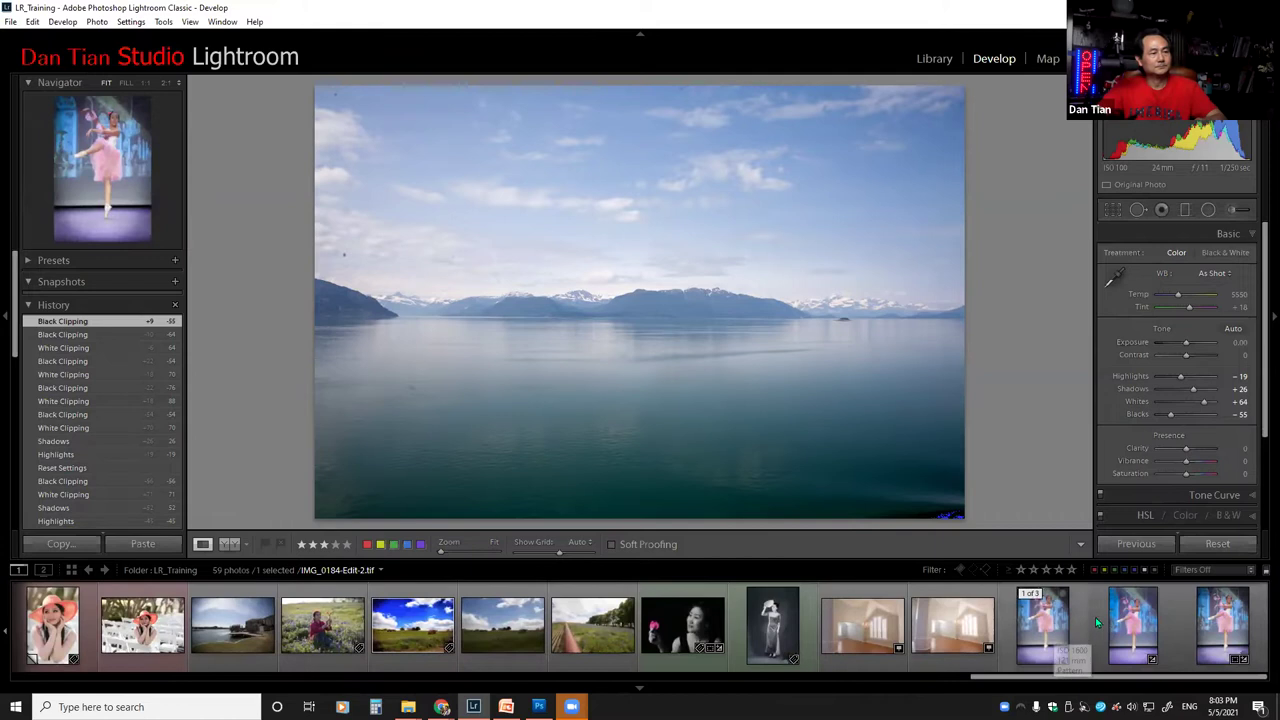
{"action": "left_click", "coordinate": [1203, 617]}
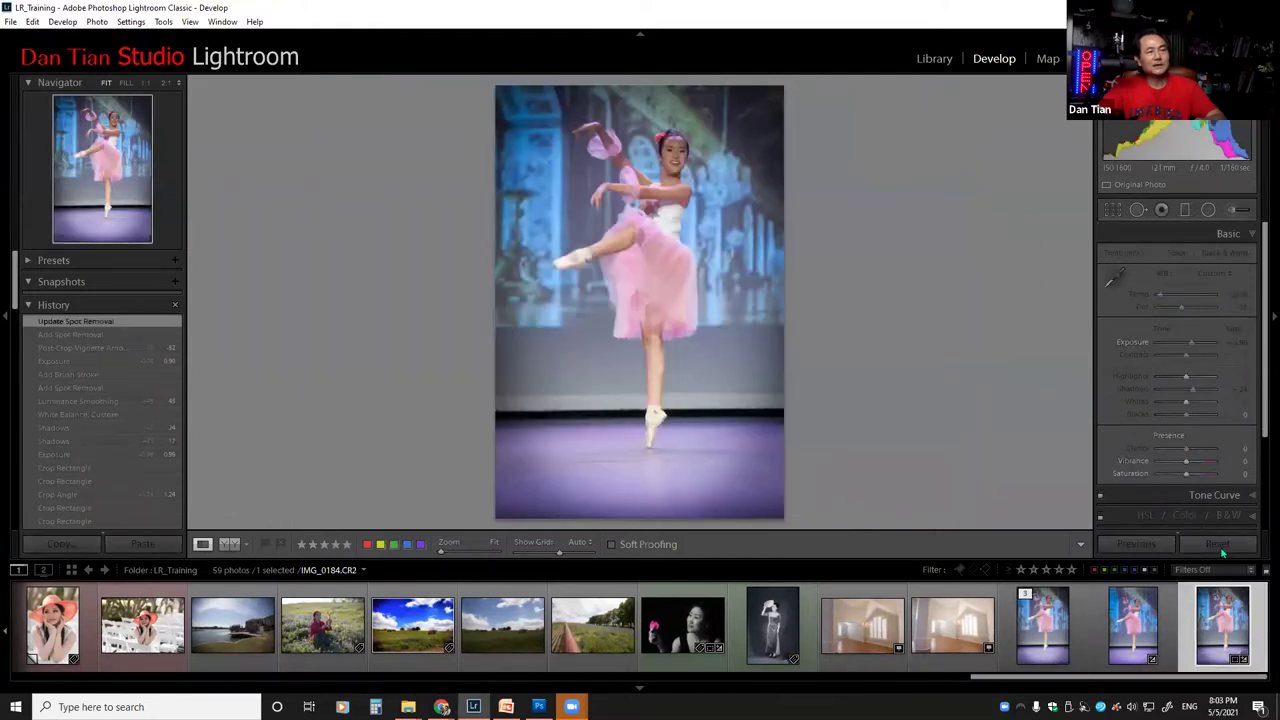
{"action": "left_click", "coordinate": [1217, 544]}
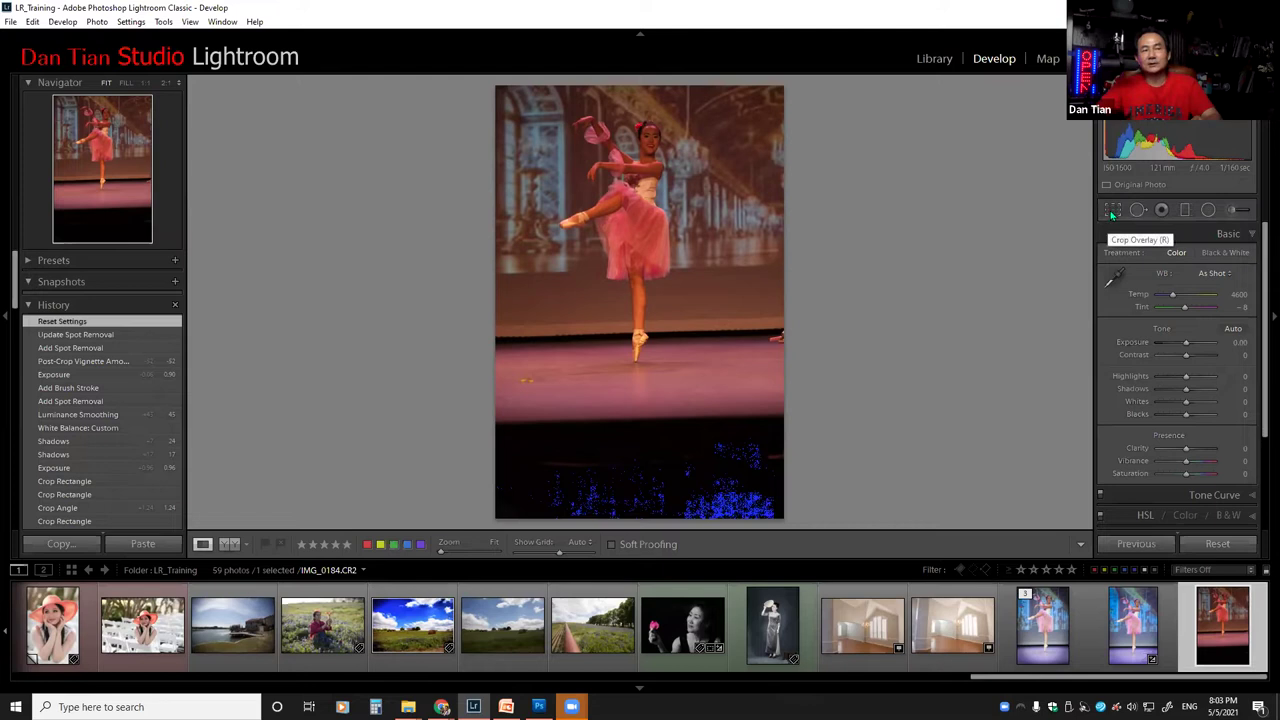
Step: Start a crop on the dancer photo, trying the bottom edge before restoring the full frame
{"action": "left_click", "coordinate": [1112, 211]}
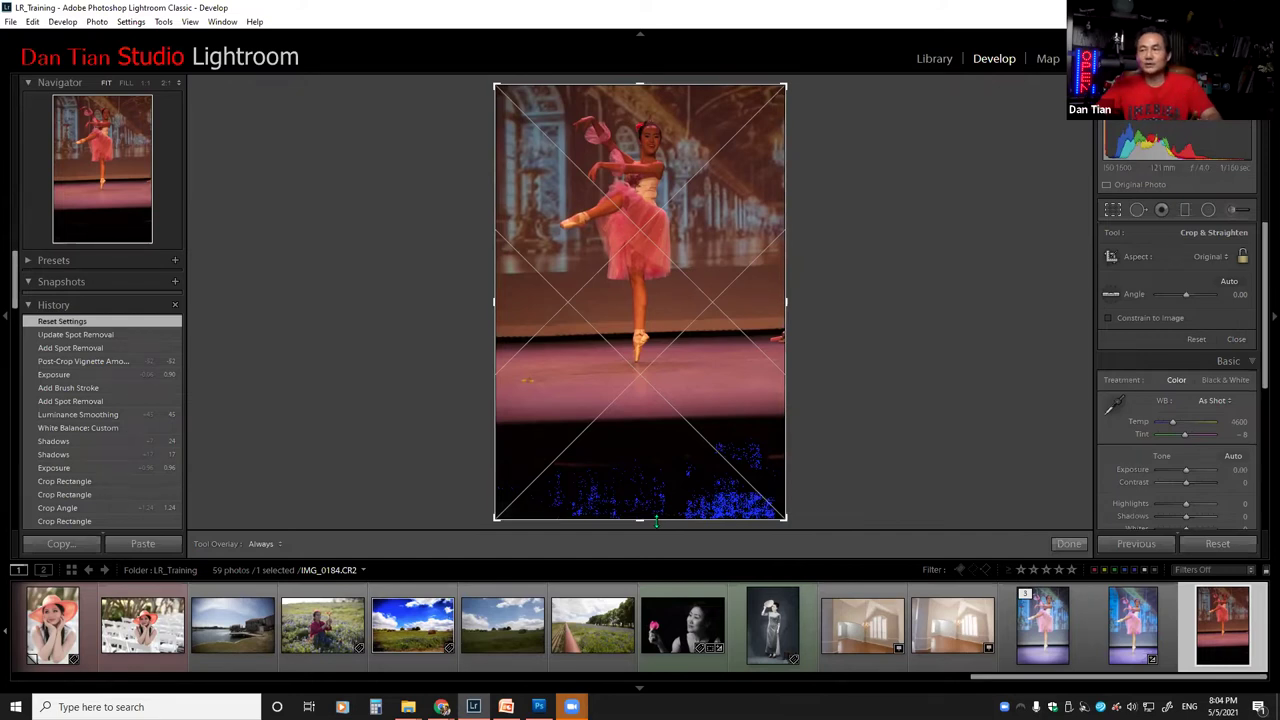
{"action": "left_click_drag", "start_coordinate": [657, 521], "coordinate": [649, 467]}
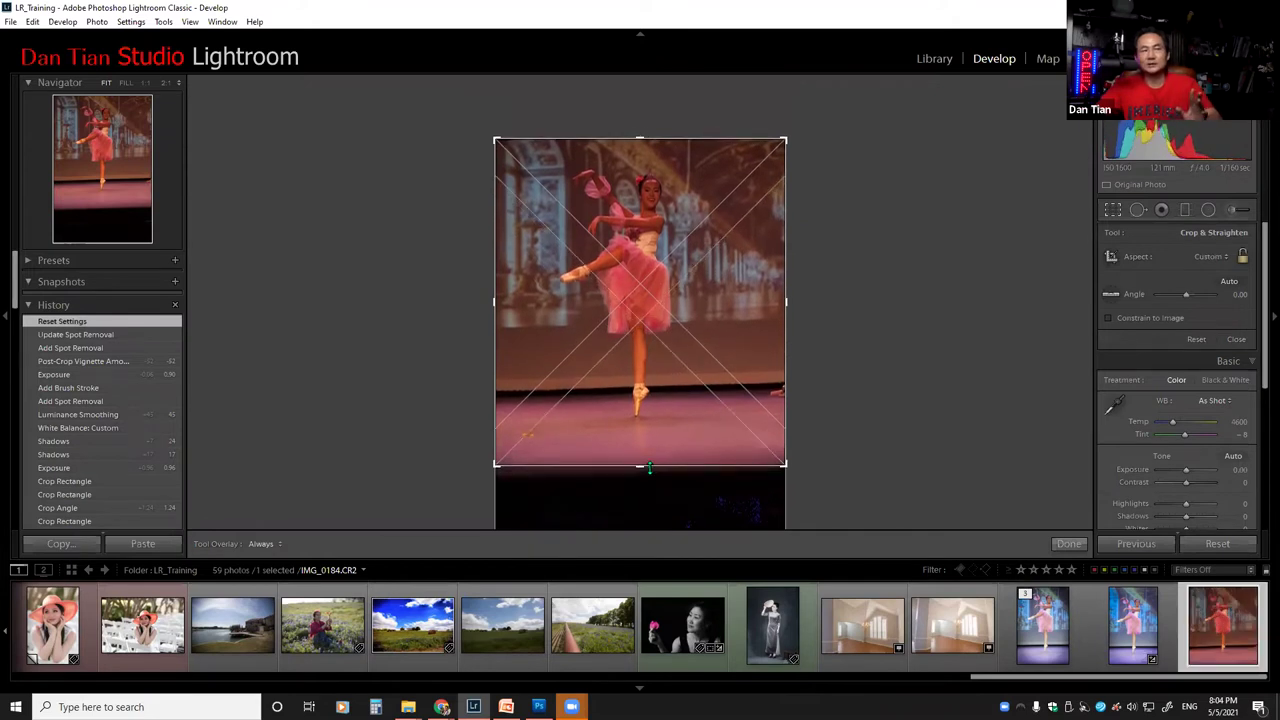
{"action": "left_click_drag", "start_coordinate": [649, 467], "coordinate": [667, 534]}
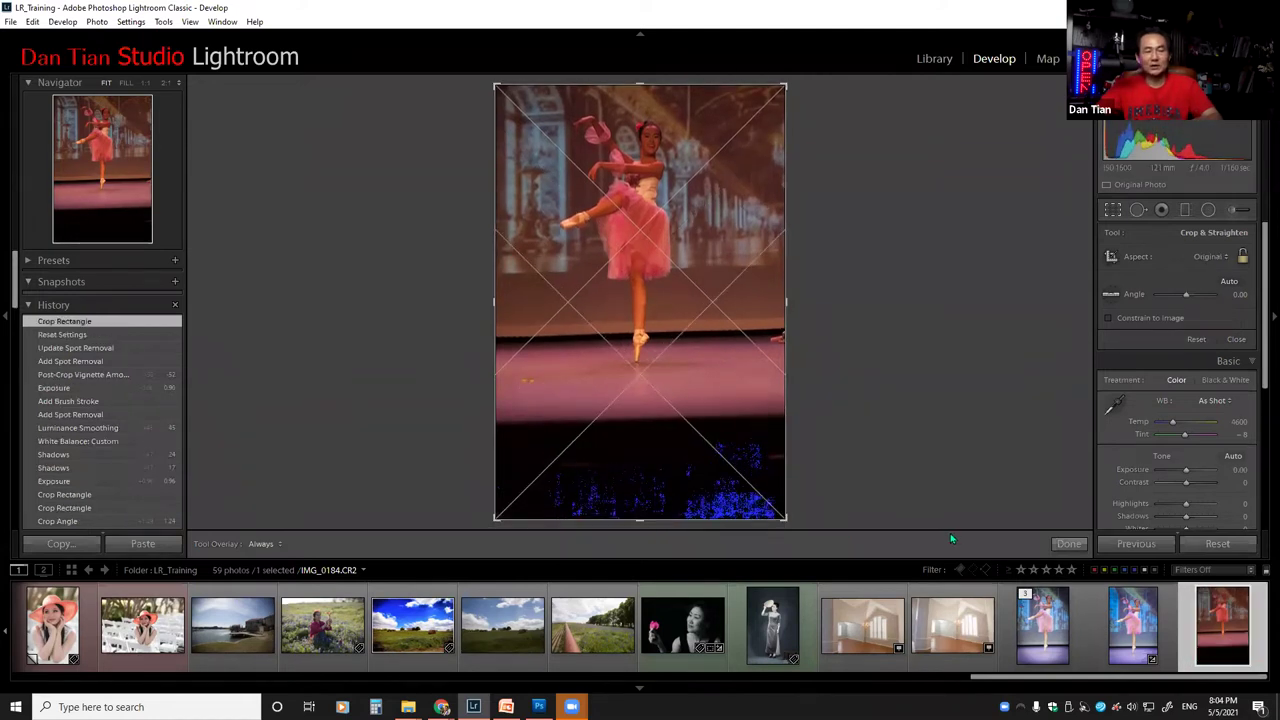
{"action": "key", "text": "shift"}
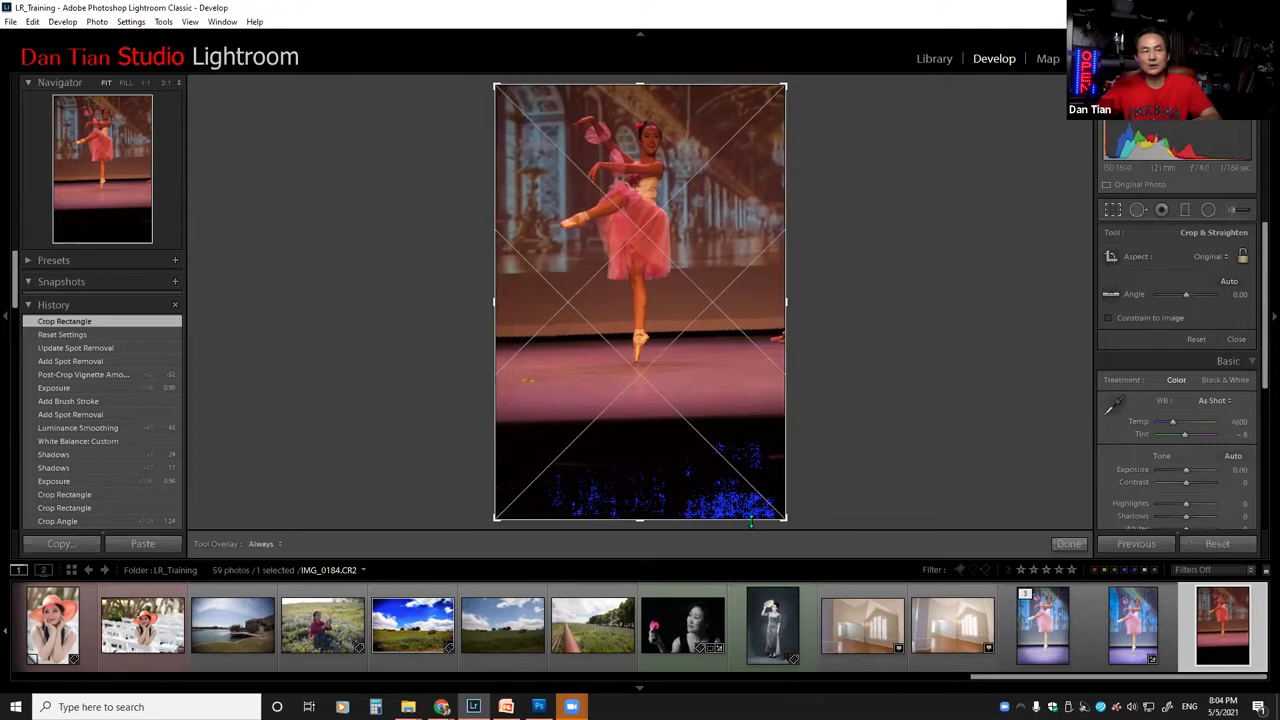
{"action": "key", "text": "shift"}
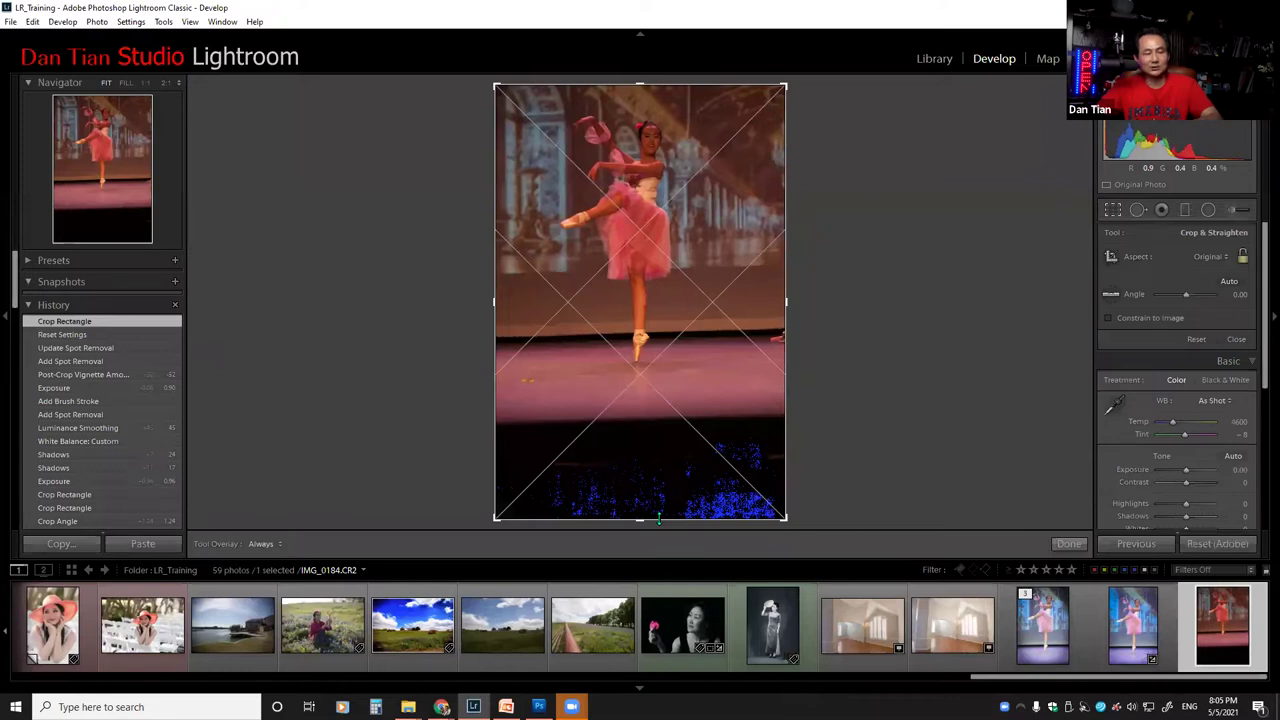
{"action": "left_click_drag", "start_coordinate": [658, 518], "coordinate": [649, 467]}
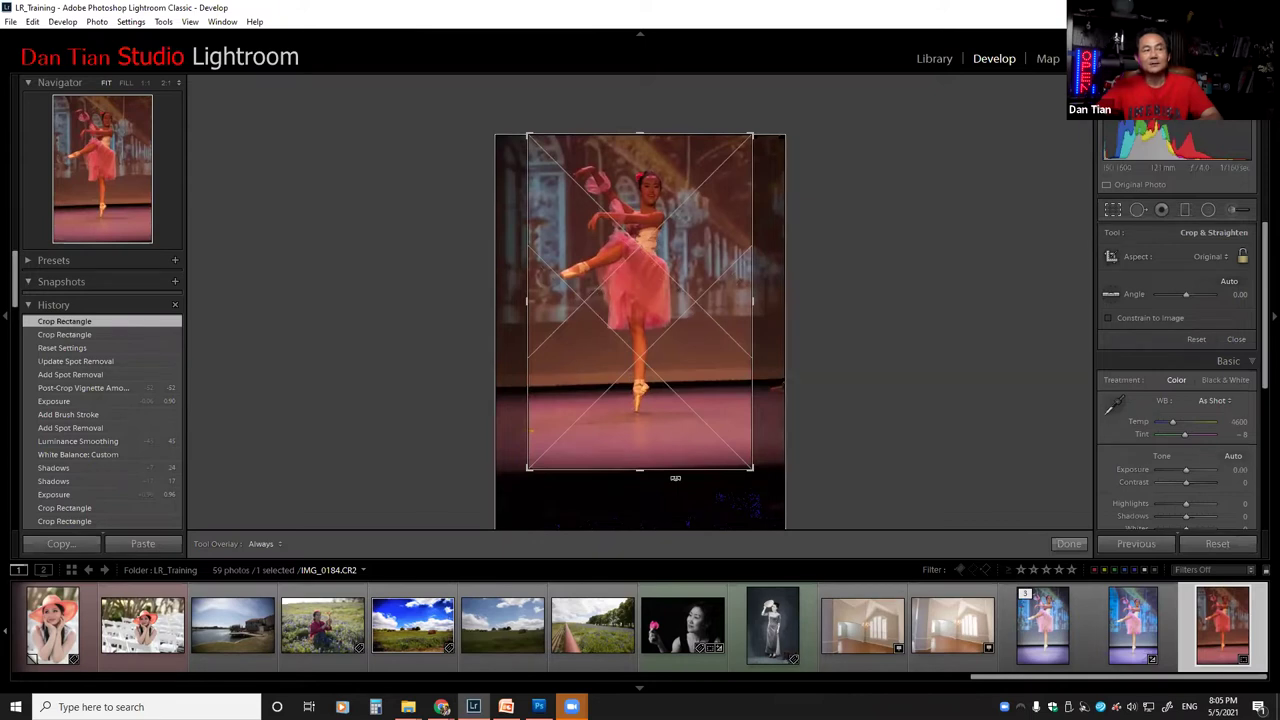
Step: Shrink the crop from its lower corners around the dancer, then shift the photo right
{"action": "left_click_drag", "start_coordinate": [678, 478], "coordinate": [693, 521]}
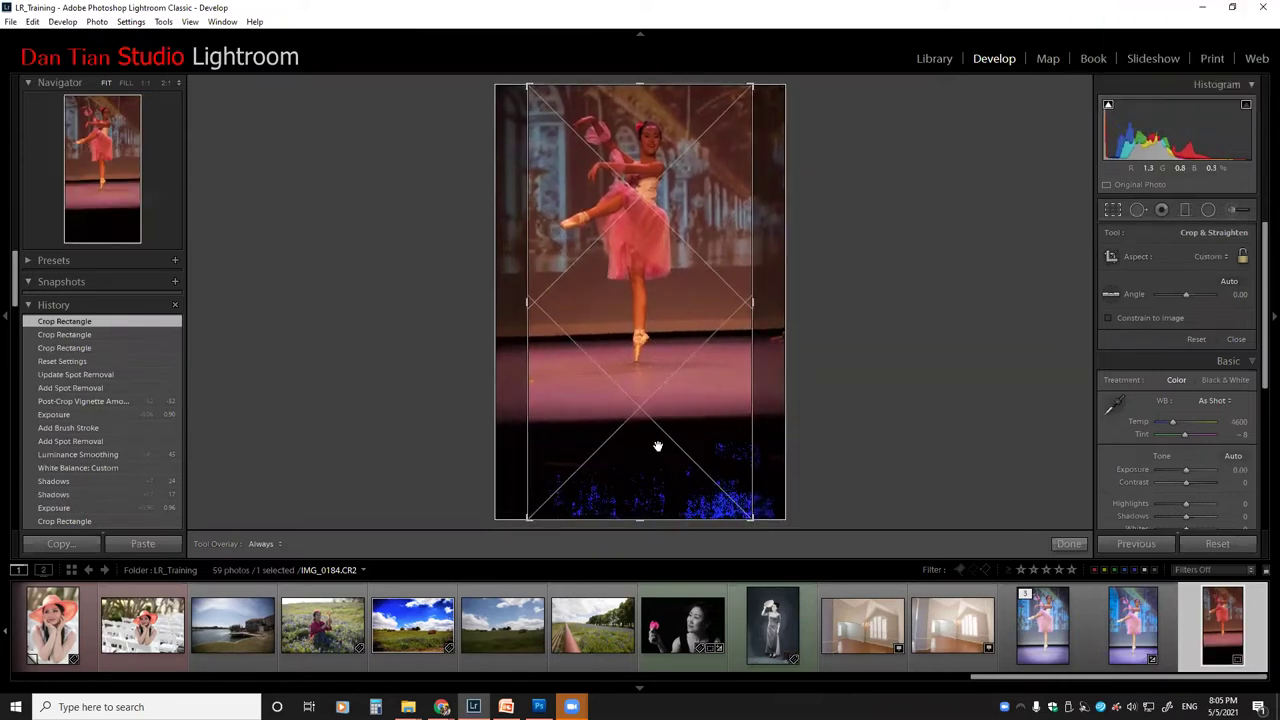
{"action": "left_click_drag", "start_coordinate": [752, 378], "coordinate": [781, 379]}
{"action": "left_click_drag", "start_coordinate": [511, 340], "coordinate": [480, 362]}
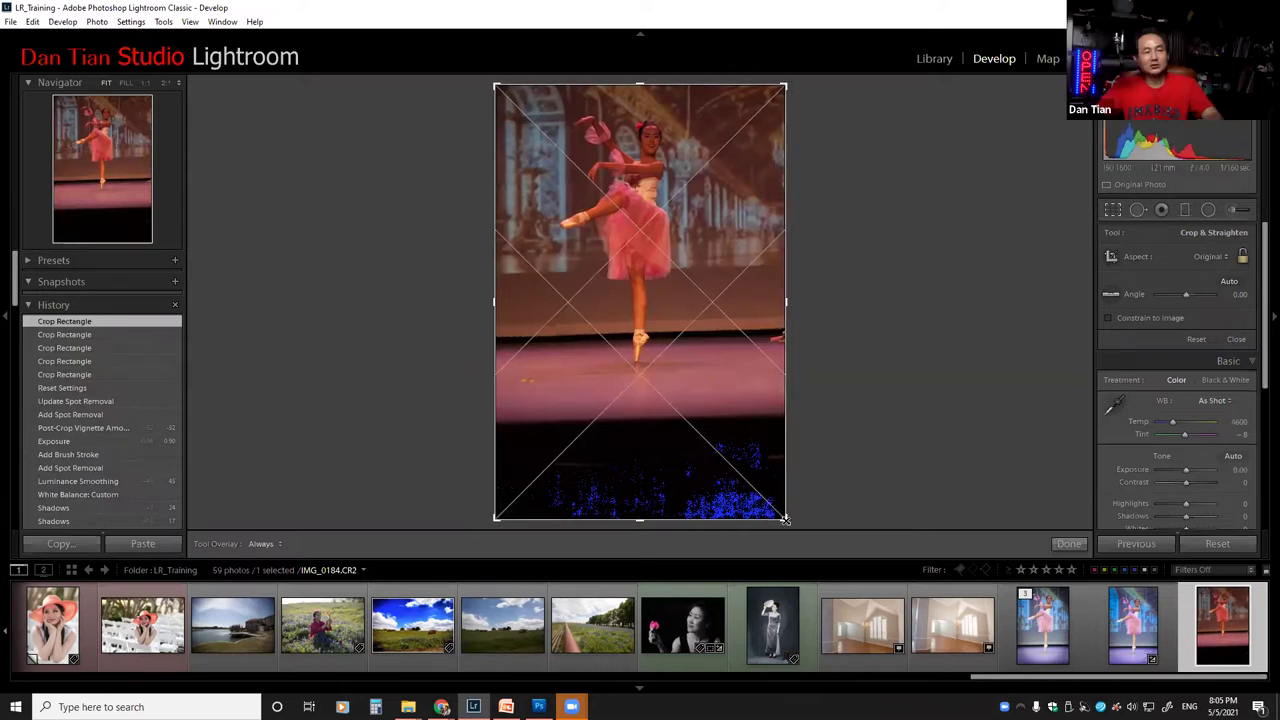
{"action": "key", "text": "alt"}
{"action": "left_click_drag", "start_coordinate": [493, 519], "coordinate": [486, 477]}
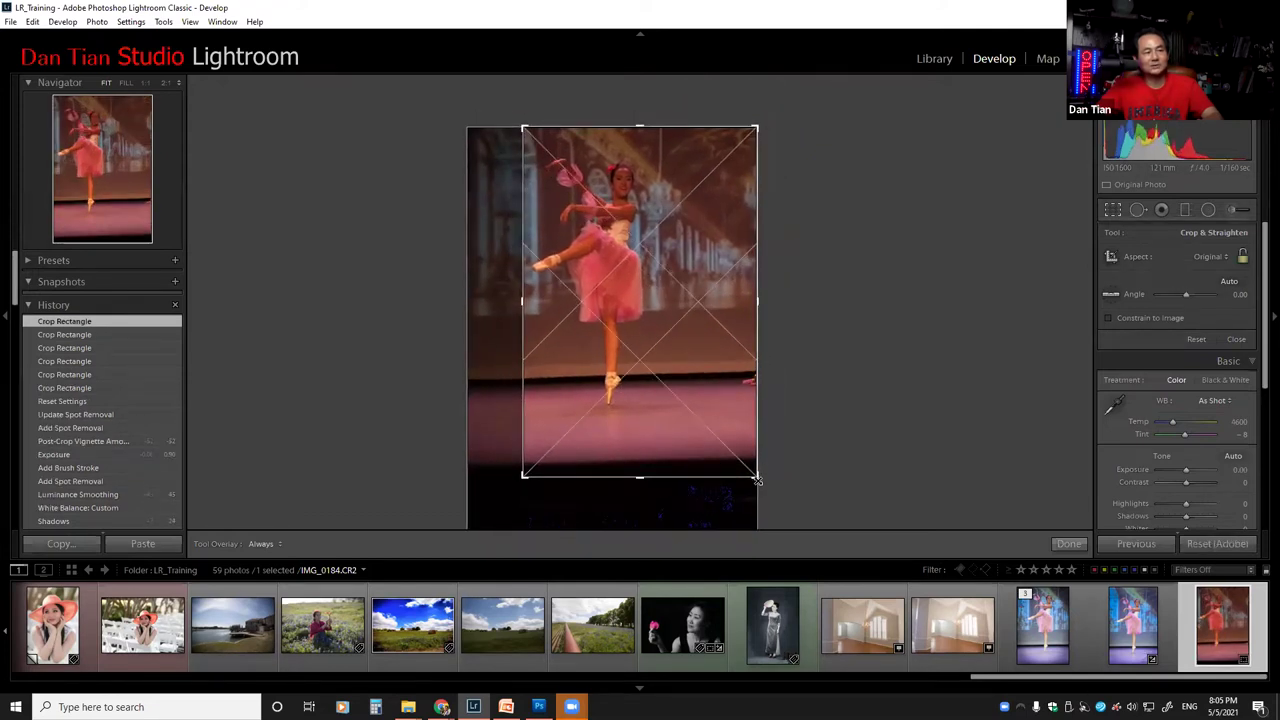
{"action": "left_click_drag", "start_coordinate": [757, 479], "coordinate": [750, 465]}
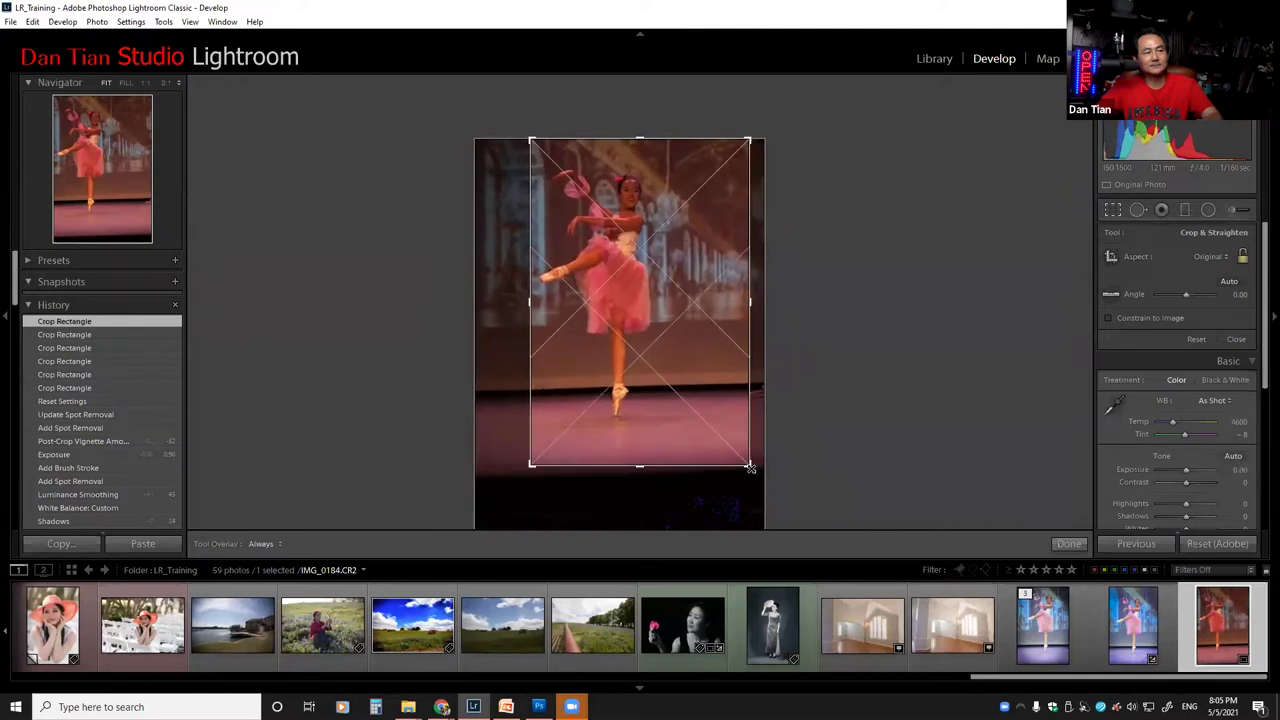
{"action": "left_click", "coordinate": [637, 301]}
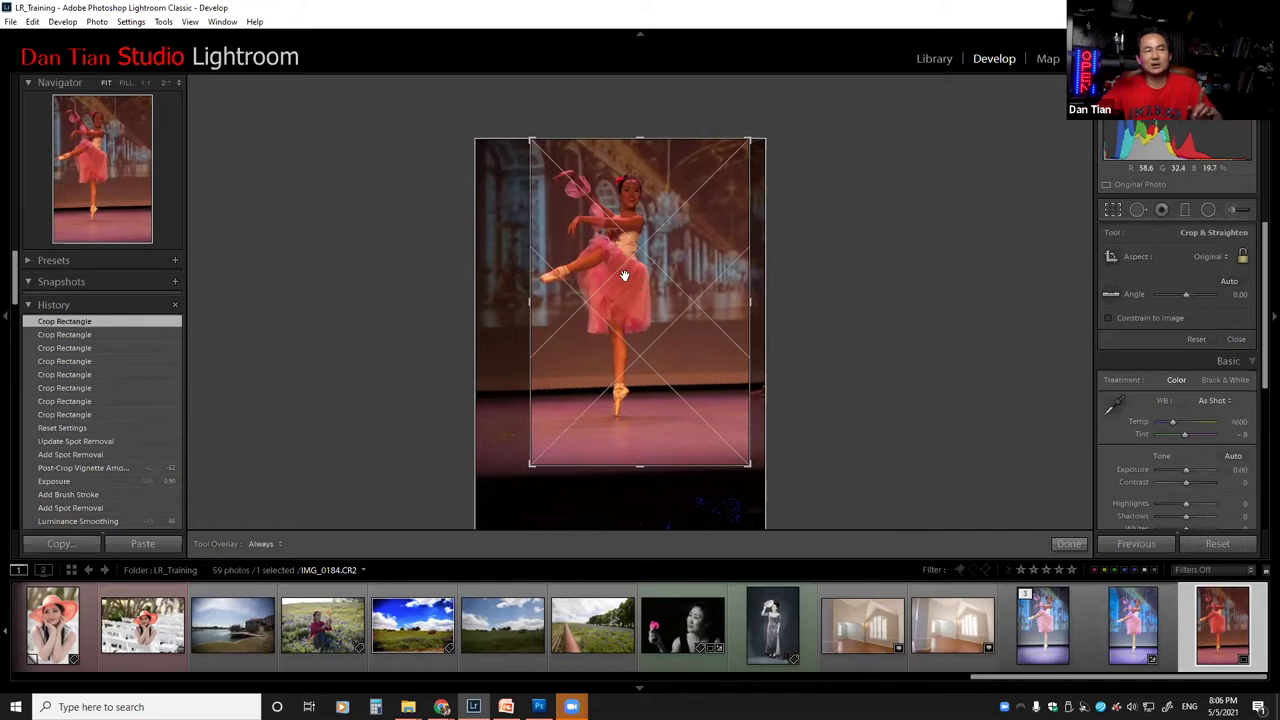
{"action": "left_click_drag", "start_coordinate": [627, 278], "coordinate": [636, 276]}
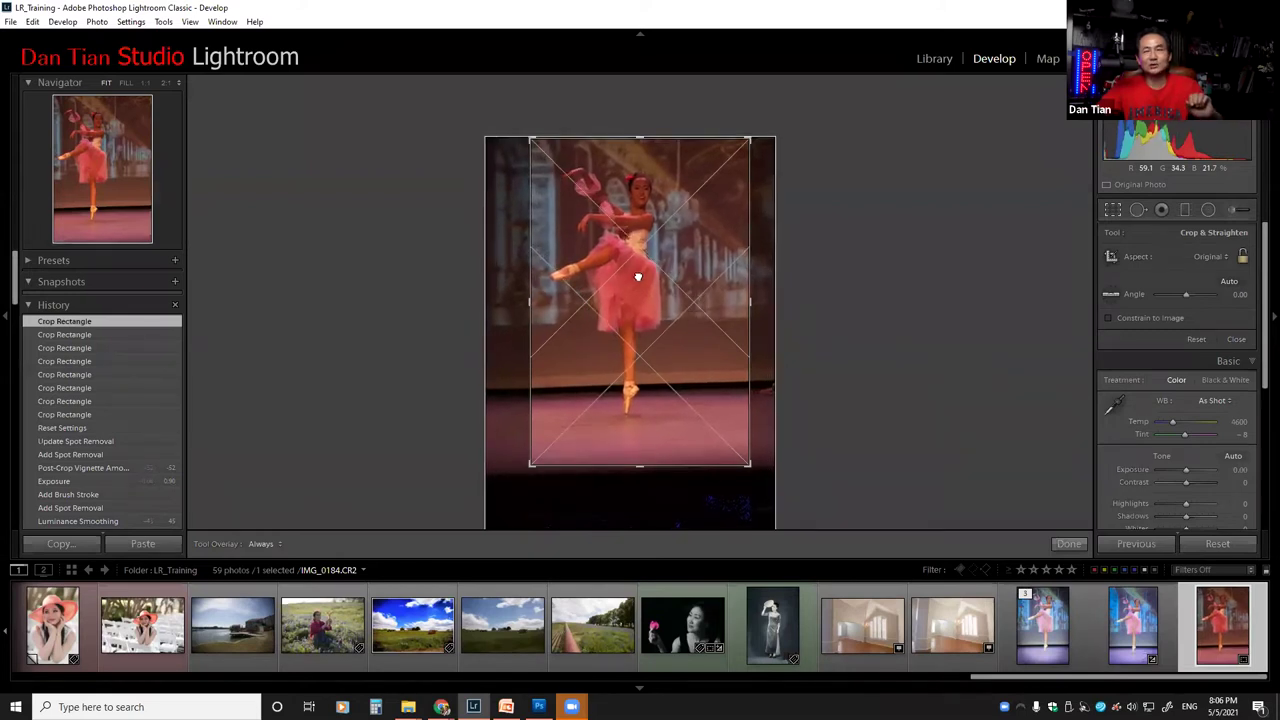
Step: Nudge the dancer right within the crop and rotate the photo to a 2.18° angle
{"action": "left_click_drag", "start_coordinate": [636, 276], "coordinate": [639, 275]}
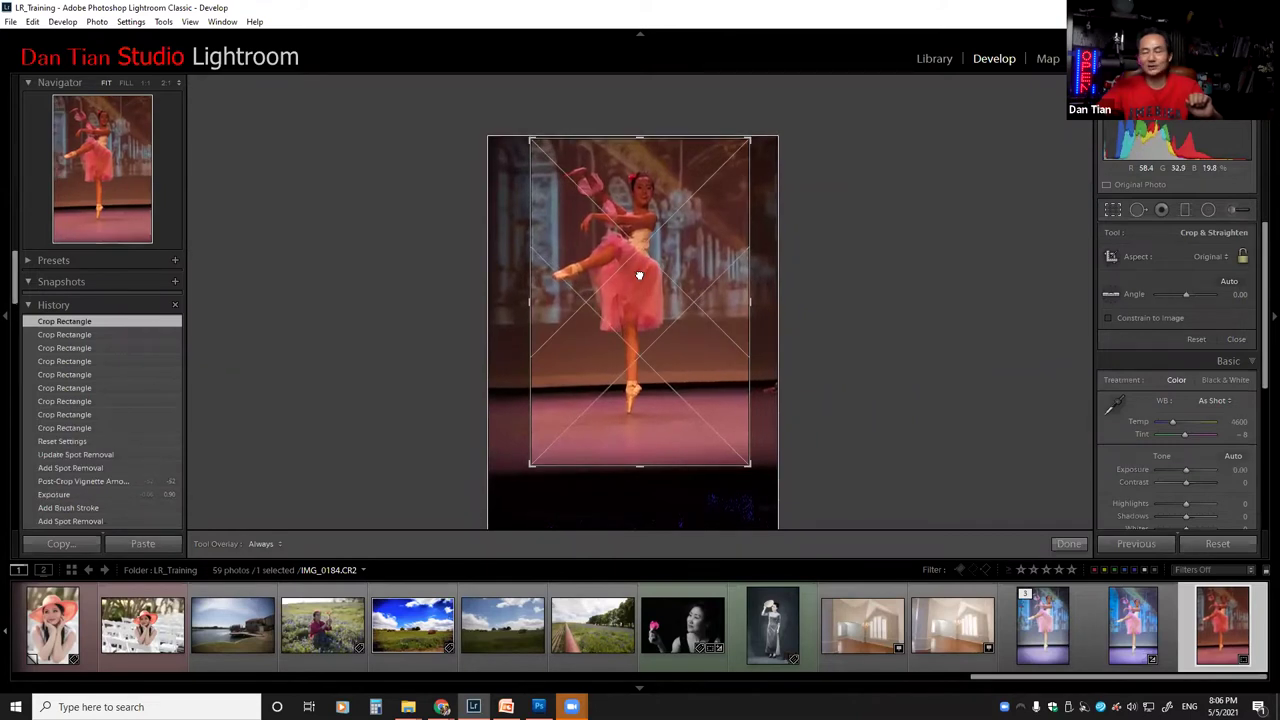
{"action": "left_click_drag", "start_coordinate": [639, 276], "coordinate": [658, 278]}
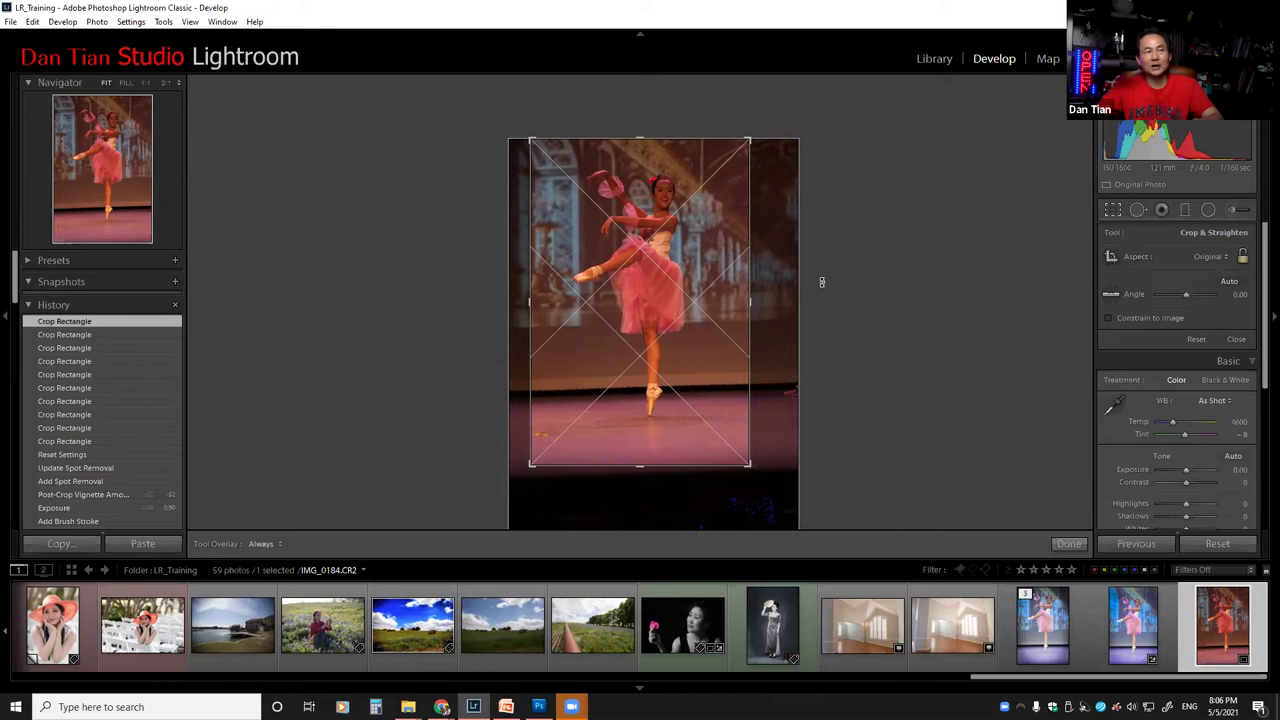
{"action": "mouse_move", "coordinate": [821, 282]}
{"action": "left_mouse_down"}
{"action": "mouse_move", "coordinate": [828, 306]}
{"action": "mouse_move", "coordinate": [829, 271]}
{"action": "mouse_move", "coordinate": [839, 286]}
{"action": "left_mouse_up"}
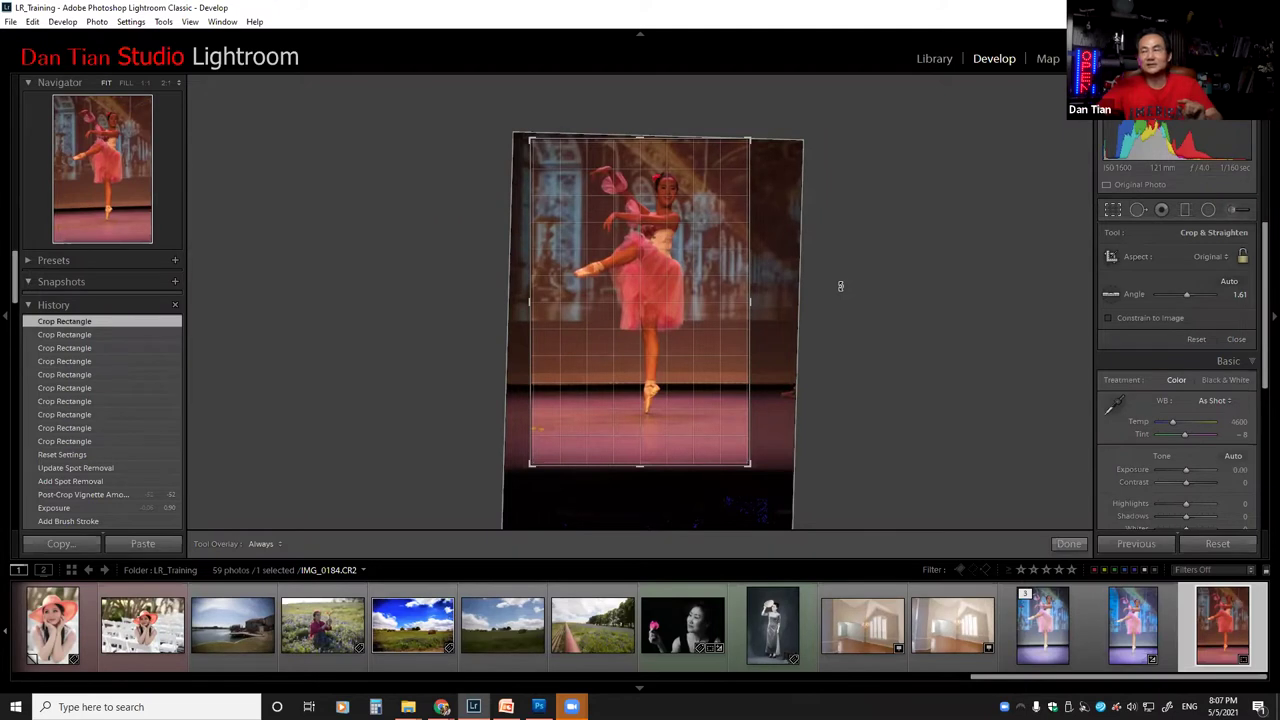
{"action": "left_click_drag", "start_coordinate": [840, 286], "coordinate": [840, 292]}
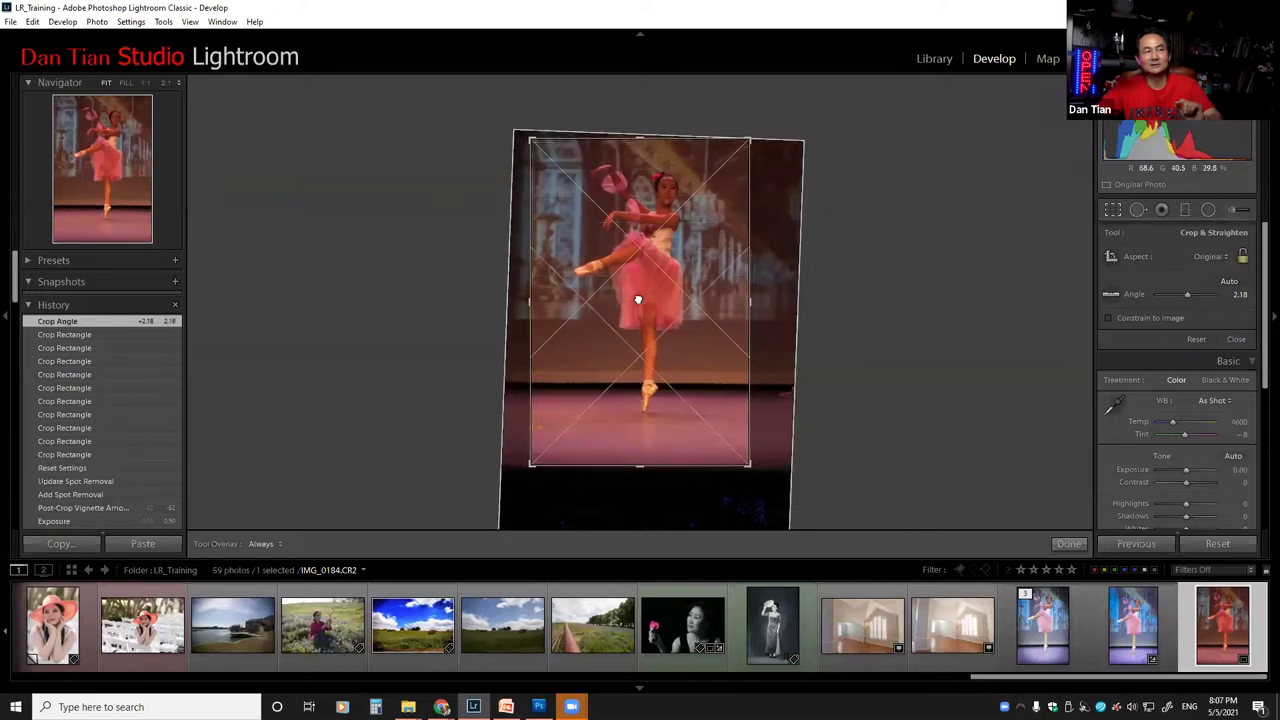
Step: Apply the straightened dancer crop, then reopen cropping and show the aspect ratio presets
{"action": "left_click", "coordinate": [1070, 545]}
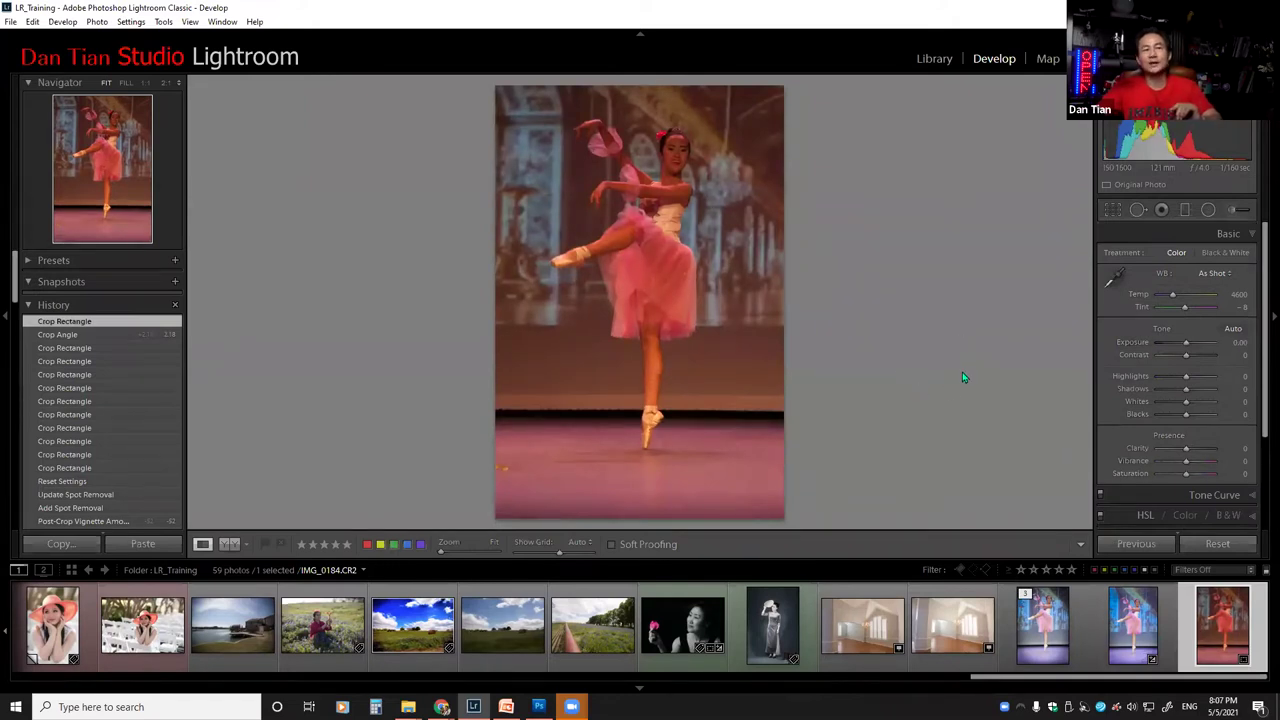
{"action": "left_click", "coordinate": [1114, 210]}
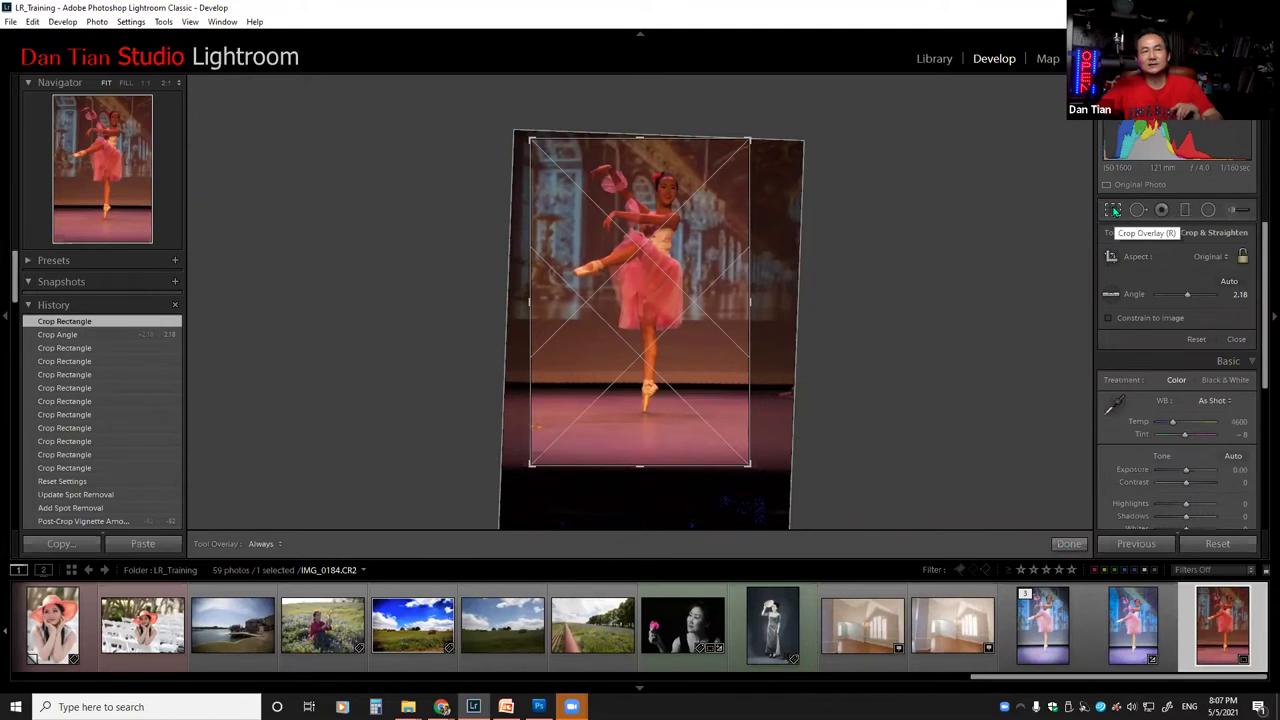
{"action": "left_click", "coordinate": [1113, 210]}
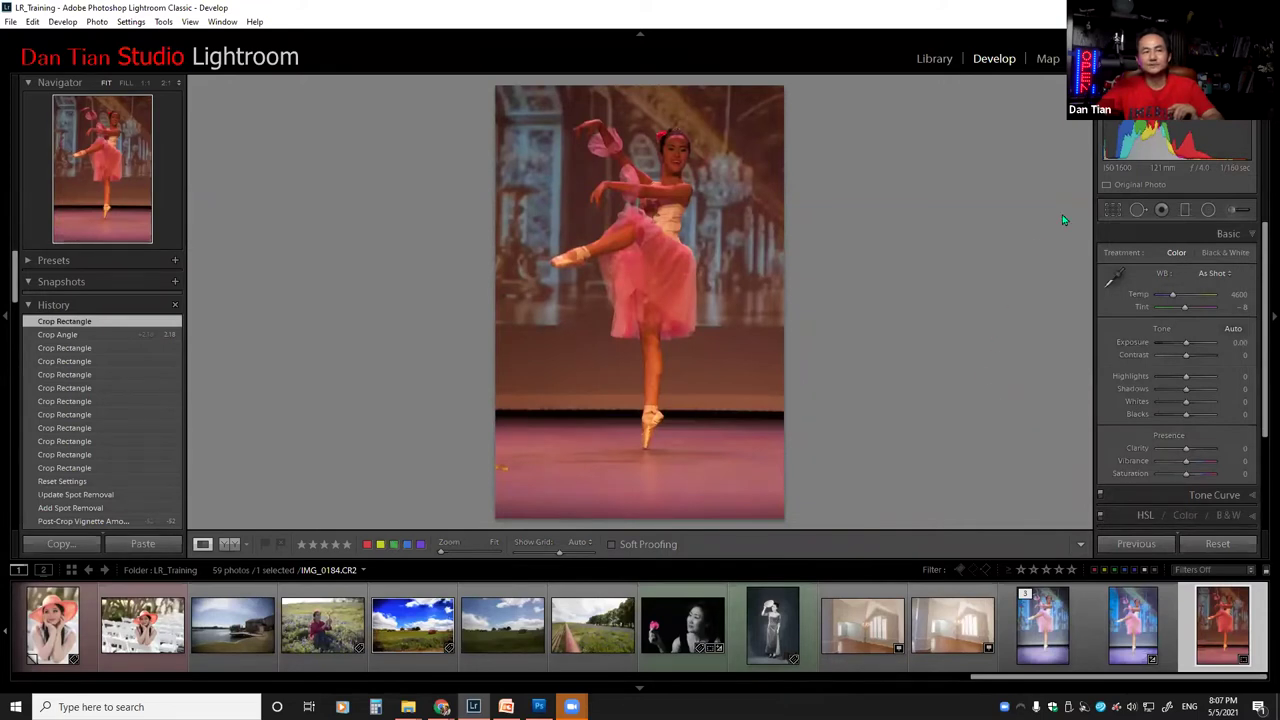
{"action": "left_click", "coordinate": [1113, 210]}
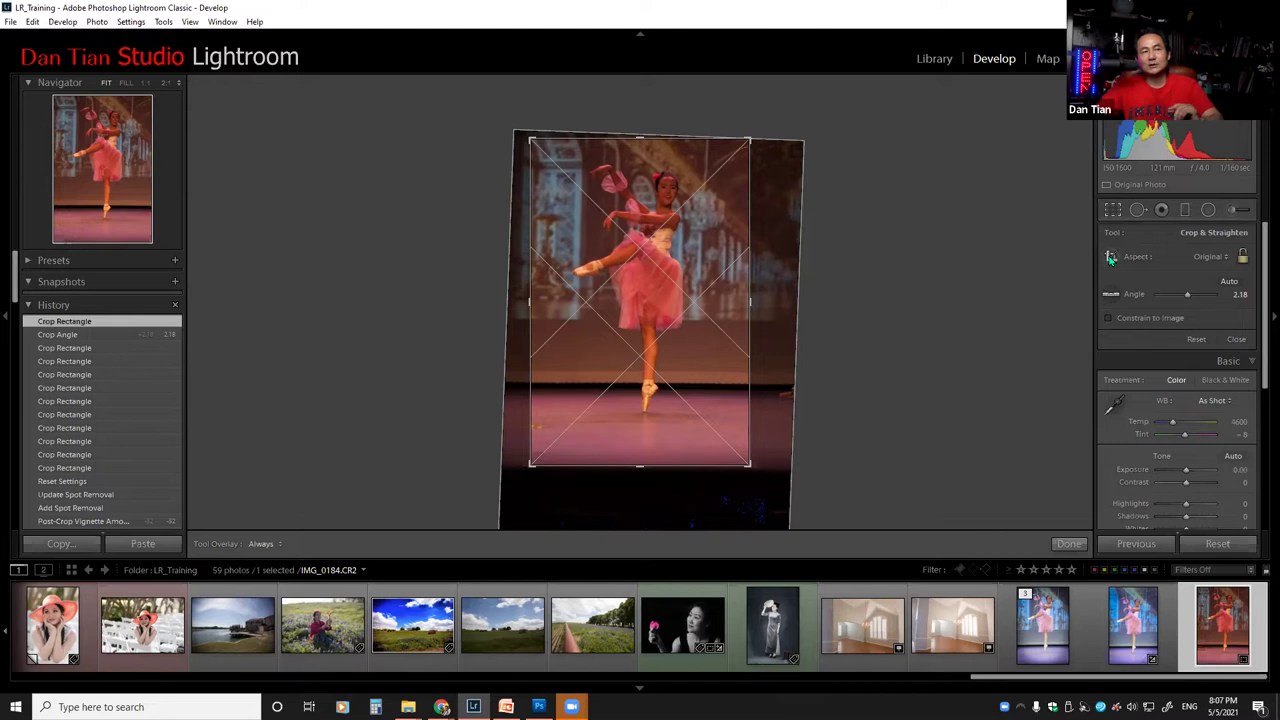
{"action": "left_click", "coordinate": [1228, 258]}
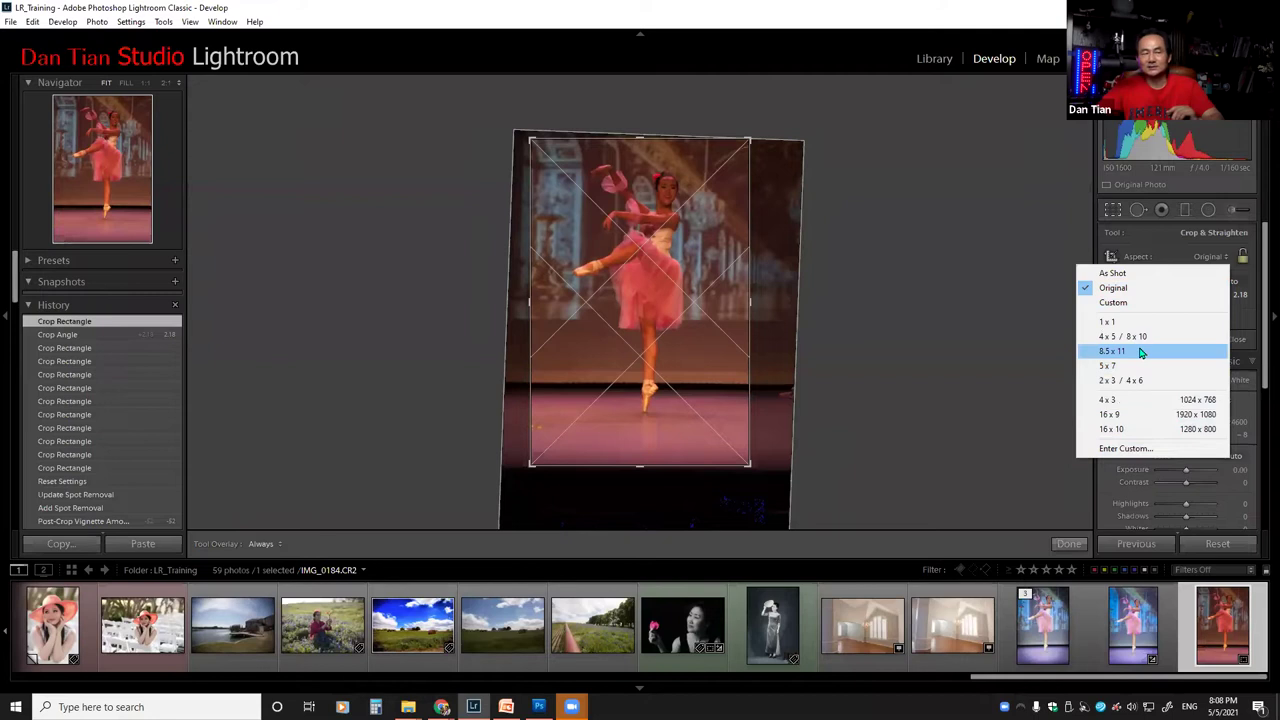
Step: Tilt the dancer crop to 2.30° and resize it with the aspect ratio locked
{"action": "left_click_drag", "start_coordinate": [990, 281], "coordinate": [951, 281]}
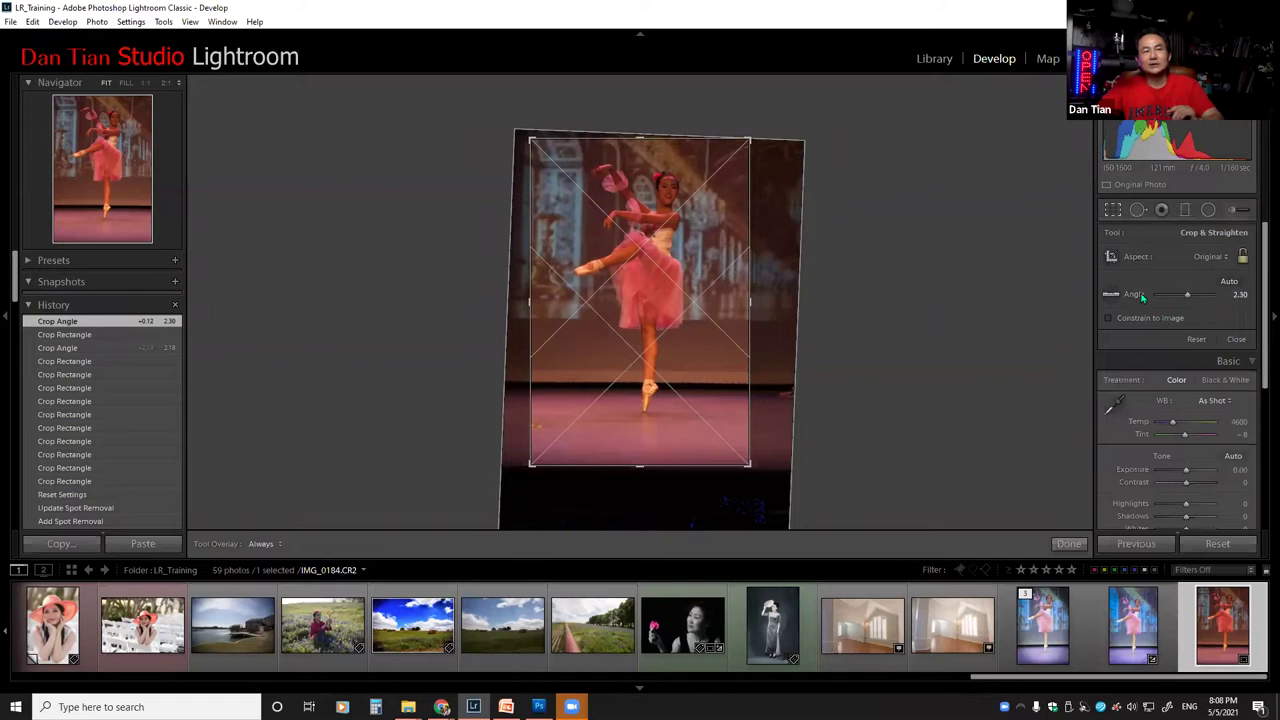
{"action": "left_click", "coordinate": [1244, 257]}
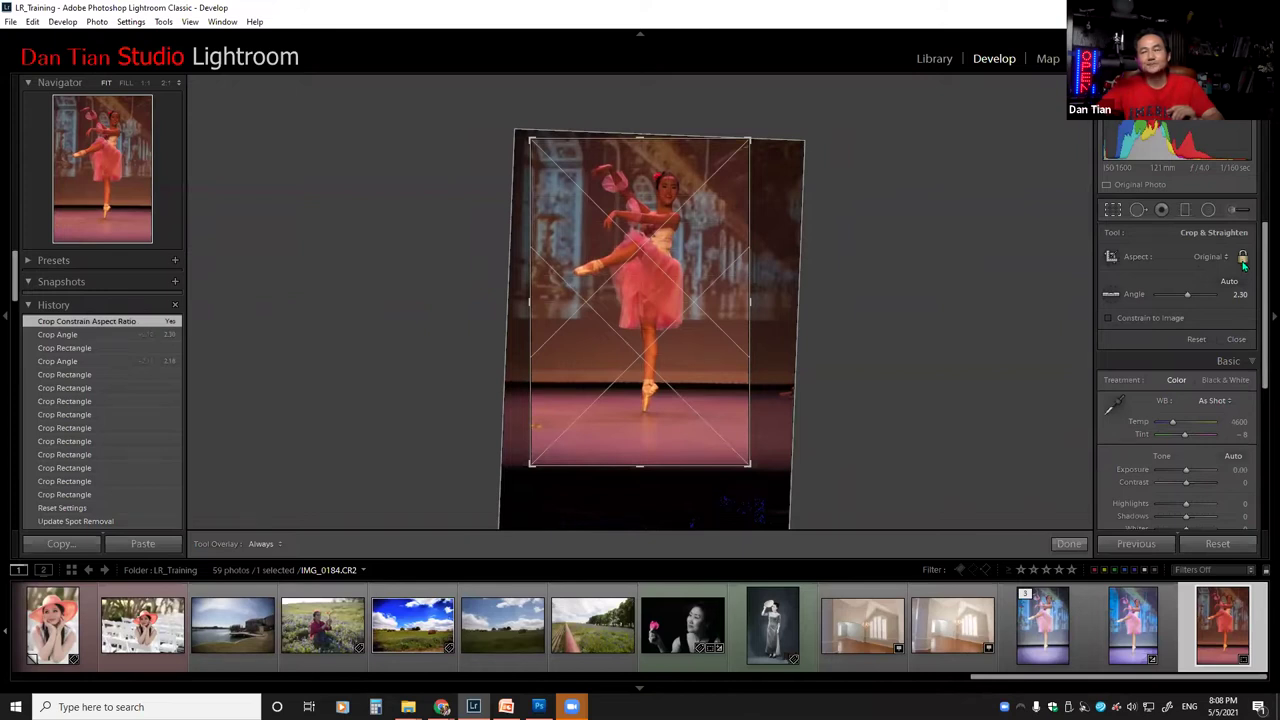
{"action": "left_click", "coordinate": [1244, 258]}
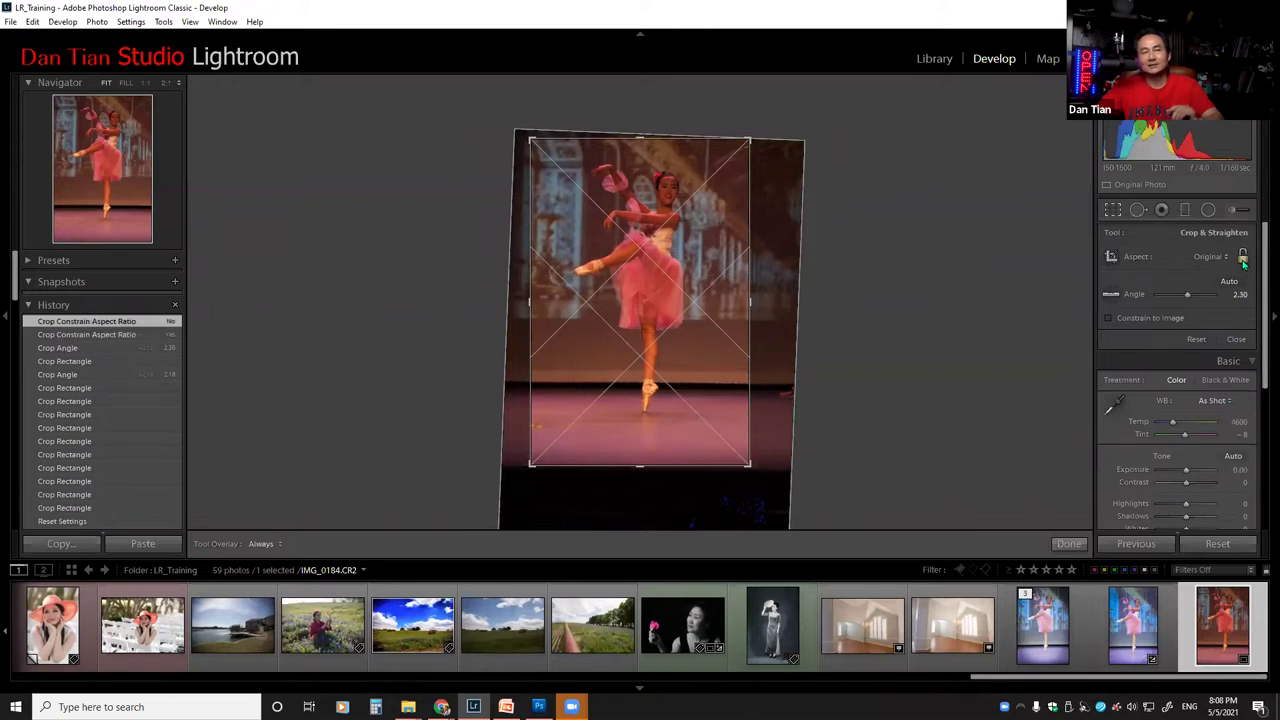
{"action": "left_click", "coordinate": [1244, 258]}
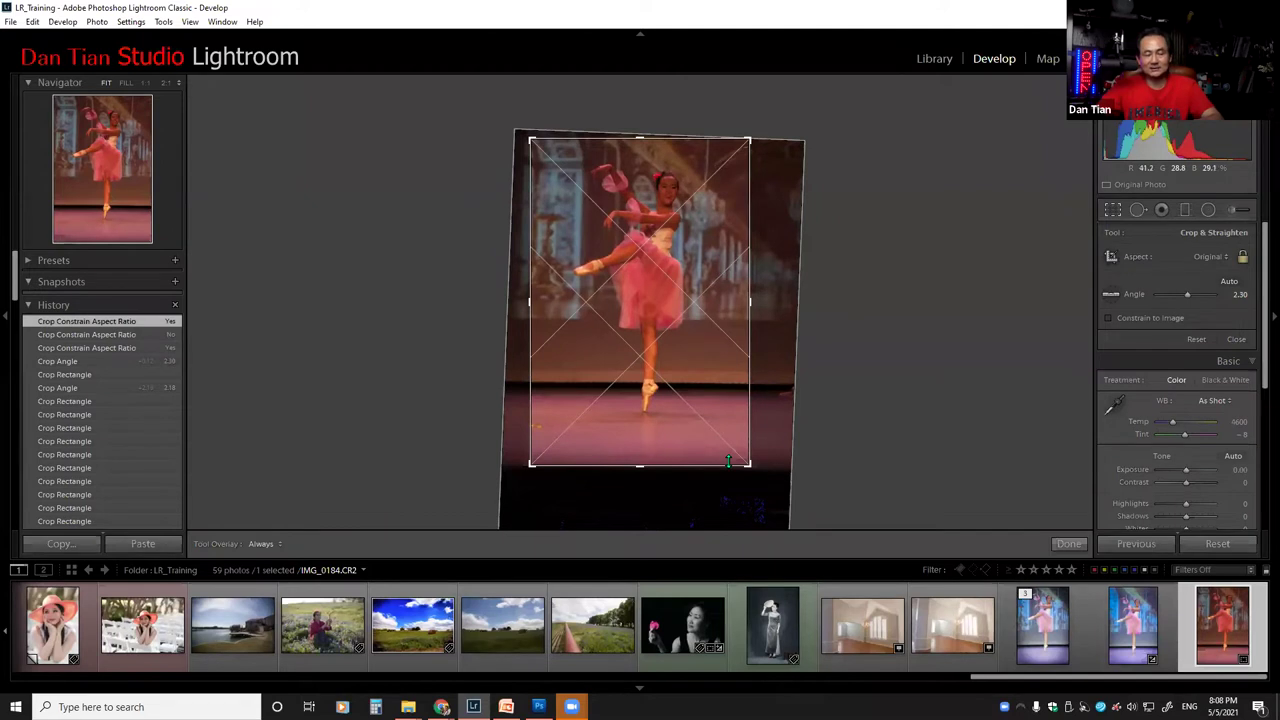
{"action": "mouse_move", "coordinate": [729, 460]}
{"action": "left_mouse_down"}
{"action": "mouse_move", "coordinate": [771, 500]}
{"action": "mouse_move", "coordinate": [732, 481]}
{"action": "left_mouse_up"}
{"action": "left_click_drag", "start_coordinate": [655, 457], "coordinate": [684, 456]}
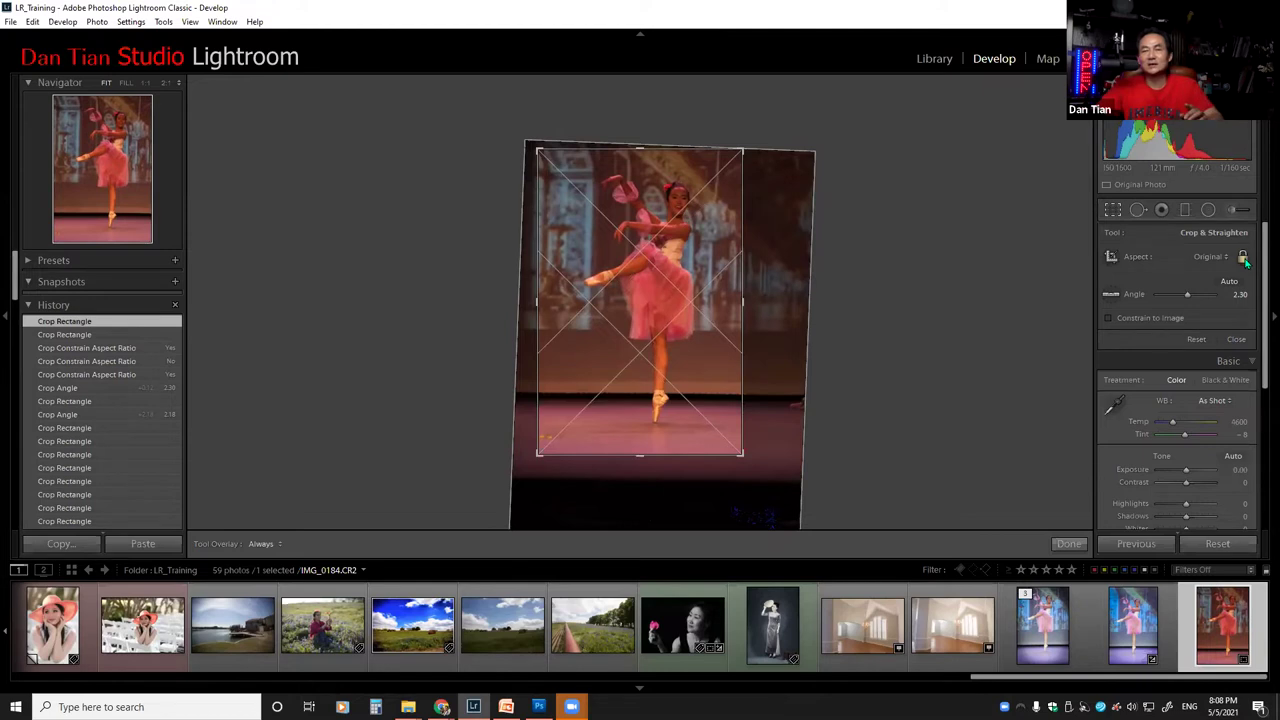
Step: Free the aspect ratio, shift the dancer left, and open the lake photo IMG_4174.CR2
{"action": "left_click", "coordinate": [1244, 258]}
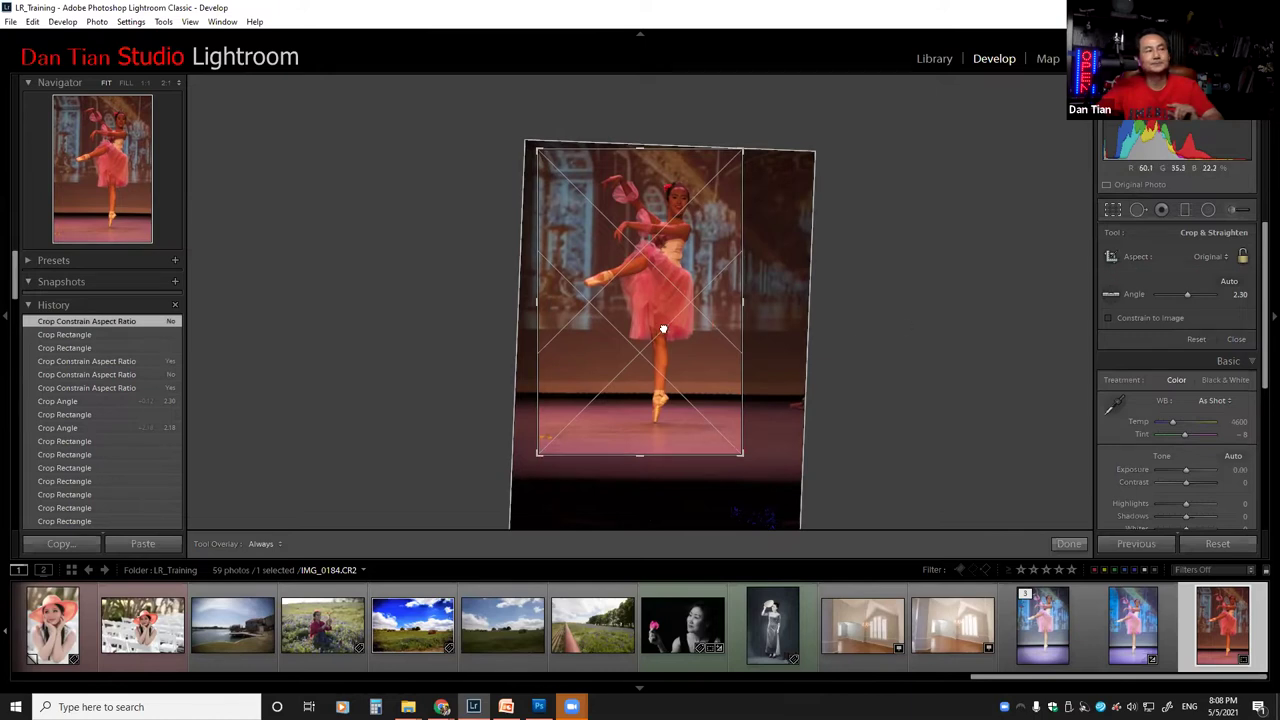
{"action": "left_click_drag", "start_coordinate": [664, 327], "coordinate": [650, 336]}
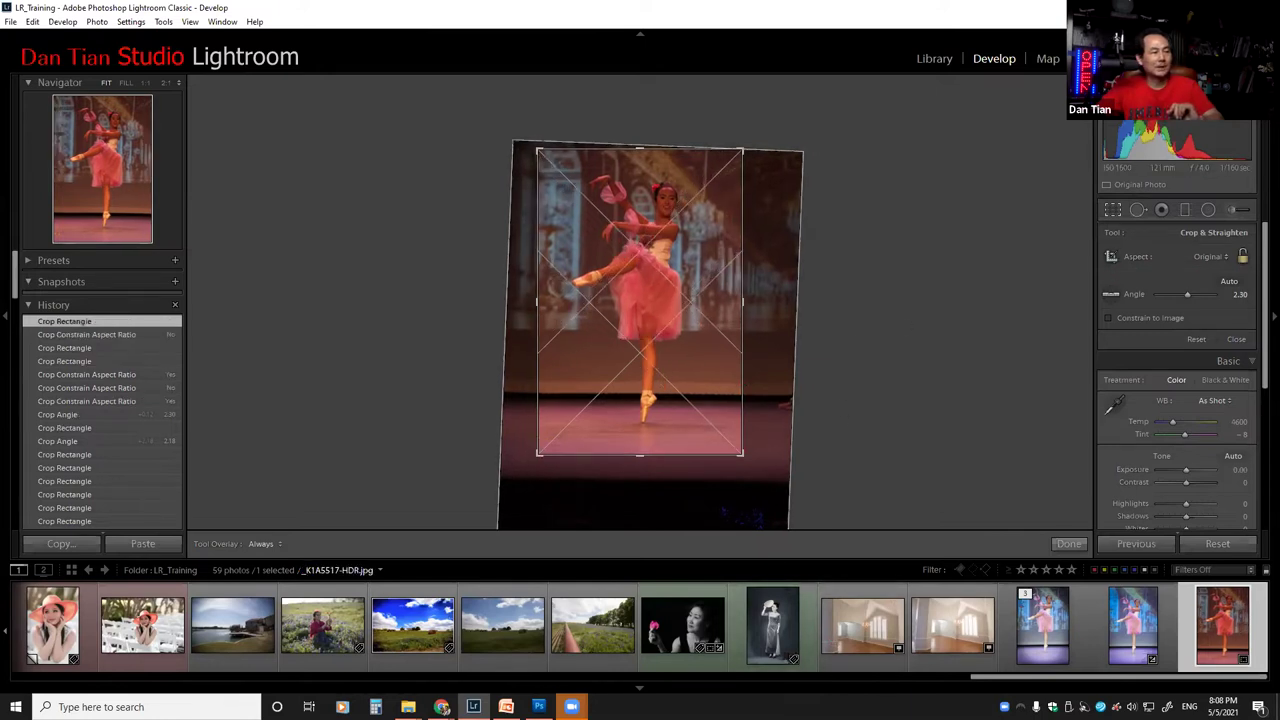
{"action": "left_click_drag", "start_coordinate": [1117, 676], "coordinate": [342, 676]}
{"action": "left_click", "coordinate": [646, 624]}
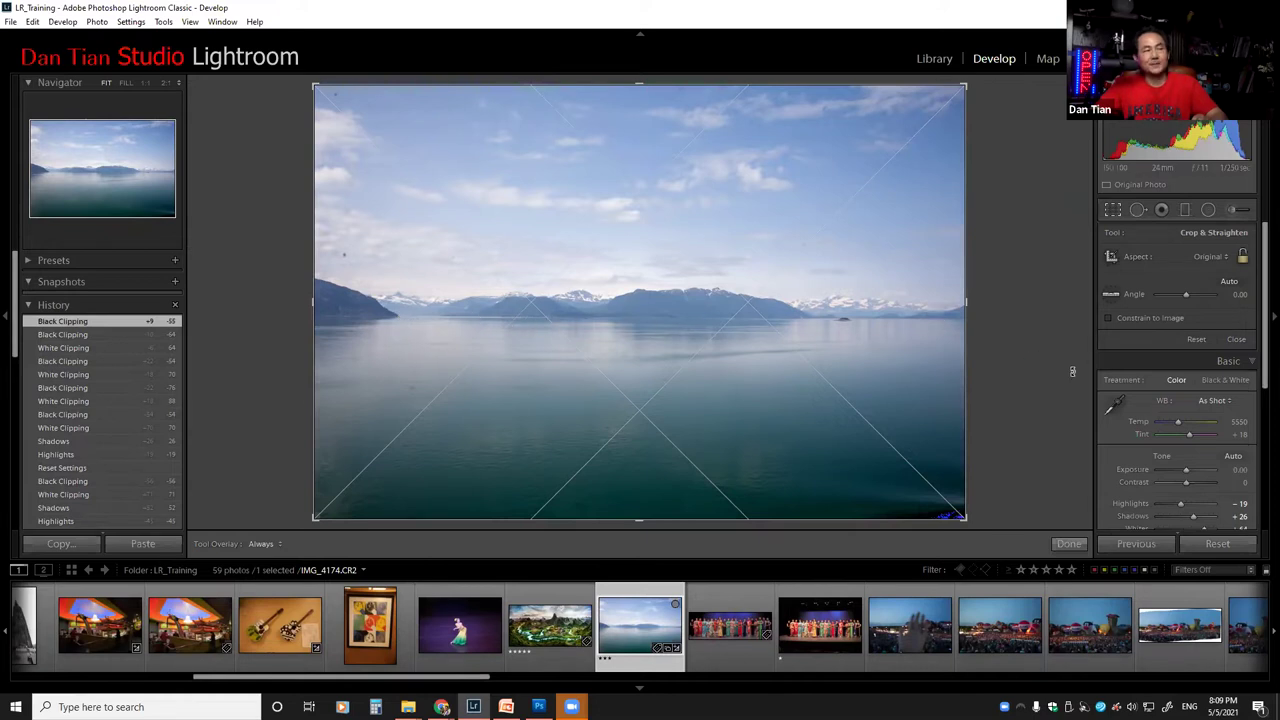
Step: Trace the lake horizon with the Straighten Tool, bringing the crop angle to 0.10°
{"action": "left_click_drag", "start_coordinate": [1019, 303], "coordinate": [1037, 346]}
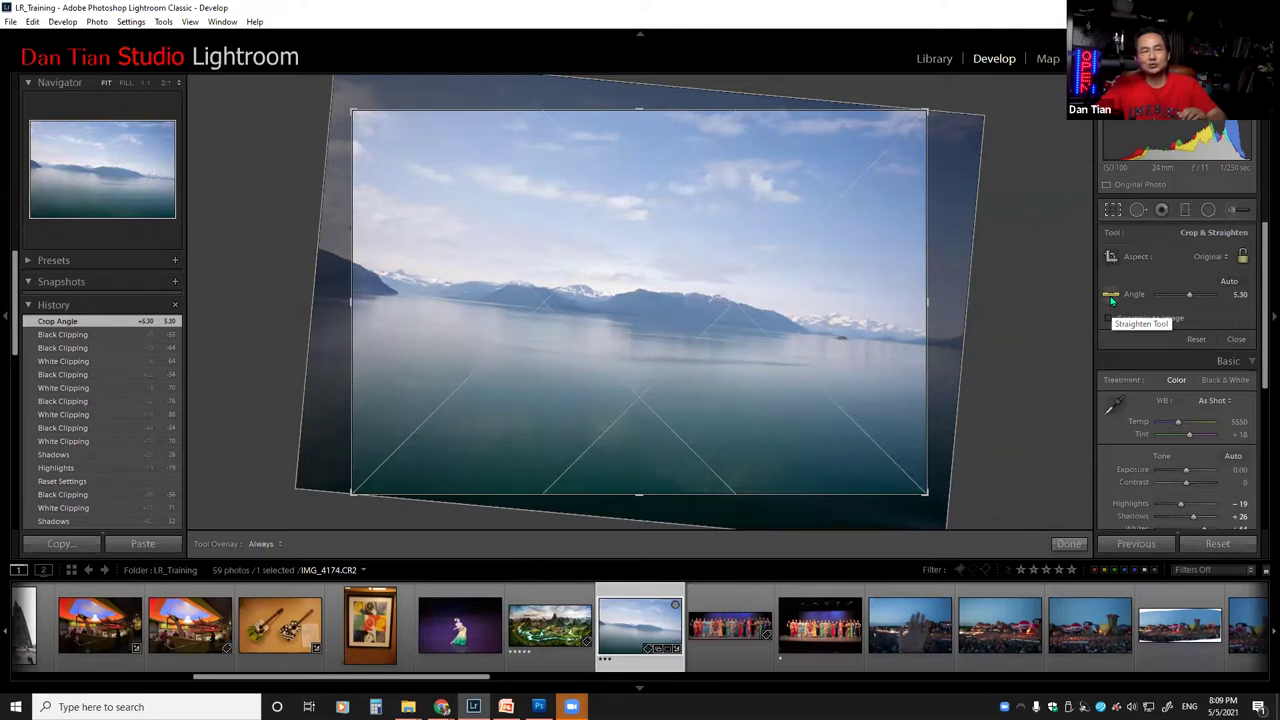
{"action": "left_click", "coordinate": [1111, 297]}
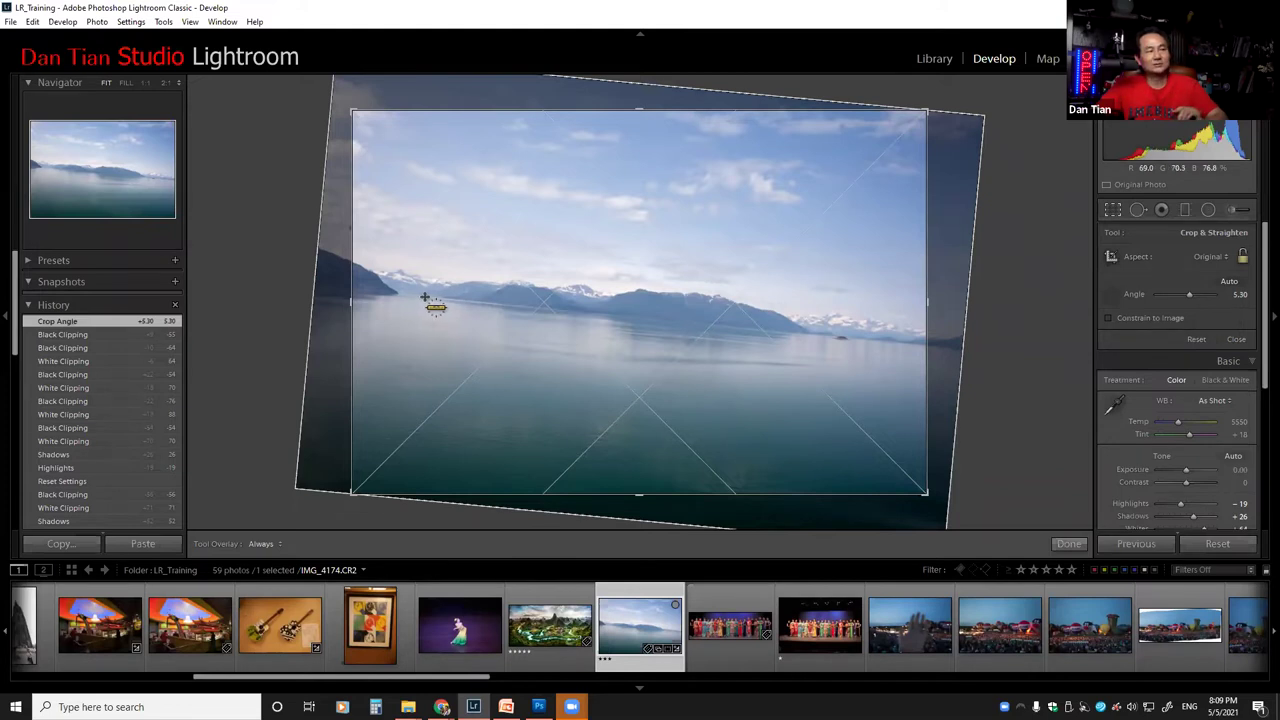
{"action": "left_click", "coordinate": [423, 297]}
{"action": "left_click", "coordinate": [1113, 293]}
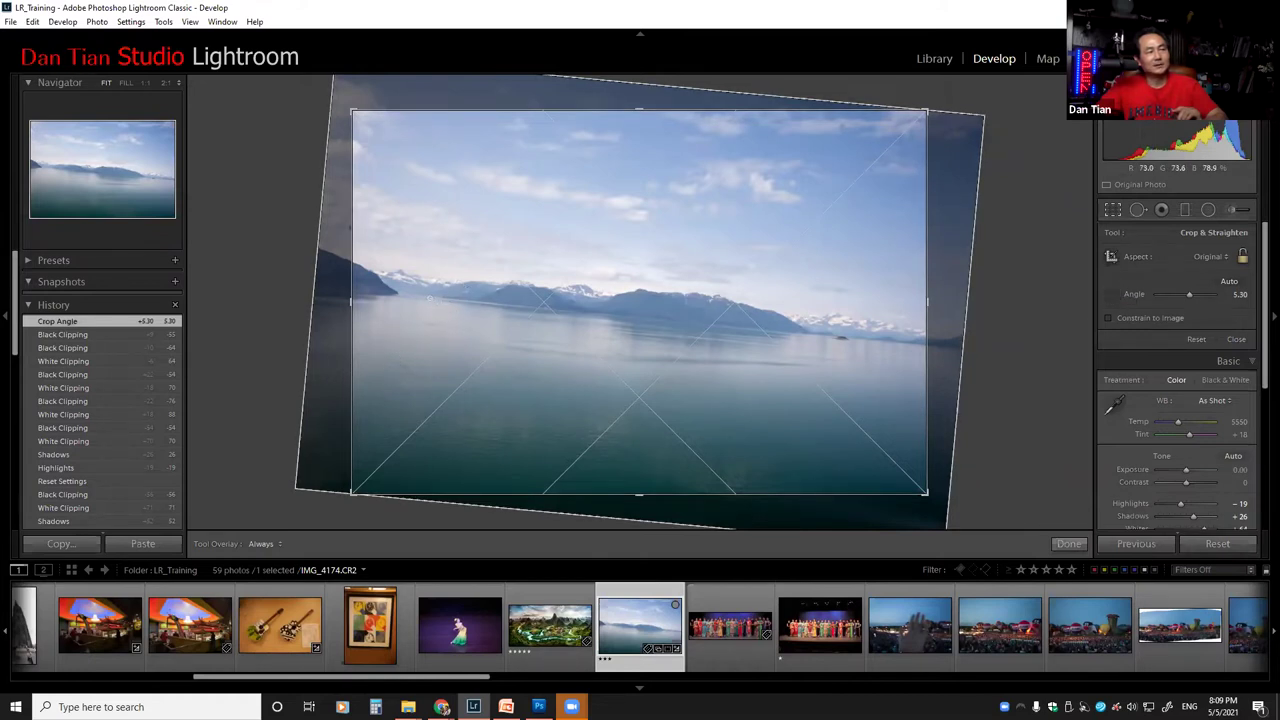
{"action": "left_click_drag", "start_coordinate": [466, 304], "coordinate": [832, 334]}
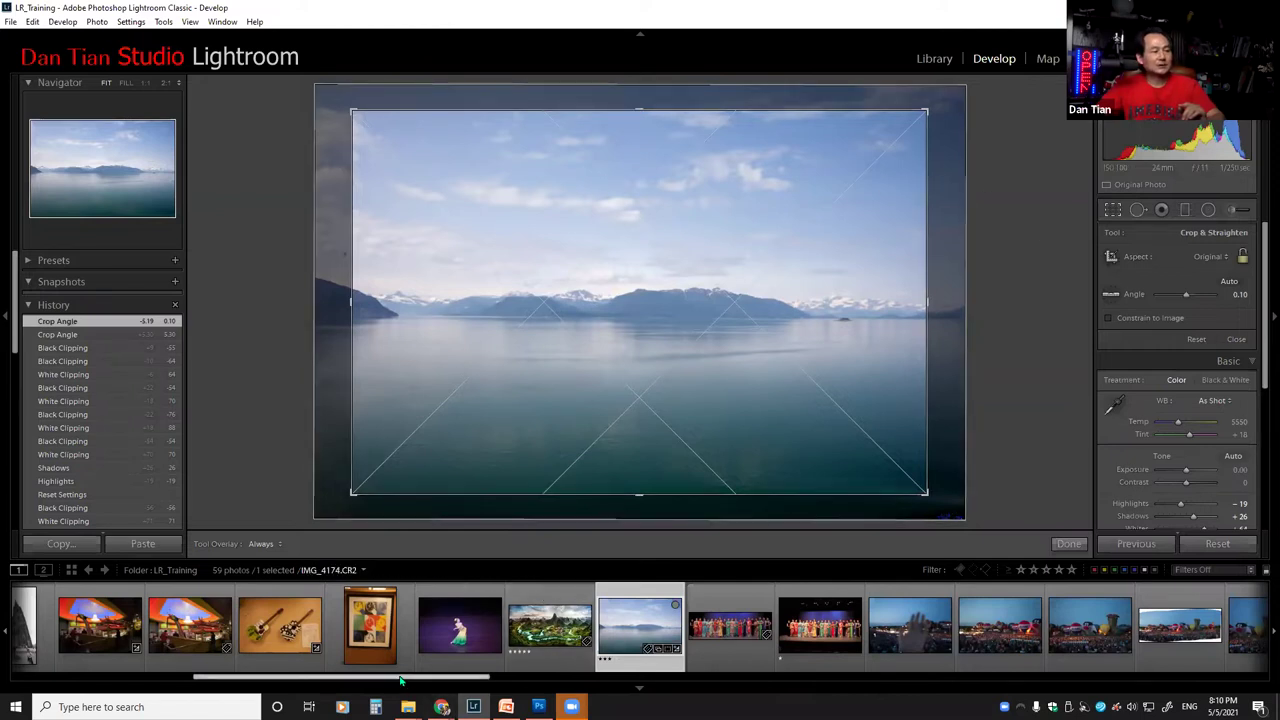
{"action": "left_click_drag", "start_coordinate": [400, 680], "coordinate": [814, 650]}
Step: Select the coral-hat woman among white chairs in the filmstrip, briefly checking its edited copy
{"action": "scroll", "coordinate": [885, 625], "scroll_direction": "down", "scroll_amount": 5}
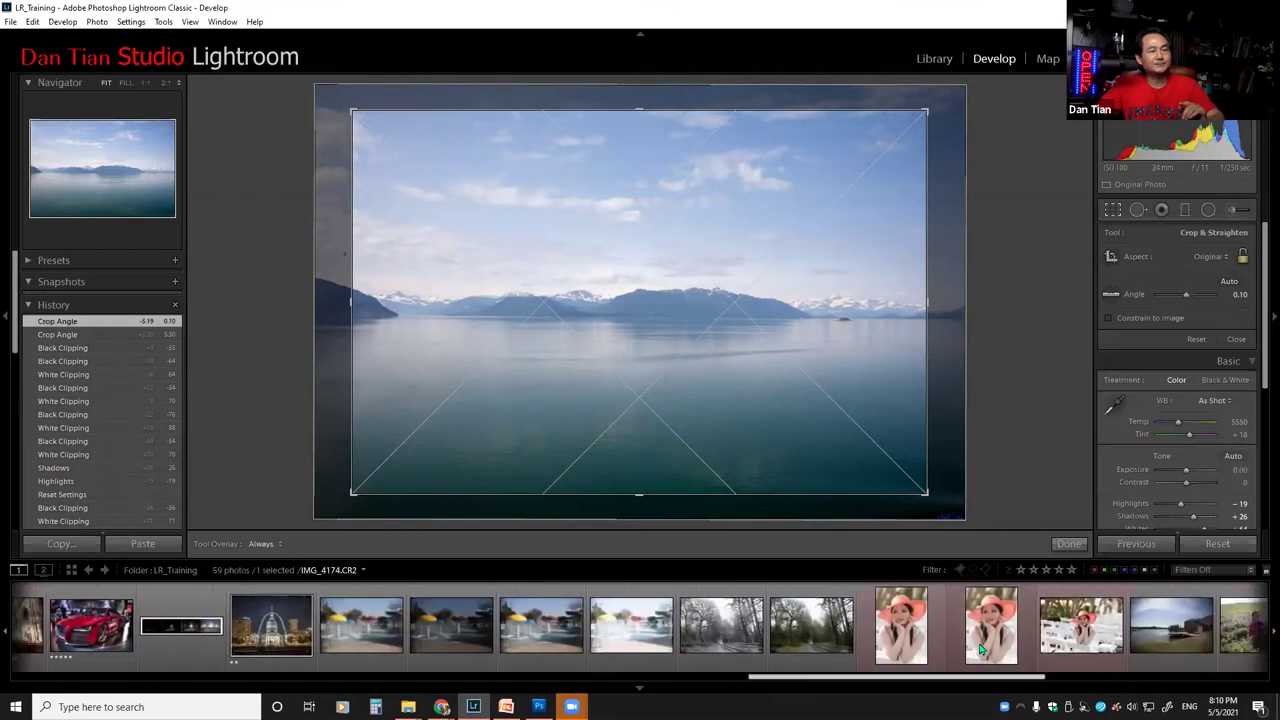
{"action": "left_click", "coordinate": [982, 625]}
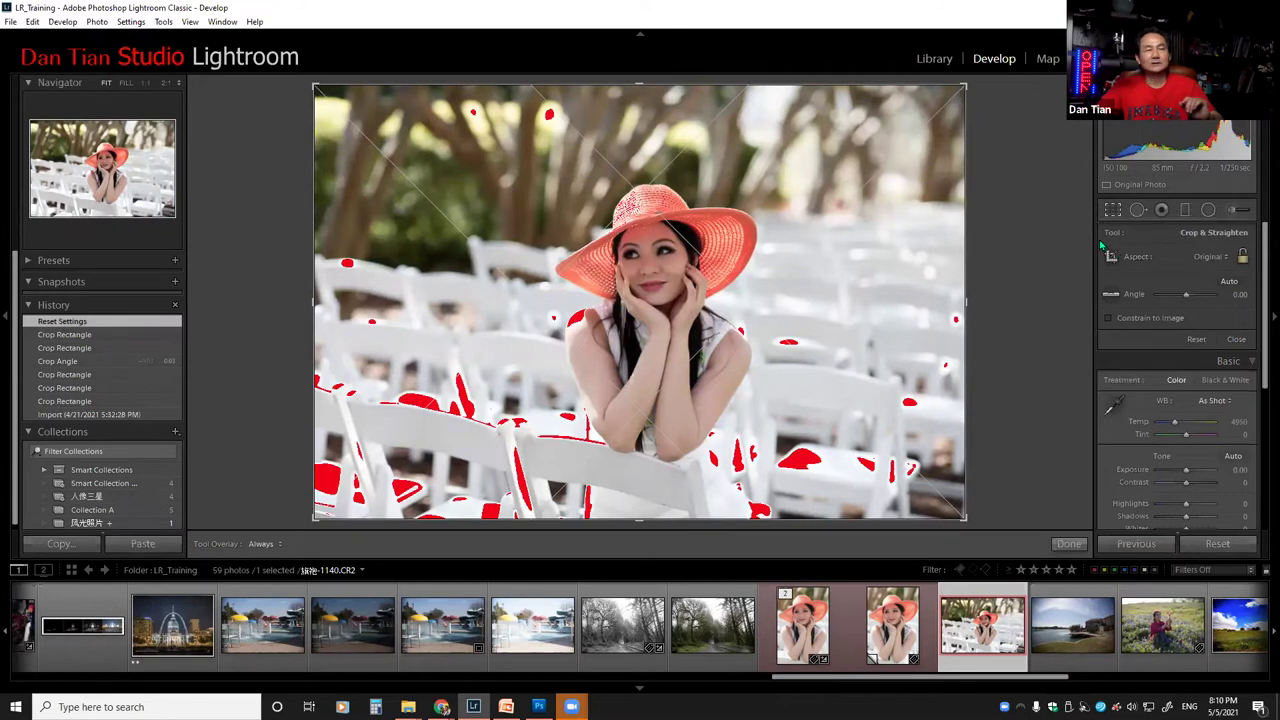
{"action": "left_click", "coordinate": [895, 648]}
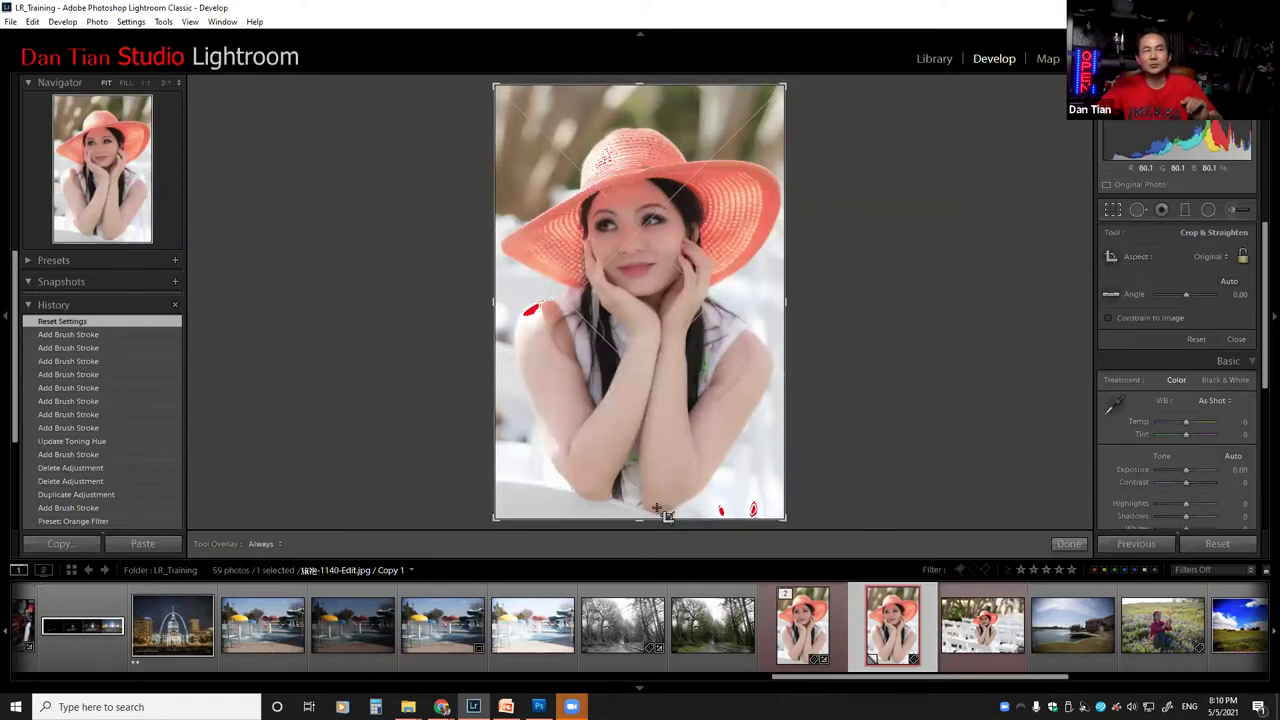
{"action": "left_click", "coordinate": [993, 632]}
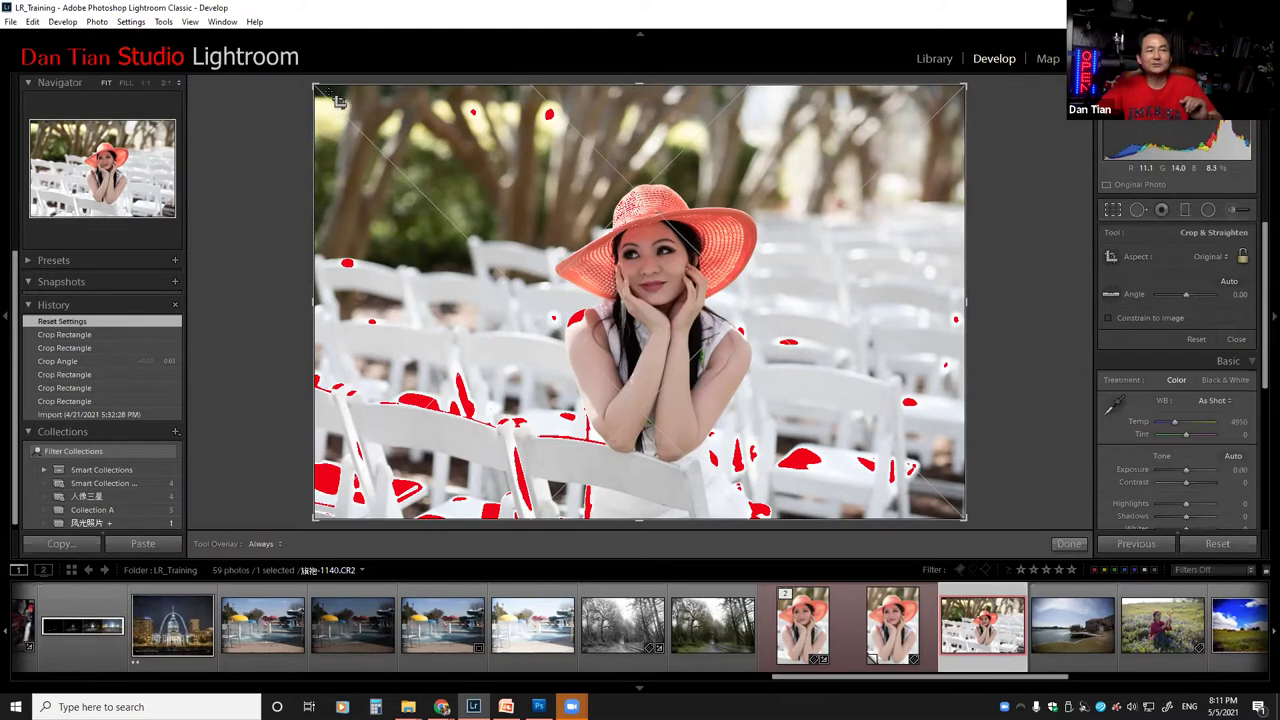
Step: Pull the crop edges in around the woman, then undo back to the full photo
{"action": "left_click_drag", "start_coordinate": [315, 87], "coordinate": [380, 87]}
{"action": "left_click_drag", "start_coordinate": [900, 135], "coordinate": [829, 160]}
{"action": "left_click_drag", "start_coordinate": [452, 181], "coordinate": [491, 181]}
{"action": "left_click_drag", "start_coordinate": [628, 90], "coordinate": [628, 106]}
{"action": "left_click_drag", "start_coordinate": [790, 147], "coordinate": [775, 150]}
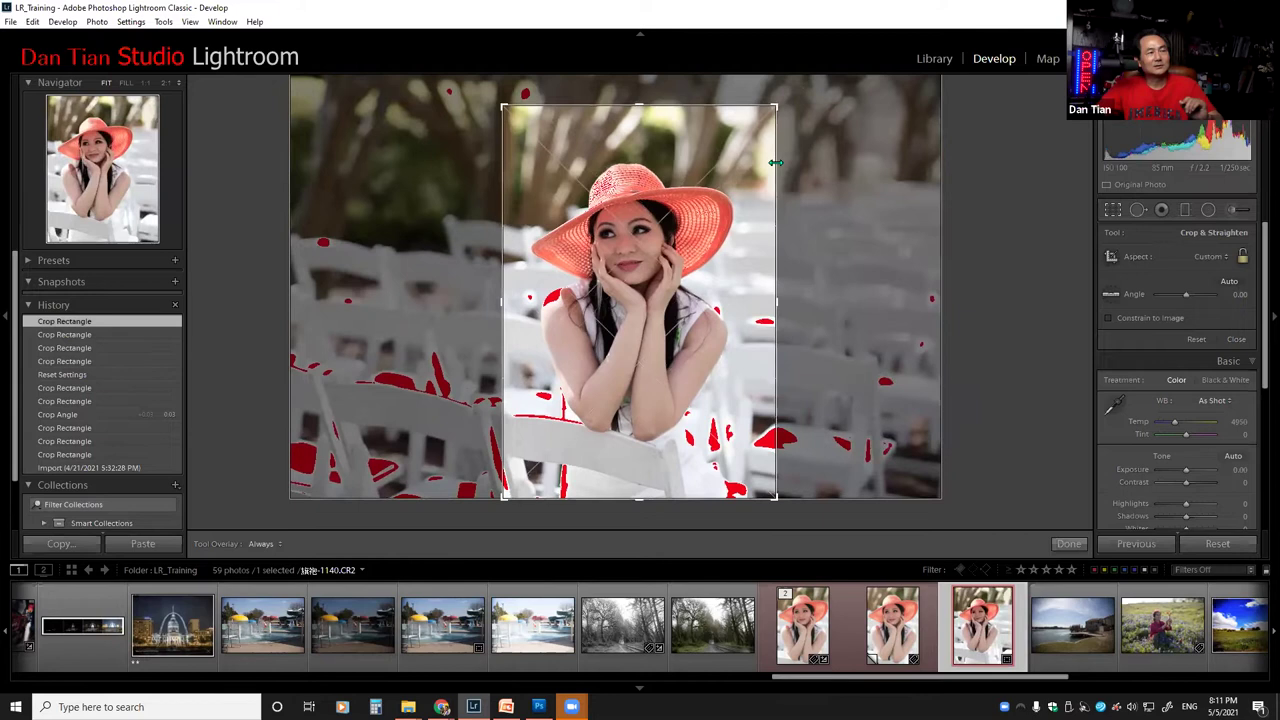
{"action": "left_click_drag", "start_coordinate": [765, 380], "coordinate": [762, 358]}
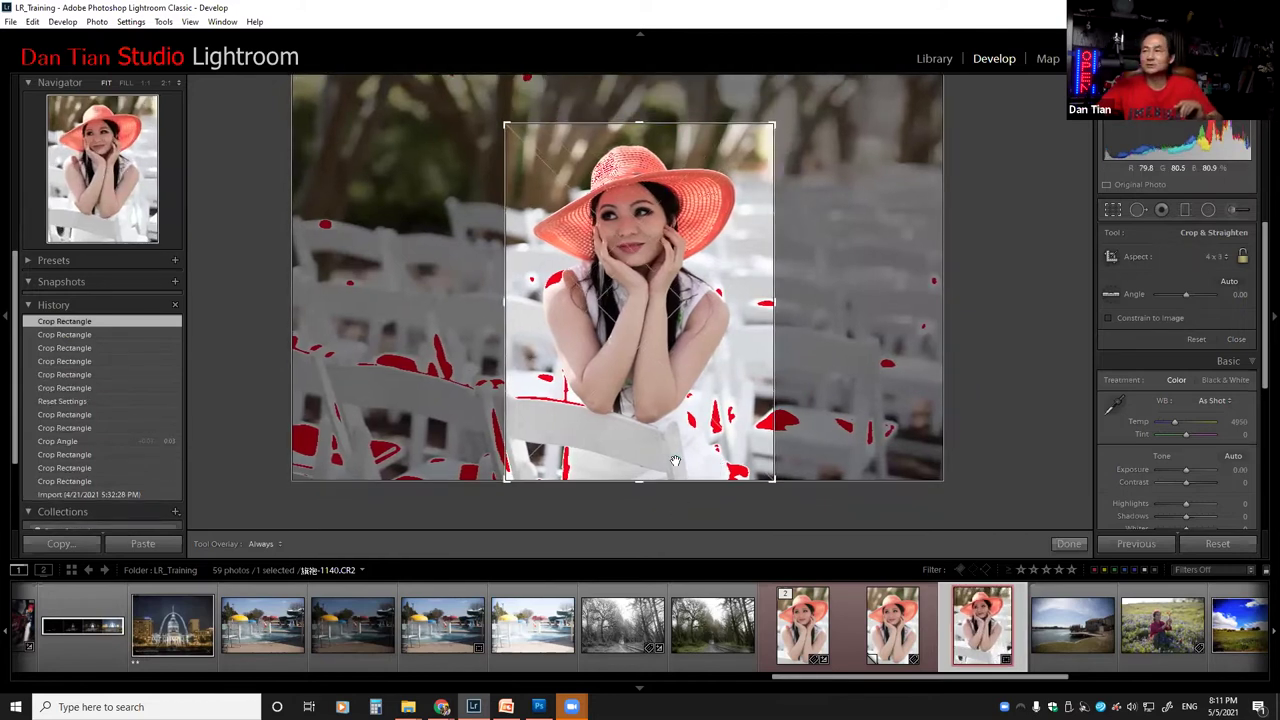
{"action": "key", "text": "ctrl+z"}
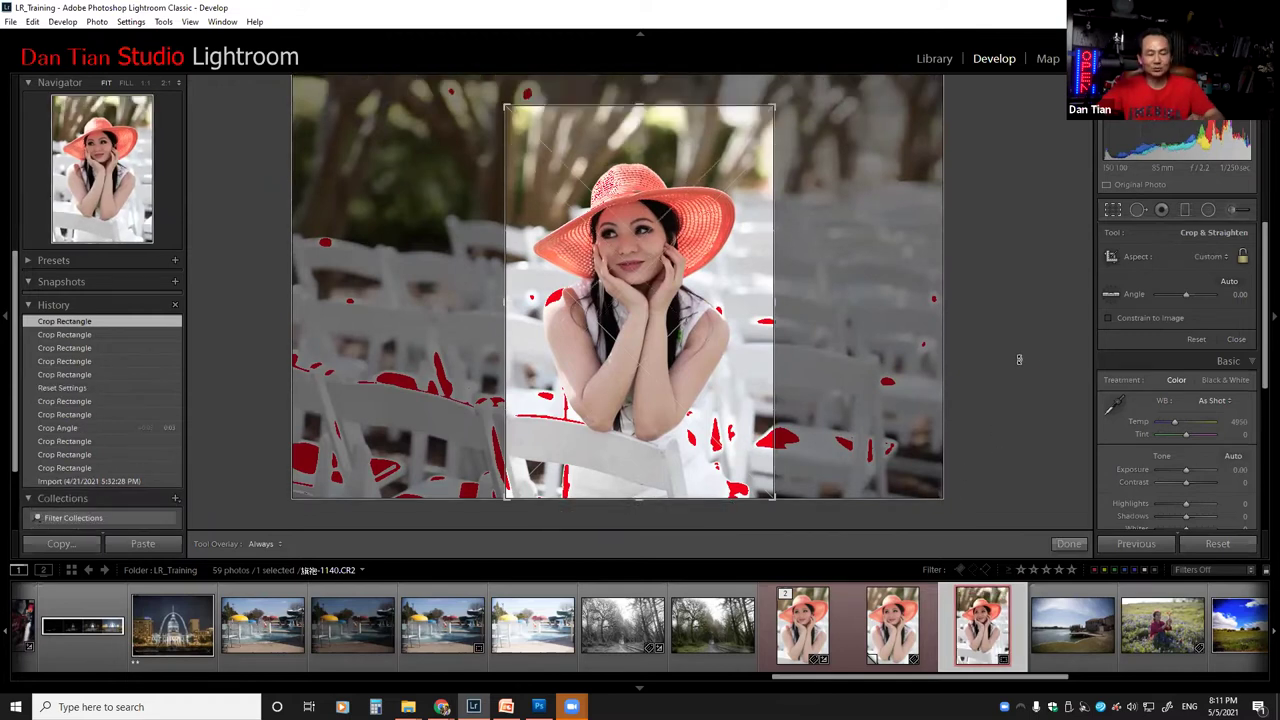
{"action": "key", "text": "ctrl+z"}
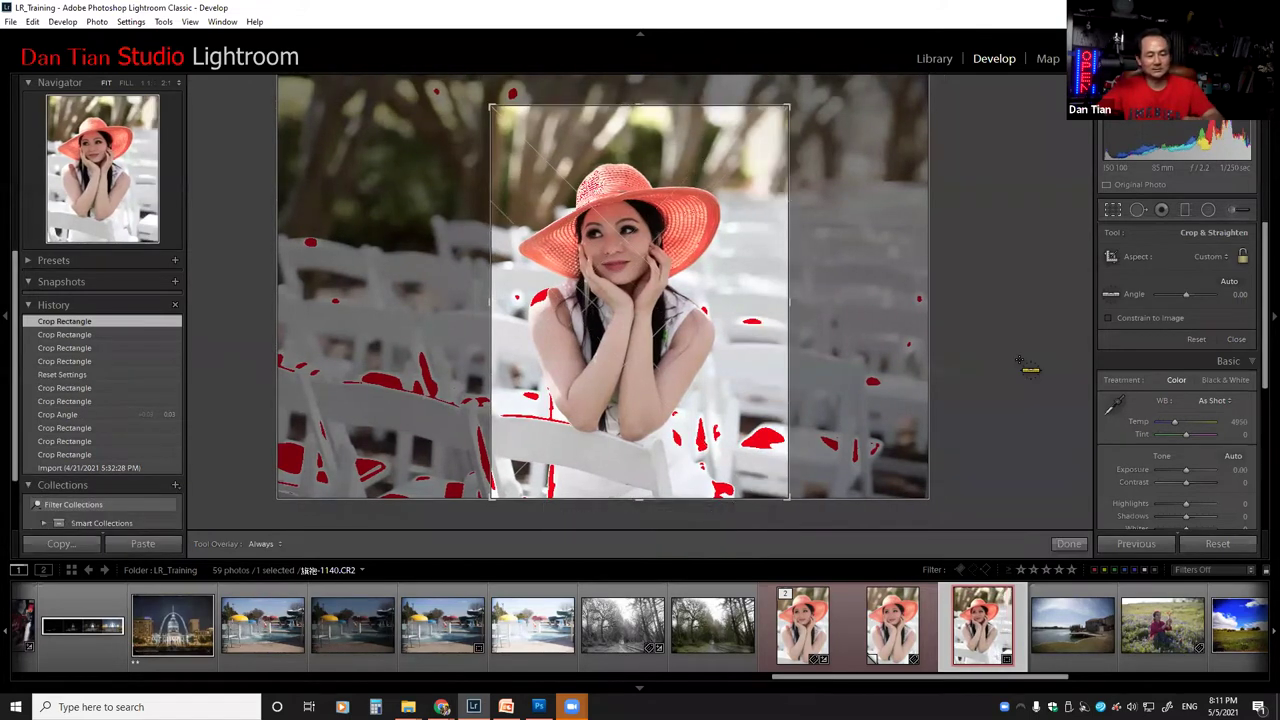
{"action": "key", "text": "ctrl+z"}
{"action": "key", "text": "ctrl+z"}
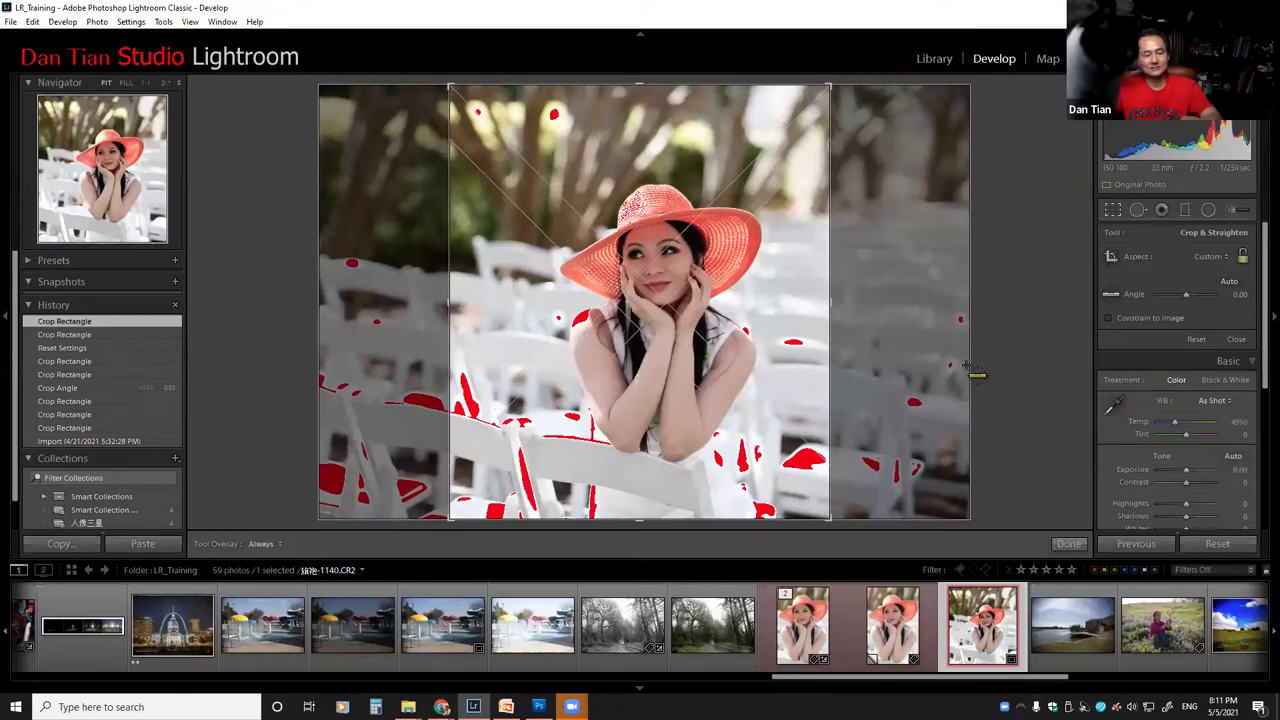
{"action": "key", "text": "ctrl+z"}
{"action": "key", "text": "ctrl+z"}
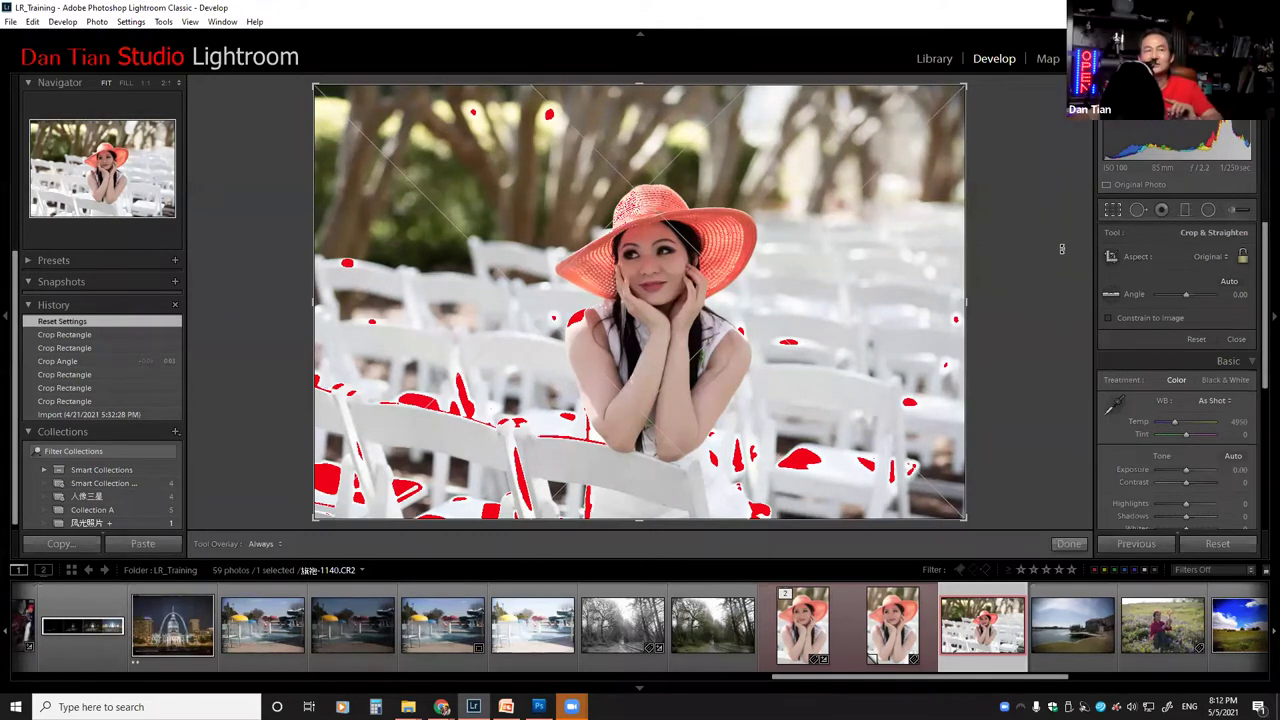
Step: Flip the crop to portrait with X, tighten it around the woman, then flip back to landscape
{"action": "left_click", "coordinate": [1114, 212]}
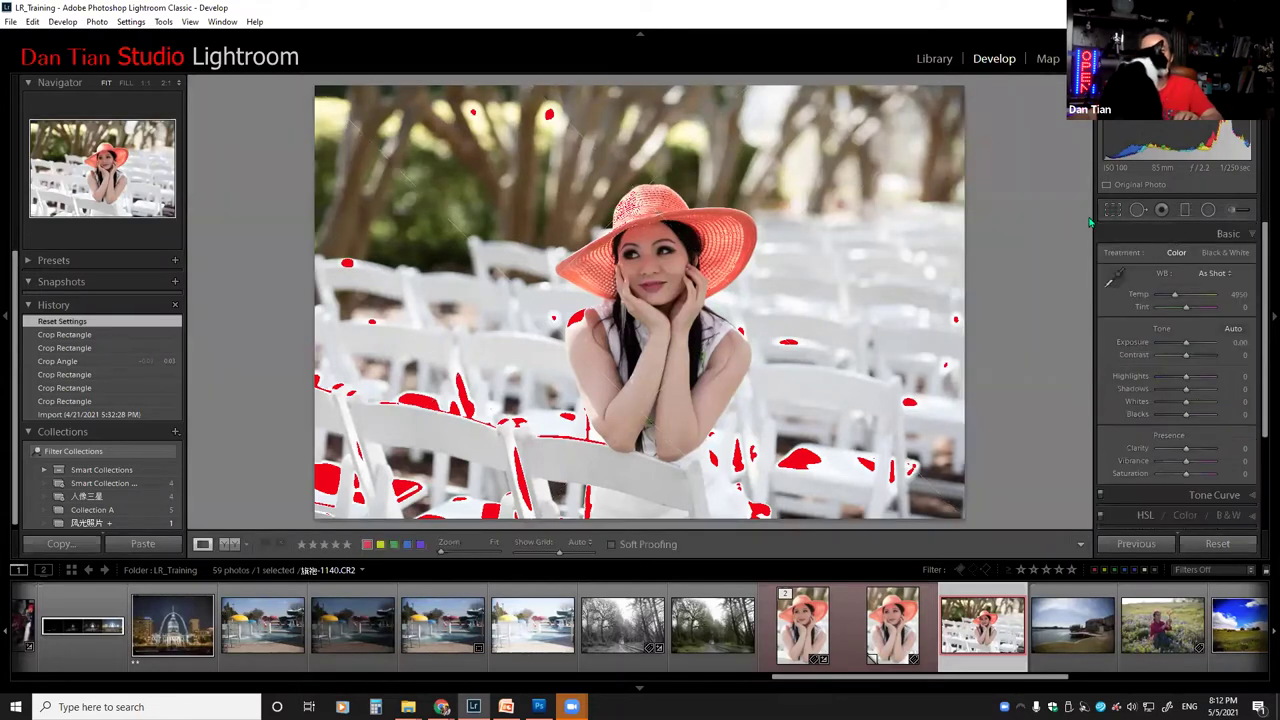
{"action": "left_click", "coordinate": [1111, 211]}
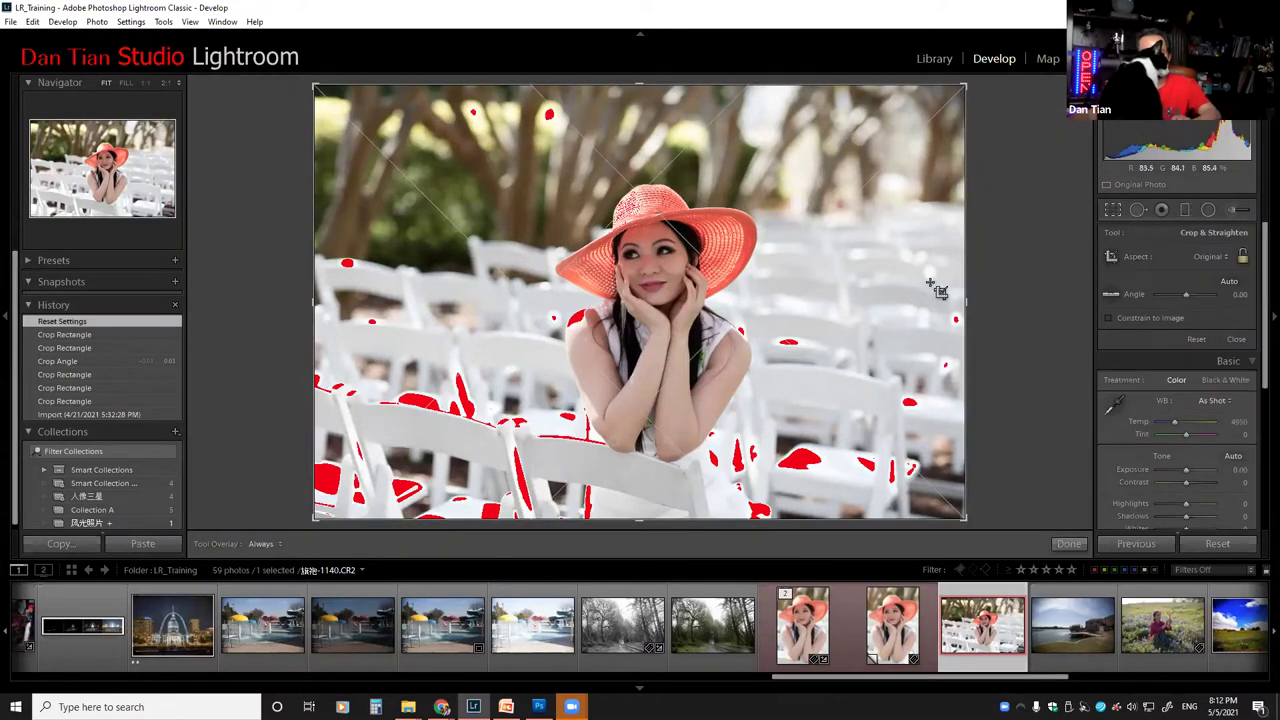
{"action": "key", "text": "x"}
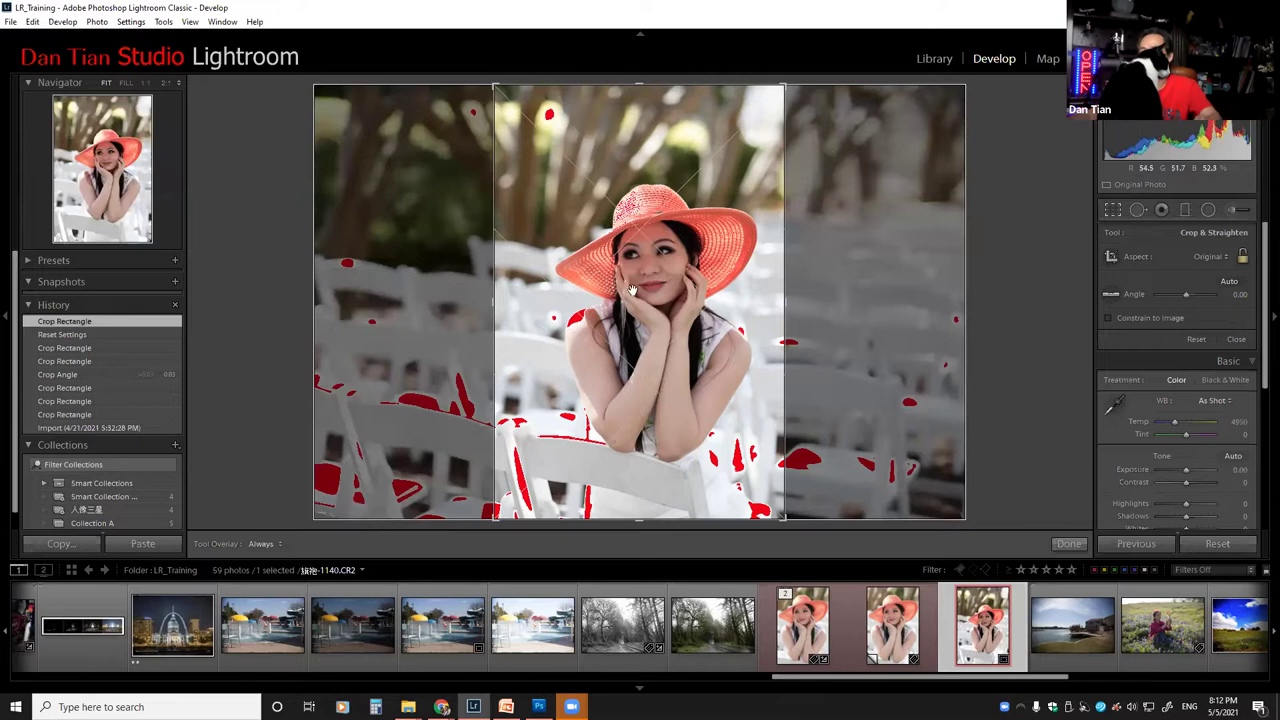
{"action": "key", "text": "shift"}
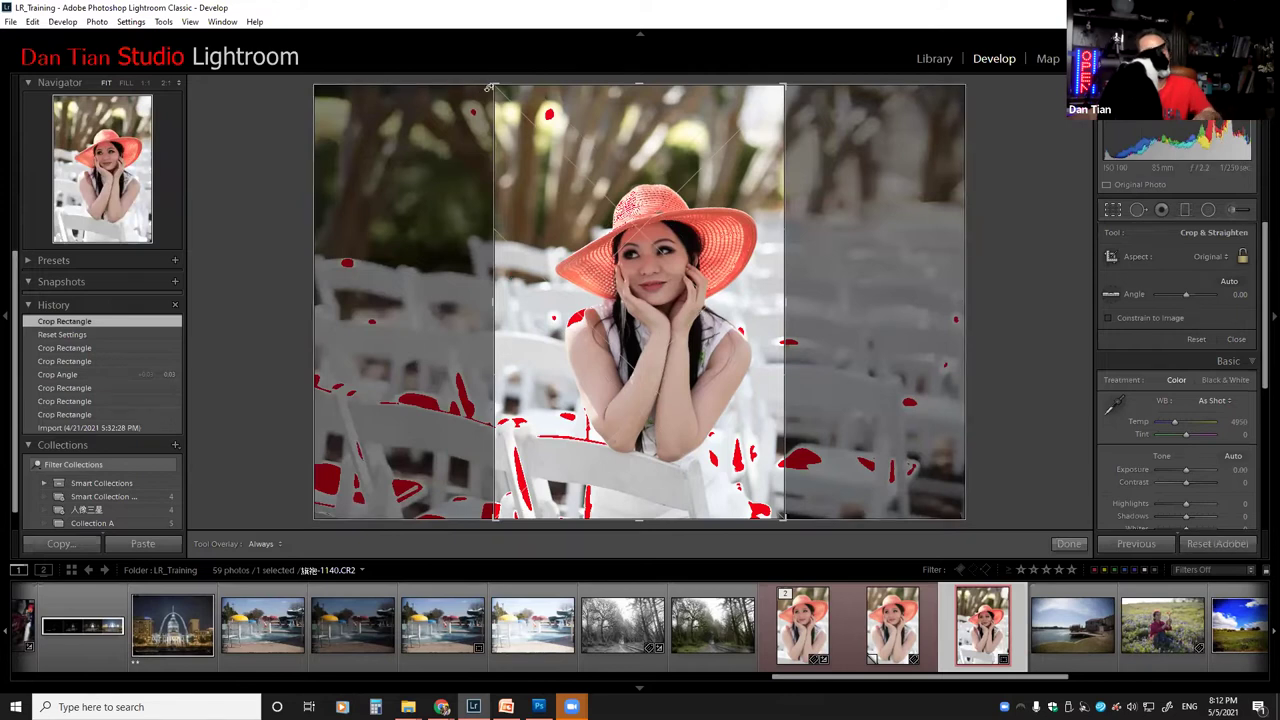
{"action": "left_click_drag", "start_coordinate": [490, 87], "coordinate": [515, 117]}
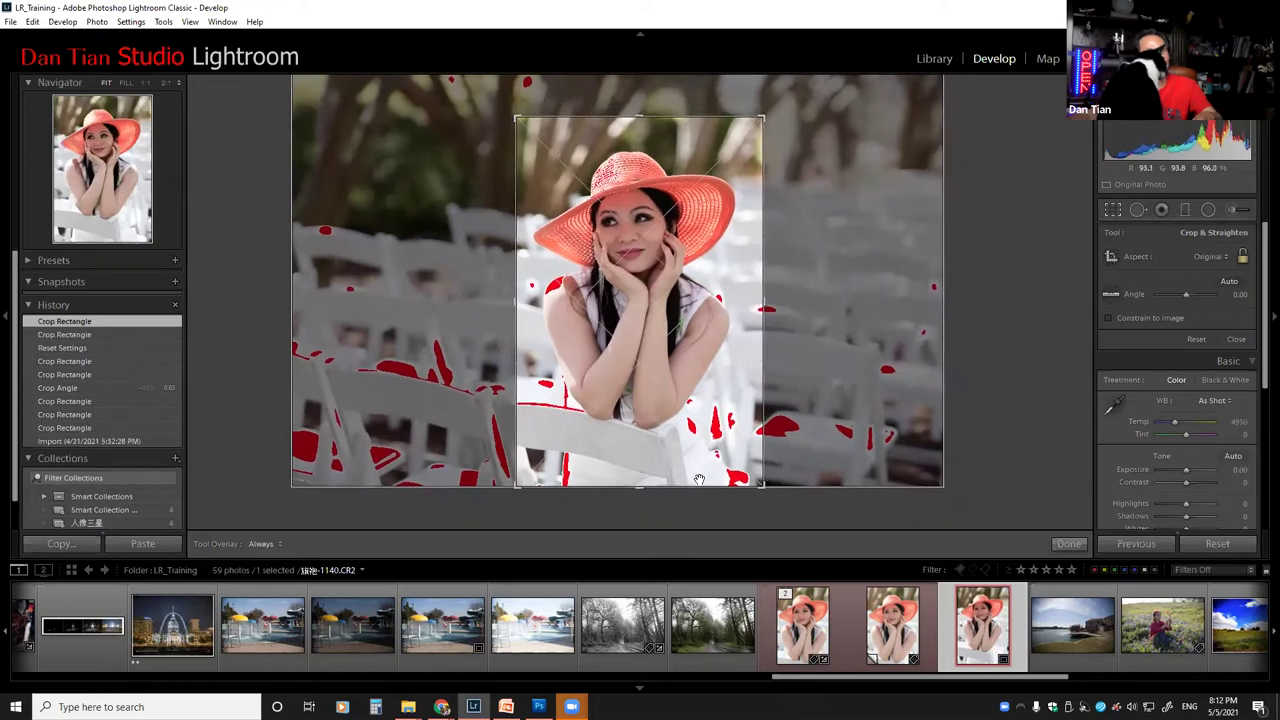
{"action": "left_click_drag", "start_coordinate": [699, 480], "coordinate": [697, 484]}
{"action": "left_click_drag", "start_coordinate": [659, 362], "coordinate": [664, 365]}
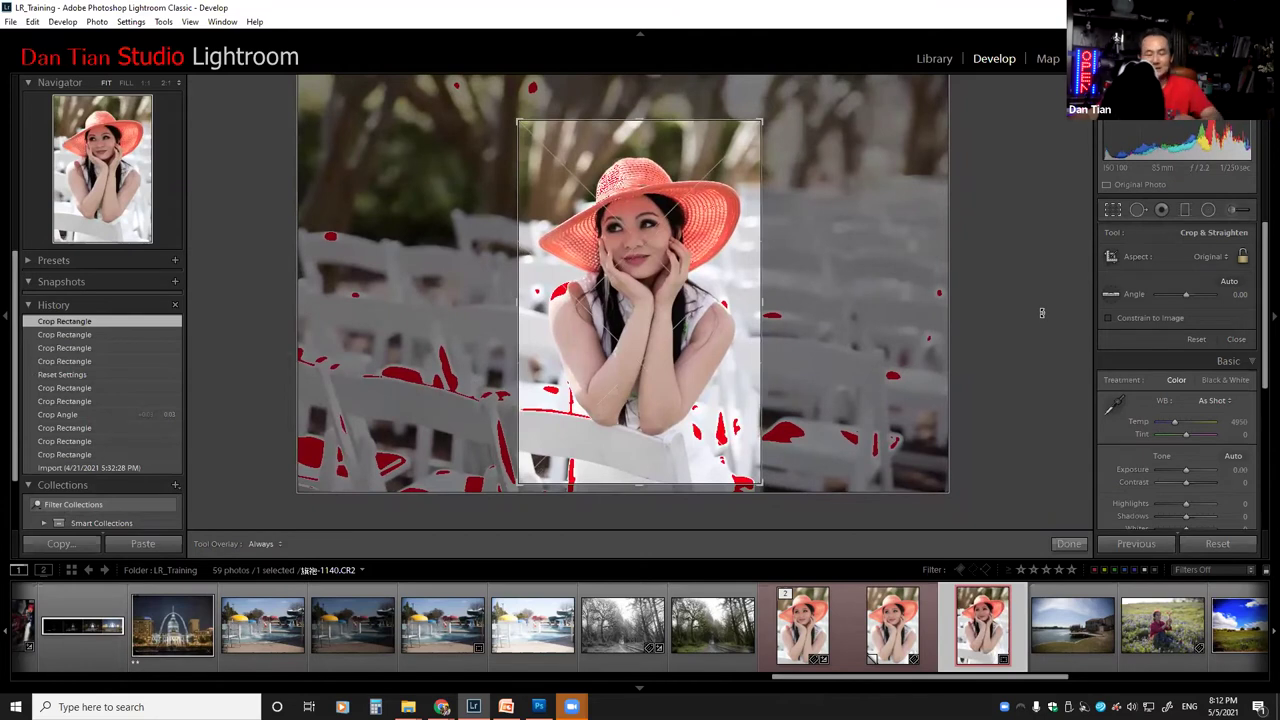
{"action": "key", "text": "x"}
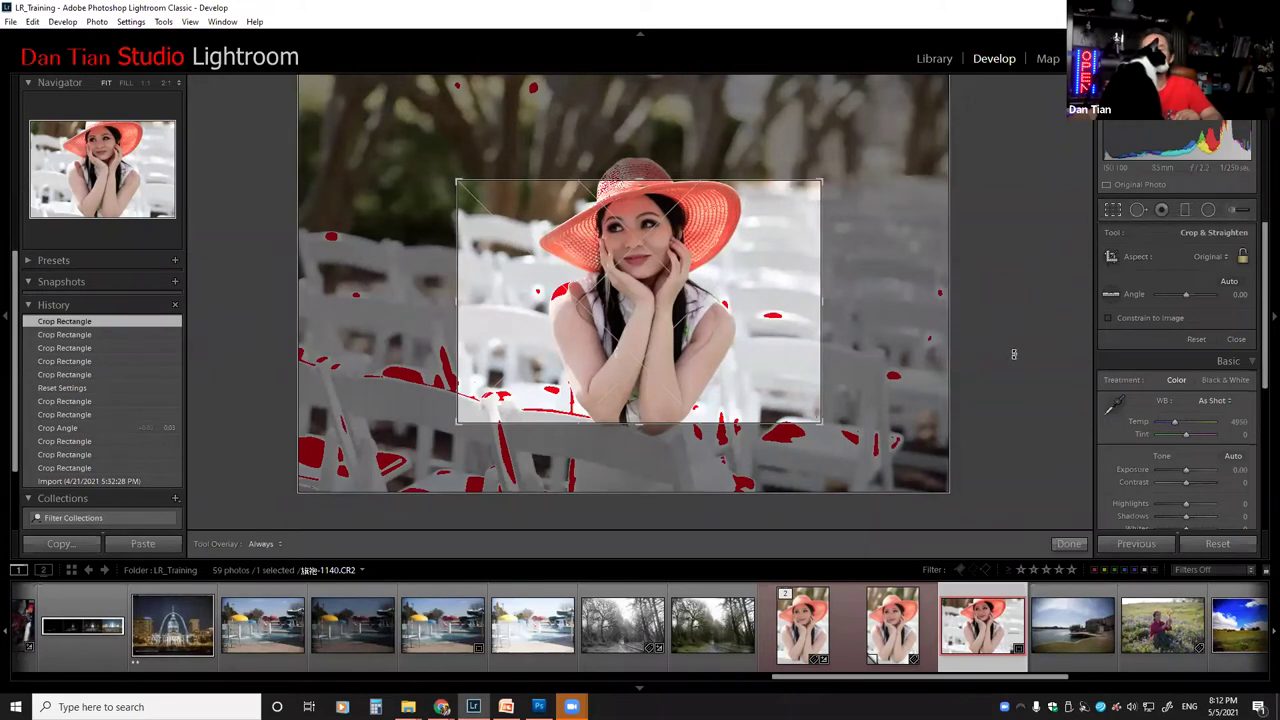
Step: Undo the remaining crop changes to restore the full landscape frame and show the Crop Overlay slide
{"action": "key", "text": "alt+Tab"}
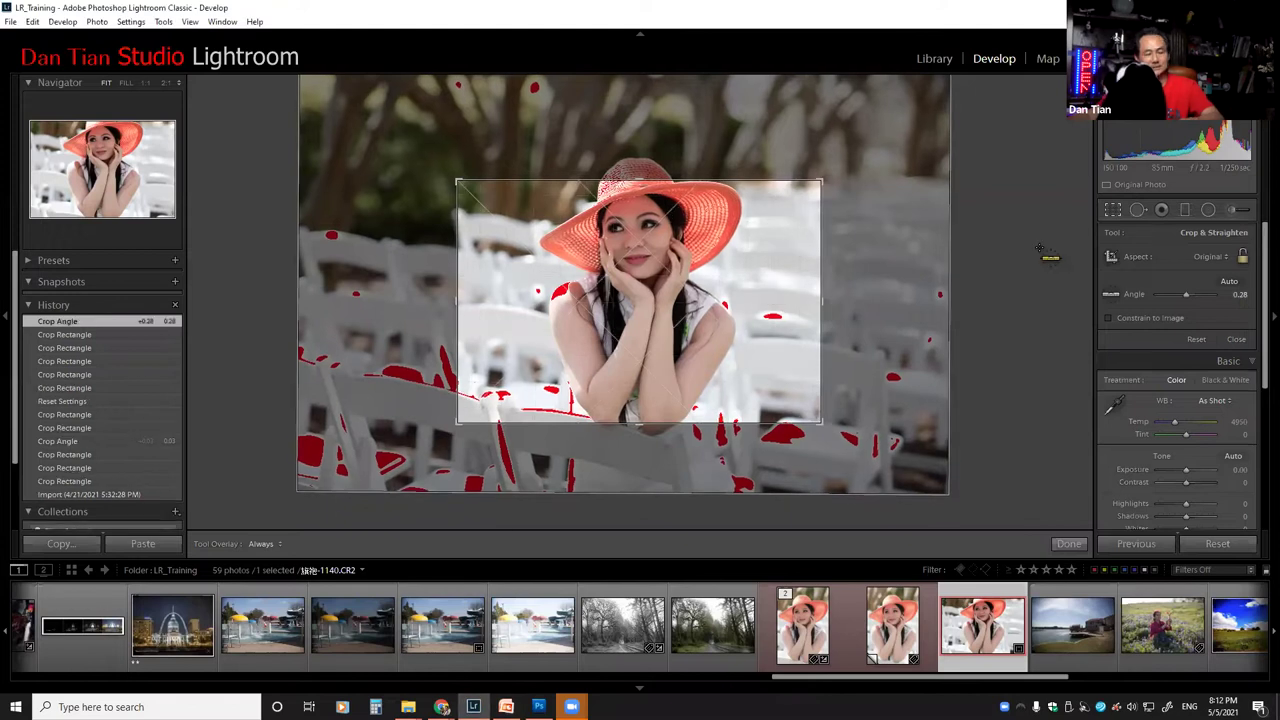
{"action": "key", "text": "ctrl+z"}
{"action": "key", "text": "ctrl+z"}
{"action": "key", "text": "ctrl+z"}
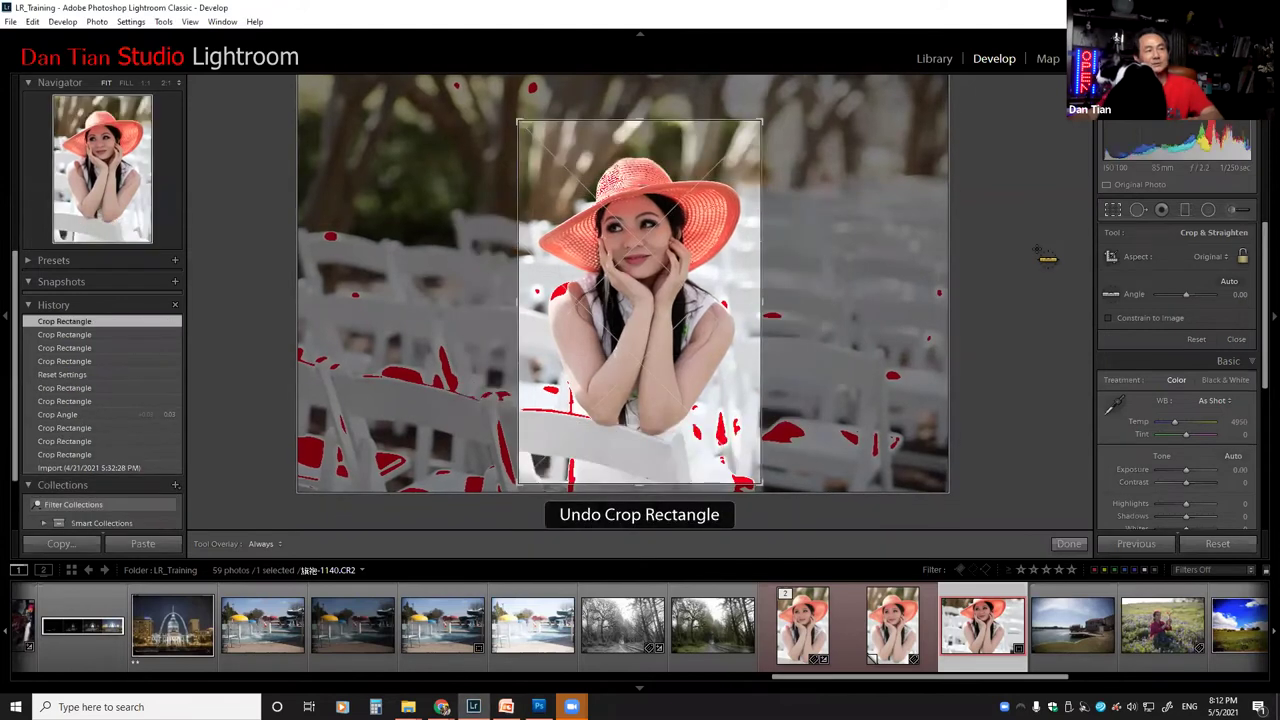
{"action": "key", "text": "ctrl+z"}
{"action": "key", "text": "ctrl+z"}
{"action": "key", "text": "ctrl+z"}
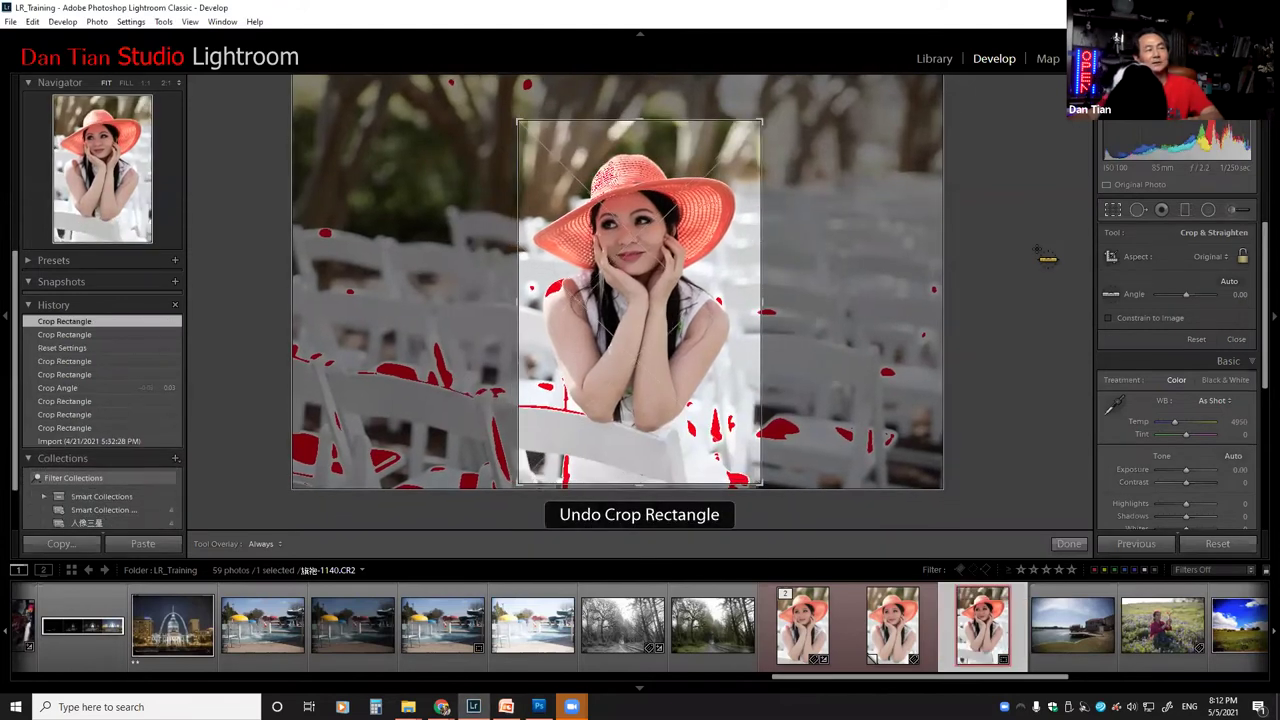
{"action": "key", "text": "ctrl+z"}
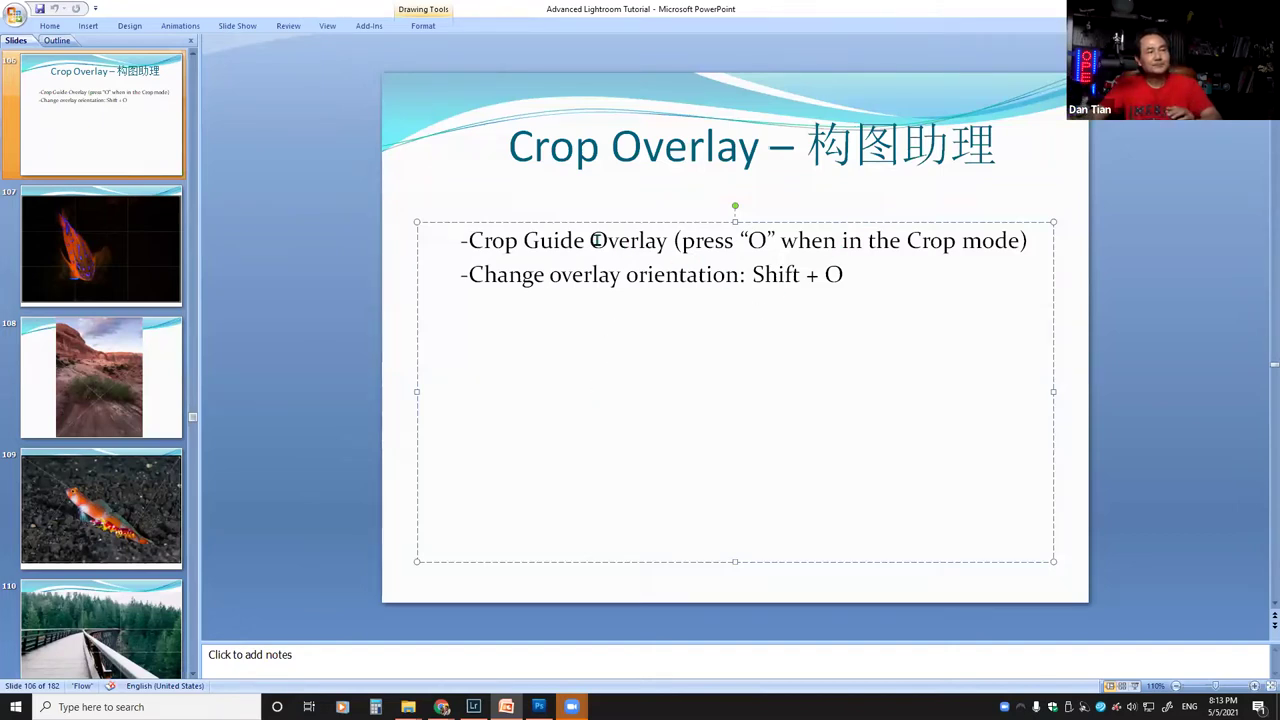
Step: Go to slide 107, the orange fish photo with a rule-of-thirds grid overlay
{"action": "left_click_drag", "start_coordinate": [597, 240], "coordinate": [630, 240]}
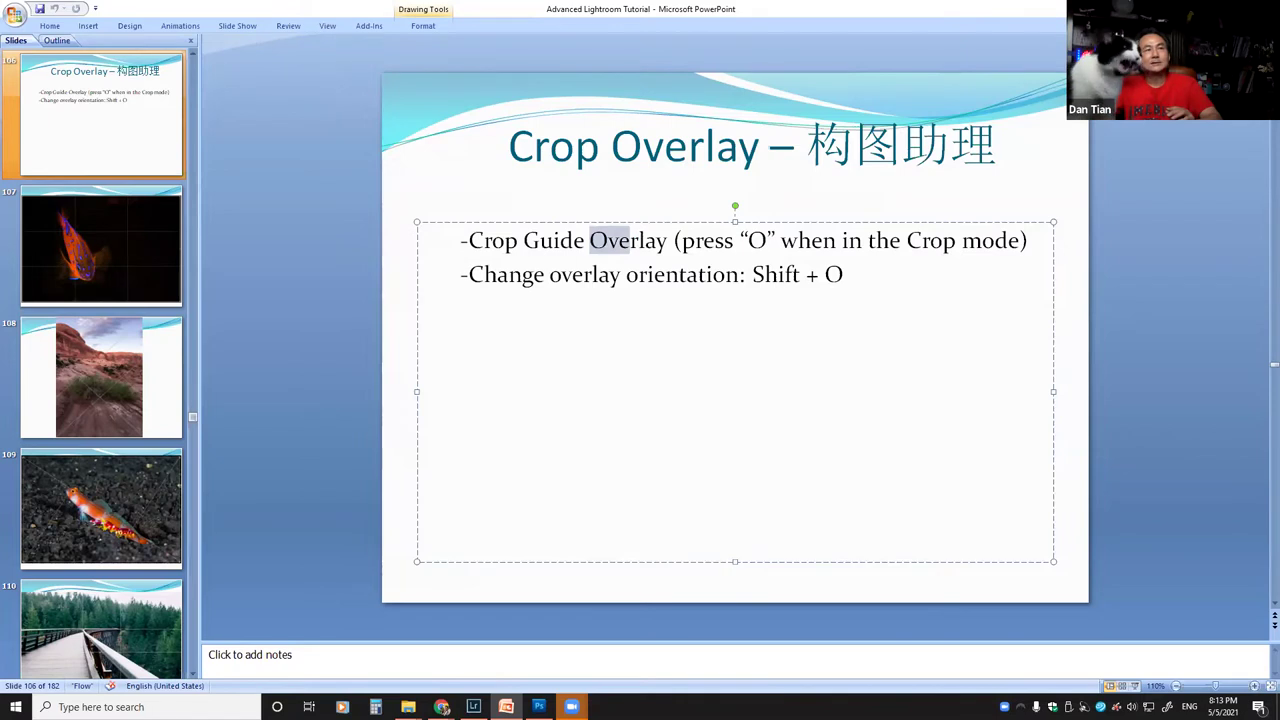
{"action": "key", "text": "alt+Tab"}
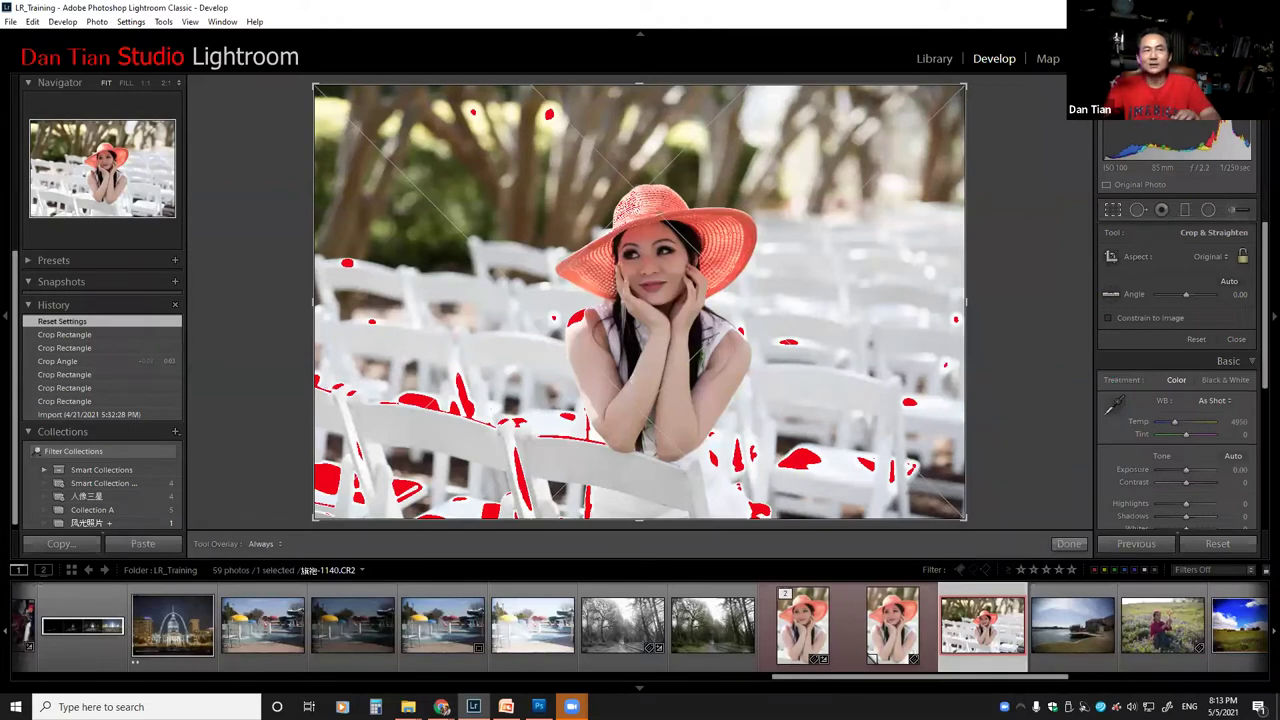
{"action": "key", "text": "super+d"}
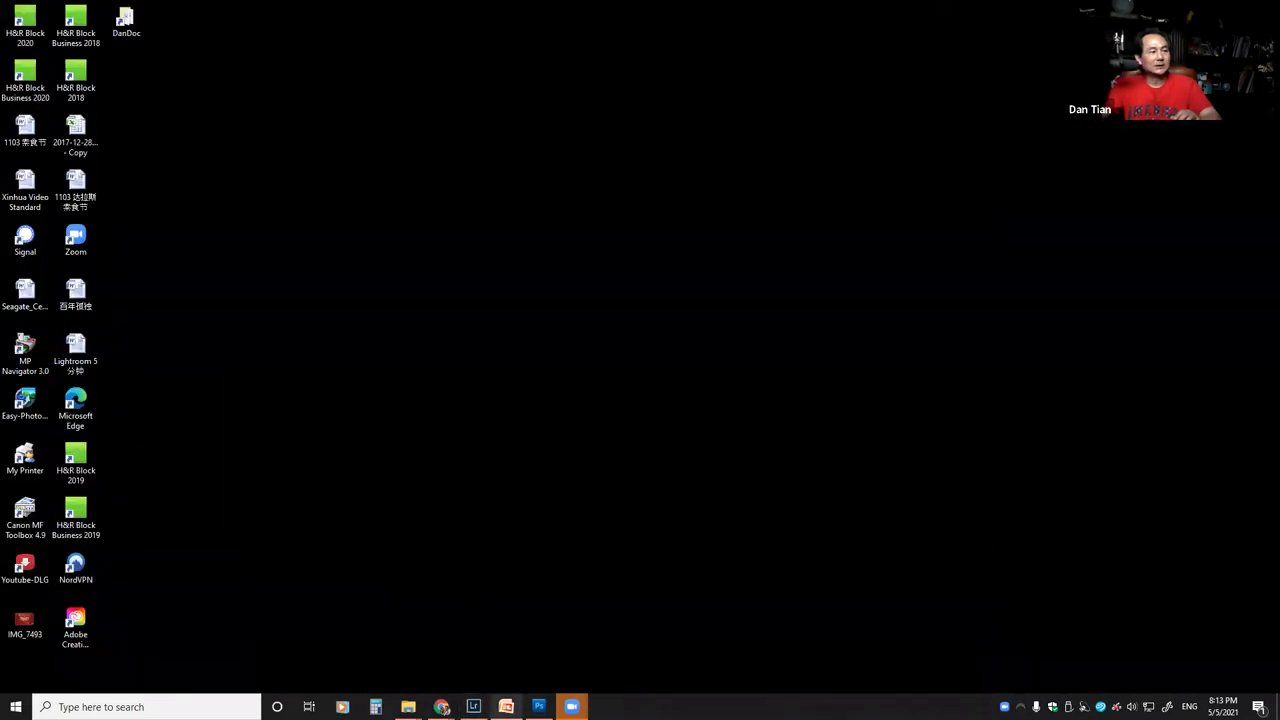
{"action": "left_click", "coordinate": [506, 706]}
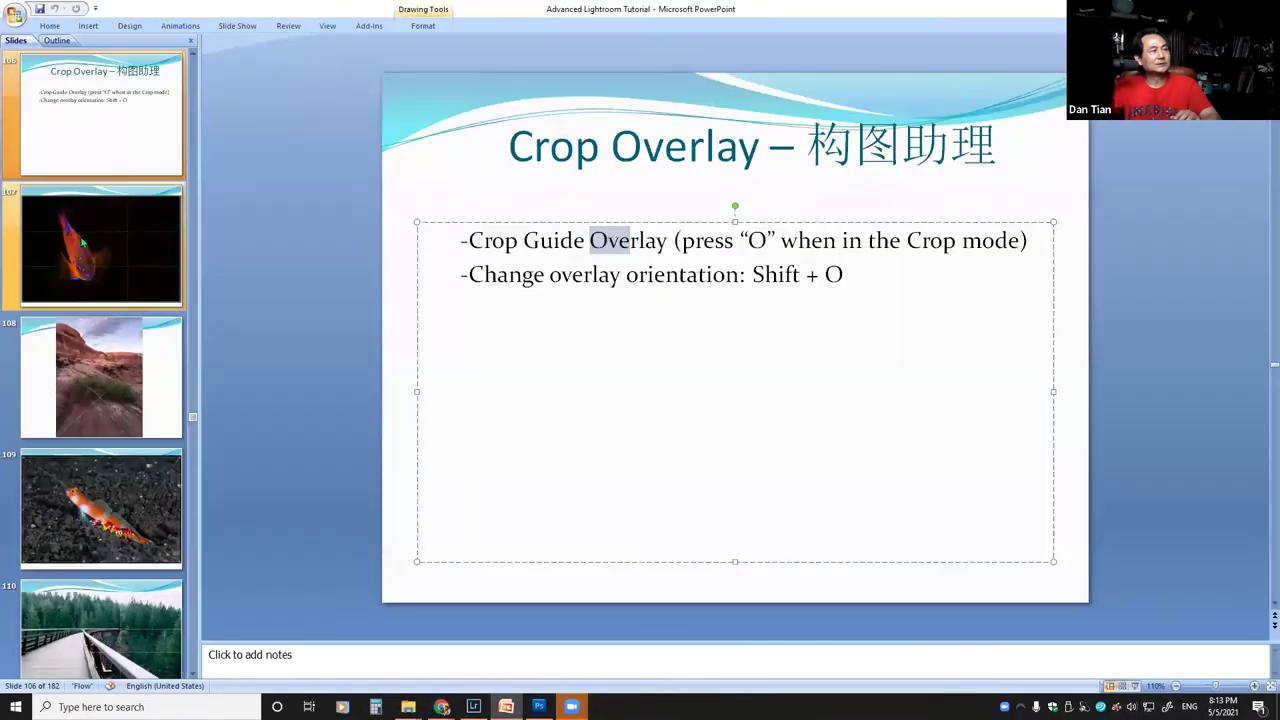
{"action": "left_click", "coordinate": [100, 245]}
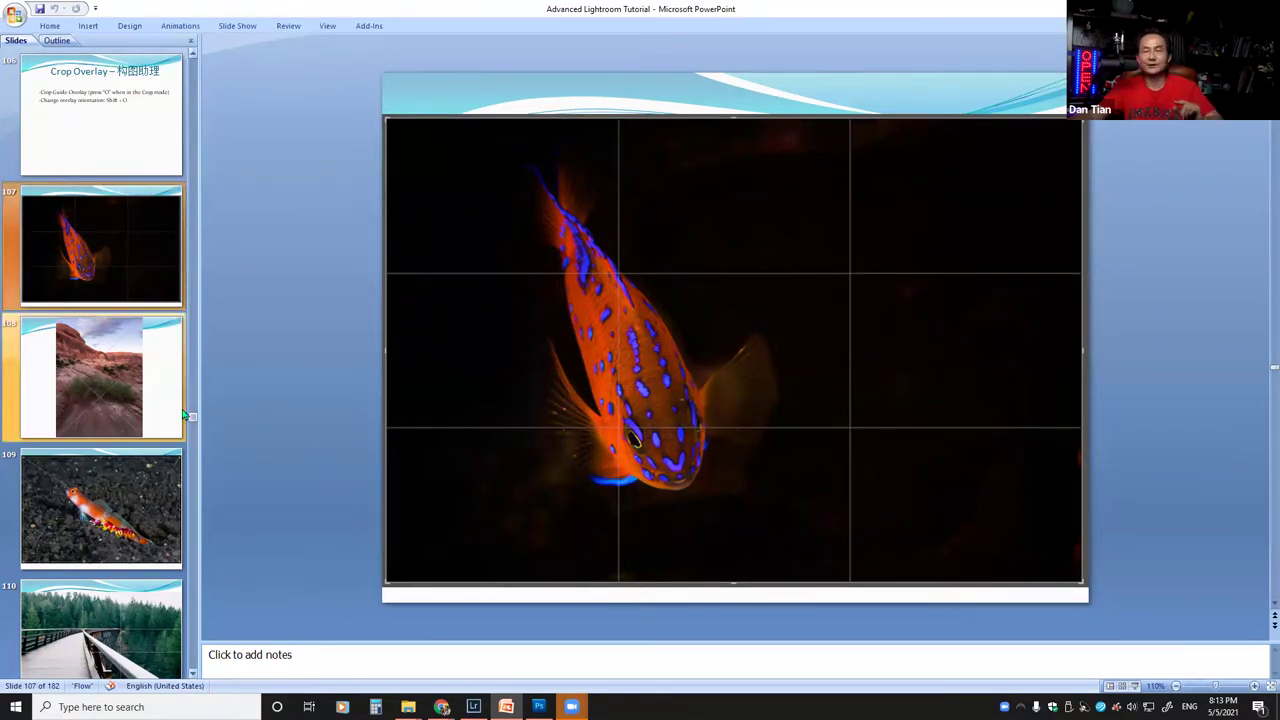
Step: Advance from the desert slide 108 to the goby fish slide 109
{"action": "scroll", "coordinate": [670, 515], "scroll_direction": "down", "scroll_amount": 1}
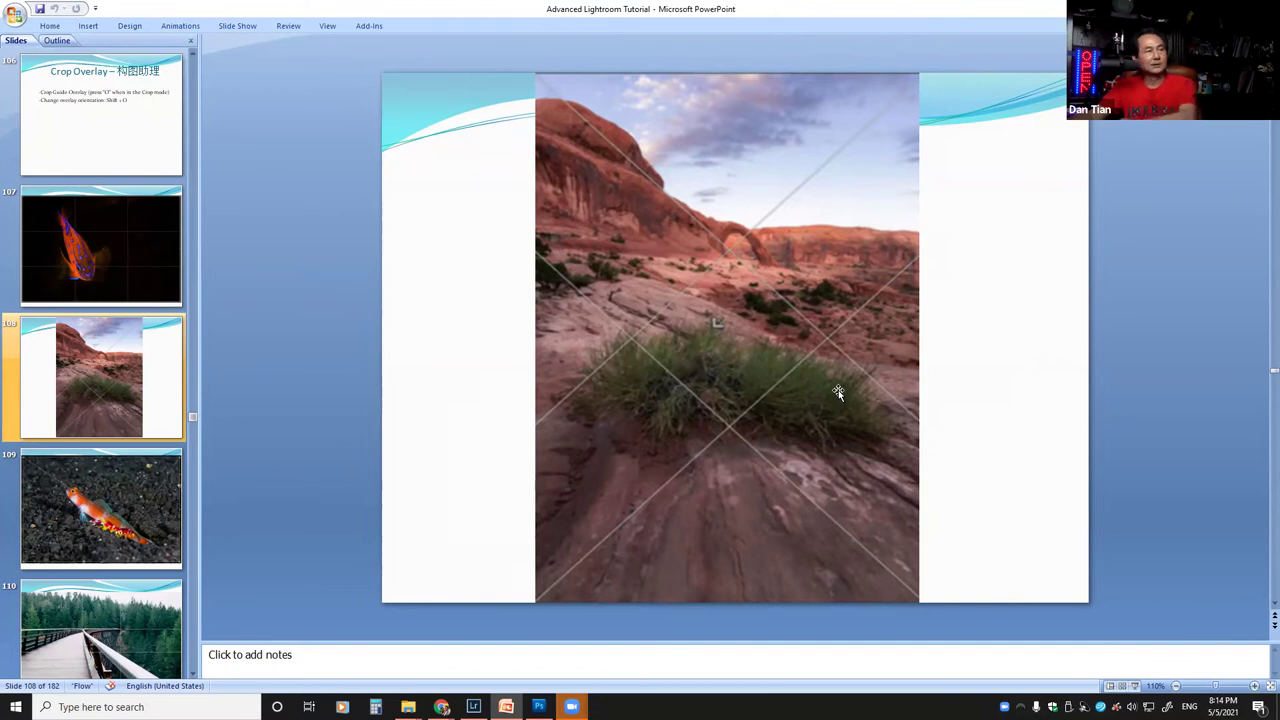
{"action": "key", "text": "Page_Down"}
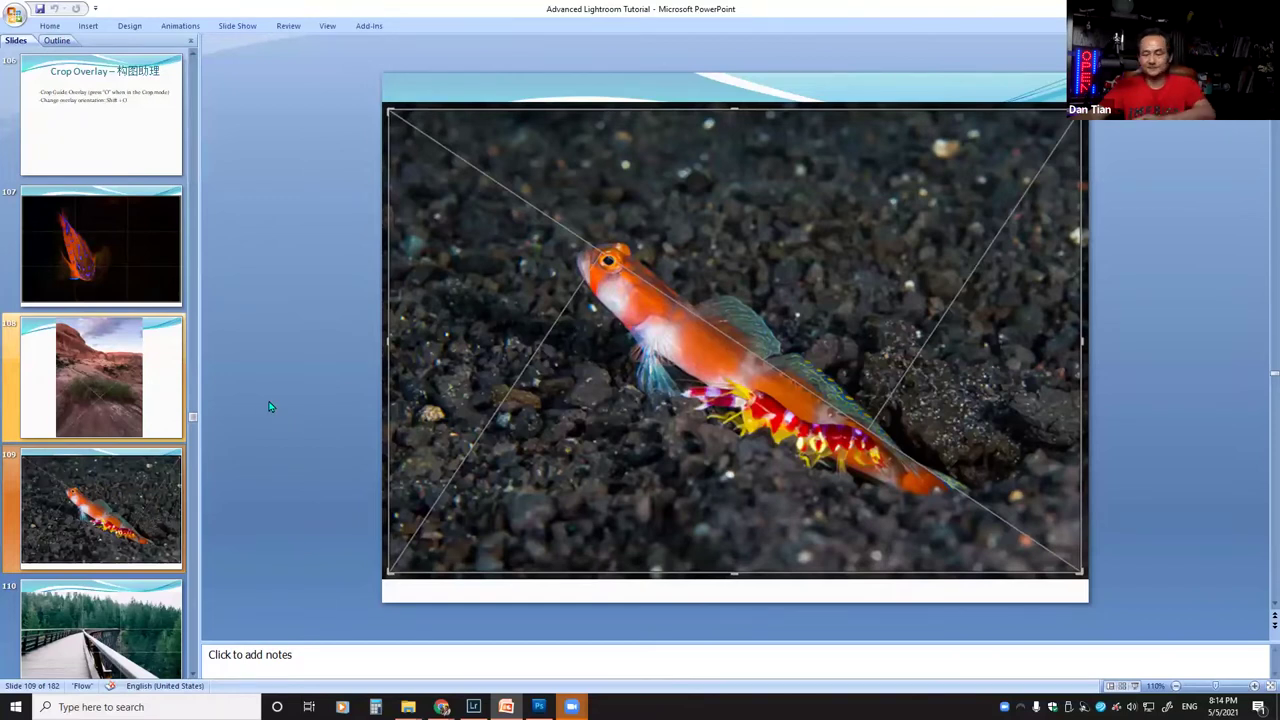
Step: Scroll down the slide pane toward slide 110's bridge photo
{"action": "scroll", "coordinate": [270, 408], "scroll_direction": "down", "scroll_amount": 1}
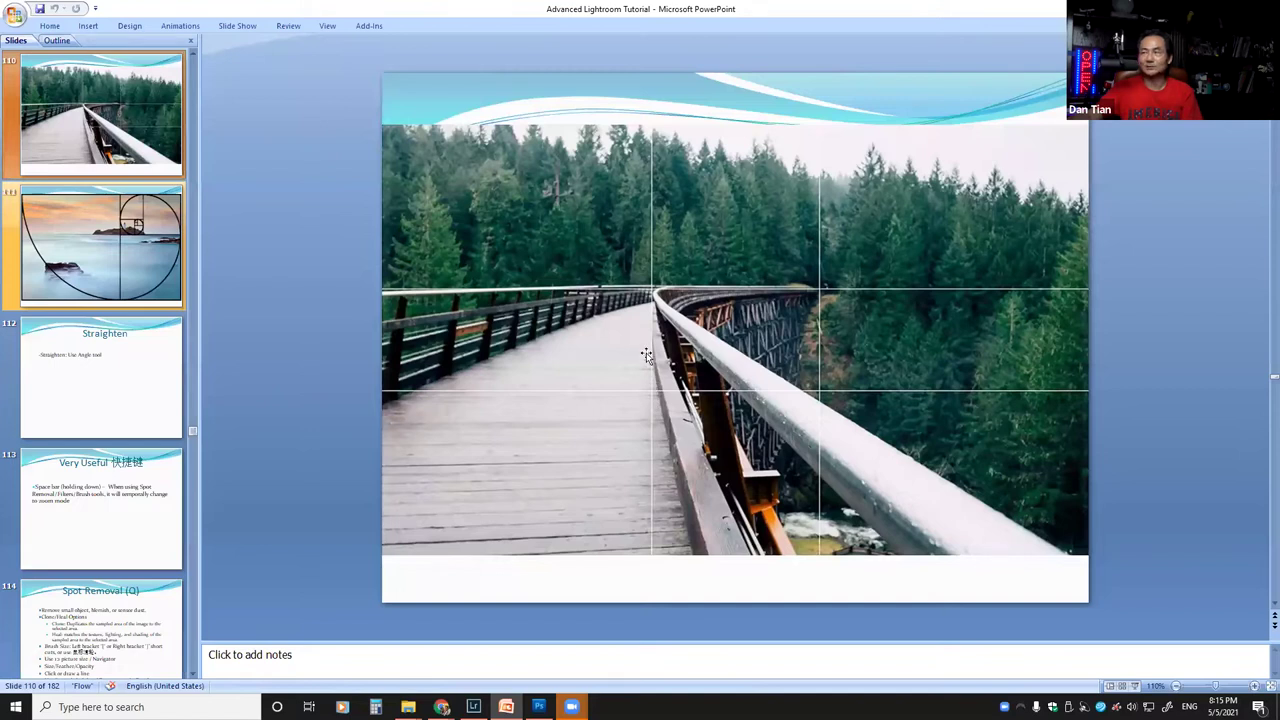
Step: Show slide 111's golden-spiral seascape, then minimize PowerPoint to the desktop
{"action": "left_click", "coordinate": [116, 263]}
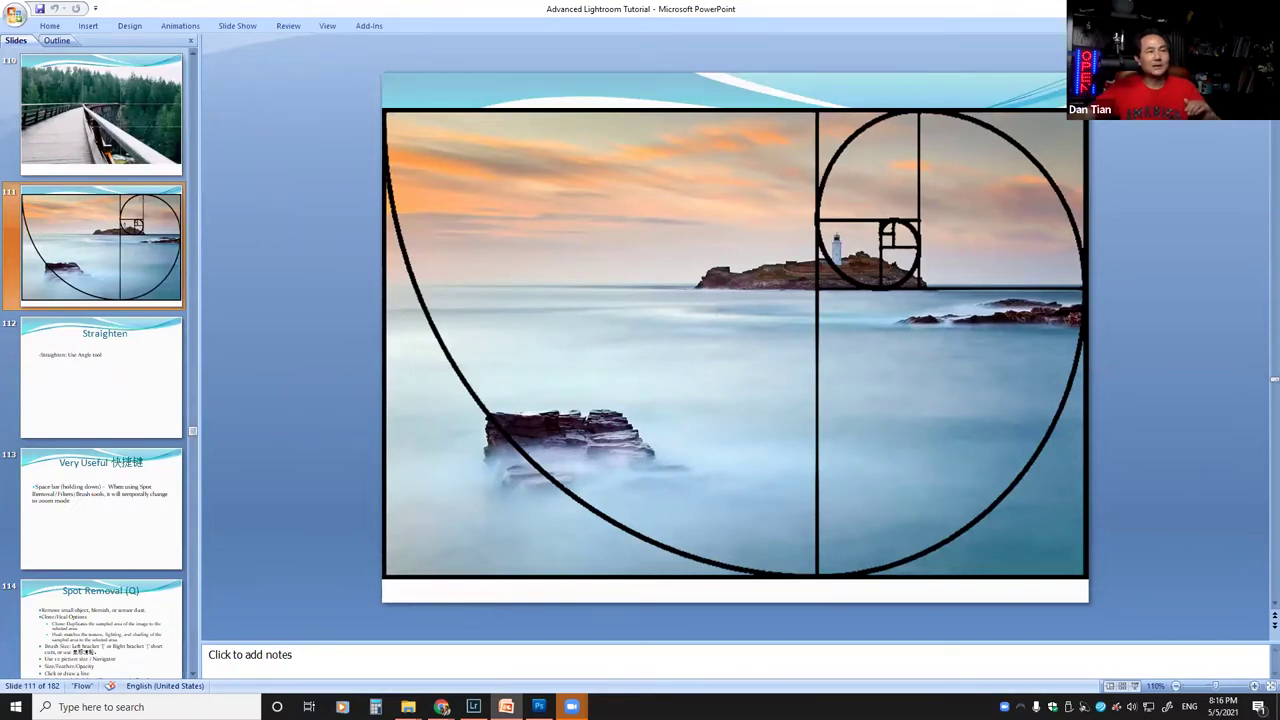
{"action": "key", "text": "super+d"}
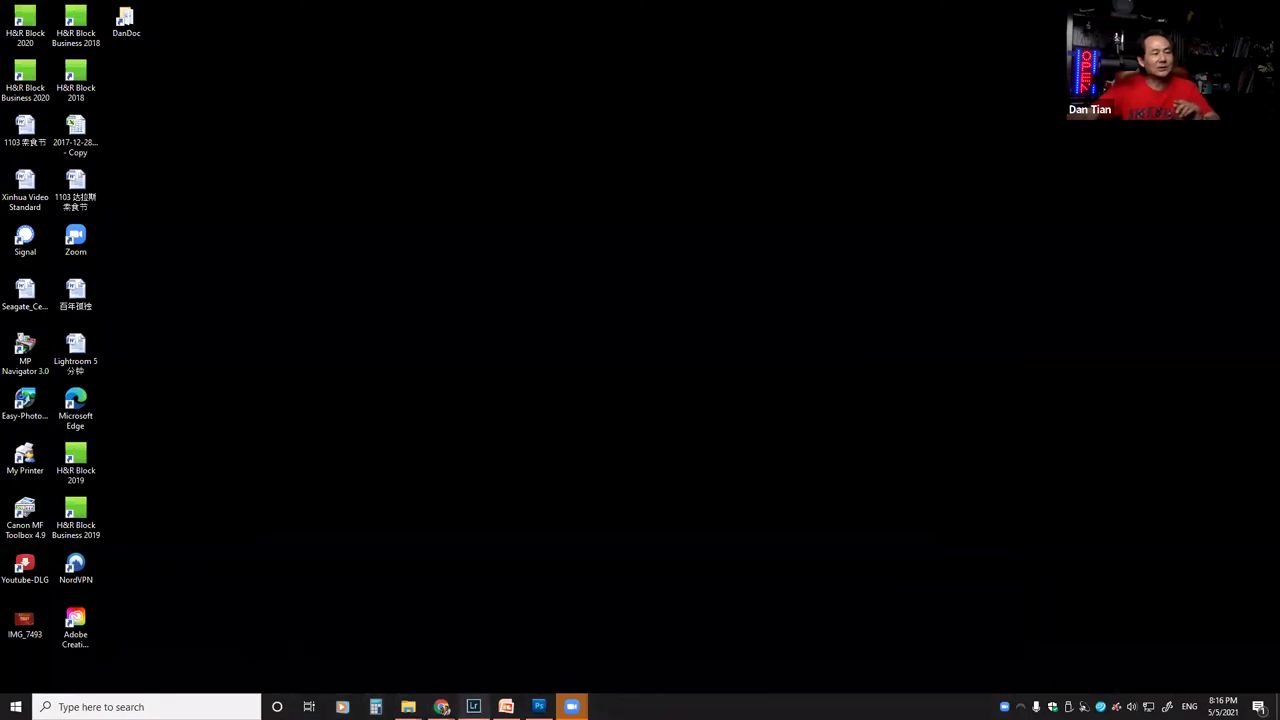
Step: Return to Lightroom and open evaRussellCreek-115.CR2 from the filmstrip for cropping
{"action": "left_click", "coordinate": [473, 707]}
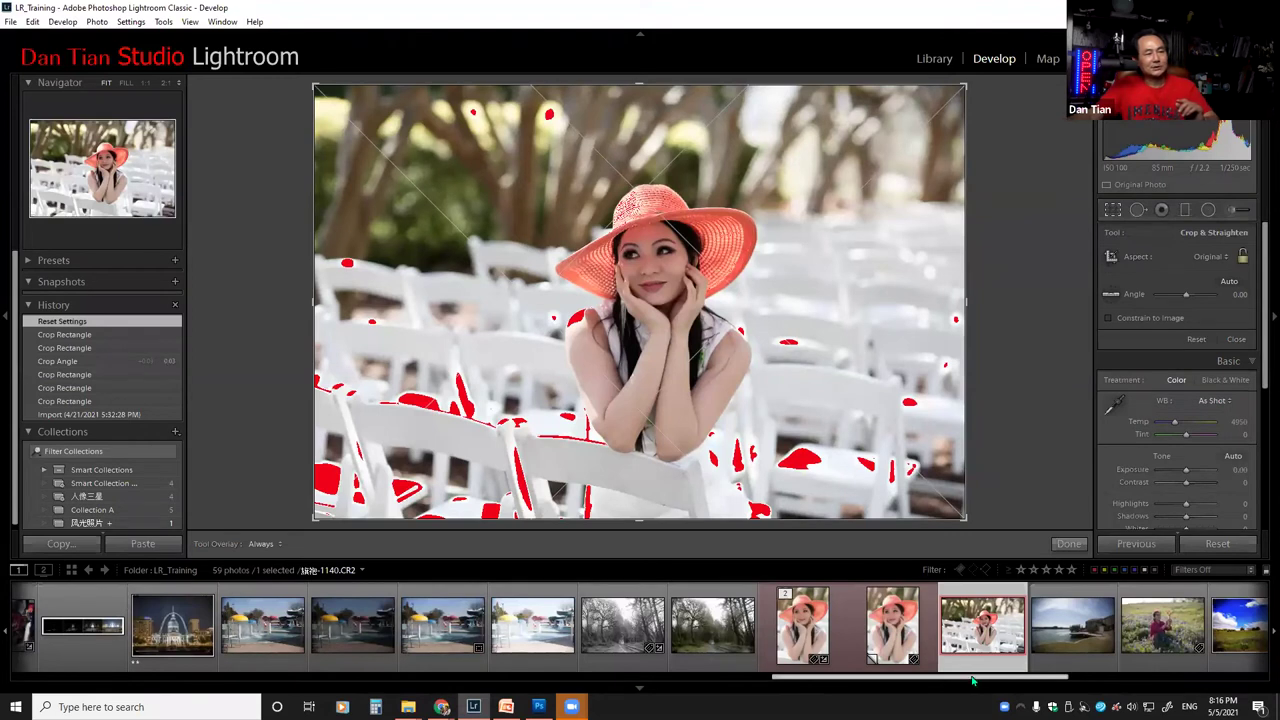
{"action": "left_click_drag", "start_coordinate": [978, 675], "coordinate": [274, 677]}
{"action": "left_click", "coordinate": [444, 630]}
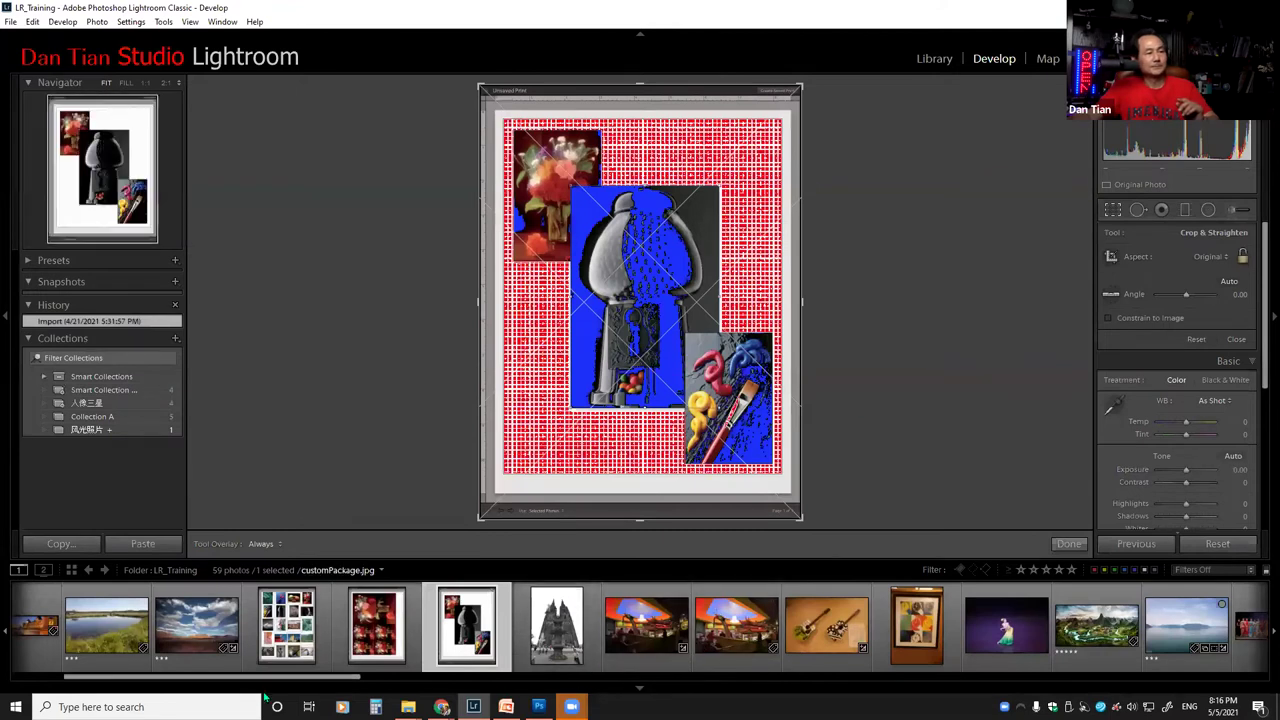
{"action": "left_click_drag", "start_coordinate": [255, 685], "coordinate": [684, 678]}
{"action": "left_click", "coordinate": [695, 633]}
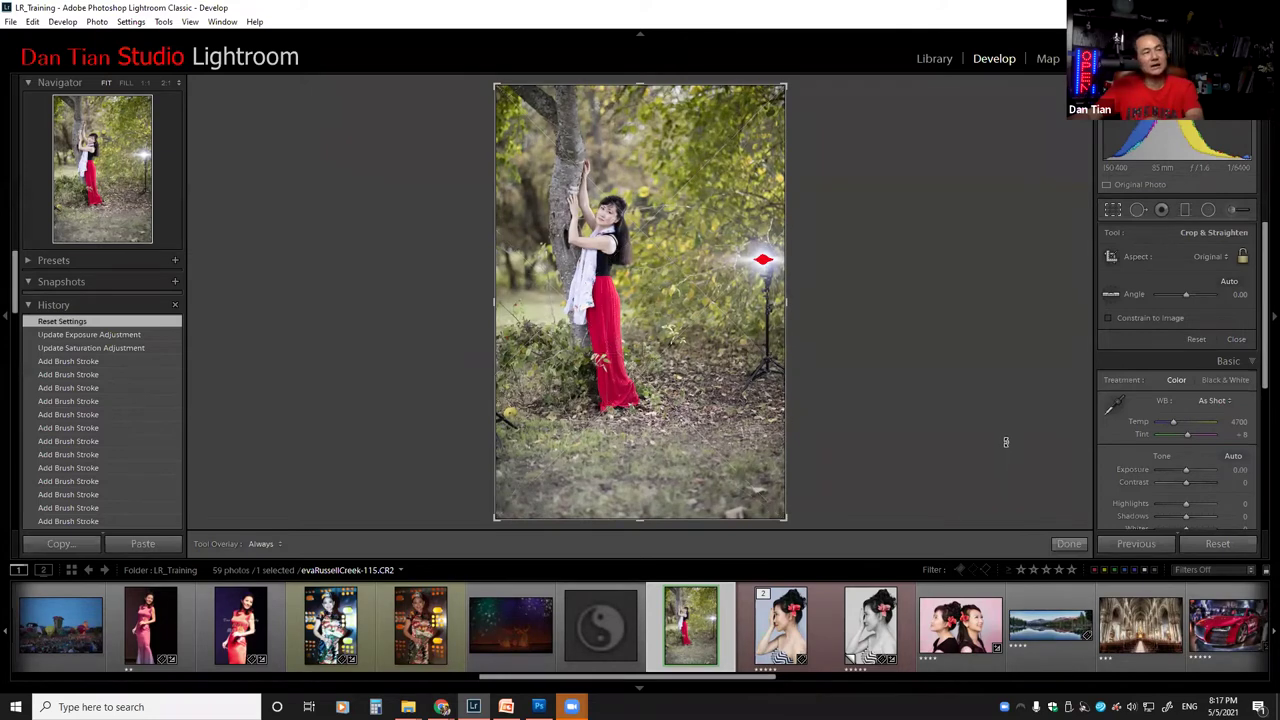
Step: Cycle the forest portrait's crop overlays through aspect-ratio and golden spiral, ending on grid
{"action": "key", "text": "o"}
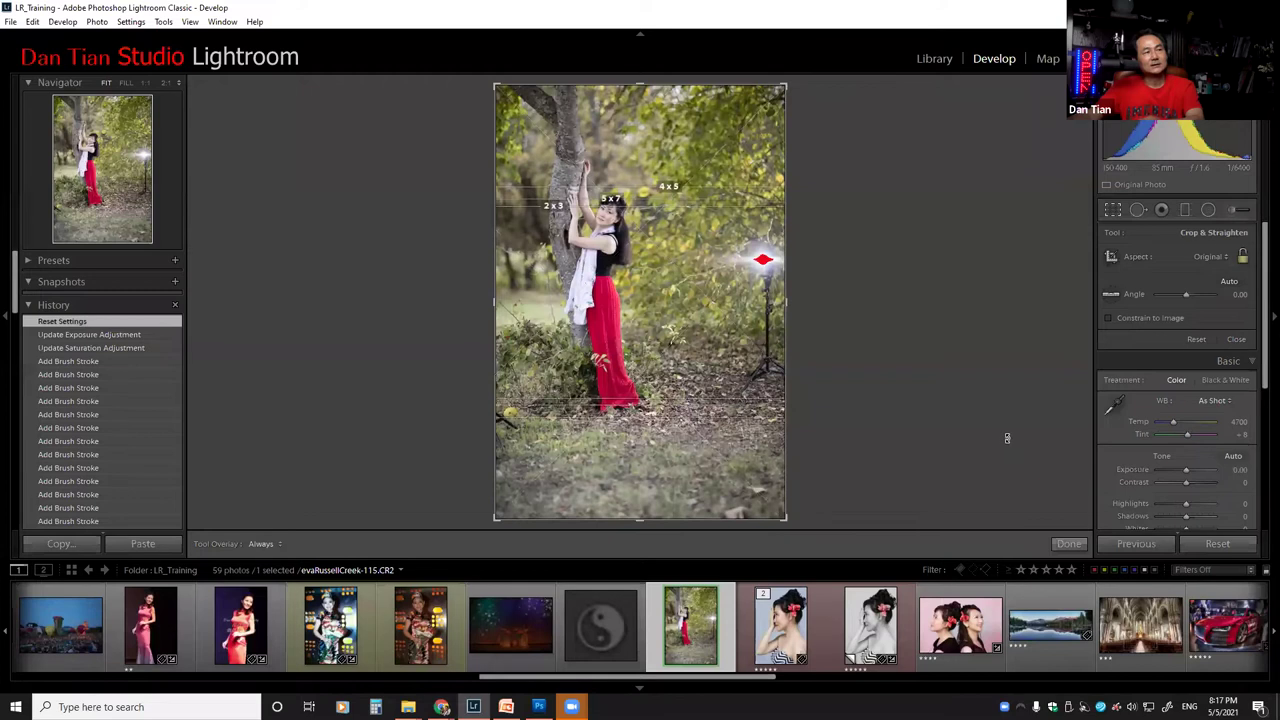
{"action": "key", "text": "o"}
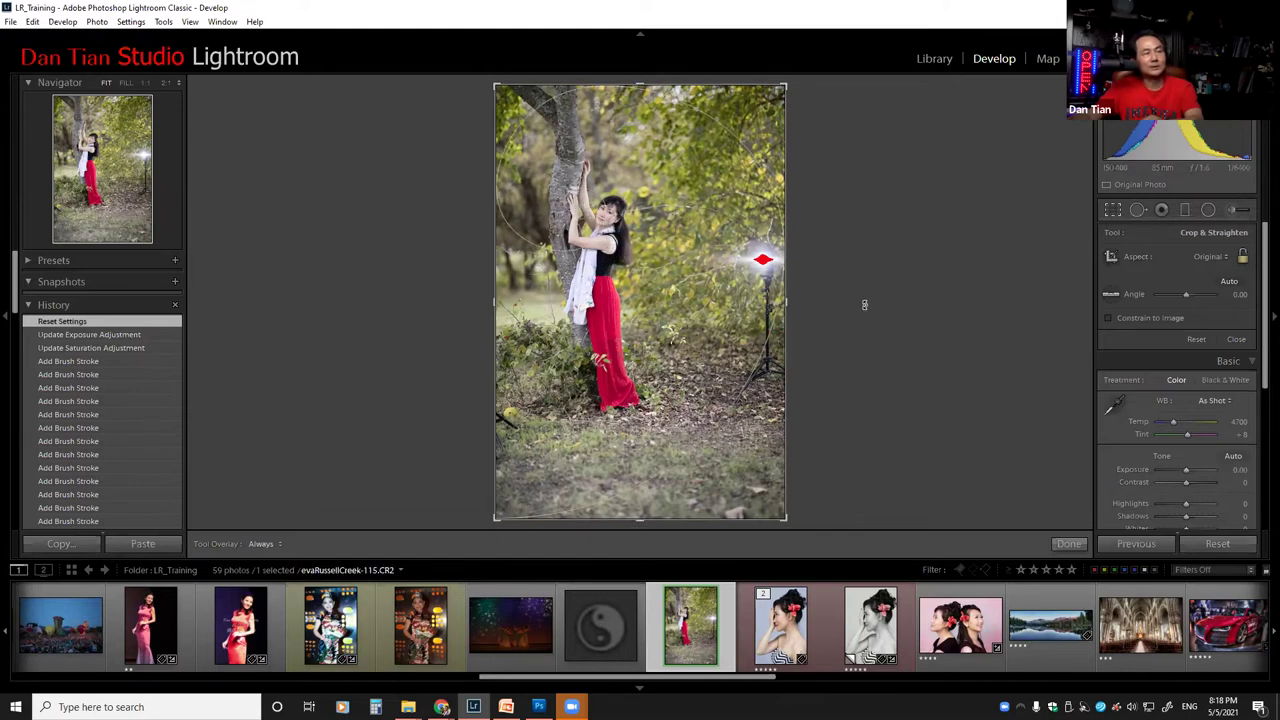
{"action": "key", "text": "o"}
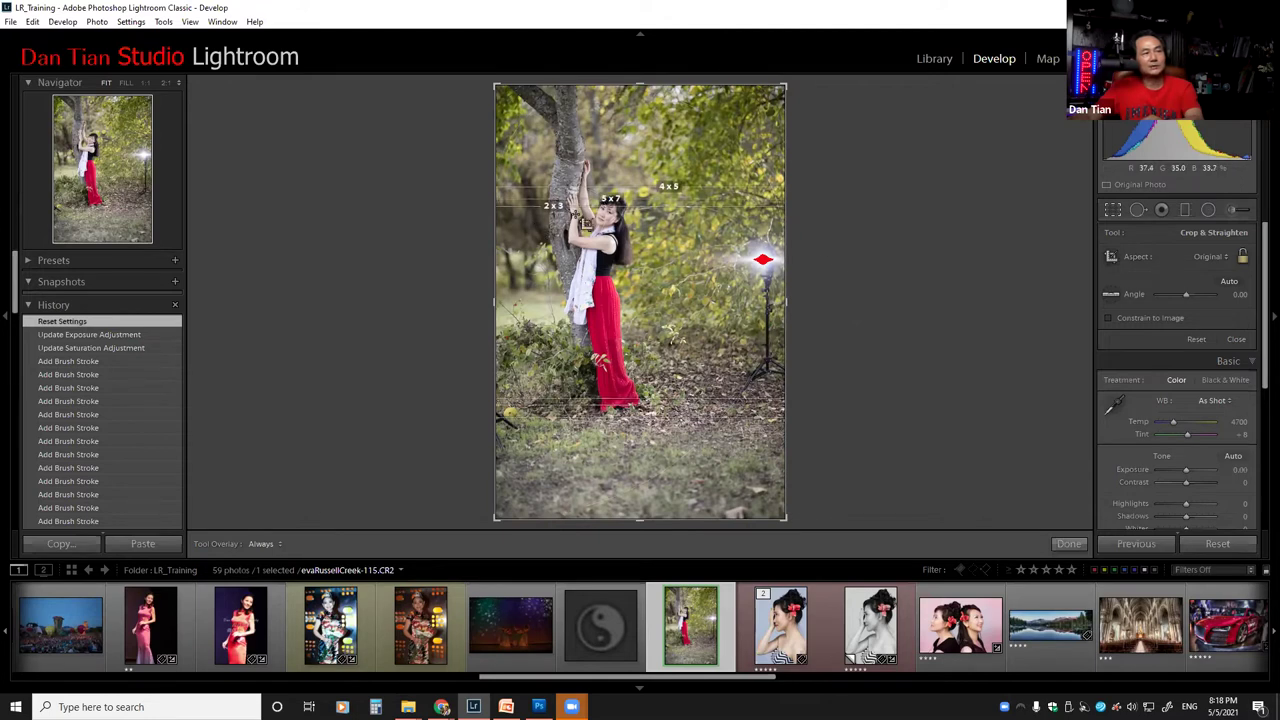
{"action": "key", "text": "o"}
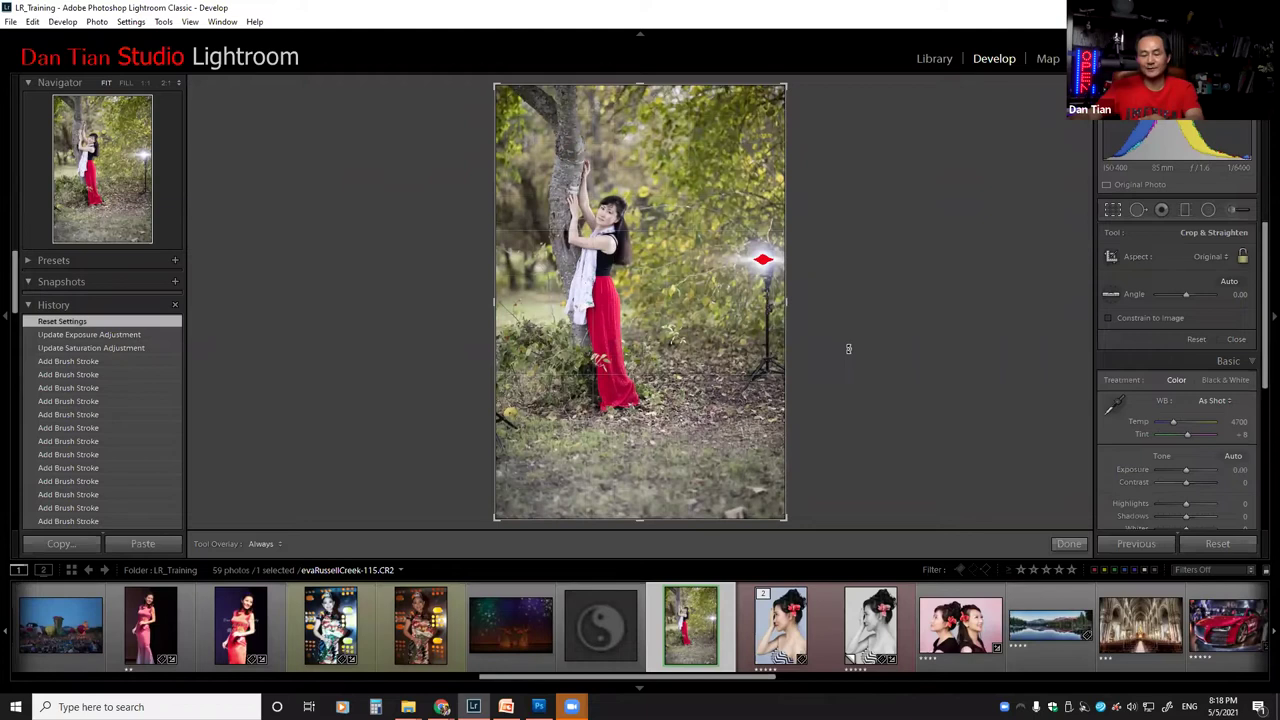
{"action": "left_click", "coordinate": [164, 22]}
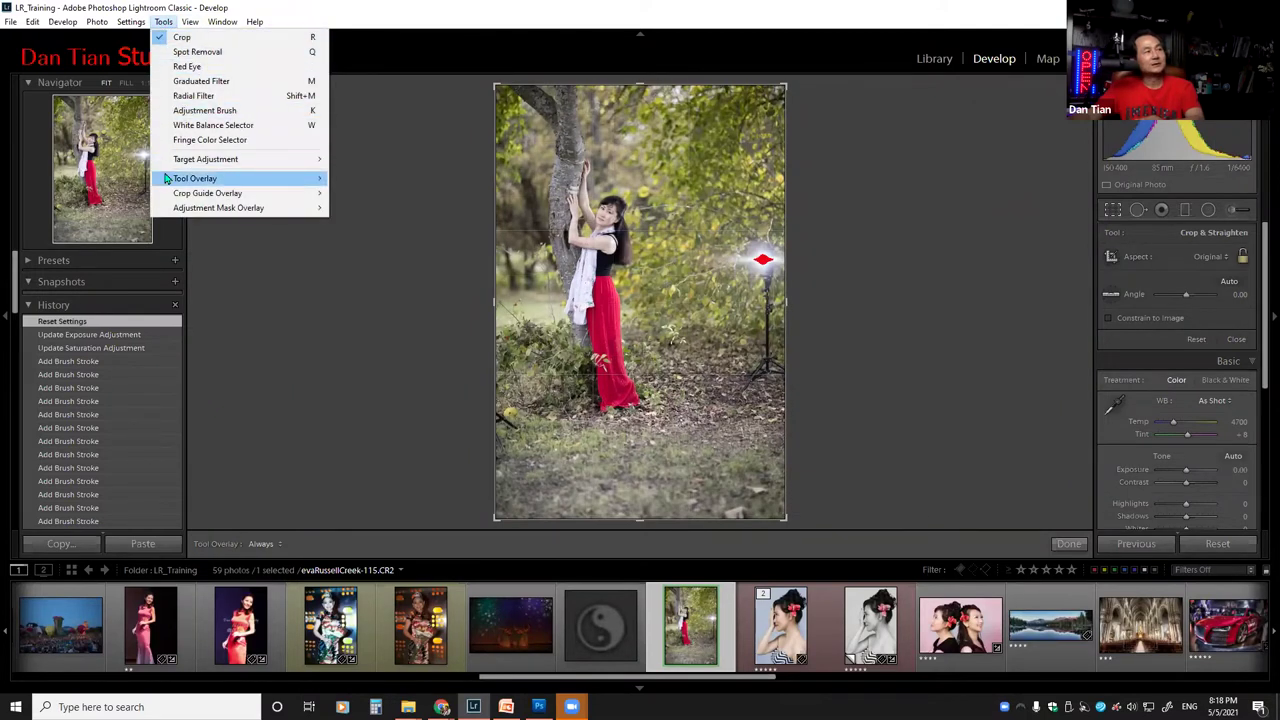
{"action": "mouse_move", "coordinate": [177, 197]}
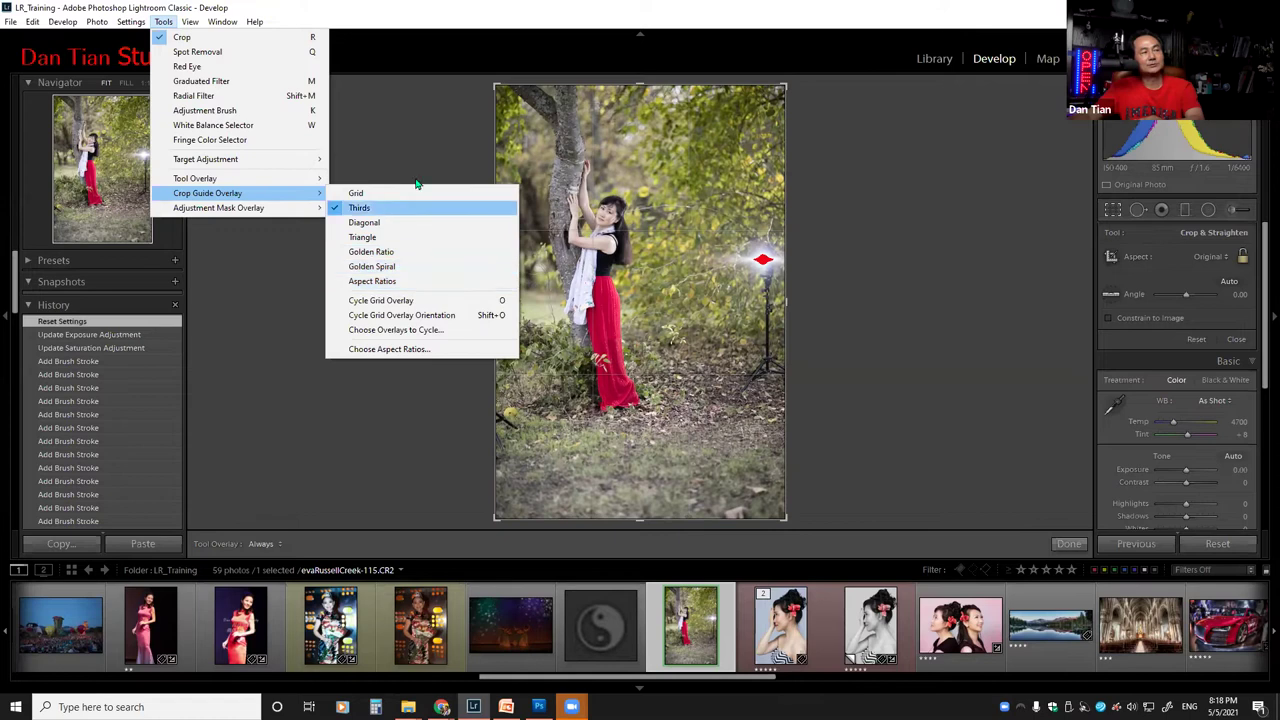
{"action": "left_click", "coordinate": [845, 248]}
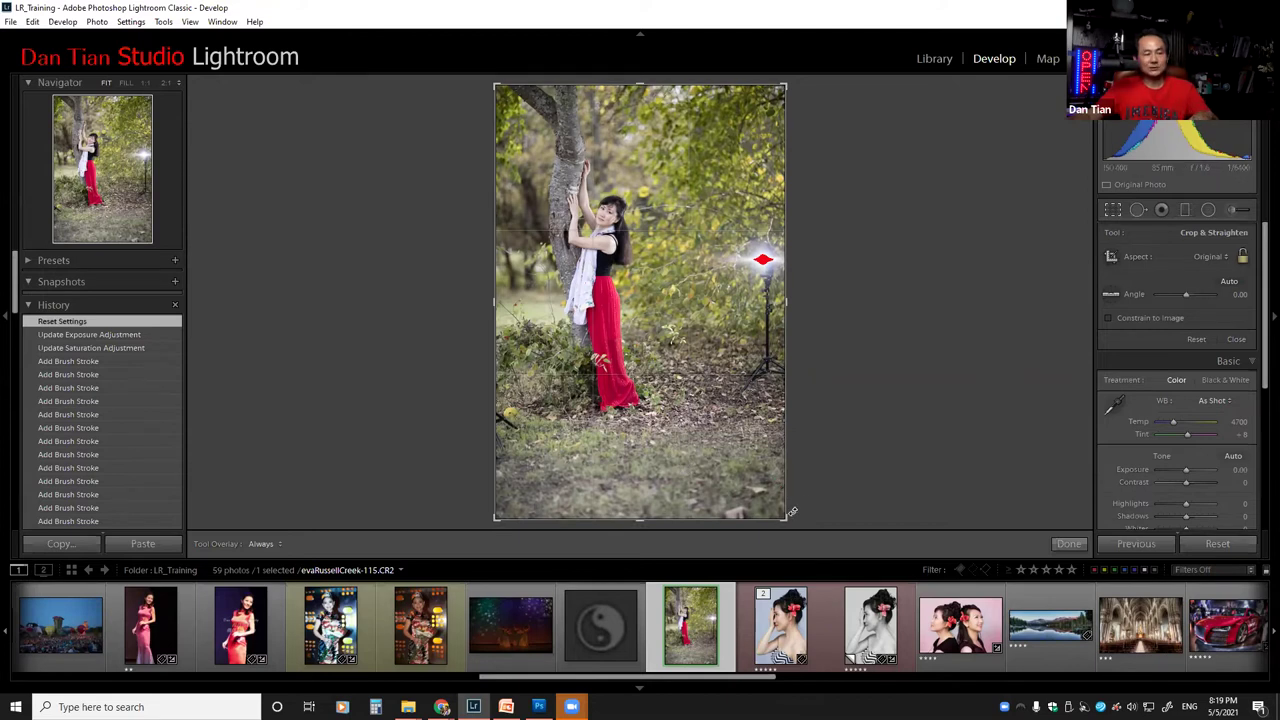
Step: Tighten the tree portrait's crop around the woman at a 2 x 3 / 4 x 6 ratio
{"action": "key", "text": "alt"}
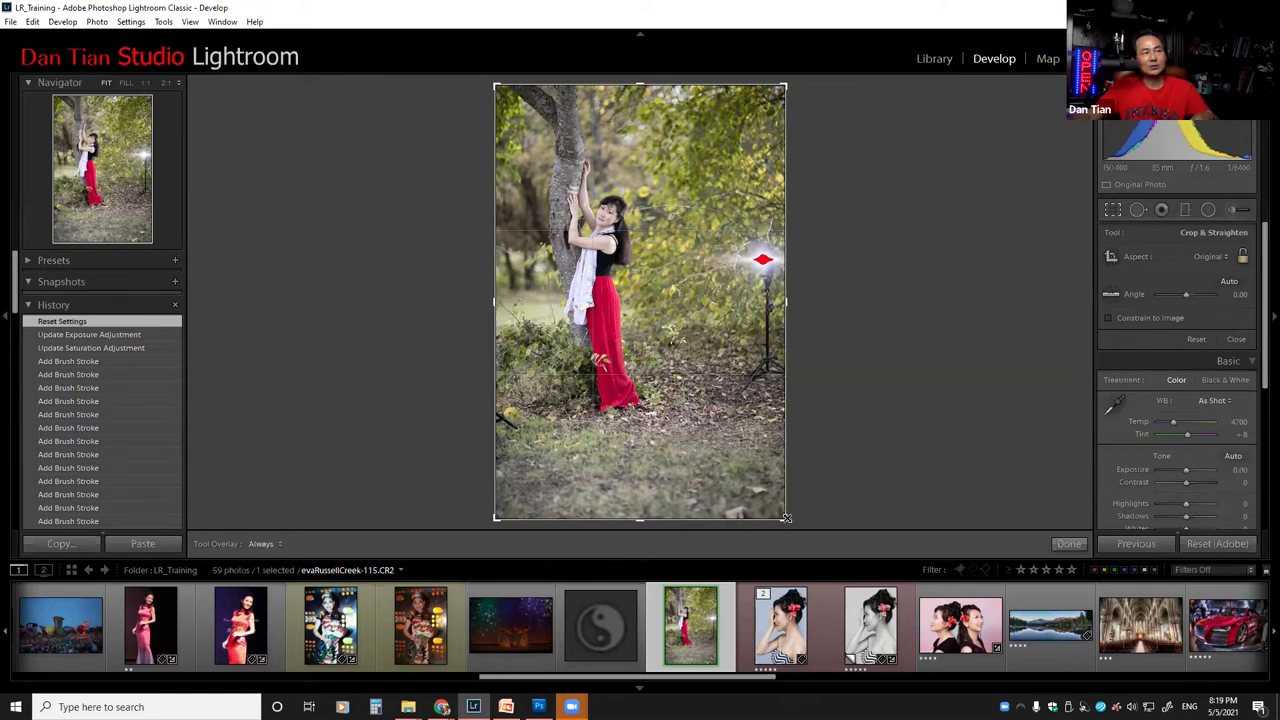
{"action": "left_click_drag", "start_coordinate": [786, 518], "coordinate": [769, 520]}
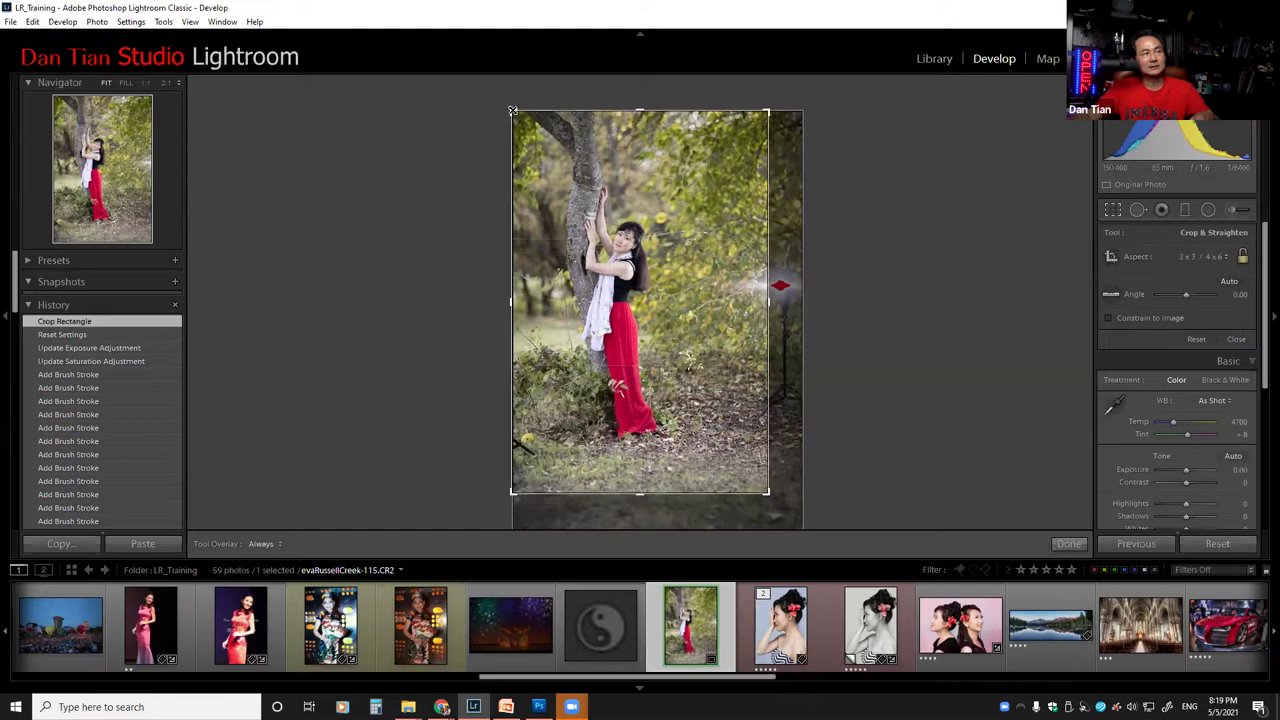
{"action": "left_click_drag", "start_coordinate": [505, 110], "coordinate": [514, 114]}
{"action": "left_click_drag", "start_coordinate": [631, 283], "coordinate": [632, 283]}
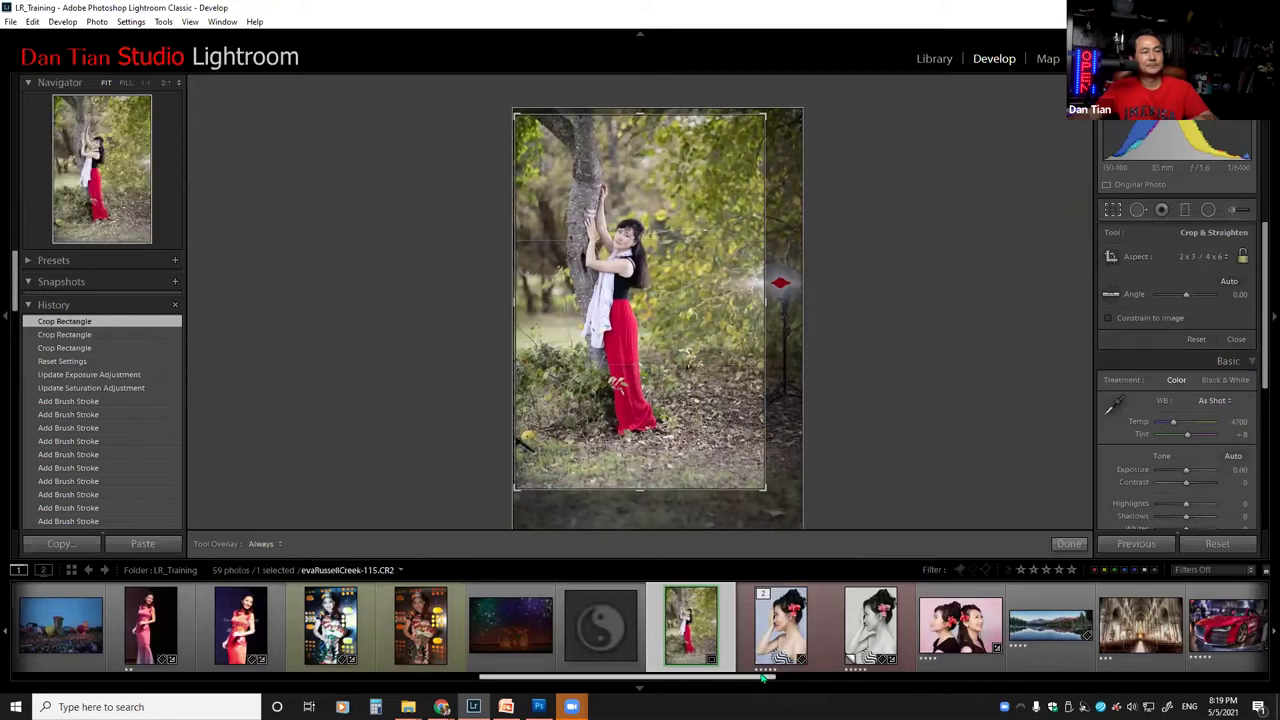
{"action": "left_click_drag", "start_coordinate": [716, 679], "coordinate": [1082, 636]}
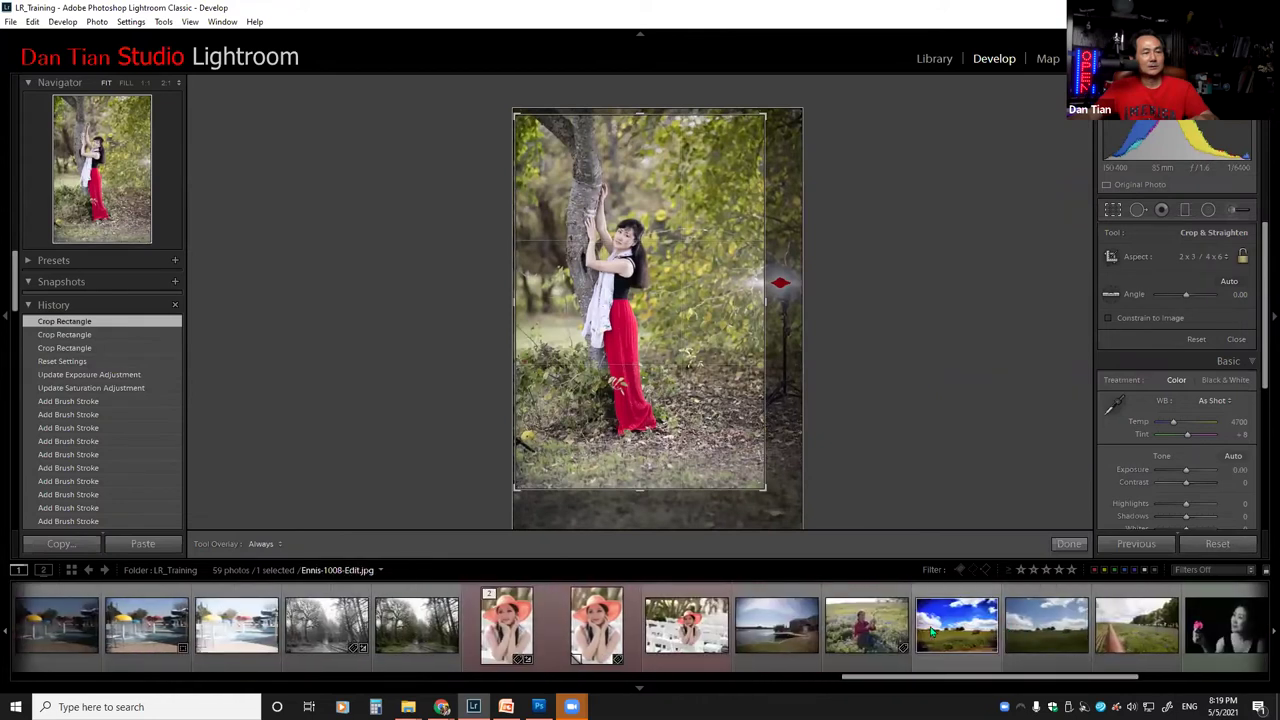
Step: Trim the flower-field portrait's crop from top, left and bottom-left, then select the petal portrait
{"action": "left_click", "coordinate": [865, 625]}
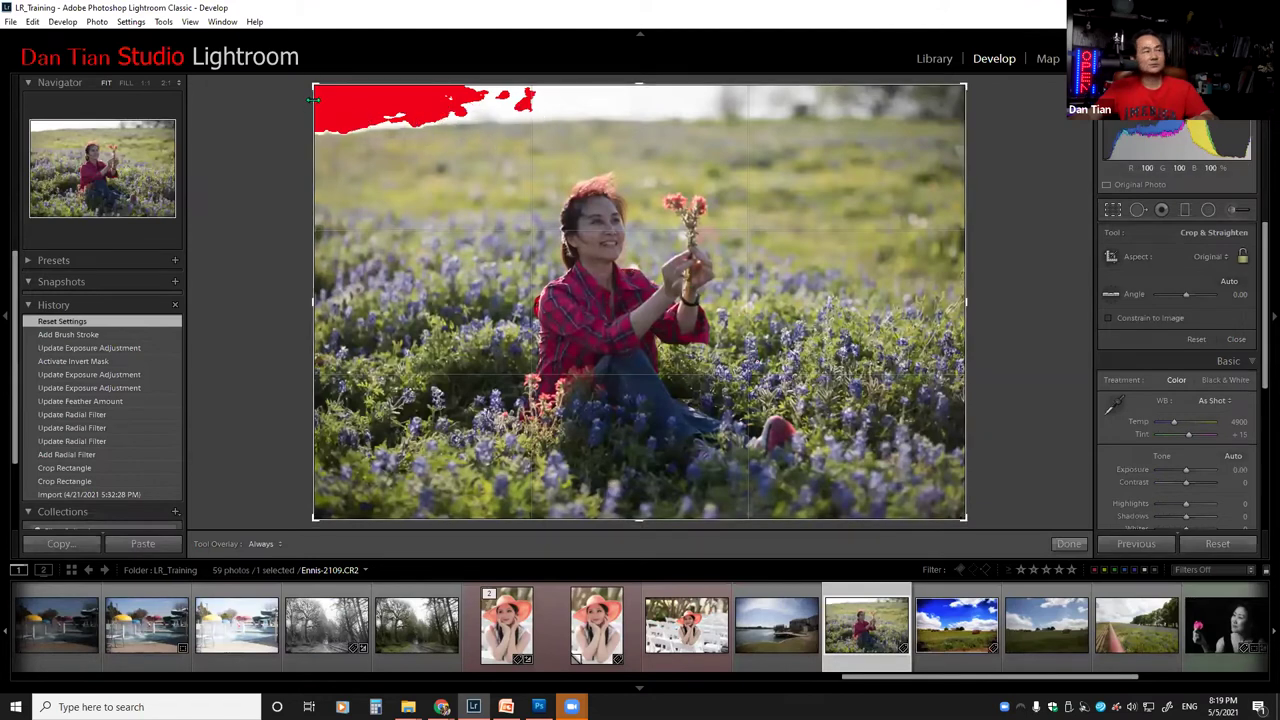
{"action": "left_click_drag", "start_coordinate": [314, 85], "coordinate": [381, 118]}
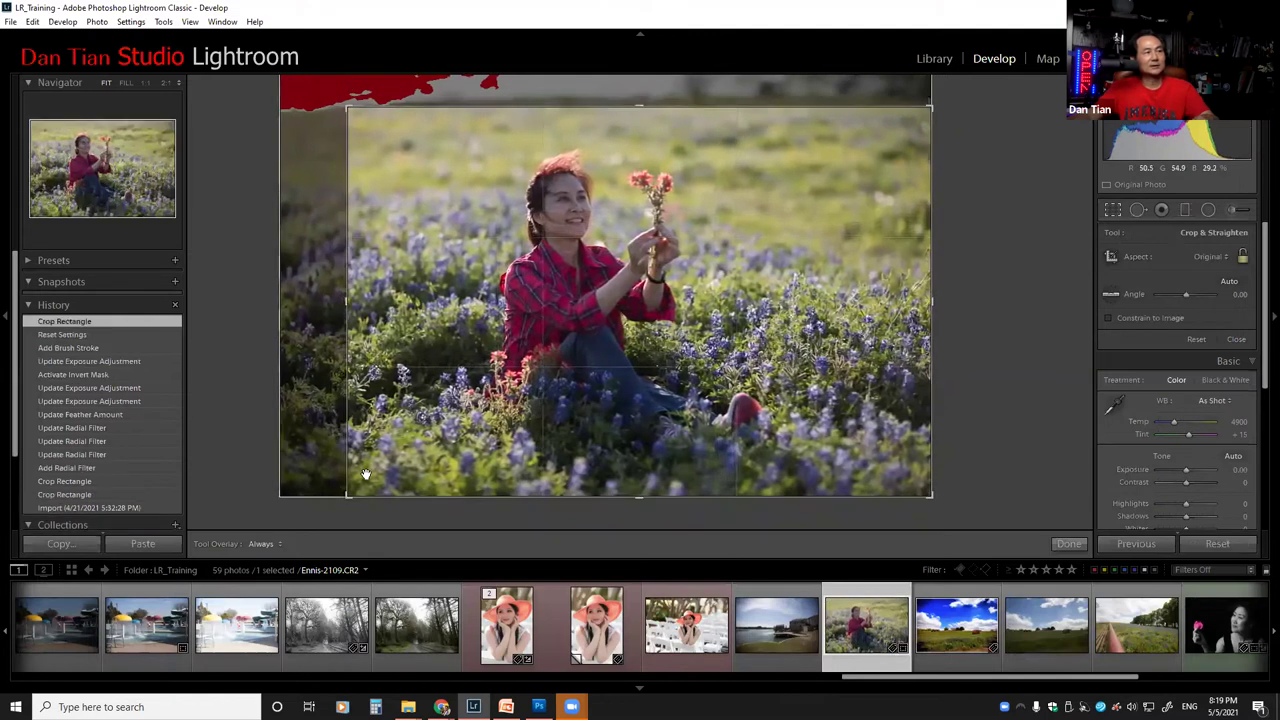
{"action": "left_click_drag", "start_coordinate": [349, 495], "coordinate": [362, 489]}
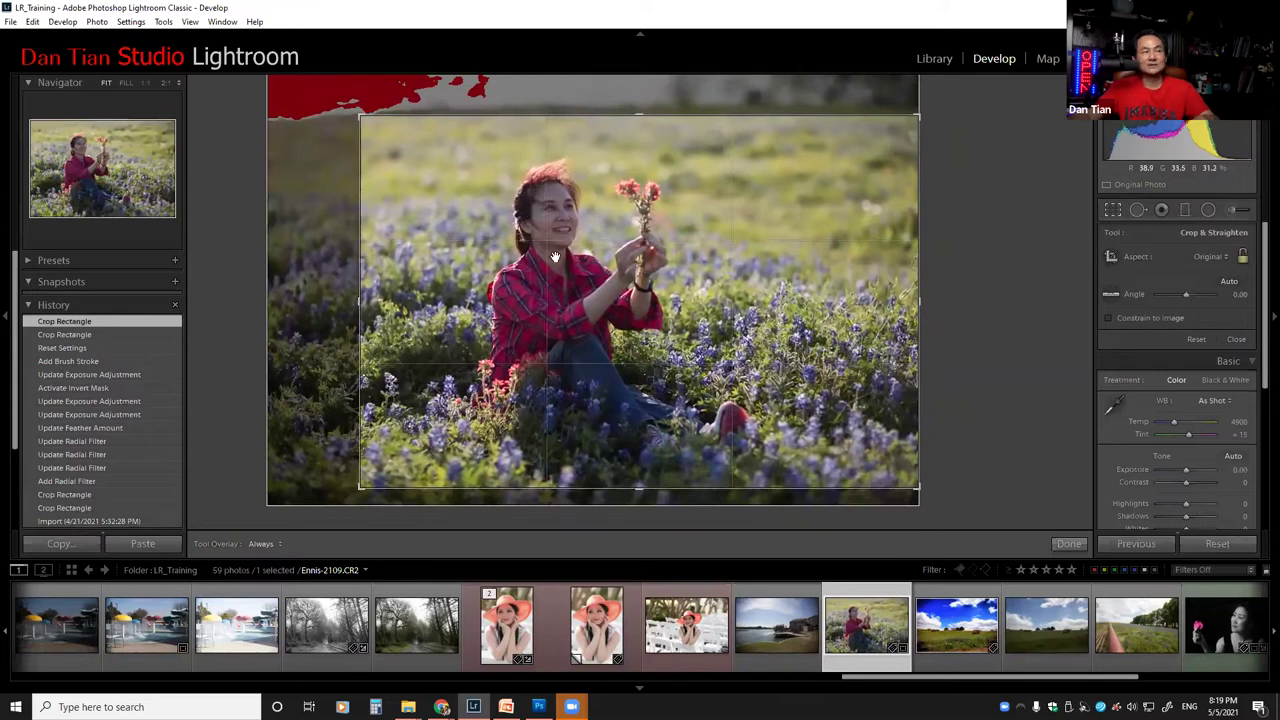
{"action": "left_click_drag", "start_coordinate": [360, 489], "coordinate": [362, 487]}
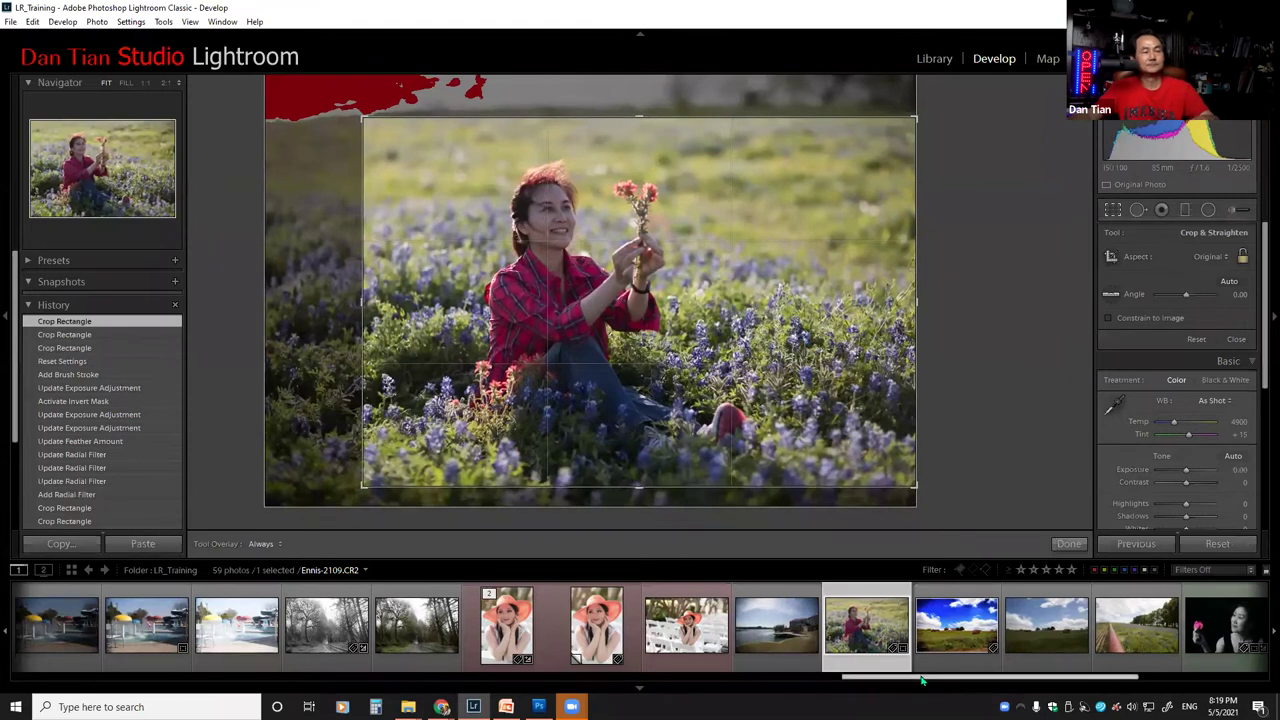
{"action": "left_click_drag", "start_coordinate": [925, 680], "coordinate": [995, 680]}
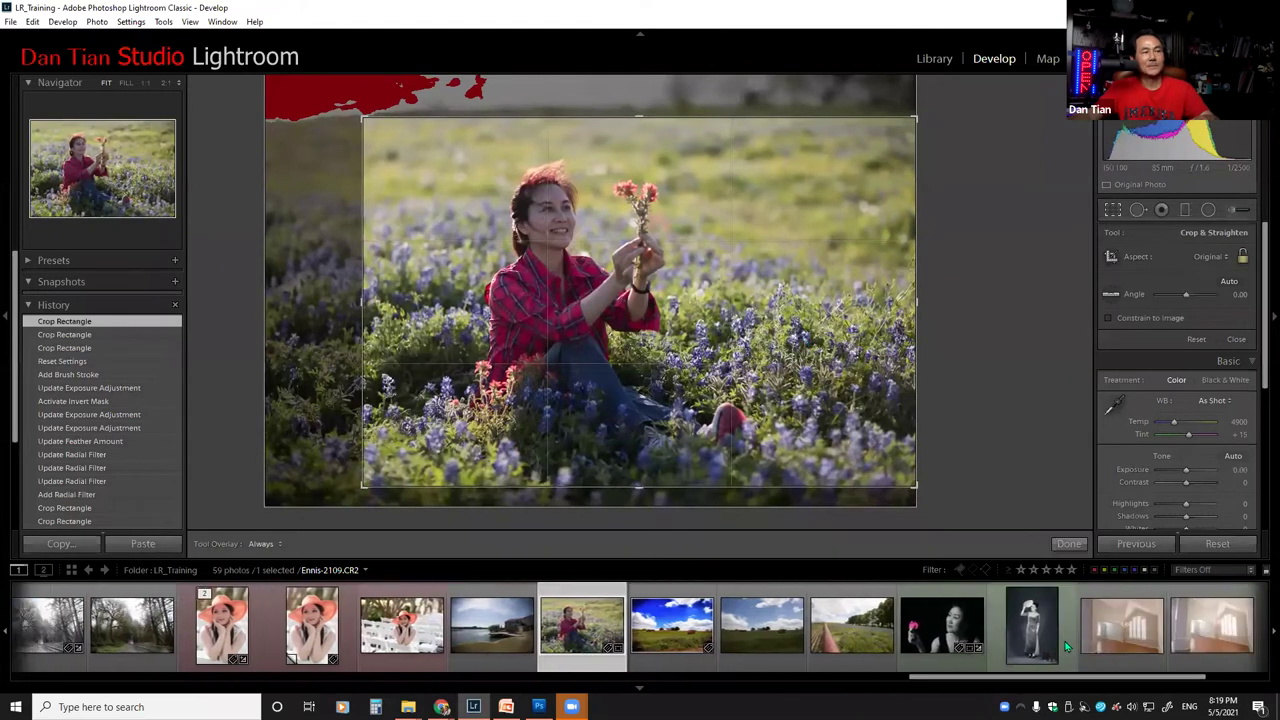
{"action": "left_click", "coordinate": [958, 645]}
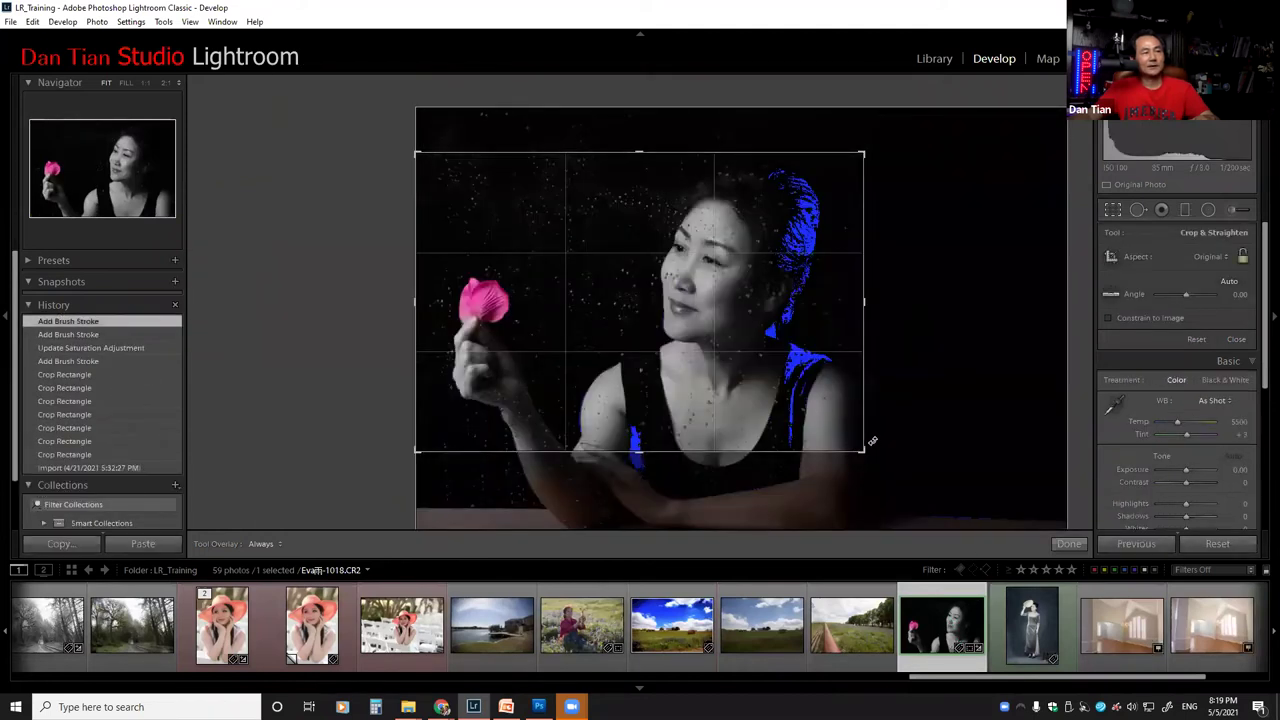
Step: Reset the petal portrait's edits, pull its crop in from the right, and finish cropping
{"action": "left_click", "coordinate": [1216, 543]}
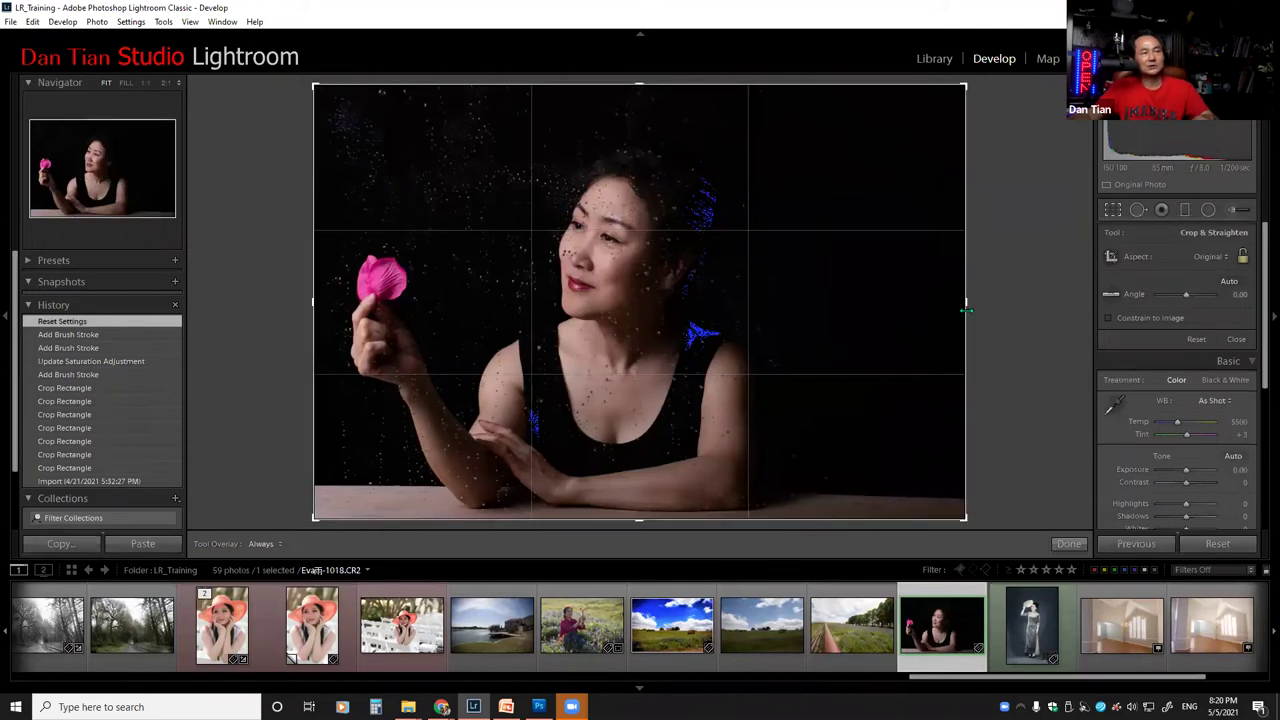
{"action": "left_click_drag", "start_coordinate": [966, 310], "coordinate": [737, 303]}
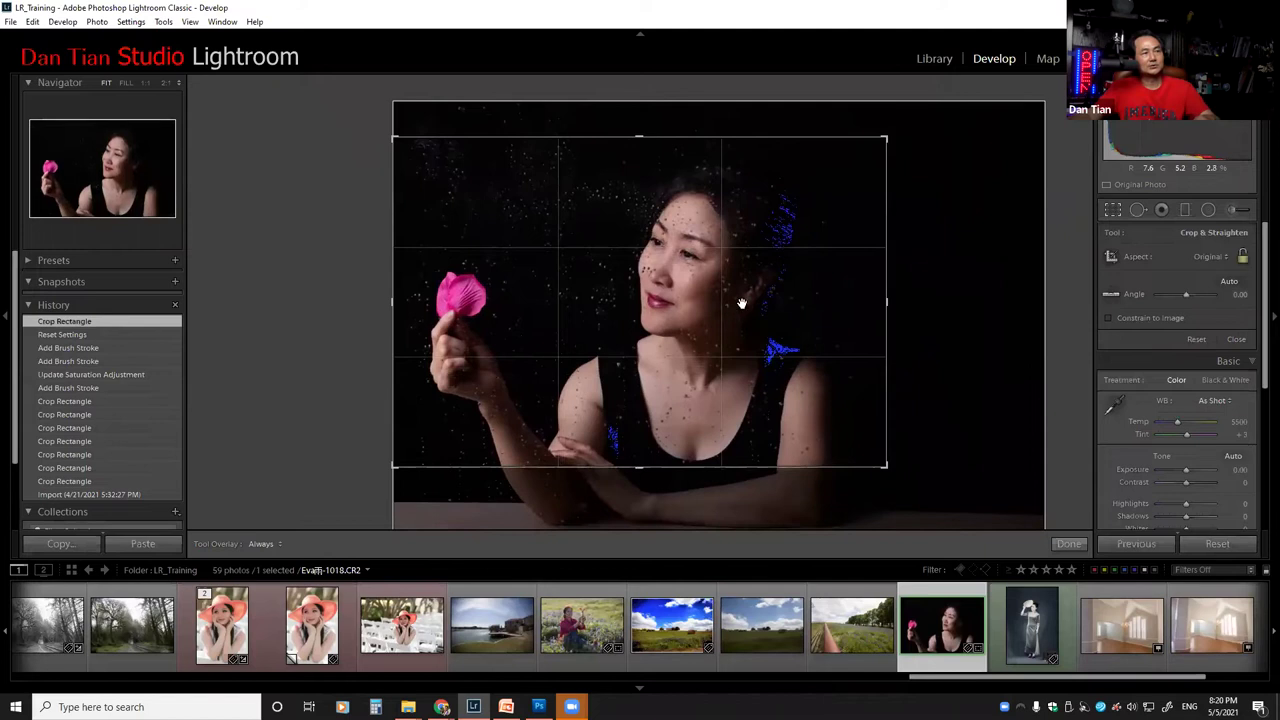
{"action": "left_click_drag", "start_coordinate": [885, 255], "coordinate": [866, 268]}
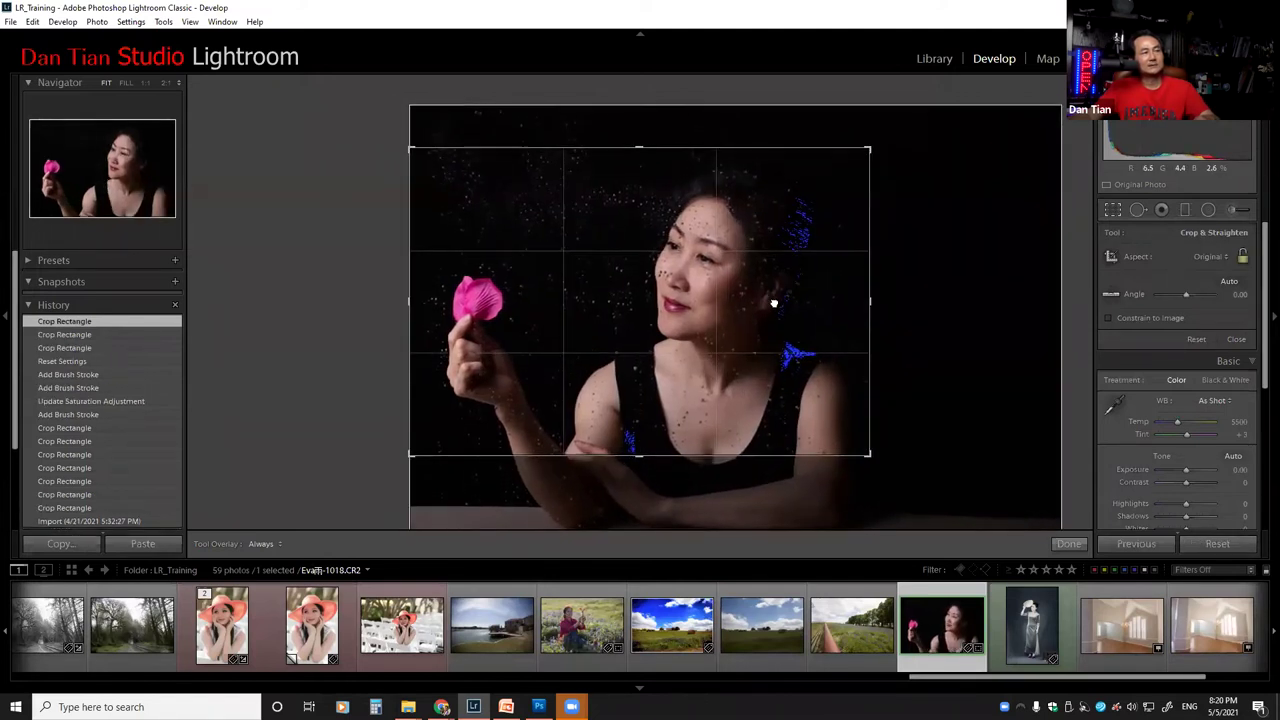
{"action": "left_click", "coordinate": [824, 317]}
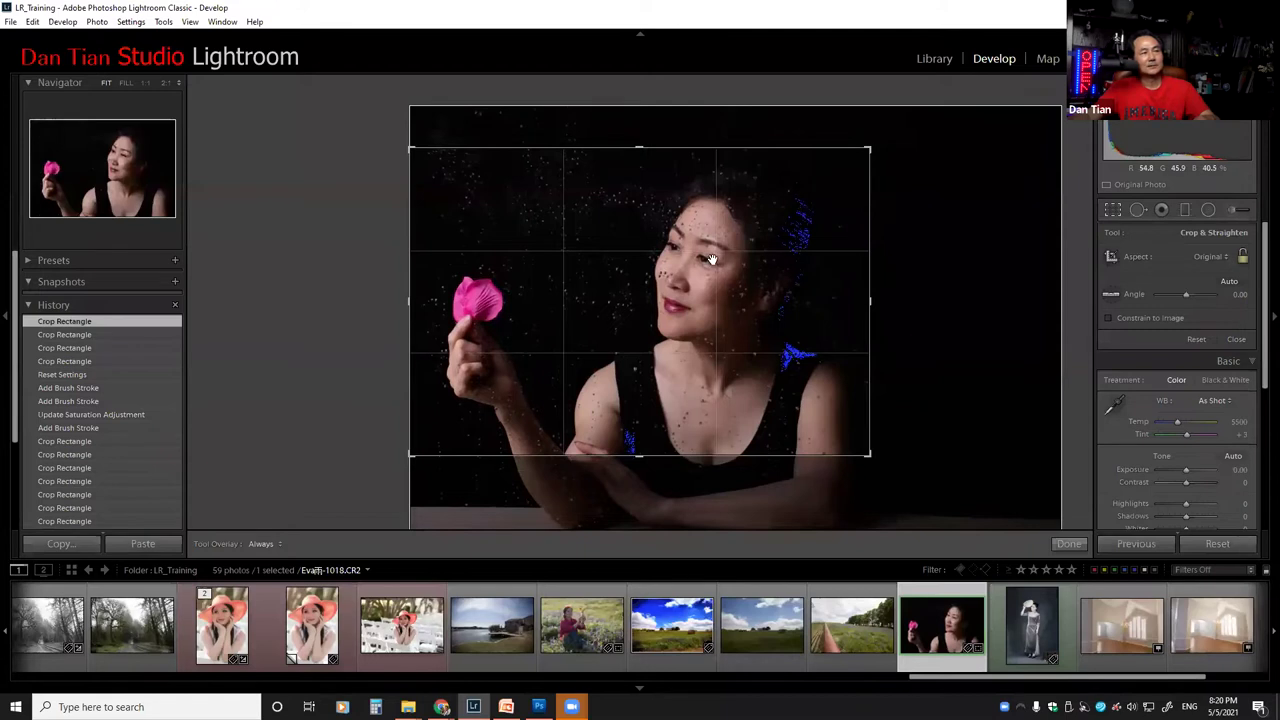
{"action": "left_click", "coordinate": [1068, 543]}
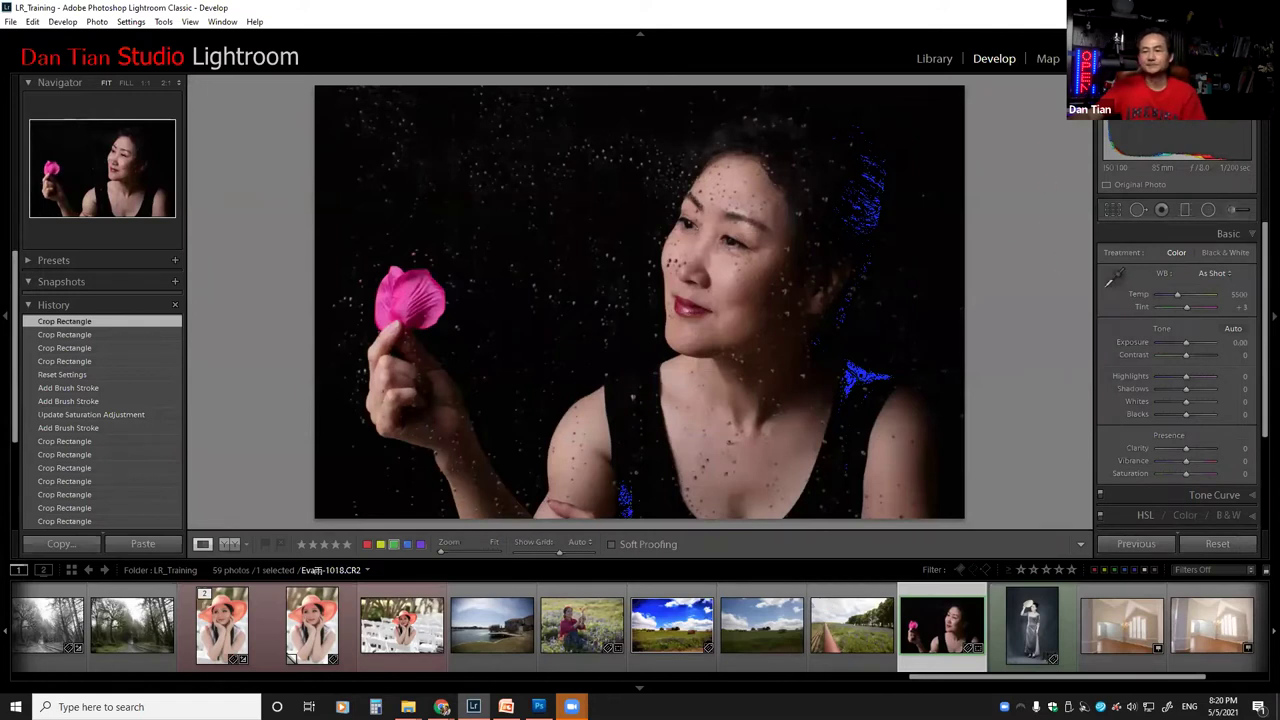
{"action": "key", "text": "alt+Tab"}
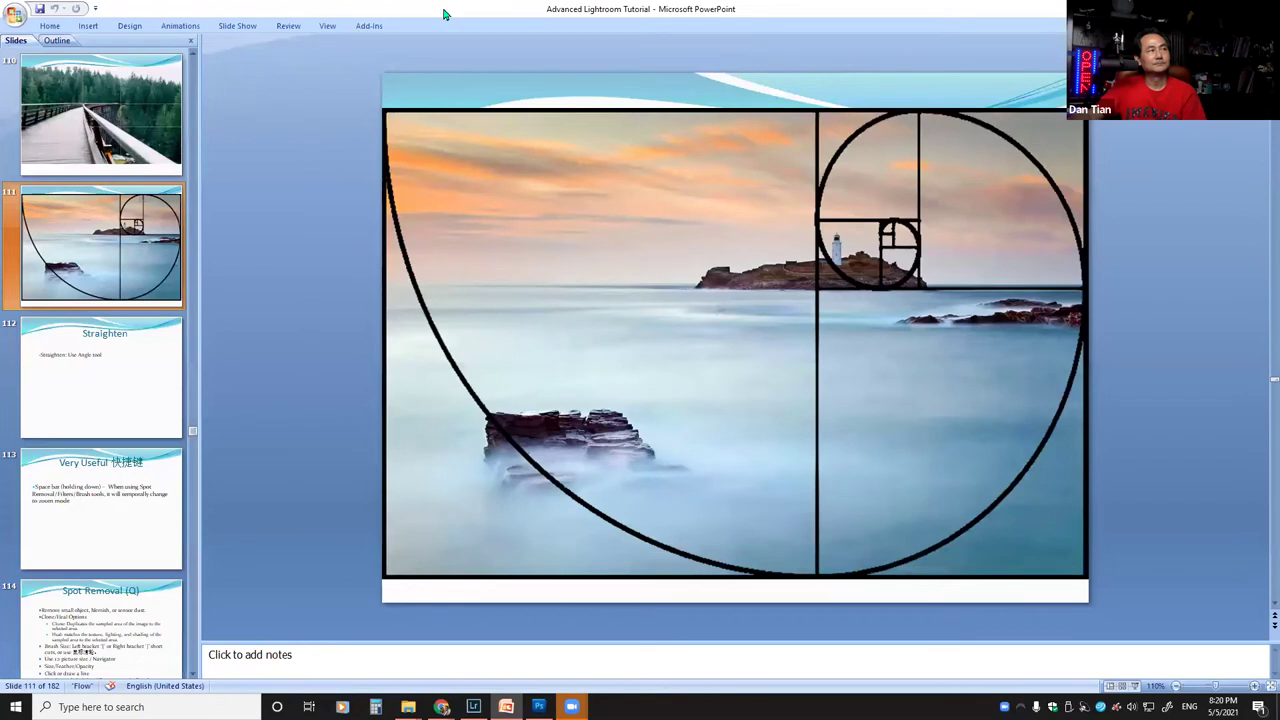
{"action": "double_click", "coordinate": [773, 14]}
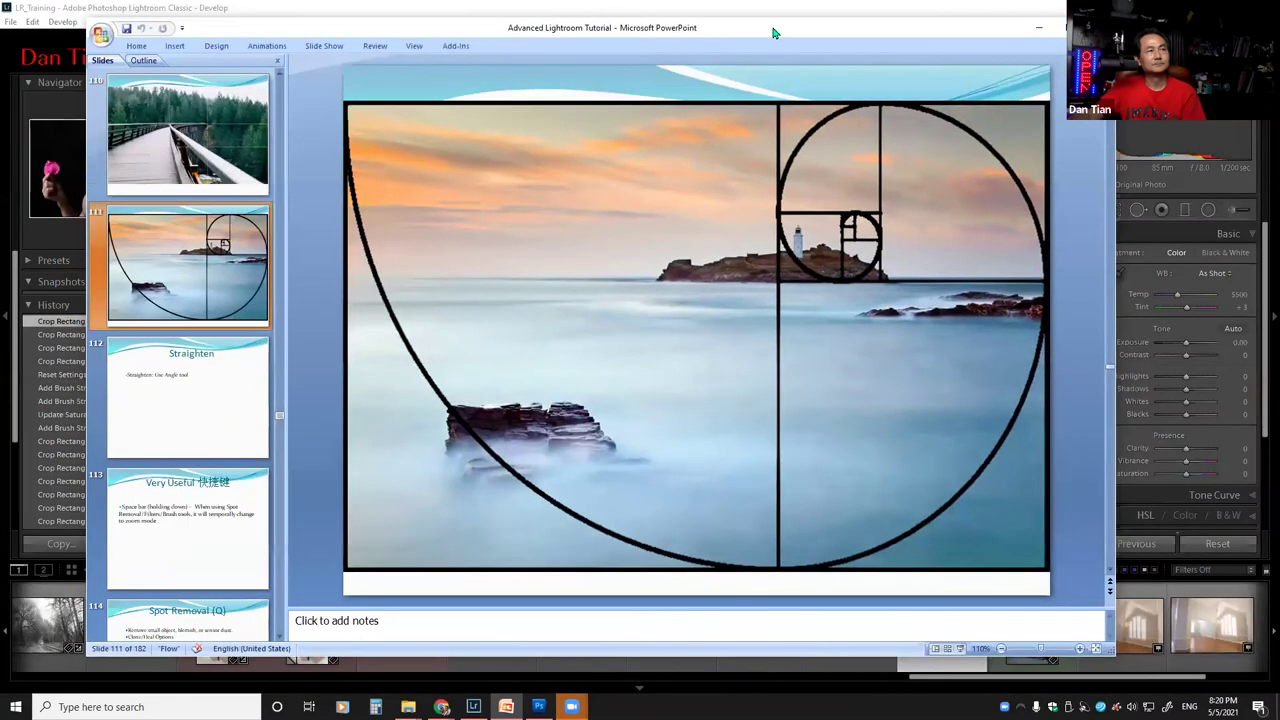
{"action": "left_click", "coordinate": [1038, 27]}
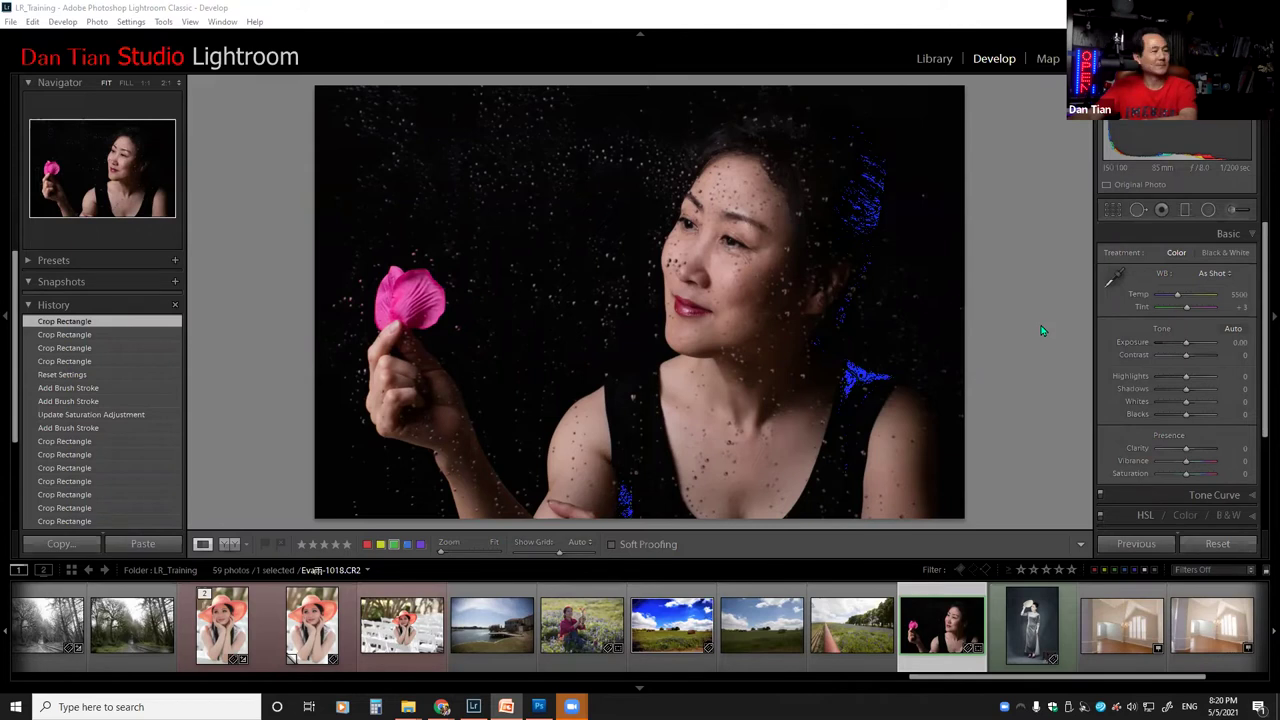
Step: Activate Spot Removal in Heal mode on the petal portrait with brush size 76
{"action": "left_click", "coordinate": [1137, 210]}
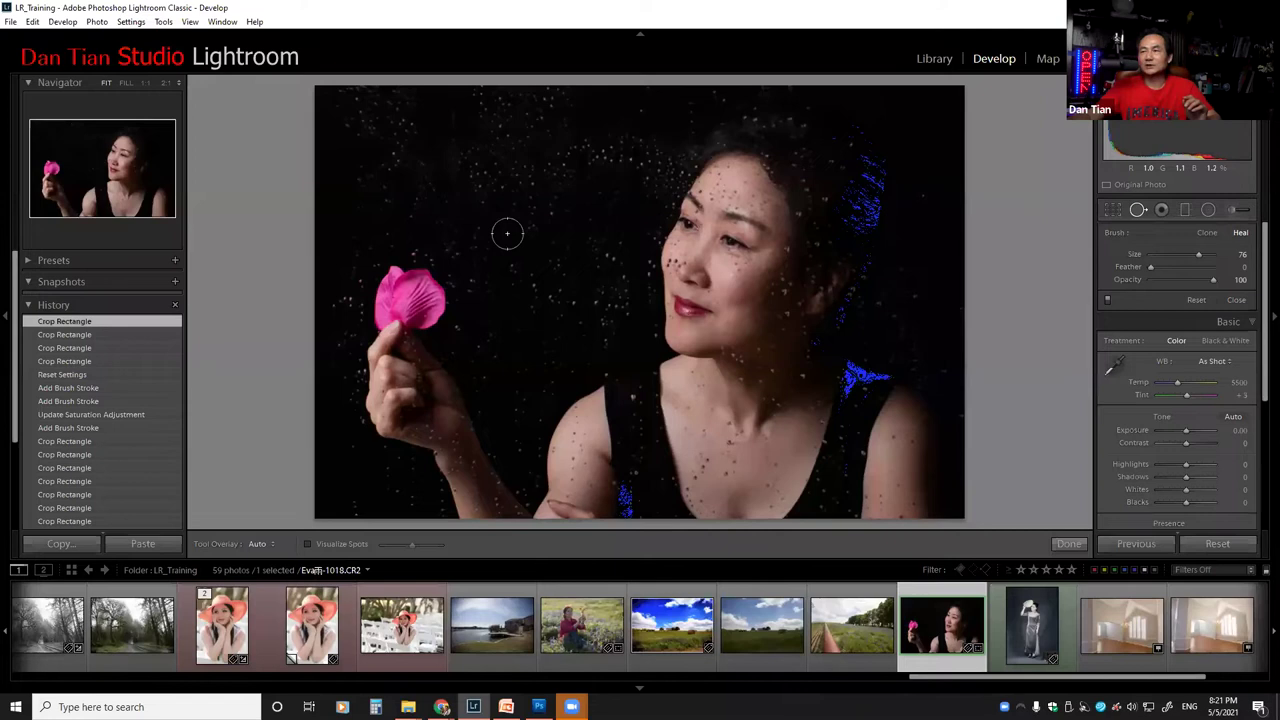
{"action": "scroll", "coordinate": [513, 232], "scroll_direction": "up", "scroll_amount": 2}
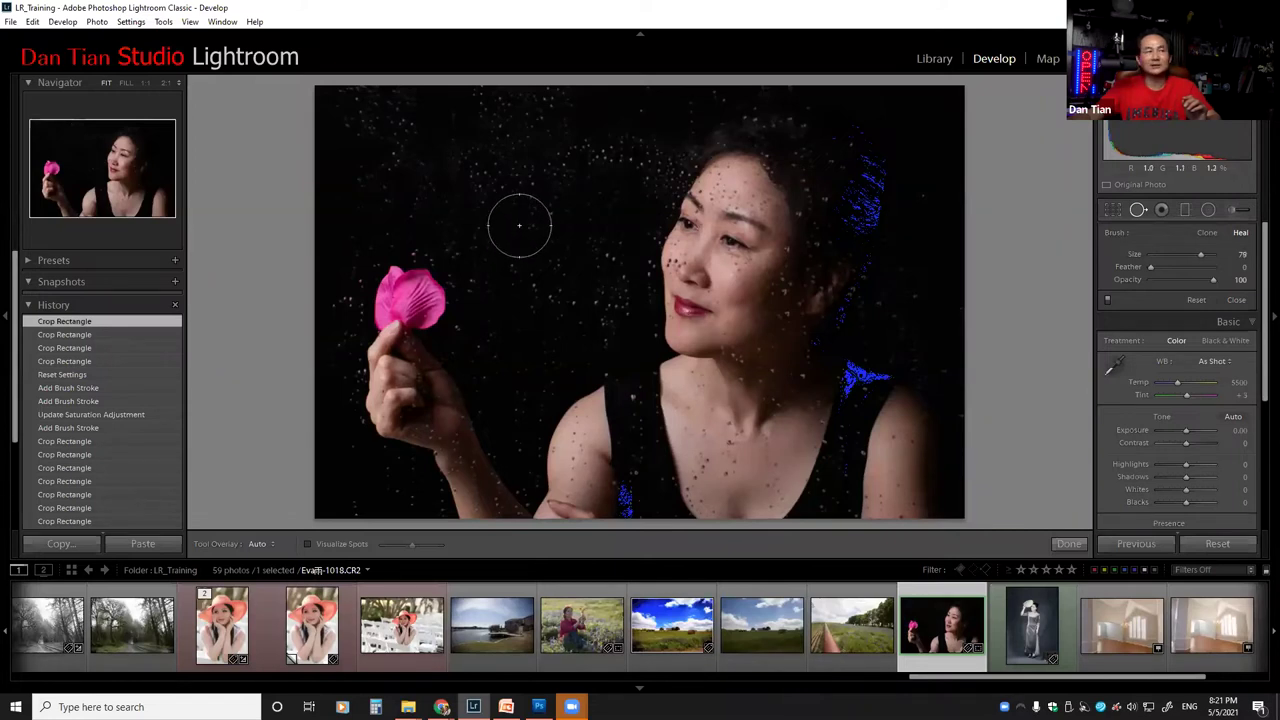
{"action": "scroll", "coordinate": [518, 228], "scroll_direction": "down", "scroll_amount": 10}
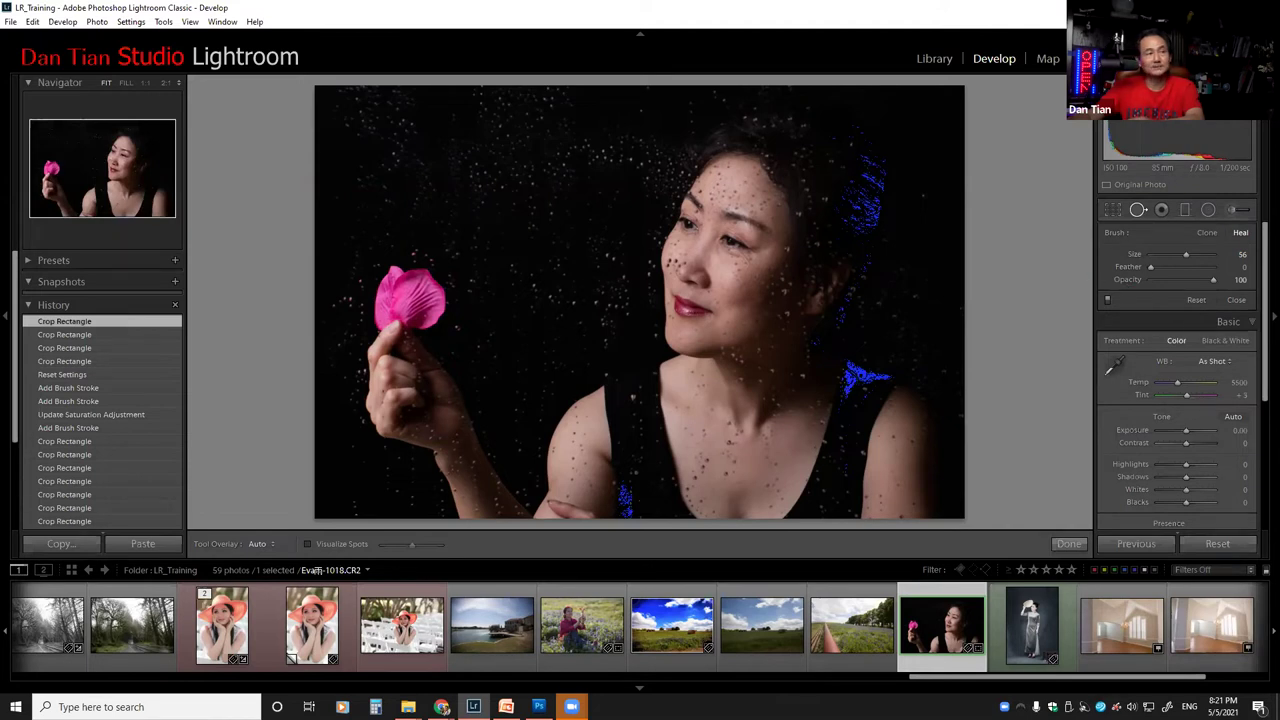
{"action": "scroll", "coordinate": [508, 197], "scroll_direction": "up", "scroll_amount": 3}
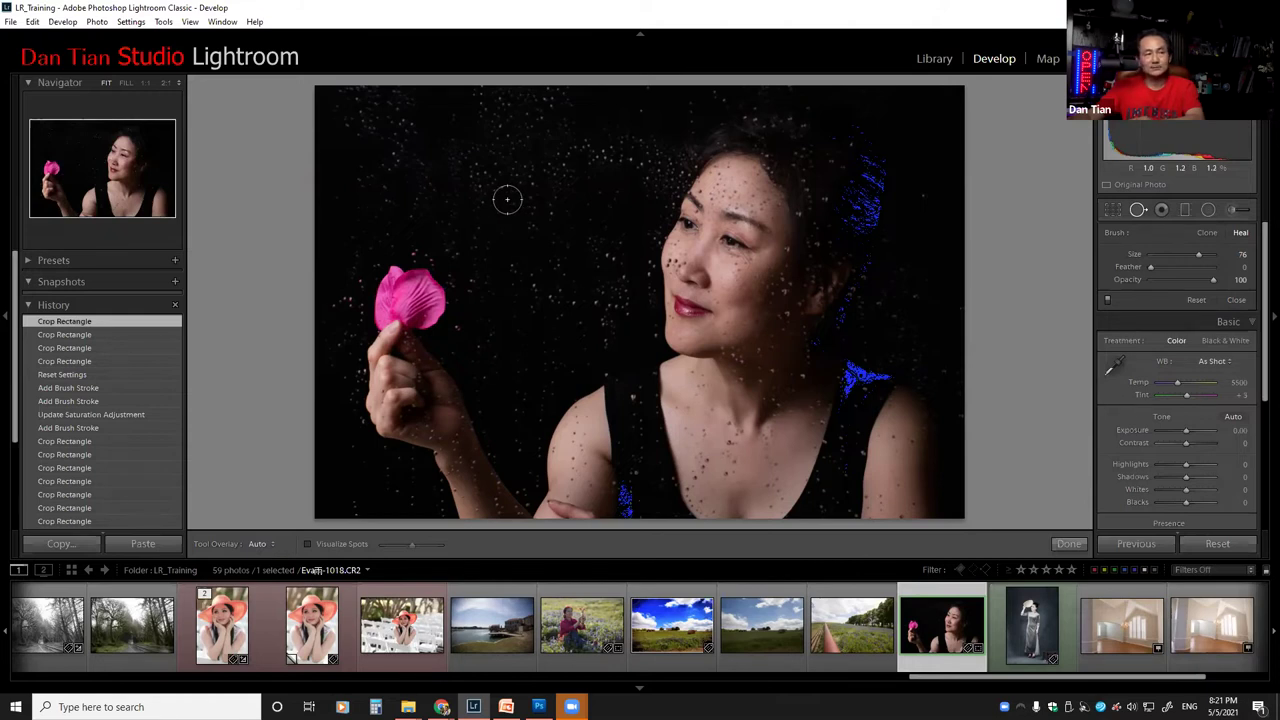
Step: Open the hat portrait at 1:1, pan to the woman's face, and check the fit view before returning
{"action": "left_click", "coordinate": [418, 630]}
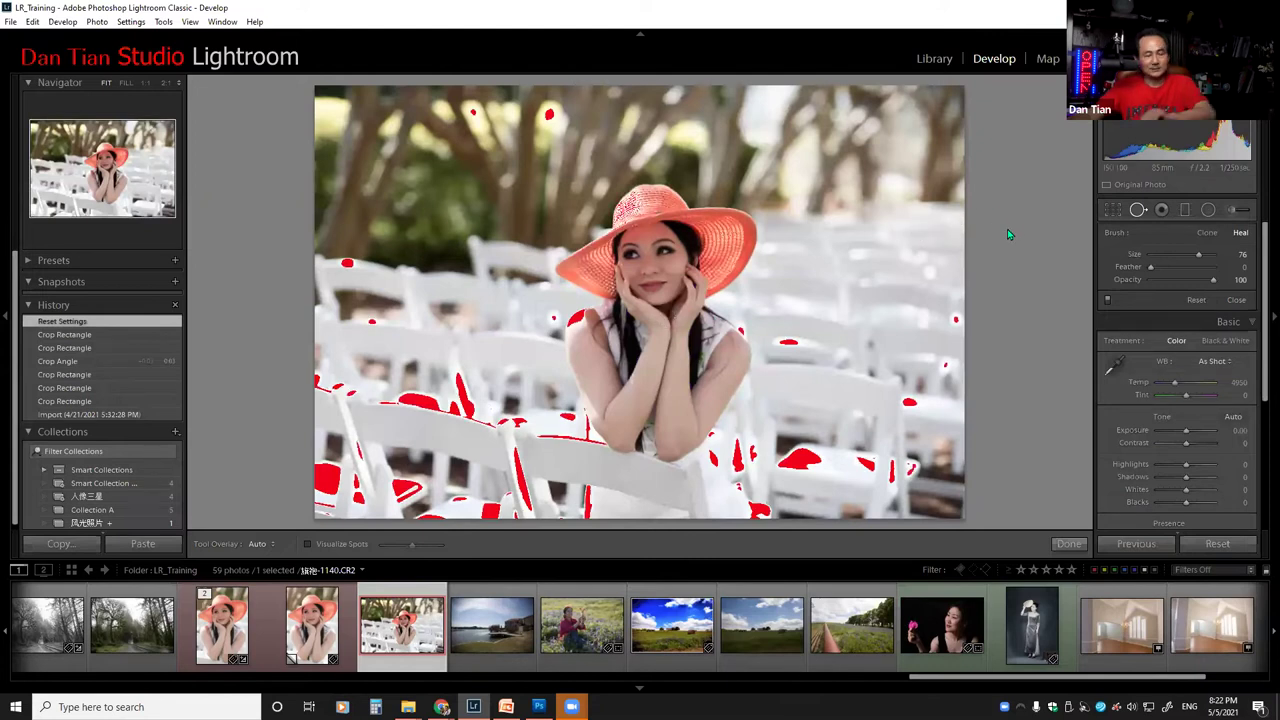
{"action": "key", "text": "ctrl+equal"}
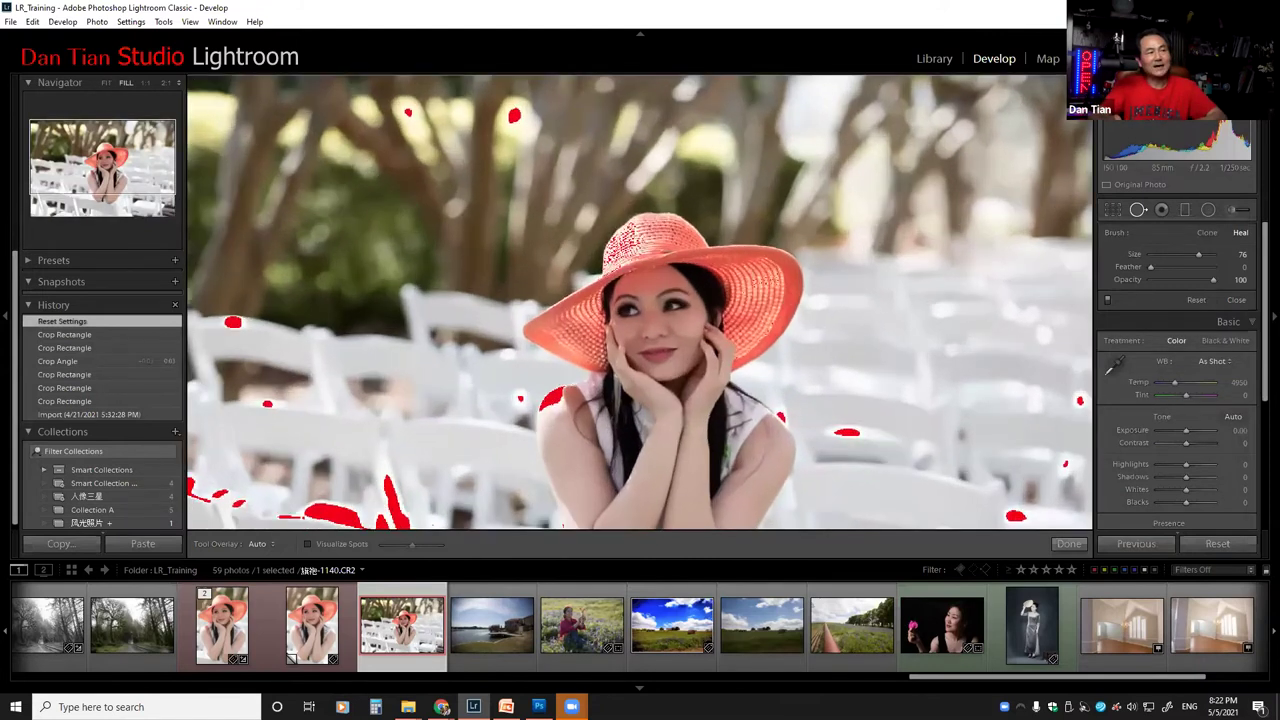
{"action": "key", "text": "ctrl+equal"}
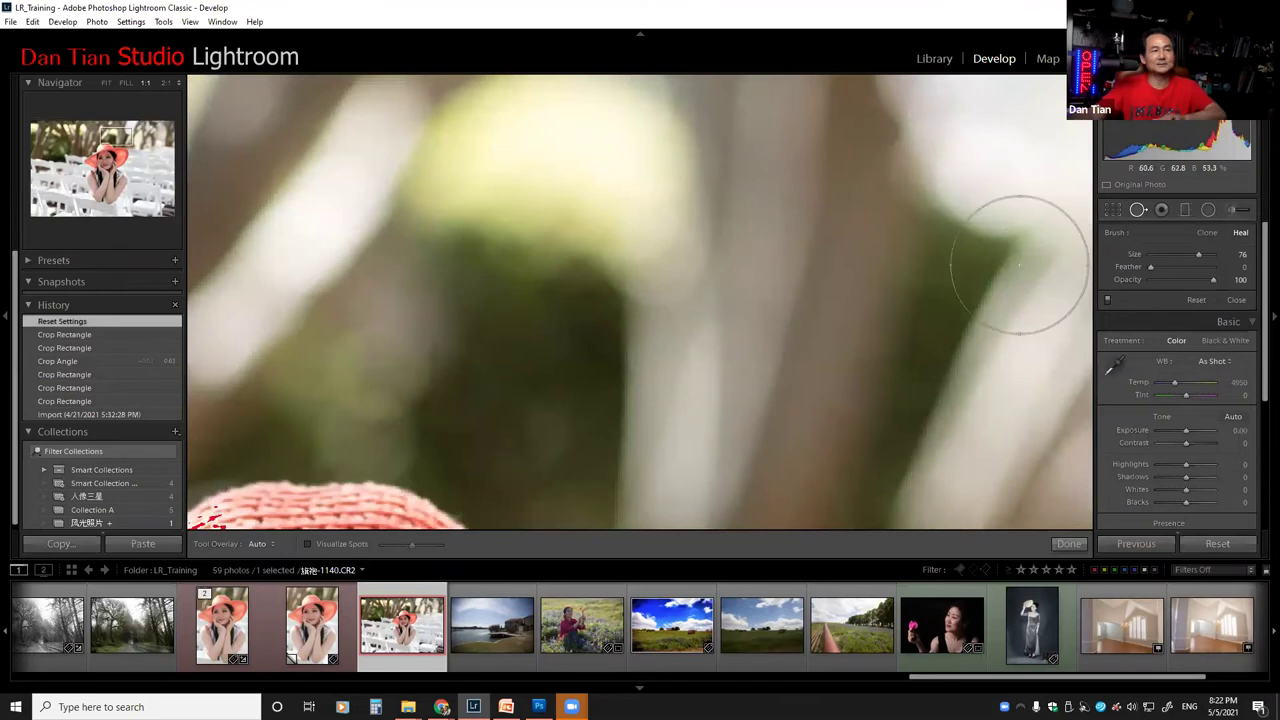
{"action": "left_click_drag", "start_coordinate": [611, 357], "coordinate": [738, 163]}
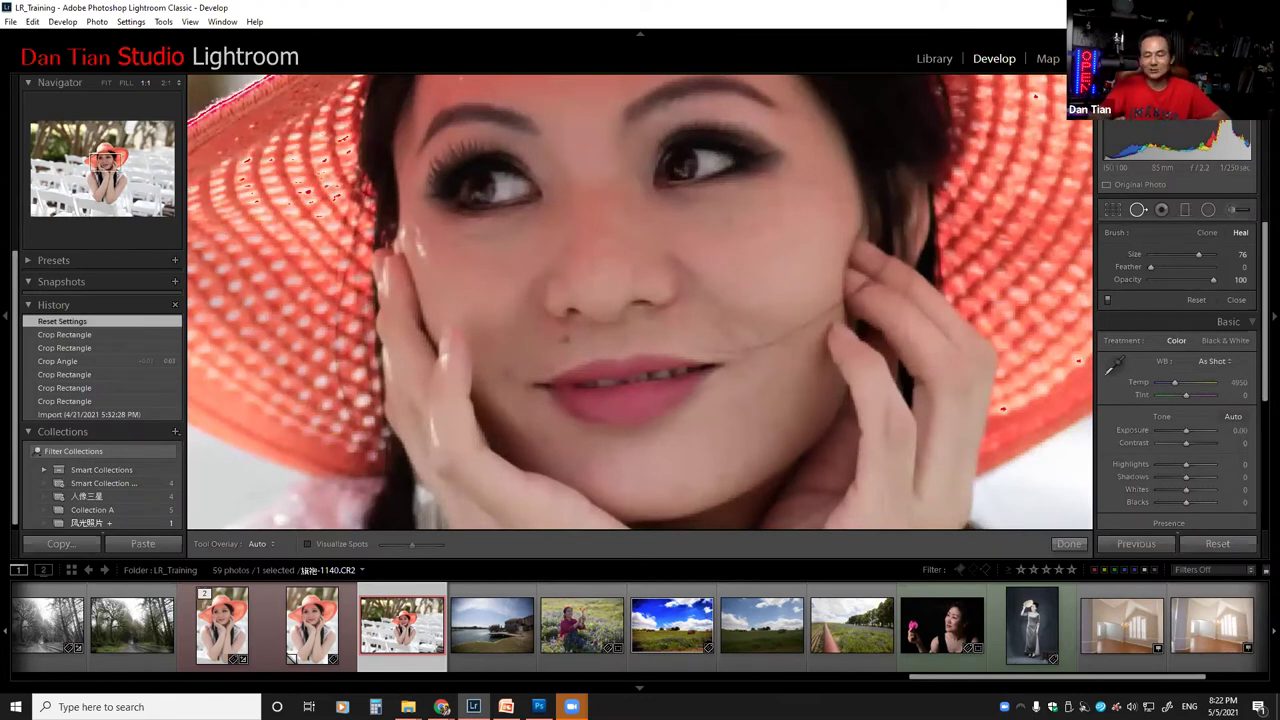
{"action": "key", "text": "z"}
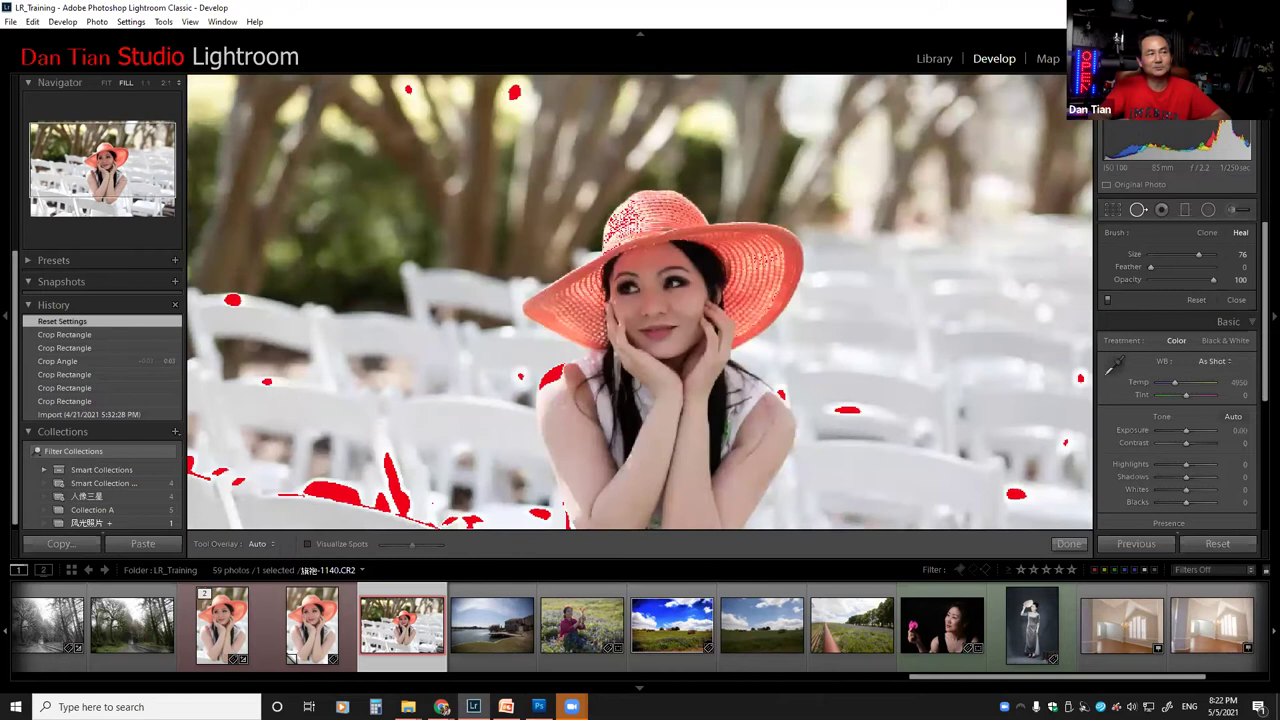
{"action": "key", "text": "z"}
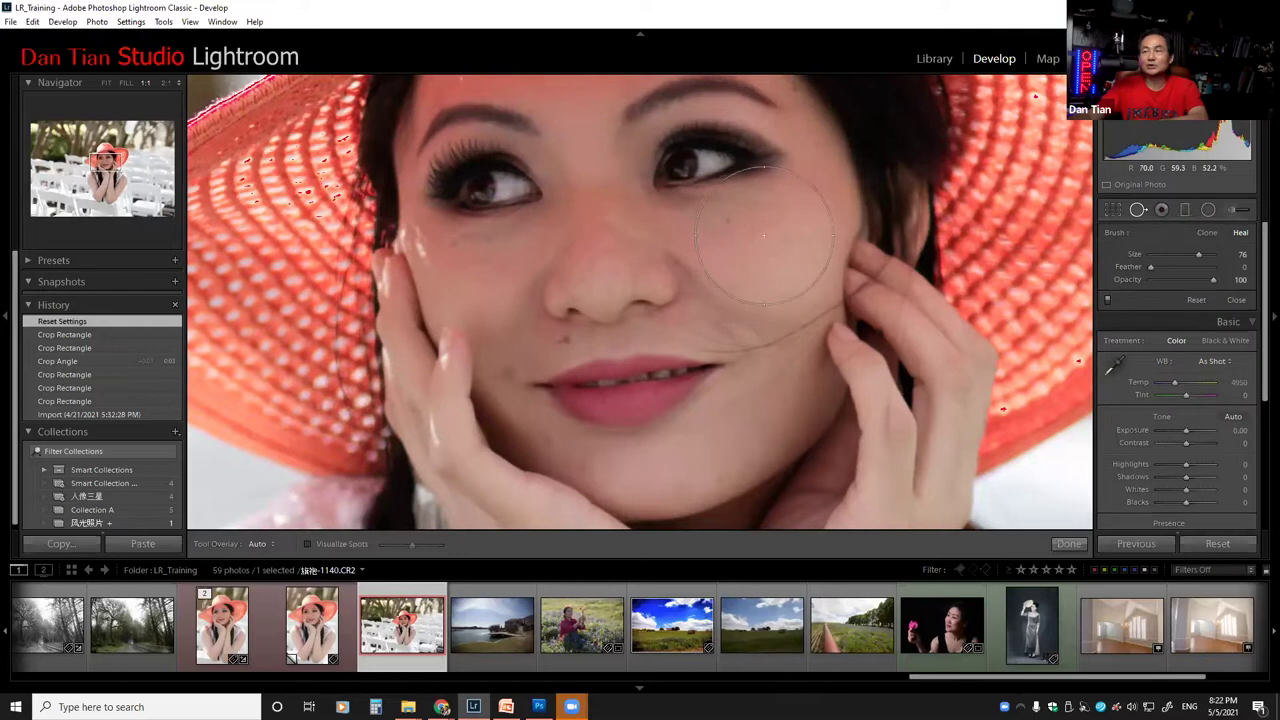
Step: Set the Heal brush to size 58, try softer feather values, then return Feather to 0
{"action": "scroll", "coordinate": [762, 243], "scroll_direction": "down", "scroll_amount": 8}
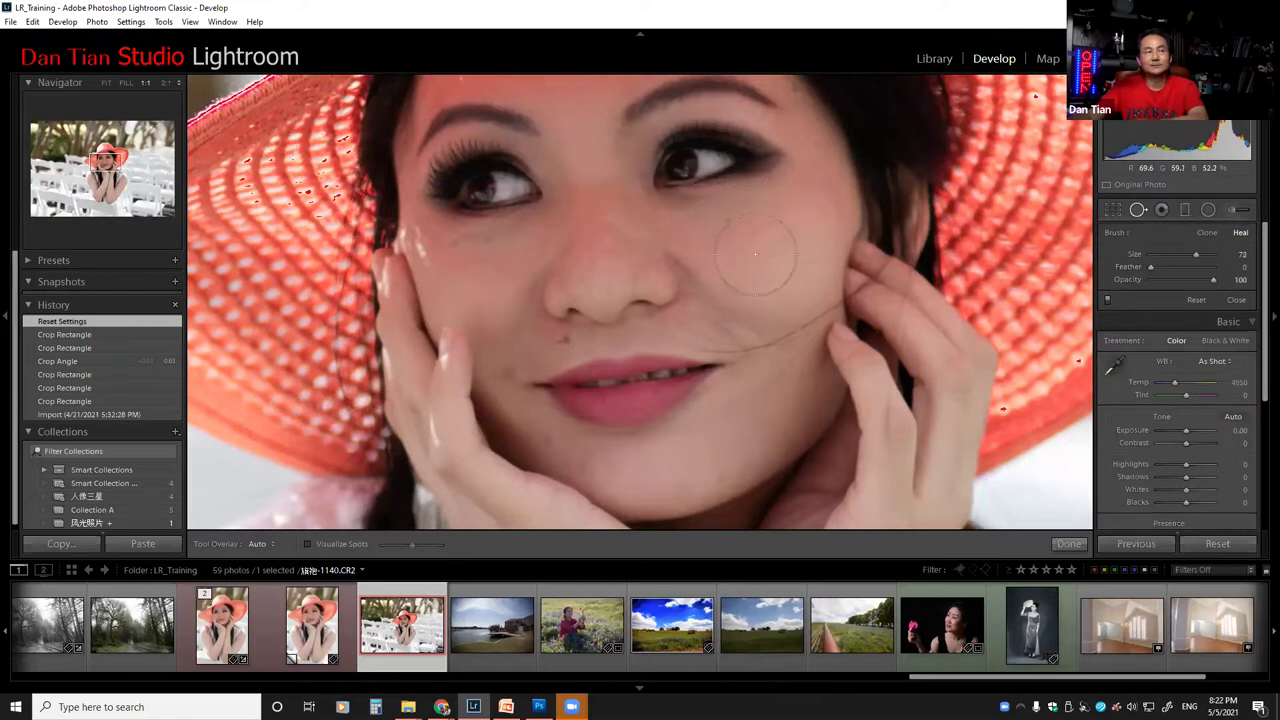
{"action": "scroll", "coordinate": [752, 263], "scroll_direction": "down", "scroll_amount": 10}
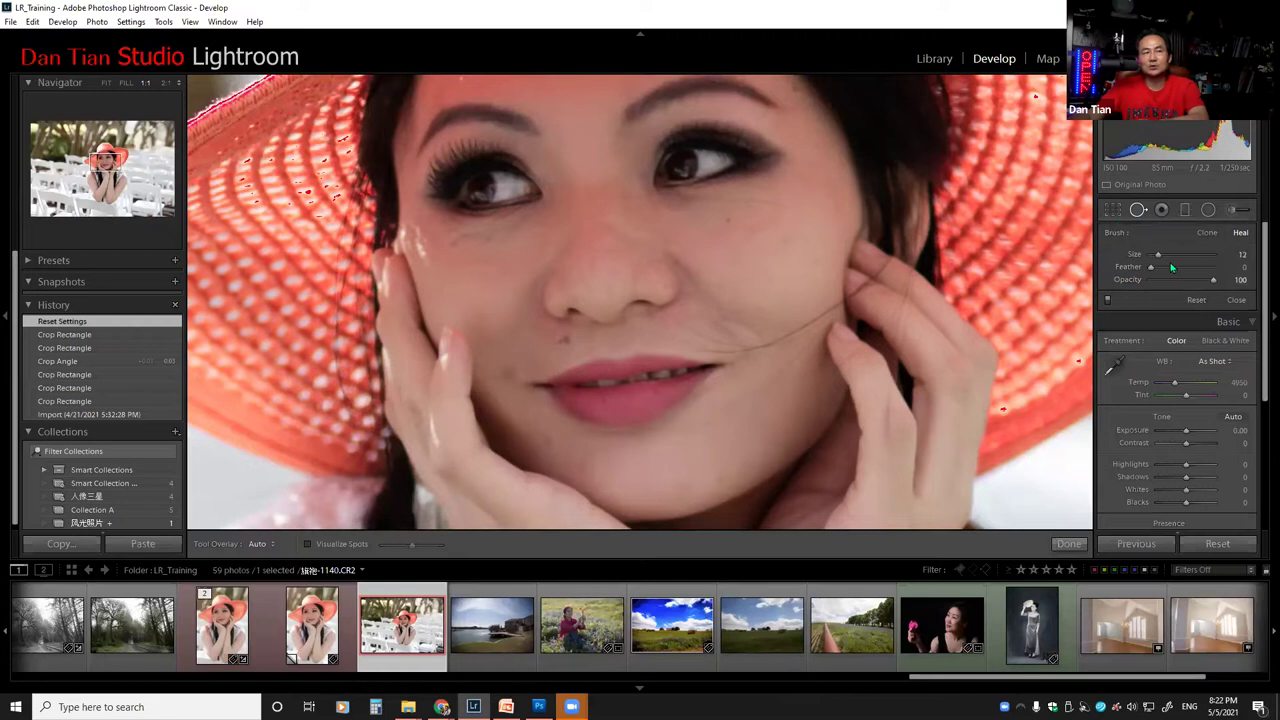
{"action": "left_click_drag", "start_coordinate": [1160, 256], "coordinate": [1176, 258]}
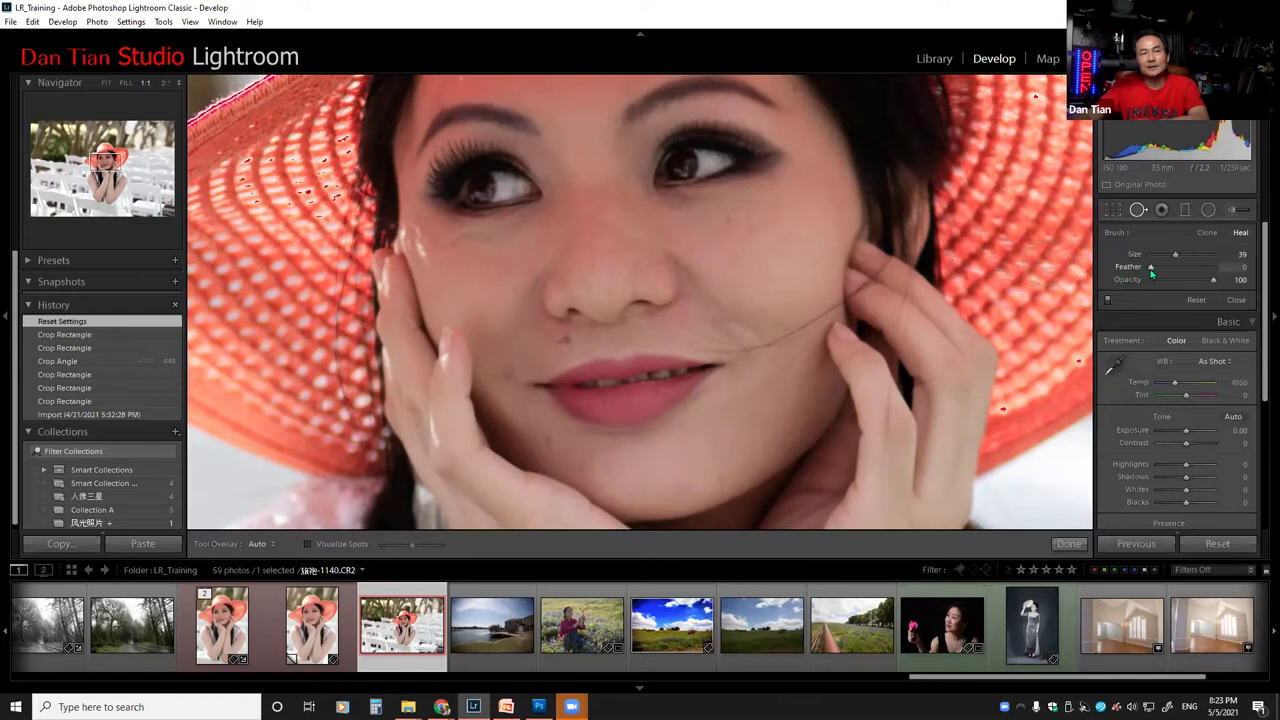
{"action": "left_click_drag", "start_coordinate": [1154, 269], "coordinate": [1167, 268]}
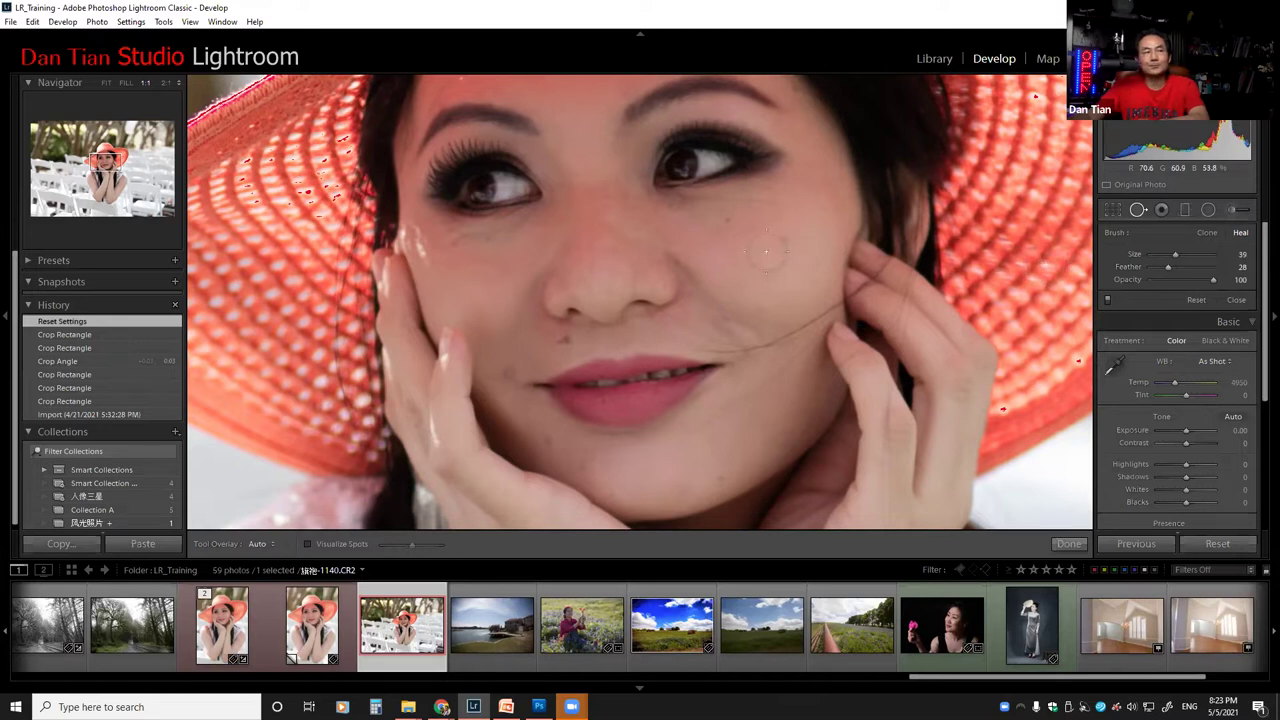
{"action": "left_click_drag", "start_coordinate": [1172, 270], "coordinate": [1220, 267]}
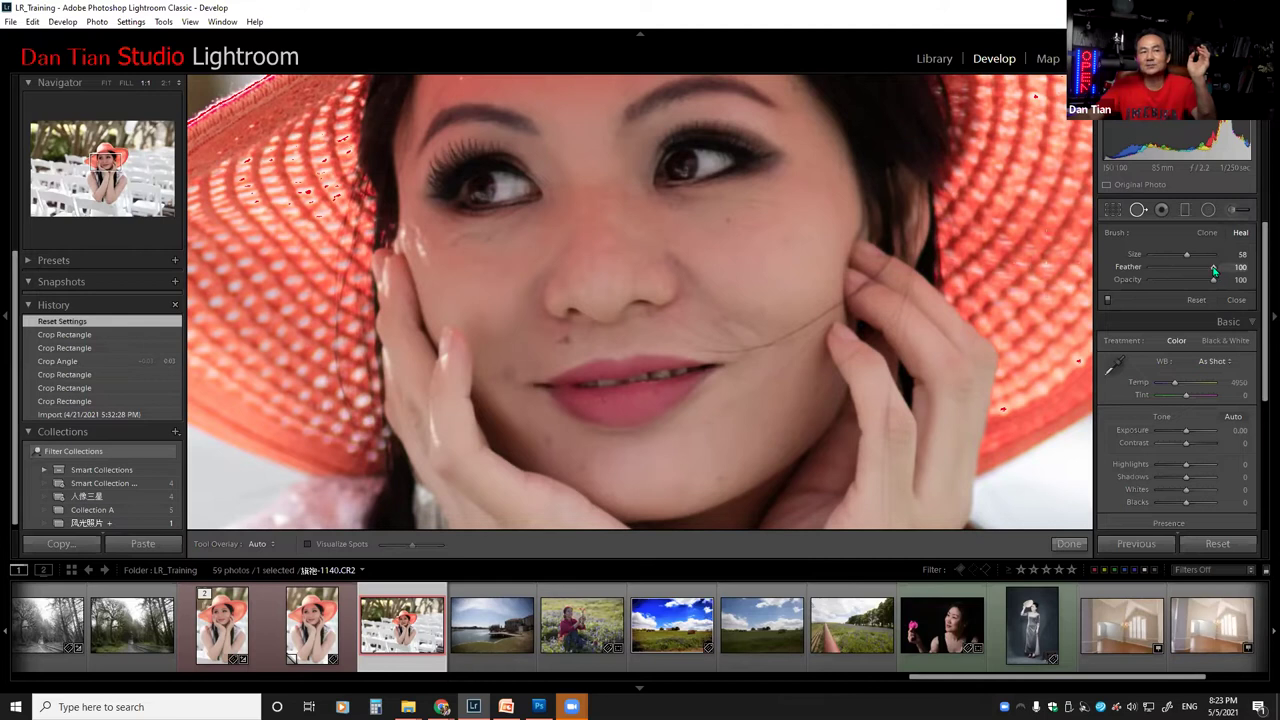
{"action": "left_click_drag", "start_coordinate": [1214, 268], "coordinate": [1140, 282]}
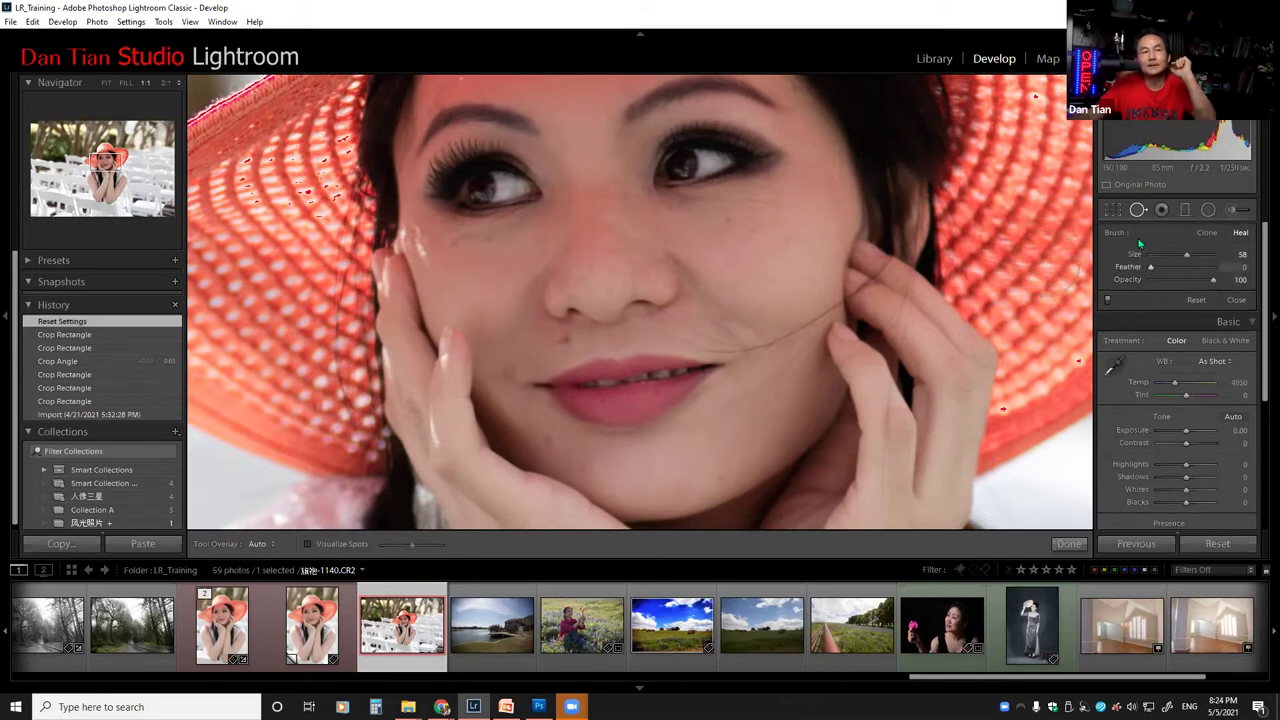
Step: Reduce the Heal brush to size 19 and heal the blemish above the upper lip
{"action": "scroll", "coordinate": [752, 260], "scroll_direction": "down", "scroll_amount": 5}
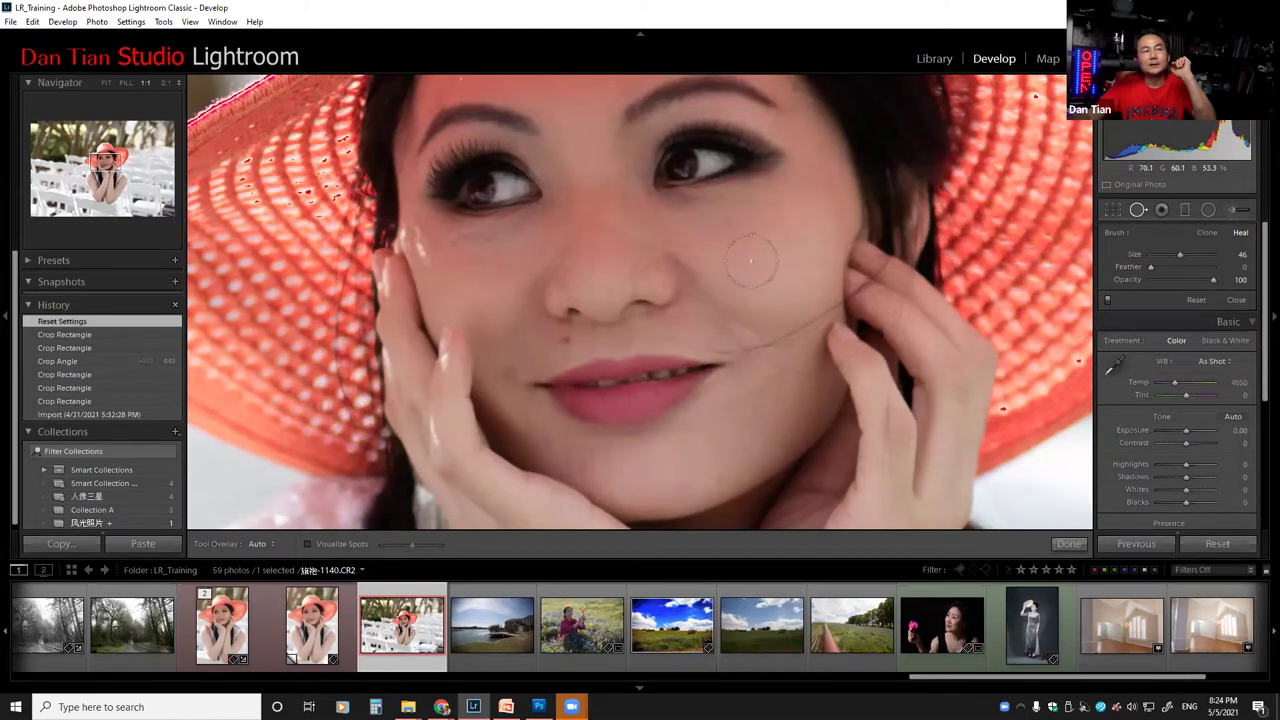
{"action": "scroll", "coordinate": [752, 258], "scroll_direction": "down", "scroll_amount": 3}
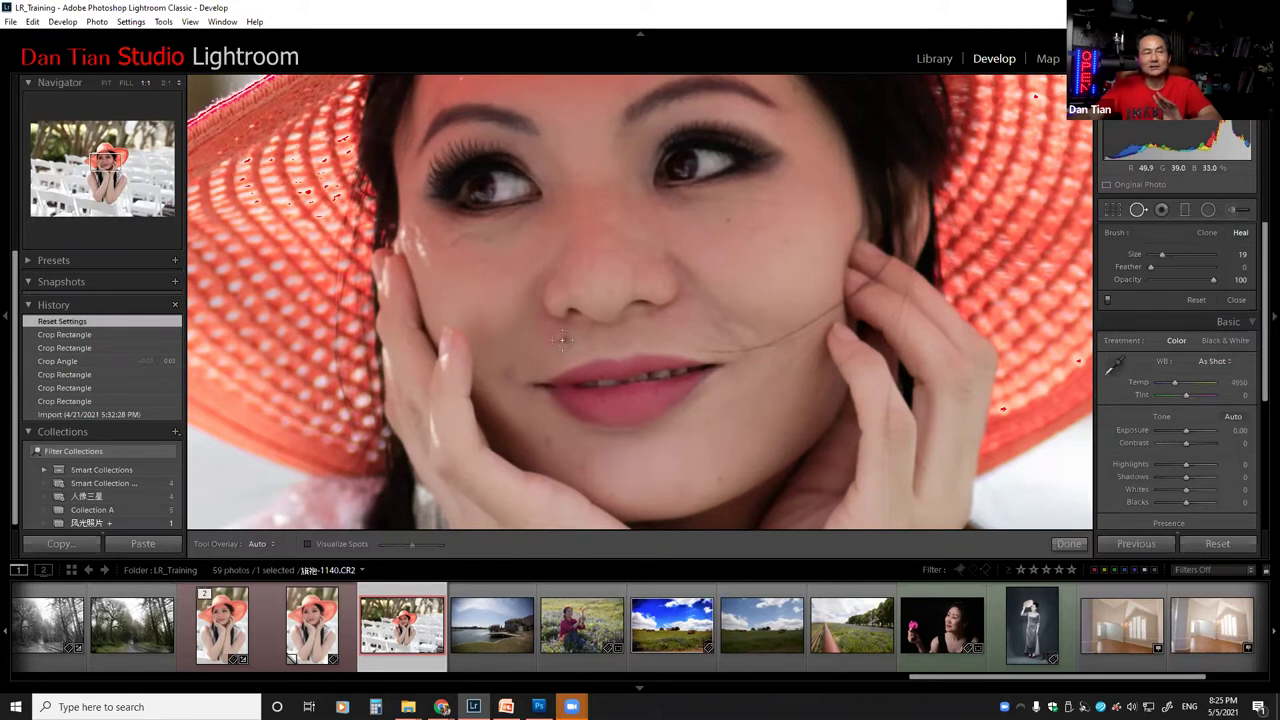
{"action": "left_click", "coordinate": [562, 340]}
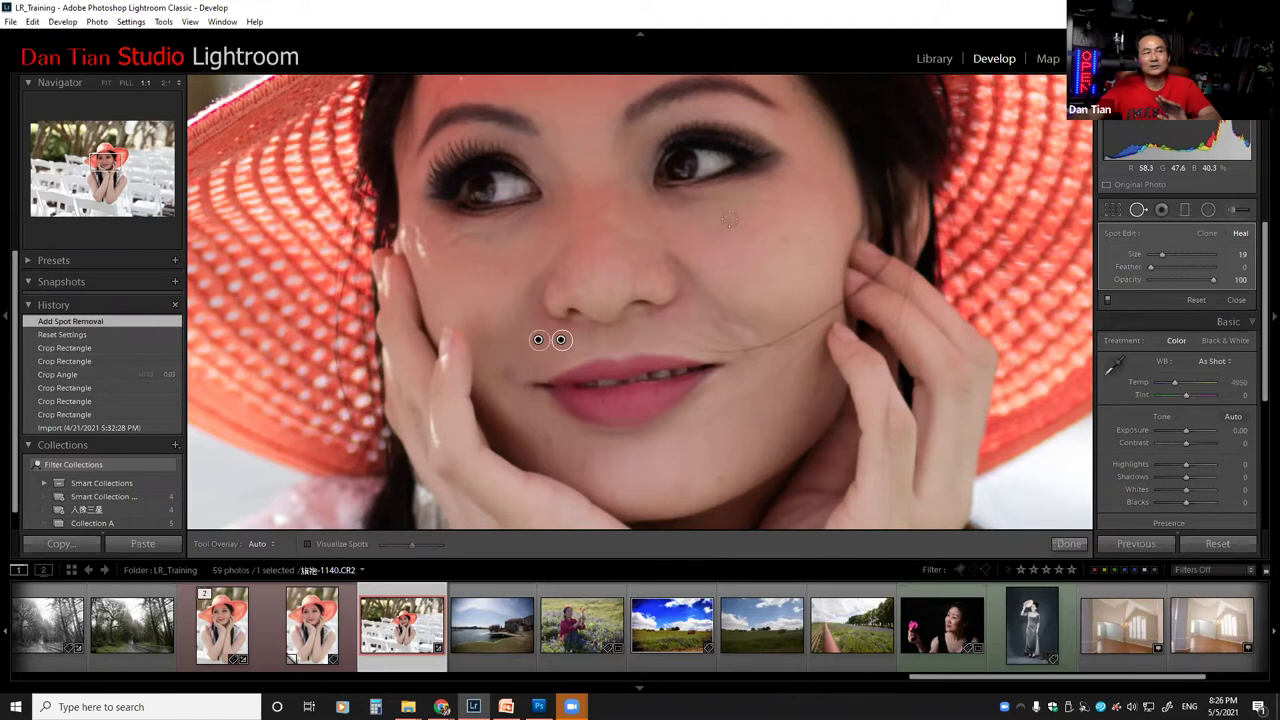
Step: Heal the cheek spot below the right-side eye from clean lower-cheek skin, and begin an under-eye stroke
{"action": "left_click", "coordinate": [730, 219]}
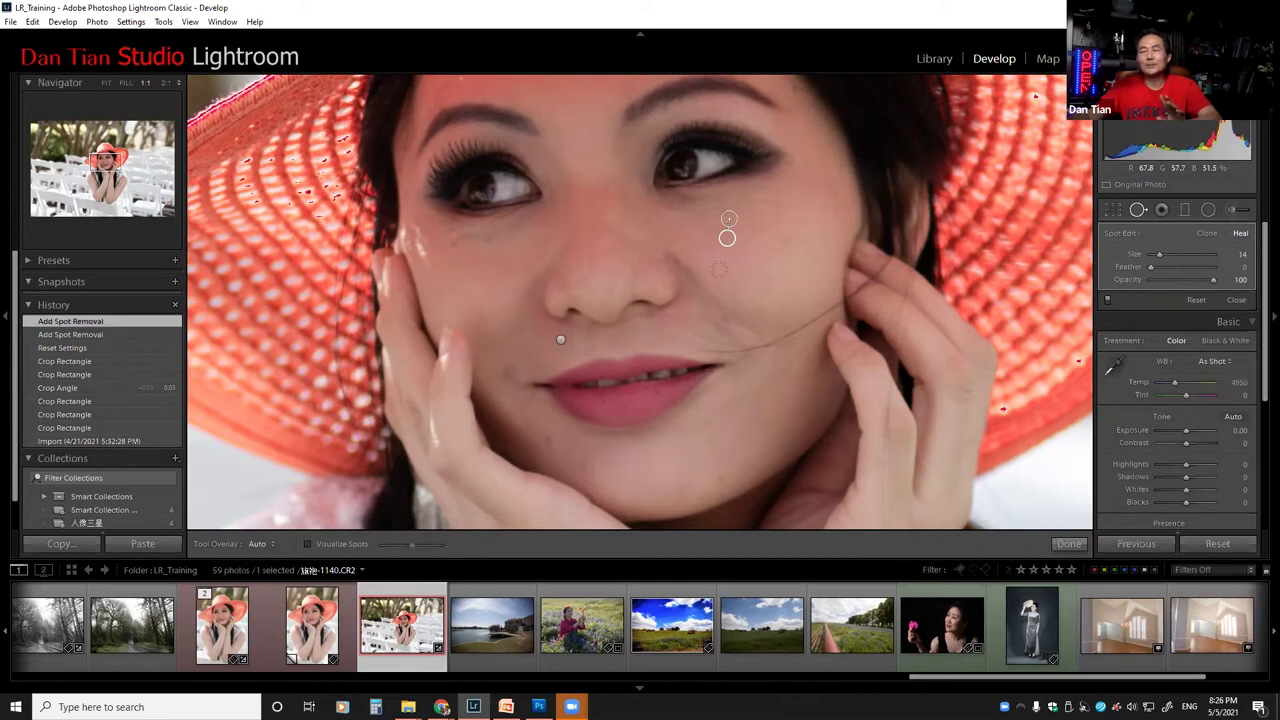
{"action": "left_click_drag", "start_coordinate": [728, 238], "coordinate": [786, 242]}
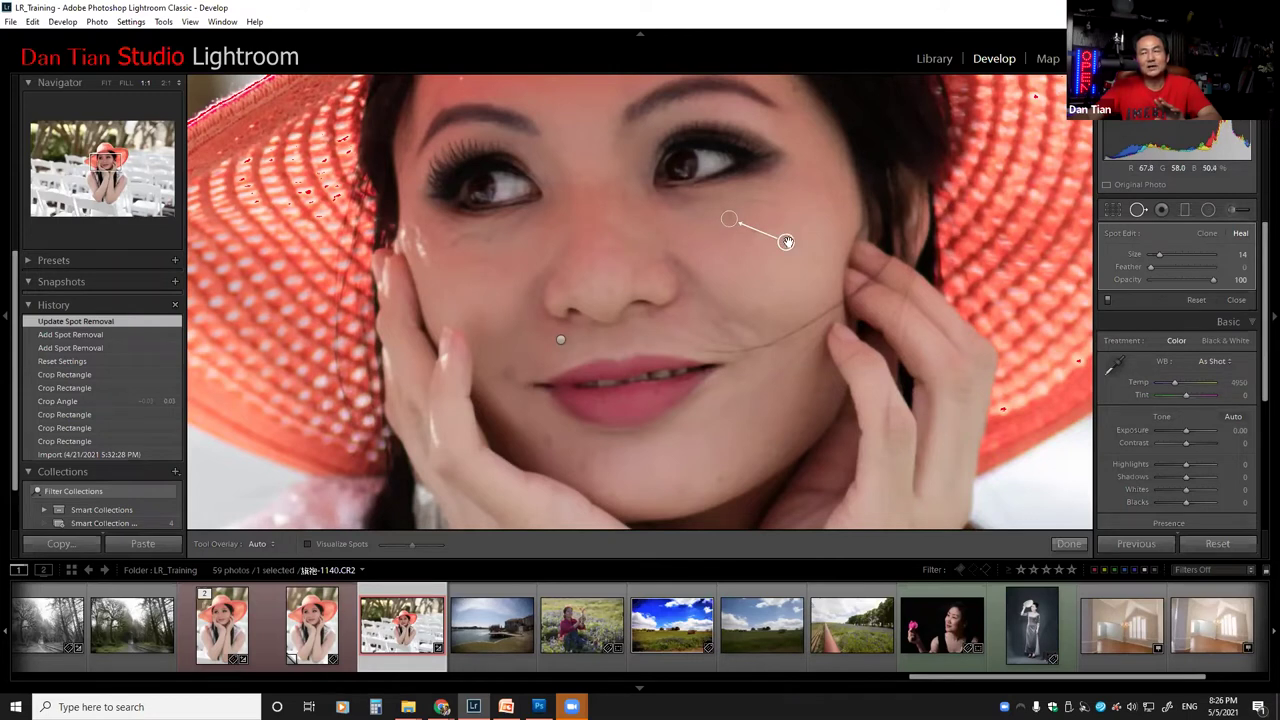
{"action": "left_click_drag", "start_coordinate": [787, 242], "coordinate": [709, 177]}
{"action": "left_click_drag", "start_coordinate": [748, 197], "coordinate": [771, 249]}
{"action": "left_click_drag", "start_coordinate": [771, 250], "coordinate": [767, 251]}
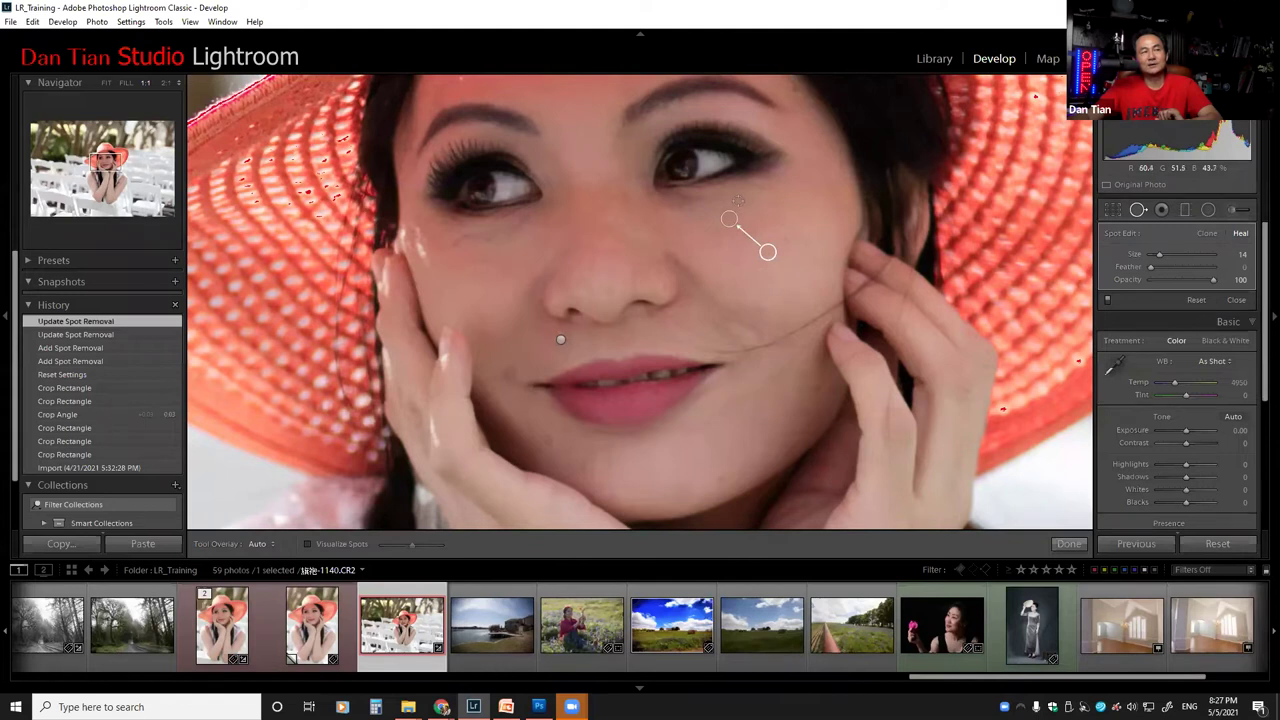
{"action": "left_click_drag", "start_coordinate": [737, 199], "coordinate": [740, 197]}
{"action": "left_click_drag", "start_coordinate": [741, 198], "coordinate": [777, 203]}
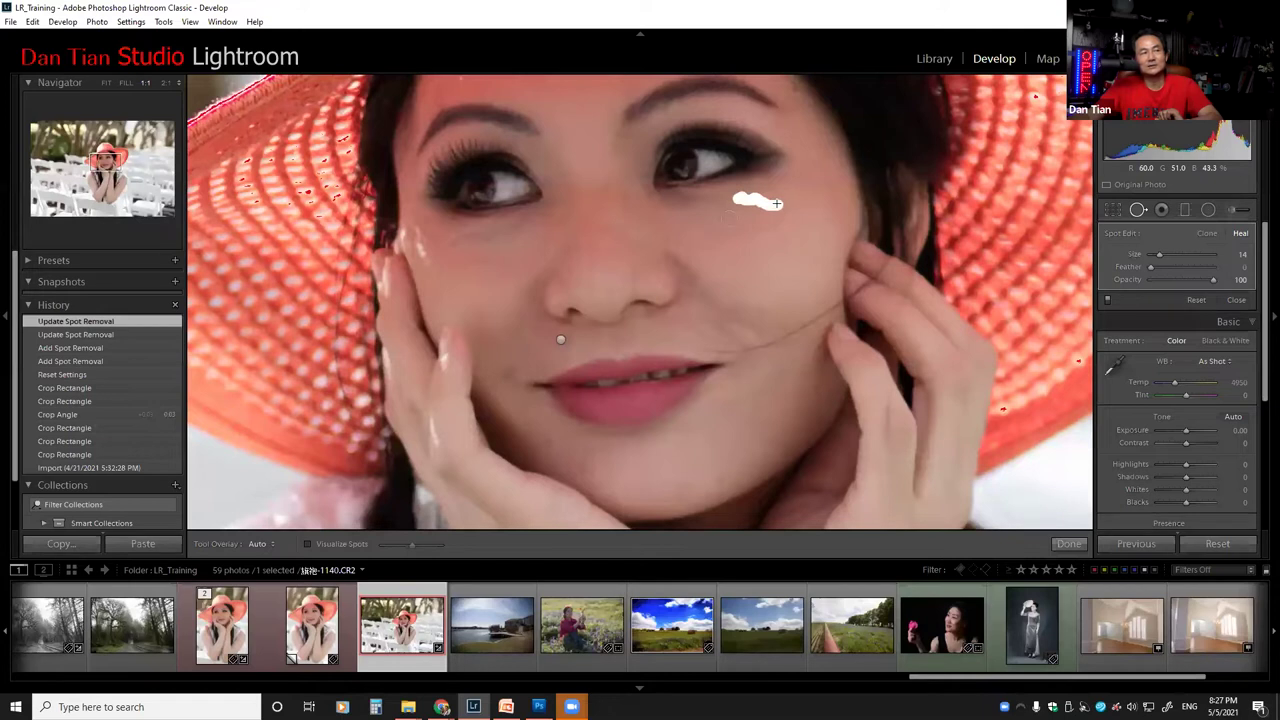
Step: Finish the under-eye heal strokes, then heal the left cheek line using nearby clean skin
{"action": "left_click_drag", "start_coordinate": [777, 203], "coordinate": [779, 204]}
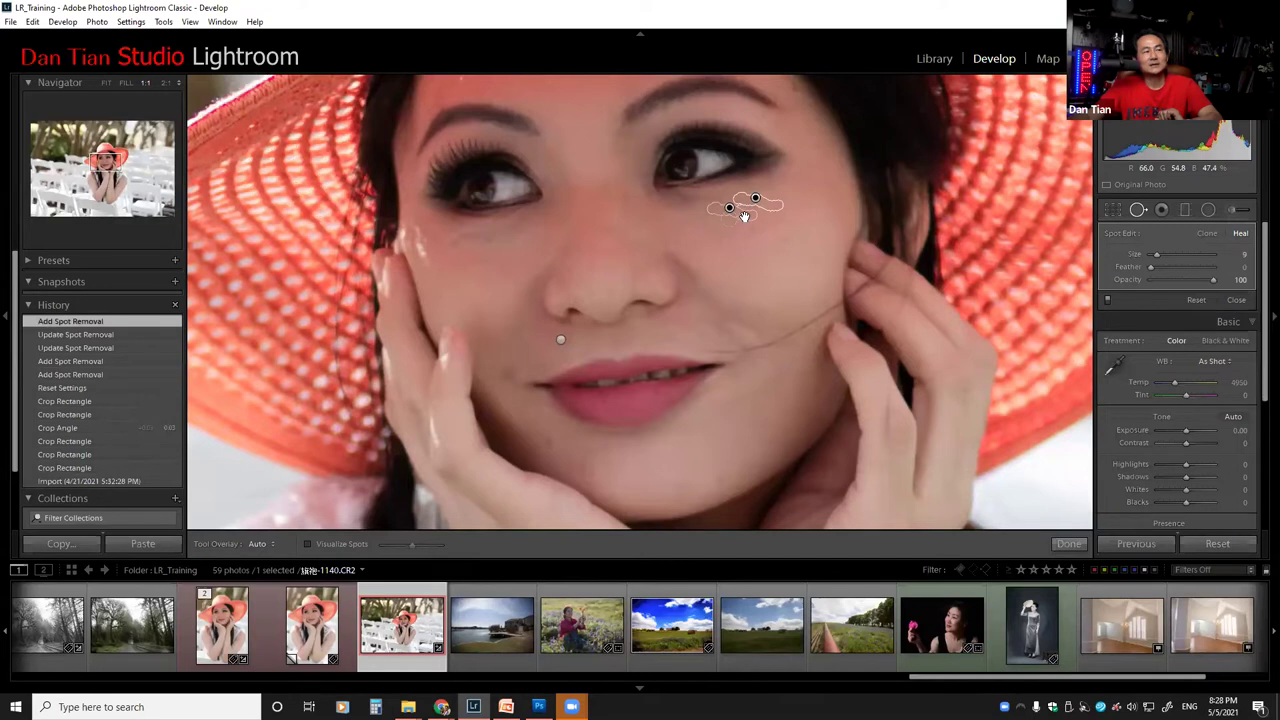
{"action": "left_click_drag", "start_coordinate": [750, 212], "coordinate": [764, 238]}
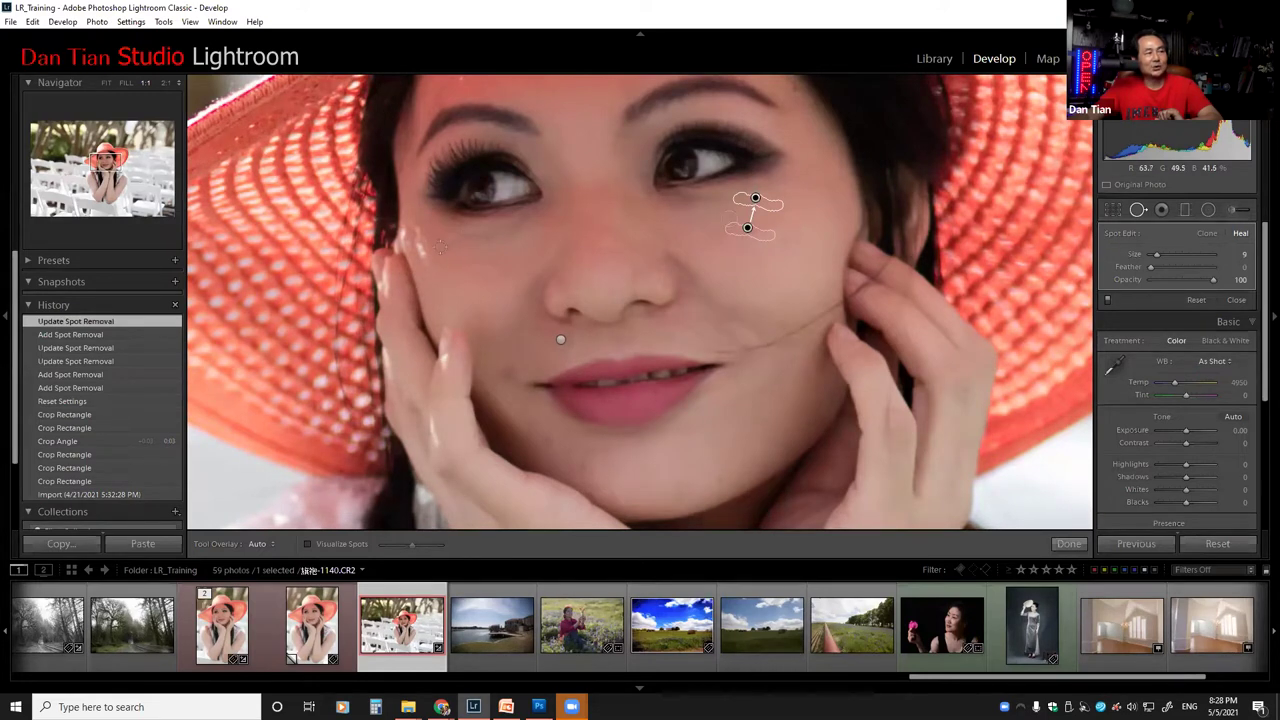
{"action": "left_click_drag", "start_coordinate": [444, 246], "coordinate": [472, 241]}
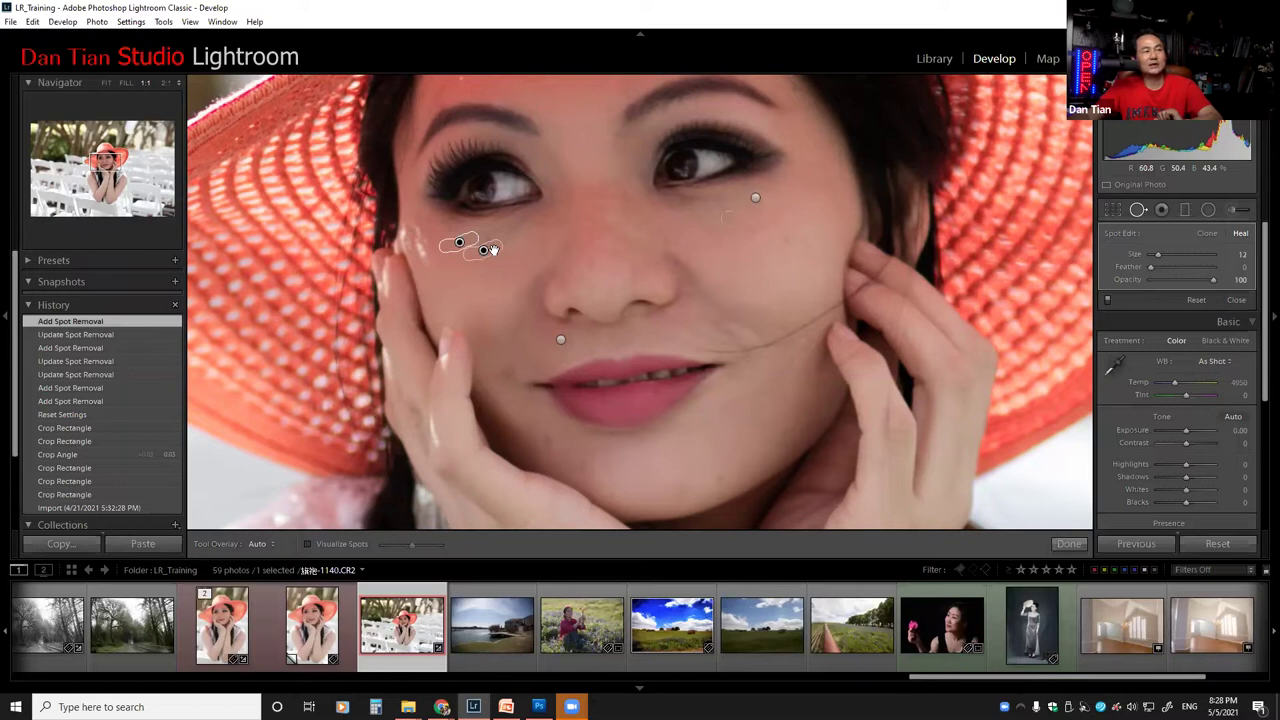
{"action": "left_click_drag", "start_coordinate": [491, 248], "coordinate": [463, 251]}
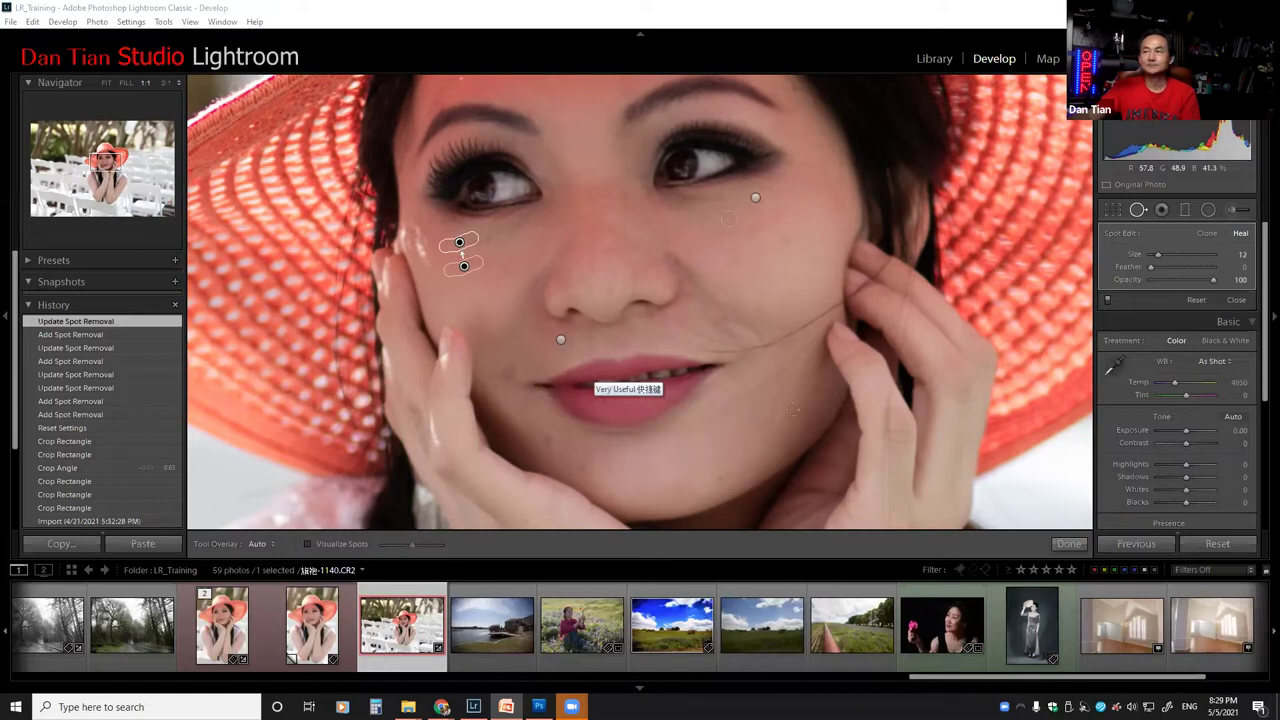
Step: Toggle the spot pins off and on to preview the retouching, then set Tool Overlay to Auto
{"action": "key", "text": "h"}
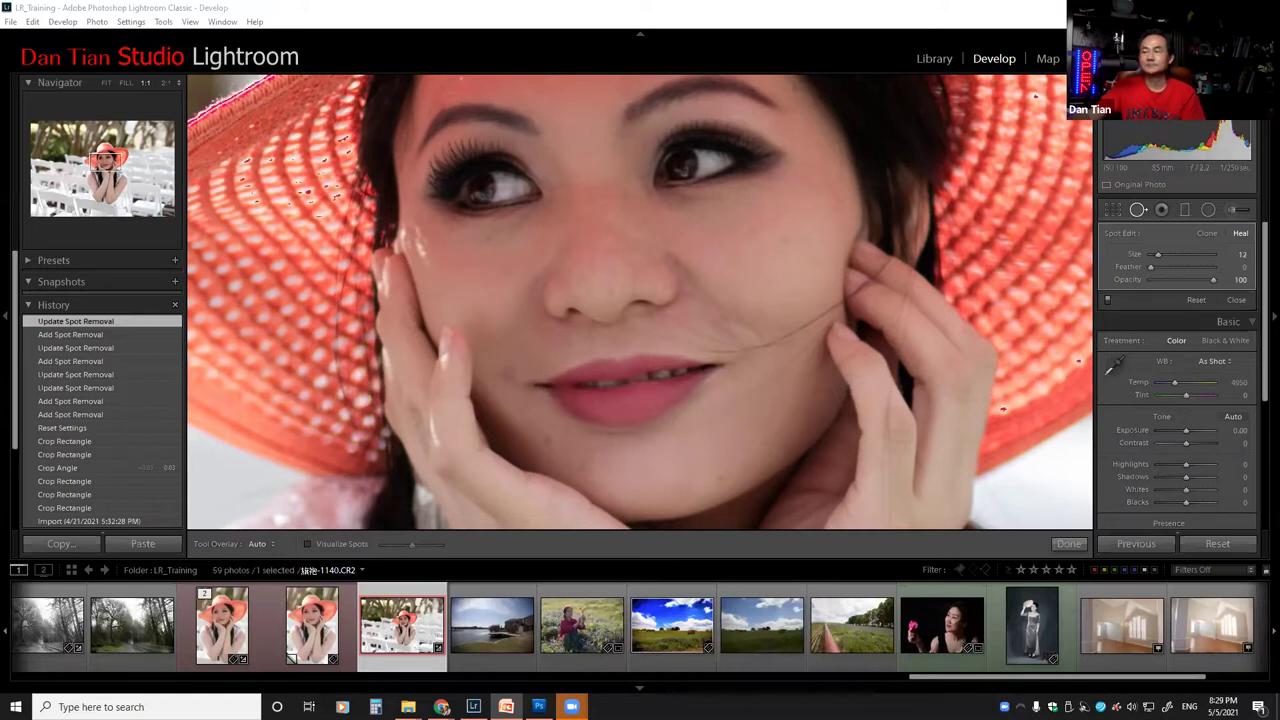
{"action": "key", "text": "h"}
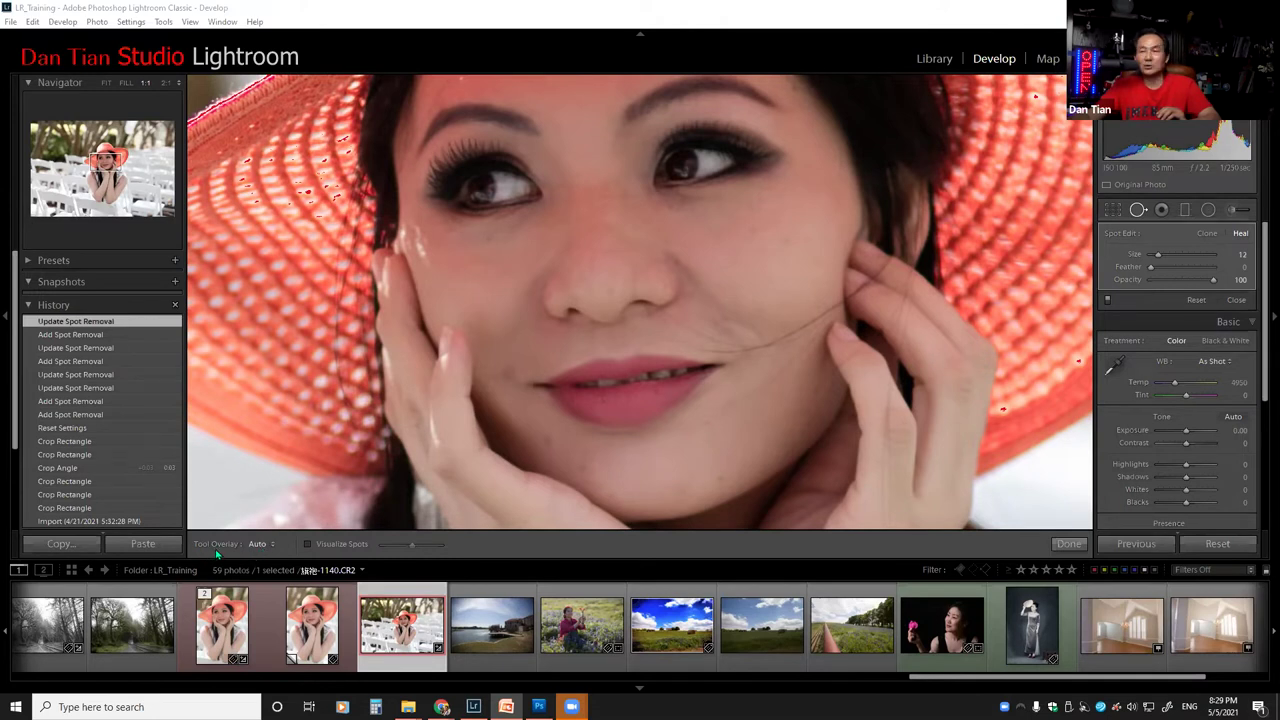
{"action": "left_click", "coordinate": [272, 545]}
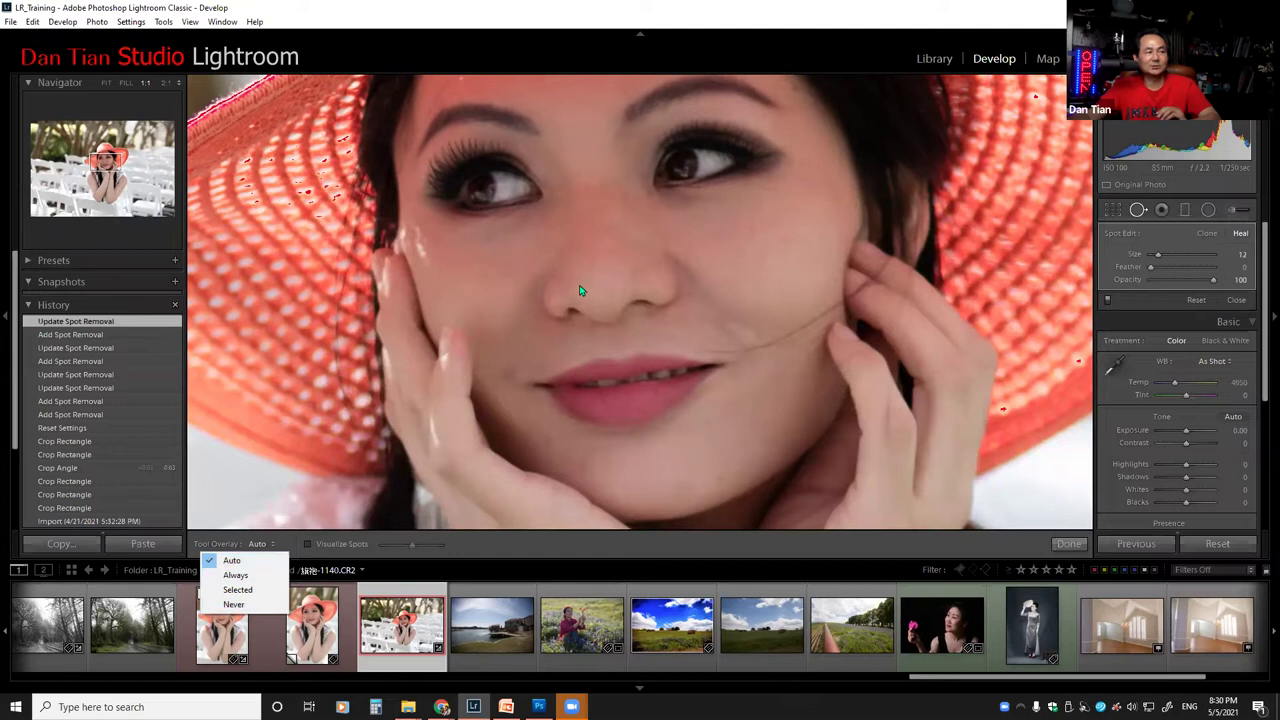
{"action": "left_click", "coordinate": [517, 542]}
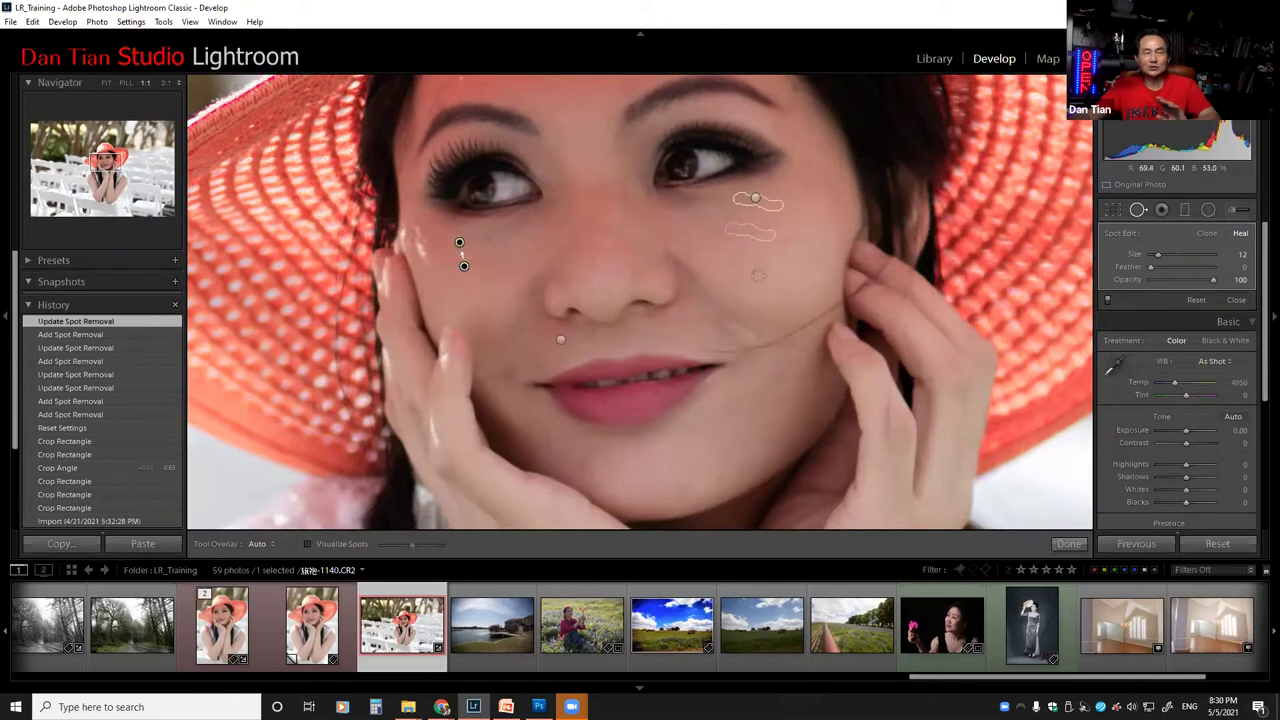
{"action": "left_click", "coordinate": [460, 245]}
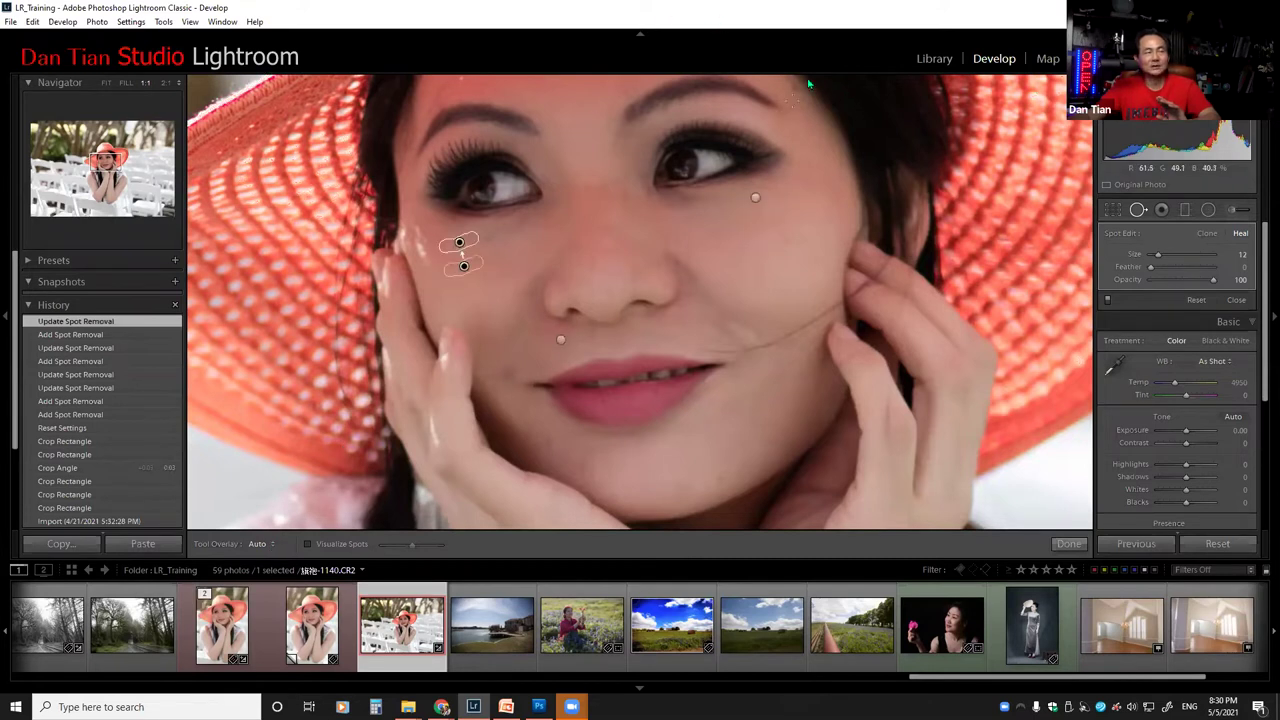
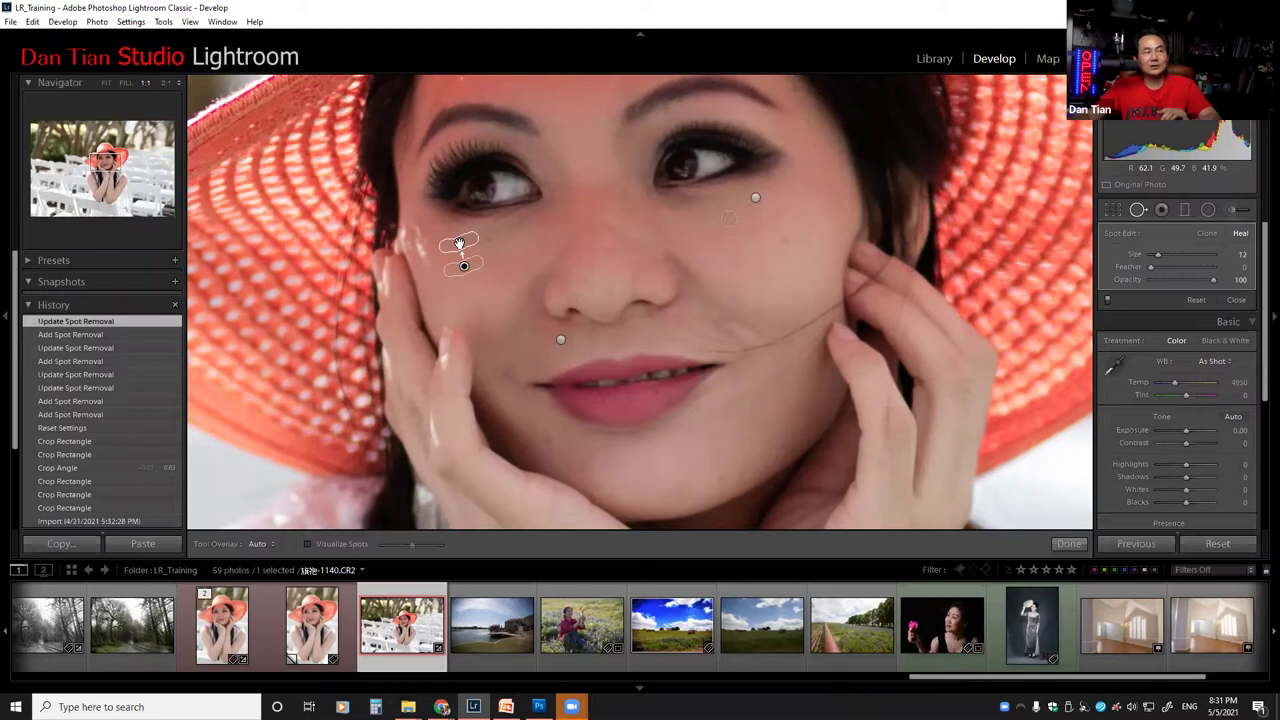
Step: Delete the accidental extra spot and keep the cheek heal spot
{"action": "right_click", "coordinate": [459, 244]}
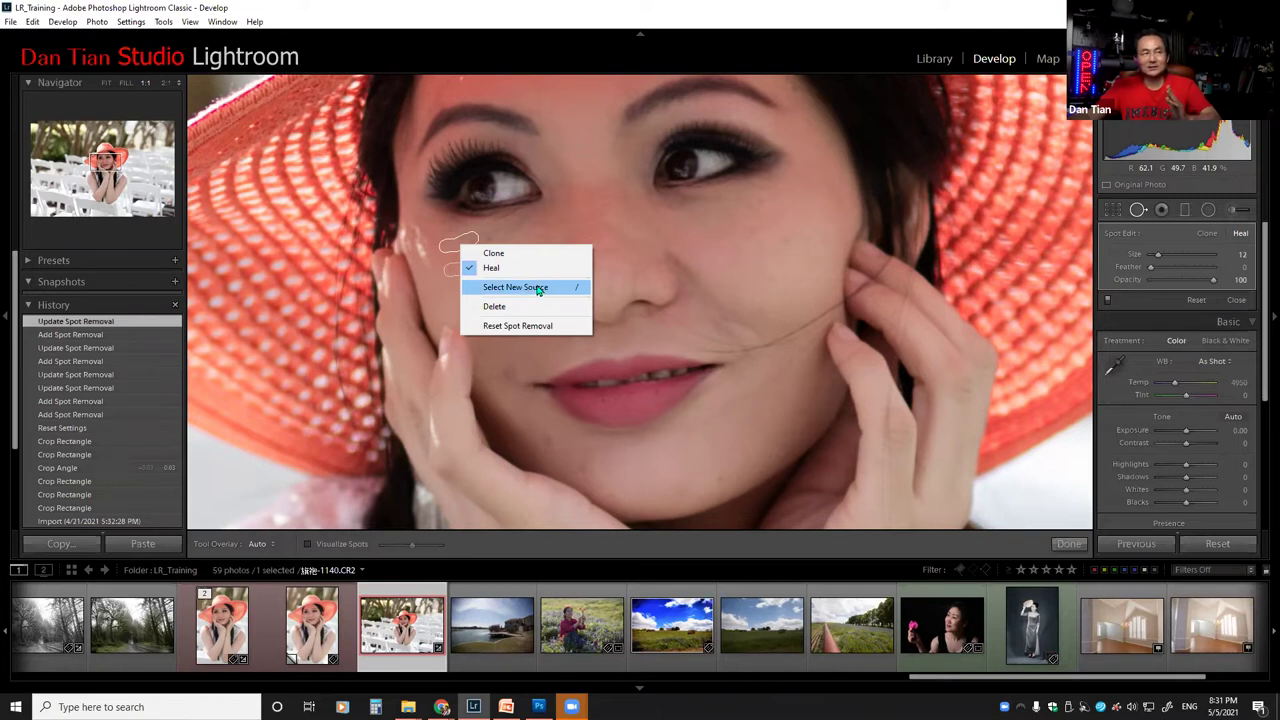
{"action": "left_click", "coordinate": [537, 225]}
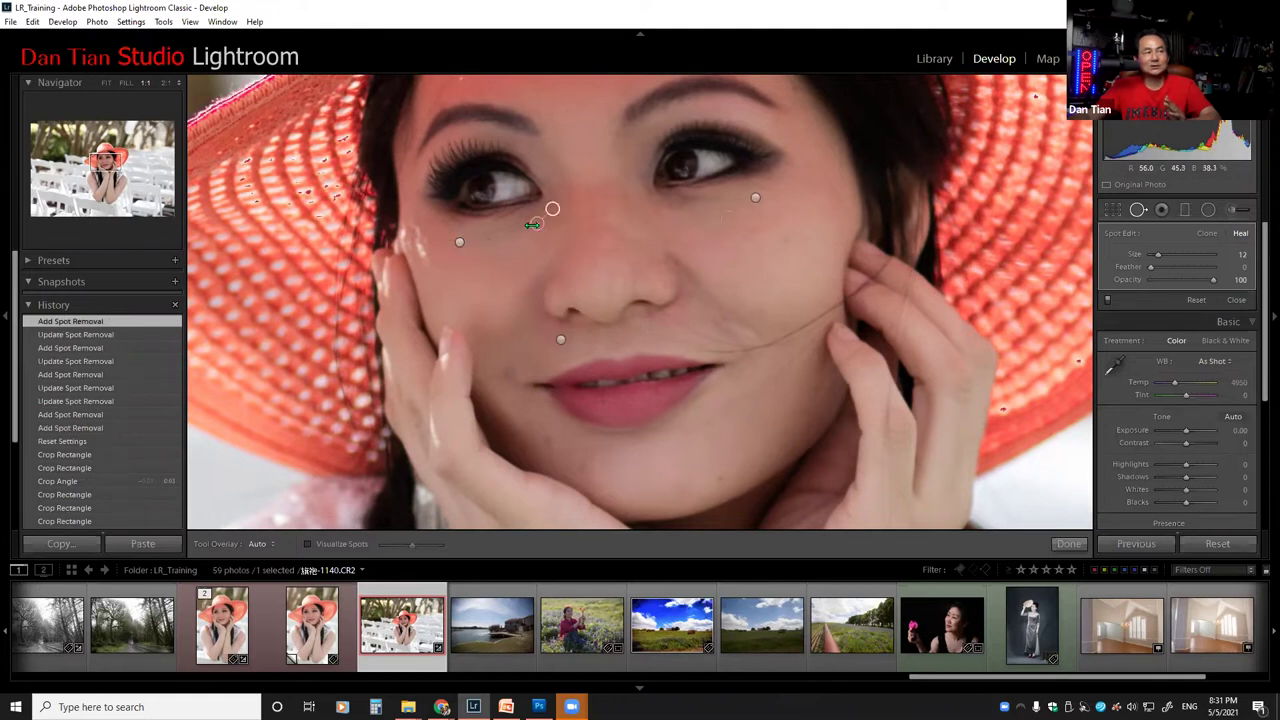
{"action": "right_click", "coordinate": [533, 224]}
{"action": "left_click", "coordinate": [558, 288]}
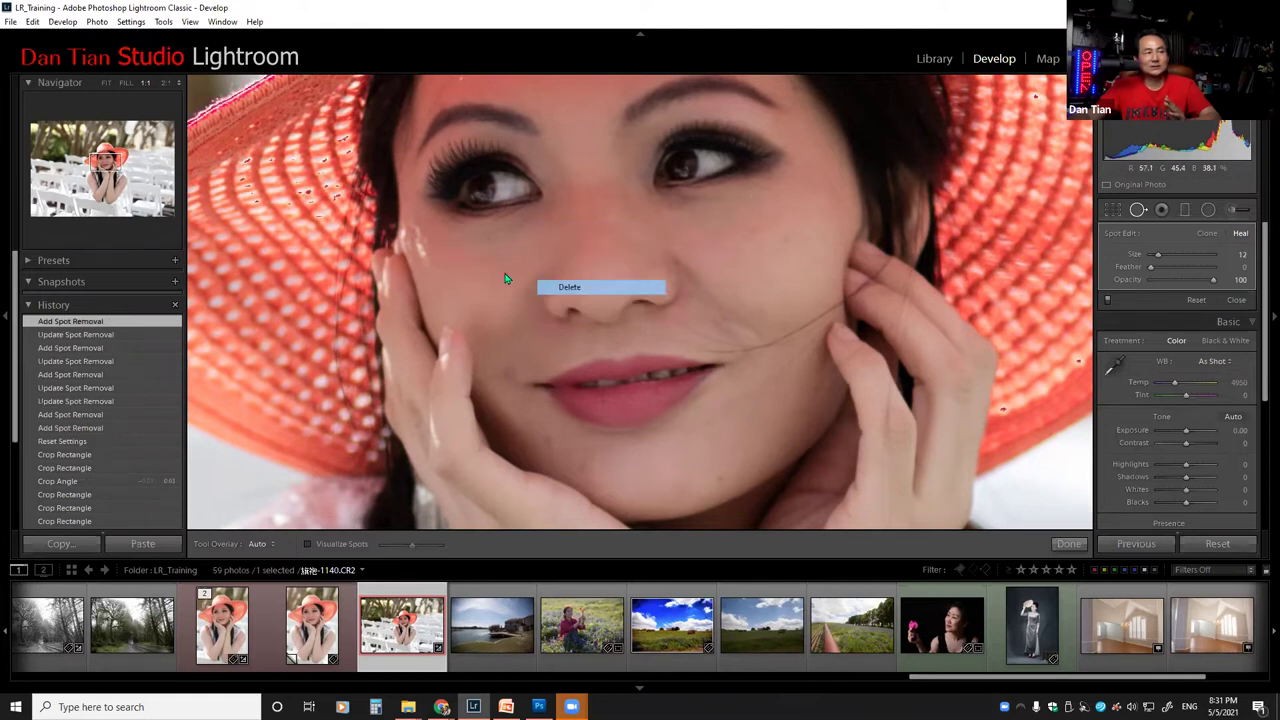
Step: Move the cheek heal spot's sample area up beside the nose
{"action": "left_click", "coordinate": [459, 244]}
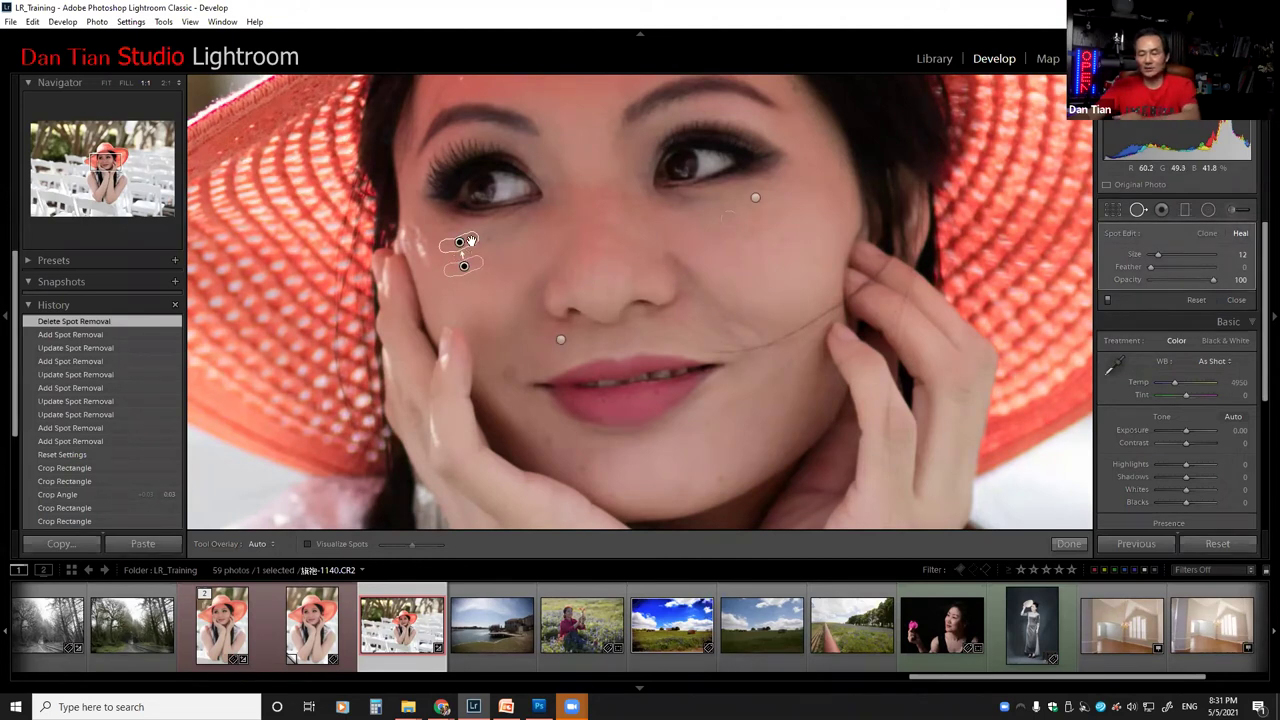
{"action": "left_click_drag", "start_coordinate": [463, 266], "coordinate": [618, 193]}
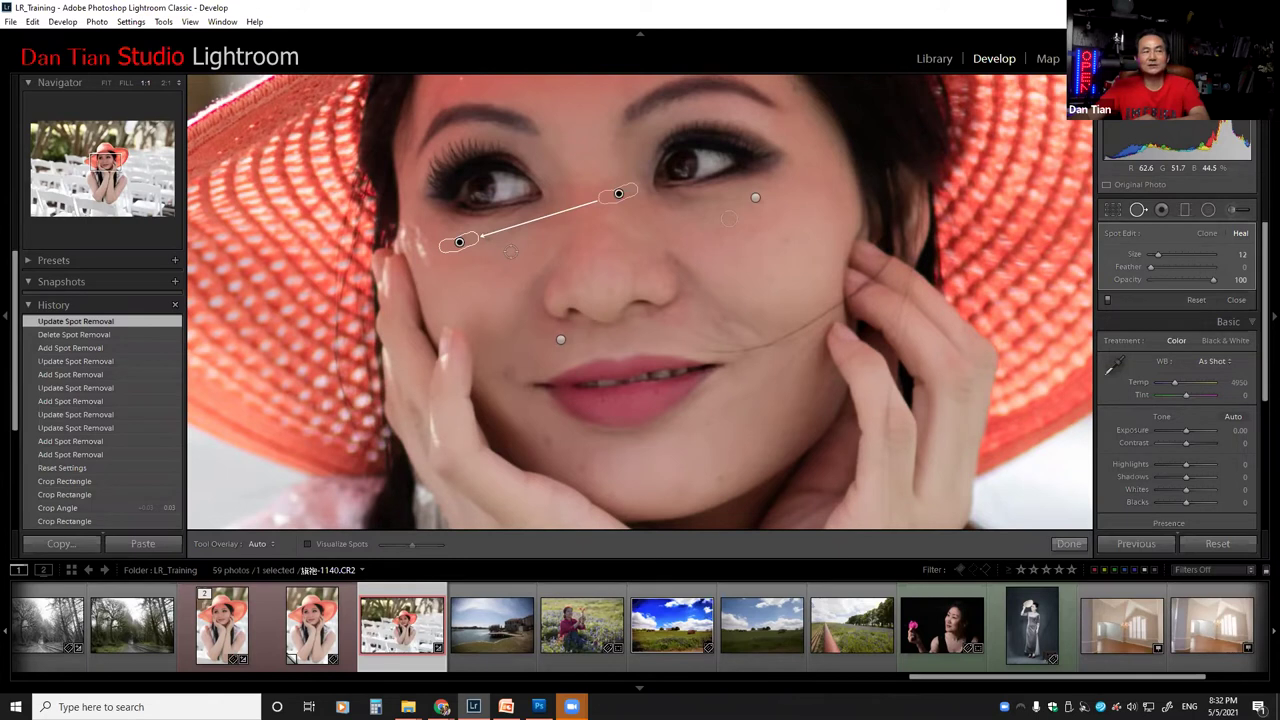
{"action": "left_click_drag", "start_coordinate": [618, 193], "coordinate": [613, 190]}
Step: Auto-pick a new source for the cheek heal spot, then delete that spot entirely
{"action": "key", "text": "slash"}
{"action": "key", "text": "slash"}
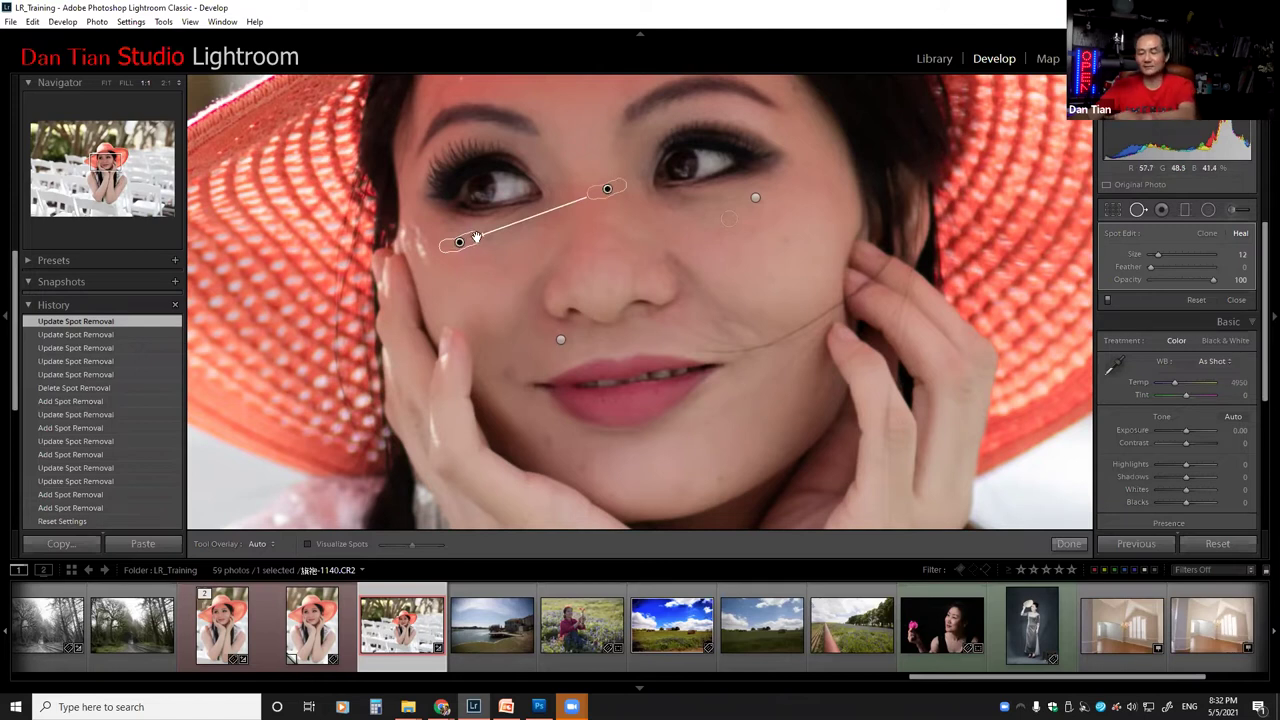
{"action": "key", "text": "Delete"}
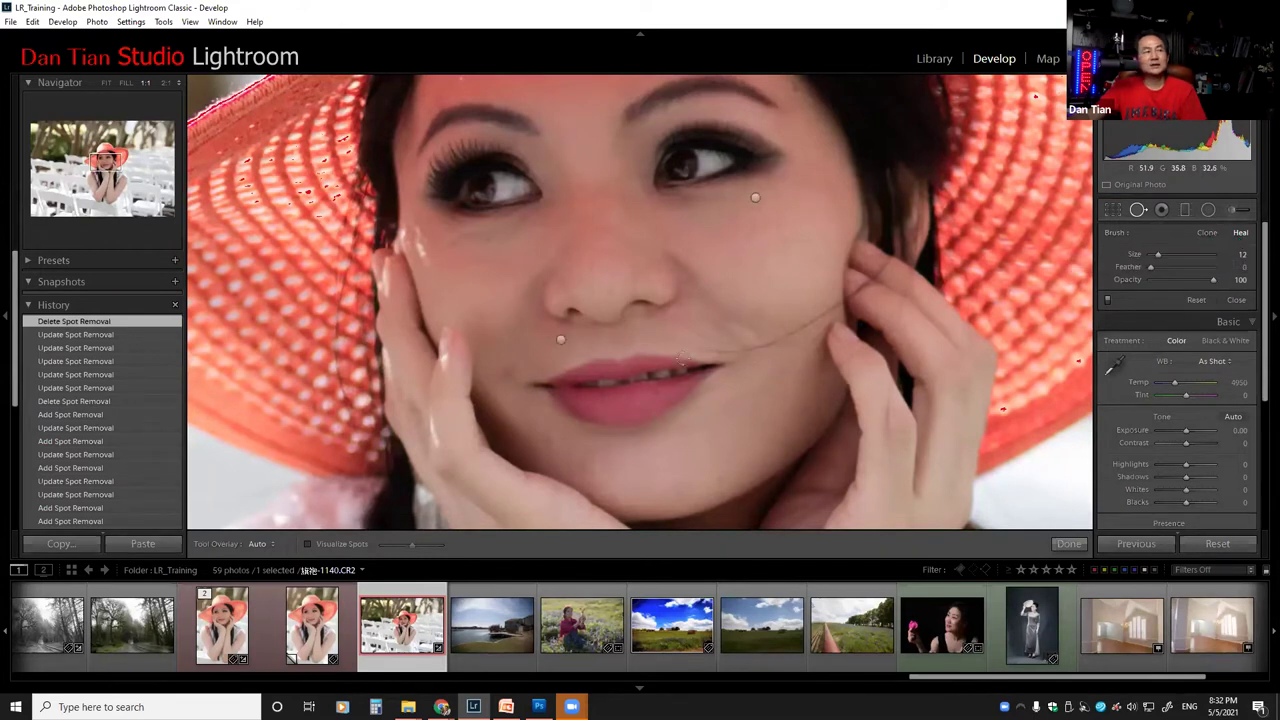
{"action": "scroll", "coordinate": [707, 313], "scroll_direction": "up", "scroll_amount": 2}
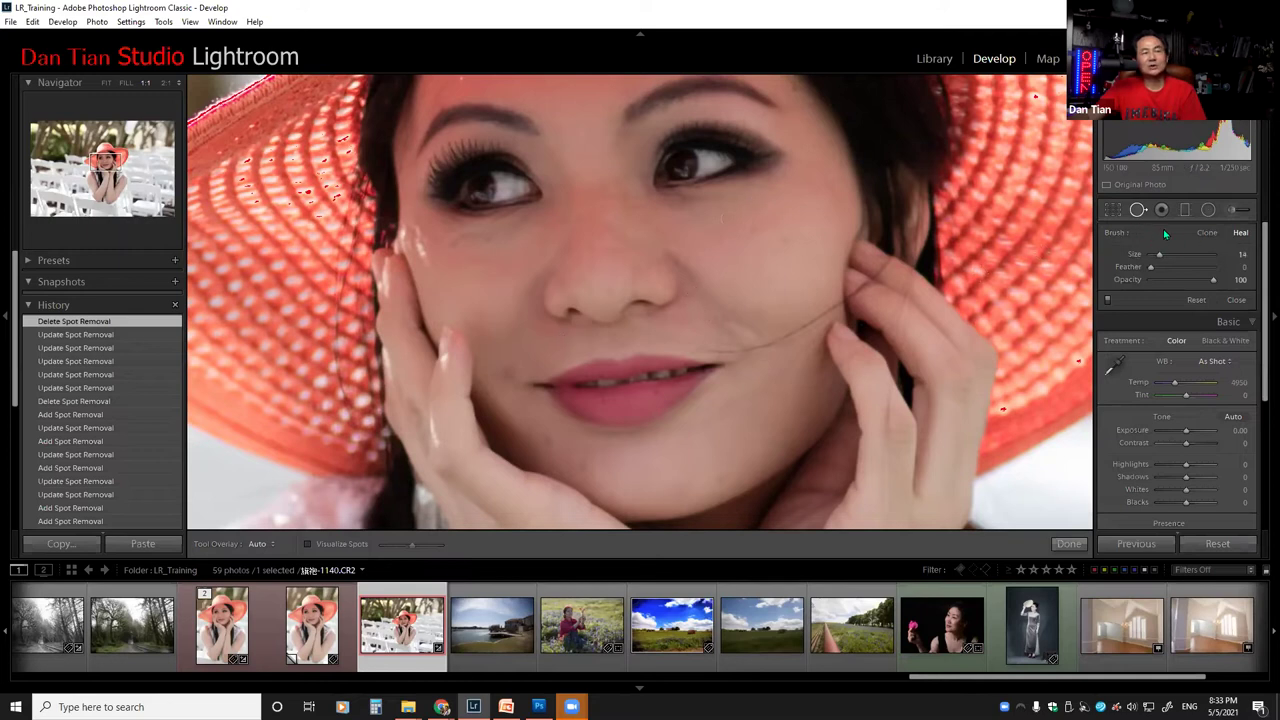
Step: Switch Spot Removal to Clone and add a size-41 clone spot on the left cheek
{"action": "left_click", "coordinate": [1209, 232]}
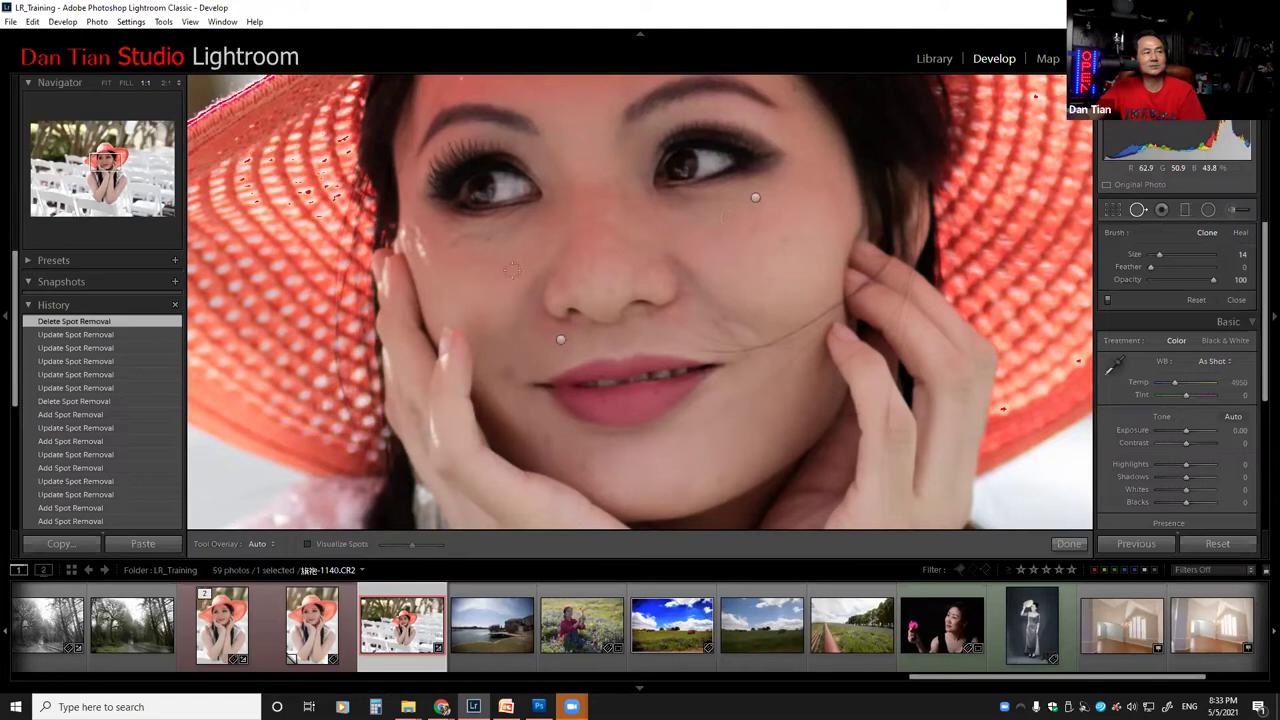
{"action": "scroll", "coordinate": [737, 272], "scroll_direction": "up", "scroll_amount": 1}
{"action": "scroll", "coordinate": [737, 265], "scroll_direction": "up", "scroll_amount": 4}
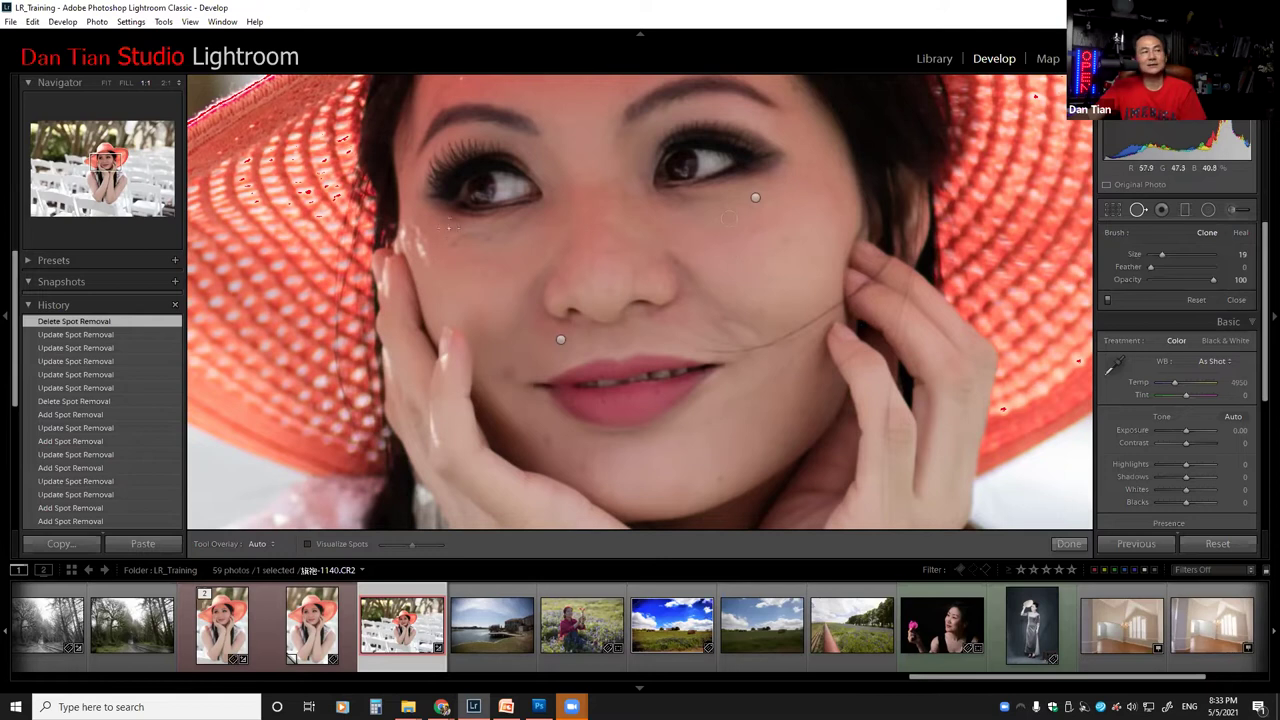
{"action": "left_click", "coordinate": [456, 252]}
{"action": "left_click_drag", "start_coordinate": [540, 246], "coordinate": [495, 291]}
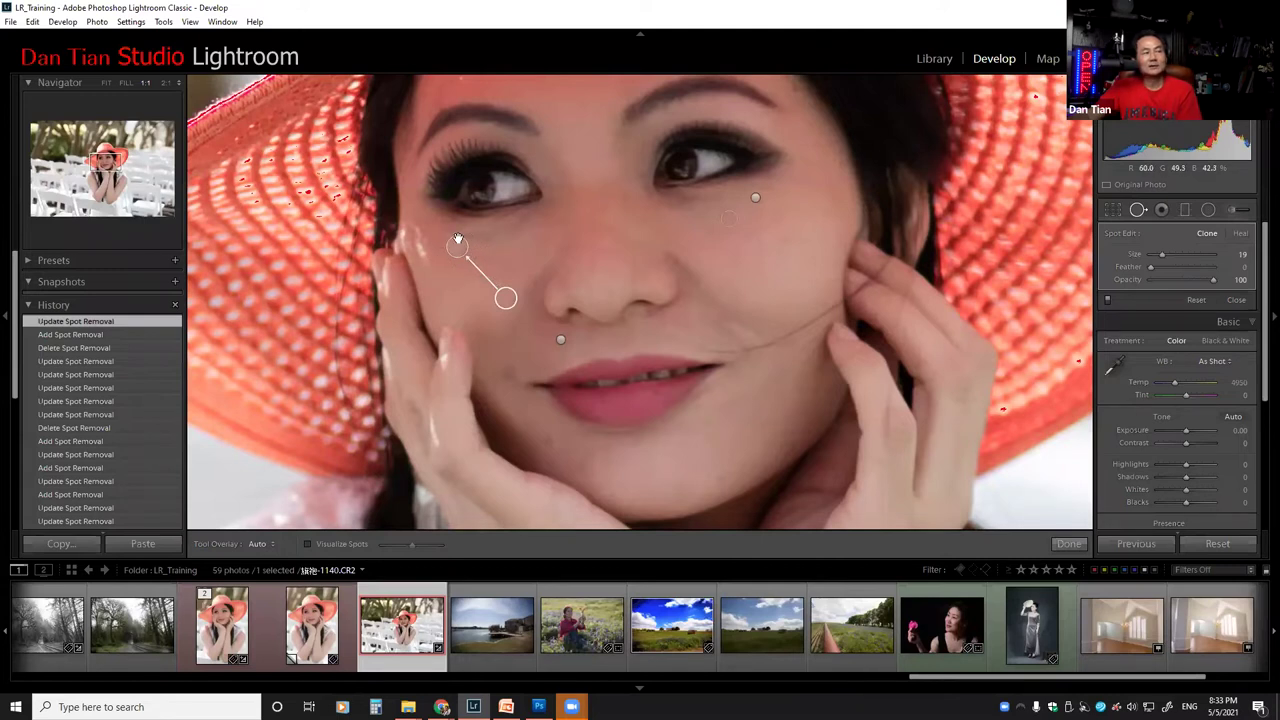
{"action": "left_click_drag", "start_coordinate": [503, 294], "coordinate": [509, 287]}
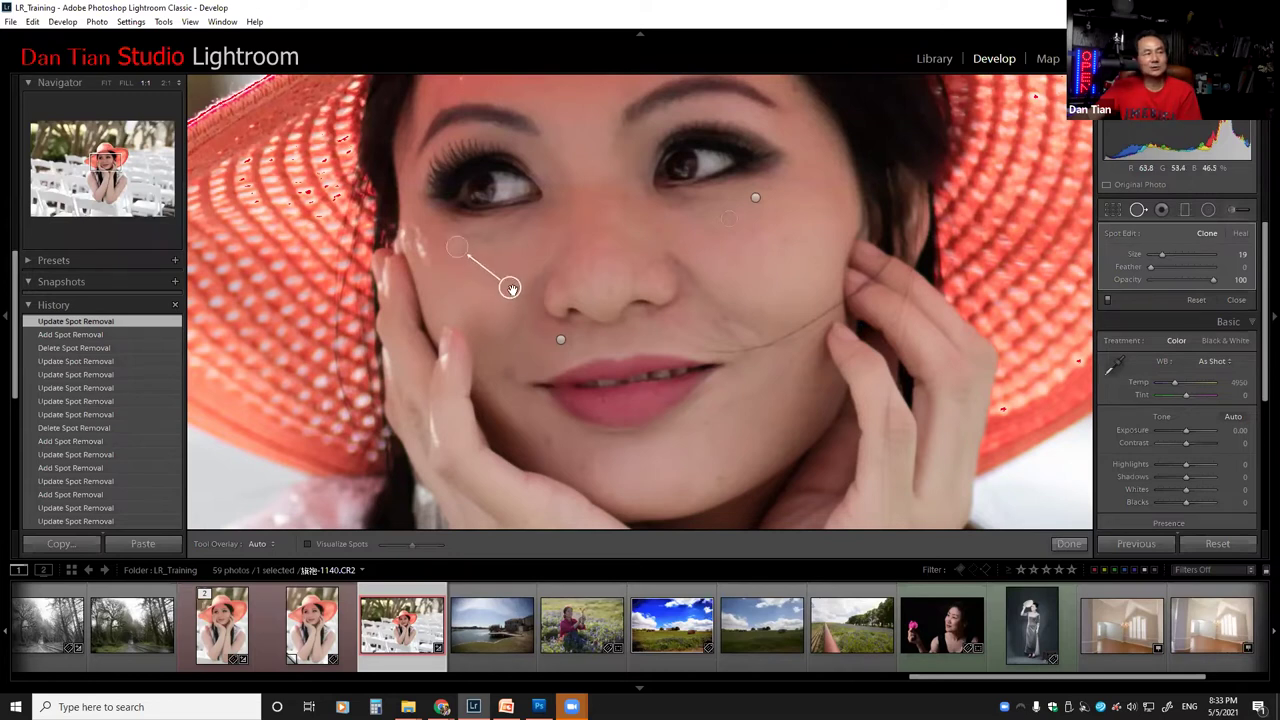
Step: Move the clone spot up toward the nose and set its source on nearby cheek skin
{"action": "scroll", "coordinate": [511, 296], "scroll_direction": "up", "scroll_amount": 5}
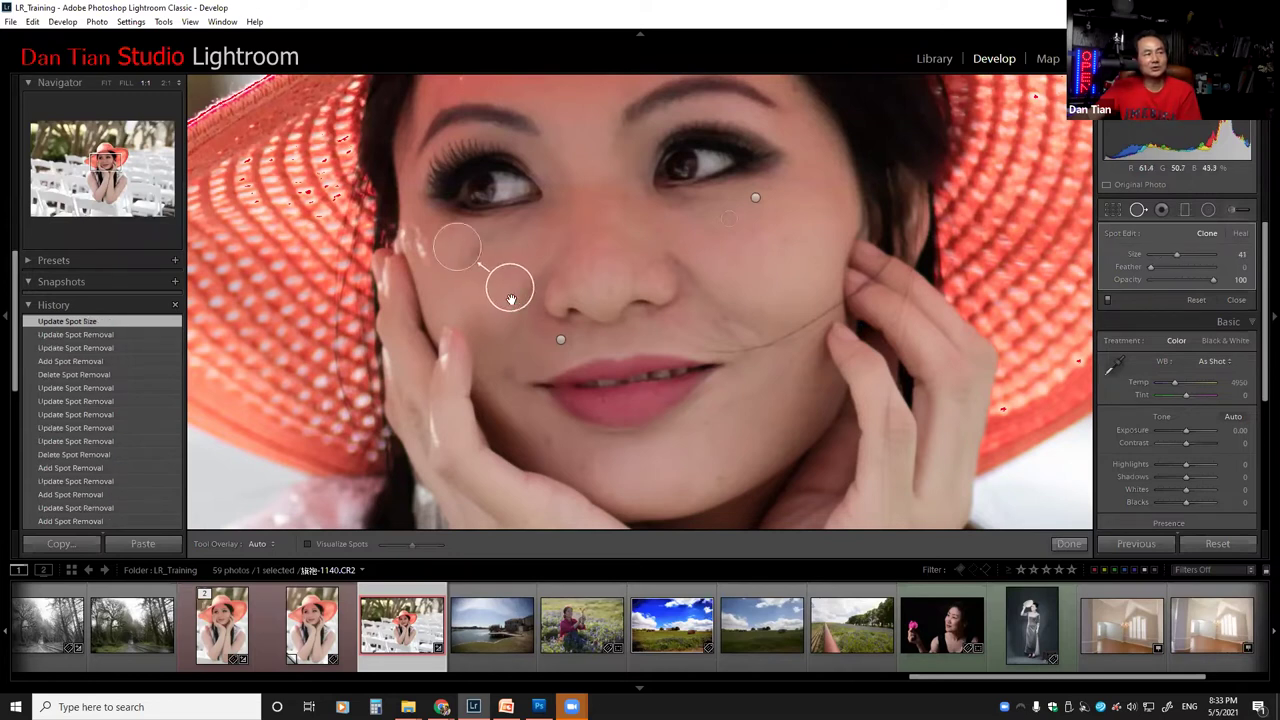
{"action": "left_click", "coordinate": [510, 302]}
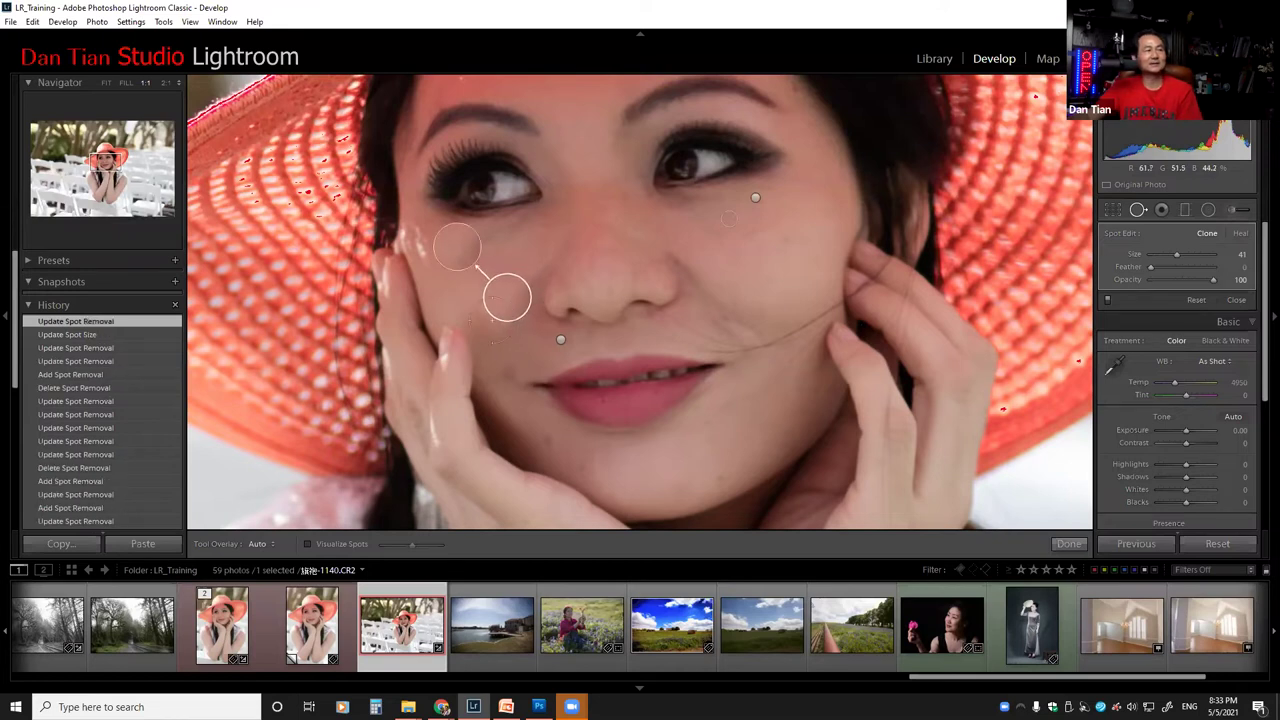
{"action": "left_click_drag", "start_coordinate": [512, 302], "coordinate": [529, 263]}
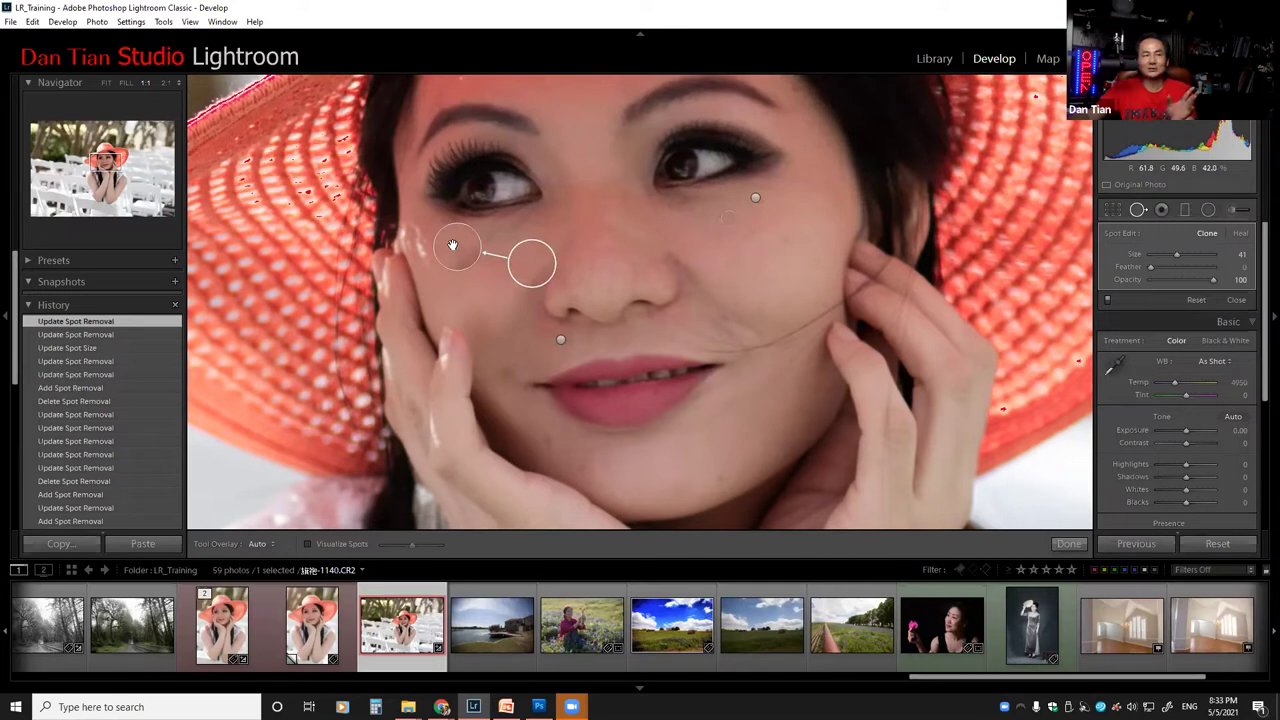
{"action": "left_click_drag", "start_coordinate": [530, 262], "coordinate": [508, 298]}
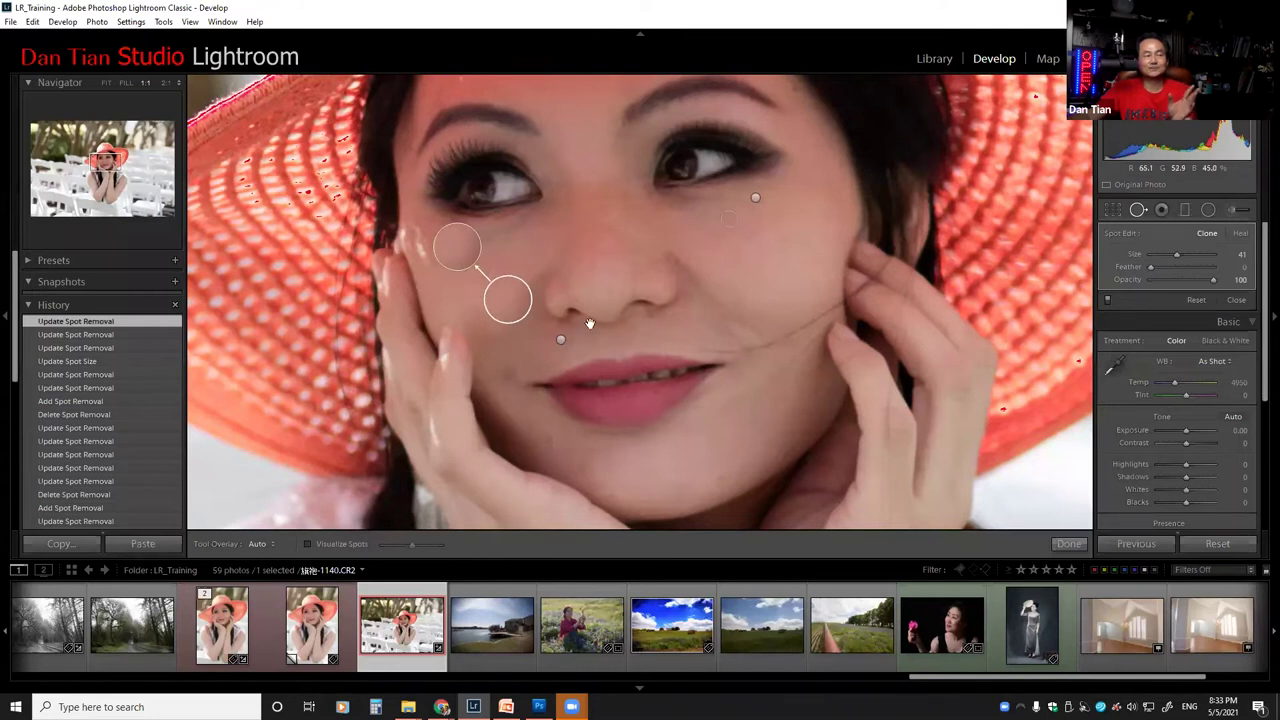
{"action": "right_click", "coordinate": [509, 304]}
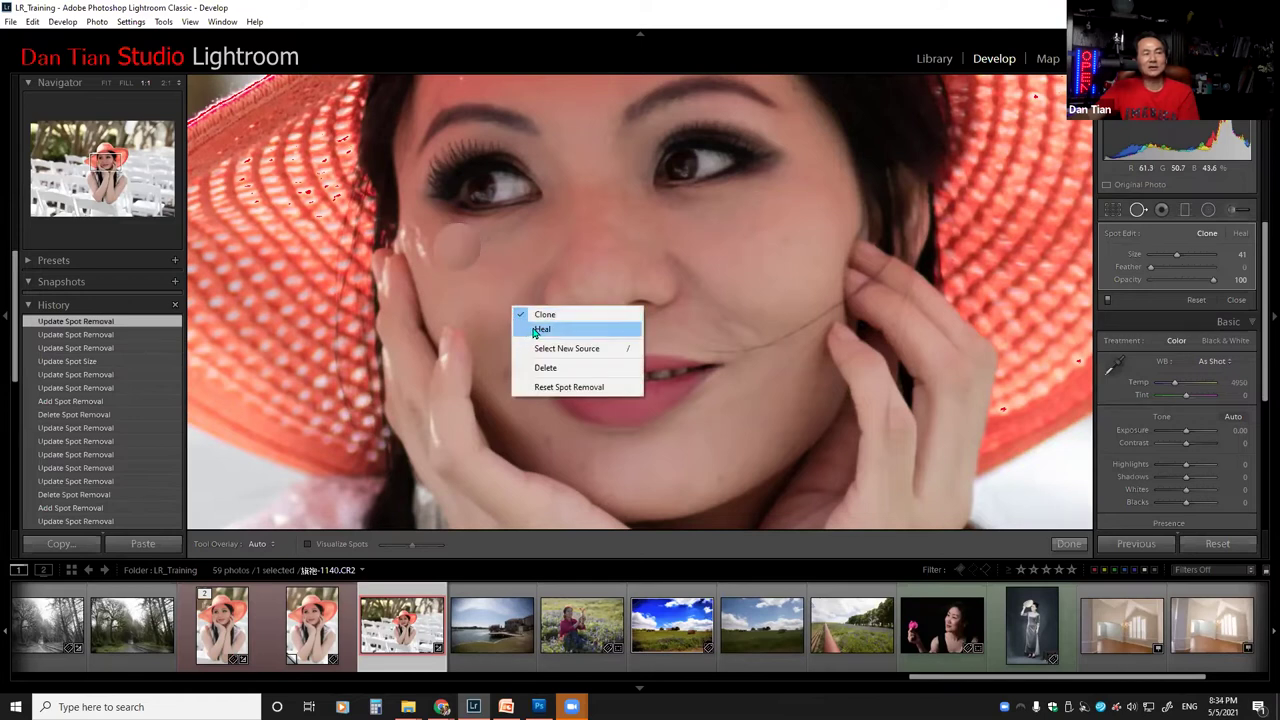
Step: Choose Heal from the cheek spot's context menu instead of Clone
{"action": "left_click", "coordinate": [540, 329]}
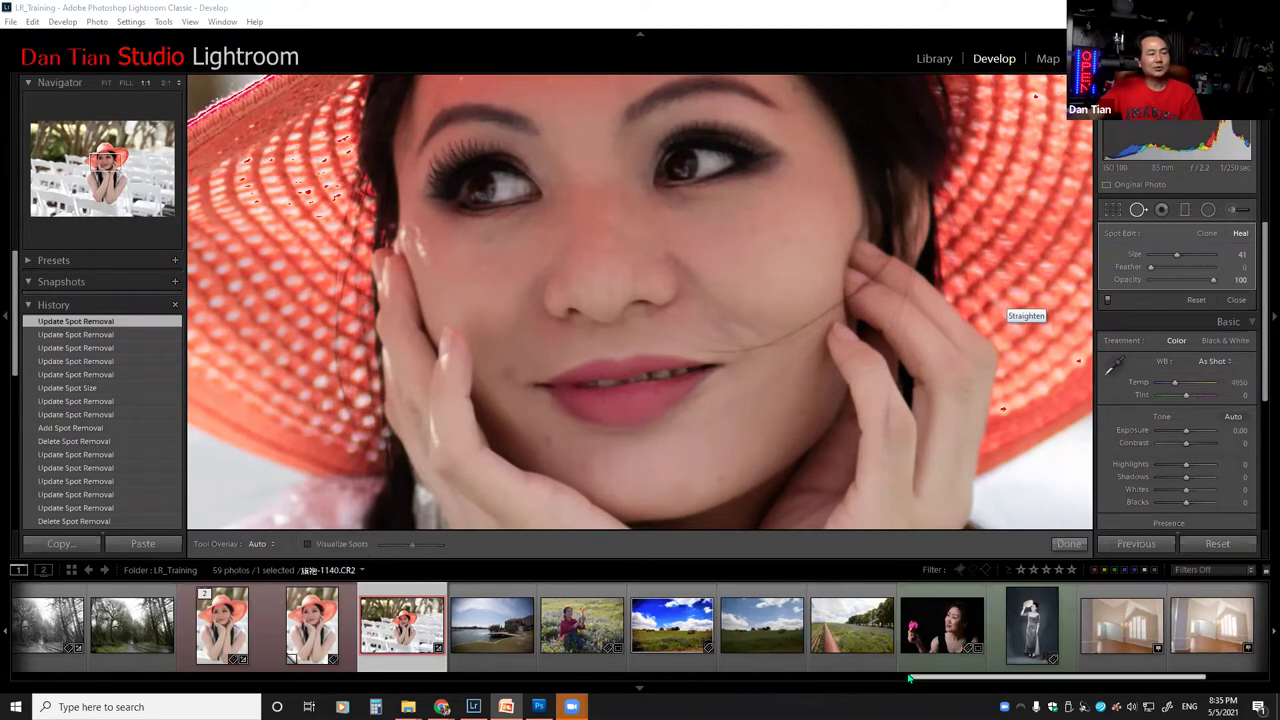
Step: Open IMG_4174.CR2 at 1:1 with brush size 55, panned to the left mountains
{"action": "left_click", "coordinate": [447, 676]}
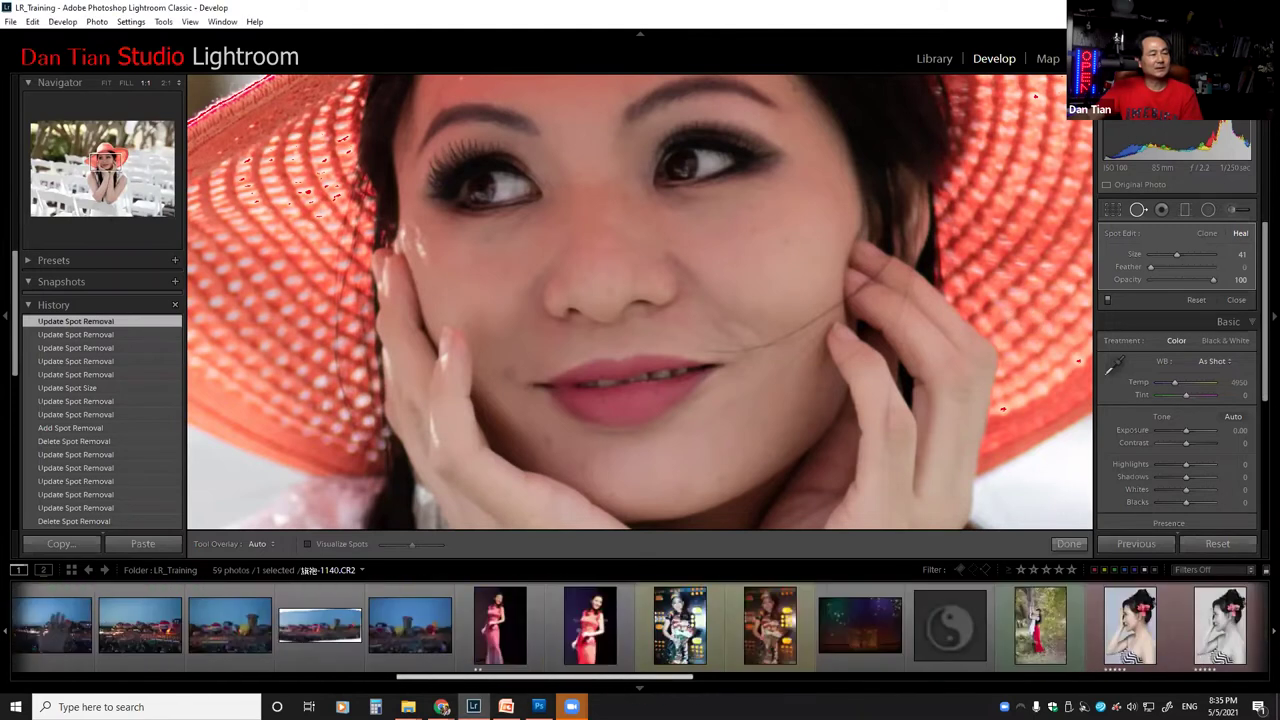
{"action": "left_click", "coordinate": [791, 625]}
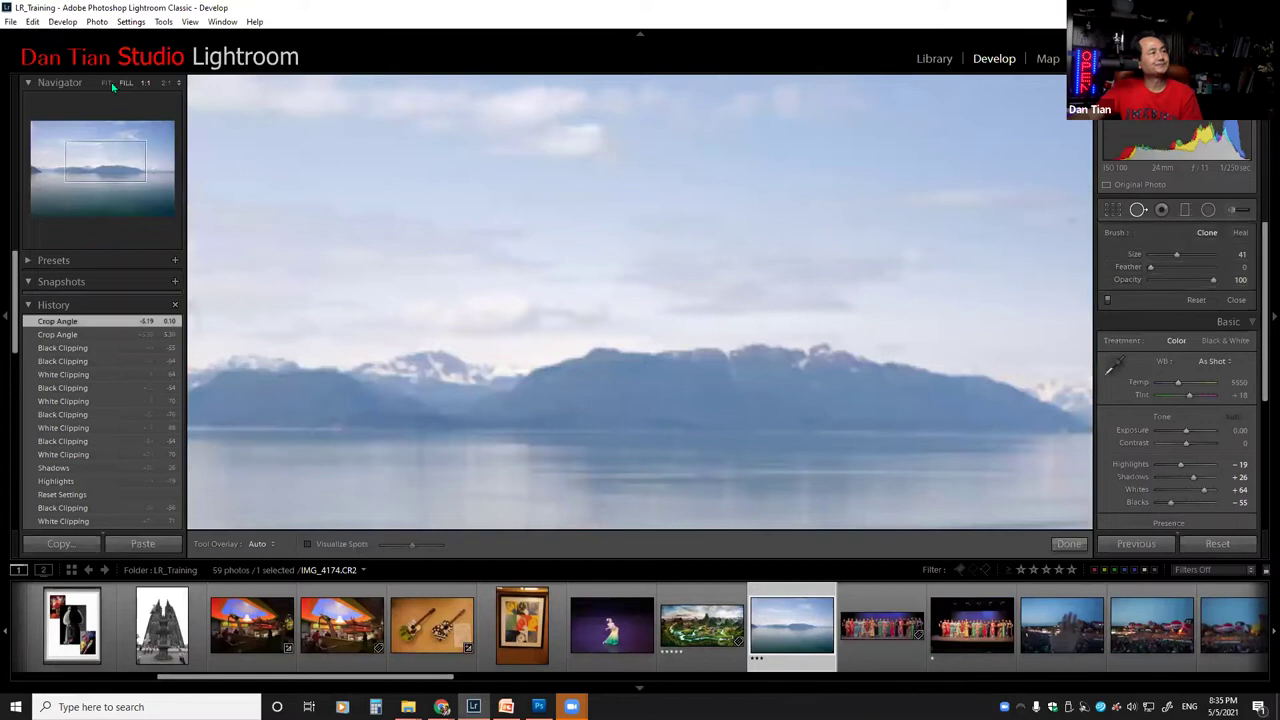
{"action": "key", "text": "z"}
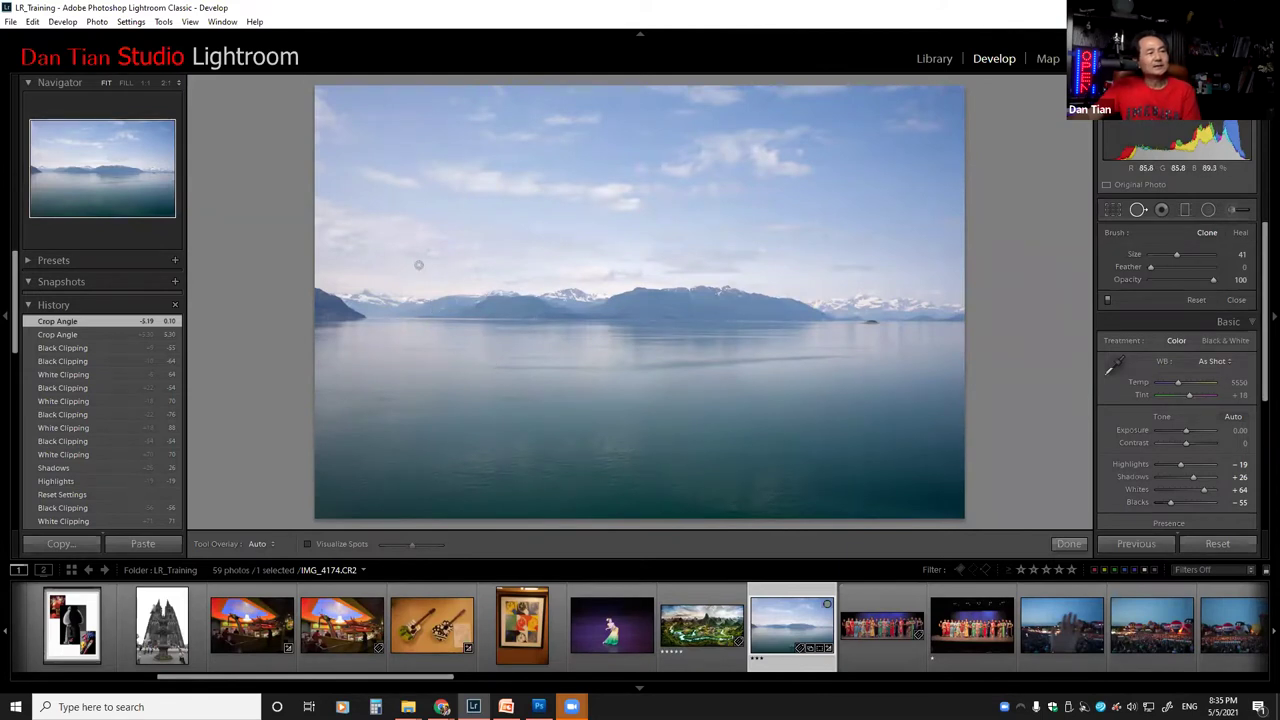
{"action": "scroll", "coordinate": [430, 318], "scroll_direction": "up", "scroll_amount": 3}
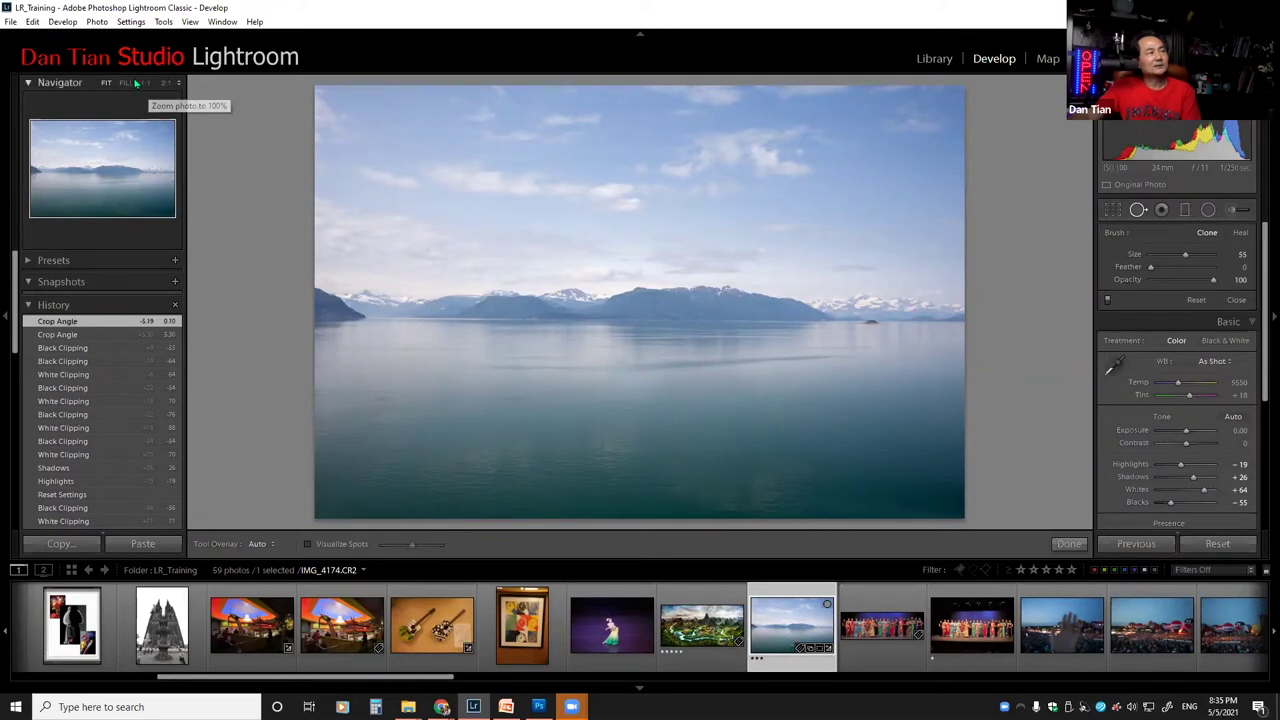
{"action": "left_click", "coordinate": [60, 83]}
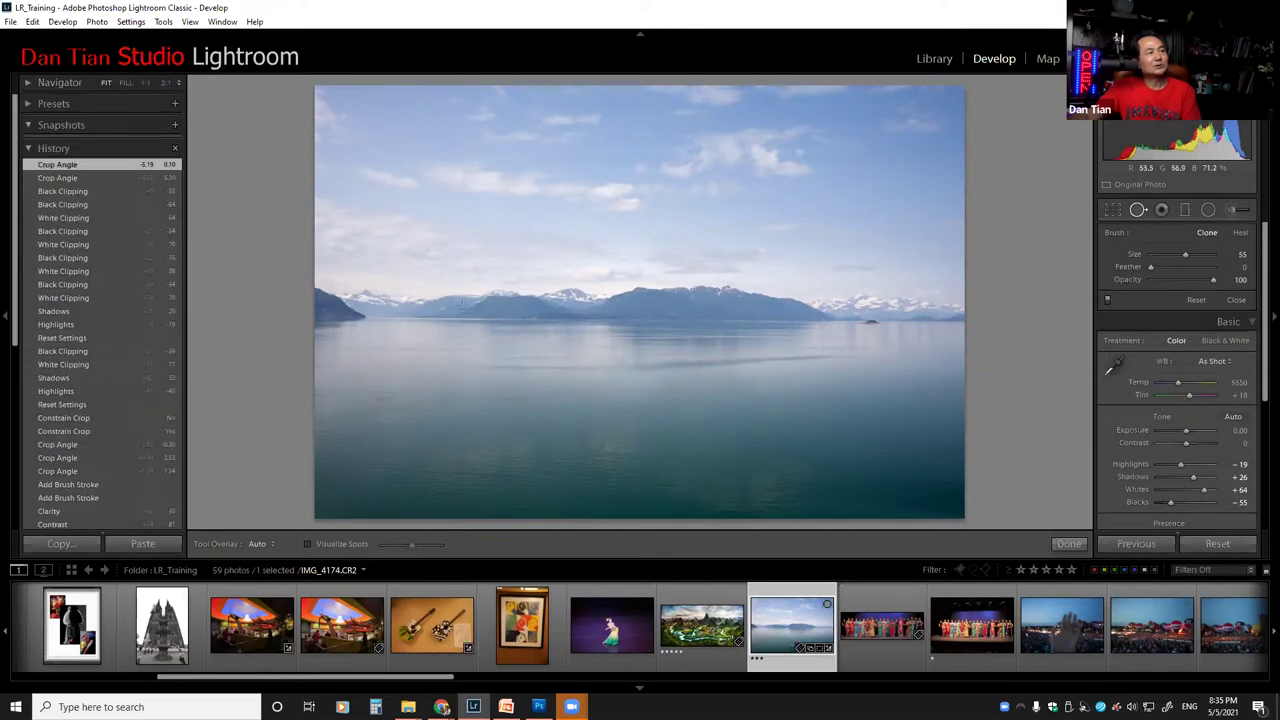
{"action": "left_click", "coordinate": [30, 84]}
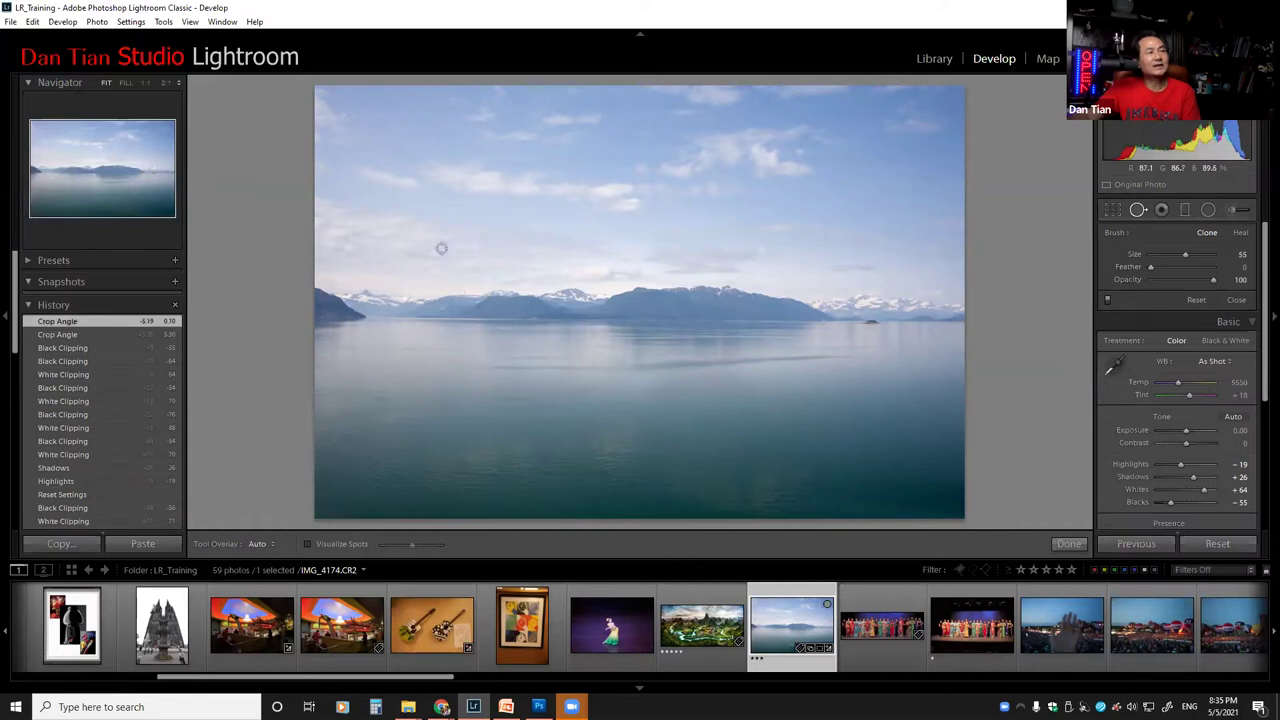
{"action": "left_click", "coordinate": [145, 83]}
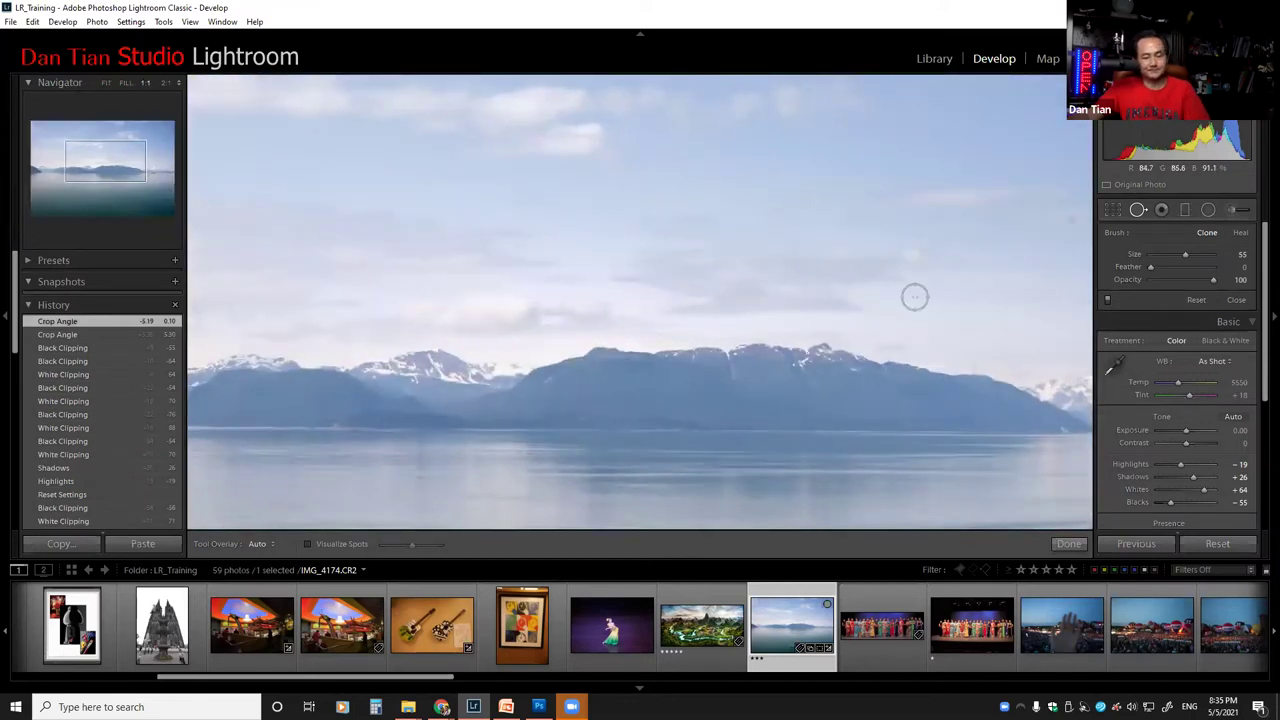
{"action": "left_click_drag", "start_coordinate": [651, 277], "coordinate": [963, 277]}
{"action": "left_click_drag", "start_coordinate": [585, 294], "coordinate": [707, 334]}
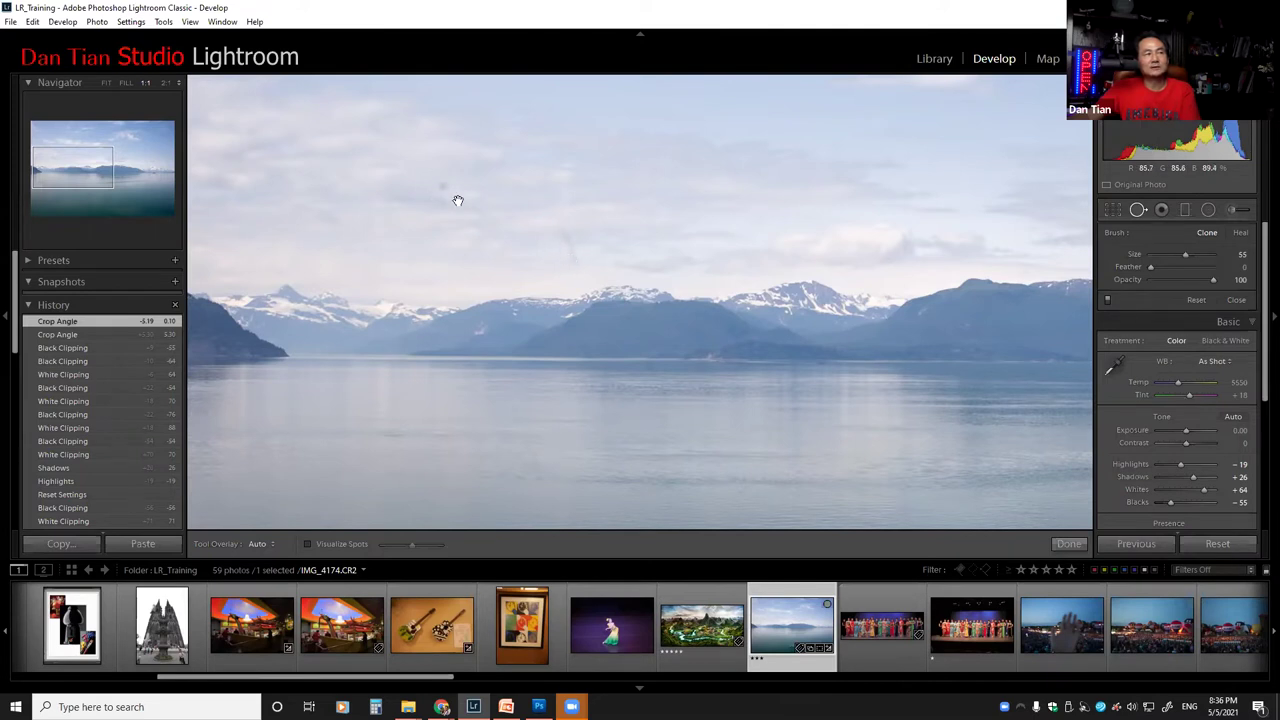
{"action": "left_click_drag", "start_coordinate": [698, 298], "coordinate": [908, 127]}
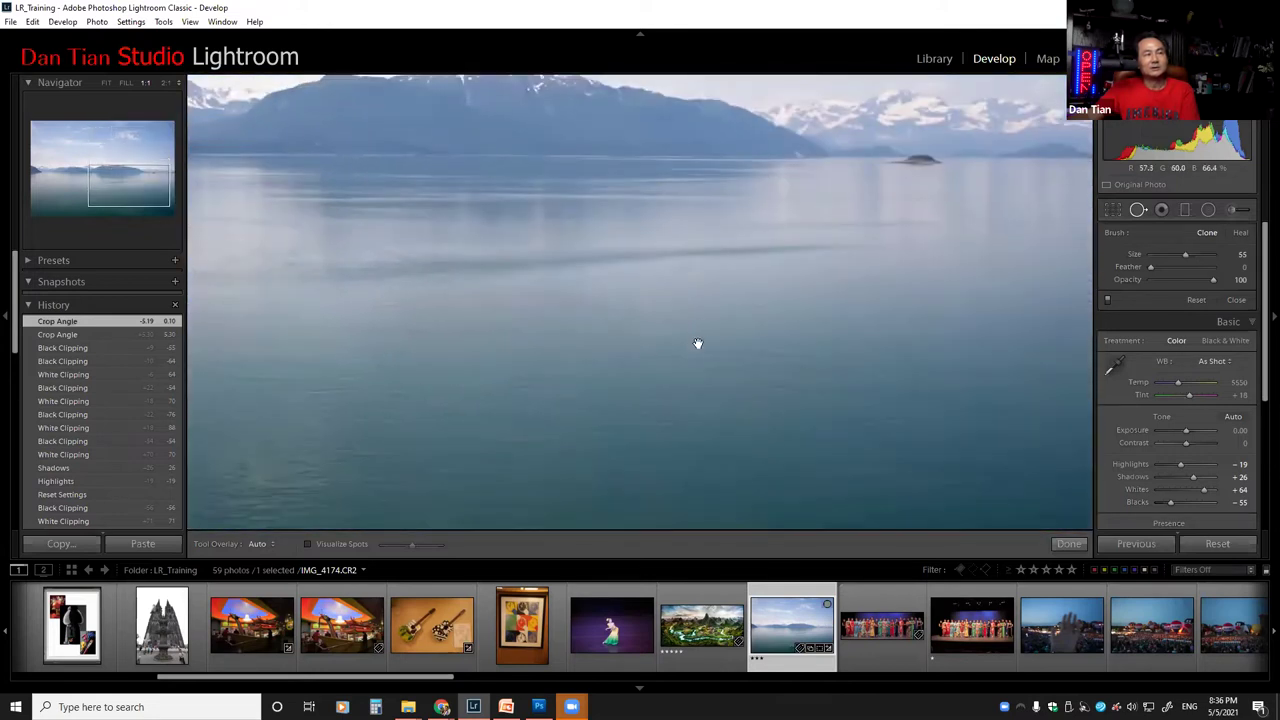
{"action": "left_click_drag", "start_coordinate": [669, 461], "coordinate": [711, 216]}
{"action": "mouse_move", "coordinate": [703, 276]}
{"action": "left_mouse_down"}
{"action": "mouse_move", "coordinate": [640, 243]}
{"action": "mouse_move", "coordinate": [609, 200]}
{"action": "mouse_move", "coordinate": [669, 240]}
{"action": "mouse_move", "coordinate": [683, 291]}
{"action": "left_mouse_up"}
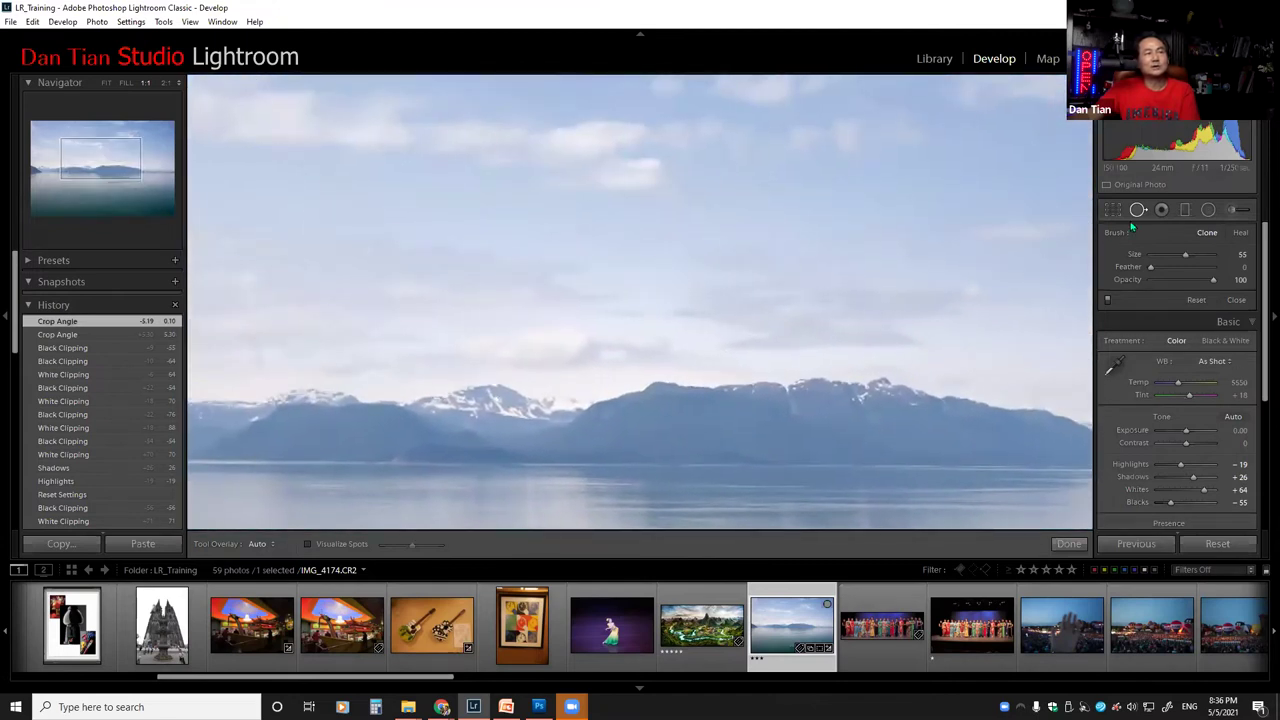
{"action": "left_click_drag", "start_coordinate": [606, 260], "coordinate": [650, 236]}
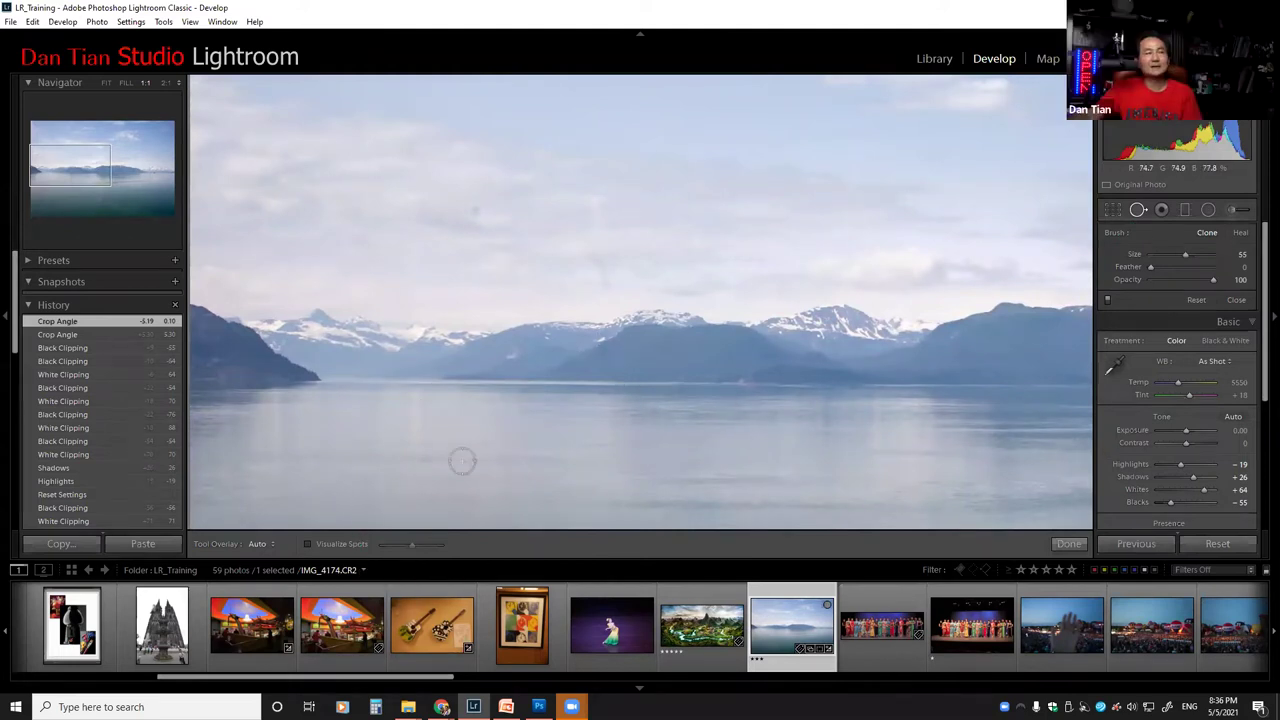
{"action": "left_click", "coordinate": [307, 543]}
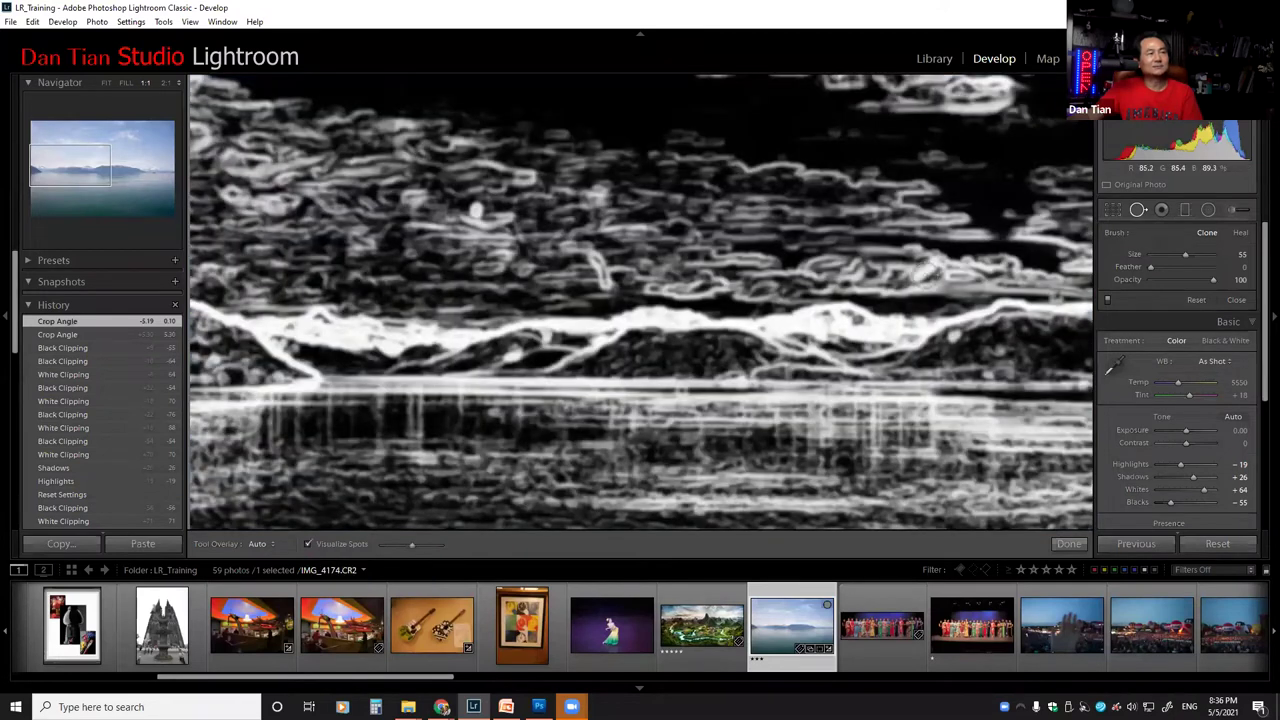
Step: Zoom into the sky, lower the Visualize Spots sensitivity, and raise brush size to 66
{"action": "key", "text": "ctrl+equal"}
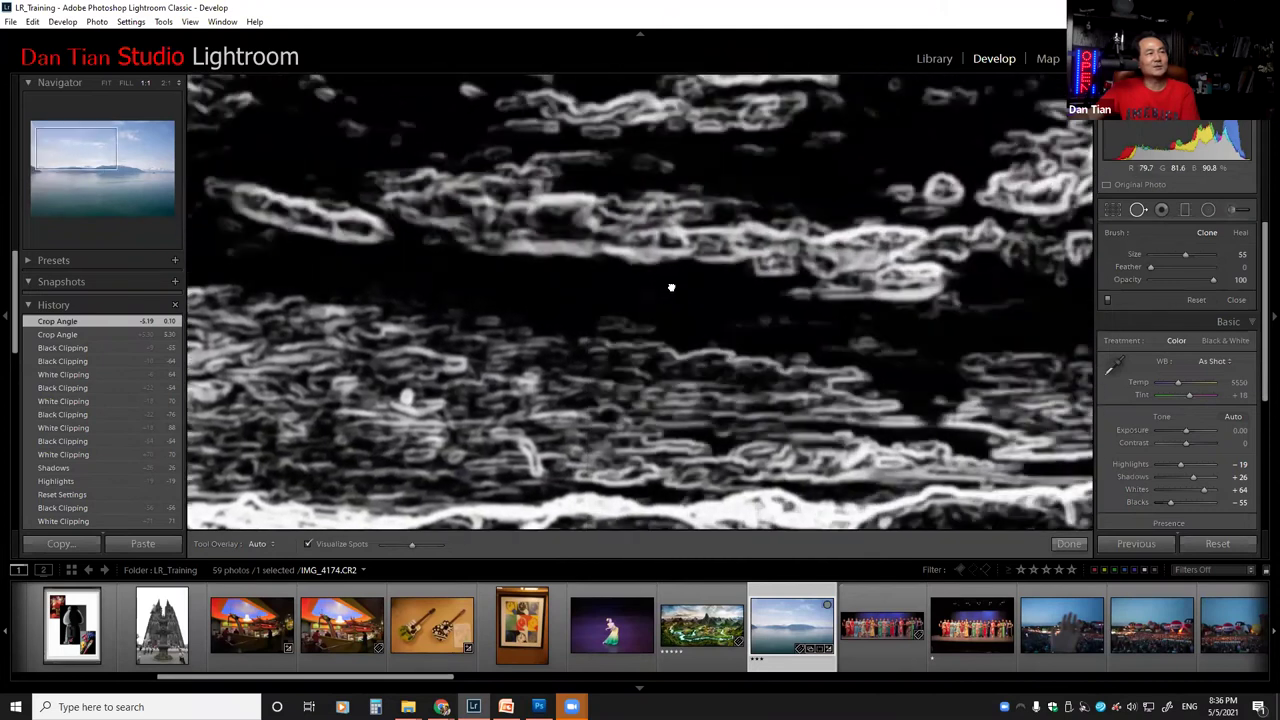
{"action": "left_click_drag", "start_coordinate": [671, 287], "coordinate": [726, 189]}
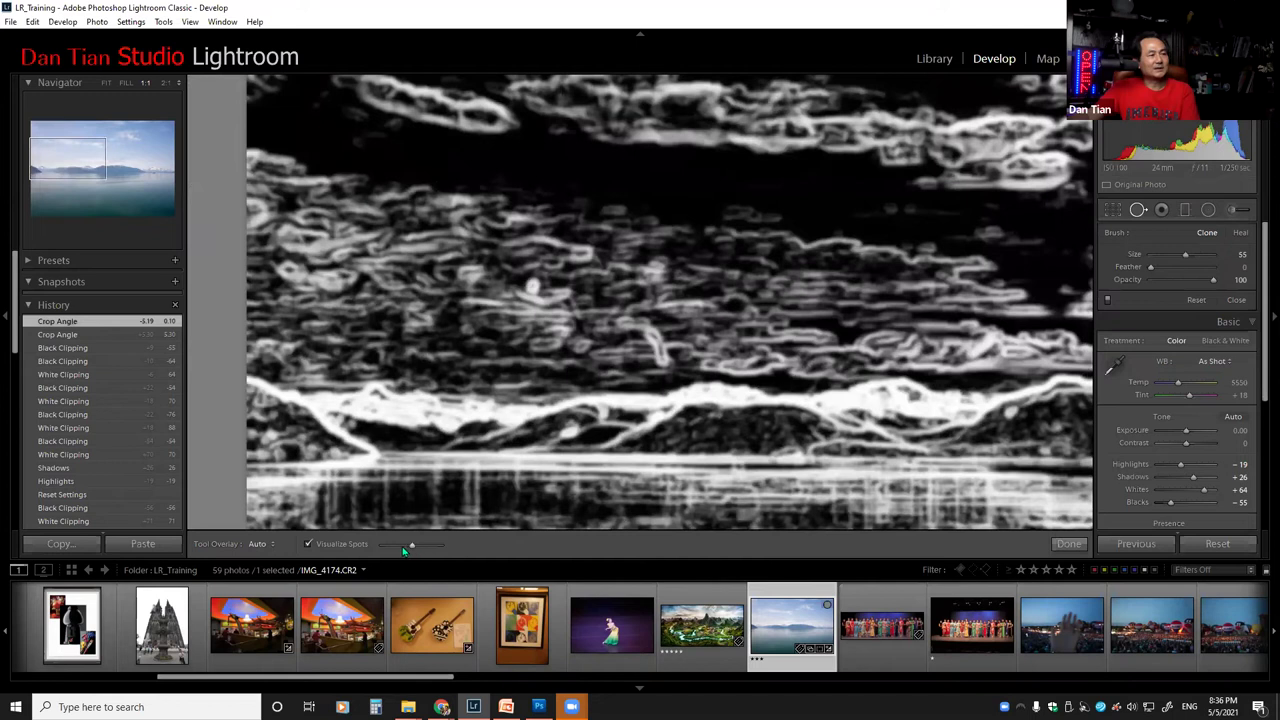
{"action": "left_click_drag", "start_coordinate": [394, 545], "coordinate": [397, 546]}
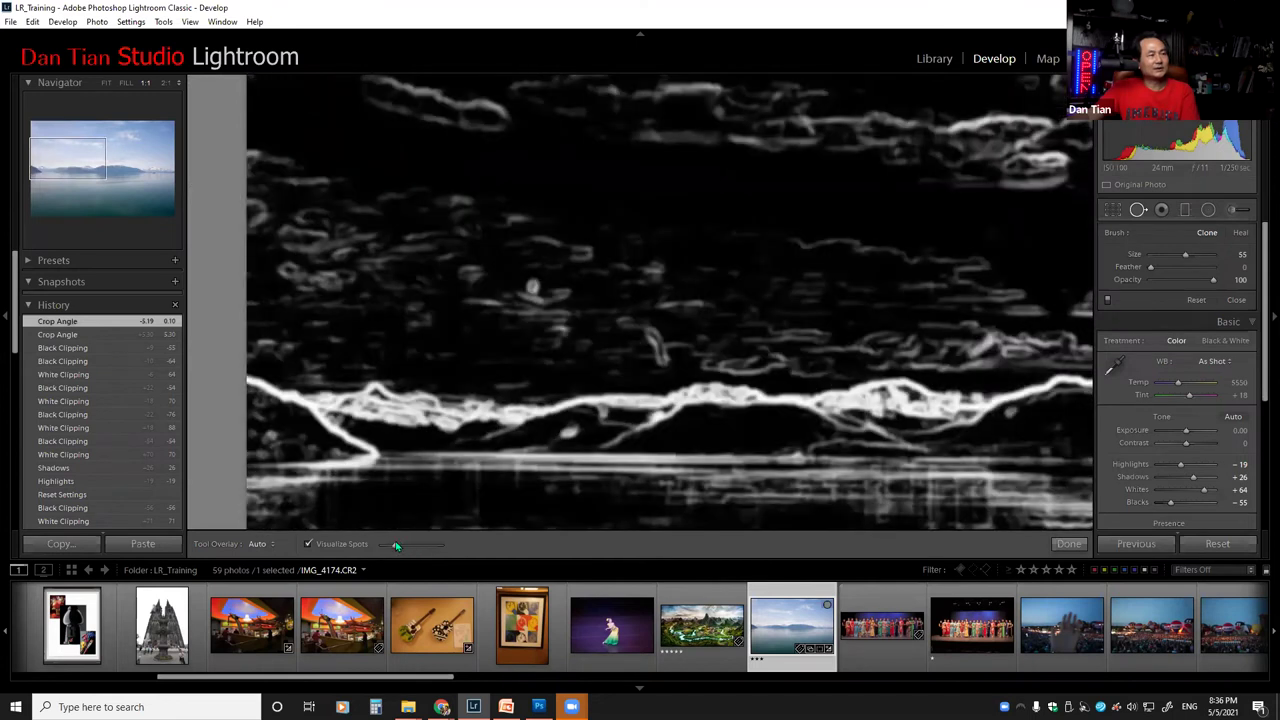
{"action": "left_click_drag", "start_coordinate": [387, 547], "coordinate": [392, 547]}
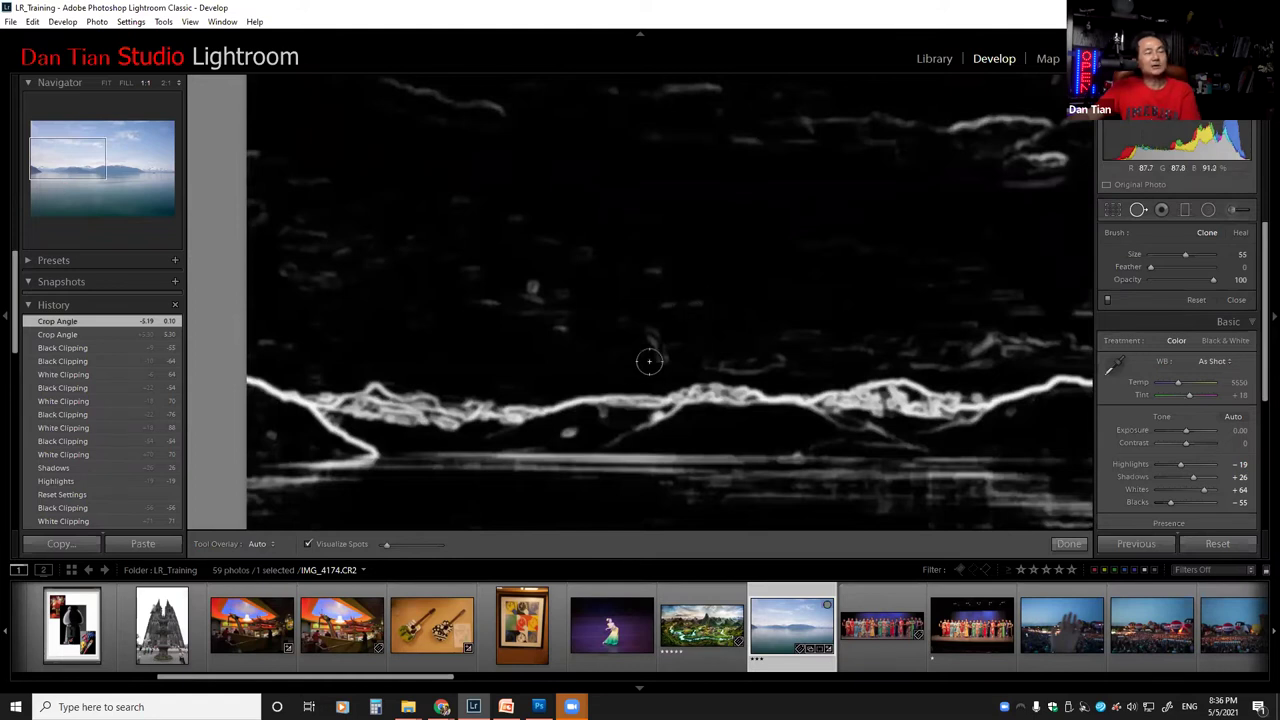
{"action": "left_click_drag", "start_coordinate": [629, 366], "coordinate": [656, 269]}
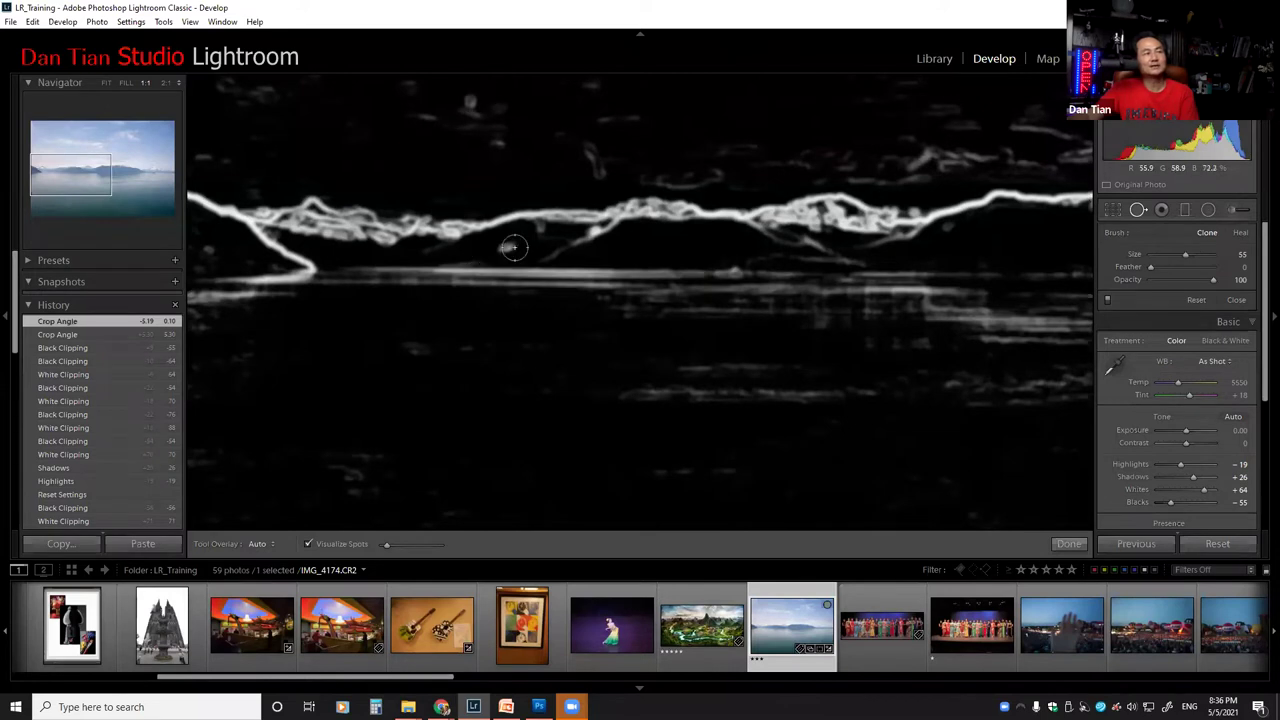
{"action": "left_click_drag", "start_coordinate": [851, 394], "coordinate": [532, 528]}
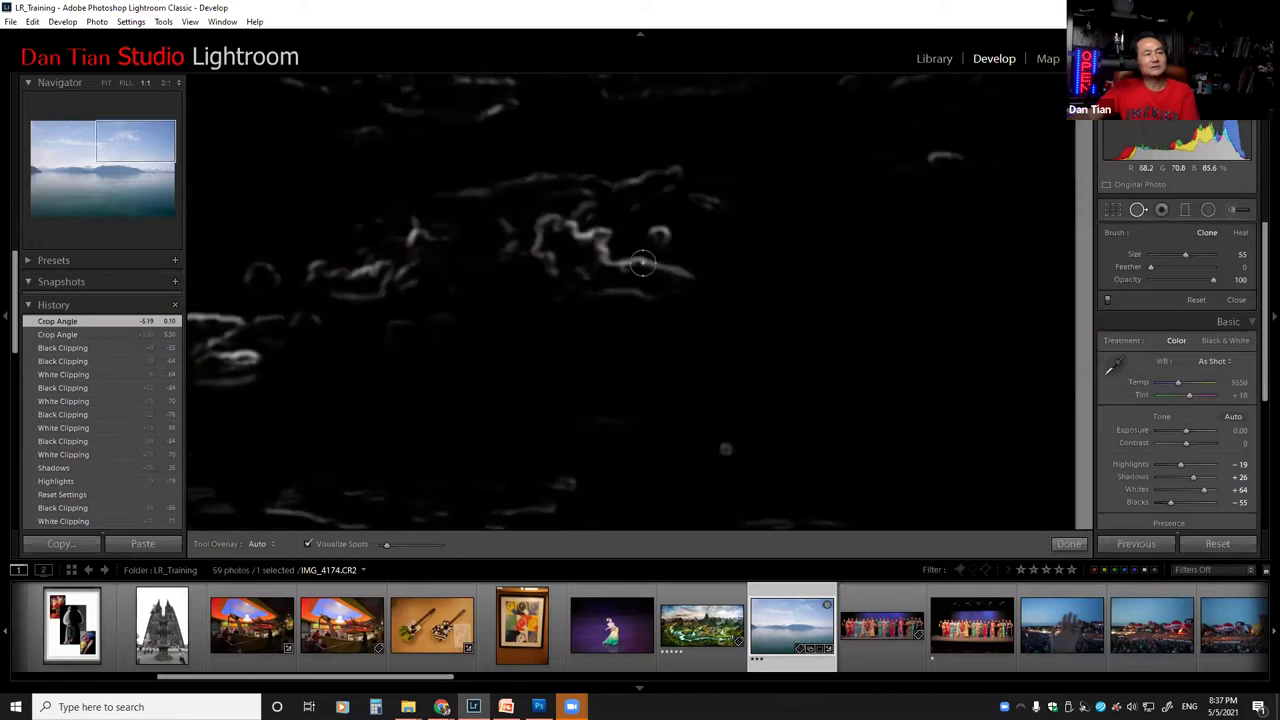
{"action": "scroll", "coordinate": [660, 233], "scroll_direction": "up", "scroll_amount": 3}
Step: Turn off Visualize Spots, move between sky and mountains, and place a spot in the sky
{"action": "left_click", "coordinate": [308, 546]}
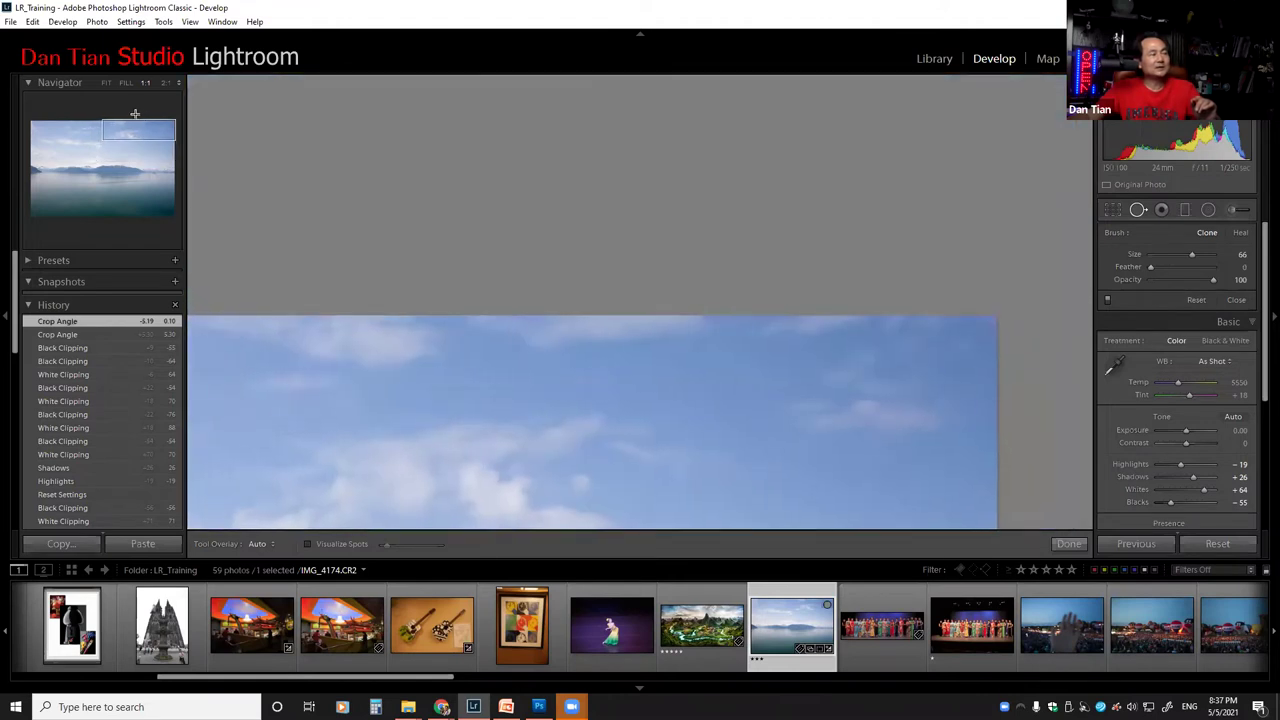
{"action": "left_click", "coordinate": [52, 131]}
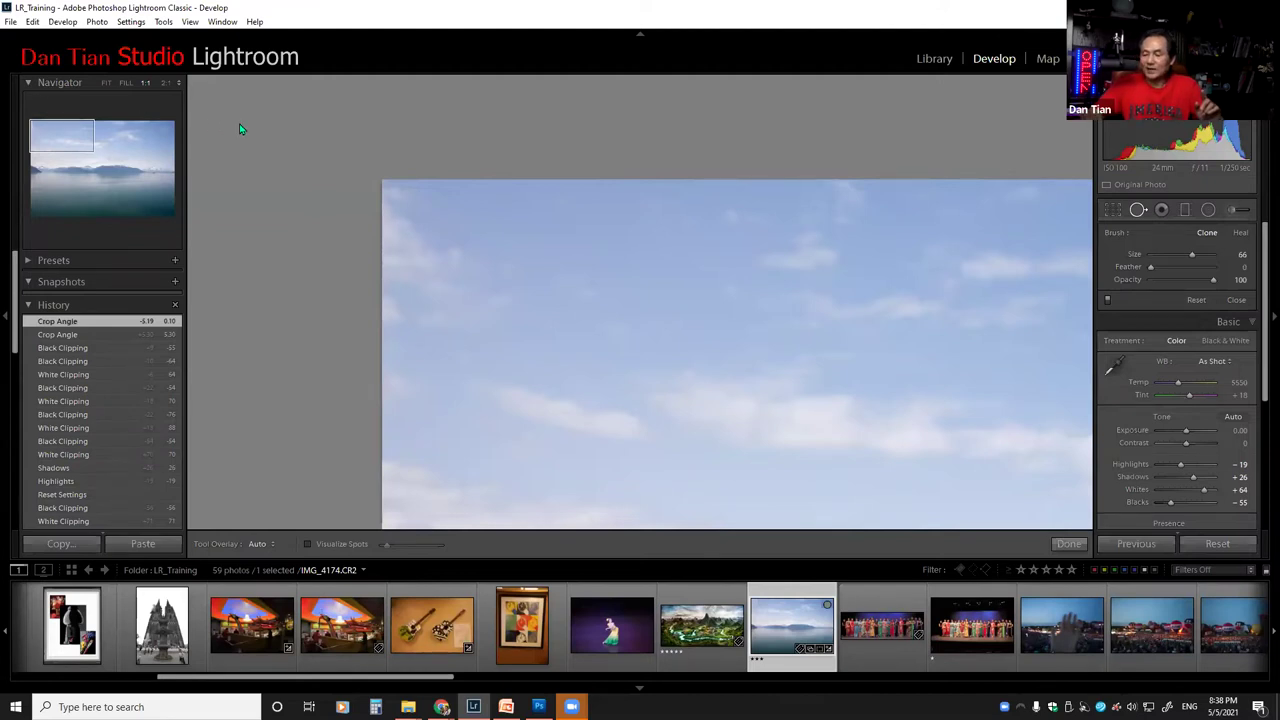
{"action": "scroll", "coordinate": [240, 129], "scroll_direction": "down", "scroll_amount": 4}
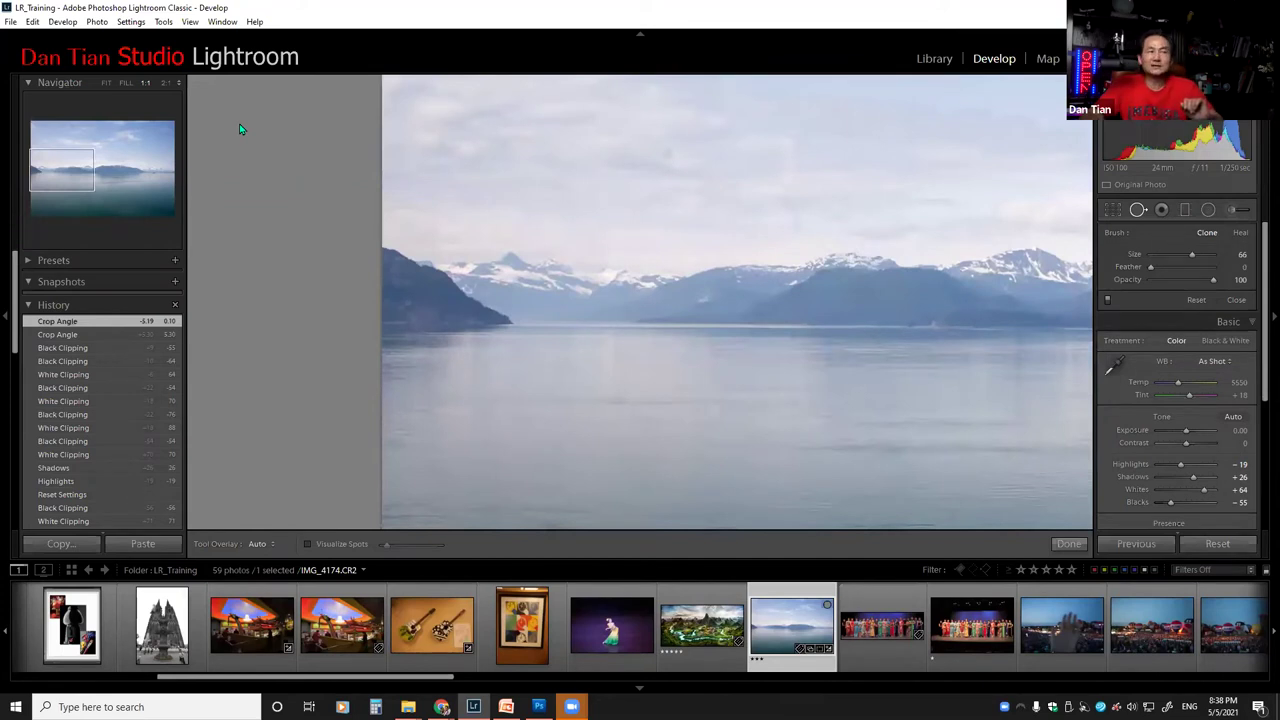
{"action": "scroll", "coordinate": [524, 216], "scroll_direction": "up", "scroll_amount": 2}
{"action": "key", "text": "Page_Up"}
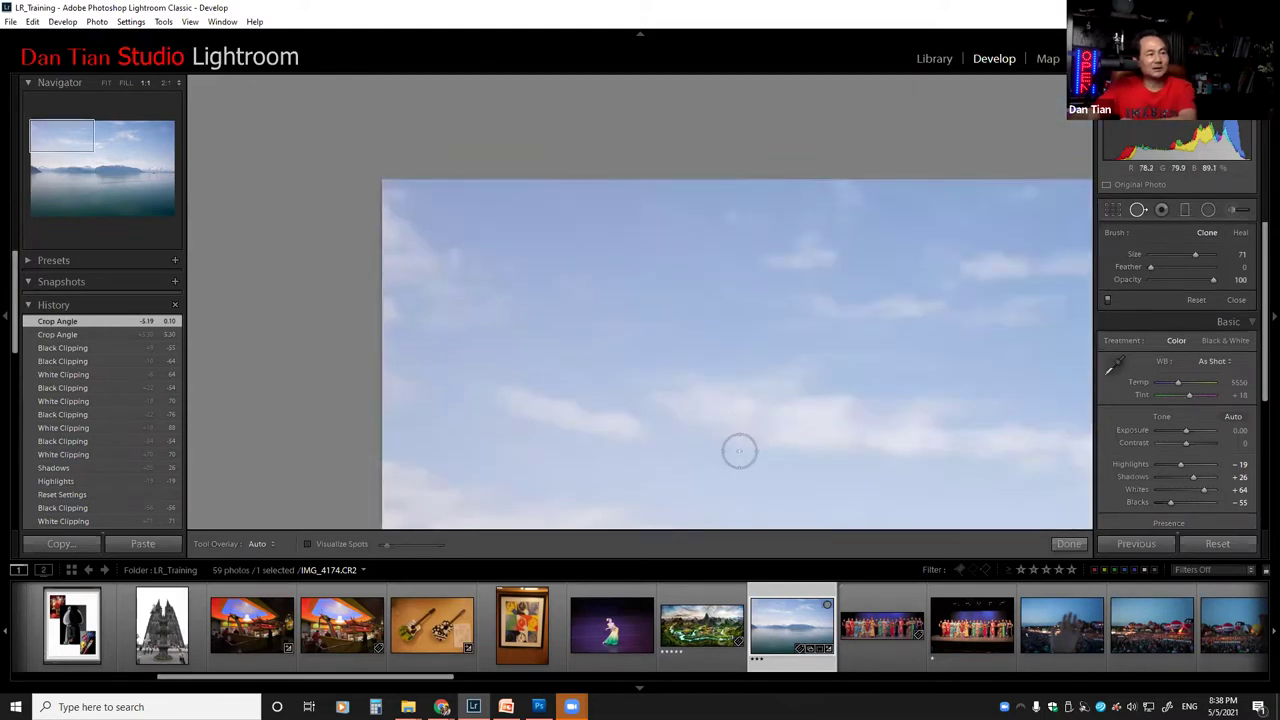
{"action": "key", "text": "Page_Down"}
{"action": "scroll", "coordinate": [674, 174], "scroll_direction": "down", "scroll_amount": 3}
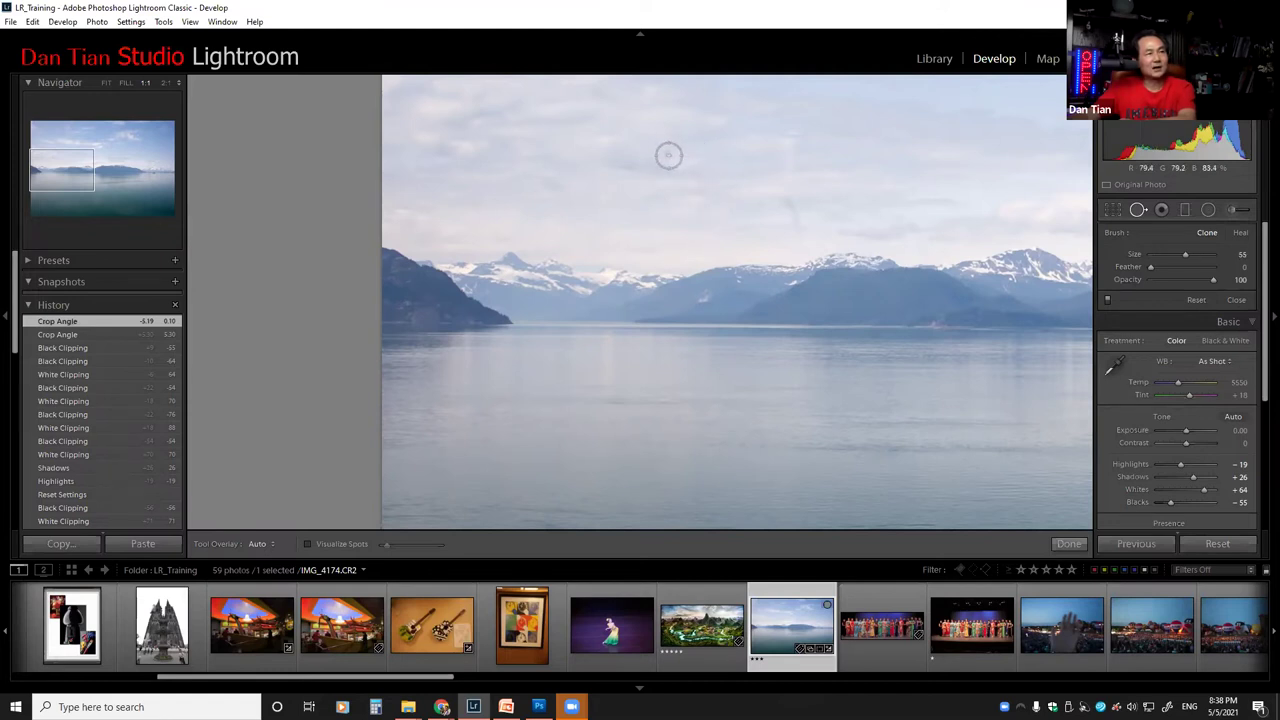
{"action": "mouse_move", "coordinate": [669, 154]}
{"action": "left_mouse_down"}
{"action": "mouse_move", "coordinate": [731, 160]}
{"action": "mouse_move", "coordinate": [729, 177]}
{"action": "mouse_move", "coordinate": [743, 114]}
{"action": "mouse_move", "coordinate": [737, 149]}
{"action": "left_mouse_up"}
Step: Try a Heal spot in the sky, delete it, then heal a new sky speck
{"action": "mouse_move", "coordinate": [786, 197]}
{"action": "left_mouse_down"}
{"action": "mouse_move", "coordinate": [801, 212]}
{"action": "mouse_move", "coordinate": [844, 215]}
{"action": "mouse_move", "coordinate": [840, 197]}
{"action": "mouse_move", "coordinate": [849, 207]}
{"action": "left_mouse_up"}
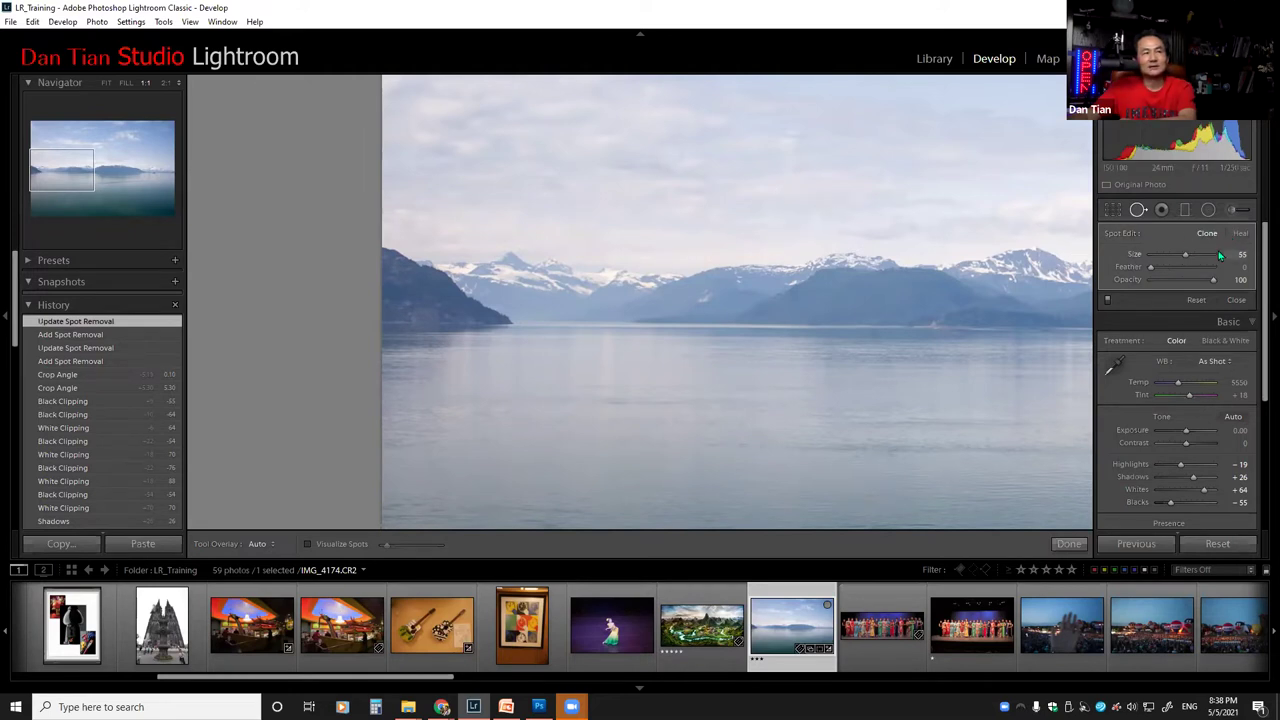
{"action": "left_click", "coordinate": [1242, 234]}
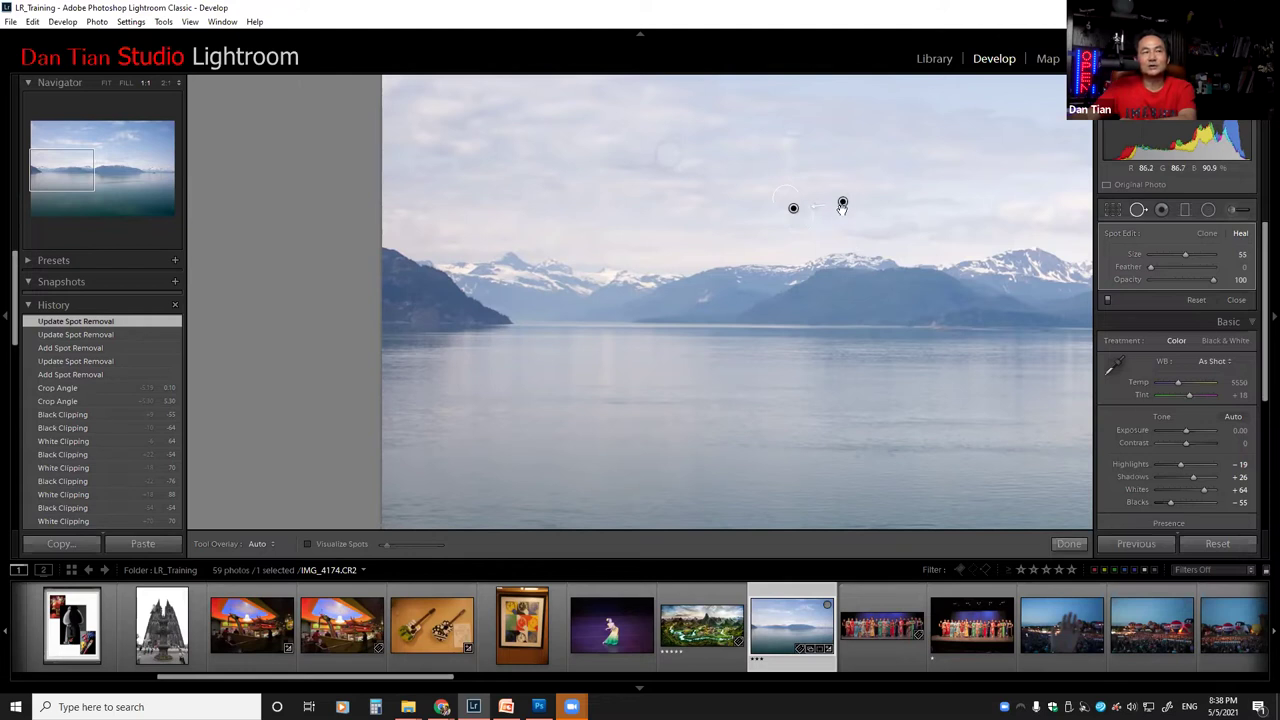
{"action": "right_click", "coordinate": [842, 205]}
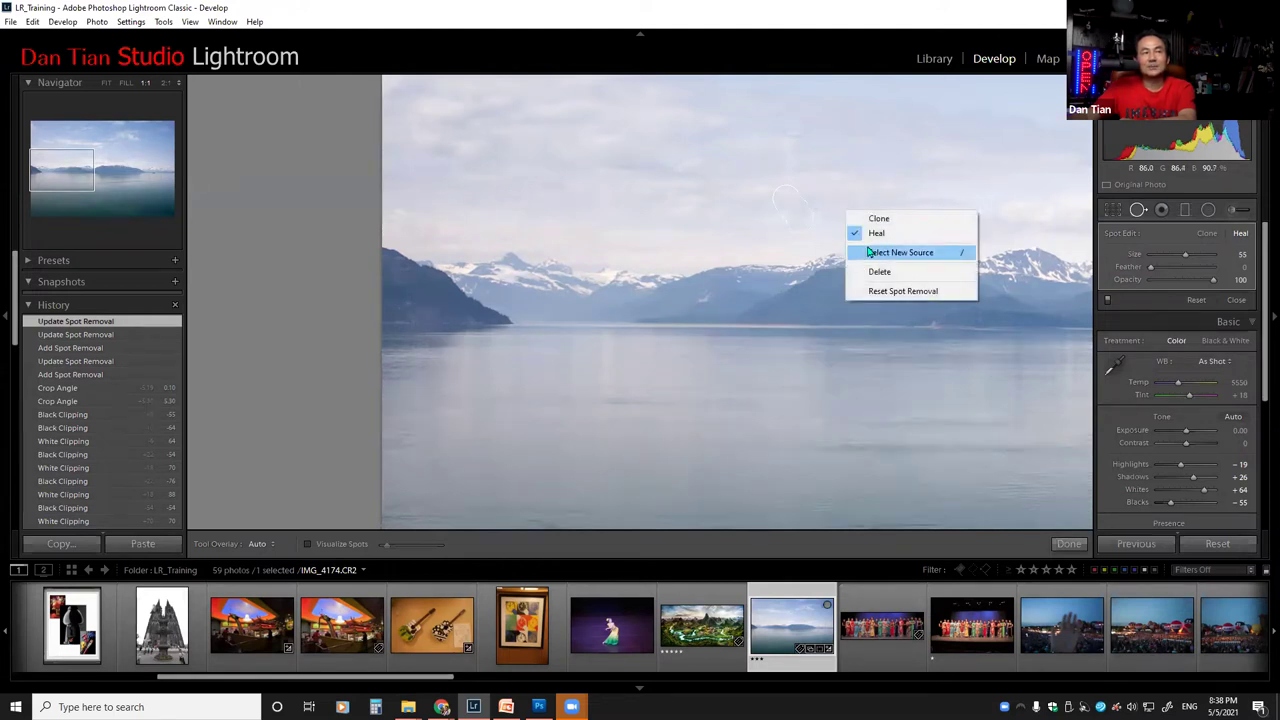
{"action": "left_click", "coordinate": [871, 238]}
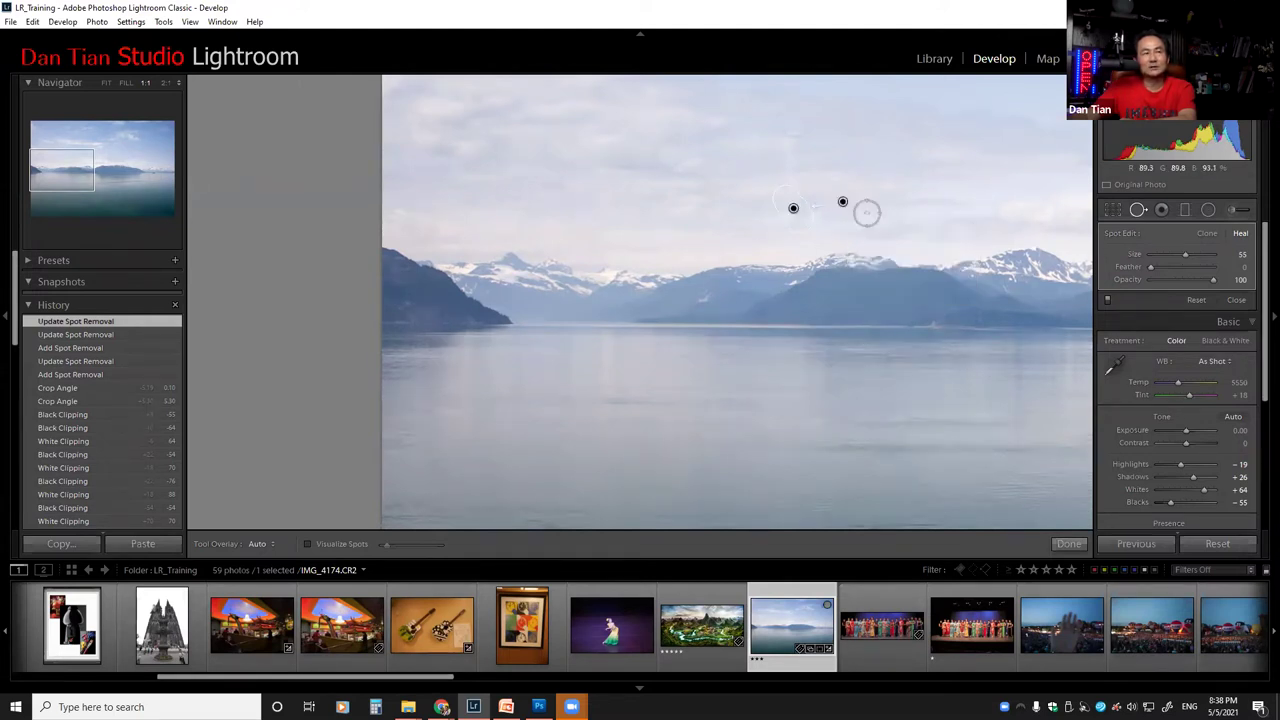
{"action": "key", "text": "Delete"}
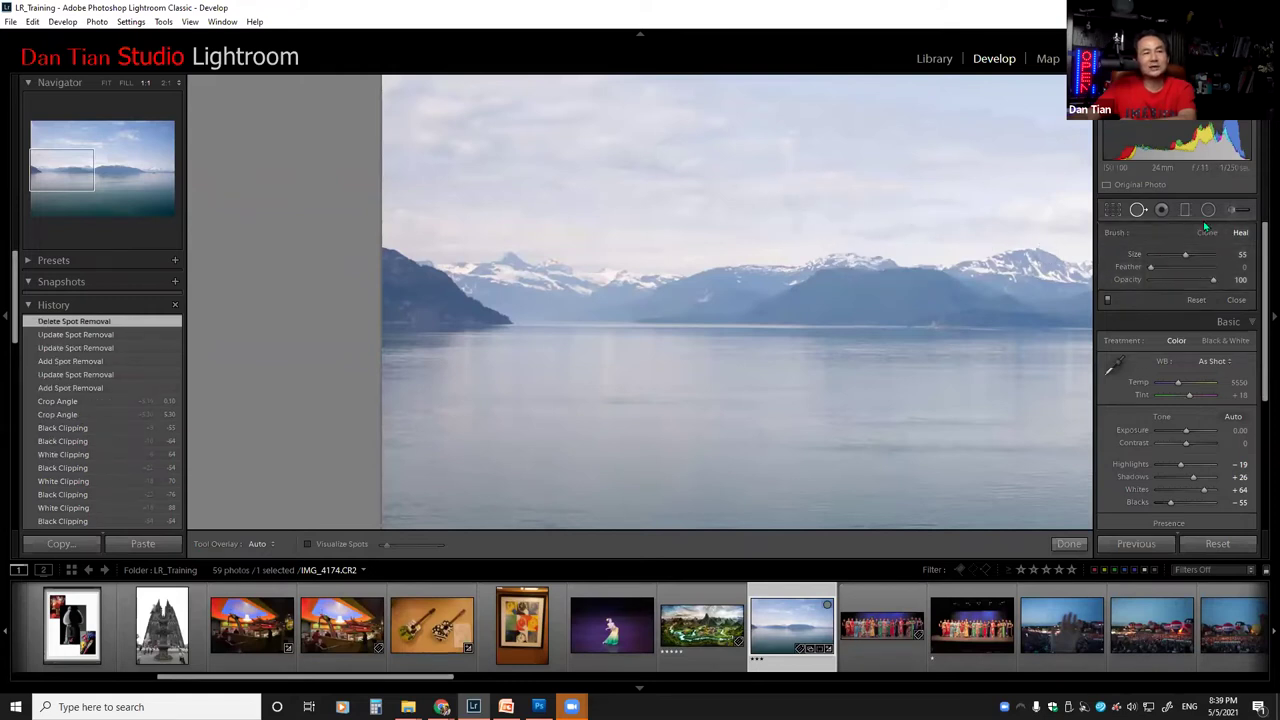
{"action": "left_click", "coordinate": [790, 209]}
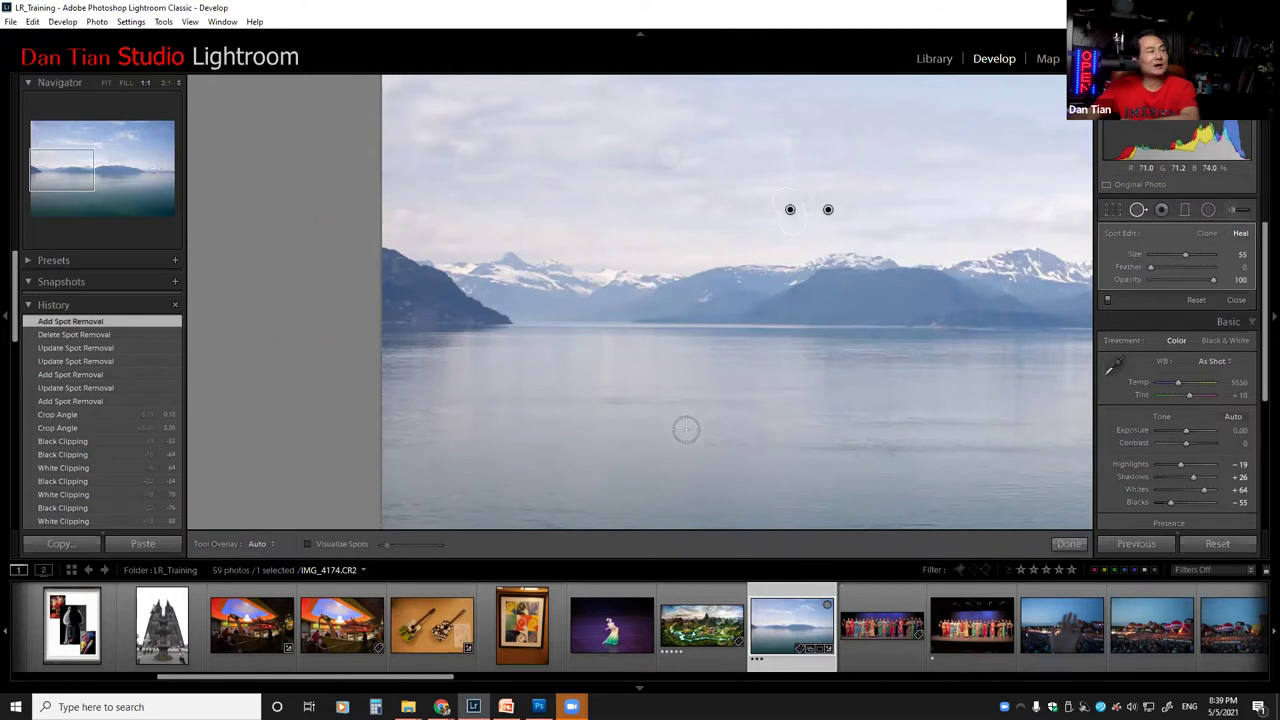
Step: Heal two dust spots in the sky and two specks on the lake
{"action": "scroll", "coordinate": [685, 430], "scroll_direction": "down", "scroll_amount": 5}
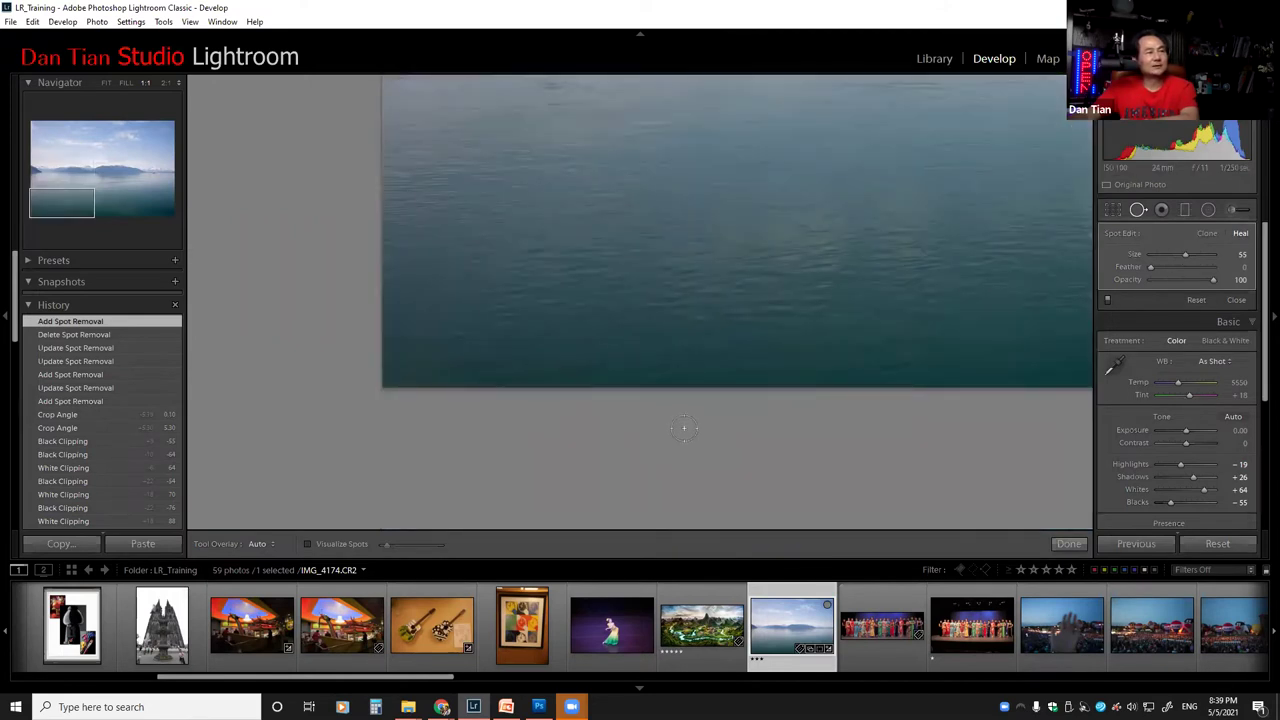
{"action": "scroll", "coordinate": [684, 428], "scroll_direction": "up", "scroll_amount": 5}
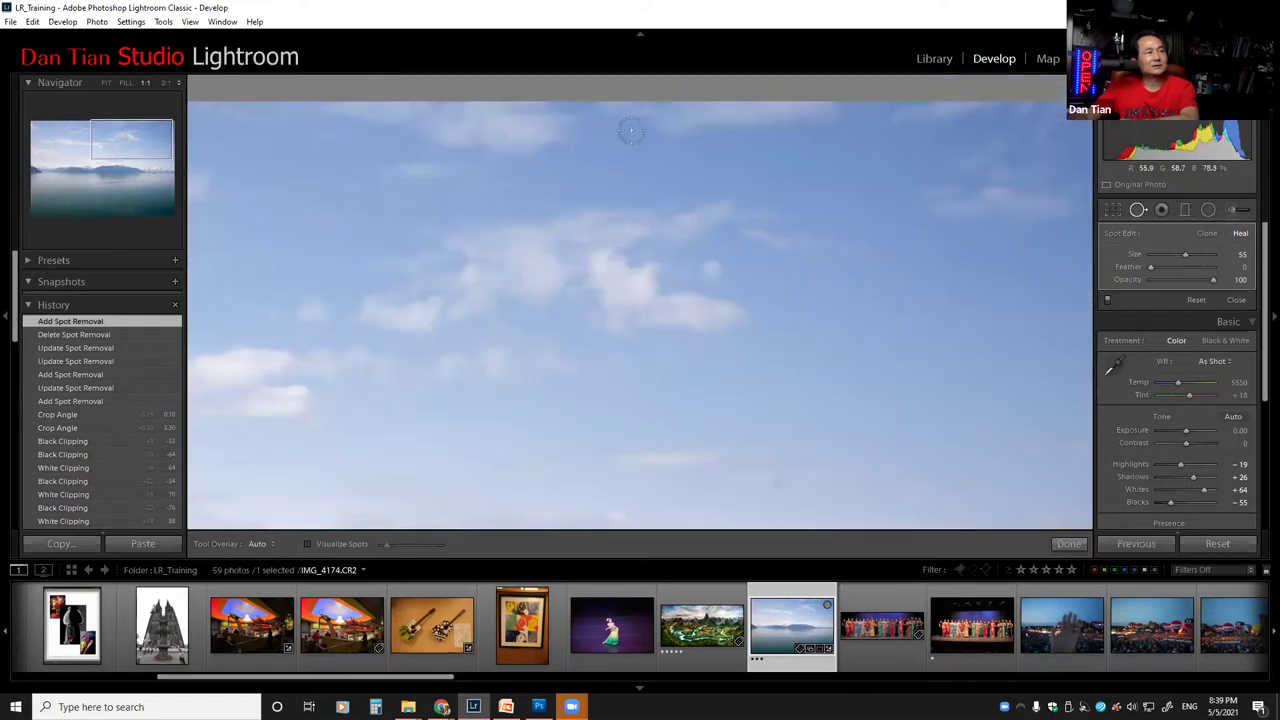
{"action": "left_click", "coordinate": [781, 484]}
{"action": "left_click", "coordinate": [639, 396]}
{"action": "scroll", "coordinate": [810, 403], "scroll_direction": "down", "scroll_amount": 5}
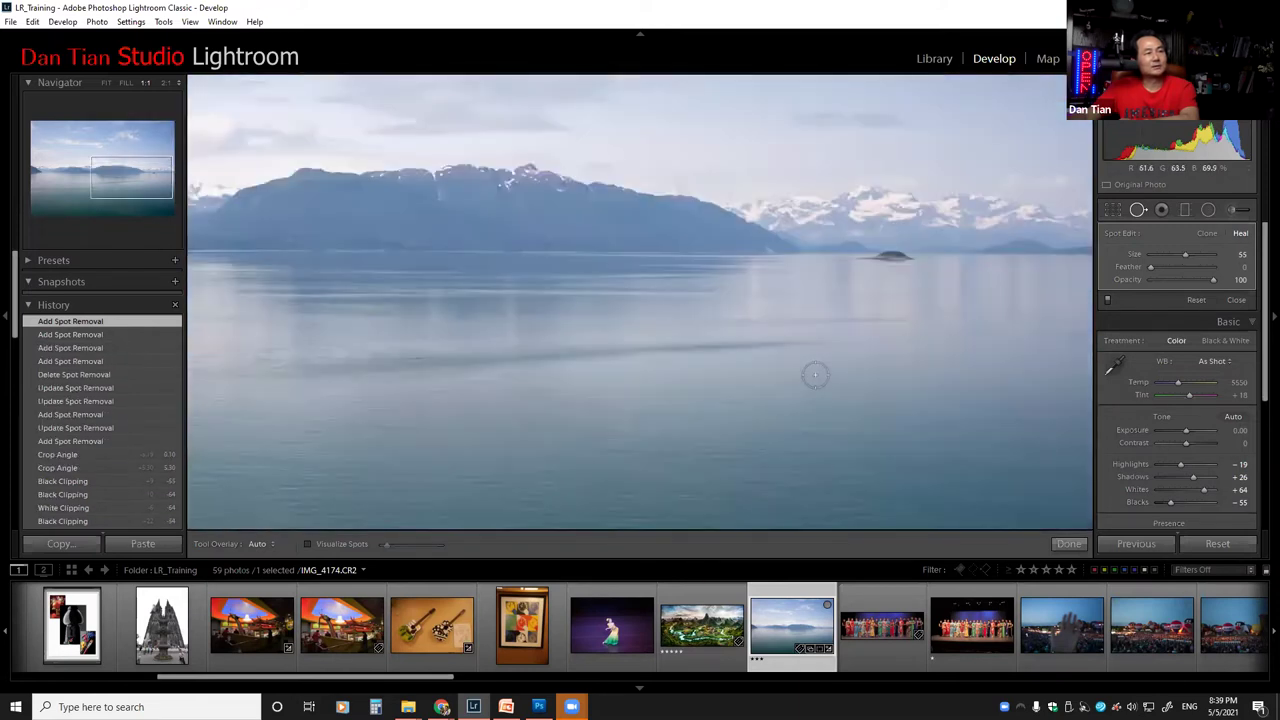
{"action": "left_click", "coordinate": [658, 366]}
{"action": "left_click", "coordinate": [696, 453]}
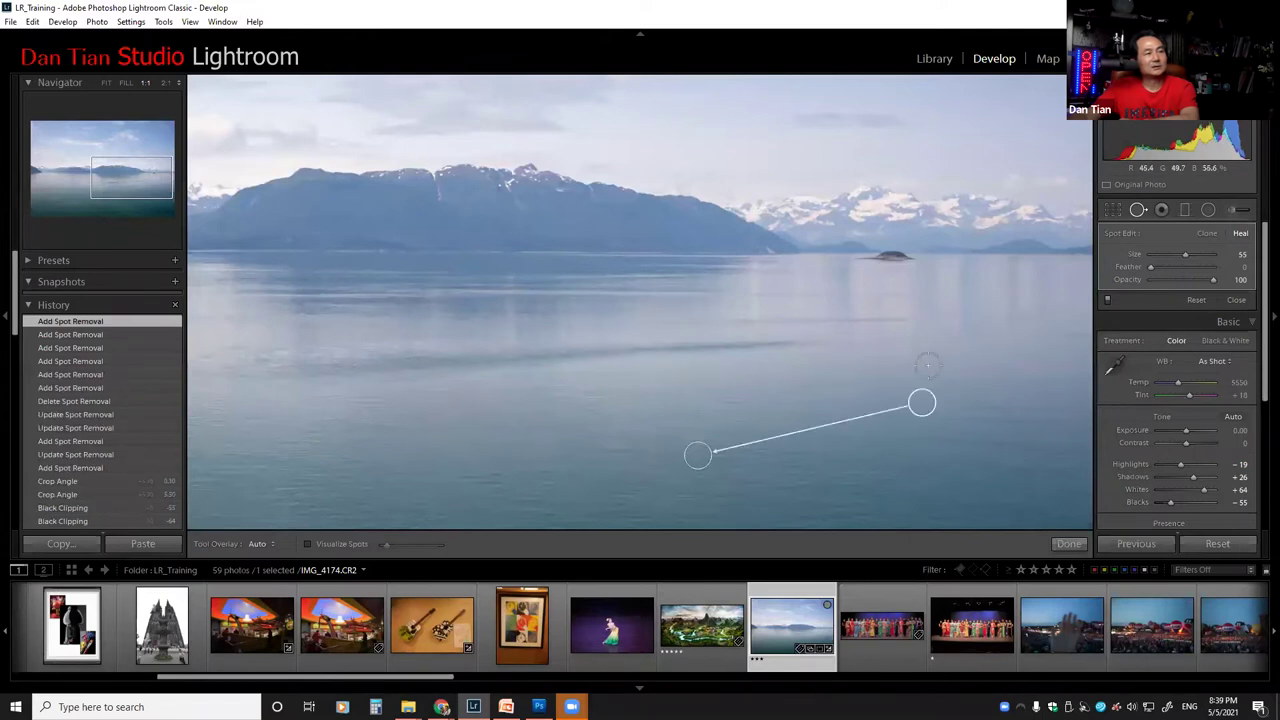
{"action": "scroll", "coordinate": [696, 453], "scroll_direction": "down", "scroll_amount": 5}
Step: Heal four more sky specks and one on the lake, then fit the whole photo
{"action": "key", "text": "Page_Down"}
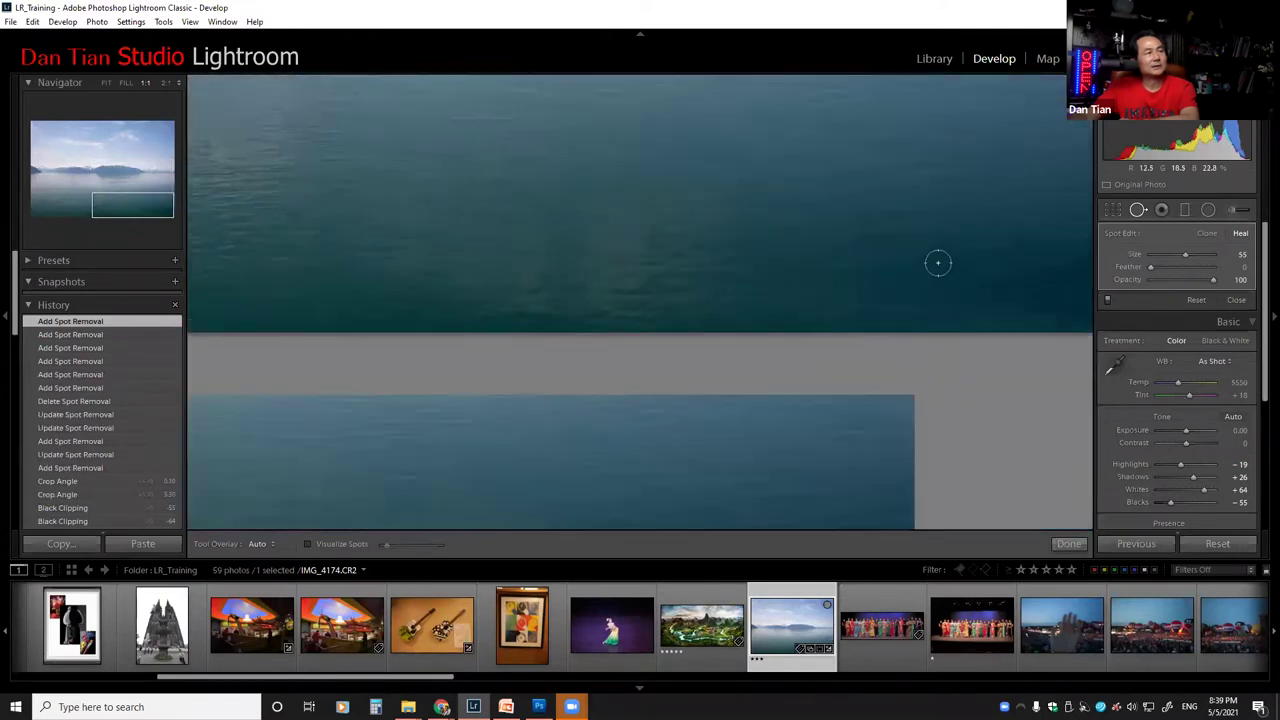
{"action": "left_click", "coordinate": [541, 266]}
{"action": "left_click", "coordinate": [467, 300]}
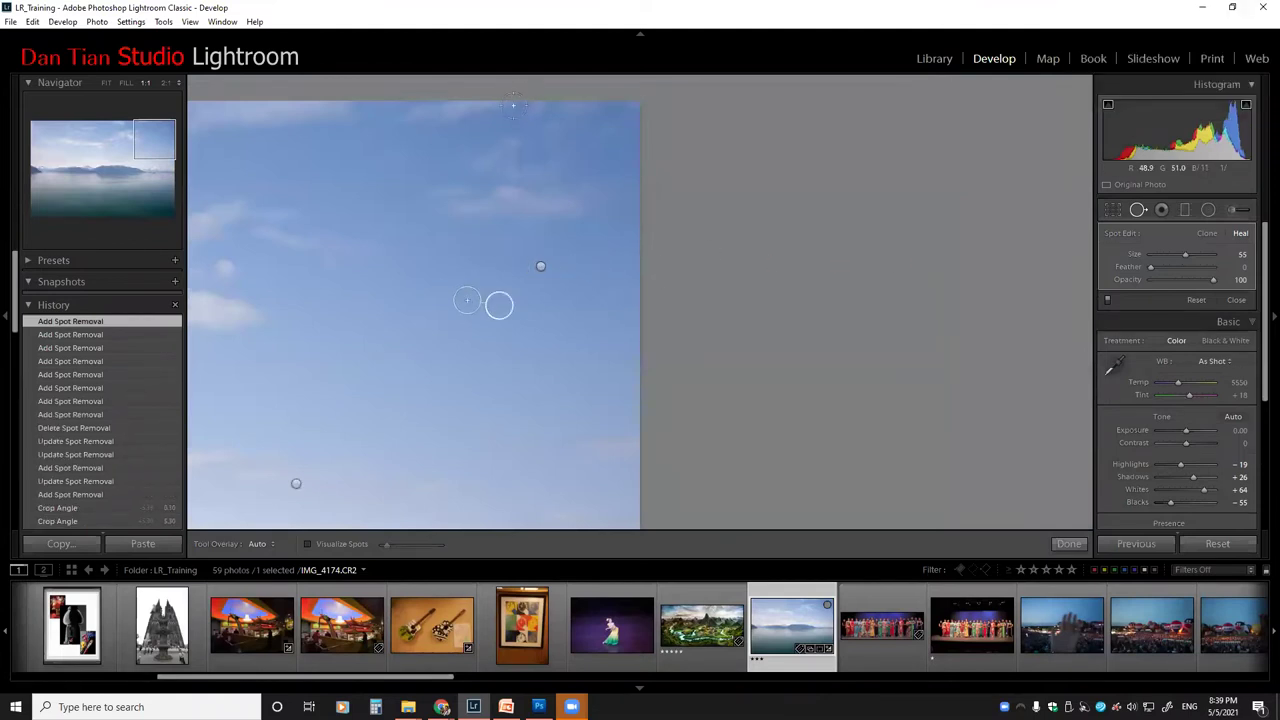
{"action": "left_click", "coordinate": [515, 107]}
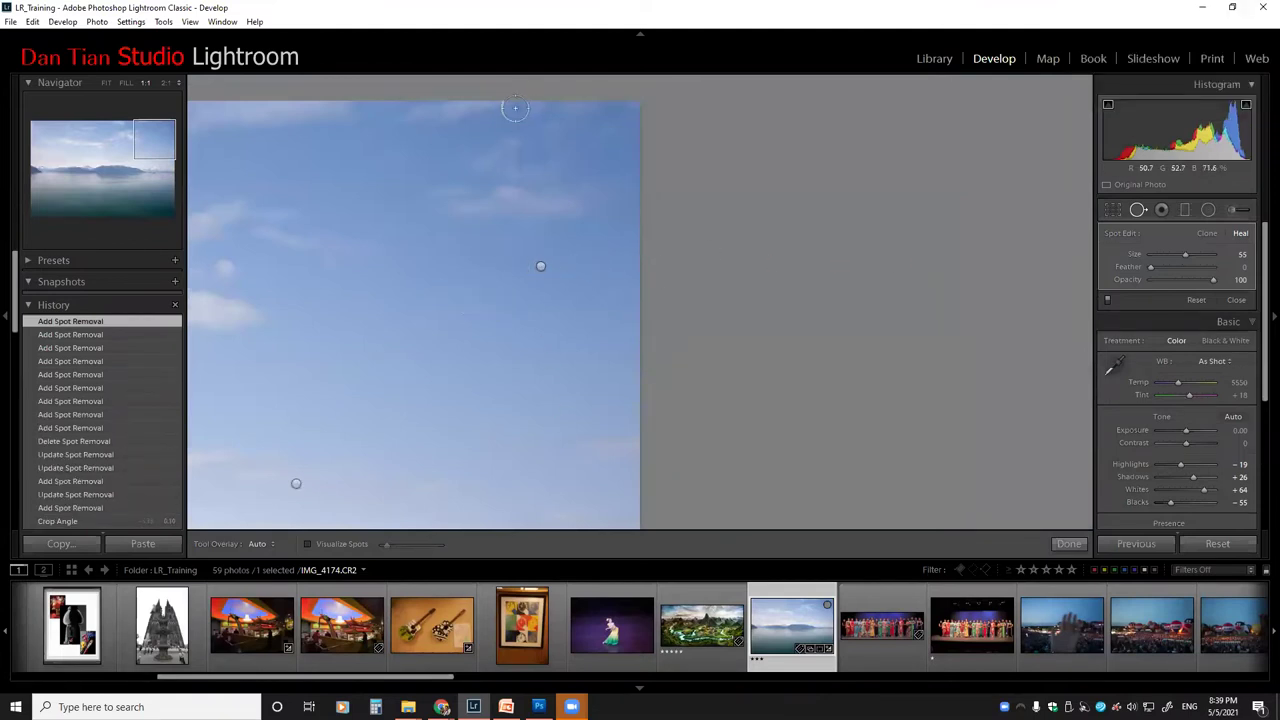
{"action": "left_click", "coordinate": [588, 348]}
{"action": "scroll", "coordinate": [588, 348], "scroll_direction": "down", "scroll_amount": 5}
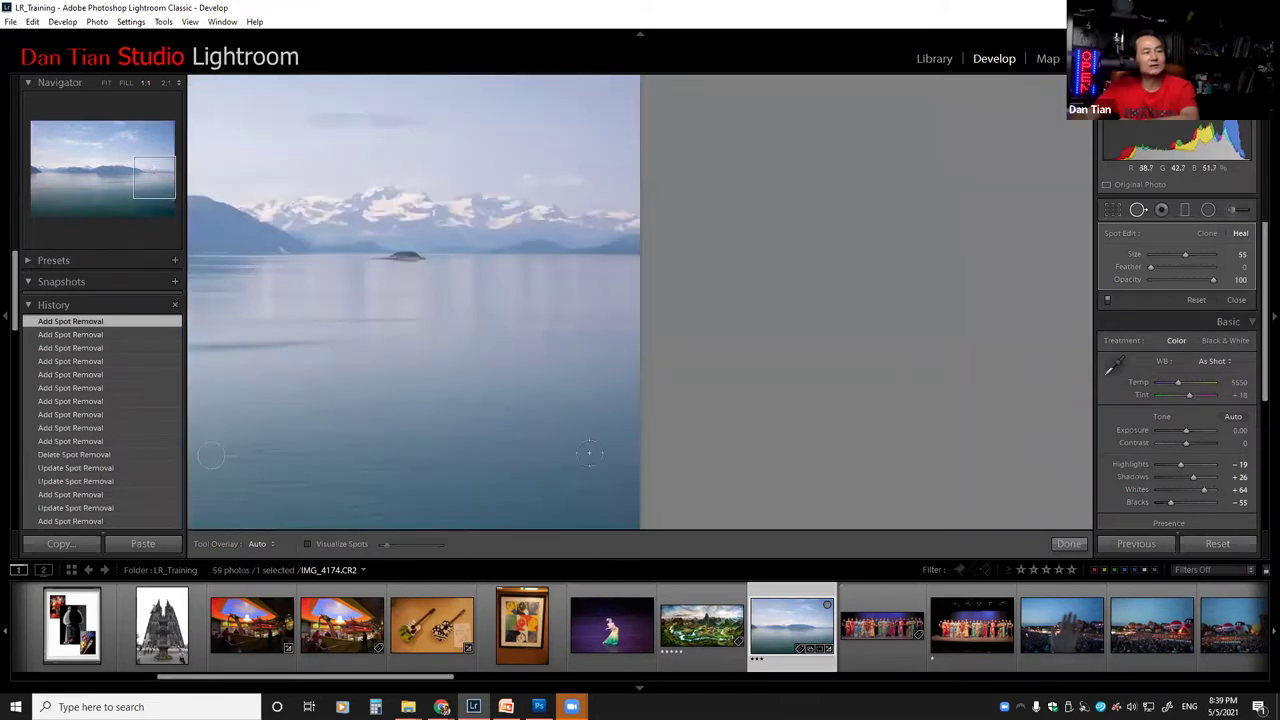
{"action": "left_click", "coordinate": [531, 450]}
{"action": "scroll", "coordinate": [500, 460], "scroll_direction": "down", "scroll_amount": 5}
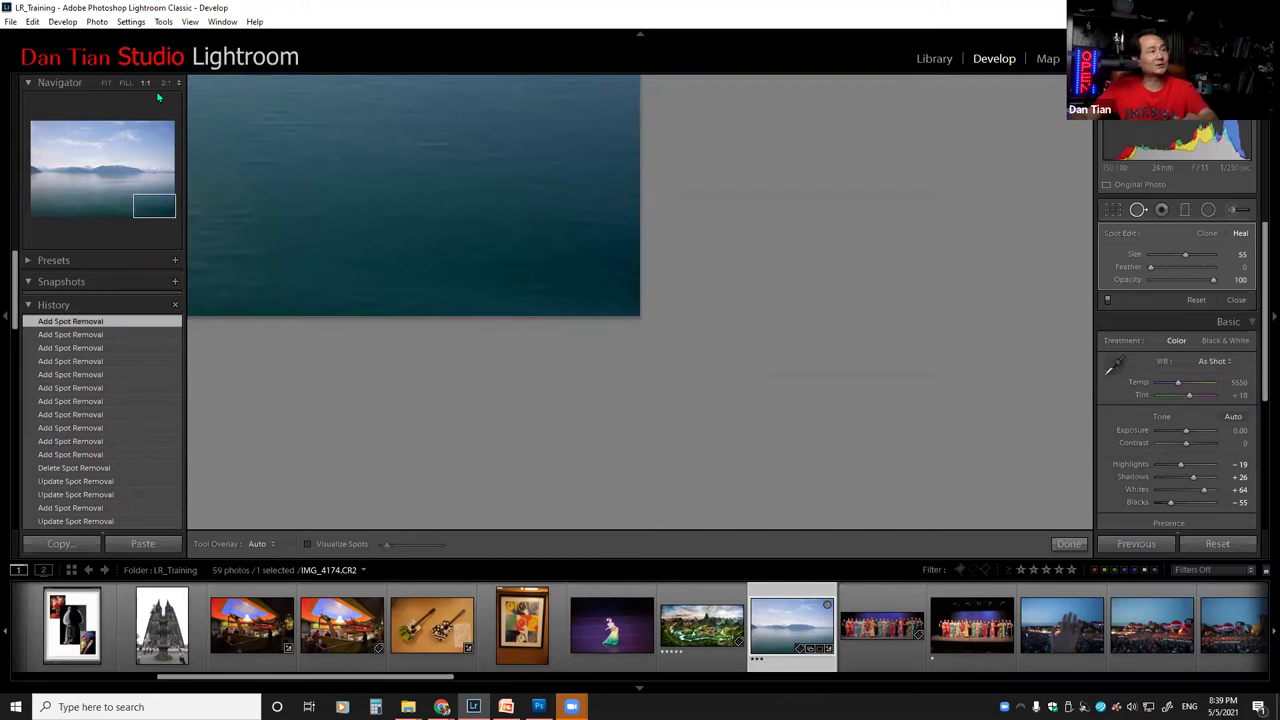
{"action": "left_click", "coordinate": [108, 83]}
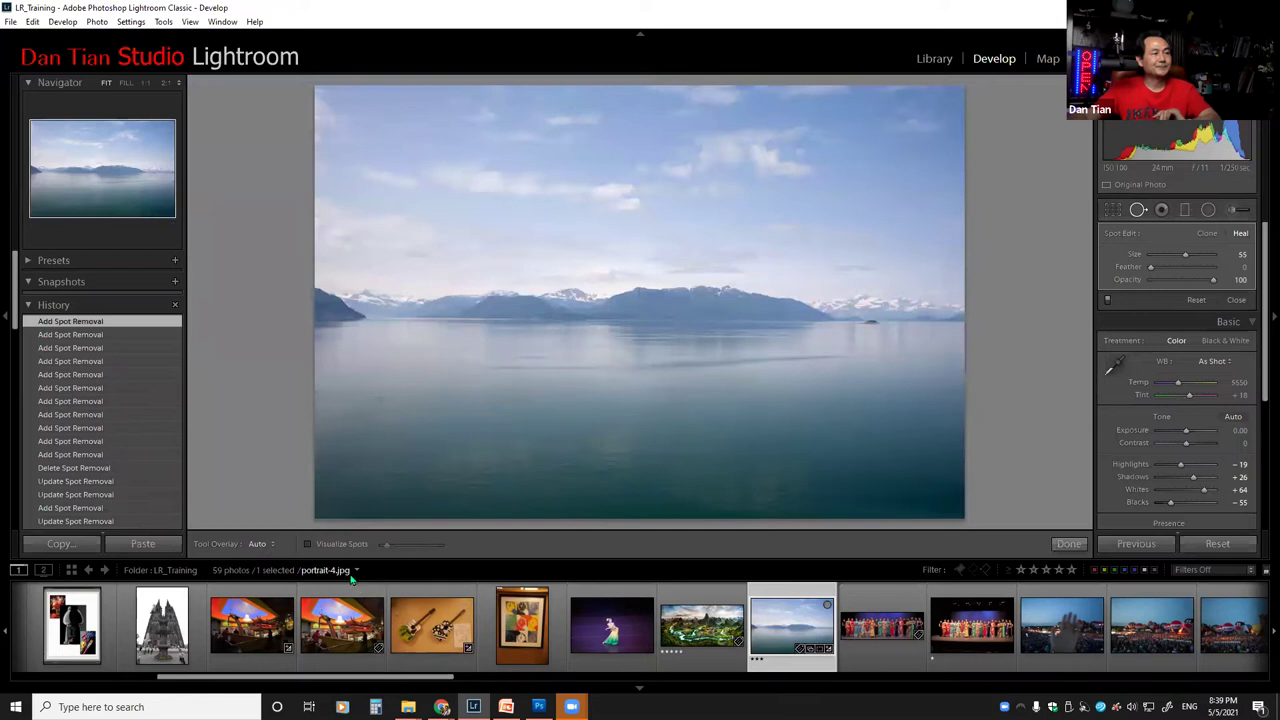
{"action": "left_click", "coordinate": [308, 544]}
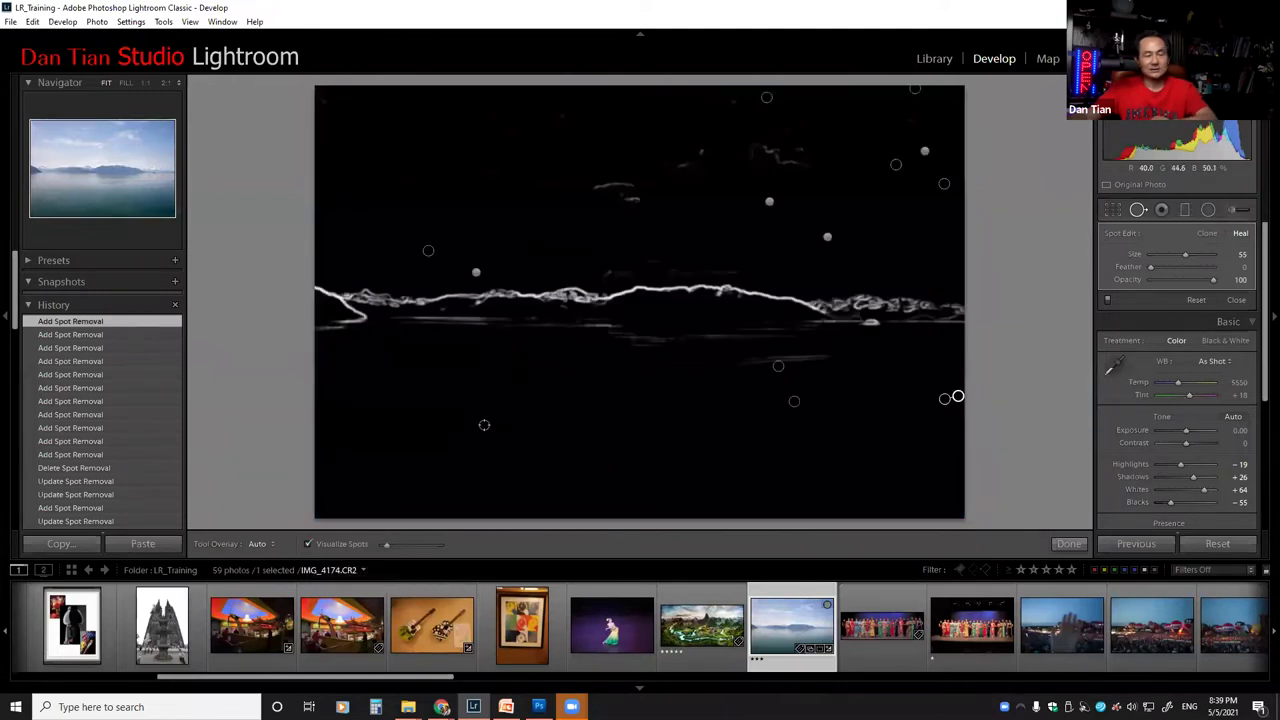
{"action": "left_click_drag", "start_coordinate": [463, 410], "coordinate": [830, 390]}
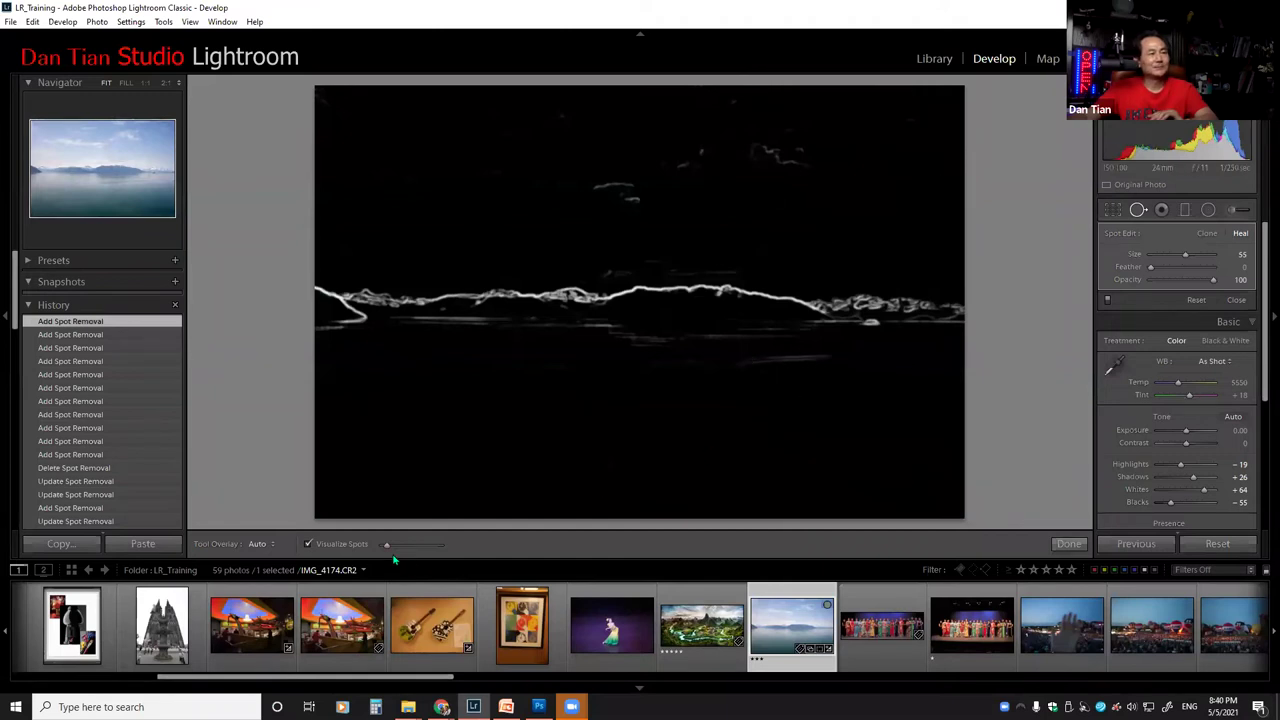
{"action": "left_click", "coordinate": [307, 545]}
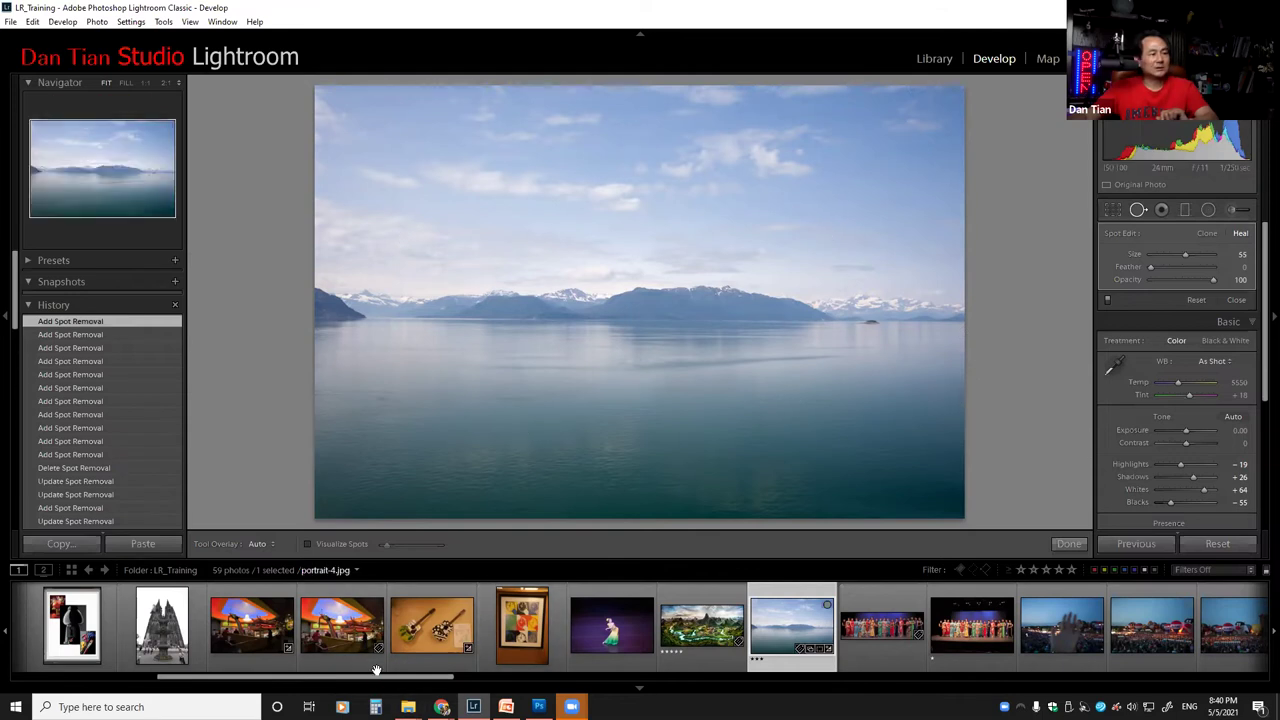
{"action": "left_click_drag", "start_coordinate": [376, 670], "coordinate": [1026, 688]}
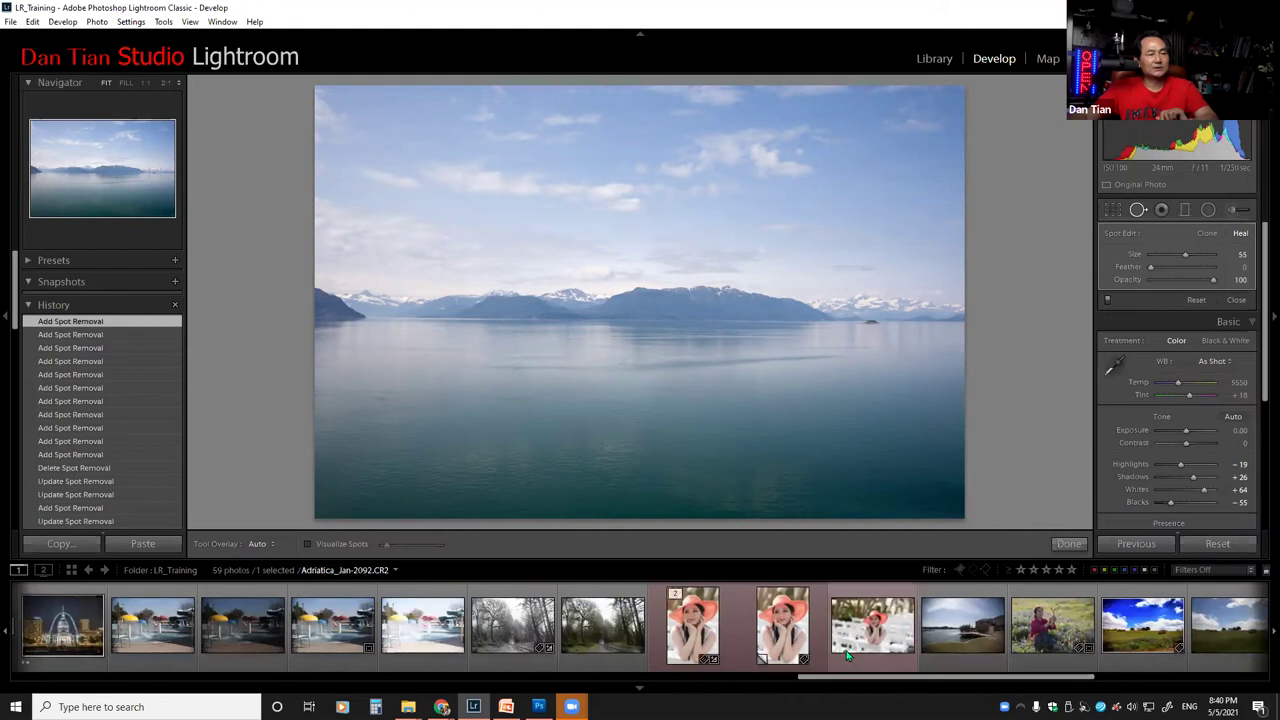
Step: Browse the hat portraits and open the coral-hat photo with white chairs in Develop
{"action": "left_click", "coordinate": [775, 626]}
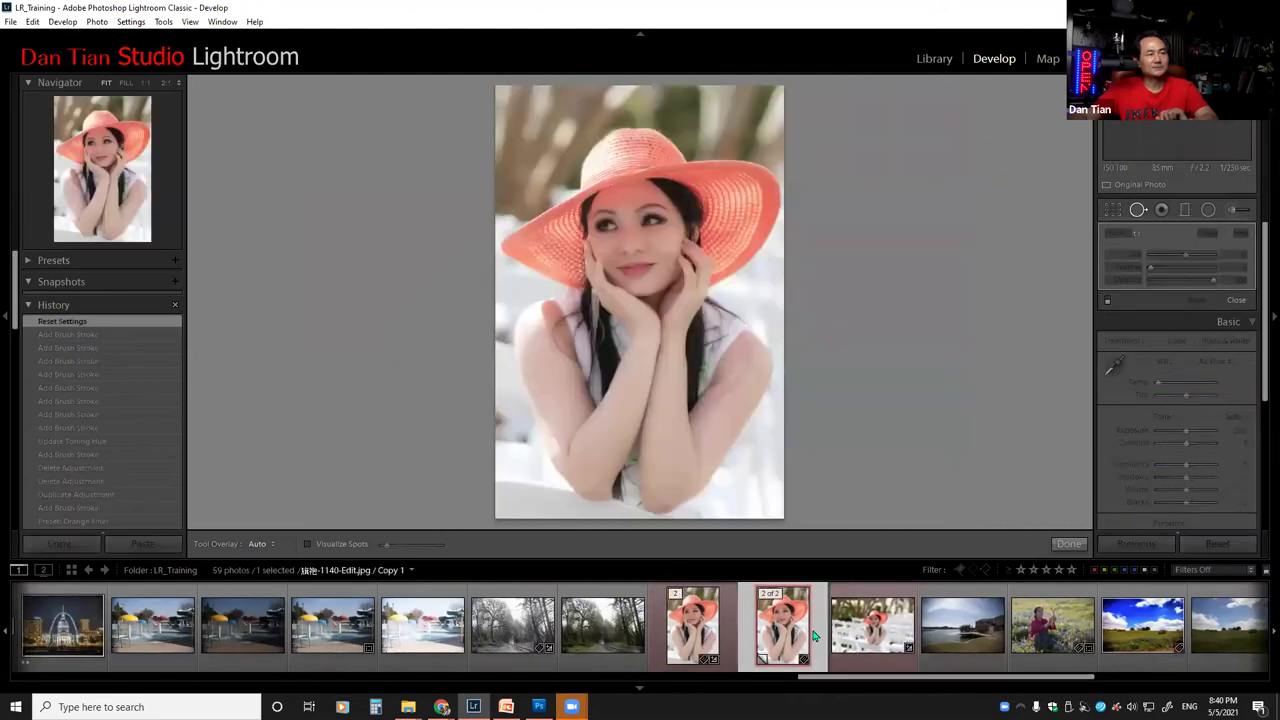
{"action": "left_click", "coordinate": [676, 625]}
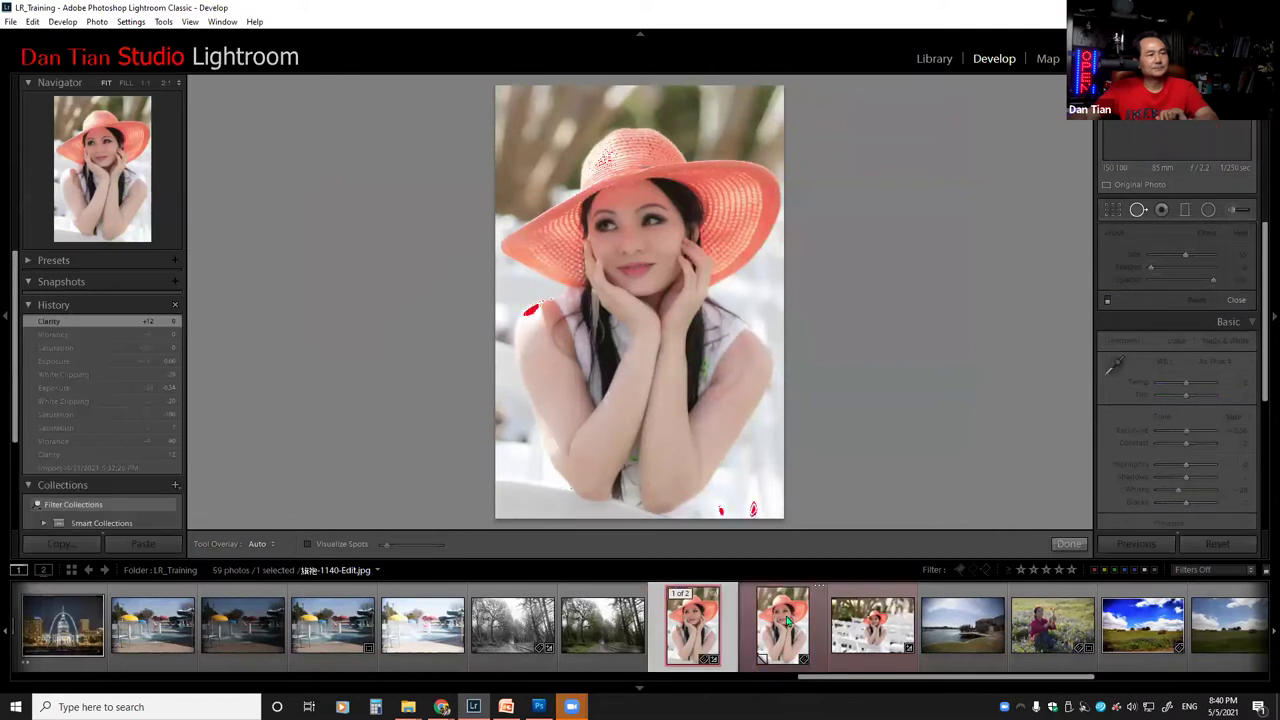
{"action": "left_click", "coordinate": [876, 631]}
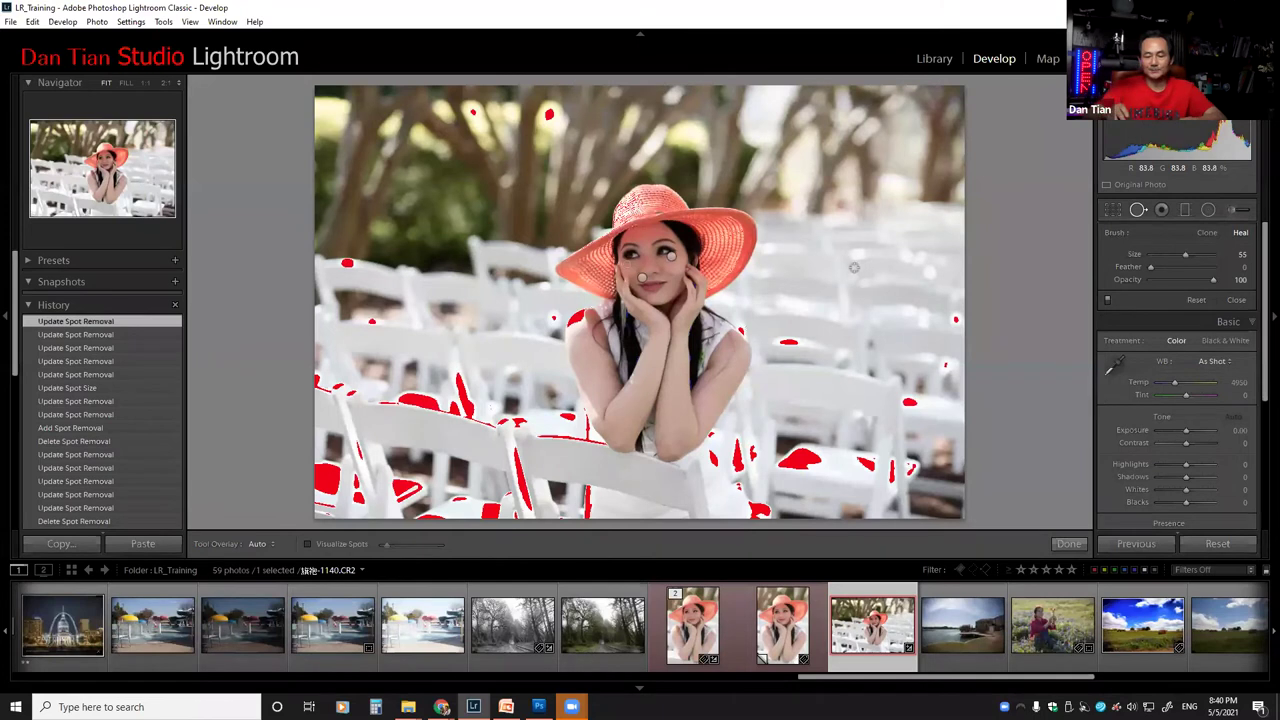
Step: Zoom in on the mouth, heal the lower-lip blemish with a size-27 stroke, and shift its source right
{"action": "key", "text": "ctrl+equal"}
{"action": "key", "text": "ctrl+equal"}
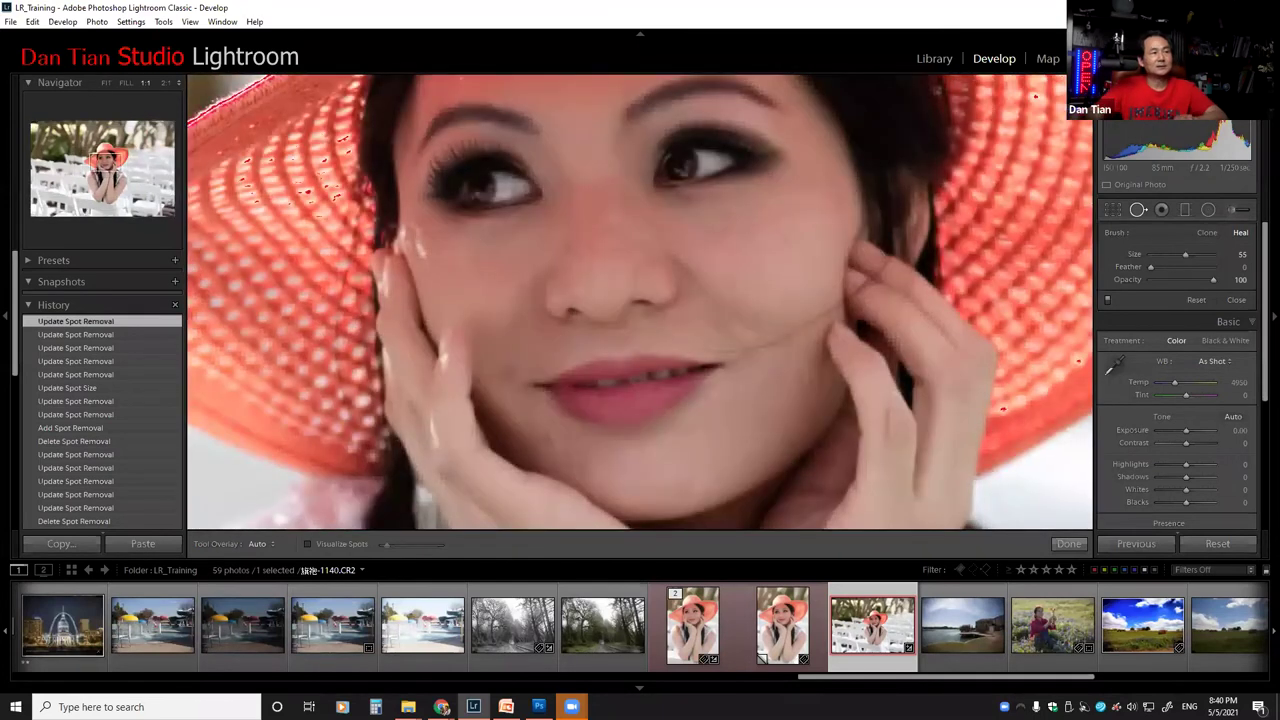
{"action": "scroll", "coordinate": [719, 250], "scroll_direction": "down", "scroll_amount": 5}
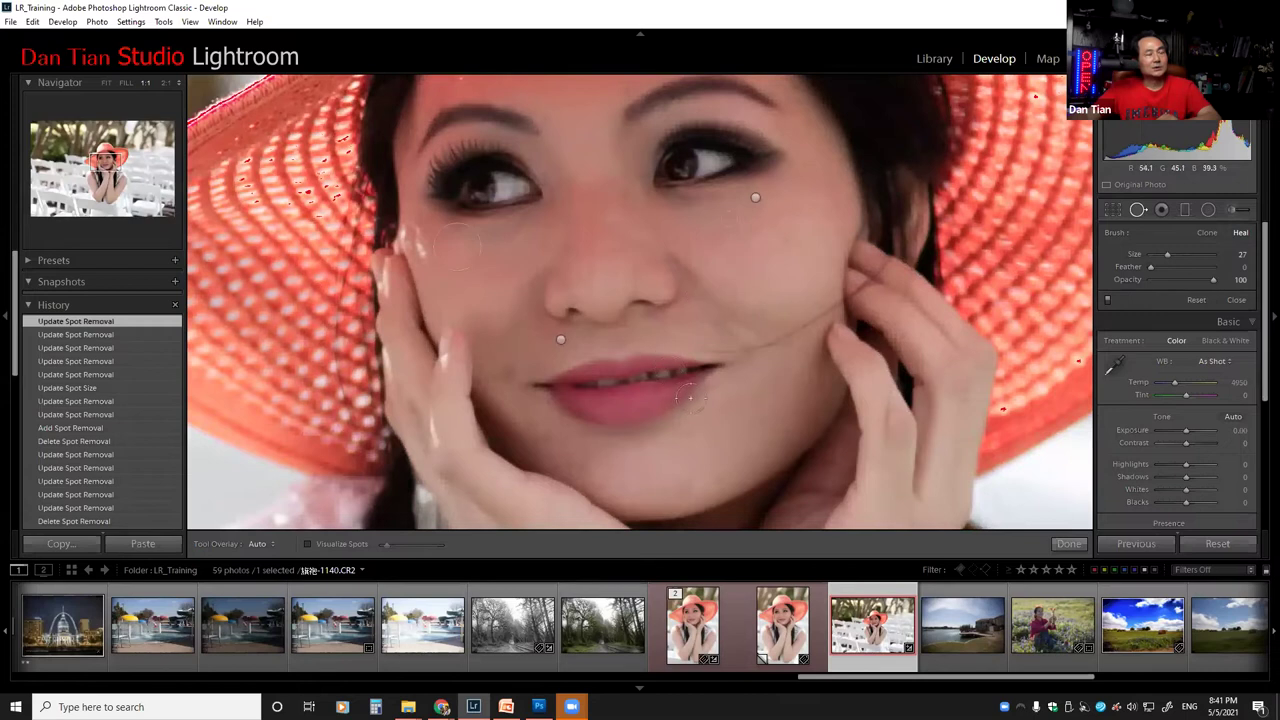
{"action": "left_click_drag", "start_coordinate": [685, 398], "coordinate": [720, 378]}
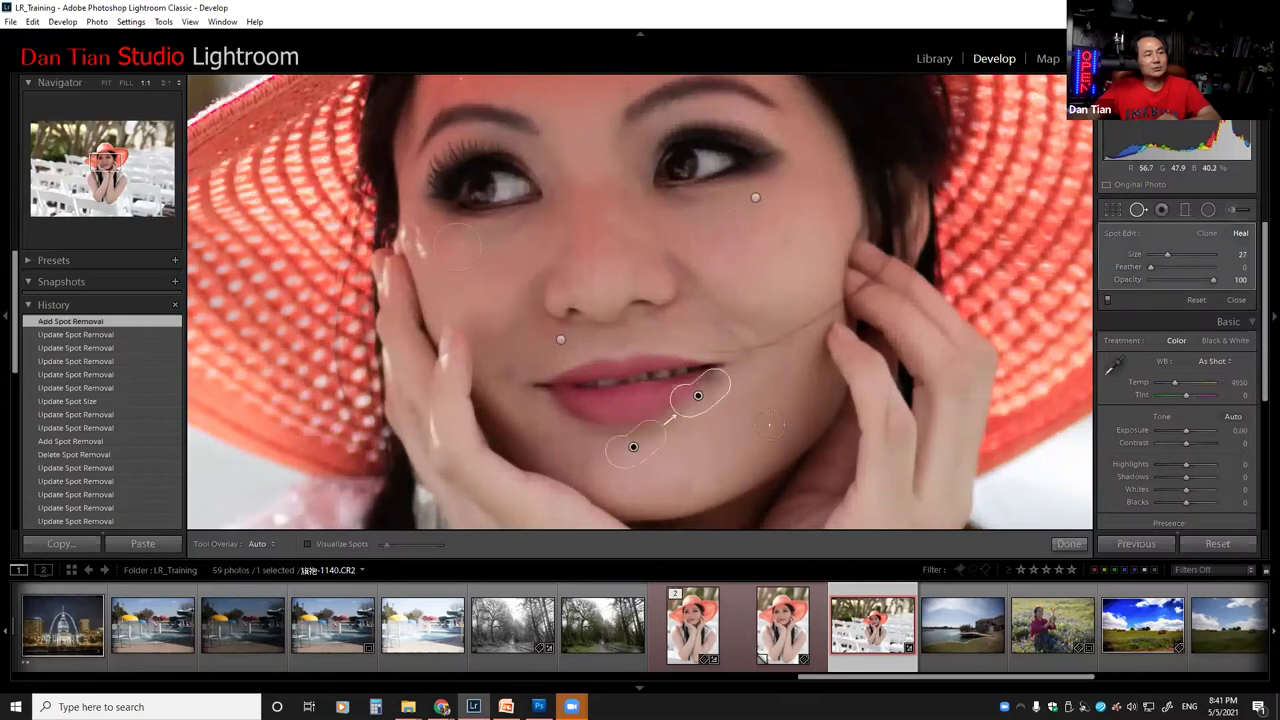
{"action": "mouse_move", "coordinate": [634, 446]}
{"action": "left_mouse_down"}
{"action": "mouse_move", "coordinate": [681, 451]}
{"action": "mouse_move", "coordinate": [668, 446]}
{"action": "left_mouse_up"}
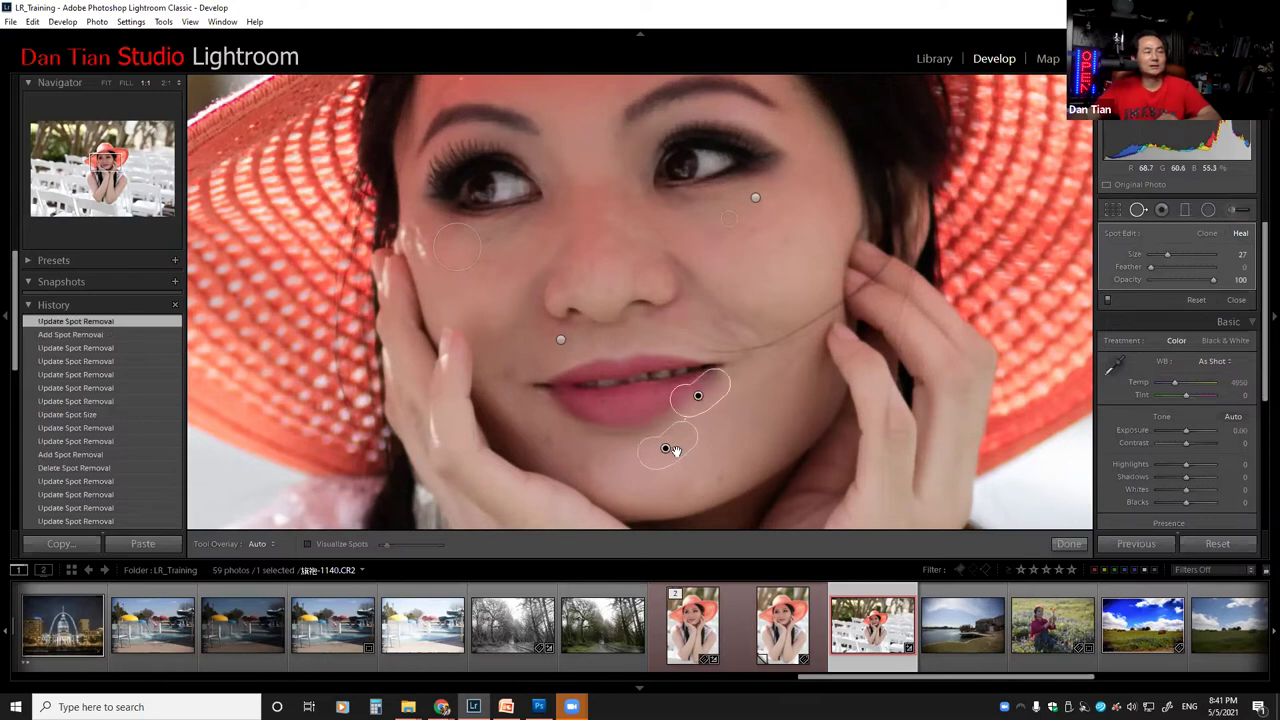
{"action": "right_click", "coordinate": [666, 450]}
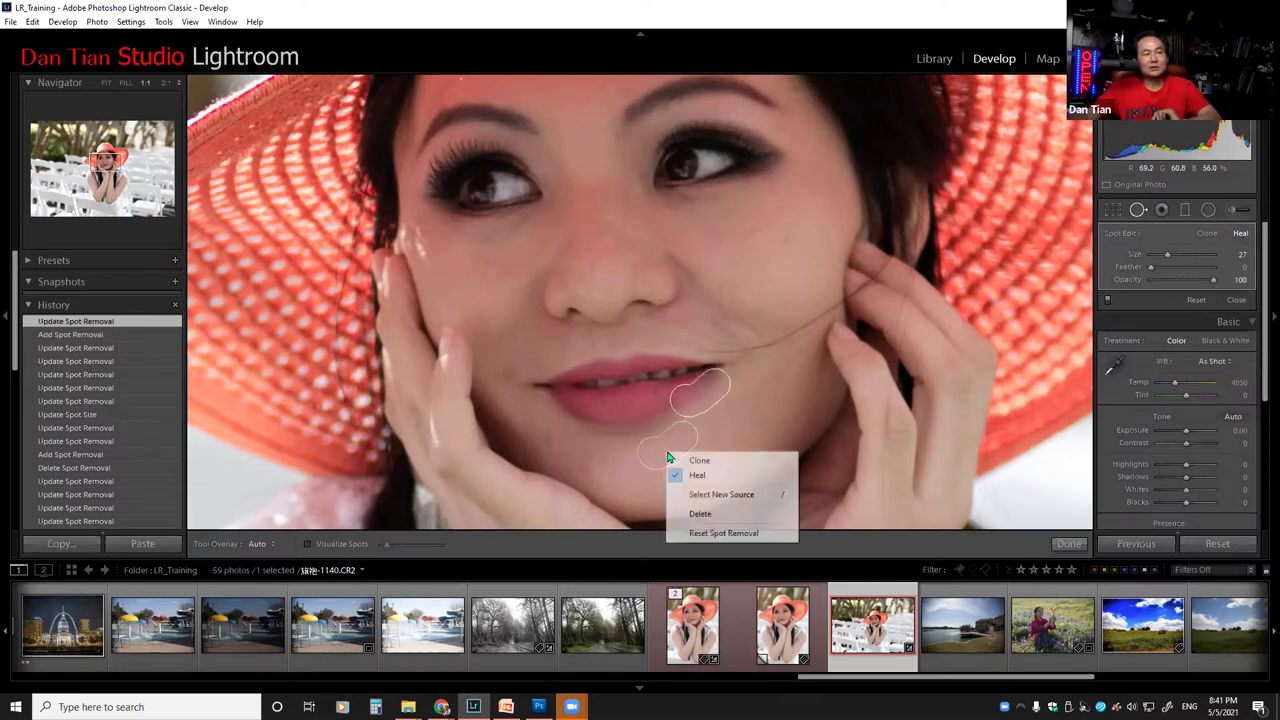
Step: Keep the lip spot as Heal, add a right-cheek heal spot, then undo twice with Ctrl+Z
{"action": "left_click", "coordinate": [775, 270]}
{"action": "left_click", "coordinate": [774, 267]}
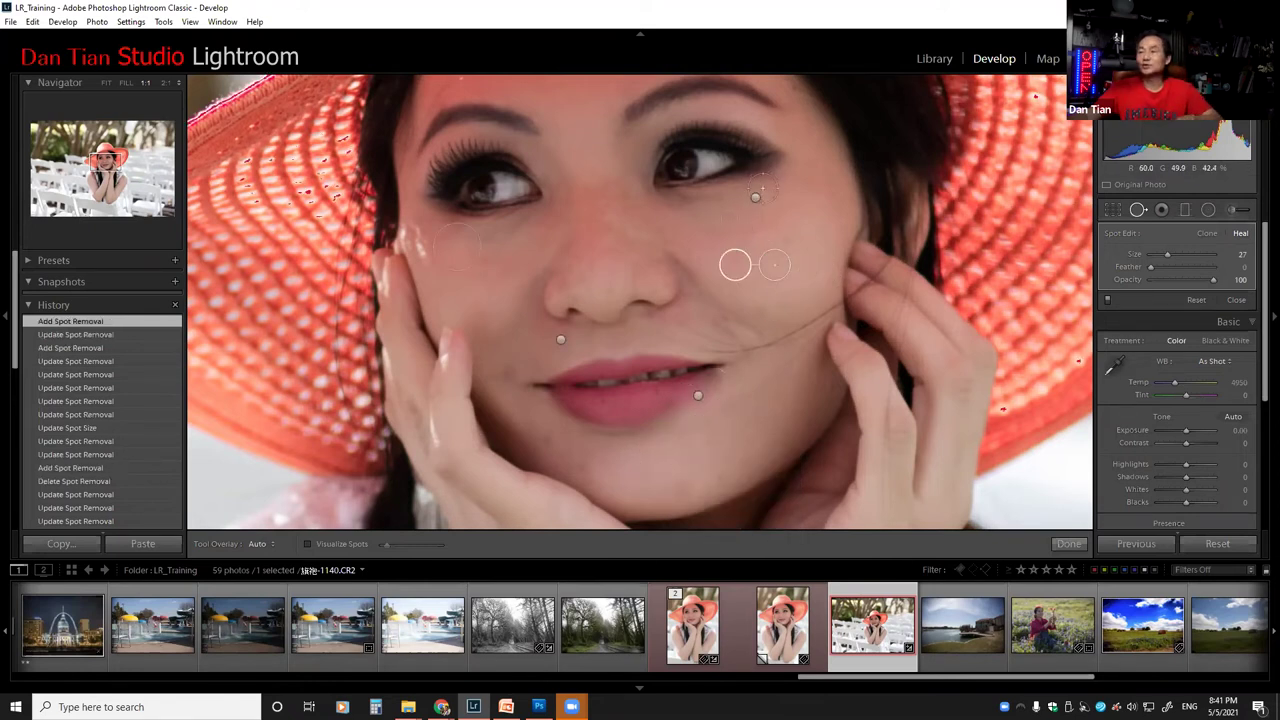
{"action": "key", "text": "ctrl+z"}
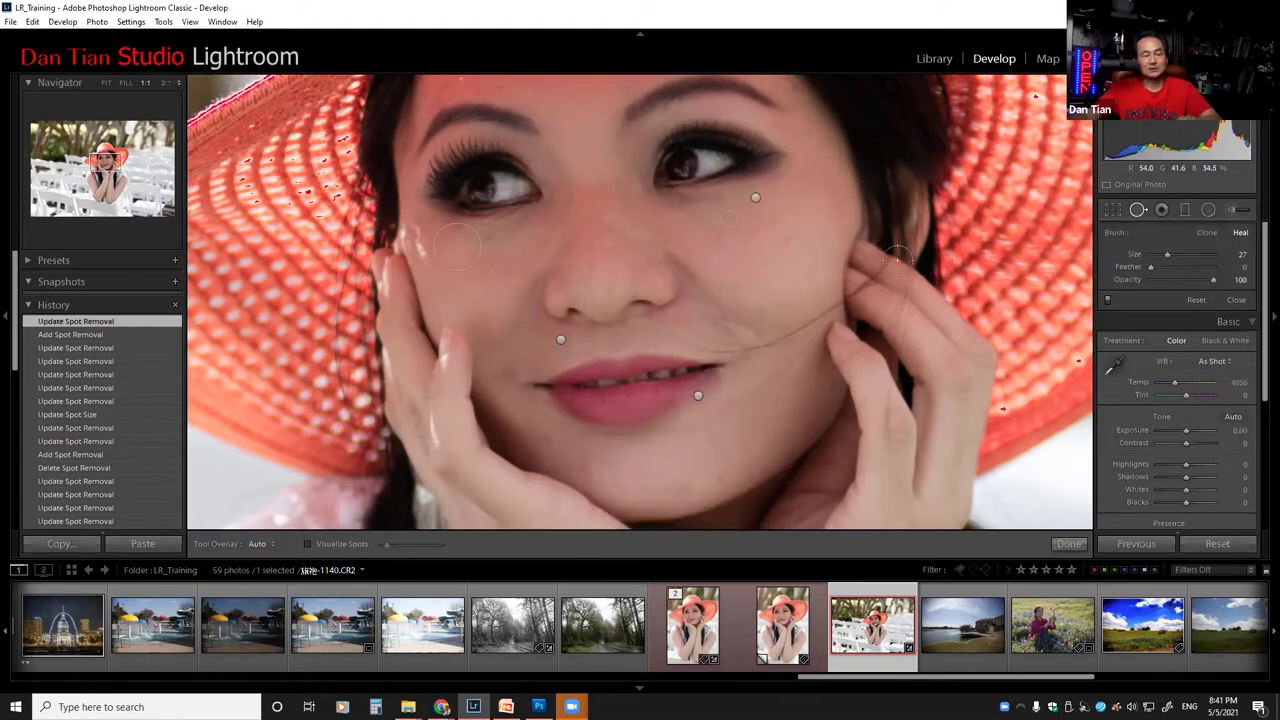
{"action": "key", "text": "ctrl+z"}
{"action": "key", "text": "ctrl+z"}
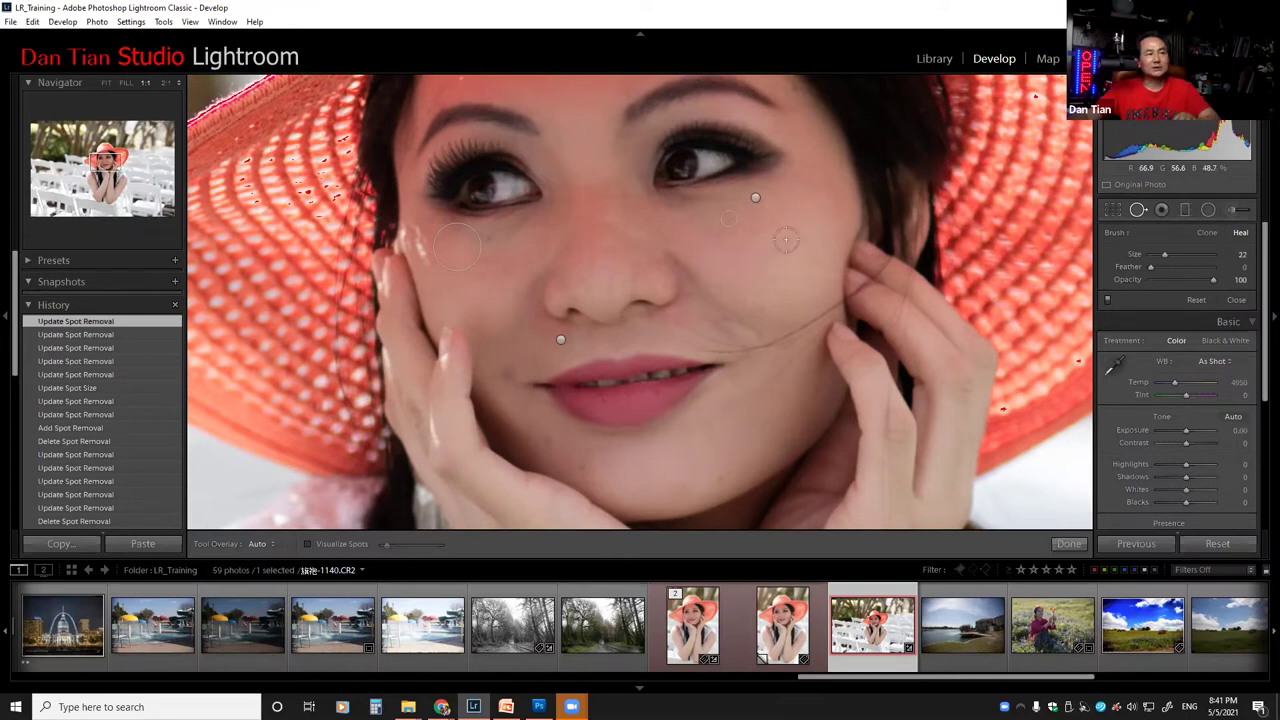
{"action": "left_click", "coordinate": [716, 320]}
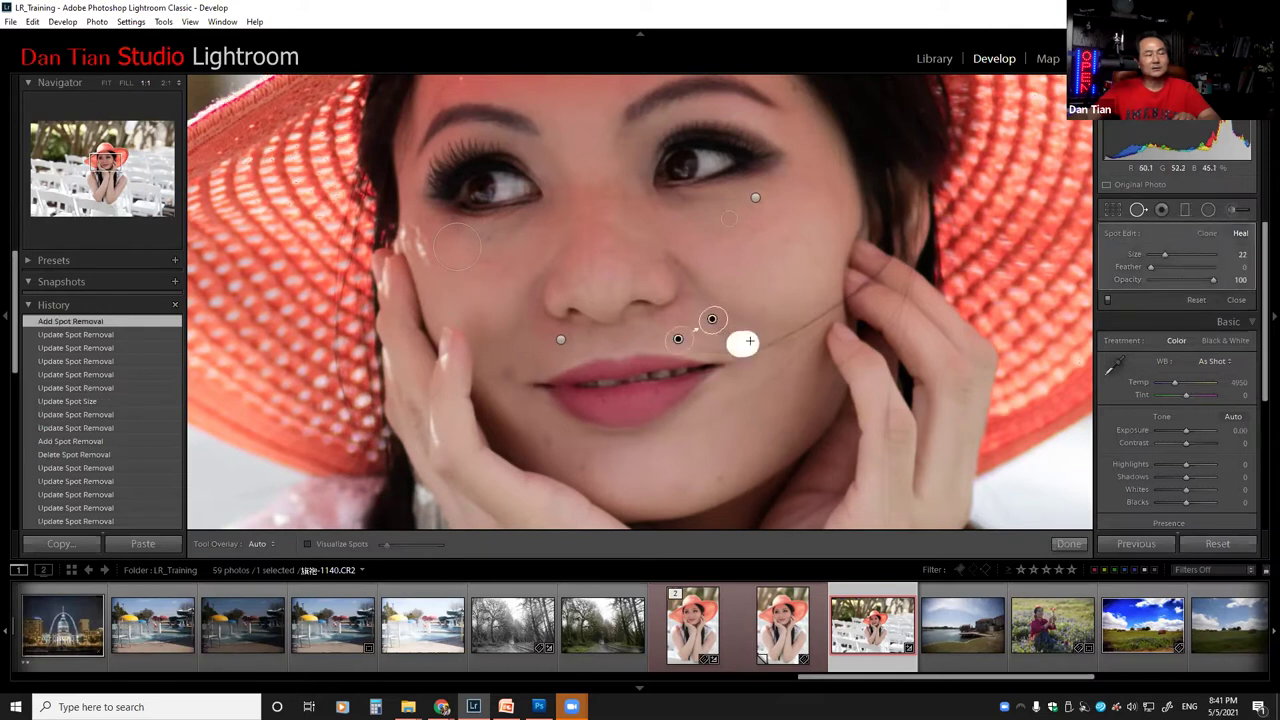
{"action": "left_click", "coordinate": [749, 341]}
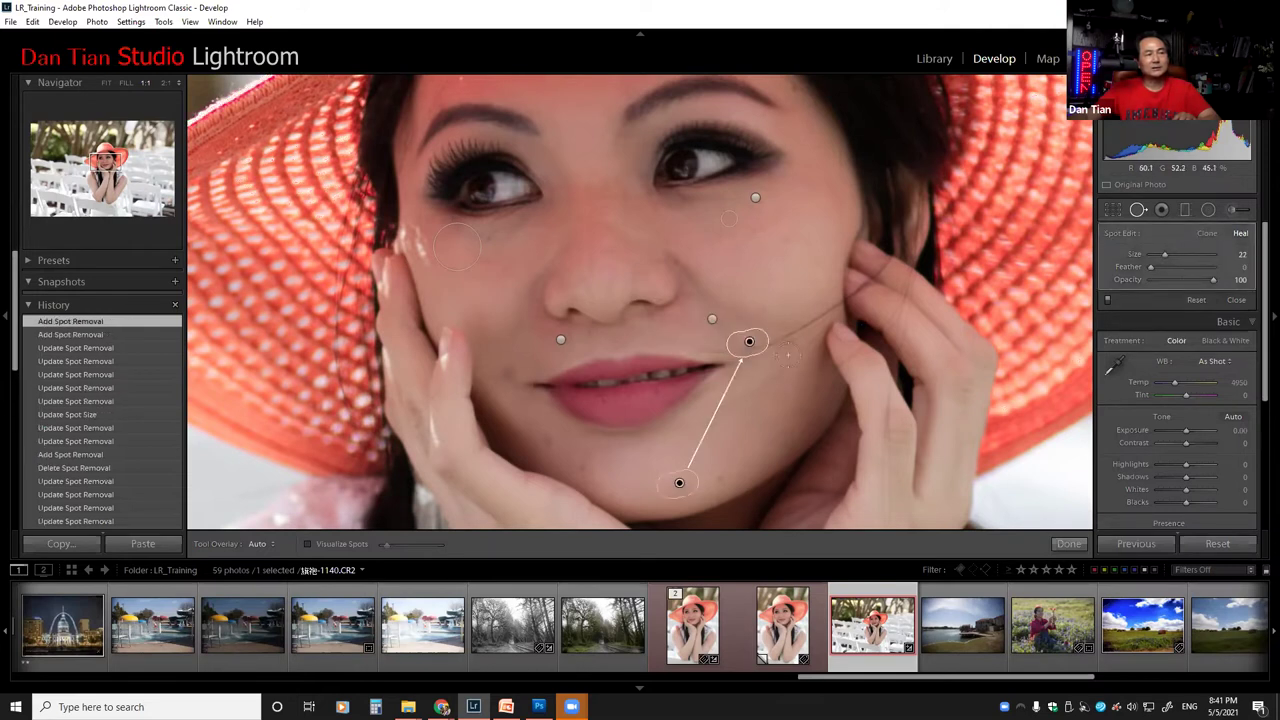
{"action": "left_click", "coordinate": [837, 335]}
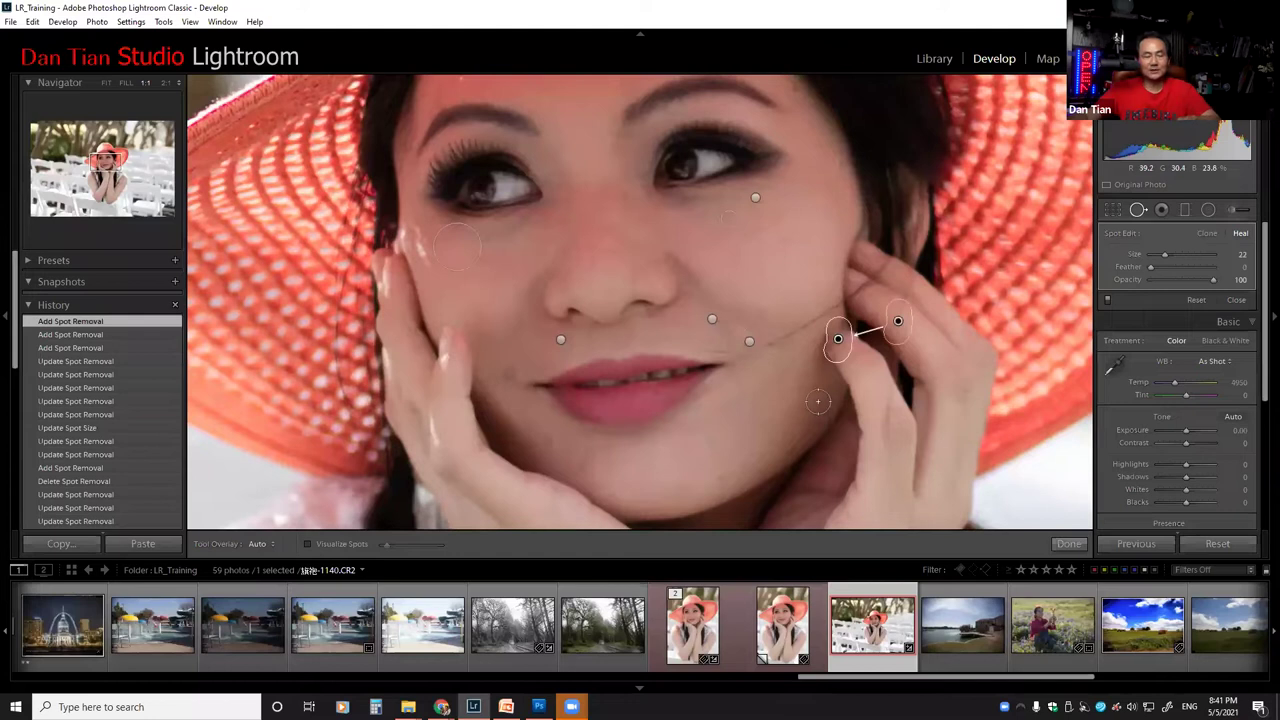
{"action": "key", "text": "ctrl+z"}
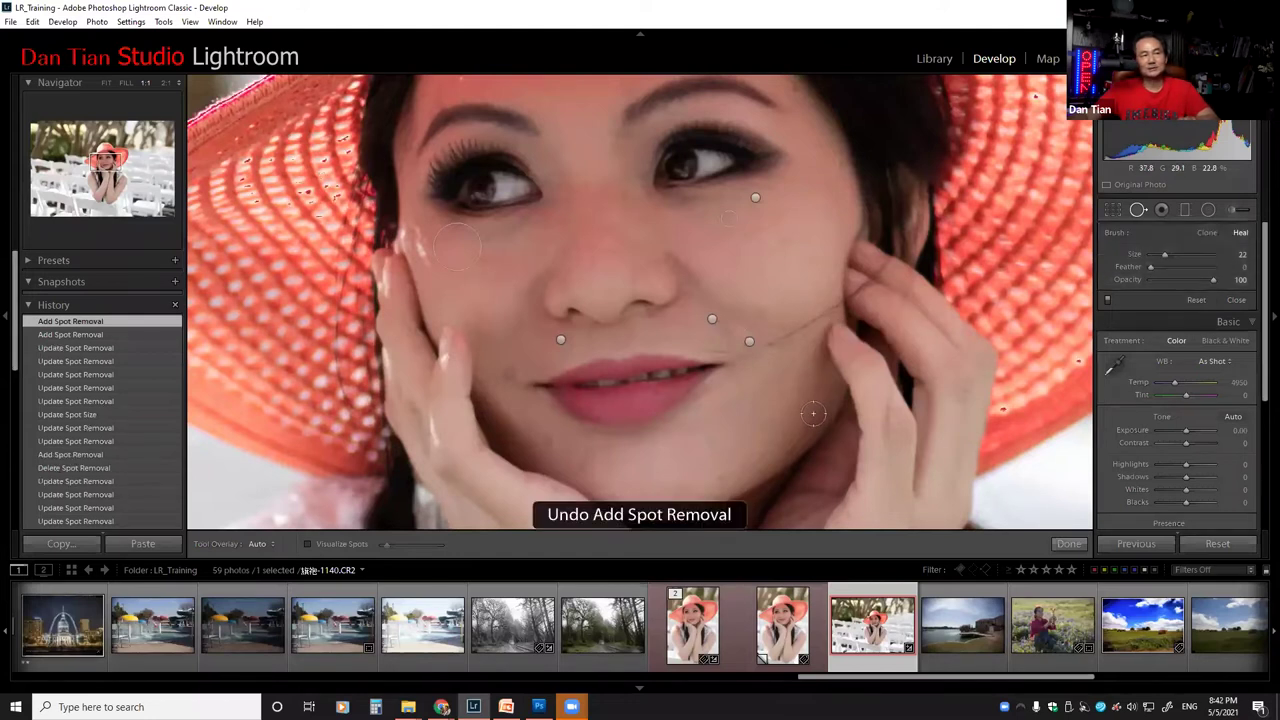
{"action": "key", "text": "ctrl+z"}
{"action": "key", "text": "ctrl+z"}
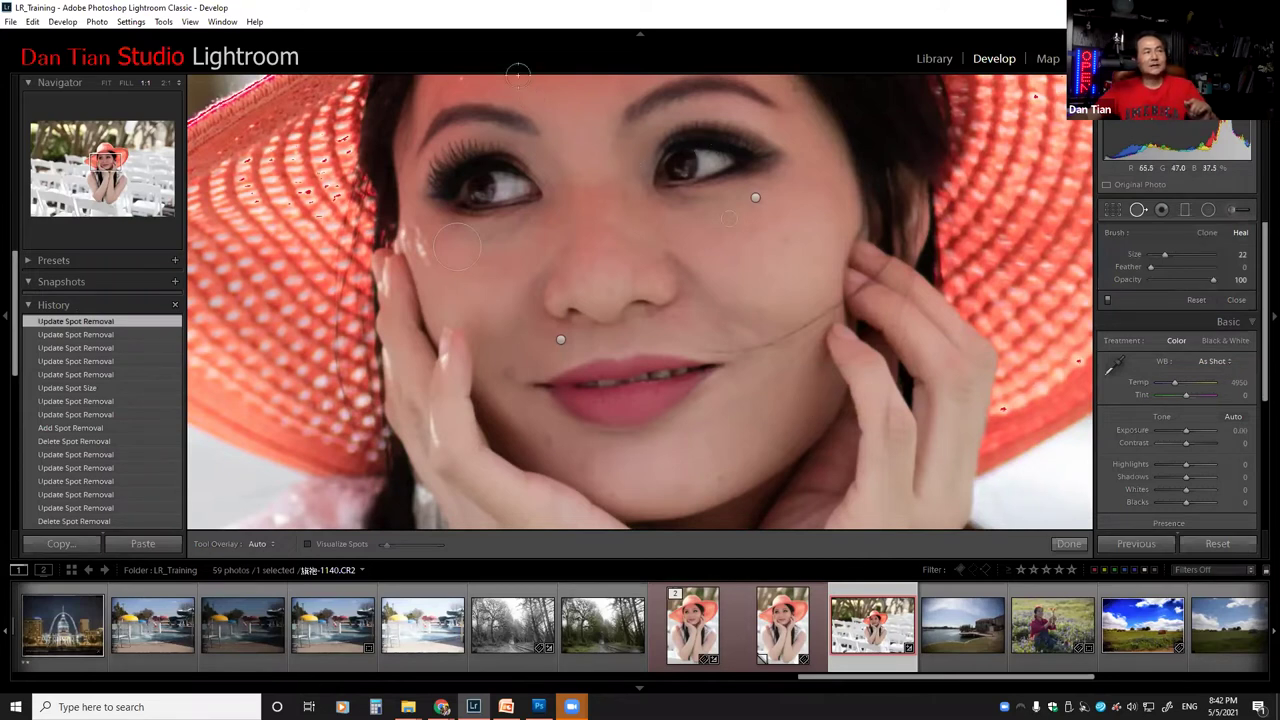
{"action": "left_click", "coordinate": [33, 22]}
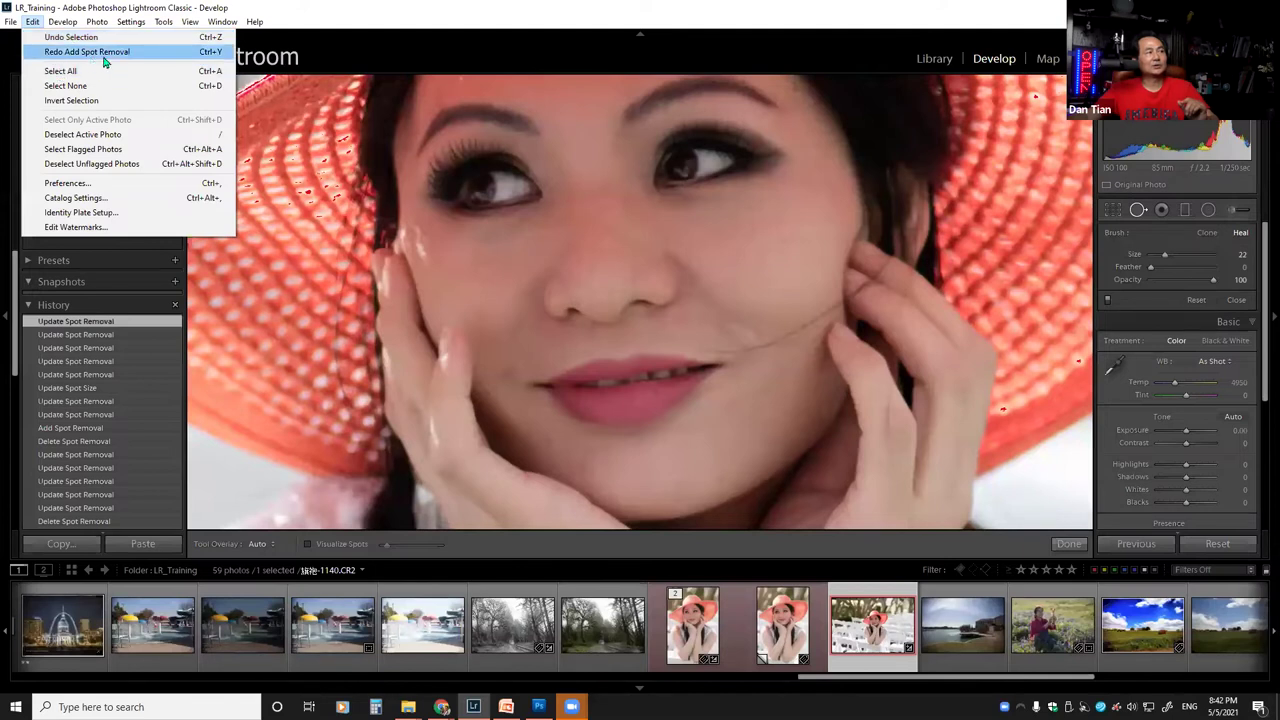
{"action": "left_click", "coordinate": [388, 15]}
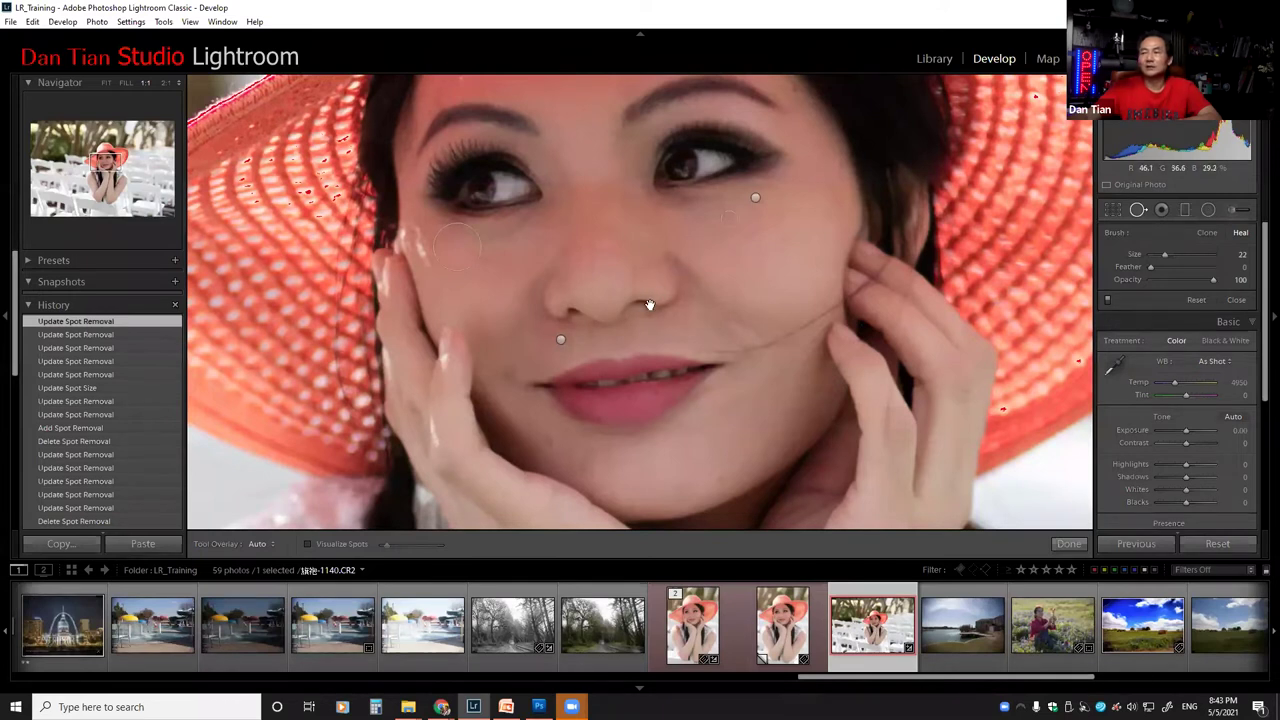
Step: Heal four dark spots on the forearms and near the left elbow, then return to the face
{"action": "scroll", "coordinate": [655, 292], "scroll_direction": "down", "scroll_amount": 5}
{"action": "scroll", "coordinate": [640, 281], "scroll_direction": "down", "scroll_amount": 10}
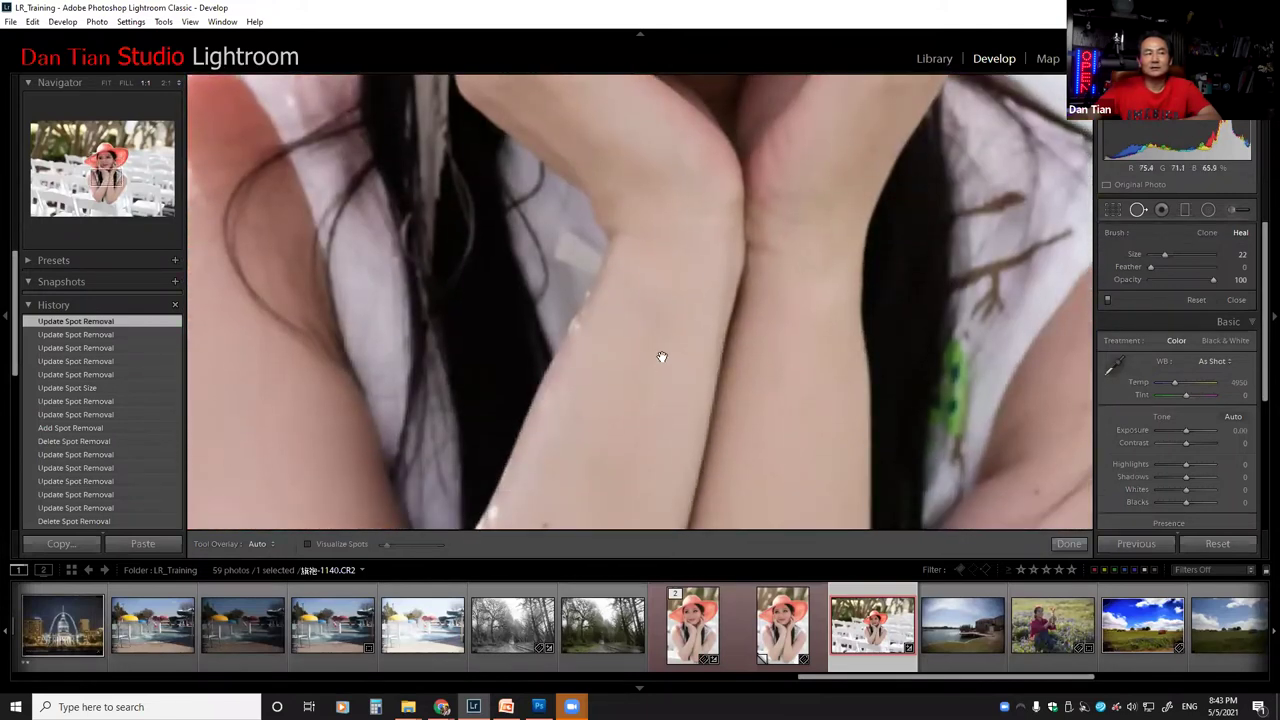
{"action": "scroll", "coordinate": [660, 354], "scroll_direction": "down", "scroll_amount": 8}
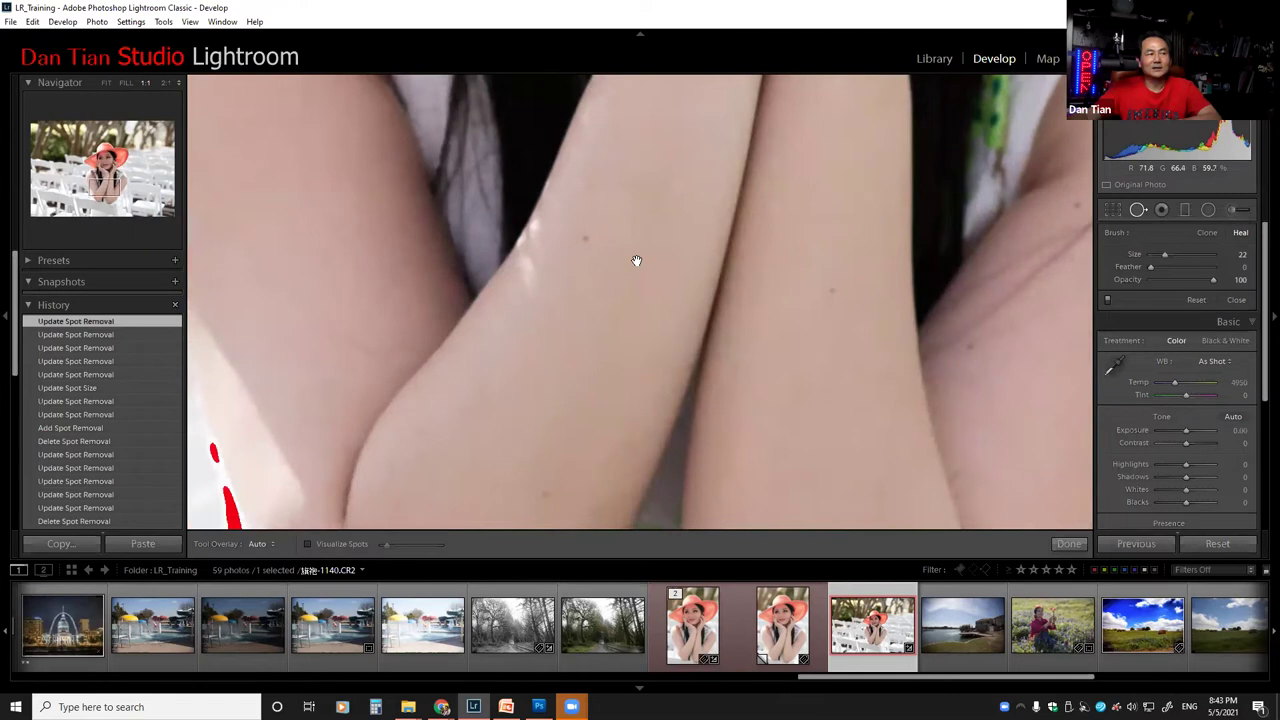
{"action": "scroll", "coordinate": [600, 236], "scroll_direction": "down", "scroll_amount": 3}
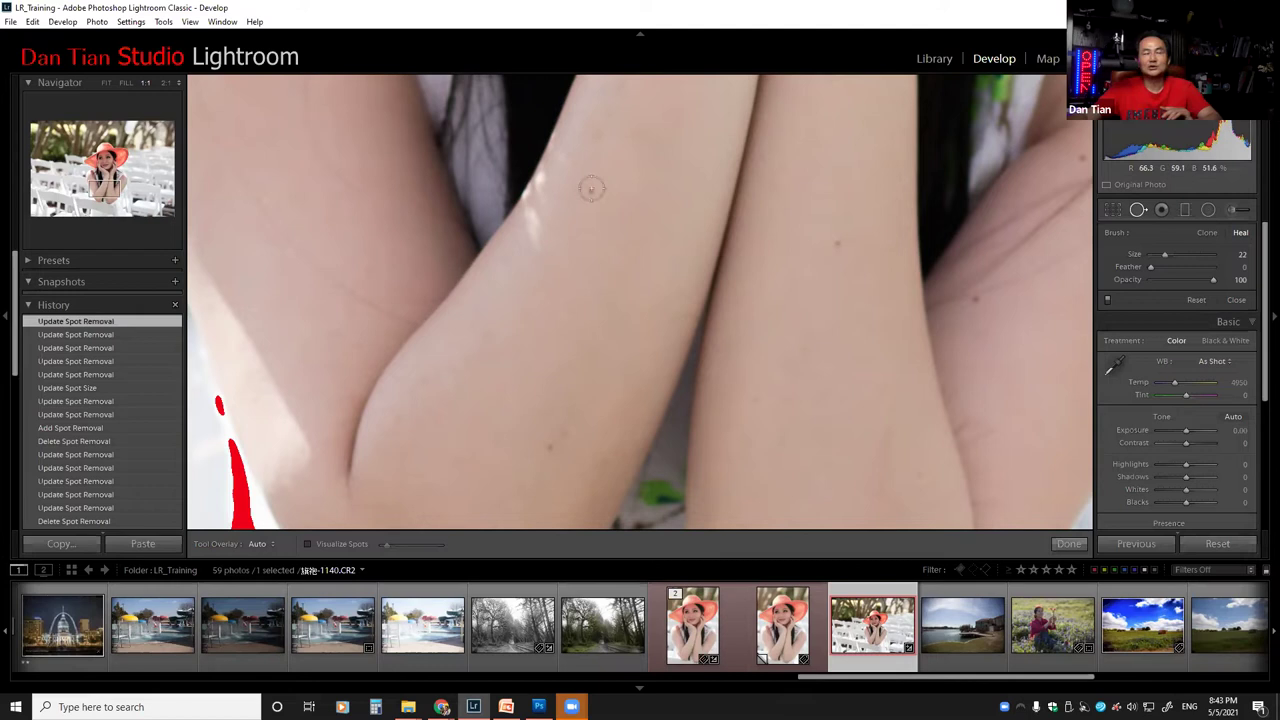
{"action": "left_click", "coordinate": [590, 188]}
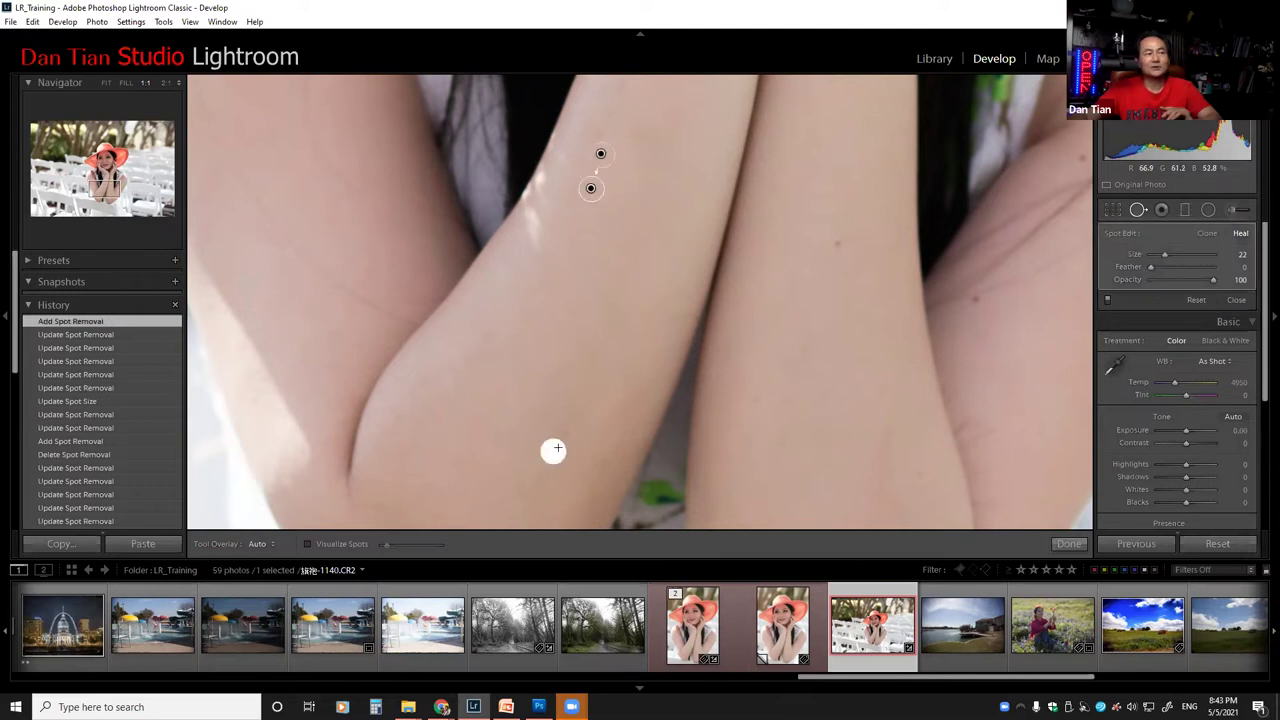
{"action": "left_click", "coordinate": [561, 443]}
{"action": "left_click", "coordinate": [841, 239]}
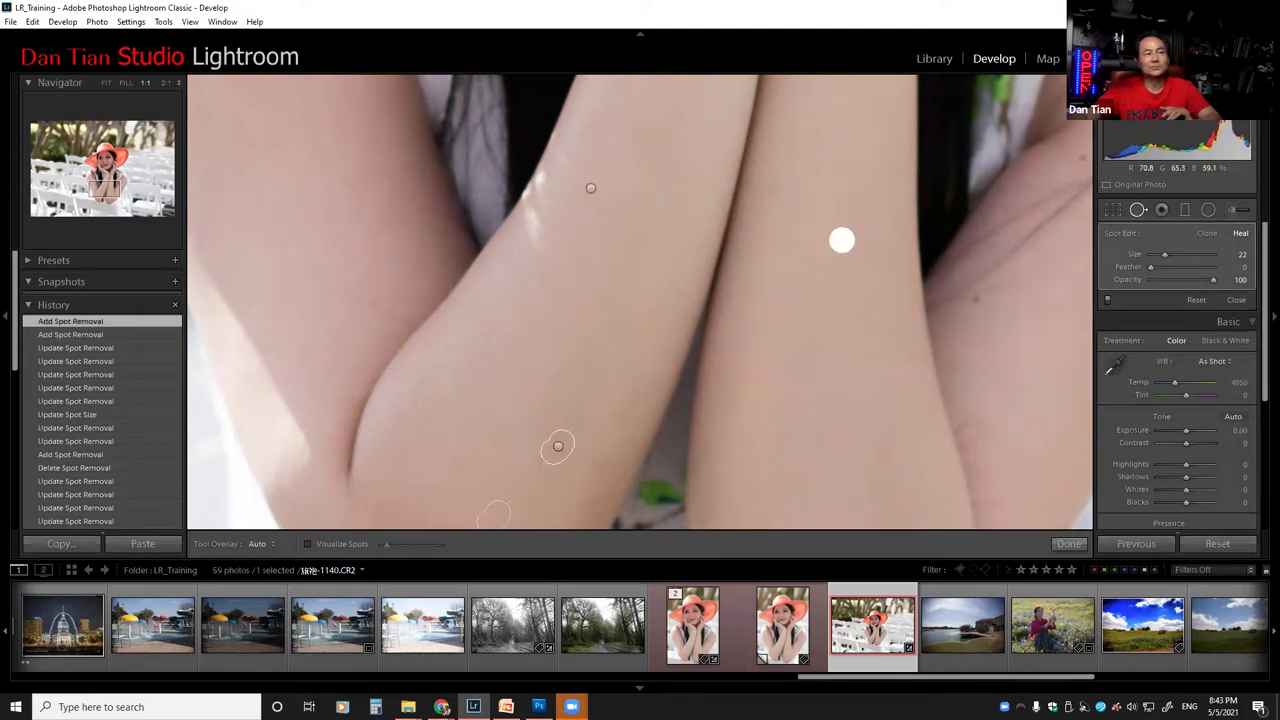
{"action": "left_click", "coordinate": [1058, 168]}
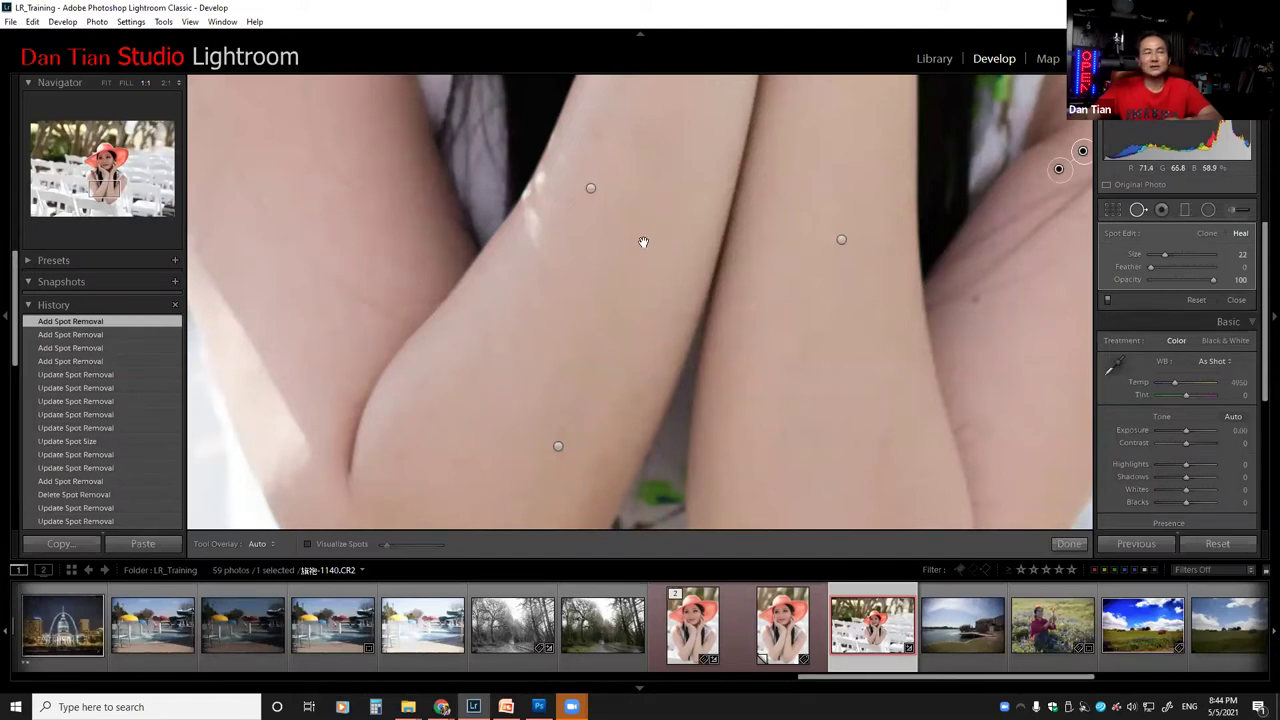
{"action": "scroll", "coordinate": [640, 243], "scroll_direction": "up", "scroll_amount": 5}
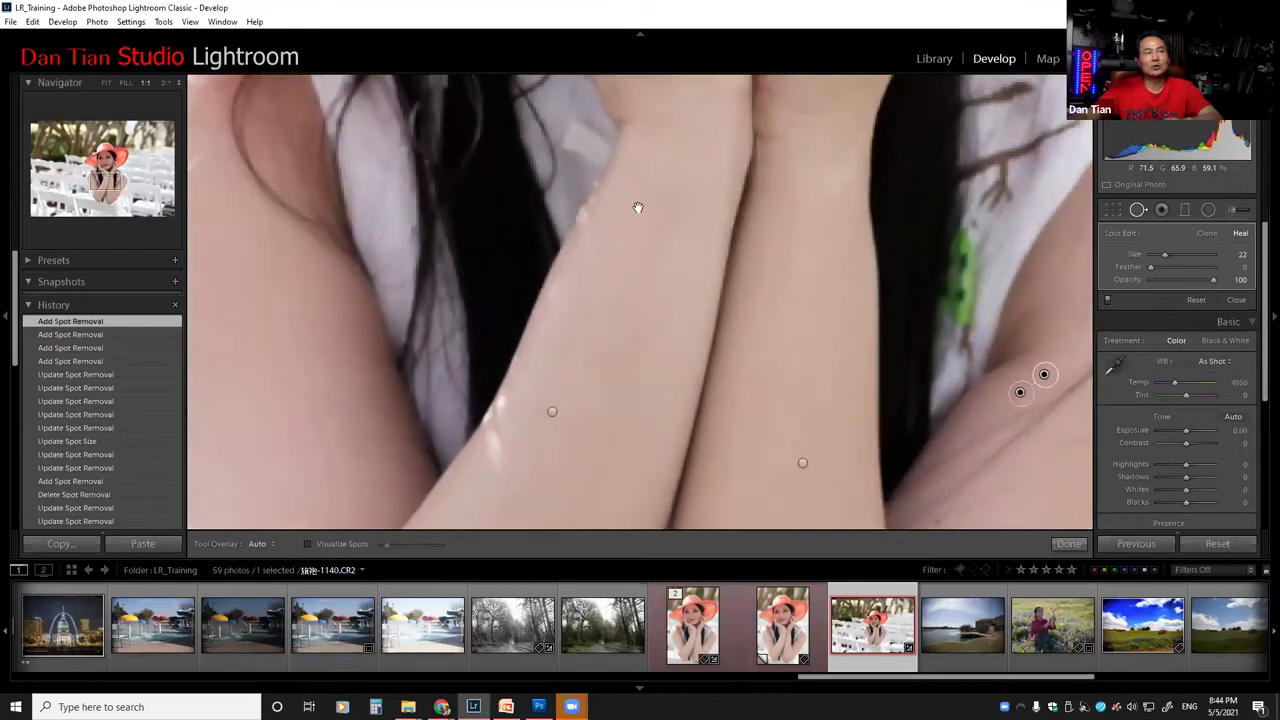
{"action": "scroll", "coordinate": [638, 207], "scroll_direction": "up", "scroll_amount": 15}
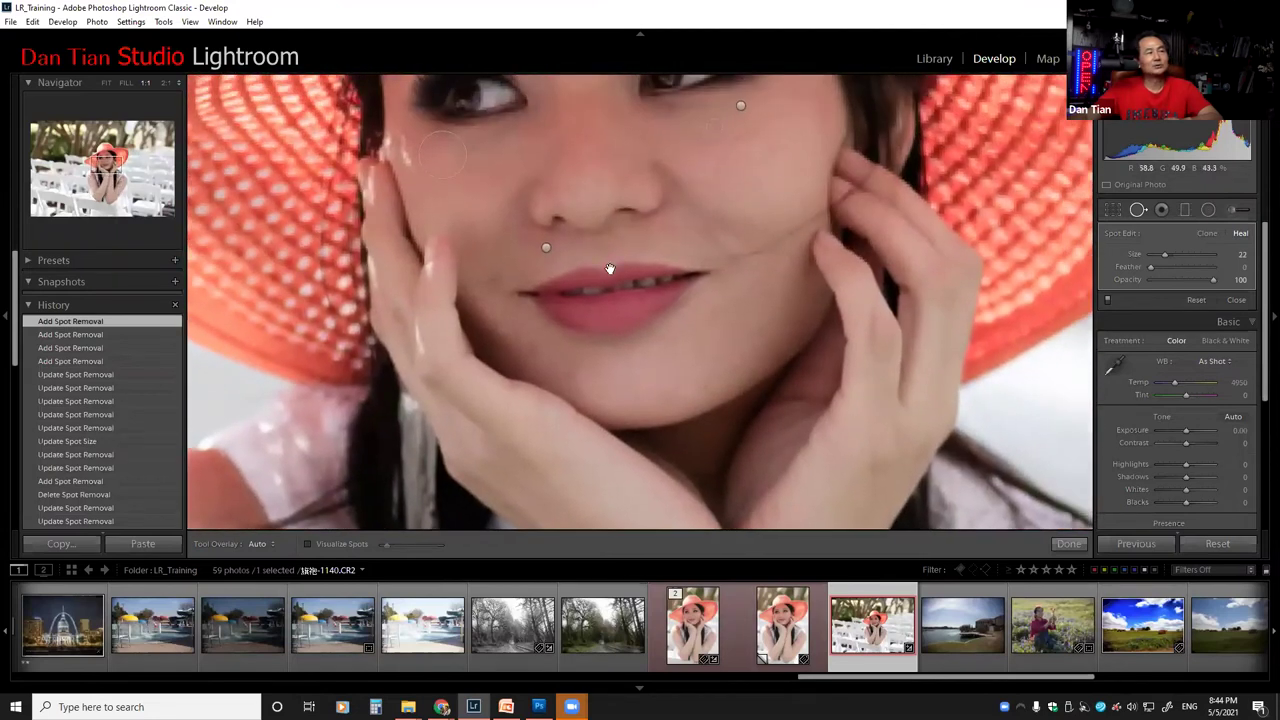
{"action": "scroll", "coordinate": [610, 268], "scroll_direction": "up", "scroll_amount": 5}
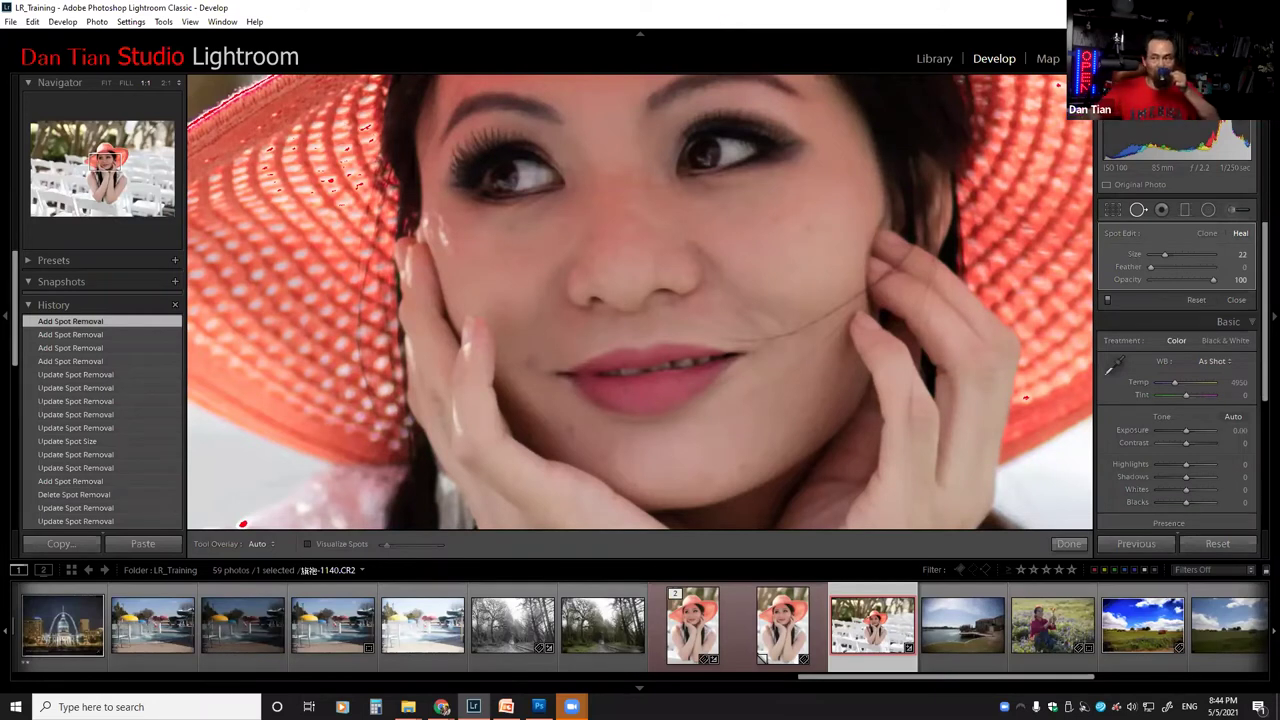
{"action": "key", "text": "alt+Tab"}
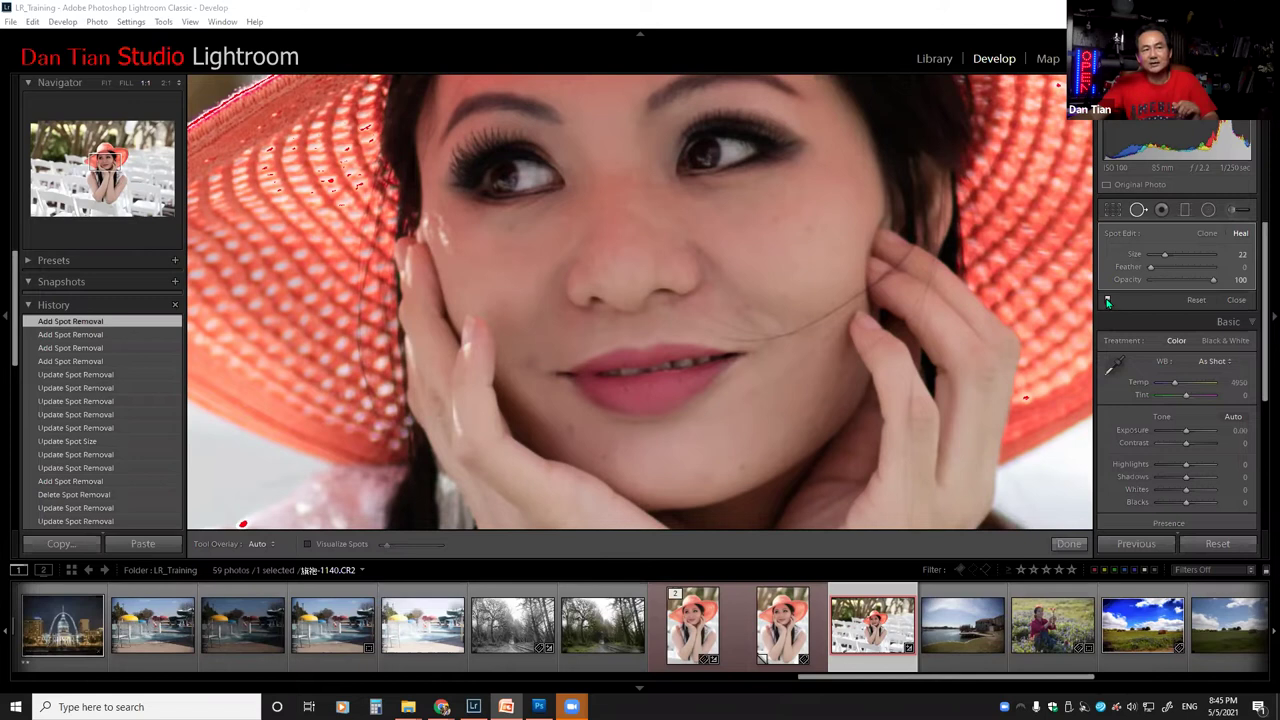
Step: Heal another cheek blemish, then toggle Spot Removal off, on and off to compare
{"action": "left_click", "coordinate": [810, 236]}
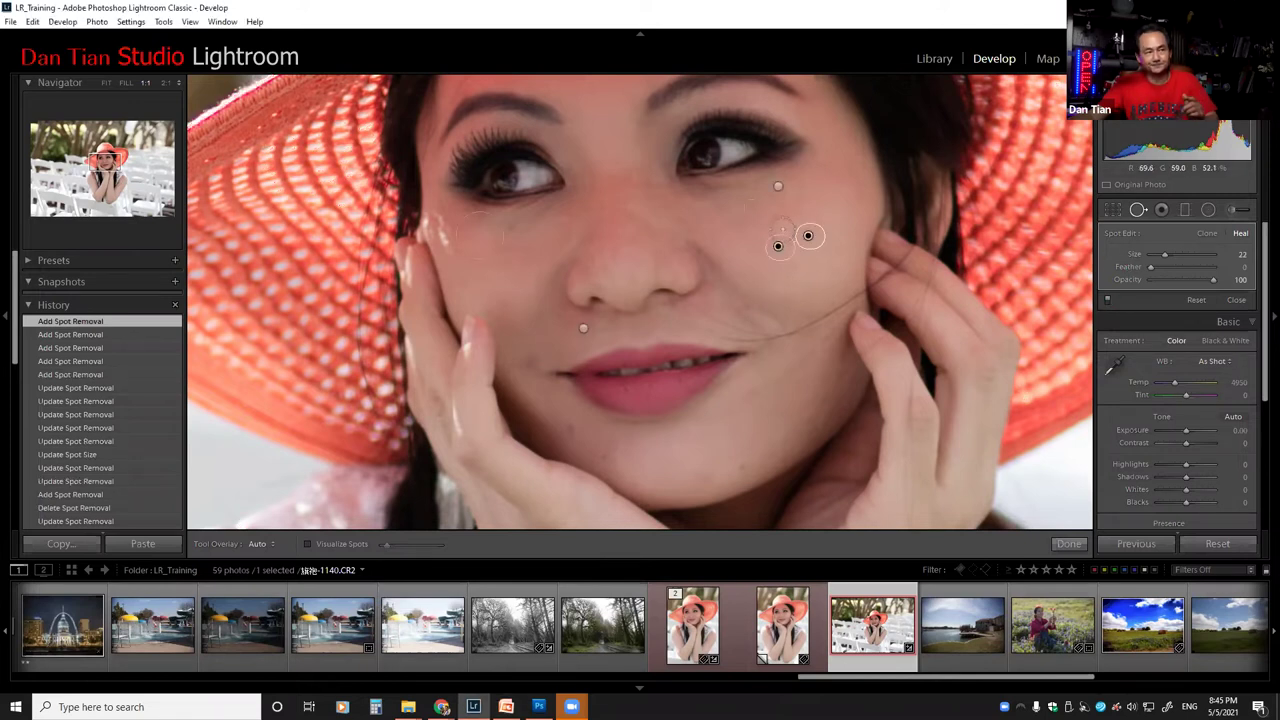
{"action": "left_click", "coordinate": [1107, 302]}
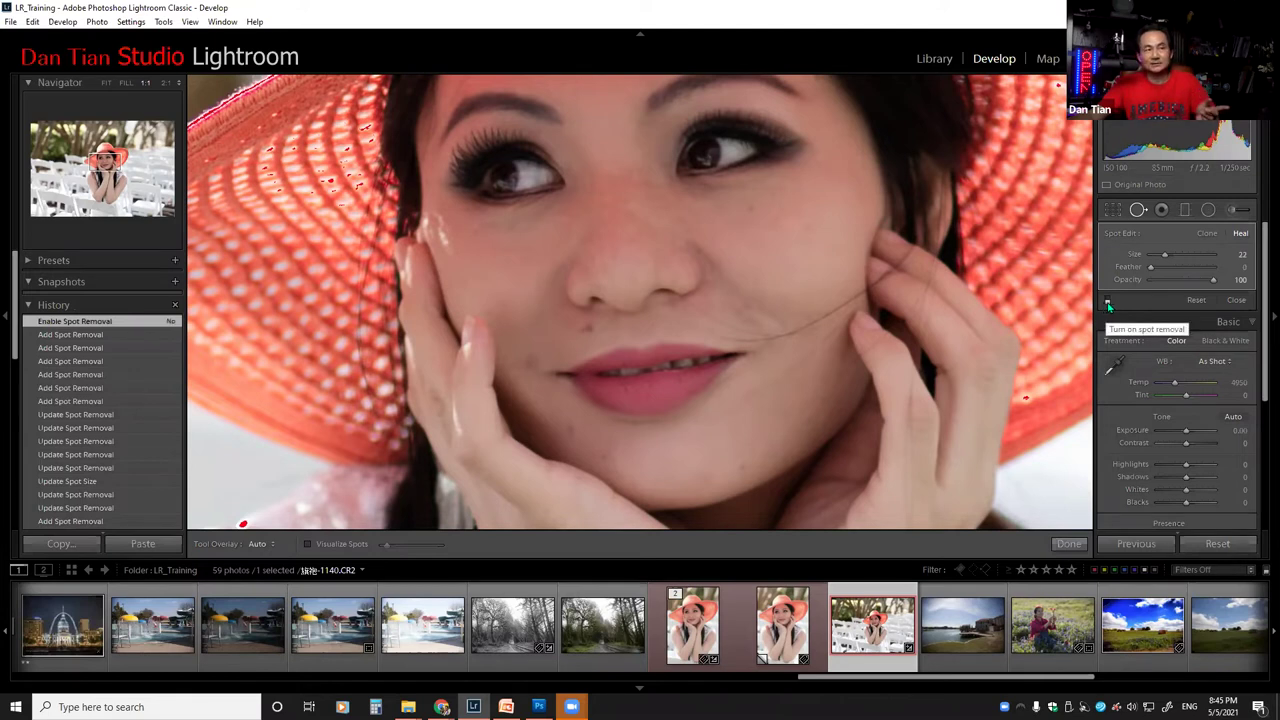
{"action": "left_click", "coordinate": [1108, 302]}
{"action": "left_click", "coordinate": [1108, 302]}
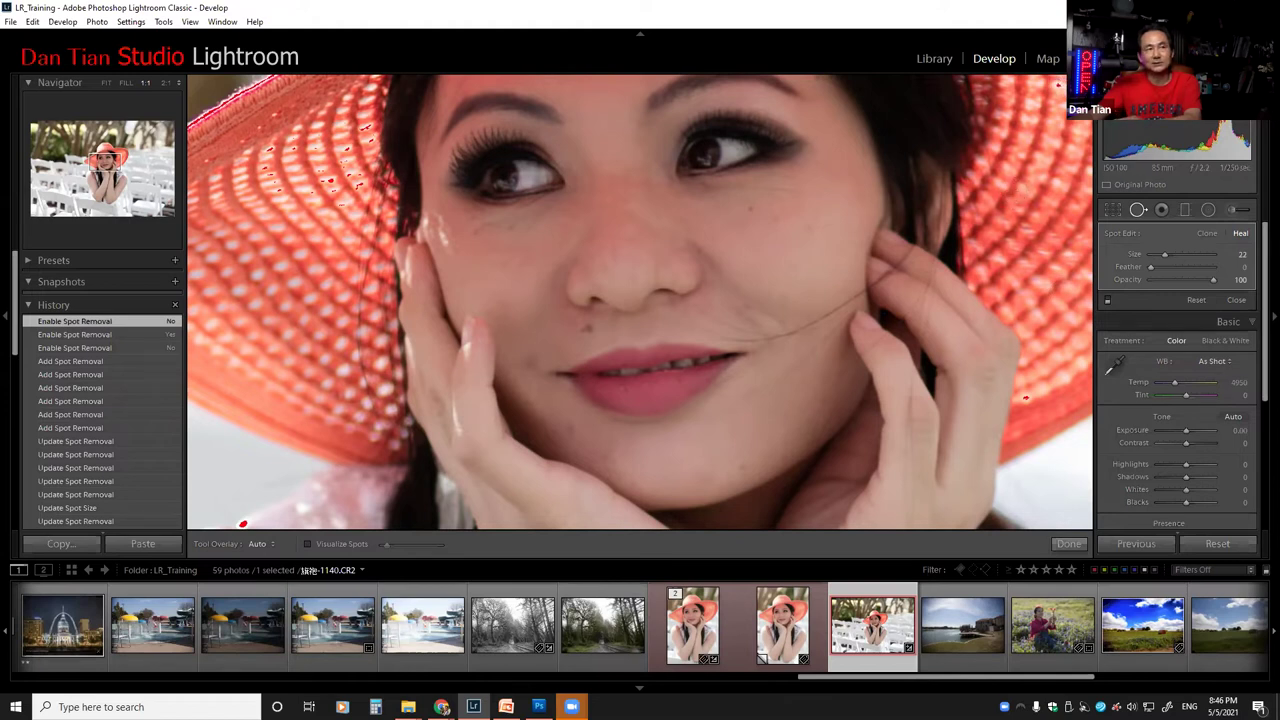
{"action": "key", "text": "space"}
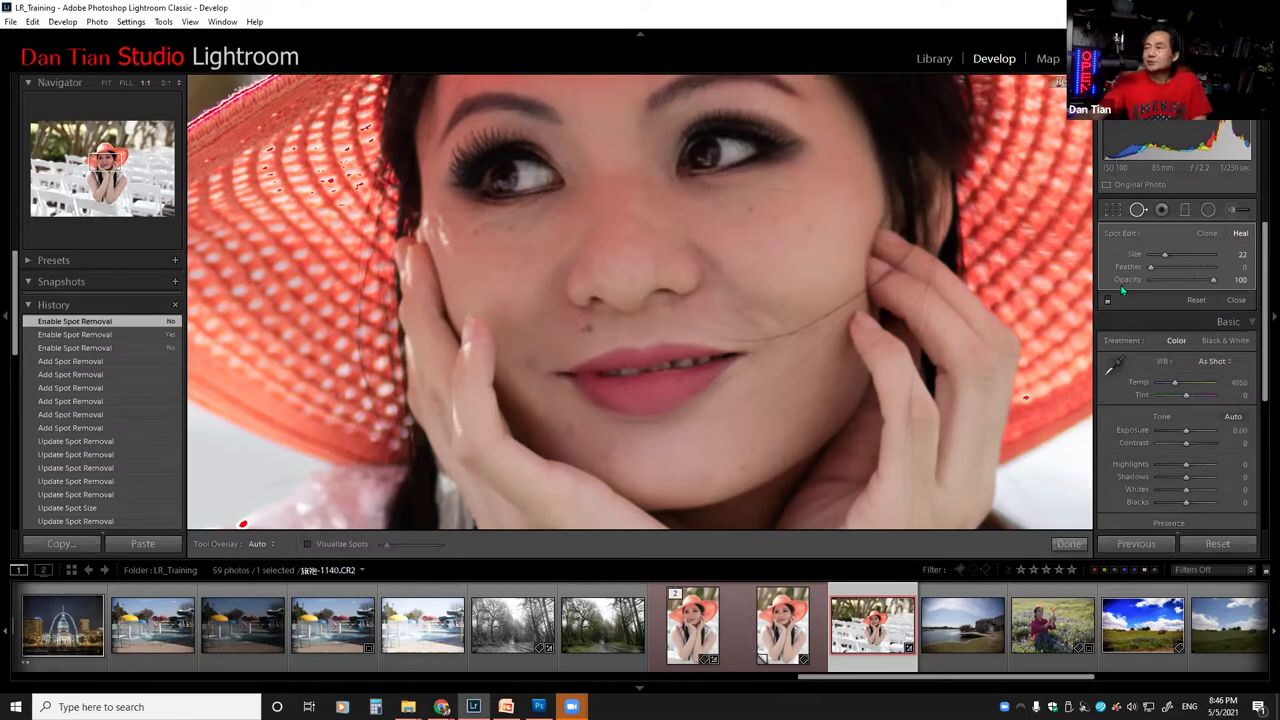
Step: Switch to Red Eye Correction and zoom out to FIT to show the whole portrait
{"action": "left_click", "coordinate": [1162, 209]}
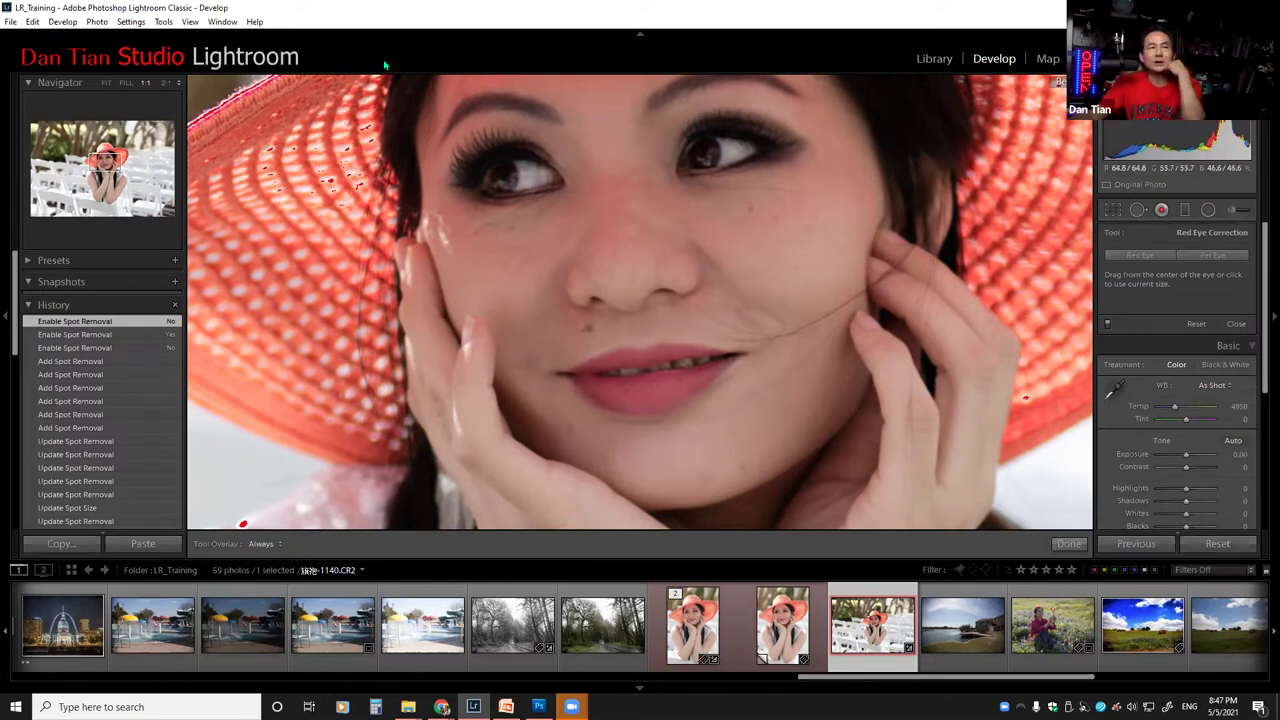
{"action": "left_click", "coordinate": [105, 83]}
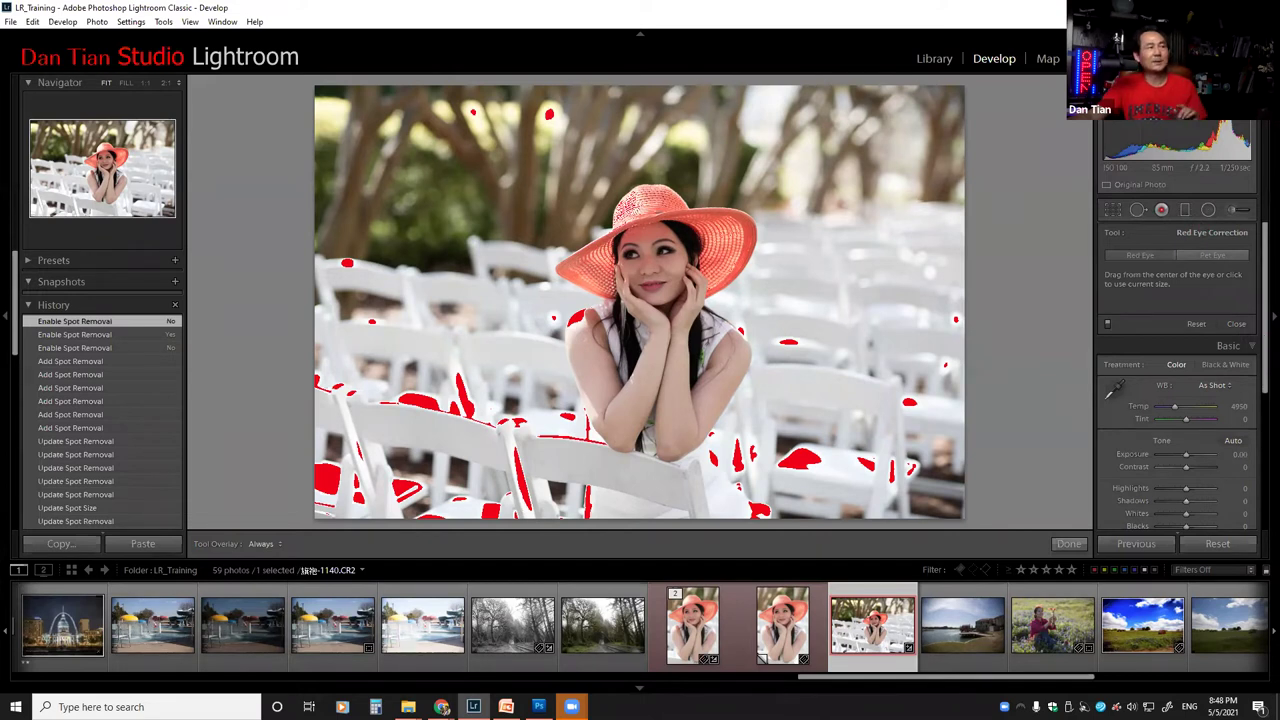
{"action": "left_click", "coordinate": [1234, 213]}
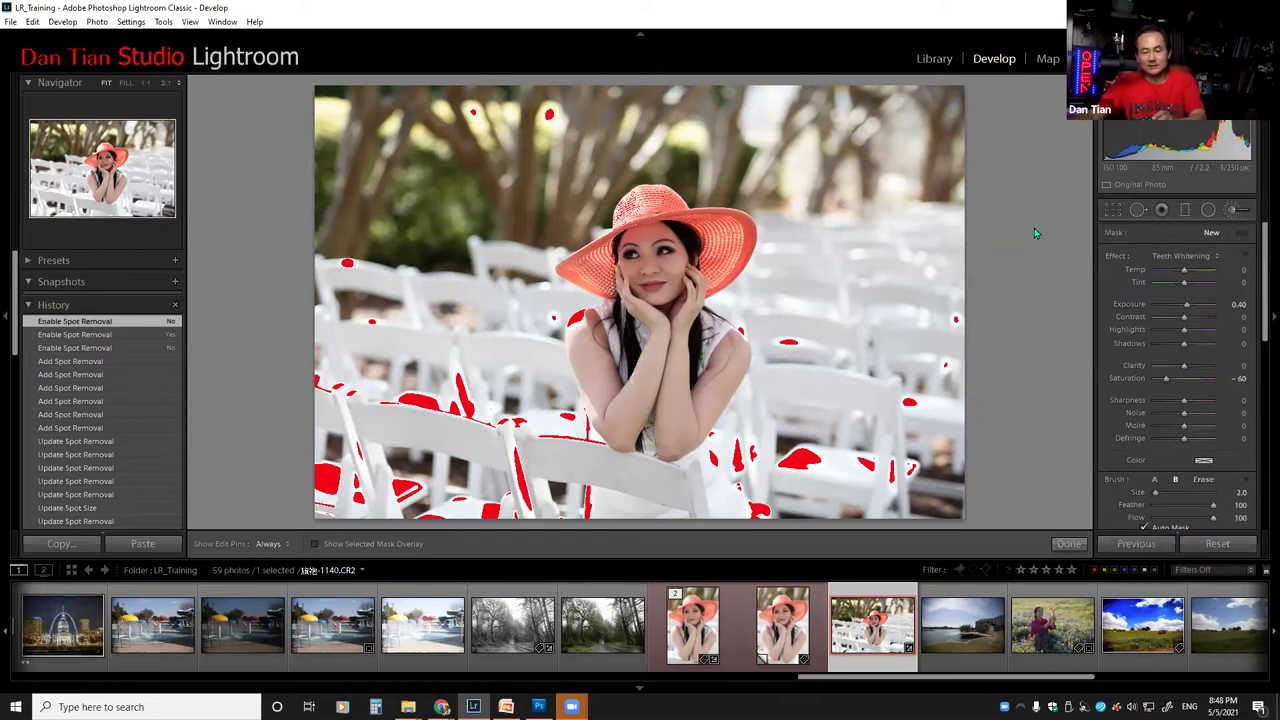
{"action": "key", "text": "k"}
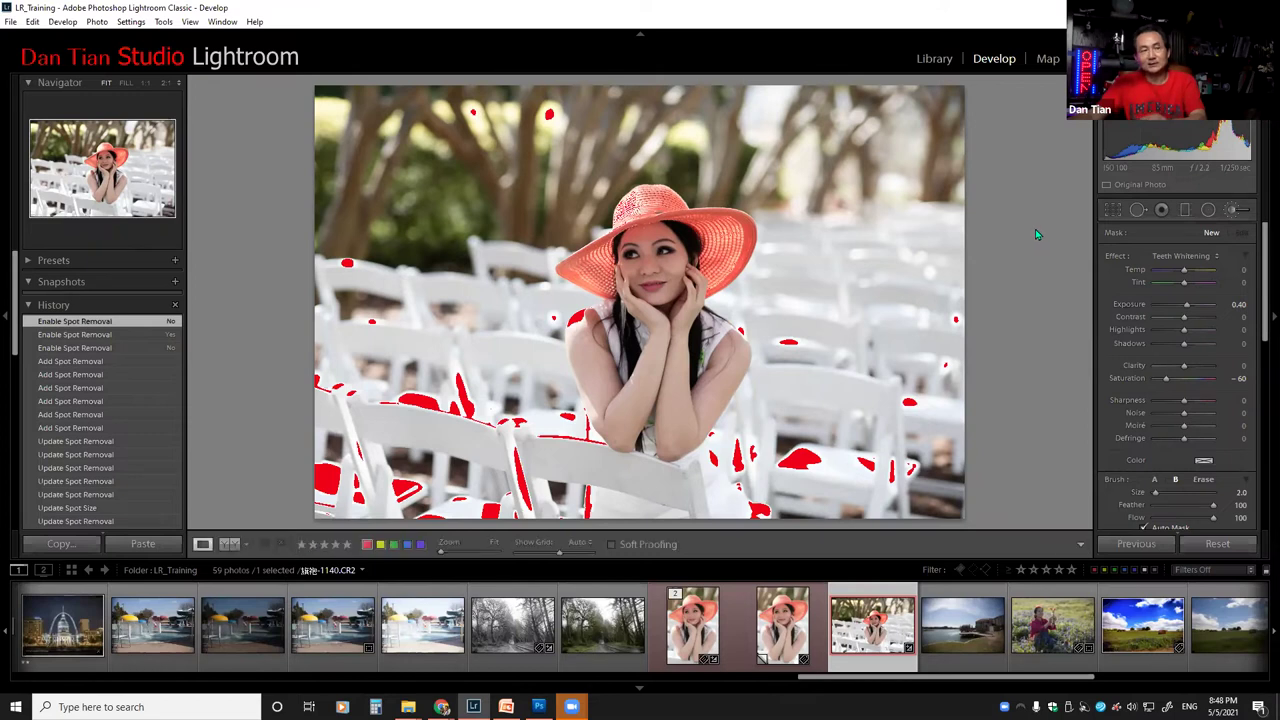
{"action": "key", "text": "k"}
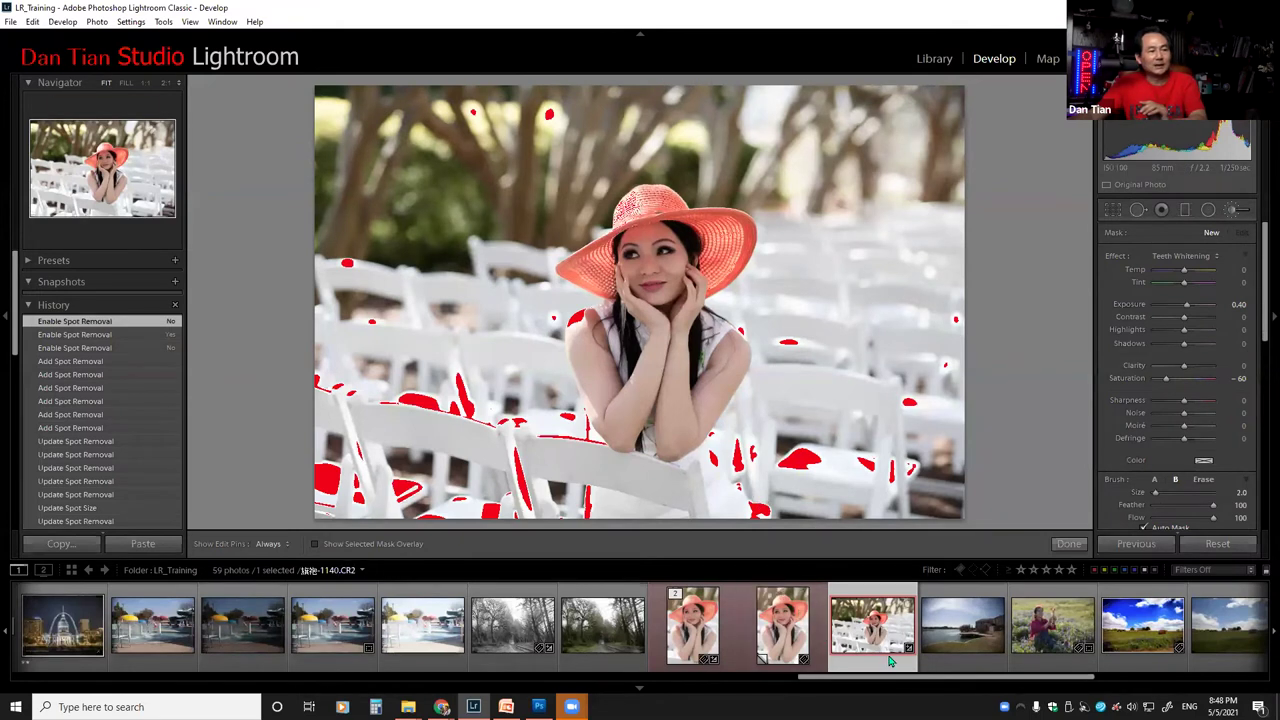
Step: Open the lake-and-mountains photo IMG_4174.CR2 from the filmstrip
{"action": "left_click_drag", "start_coordinate": [928, 678], "coordinate": [238, 678]}
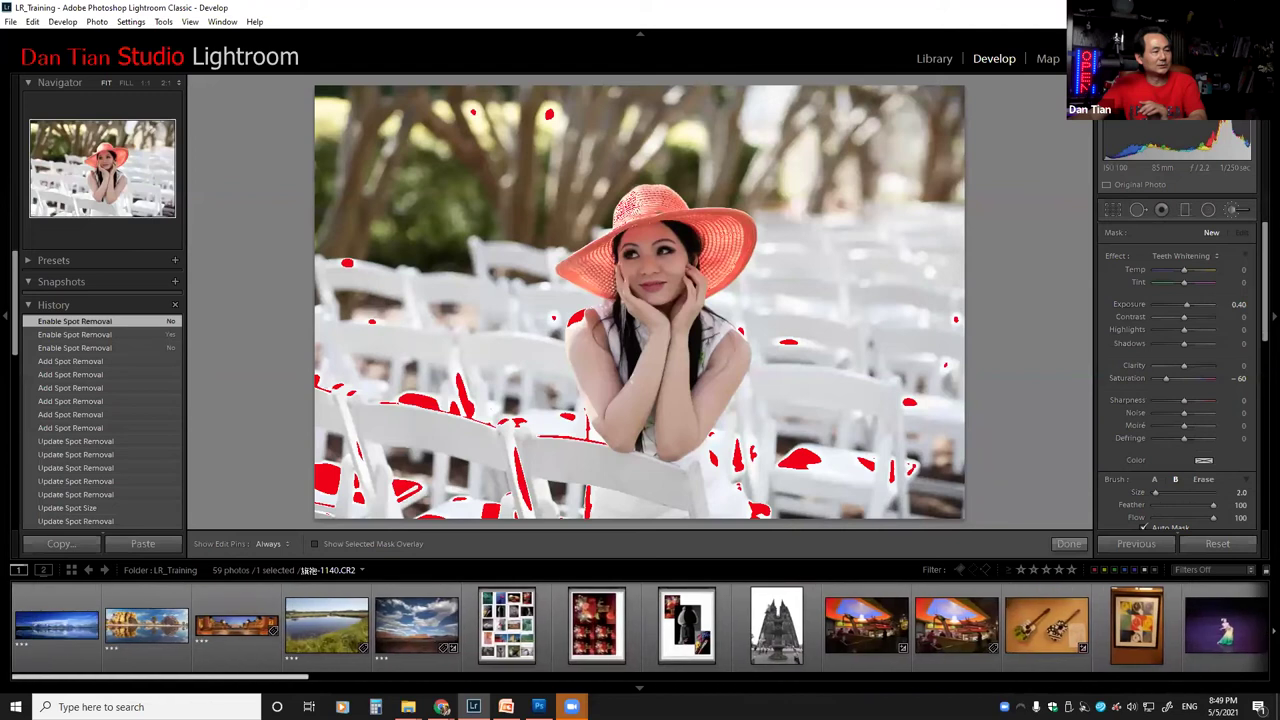
{"action": "scroll", "coordinate": [536, 620], "scroll_direction": "down", "scroll_amount": 5}
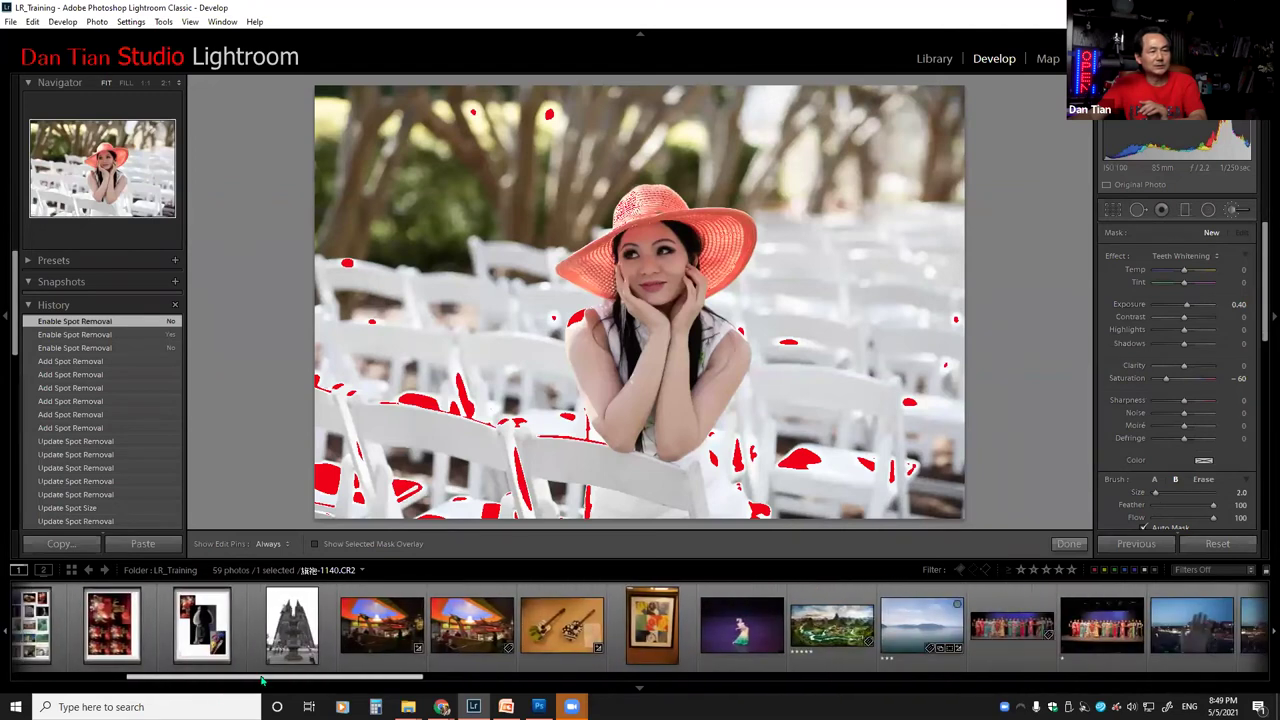
{"action": "left_click", "coordinate": [927, 625]}
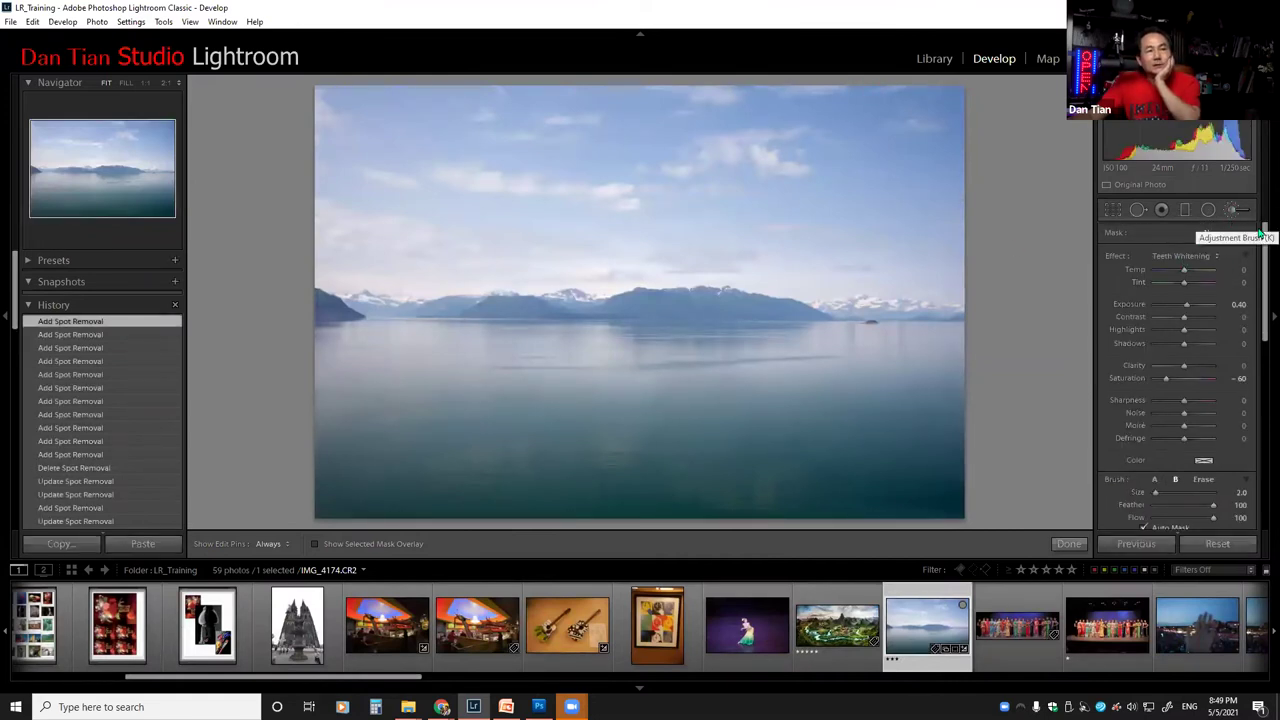
Step: Raise the adjustment brush size to 9.0 and paint a vertical stroke down the sky
{"action": "left_click_drag", "start_coordinate": [1262, 233], "coordinate": [1262, 287]}
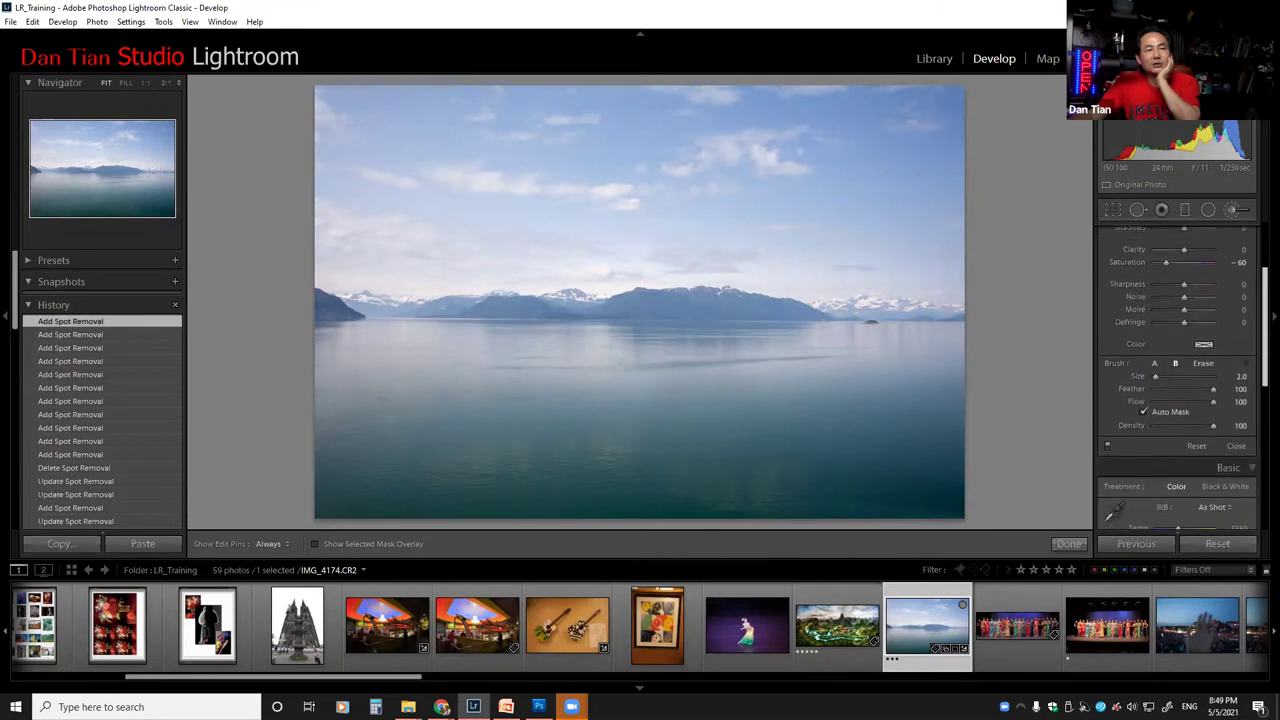
{"action": "scroll", "coordinate": [1107, 316], "scroll_direction": "down", "scroll_amount": 1}
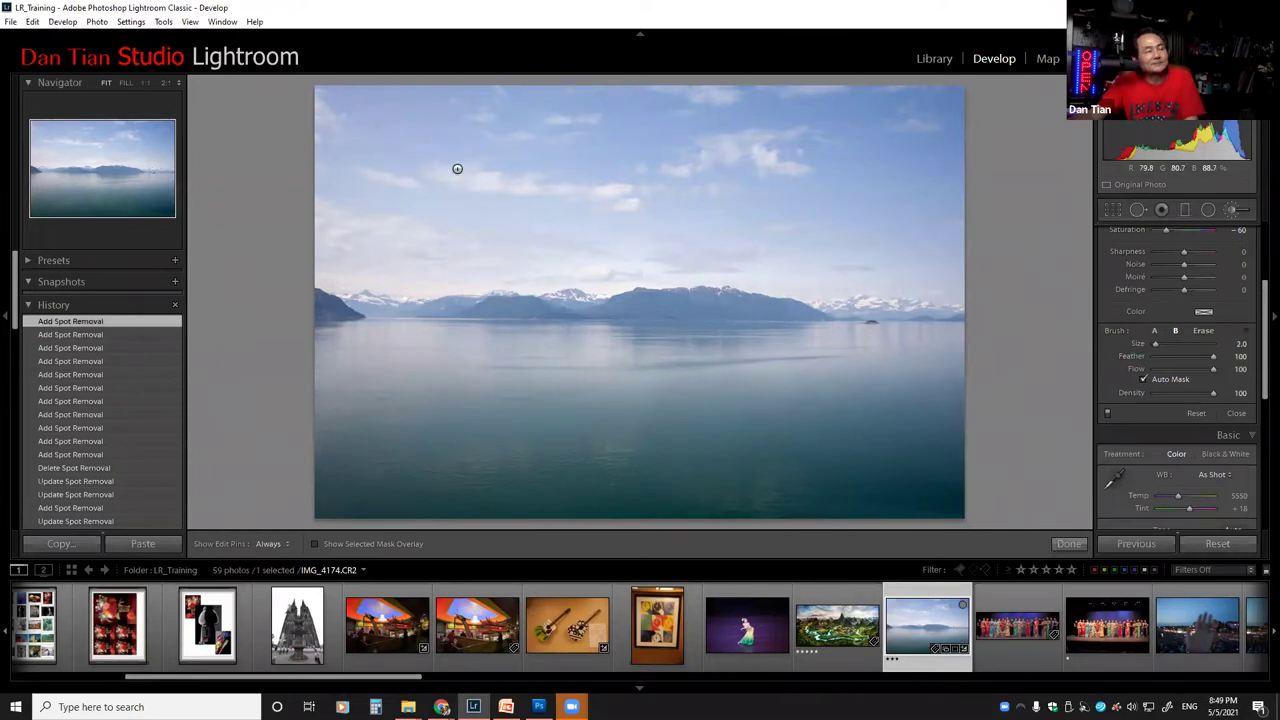
{"action": "scroll", "coordinate": [430, 178], "scroll_direction": "up", "scroll_amount": 6}
{"action": "scroll", "coordinate": [411, 166], "scroll_direction": "up", "scroll_amount": 1}
{"action": "scroll", "coordinate": [396, 173], "scroll_direction": "down", "scroll_amount": 1}
{"action": "key", "text": "h"}
{"action": "left_click_drag", "start_coordinate": [390, 180], "coordinate": [392, 255]}
Step: Tint the brush red and paint a second pink test stroke down the sky
{"action": "key", "text": "h"}
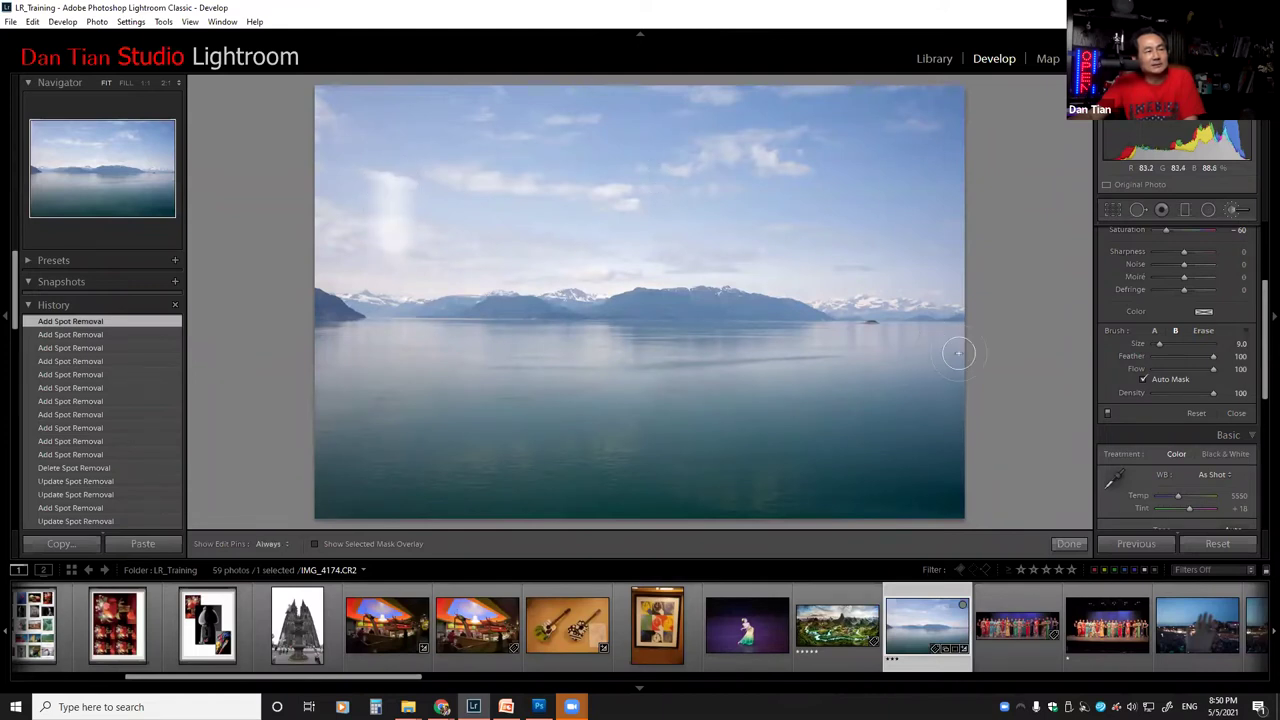
{"action": "left_click", "coordinate": [1205, 314]}
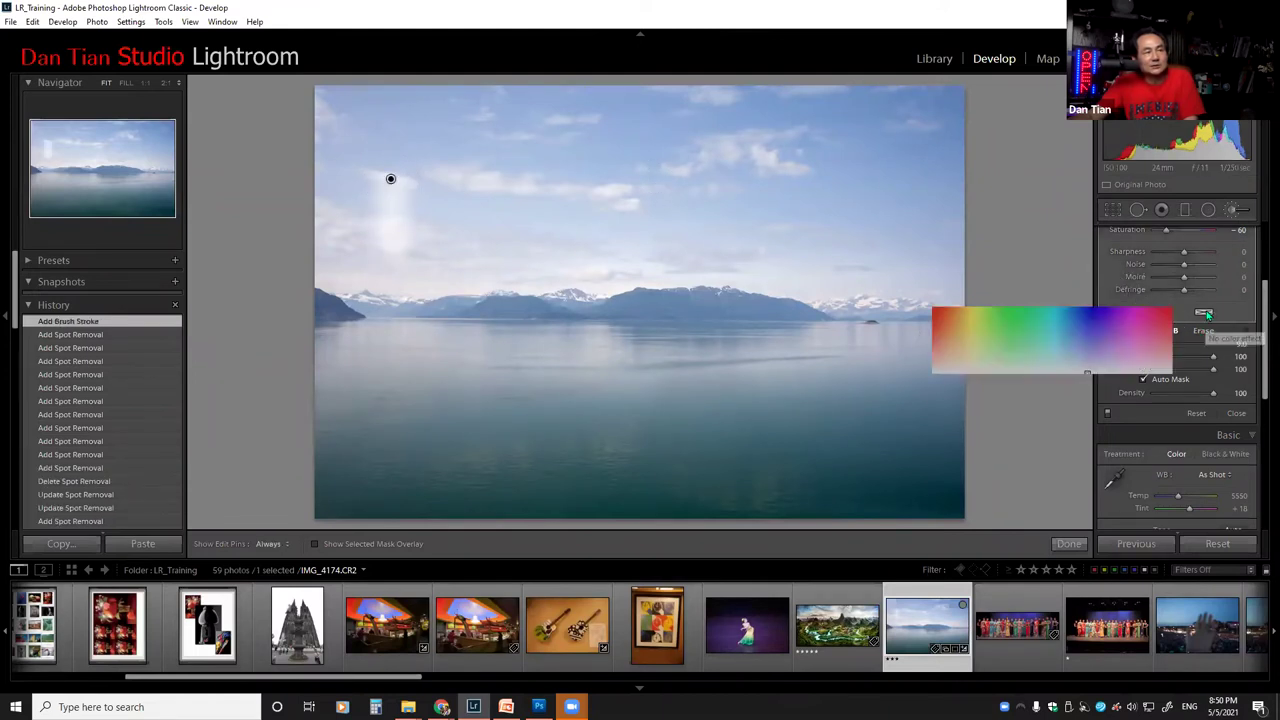
{"action": "left_click", "coordinate": [934, 312]}
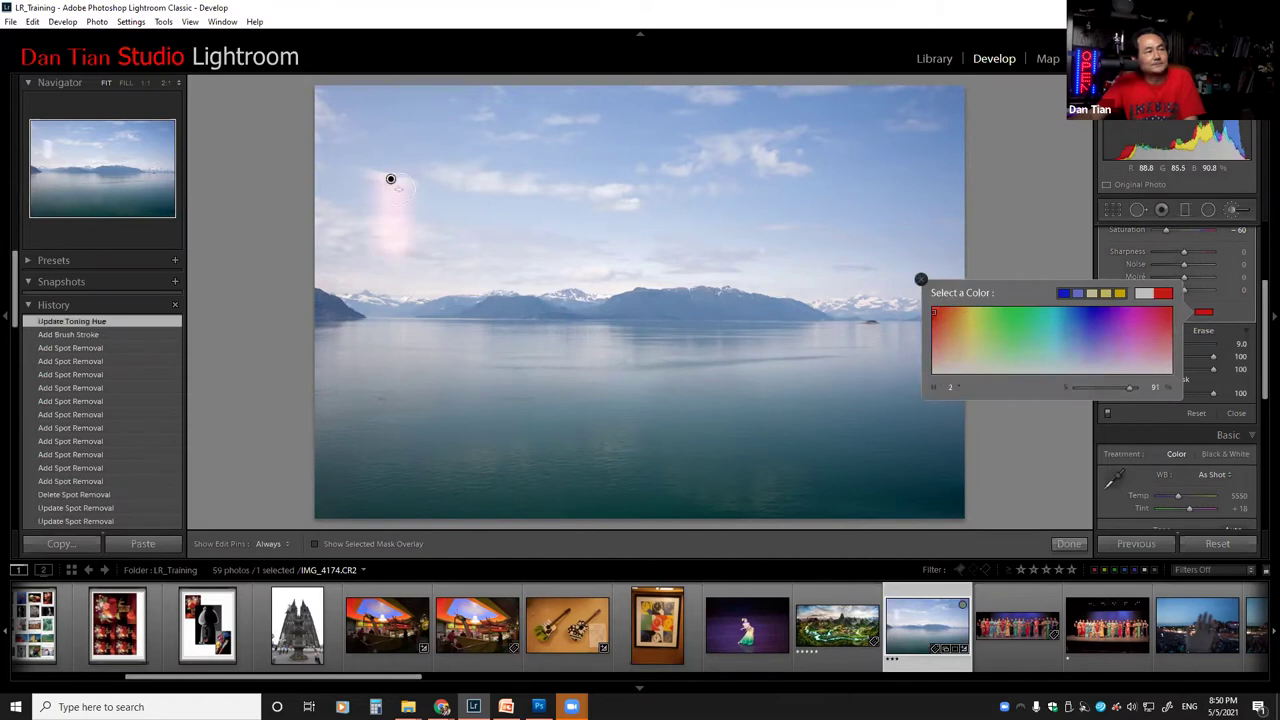
{"action": "key", "text": "h"}
{"action": "left_click_drag", "start_coordinate": [487, 170], "coordinate": [485, 302]}
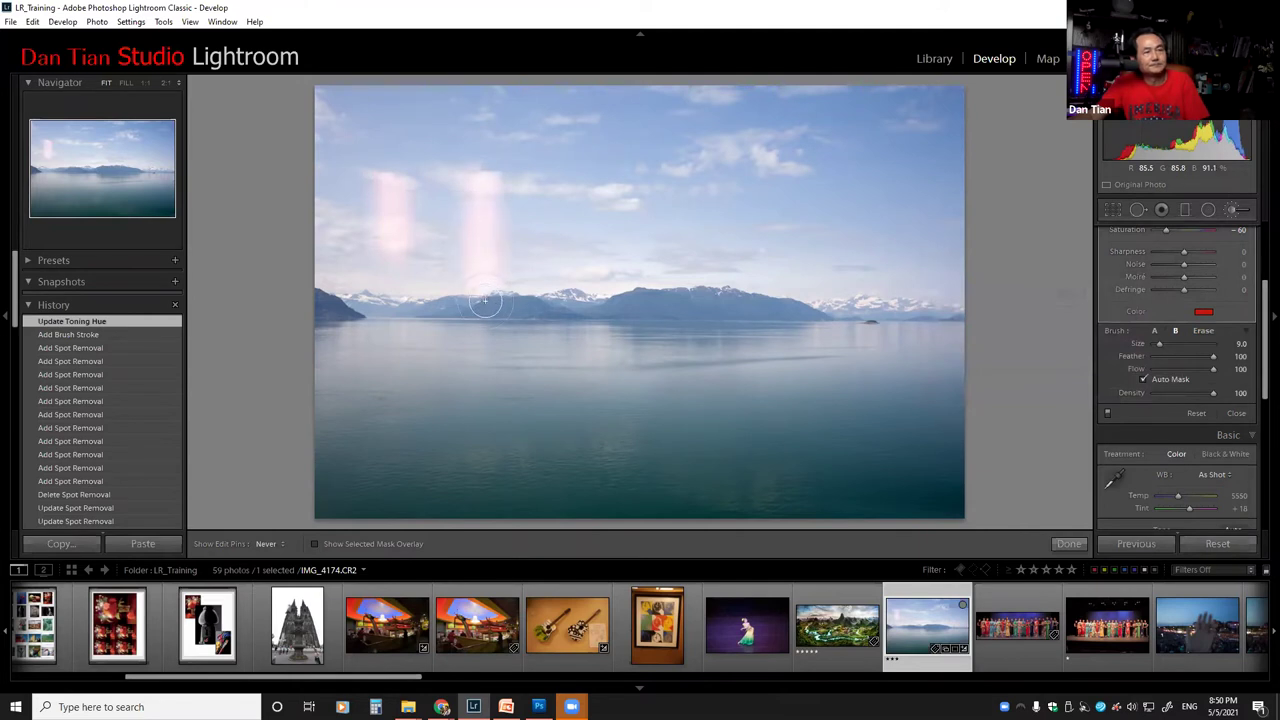
{"action": "key", "text": "h"}
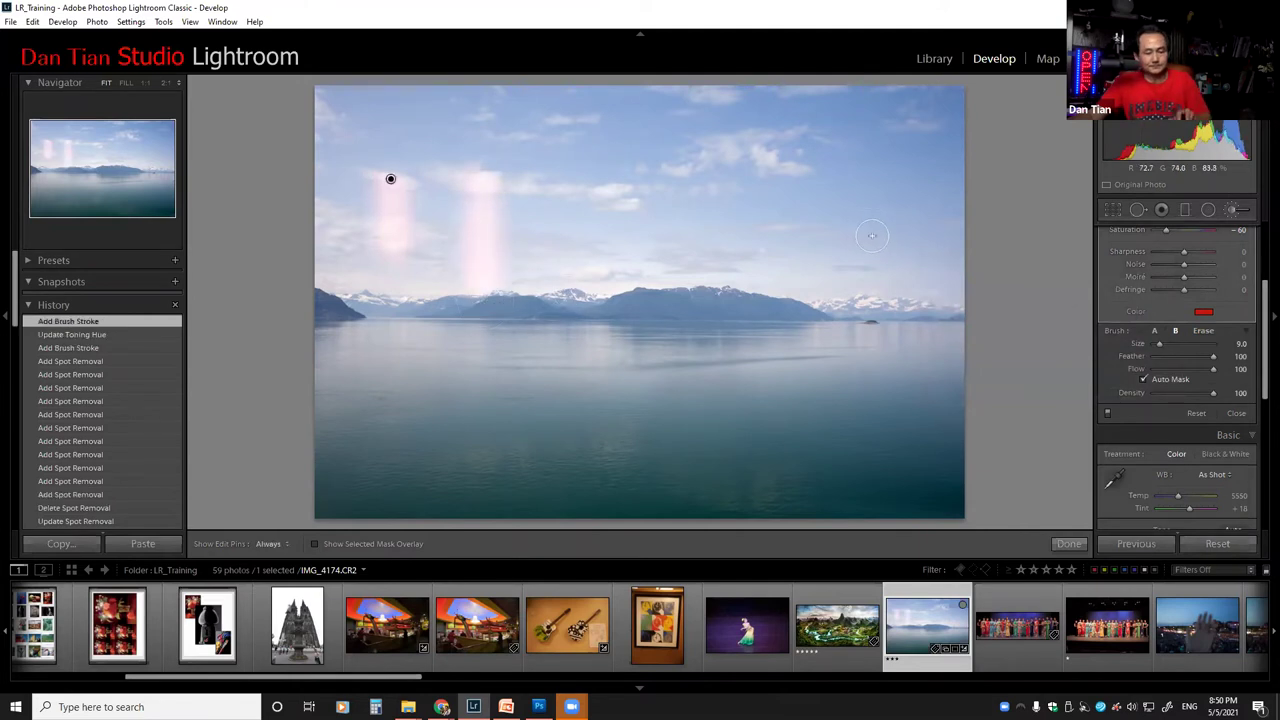
Step: Undo the pink test strokes and reselect the lake photo in the filmstrip
{"action": "key", "text": "ctrl+z"}
{"action": "key", "text": "ctrl+z"}
{"action": "key", "text": "ctrl+z"}
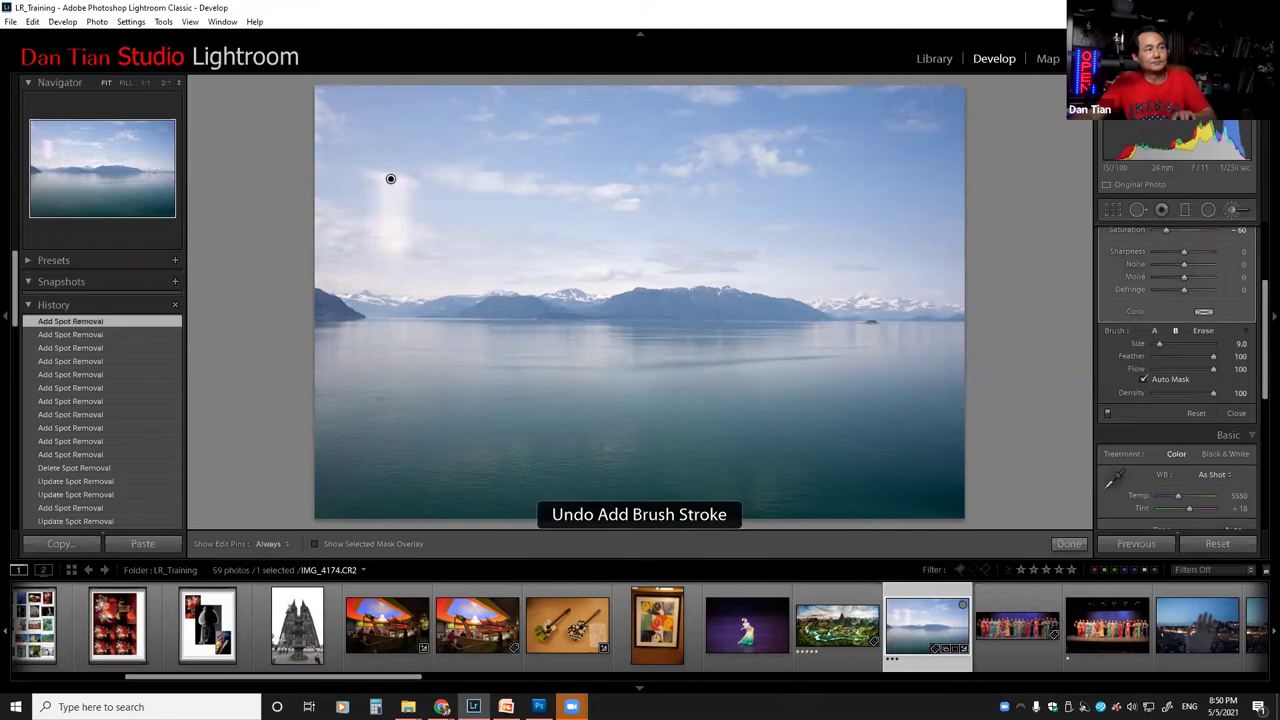
{"action": "key", "text": "ctrl+z"}
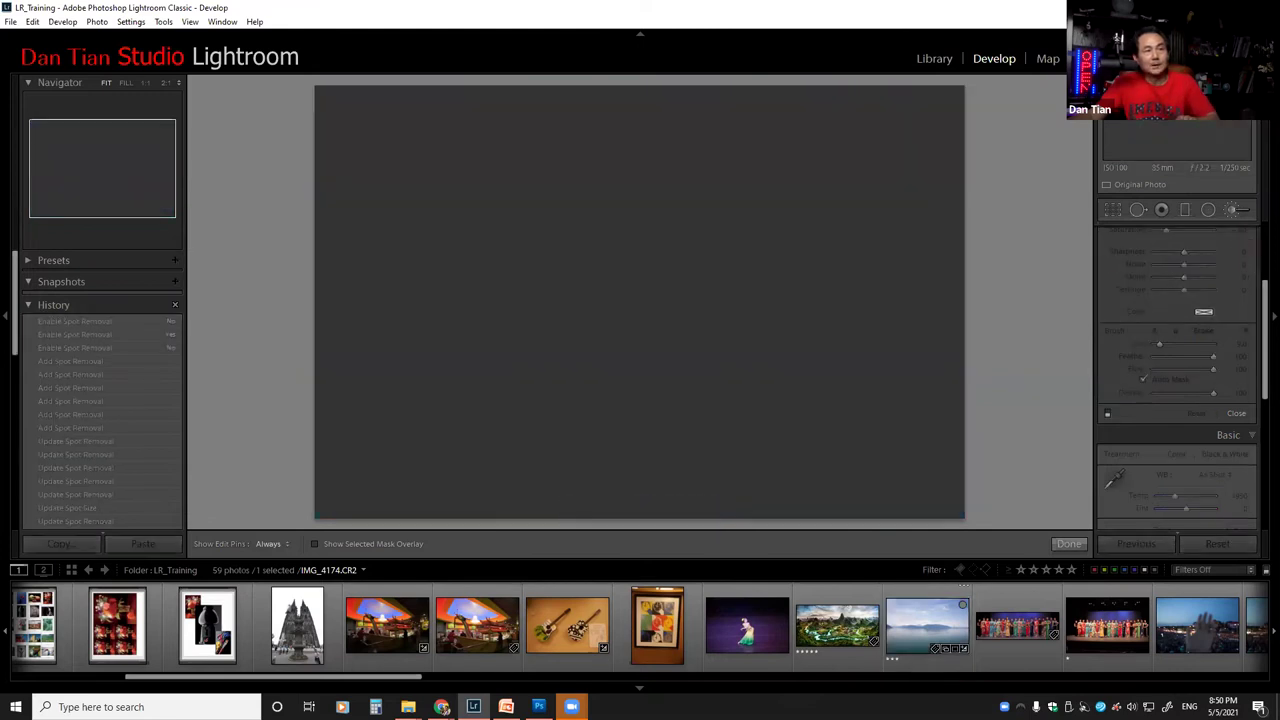
{"action": "scroll", "coordinate": [565, 640], "scroll_direction": "down", "scroll_amount": 10}
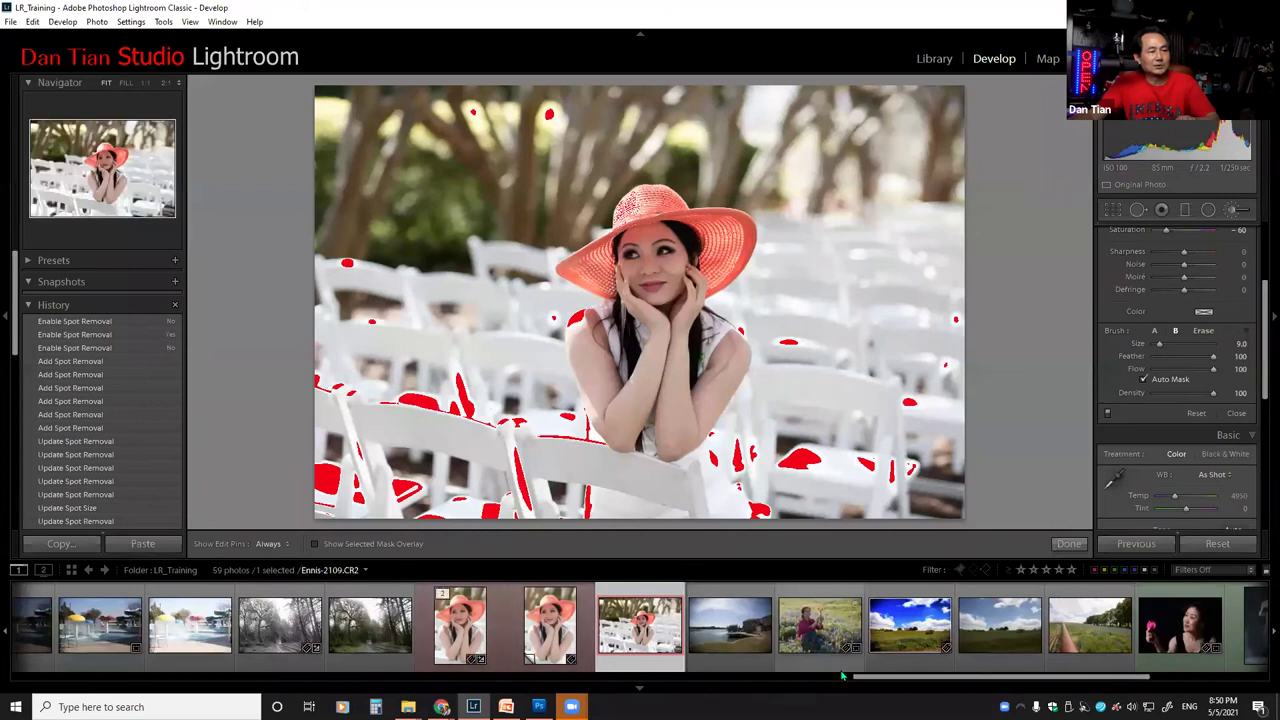
{"action": "scroll", "coordinate": [565, 640], "scroll_direction": "up", "scroll_amount": 8}
{"action": "scroll", "coordinate": [655, 627], "scroll_direction": "up", "scroll_amount": 6}
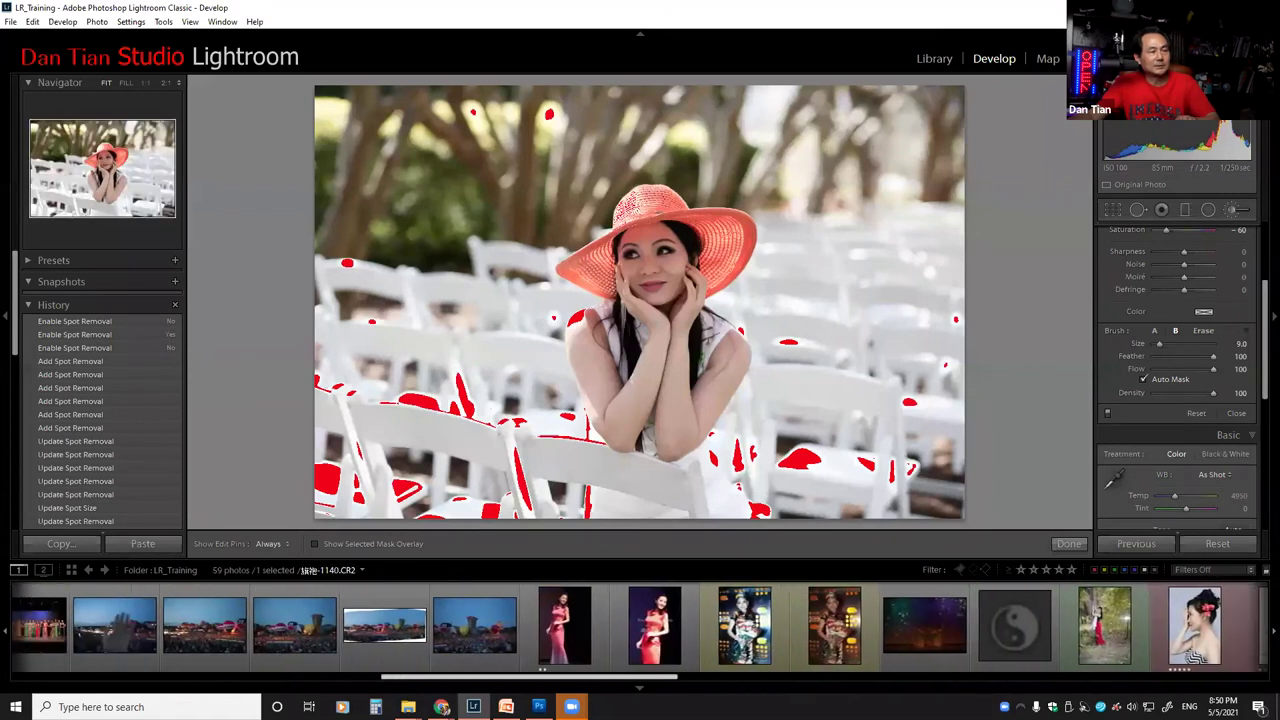
{"action": "left_click", "coordinate": [655, 627]}
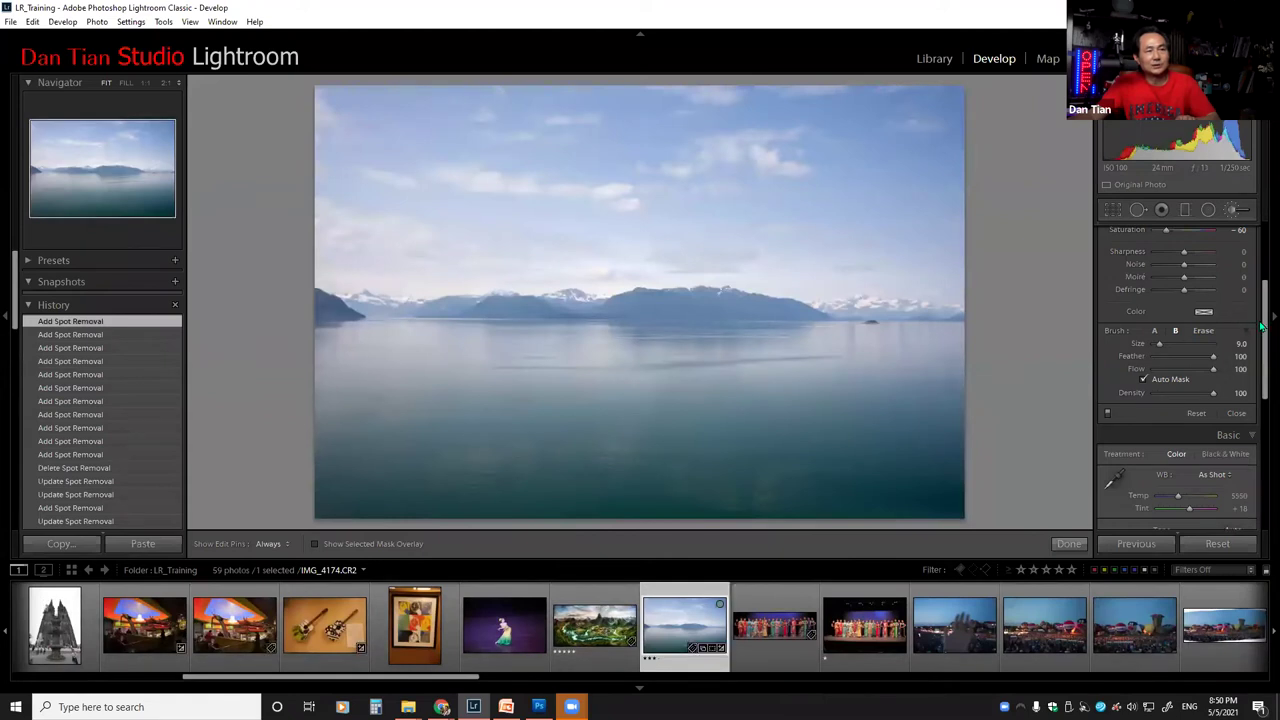
Step: Choose the Burn (Darken) brush effect, giving an exposure of -4.00
{"action": "left_click_drag", "start_coordinate": [1264, 327], "coordinate": [1262, 263]}
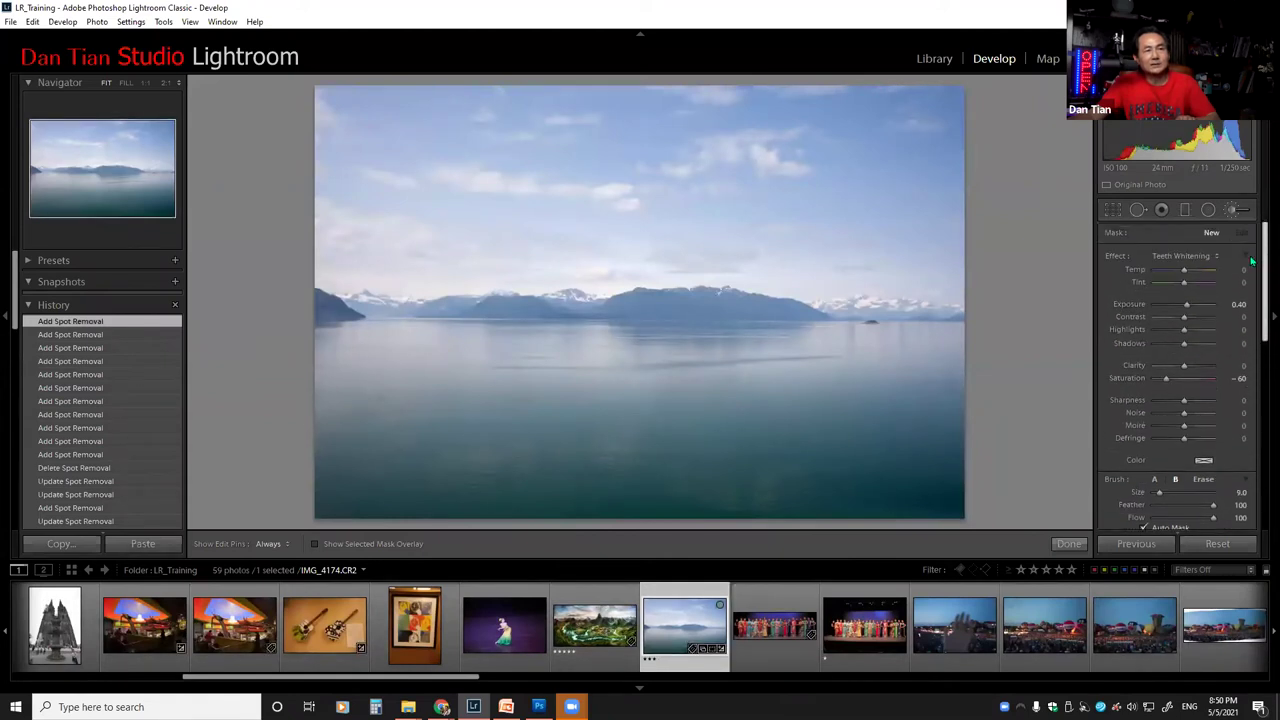
{"action": "left_click", "coordinate": [1214, 256]}
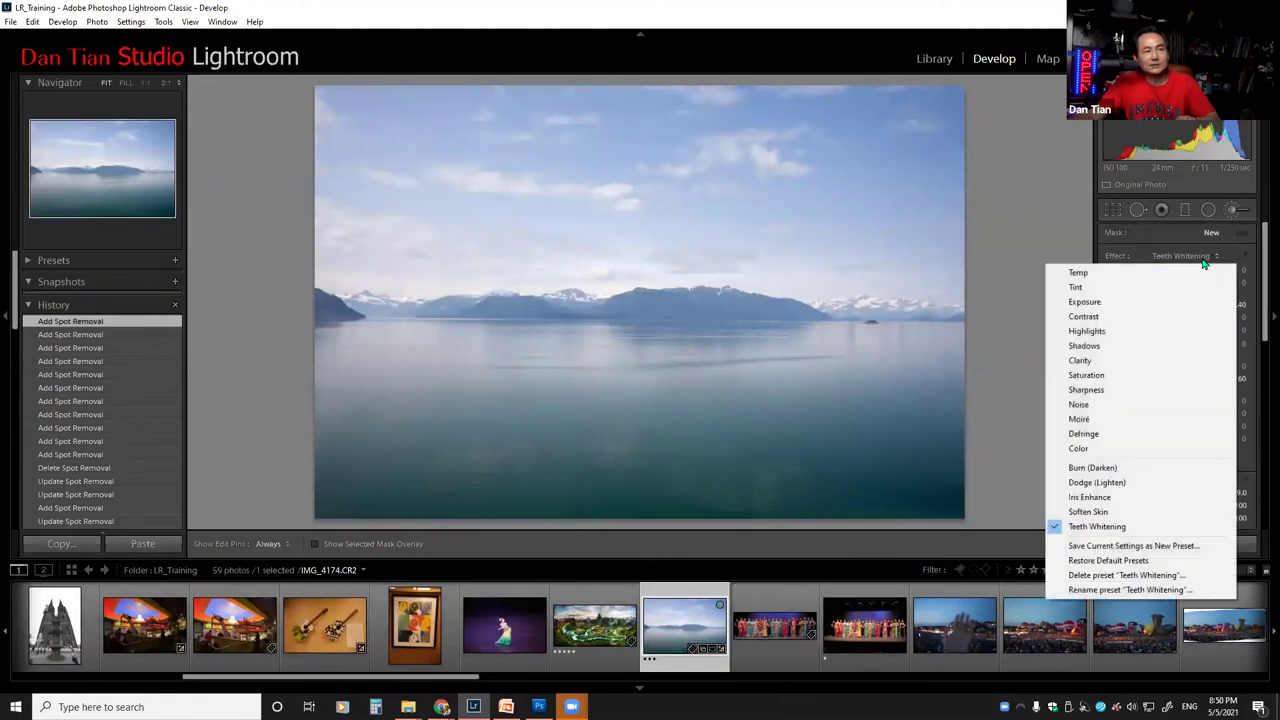
{"action": "left_click", "coordinate": [1095, 467]}
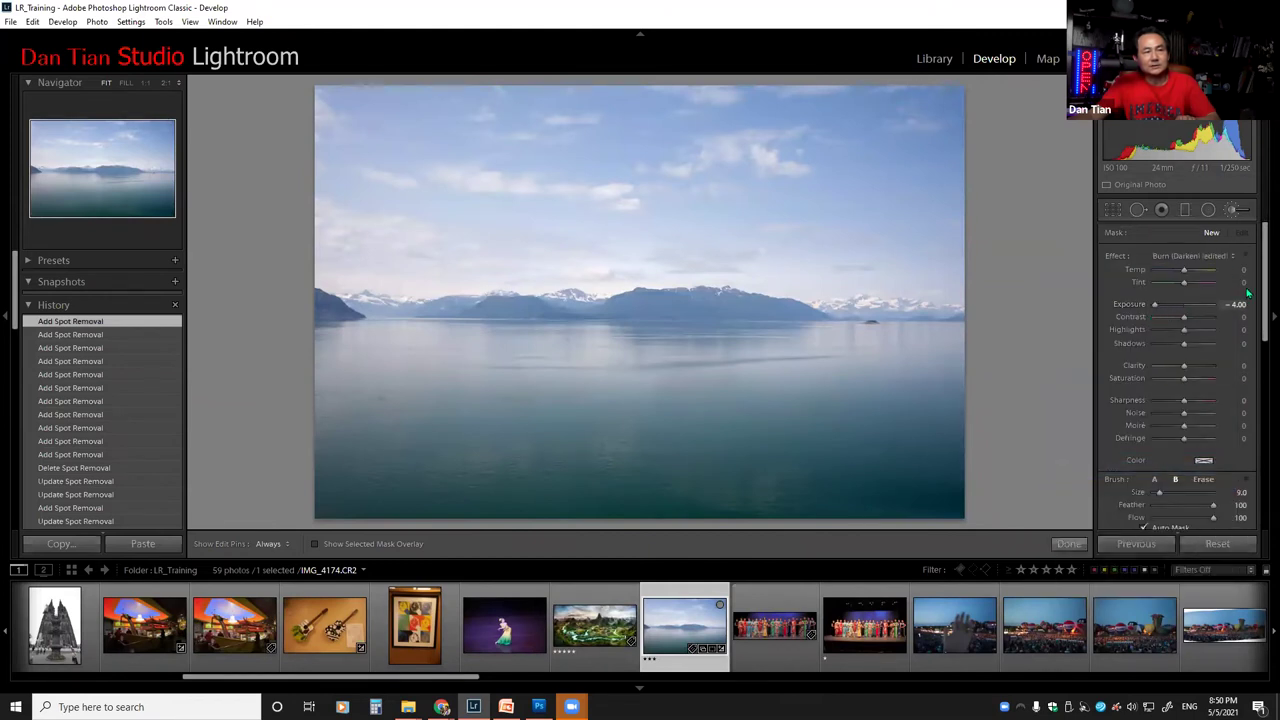
{"action": "mouse_move", "coordinate": [1262, 290]}
{"action": "left_mouse_down"}
{"action": "mouse_move", "coordinate": [1263, 455]}
{"action": "mouse_move", "coordinate": [1252, 281]}
{"action": "left_mouse_up"}
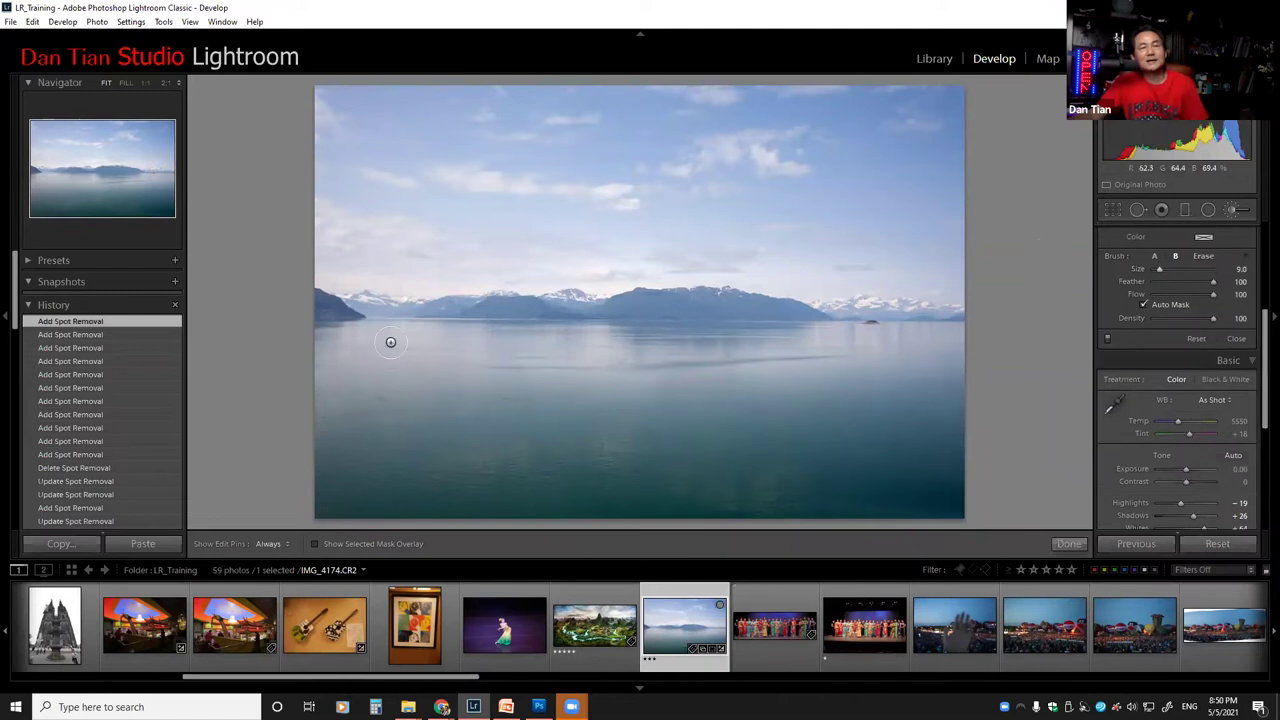
Step: Paint two vertical burn strokes from sky to water, the second wider beside the first
{"action": "key", "text": "h"}
{"action": "mouse_move", "coordinate": [405, 190]}
{"action": "left_mouse_down"}
{"action": "mouse_move", "coordinate": [420, 215]}
{"action": "mouse_move", "coordinate": [418, 392]}
{"action": "left_mouse_up"}
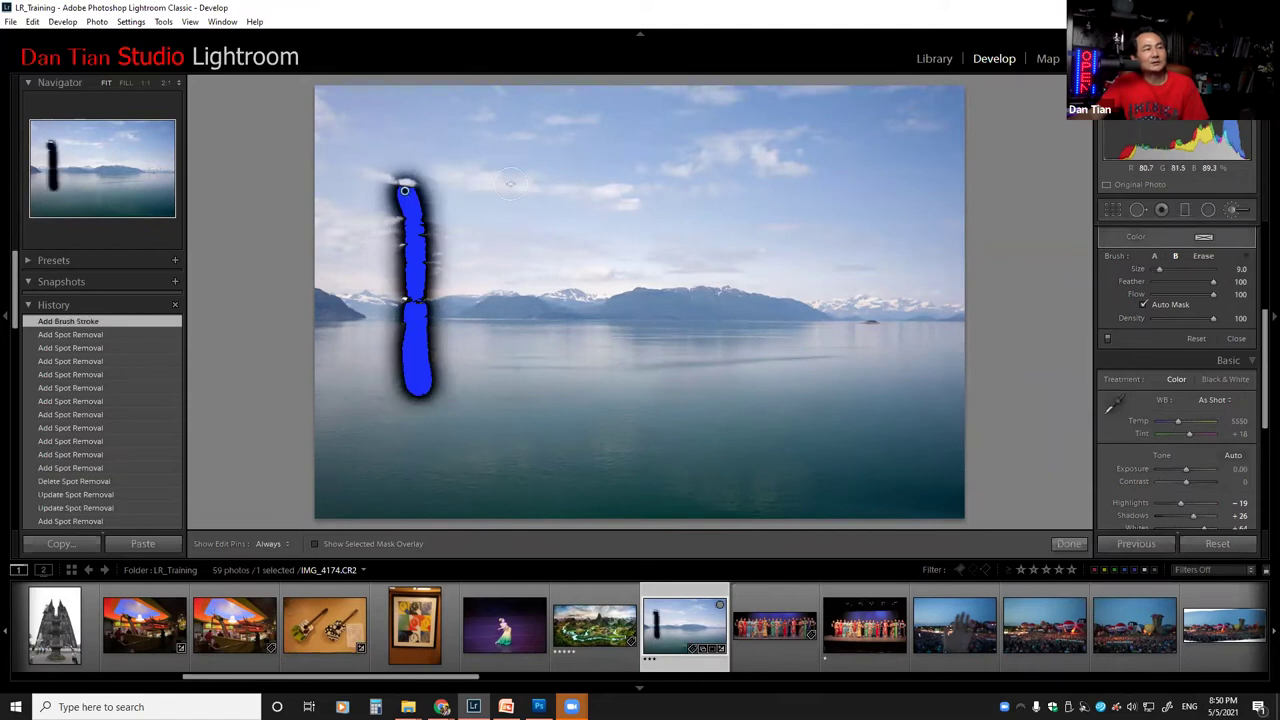
{"action": "key", "text": "bracketright"}
{"action": "left_click_drag", "start_coordinate": [517, 163], "coordinate": [533, 420]}
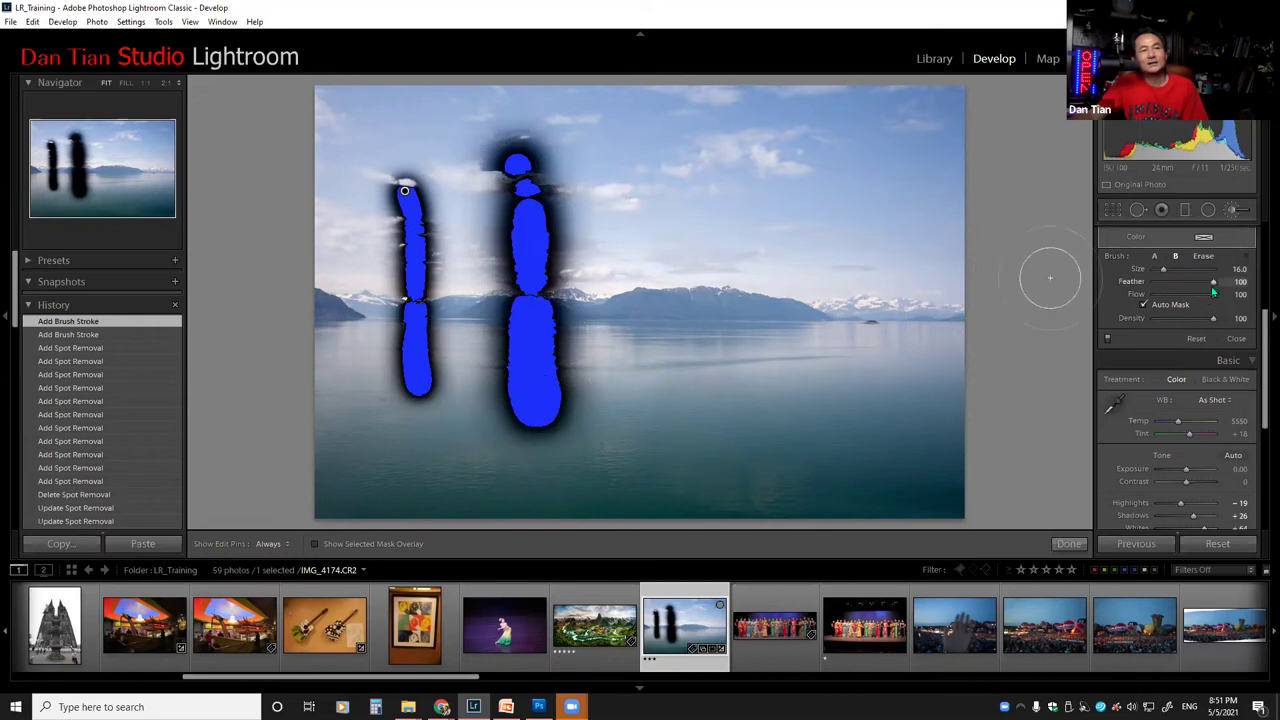
Step: Drop feather to 0 and paint a third hard-edged size-16 stroke from sky to water
{"action": "left_click_drag", "start_coordinate": [1218, 281], "coordinate": [1176, 282]}
{"action": "key", "text": "h"}
{"action": "left_click_drag", "start_coordinate": [617, 155], "coordinate": [626, 412]}
{"action": "key", "text": "h"}
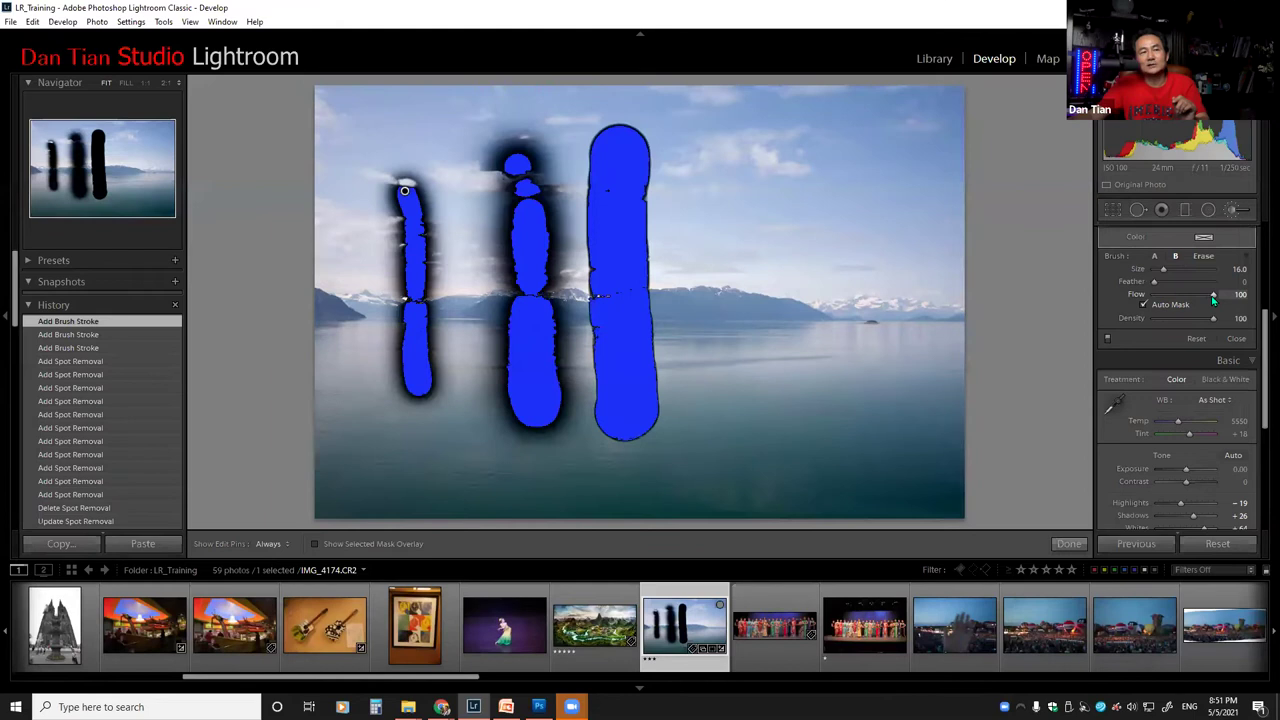
{"action": "left_click", "coordinate": [1154, 283]}
Step: Set feather to 0 and flow to 54, then paint a faint fourth stroke on the right
{"action": "left_click_drag", "start_coordinate": [1166, 288], "coordinate": [1201, 286]}
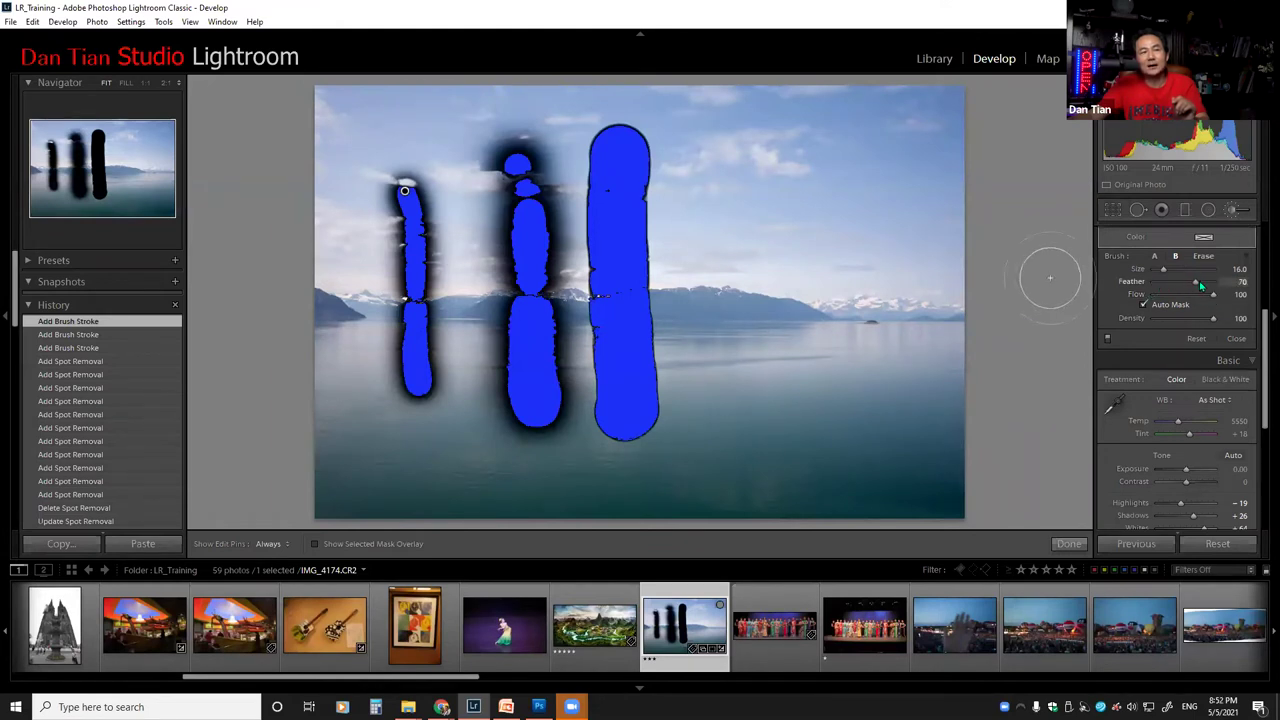
{"action": "double_click", "coordinate": [1214, 286]}
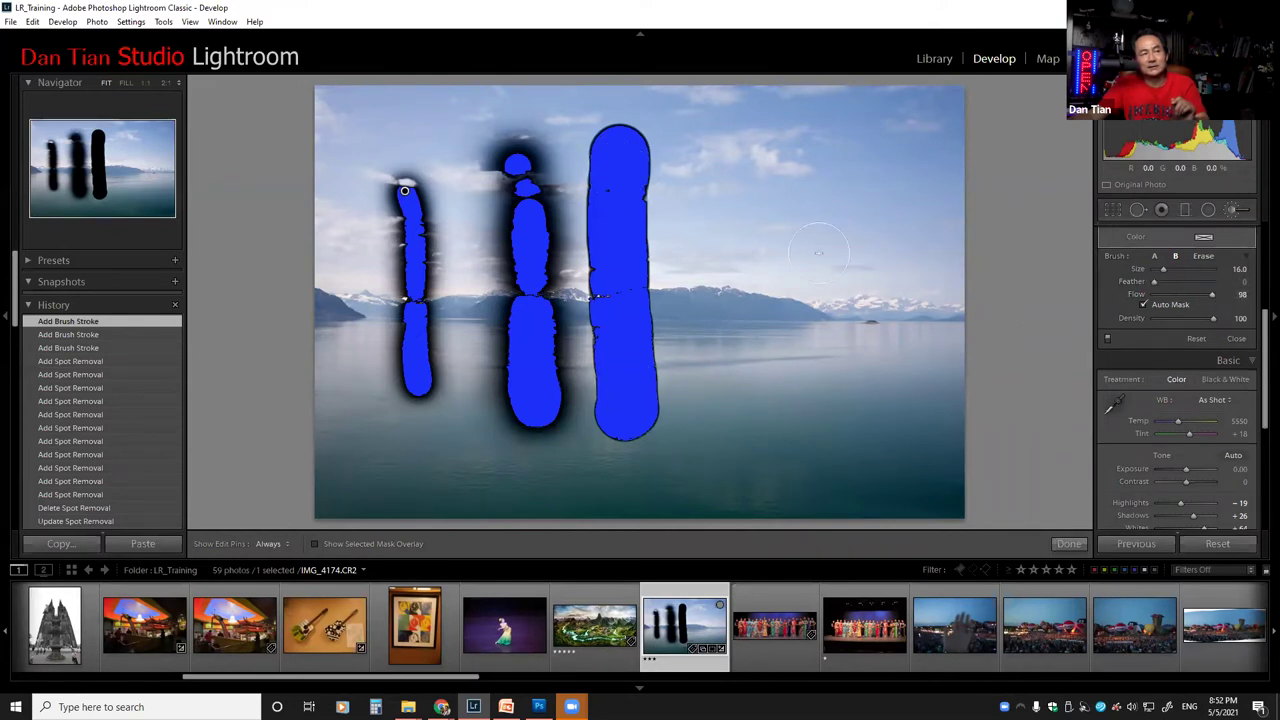
{"action": "left_click_drag", "start_coordinate": [1214, 296], "coordinate": [1211, 296]}
{"action": "key", "text": "h"}
{"action": "left_click_drag", "start_coordinate": [698, 125], "coordinate": [704, 415]}
{"action": "key", "text": "h"}
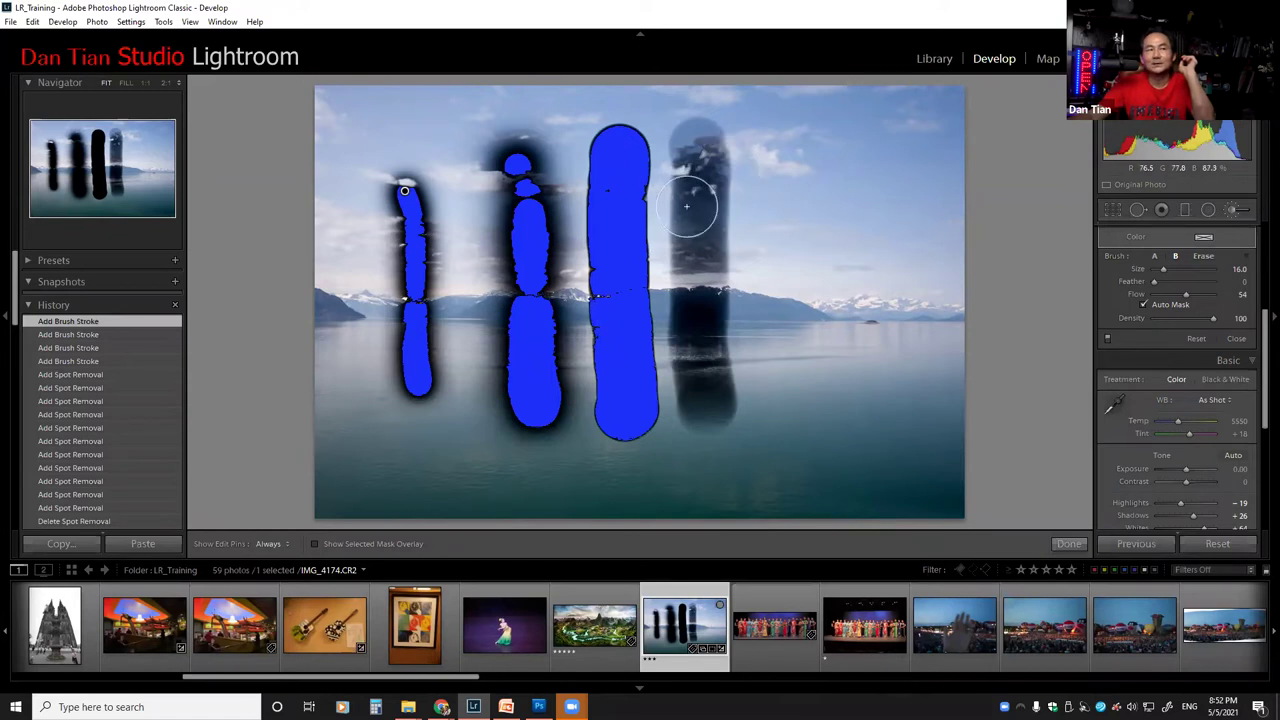
Step: Build up the fourth stroke with extra passes over its top and bottom
{"action": "key", "text": "h"}
{"action": "left_click_drag", "start_coordinate": [702, 146], "coordinate": [701, 383]}
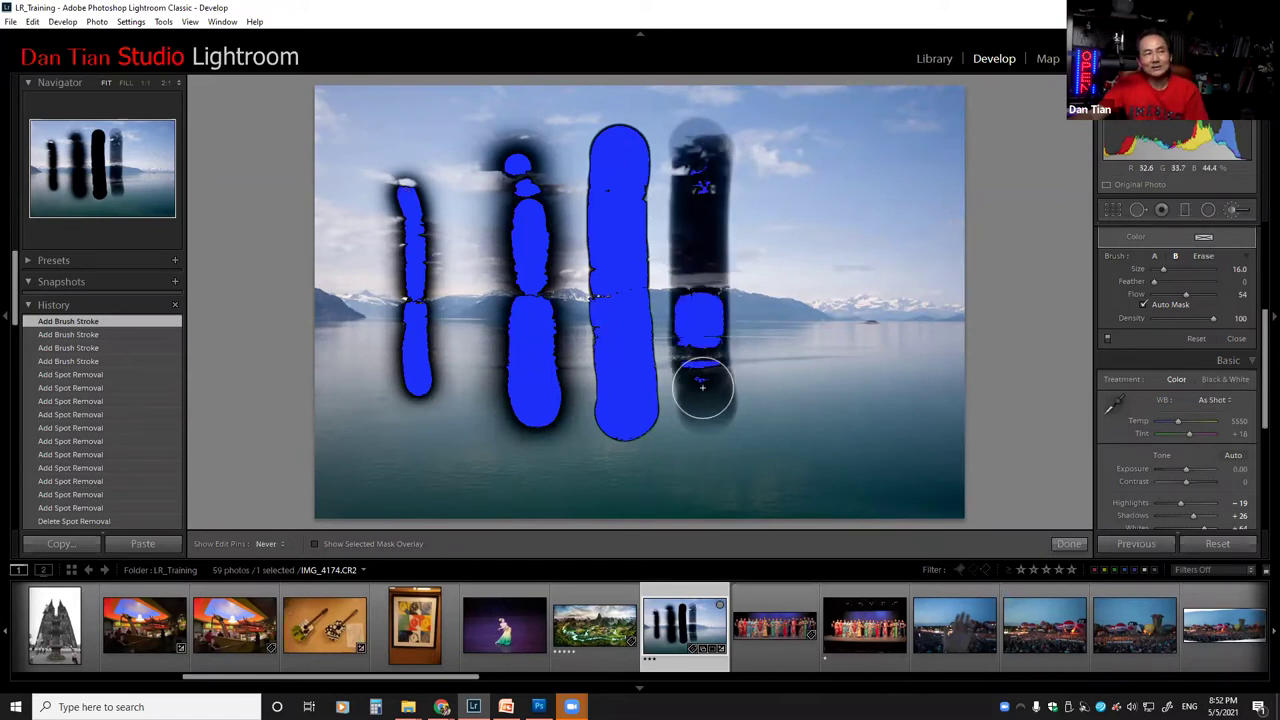
{"action": "mouse_move", "coordinate": [686, 206]}
{"action": "left_mouse_down"}
{"action": "mouse_move", "coordinate": [690, 145]}
{"action": "mouse_move", "coordinate": [704, 138]}
{"action": "mouse_move", "coordinate": [716, 398]}
{"action": "left_mouse_up"}
{"action": "key", "text": "h"}
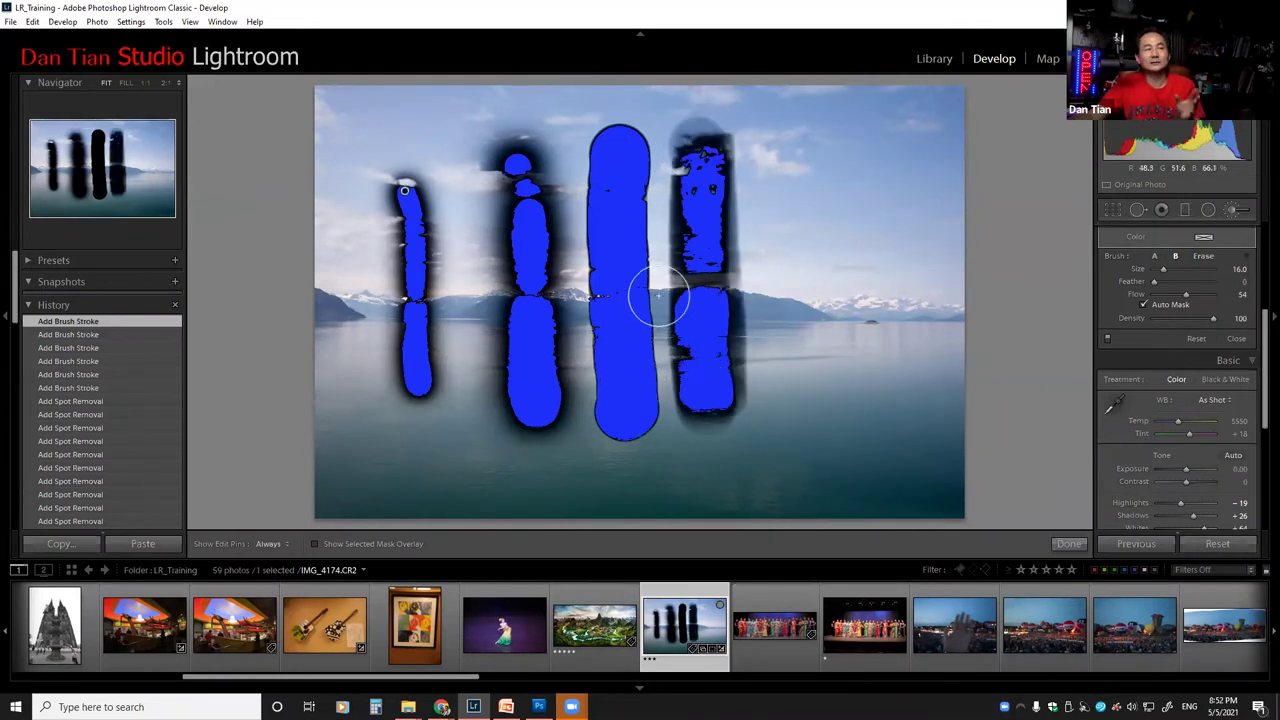
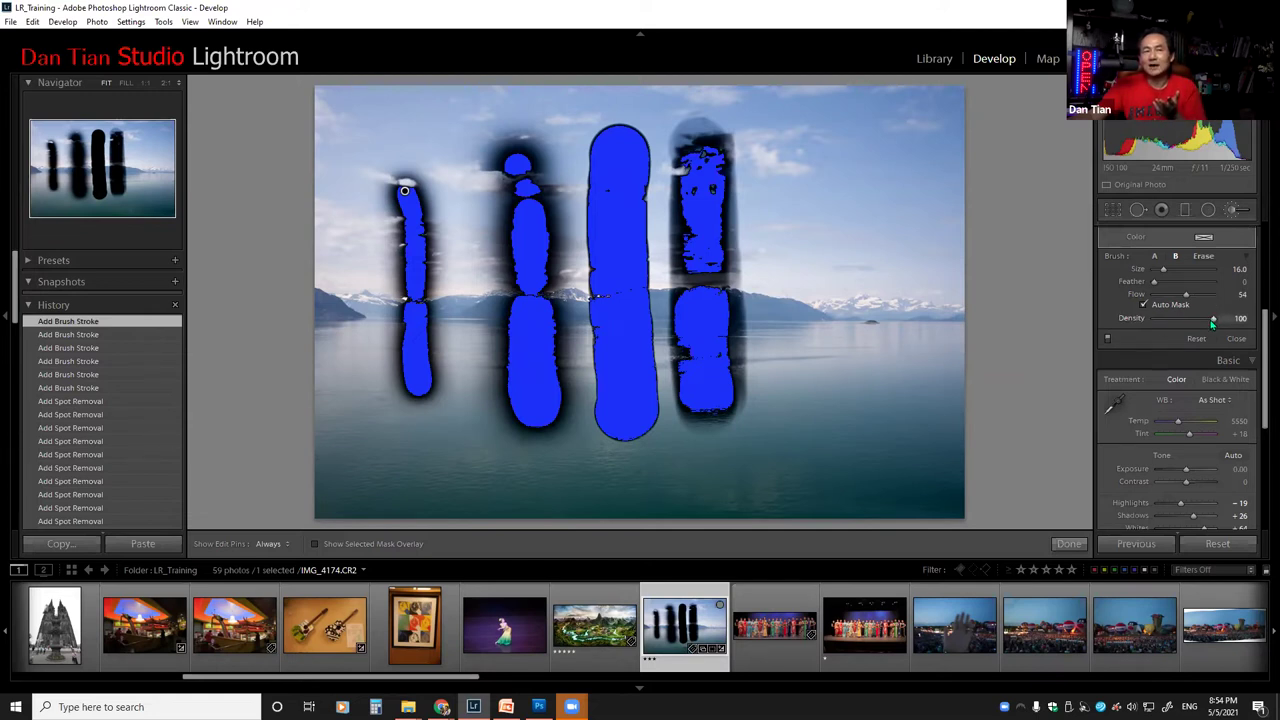
Step: Raise the brush density to 90, then undo all the blue demonstration brush strokes
{"action": "left_click_drag", "start_coordinate": [1212, 322], "coordinate": [1193, 338]}
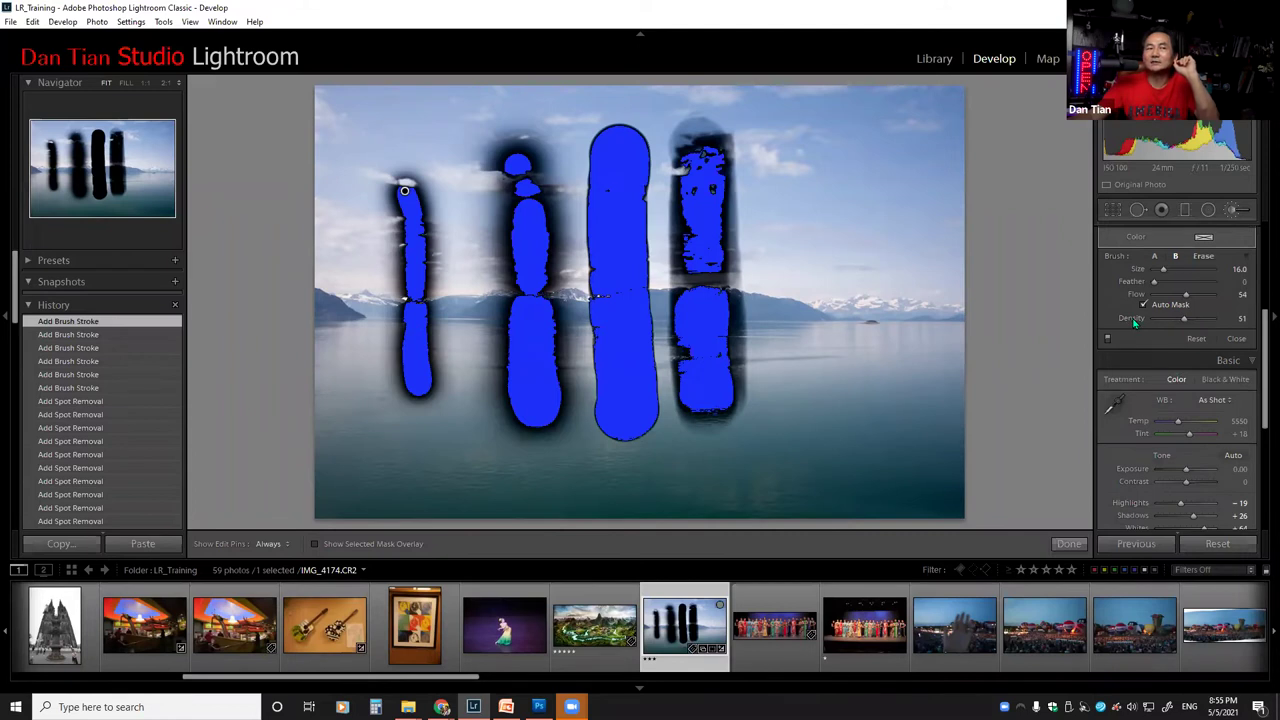
{"action": "left_click_drag", "start_coordinate": [1185, 321], "coordinate": [1212, 323]}
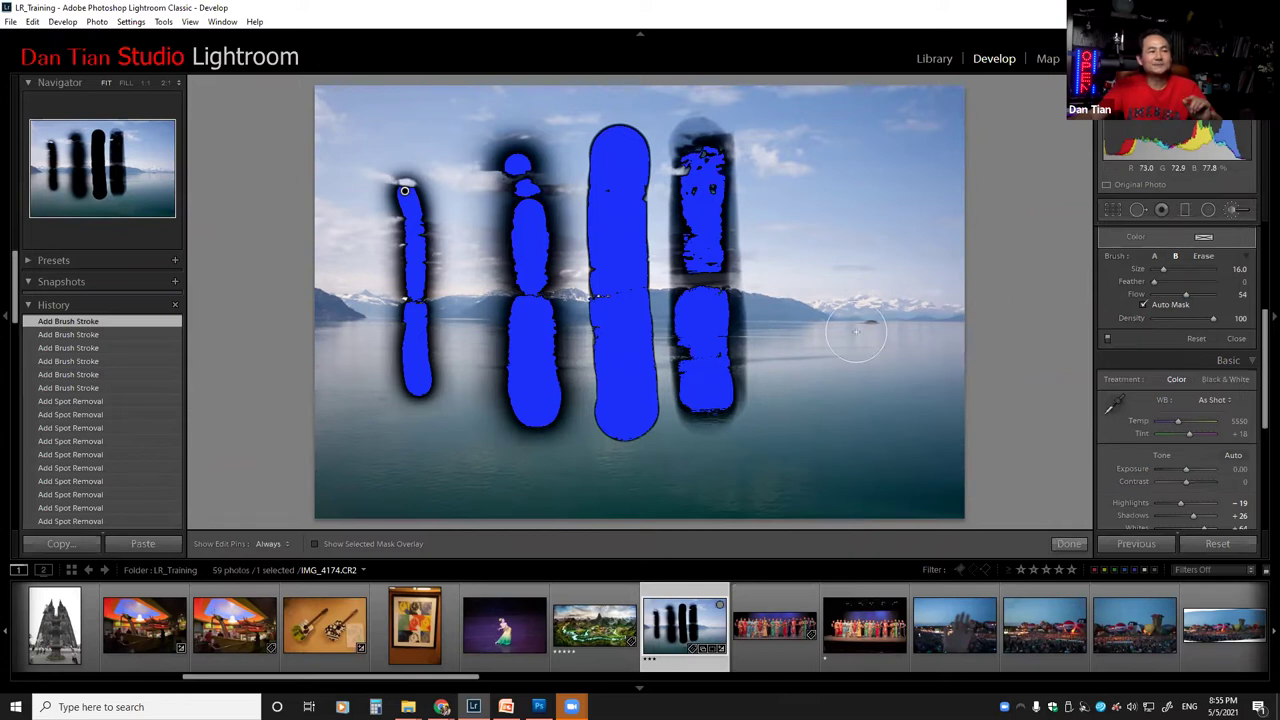
{"action": "left_click", "coordinate": [1005, 298]}
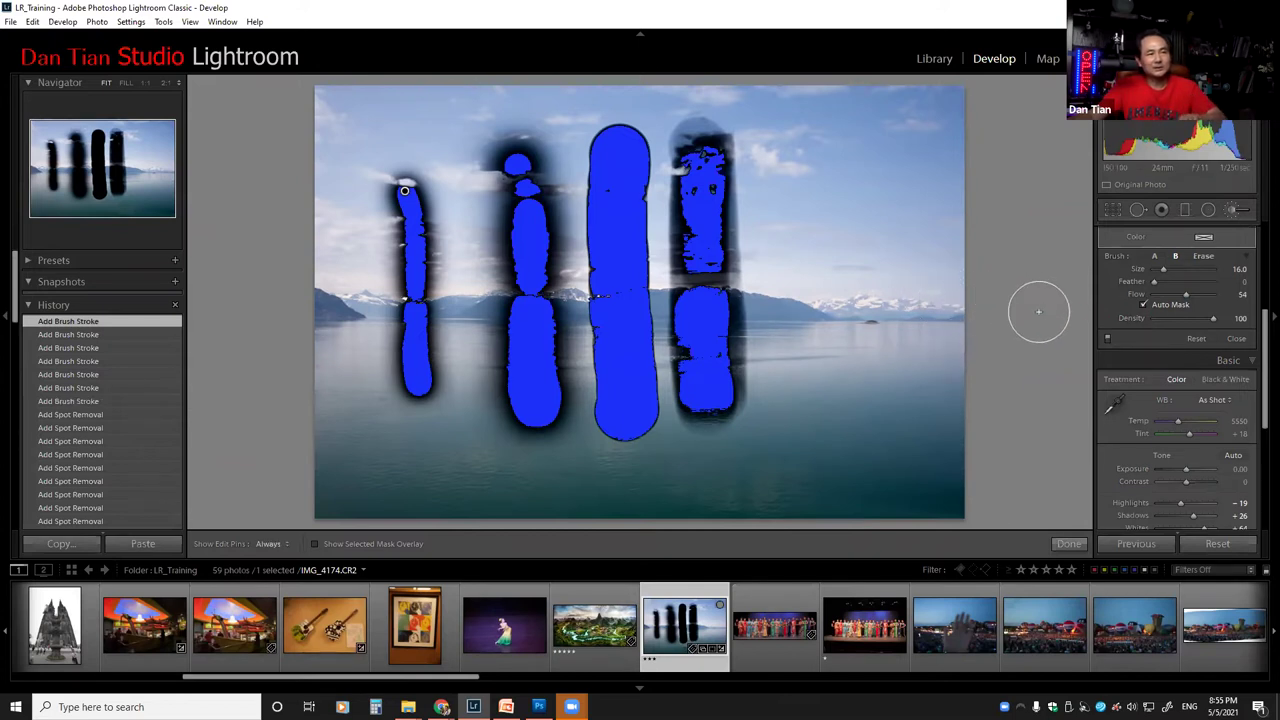
{"action": "key", "text": "ctrl+z"}
{"action": "key", "text": "ctrl+z"}
{"action": "key", "text": "ctrl+z"}
{"action": "key", "text": "ctrl+z"}
{"action": "key", "text": "ctrl+z"}
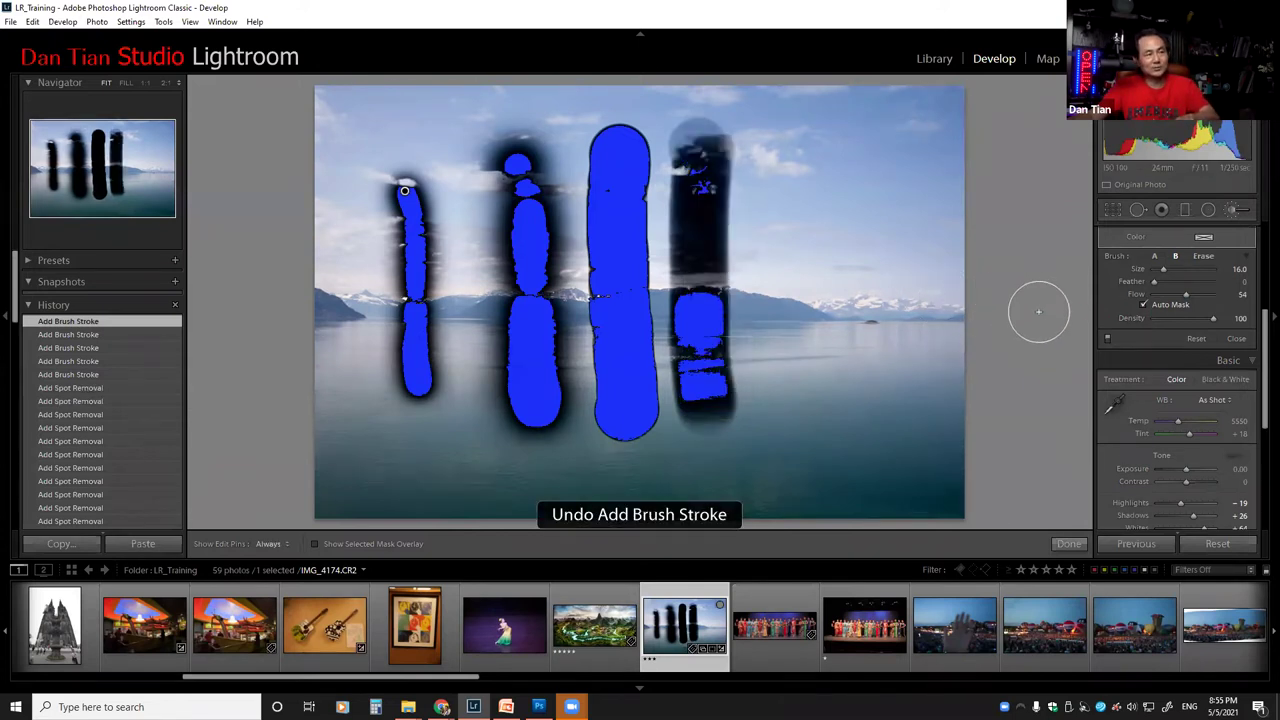
{"action": "key", "text": "ctrl+z"}
{"action": "key", "text": "ctrl+z"}
{"action": "key", "text": "ctrl+z"}
{"action": "key", "text": "ctrl+z"}
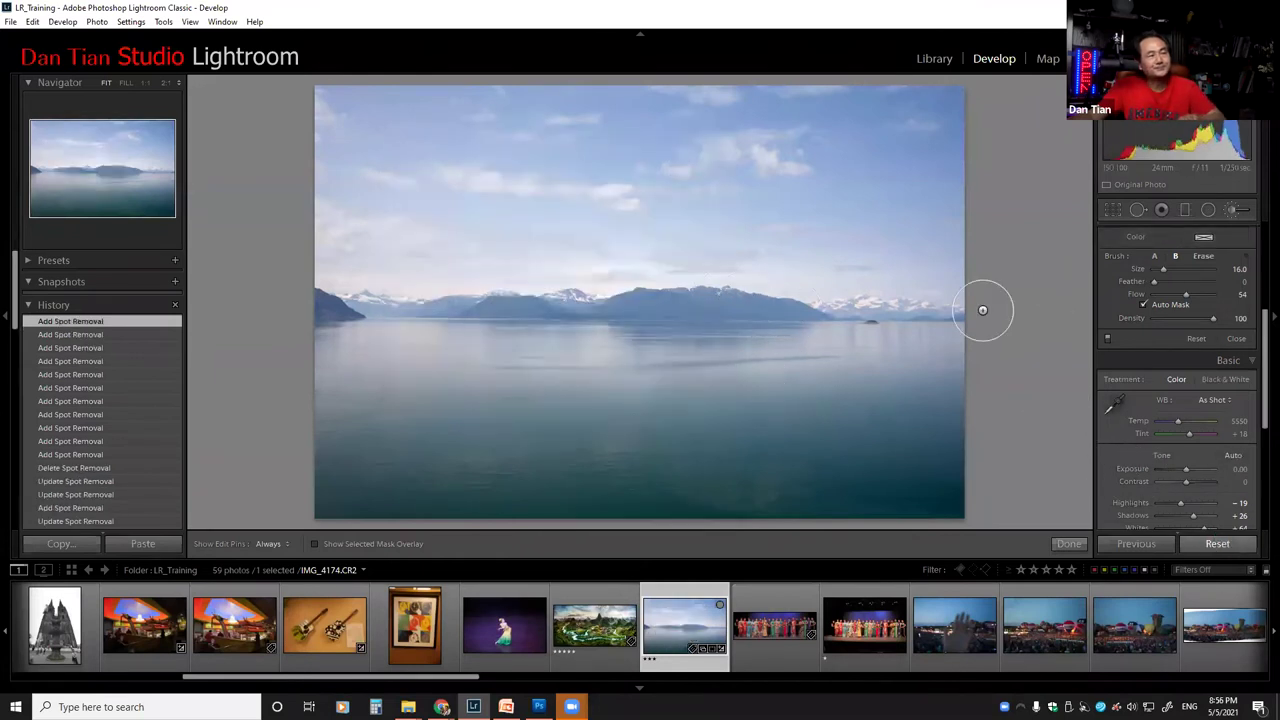
Step: View the photo at 1:1, pan across the mountains, and close the Adjustment Brush
{"action": "key", "text": "z"}
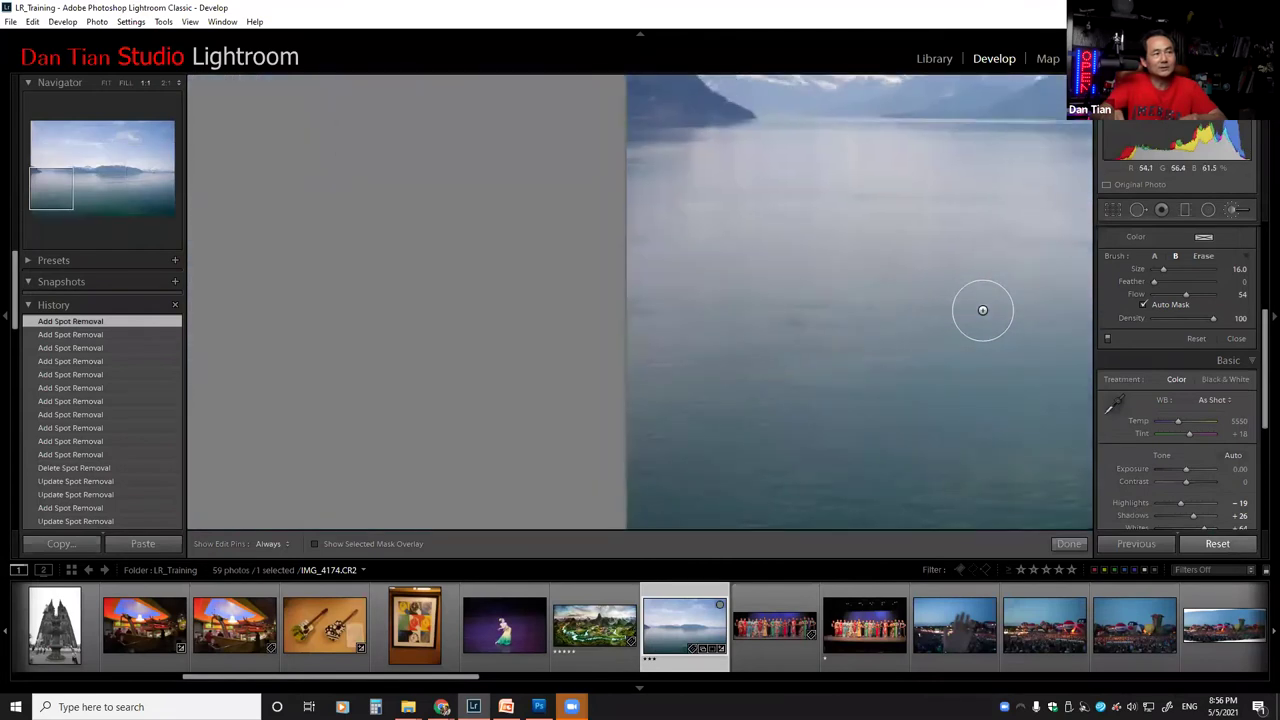
{"action": "left_click_drag", "start_coordinate": [880, 343], "coordinate": [362, 410]}
{"action": "left_click_drag", "start_coordinate": [803, 303], "coordinate": [506, 334]}
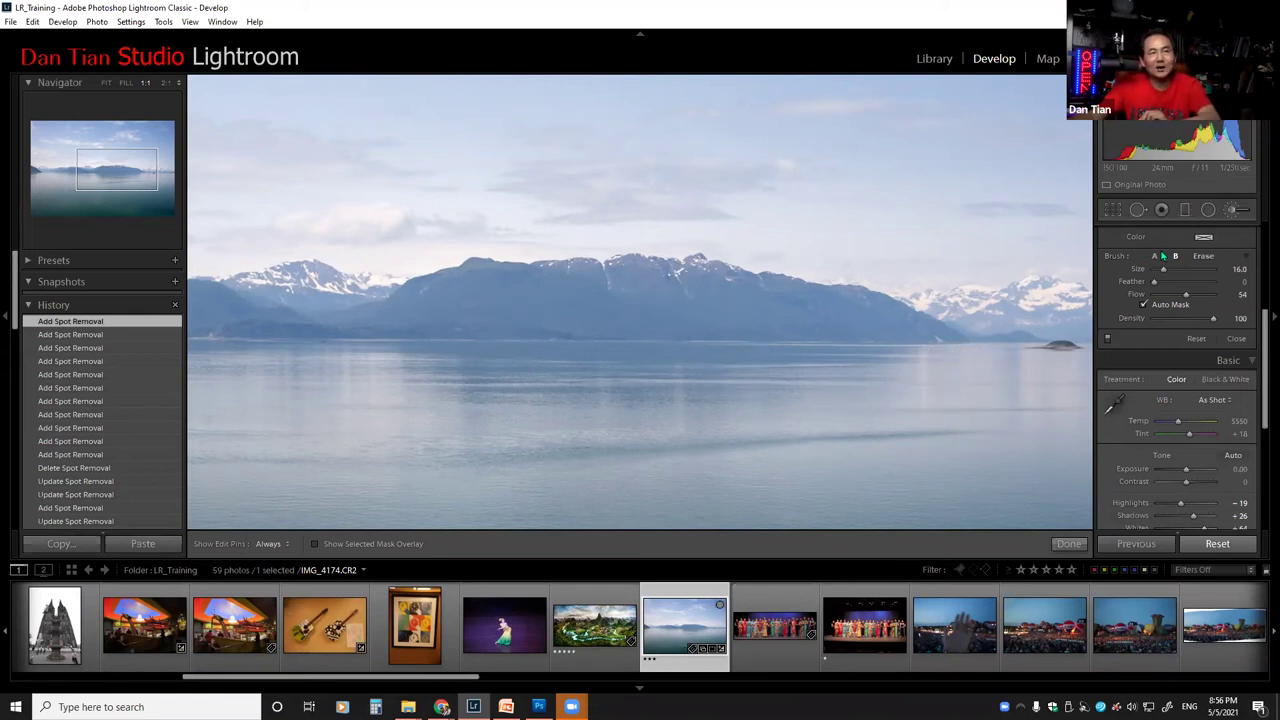
{"action": "left_click", "coordinate": [1231, 212]}
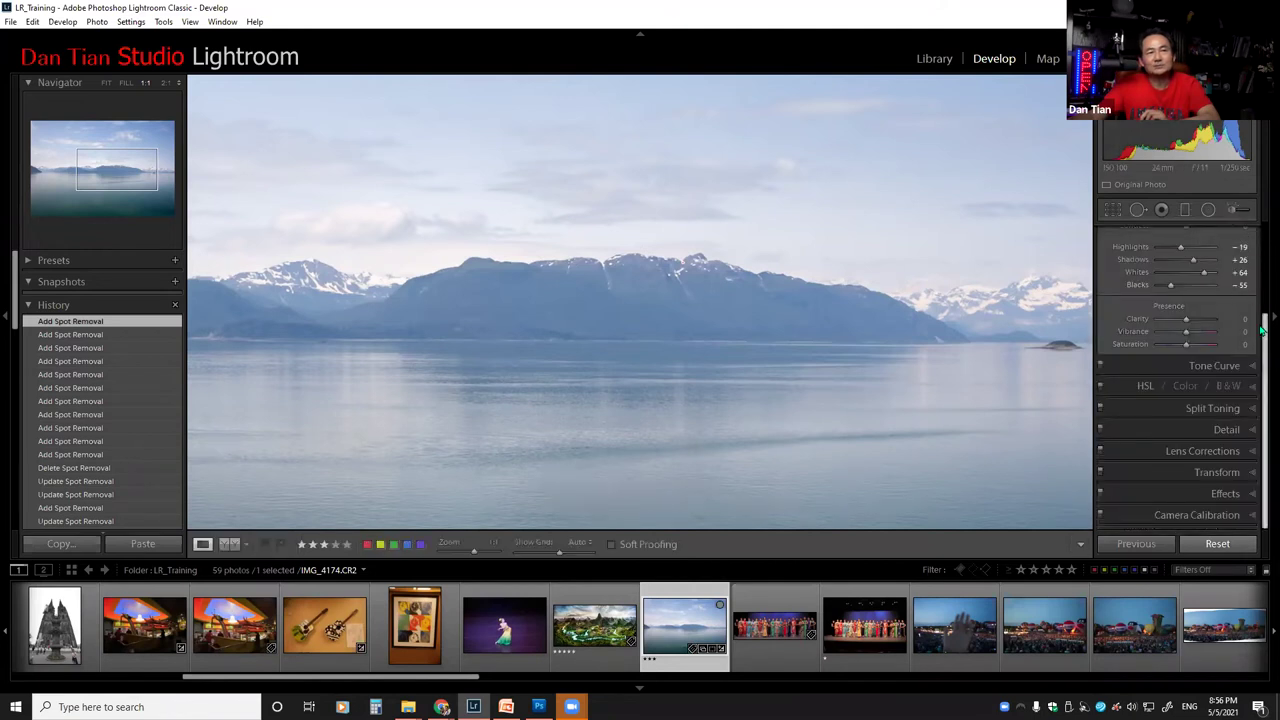
Step: Start a new Adjustment Brush mask and bring up its Effect preset list
{"action": "scroll", "coordinate": [1262, 300], "scroll_direction": "up", "scroll_amount": 2}
{"action": "scroll", "coordinate": [1262, 300], "scroll_direction": "up", "scroll_amount": 3}
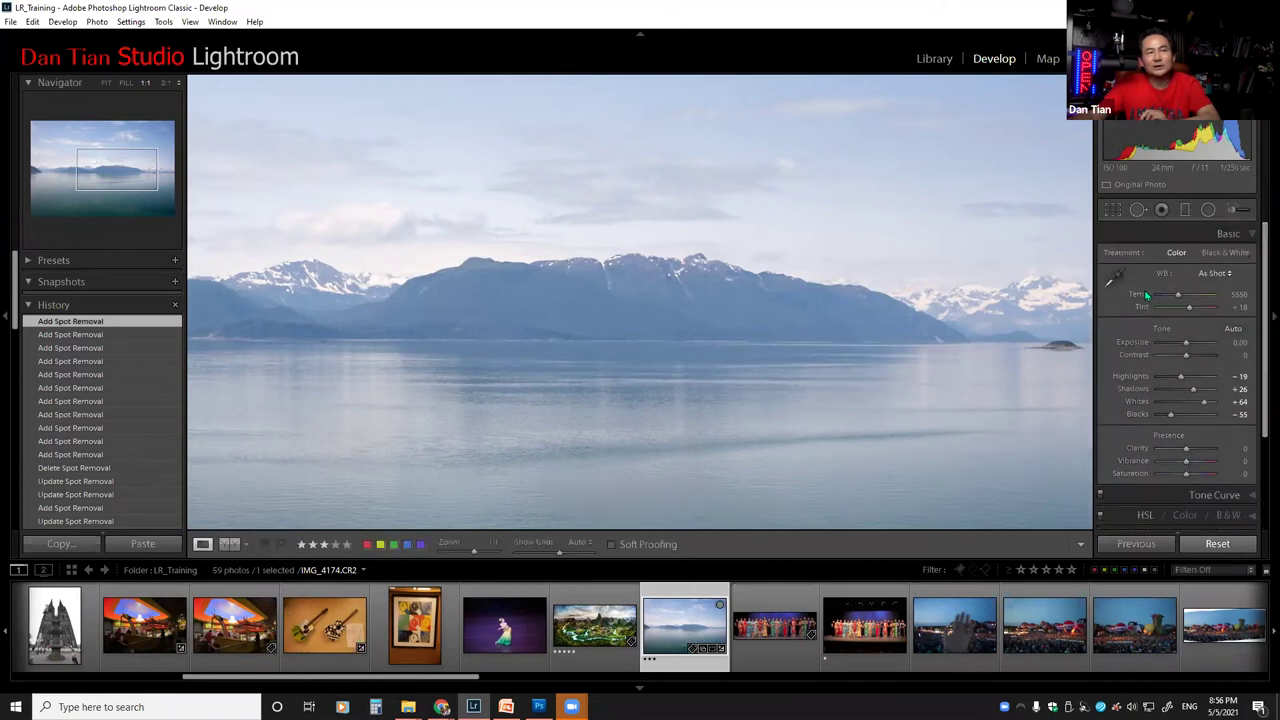
{"action": "left_click", "coordinate": [1231, 210]}
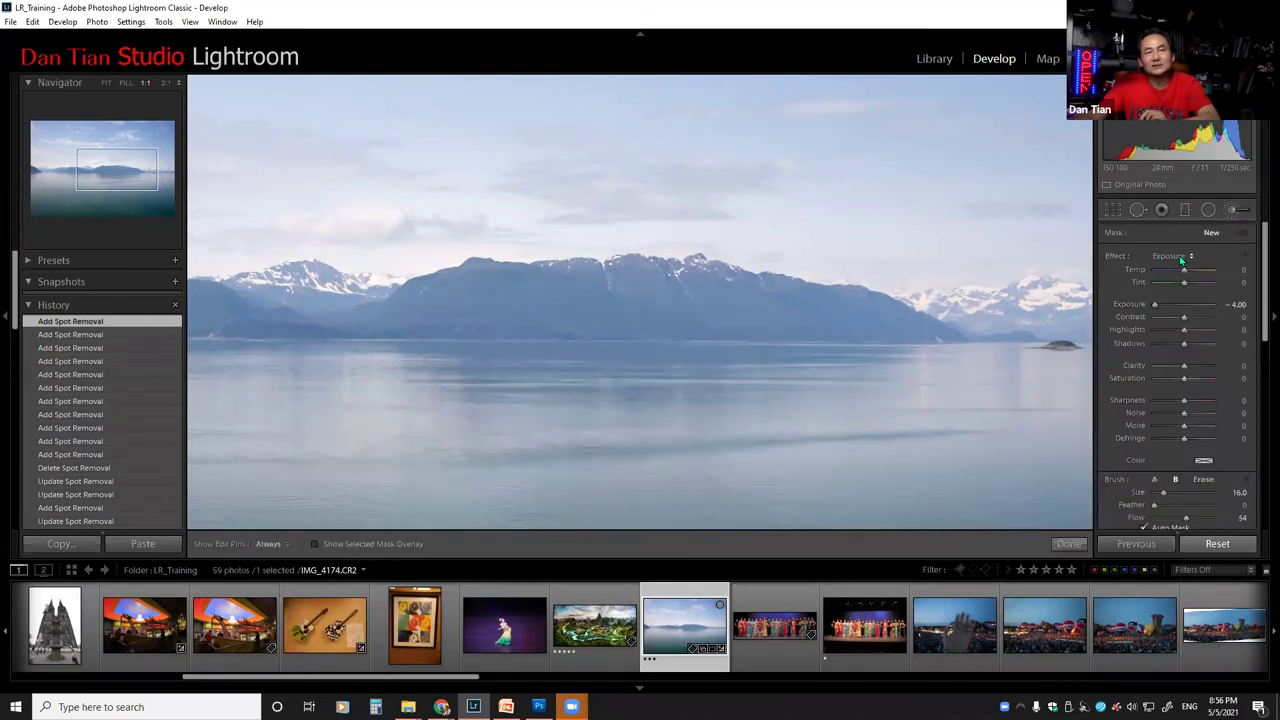
{"action": "left_click", "coordinate": [1191, 258]}
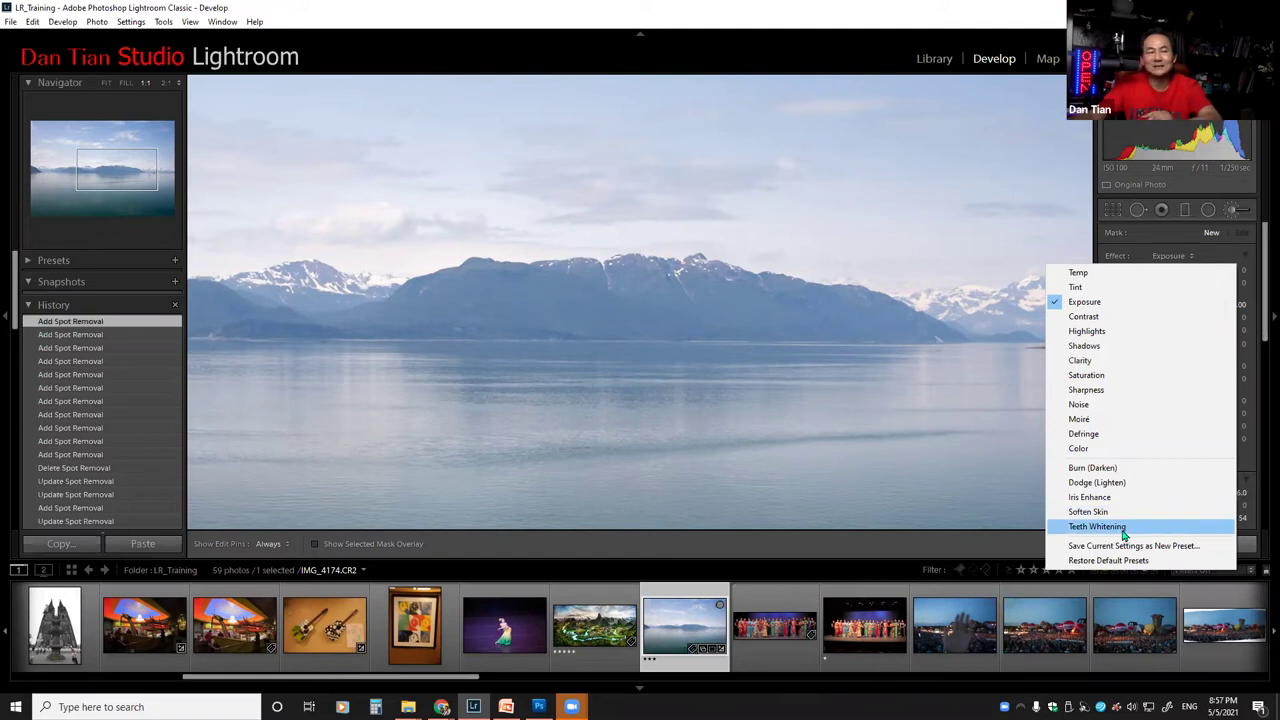
Step: Choose the Dodge (Lighten) effect, giving the brush Exposure 0.25
{"action": "left_click", "coordinate": [1084, 488]}
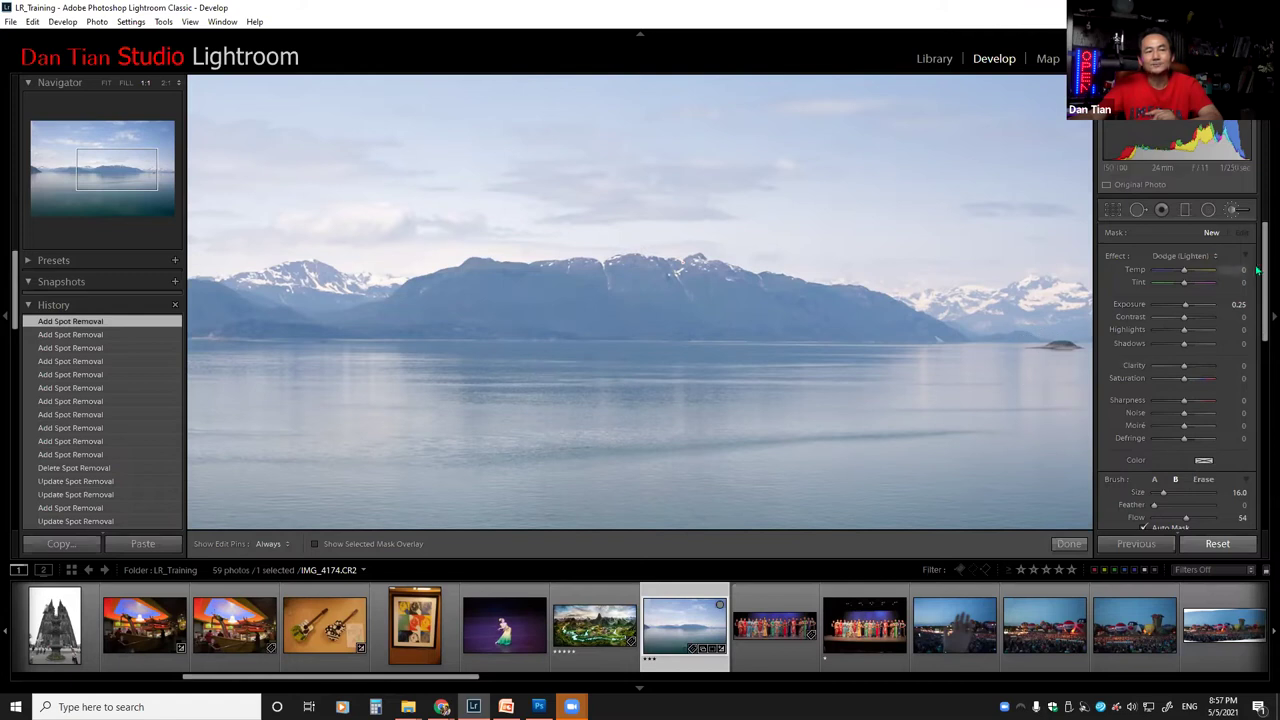
{"action": "left_click_drag", "start_coordinate": [1263, 275], "coordinate": [1262, 298]}
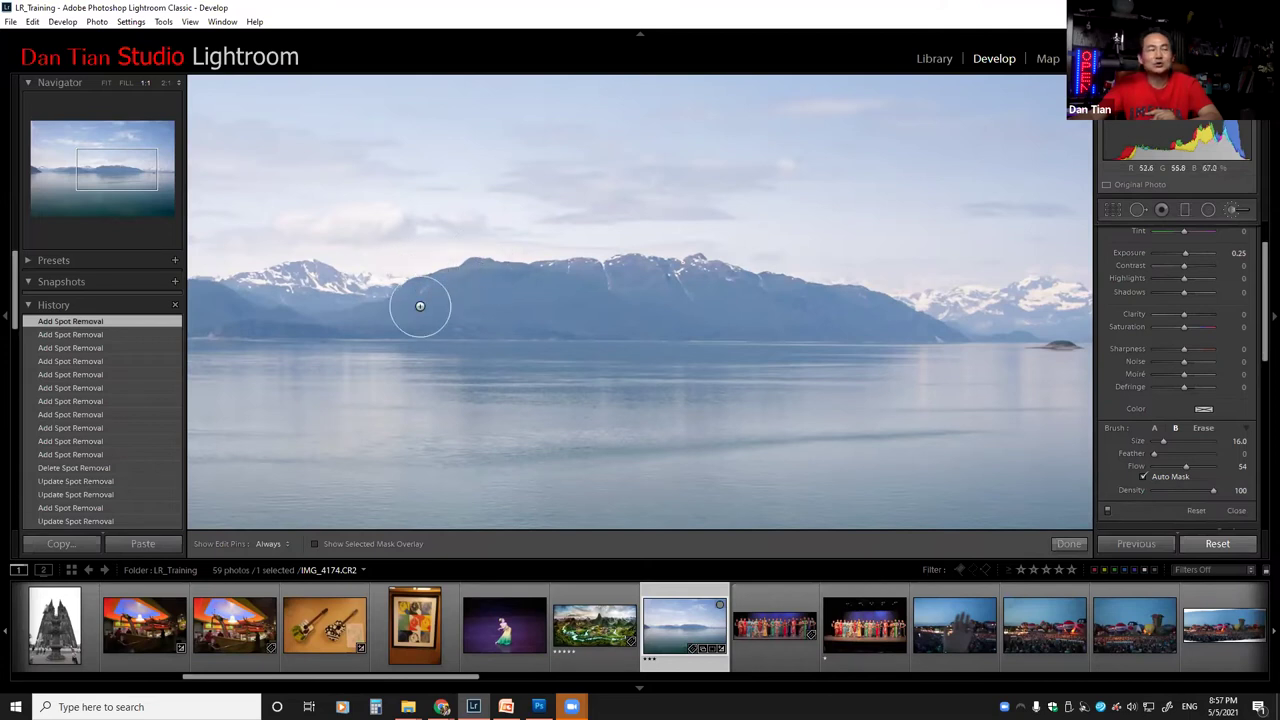
Step: Paint Dodge (Lighten) along the central mountain ridge with the red mask overlay shown
{"action": "key", "text": "h"}
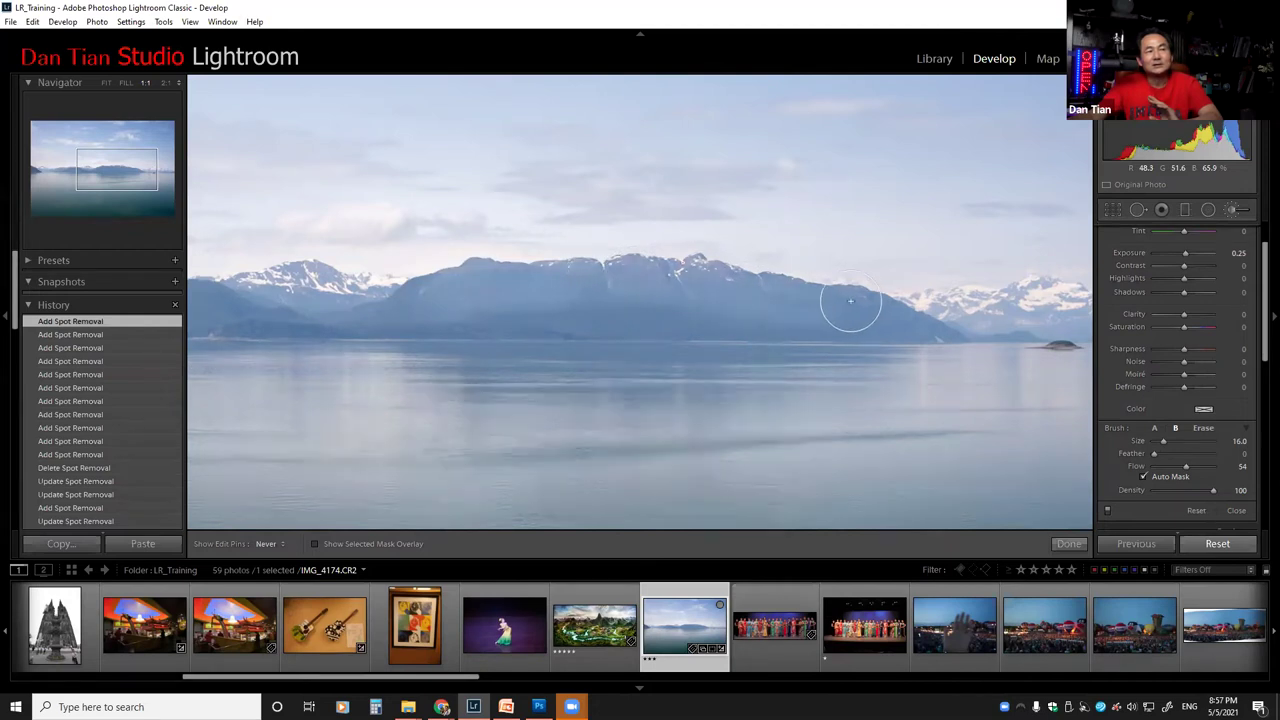
{"action": "key", "text": "h"}
{"action": "left_click_drag", "start_coordinate": [981, 320], "coordinate": [985, 322]}
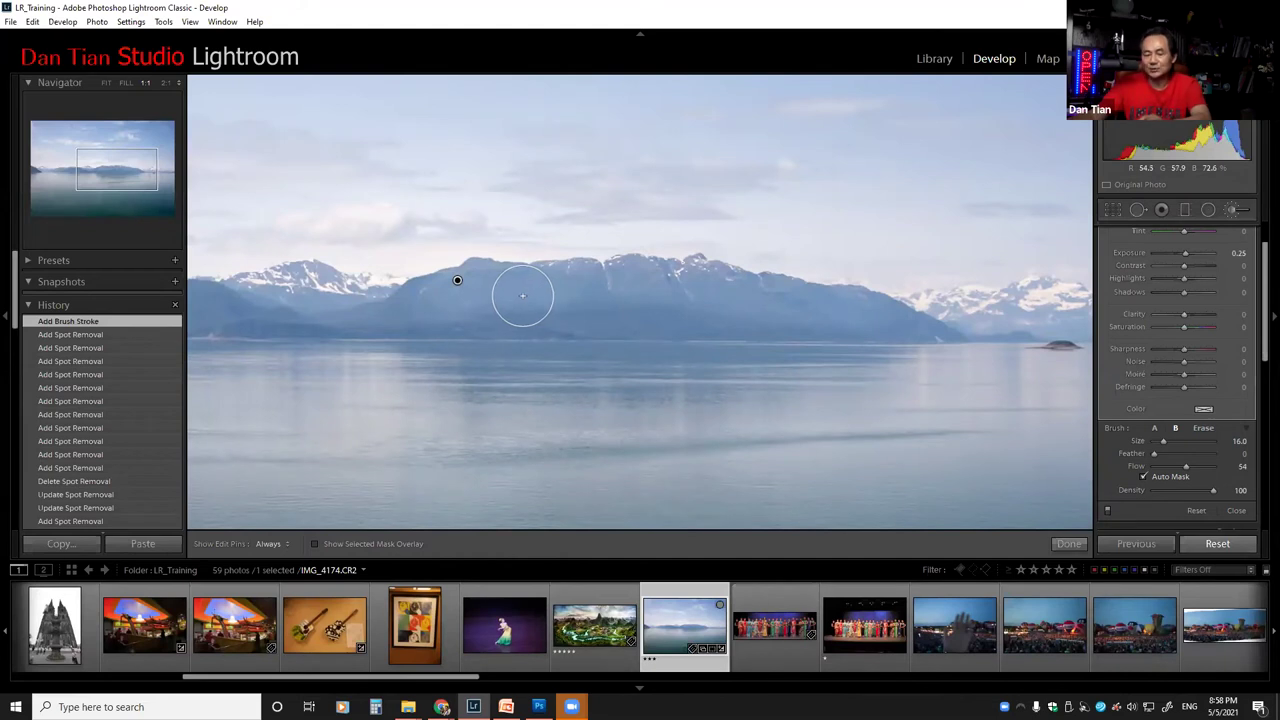
{"action": "key", "text": "o"}
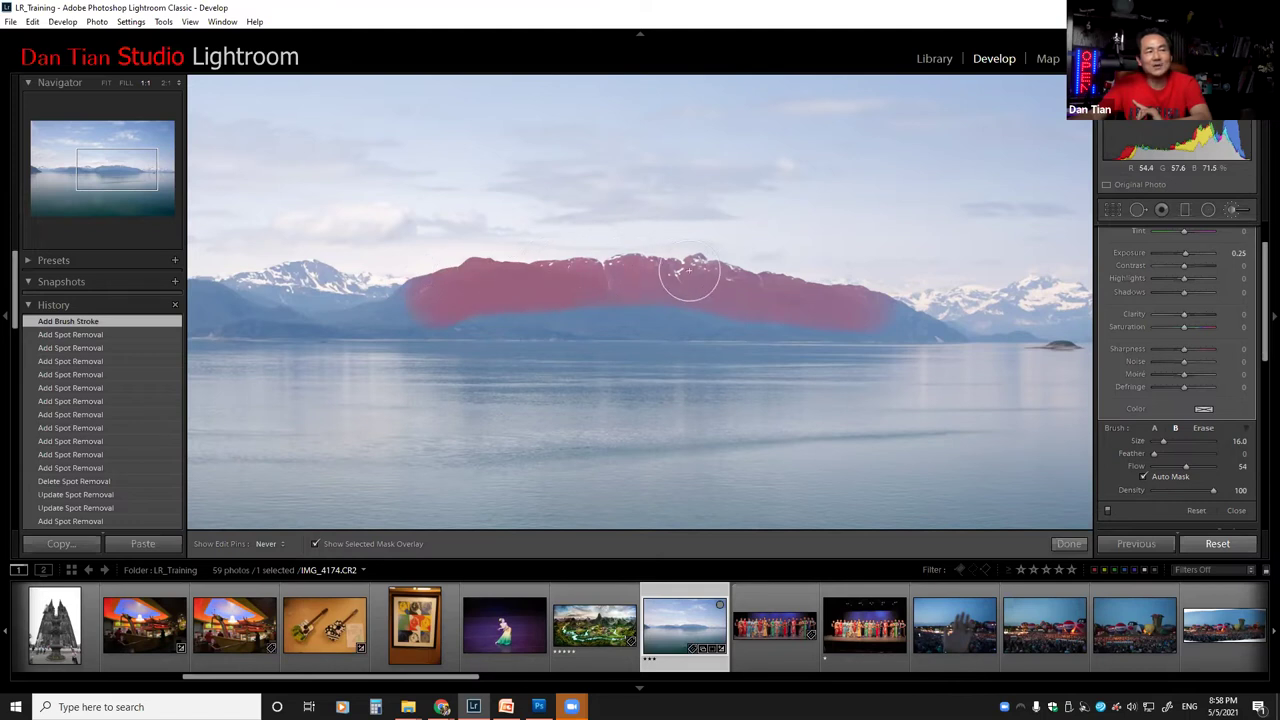
{"action": "left_click_drag", "start_coordinate": [897, 312], "coordinate": [523, 286]}
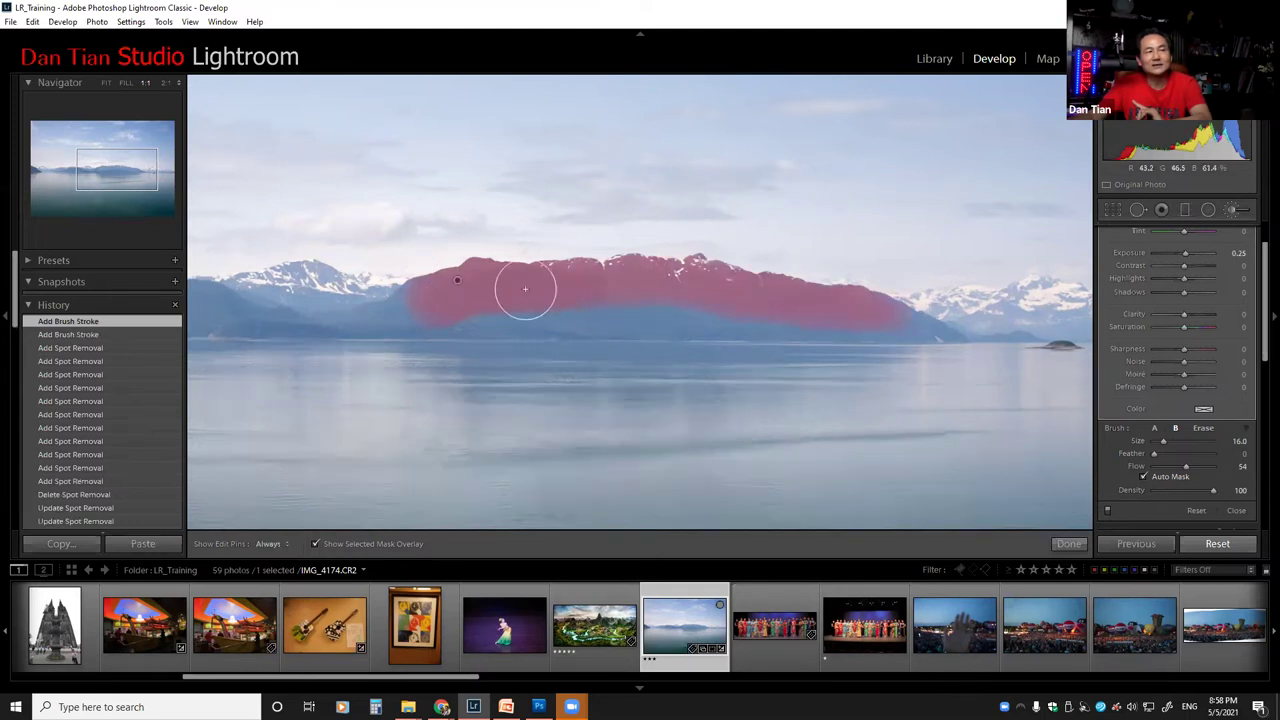
Step: Zoom out from 1:1 to see the red mask across the whole ridge
{"action": "key", "text": "h"}
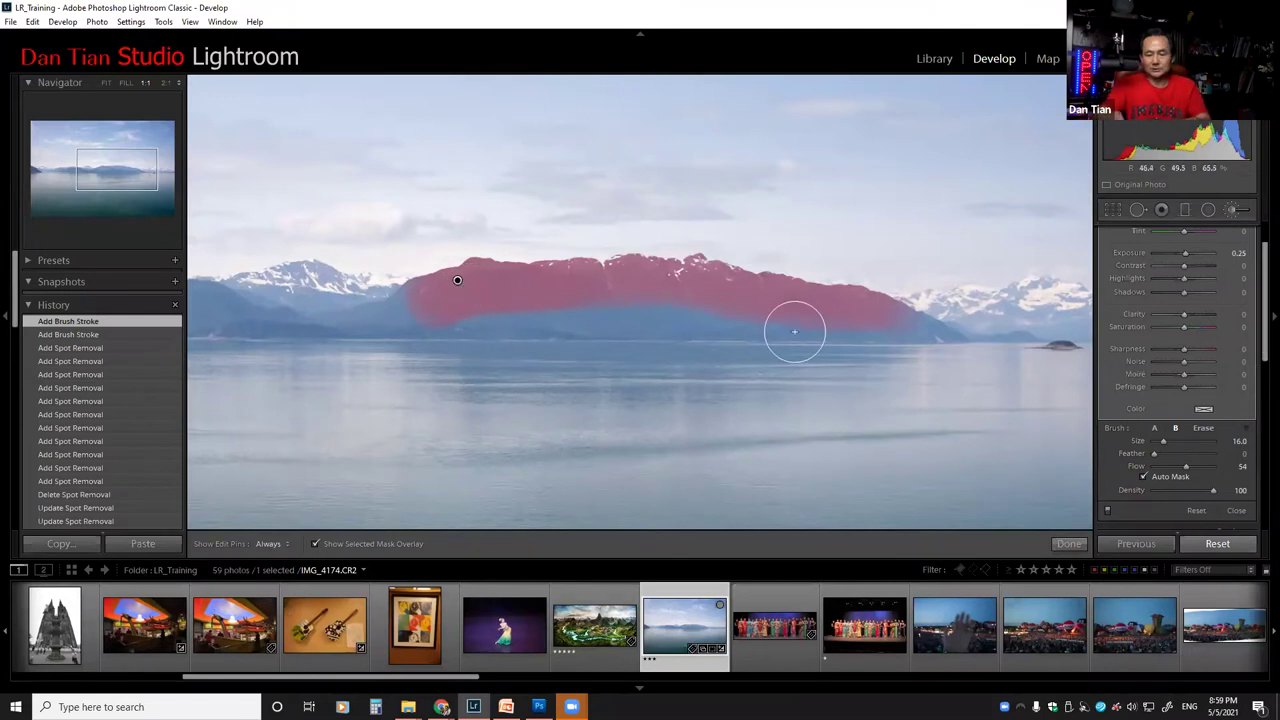
{"action": "key", "text": "z"}
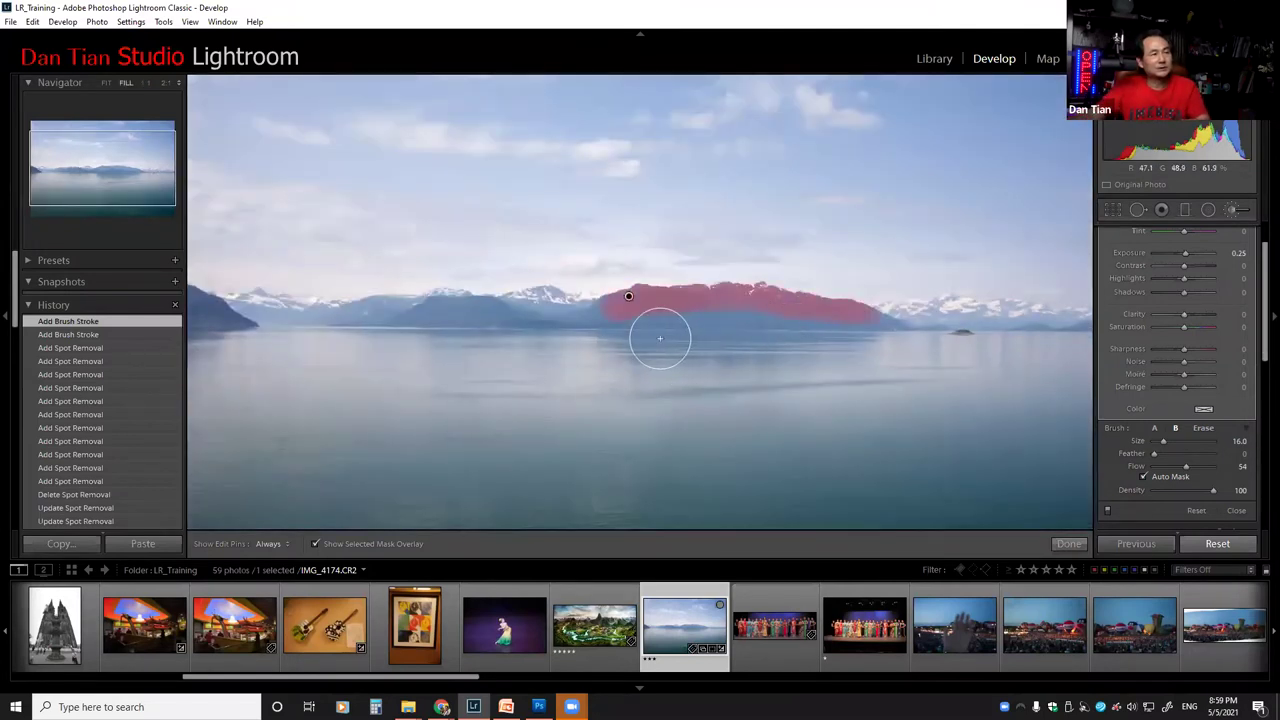
Step: Extend the dodge mask over the left mountain, middle mountain and right edge
{"action": "key", "text": "ctrl+minus"}
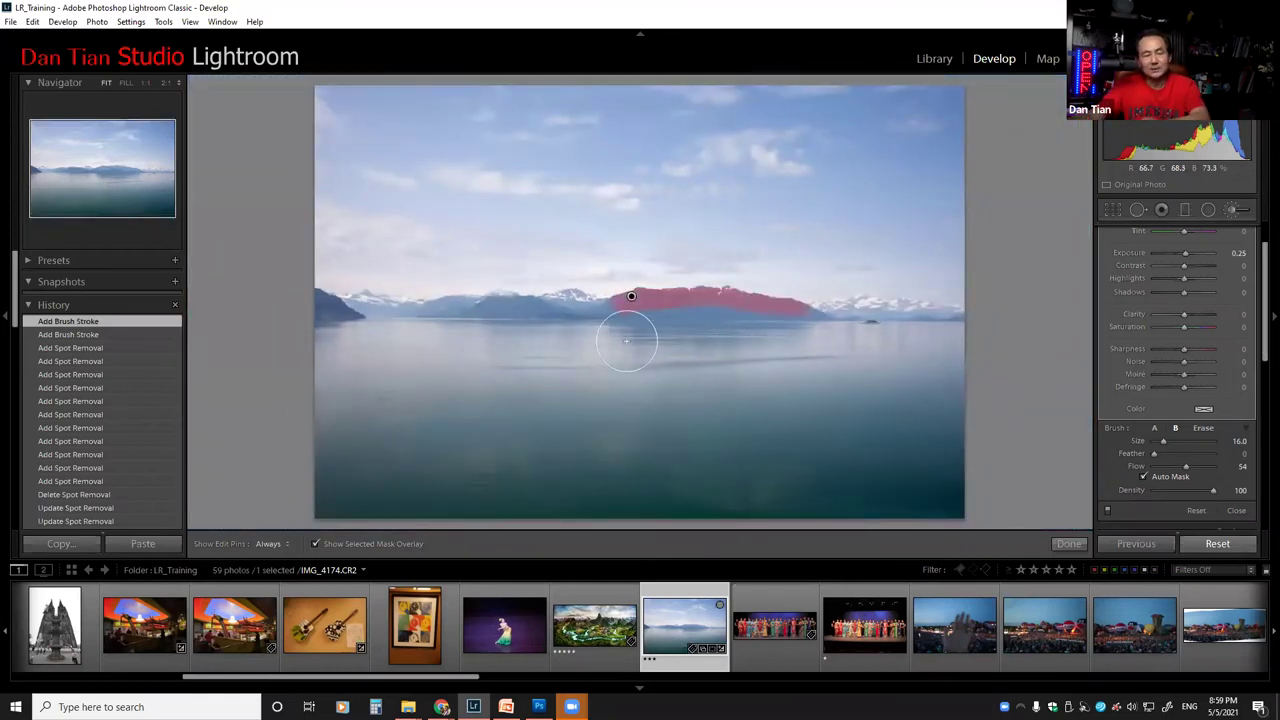
{"action": "scroll", "coordinate": [650, 318], "scroll_direction": "down", "scroll_amount": 2}
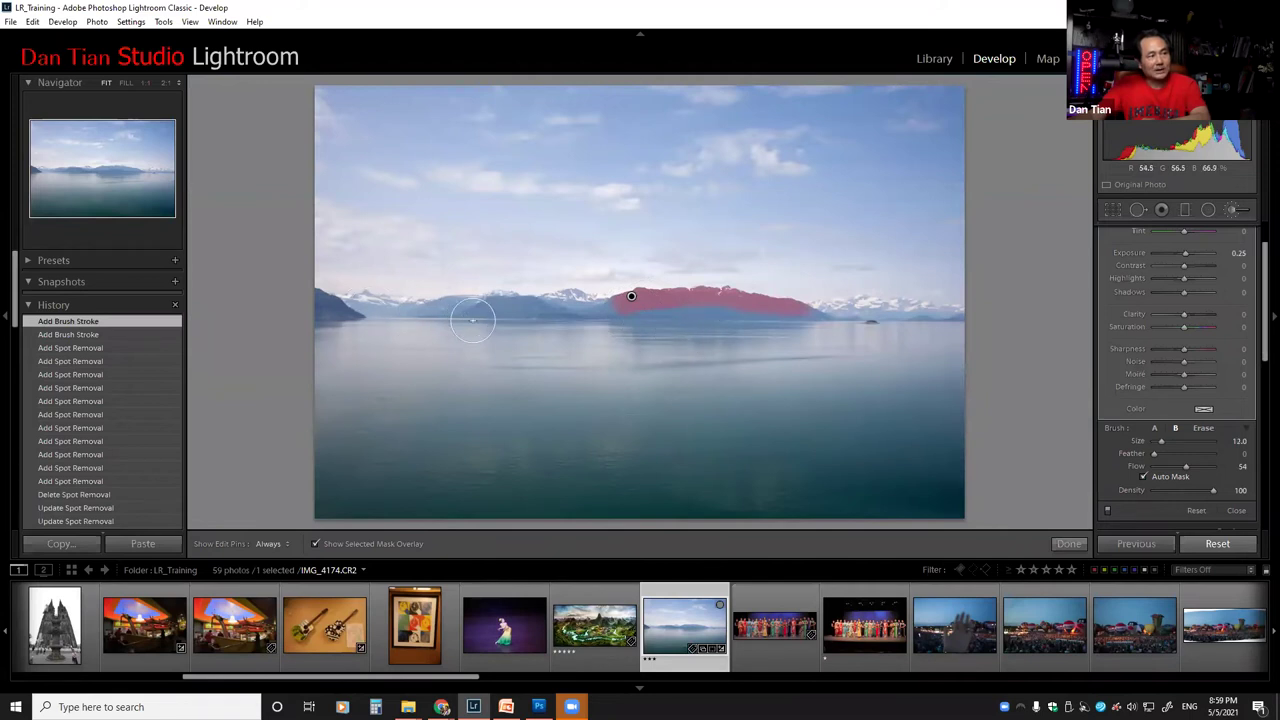
{"action": "key", "text": "ctrl+equal"}
{"action": "mouse_move", "coordinate": [343, 367]}
{"action": "left_mouse_down"}
{"action": "mouse_move", "coordinate": [494, 329]}
{"action": "mouse_move", "coordinate": [614, 356]}
{"action": "left_mouse_up"}
{"action": "scroll", "coordinate": [614, 356], "scroll_direction": "down", "scroll_amount": 2}
{"action": "key", "text": "h"}
{"action": "mouse_move", "coordinate": [196, 295]}
{"action": "left_mouse_down"}
{"action": "mouse_move", "coordinate": [229, 311]}
{"action": "mouse_move", "coordinate": [208, 314]}
{"action": "left_mouse_up"}
{"action": "key", "text": "h"}
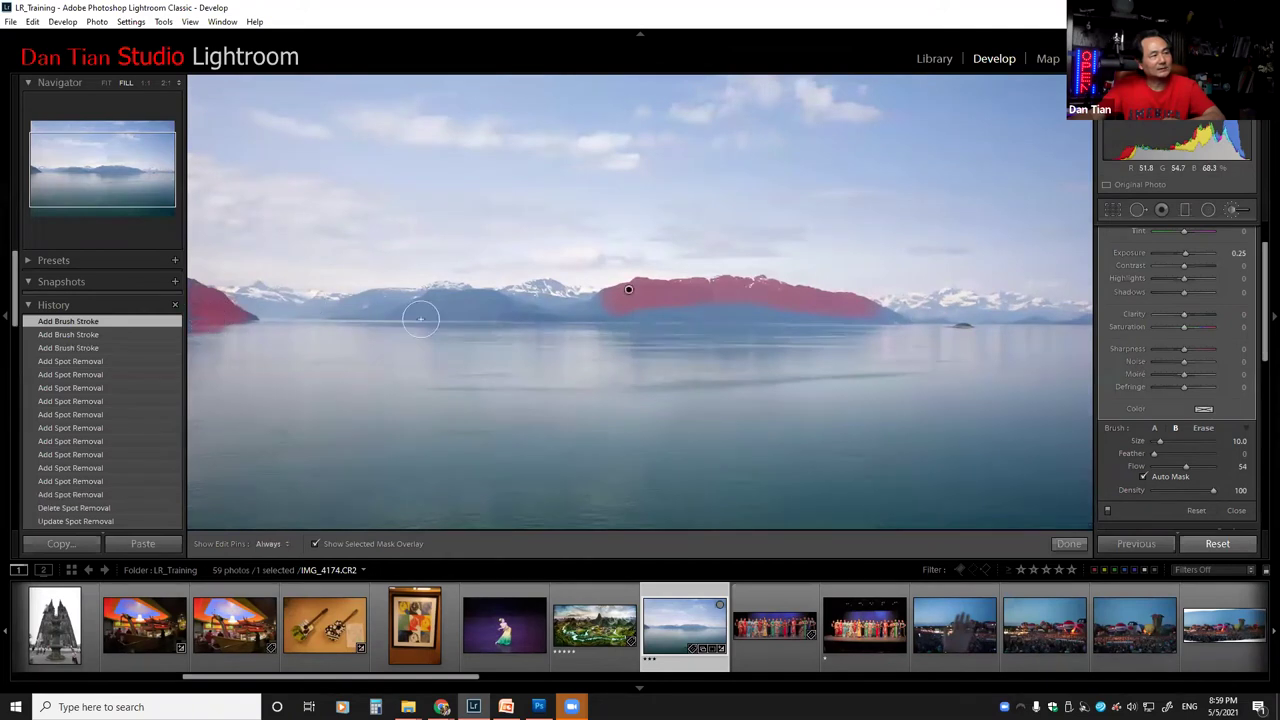
{"action": "key", "text": "h"}
{"action": "mouse_move", "coordinate": [420, 310]}
{"action": "left_mouse_down"}
{"action": "mouse_move", "coordinate": [494, 303]}
{"action": "mouse_move", "coordinate": [573, 317]}
{"action": "mouse_move", "coordinate": [775, 300]}
{"action": "left_mouse_up"}
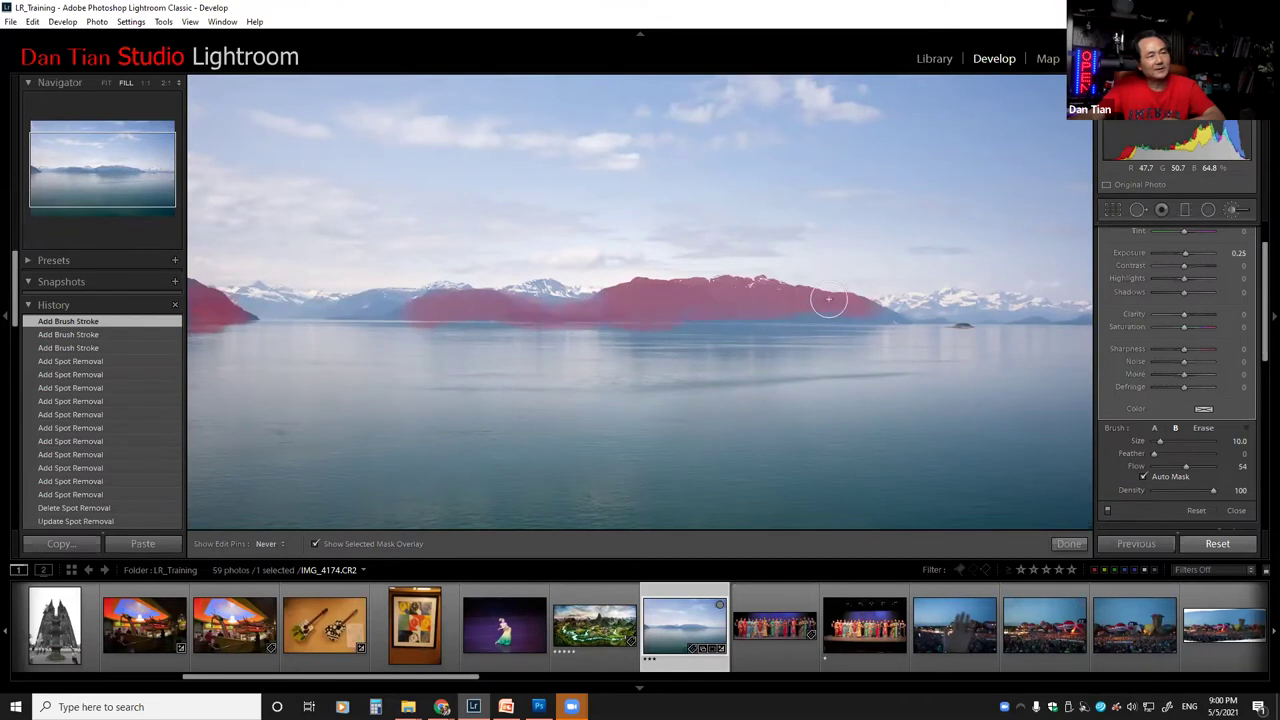
{"action": "left_click_drag", "start_coordinate": [886, 306], "coordinate": [708, 300]}
{"action": "key", "text": "h"}
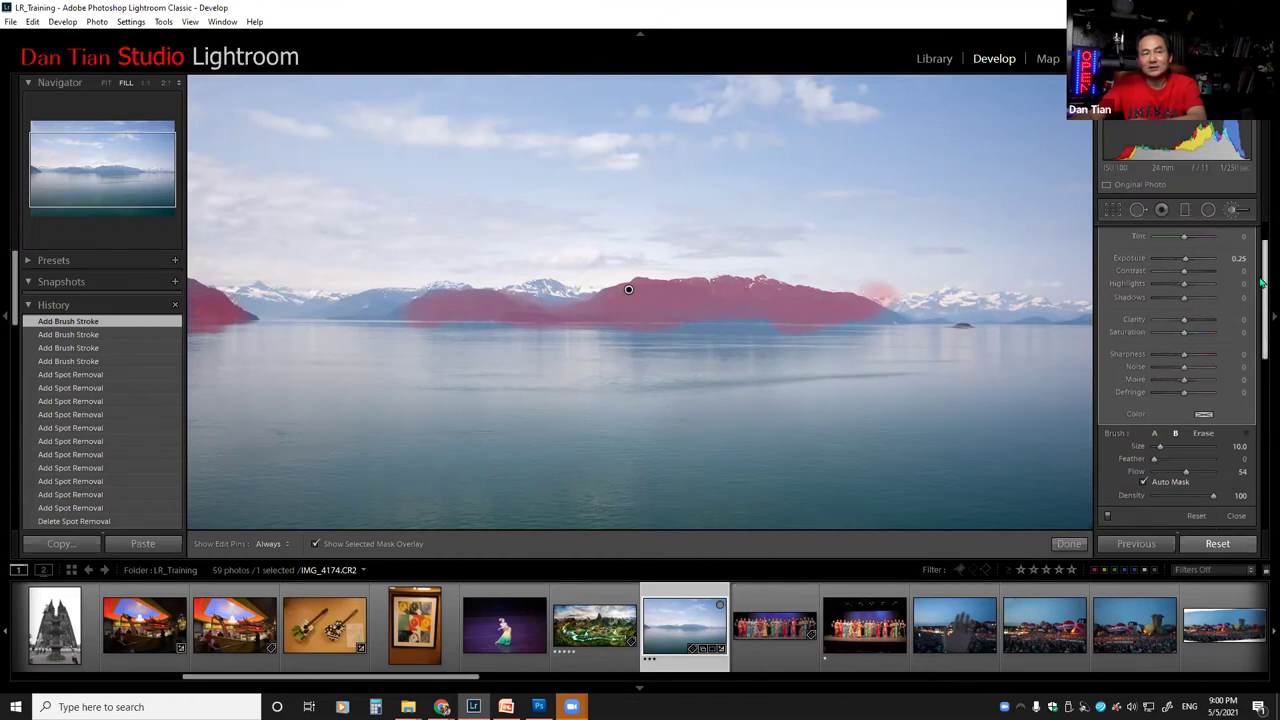
Step: Switch the brush to Erase to trim the mask's overspread right edge
{"action": "scroll", "coordinate": [1246, 280], "scroll_direction": "up", "scroll_amount": 1}
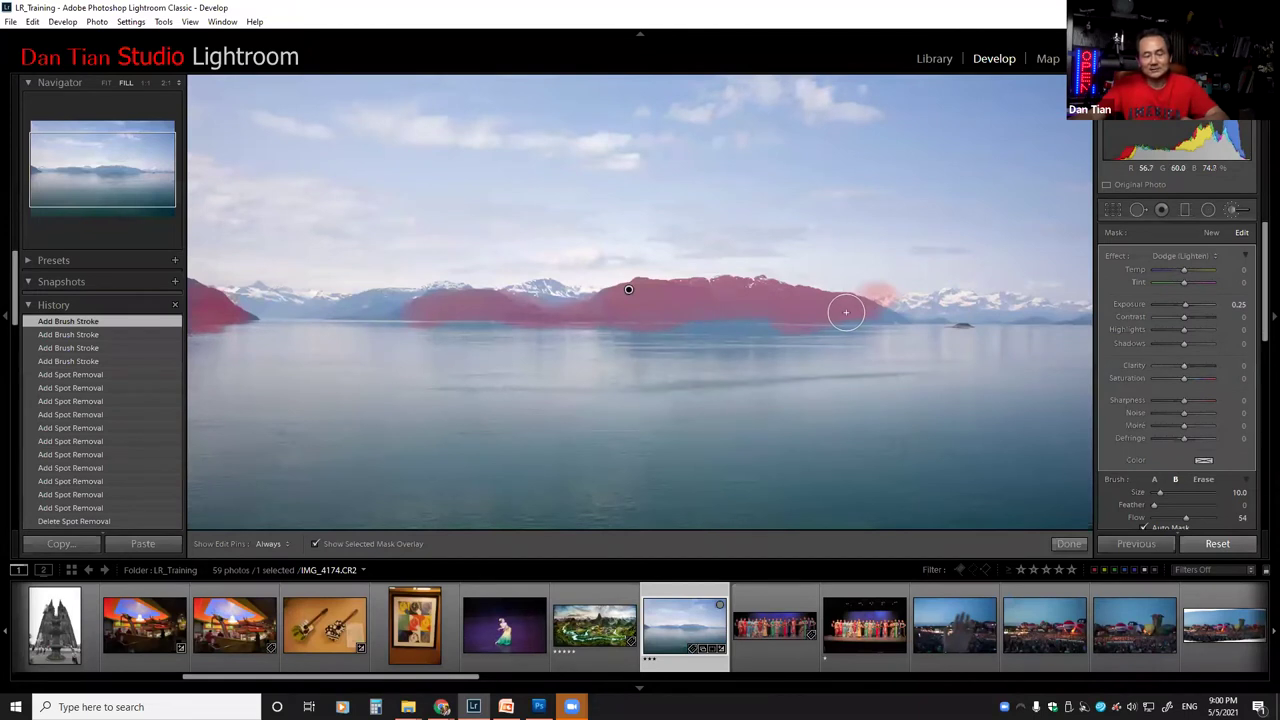
{"action": "key", "text": "alt"}
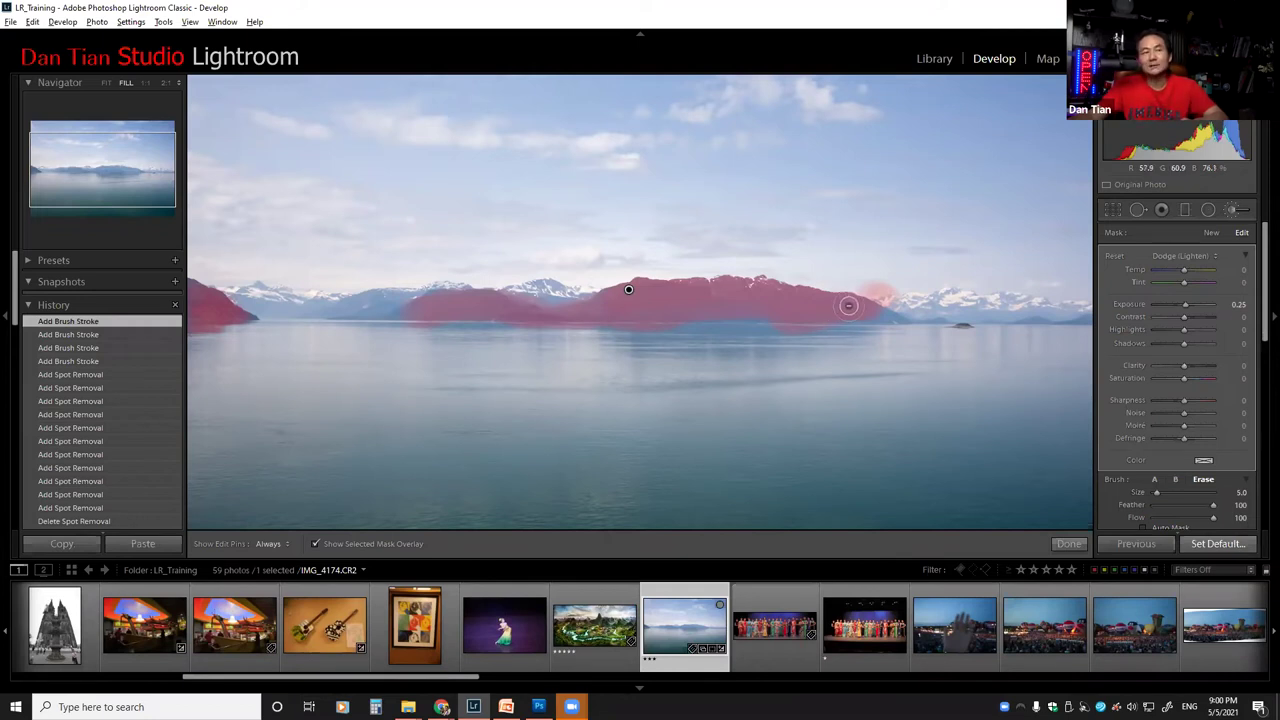
{"action": "key", "text": "alt"}
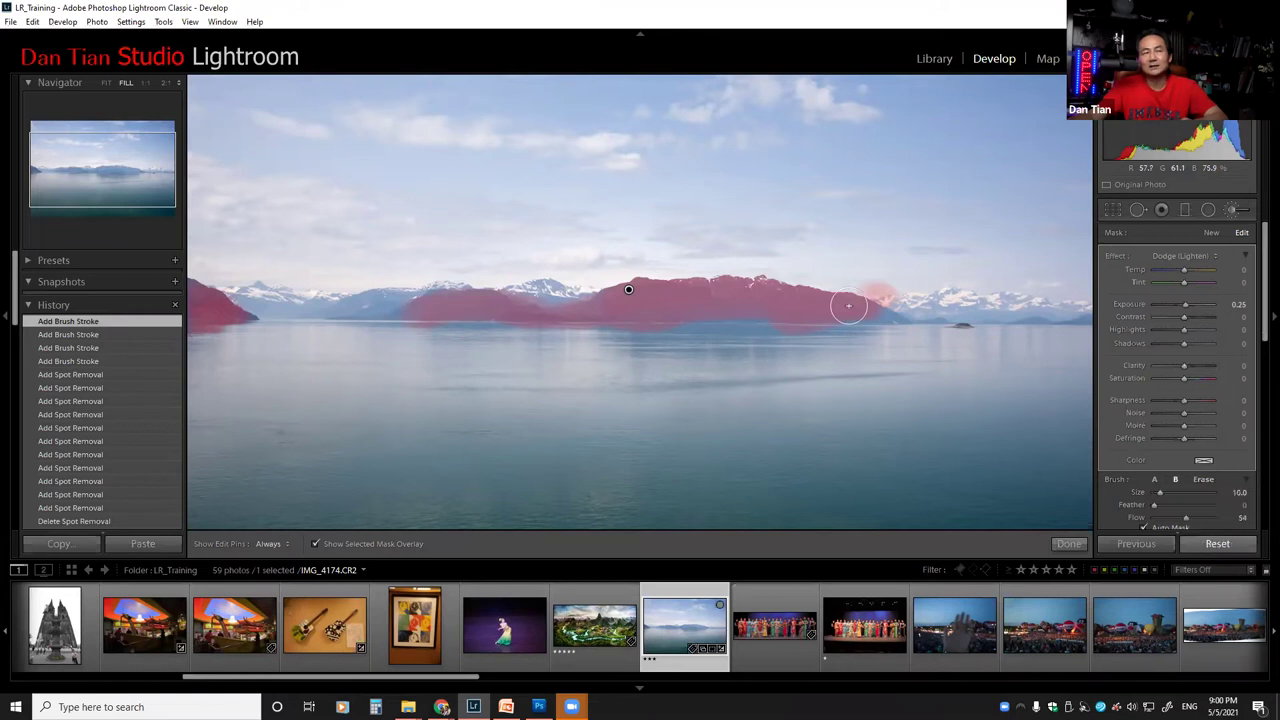
{"action": "key", "text": "alt"}
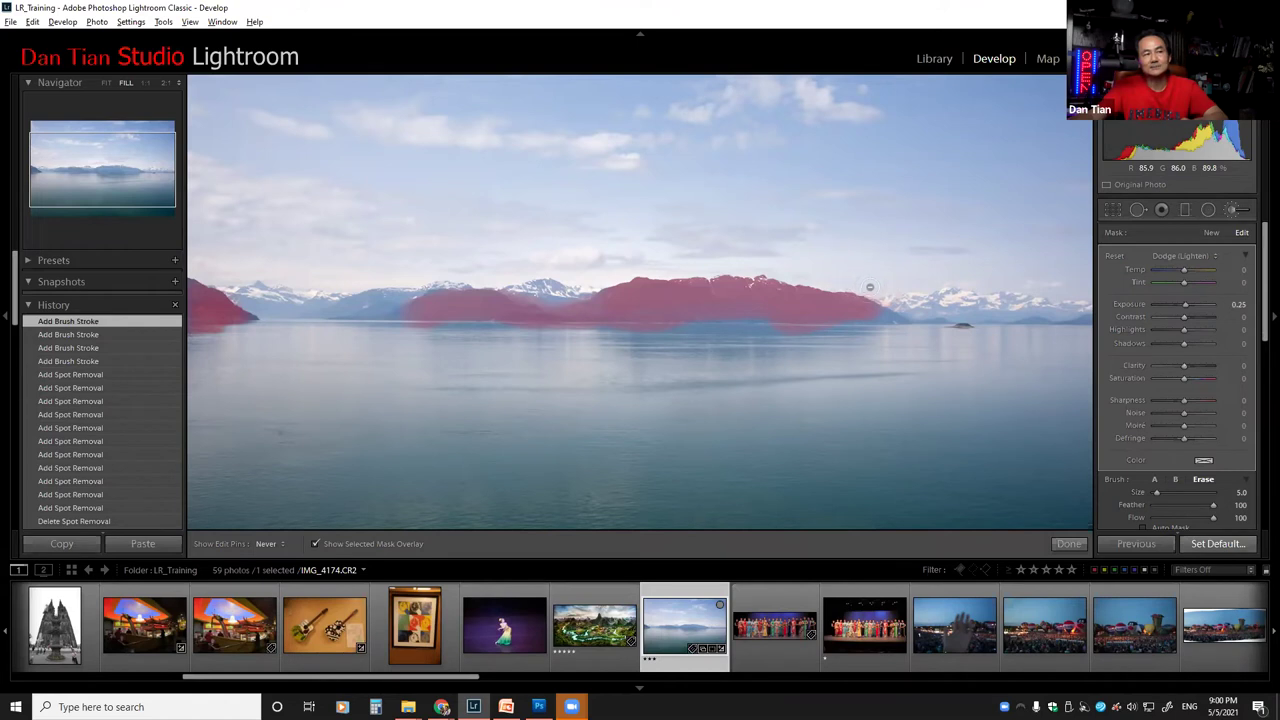
Step: Erase the dodge mask that spilled onto the lake below the mountains, then hide the overlay
{"action": "left_click", "coordinate": [892, 291], "text": "alt"}
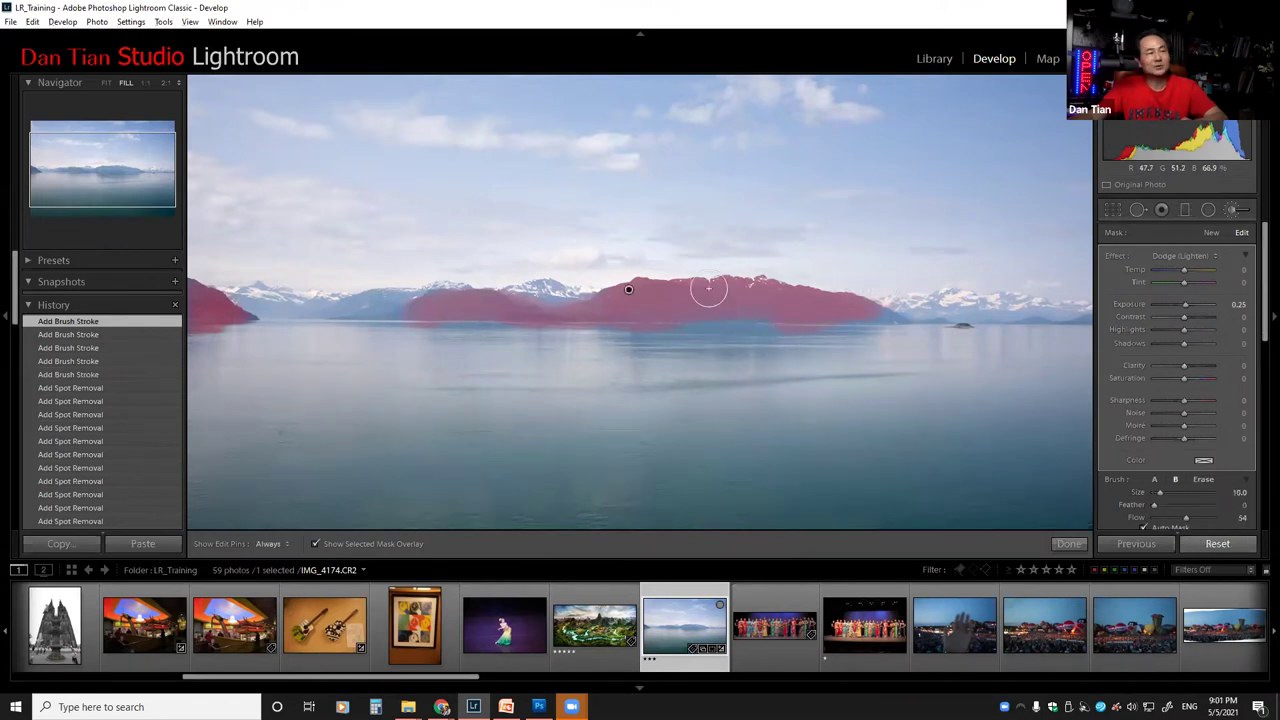
{"action": "key", "text": "alt"}
{"action": "key", "text": "h"}
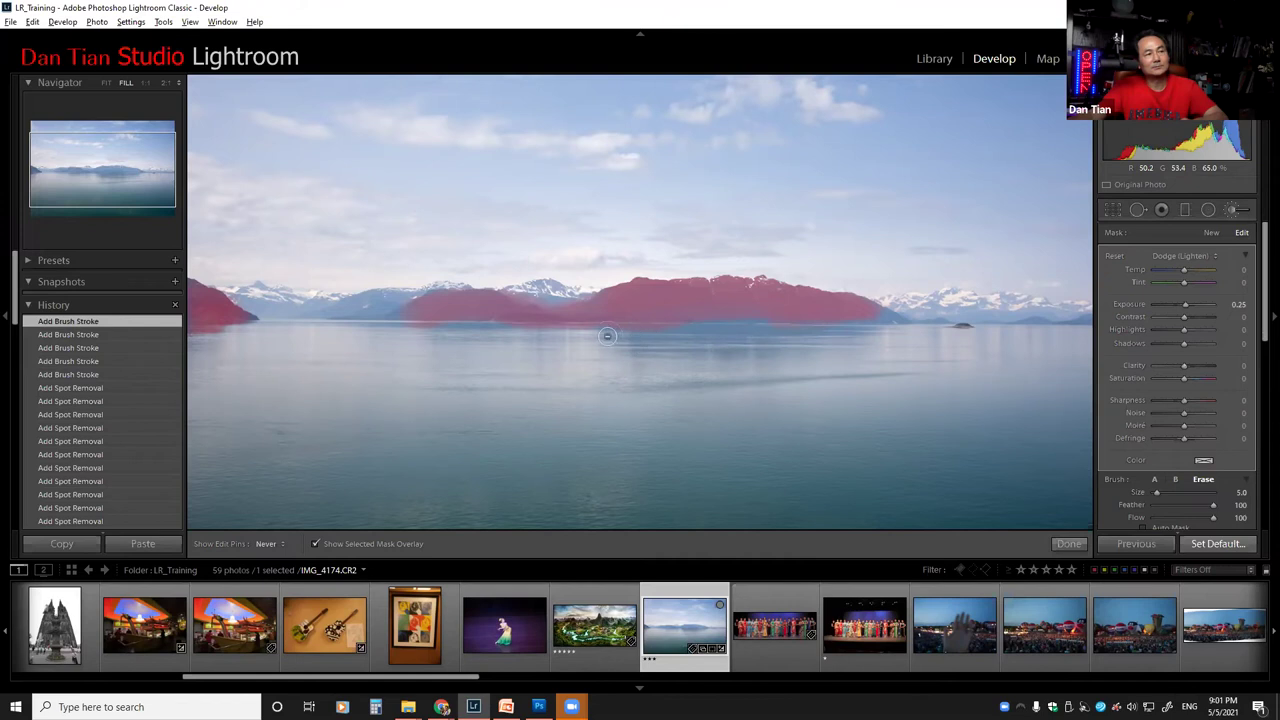
{"action": "left_click_drag", "start_coordinate": [591, 325], "coordinate": [700, 332]}
{"action": "key", "text": "h"}
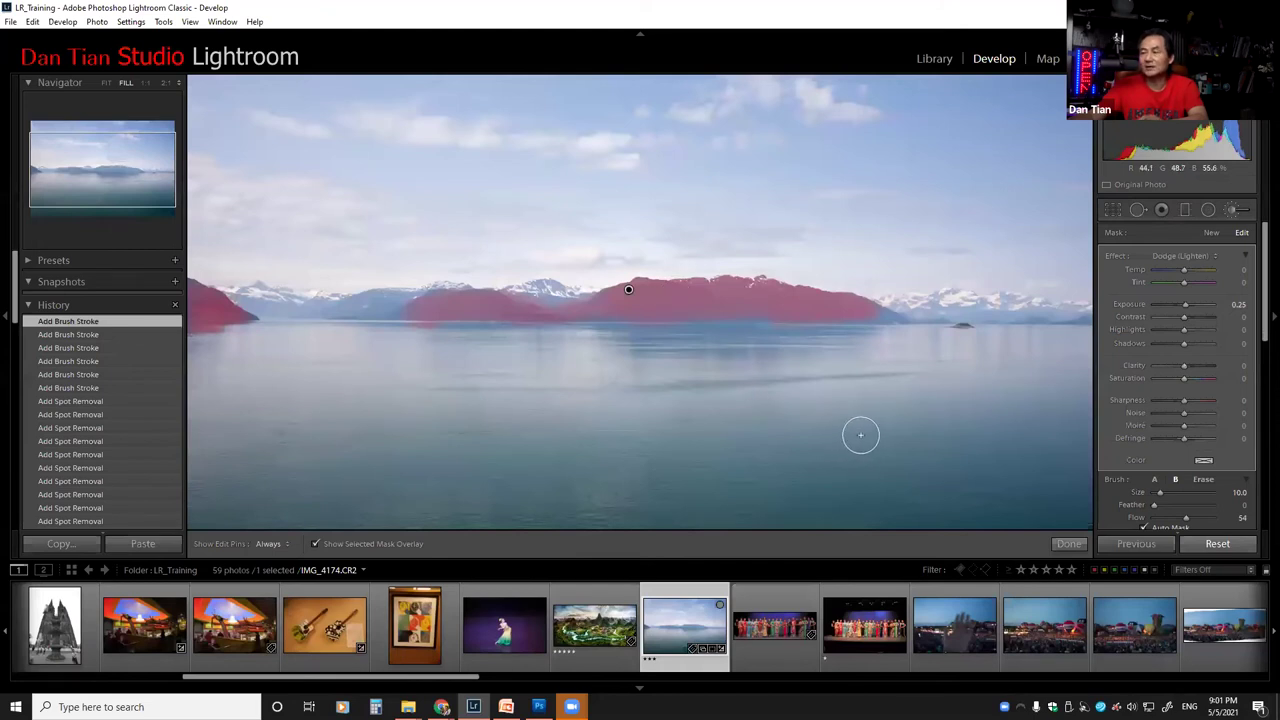
{"action": "key", "text": "o"}
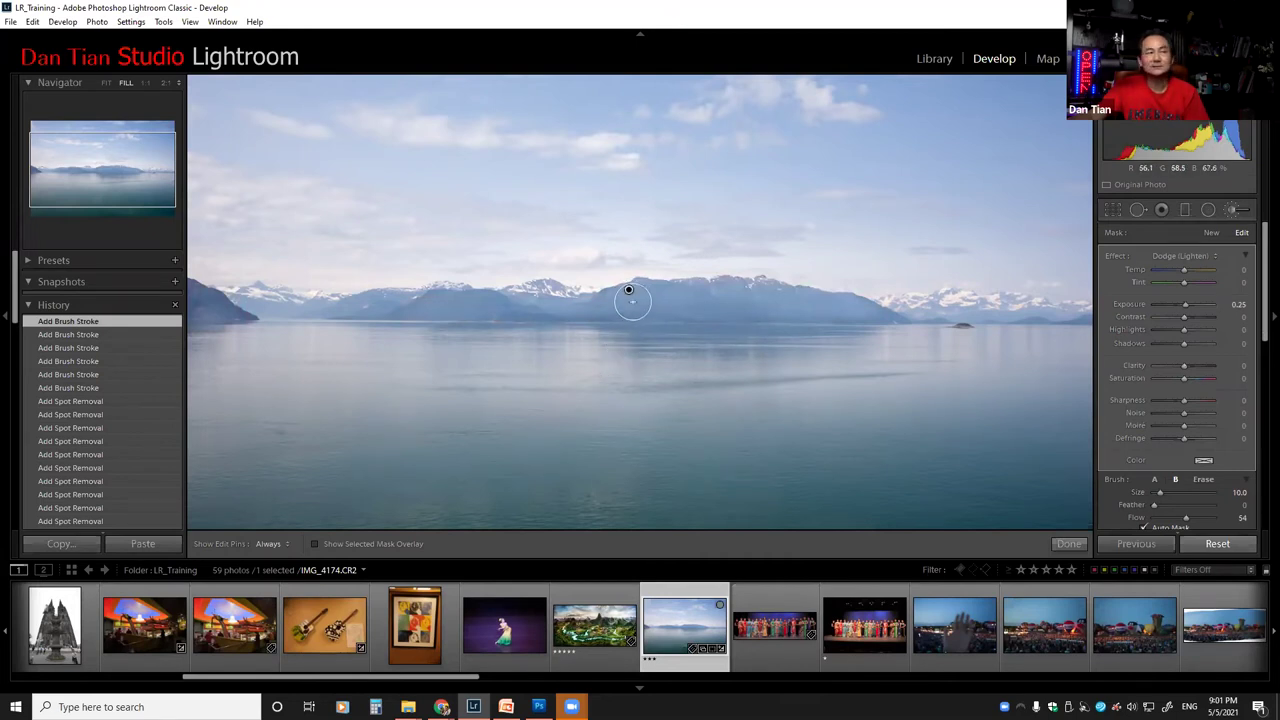
Step: Bring up the Show Edit Pins options in the toolbar
{"action": "left_click", "coordinate": [287, 546]}
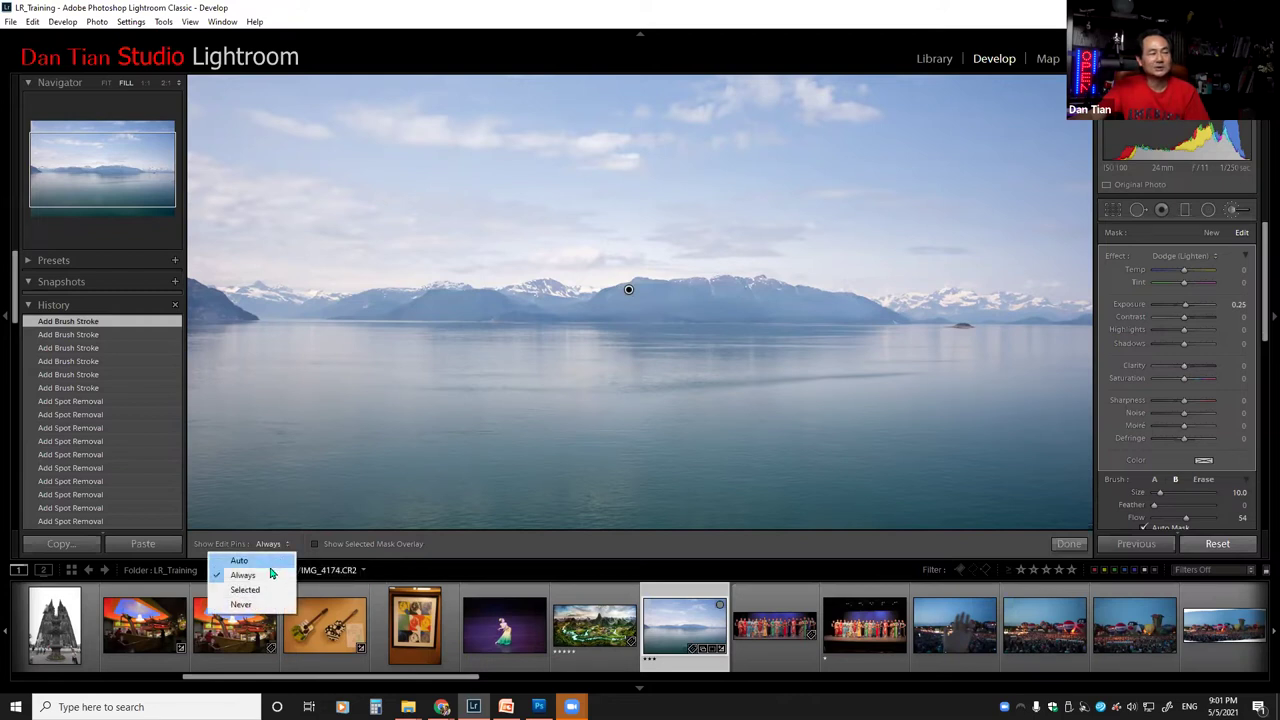
Step: Set edit pins to Auto, check the Effect presets unchanged, and scroll the filmstrip left
{"action": "left_click", "coordinate": [262, 562]}
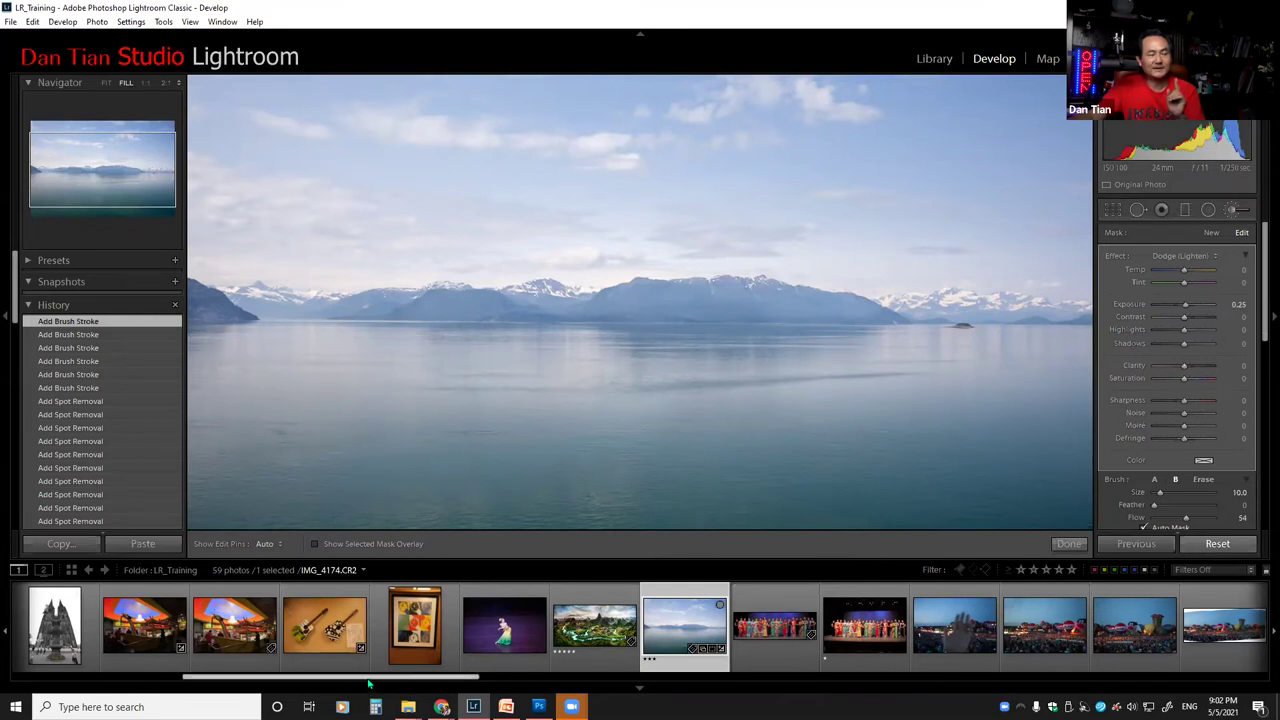
{"action": "scroll", "coordinate": [368, 683], "scroll_direction": "down", "scroll_amount": 1}
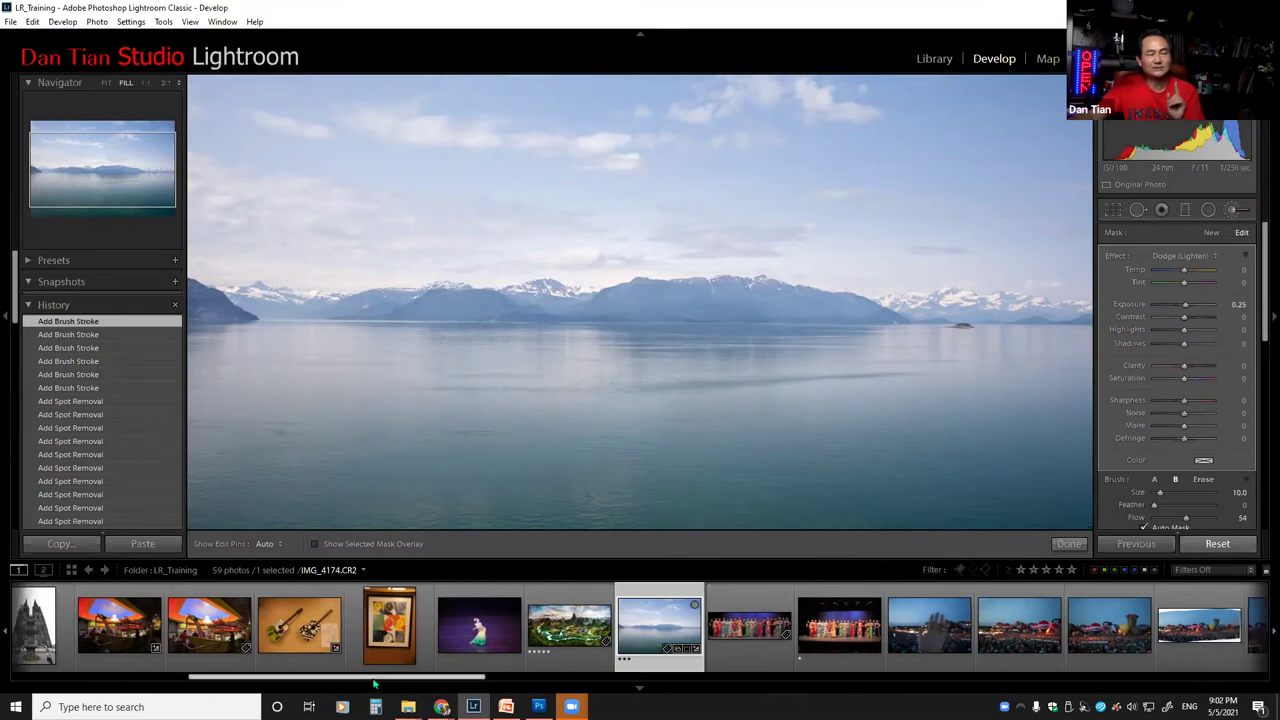
{"action": "left_click", "coordinate": [1212, 258]}
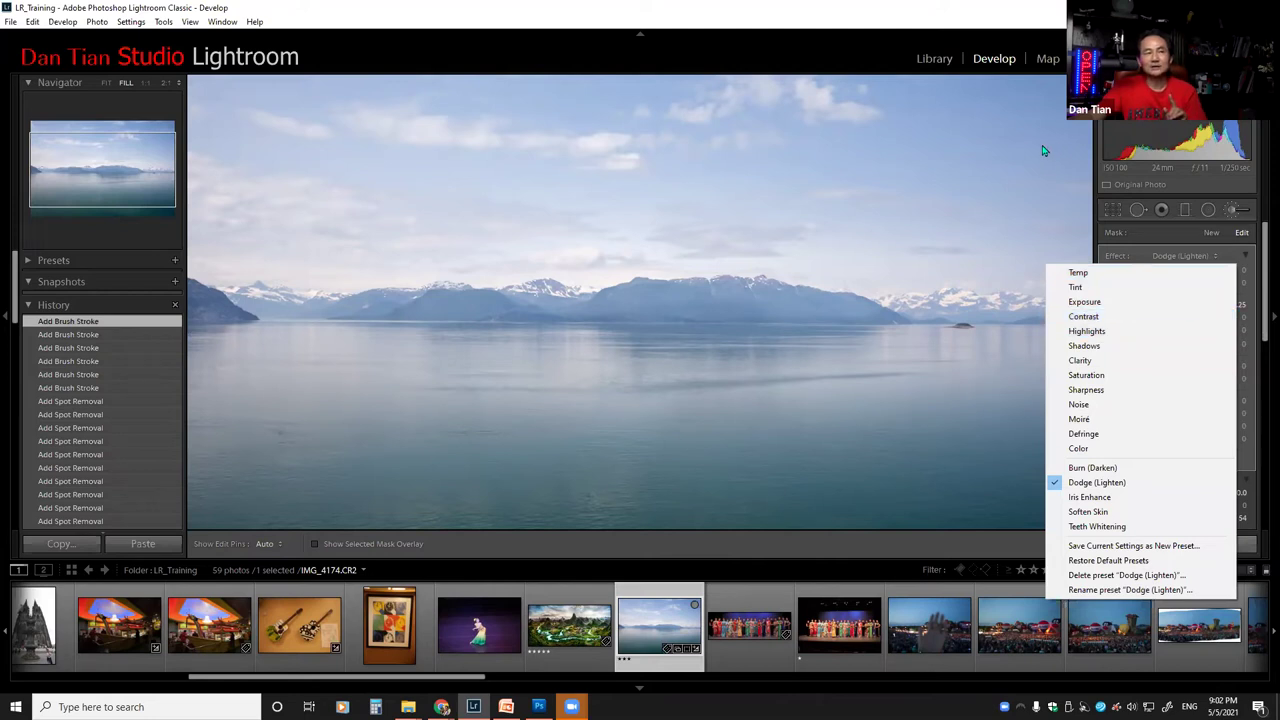
{"action": "left_click", "coordinate": [798, 615]}
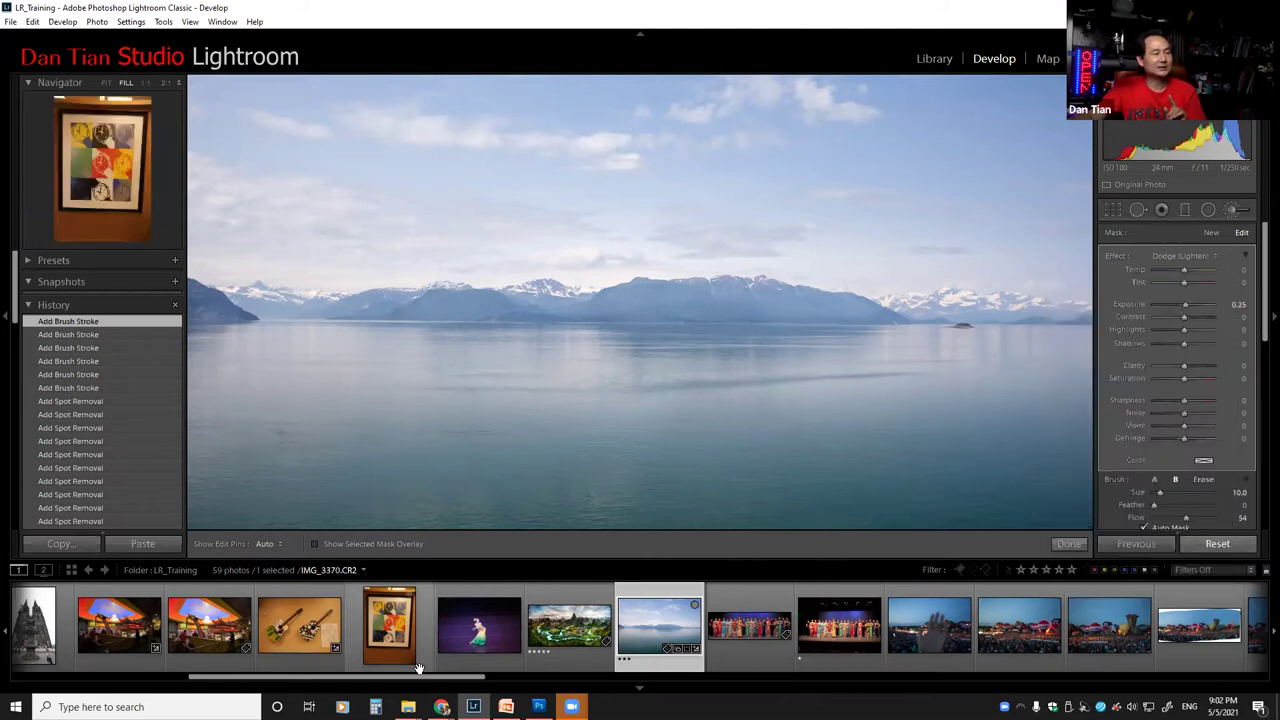
{"action": "left_click_drag", "start_coordinate": [416, 686], "coordinate": [715, 678]}
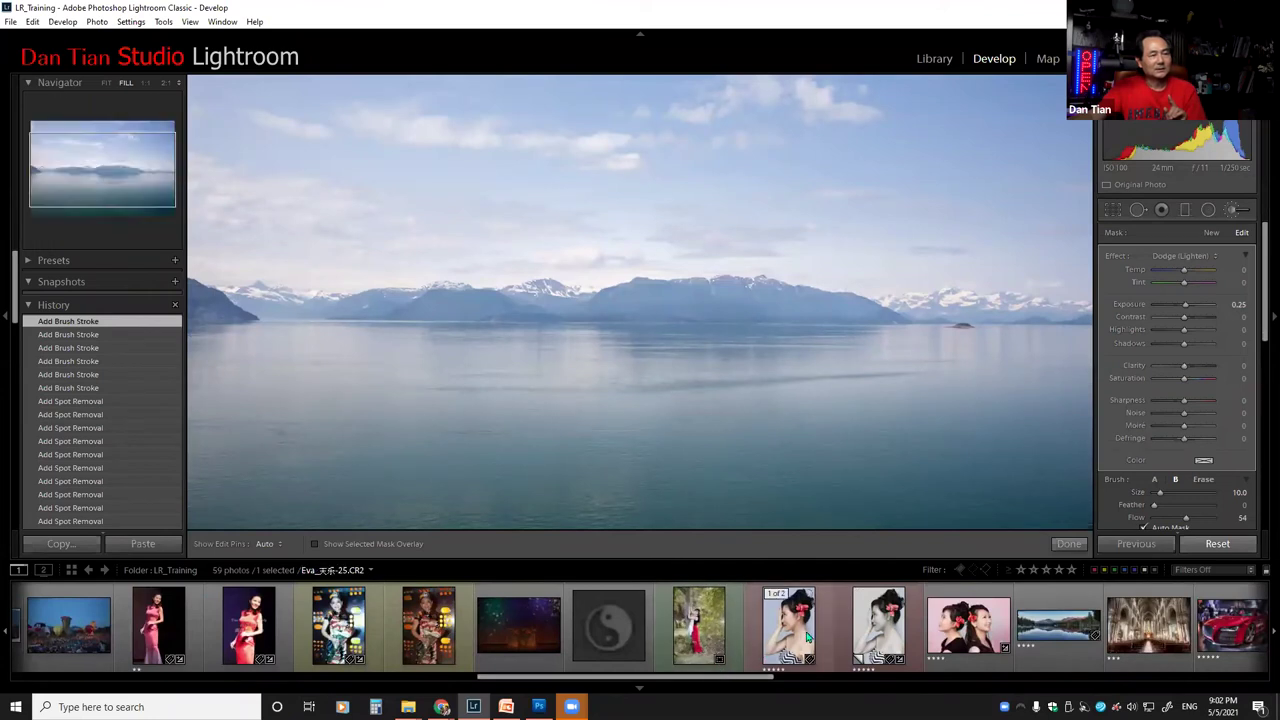
Step: Open the woman-by-tree photo at Fit, crop it slightly tighter, and start a new brush adjustment
{"action": "left_click", "coordinate": [690, 635]}
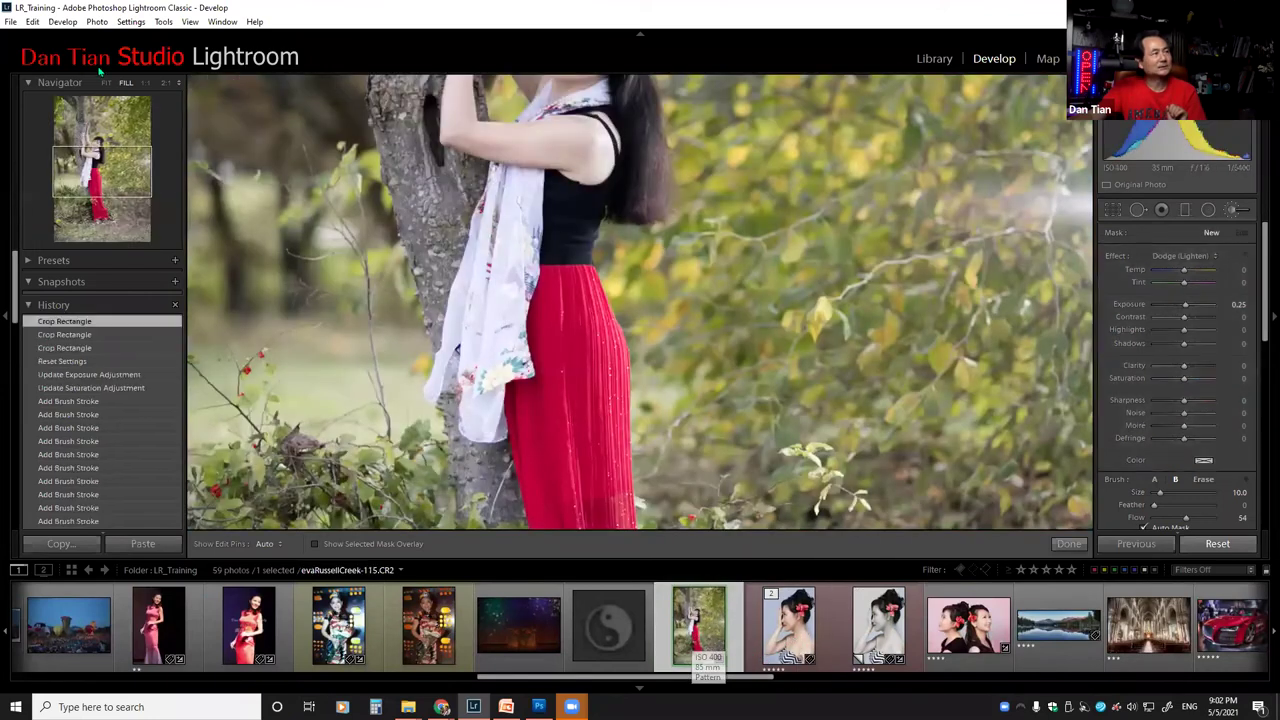
{"action": "left_click", "coordinate": [106, 83]}
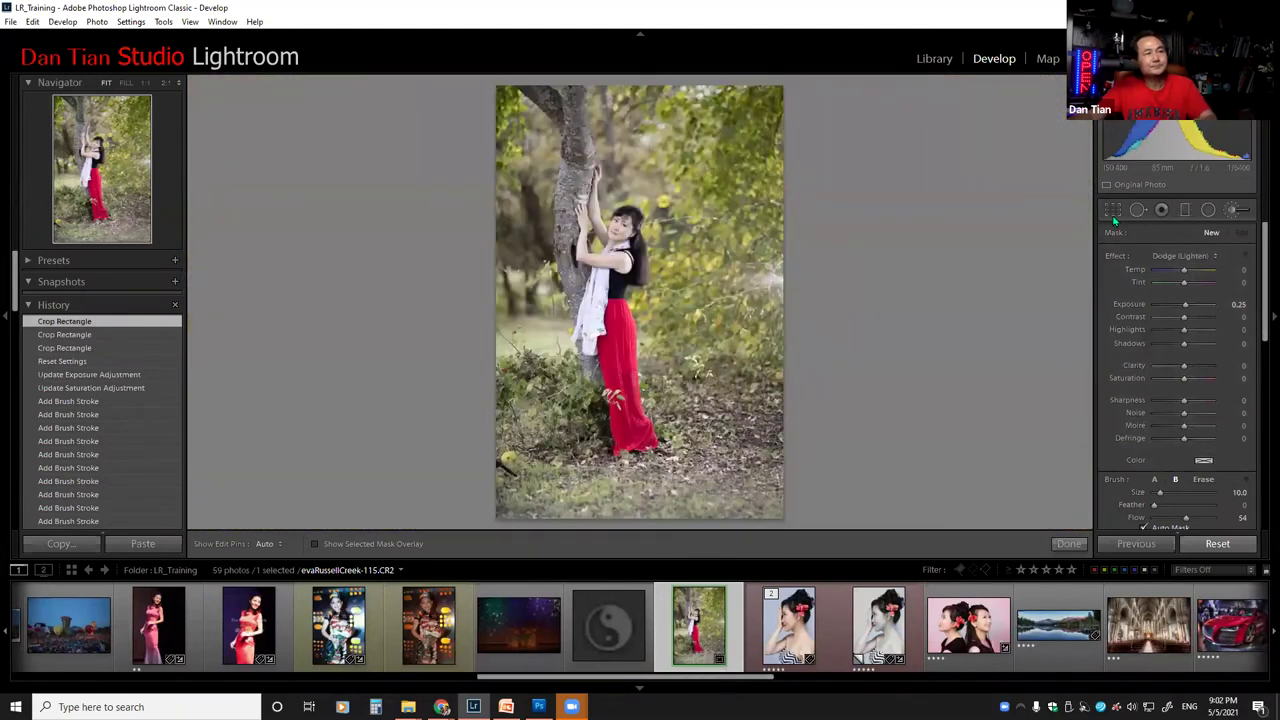
{"action": "key", "text": "r"}
{"action": "left_click_drag", "start_coordinate": [763, 186], "coordinate": [737, 234]}
{"action": "left_click_drag", "start_coordinate": [742, 300], "coordinate": [742, 300]}
{"action": "key", "text": "Return"}
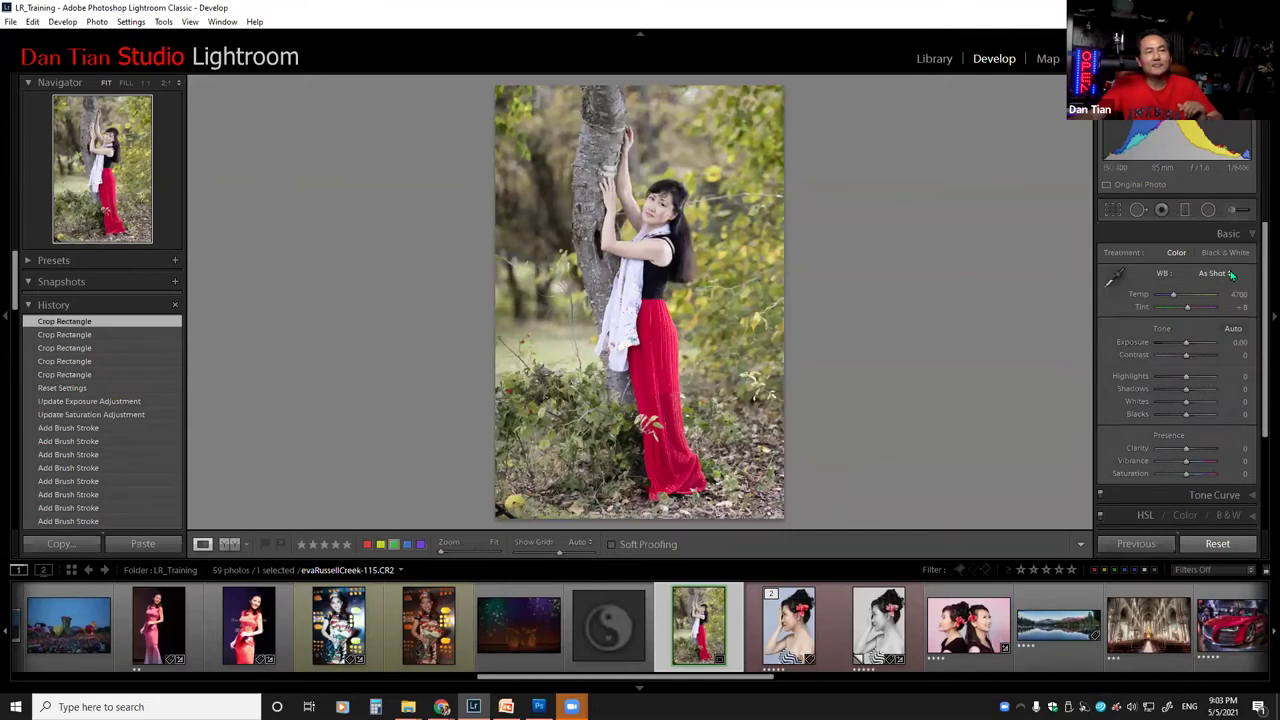
{"action": "left_click", "coordinate": [1239, 209]}
{"action": "left_click", "coordinate": [1211, 259]}
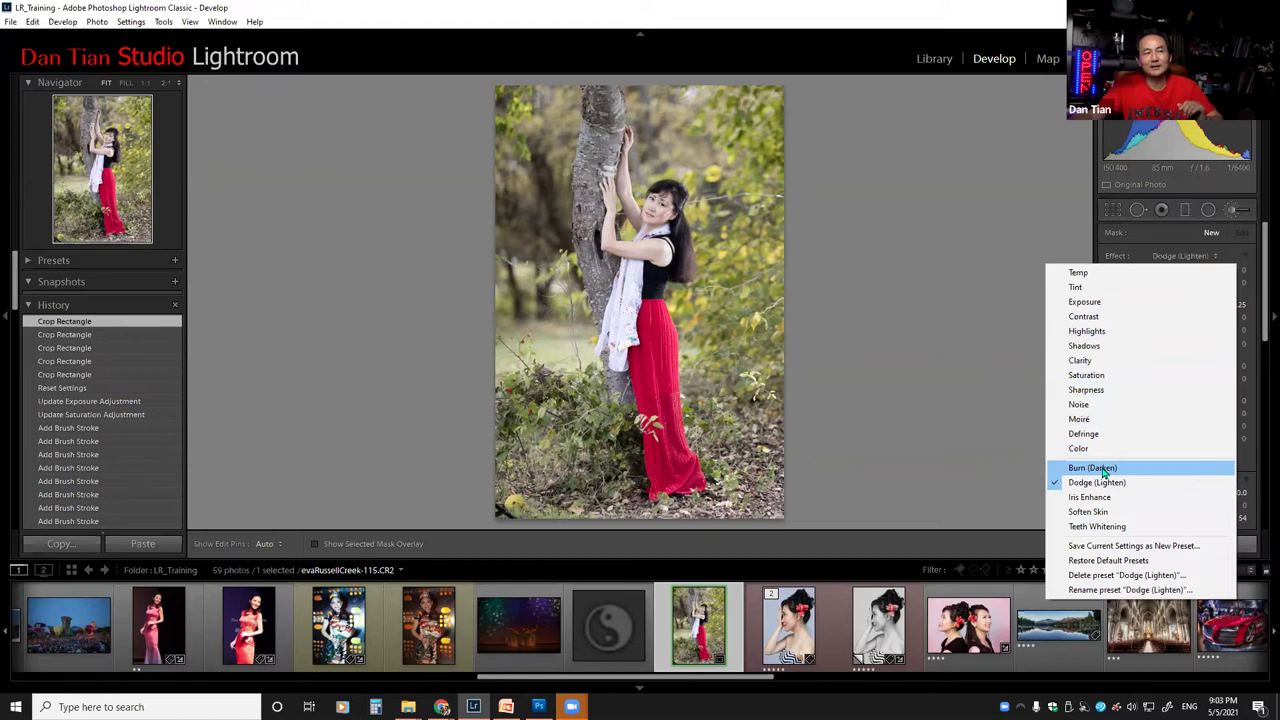
Step: Set the brush effect to Burn (Darken) with Exposure −1.43 and a larger brush
{"action": "left_click", "coordinate": [1092, 468]}
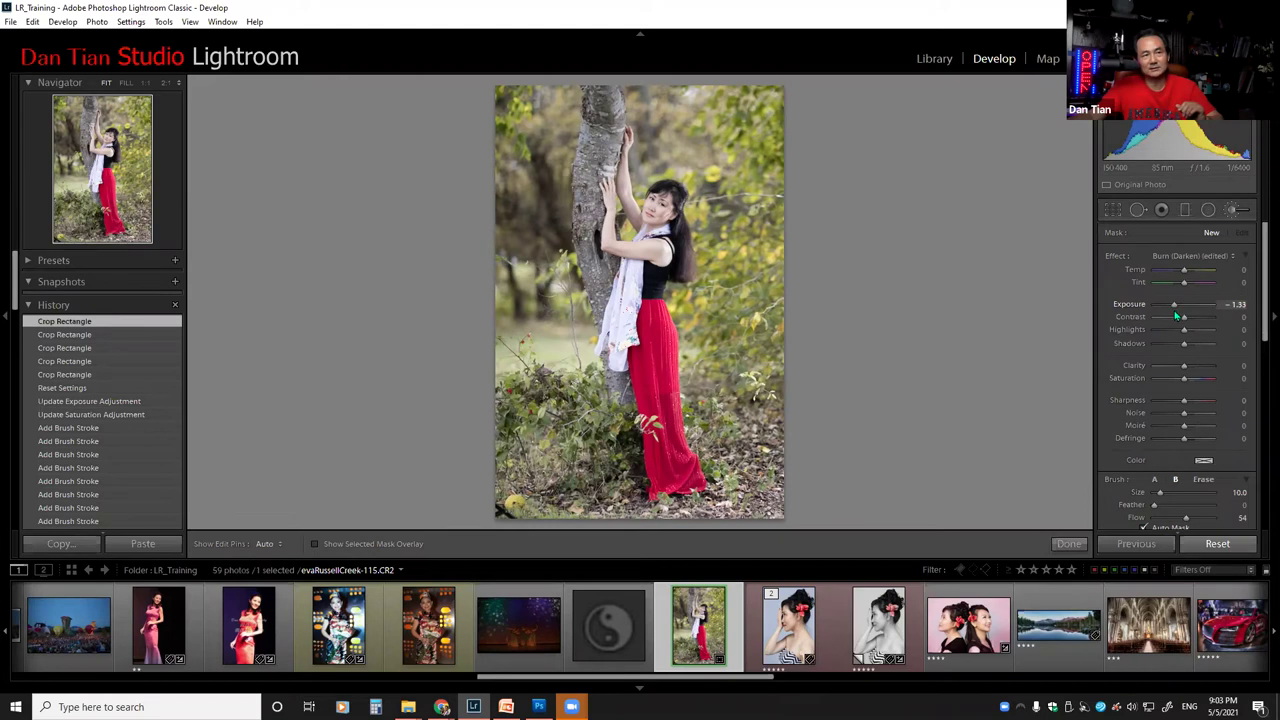
{"action": "left_click_drag", "start_coordinate": [1174, 307], "coordinate": [1172, 307]}
{"action": "scroll", "coordinate": [552, 135], "scroll_direction": "up", "scroll_amount": 3}
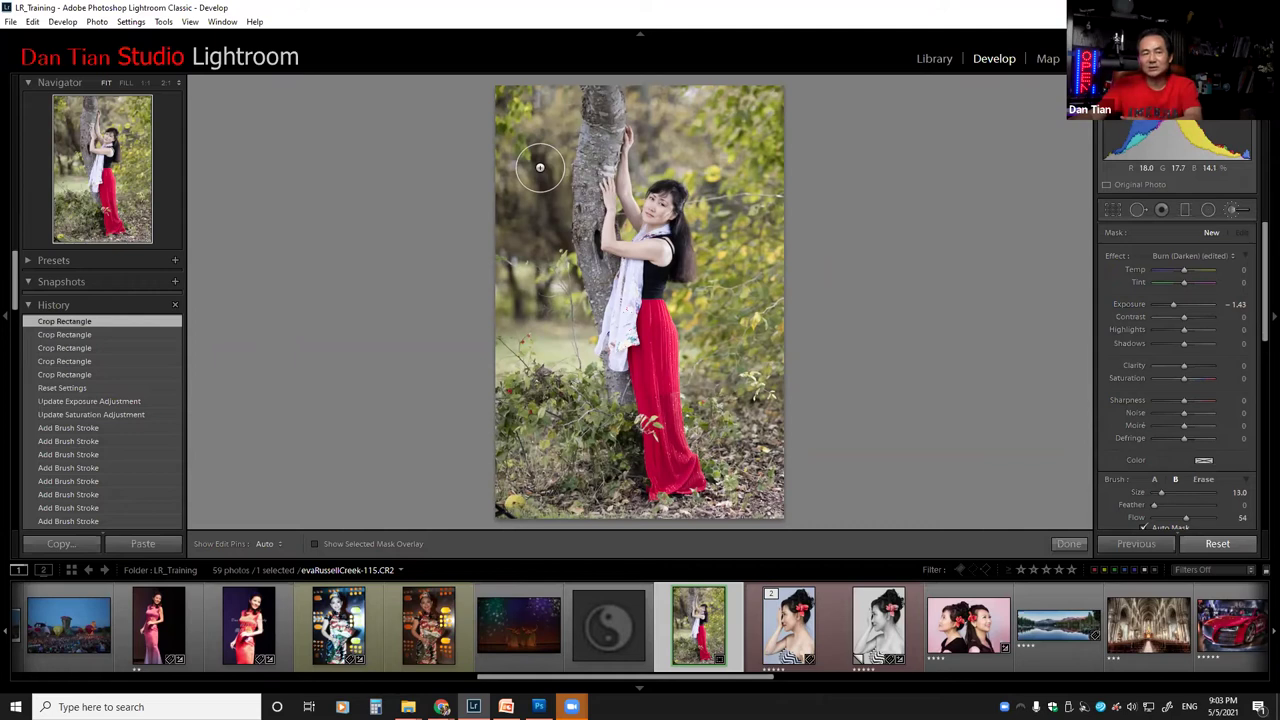
Step: Burn in the tree and foliage along the top-left edge, then open the red-flower portrait
{"action": "key", "text": "h"}
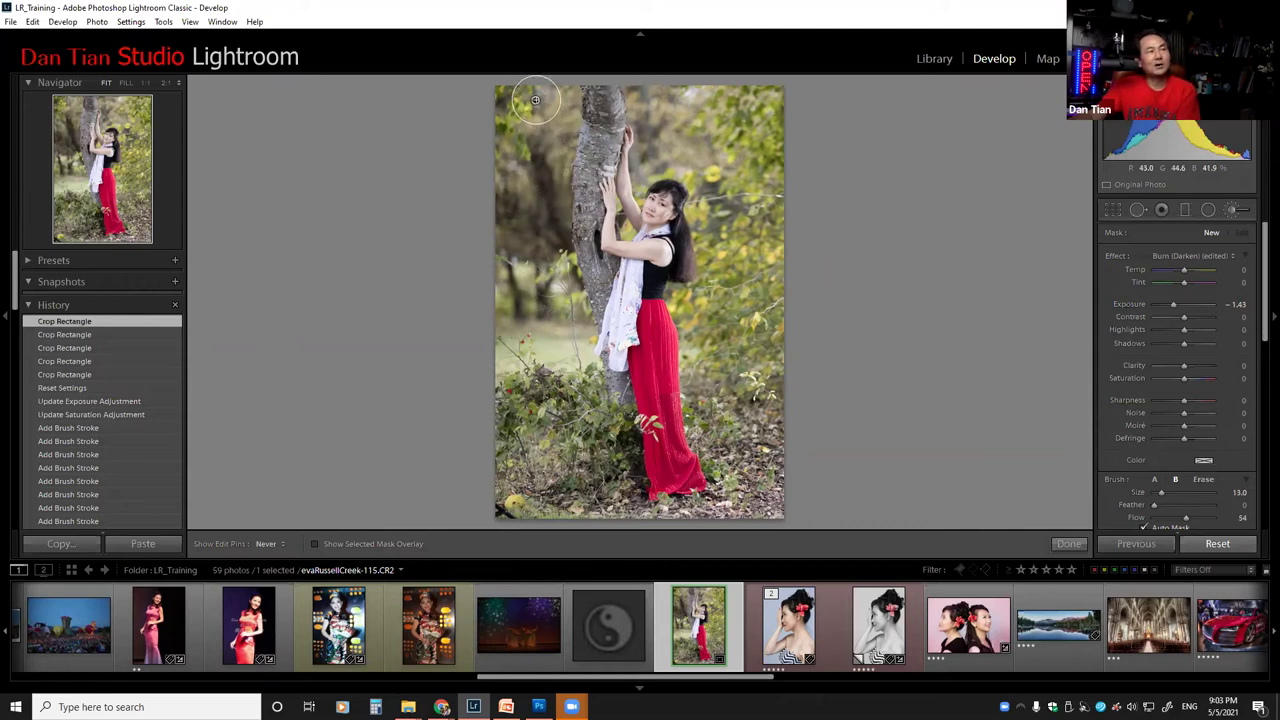
{"action": "mouse_move", "coordinate": [535, 100]}
{"action": "left_mouse_down"}
{"action": "mouse_move", "coordinate": [517, 125]}
{"action": "mouse_move", "coordinate": [522, 177]}
{"action": "mouse_move", "coordinate": [535, 131]}
{"action": "mouse_move", "coordinate": [574, 104]}
{"action": "mouse_move", "coordinate": [665, 84]}
{"action": "mouse_move", "coordinate": [731, 94]}
{"action": "mouse_move", "coordinate": [769, 146]}
{"action": "mouse_move", "coordinate": [726, 106]}
{"action": "mouse_move", "coordinate": [631, 88]}
{"action": "mouse_move", "coordinate": [566, 144]}
{"action": "mouse_move", "coordinate": [510, 256]}
{"action": "mouse_move", "coordinate": [496, 368]}
{"action": "mouse_move", "coordinate": [498, 325]}
{"action": "mouse_move", "coordinate": [524, 514]}
{"action": "mouse_move", "coordinate": [519, 435]}
{"action": "mouse_move", "coordinate": [550, 486]}
{"action": "mouse_move", "coordinate": [544, 459]}
{"action": "mouse_move", "coordinate": [561, 469]}
{"action": "mouse_move", "coordinate": [525, 392]}
{"action": "mouse_move", "coordinate": [580, 487]}
{"action": "mouse_move", "coordinate": [689, 521]}
{"action": "mouse_move", "coordinate": [732, 507]}
{"action": "mouse_move", "coordinate": [762, 465]}
{"action": "mouse_move", "coordinate": [775, 401]}
{"action": "mouse_move", "coordinate": [775, 189]}
{"action": "mouse_move", "coordinate": [761, 140]}
{"action": "mouse_move", "coordinate": [732, 102]}
{"action": "mouse_move", "coordinate": [668, 84]}
{"action": "mouse_move", "coordinate": [545, 98]}
{"action": "mouse_move", "coordinate": [536, 111]}
{"action": "mouse_move", "coordinate": [666, 111]}
{"action": "mouse_move", "coordinate": [723, 134]}
{"action": "mouse_move", "coordinate": [775, 250]}
{"action": "mouse_move", "coordinate": [777, 416]}
{"action": "mouse_move", "coordinate": [752, 528]}
{"action": "mouse_move", "coordinate": [734, 136]}
{"action": "mouse_move", "coordinate": [701, 106]}
{"action": "mouse_move", "coordinate": [593, 100]}
{"action": "mouse_move", "coordinate": [536, 105]}
{"action": "mouse_move", "coordinate": [521, 122]}
{"action": "mouse_move", "coordinate": [487, 259]}
{"action": "mouse_move", "coordinate": [477, 436]}
{"action": "mouse_move", "coordinate": [480, 388]}
{"action": "mouse_move", "coordinate": [492, 389]}
{"action": "mouse_move", "coordinate": [534, 484]}
{"action": "mouse_move", "coordinate": [593, 531]}
{"action": "mouse_move", "coordinate": [560, 490]}
{"action": "mouse_move", "coordinate": [529, 485]}
{"action": "mouse_move", "coordinate": [544, 513]}
{"action": "mouse_move", "coordinate": [606, 523]}
{"action": "mouse_move", "coordinate": [738, 508]}
{"action": "mouse_move", "coordinate": [779, 373]}
{"action": "mouse_move", "coordinate": [763, 92]}
{"action": "mouse_move", "coordinate": [551, 74]}
{"action": "mouse_move", "coordinate": [733, 118]}
{"action": "mouse_move", "coordinate": [780, 194]}
{"action": "left_mouse_up"}
{"action": "key", "text": "h"}
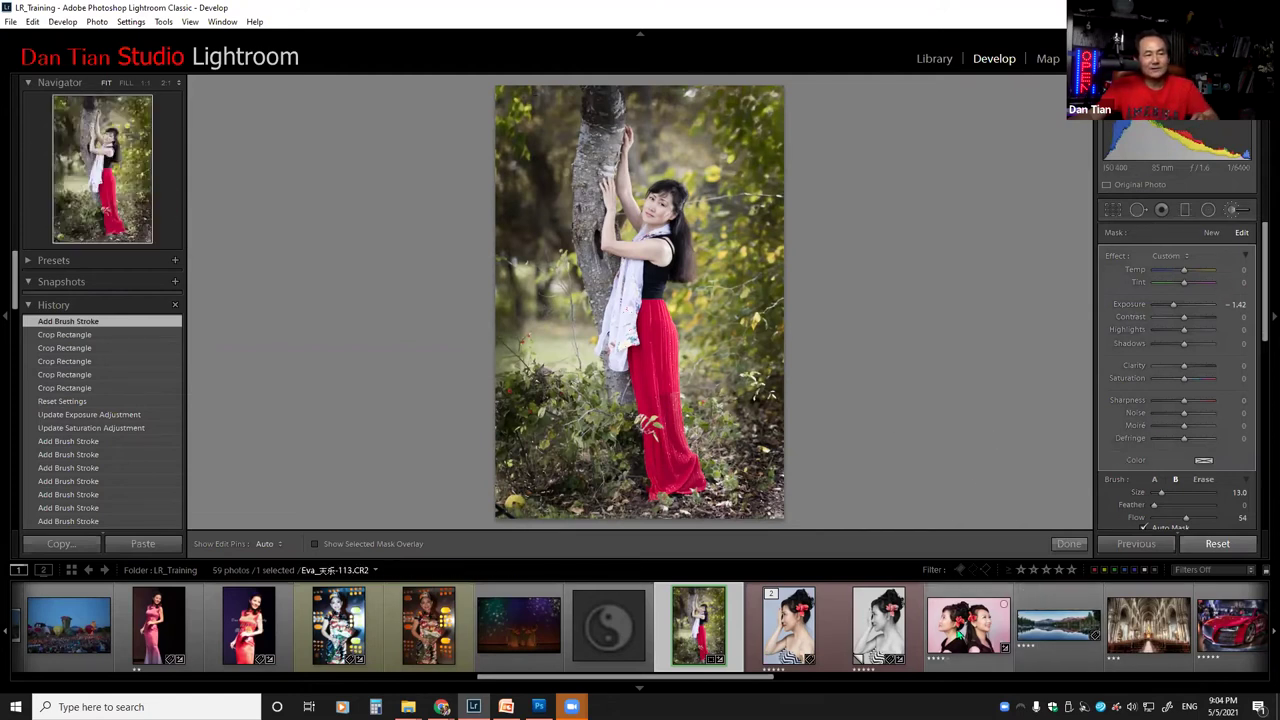
{"action": "left_click", "coordinate": [781, 630]}
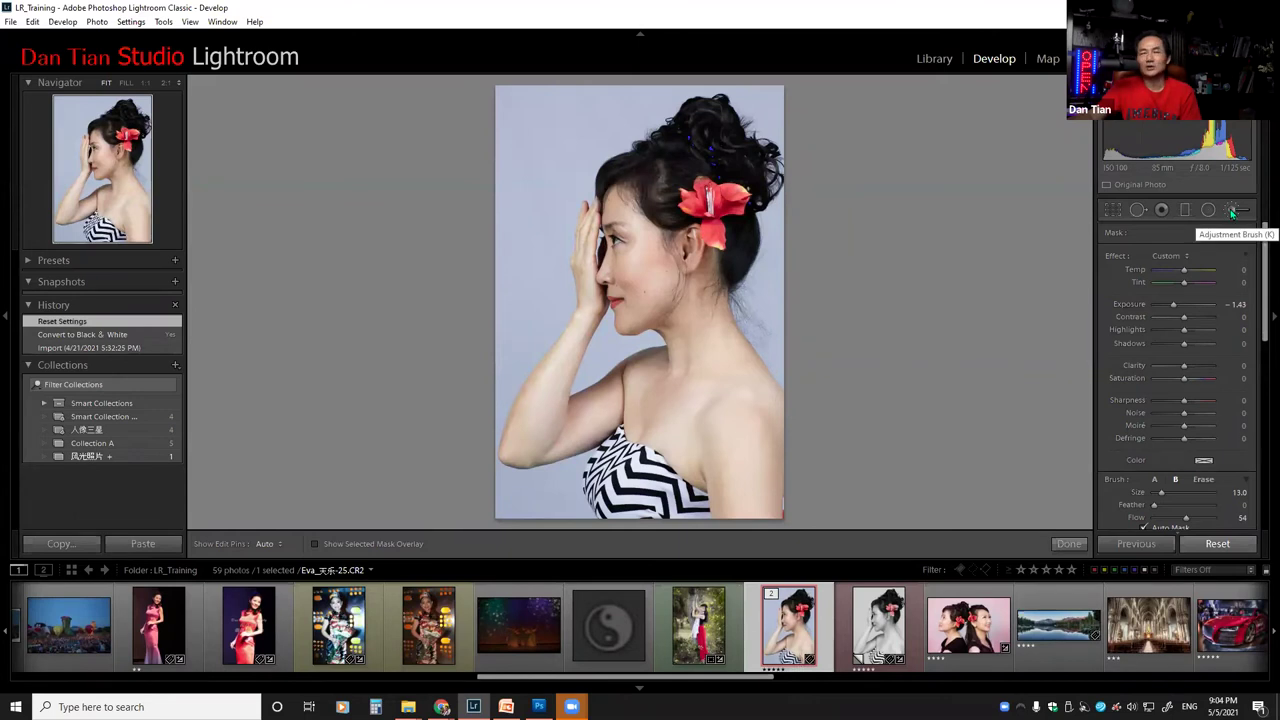
Step: Choose the Saturation (−100) effect preset for the adjustment brush
{"action": "left_click", "coordinate": [1187, 257]}
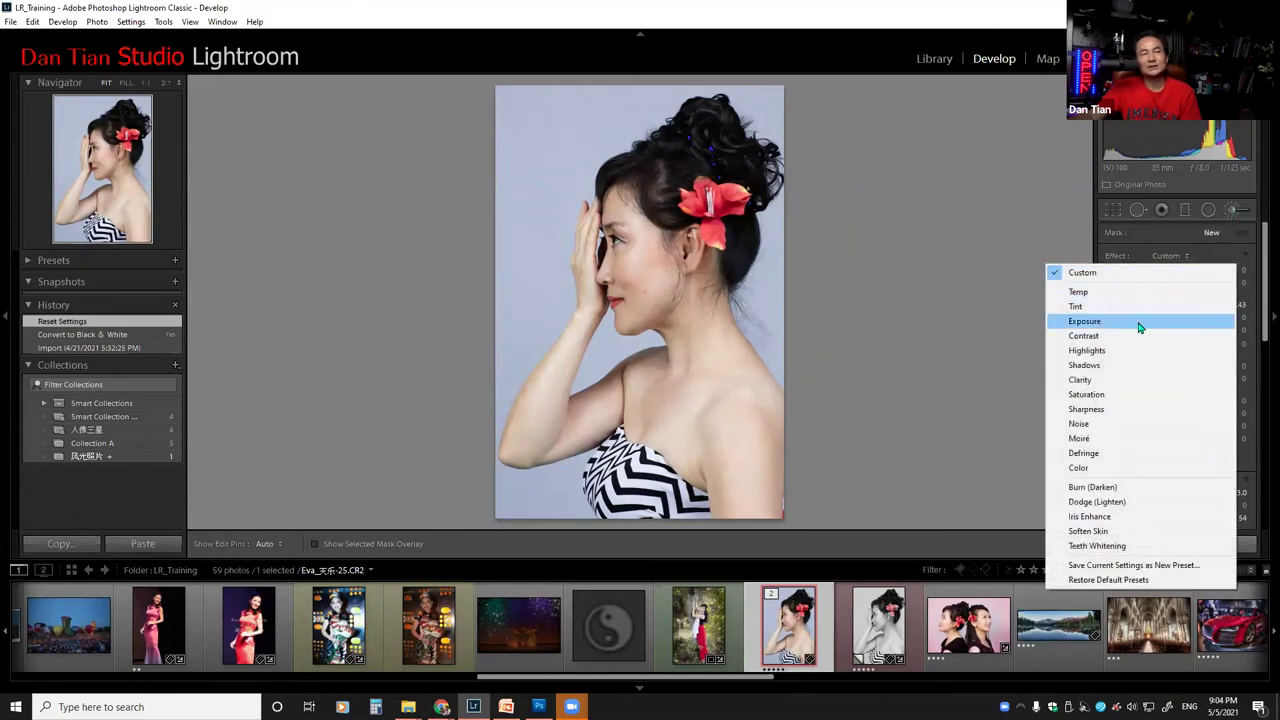
{"action": "left_click", "coordinate": [1108, 396]}
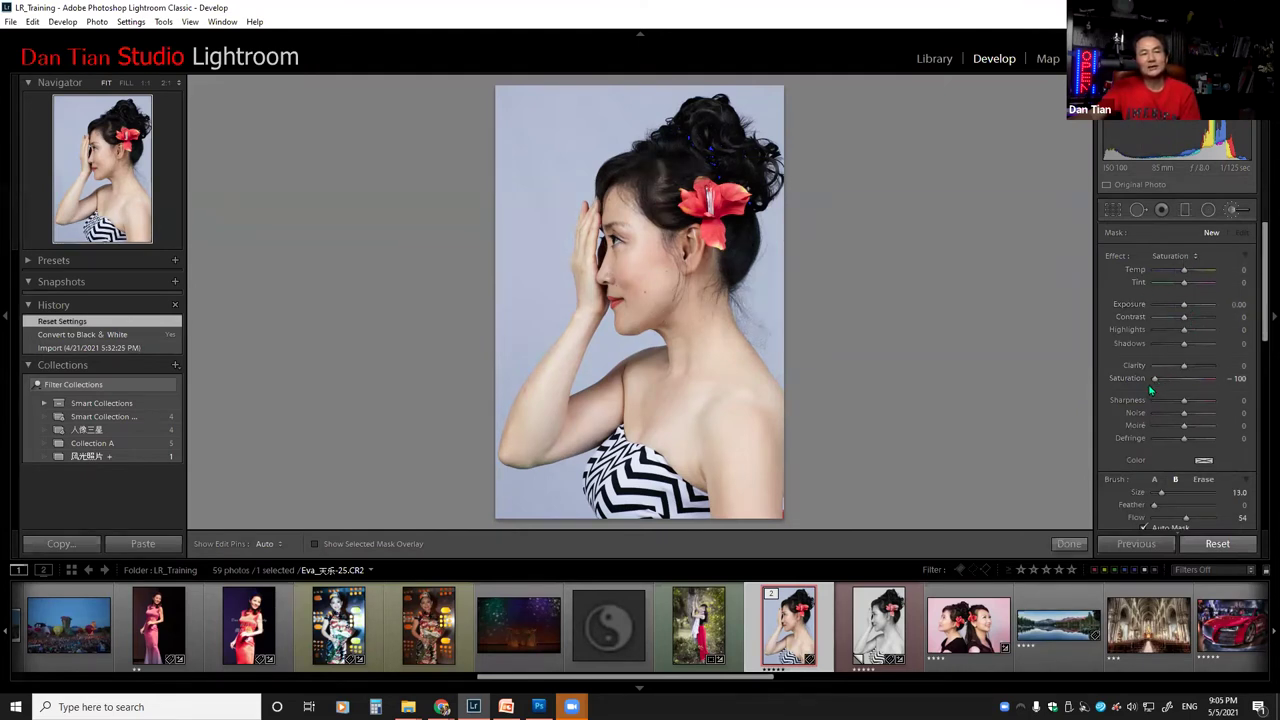
{"action": "scroll", "coordinate": [574, 159], "scroll_direction": "up", "scroll_amount": 2}
Step: Paint Saturation −100 over the neck, shoulders, hair and top, keeping the red flower and lips coloured
{"action": "scroll", "coordinate": [571, 157], "scroll_direction": "up", "scroll_amount": 1}
{"action": "key", "text": "h"}
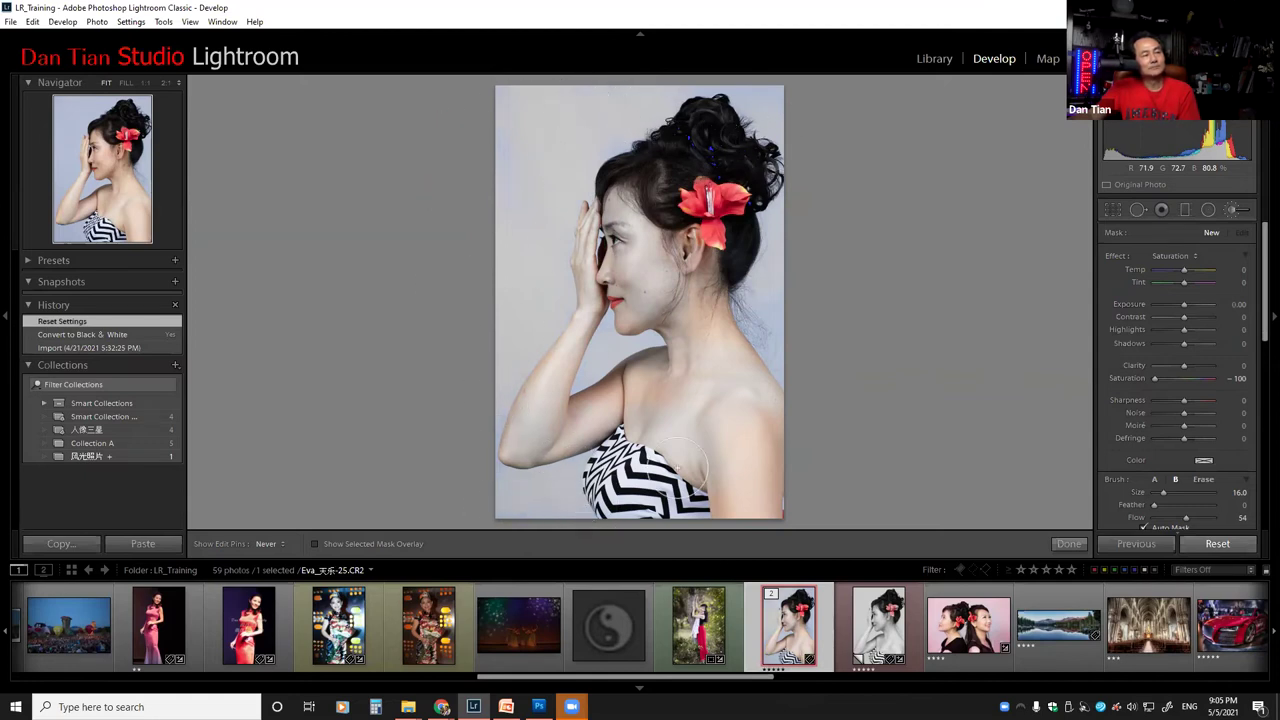
{"action": "left_click_drag", "start_coordinate": [603, 395], "coordinate": [680, 335]}
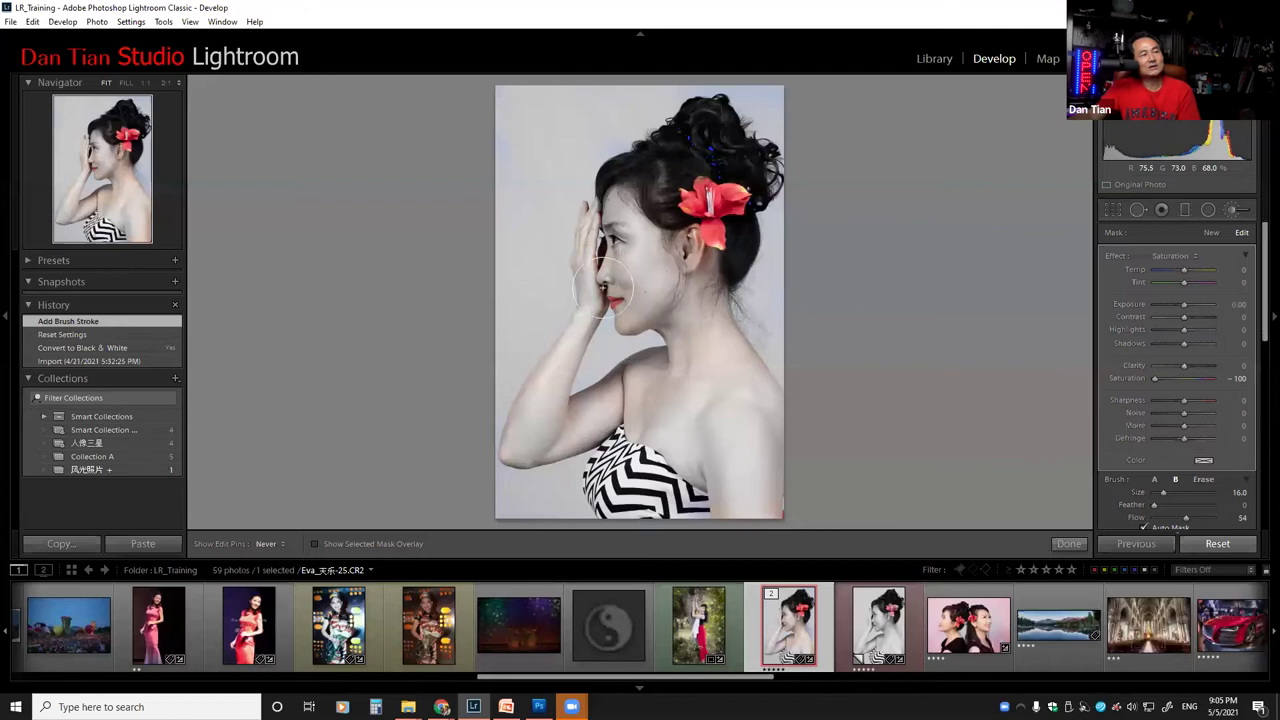
{"action": "left_click", "coordinate": [486, 310]}
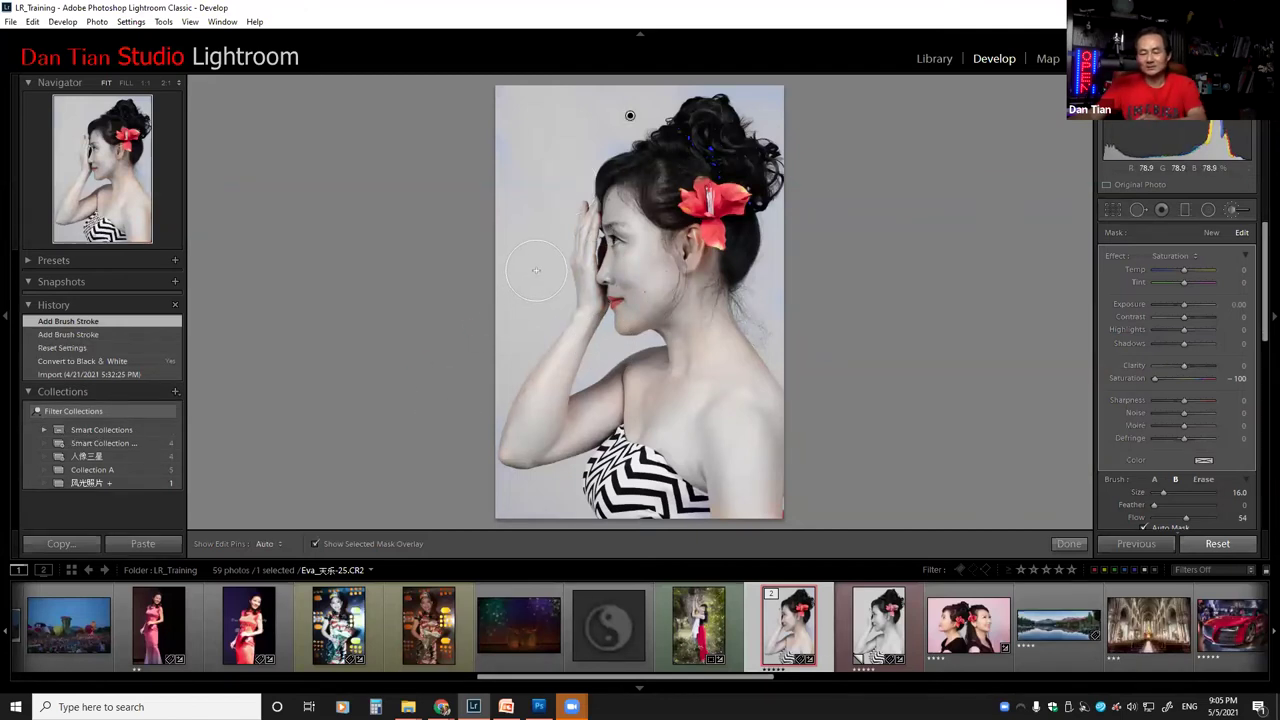
{"action": "key", "text": "o"}
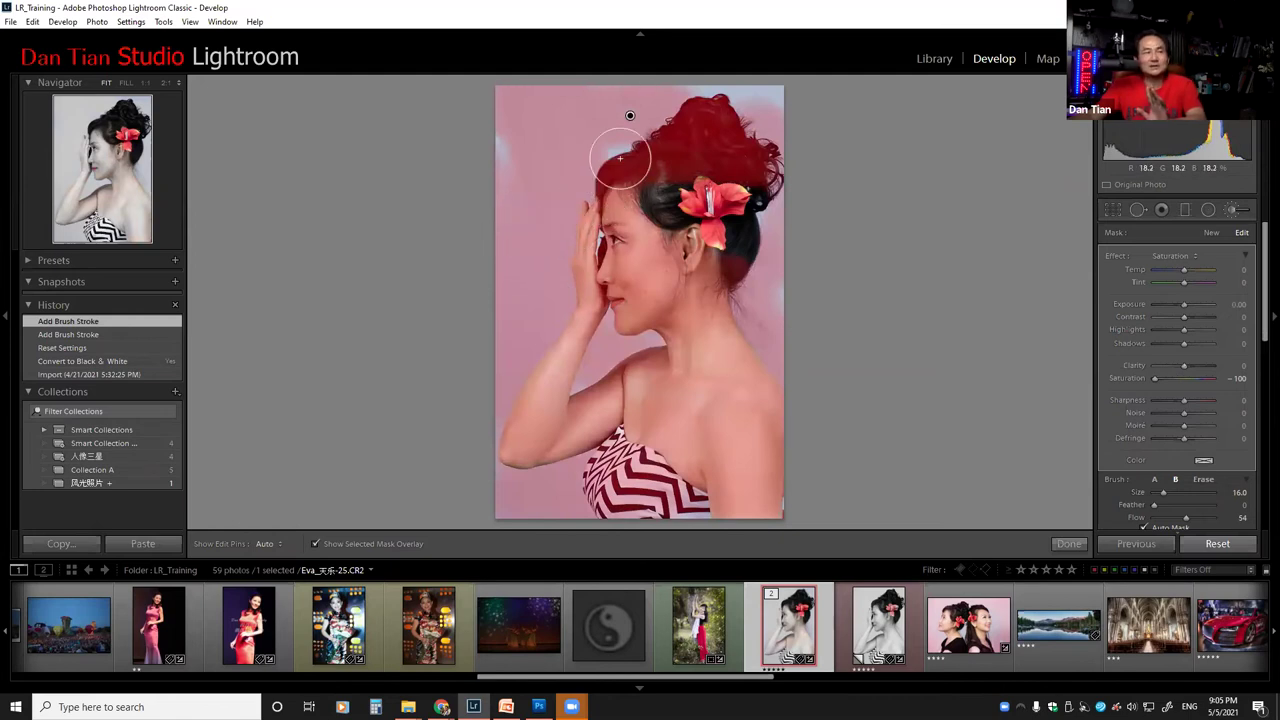
{"action": "key", "text": "h"}
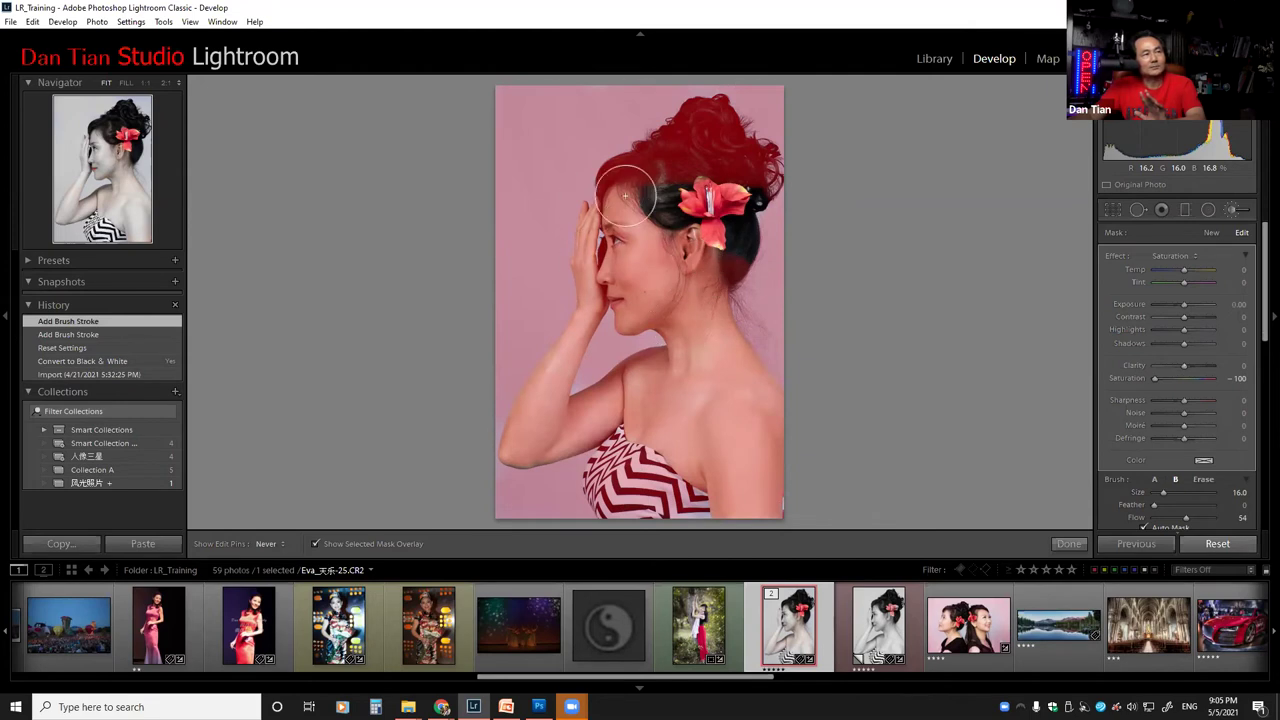
{"action": "left_click_drag", "start_coordinate": [760, 453], "coordinate": [731, 365]}
{"action": "key", "text": "h"}
{"action": "key", "text": "o"}
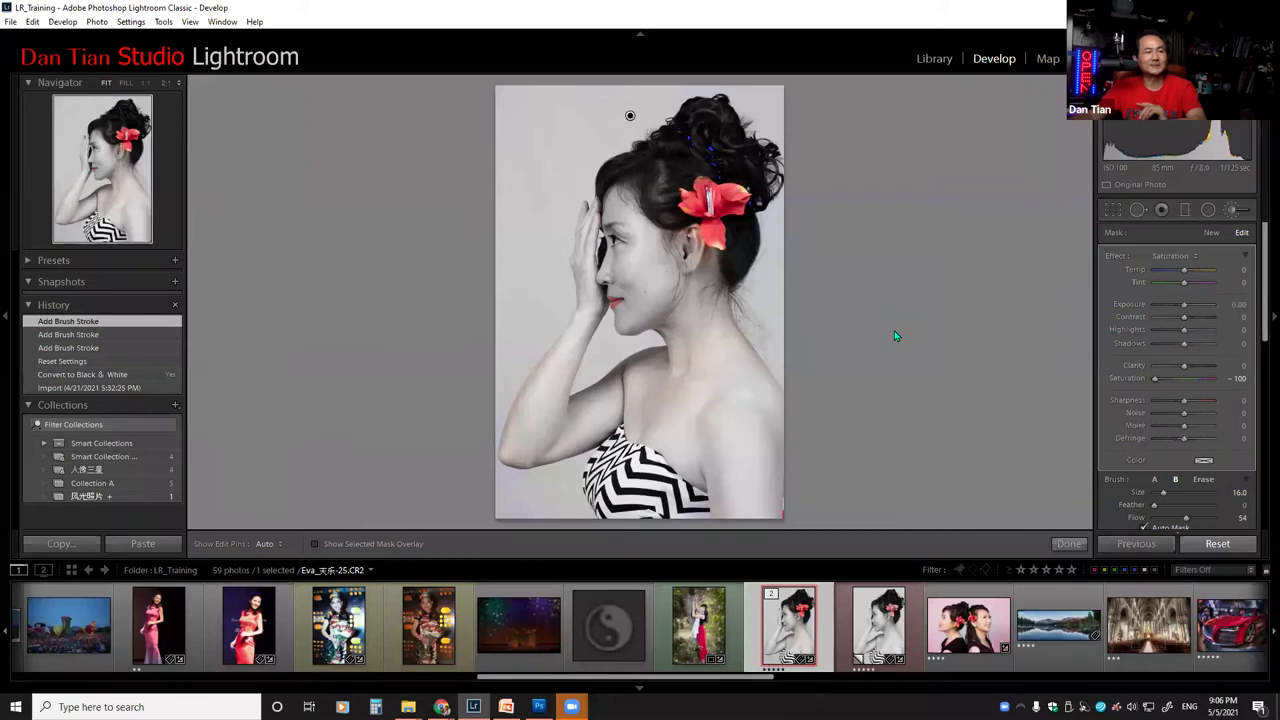
Step: Create a virtual copy of the portrait with Ctrl+' and view the pink two-women photo
{"action": "key", "text": "ctrl+apostrophe"}
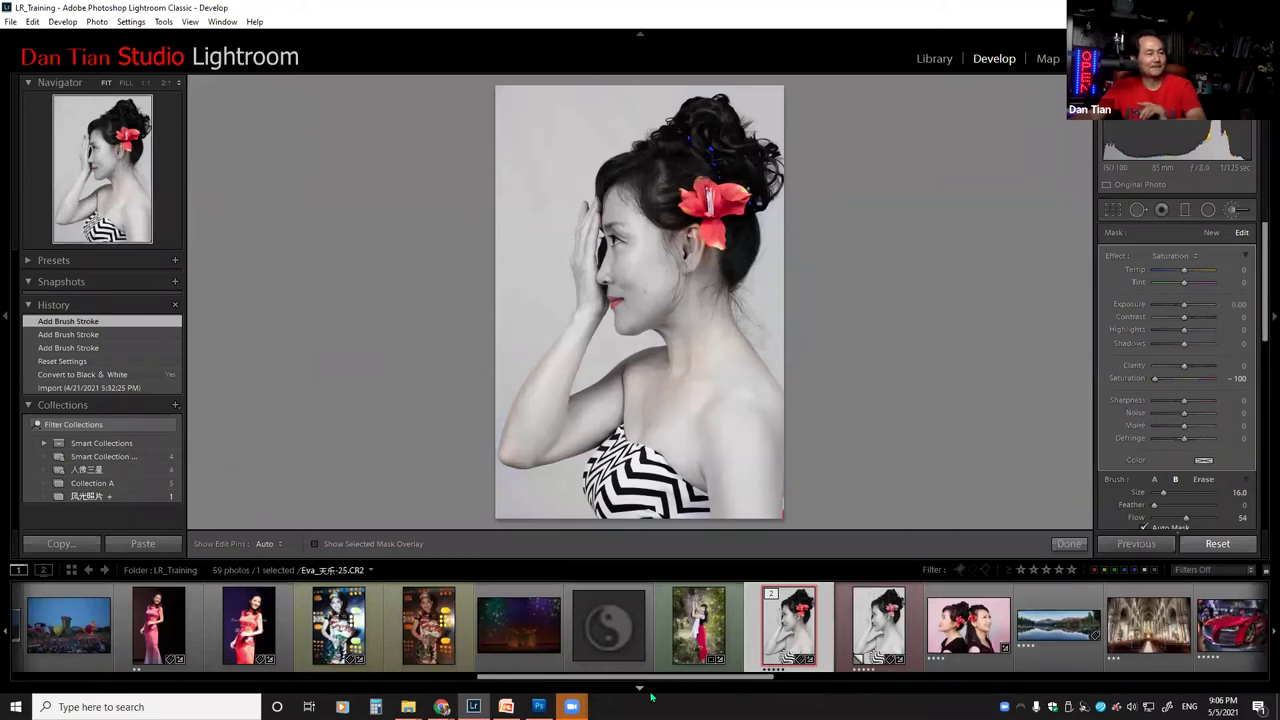
{"action": "left_click_drag", "start_coordinate": [654, 683], "coordinate": [762, 667]}
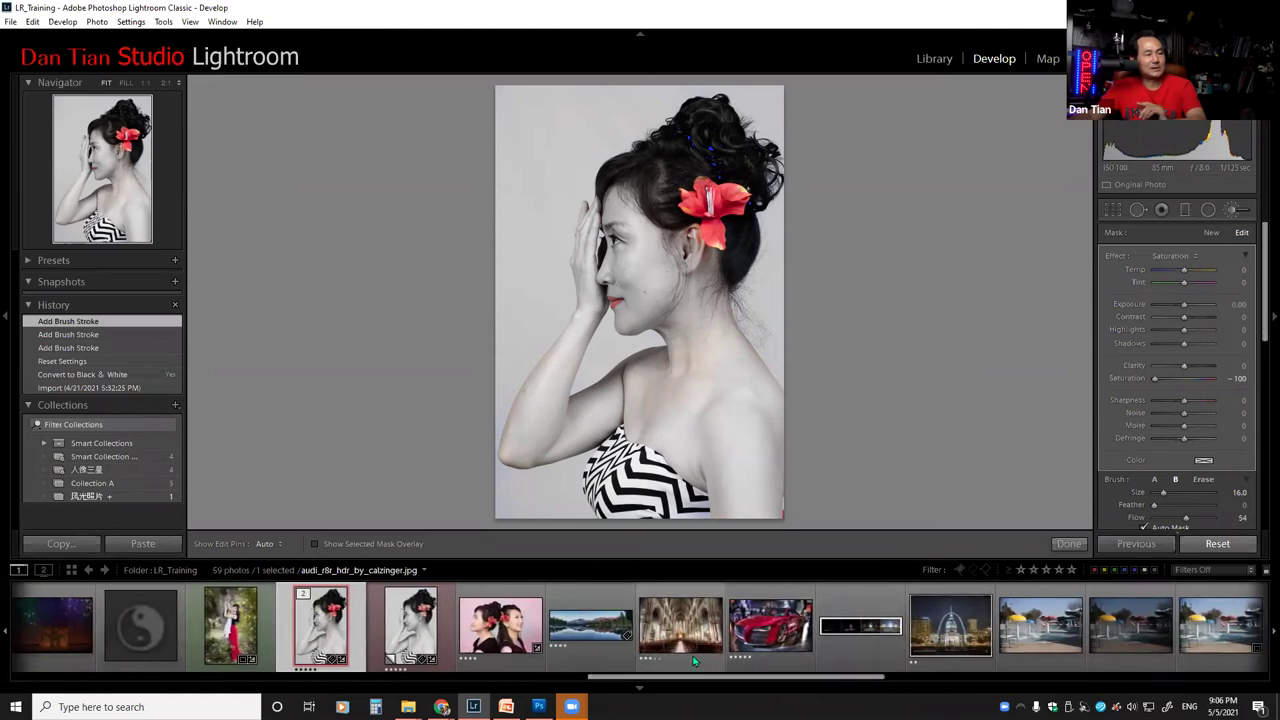
{"action": "left_click", "coordinate": [508, 632]}
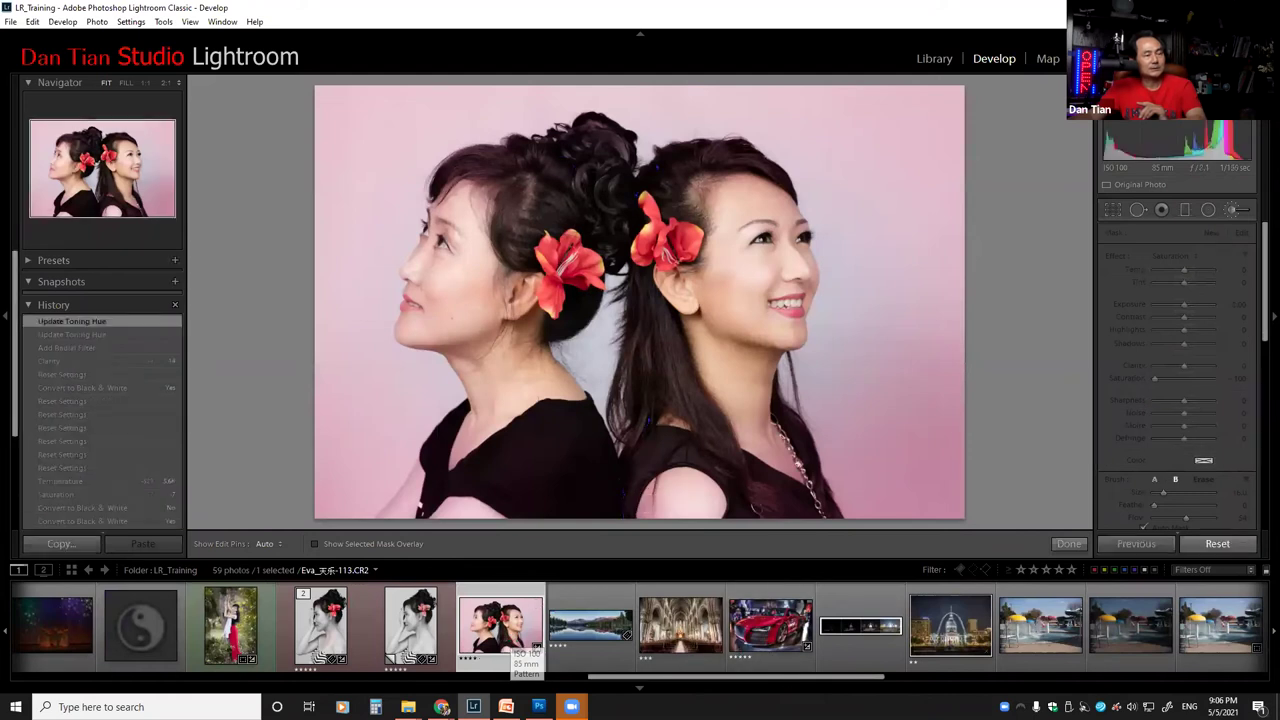
Step: Scroll back through the filmstrip and reopen the black-and-white hand-pose portrait
{"action": "left_click_drag", "start_coordinate": [730, 680], "coordinate": [625, 688]}
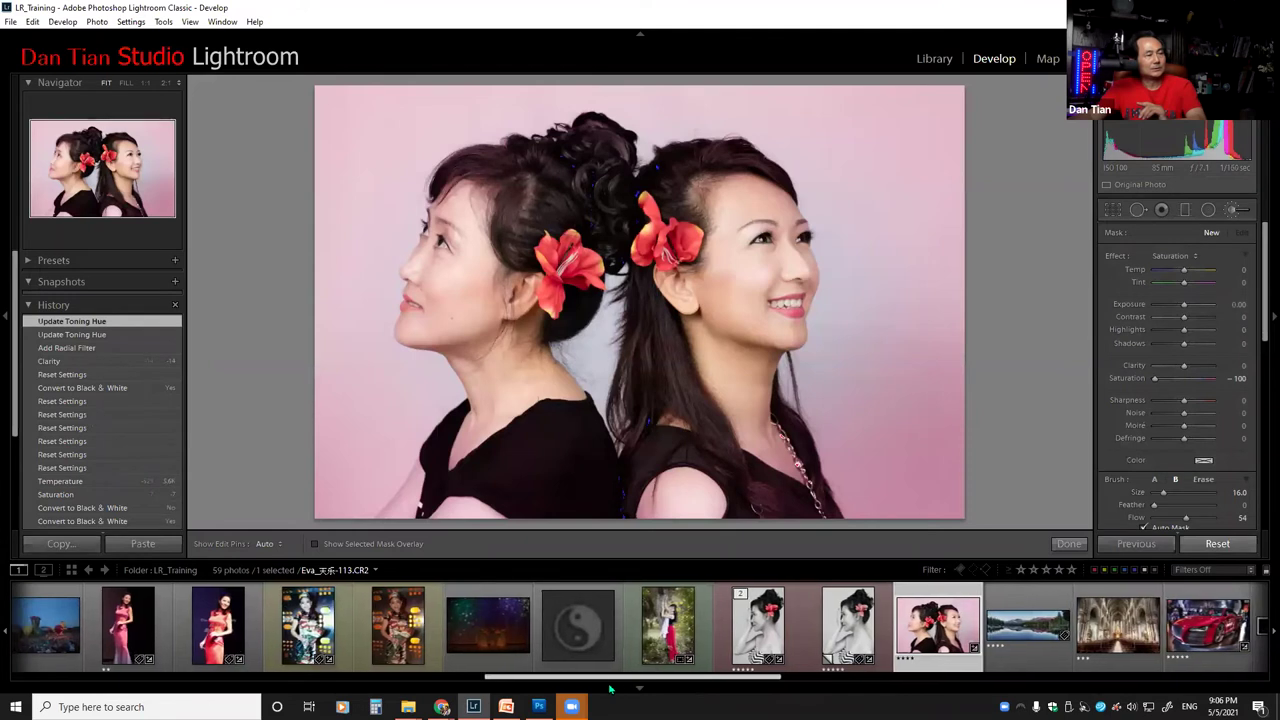
{"action": "left_click_drag", "start_coordinate": [624, 688], "coordinate": [588, 688]}
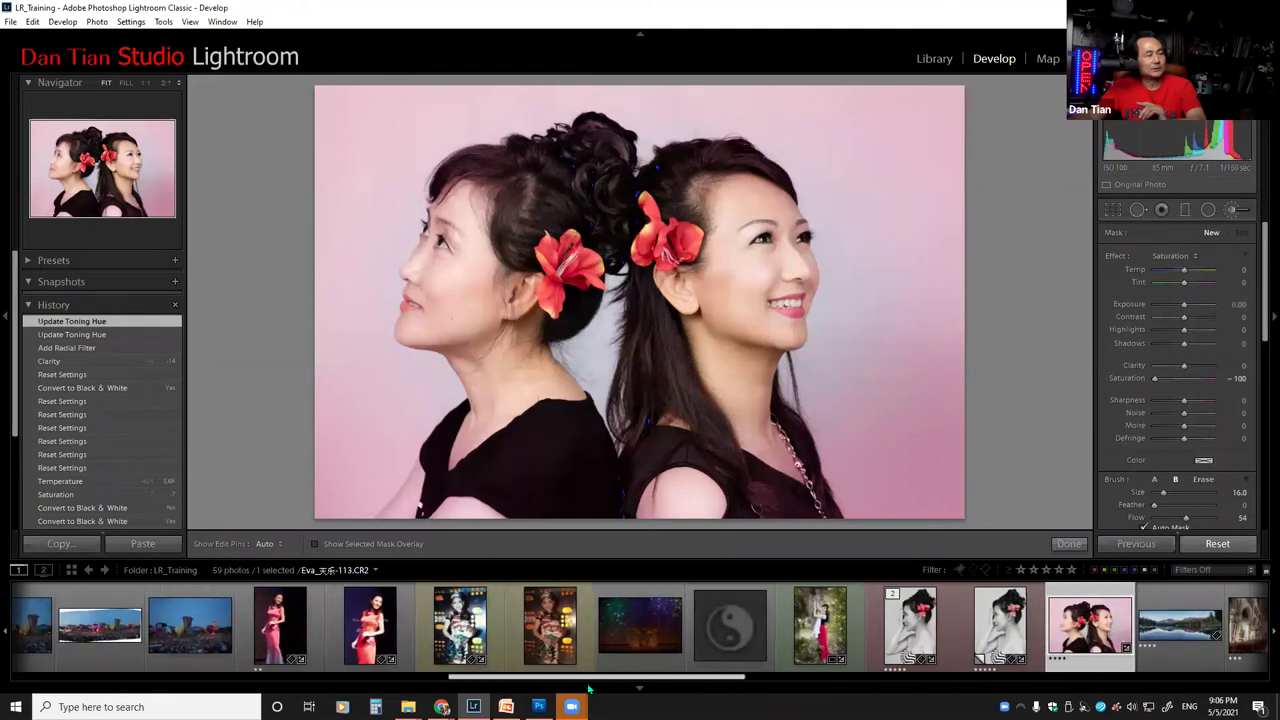
{"action": "left_click_drag", "start_coordinate": [590, 688], "coordinate": [205, 688]}
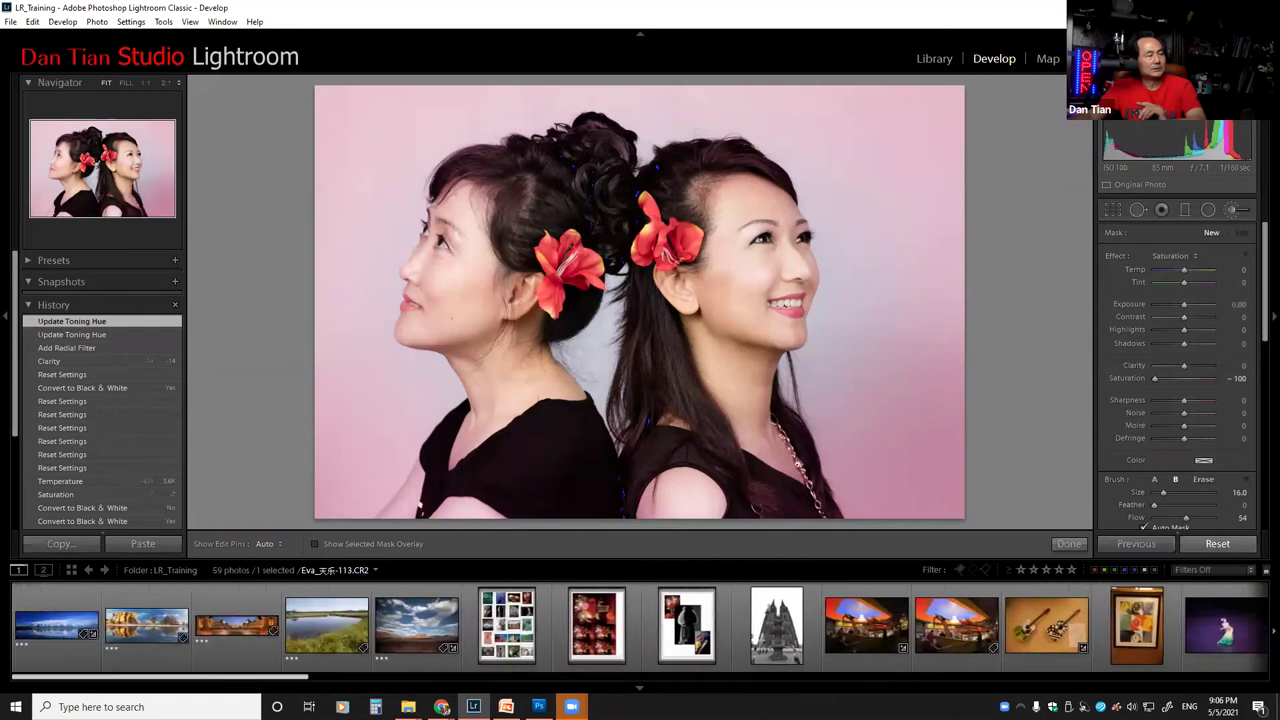
{"action": "scroll", "coordinate": [656, 628], "scroll_direction": "down", "scroll_amount": 6}
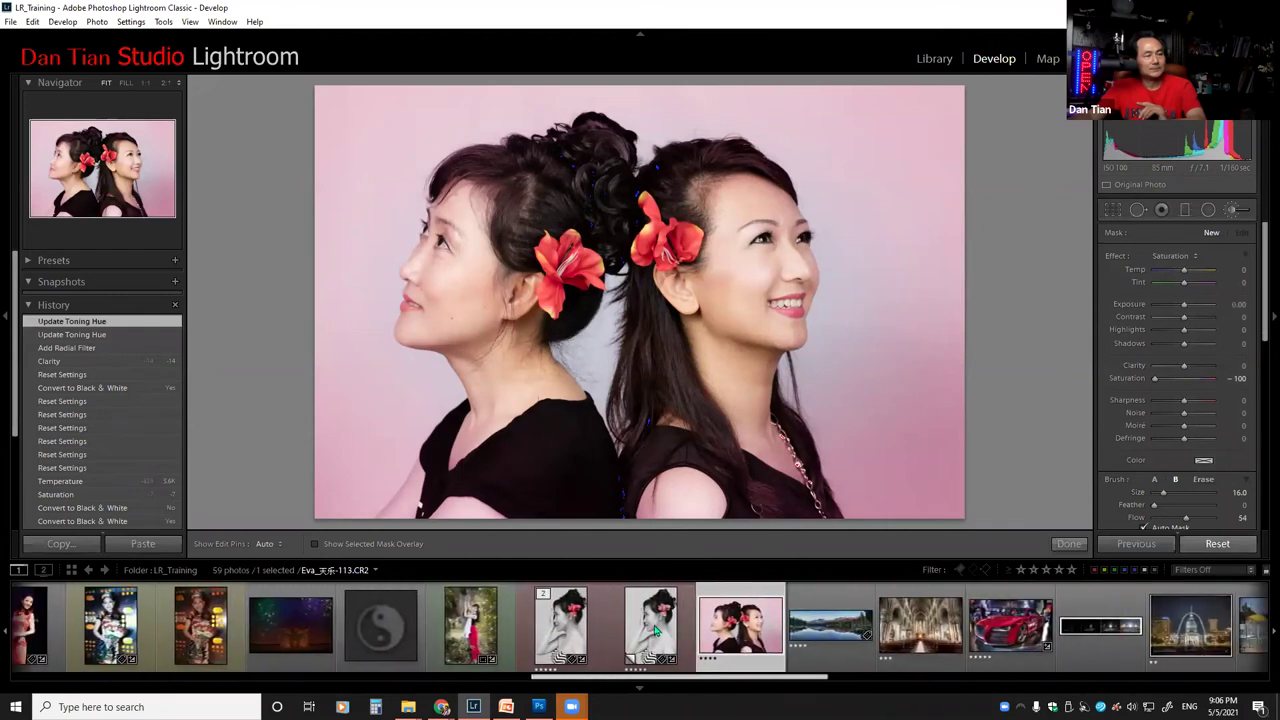
{"action": "left_click", "coordinate": [654, 628]}
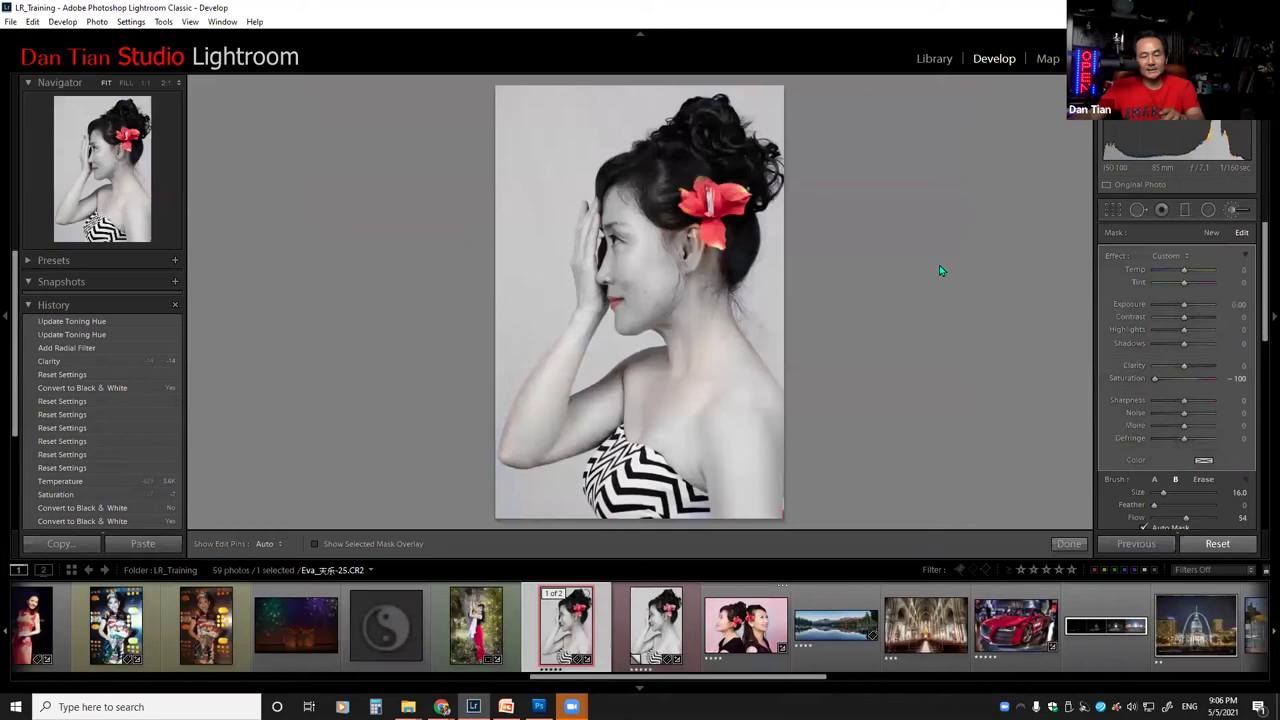
Step: Reset the virtual copy to full colour and switch the brush effect to Color
{"action": "left_click", "coordinate": [1218, 543]}
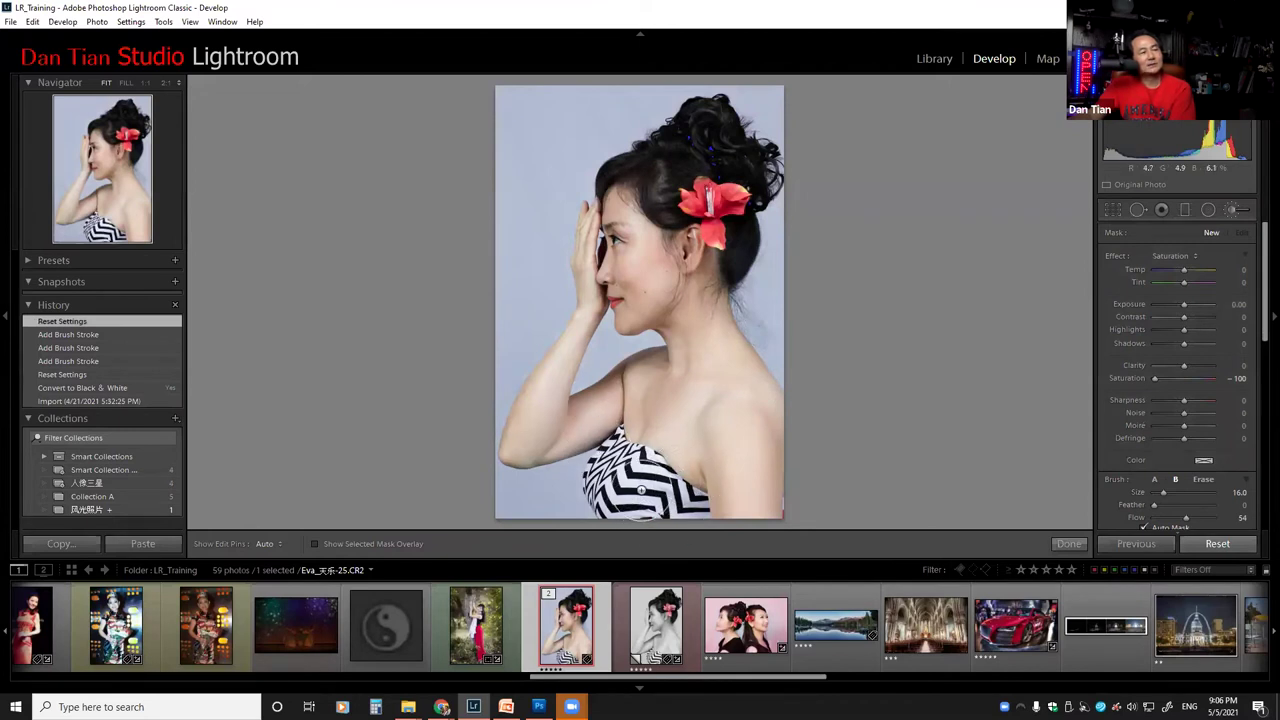
{"action": "left_click", "coordinate": [1195, 258]}
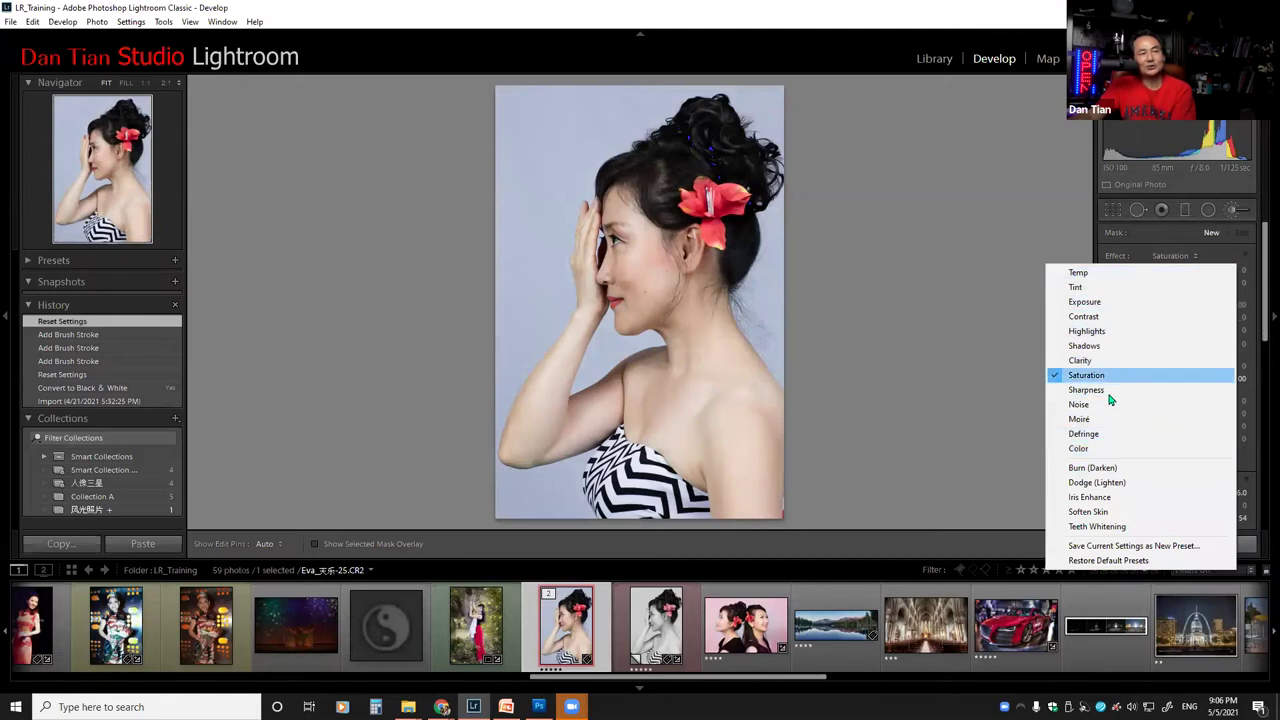
{"action": "left_click", "coordinate": [1082, 452]}
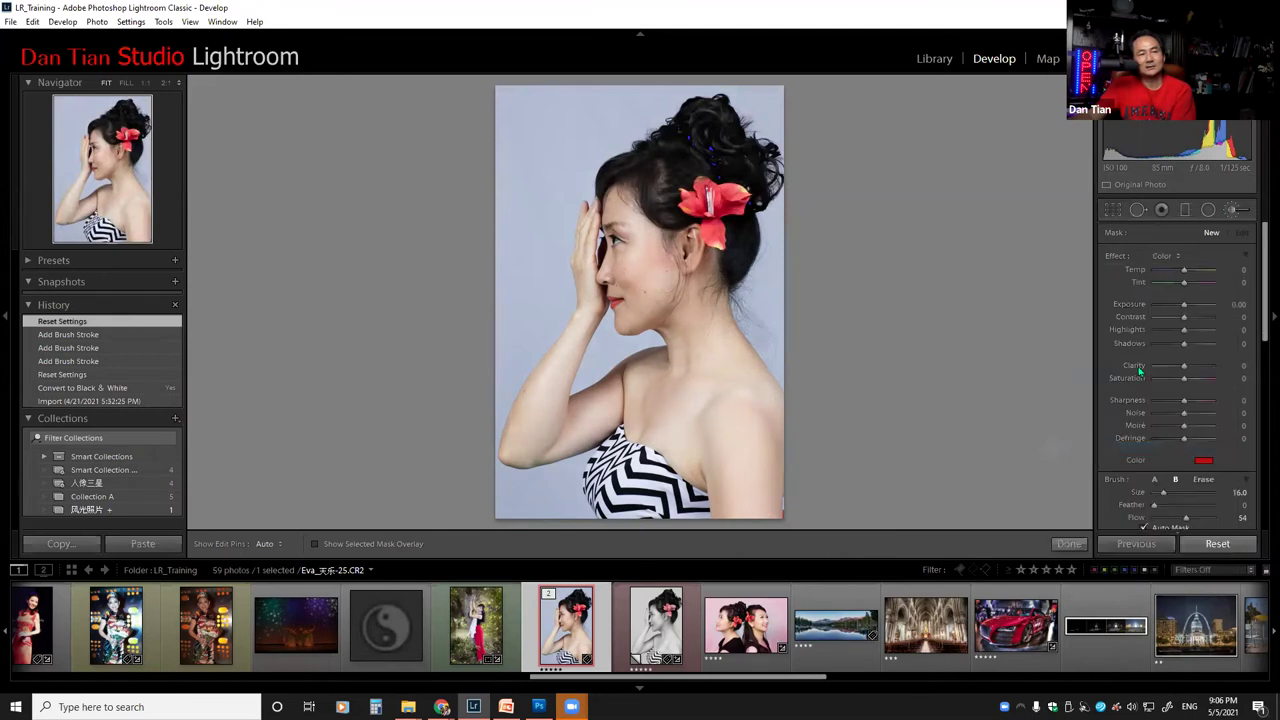
Step: Paint a red Color tint at Saturation 100 over the striped wrap, then open the two-women photo
{"action": "left_click", "coordinate": [1205, 461]}
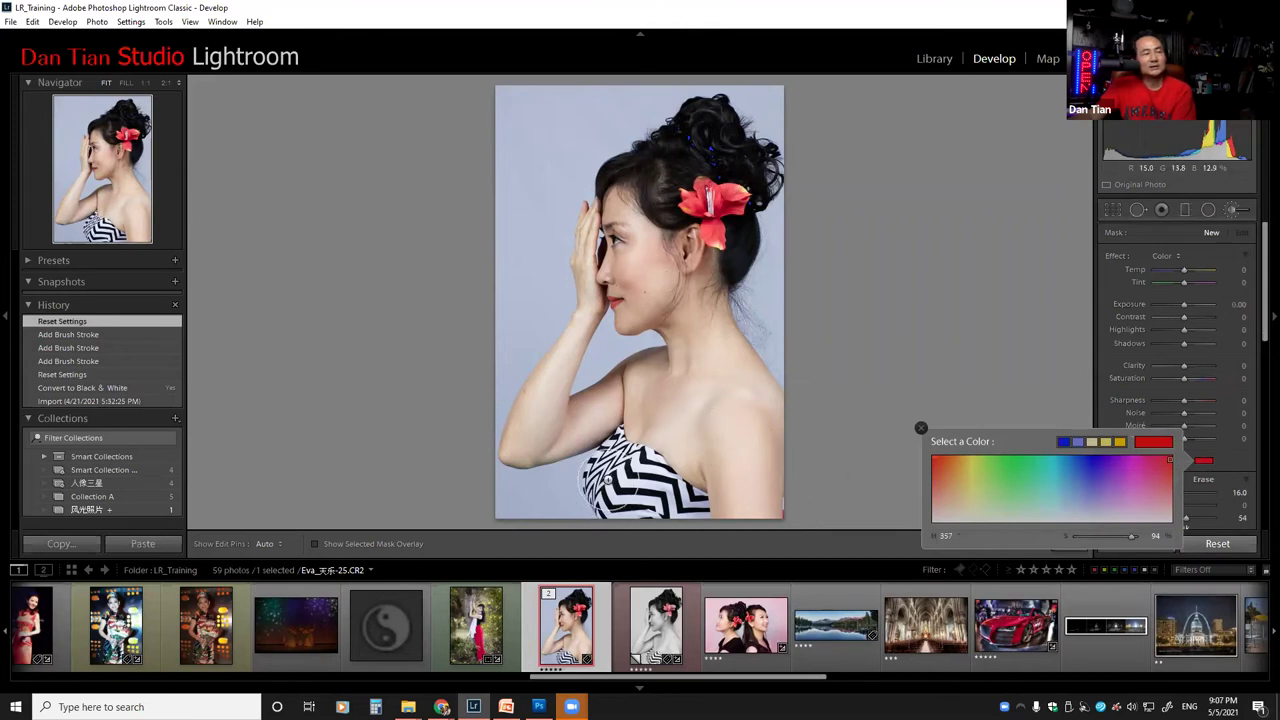
{"action": "left_click", "coordinate": [617, 487]}
{"action": "mouse_move", "coordinate": [617, 487]}
{"action": "left_mouse_down"}
{"action": "mouse_move", "coordinate": [645, 515]}
{"action": "mouse_move", "coordinate": [628, 490]}
{"action": "mouse_move", "coordinate": [618, 505]}
{"action": "mouse_move", "coordinate": [597, 456]}
{"action": "mouse_move", "coordinate": [656, 524]}
{"action": "mouse_move", "coordinate": [640, 483]}
{"action": "left_mouse_up"}
{"action": "left_click", "coordinate": [649, 492]}
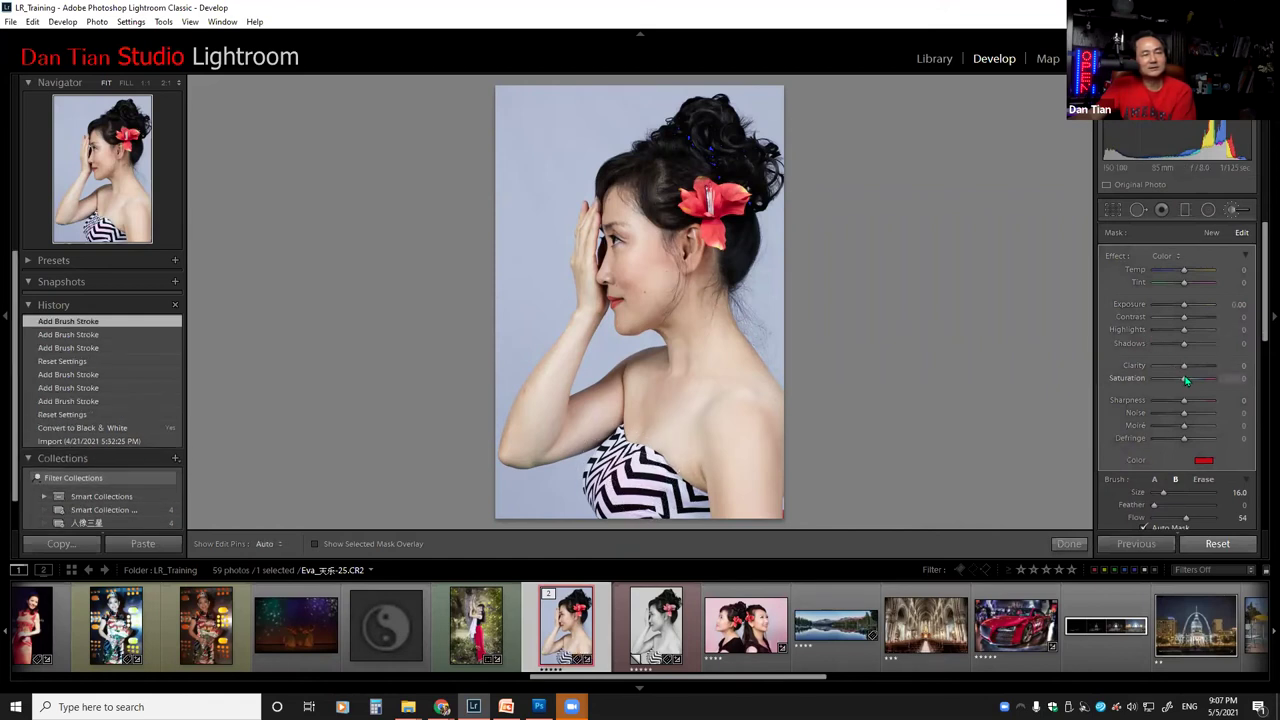
{"action": "left_click_drag", "start_coordinate": [1214, 378], "coordinate": [1220, 378]}
{"action": "mouse_move", "coordinate": [600, 445]}
{"action": "left_mouse_down"}
{"action": "mouse_move", "coordinate": [609, 520]}
{"action": "mouse_move", "coordinate": [600, 470]}
{"action": "mouse_move", "coordinate": [690, 505]}
{"action": "mouse_move", "coordinate": [662, 500]}
{"action": "left_mouse_up"}
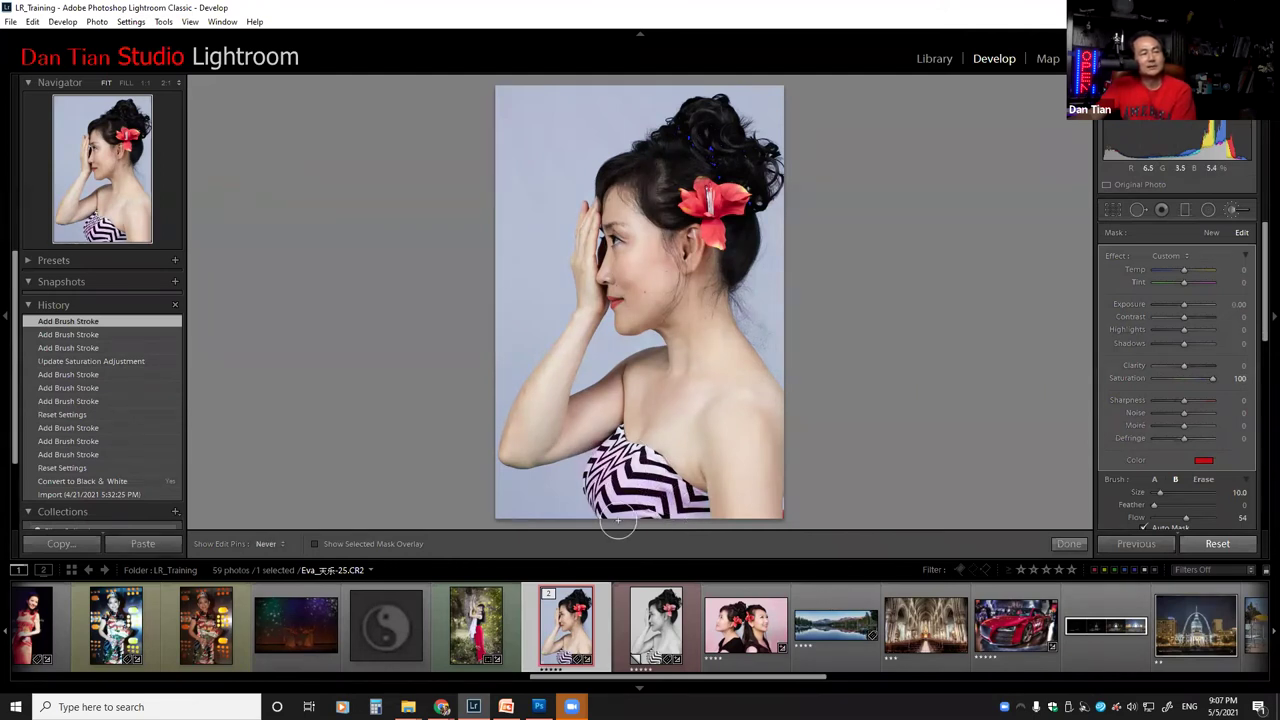
{"action": "left_click", "coordinate": [685, 490]}
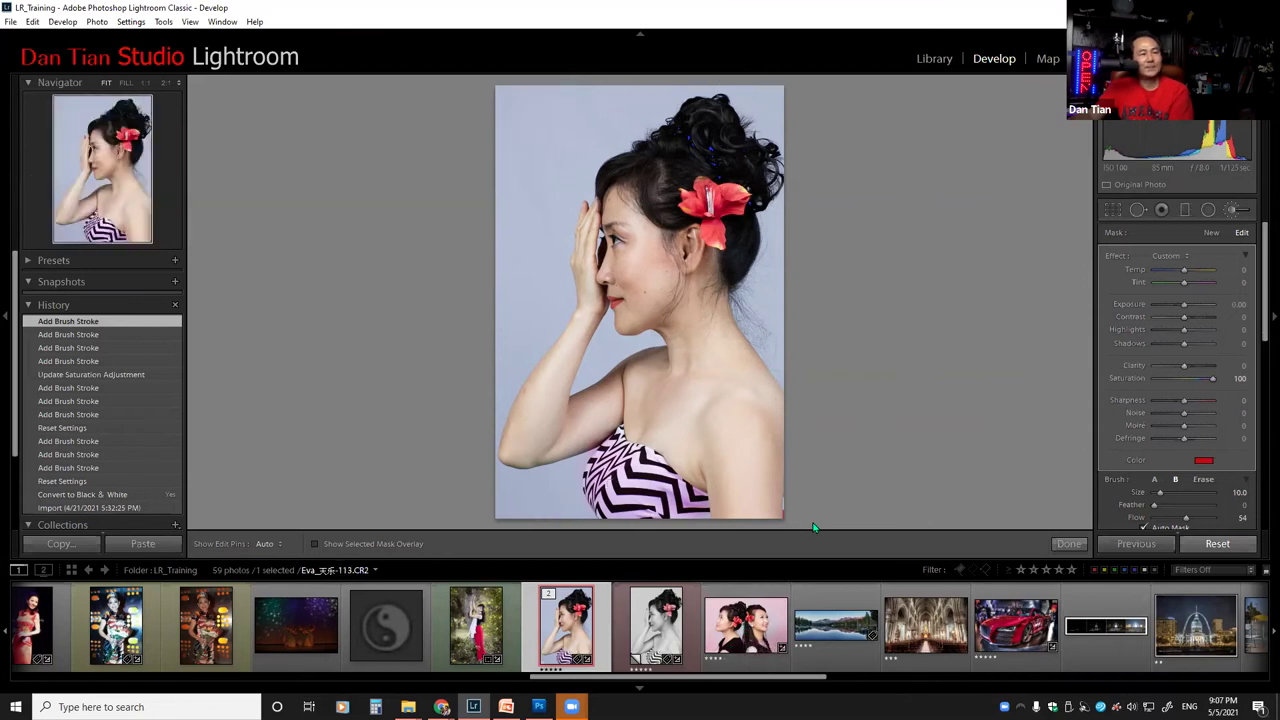
{"action": "left_click", "coordinate": [752, 634]}
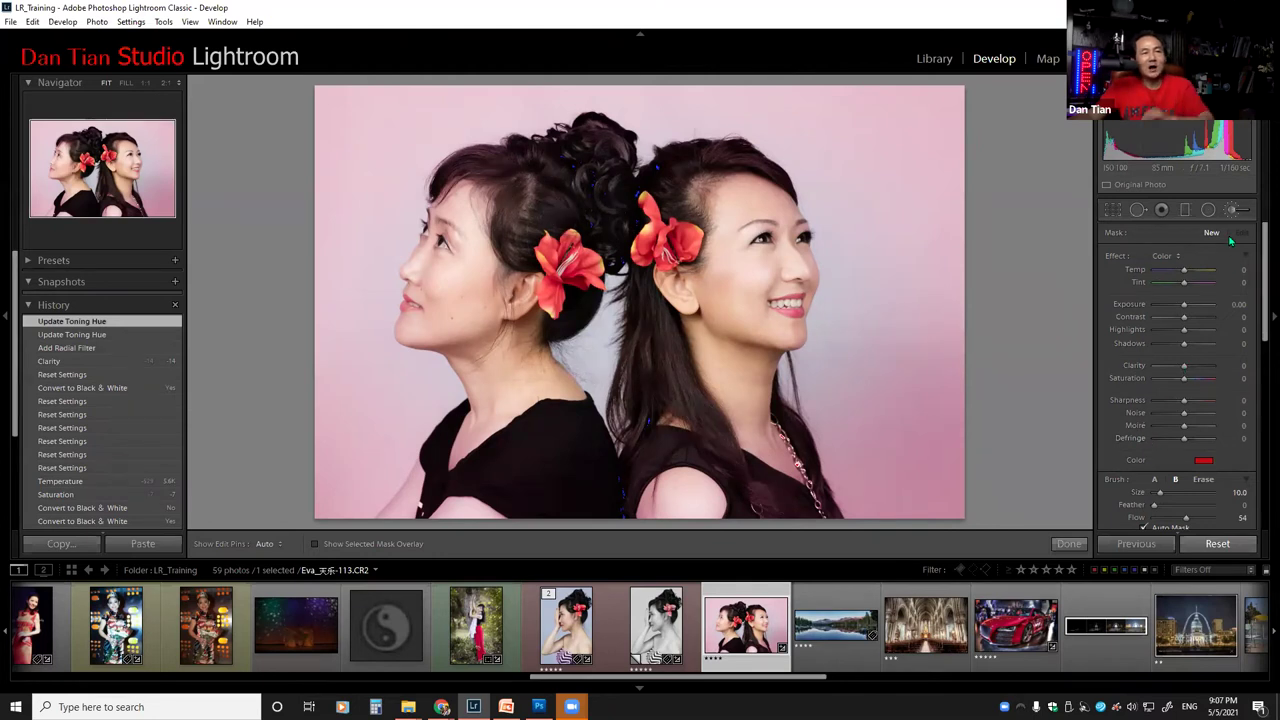
Step: Load the Teeth Whitening brush preset (Exposure 0.40, Saturation −60) and zoom to 1:1
{"action": "left_click", "coordinate": [1178, 257]}
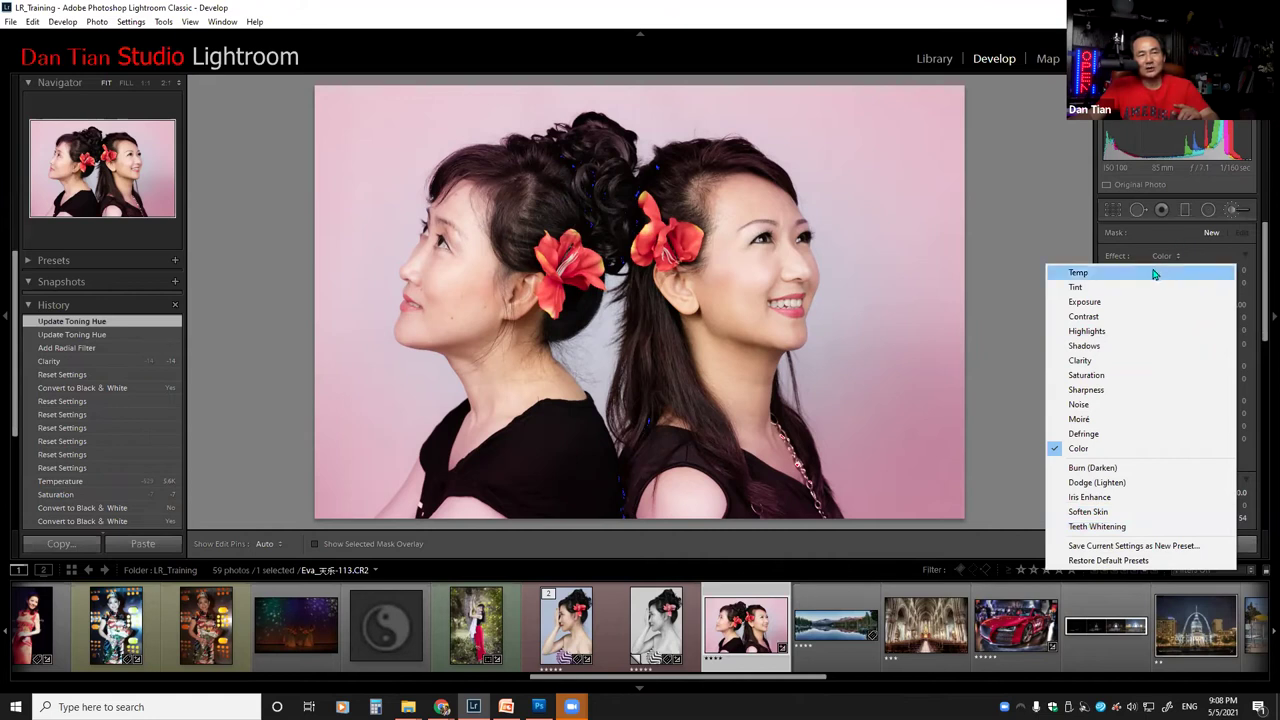
{"action": "left_click", "coordinate": [1096, 527]}
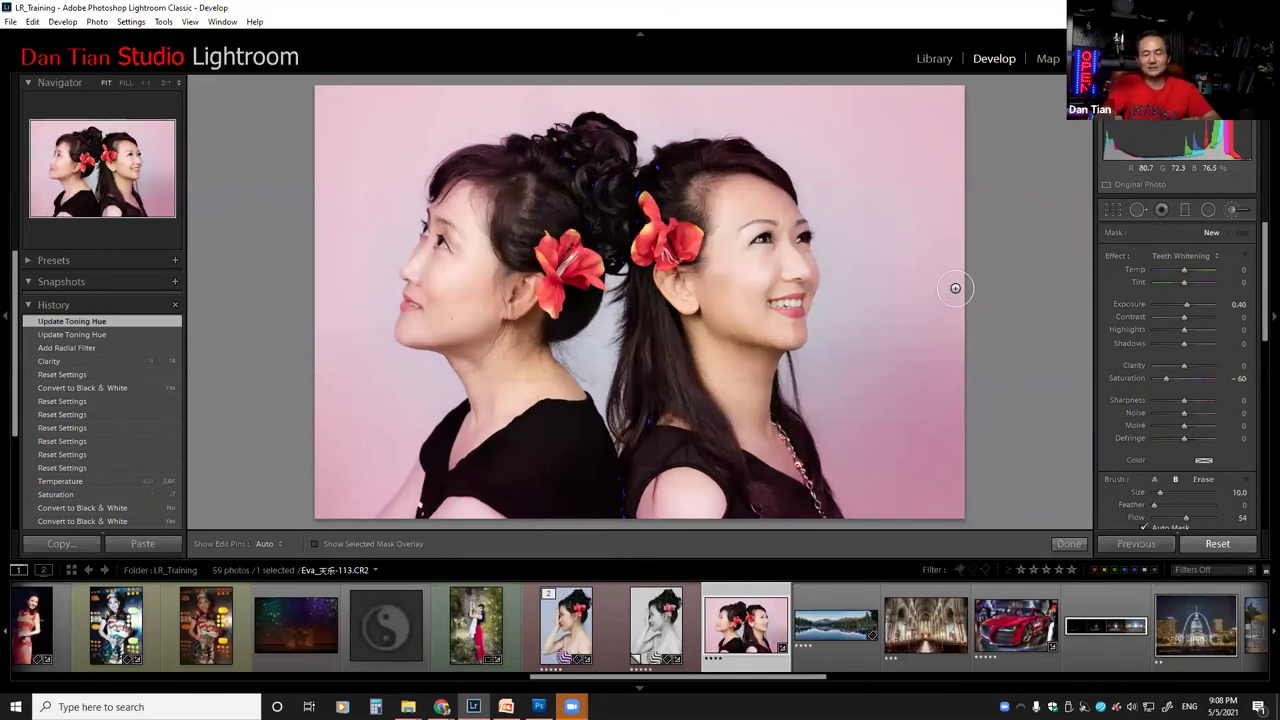
{"action": "key", "text": "z"}
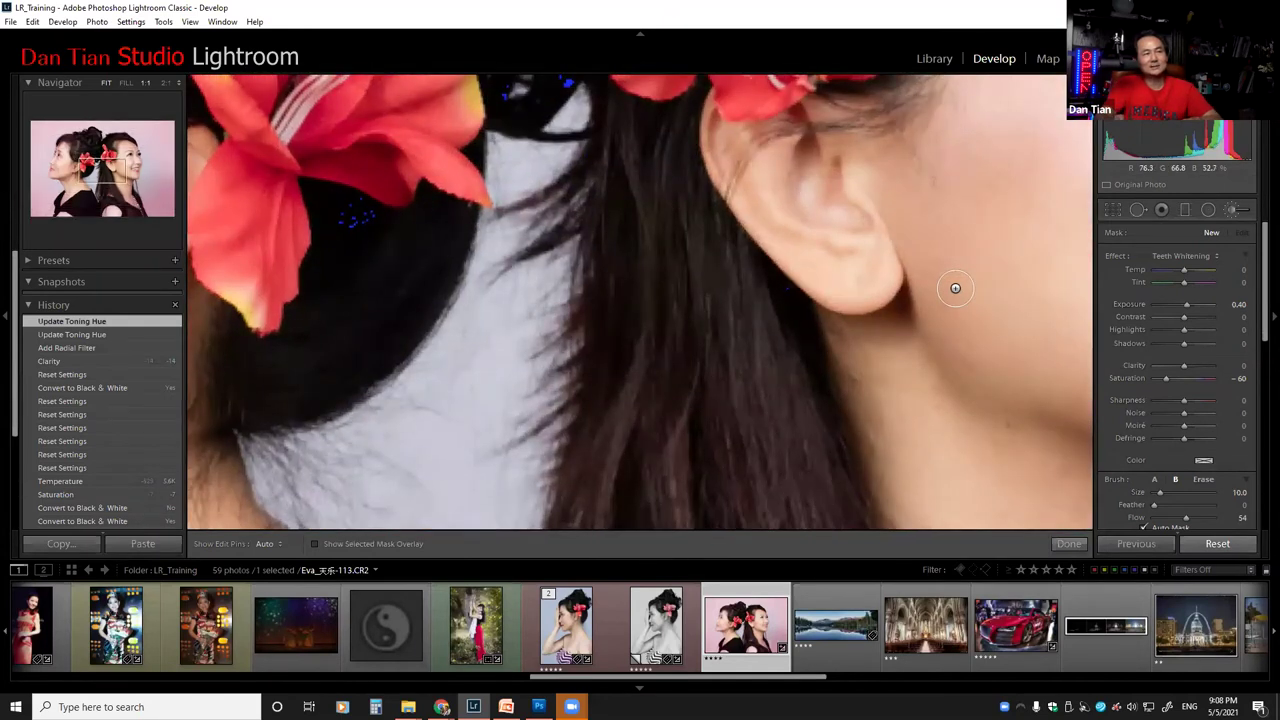
Step: With a slightly smaller brush, paint Teeth Whitening across the smiling woman's teeth
{"action": "mouse_move", "coordinate": [951, 277]}
{"action": "left_mouse_down"}
{"action": "mouse_move", "coordinate": [374, 266]}
{"action": "mouse_move", "coordinate": [397, 291]}
{"action": "left_mouse_up"}
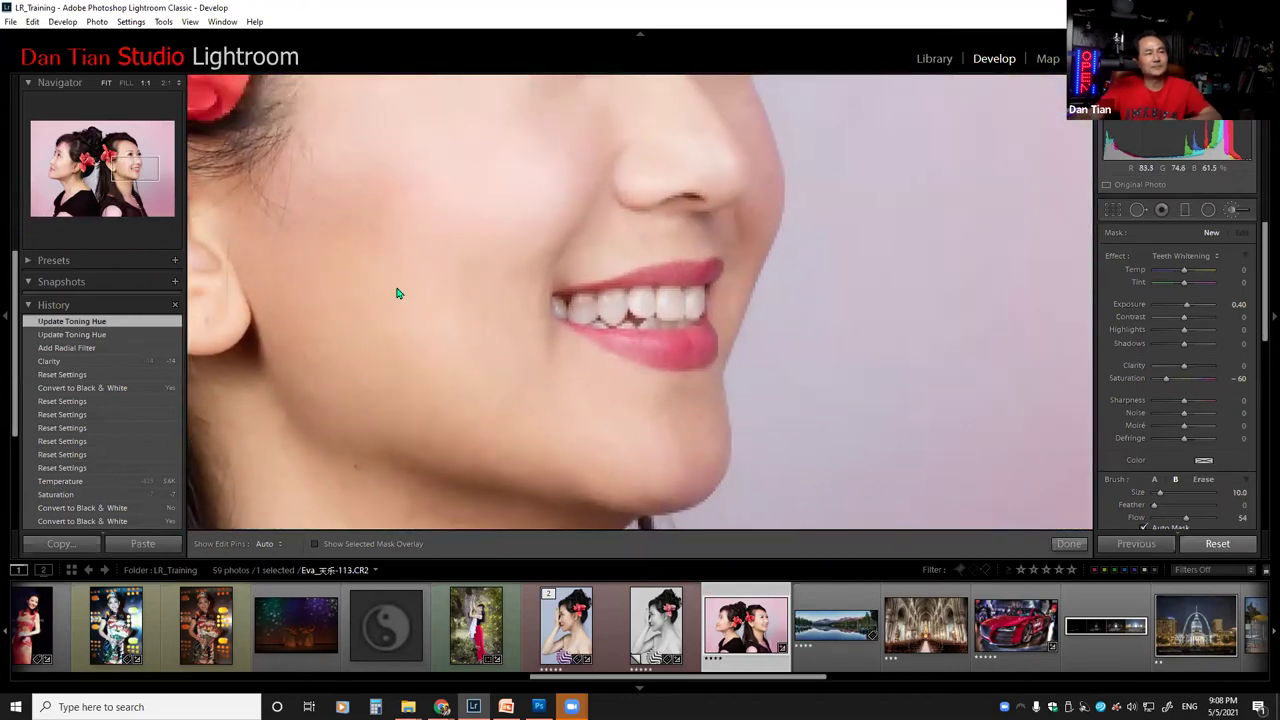
{"action": "key", "text": "bracketleft"}
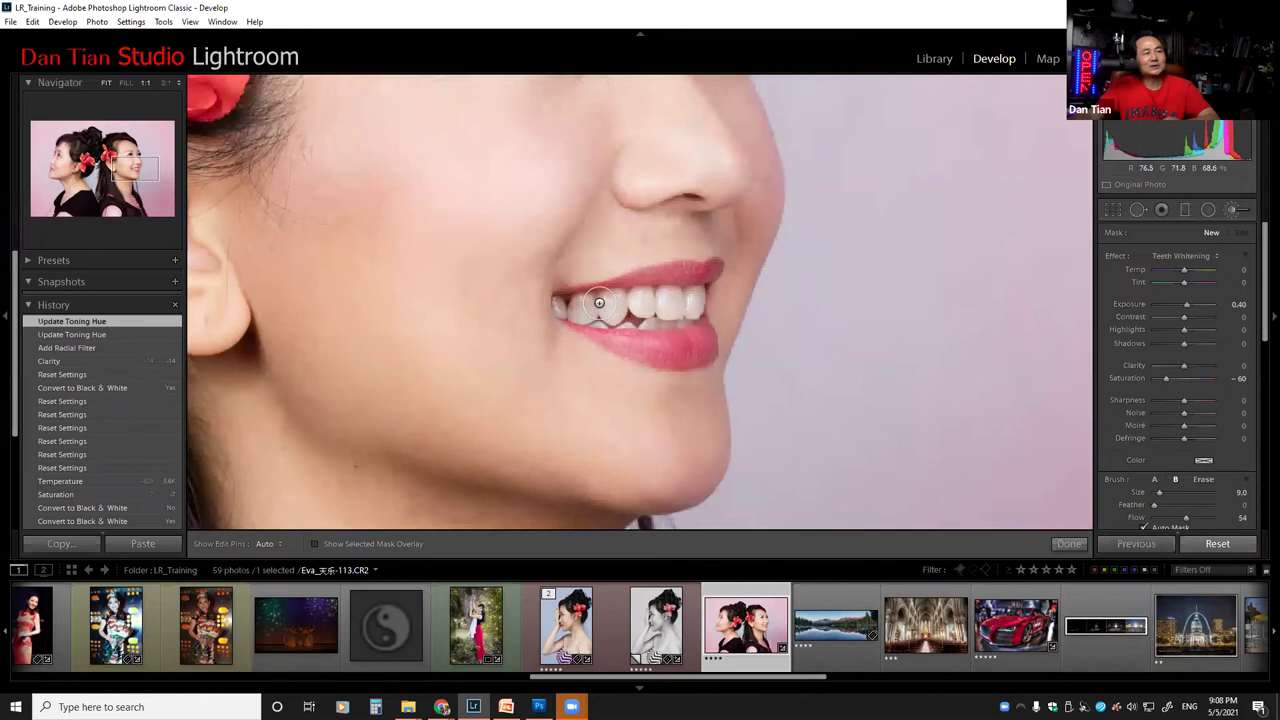
{"action": "mouse_move", "coordinate": [587, 308]}
{"action": "left_mouse_down"}
{"action": "mouse_move", "coordinate": [649, 295]}
{"action": "mouse_move", "coordinate": [583, 312]}
{"action": "left_mouse_up"}
{"action": "key", "text": "h"}
{"action": "mouse_move", "coordinate": [614, 303]}
{"action": "left_mouse_down"}
{"action": "mouse_move", "coordinate": [630, 308]}
{"action": "mouse_move", "coordinate": [595, 310]}
{"action": "mouse_move", "coordinate": [640, 292]}
{"action": "mouse_move", "coordinate": [697, 300]}
{"action": "mouse_move", "coordinate": [685, 318]}
{"action": "mouse_move", "coordinate": [566, 310]}
{"action": "left_mouse_up"}
{"action": "key", "text": "h"}
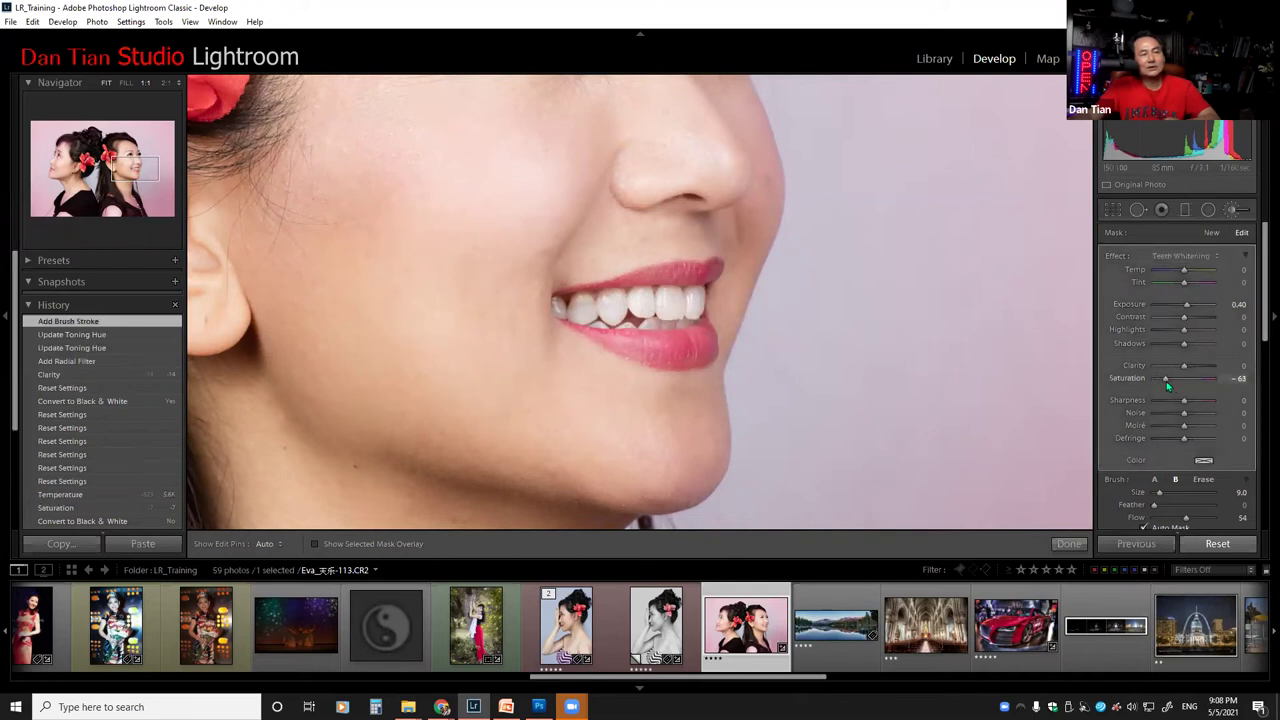
Step: Lower the whitening Saturation to −82, undo a stray mask move, and repaint the teeth
{"action": "left_click_drag", "start_coordinate": [1166, 382], "coordinate": [1162, 382]}
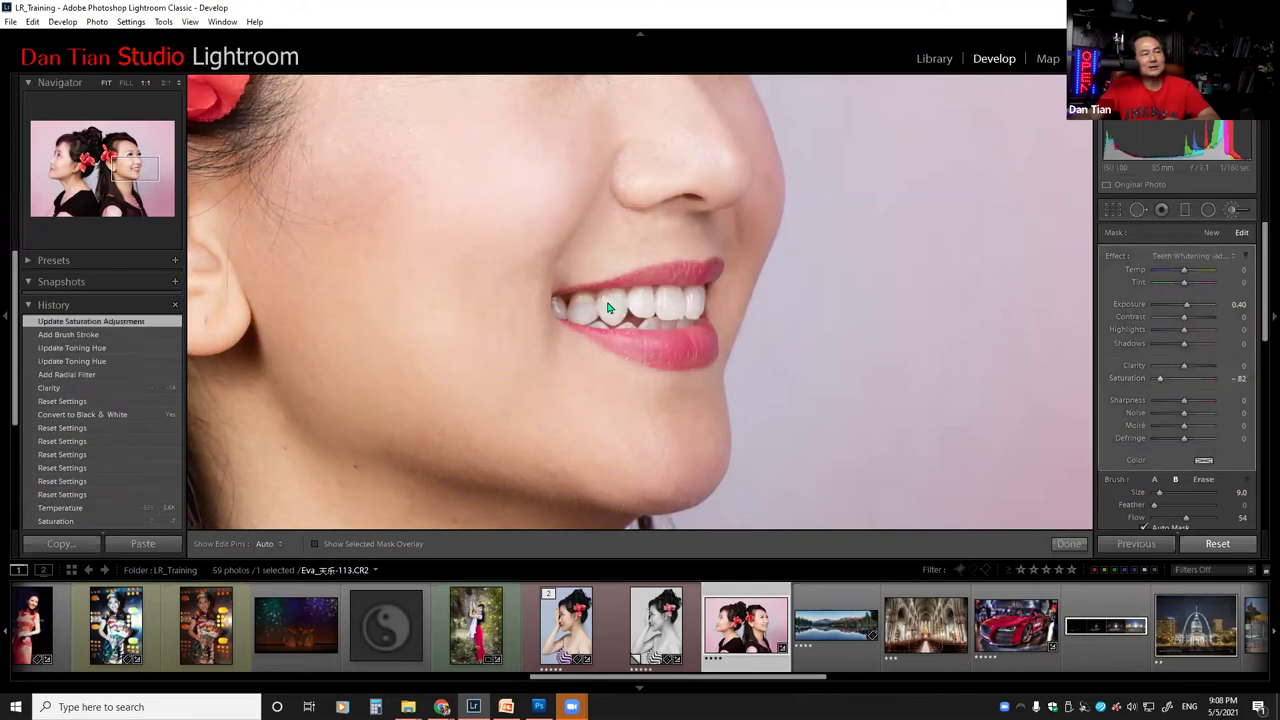
{"action": "left_click_drag", "start_coordinate": [585, 311], "coordinate": [628, 311]}
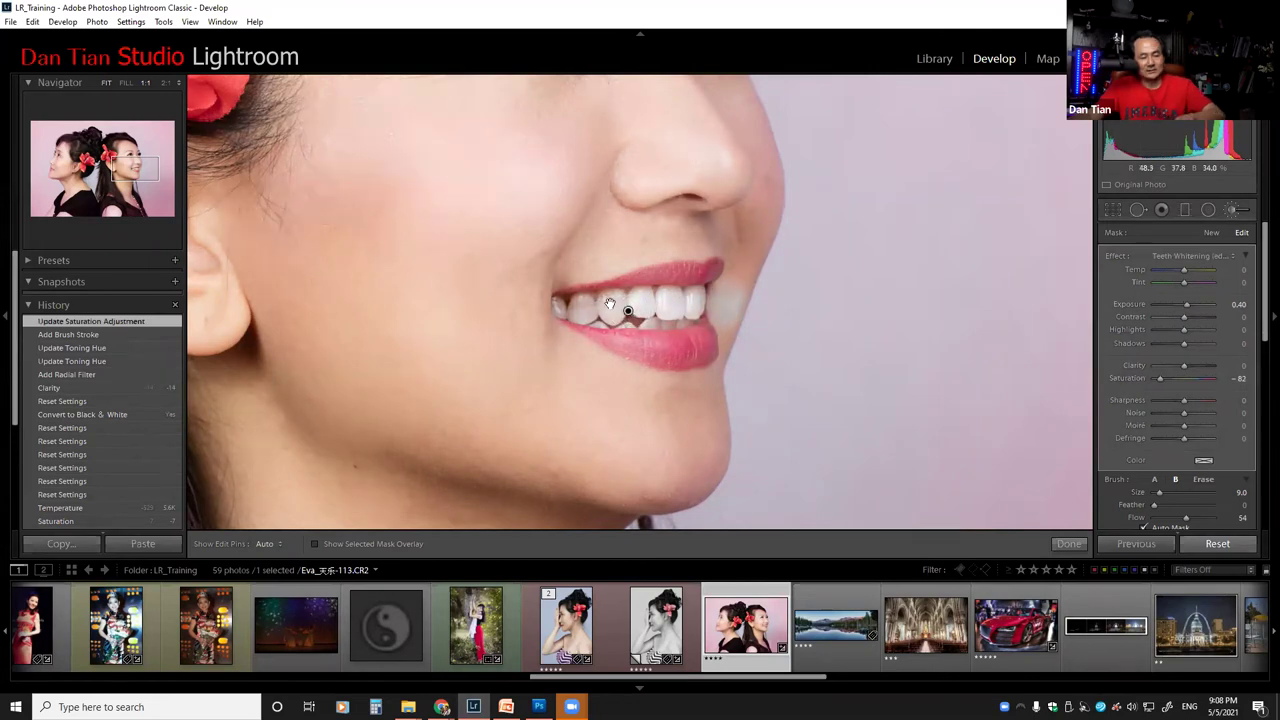
{"action": "key", "text": "ctrl+z"}
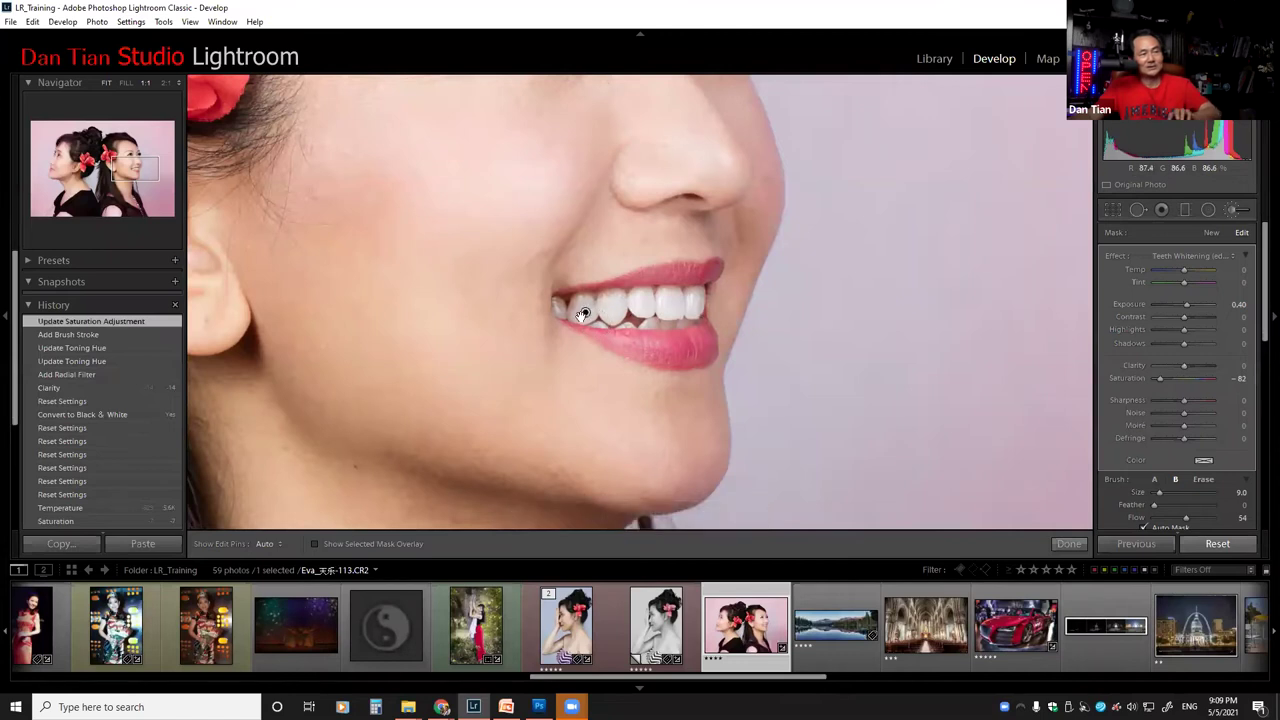
{"action": "key", "text": "h"}
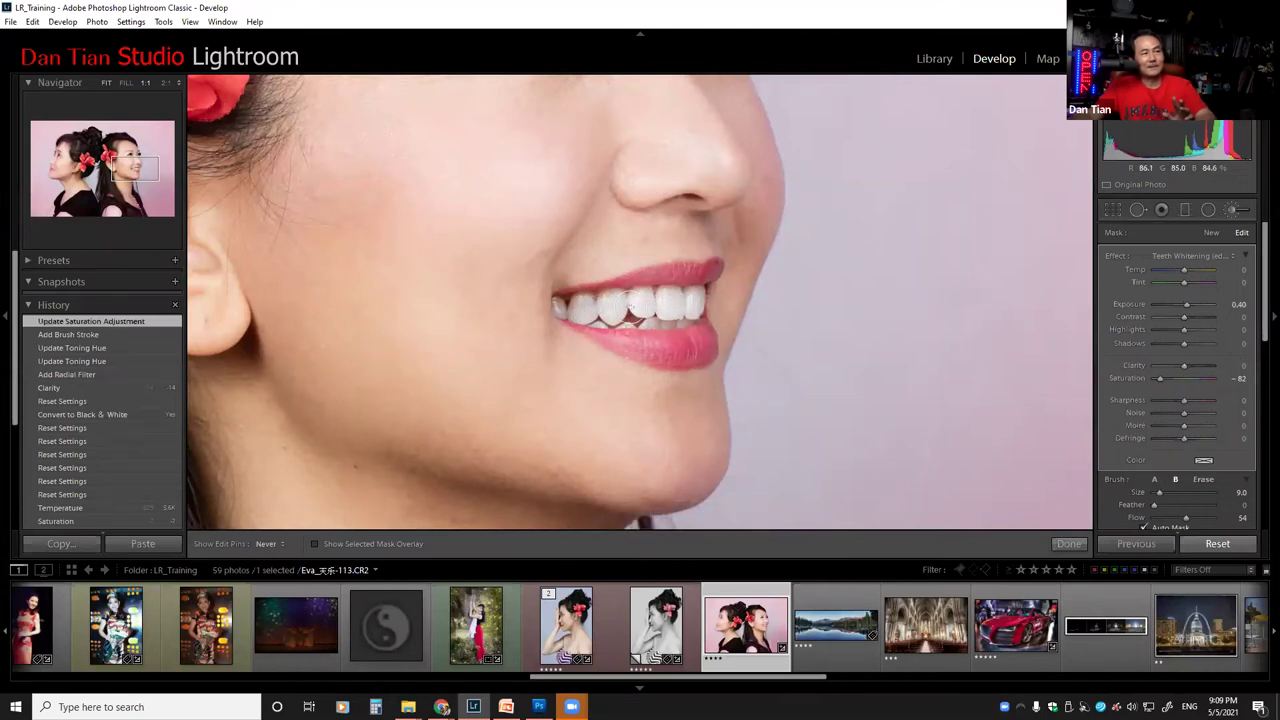
{"action": "left_click_drag", "start_coordinate": [588, 320], "coordinate": [572, 306]}
{"action": "key", "text": "h"}
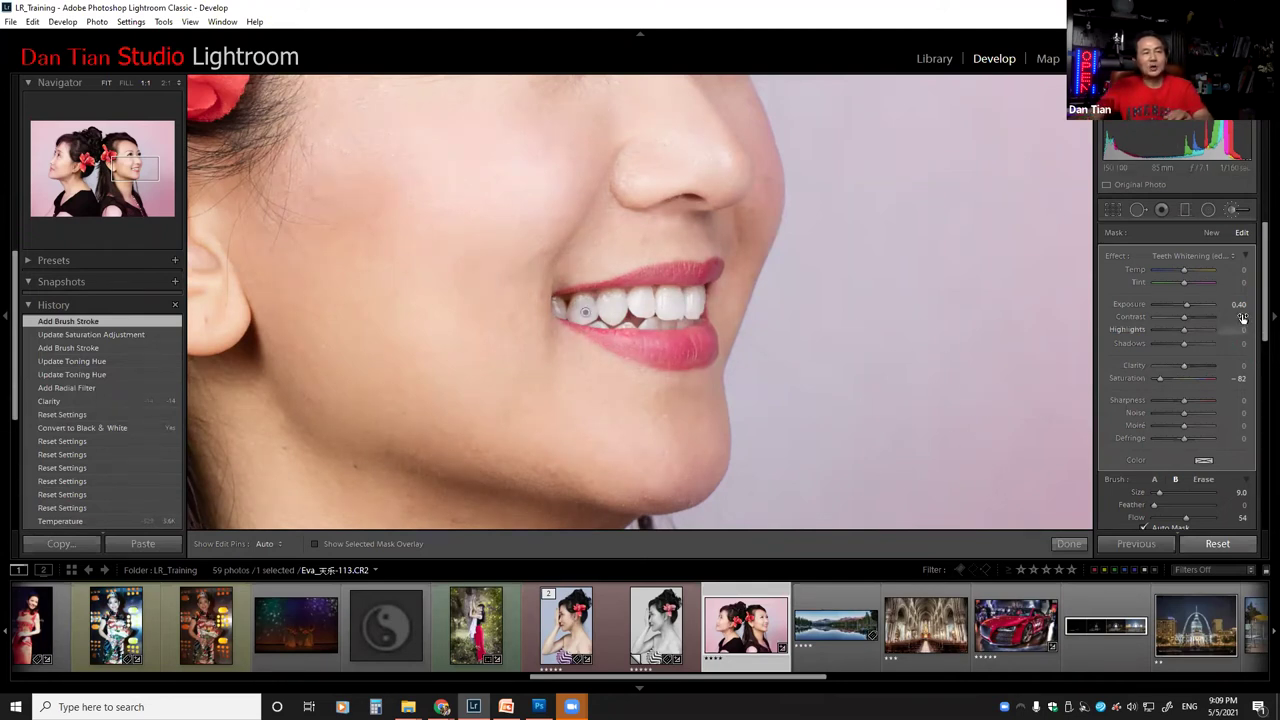
{"action": "left_click", "coordinate": [1240, 256]}
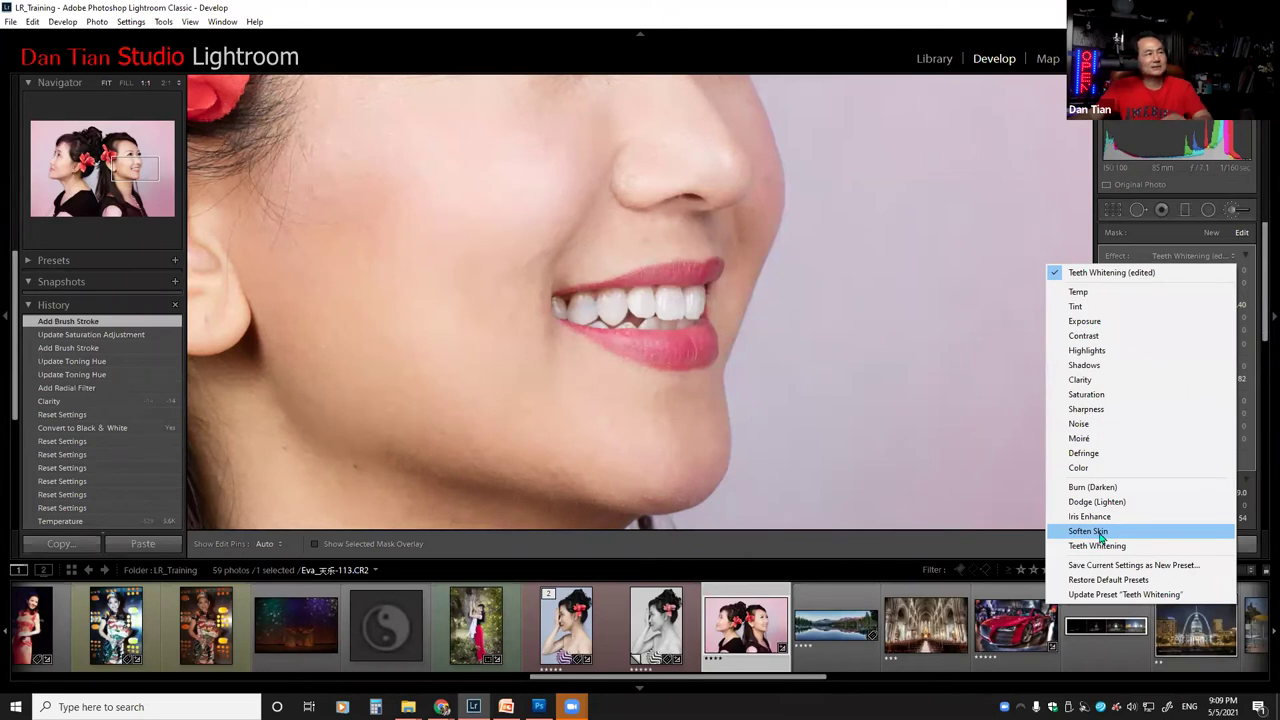
Step: Undo the stray chin stroke and frame the right woman's eyes and cheeks at 1:1
{"action": "left_click", "coordinate": [612, 490]}
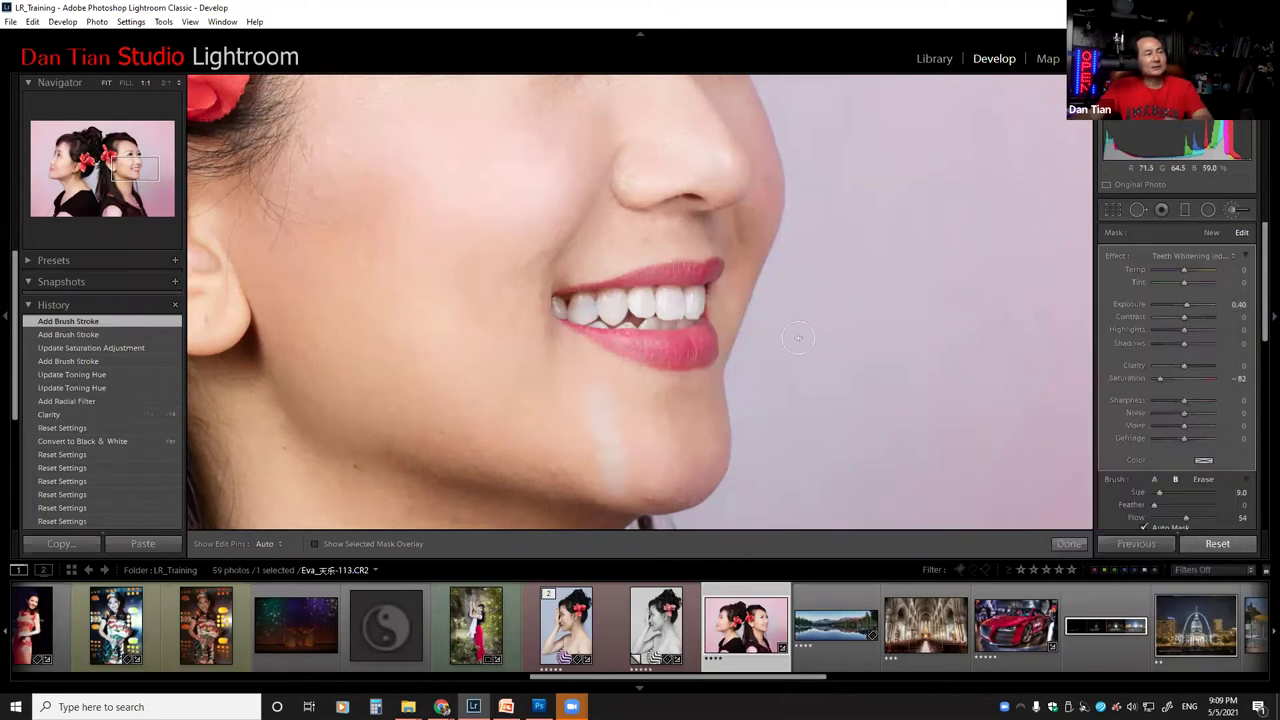
{"action": "key", "text": "ctrl+z"}
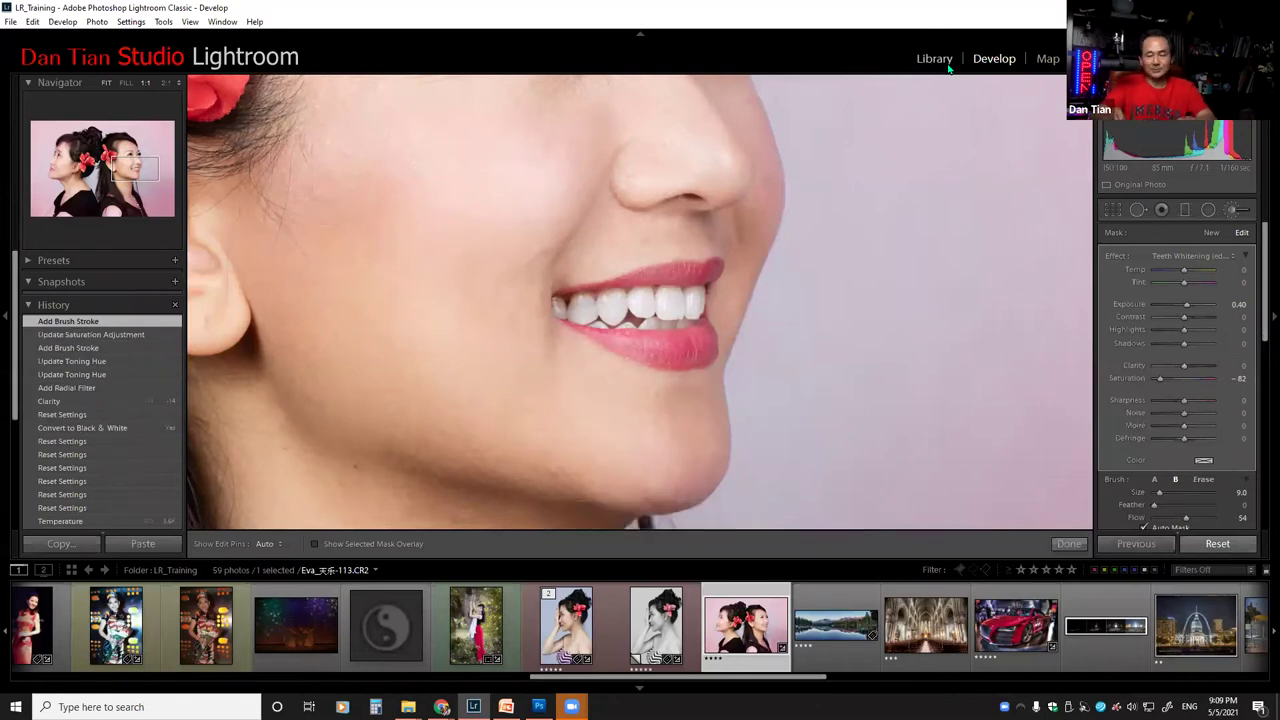
{"action": "key", "text": "z"}
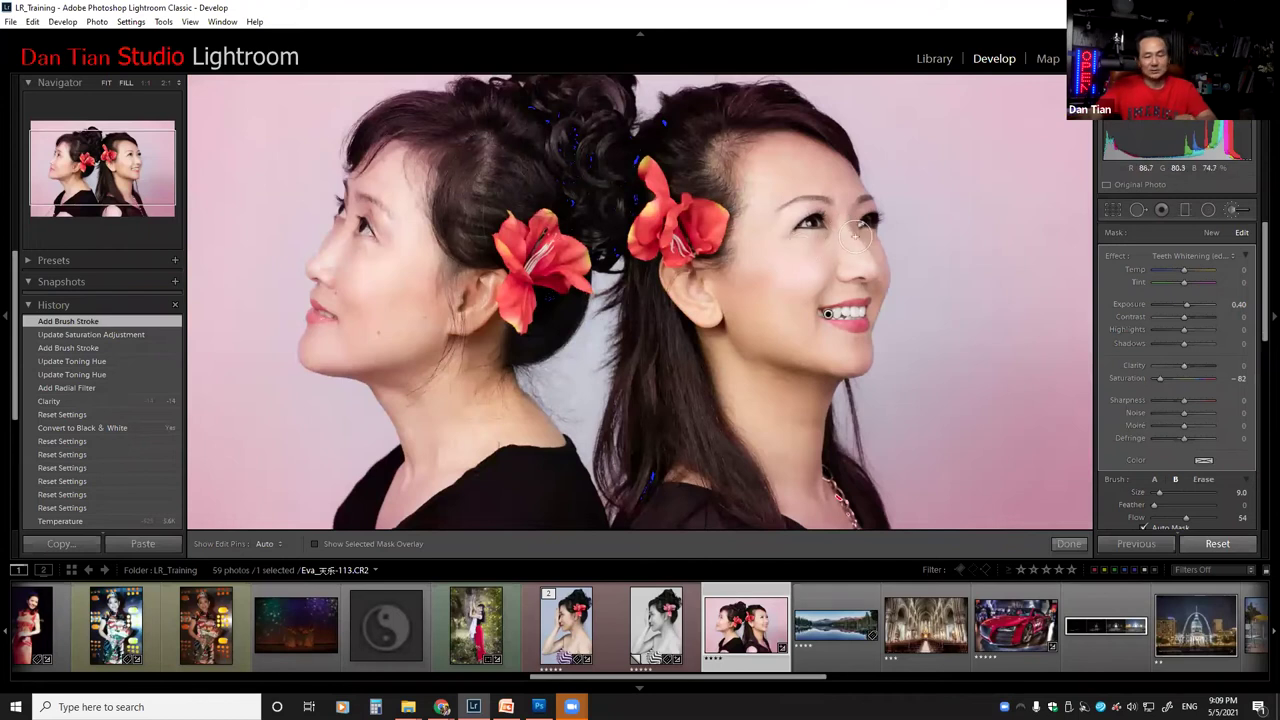
{"action": "key", "text": "z"}
{"action": "mouse_move", "coordinate": [546, 372]}
{"action": "left_mouse_down"}
{"action": "mouse_move", "coordinate": [555, 468]}
{"action": "mouse_move", "coordinate": [571, 371]}
{"action": "left_mouse_up"}
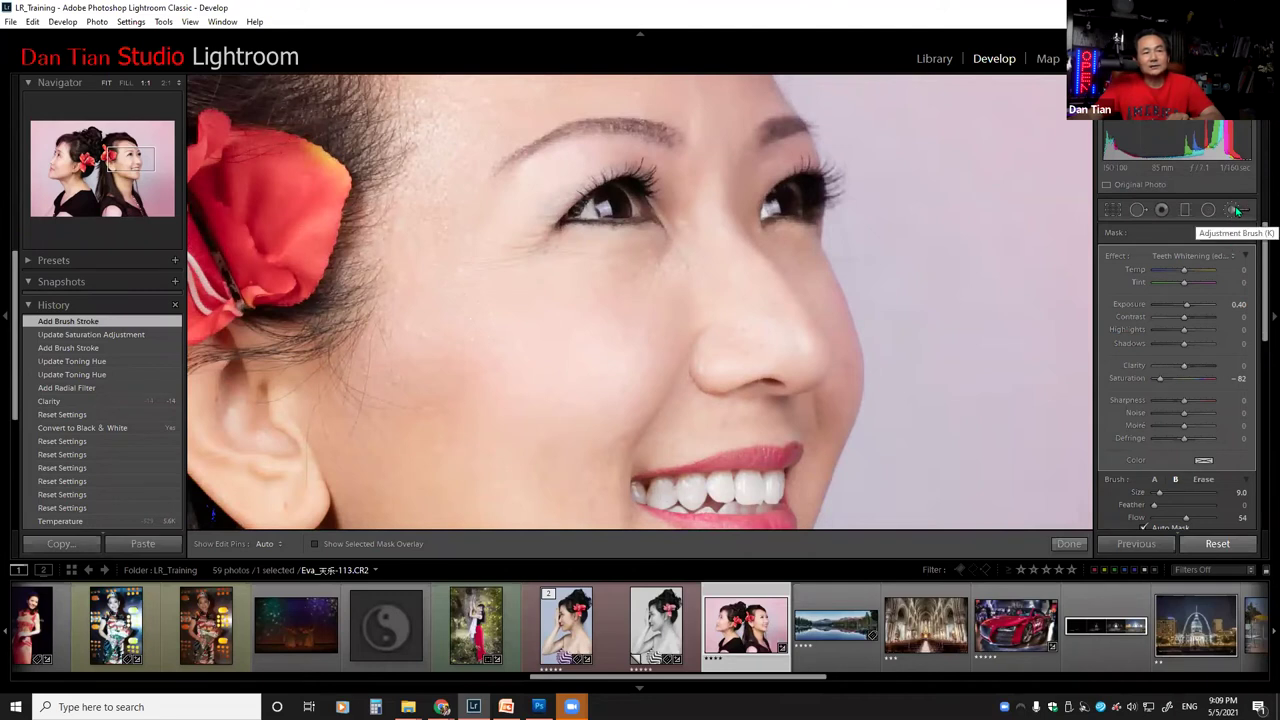
Step: Choose the Soften Skin brush effect, then close the Adjustment Brush panel
{"action": "left_click", "coordinate": [1233, 258]}
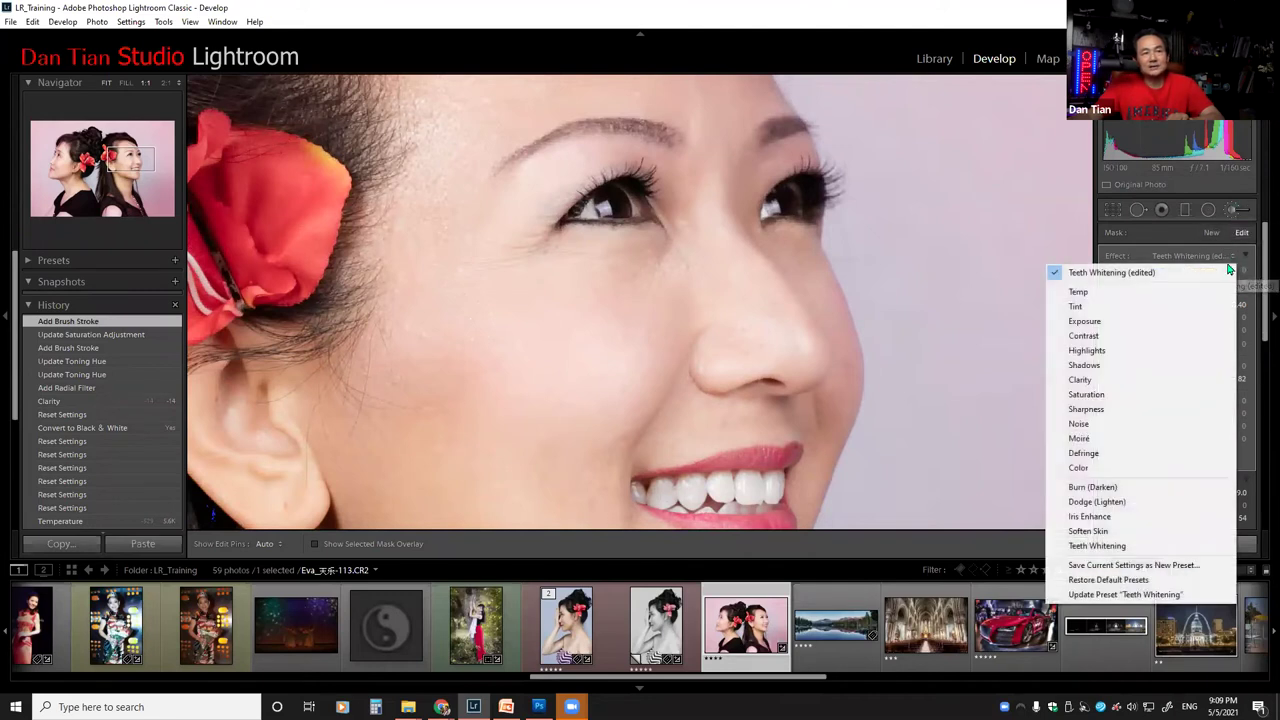
{"action": "left_click", "coordinate": [1088, 531]}
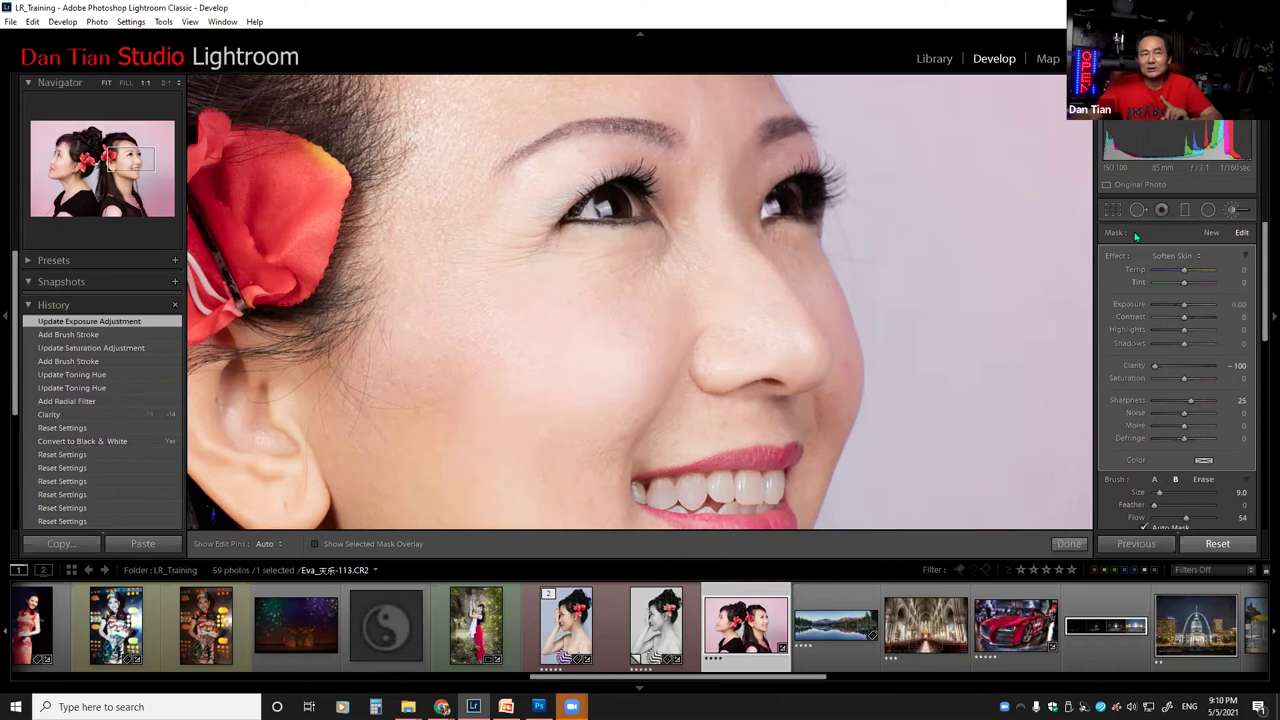
{"action": "left_click", "coordinate": [1235, 211]}
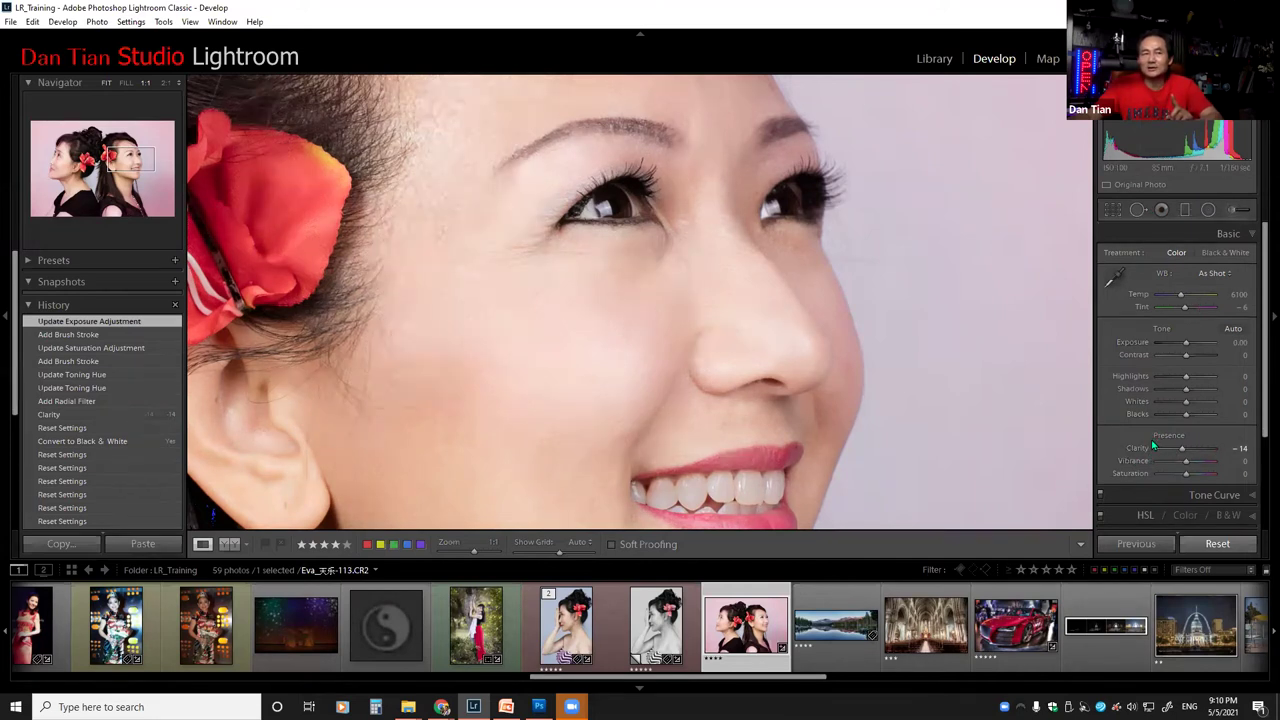
Step: Start a new Soften Skin brush at size 18 with Clarity −100, then zoom back to the whole photo
{"action": "left_click", "coordinate": [1231, 207]}
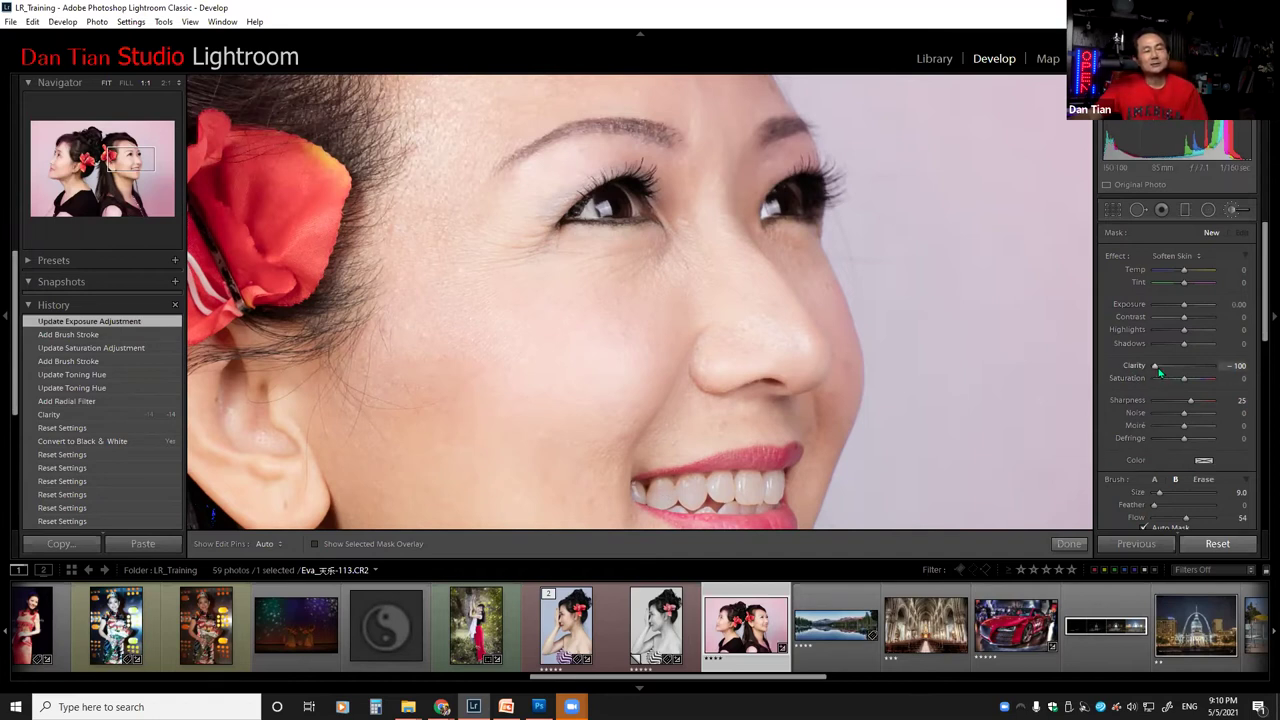
{"action": "left_click_drag", "start_coordinate": [1155, 367], "coordinate": [1159, 369]}
{"action": "left_click_drag", "start_coordinate": [1167, 366], "coordinate": [1146, 368]}
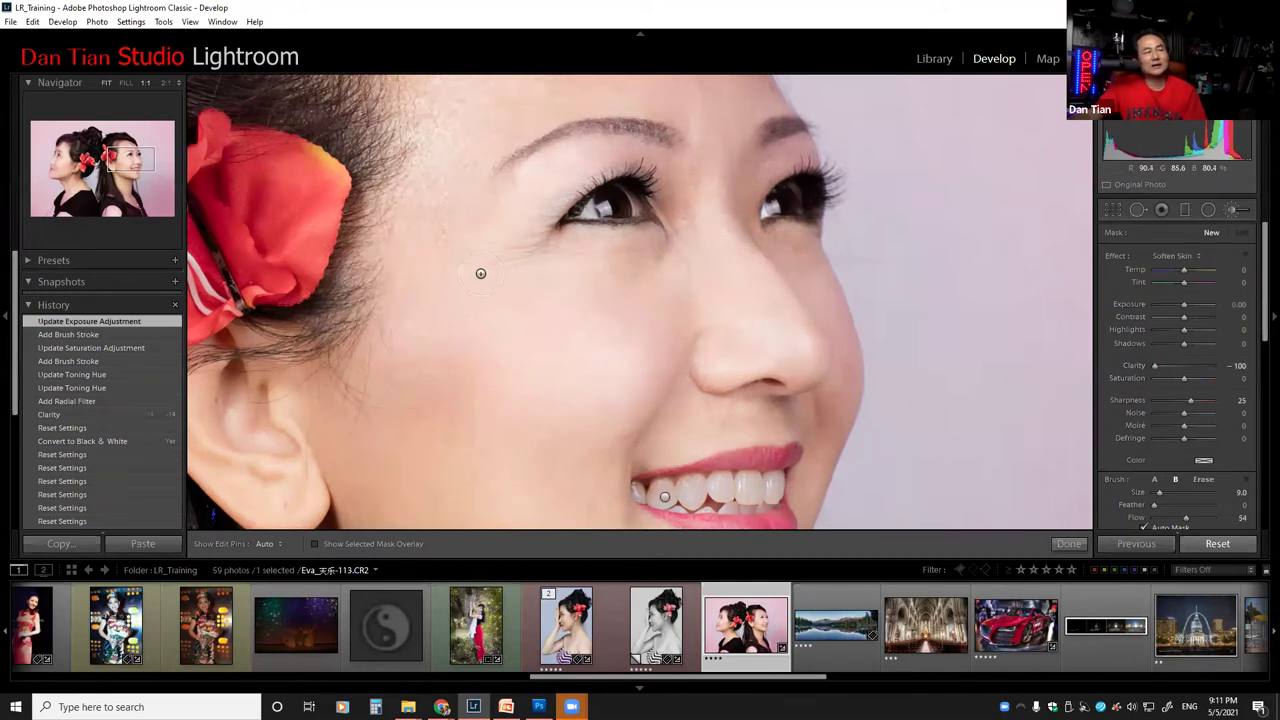
{"action": "key", "text": "h"}
{"action": "scroll", "coordinate": [483, 267], "scroll_direction": "up", "scroll_amount": 2}
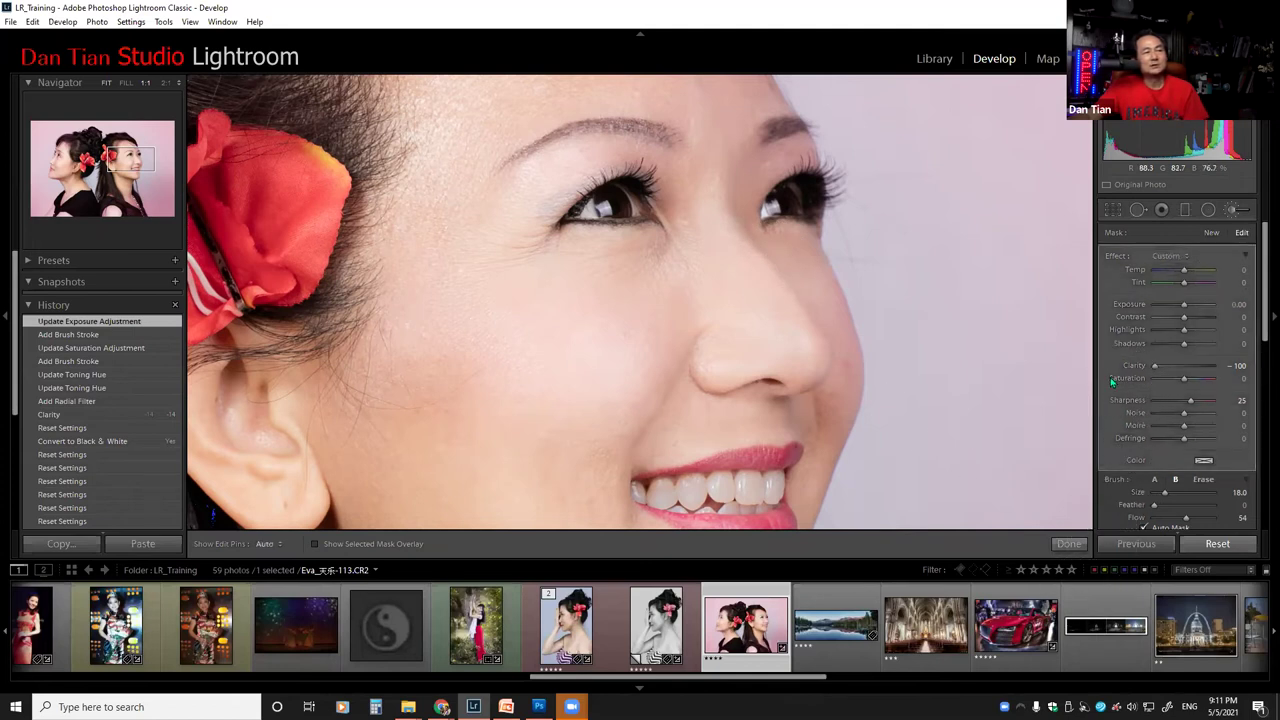
{"action": "key", "text": "z"}
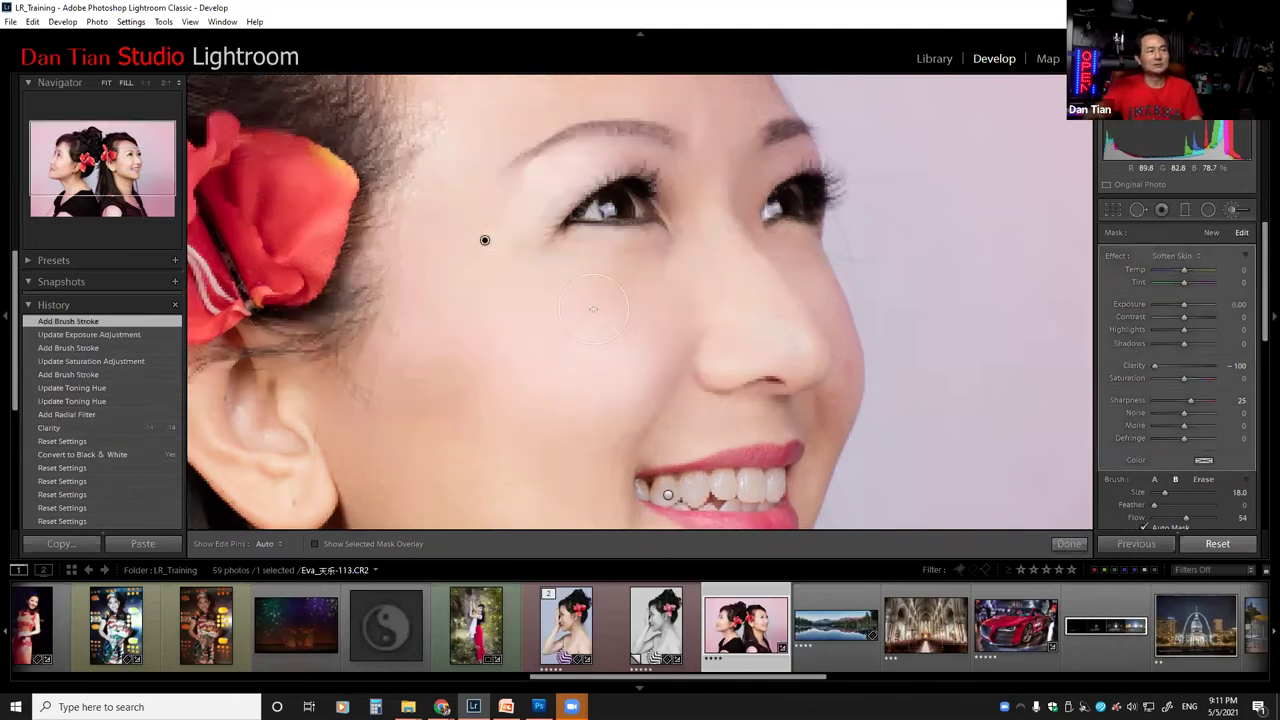
{"action": "key", "text": "z"}
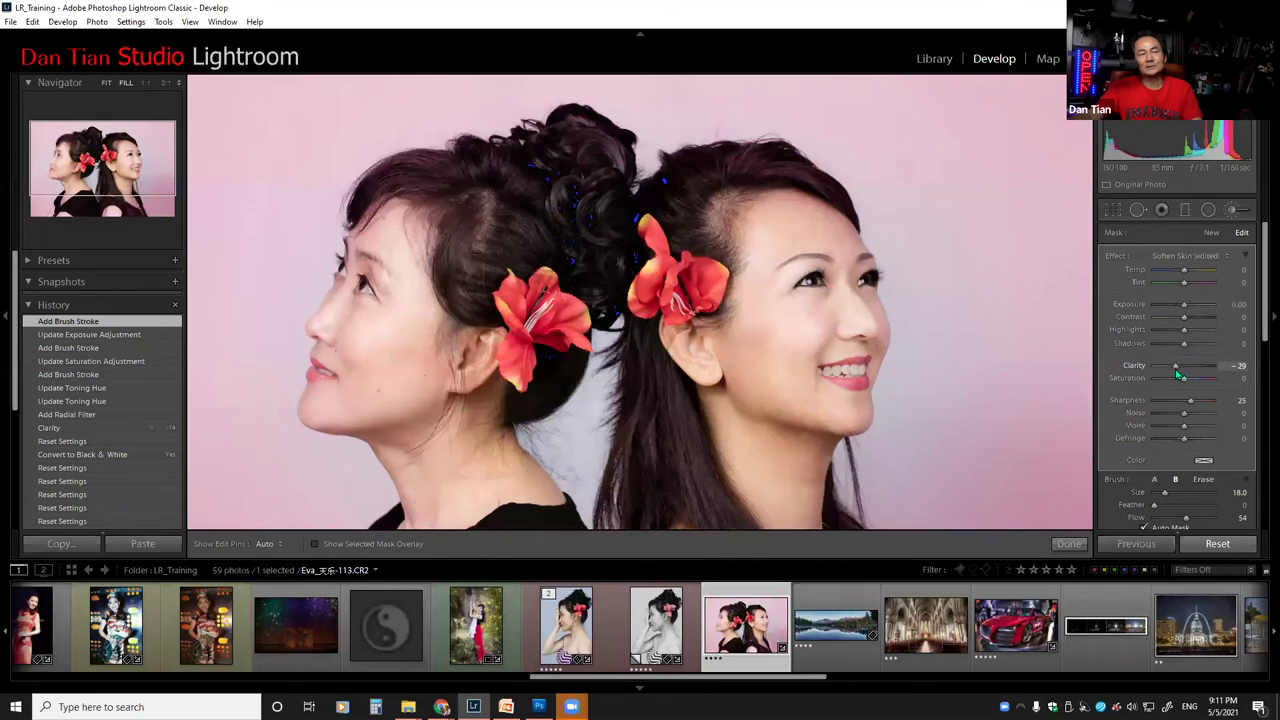
Step: Ease the brush Clarity to -36 and nudge the skin-softening adjustment pin slightly
{"action": "left_click_drag", "start_coordinate": [1176, 369], "coordinate": [1173, 369]}
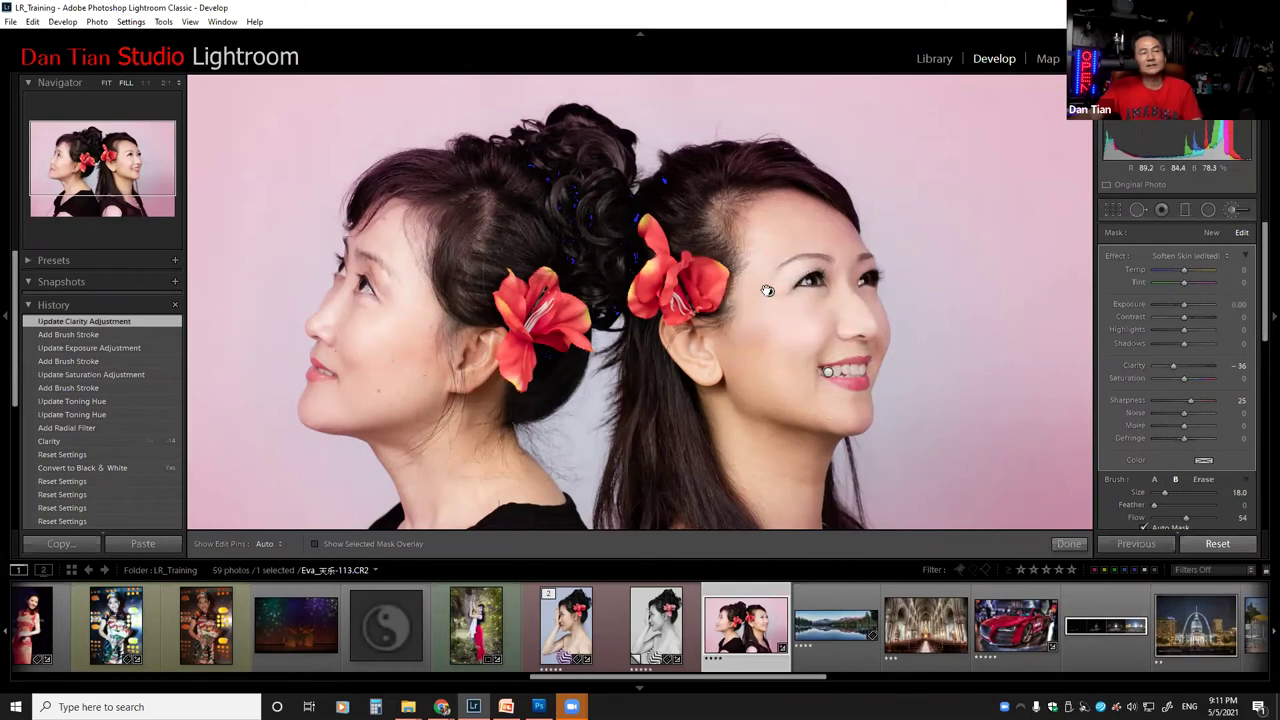
{"action": "left_click_drag", "start_coordinate": [769, 293], "coordinate": [770, 295]}
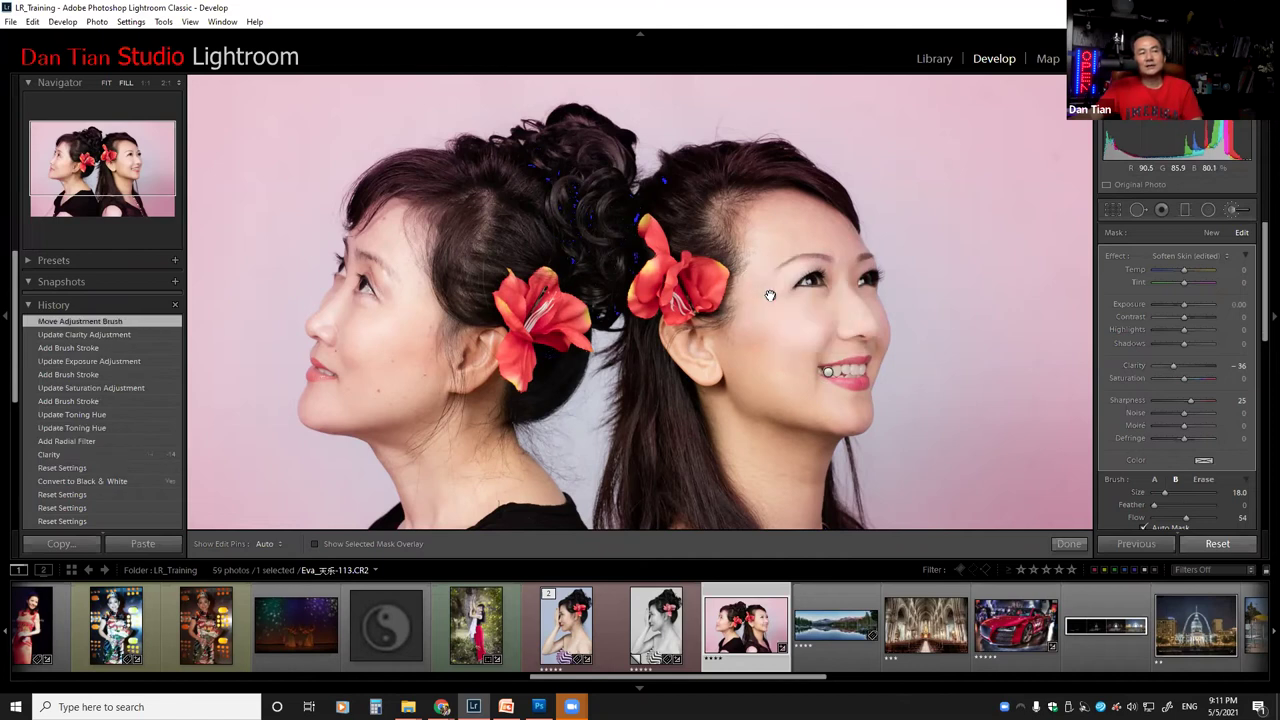
{"action": "mouse_move", "coordinate": [770, 296]}
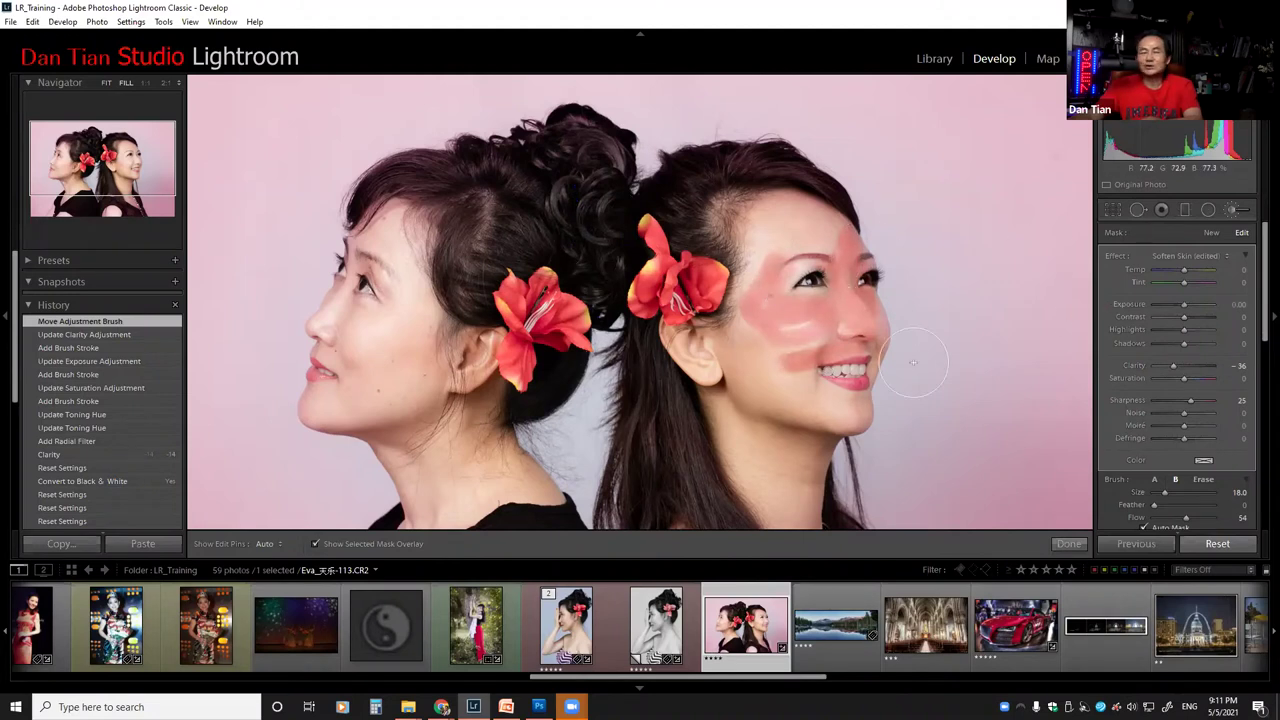
Step: Paint extra softening up to her hairline and over the cheek by her ear
{"action": "key", "text": "h"}
{"action": "mouse_move", "coordinate": [749, 355]}
{"action": "left_mouse_down"}
{"action": "mouse_move", "coordinate": [735, 335]}
{"action": "mouse_move", "coordinate": [738, 285]}
{"action": "mouse_move", "coordinate": [790, 215]}
{"action": "mouse_move", "coordinate": [830, 225]}
{"action": "mouse_move", "coordinate": [810, 238]}
{"action": "left_mouse_up"}
{"action": "key", "text": "h"}
{"action": "key", "text": "h"}
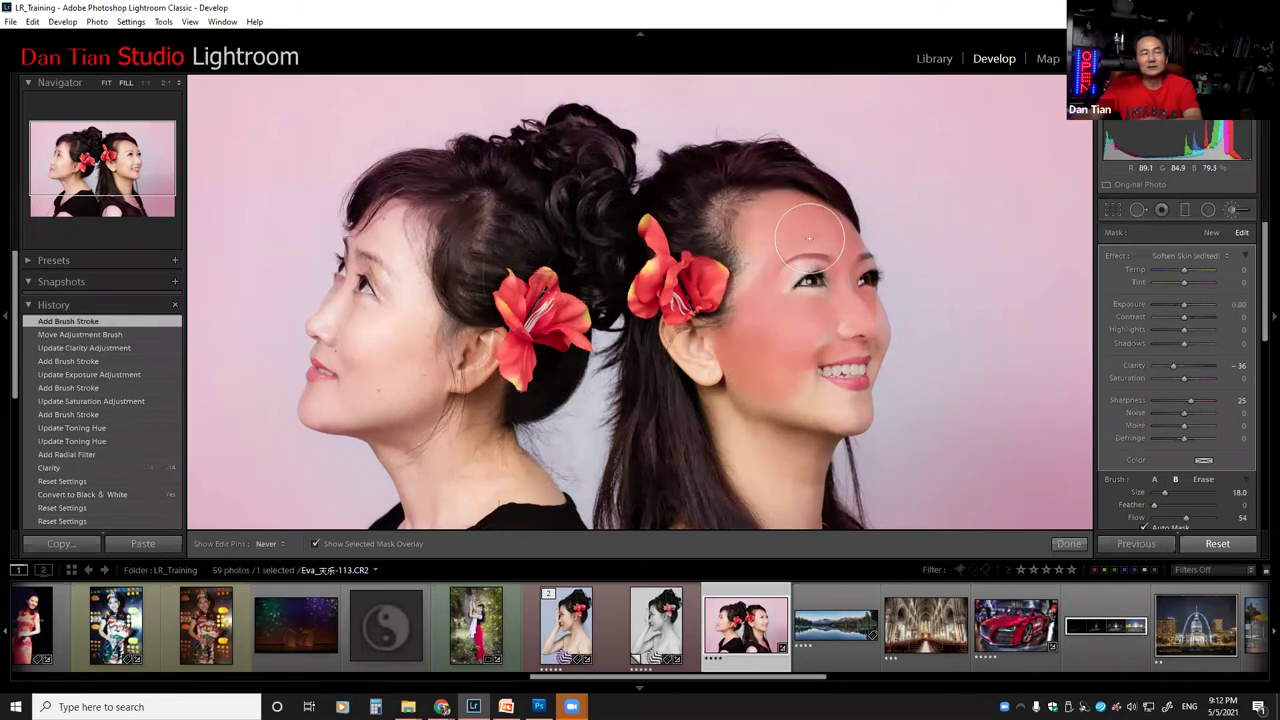
{"action": "key", "text": "h"}
{"action": "mouse_move", "coordinate": [752, 355]}
{"action": "left_mouse_down"}
{"action": "mouse_move", "coordinate": [828, 314]}
{"action": "mouse_move", "coordinate": [757, 374]}
{"action": "mouse_move", "coordinate": [792, 386]}
{"action": "mouse_move", "coordinate": [750, 350]}
{"action": "mouse_move", "coordinate": [765, 361]}
{"action": "mouse_move", "coordinate": [700, 348]}
{"action": "mouse_move", "coordinate": [772, 393]}
{"action": "mouse_move", "coordinate": [770, 296]}
{"action": "left_mouse_up"}
{"action": "key", "text": "h"}
{"action": "key", "text": "h"}
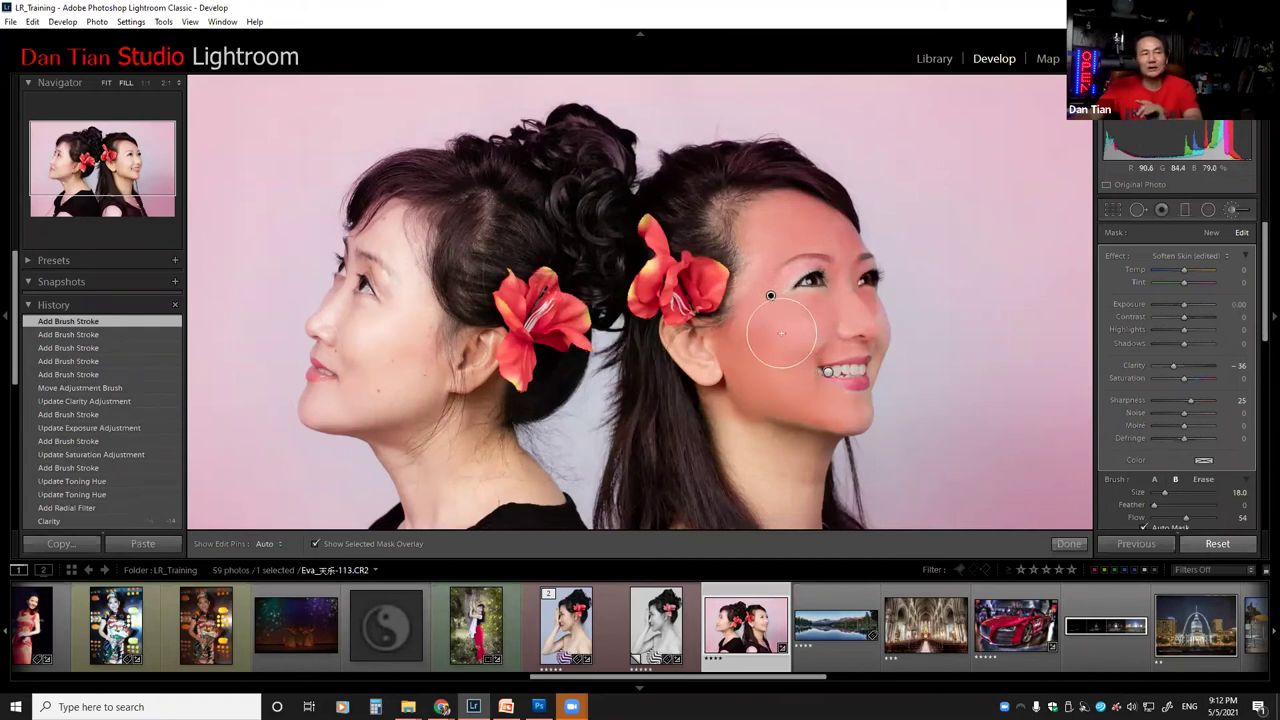
{"action": "key", "text": "z"}
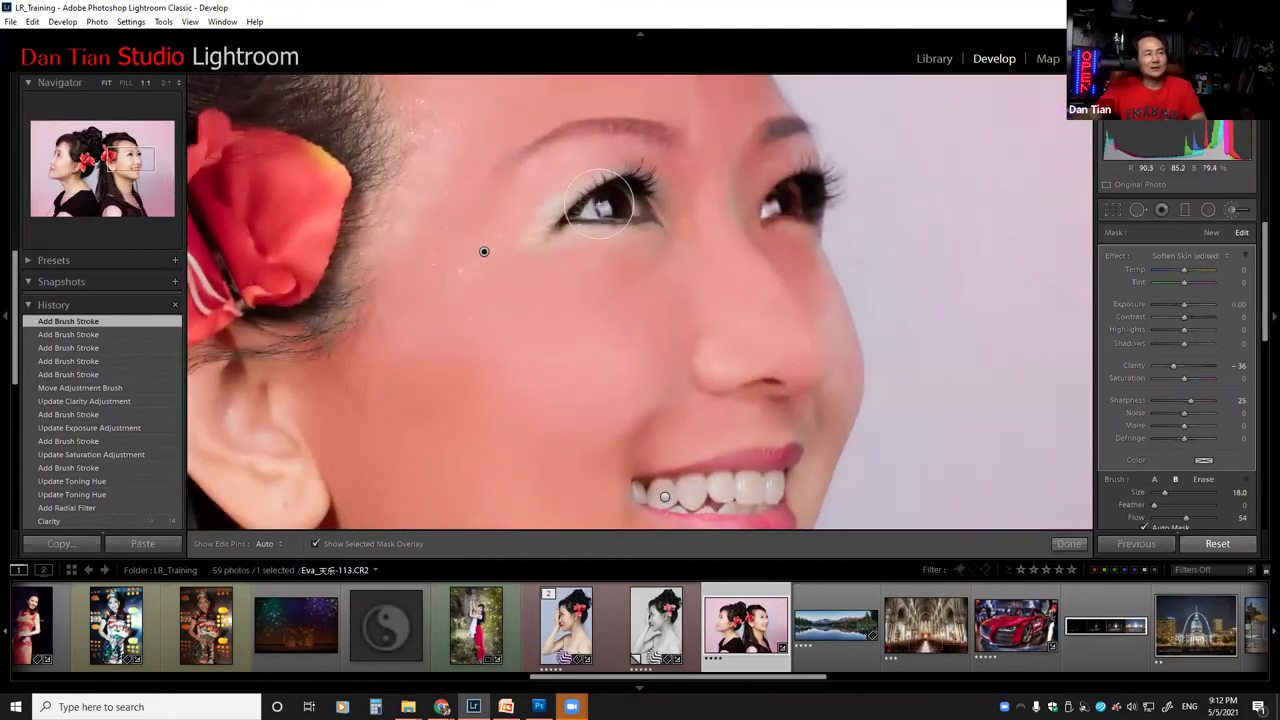
Step: Brush softening near her eye and eyebrow, return to Fit view, and hide the red mask overlay
{"action": "key", "text": "h"}
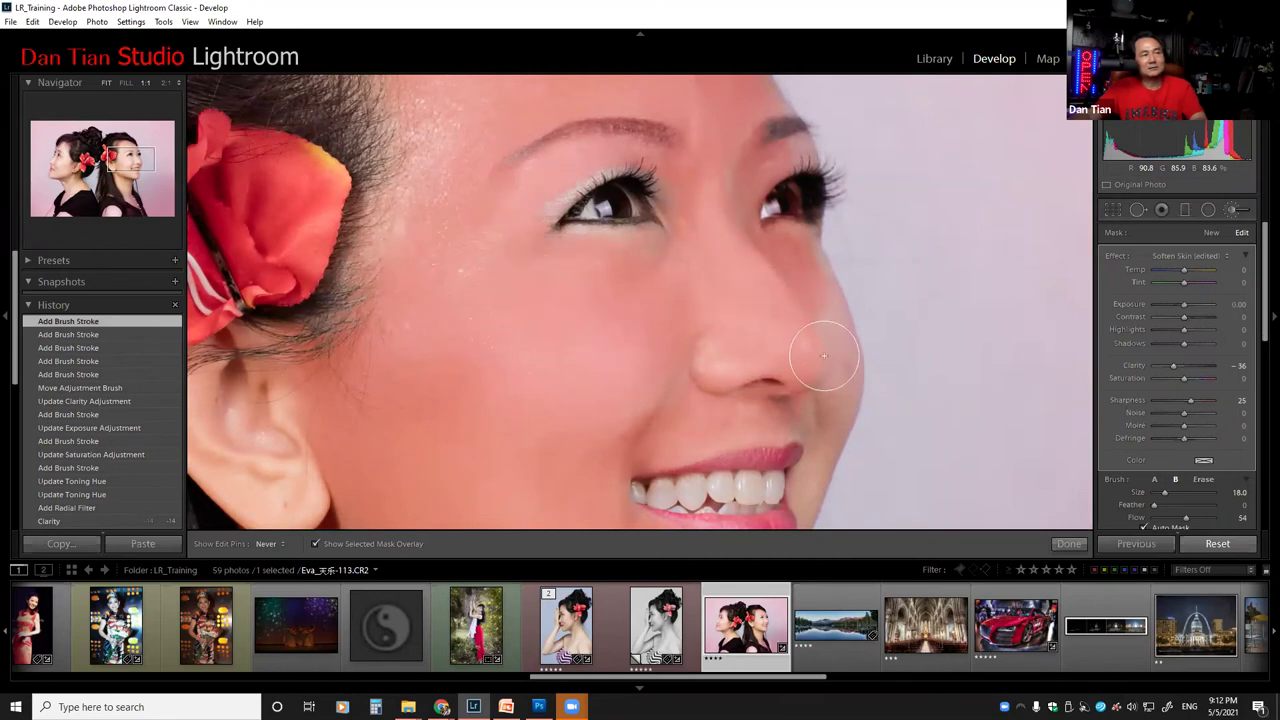
{"action": "key", "text": "h"}
{"action": "left_click", "coordinate": [662, 193]}
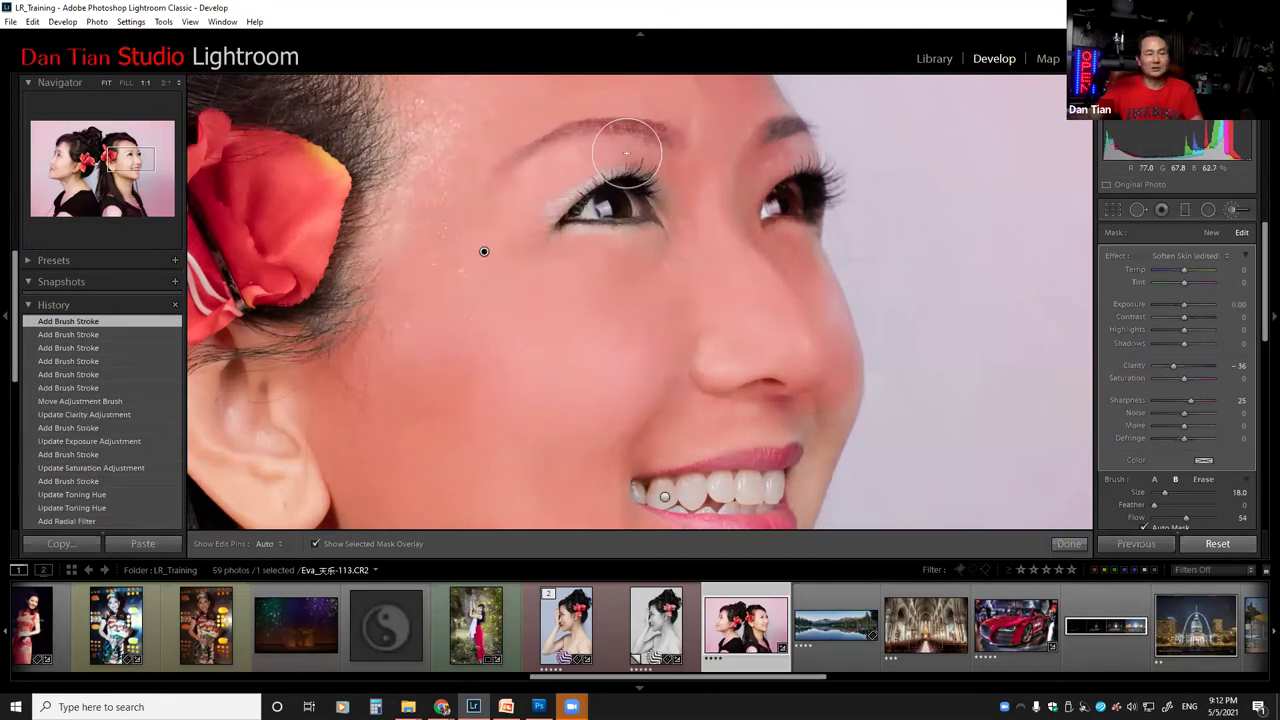
{"action": "key", "text": "z"}
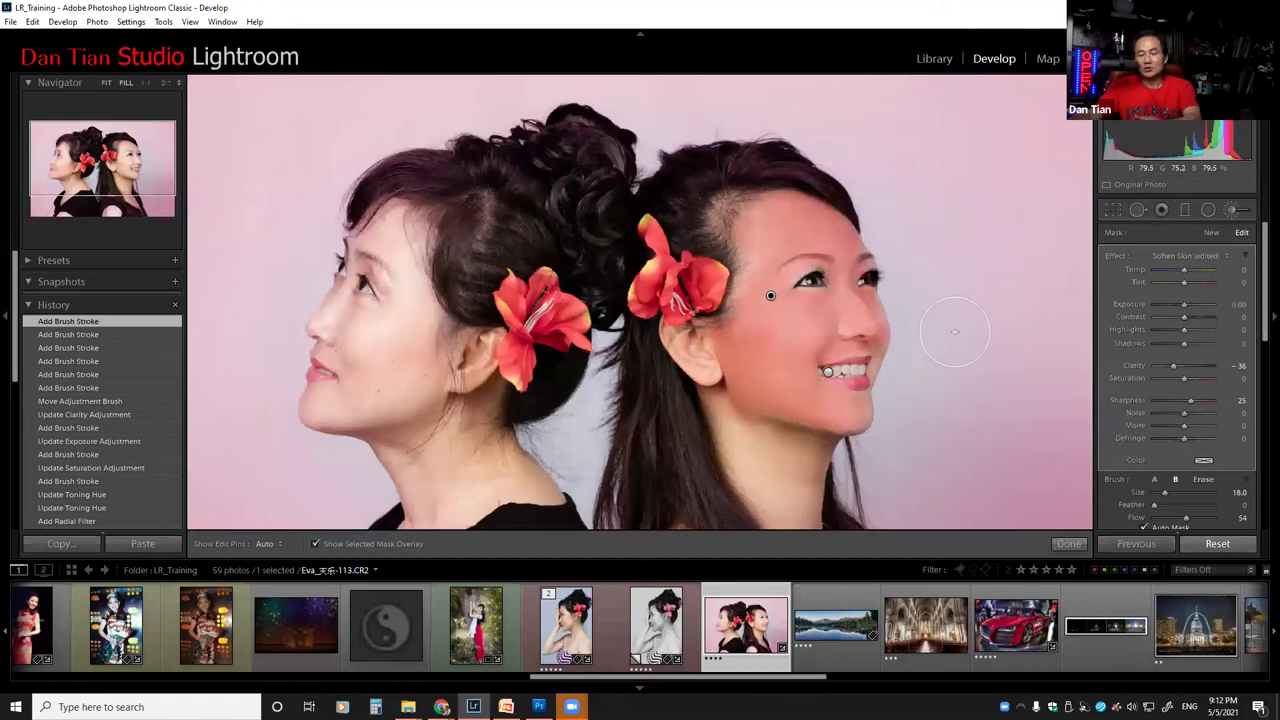
{"action": "key", "text": "o"}
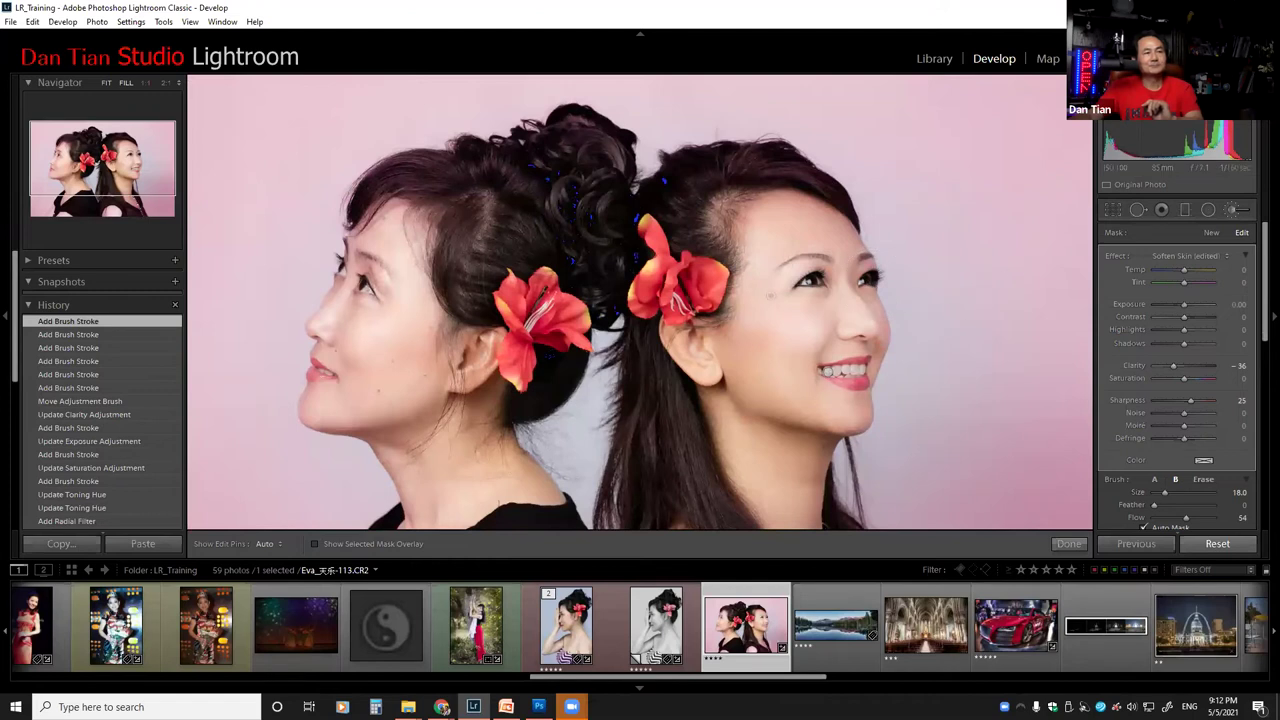
{"action": "key", "text": "alt+Tab"}
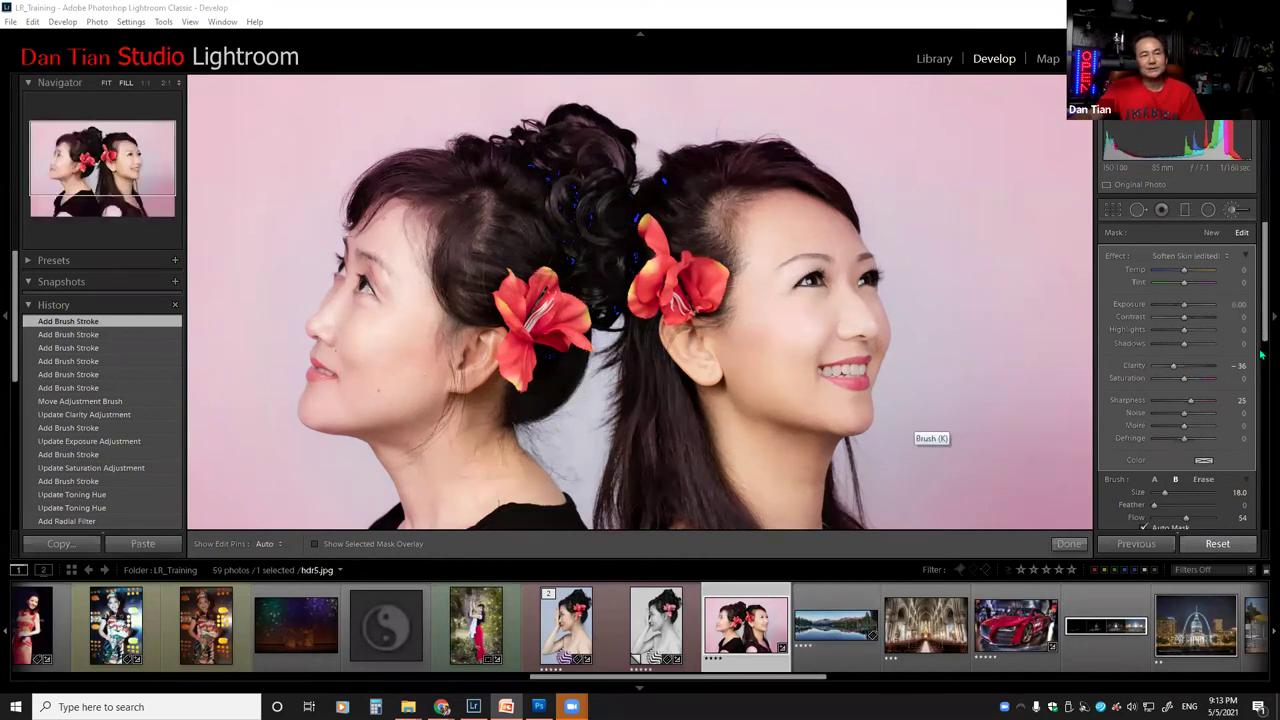
{"action": "left_click_drag", "start_coordinate": [1262, 322], "coordinate": [1262, 353]}
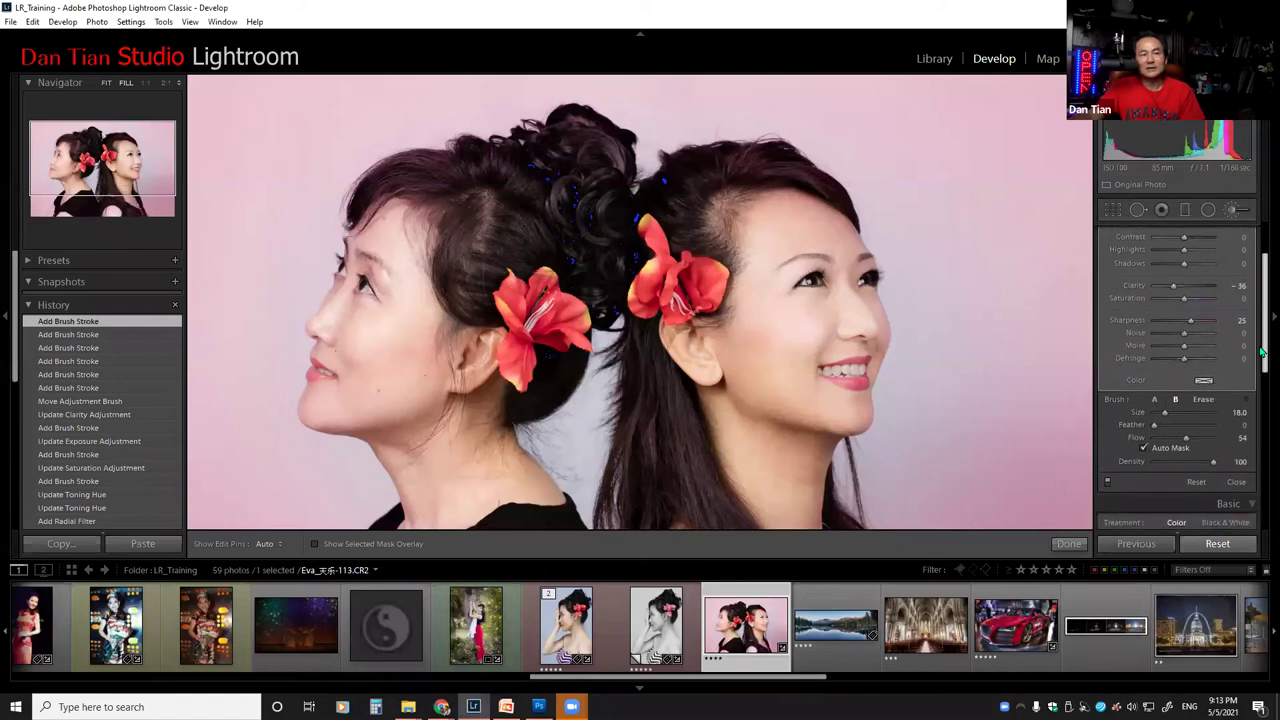
{"action": "left_click_drag", "start_coordinate": [1261, 353], "coordinate": [1262, 284]}
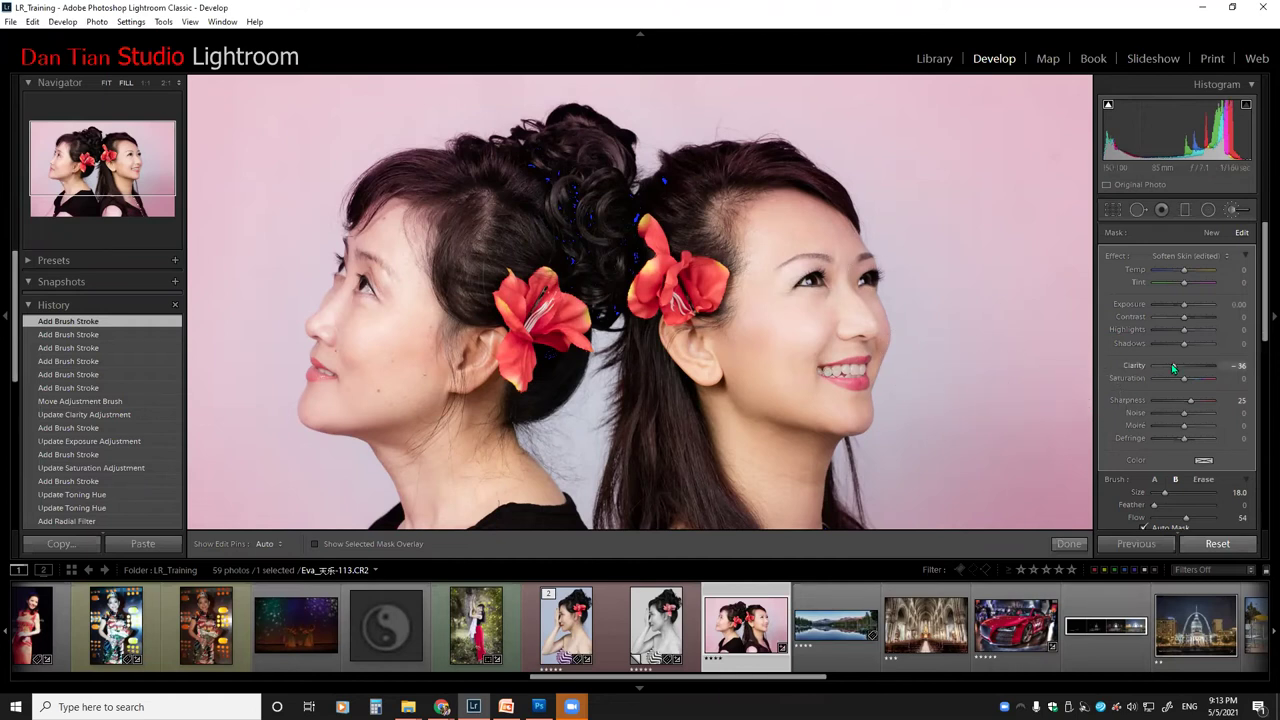
Step: Swing the brush Clarity up and down, settle it at -100, and show the Effect presets
{"action": "left_click_drag", "start_coordinate": [1174, 369], "coordinate": [1213, 372]}
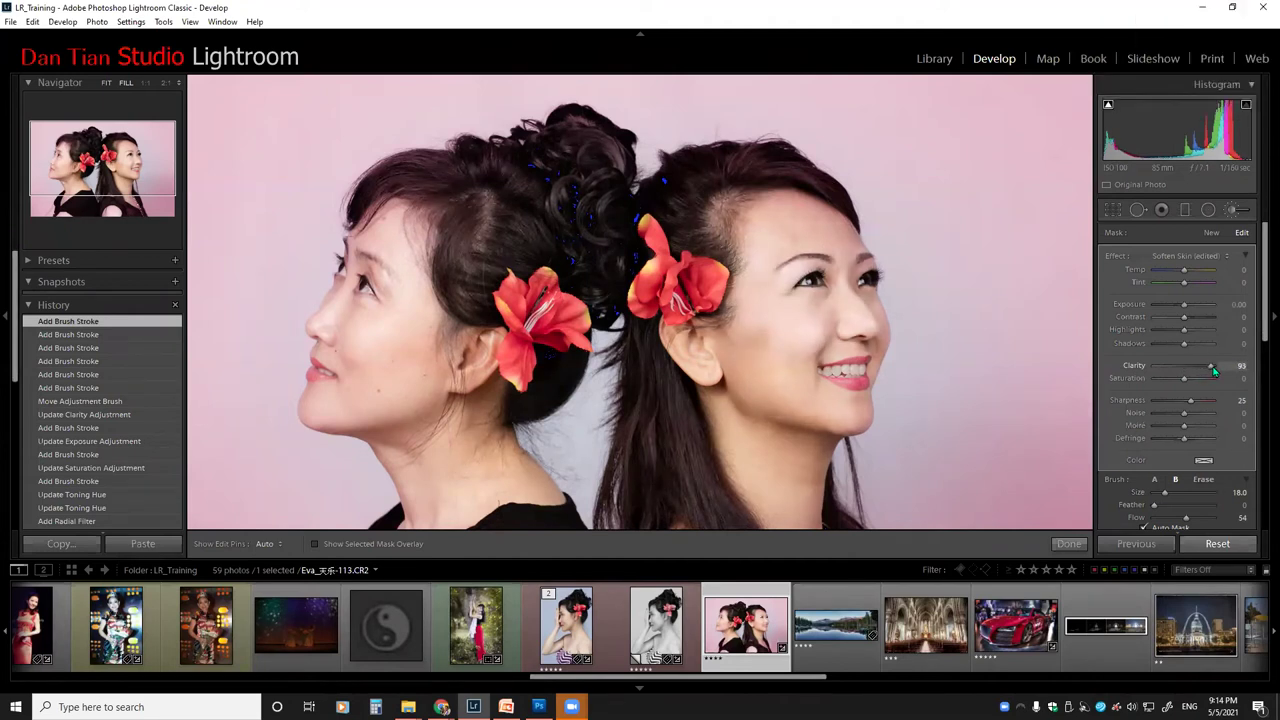
{"action": "left_click_drag", "start_coordinate": [1201, 370], "coordinate": [1136, 392]}
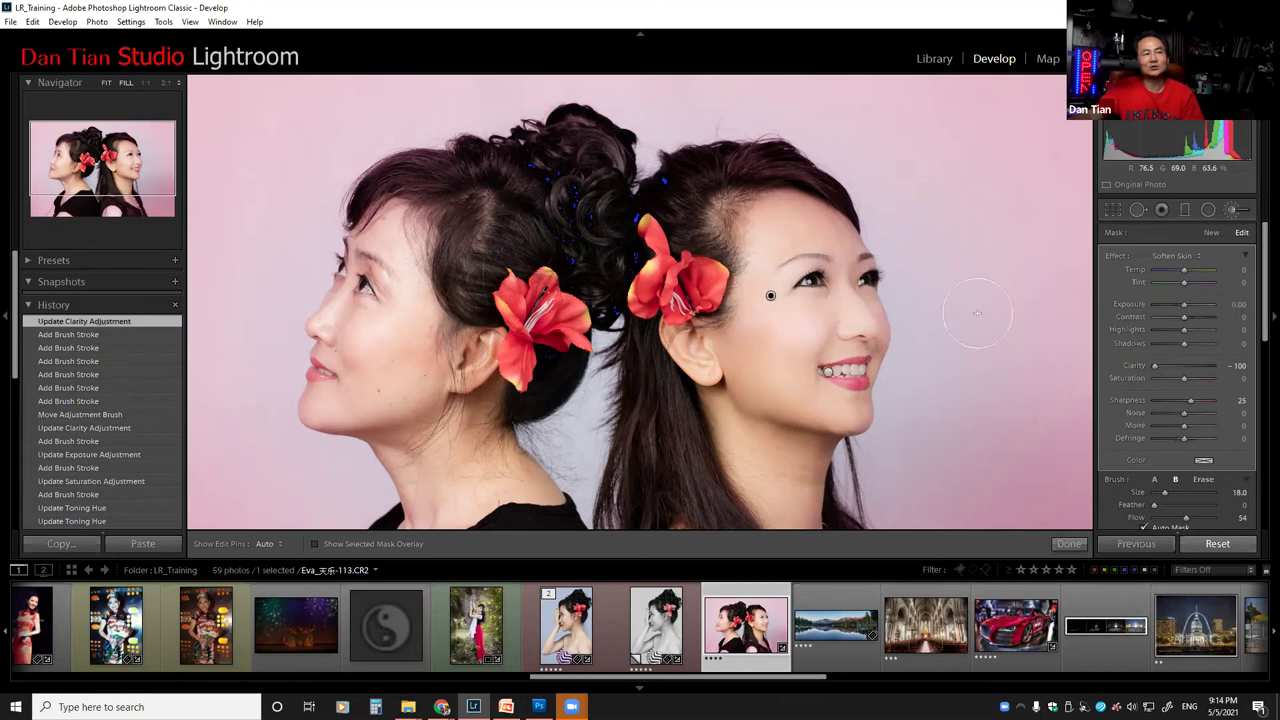
{"action": "left_click_drag", "start_coordinate": [1155, 367], "coordinate": [1240, 368]}
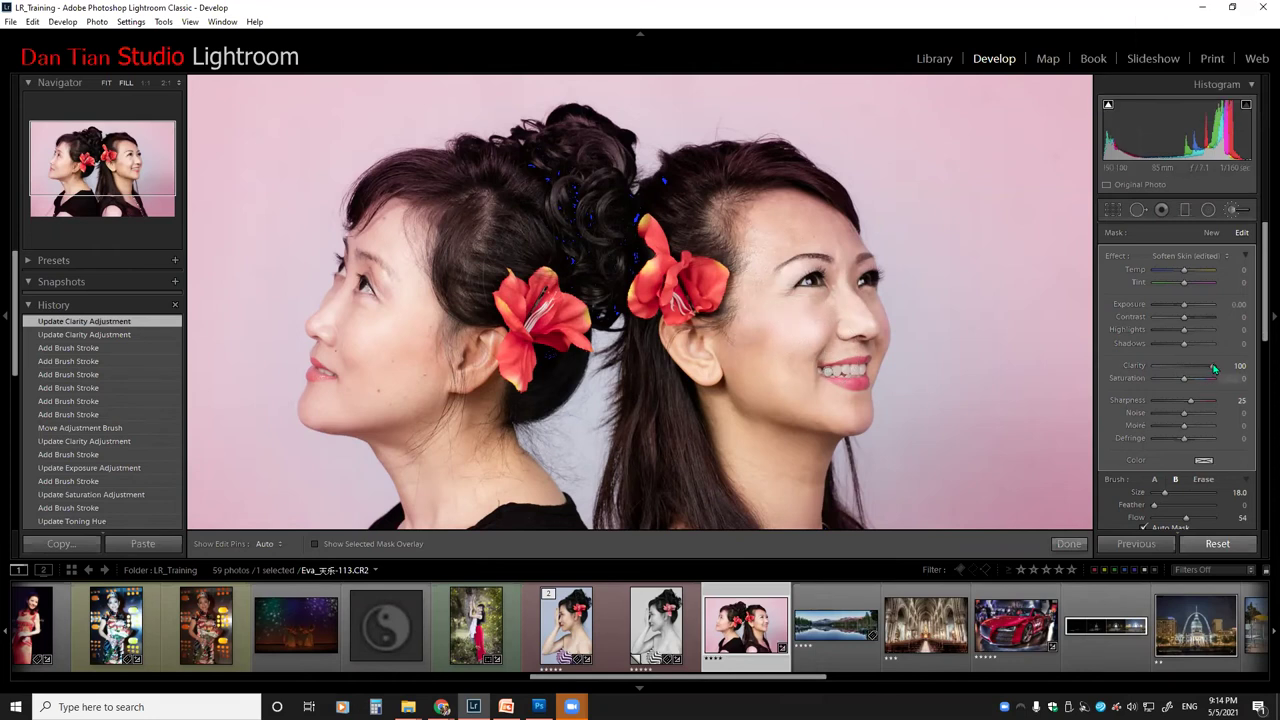
{"action": "left_click_drag", "start_coordinate": [1213, 366], "coordinate": [1143, 372]}
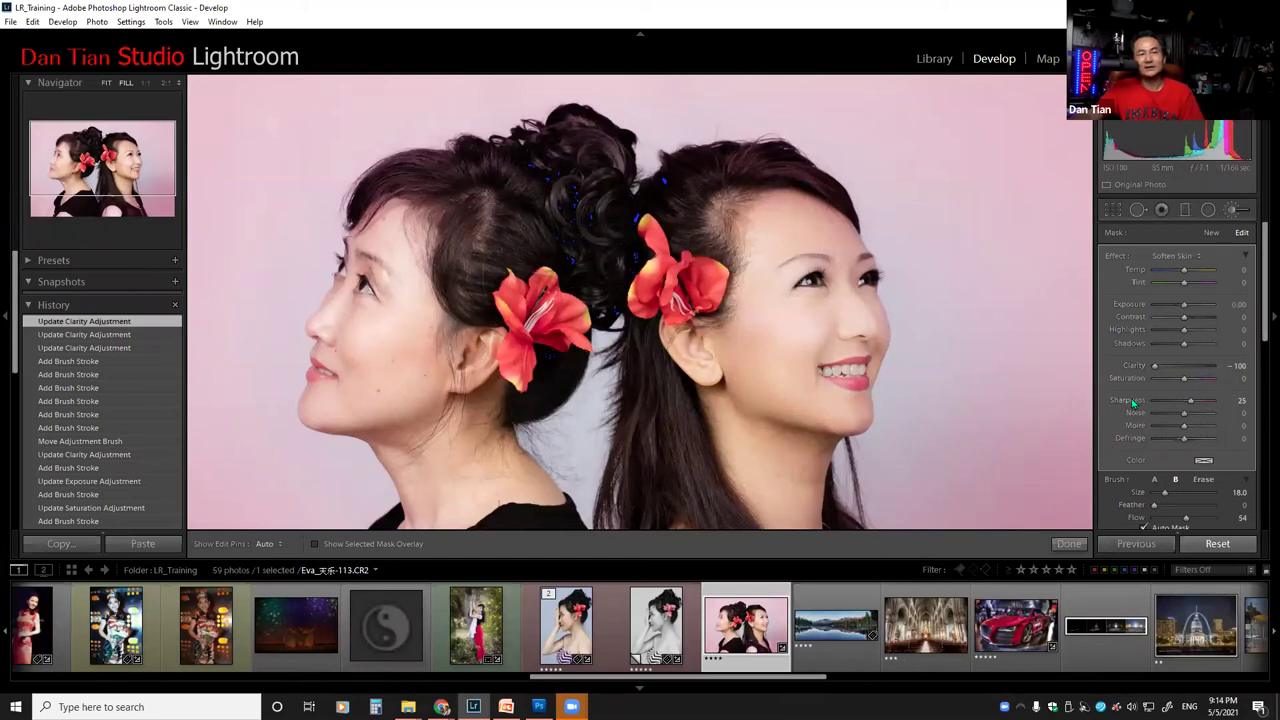
{"action": "left_click", "coordinate": [1198, 255]}
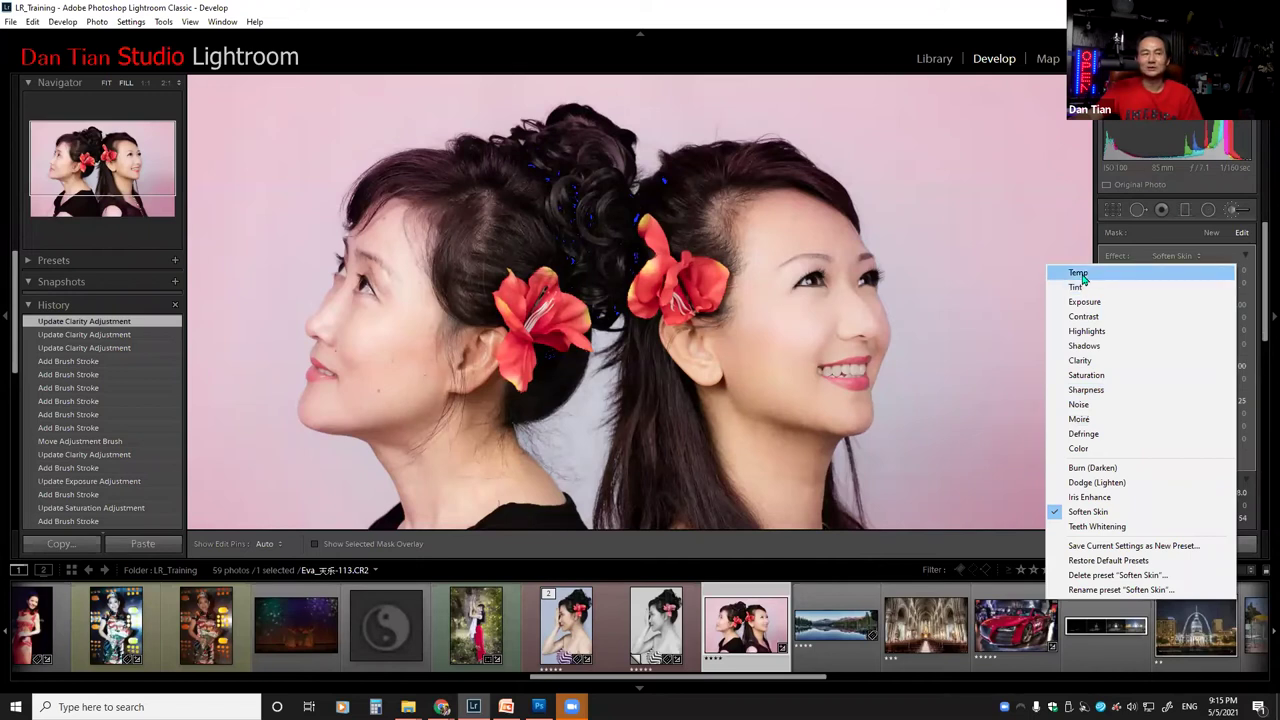
Step: Open the ballet dancer photo IMG_0184 at Fit view and close the adjustment brush settings
{"action": "left_click", "coordinate": [849, 679]}
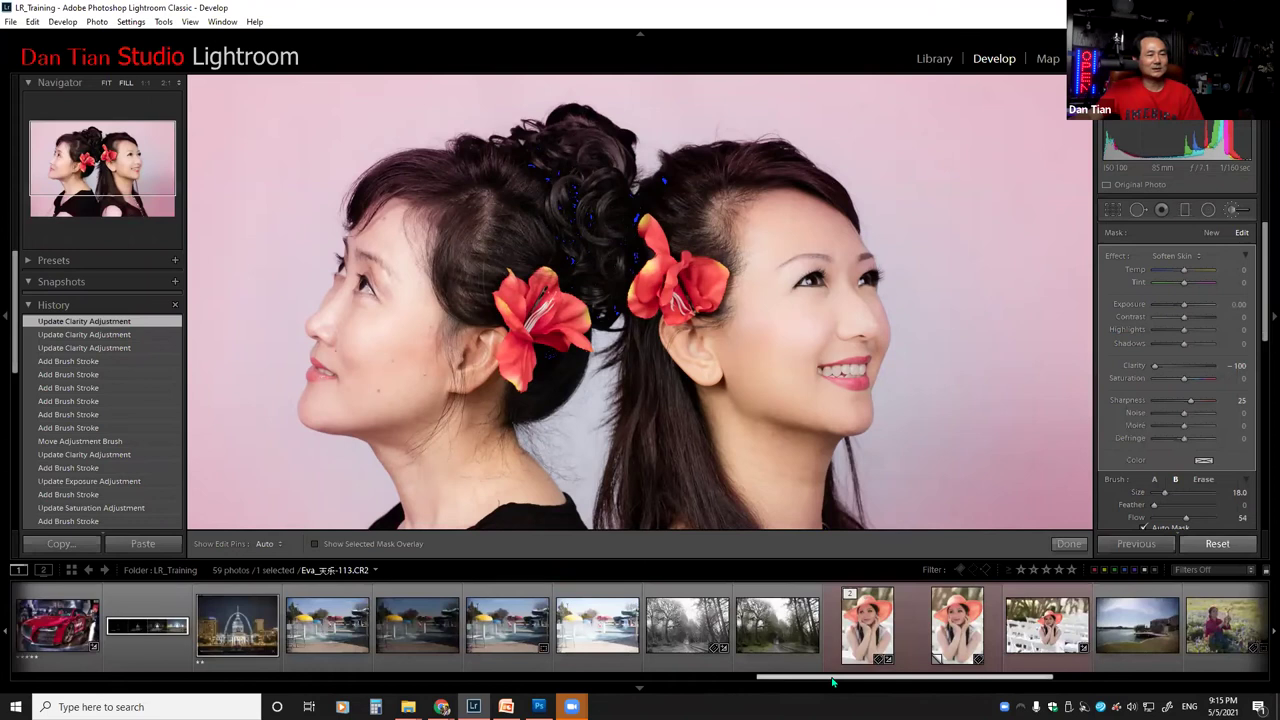
{"action": "scroll", "coordinate": [828, 671], "scroll_direction": "up", "scroll_amount": 5}
{"action": "left_click_drag", "start_coordinate": [828, 677], "coordinate": [1163, 650]}
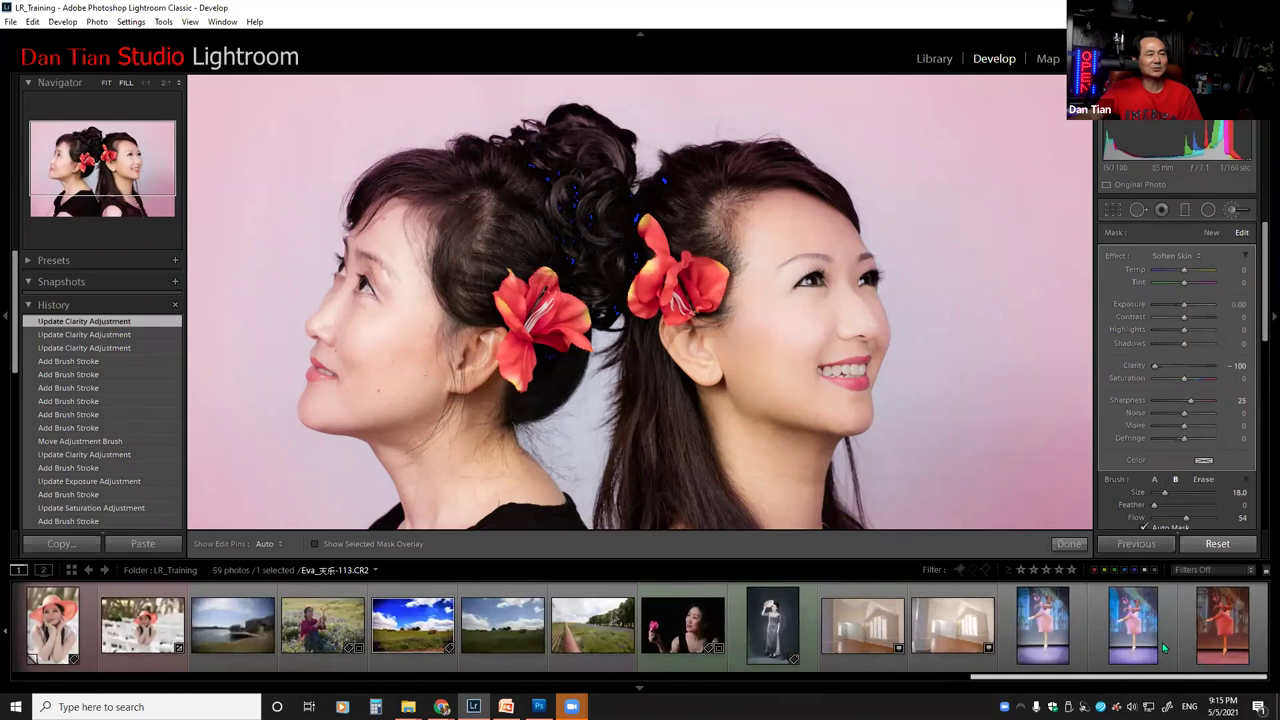
{"action": "left_click", "coordinate": [1220, 630]}
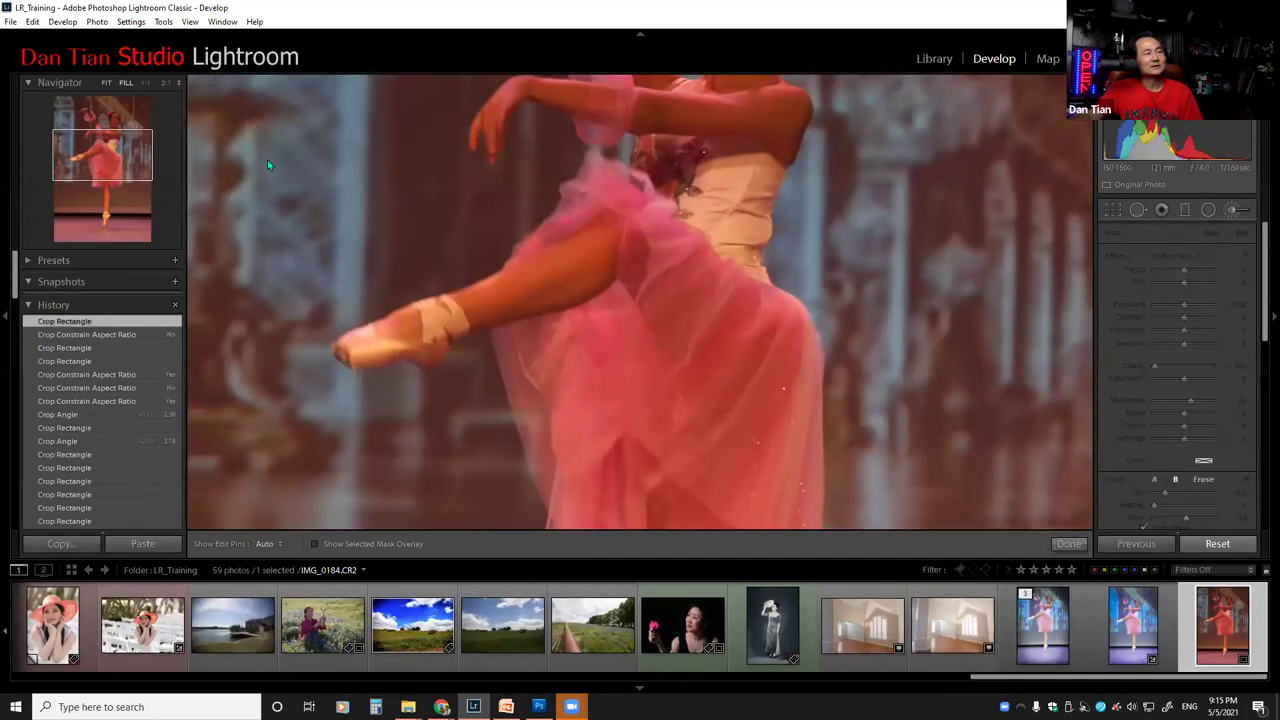
{"action": "left_click", "coordinate": [106, 82]}
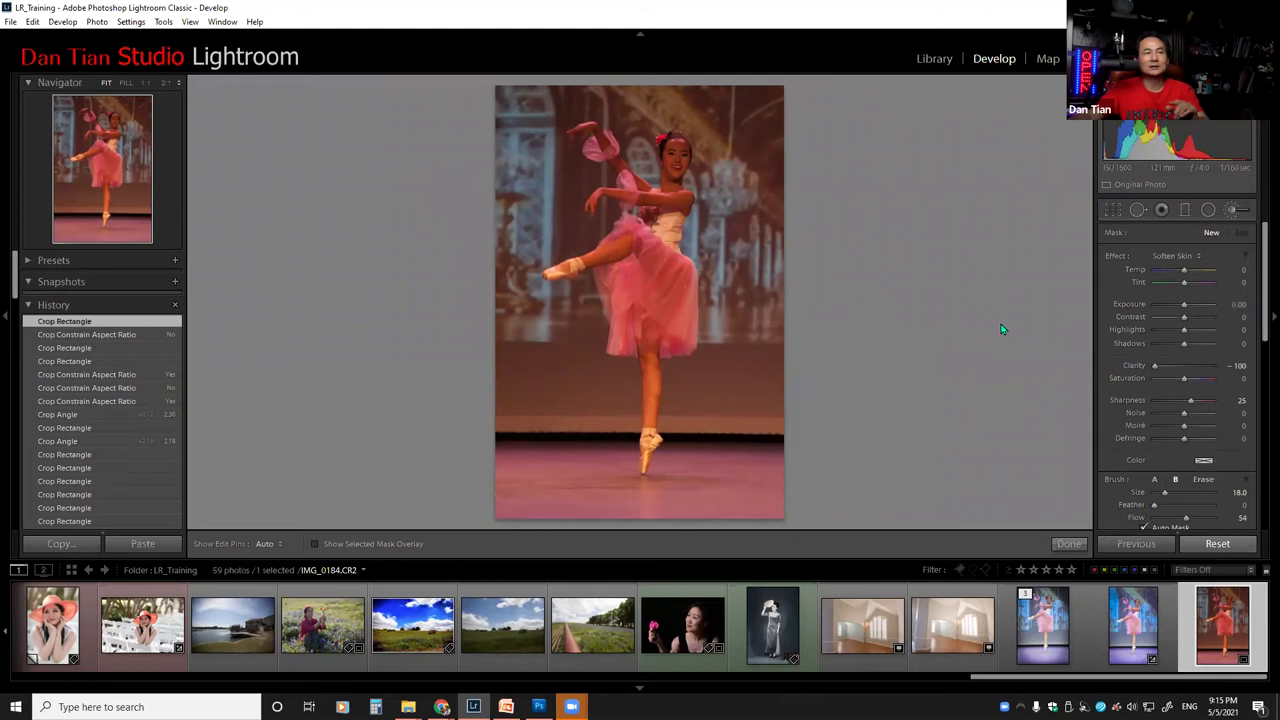
{"action": "left_click", "coordinate": [1237, 210]}
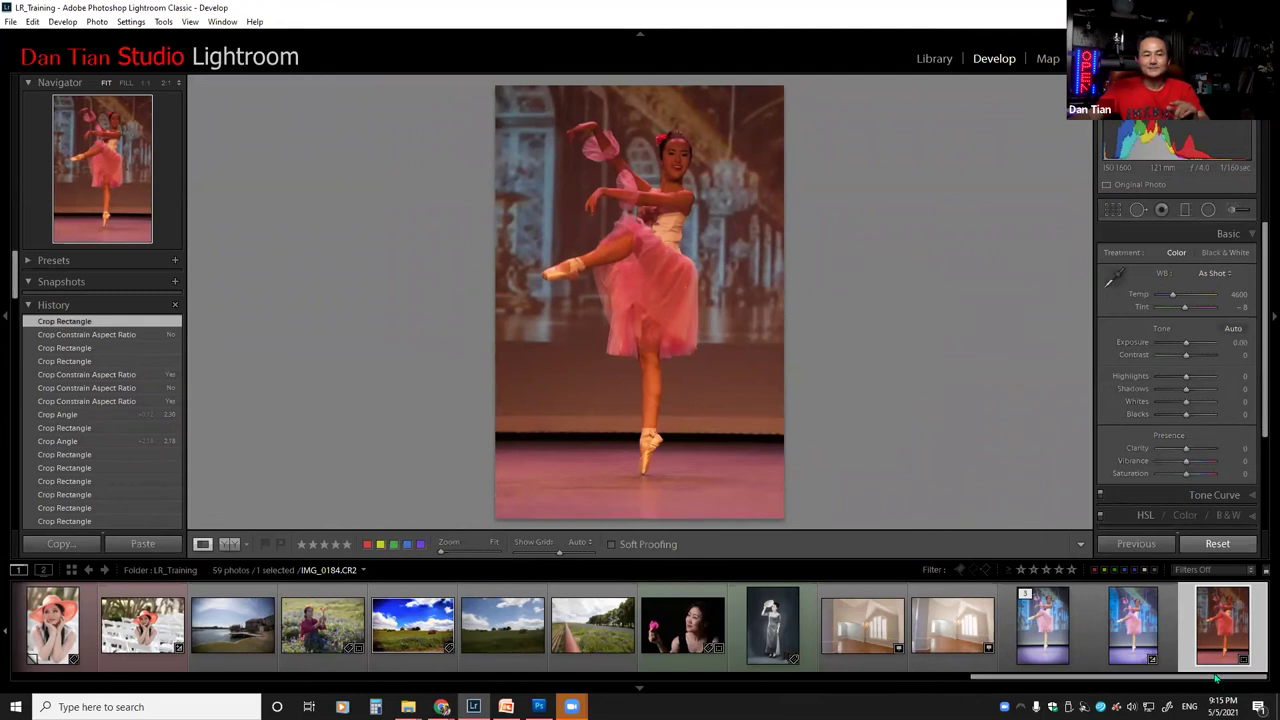
Step: Switch to the Graduated Filter tool and open desert landscape IMG_6690 from the filmstrip
{"action": "scroll", "coordinate": [1216, 680], "scroll_direction": "left", "scroll_amount": 3}
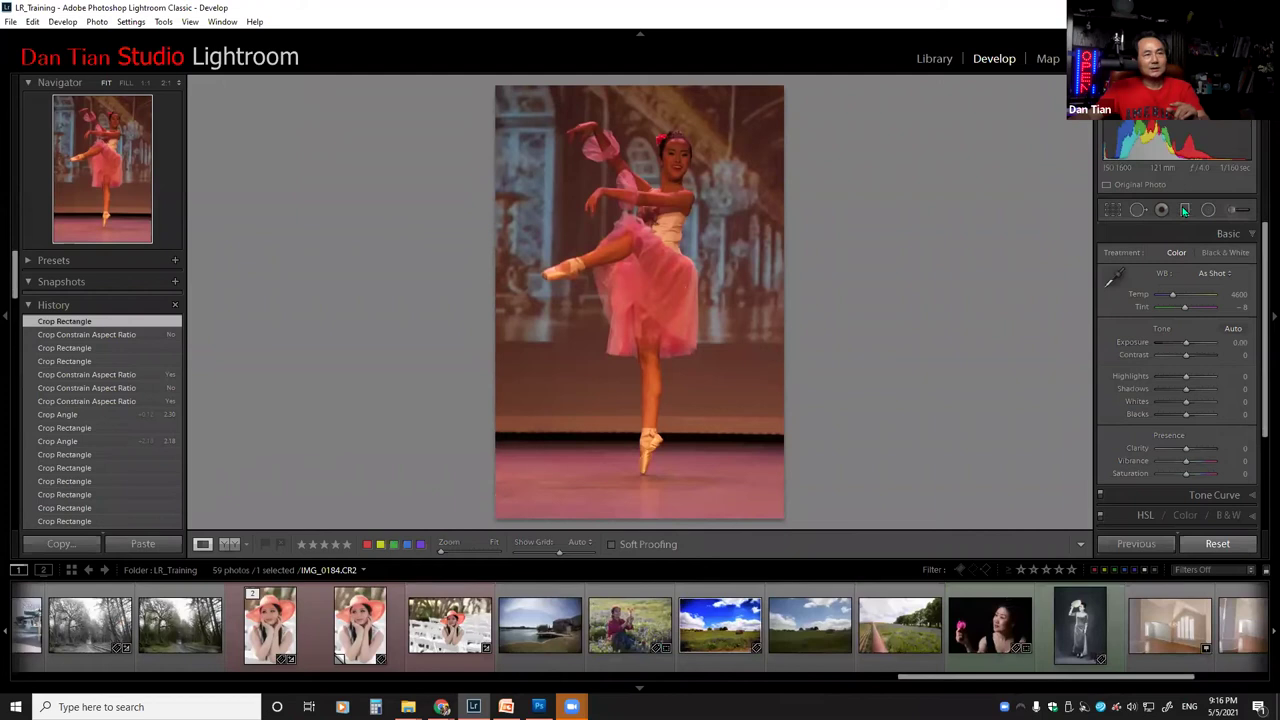
{"action": "left_click", "coordinate": [1184, 210]}
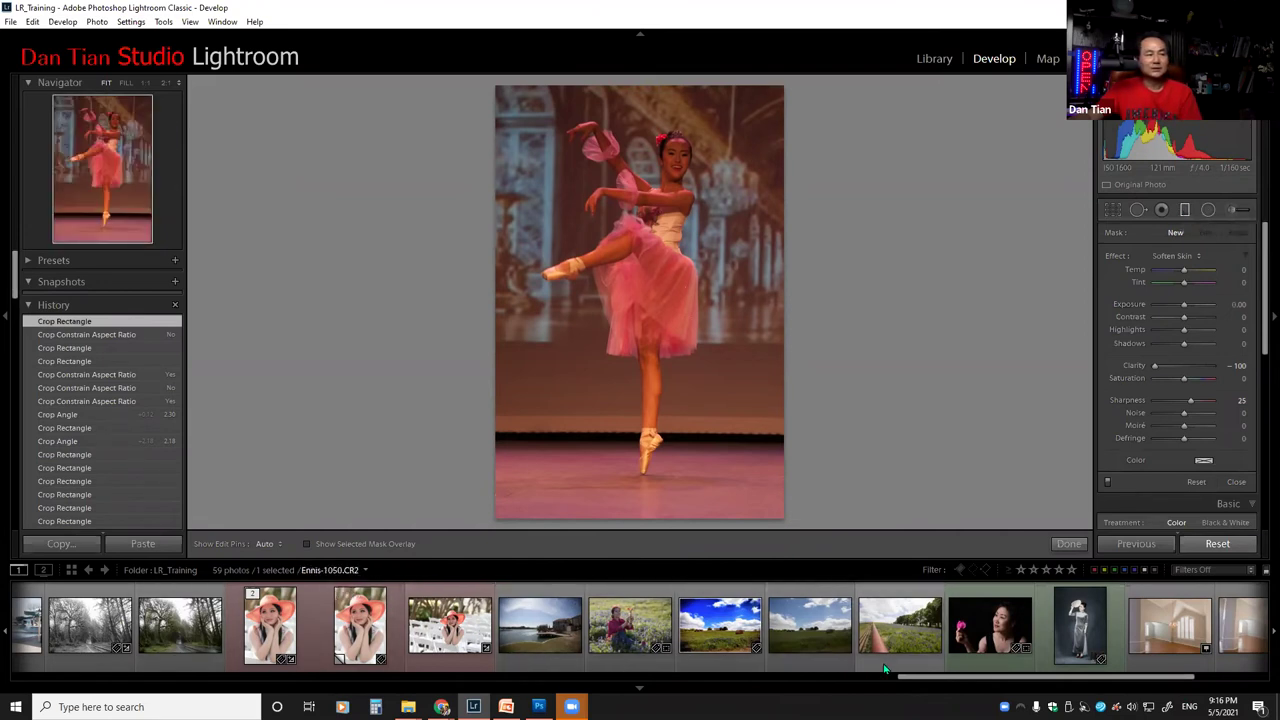
{"action": "left_click_drag", "start_coordinate": [903, 678], "coordinate": [193, 676]}
{"action": "left_click", "coordinate": [375, 625]}
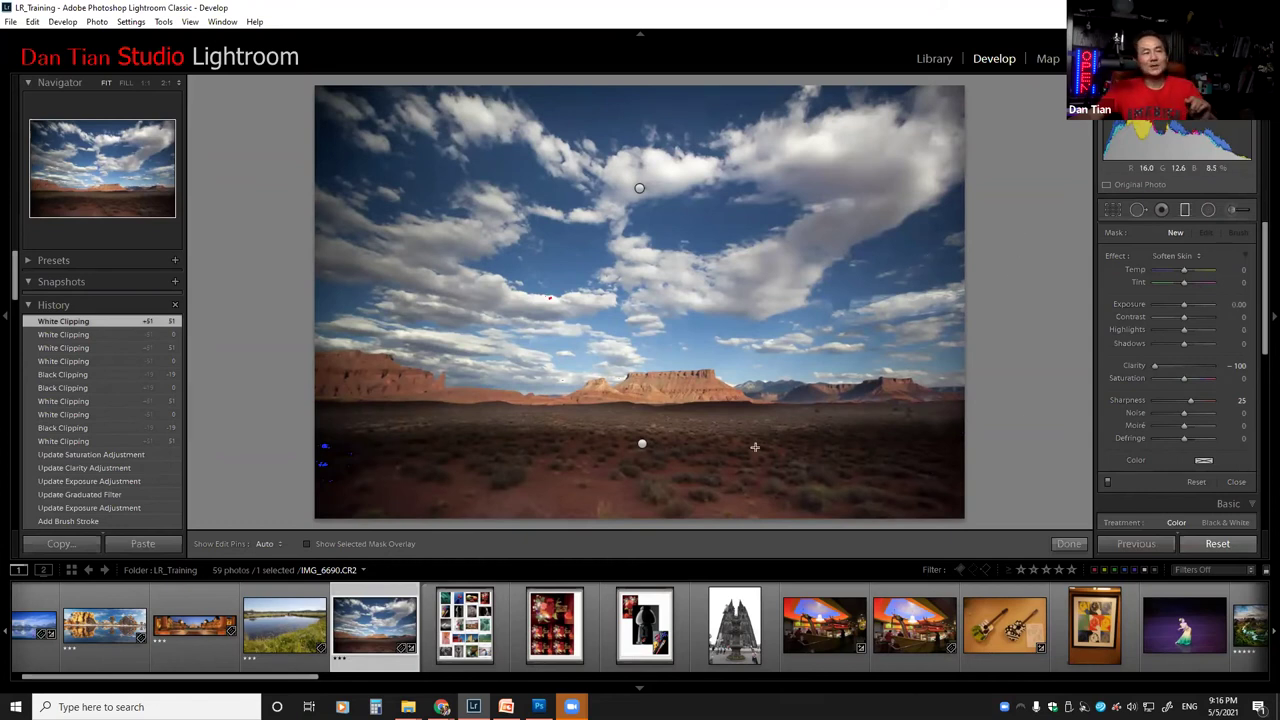
Step: Reset the desert photo's settings and reopen the graduated filter panel
{"action": "left_click", "coordinate": [1201, 545]}
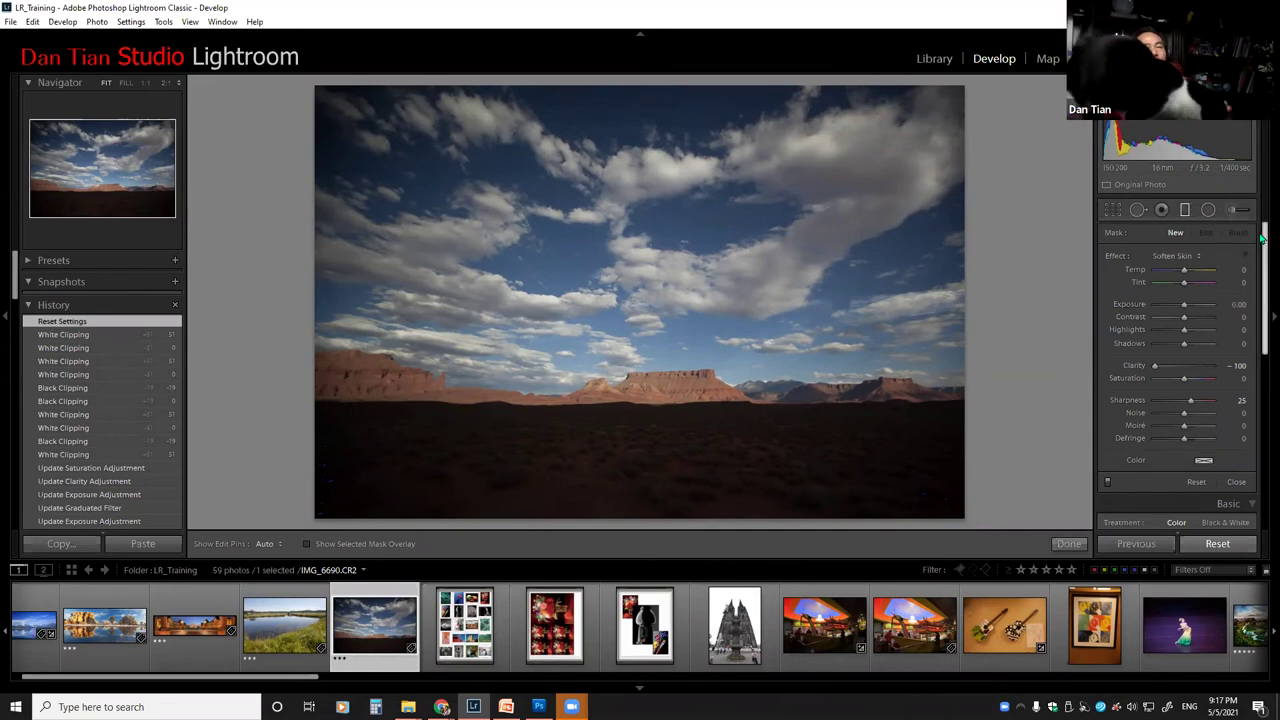
{"action": "left_click", "coordinate": [1183, 209]}
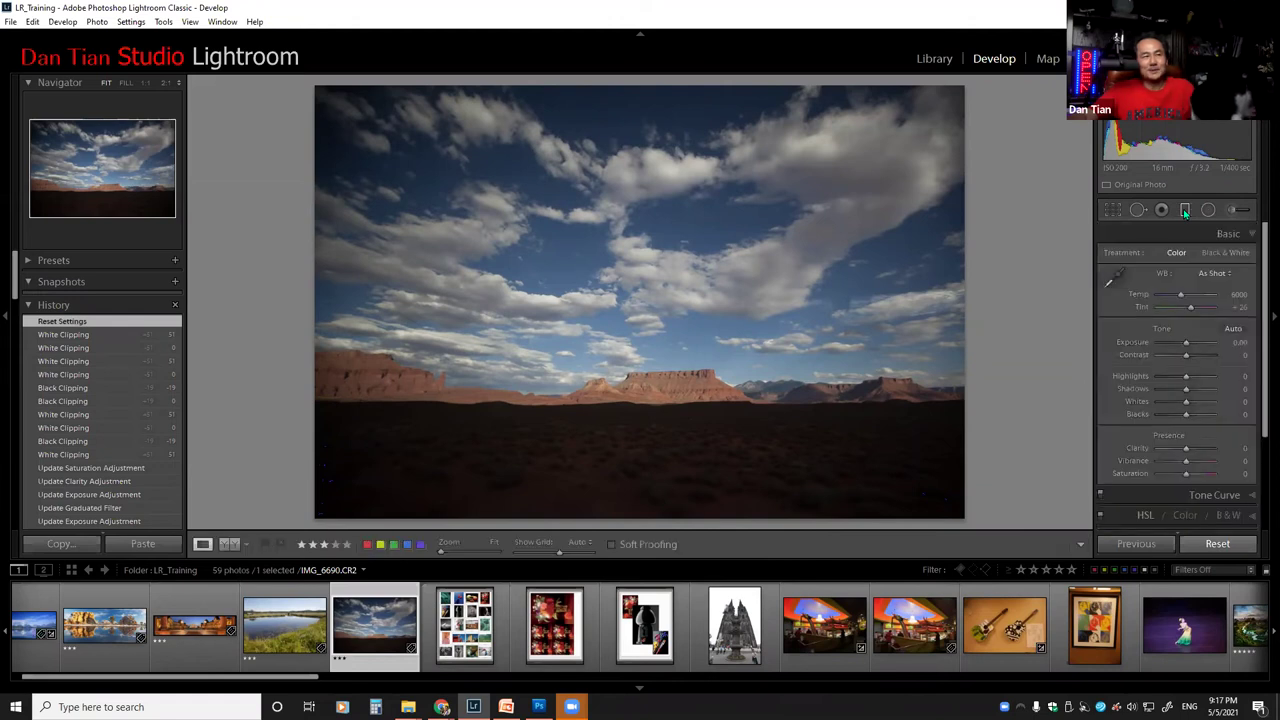
{"action": "left_click", "coordinate": [1185, 210]}
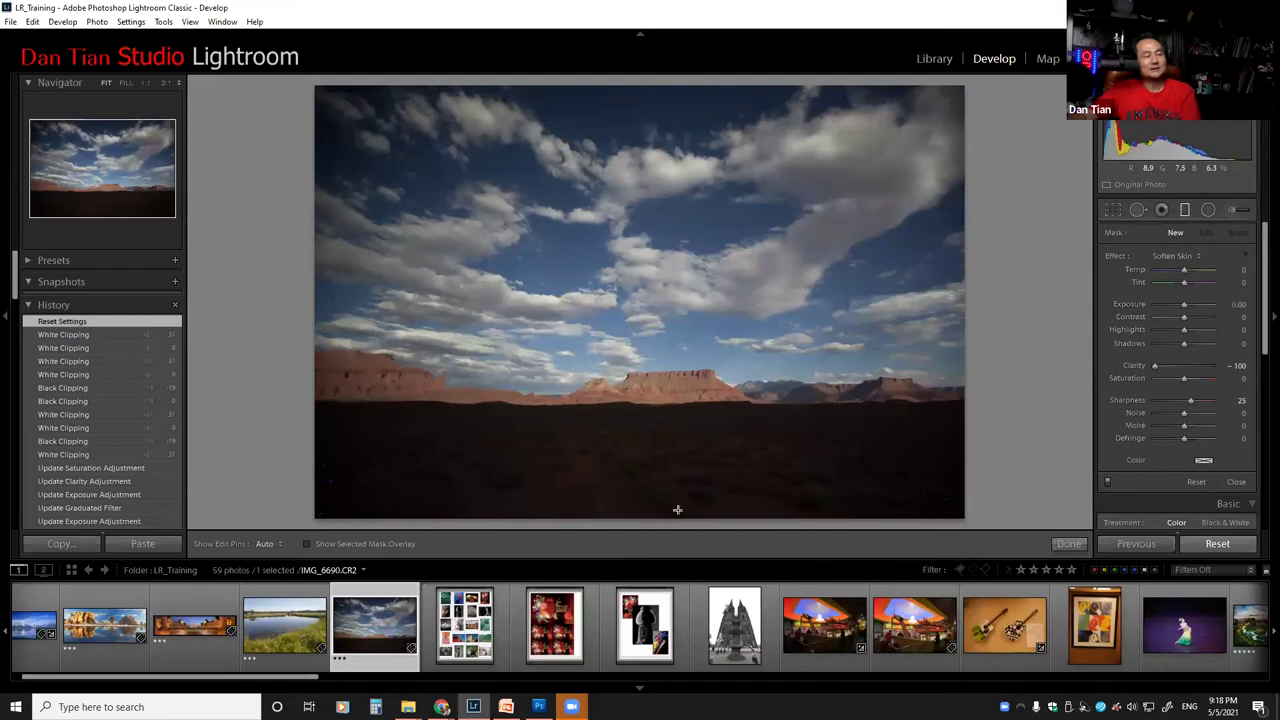
Step: Undo a trial filter and the reset, reset again, and drag a filter up from the bottom
{"action": "left_click_drag", "start_coordinate": [680, 518], "coordinate": [683, 480]}
{"action": "key", "text": "ctrl+z"}
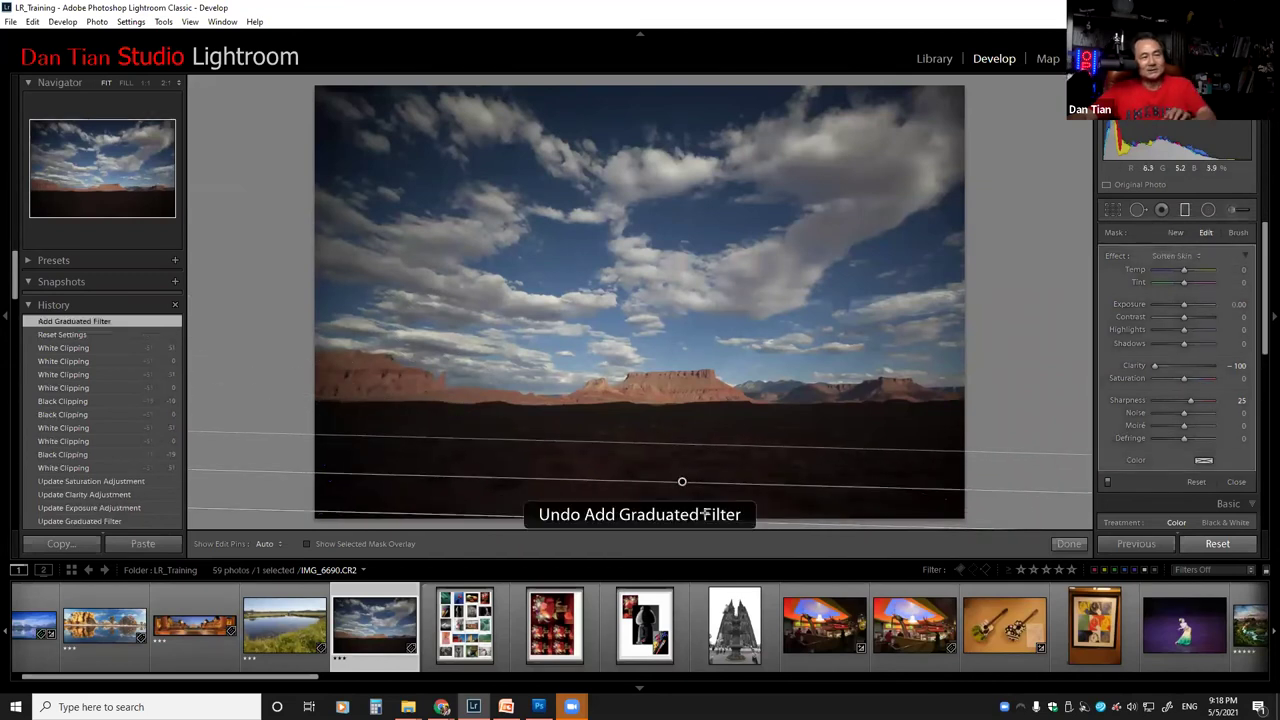
{"action": "key", "text": "ctrl+z"}
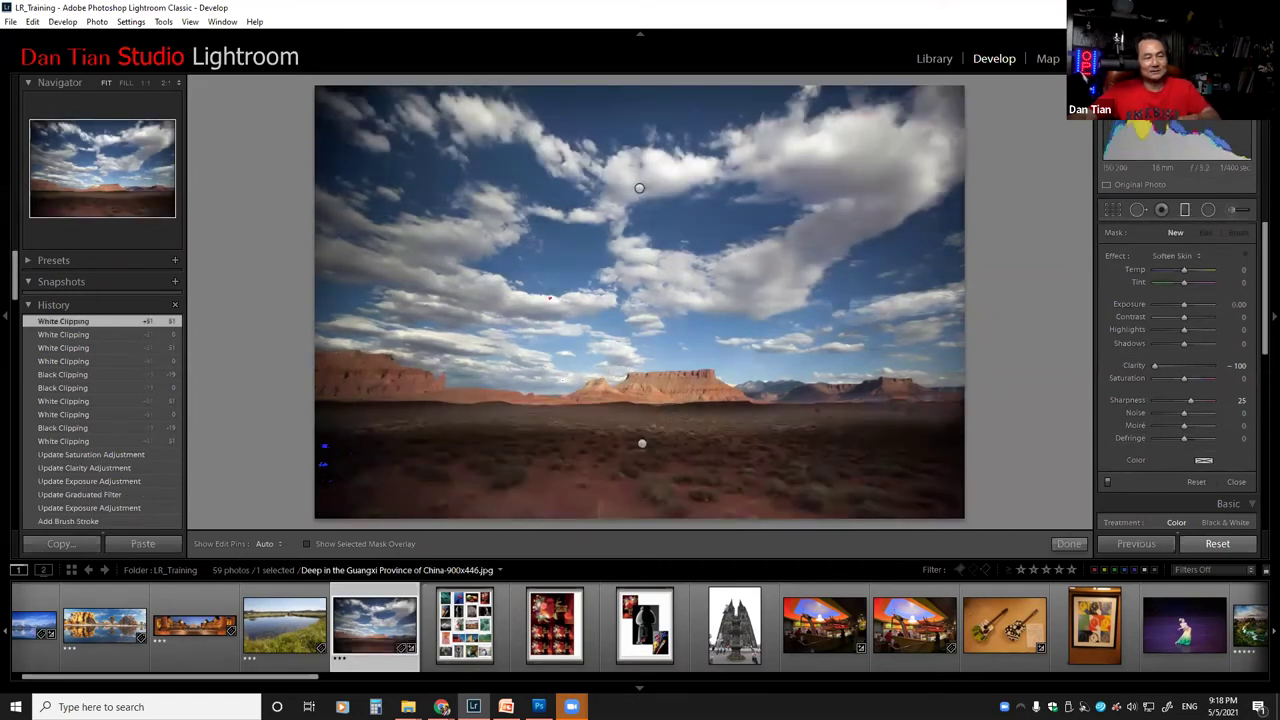
{"action": "left_click", "coordinate": [1216, 544]}
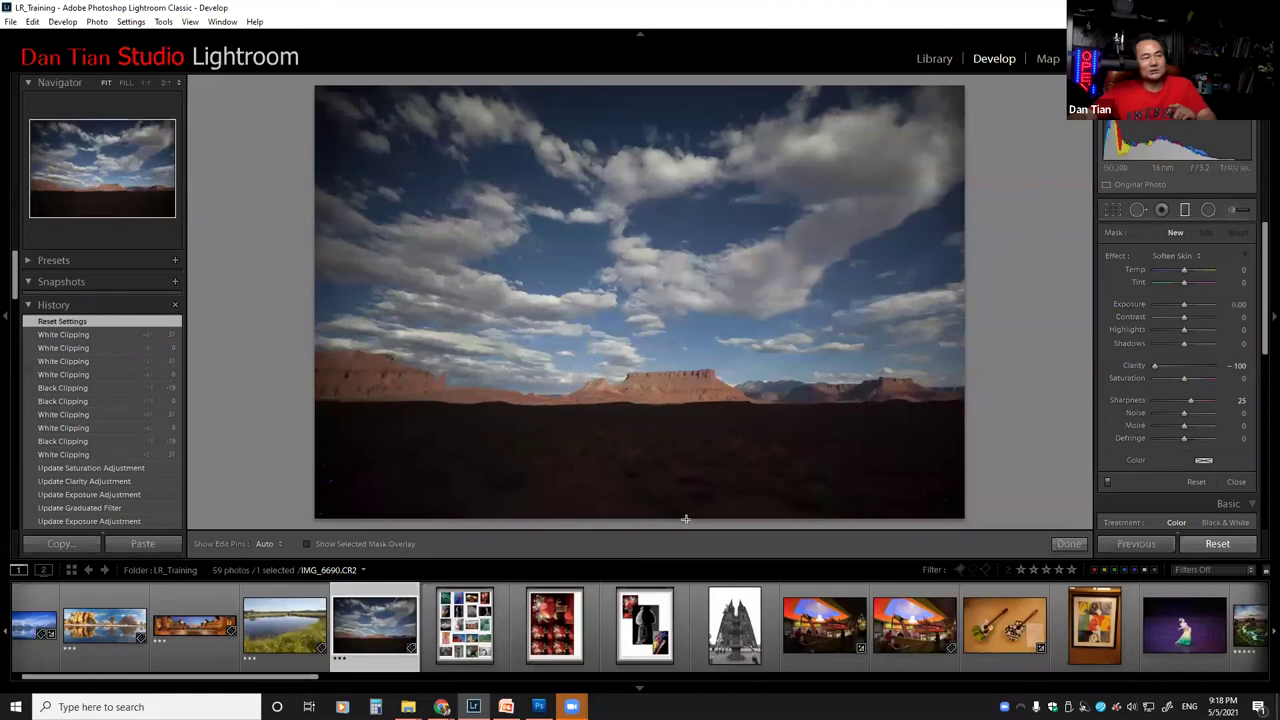
{"action": "left_click_drag", "start_coordinate": [684, 513], "coordinate": [681, 380]}
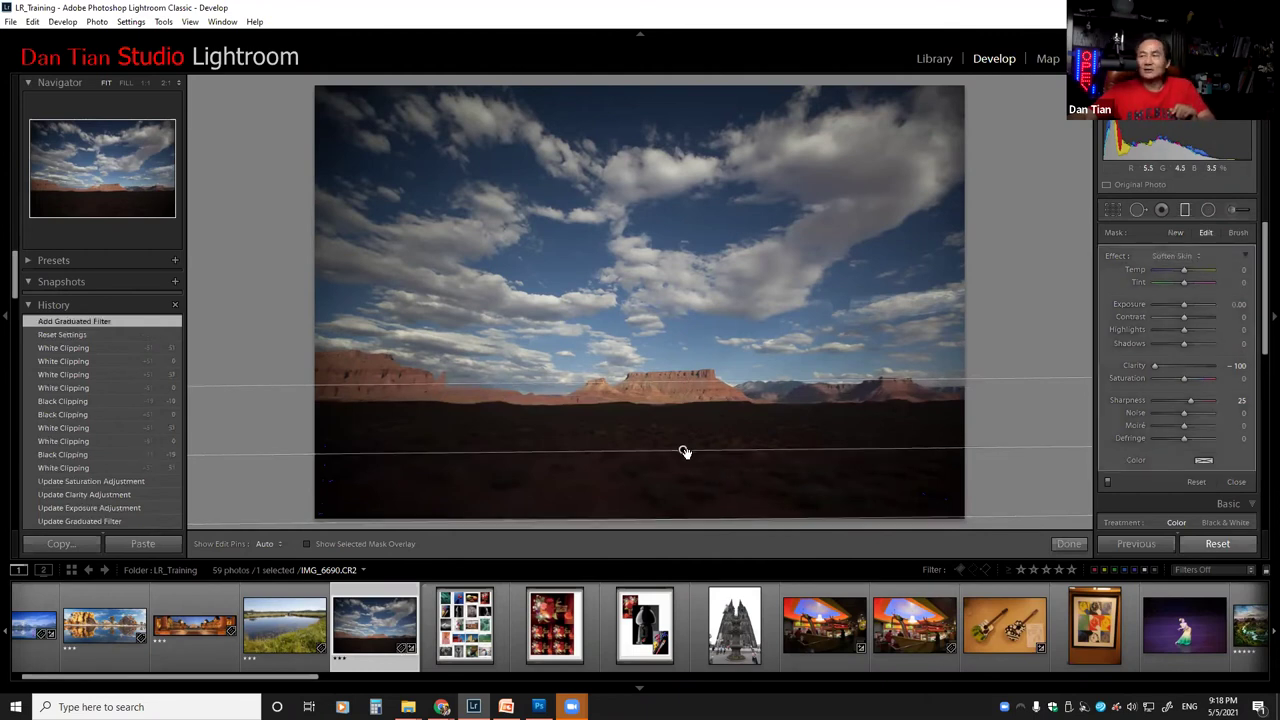
Step: Undo two attempts and redraw the graduated filter rising from the bottom edge
{"action": "mouse_move", "coordinate": [684, 452]}
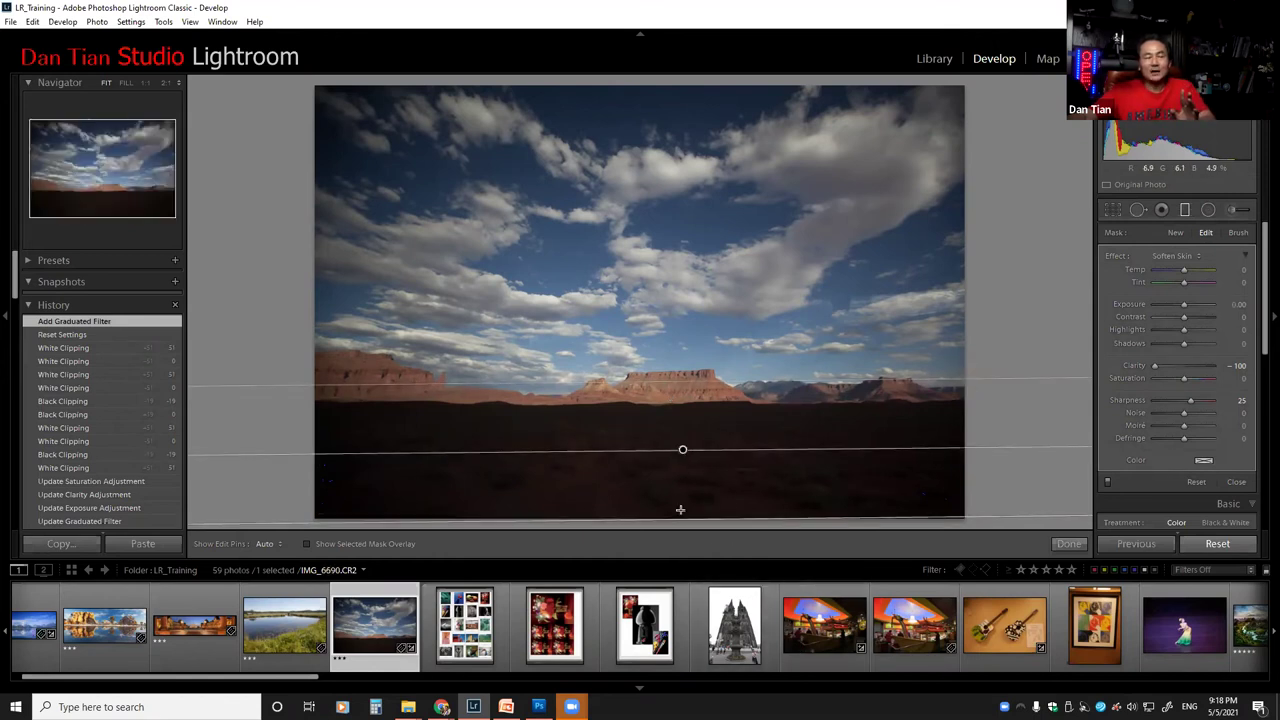
{"action": "key", "text": "ctrl+z"}
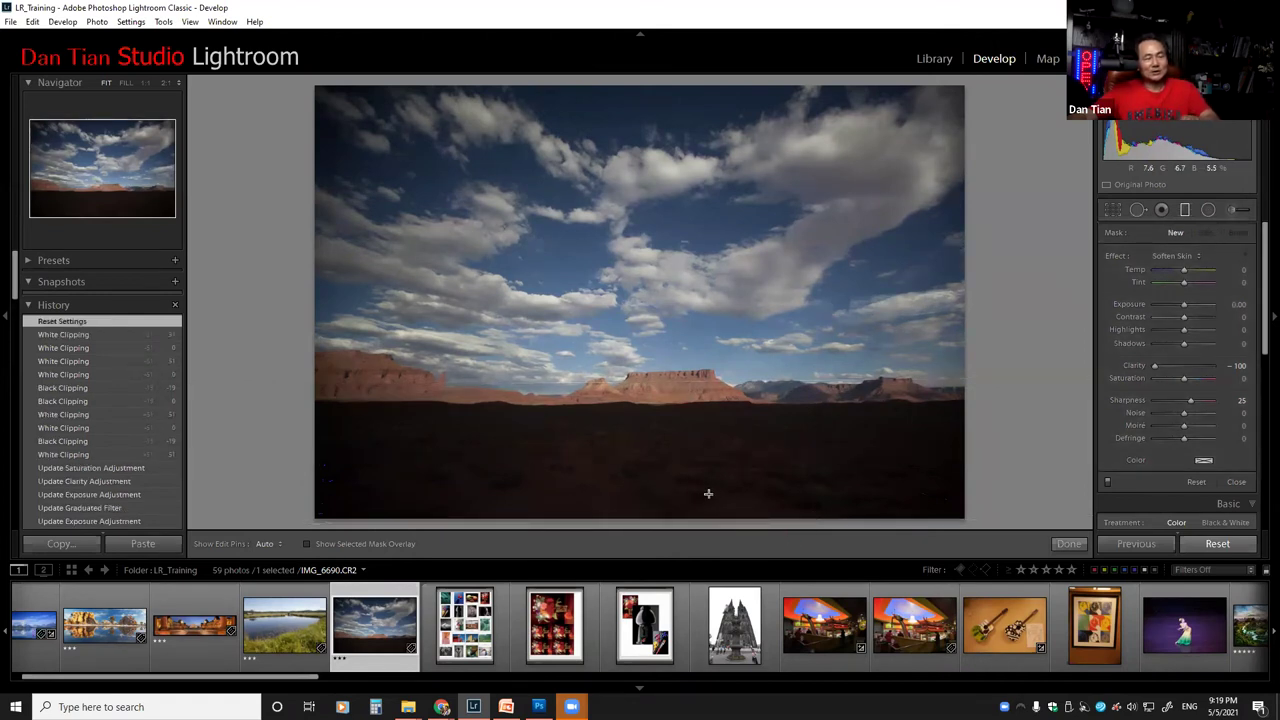
{"action": "left_click_drag", "start_coordinate": [678, 520], "coordinate": [676, 462]}
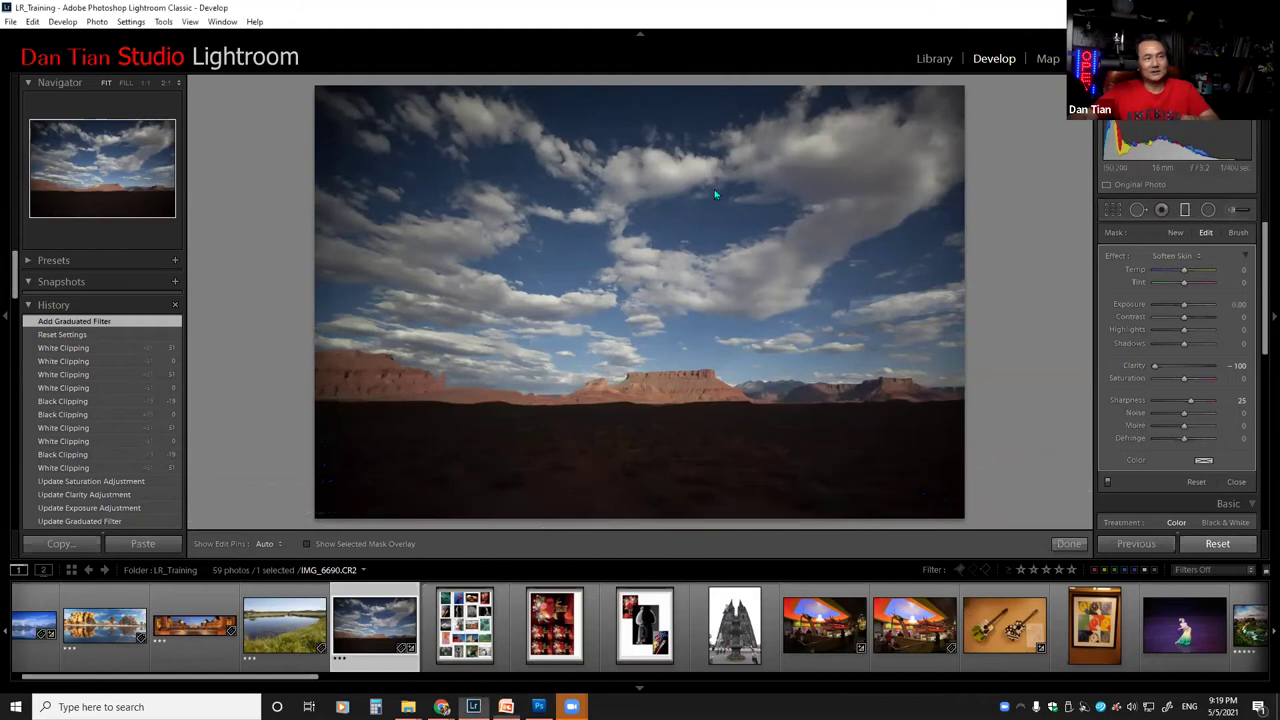
{"action": "key", "text": "ctrl+z"}
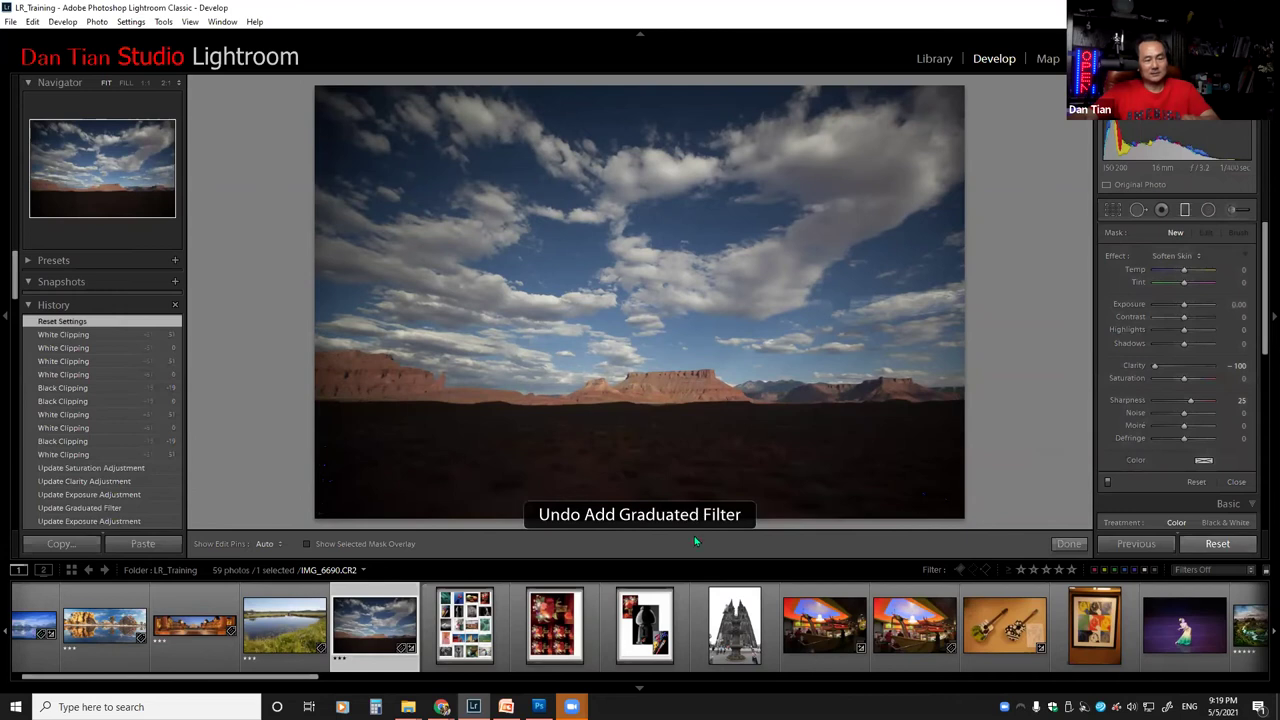
{"action": "key", "text": "shift"}
{"action": "left_click_drag", "start_coordinate": [695, 516], "coordinate": [686, 374]}
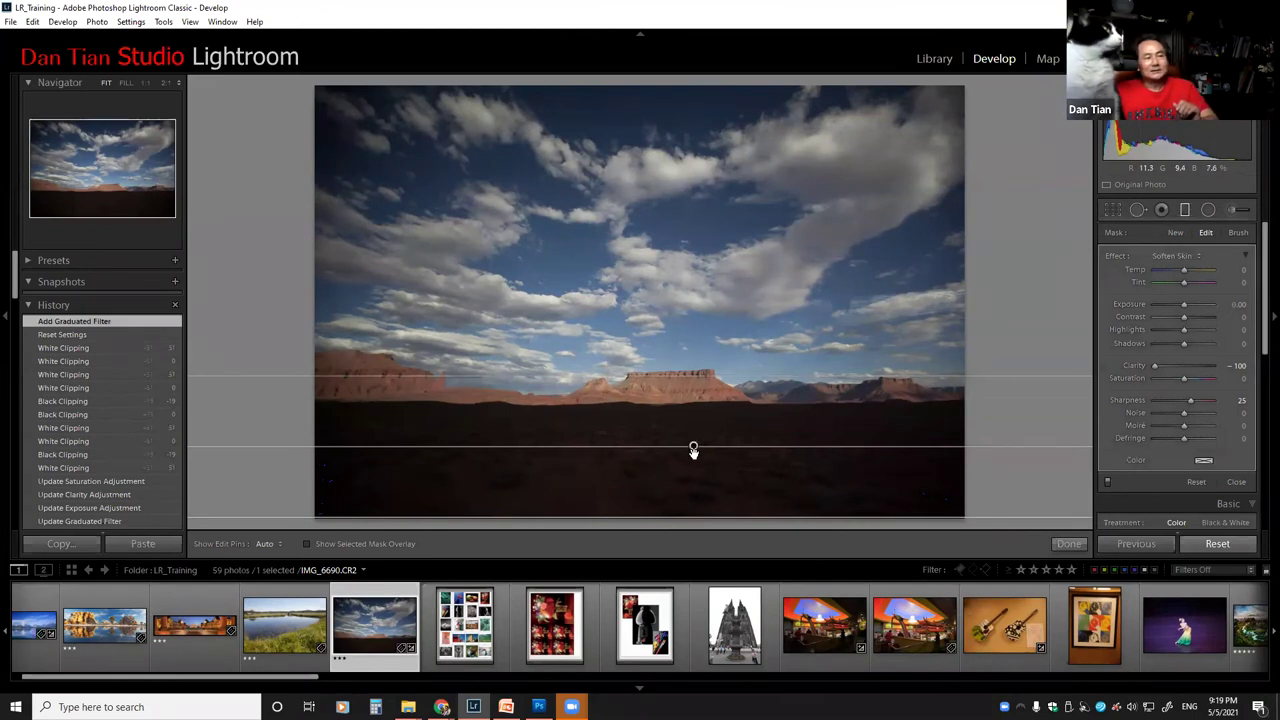
Step: Try moving the filter higher, undo that, then delete the filter from its right-click menu
{"action": "mouse_move", "coordinate": [694, 446]}
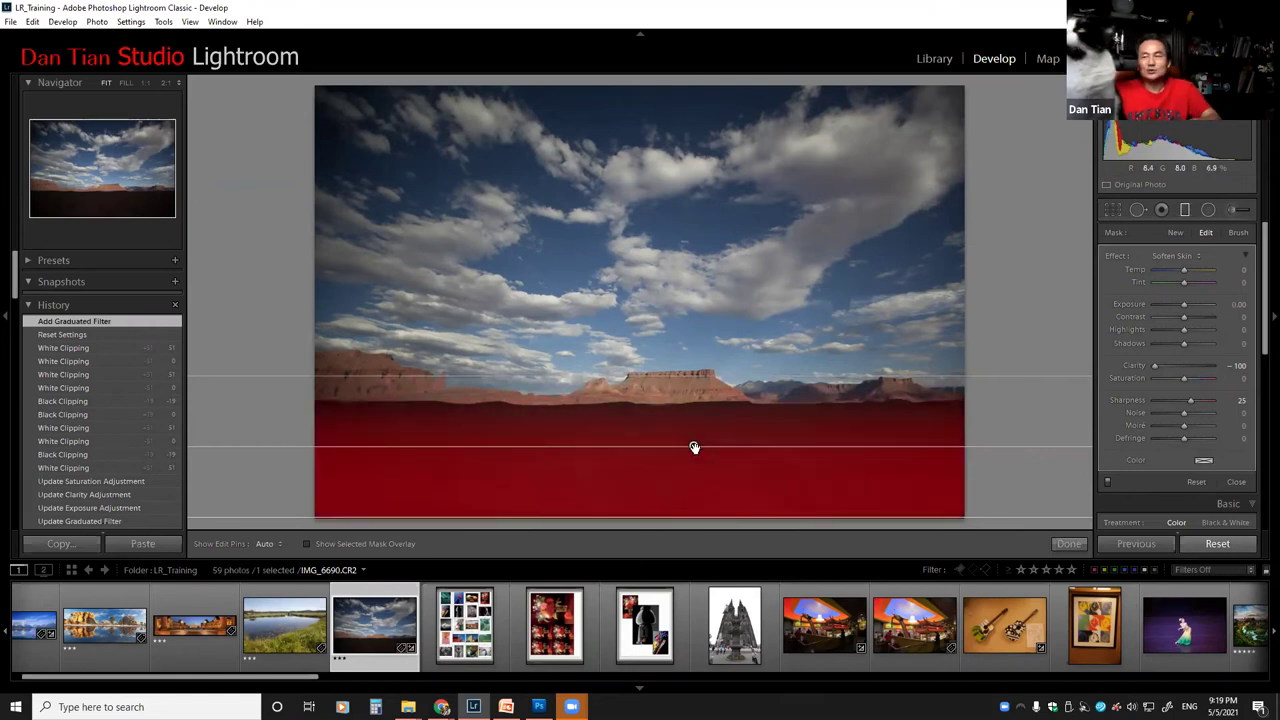
{"action": "left_click_drag", "start_coordinate": [694, 447], "coordinate": [694, 440]}
{"action": "key", "text": "ctrl+z"}
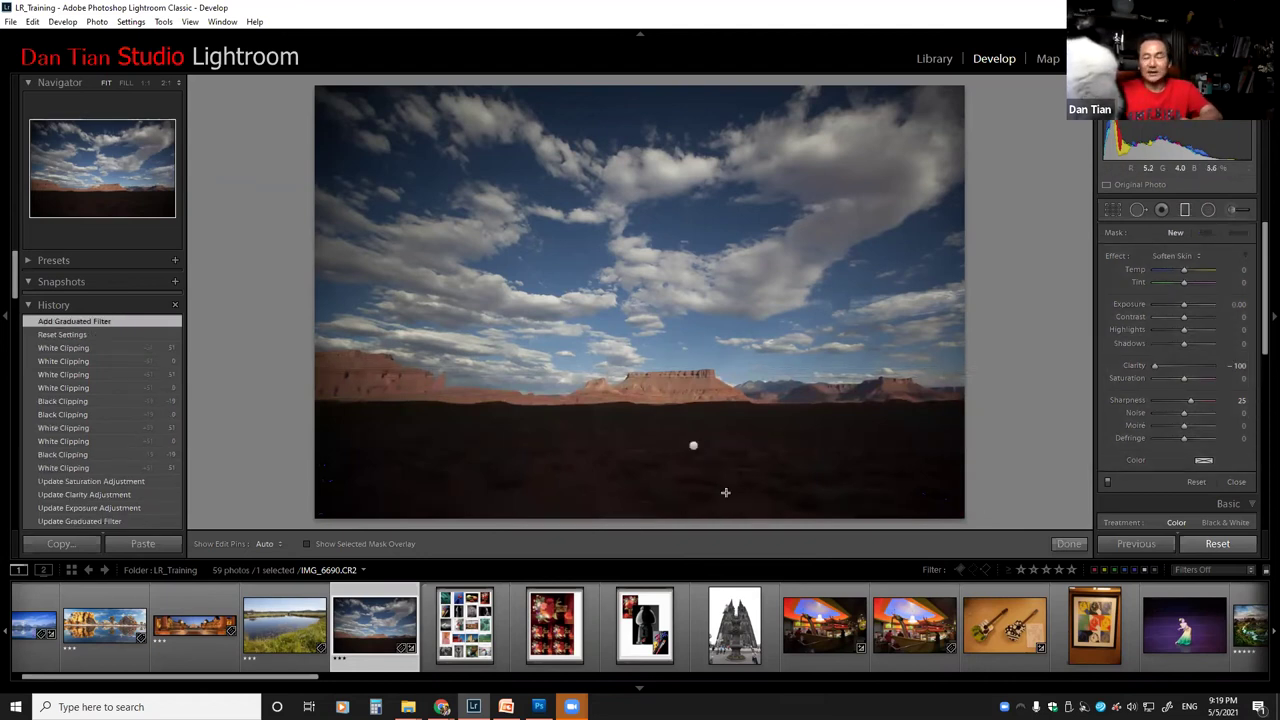
{"action": "right_click", "coordinate": [695, 451]}
{"action": "left_click", "coordinate": [720, 466]}
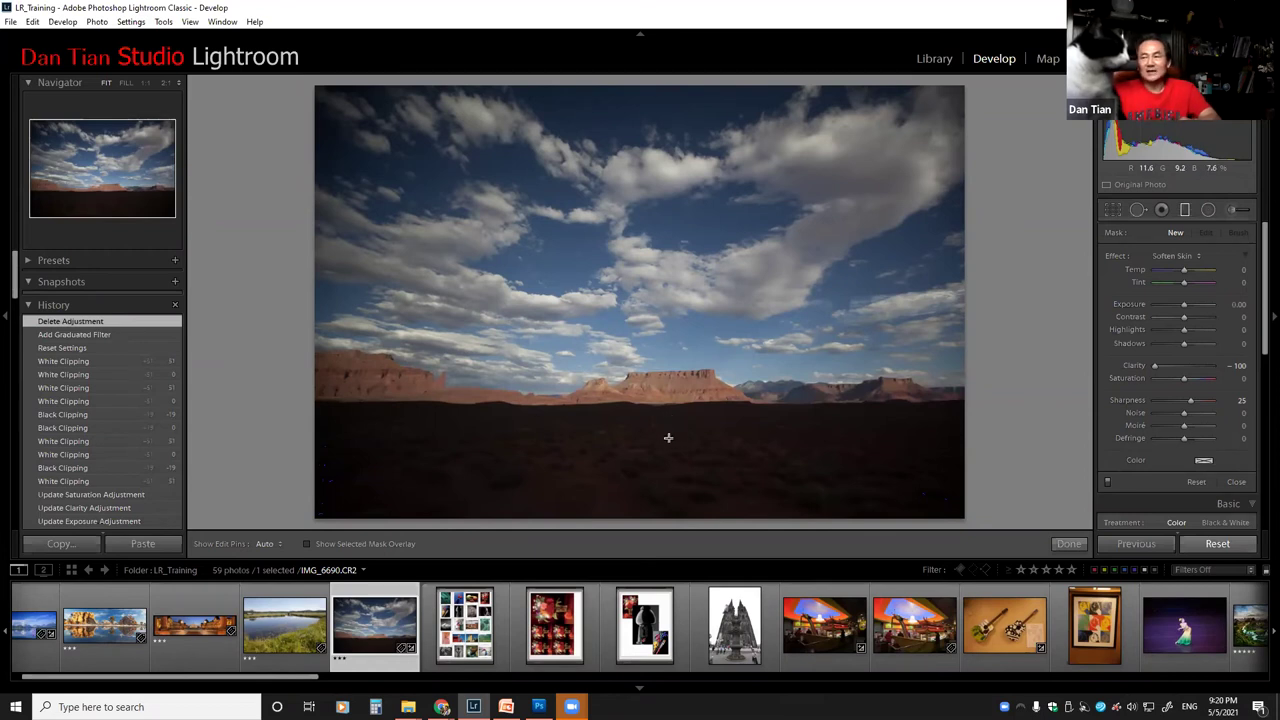
{"action": "key", "text": "alt"}
Step: Draw a new graduated filter across the foreground and rotate it to a steep diagonal
{"action": "left_click_drag", "start_coordinate": [665, 455], "coordinate": [667, 381]}
{"action": "mouse_move", "coordinate": [665, 382]}
{"action": "left_mouse_down"}
{"action": "mouse_move", "coordinate": [672, 357]}
{"action": "mouse_move", "coordinate": [689, 377]}
{"action": "left_mouse_up"}
{"action": "key", "text": "shift"}
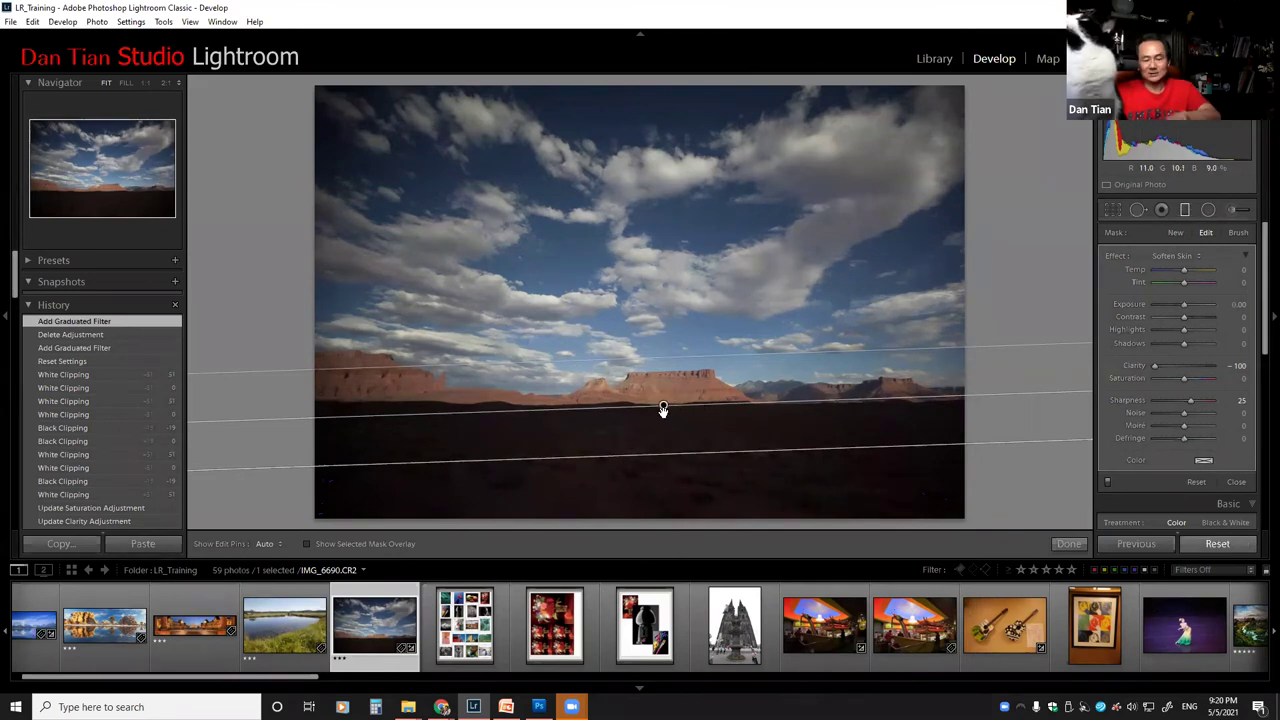
Step: Undo the diagonal filter and the deletion, then draw a level filter over the foreground
{"action": "key", "text": "ctrl+z"}
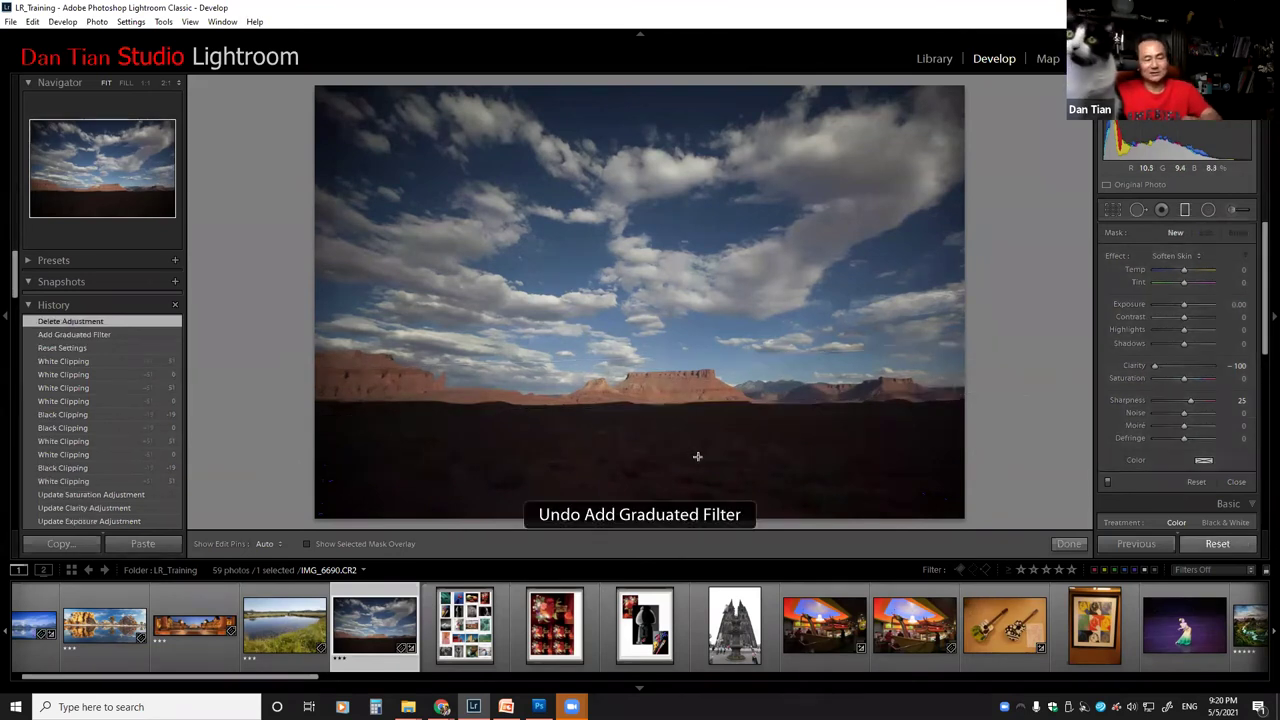
{"action": "key", "text": "ctrl+z"}
{"action": "key", "text": "shift"}
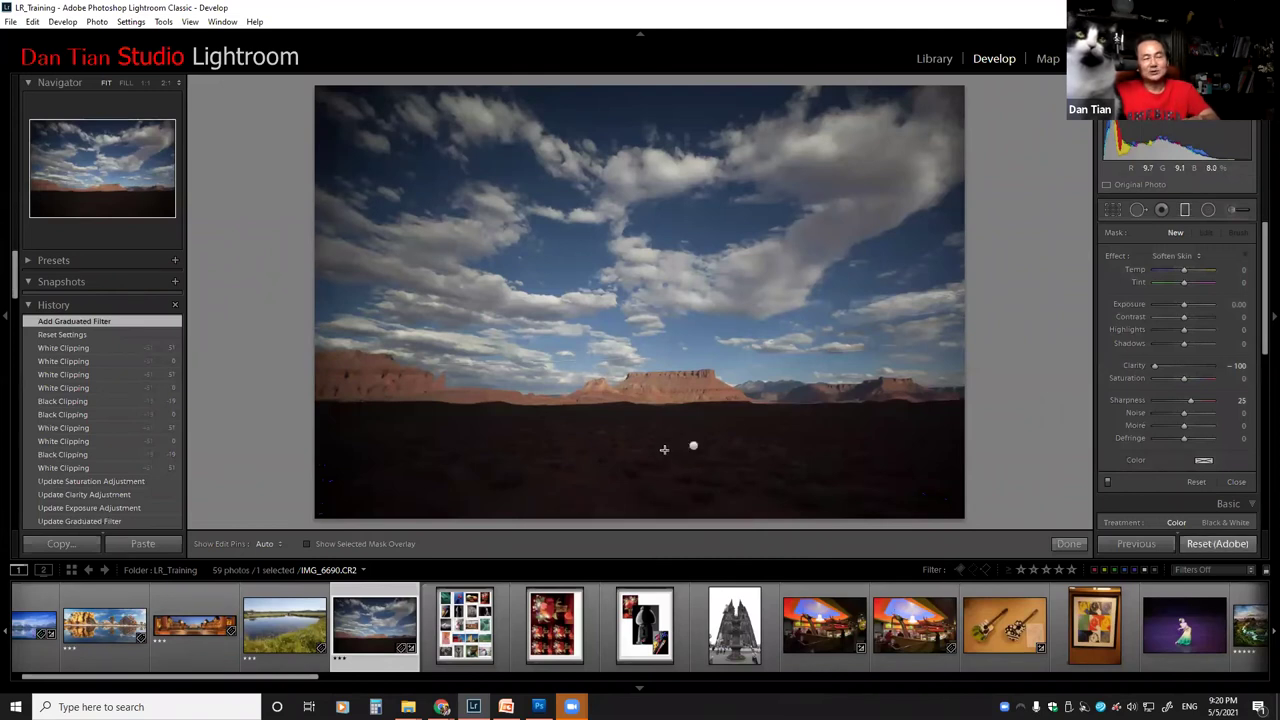
{"action": "key", "text": "alt"}
{"action": "left_click_drag", "start_coordinate": [664, 449], "coordinate": [670, 378]}
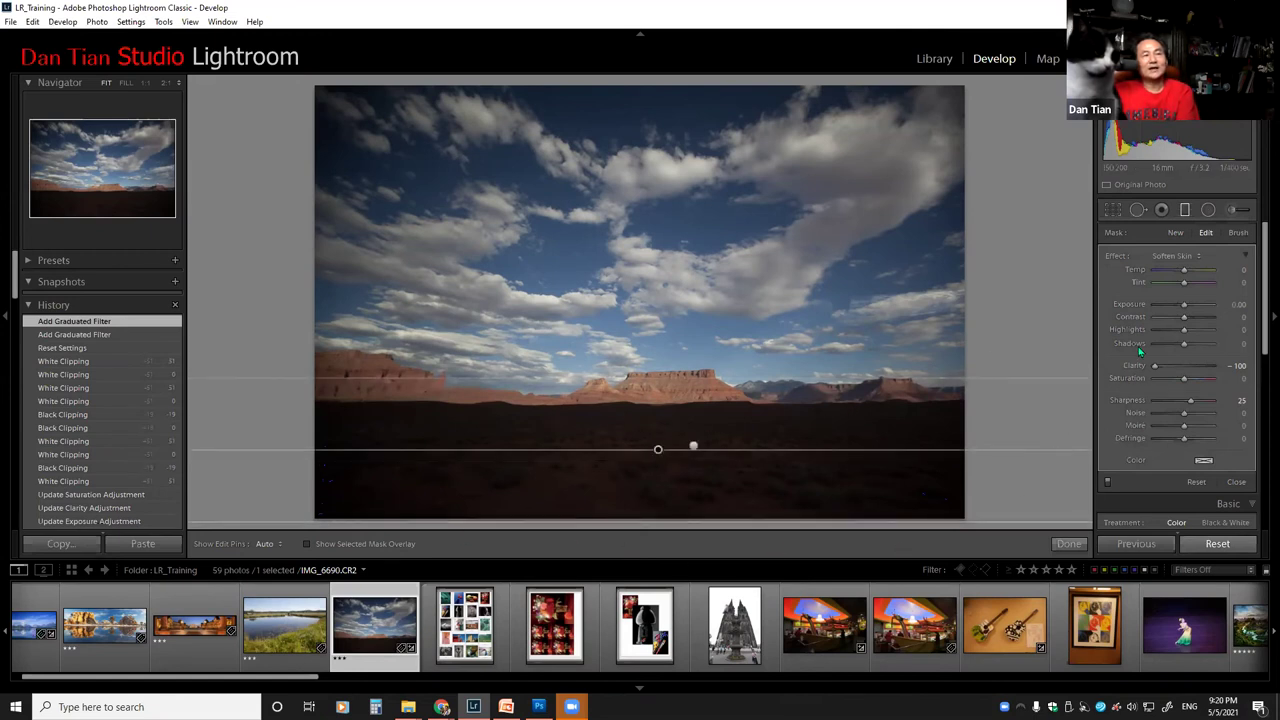
Step: Apply Dodge (Lighten) to the level filter and raise its Exposure to 2.90
{"action": "left_click", "coordinate": [1198, 256]}
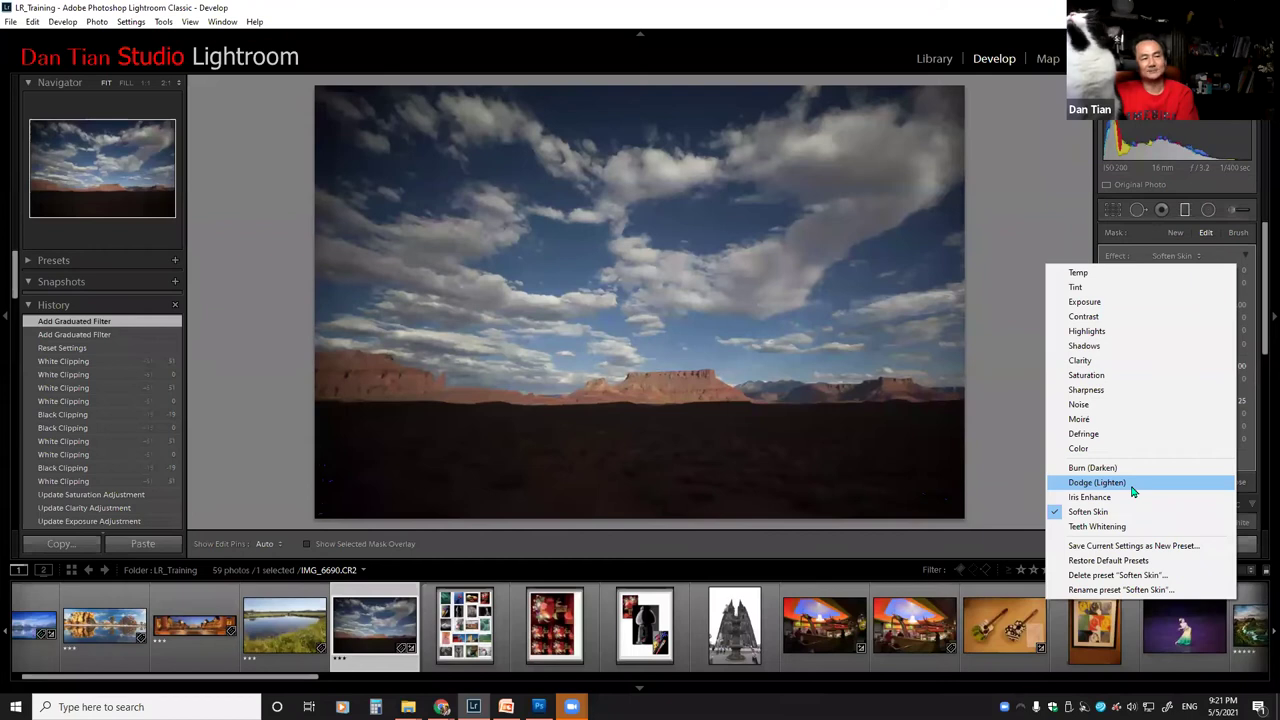
{"action": "left_click", "coordinate": [1097, 482]}
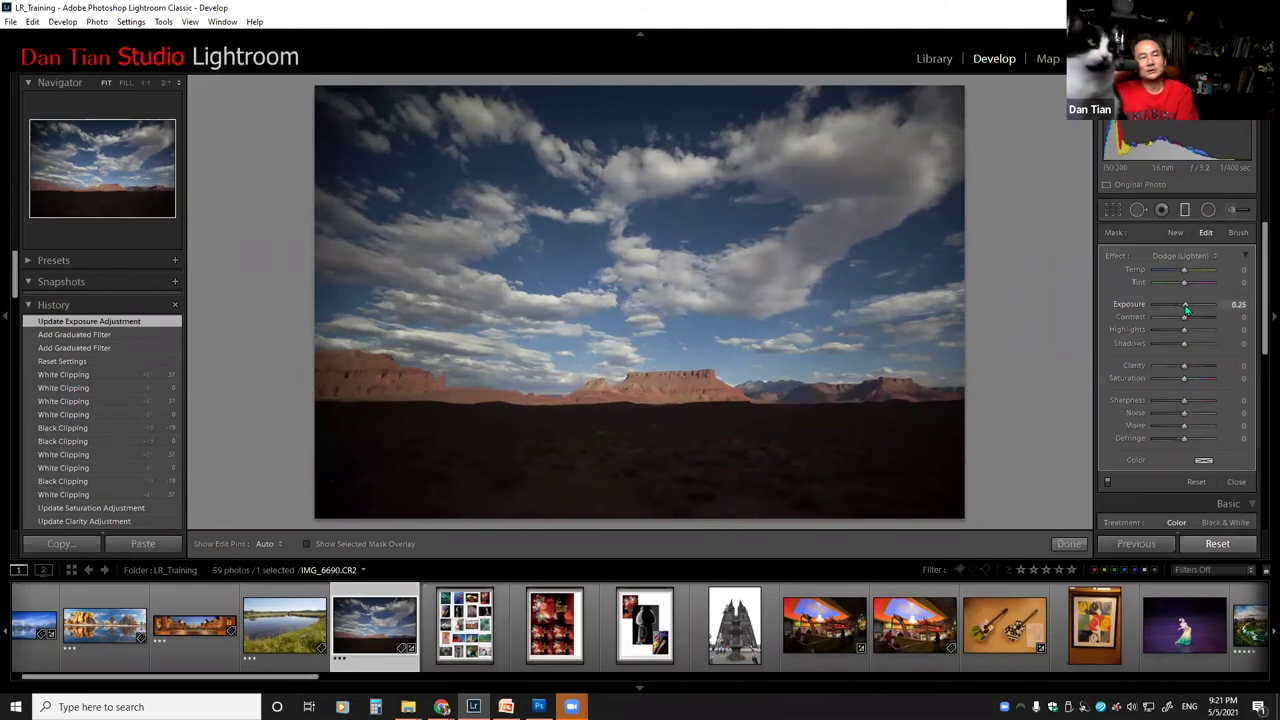
{"action": "left_click", "coordinate": [1186, 310]}
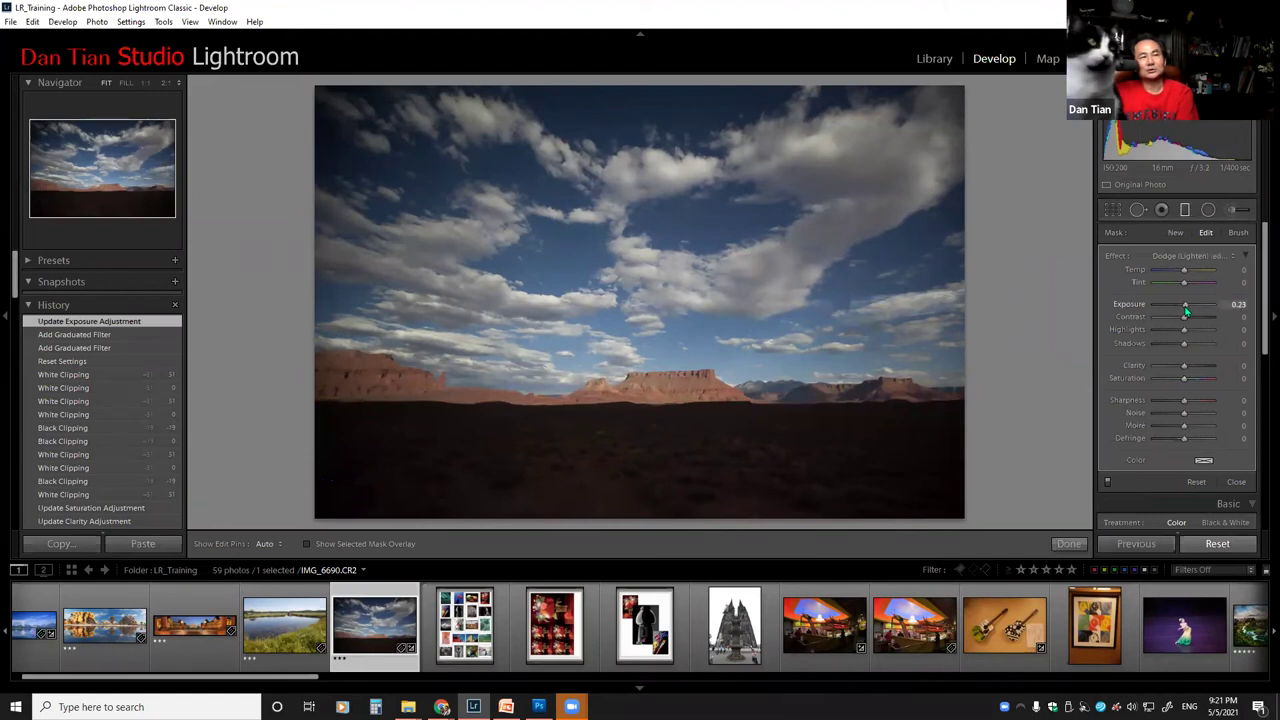
{"action": "left_click_drag", "start_coordinate": [1188, 312], "coordinate": [1201, 313]}
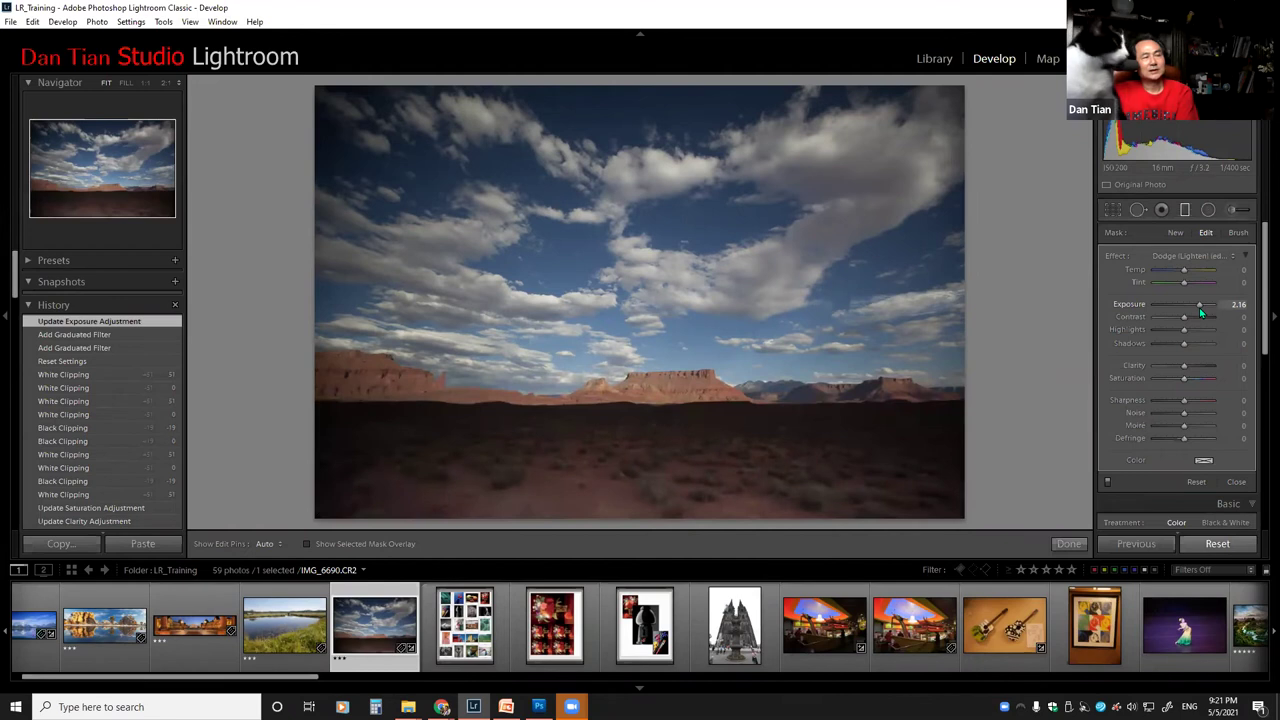
{"action": "left_click_drag", "start_coordinate": [1202, 314], "coordinate": [1204, 314]}
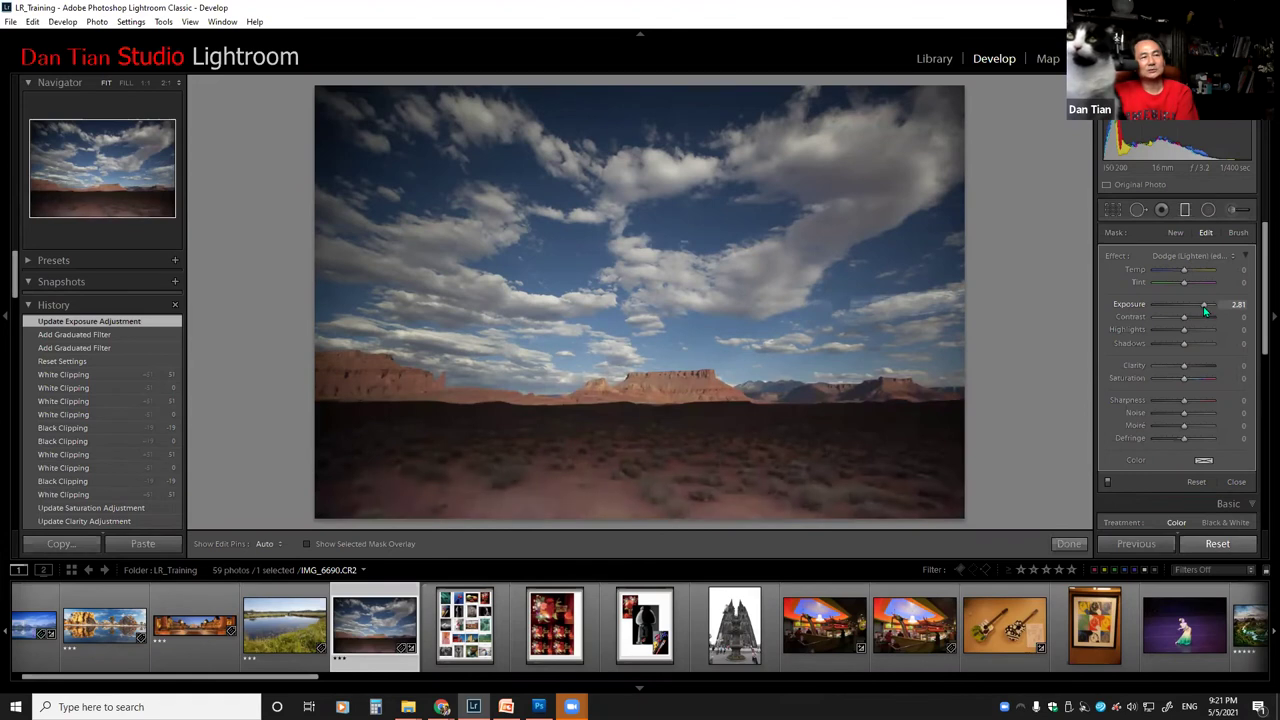
{"action": "left_click_drag", "start_coordinate": [1207, 310], "coordinate": [1207, 312]}
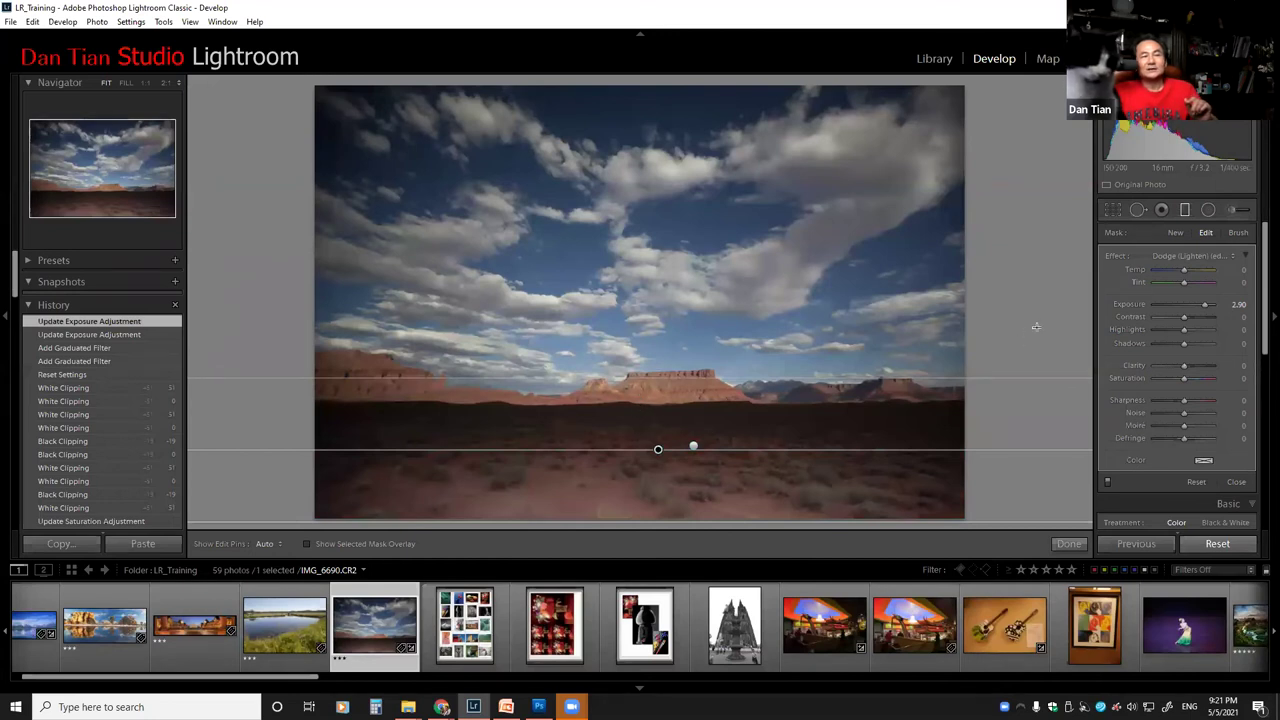
Step: Add a new graduated filter just below the horizon
{"action": "left_click", "coordinate": [1176, 233]}
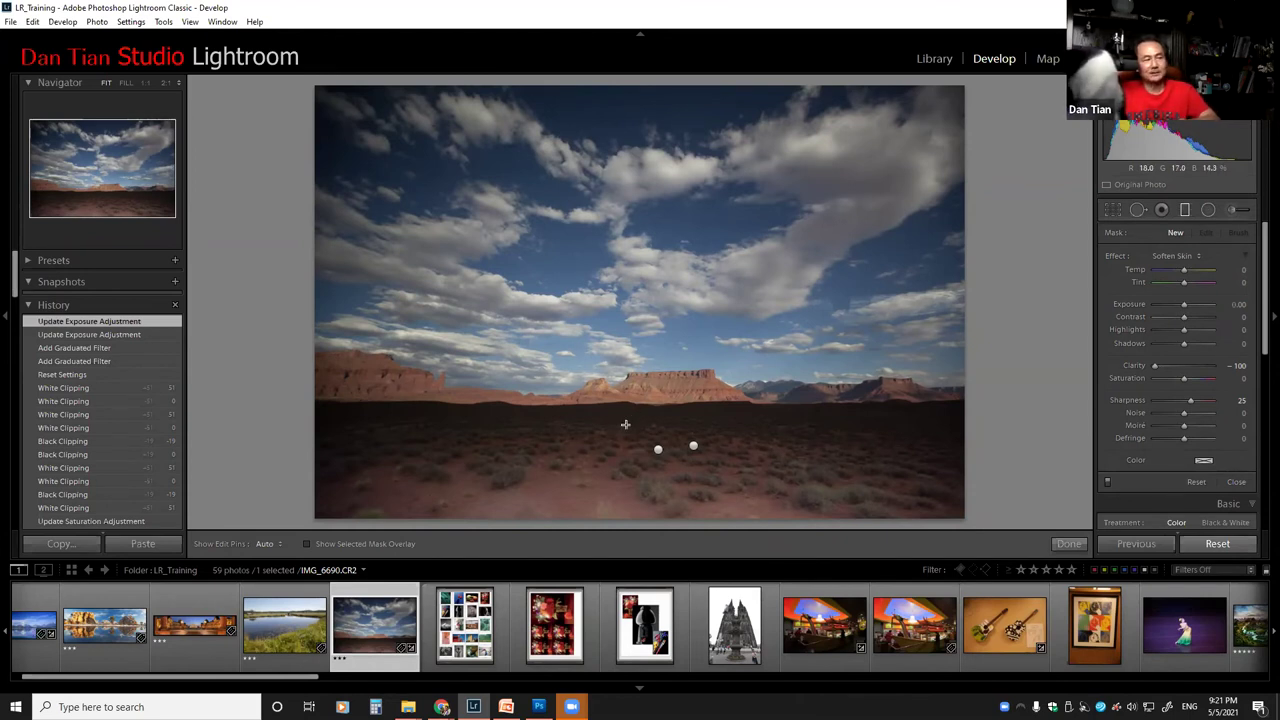
{"action": "key", "text": "alt"}
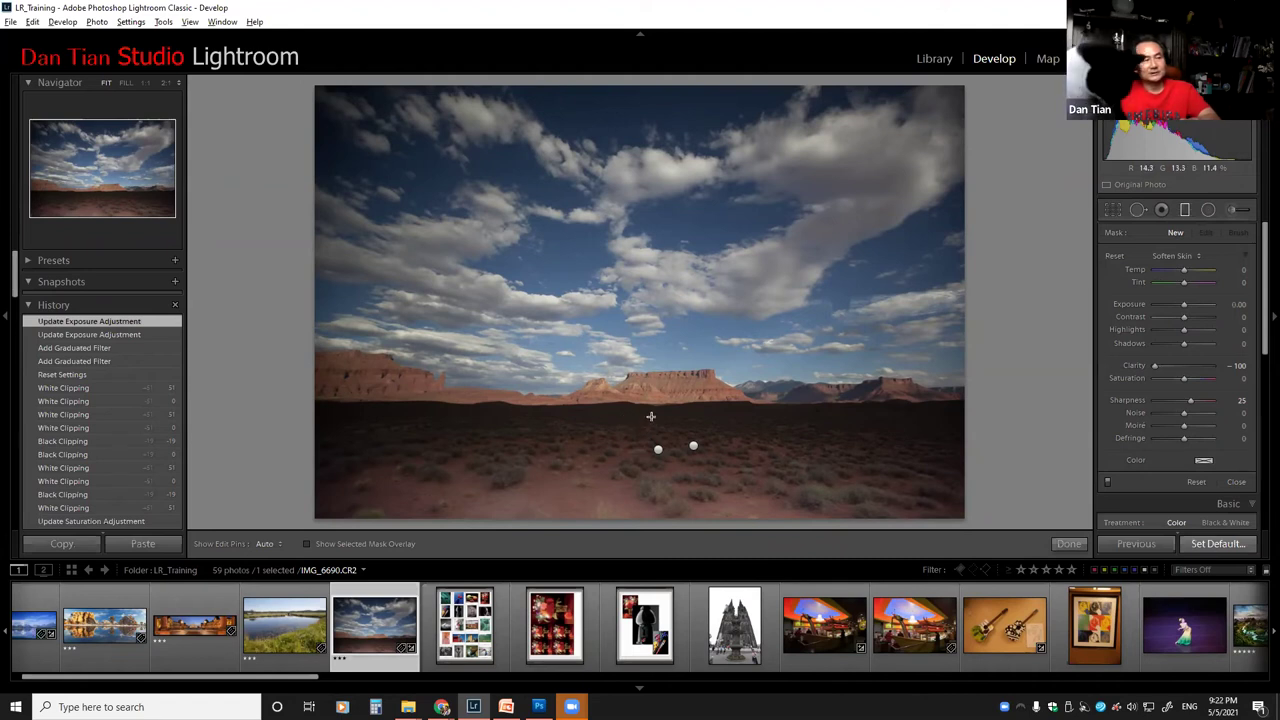
{"action": "left_click_drag", "start_coordinate": [652, 416], "coordinate": [650, 393]}
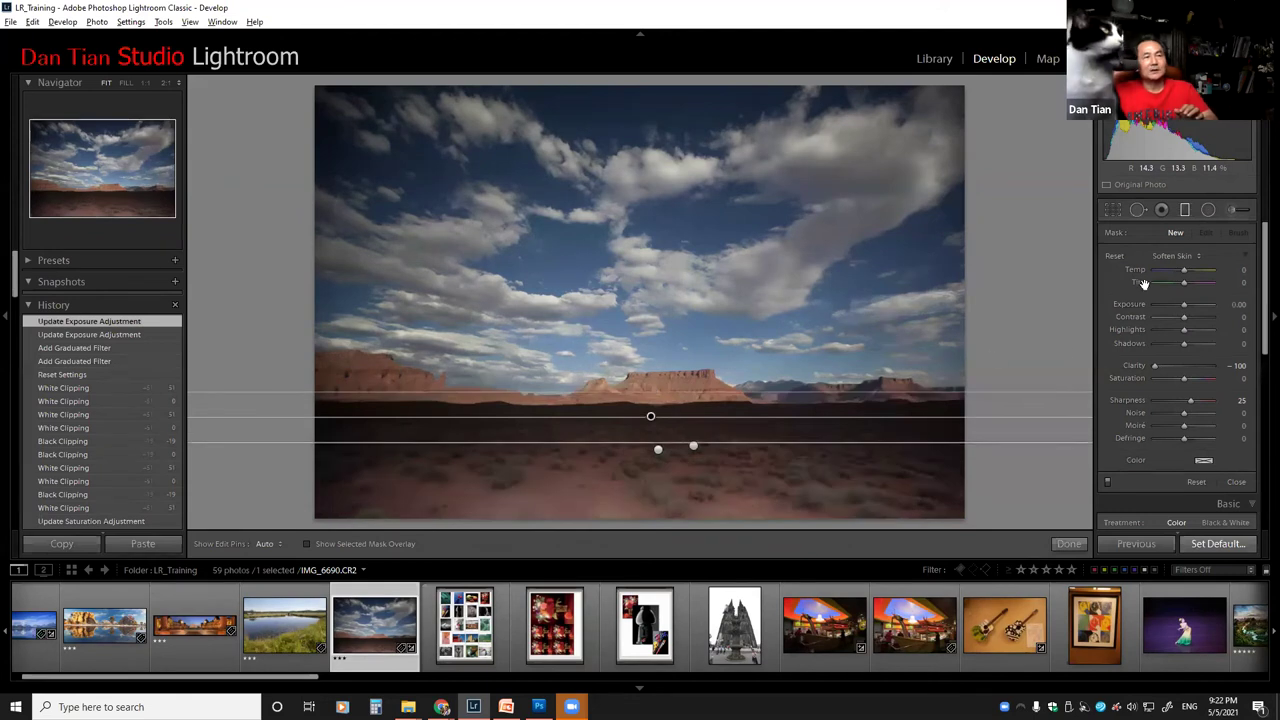
Step: Set the new filter to Dodge (Lighten) at Exposure 1.98 and show its red mask overlay
{"action": "left_click", "coordinate": [1196, 255]}
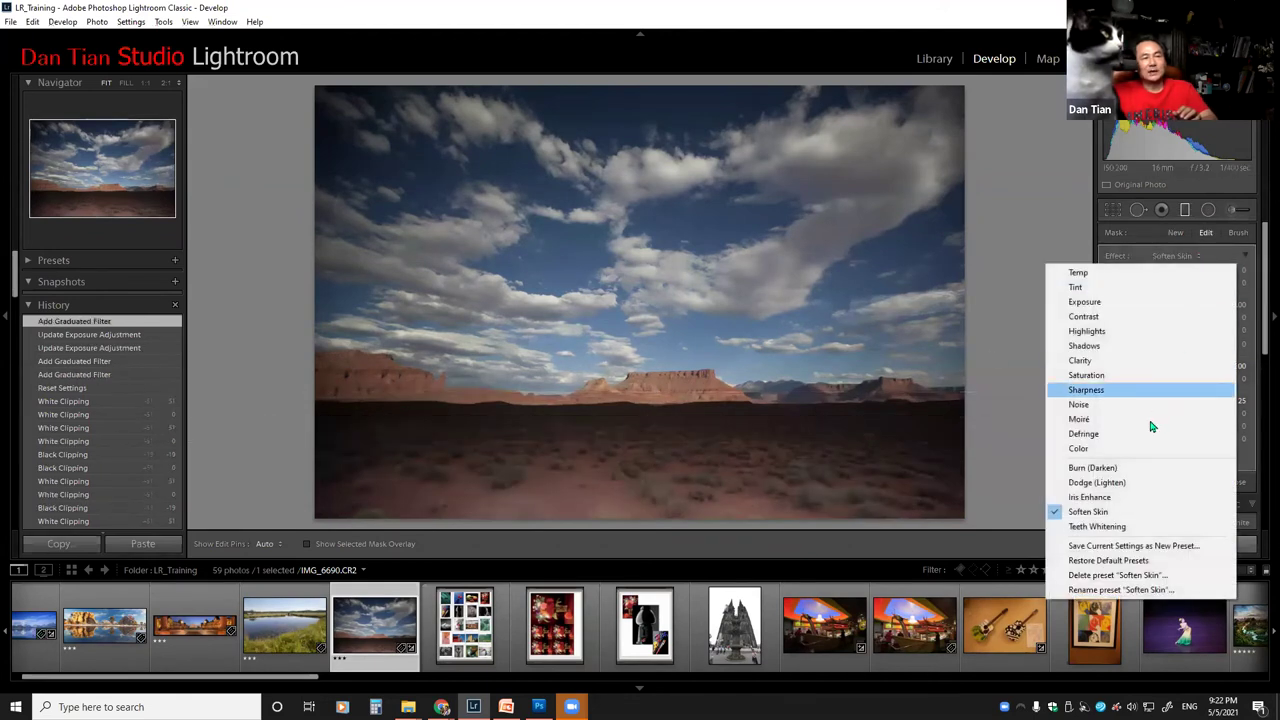
{"action": "left_click", "coordinate": [1126, 484]}
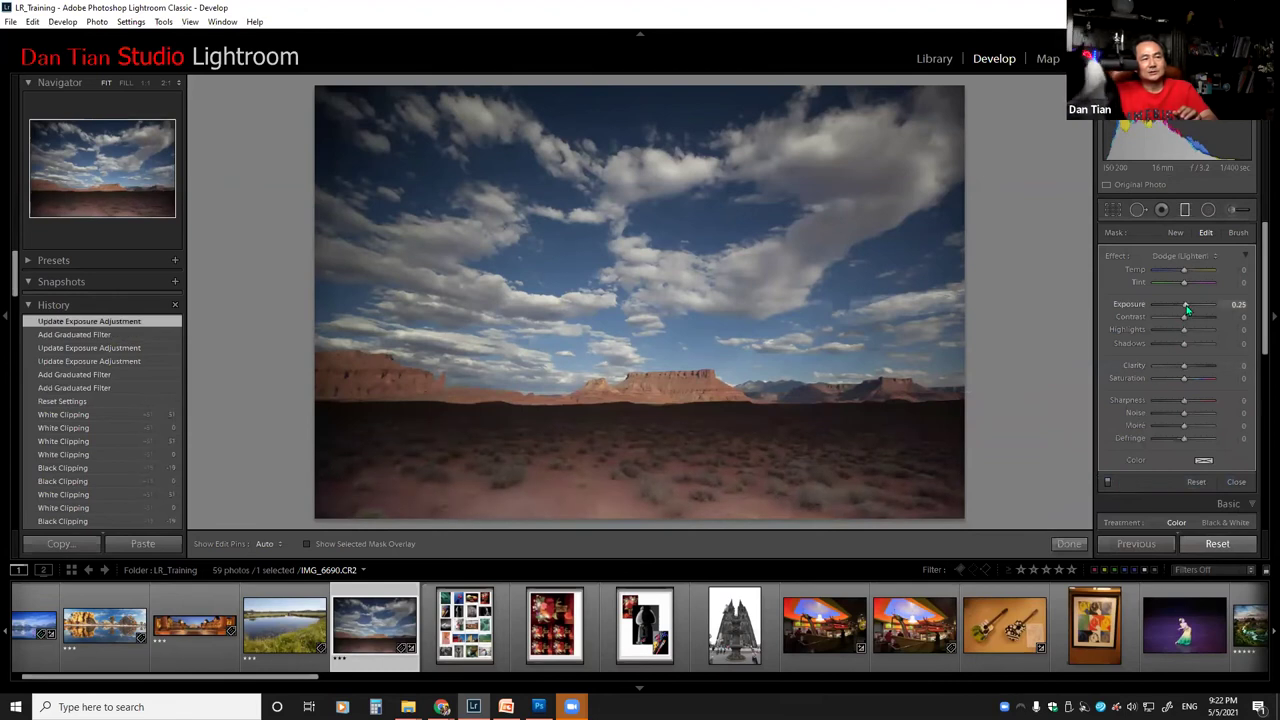
{"action": "left_click_drag", "start_coordinate": [1189, 311], "coordinate": [1197, 309]}
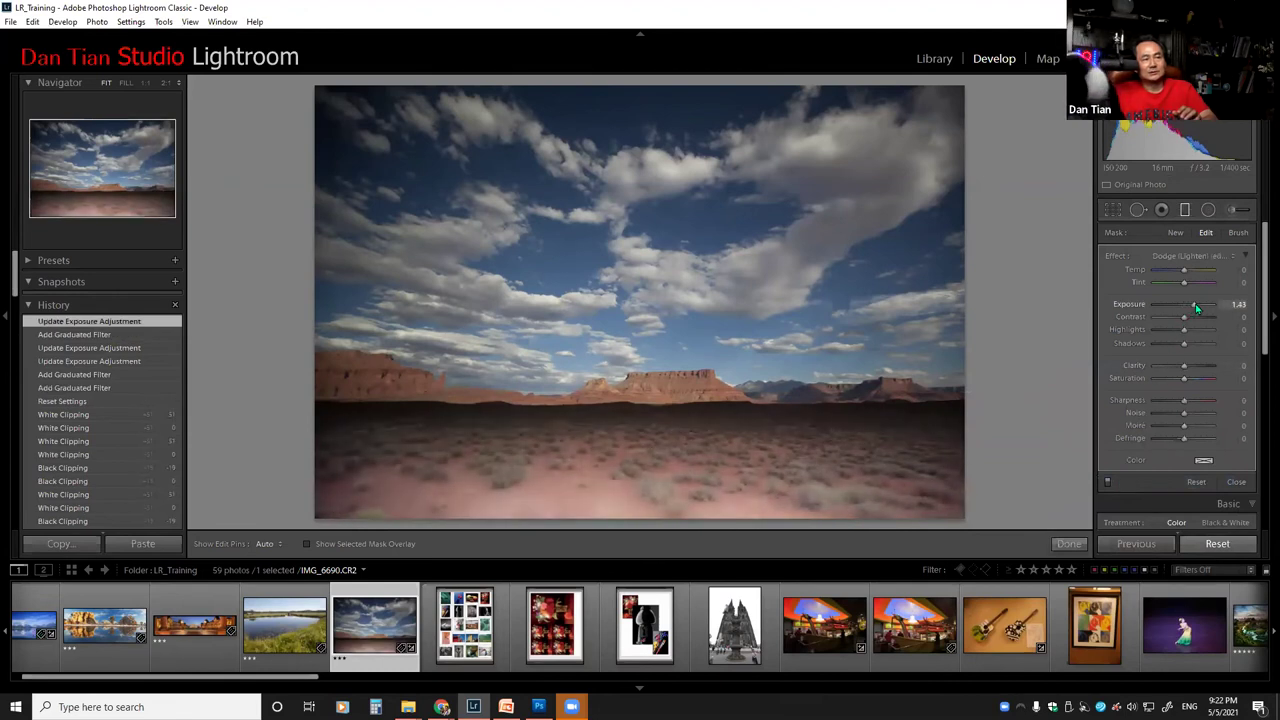
{"action": "left_click_drag", "start_coordinate": [1196, 309], "coordinate": [1199, 305]}
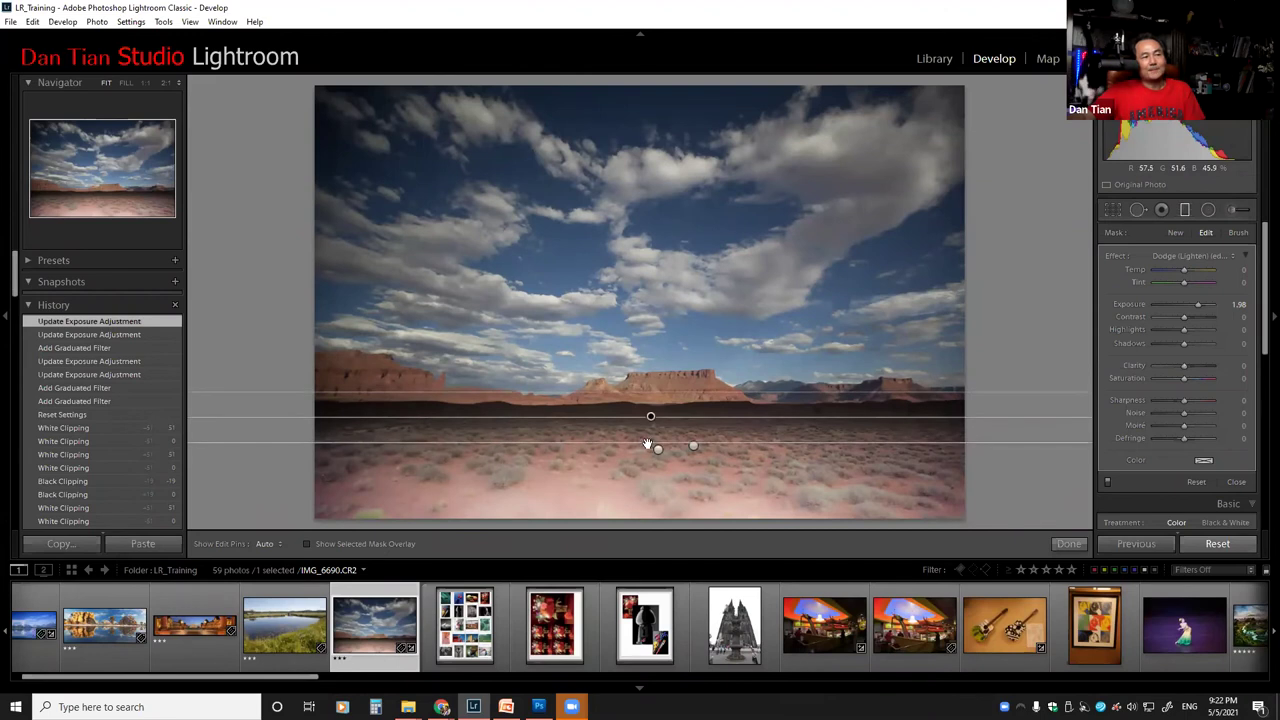
{"action": "key", "text": "o"}
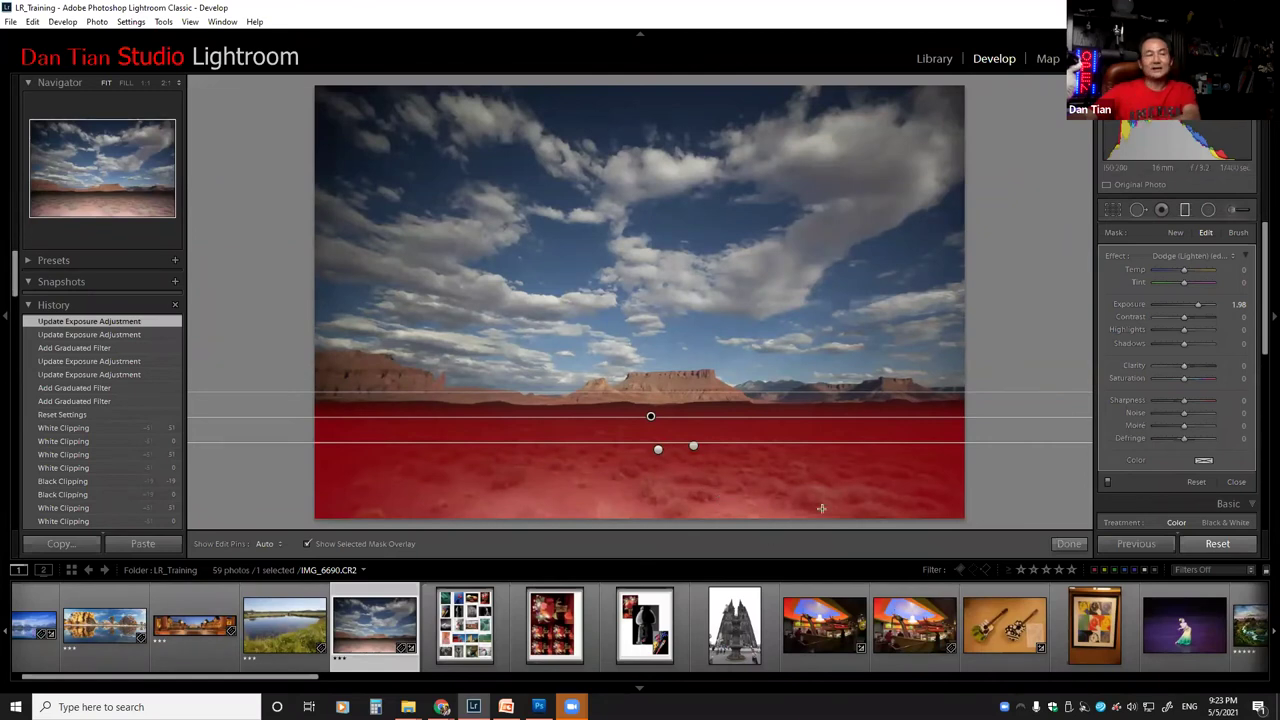
Step: Switch the graduated filter's mask to Brush mode and bring up the brush effect presets
{"action": "left_click", "coordinate": [1240, 236]}
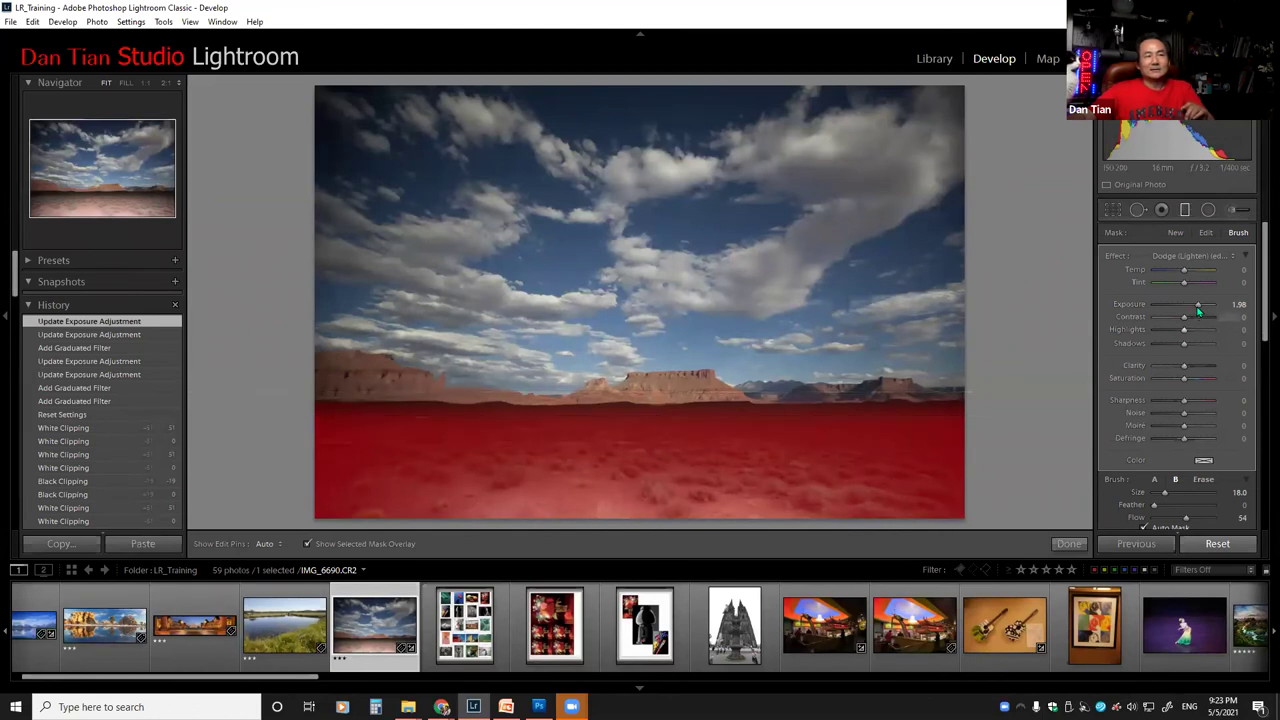
{"action": "left_click", "coordinate": [1234, 258]}
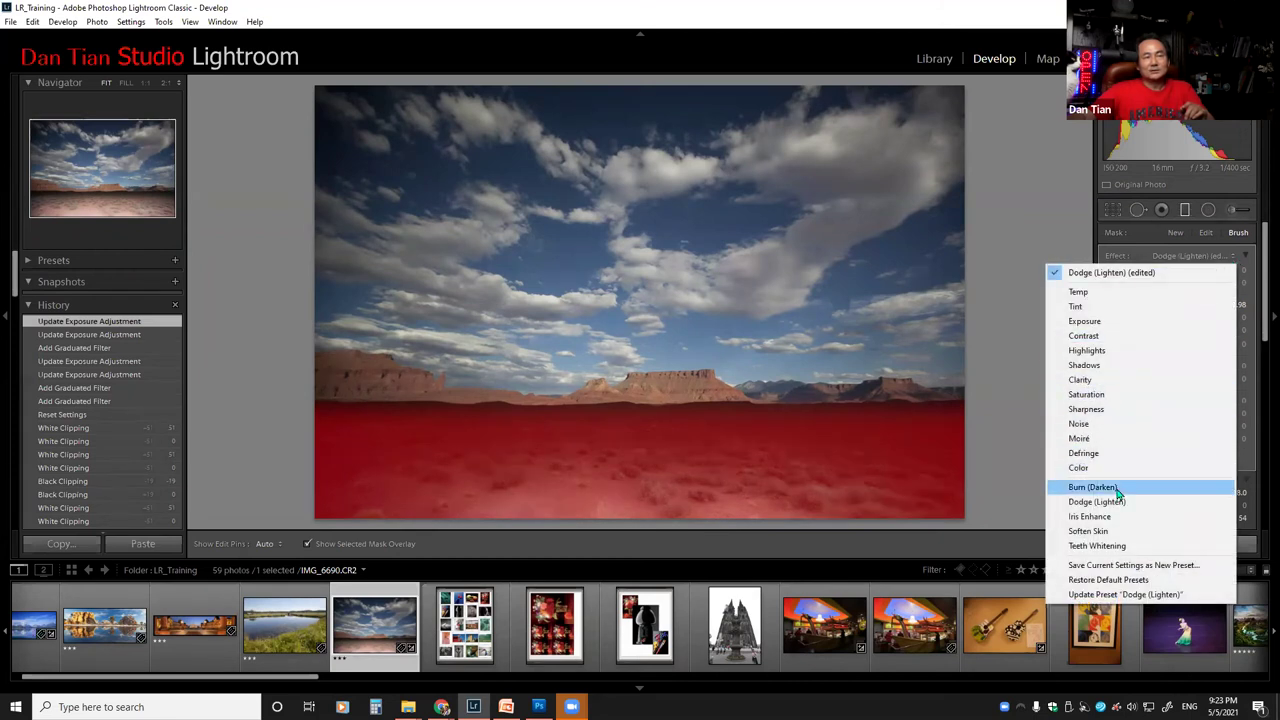
Step: Set the brush effect to Burn (Darken) with Exposure -0.60
{"action": "left_click", "coordinate": [1094, 487]}
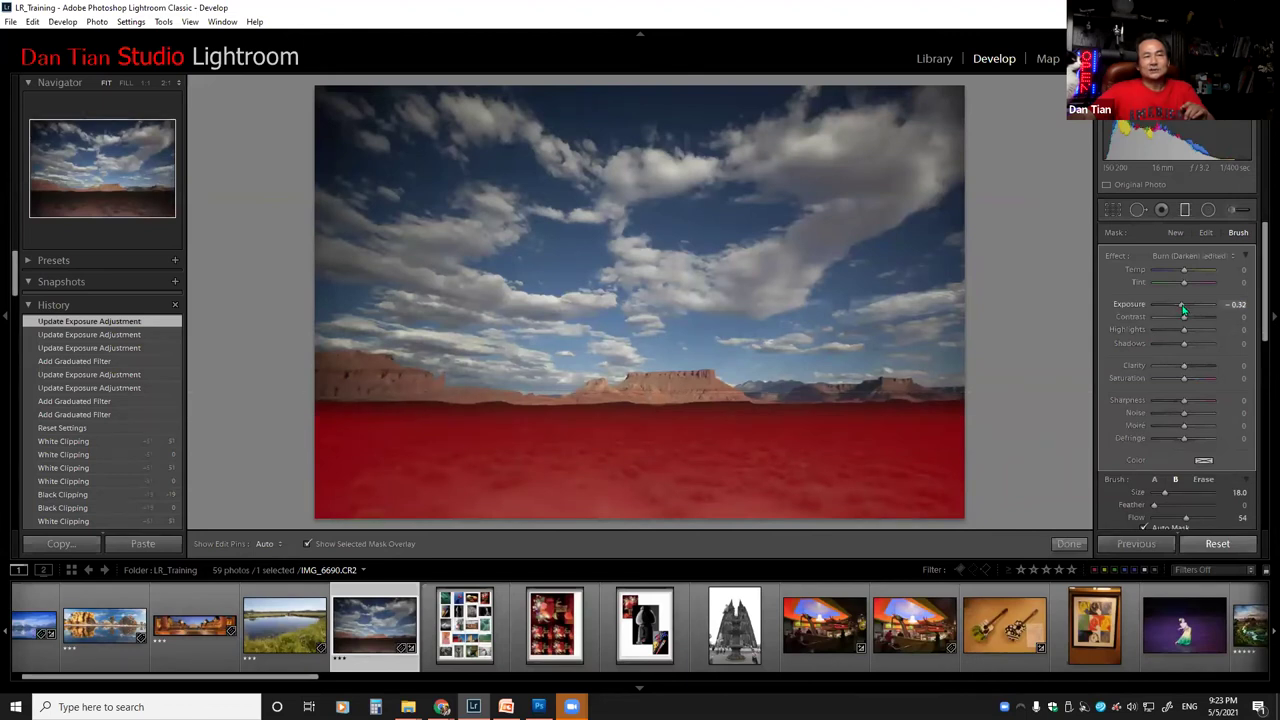
{"action": "left_click_drag", "start_coordinate": [1182, 310], "coordinate": [1183, 310]}
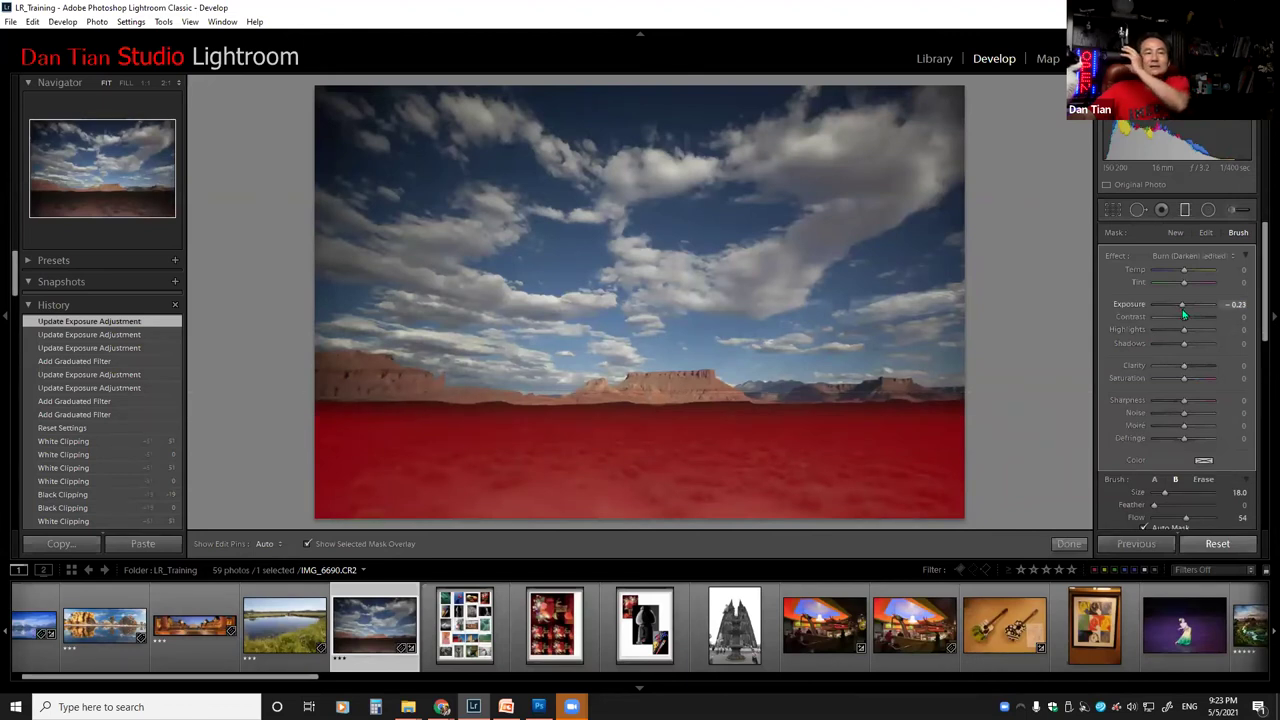
{"action": "left_click_drag", "start_coordinate": [1182, 310], "coordinate": [1180, 310]}
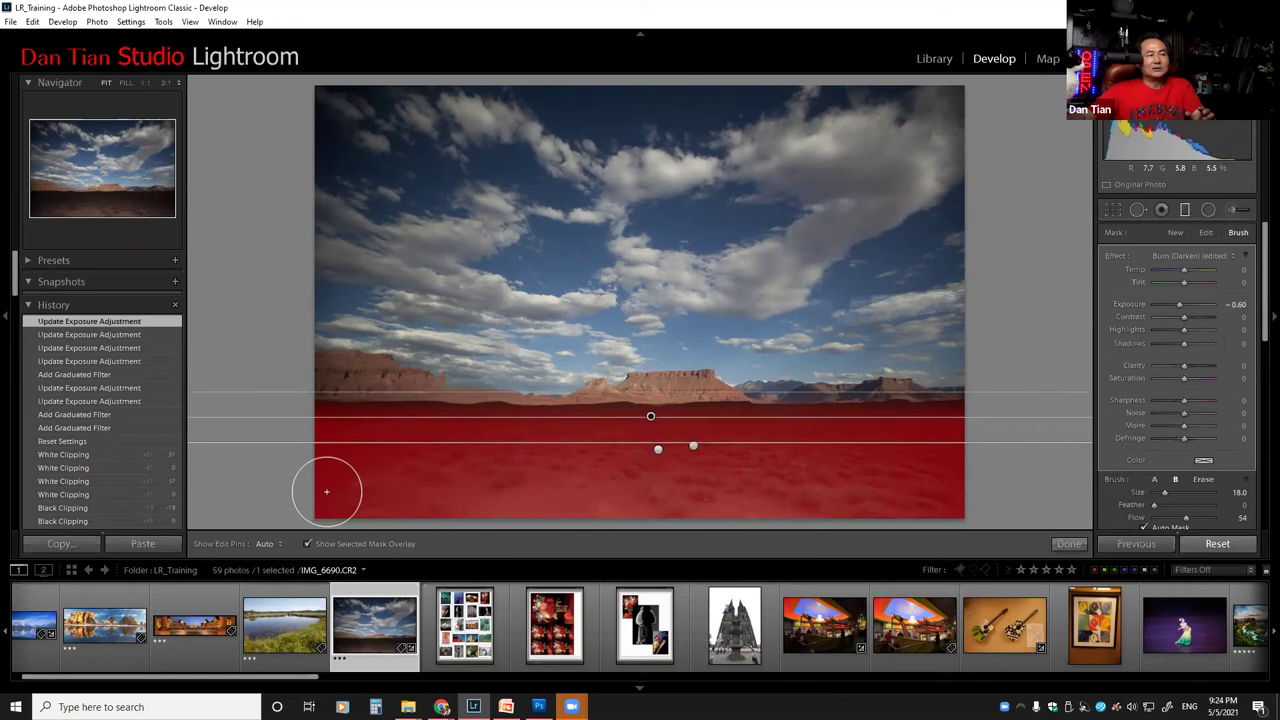
Step: Paint burn strokes across the lower foreground, then hide the pins and mask overlay
{"action": "left_click_drag", "start_coordinate": [460, 486], "coordinate": [414, 486]}
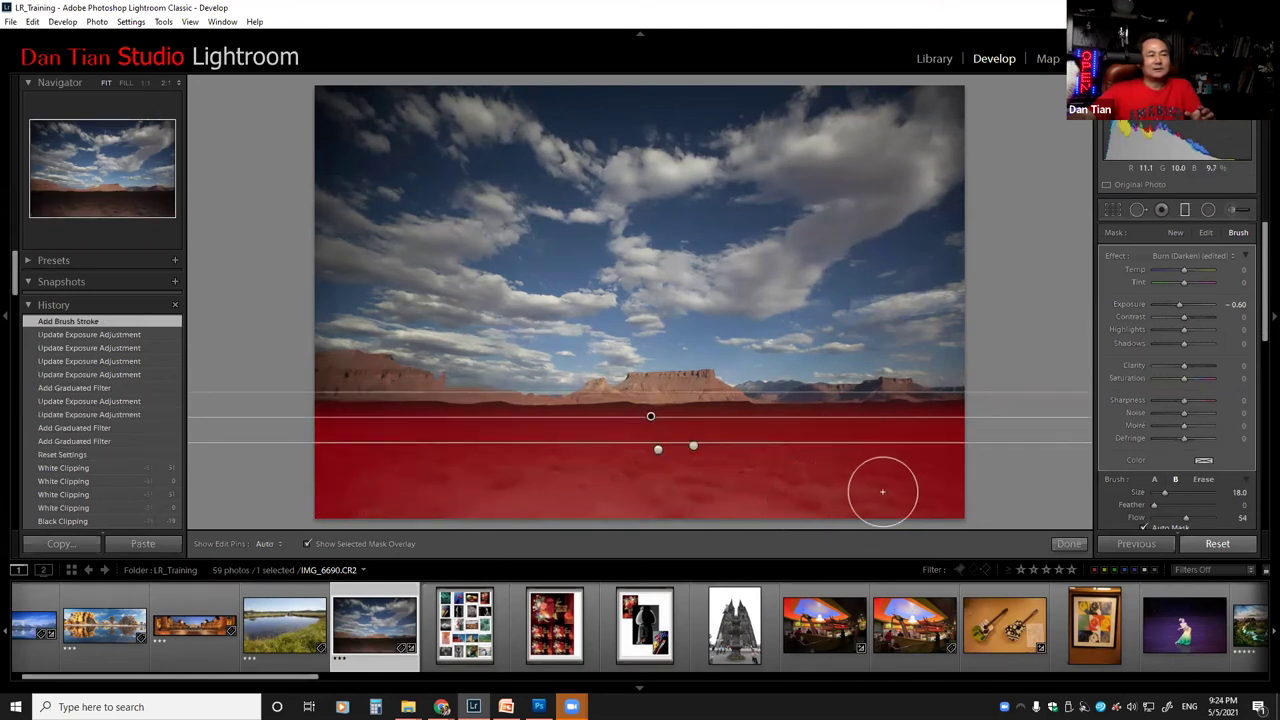
{"action": "mouse_move", "coordinate": [806, 463]}
{"action": "left_mouse_down"}
{"action": "mouse_move", "coordinate": [677, 486]}
{"action": "mouse_move", "coordinate": [332, 500]}
{"action": "mouse_move", "coordinate": [366, 486]}
{"action": "mouse_move", "coordinate": [546, 477]}
{"action": "mouse_move", "coordinate": [816, 494]}
{"action": "mouse_move", "coordinate": [937, 486]}
{"action": "mouse_move", "coordinate": [923, 471]}
{"action": "left_mouse_up"}
{"action": "key", "text": "h"}
{"action": "key", "text": "h"}
{"action": "key", "text": "o"}
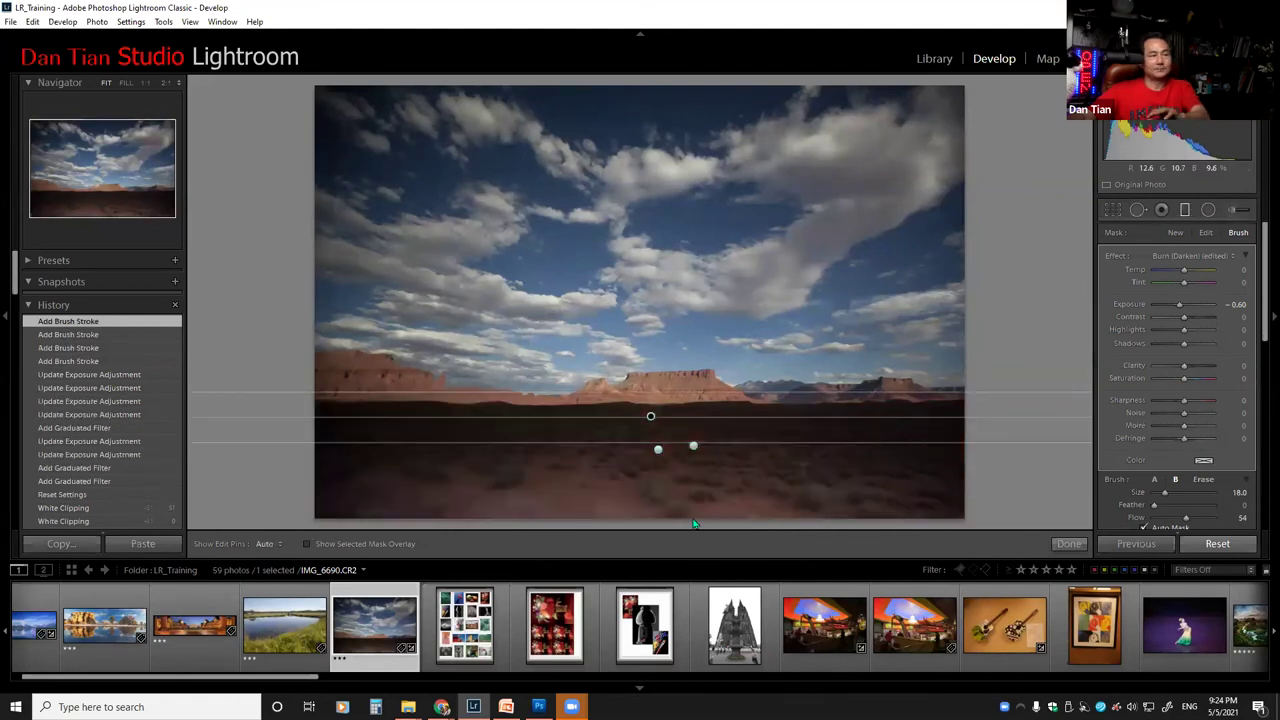
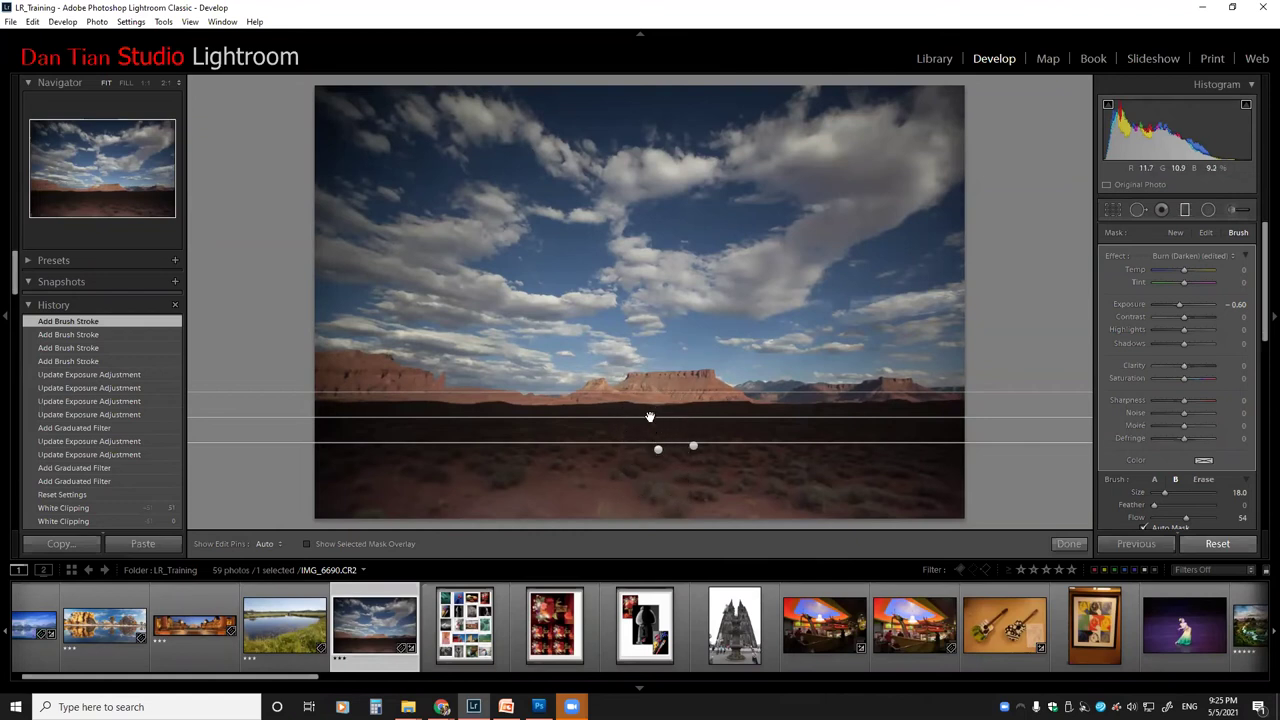
Step: Toggle the gradient's mask overlay to check how far the darkened foreground extends
{"action": "mouse_move", "coordinate": [650, 416]}
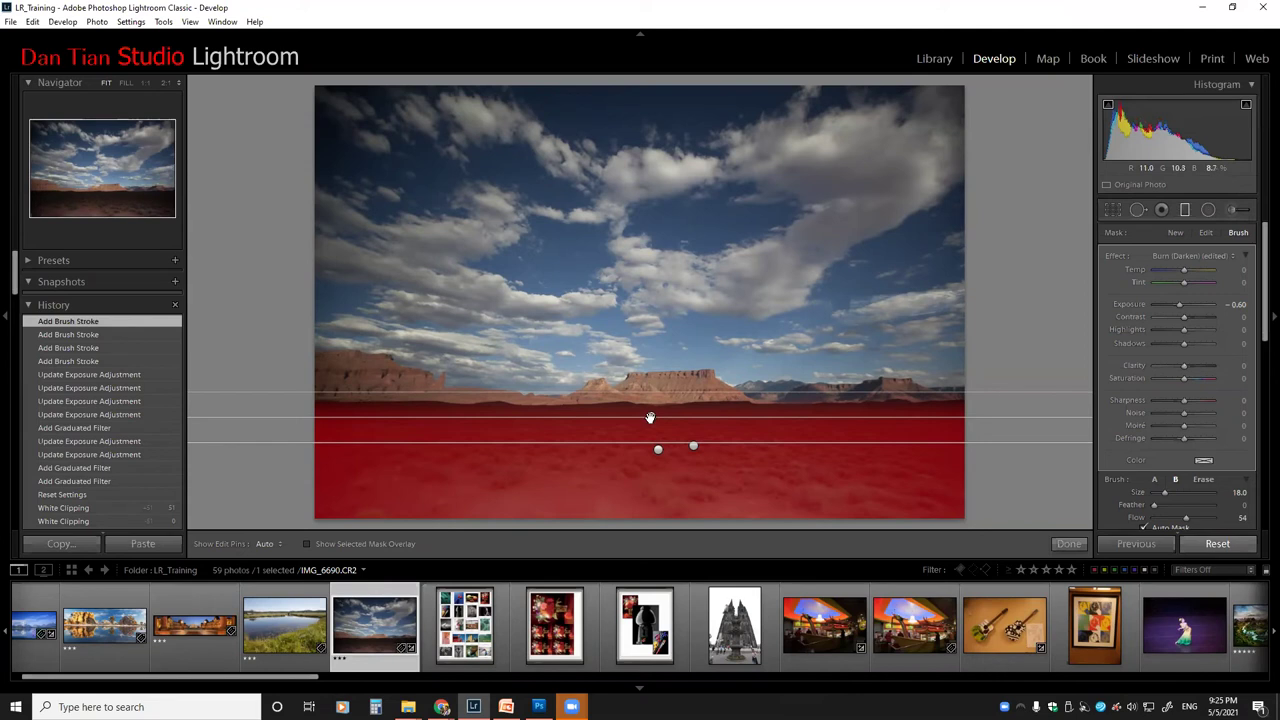
{"action": "key", "text": "o"}
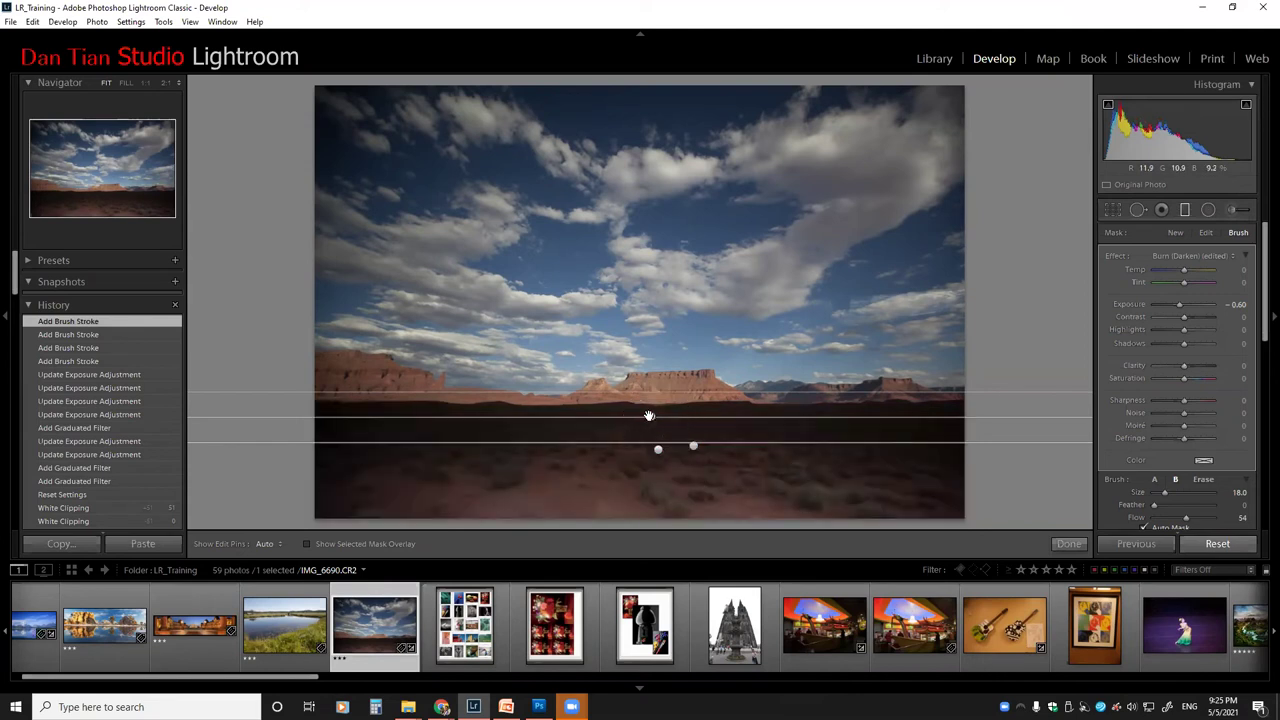
{"action": "key", "text": "o"}
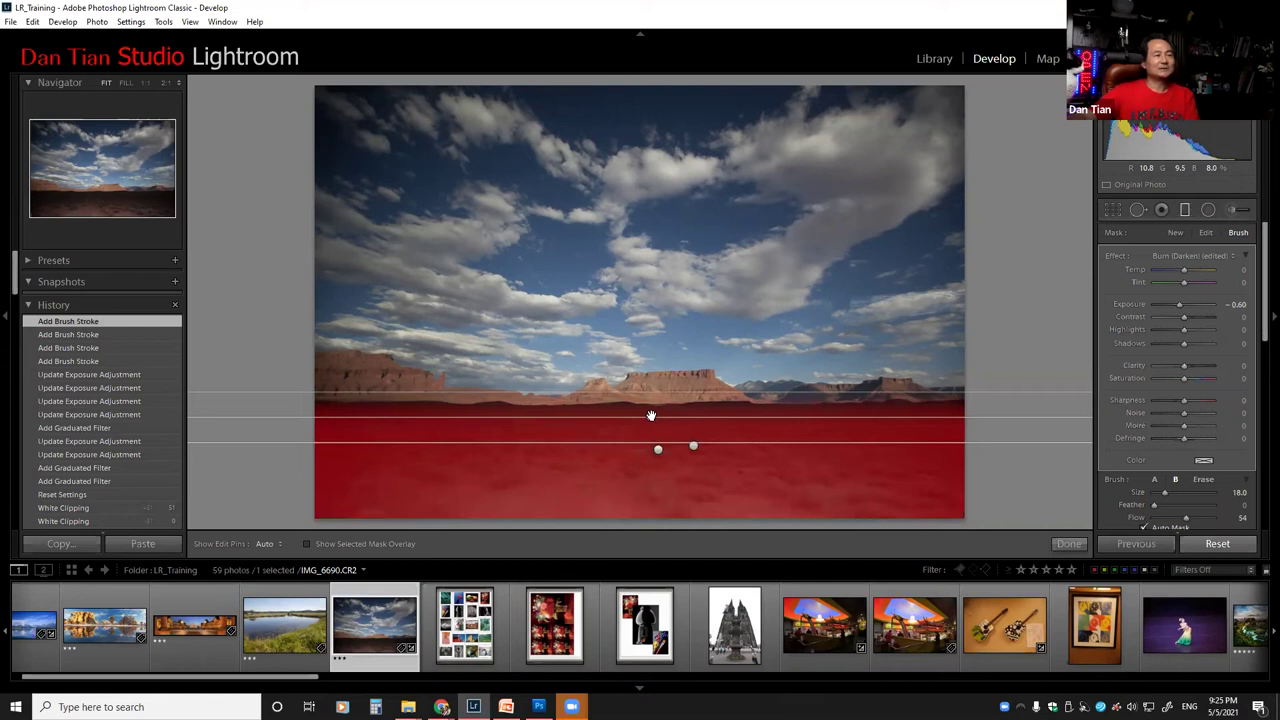
{"action": "key", "text": "o"}
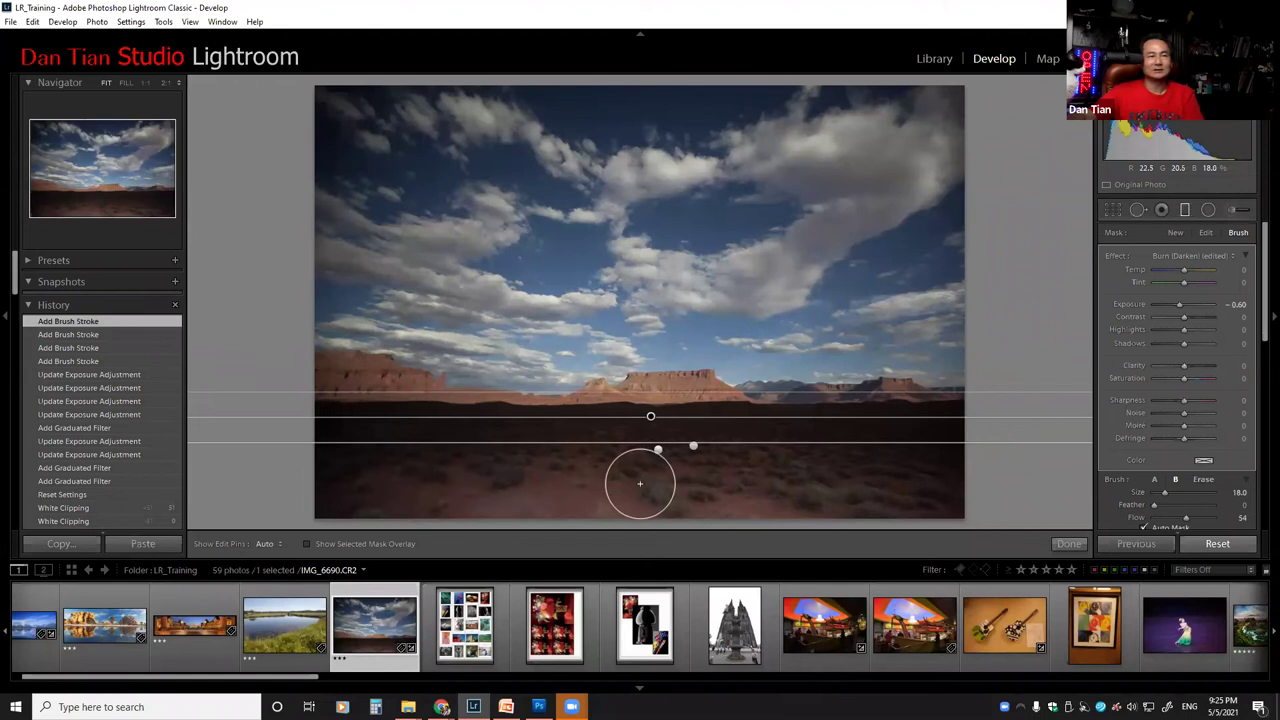
Step: Switch the brush to Erase at size 5, feather 100, flow 100, and stroke the mask
{"action": "key", "text": "alt"}
{"action": "key", "text": "h"}
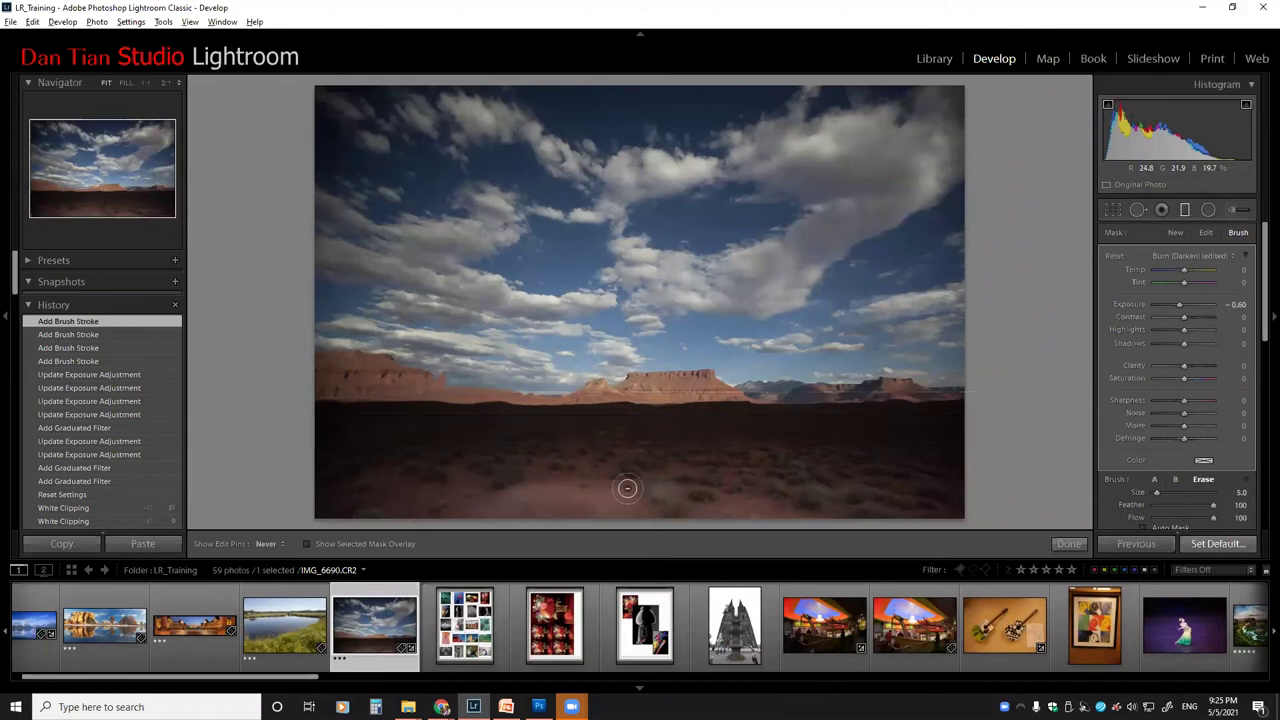
{"action": "left_click_drag", "start_coordinate": [639, 494], "coordinate": [505, 485]}
Step: Undo the latest brush strokes on the foreground gradient's mask, keeping one stroke
{"action": "key", "text": "h"}
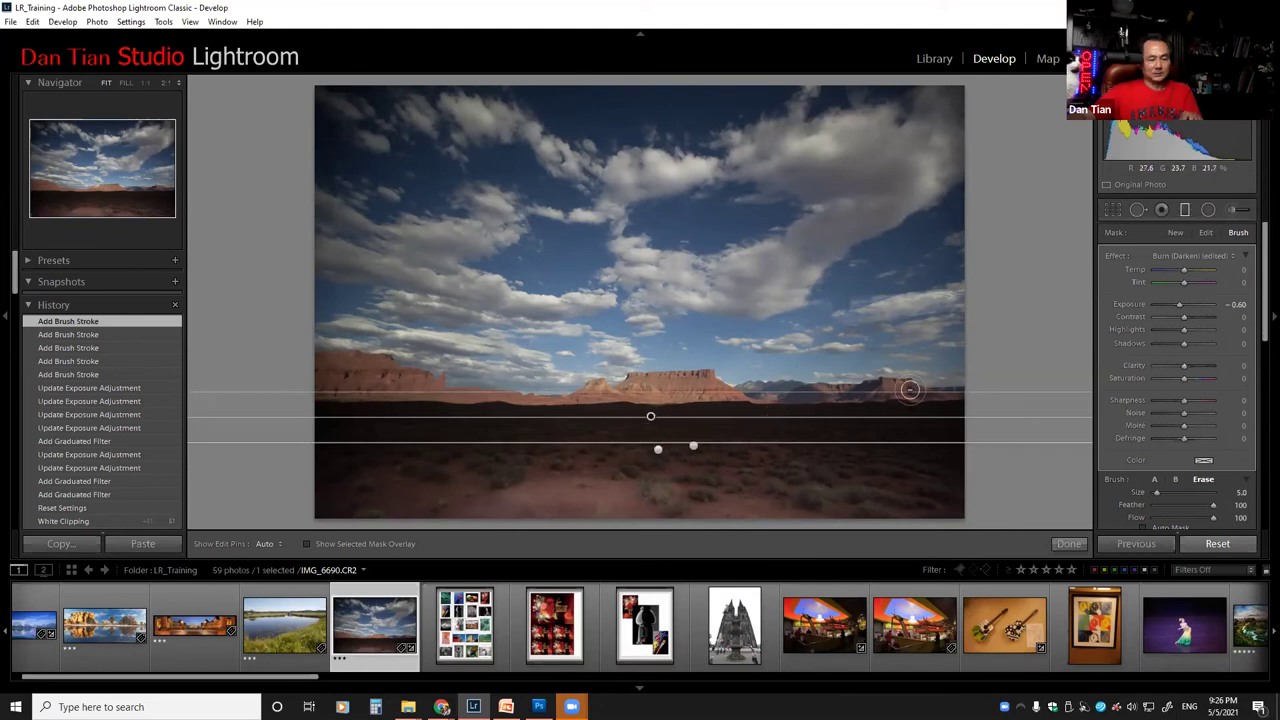
{"action": "key", "text": "ctrl+z"}
{"action": "key", "text": "ctrl+z"}
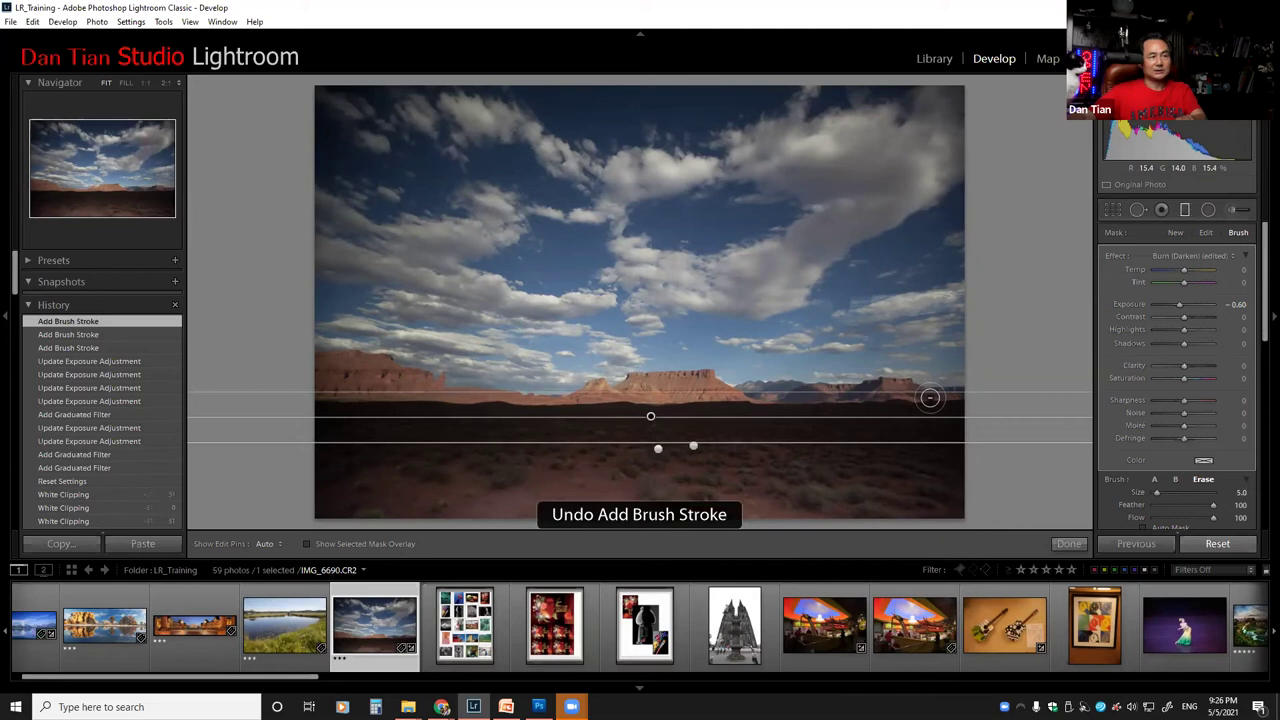
{"action": "key", "text": "ctrl+z"}
{"action": "key", "text": "ctrl+z"}
{"action": "key", "text": "ctrl+z"}
{"action": "key", "text": "ctrl+z"}
Step: Reset the filter settings, choose Dodge (Lighten), and draw a straight gradient up from the bottom
{"action": "left_click", "coordinate": [1218, 544]}
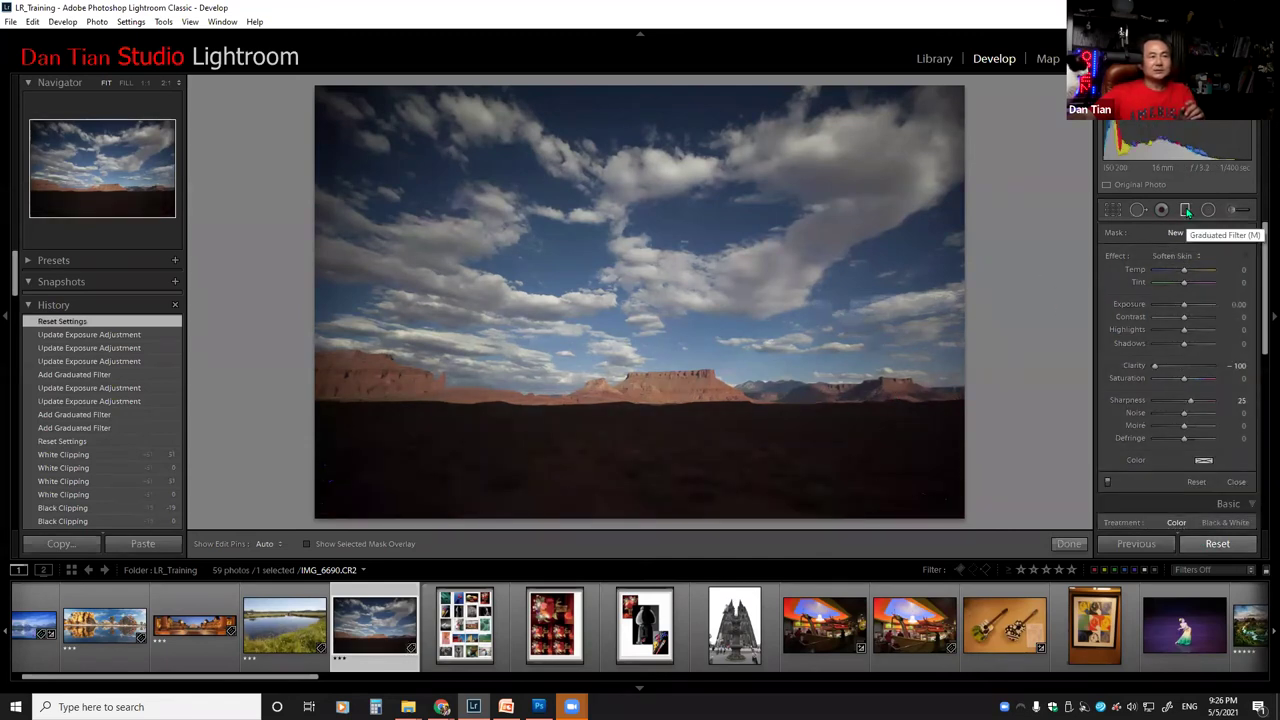
{"action": "left_click", "coordinate": [1198, 257]}
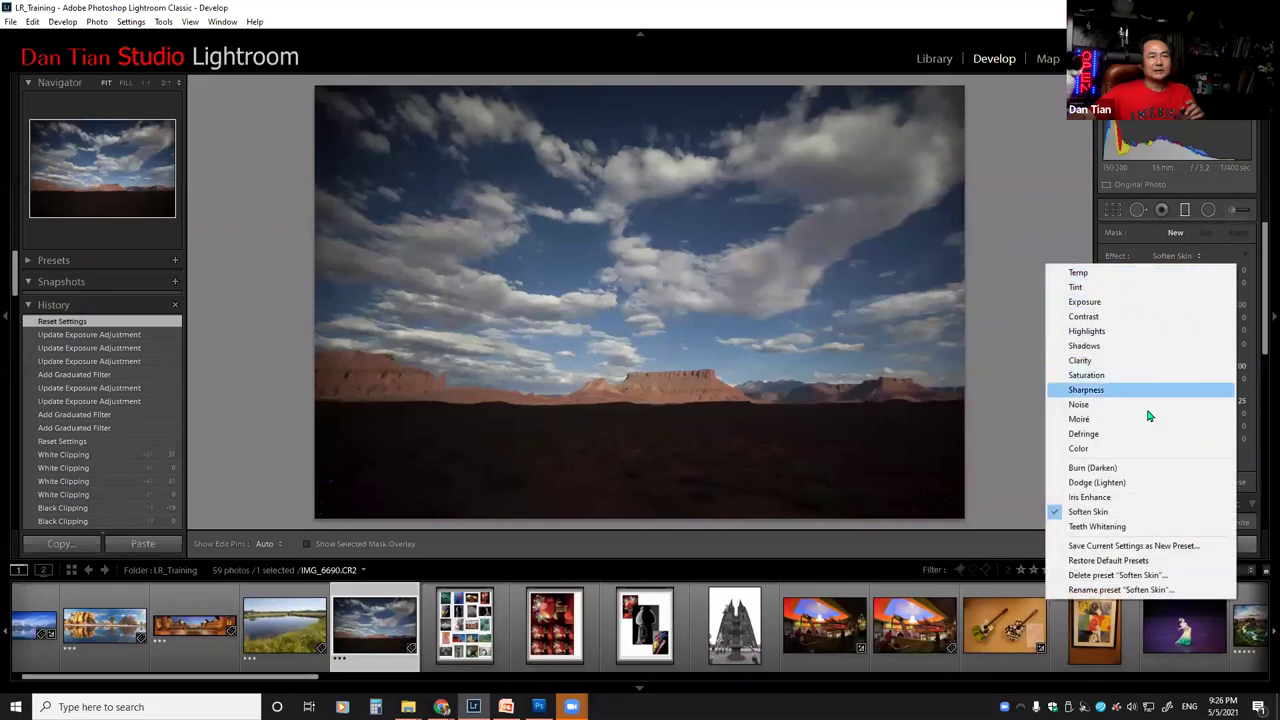
{"action": "left_click", "coordinate": [1134, 484]}
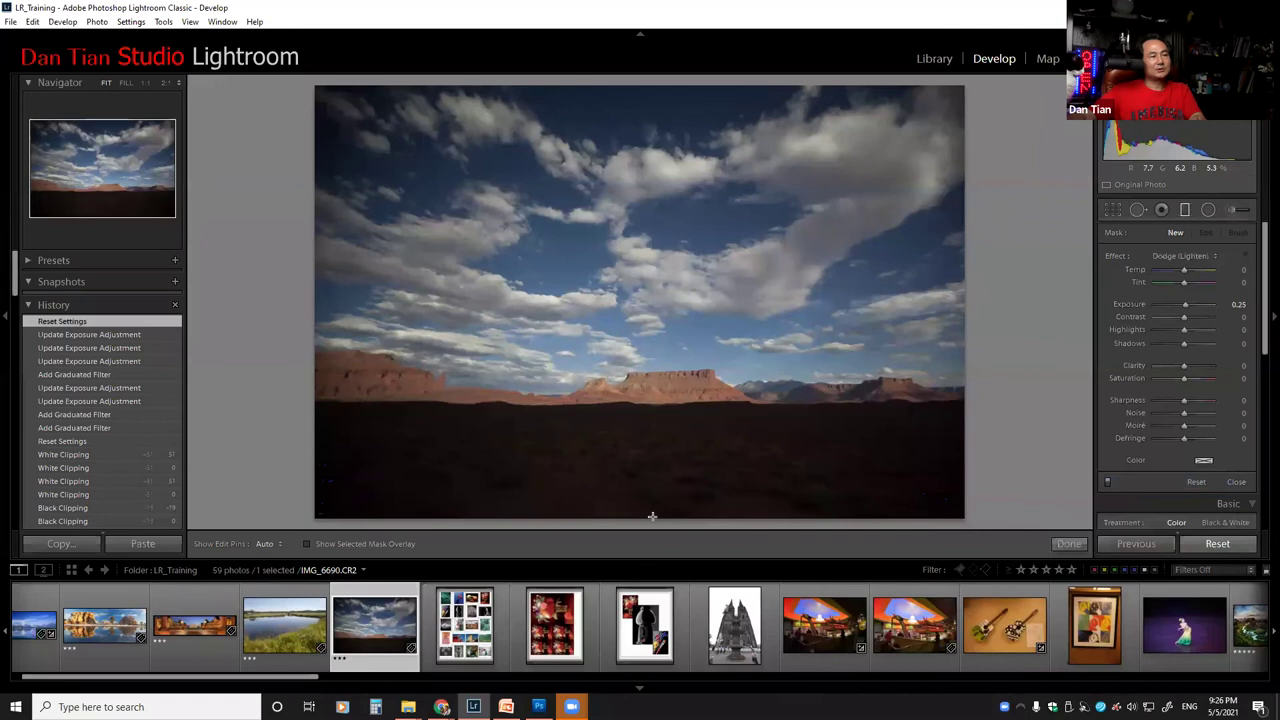
{"action": "key", "text": "shift"}
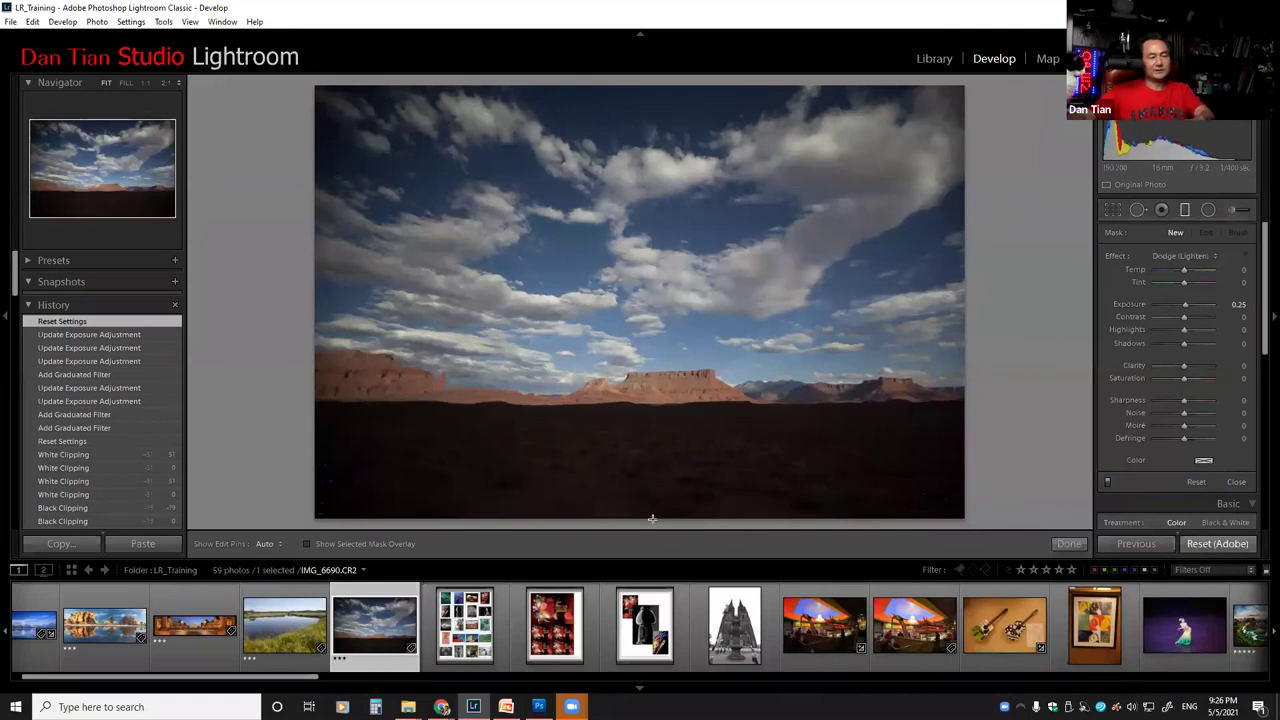
{"action": "left_click_drag", "start_coordinate": [652, 518], "coordinate": [651, 384]}
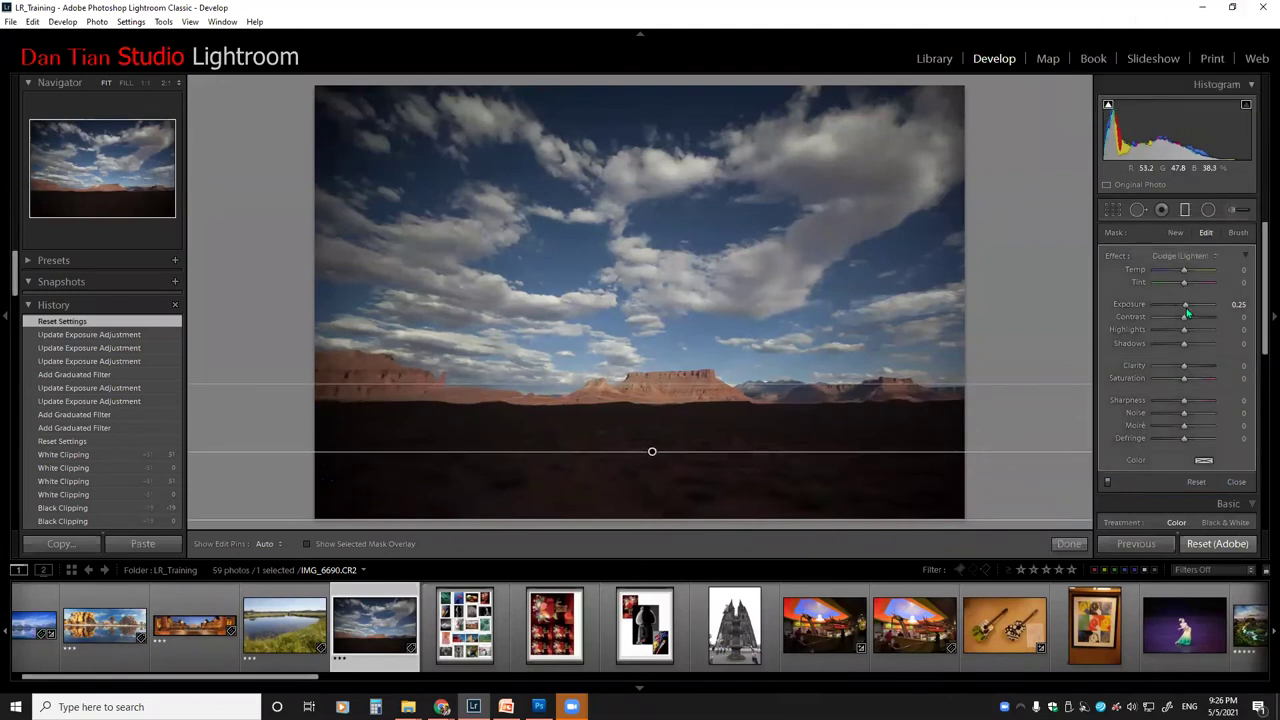
Step: Raise the lightening gradient's exposure to about 3.17 and position its lines over the foreground
{"action": "left_click_drag", "start_coordinate": [1192, 308], "coordinate": [1205, 309]}
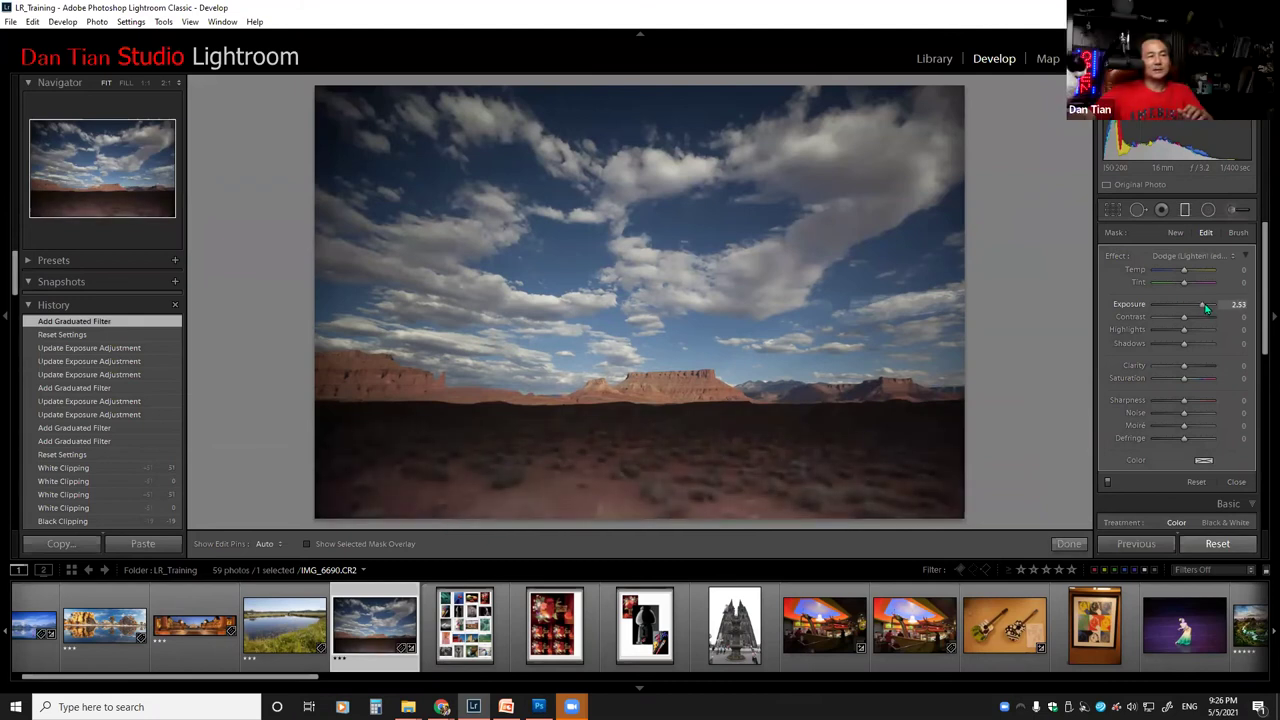
{"action": "left_click_drag", "start_coordinate": [1206, 304], "coordinate": [1206, 304]}
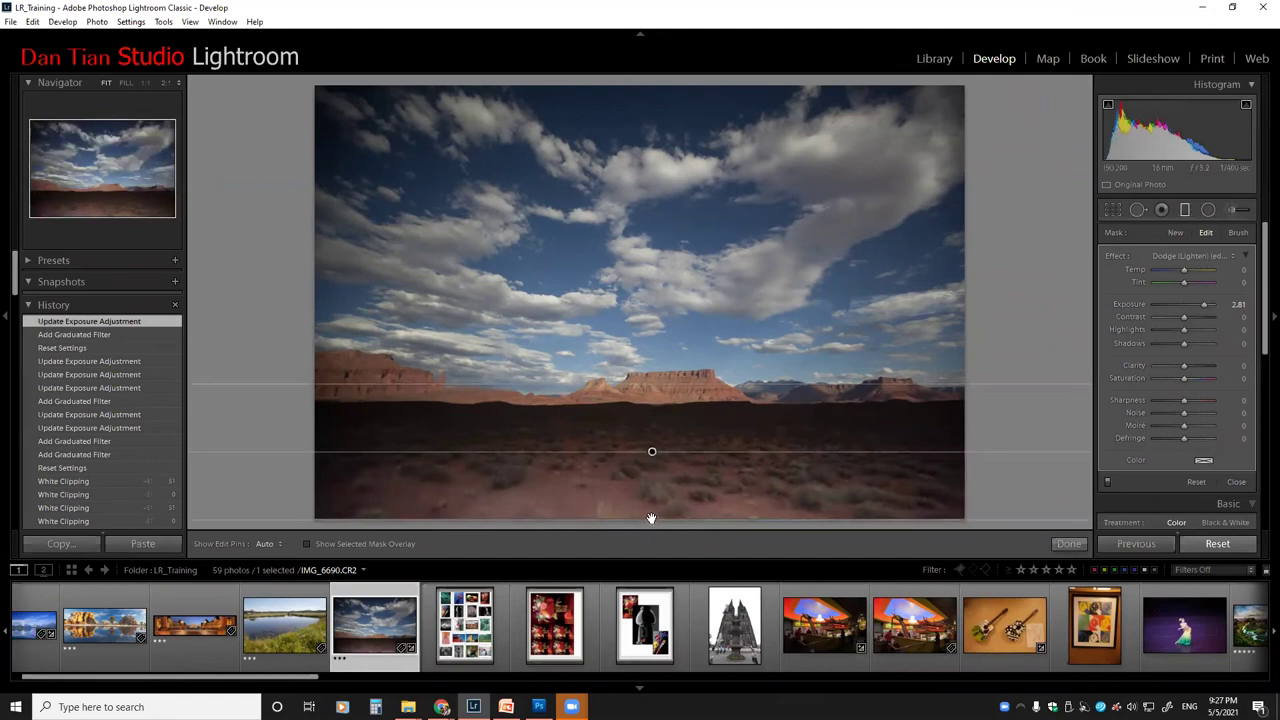
{"action": "left_click_drag", "start_coordinate": [652, 450], "coordinate": [652, 419]}
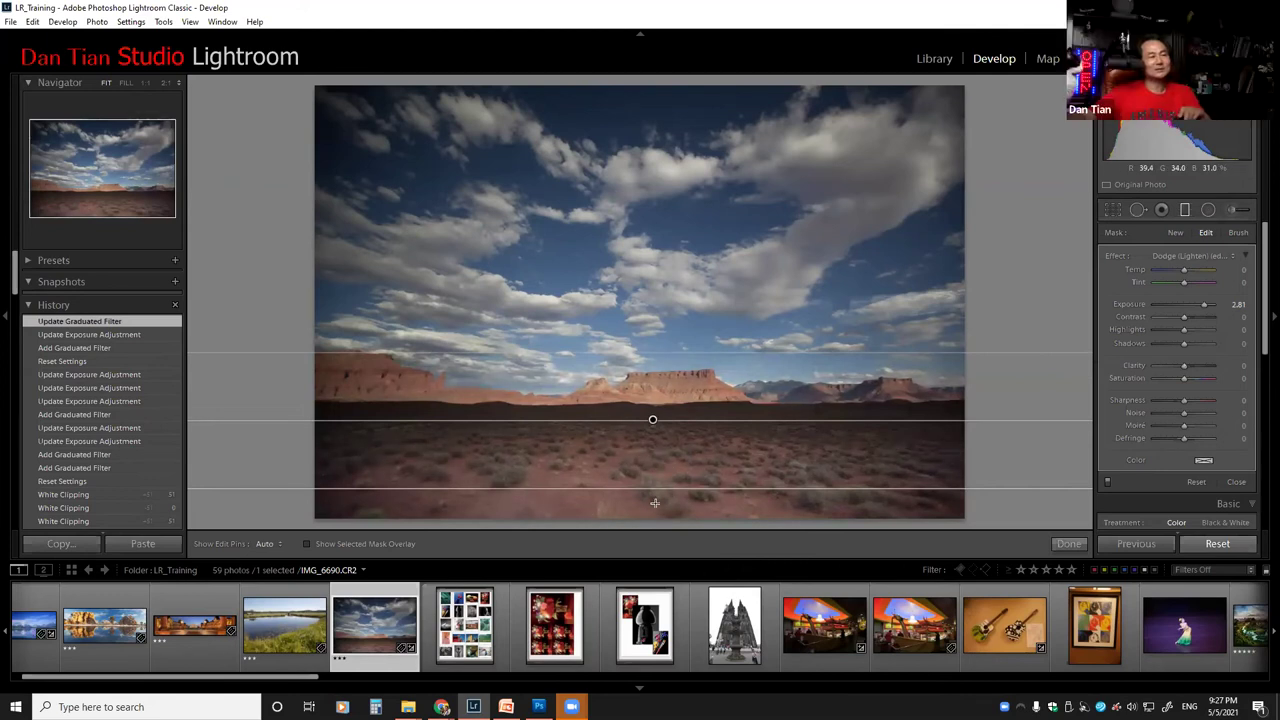
{"action": "left_click_drag", "start_coordinate": [652, 420], "coordinate": [655, 430]}
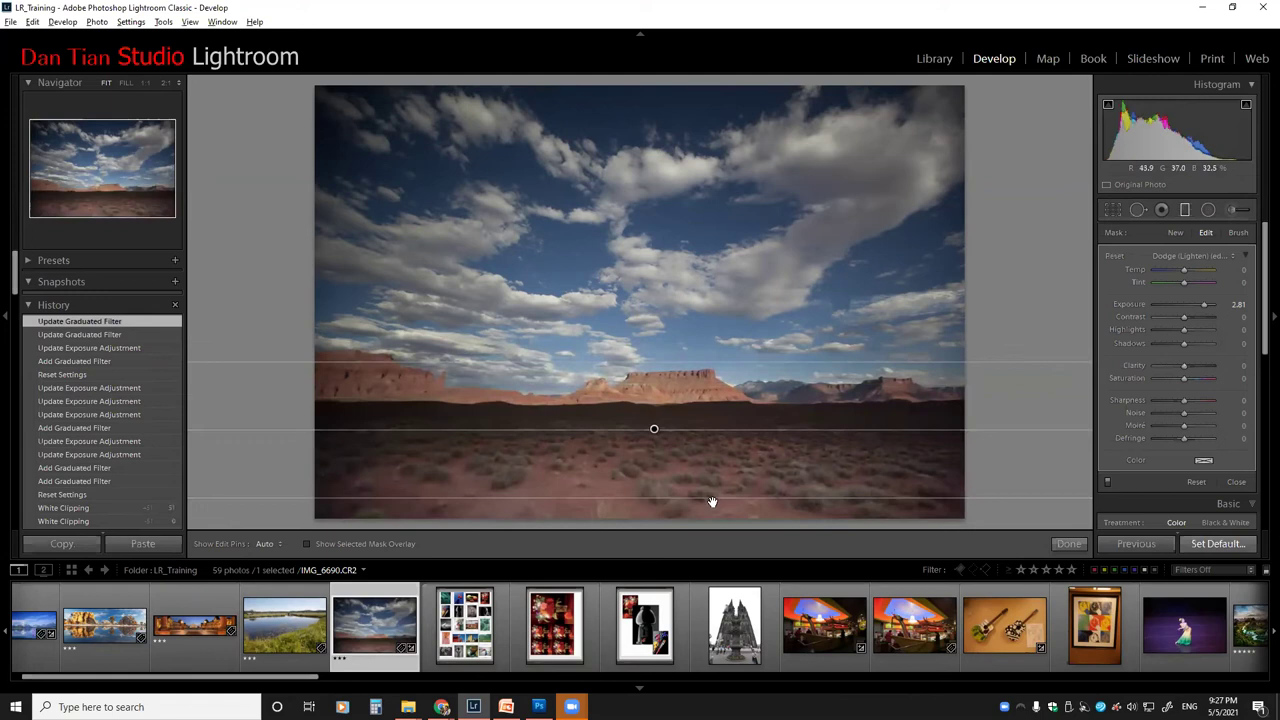
{"action": "left_click_drag", "start_coordinate": [652, 431], "coordinate": [656, 446]}
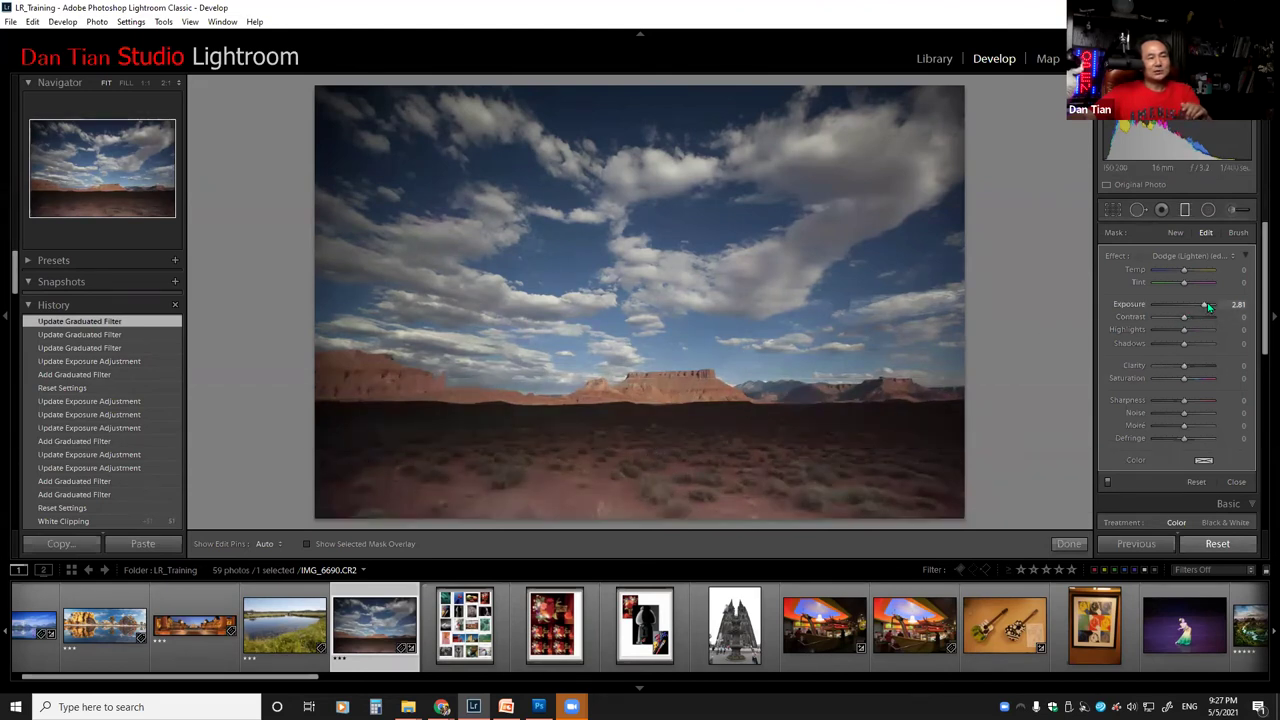
{"action": "left_click_drag", "start_coordinate": [1211, 309], "coordinate": [1210, 309]}
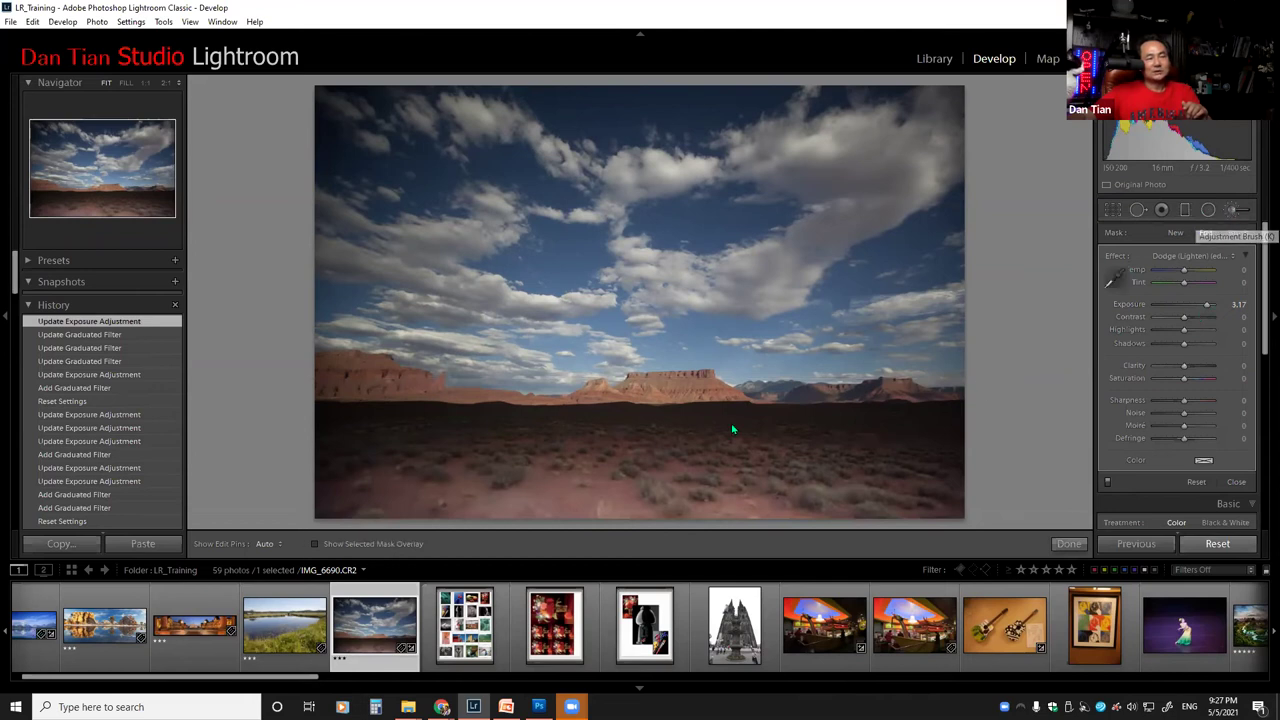
Step: Return to graduated filters and reselect the existing foreground gradient for editing
{"action": "key", "text": "k"}
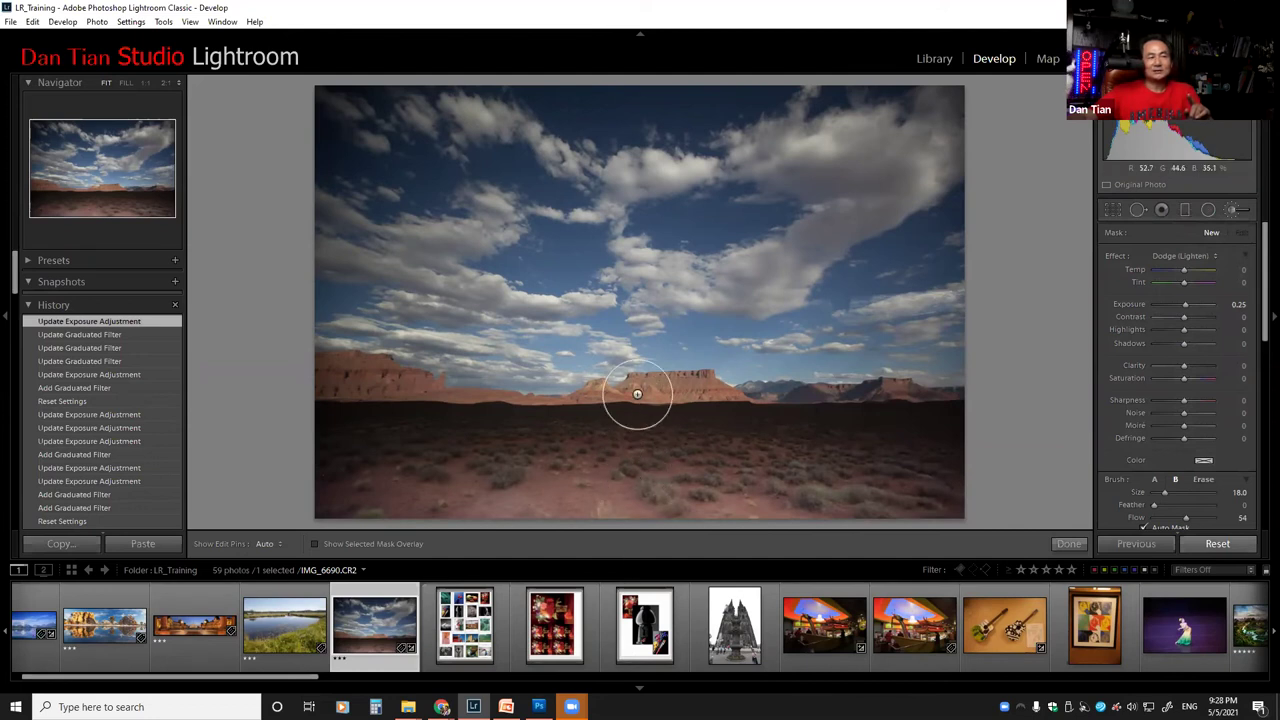
{"action": "left_click", "coordinate": [1233, 211]}
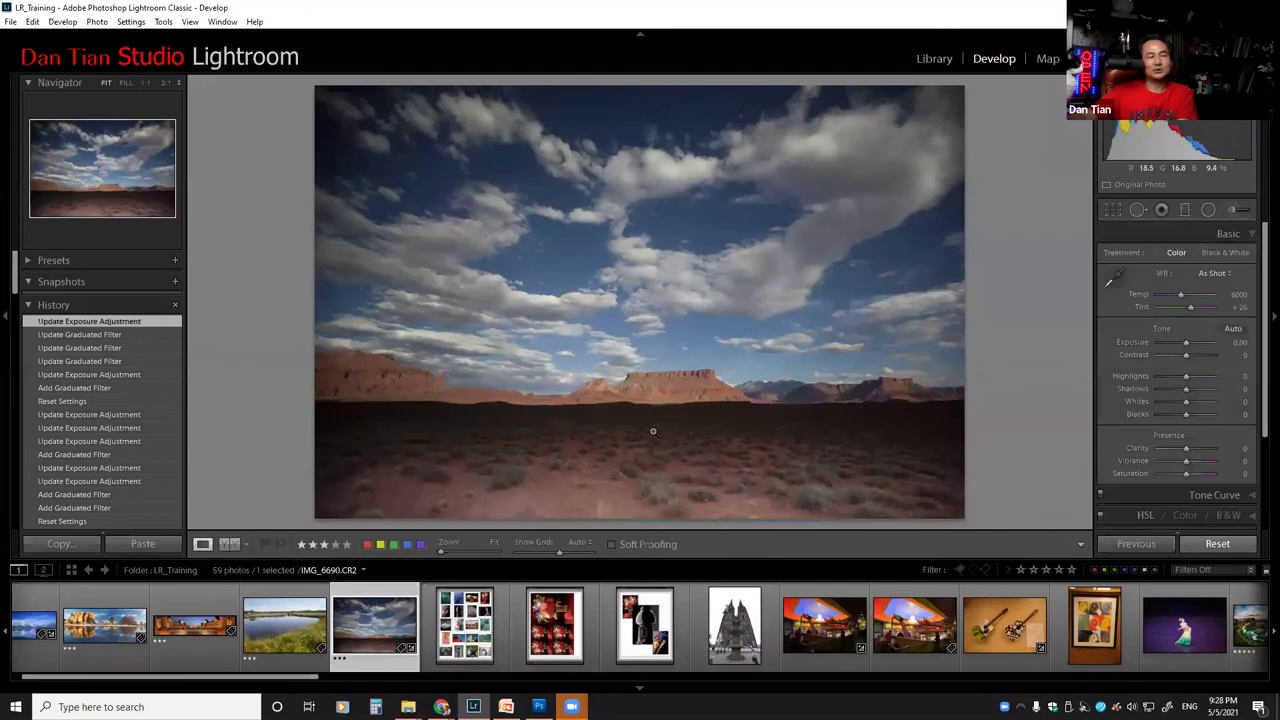
{"action": "left_click", "coordinate": [1240, 209]}
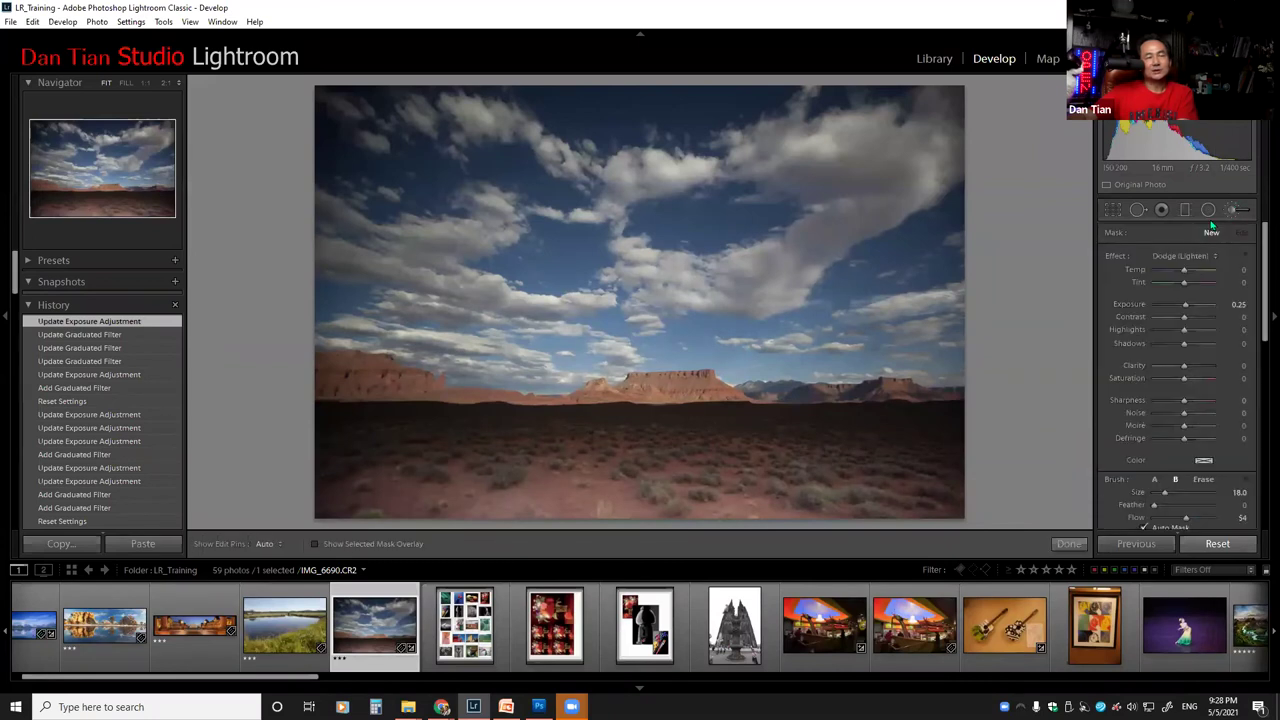
{"action": "left_click", "coordinate": [1184, 211]}
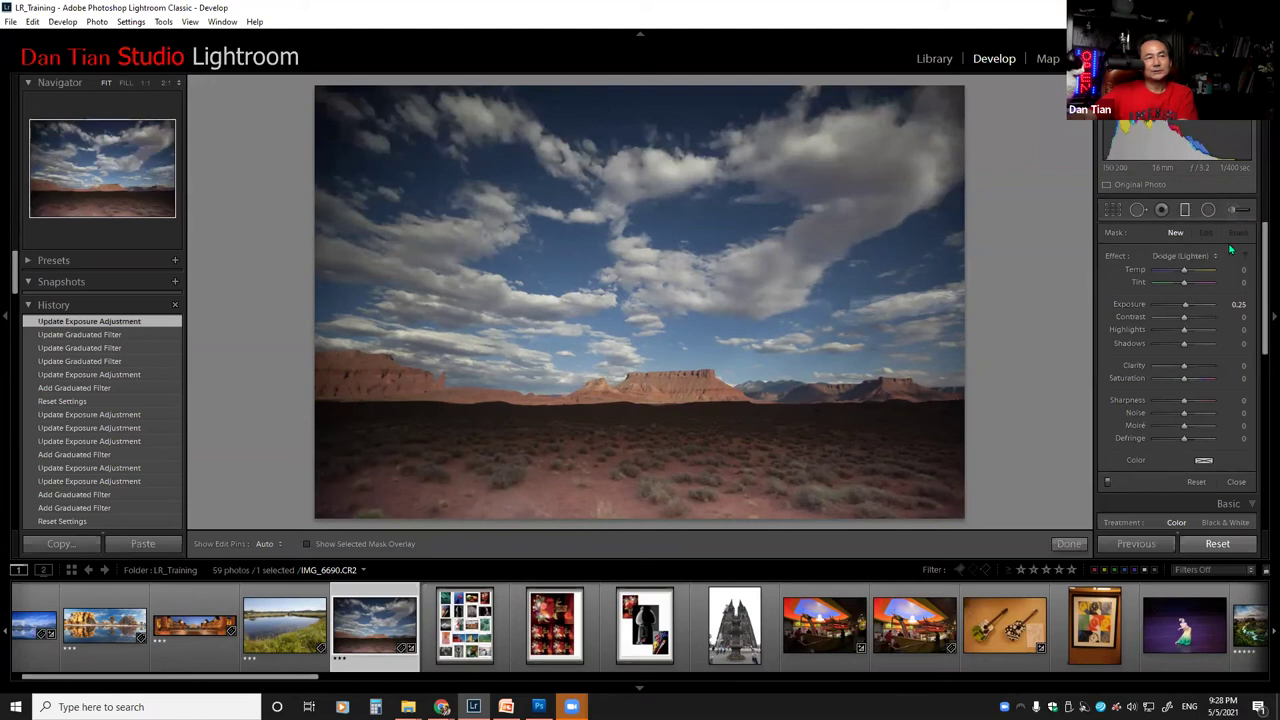
{"action": "left_click", "coordinate": [656, 446]}
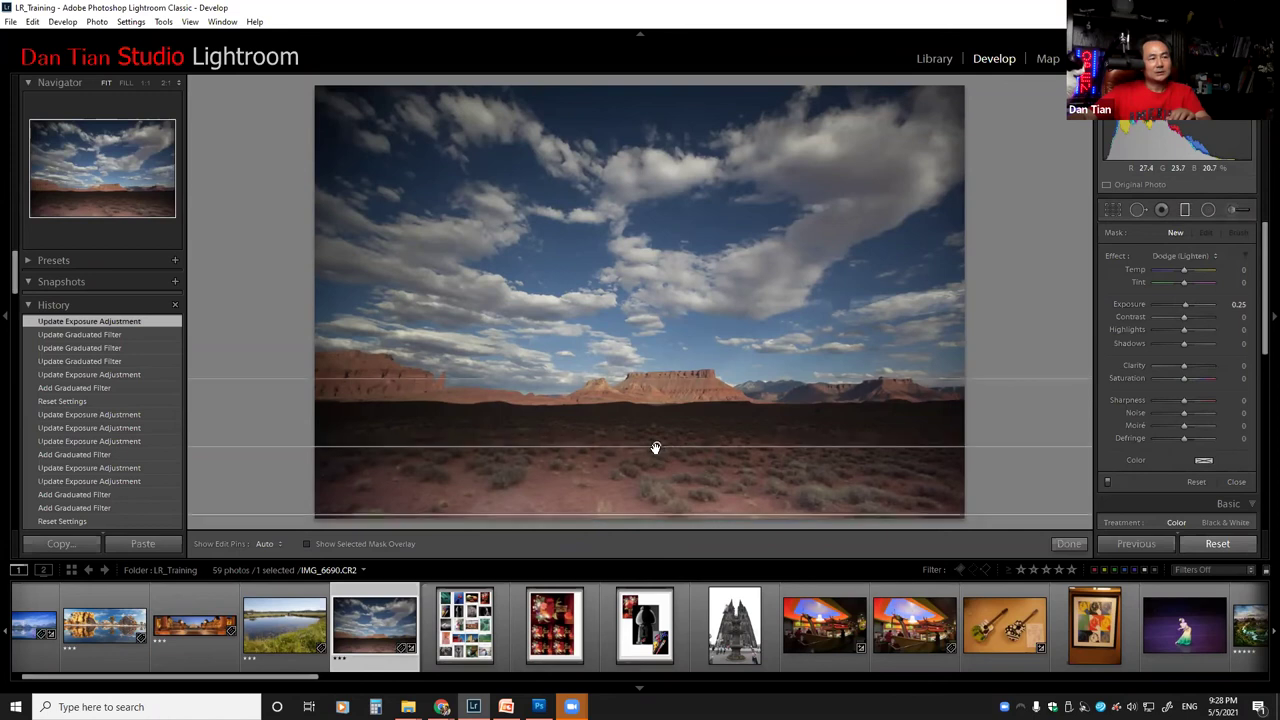
{"action": "left_click_drag", "start_coordinate": [1115, 313], "coordinate": [1190, 312]}
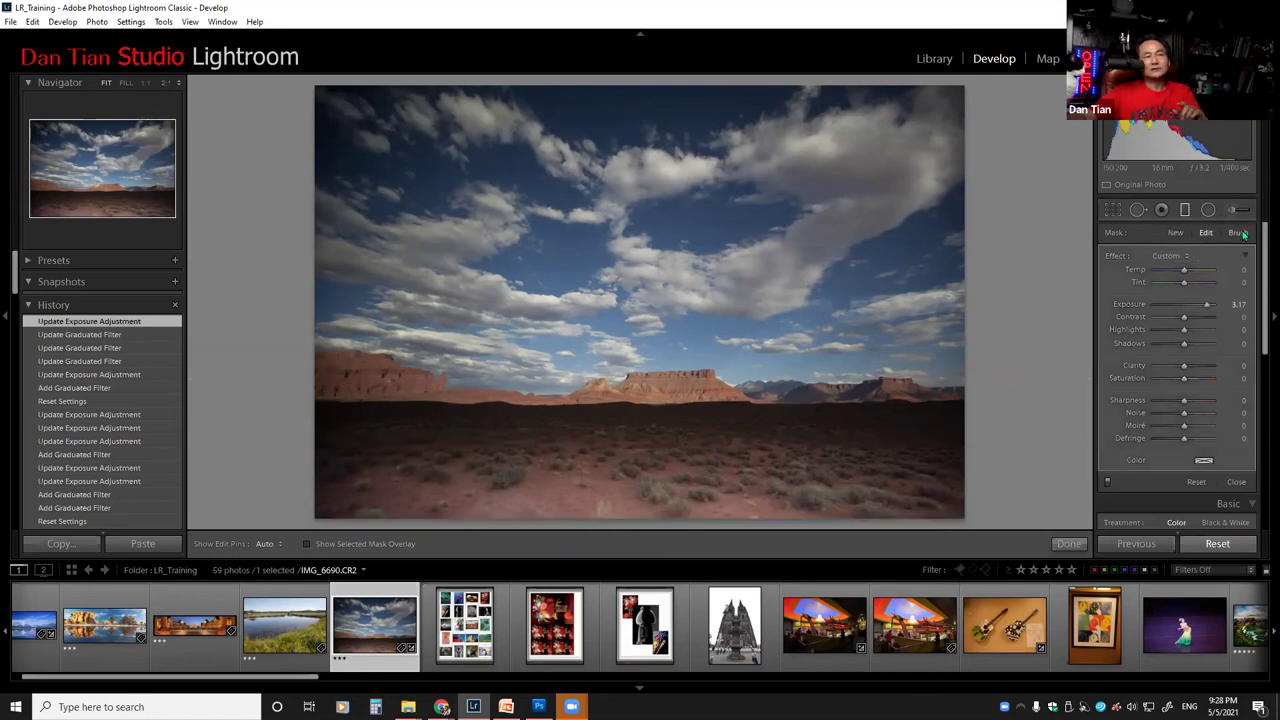
Step: Brush onto the gradient's mask with Dodge (Lighten), raising brush exposure to 2.16
{"action": "left_click", "coordinate": [1240, 233]}
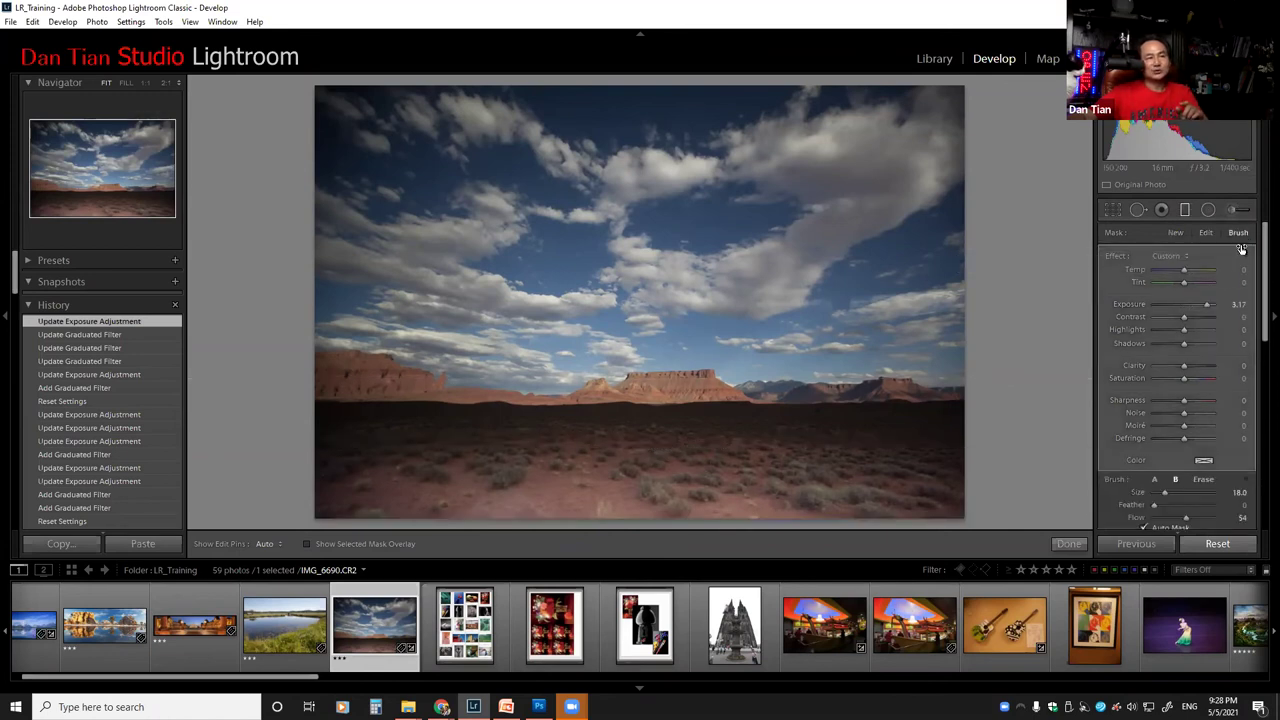
{"action": "left_click", "coordinate": [1187, 258]}
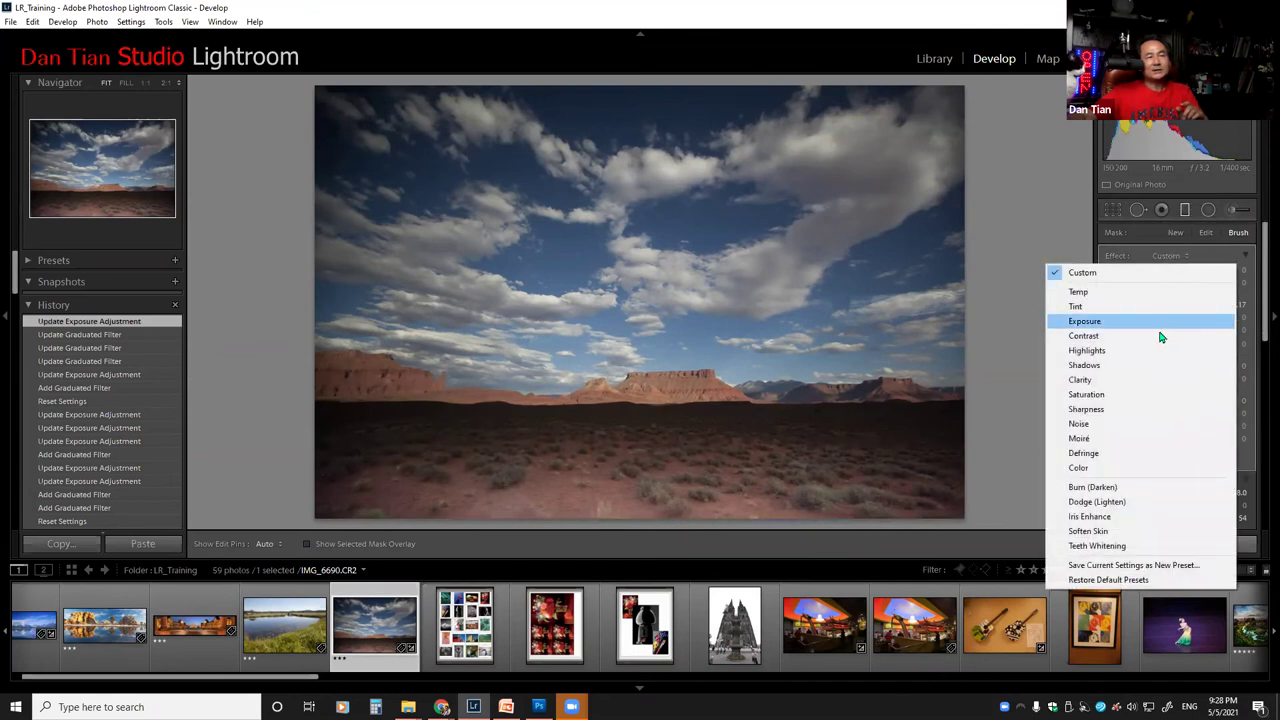
{"action": "left_click", "coordinate": [1136, 502]}
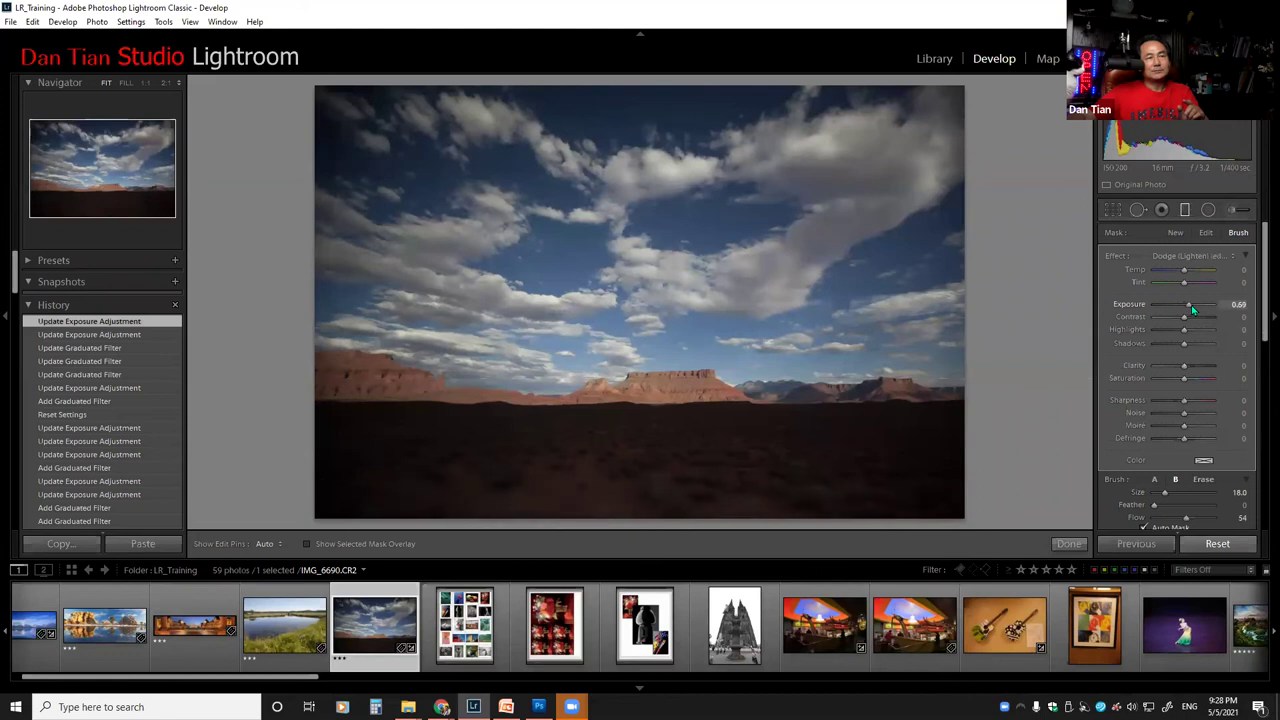
{"action": "left_click_drag", "start_coordinate": [1192, 311], "coordinate": [1208, 307]}
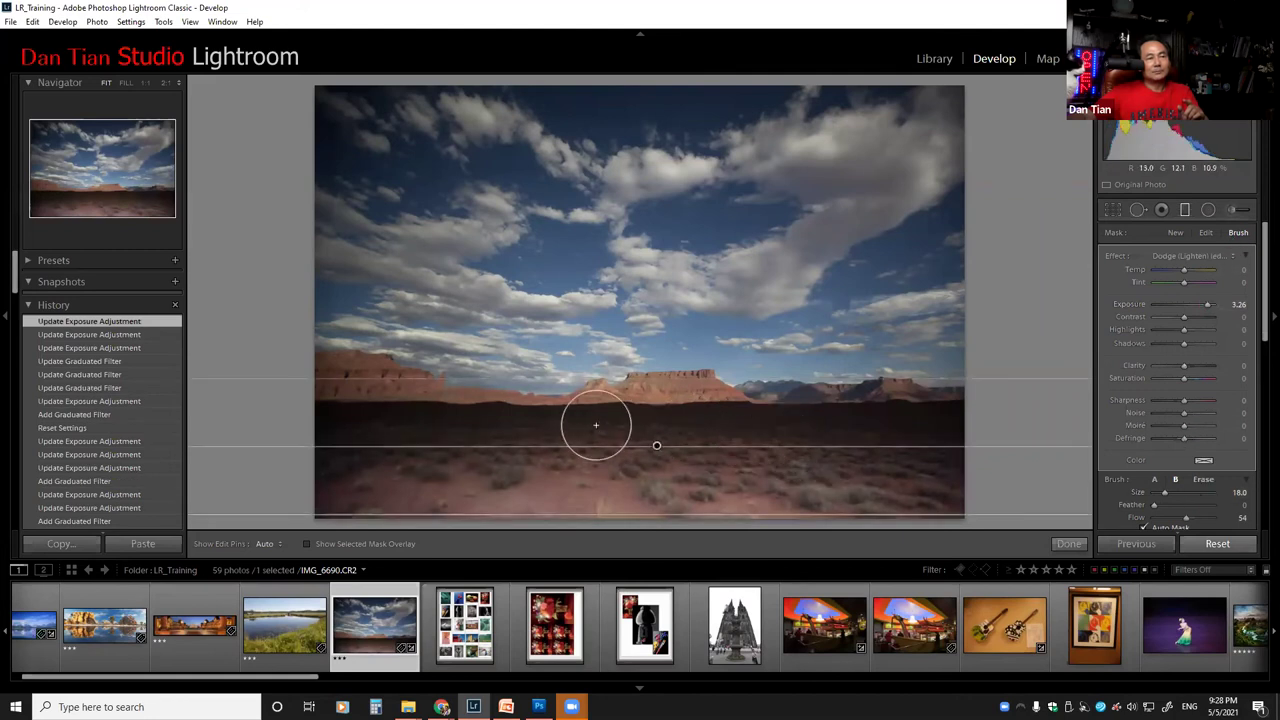
Step: Paint dodge strokes across the left foreground and the desert ground below the mesas
{"action": "key", "text": "h"}
{"action": "mouse_move", "coordinate": [374, 423]}
{"action": "left_mouse_down"}
{"action": "mouse_move", "coordinate": [442, 425]}
{"action": "mouse_move", "coordinate": [338, 433]}
{"action": "mouse_move", "coordinate": [385, 441]}
{"action": "mouse_move", "coordinate": [552, 409]}
{"action": "mouse_move", "coordinate": [548, 421]}
{"action": "mouse_move", "coordinate": [936, 415]}
{"action": "left_mouse_up"}
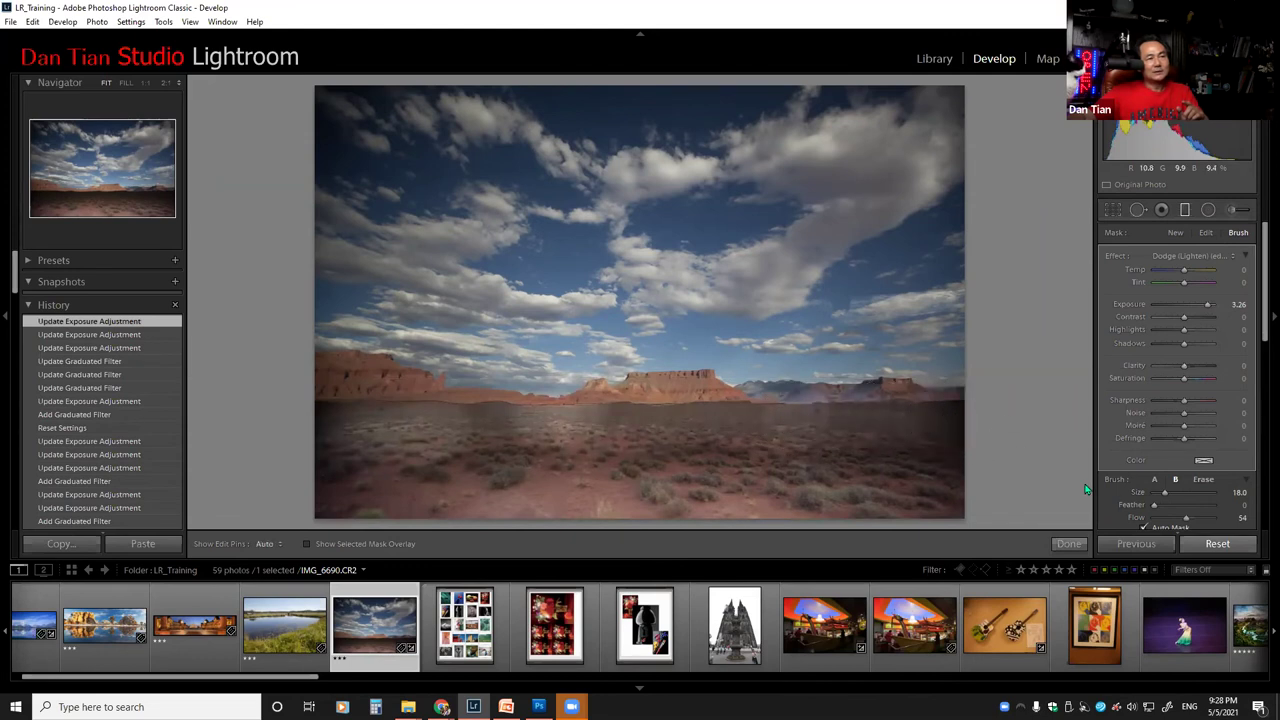
{"action": "left_click_drag", "start_coordinate": [1083, 482], "coordinate": [1200, 516]}
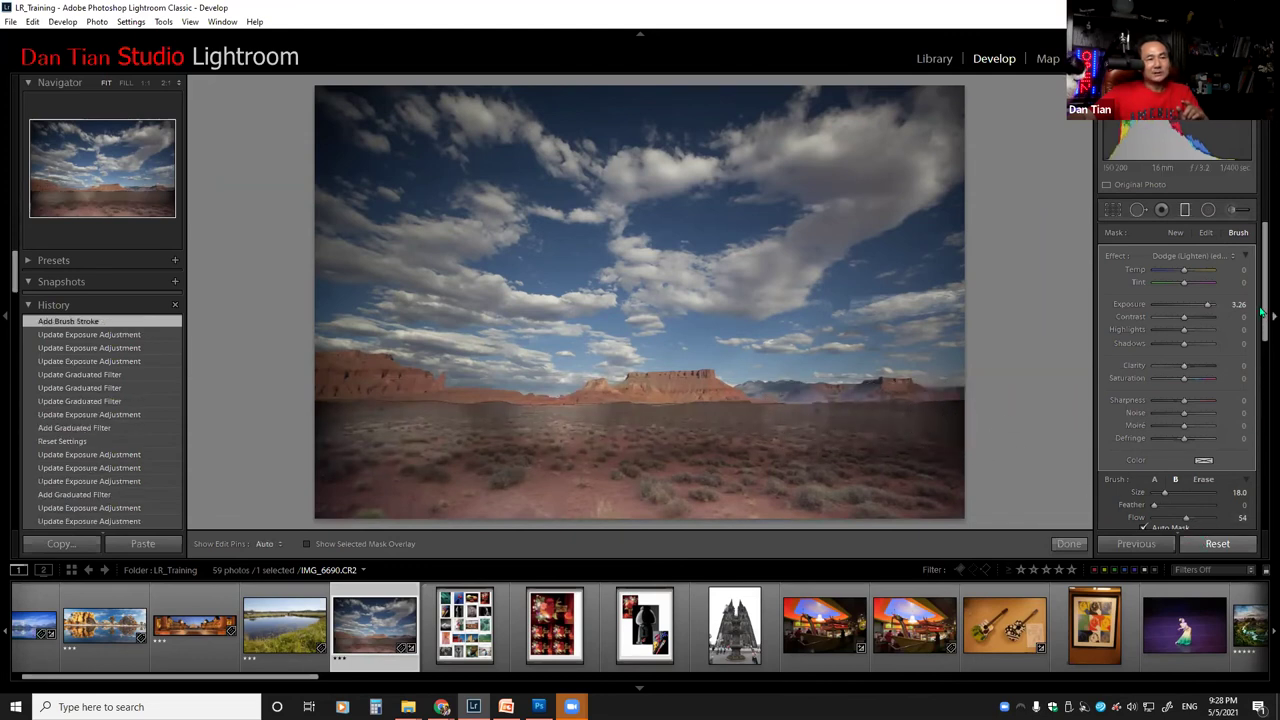
Step: Zoom to Fill on the horizon, paint a brightening stroke, then undo it
{"action": "left_click", "coordinate": [1262, 340]}
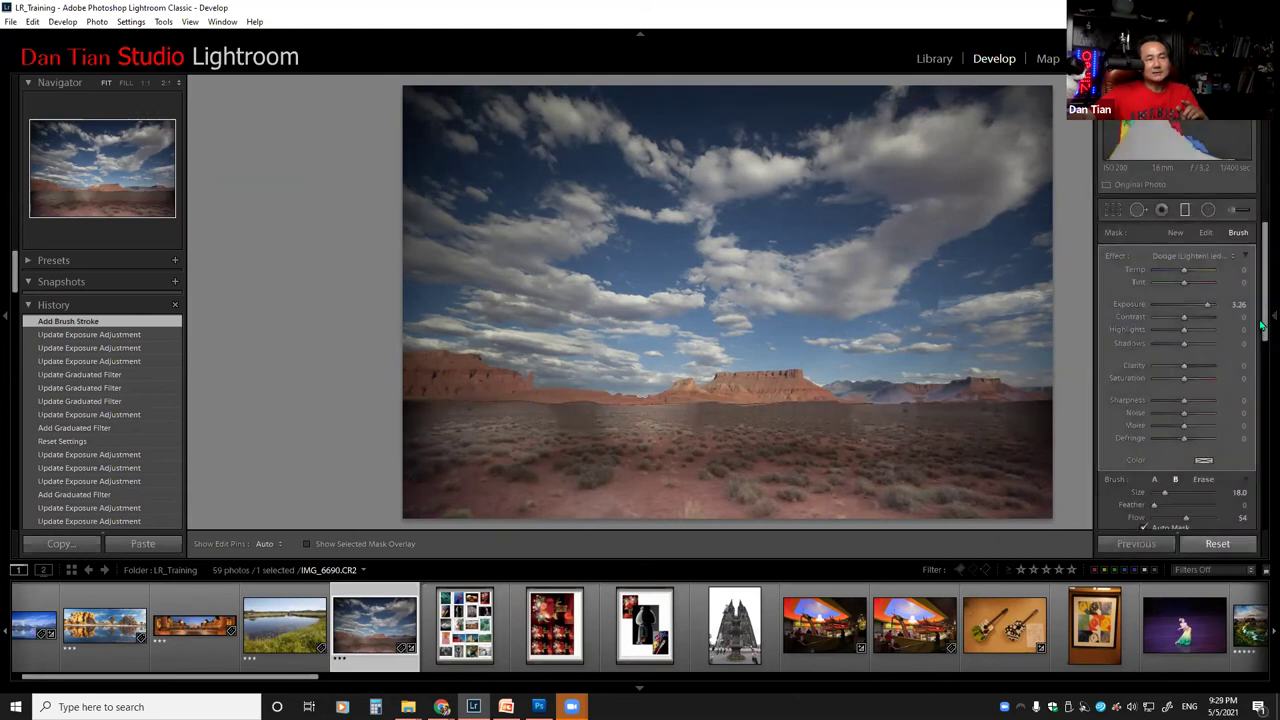
{"action": "scroll", "coordinate": [1200, 400], "scroll_direction": "down", "scroll_amount": 2}
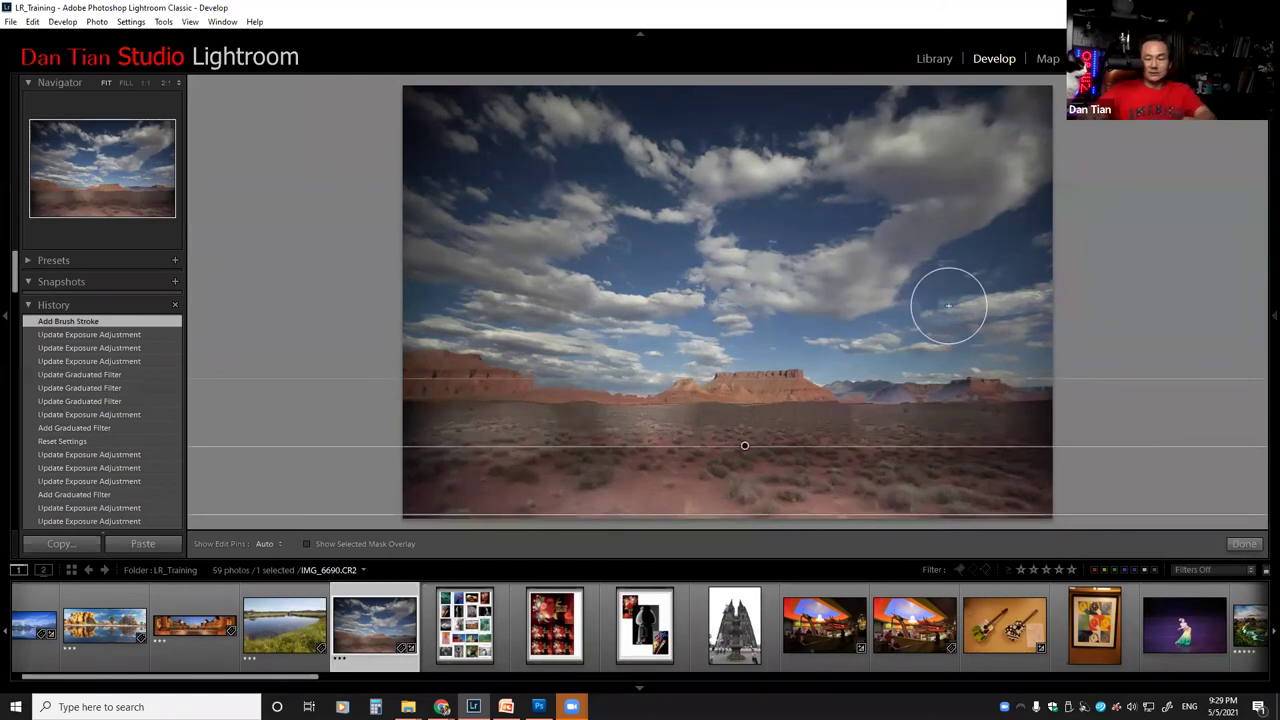
{"action": "key", "text": "z"}
{"action": "left_click_drag", "start_coordinate": [735, 456], "coordinate": [753, 213]}
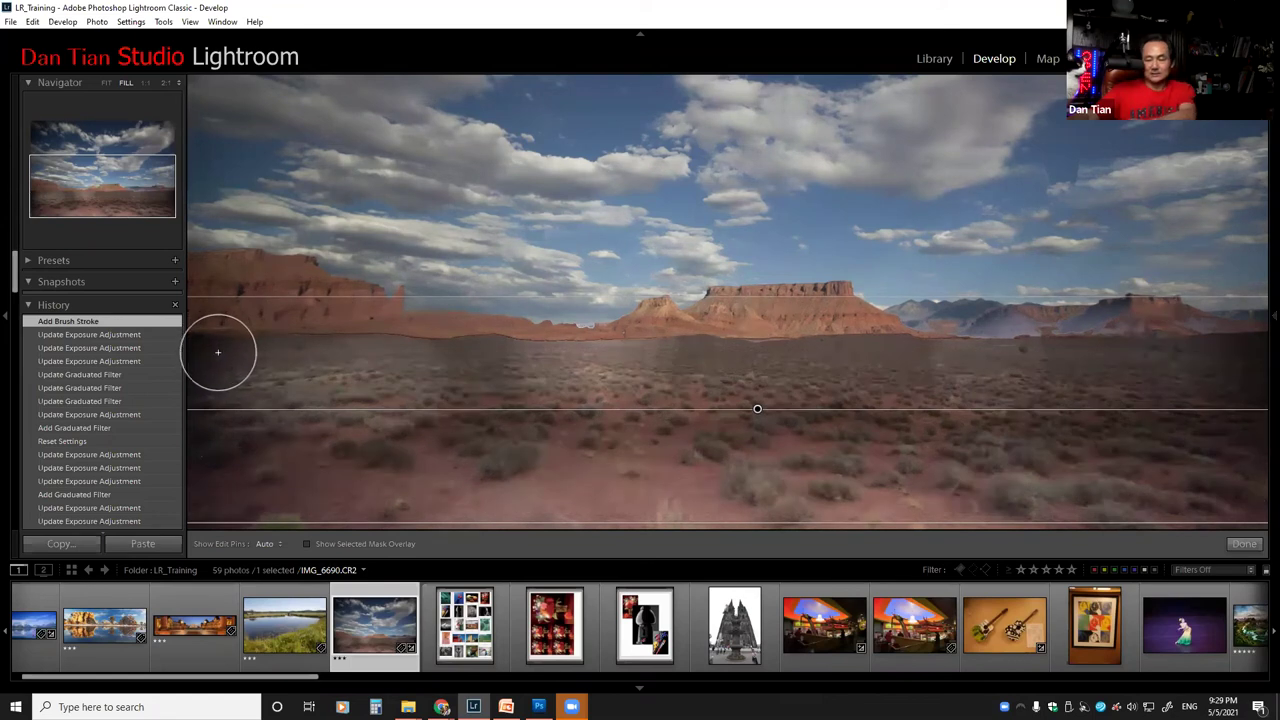
{"action": "key", "text": "h"}
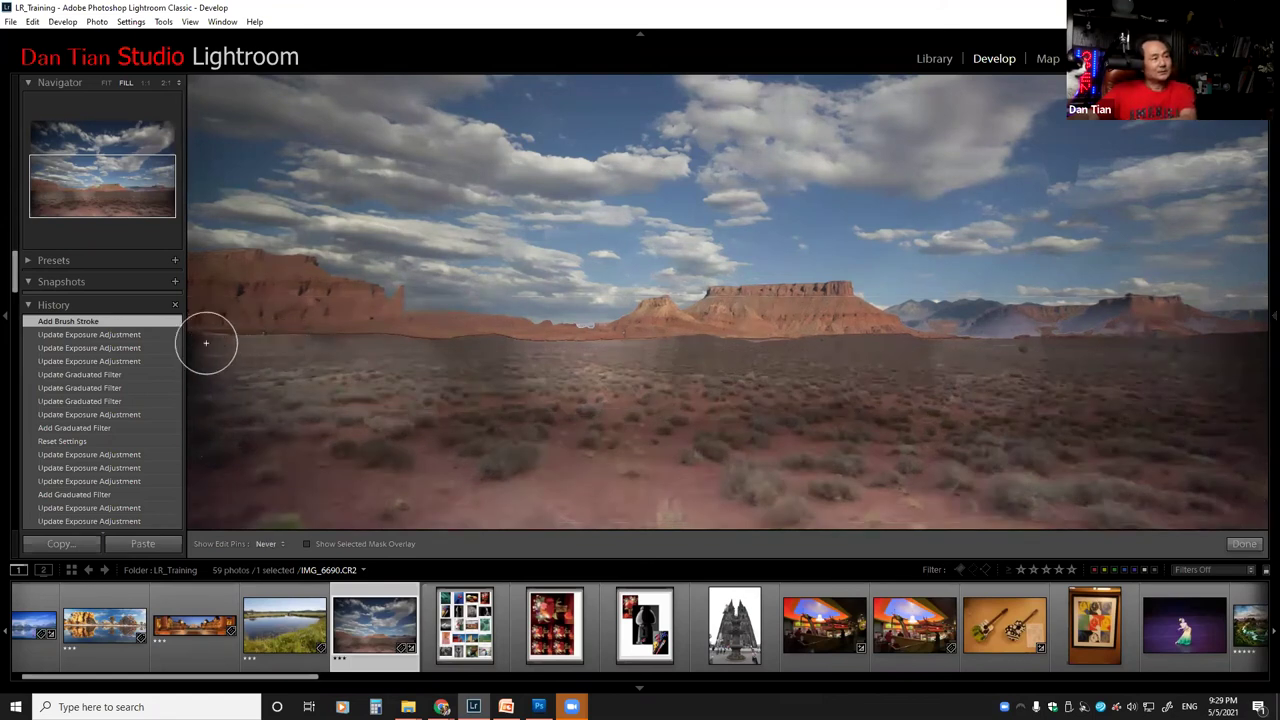
{"action": "mouse_move", "coordinate": [531, 353]}
{"action": "left_mouse_down"}
{"action": "mouse_move", "coordinate": [650, 361]}
{"action": "mouse_move", "coordinate": [476, 392]}
{"action": "mouse_move", "coordinate": [834, 335]}
{"action": "mouse_move", "coordinate": [671, 370]}
{"action": "mouse_move", "coordinate": [746, 354]}
{"action": "left_mouse_up"}
{"action": "key", "text": "h"}
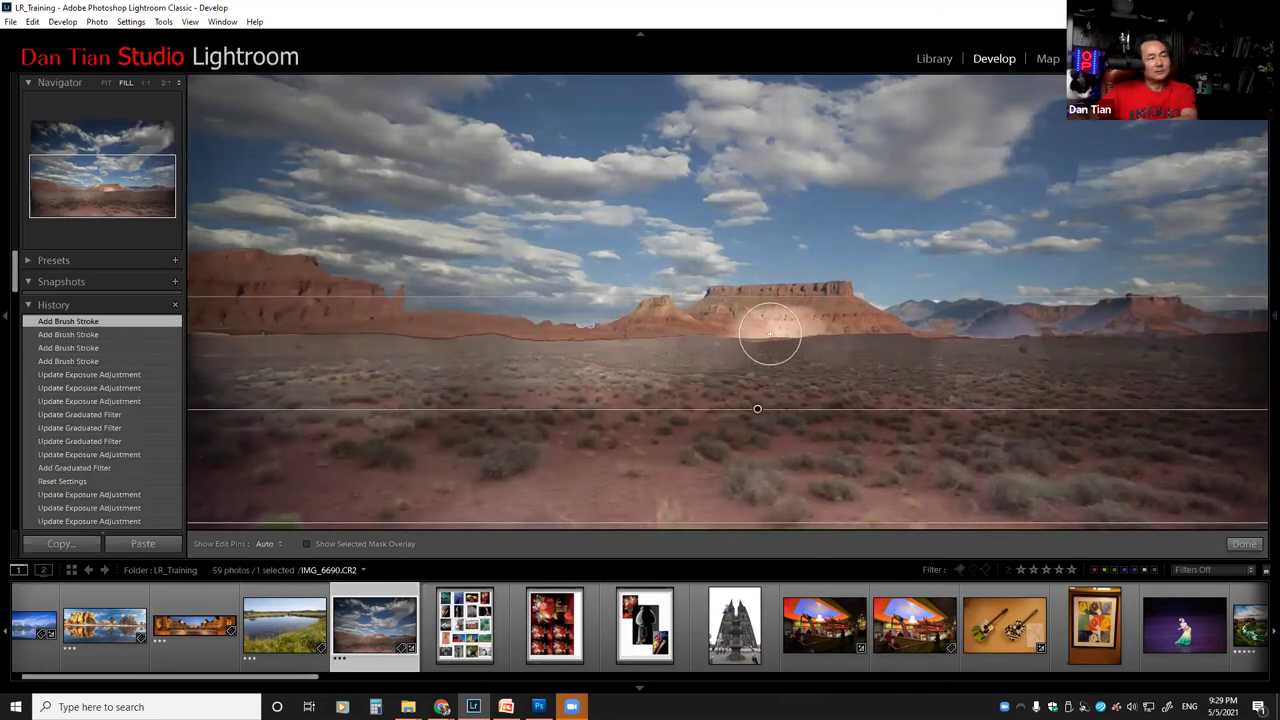
{"action": "key", "text": "ctrl+z"}
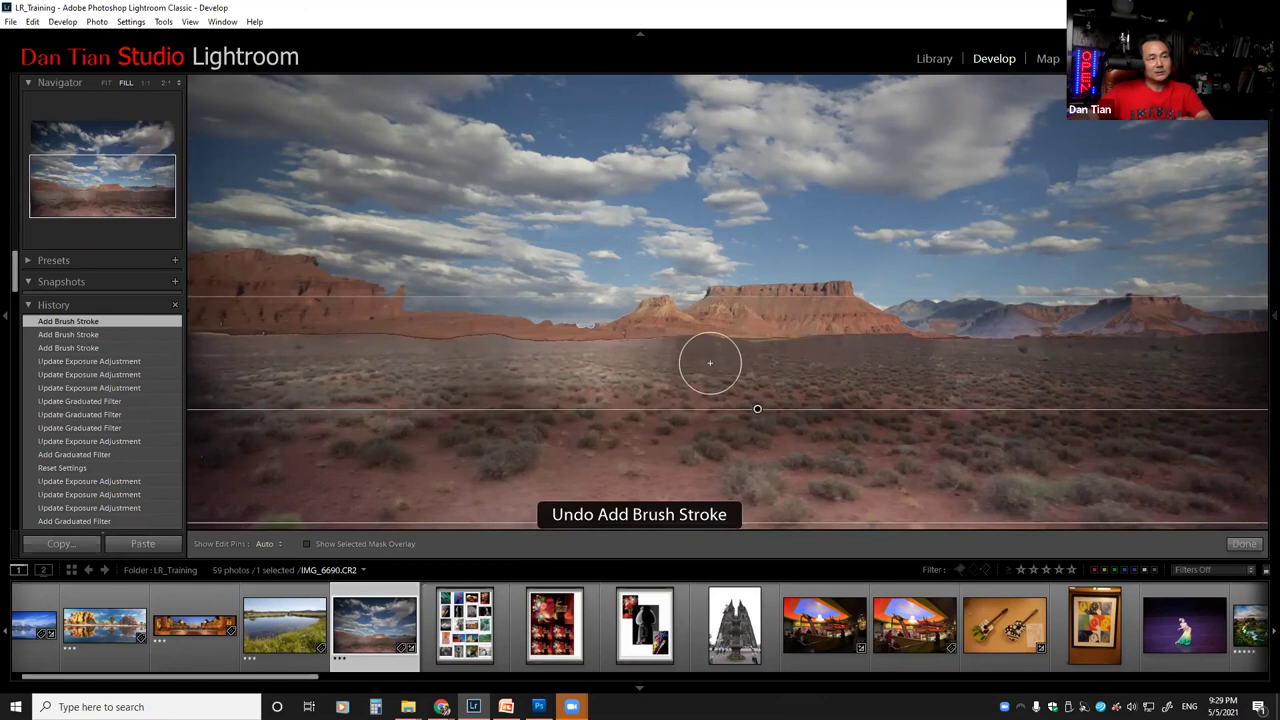
{"action": "key", "text": "h"}
Step: Paint dodge strokes along the horizon and across the desert ground toward the right
{"action": "left_click_drag", "start_coordinate": [851, 366], "coordinate": [894, 366]}
{"action": "key", "text": "h"}
{"action": "left_click_drag", "start_coordinate": [728, 366], "coordinate": [637, 386]}
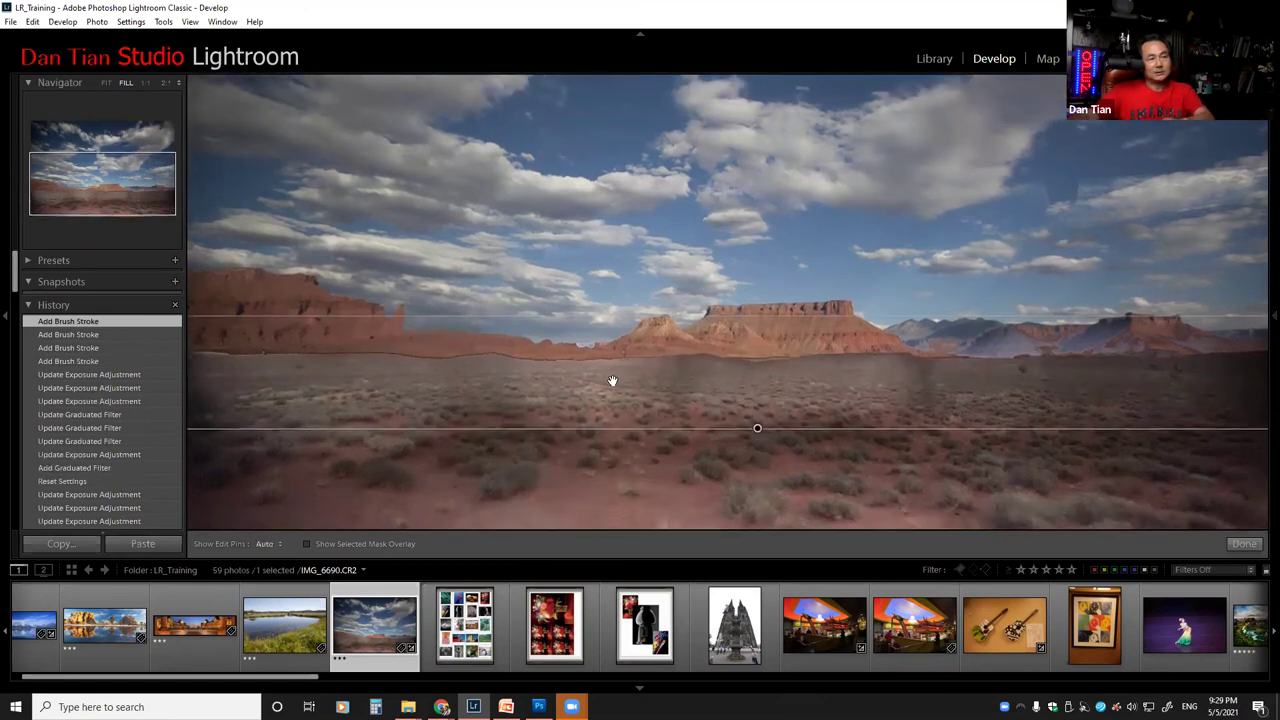
{"action": "key", "text": "h"}
{"action": "left_click_drag", "start_coordinate": [946, 389], "coordinate": [1246, 384]}
{"action": "key", "text": "h"}
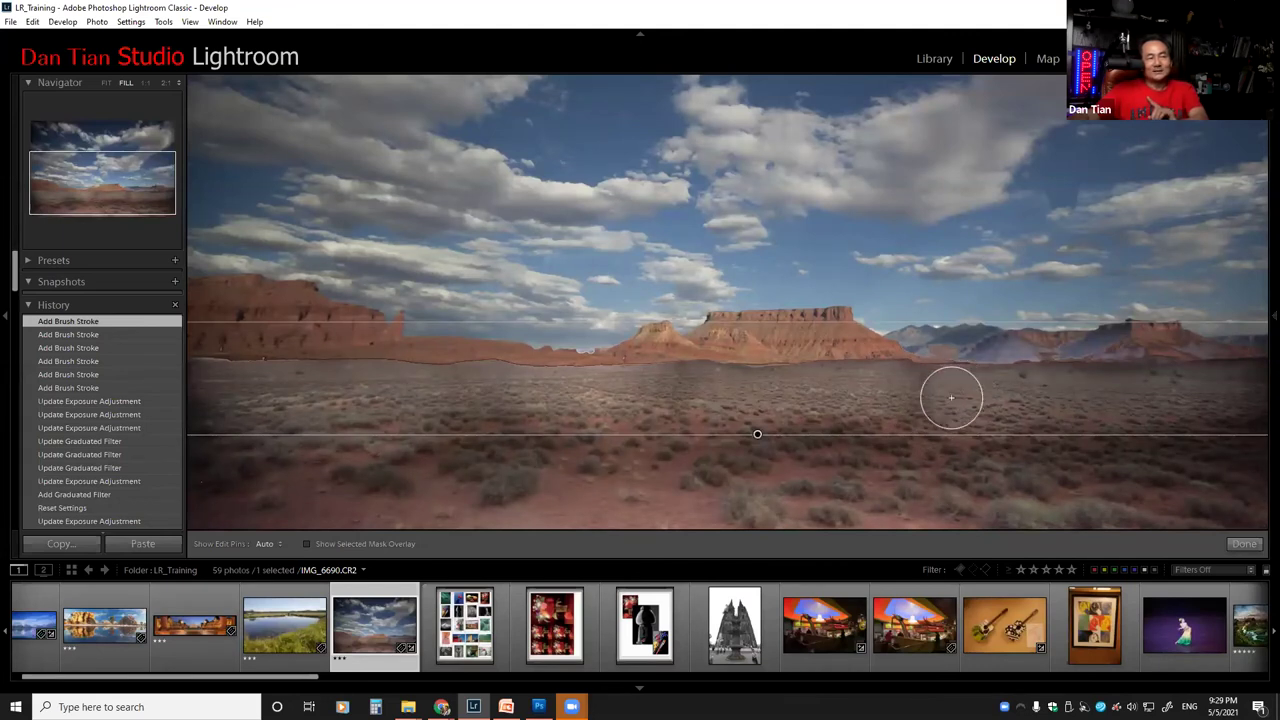
{"action": "left_click_drag", "start_coordinate": [950, 401], "coordinate": [933, 387]}
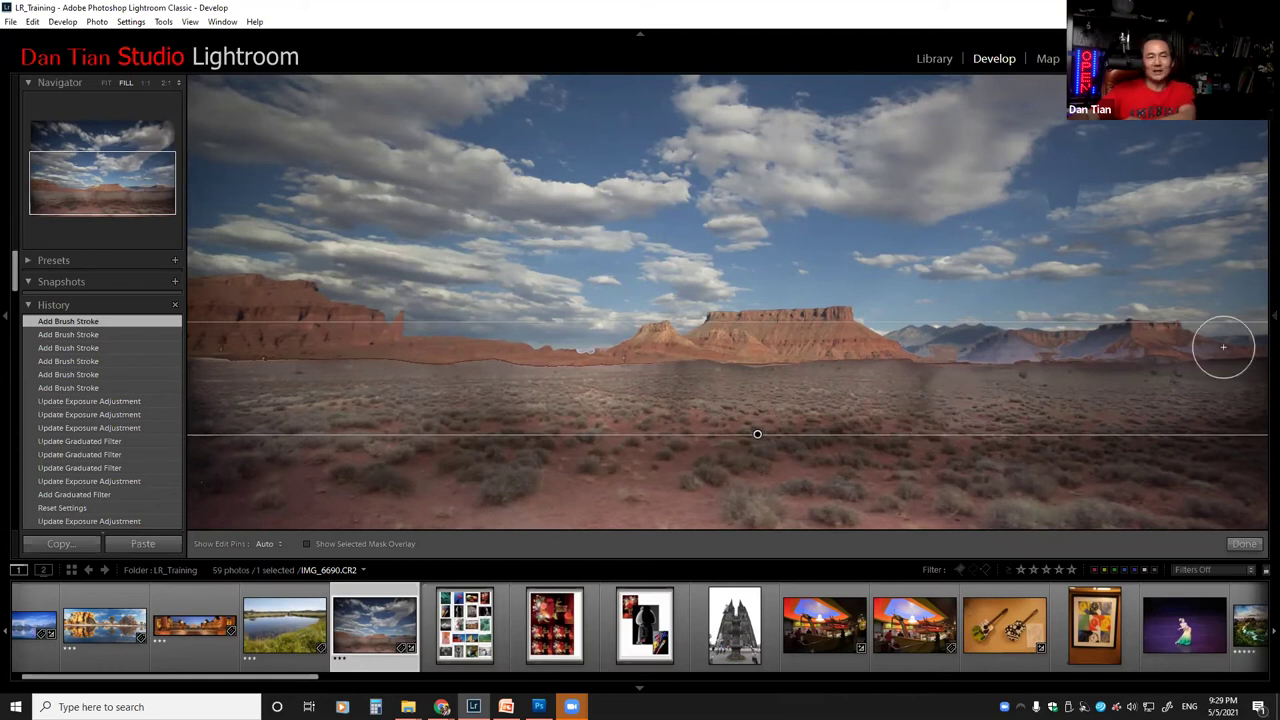
Step: Soften the brush feather to 84 and brighten a patch of the desert foreground
{"action": "left_click", "coordinate": [1266, 322]}
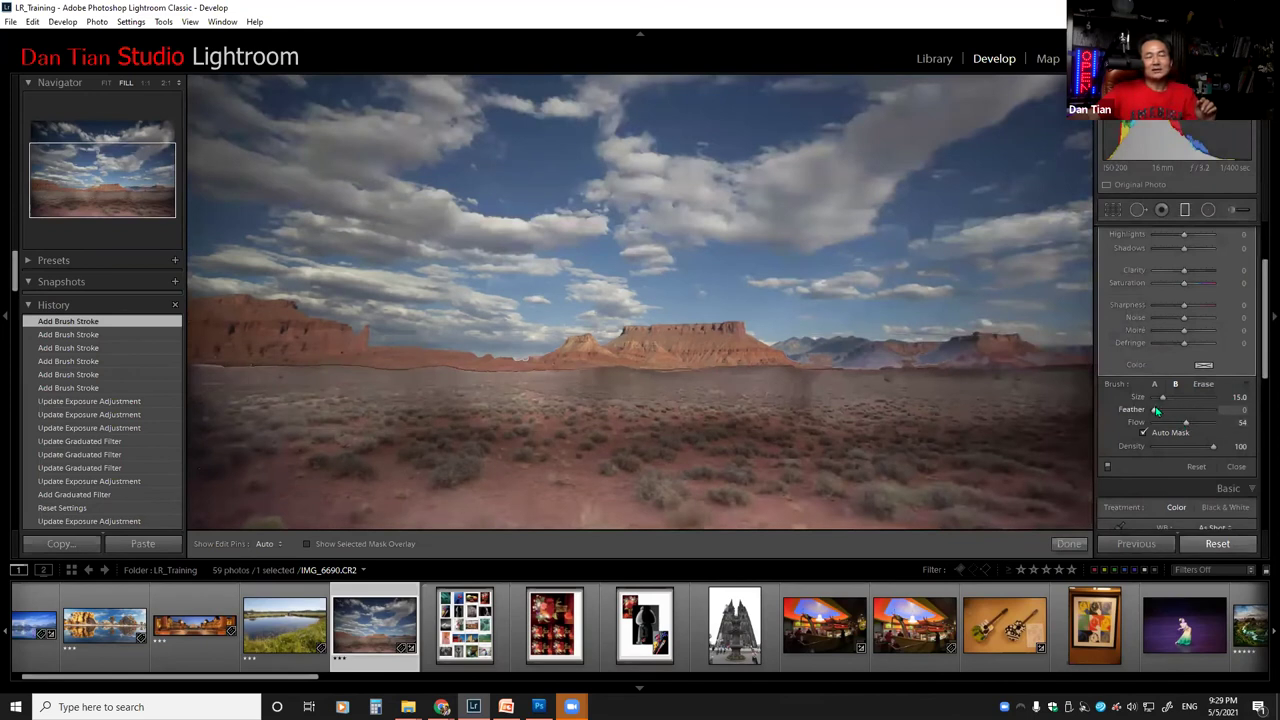
{"action": "left_click_drag", "start_coordinate": [1155, 410], "coordinate": [1201, 409]}
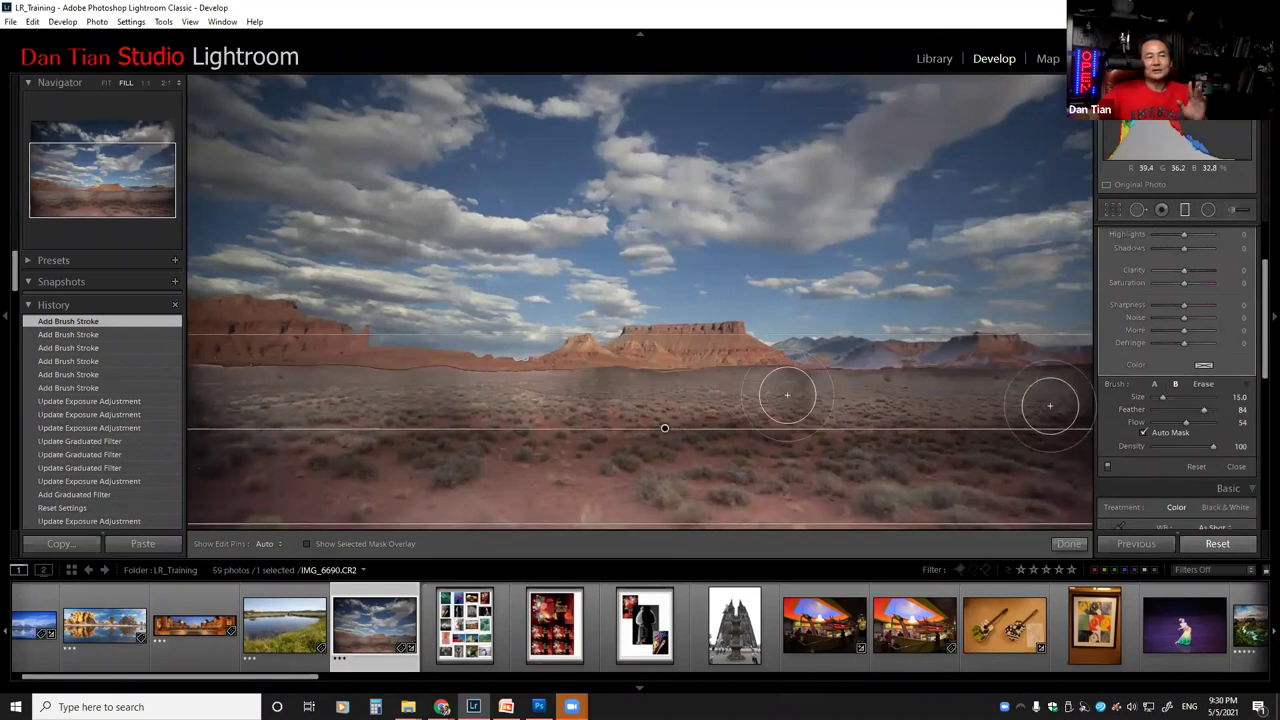
{"action": "key", "text": "h"}
{"action": "left_click_drag", "start_coordinate": [828, 397], "coordinate": [794, 397]}
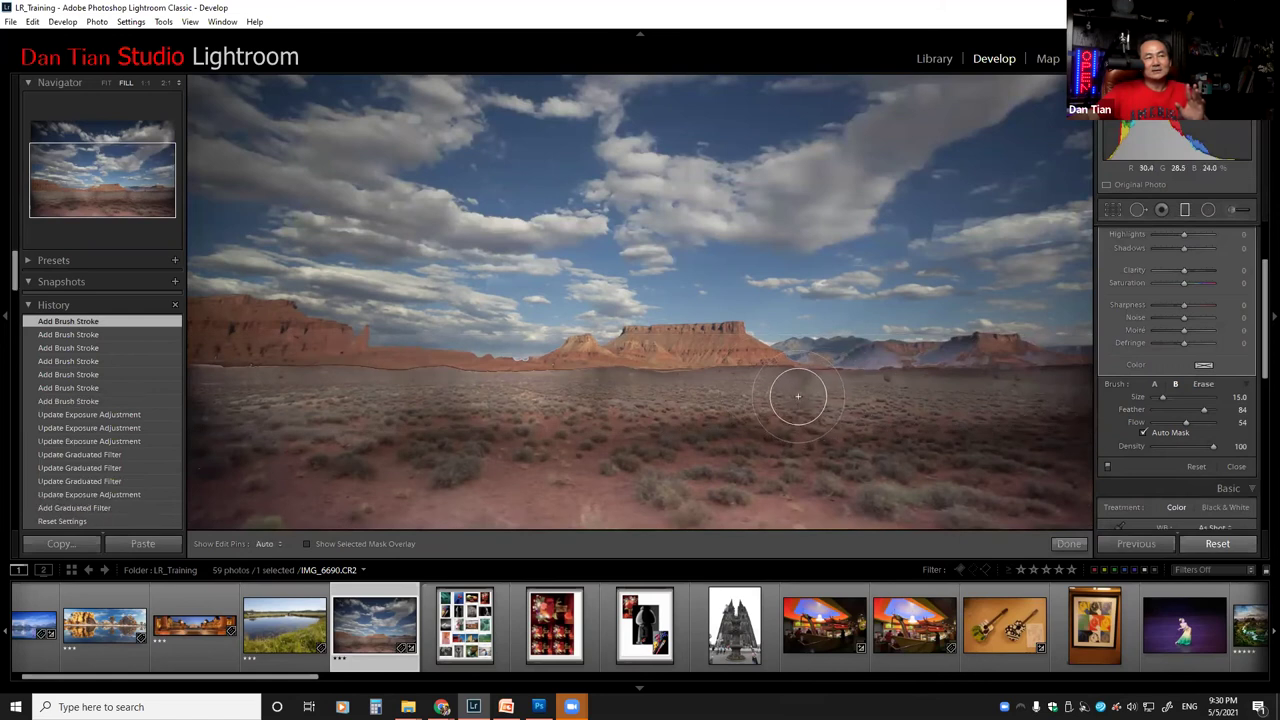
Step: Dab several more brightening spots across the left side of the desert foreground
{"action": "key", "text": "h"}
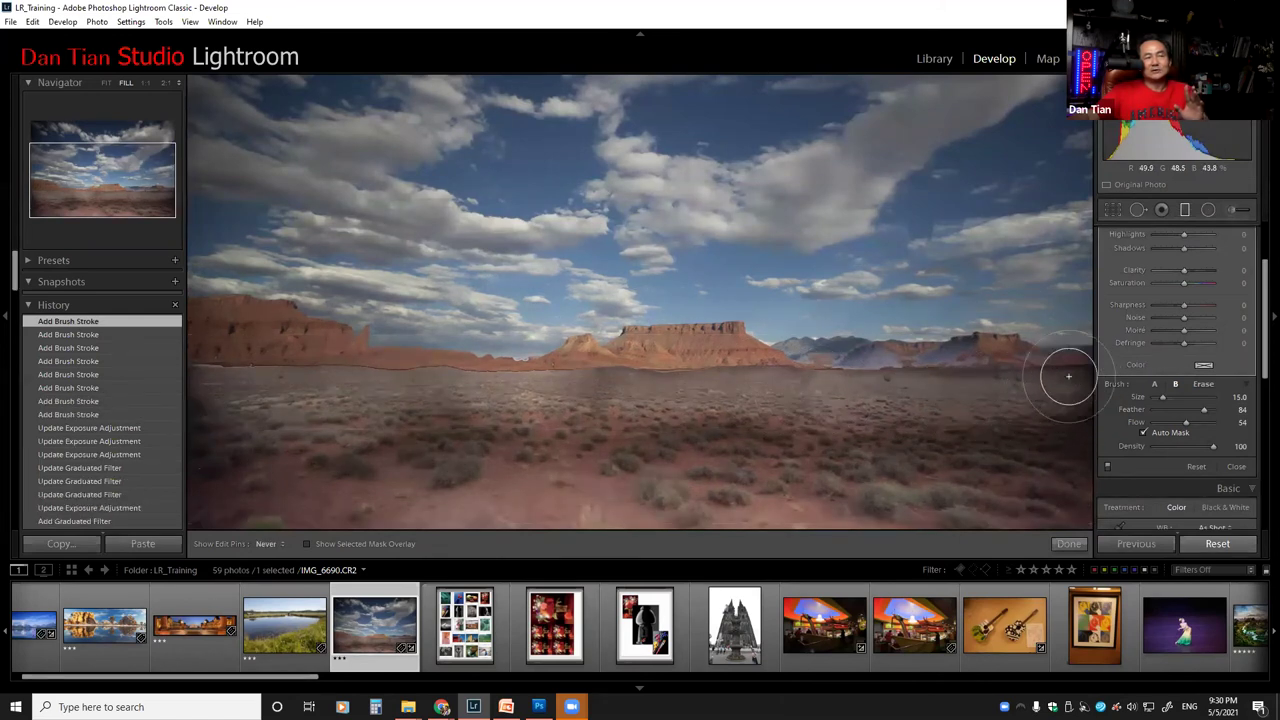
{"action": "left_click", "coordinate": [565, 431]}
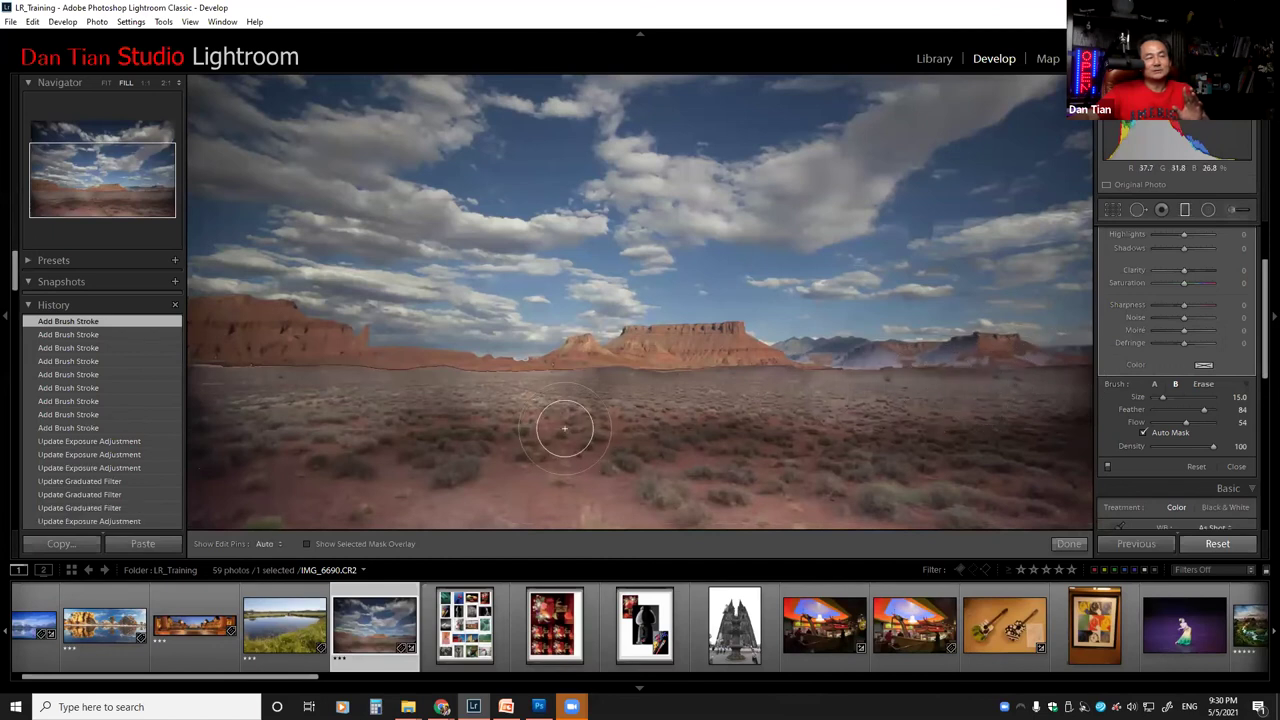
{"action": "left_click", "coordinate": [563, 386]}
{"action": "left_click", "coordinate": [466, 391], "text": "shift"}
{"action": "left_click", "coordinate": [240, 400]}
{"action": "key", "text": "h"}
{"action": "key", "text": "h"}
{"action": "left_click", "coordinate": [357, 414]}
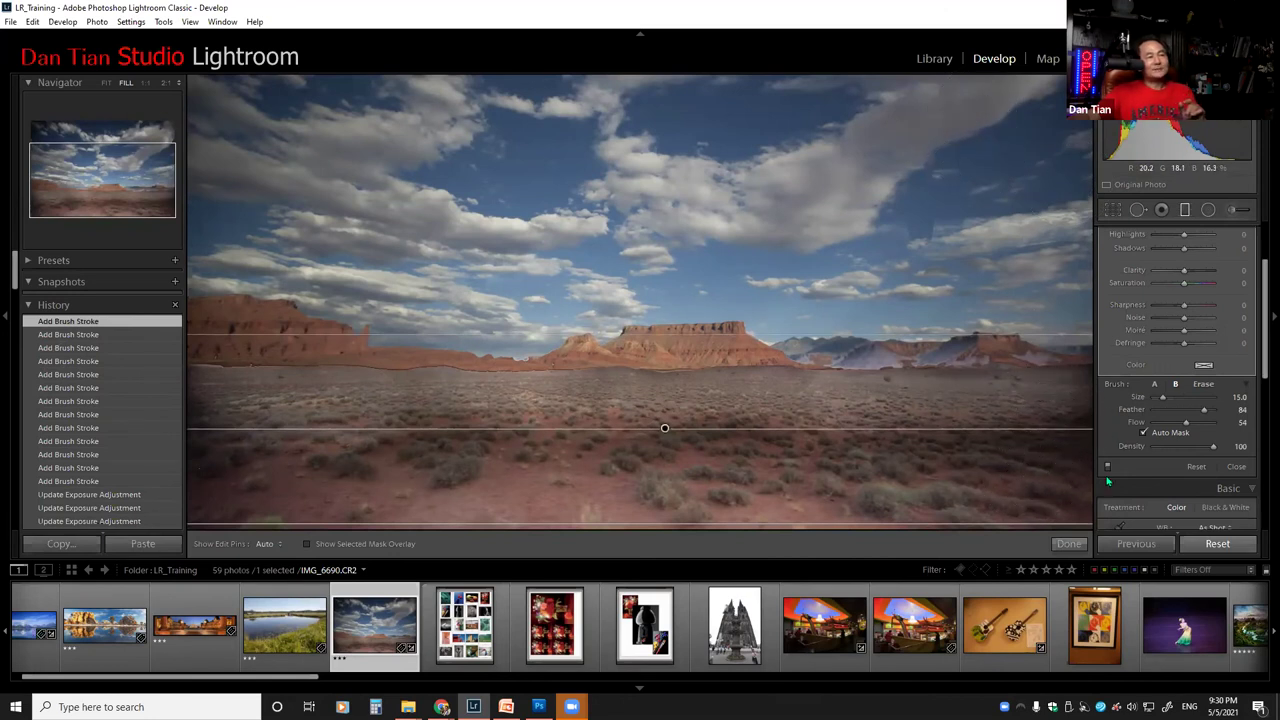
{"action": "left_click_drag", "start_coordinate": [1259, 311], "coordinate": [1262, 283]}
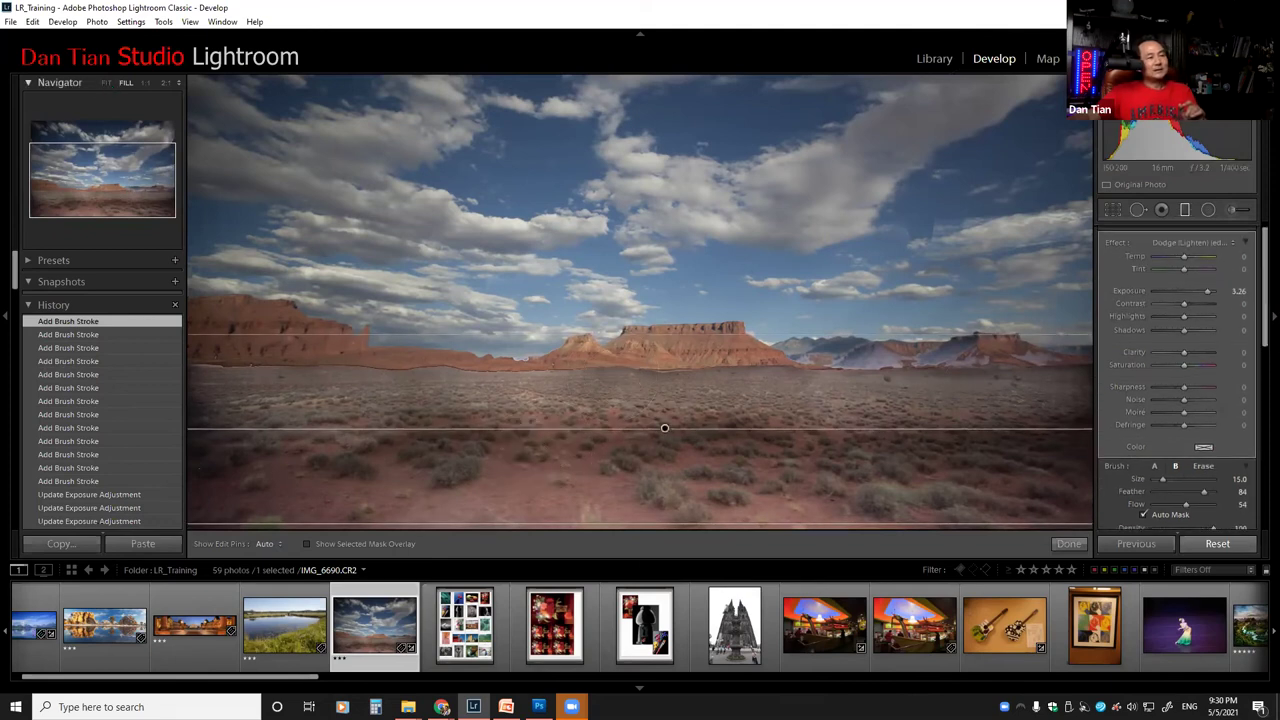
Step: Reset the adjustments, removing all brush brightening from the desert foreground
{"action": "left_click", "coordinate": [1220, 545]}
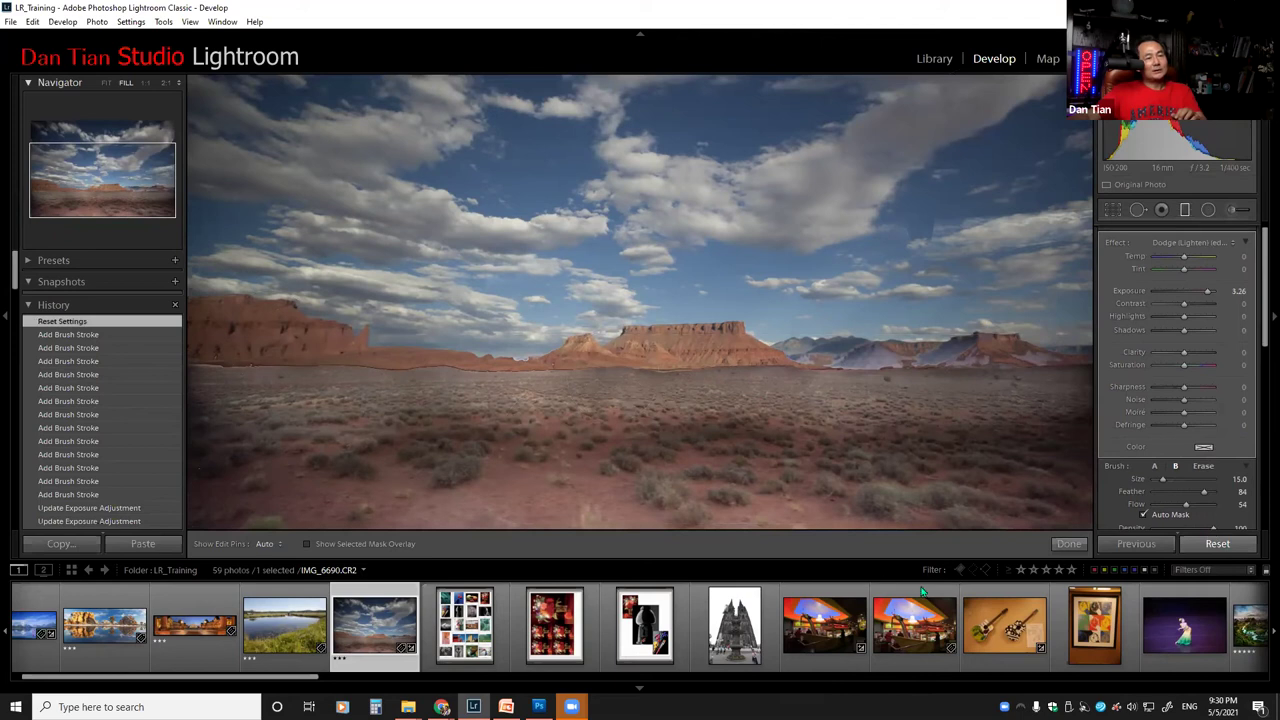
{"action": "left_click", "coordinate": [1215, 544]}
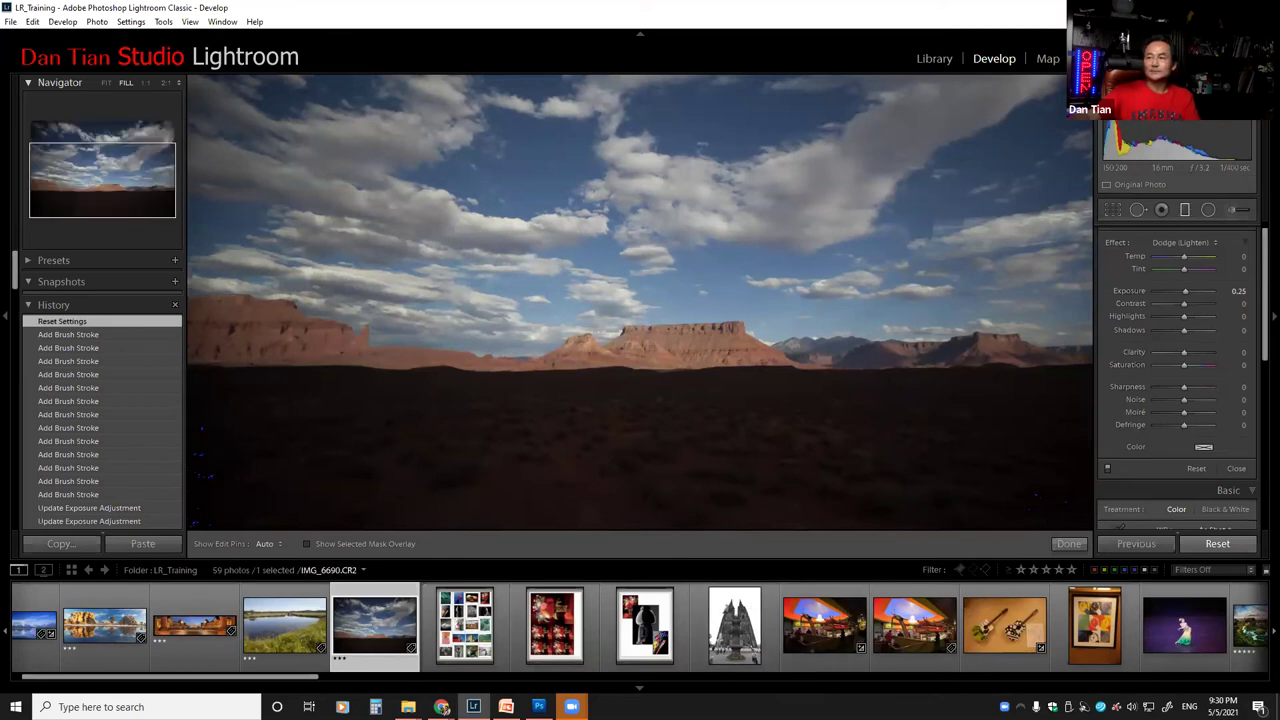
{"action": "key", "text": "alt+Tab"}
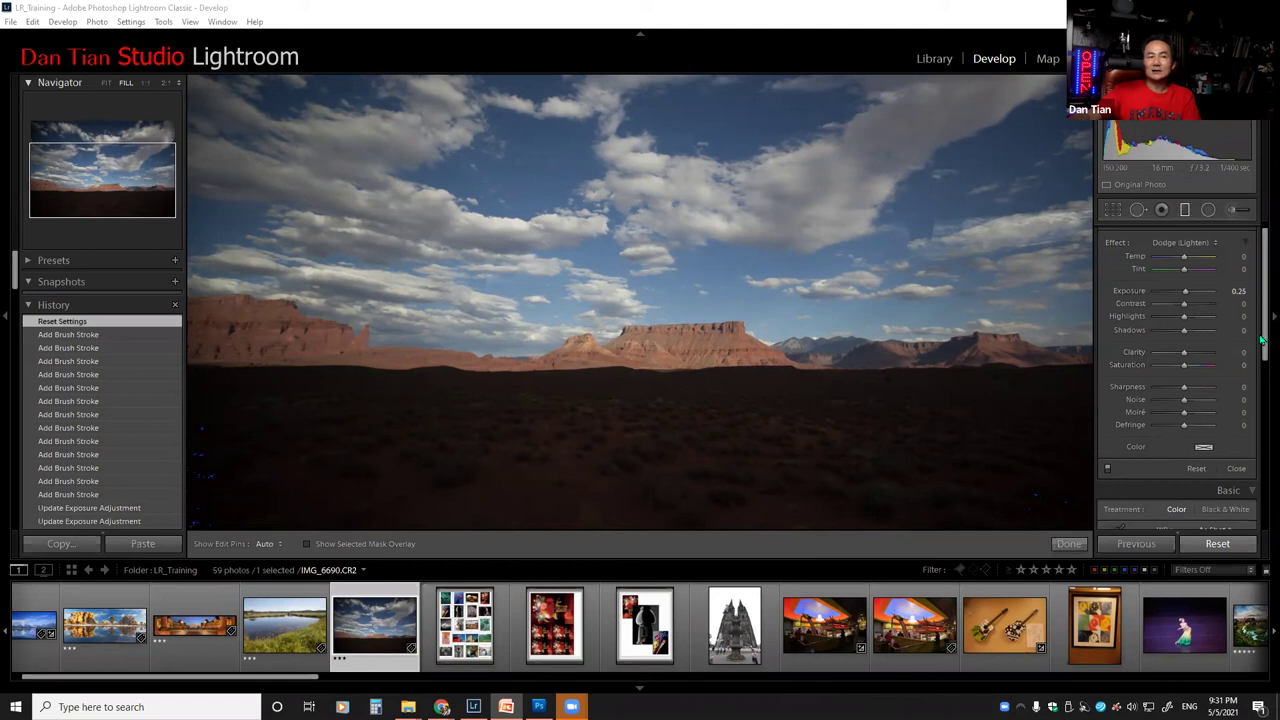
{"action": "scroll", "coordinate": [1245, 350], "scroll_direction": "down", "scroll_amount": 3}
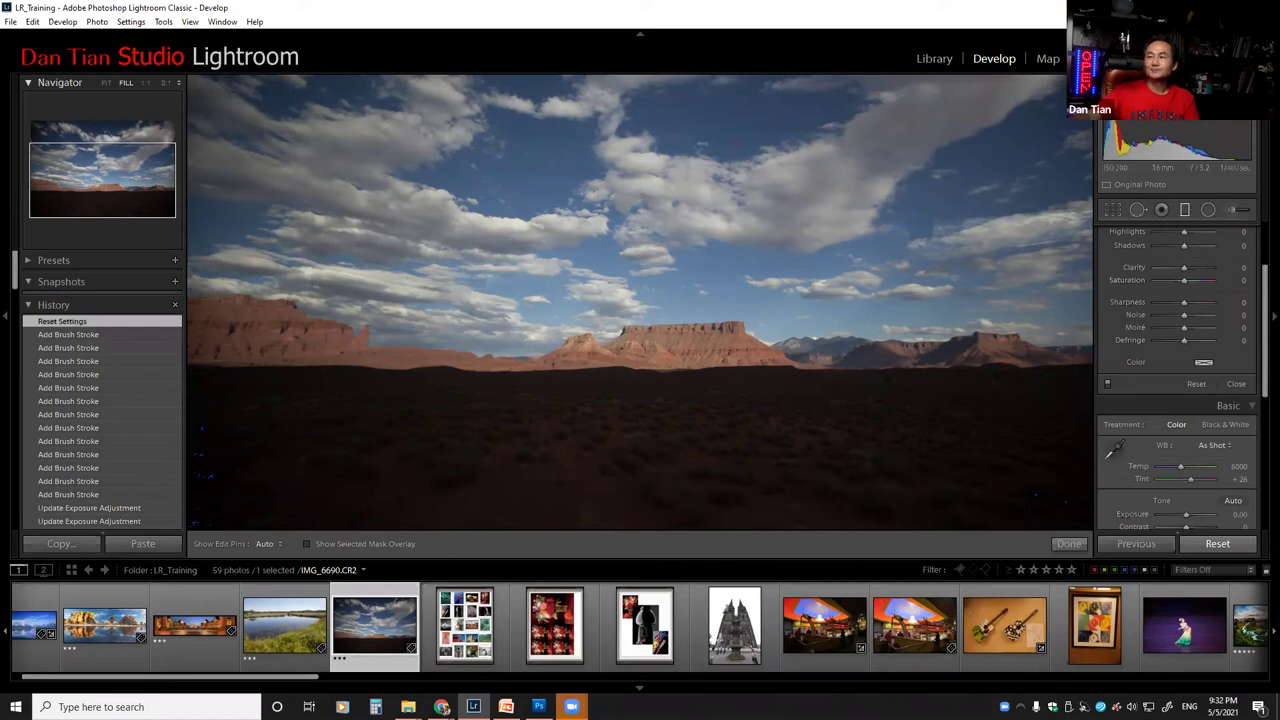
{"action": "key", "text": "alt+Tab"}
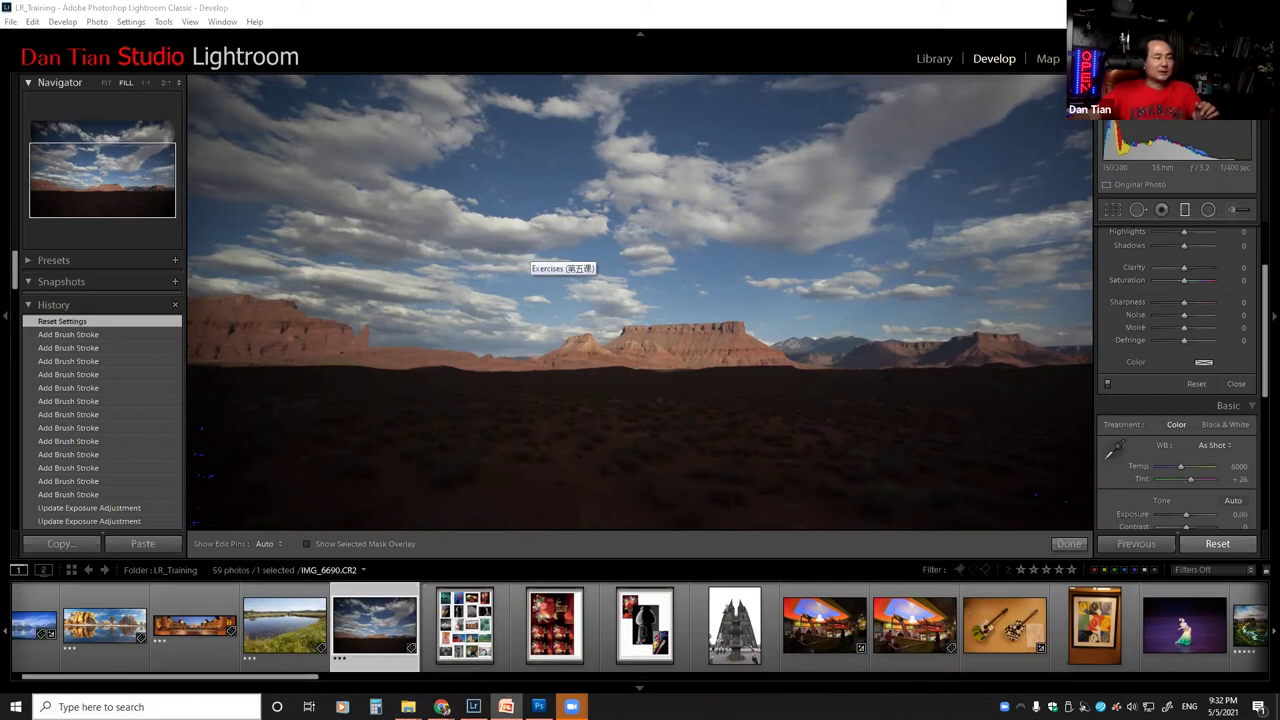
{"action": "left_click_drag", "start_coordinate": [175, 684], "coordinate": [642, 633]}
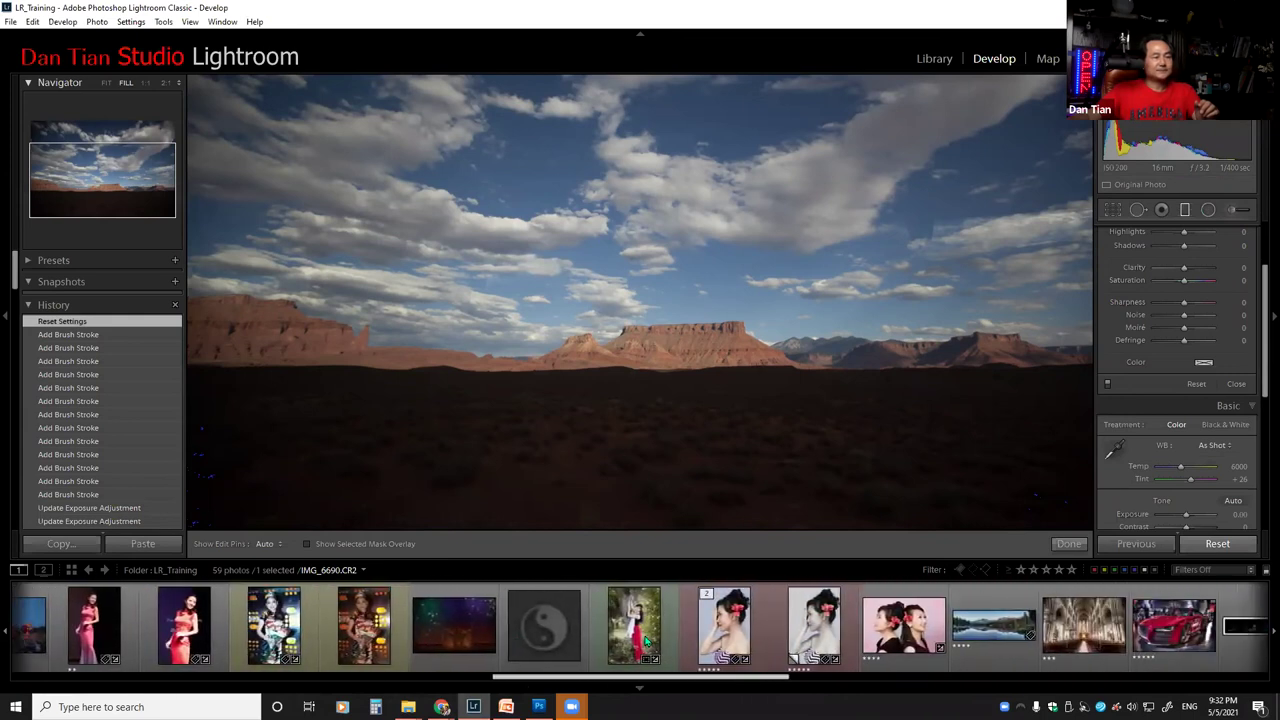
Step: Open the woman-in-red portrait, reset it, and crop the right edge inward past the light stand
{"action": "left_click", "coordinate": [642, 633]}
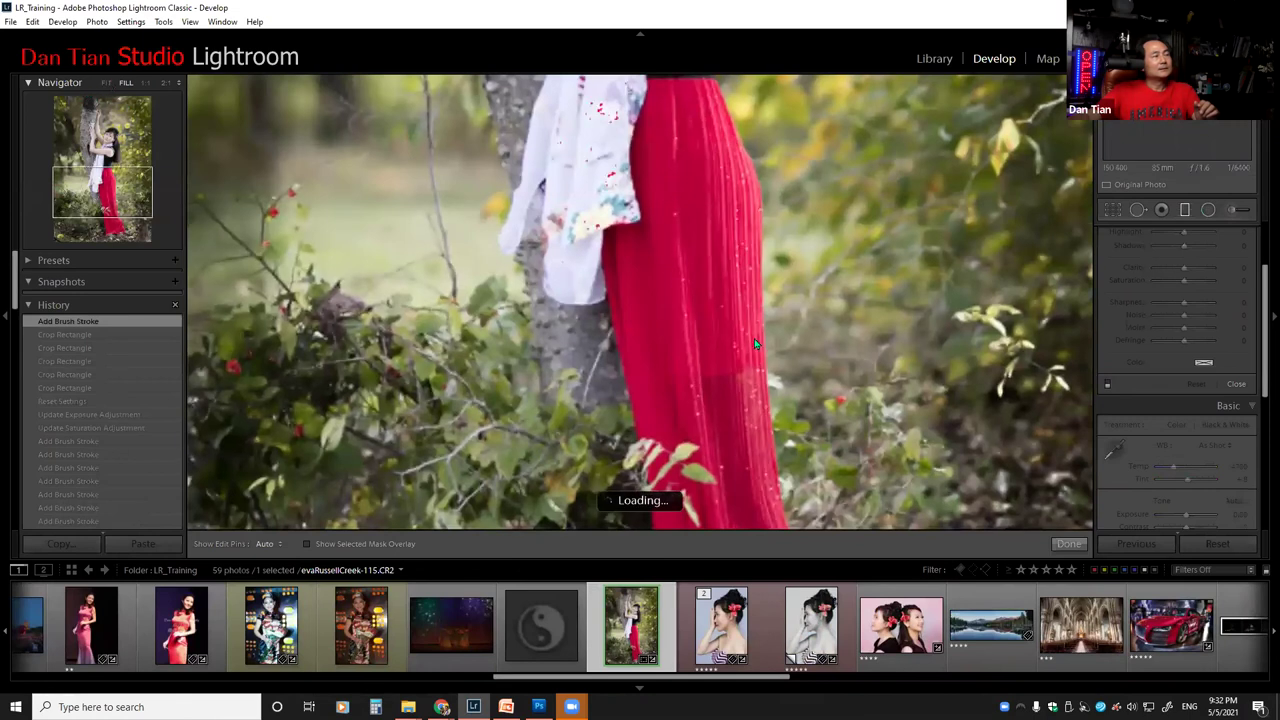
{"action": "left_click", "coordinate": [243, 88]}
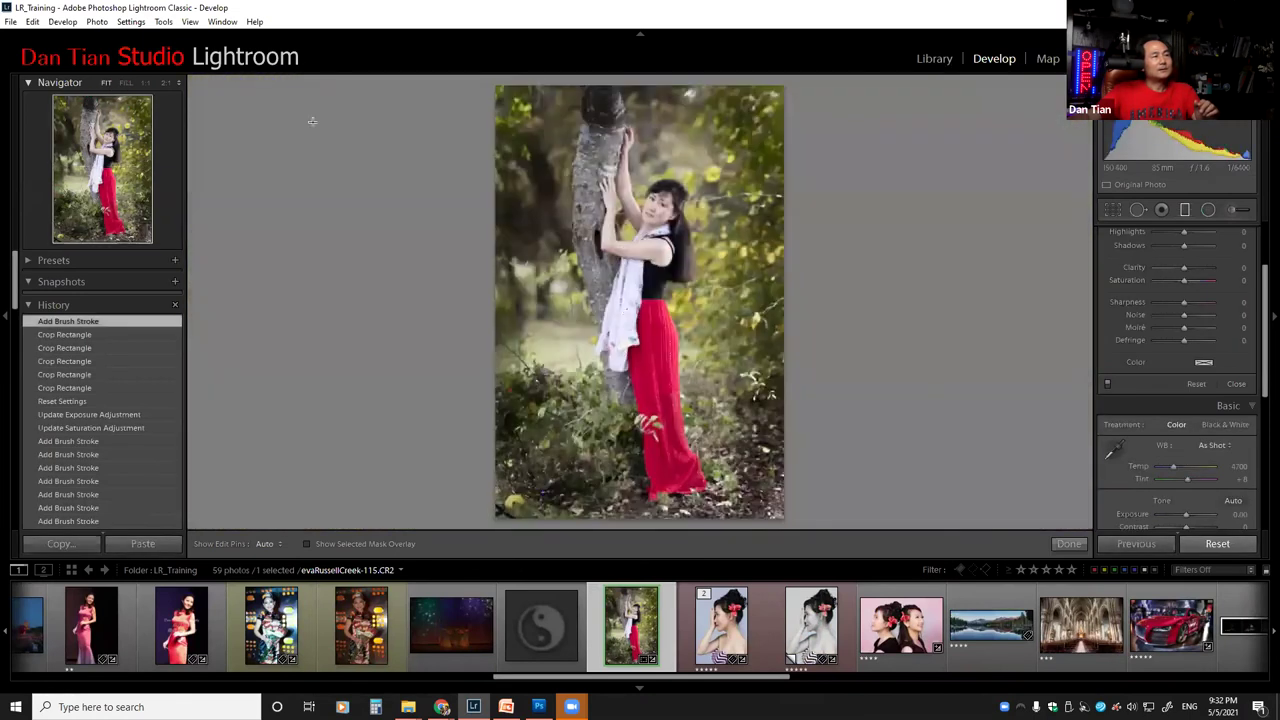
{"action": "left_click", "coordinate": [1218, 545]}
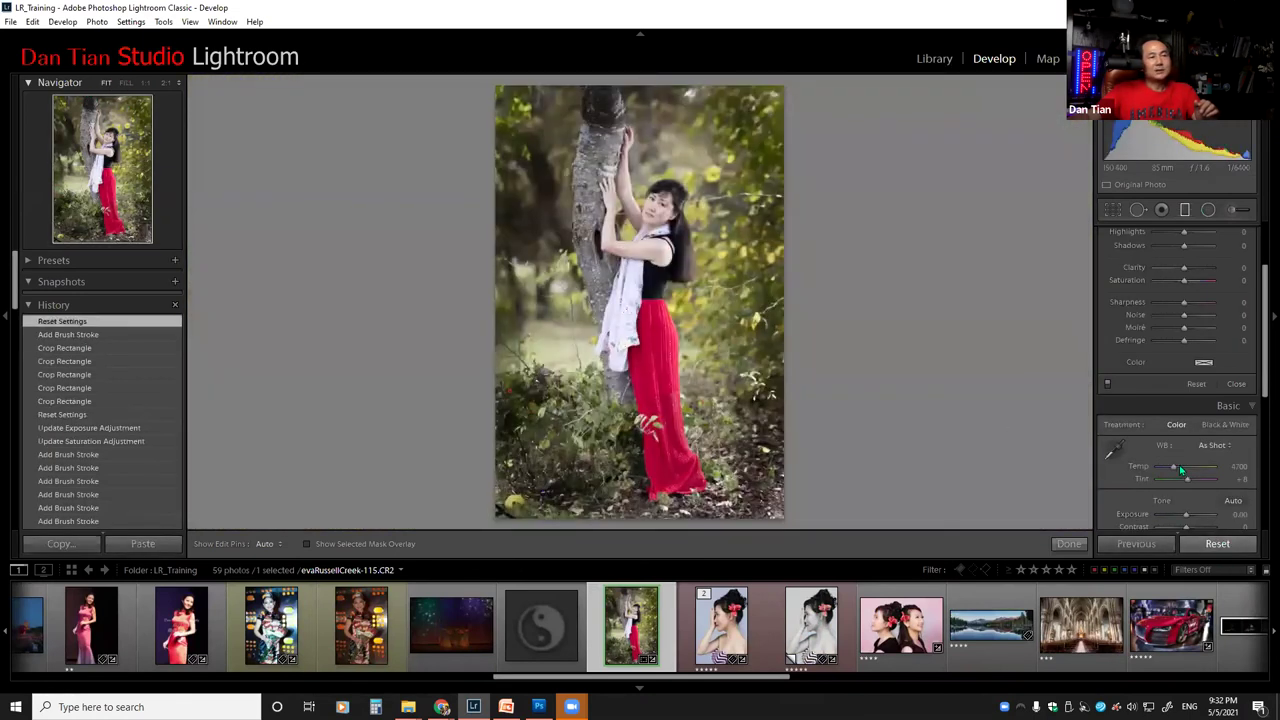
{"action": "left_click", "coordinate": [1116, 209]}
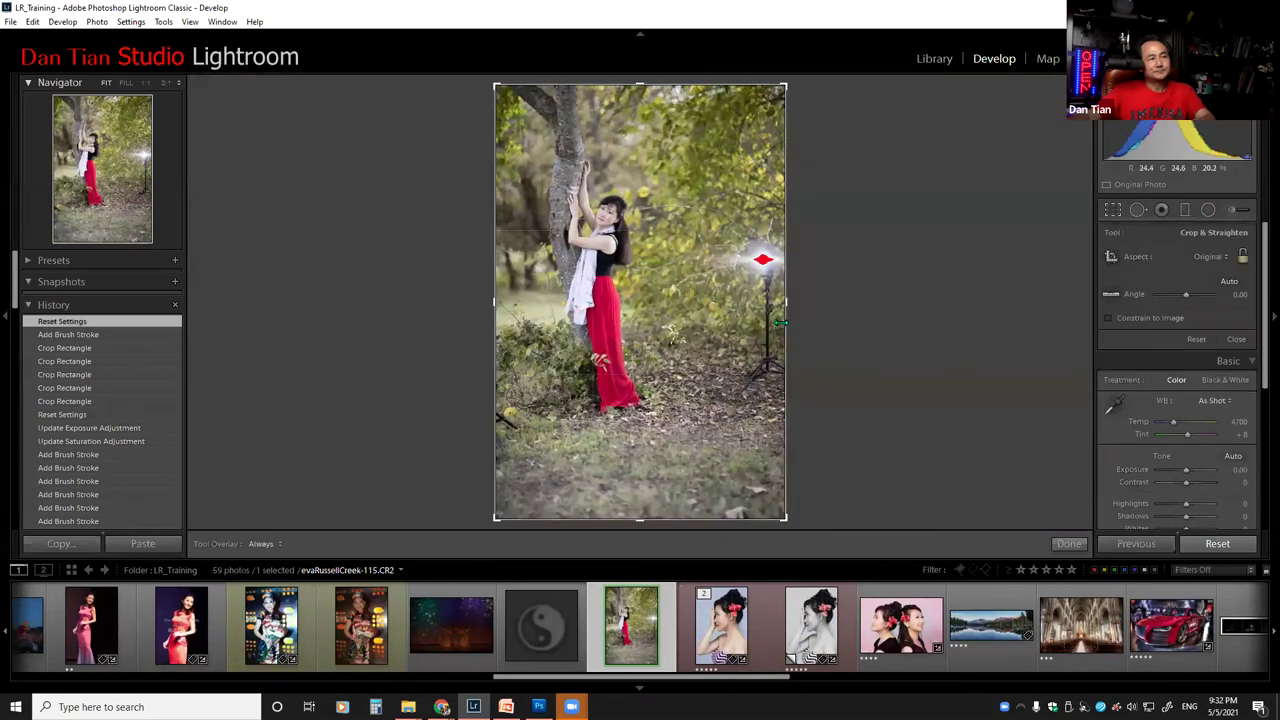
{"action": "left_click_drag", "start_coordinate": [781, 323], "coordinate": [740, 317]}
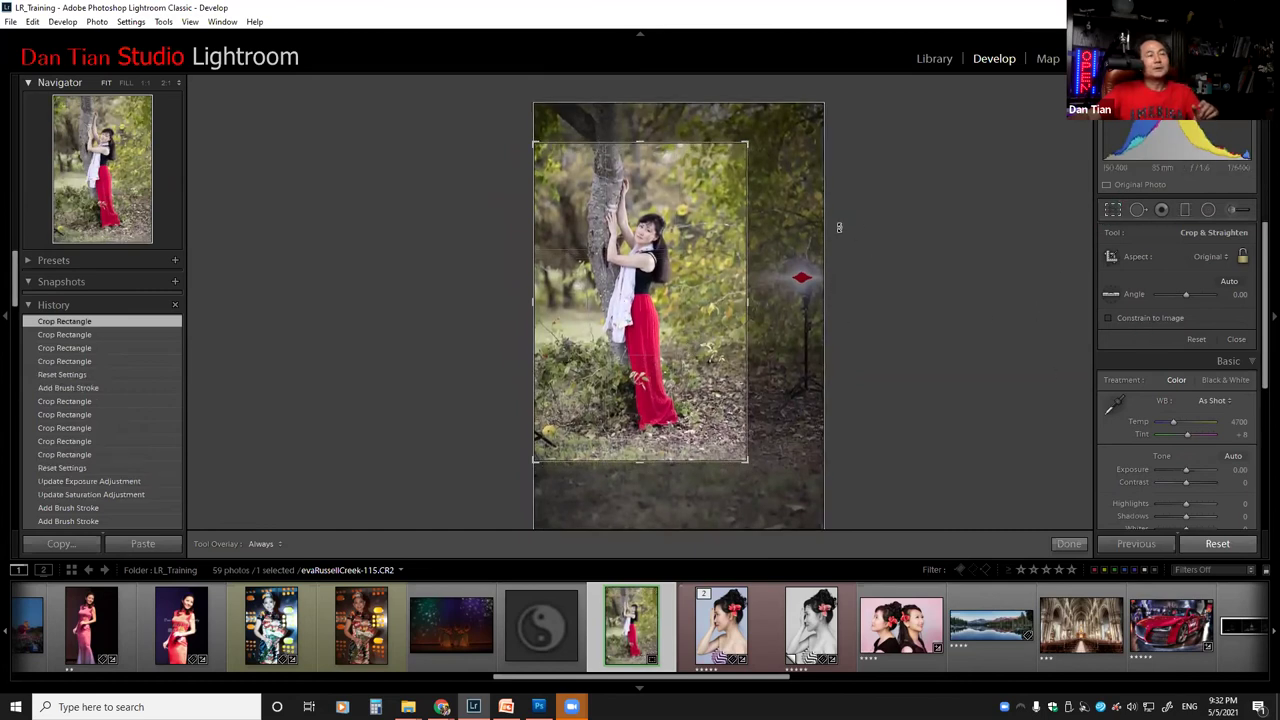
Step: Commit the crop around the woman and tree, removing the light stand, and pick the Radial Filter
{"action": "left_click", "coordinate": [1126, 209]}
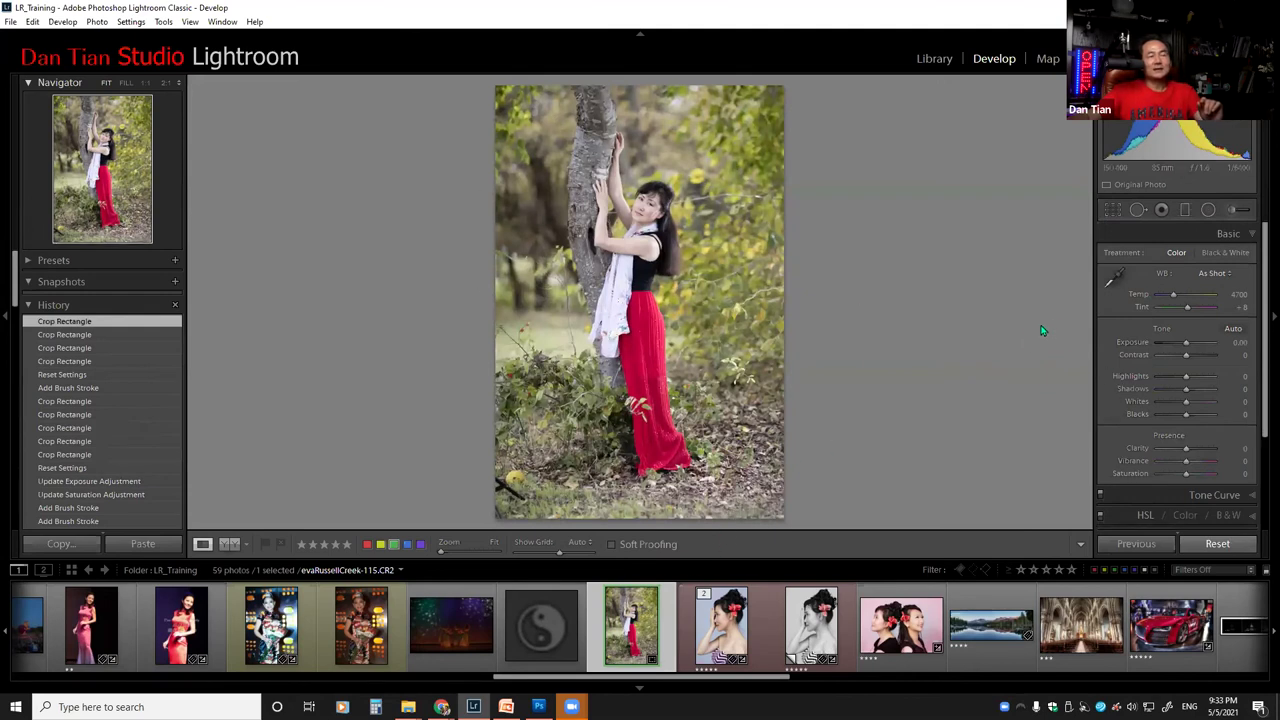
{"action": "left_click", "coordinate": [1208, 211]}
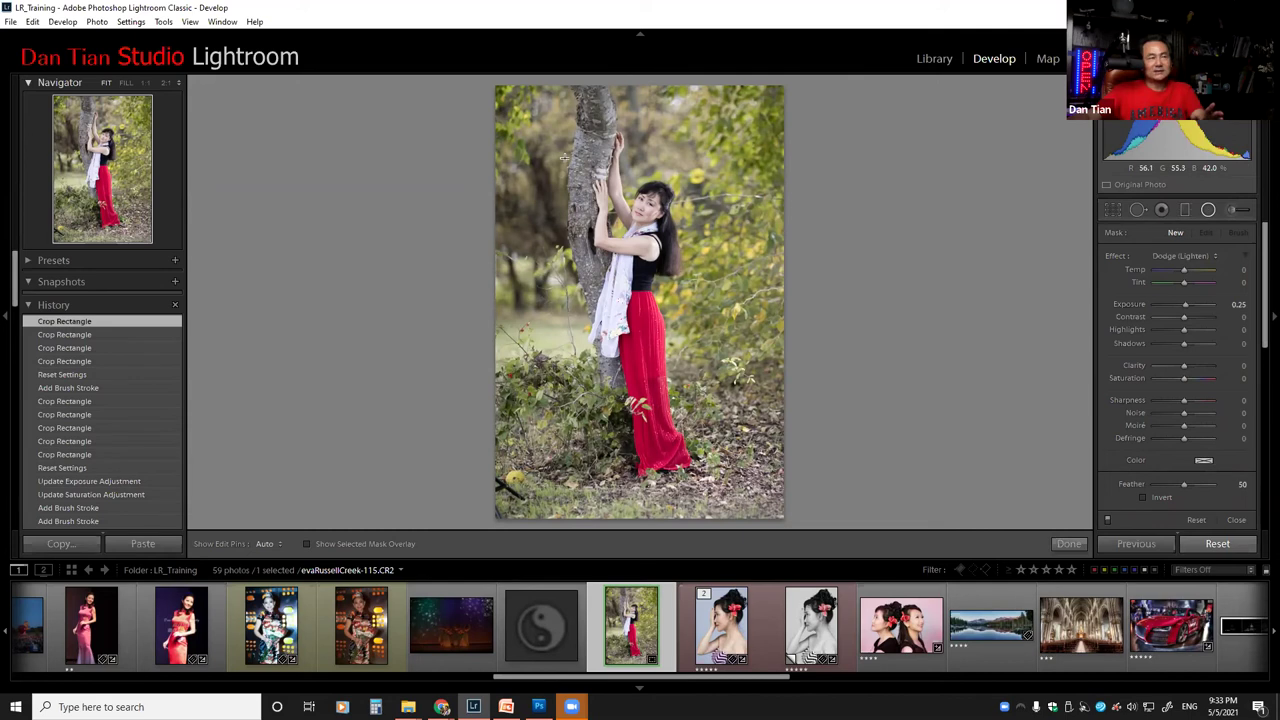
{"action": "left_click_drag", "start_coordinate": [564, 157], "coordinate": [606, 232]}
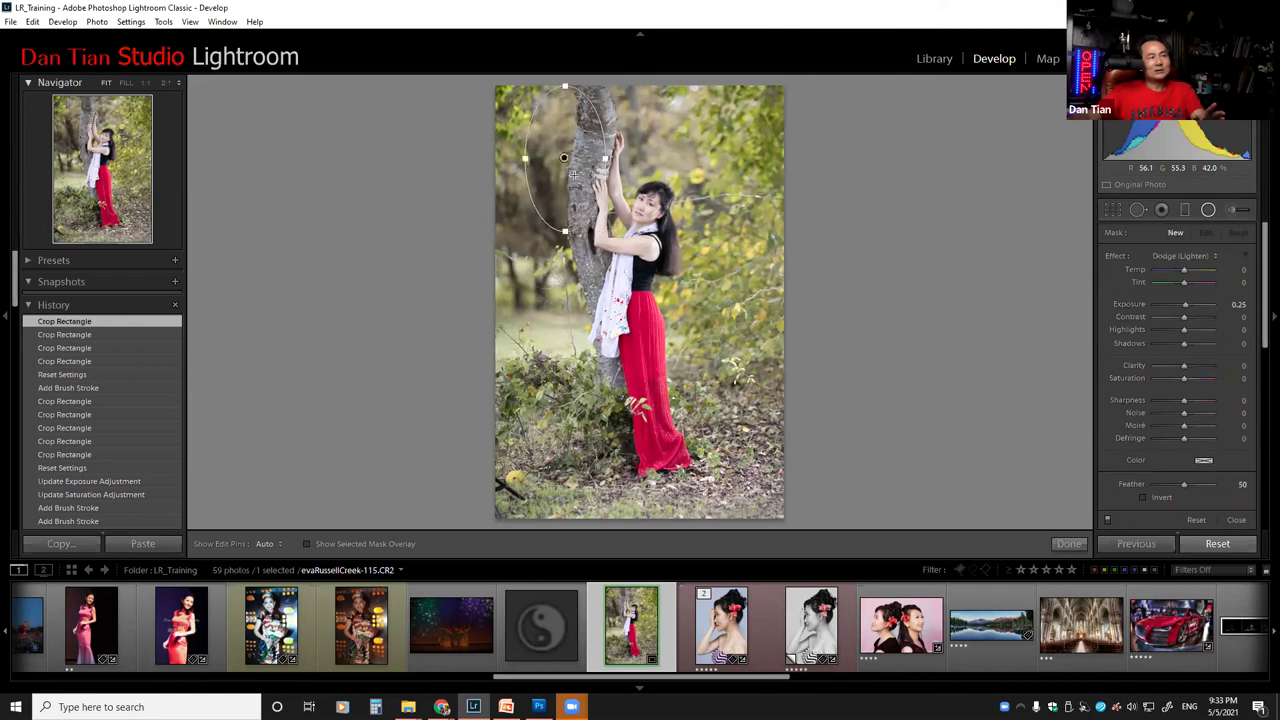
{"action": "left_click_drag", "start_coordinate": [590, 183], "coordinate": [671, 184]}
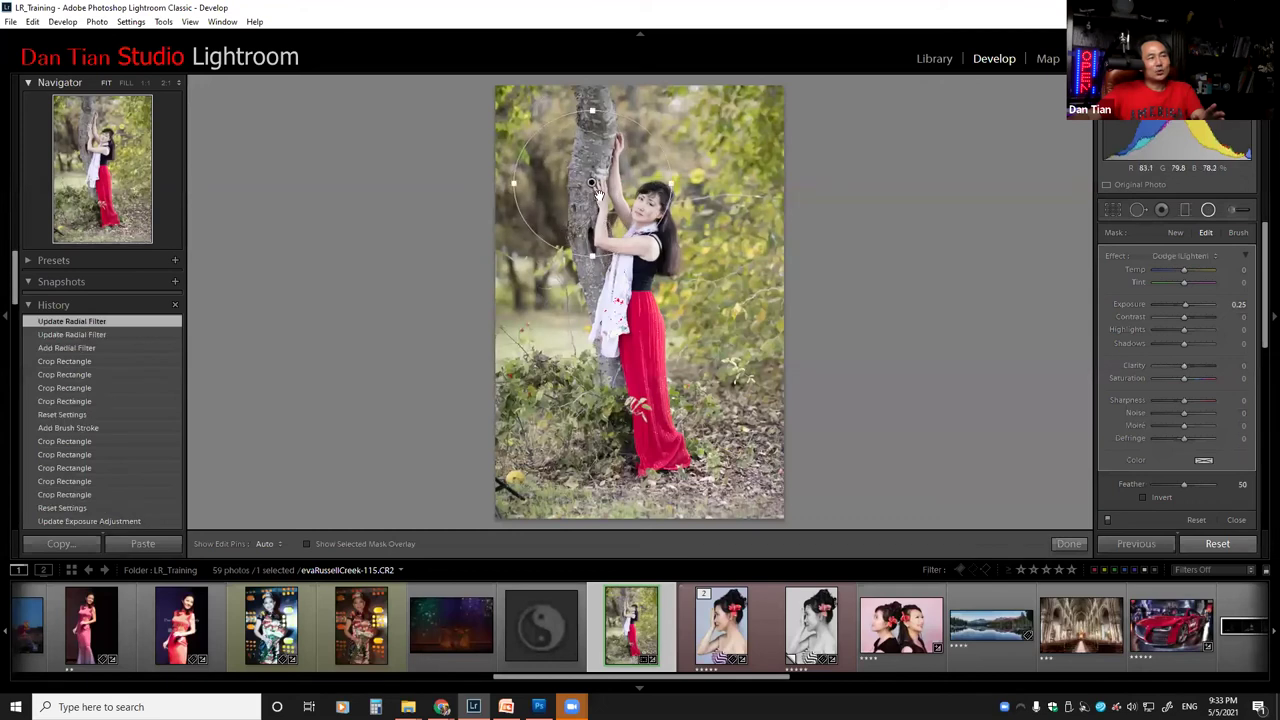
{"action": "left_click_drag", "start_coordinate": [594, 186], "coordinate": [620, 204]}
{"action": "left_click_drag", "start_coordinate": [618, 262], "coordinate": [626, 325]}
{"action": "left_click_drag", "start_coordinate": [628, 190], "coordinate": [630, 250]}
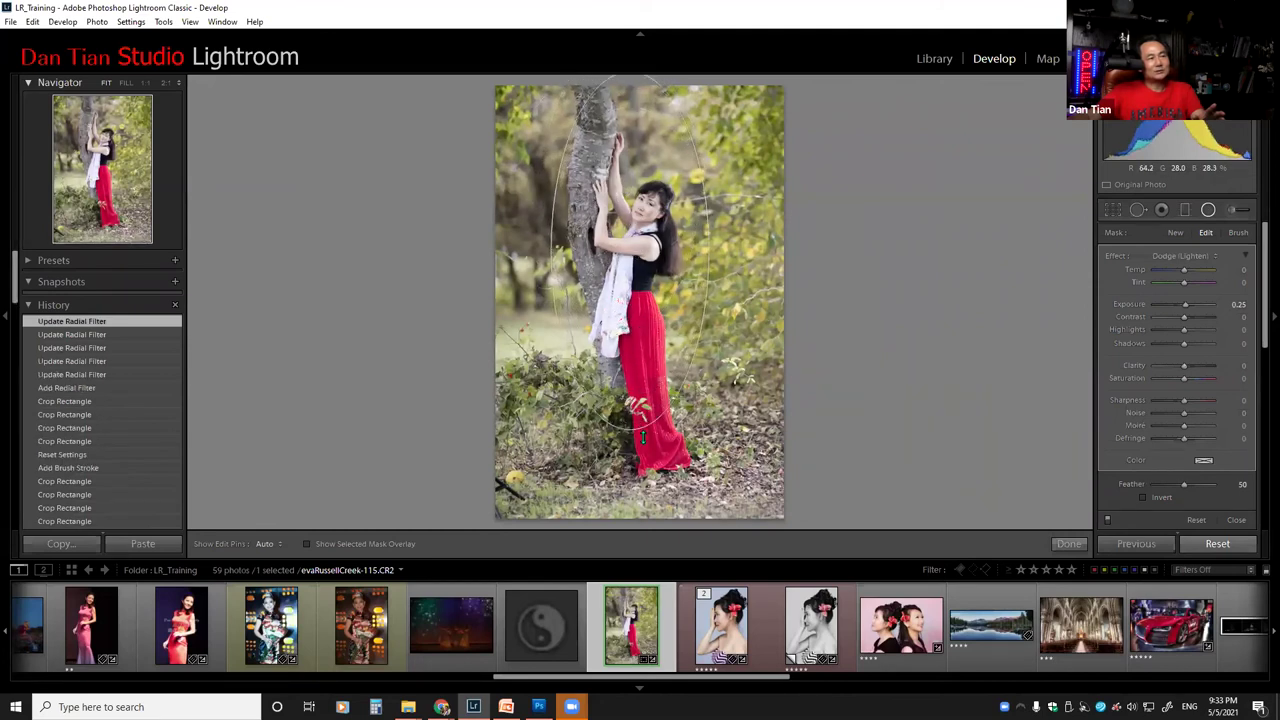
{"action": "left_click_drag", "start_coordinate": [632, 408], "coordinate": [636, 291]}
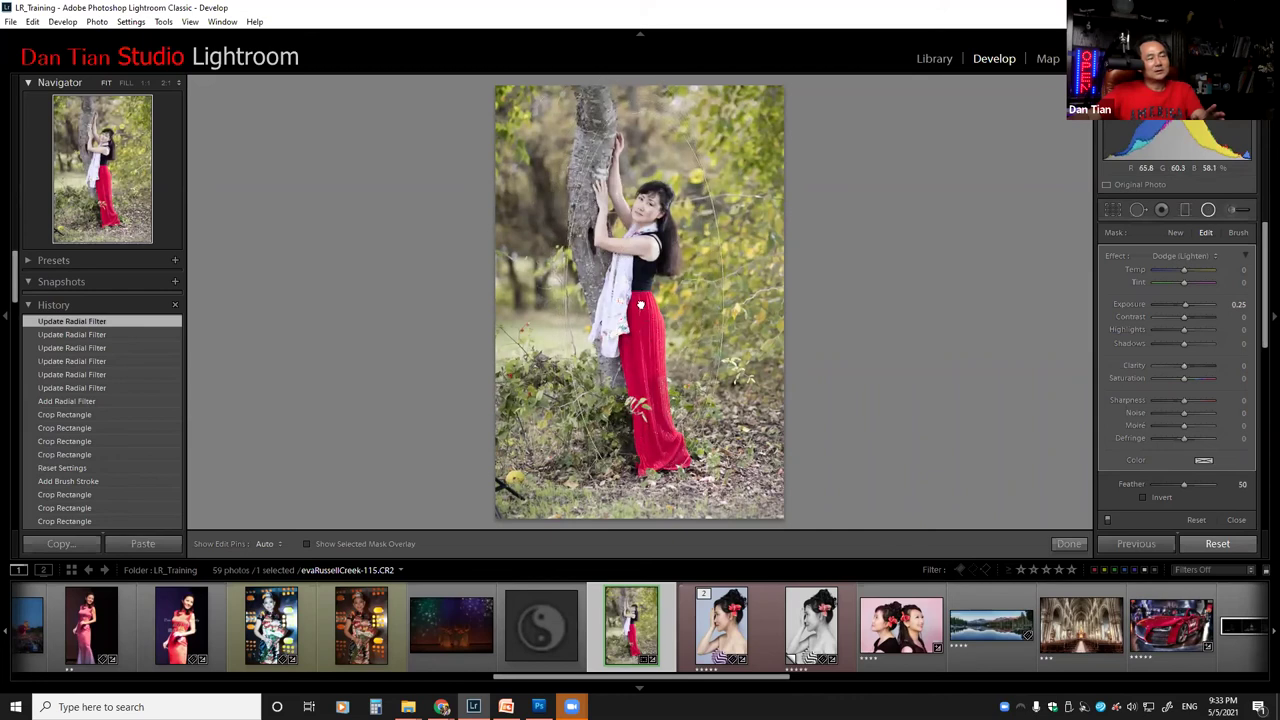
{"action": "left_click_drag", "start_coordinate": [636, 291], "coordinate": [648, 295]}
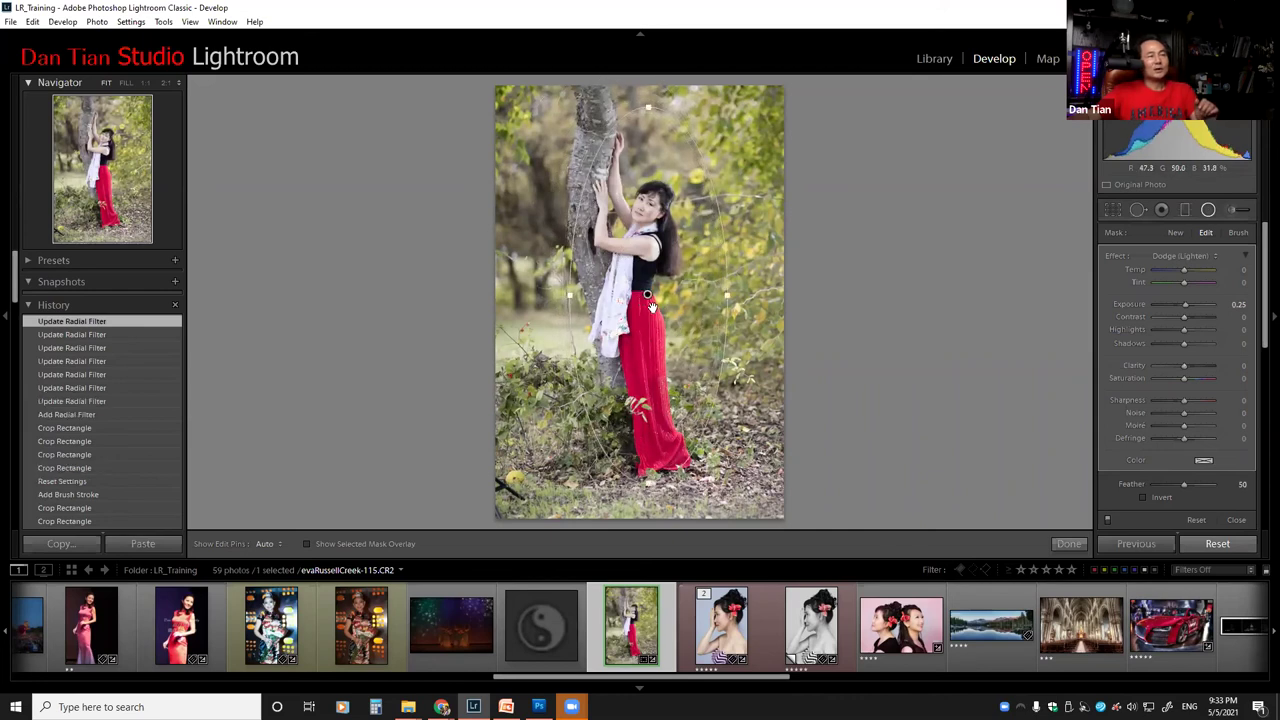
{"action": "right_click", "coordinate": [648, 296]}
{"action": "left_click", "coordinate": [676, 323]}
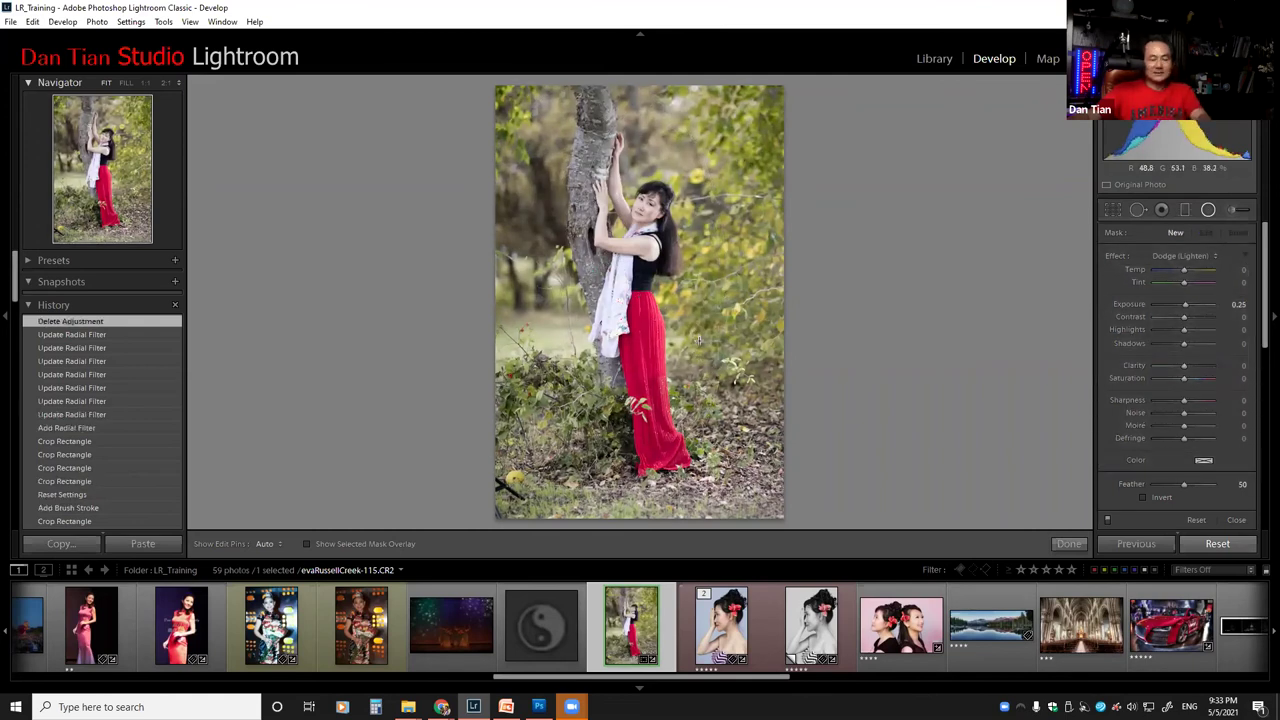
{"action": "key", "text": "shift"}
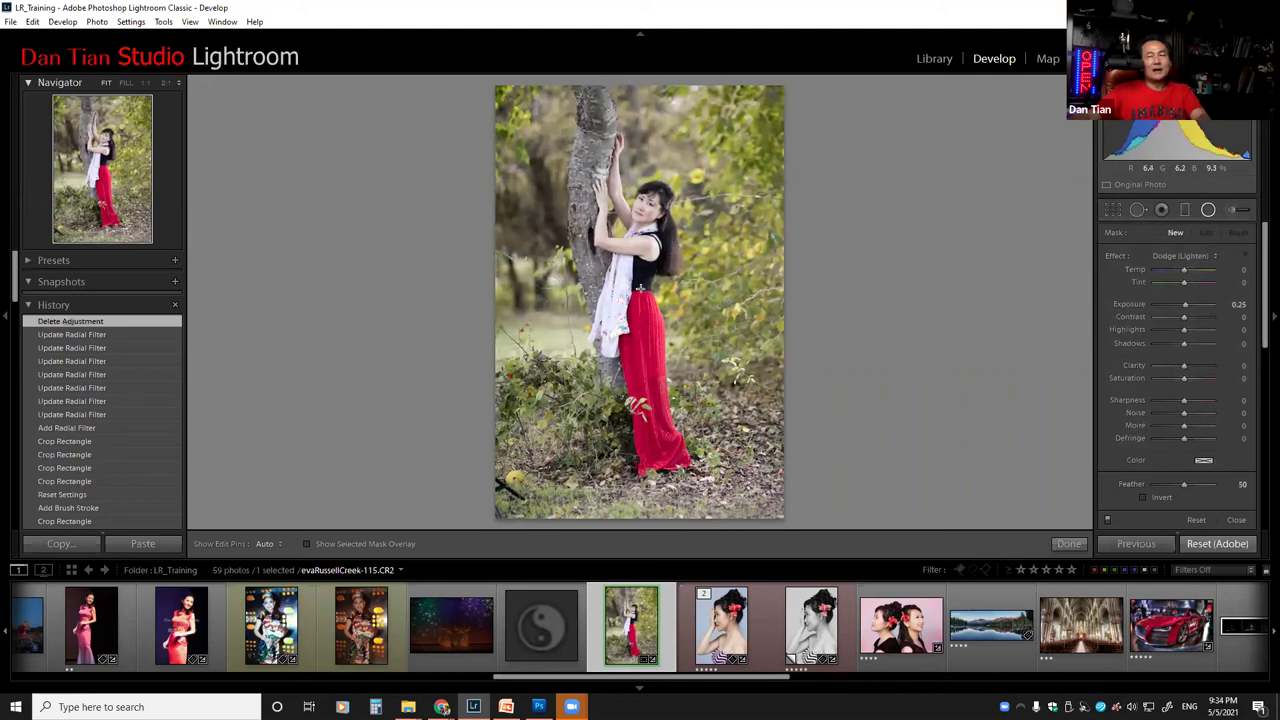
{"action": "key", "text": "shift+m"}
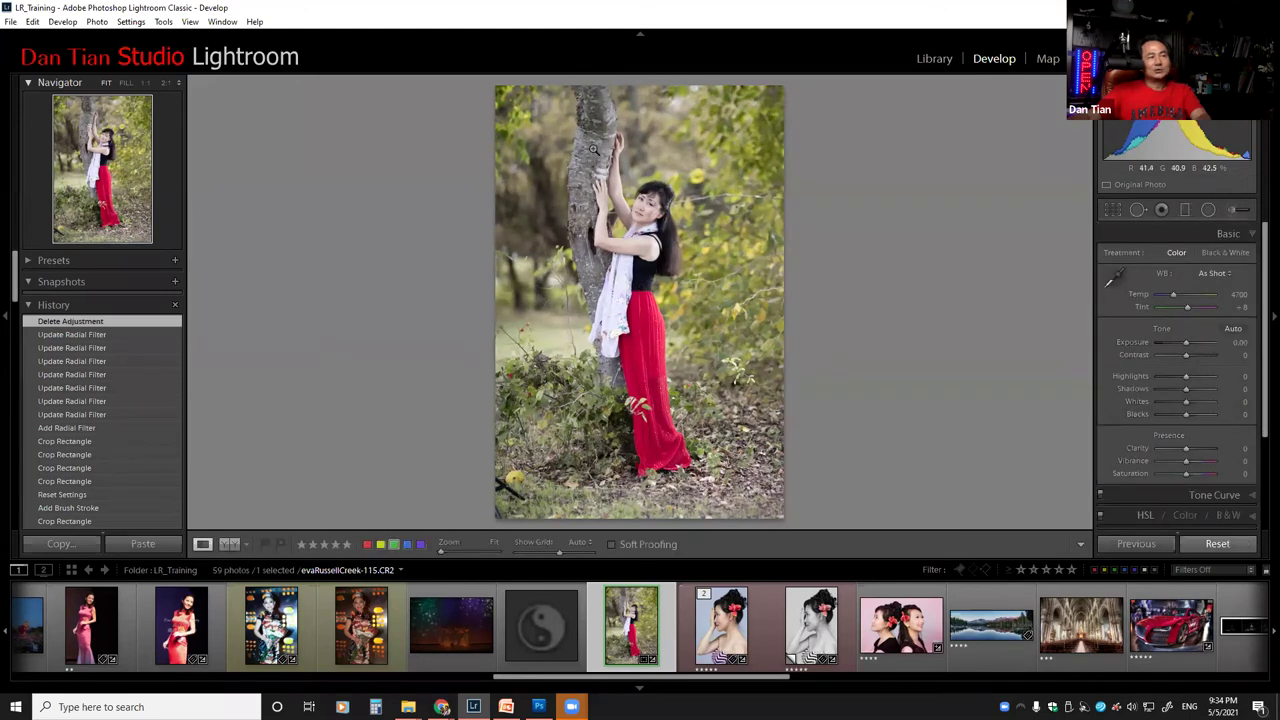
{"action": "key", "text": "shift"}
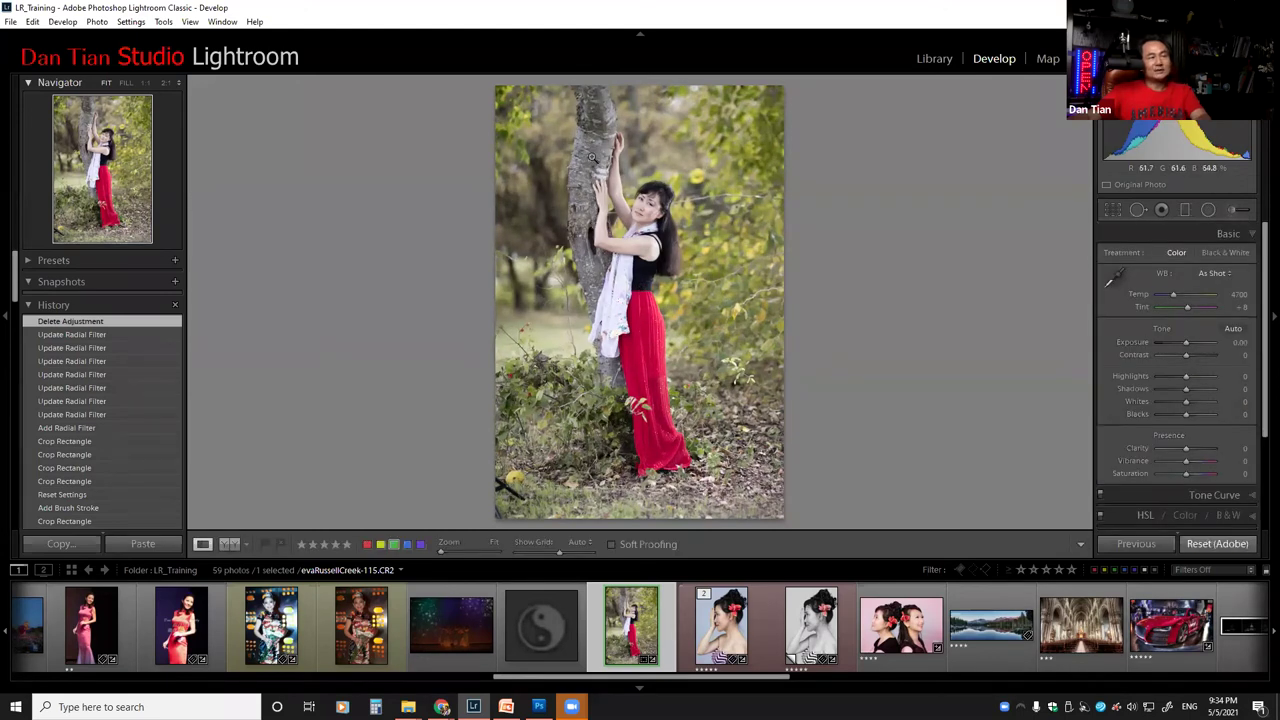
{"action": "left_click", "coordinate": [1233, 209]}
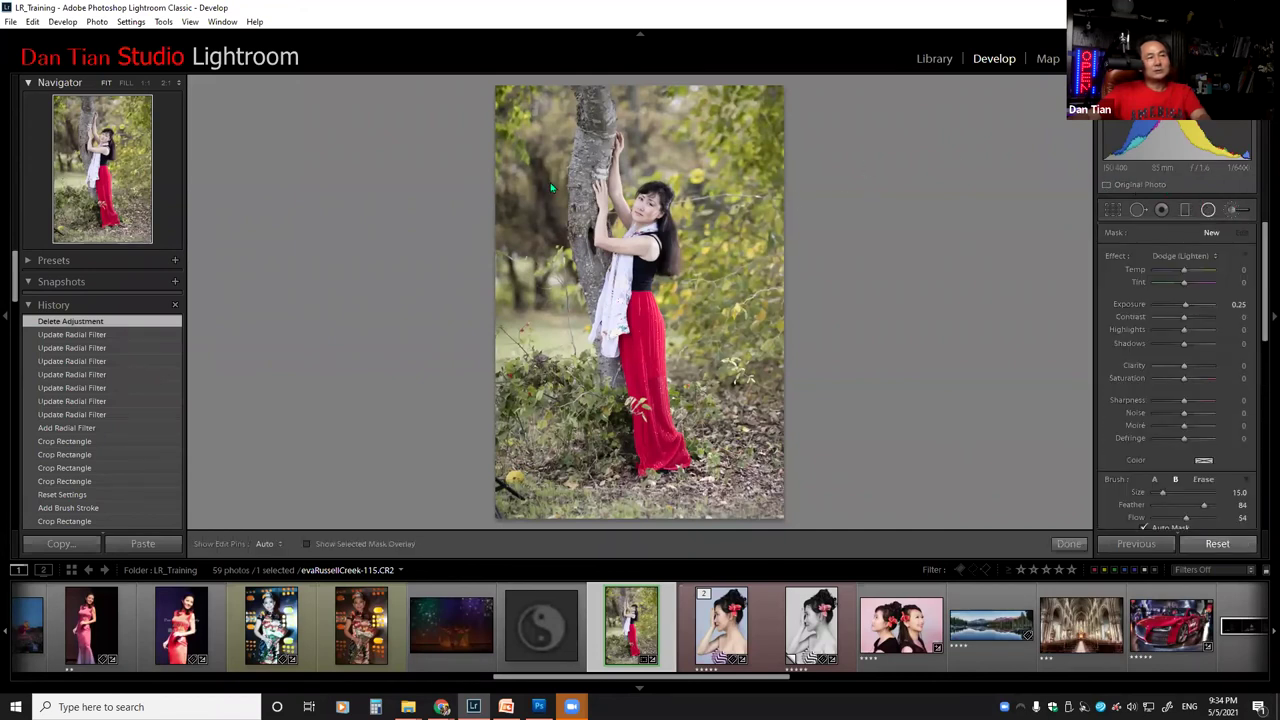
{"action": "key", "text": "shift+m"}
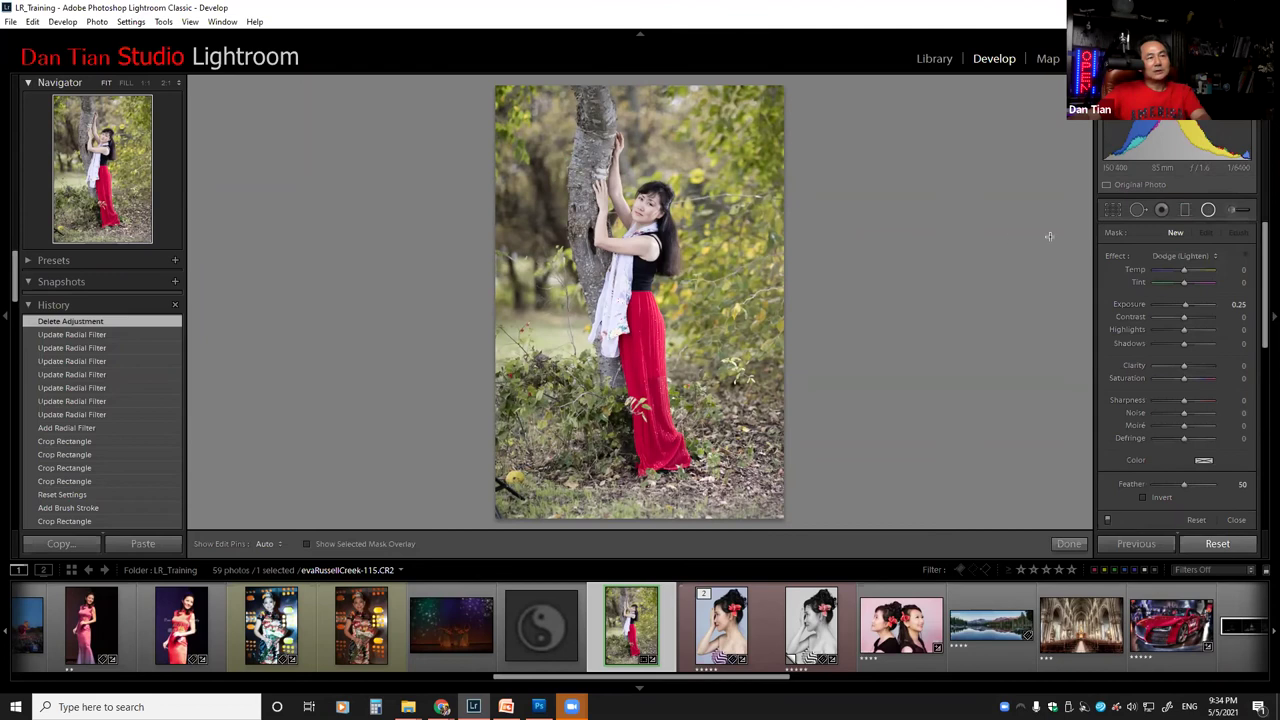
{"action": "left_click_drag", "start_coordinate": [596, 148], "coordinate": [685, 284]}
{"action": "left_click_drag", "start_coordinate": [597, 132], "coordinate": [655, 212]}
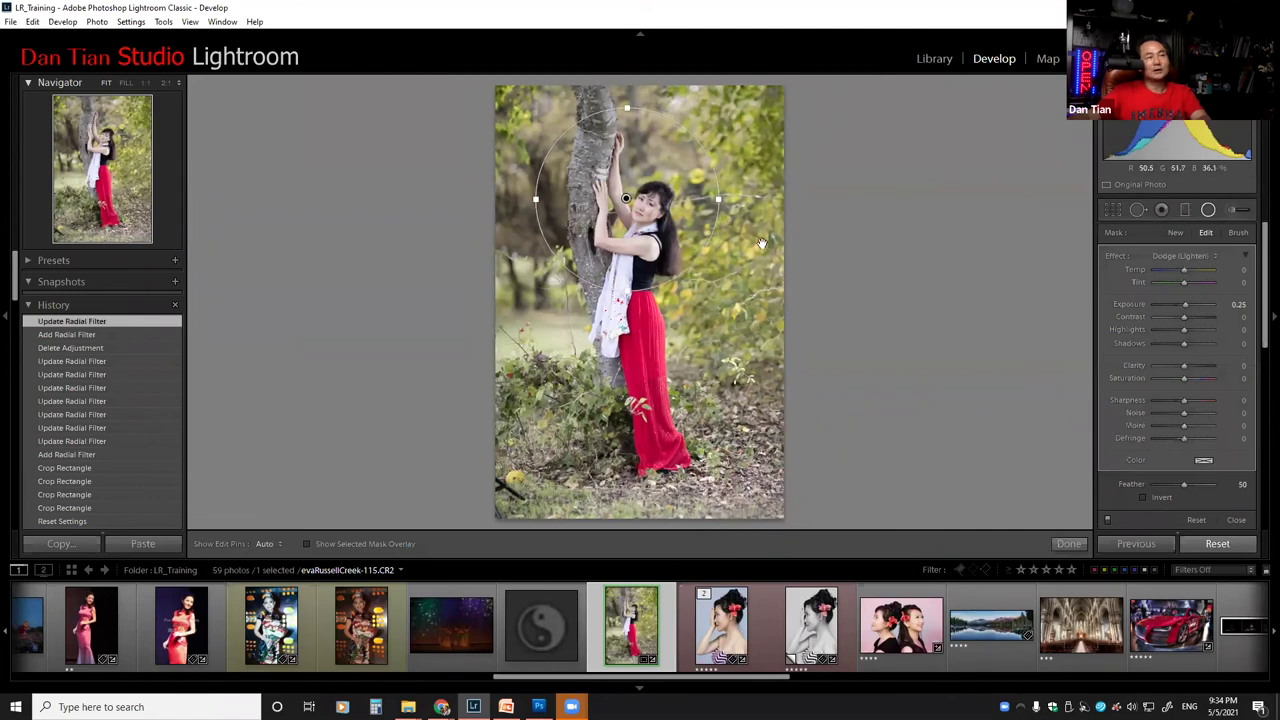
{"action": "right_click", "coordinate": [627, 199]}
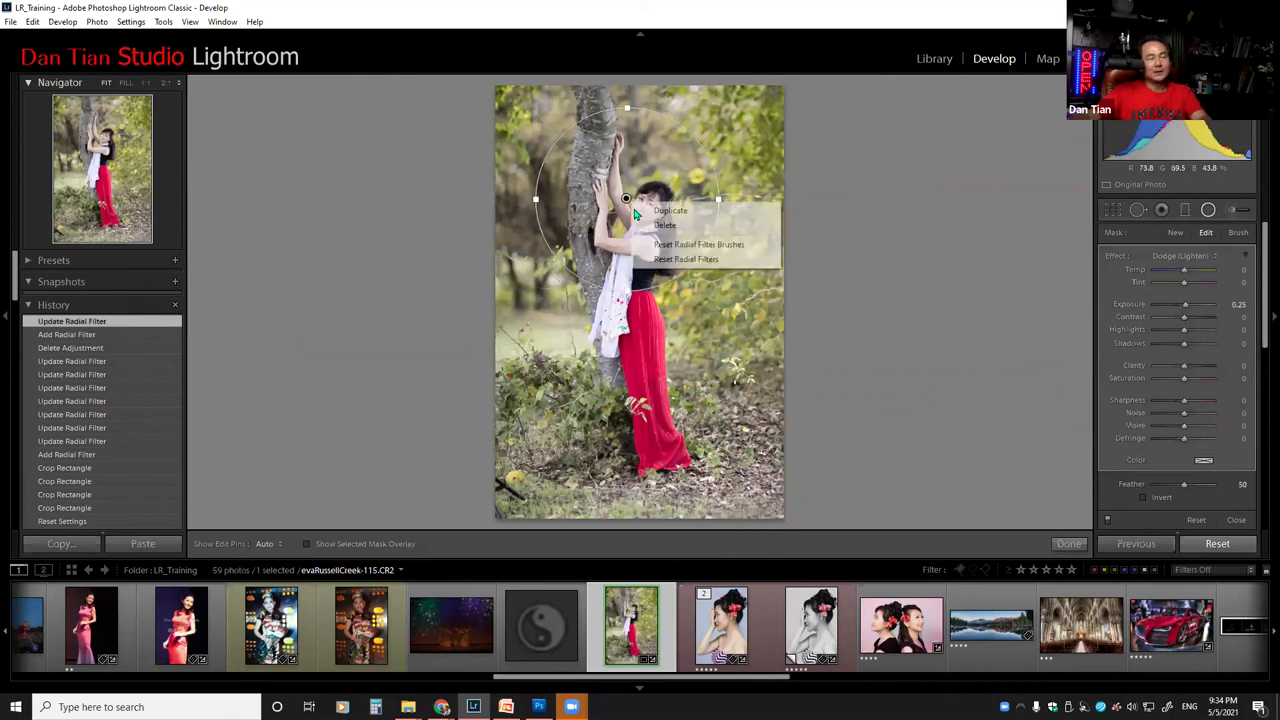
{"action": "left_click", "coordinate": [660, 226]}
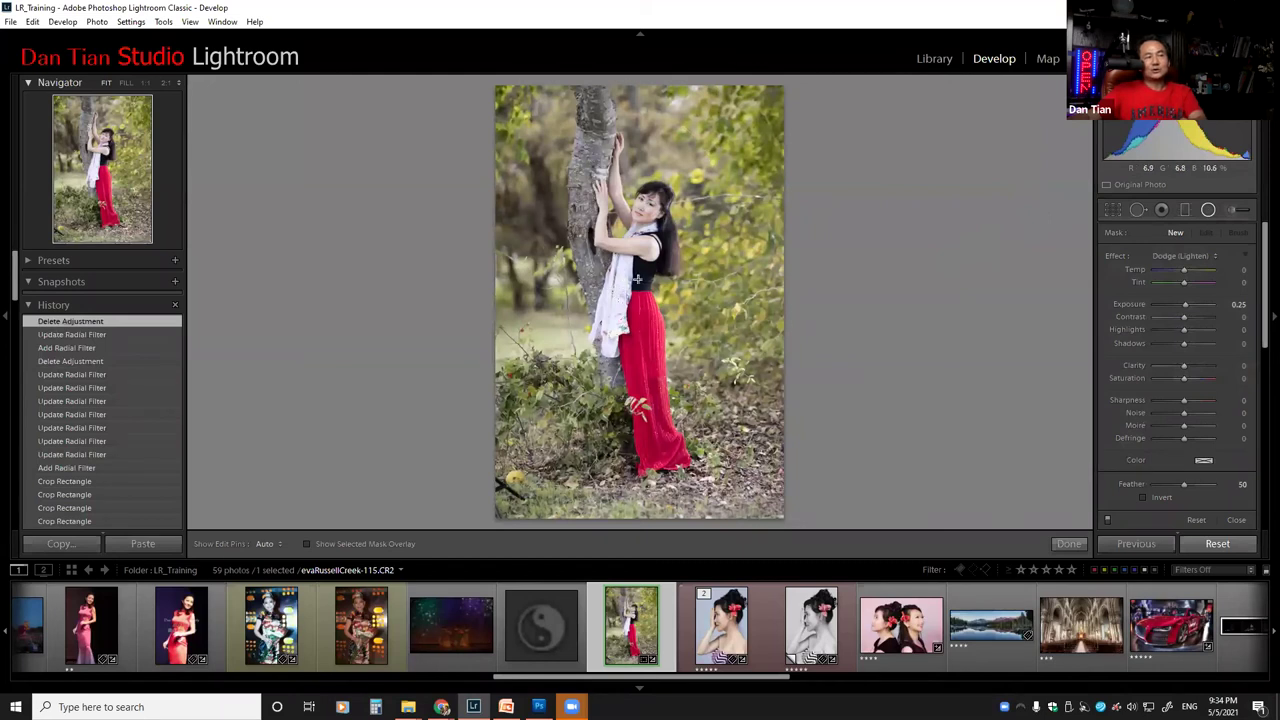
{"action": "key", "text": "alt"}
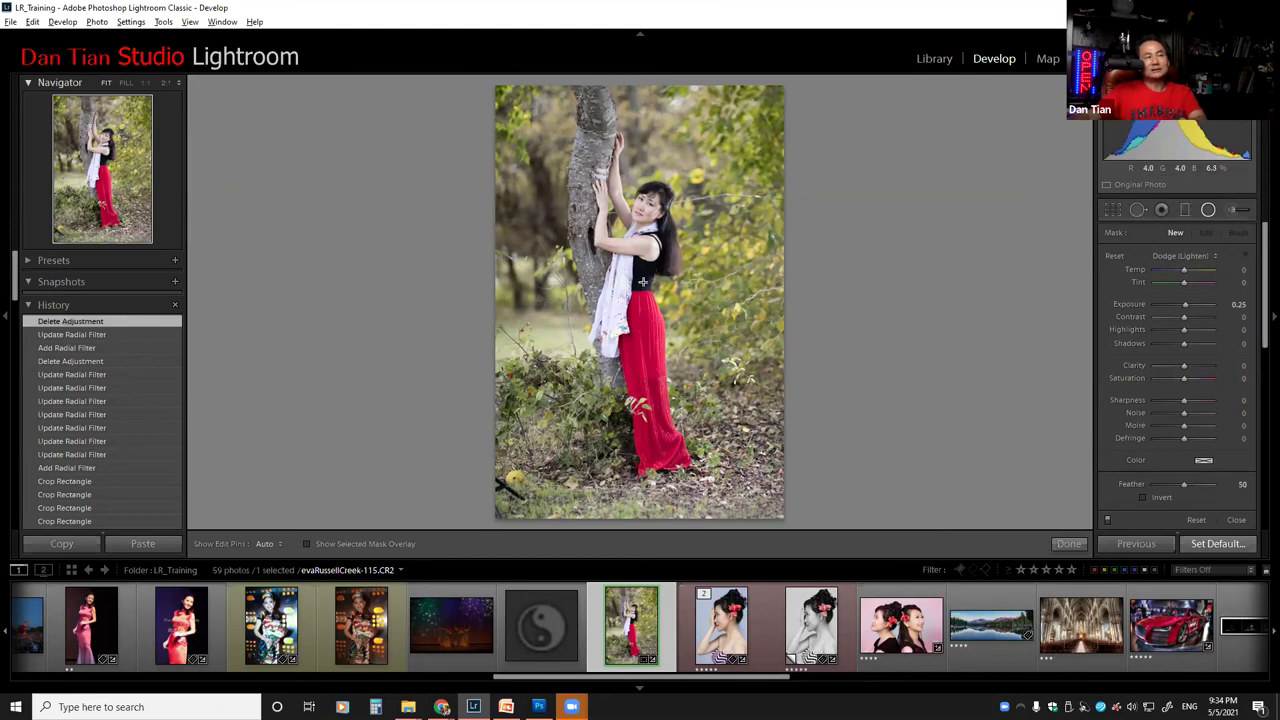
{"action": "key", "text": "shift+m"}
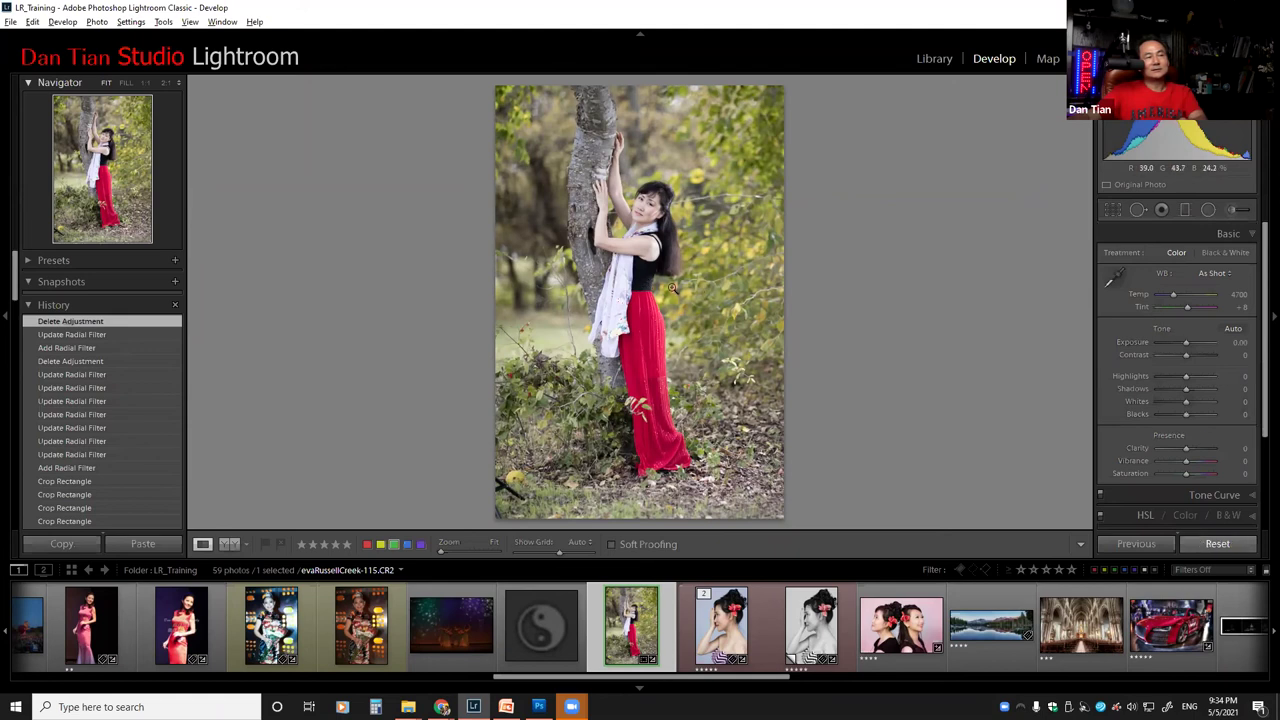
{"action": "key", "text": "alt"}
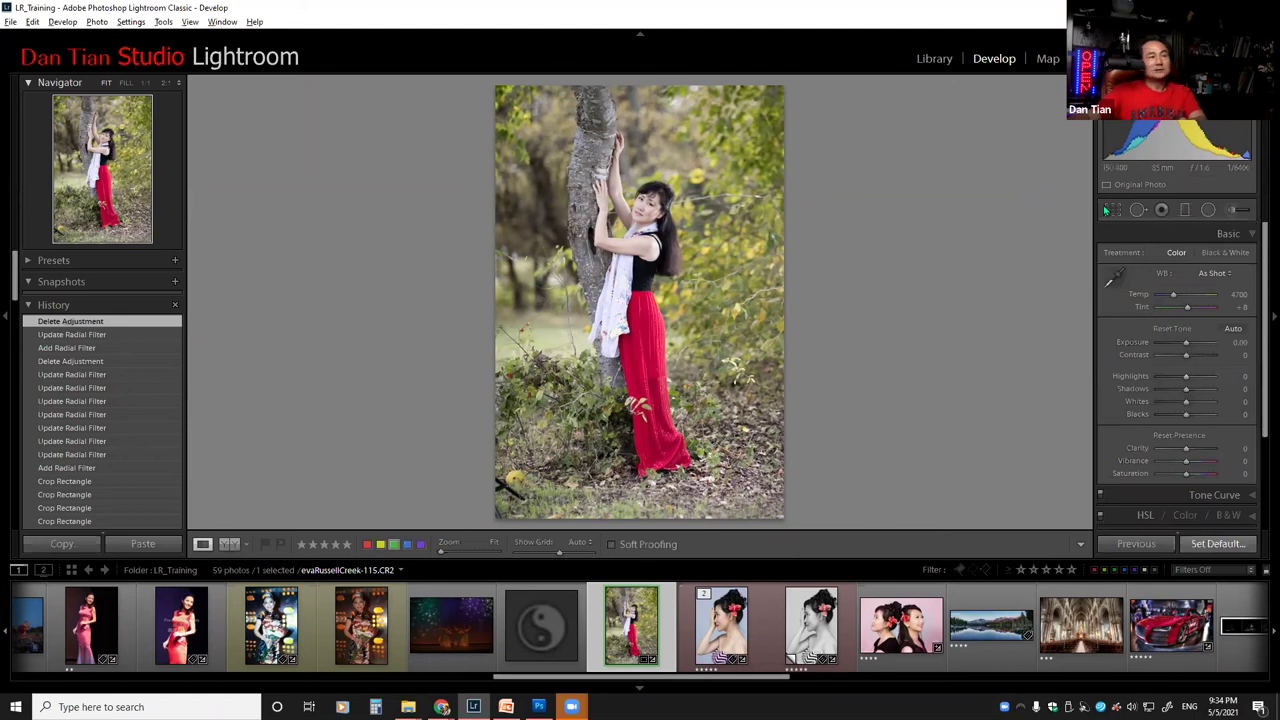
{"action": "left_click", "coordinate": [1209, 210]}
{"action": "key", "text": "alt"}
{"action": "key", "text": "shift+m"}
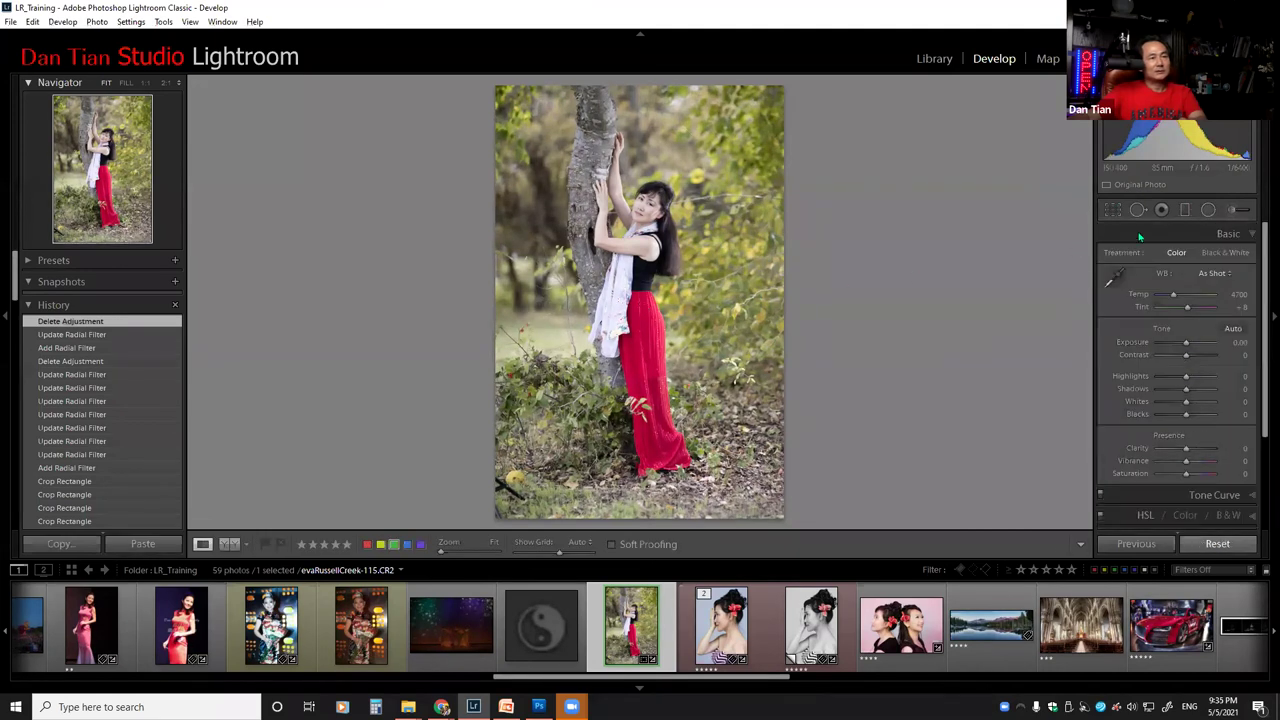
{"action": "left_click", "coordinate": [1207, 210]}
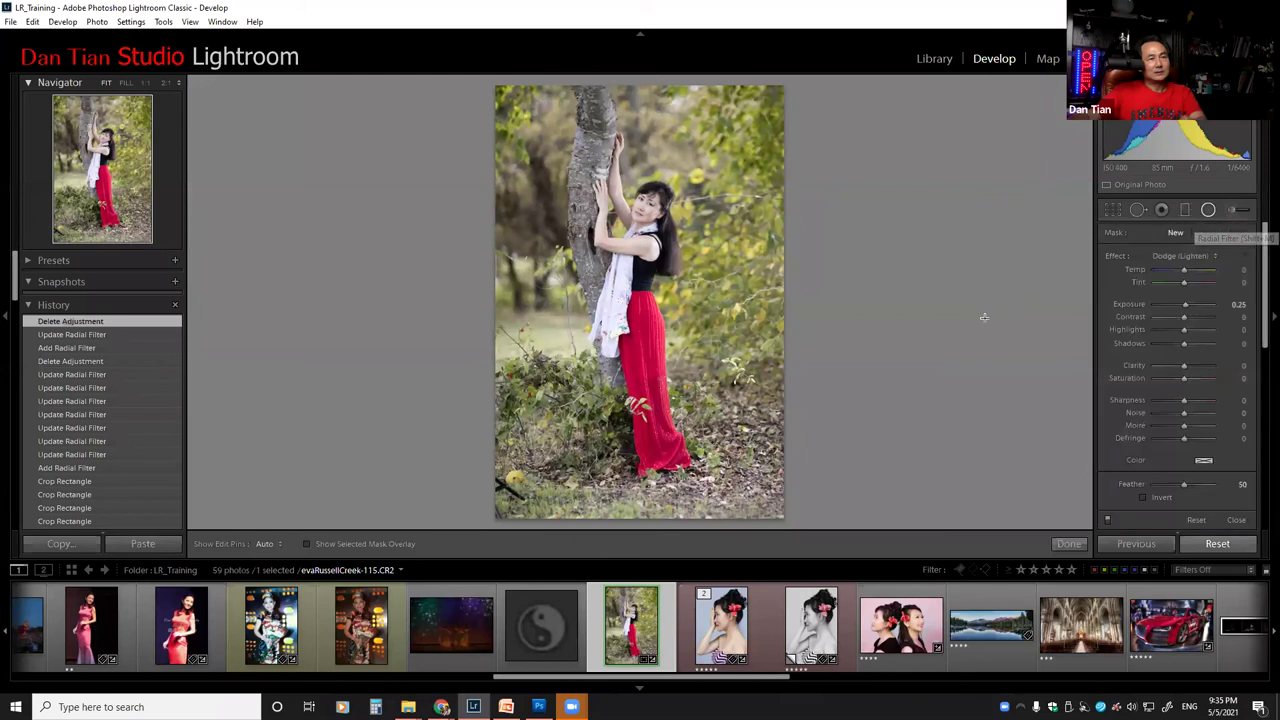
Step: Add a full-frame radial filter and narrow its sides, top and bottom into a tall oval around the woman
{"action": "key", "text": "alt"}
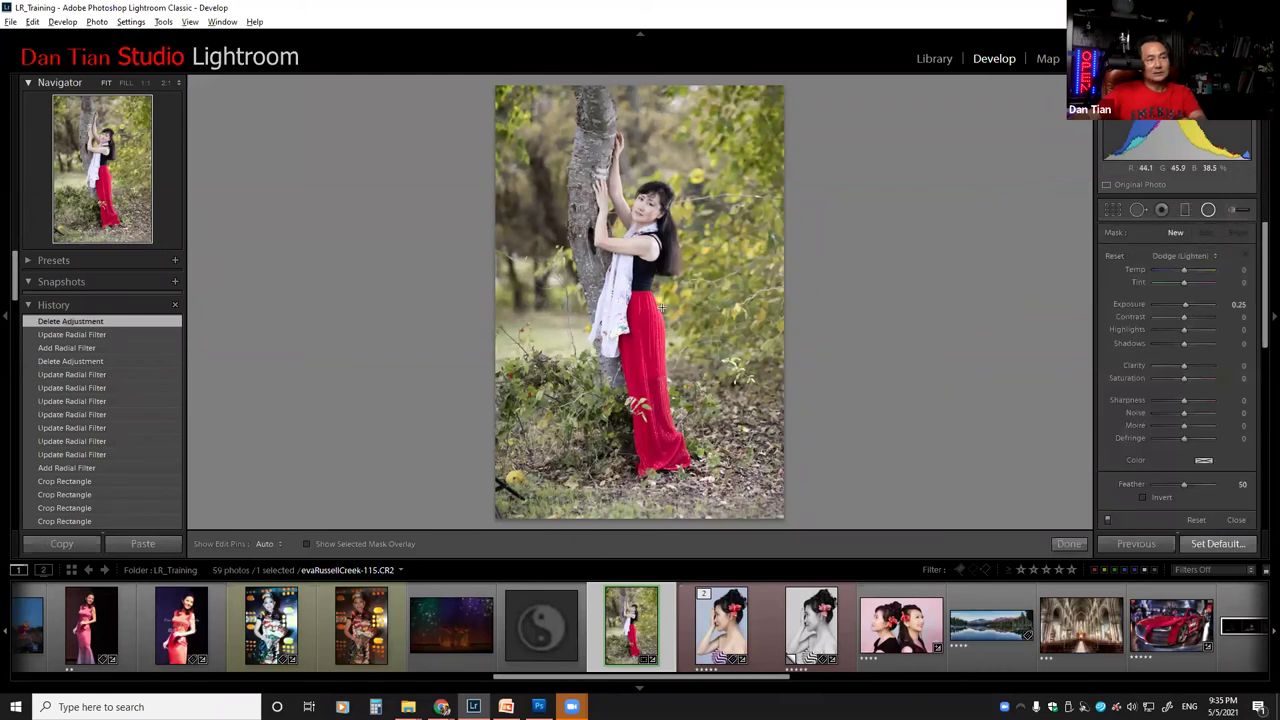
{"action": "left_click", "coordinate": [666, 315]}
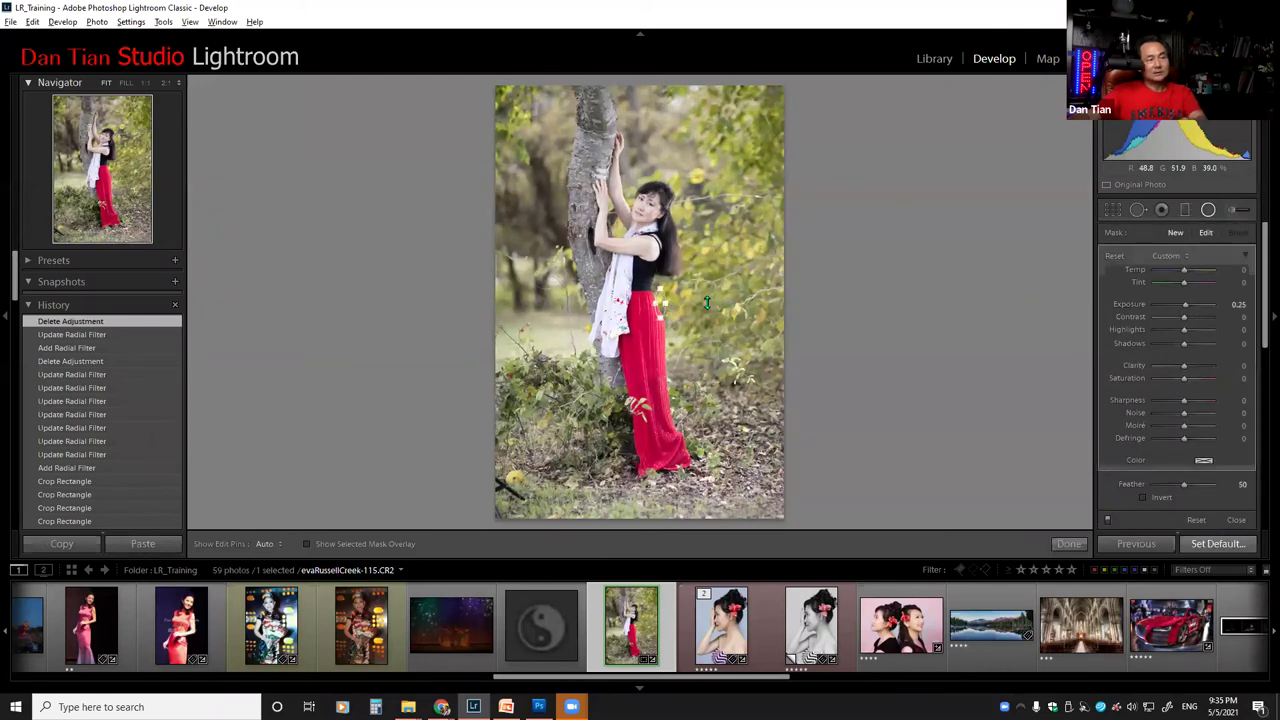
{"action": "key", "text": "ctrl+z"}
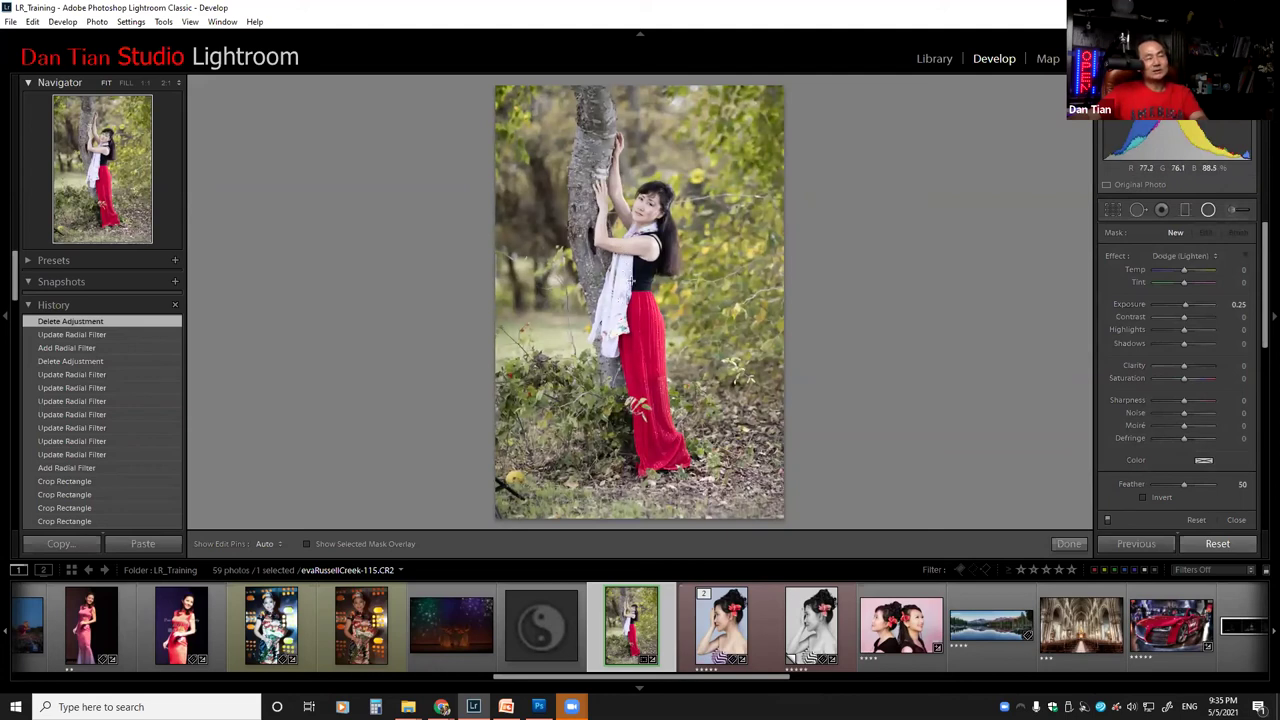
{"action": "double_click", "coordinate": [628, 282], "text": "ctrl"}
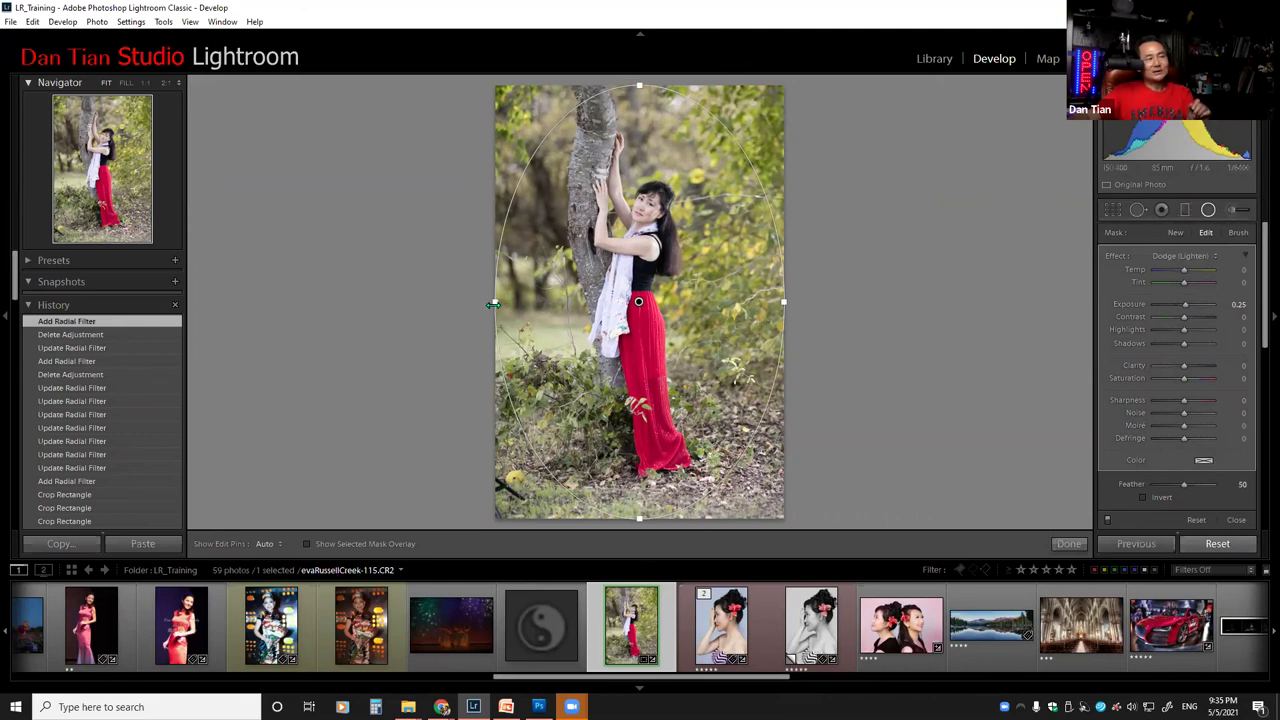
{"action": "left_click_drag", "start_coordinate": [494, 303], "coordinate": [550, 296]}
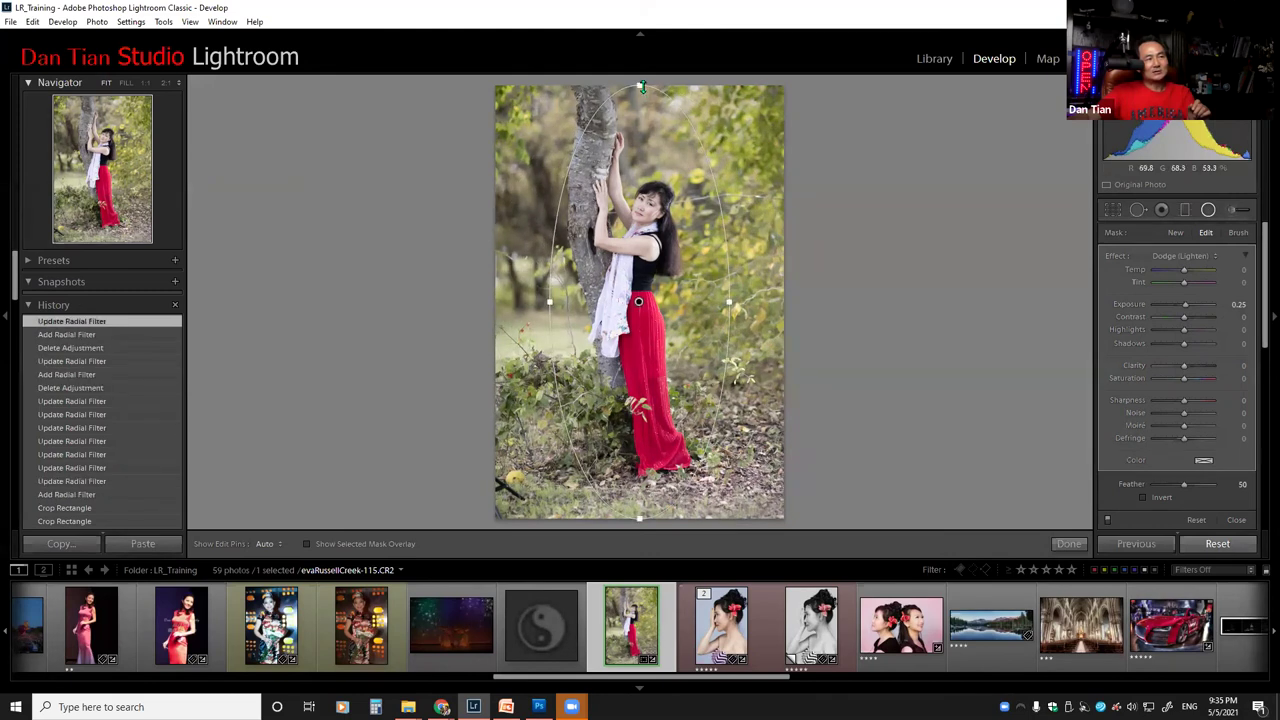
{"action": "left_click_drag", "start_coordinate": [641, 99], "coordinate": [638, 113]}
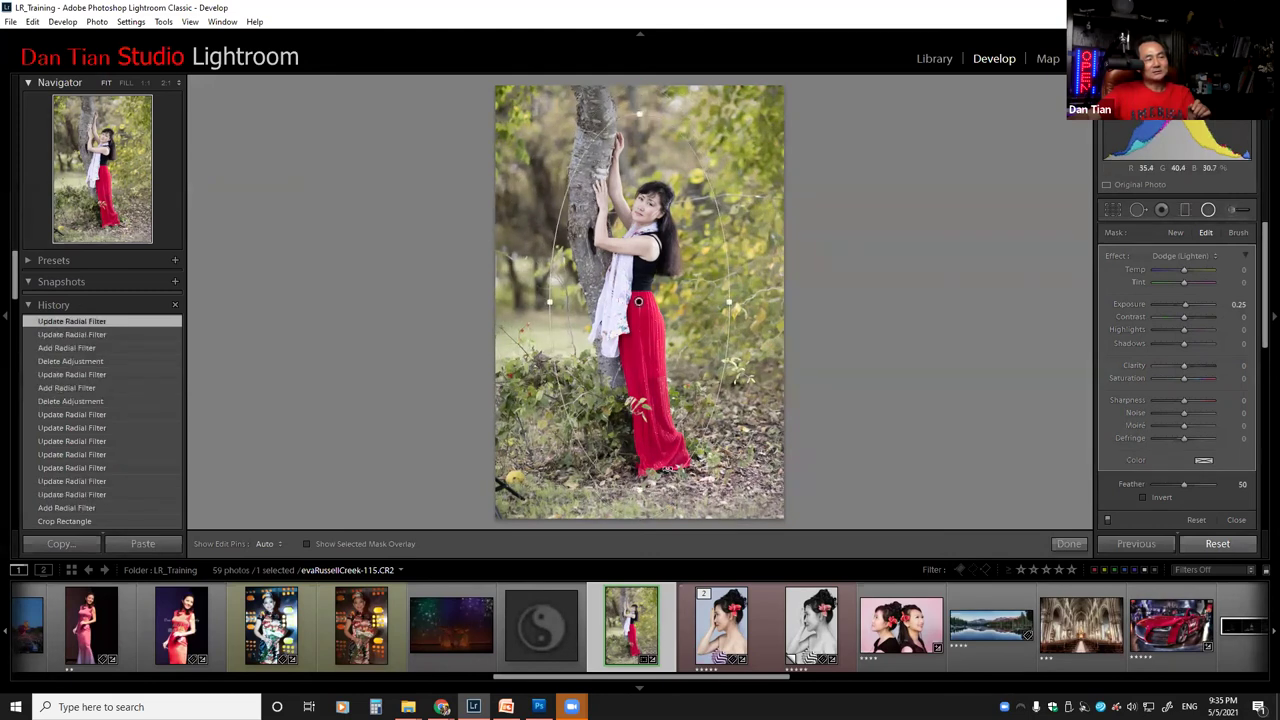
{"action": "left_click_drag", "start_coordinate": [638, 491], "coordinate": [638, 486]}
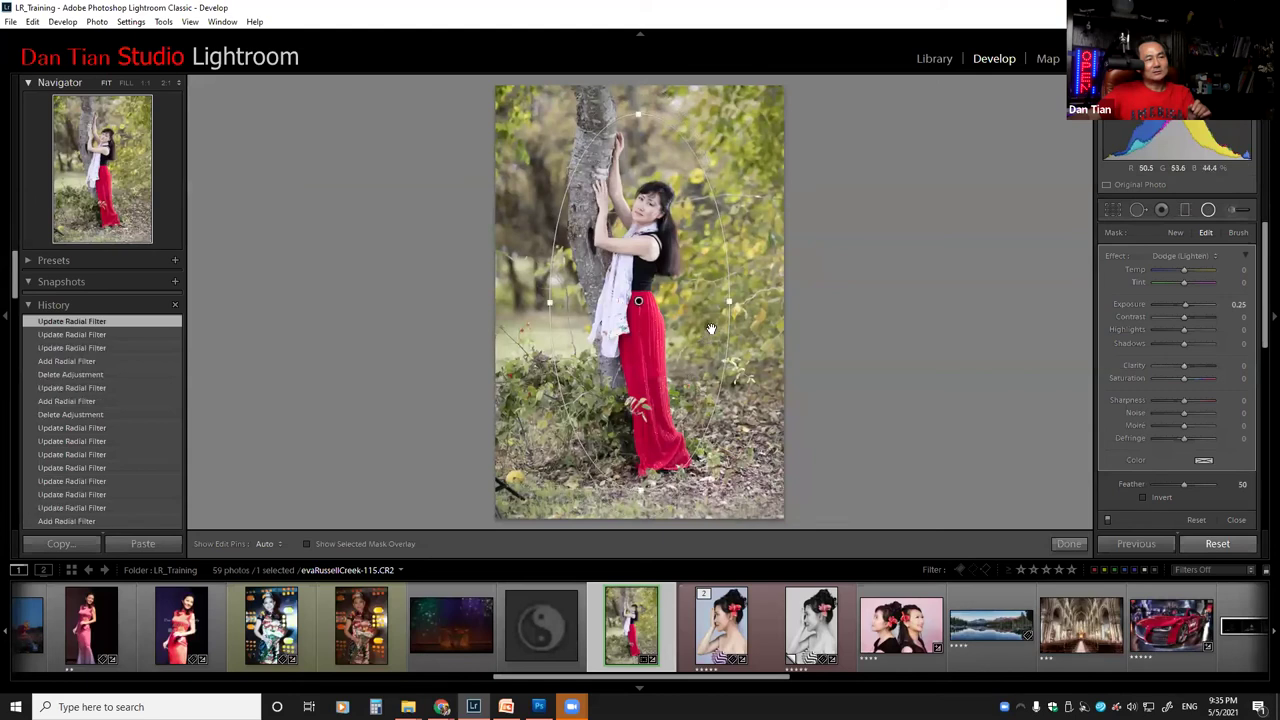
{"action": "left_click_drag", "start_coordinate": [730, 297], "coordinate": [722, 302]}
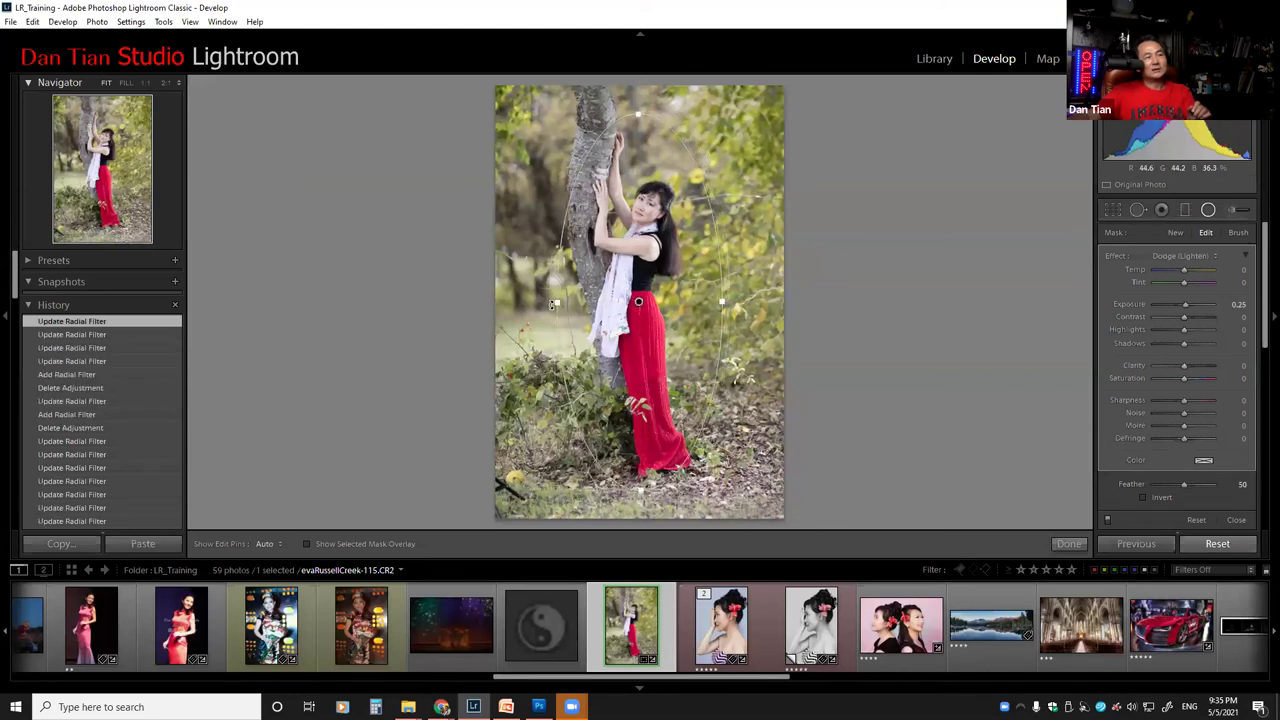
{"action": "left_click_drag", "start_coordinate": [553, 304], "coordinate": [563, 302]}
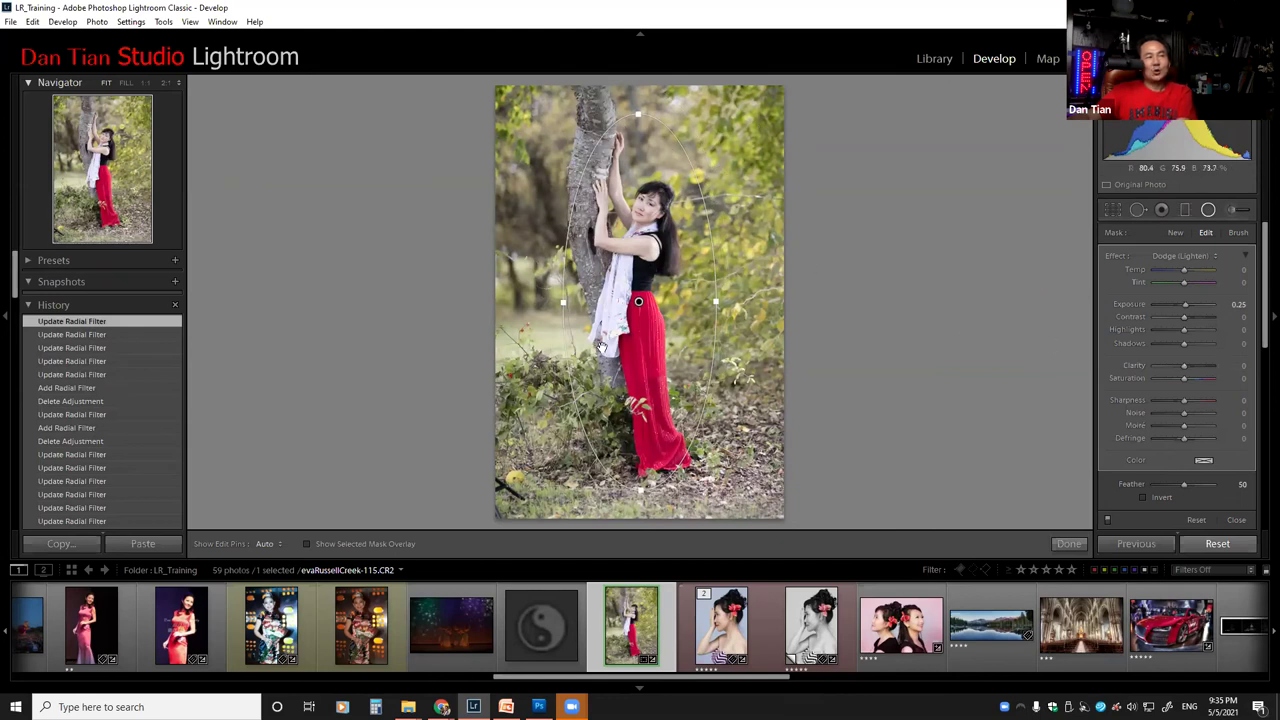
{"action": "left_click", "coordinate": [1215, 257]}
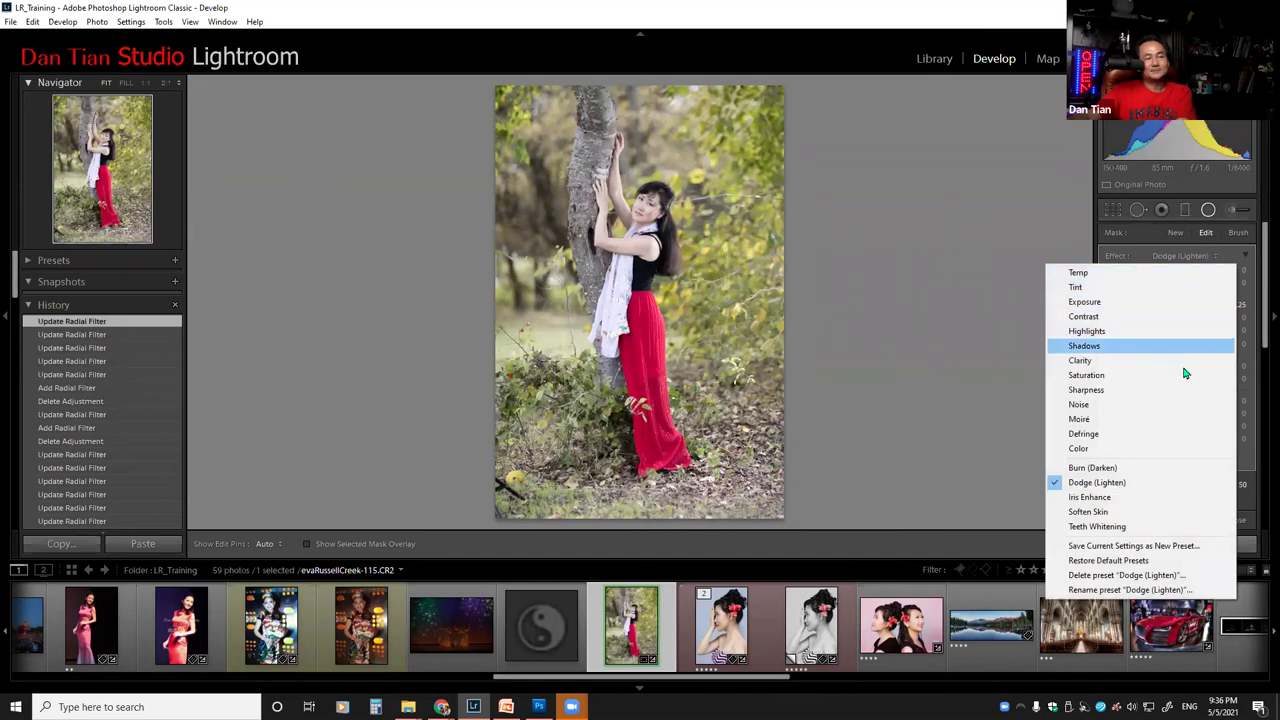
Step: Switch the radial filter effect to Burn (Darken) with exposure about -1.33
{"action": "left_click", "coordinate": [1122, 468]}
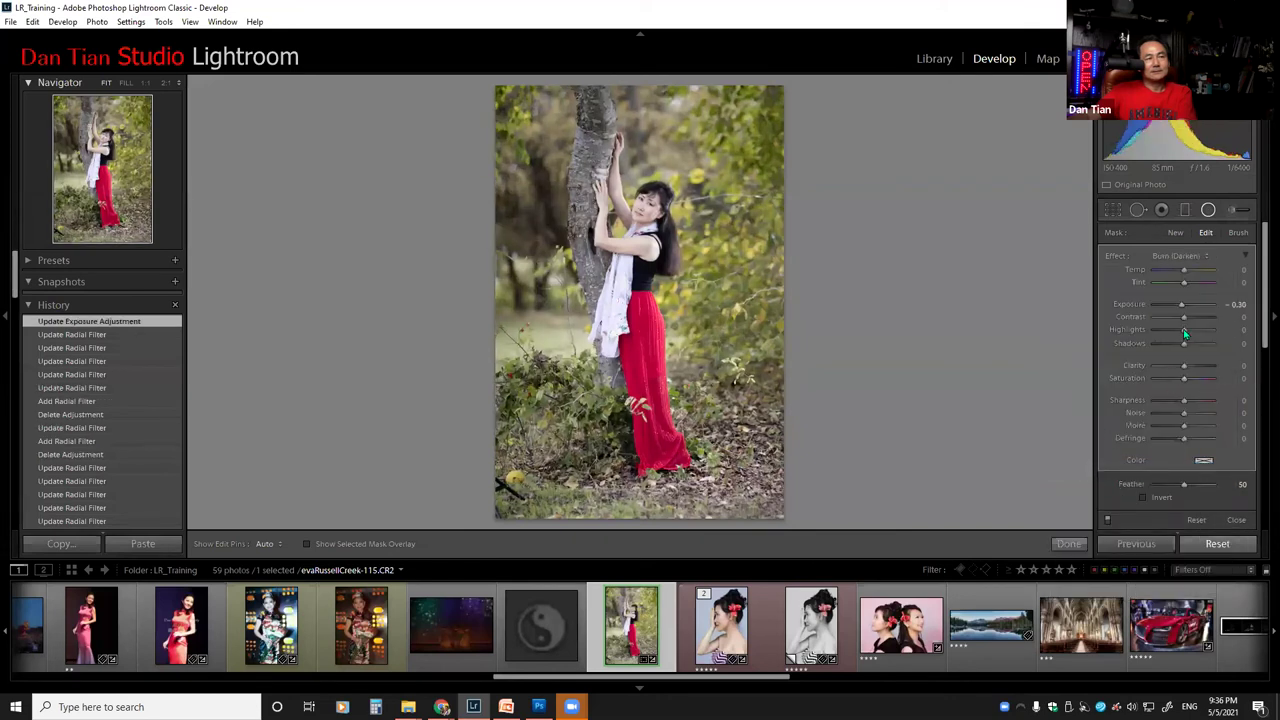
{"action": "mouse_move", "coordinate": [1176, 304]}
{"action": "left_mouse_down"}
{"action": "mouse_move", "coordinate": [1161, 304]}
{"action": "mouse_move", "coordinate": [1174, 304]}
{"action": "left_mouse_up"}
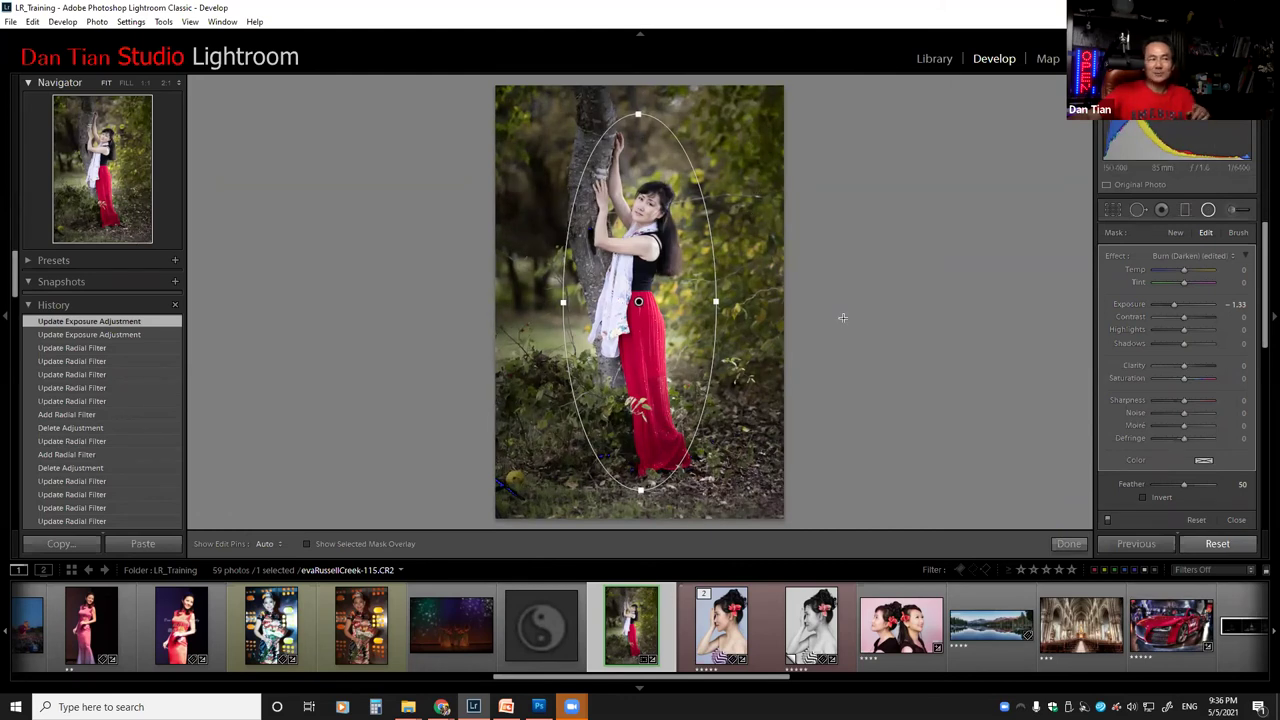
{"action": "left_click_drag", "start_coordinate": [1262, 265], "coordinate": [1262, 329]}
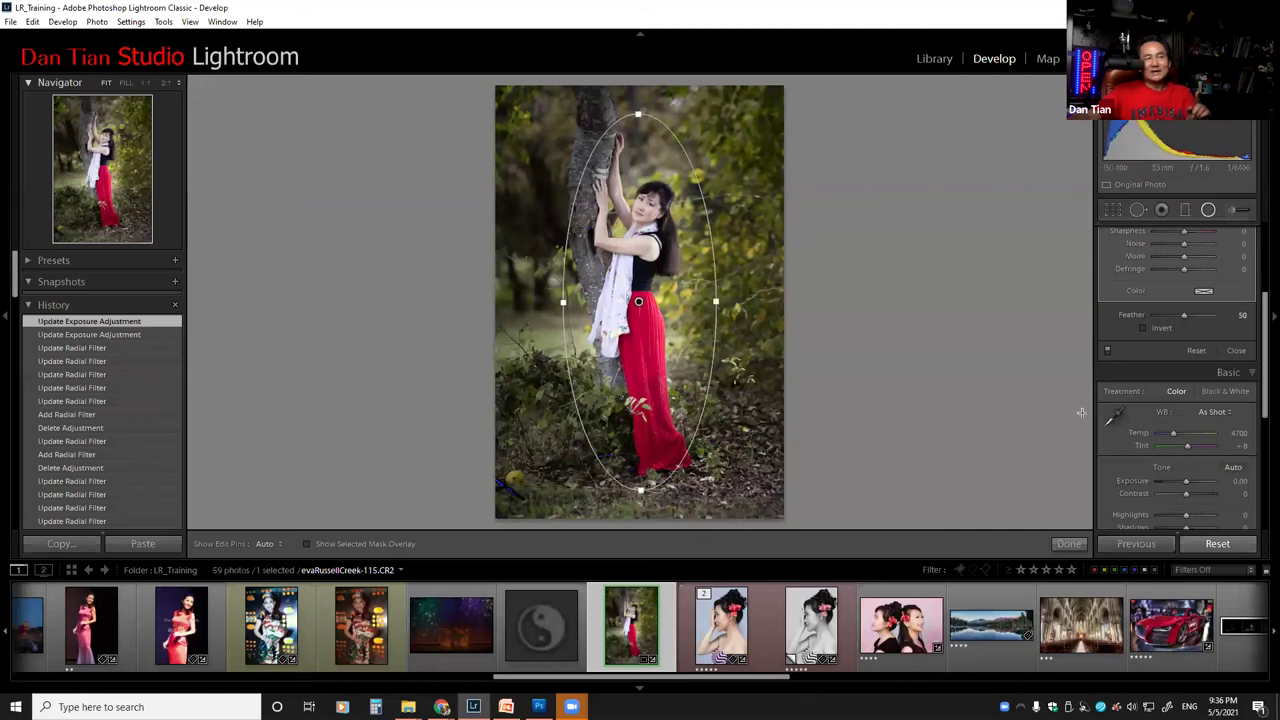
Step: Toggle Invert on and back off, then stretch the burn oval taller and wider
{"action": "left_click", "coordinate": [1144, 328]}
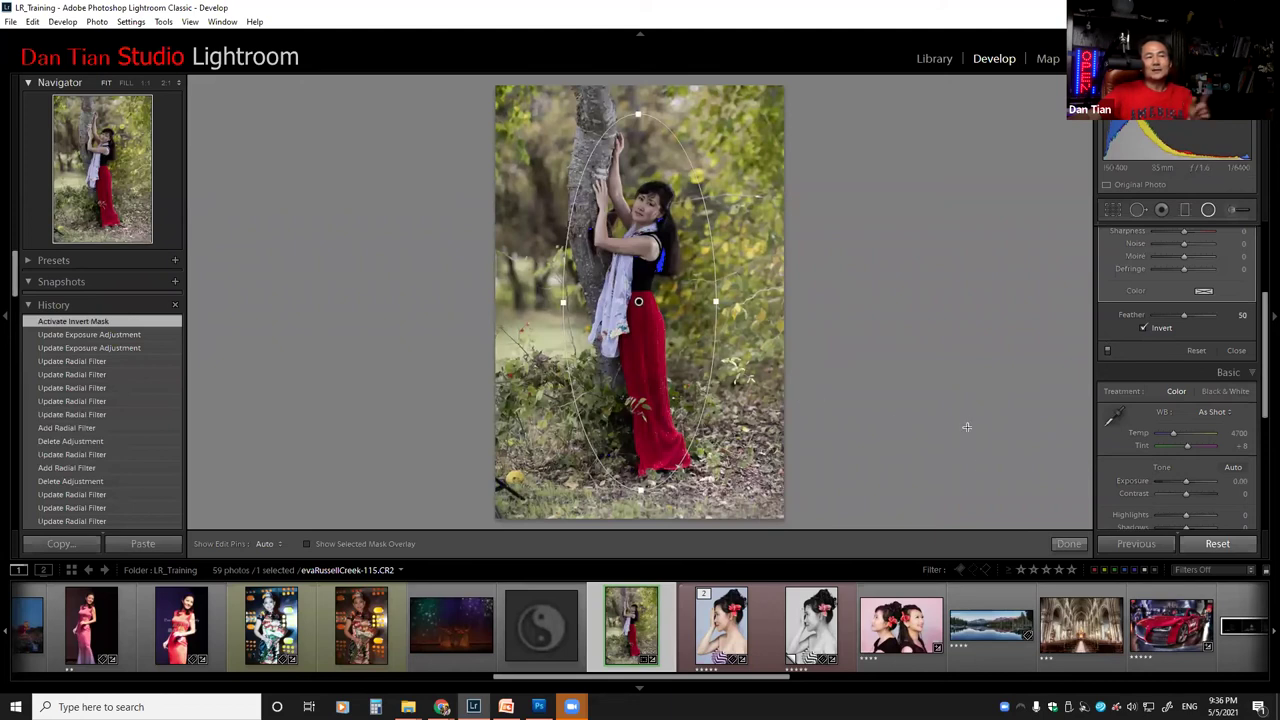
{"action": "left_click", "coordinate": [1145, 328]}
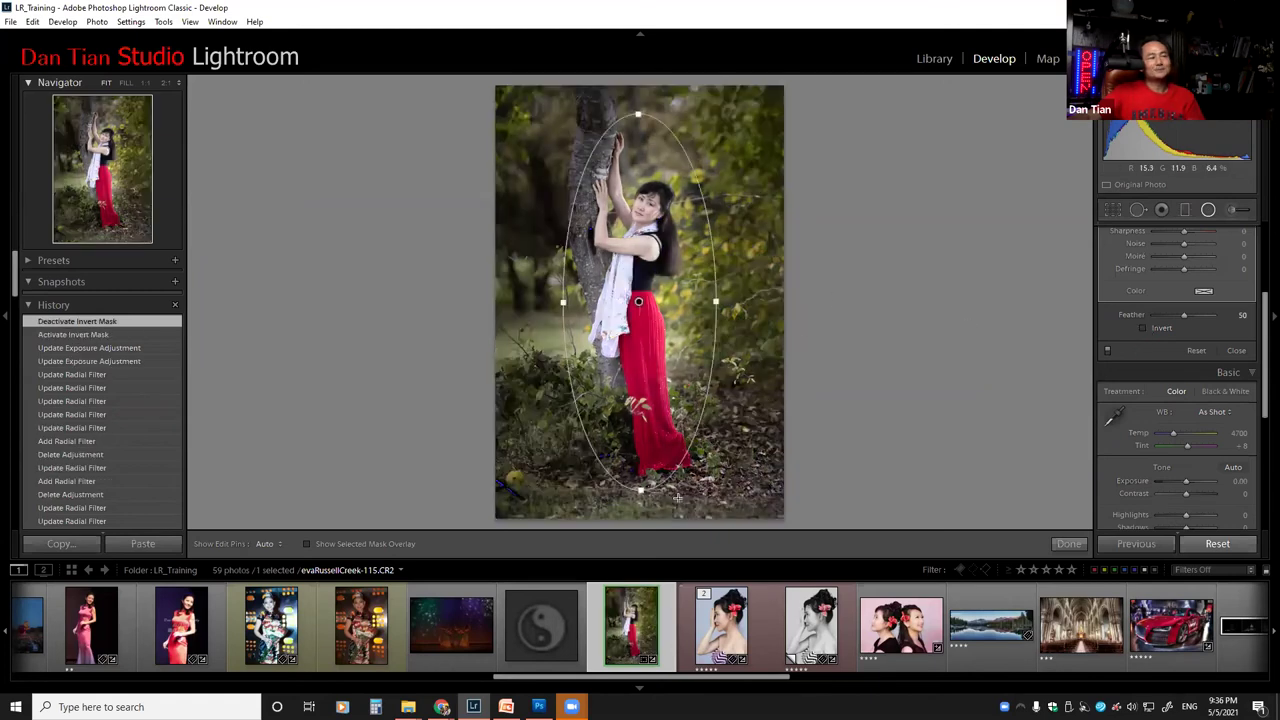
{"action": "left_click_drag", "start_coordinate": [650, 492], "coordinate": [640, 510]}
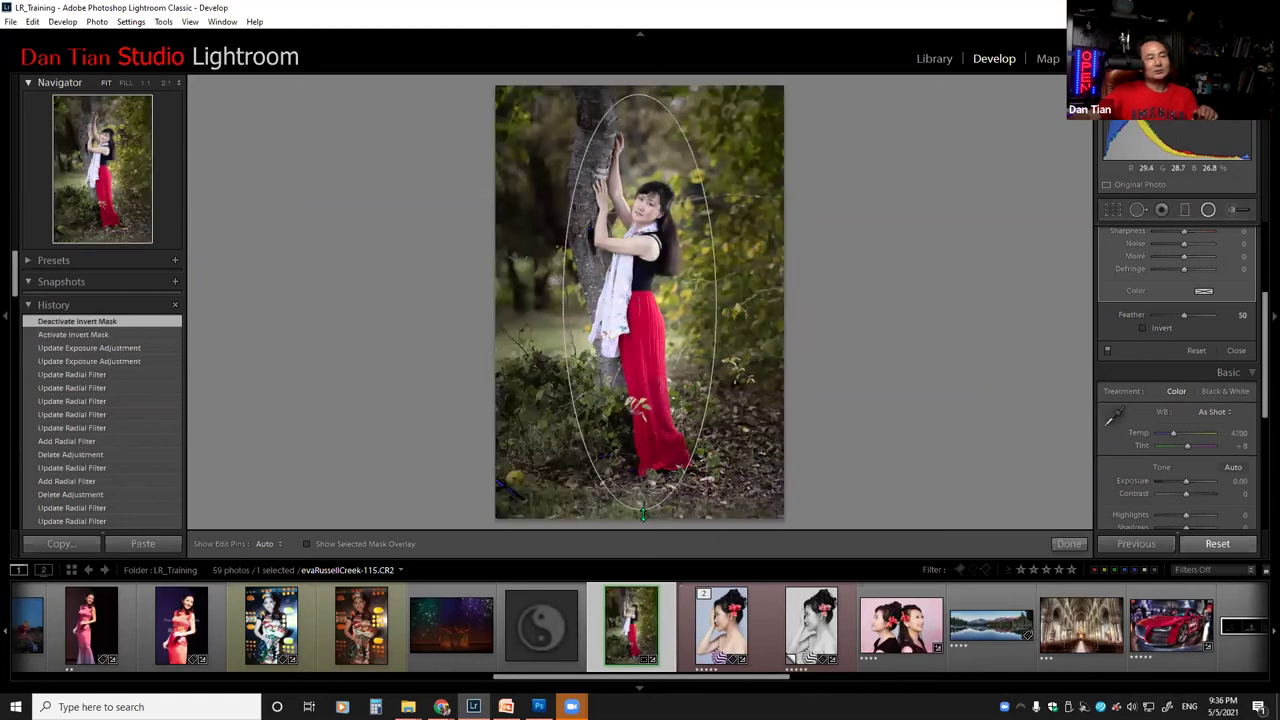
{"action": "left_click_drag", "start_coordinate": [716, 302], "coordinate": [723, 302]}
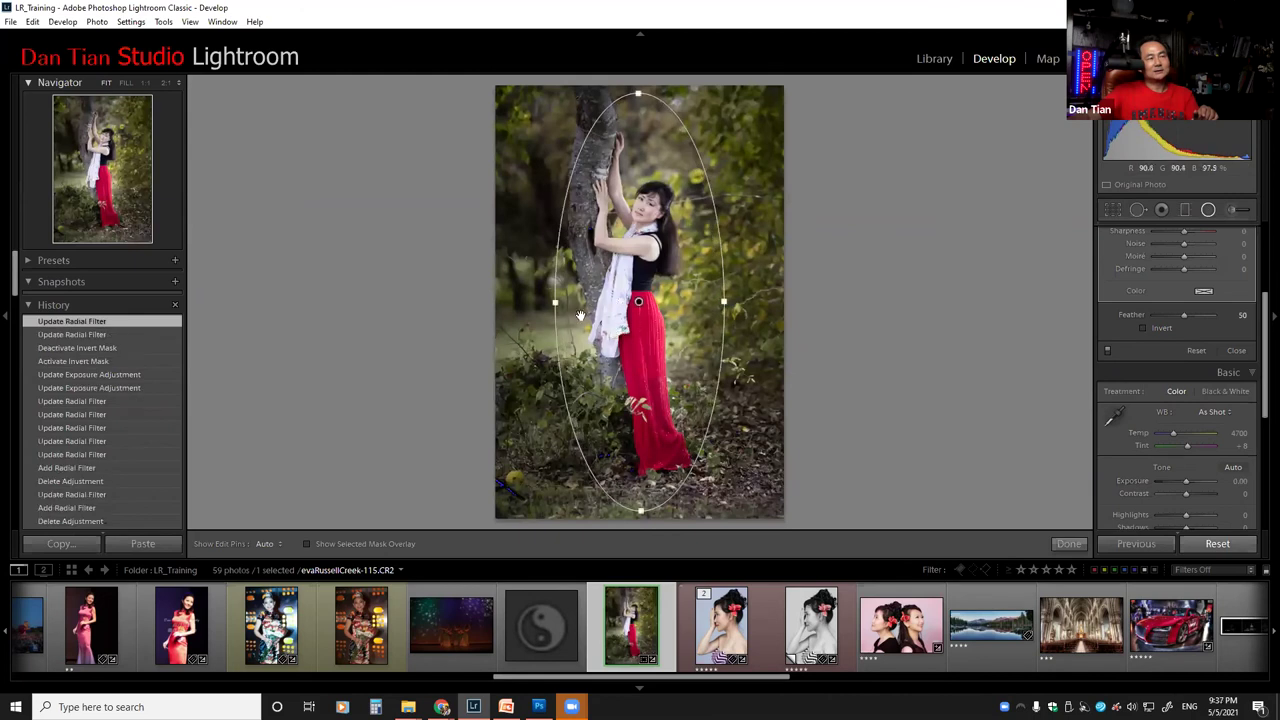
{"action": "left_click_drag", "start_coordinate": [555, 303], "coordinate": [550, 303]}
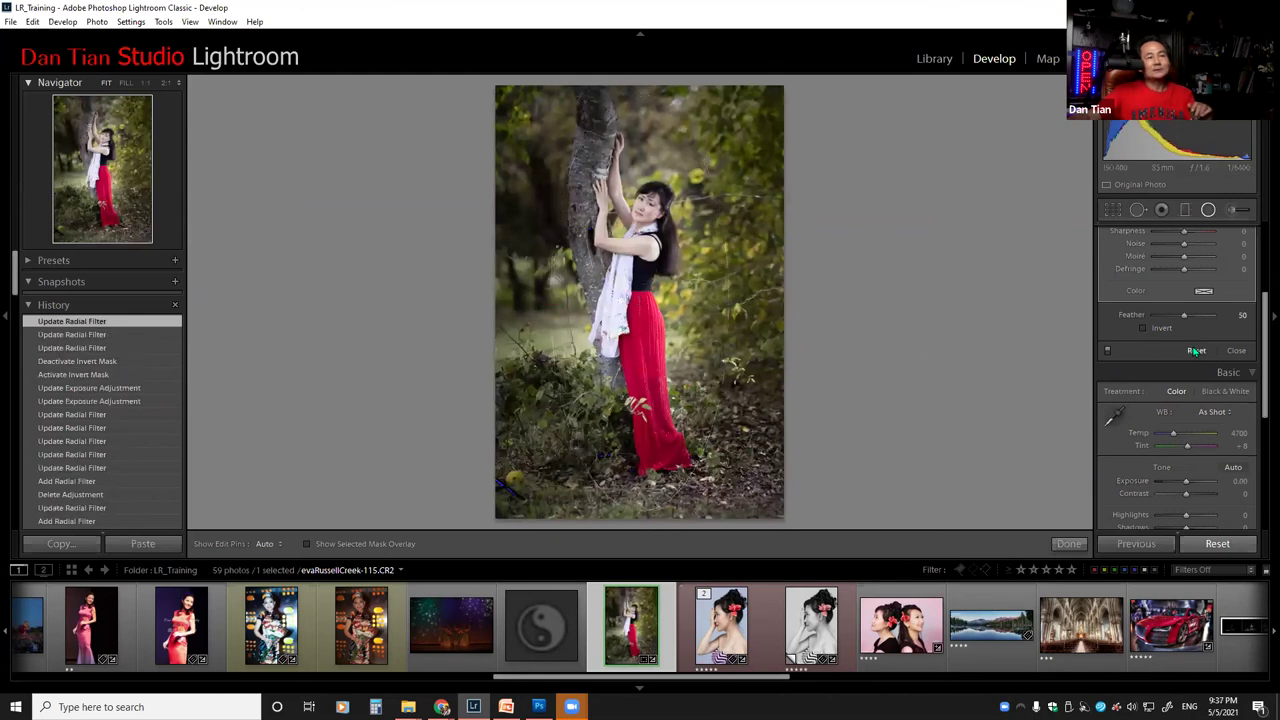
Step: Delete the existing burn radial filter from the photo
{"action": "left_click", "coordinate": [1002, 313]}
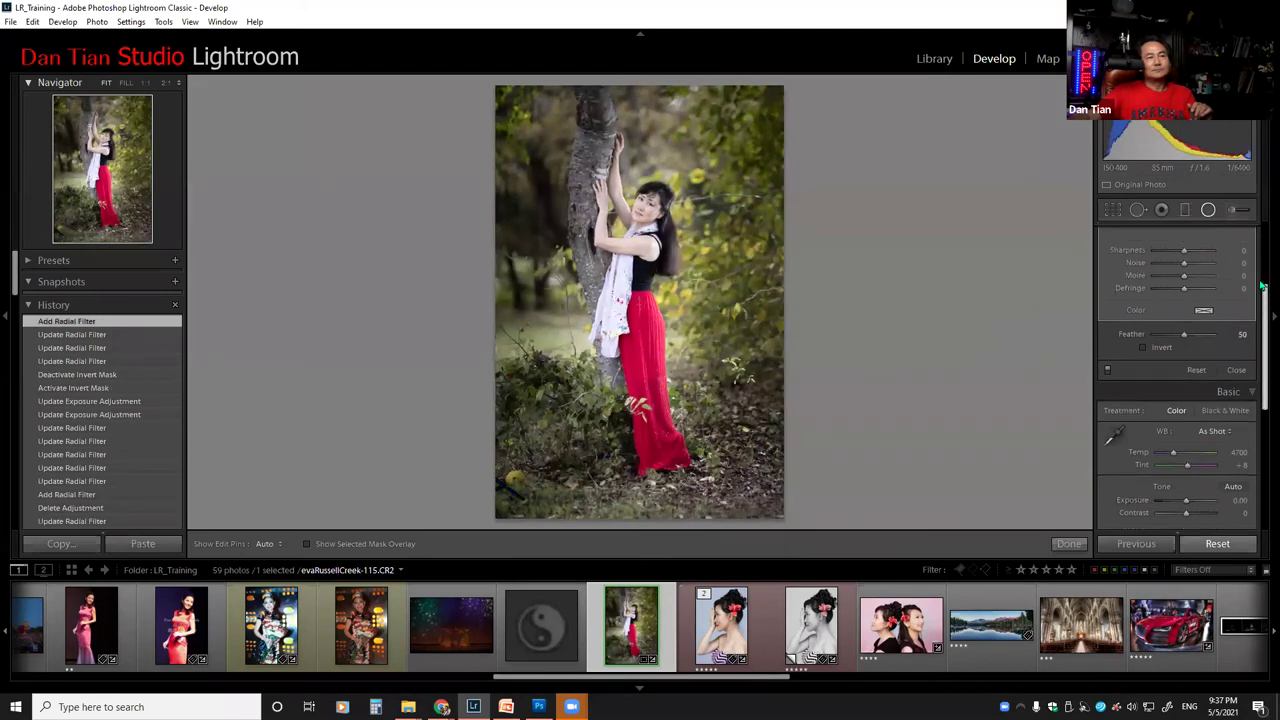
{"action": "right_click", "coordinate": [636, 300]}
{"action": "left_click", "coordinate": [657, 327]}
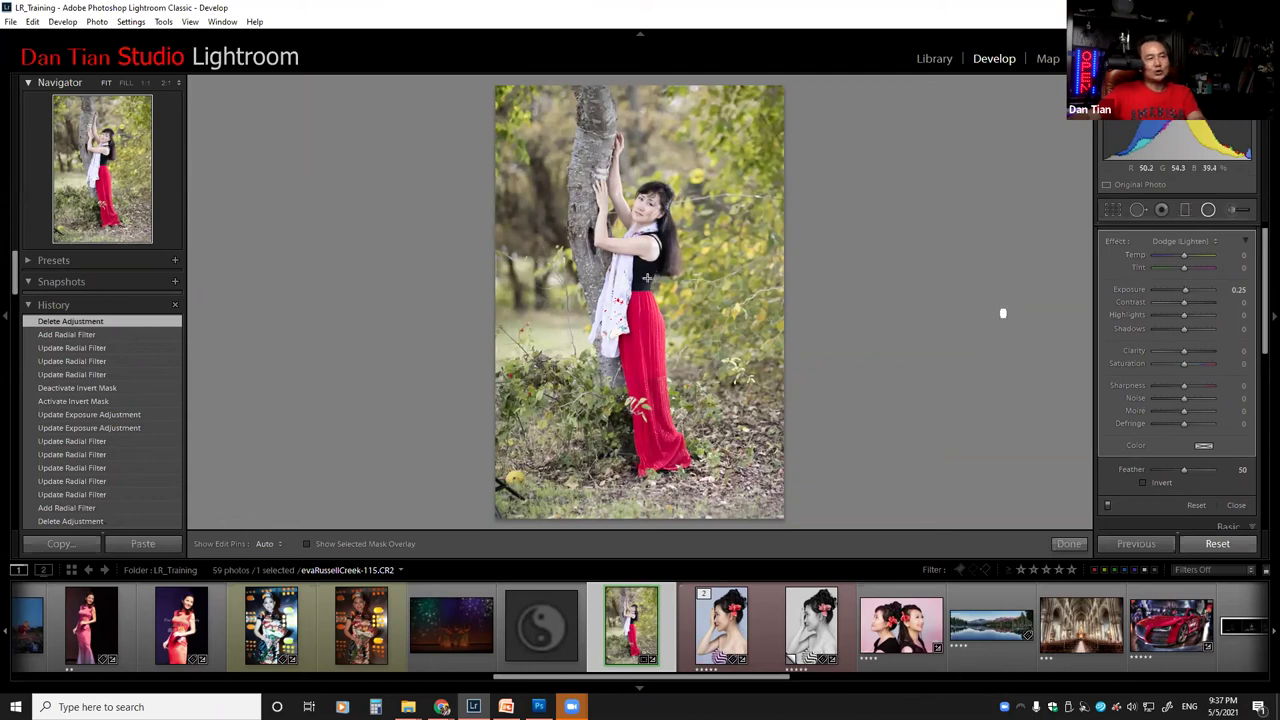
Step: Add a full-frame Dodge (Lighten) radial filter and narrow it to an oval around the woman
{"action": "double_click", "coordinate": [652, 280], "text": "ctrl"}
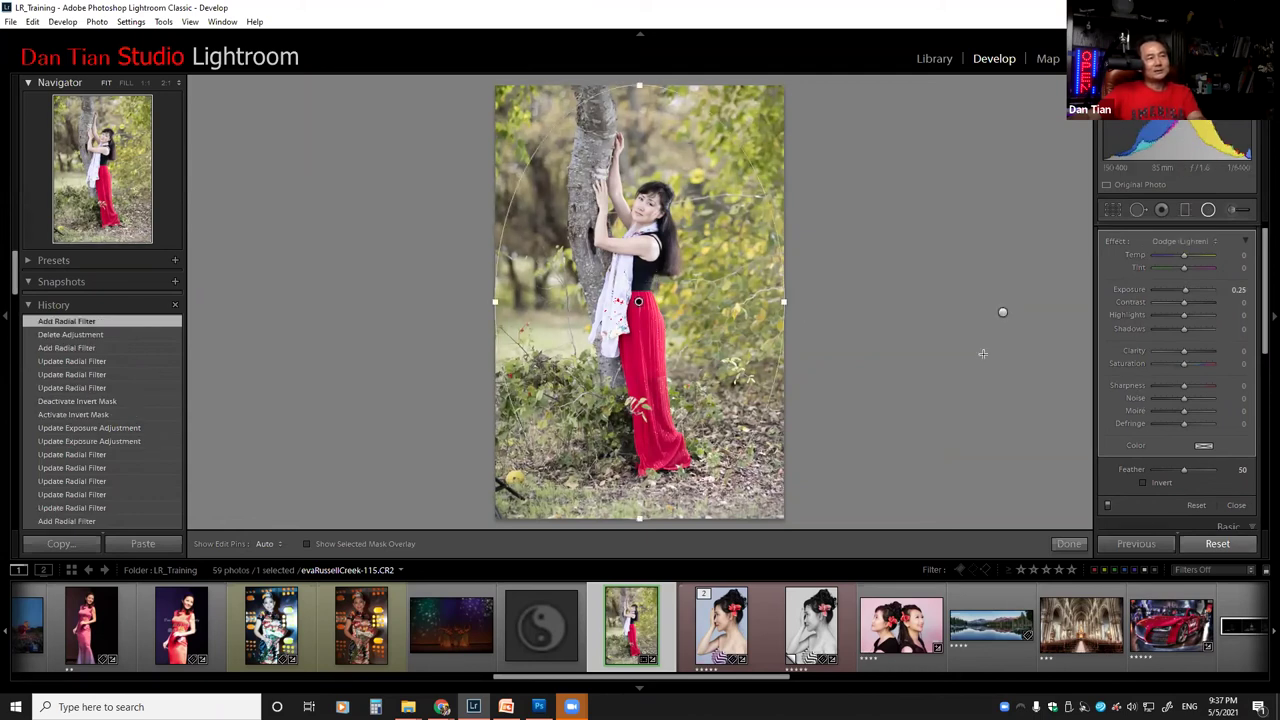
{"action": "left_click_drag", "start_coordinate": [494, 300], "coordinate": [573, 213]}
{"action": "left_click_drag", "start_coordinate": [639, 88], "coordinate": [638, 106]}
{"action": "left_click_drag", "start_coordinate": [738, 302], "coordinate": [728, 302]}
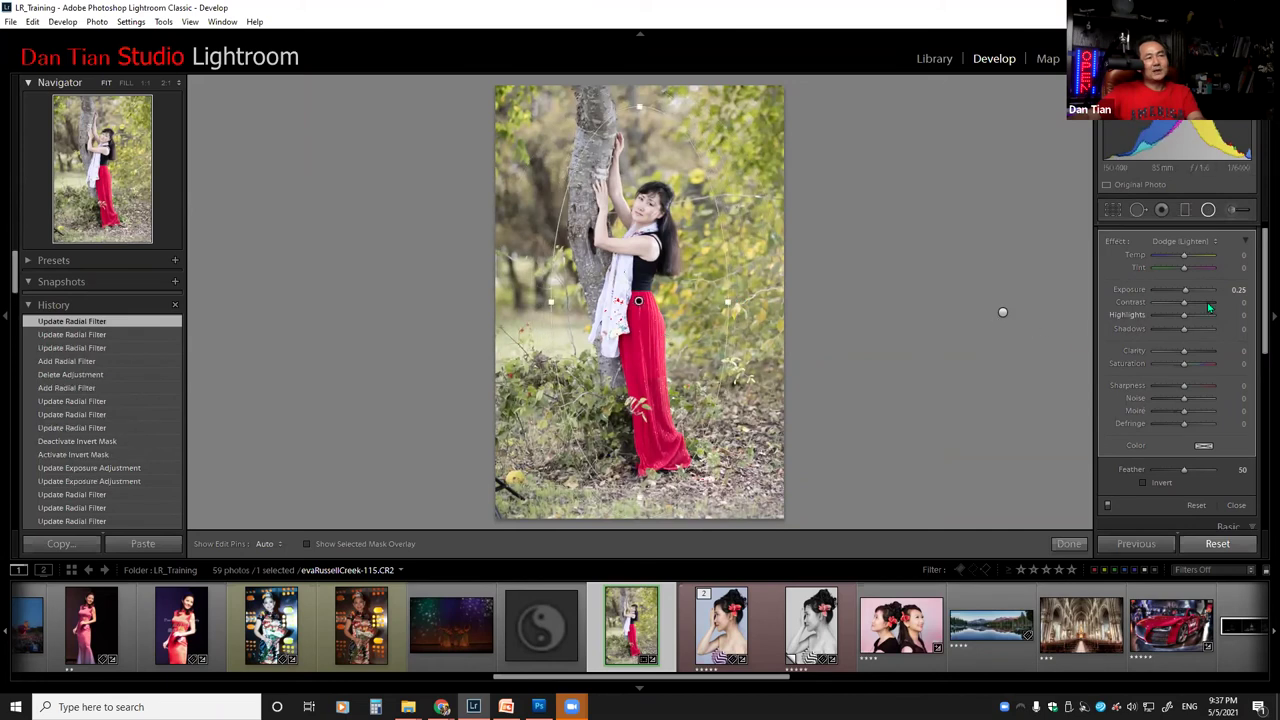
Step: Keep Dodge (Lighten) and test brightening with Invert on, easing it to limit dress clipping
{"action": "left_click", "coordinate": [1214, 242]}
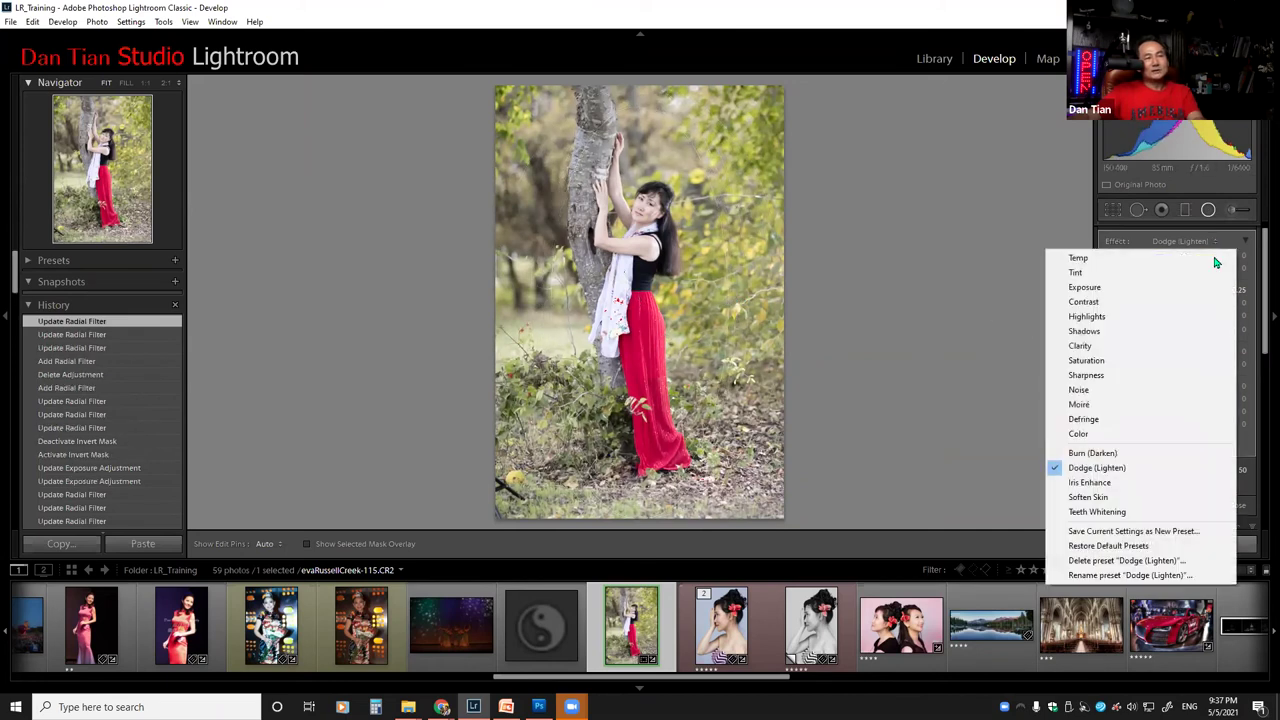
{"action": "left_click", "coordinate": [1111, 469]}
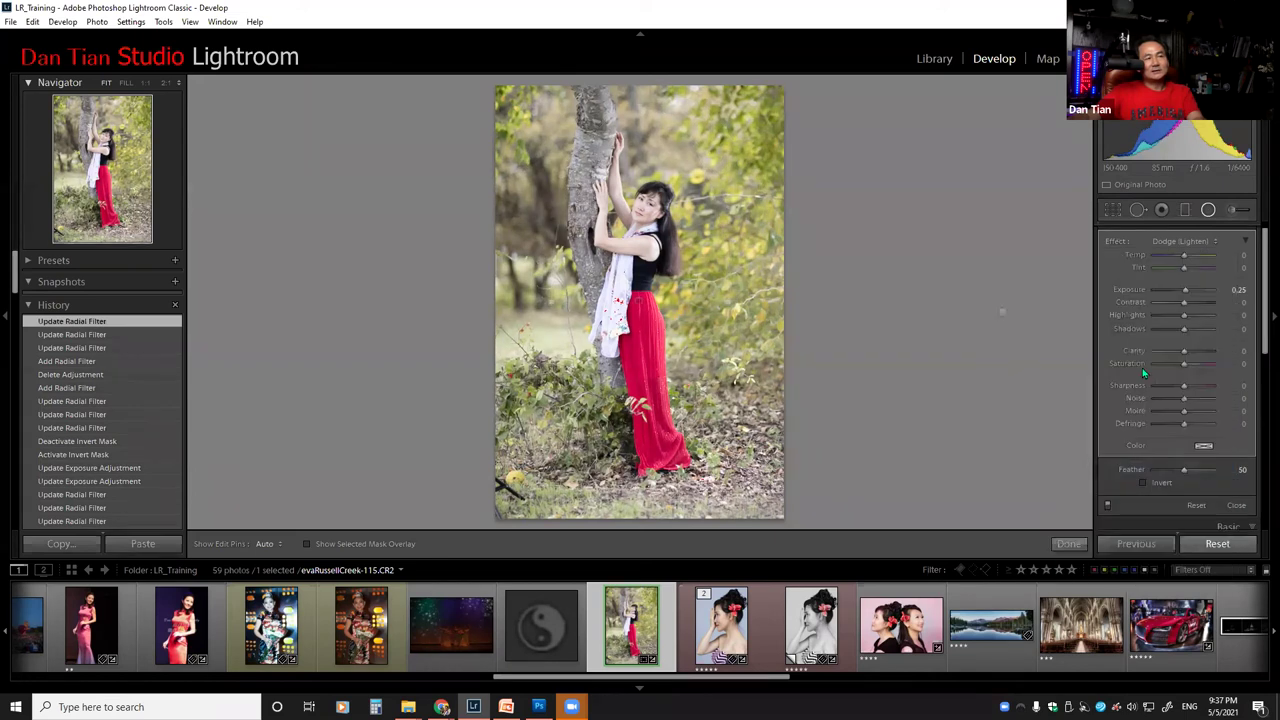
{"action": "left_click_drag", "start_coordinate": [1186, 289], "coordinate": [1194, 289]}
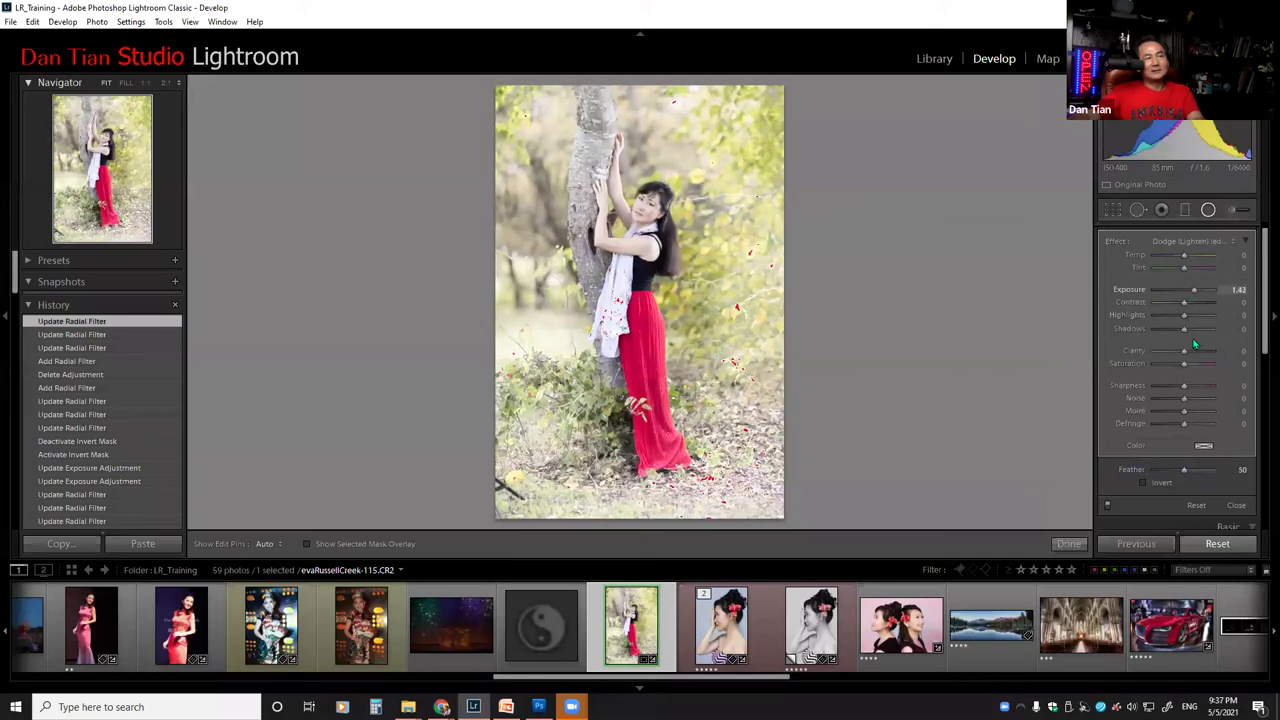
{"action": "left_click", "coordinate": [1144, 483]}
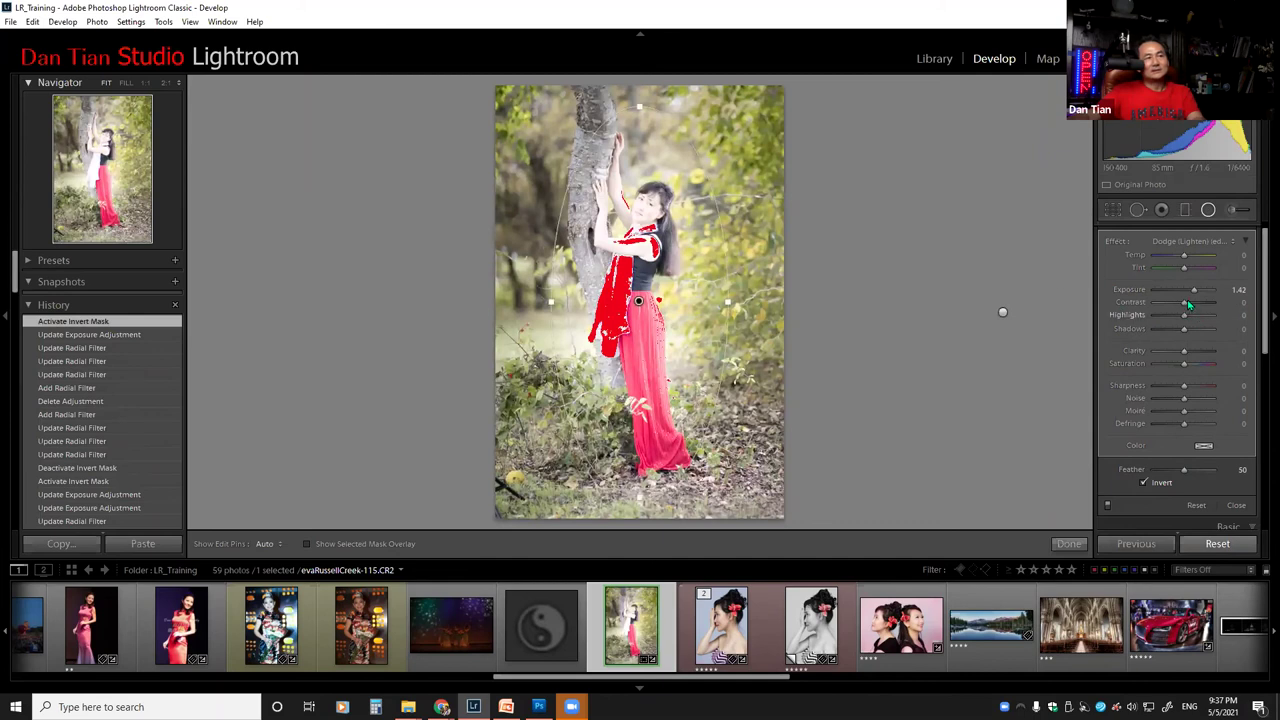
{"action": "left_click_drag", "start_coordinate": [1196, 294], "coordinate": [1185, 293]}
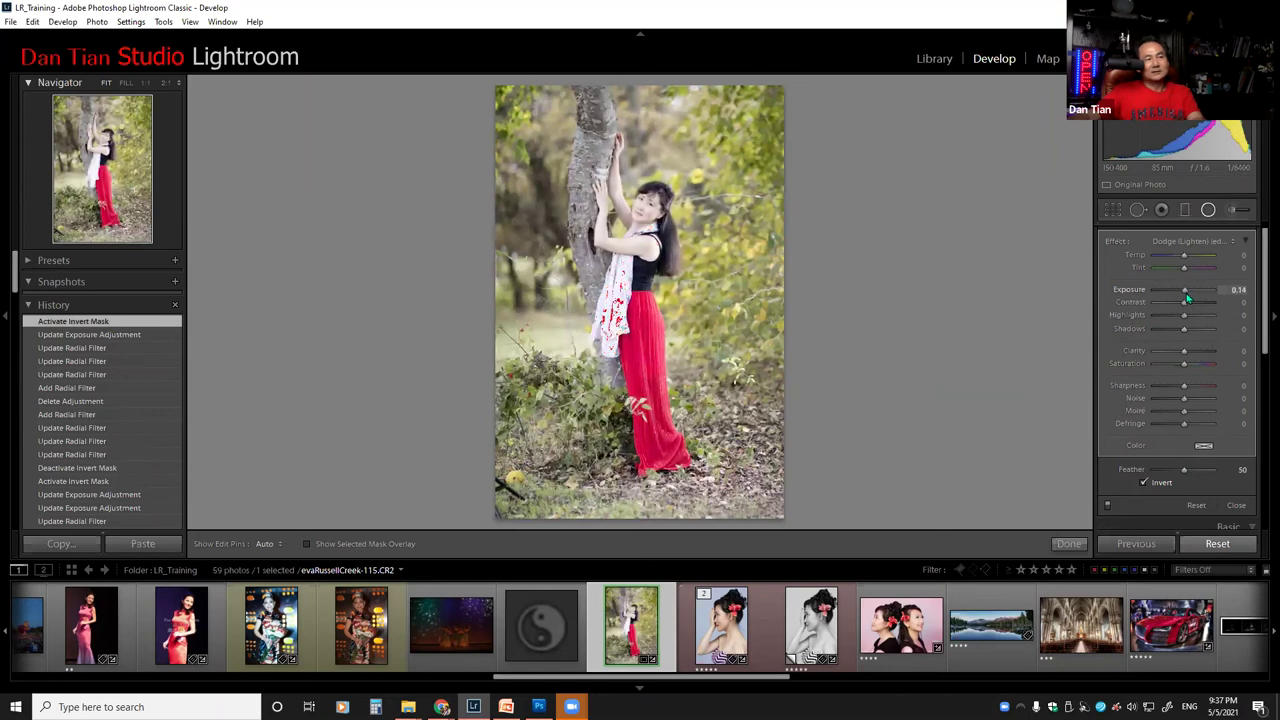
Step: Reset the filter exposure, set it to -0.51, and turn Invert off
{"action": "double_click", "coordinate": [1186, 293]}
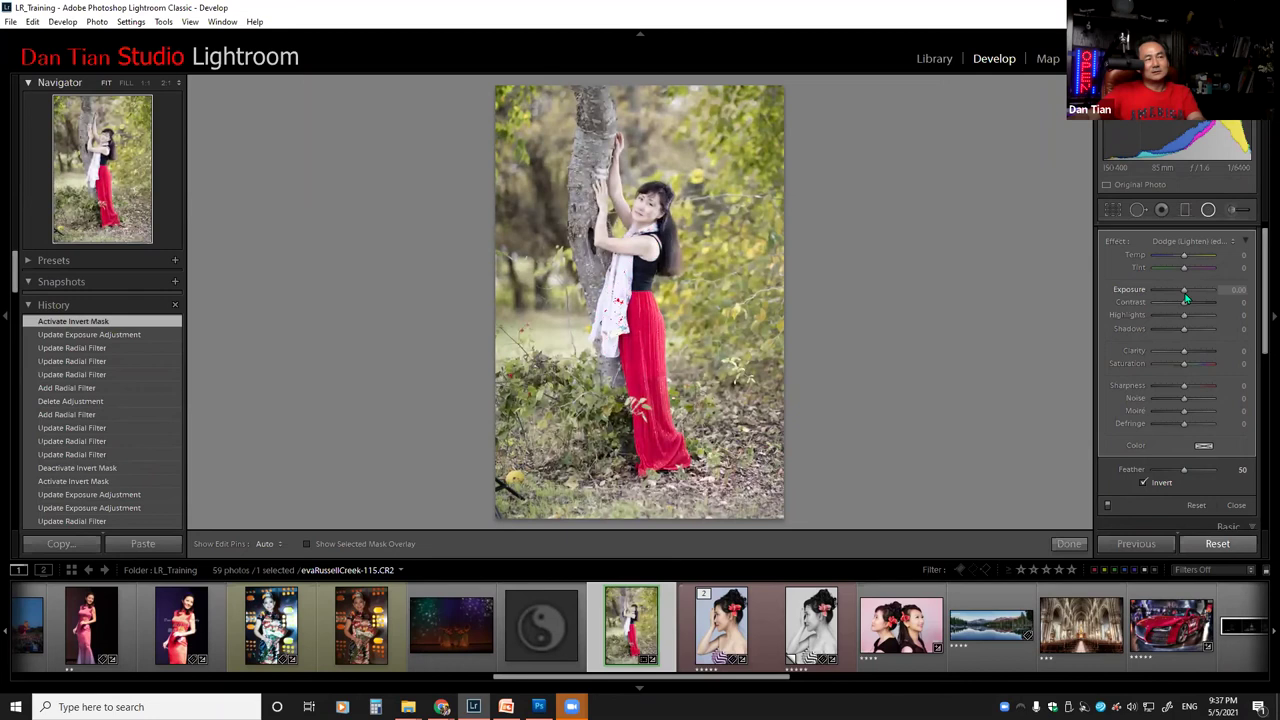
{"action": "left_click_drag", "start_coordinate": [1183, 294], "coordinate": [1180, 299]}
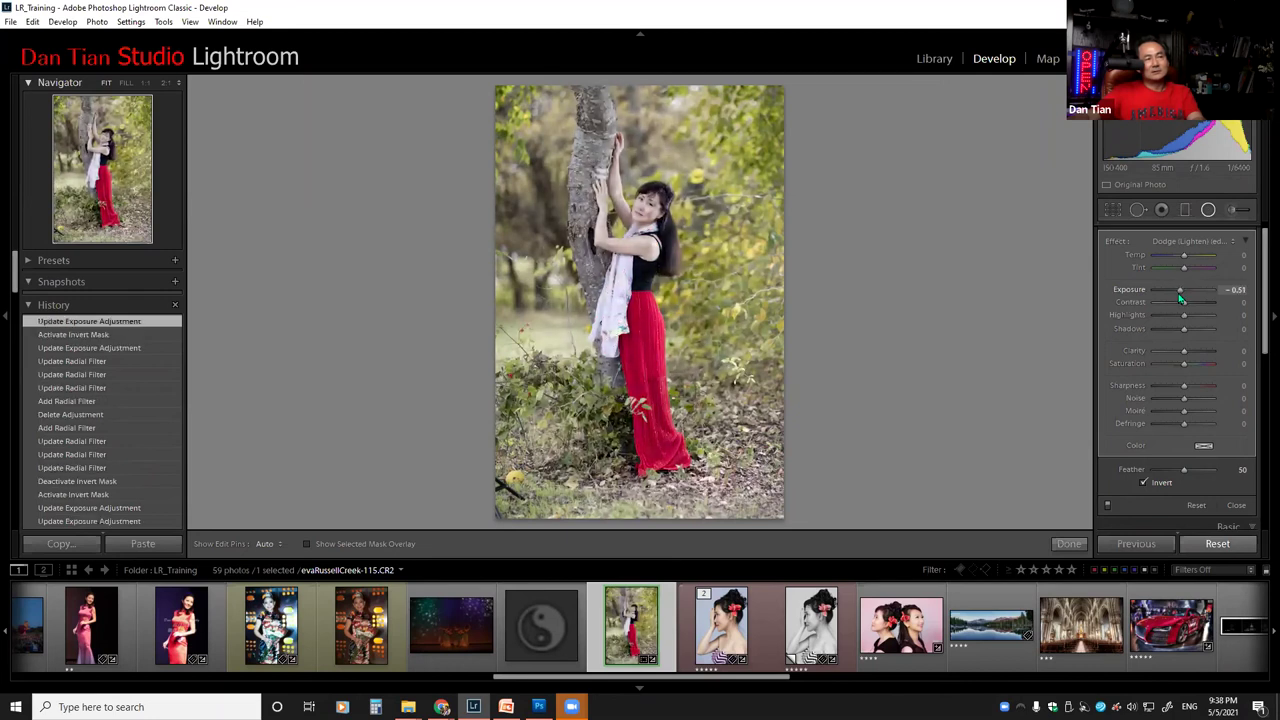
{"action": "left_click", "coordinate": [1141, 483]}
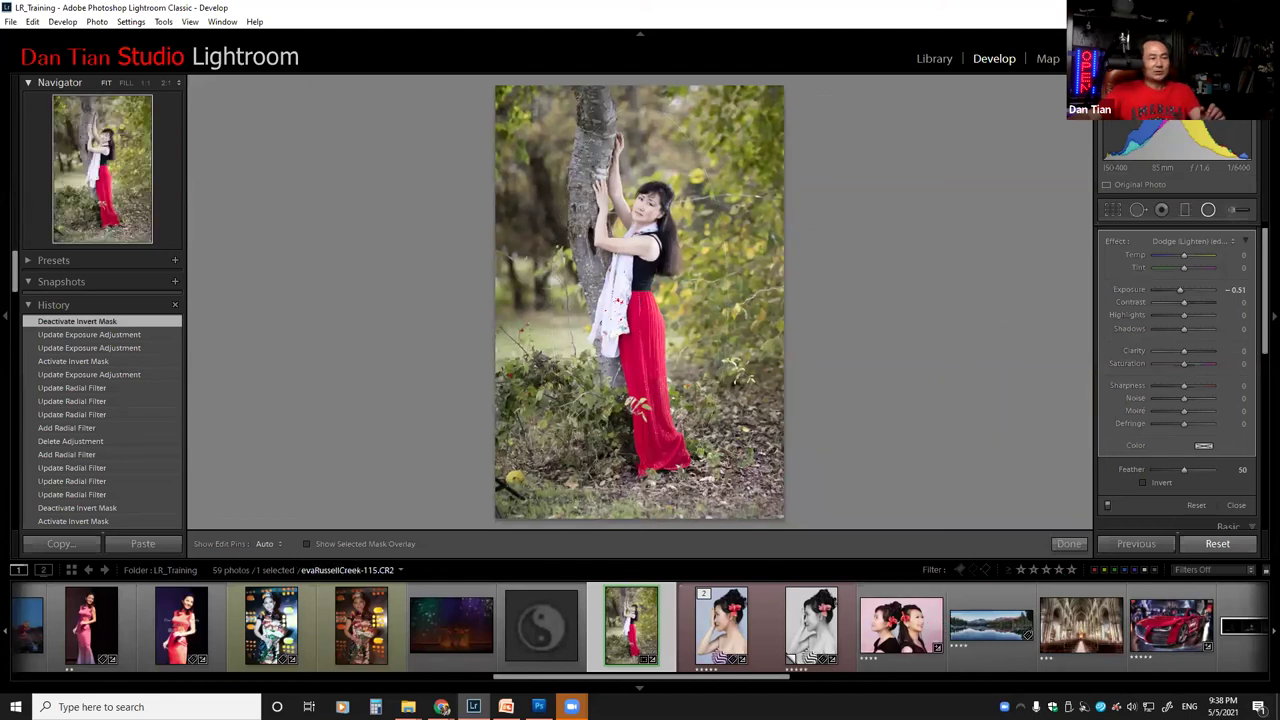
{"action": "key", "text": "alt+Tab"}
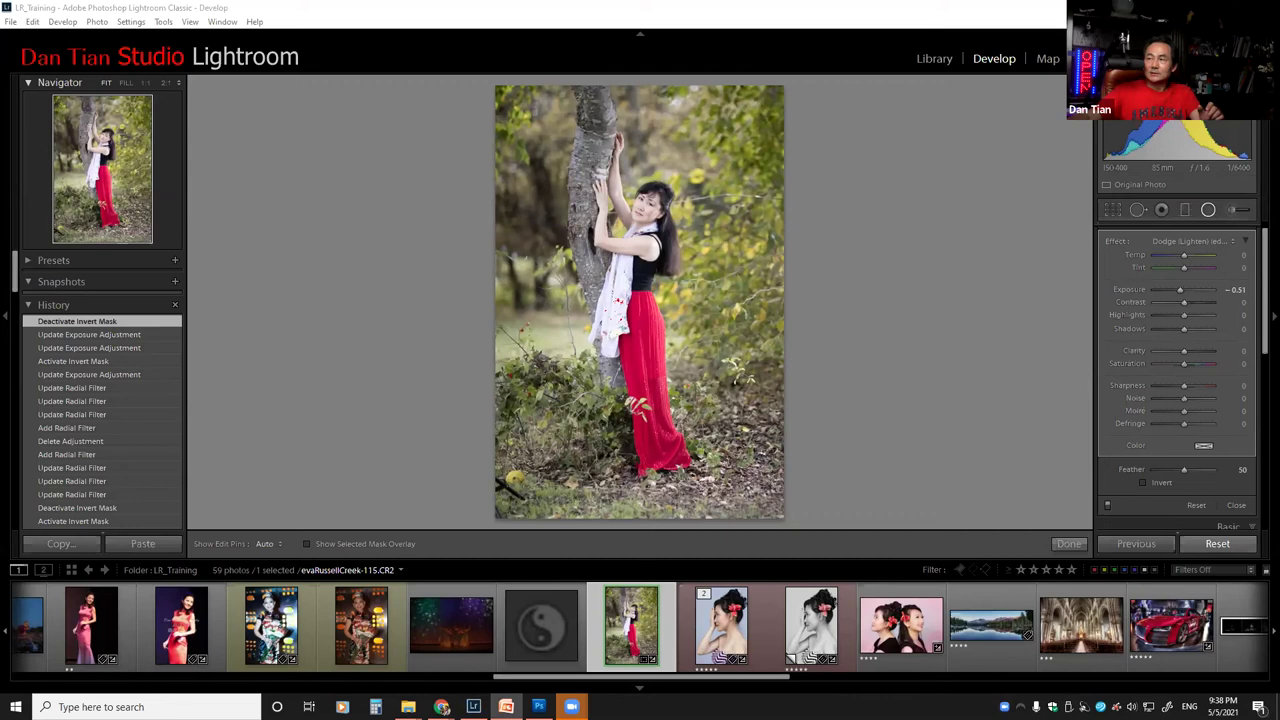
Step: Open the two-women portrait, reset all its edits, and add a full-frame radial filter
{"action": "left_click", "coordinate": [896, 632]}
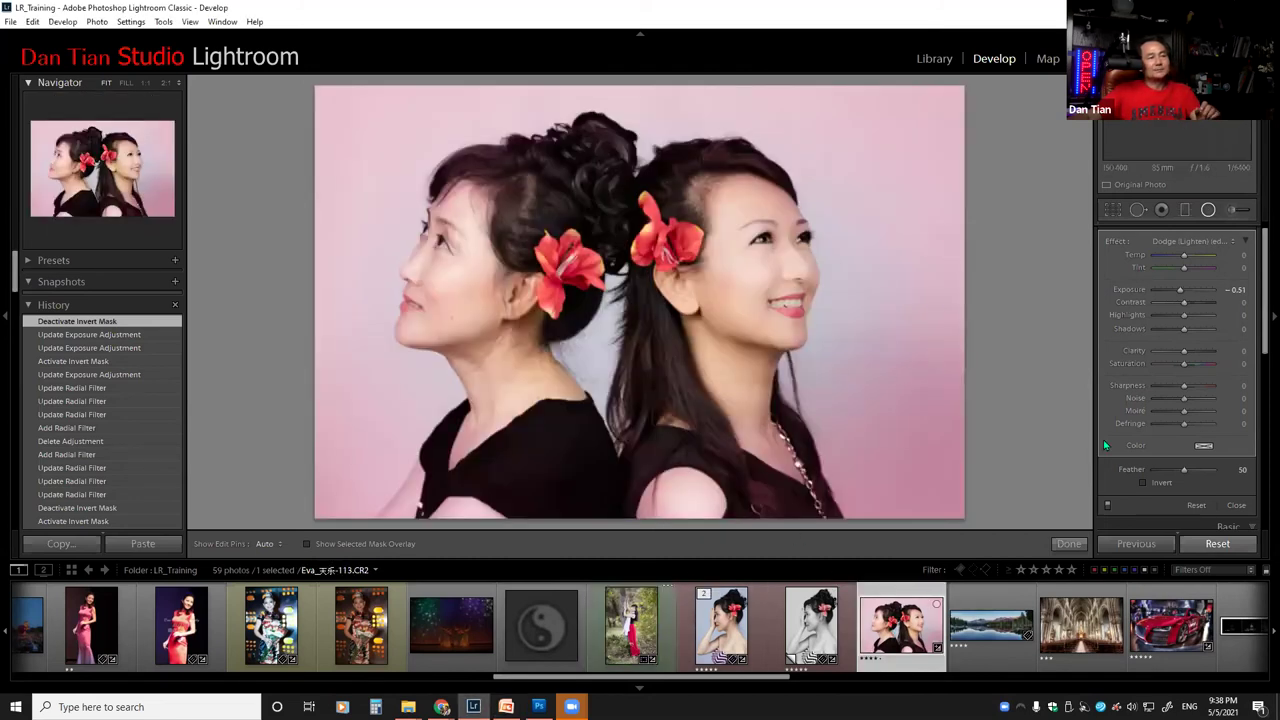
{"action": "left_click", "coordinate": [1217, 544]}
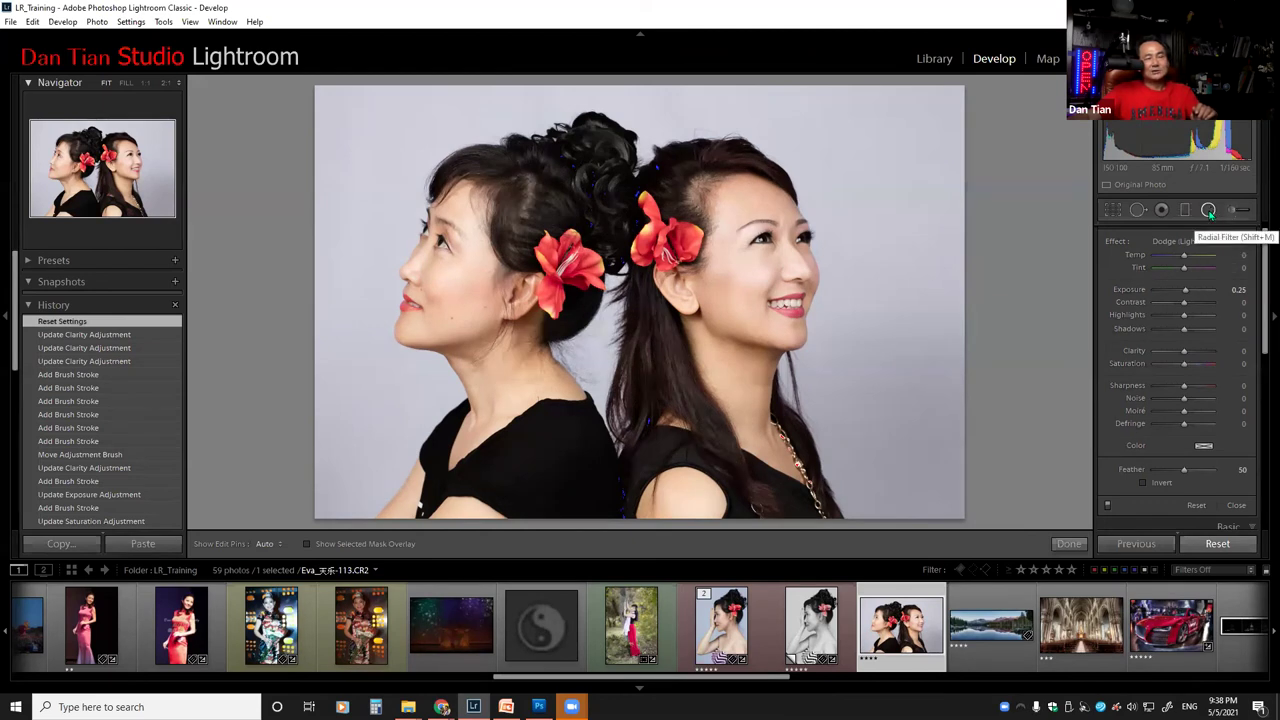
{"action": "double_click", "coordinate": [649, 312], "text": "ctrl"}
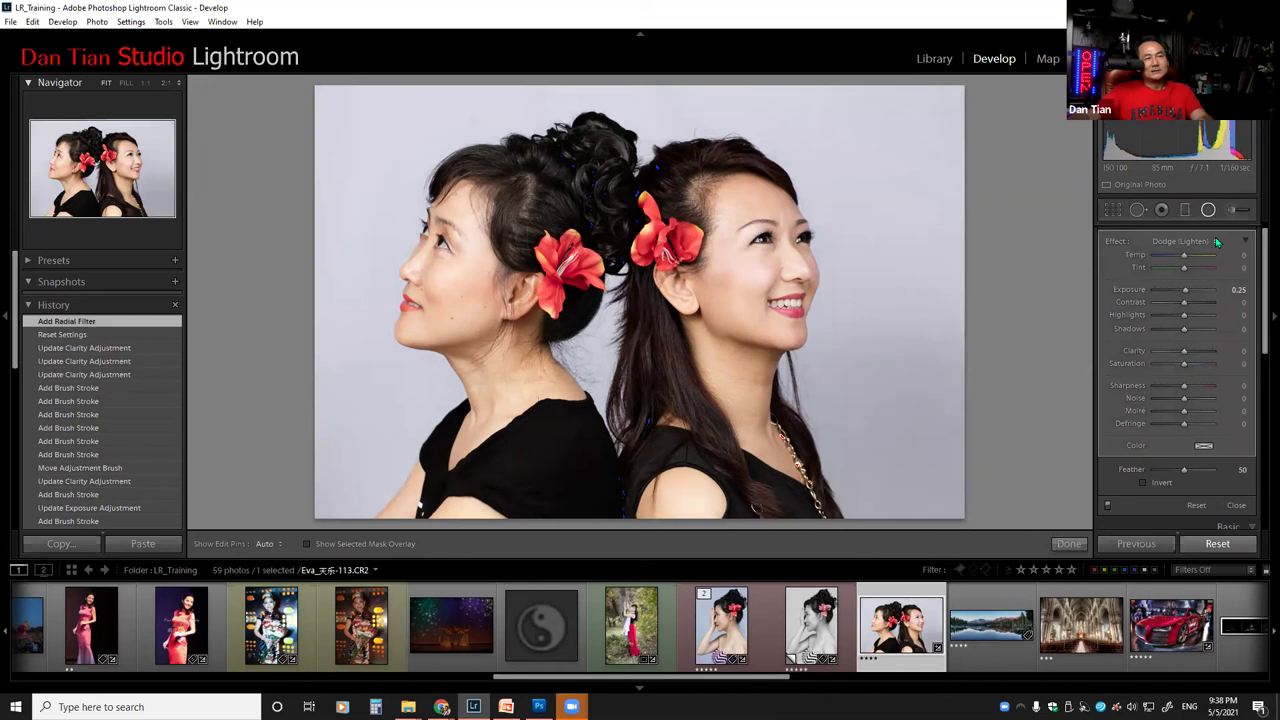
{"action": "mouse_move", "coordinate": [732, 352]}
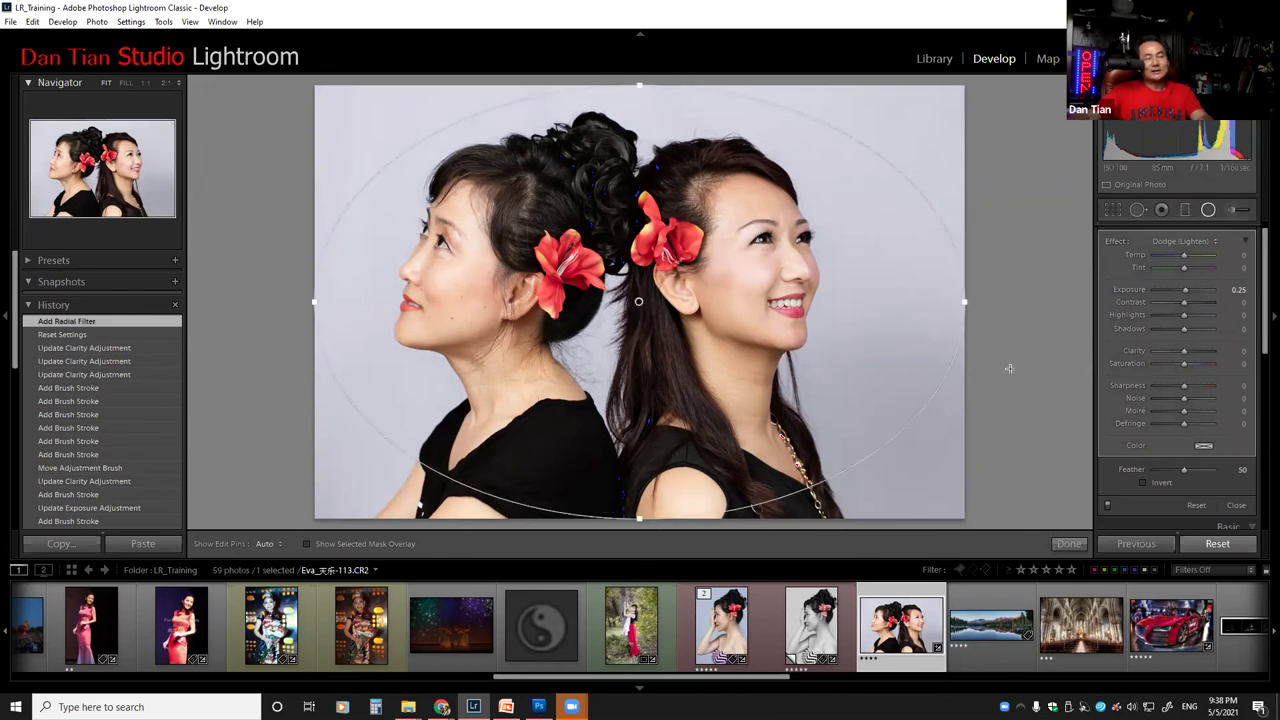
{"action": "left_click", "coordinate": [1216, 244]}
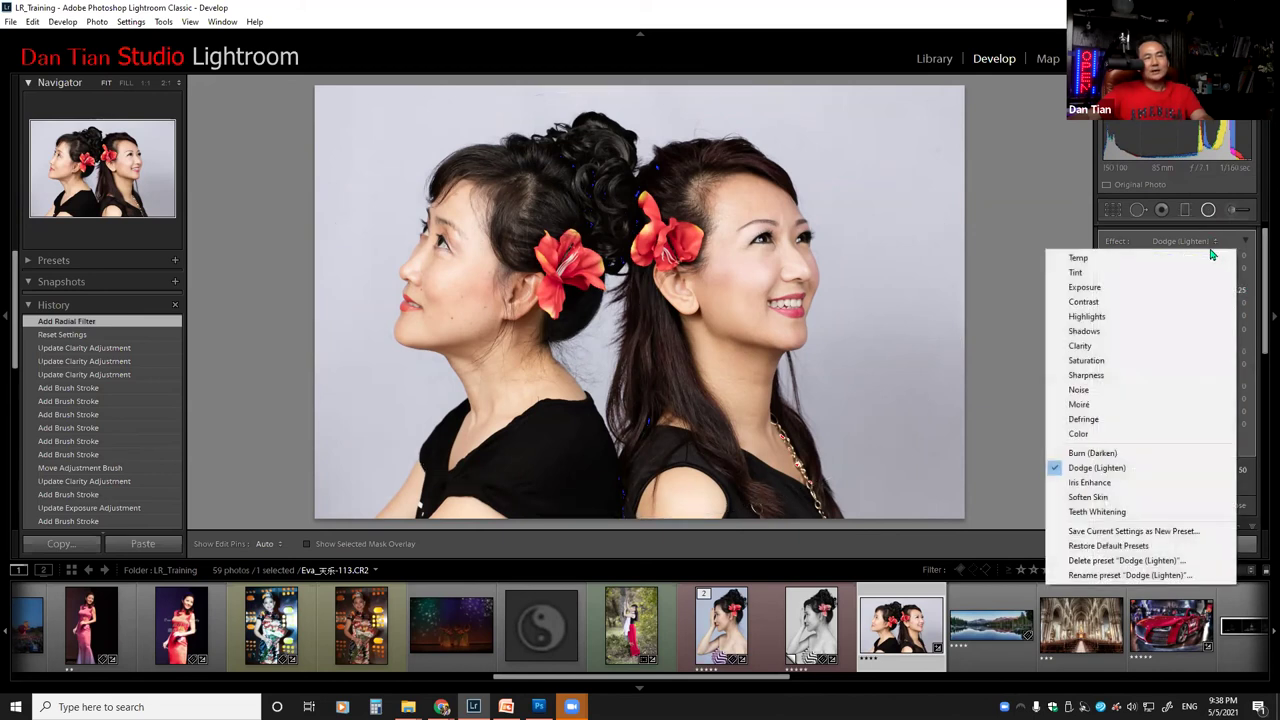
Step: Set the radial filter to a Color tint, try several hues, and finish on magenta (hue 305, saturation 90)
{"action": "left_click", "coordinate": [1137, 434]}
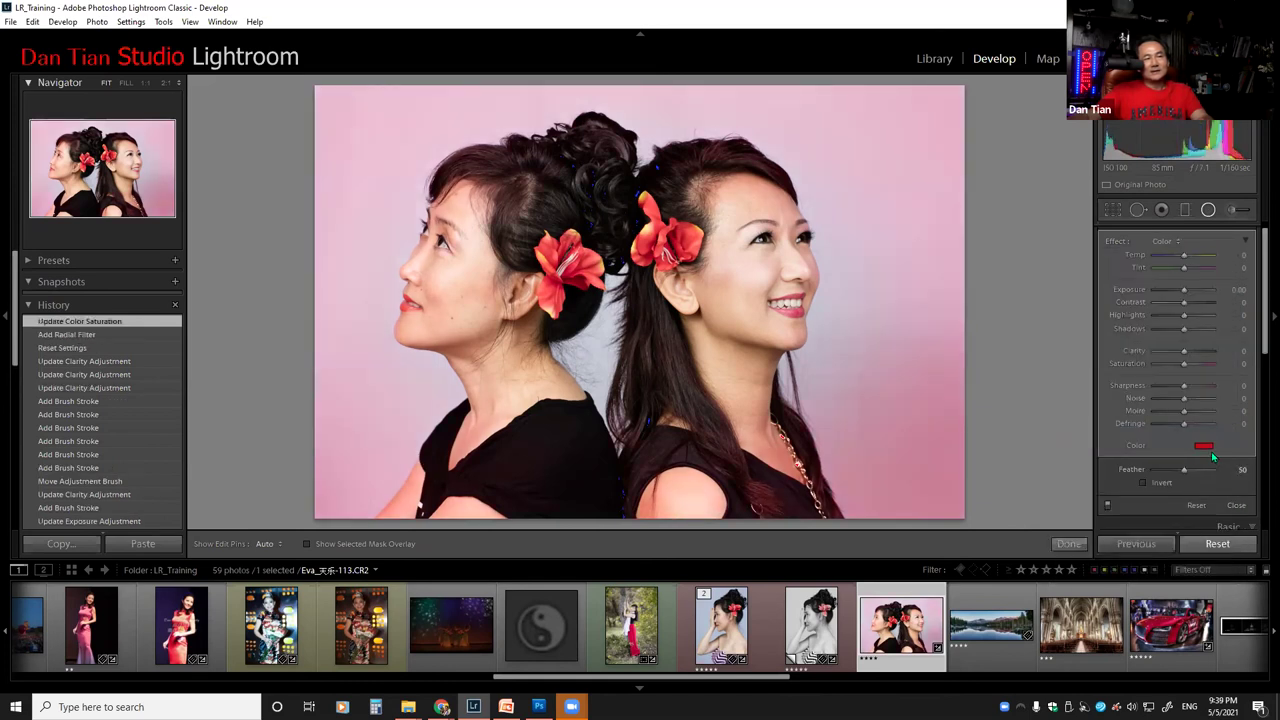
{"action": "left_click", "coordinate": [1206, 447]}
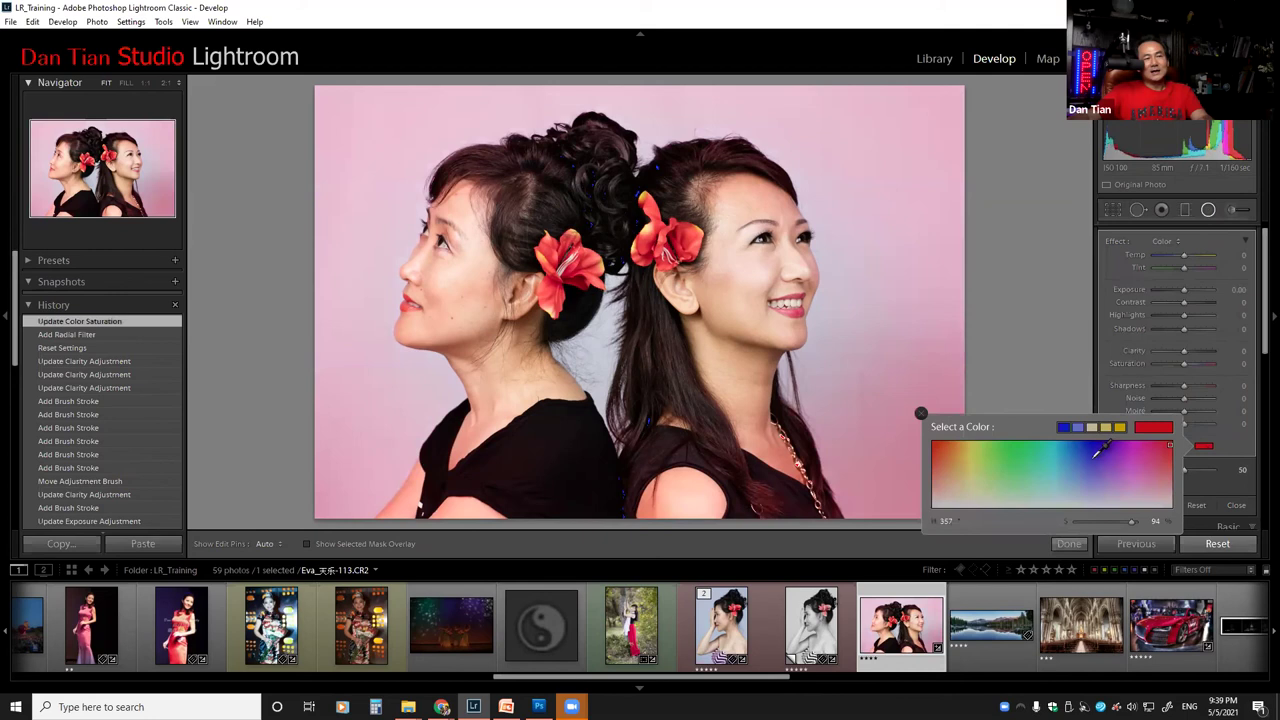
{"action": "left_click", "coordinate": [1092, 443]}
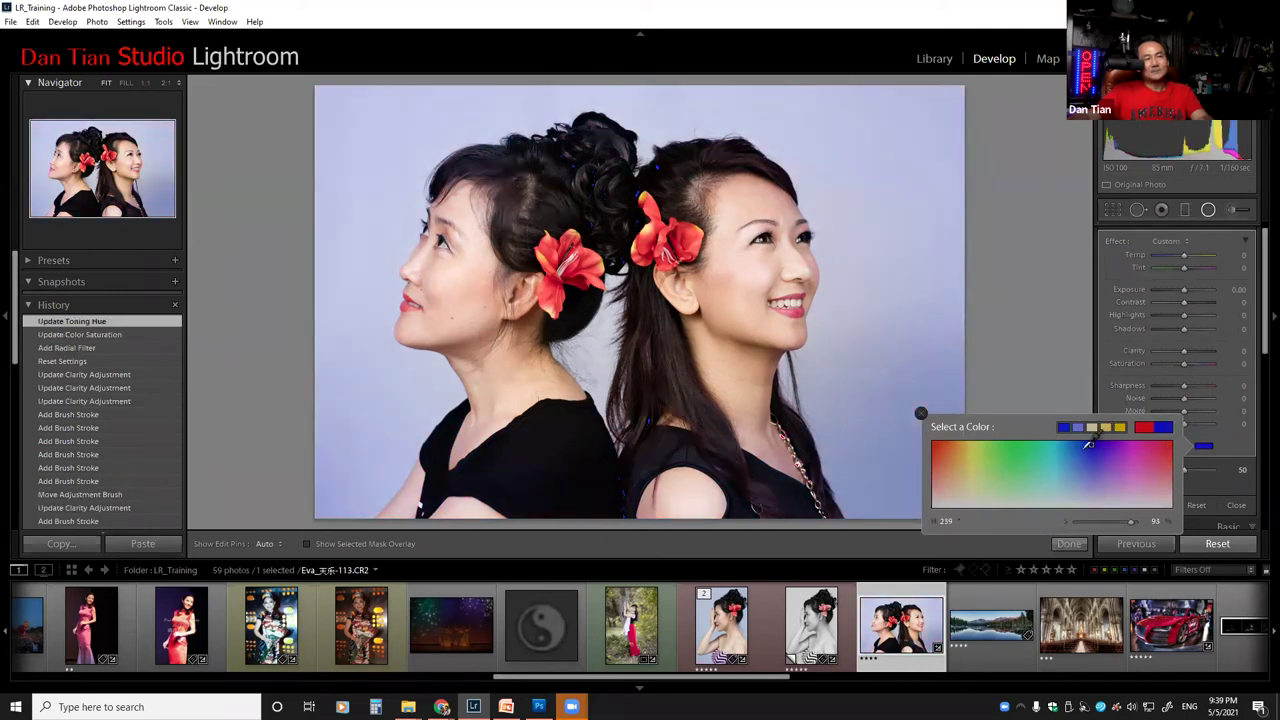
{"action": "left_click", "coordinate": [1043, 447]}
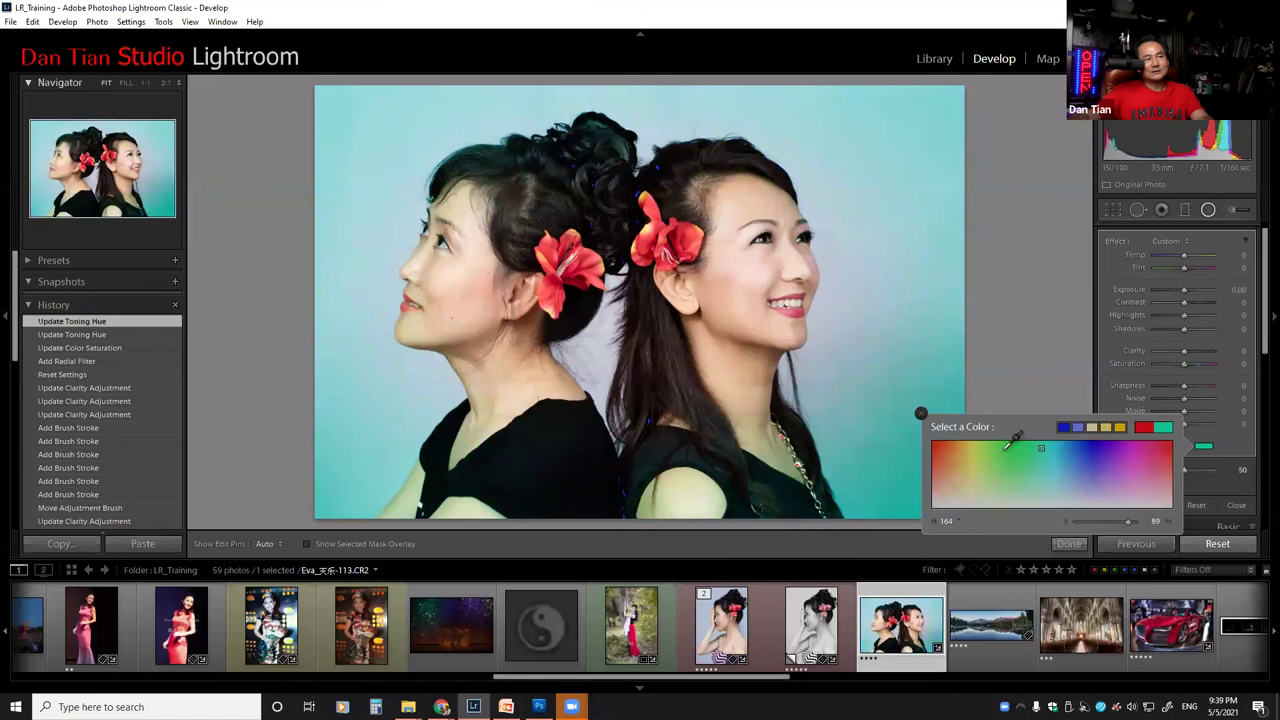
{"action": "left_click", "coordinate": [976, 447]}
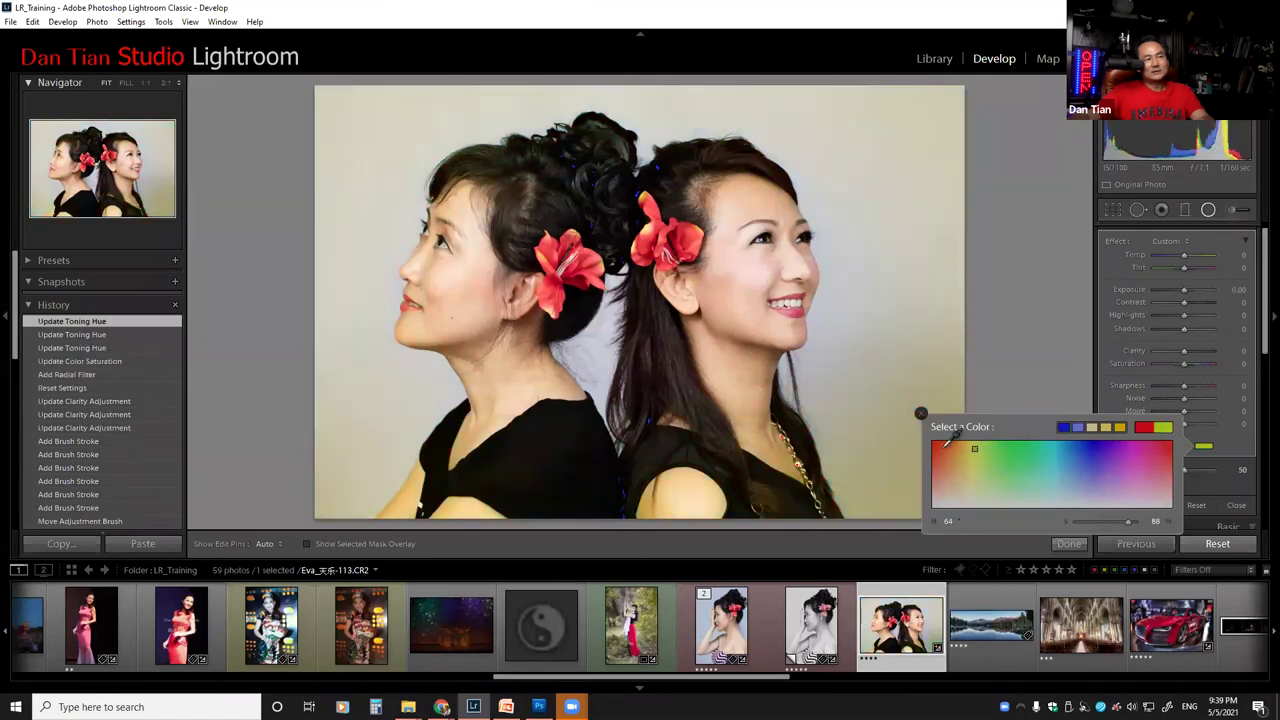
{"action": "left_click", "coordinate": [945, 447]}
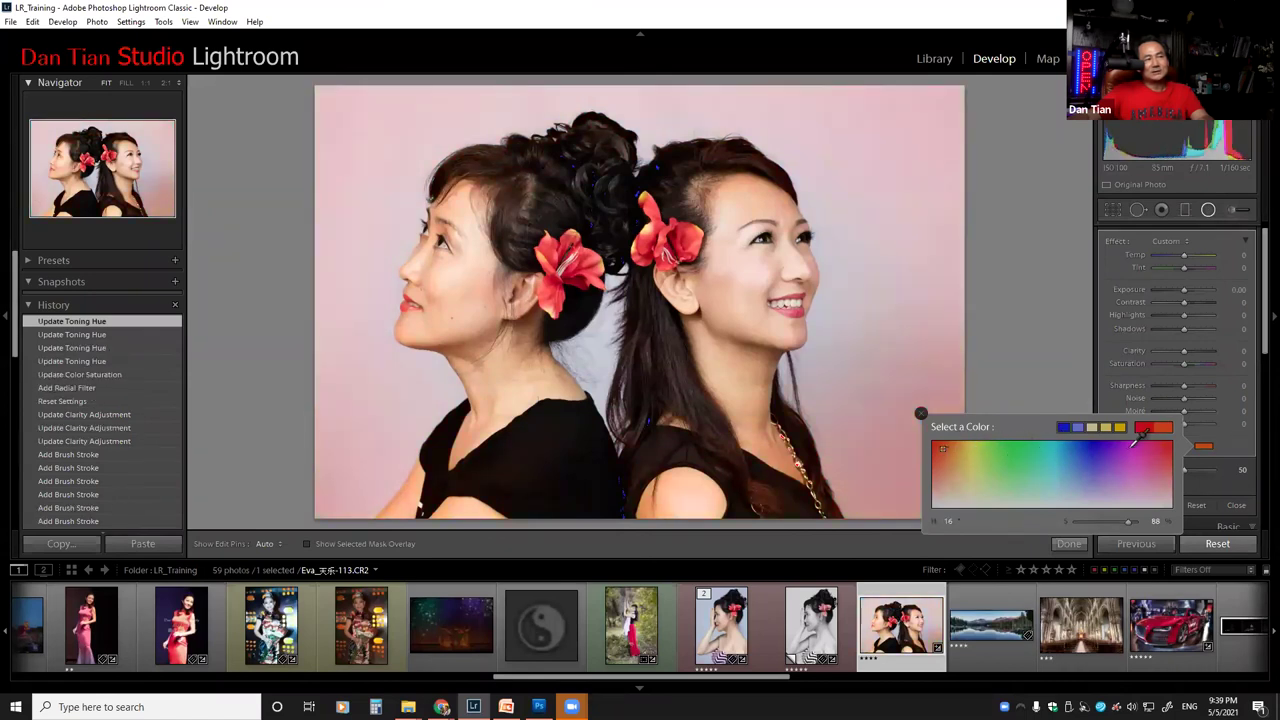
{"action": "left_click", "coordinate": [1137, 445]}
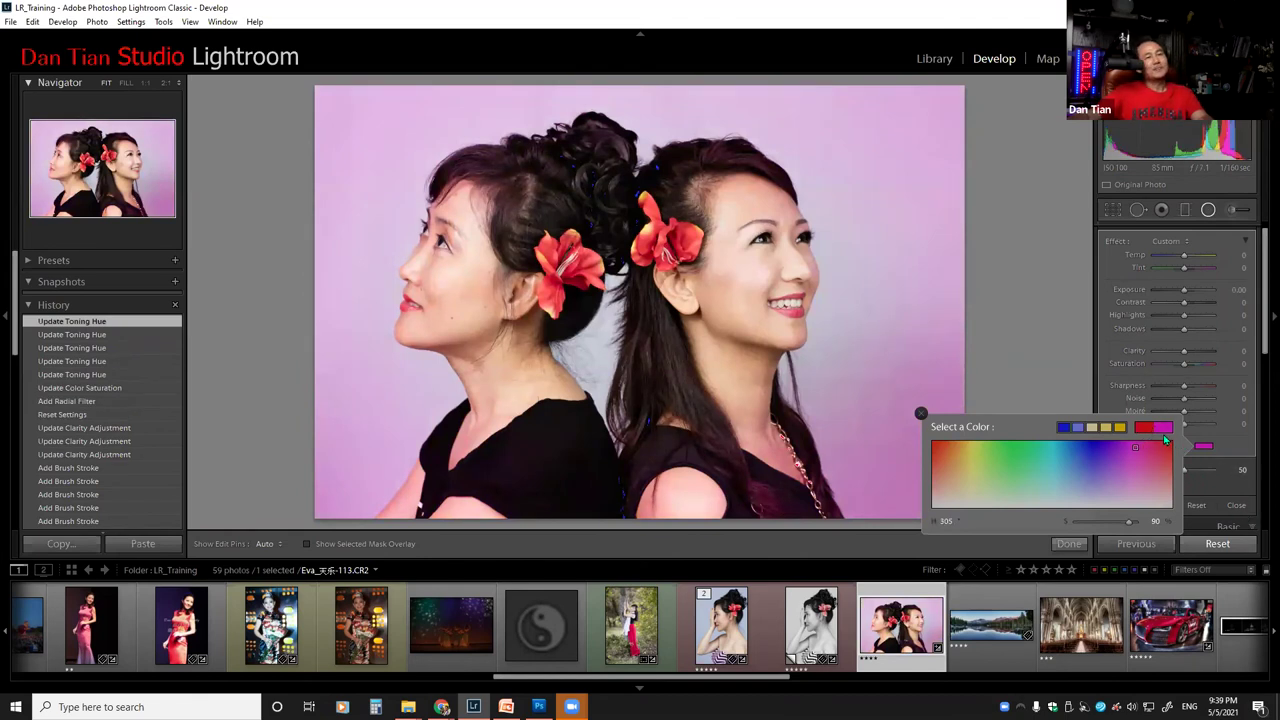
{"action": "left_click", "coordinate": [1070, 544]}
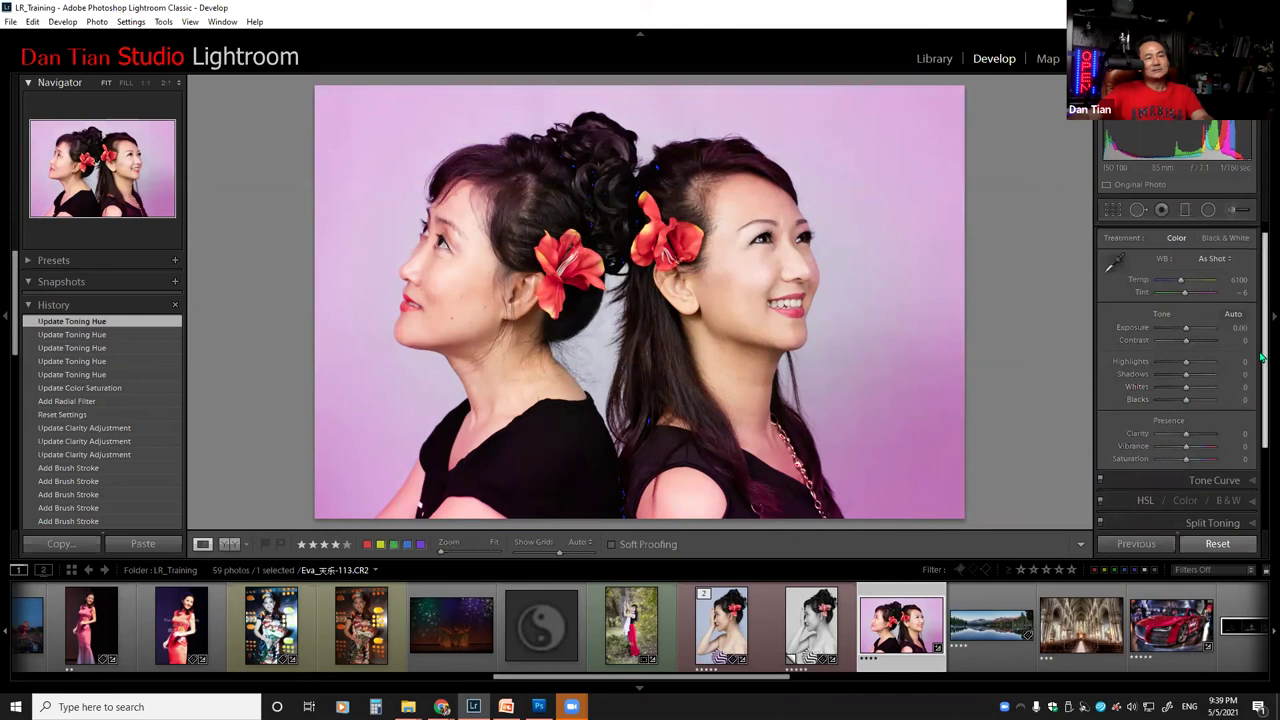
Step: Select the Radial Filter and reopen the red-dress woman-by-the-tree photo from the filmstrip
{"action": "left_click_drag", "start_coordinate": [1262, 348], "coordinate": [1262, 410]}
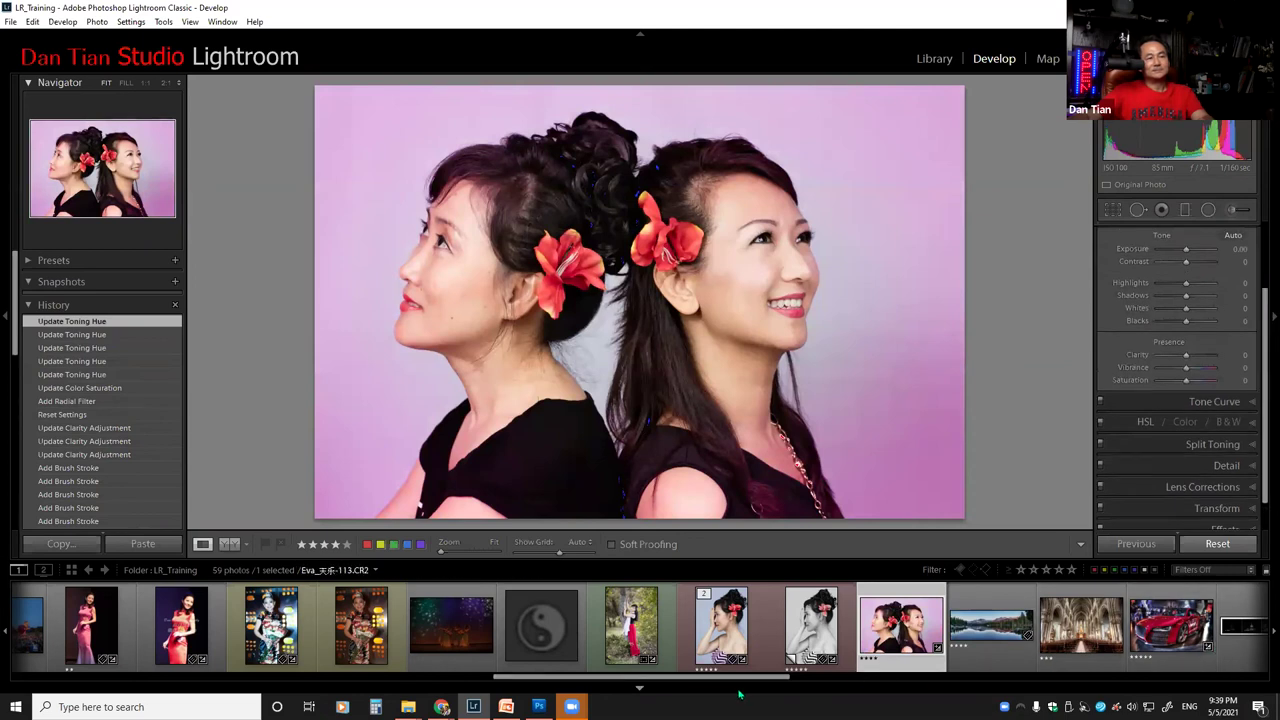
{"action": "scroll", "coordinate": [1262, 232], "scroll_direction": "up", "scroll_amount": 2}
{"action": "scroll", "coordinate": [1262, 232], "scroll_direction": "up", "scroll_amount": 2}
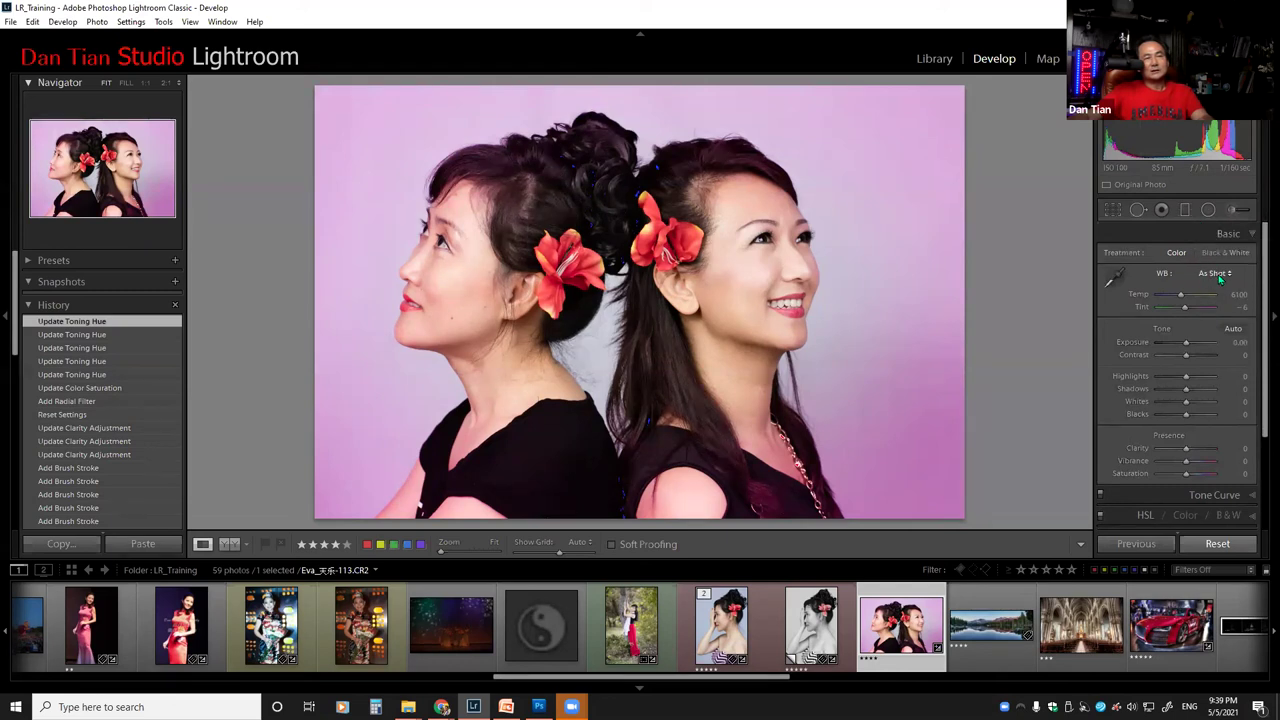
{"action": "left_click", "coordinate": [1208, 210]}
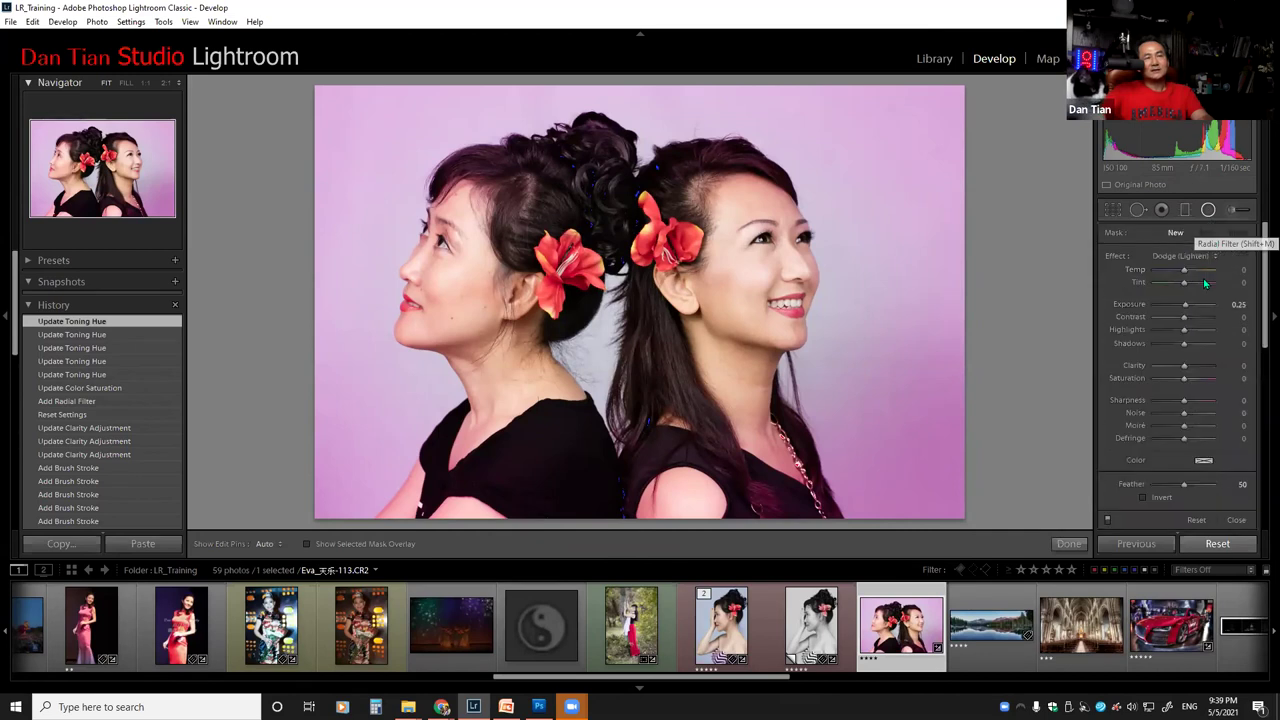
{"action": "left_click", "coordinate": [1214, 258]}
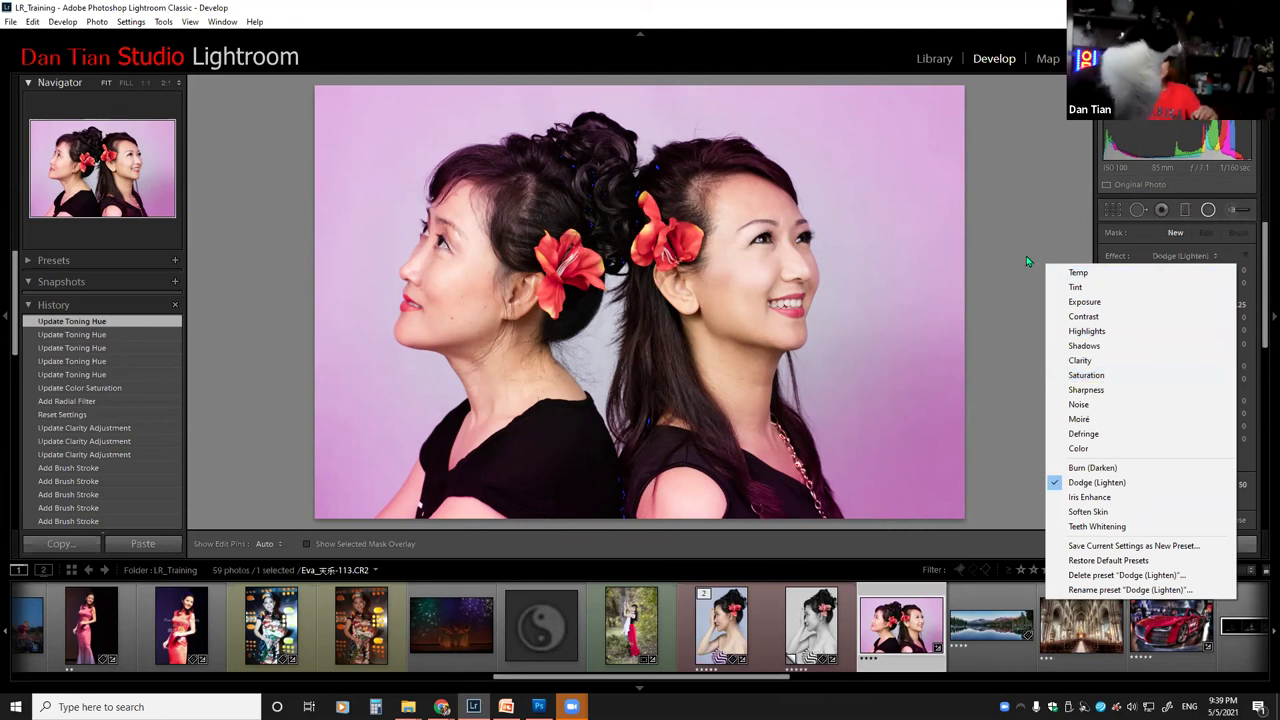
{"action": "left_click", "coordinate": [631, 625]}
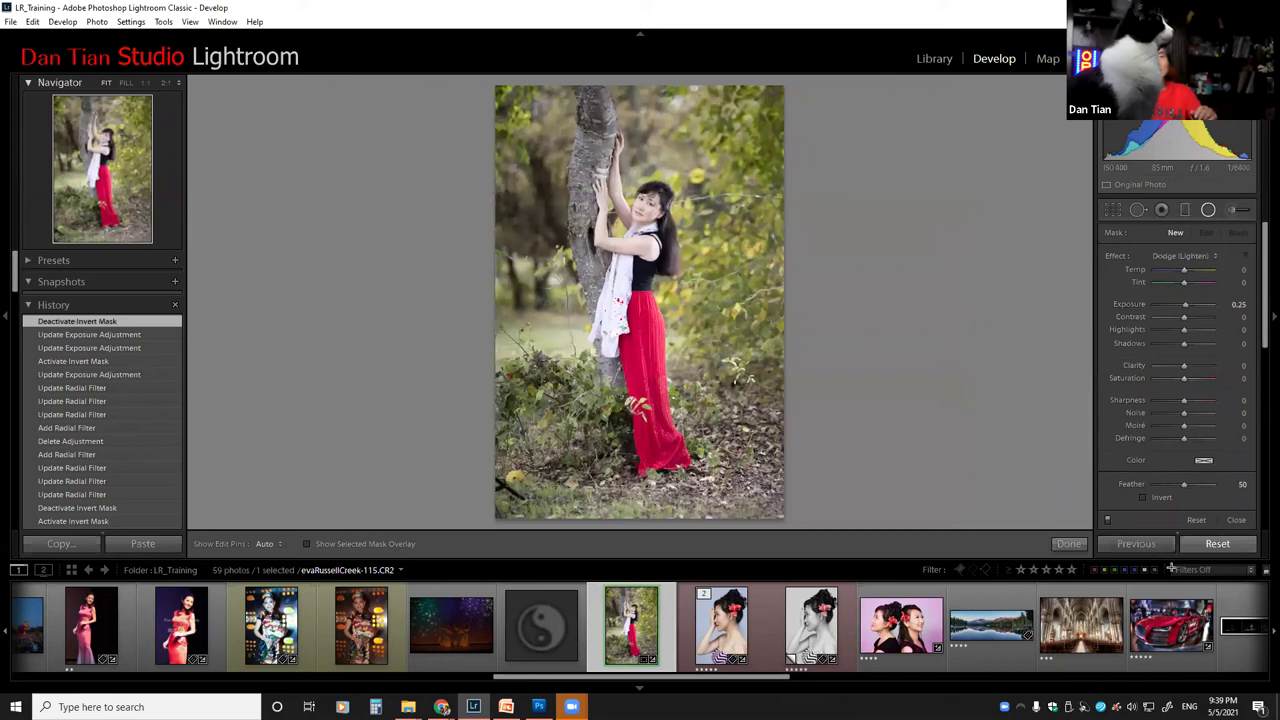
Step: Reset the red-dress photo and crop it tighter around the woman, trimming away the light stand
{"action": "left_click", "coordinate": [1216, 545]}
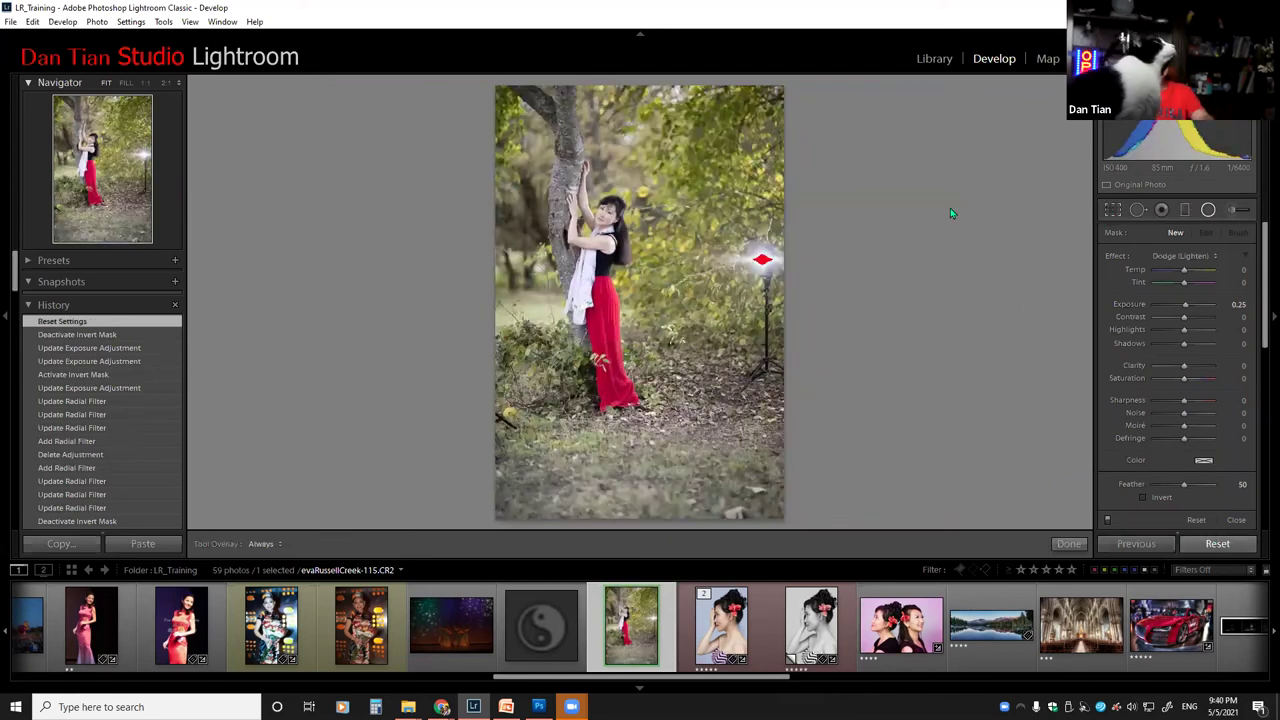
{"action": "key", "text": "r"}
{"action": "left_click_drag", "start_coordinate": [780, 281], "coordinate": [747, 277]}
{"action": "left_click_drag", "start_coordinate": [640, 300], "coordinate": [640, 310]}
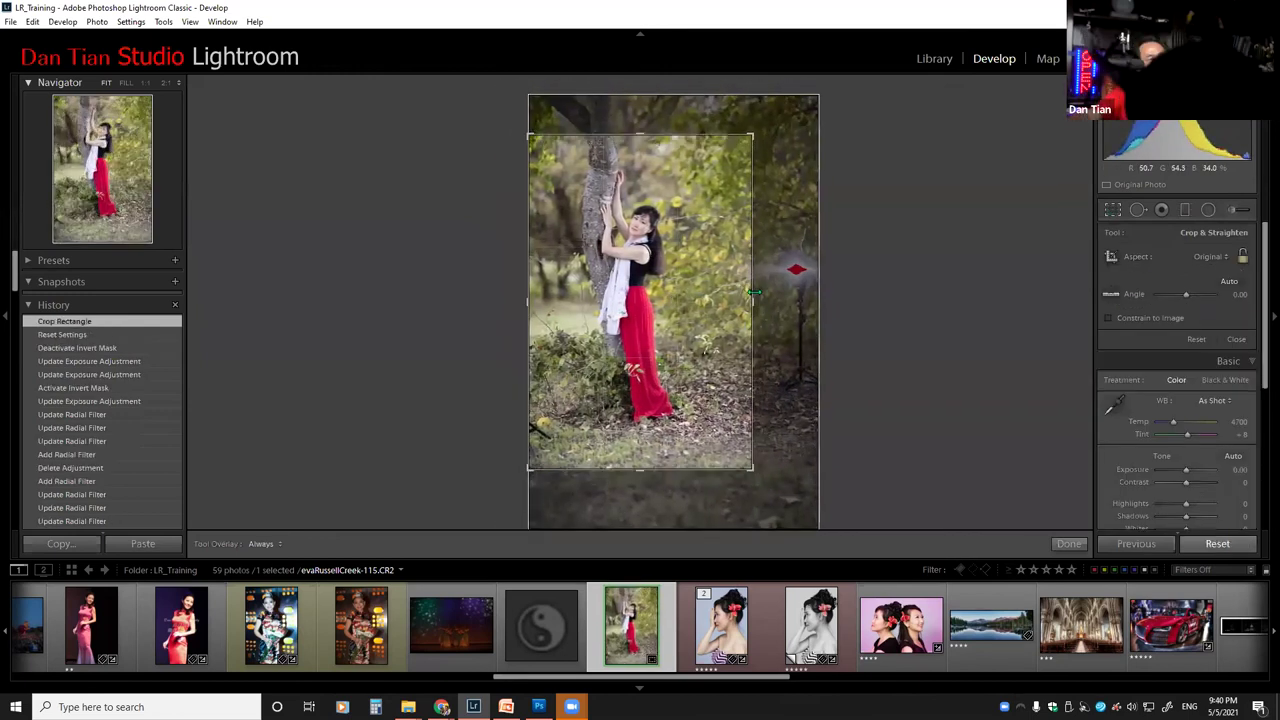
{"action": "left_click", "coordinate": [1113, 209]}
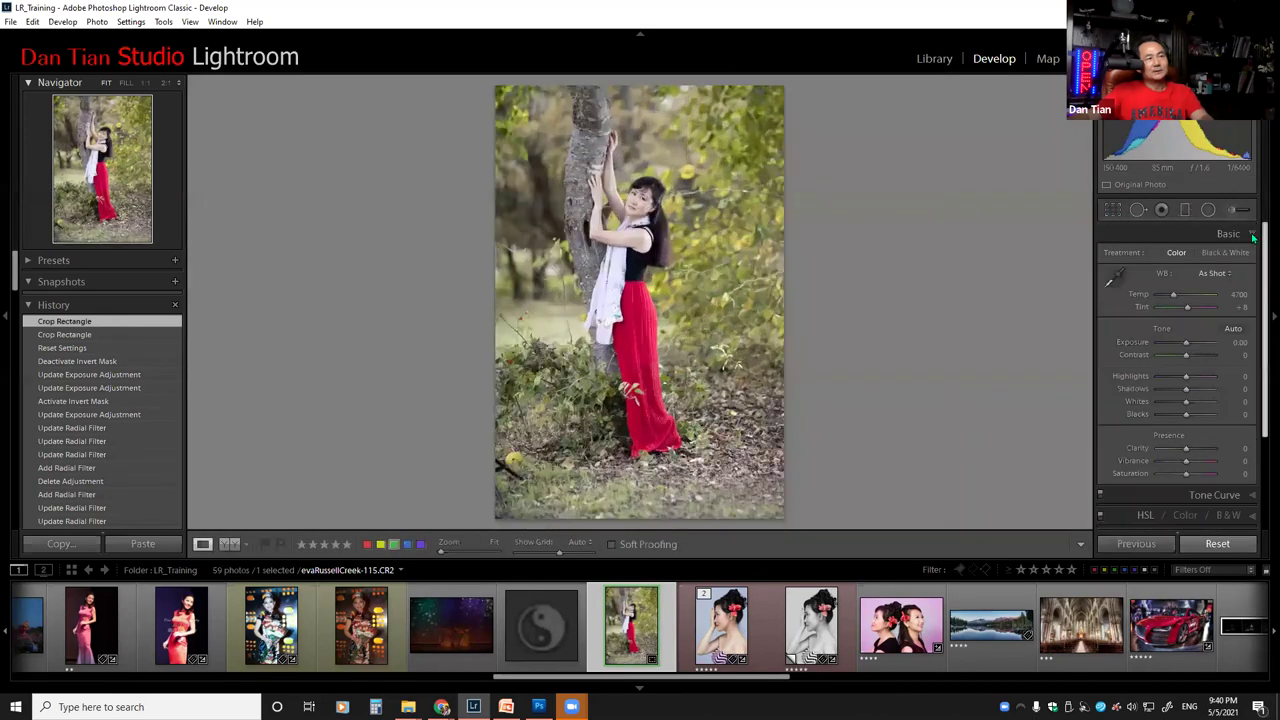
{"action": "left_click", "coordinate": [1208, 209]}
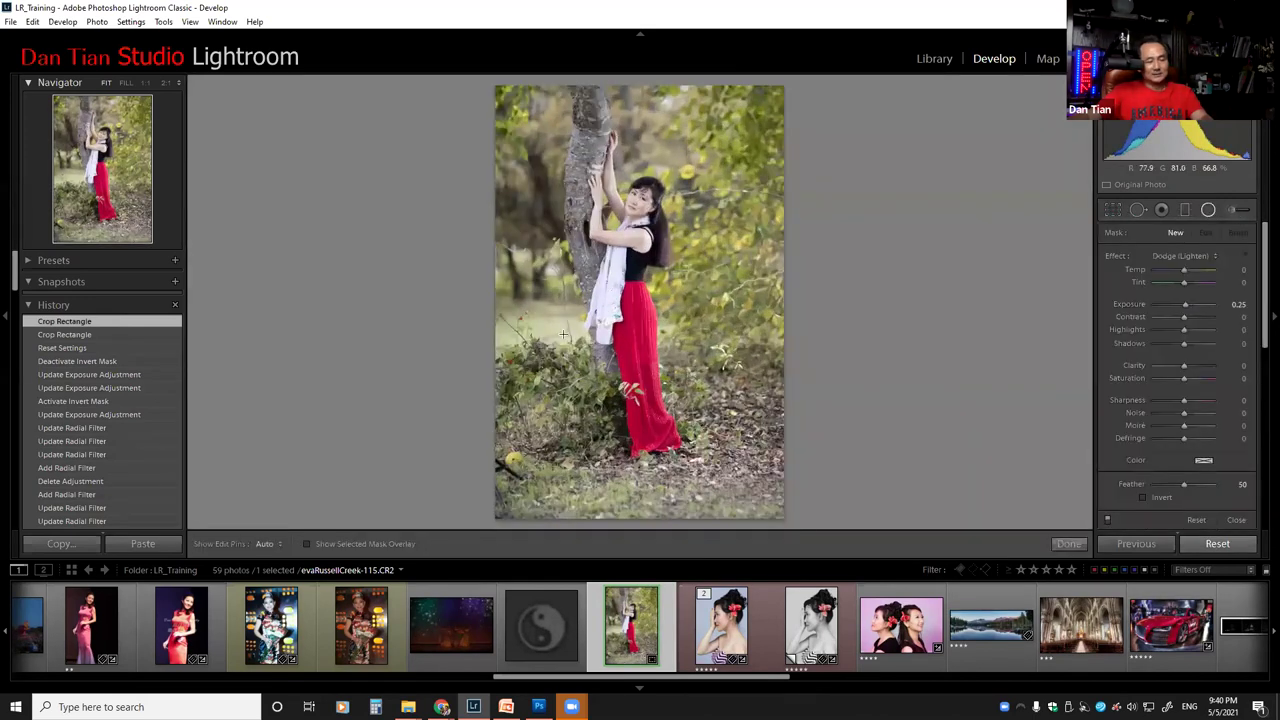
Step: Add a full-frame radial filter using the Saturation effect preset at -91
{"action": "double_click", "coordinate": [637, 287]}
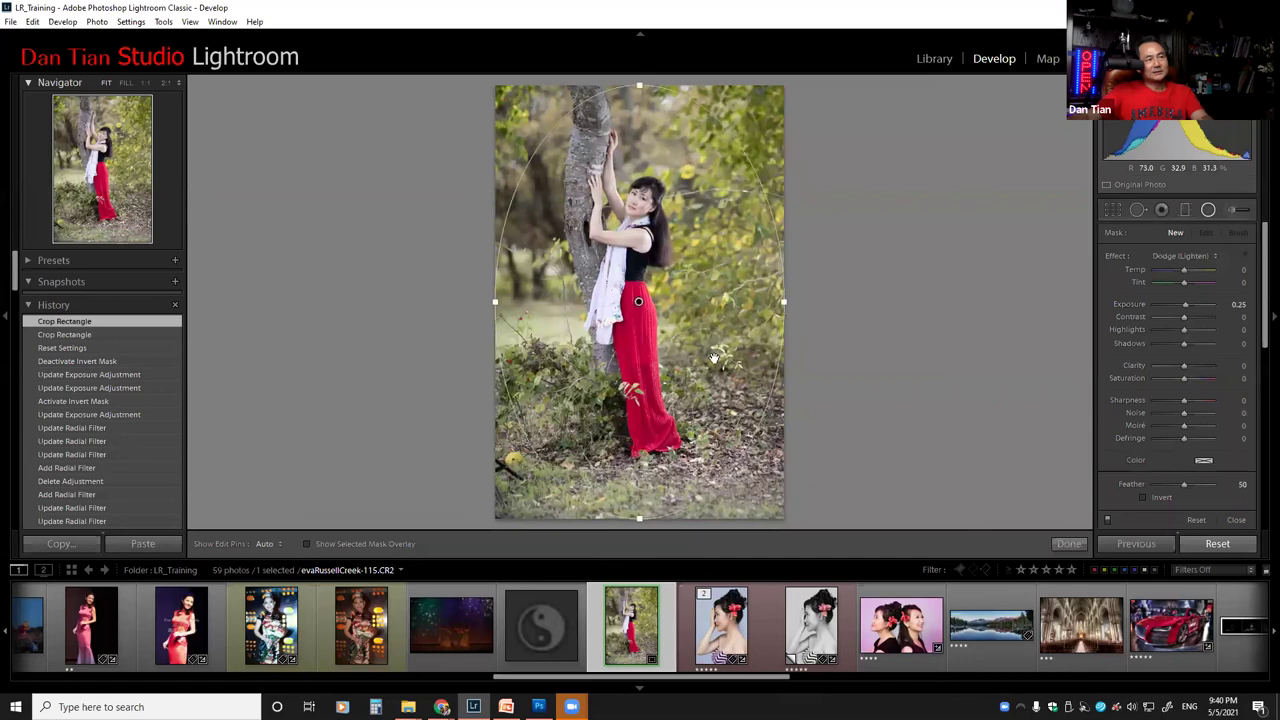
{"action": "left_click", "coordinate": [1213, 258]}
{"action": "left_click", "coordinate": [1140, 376]}
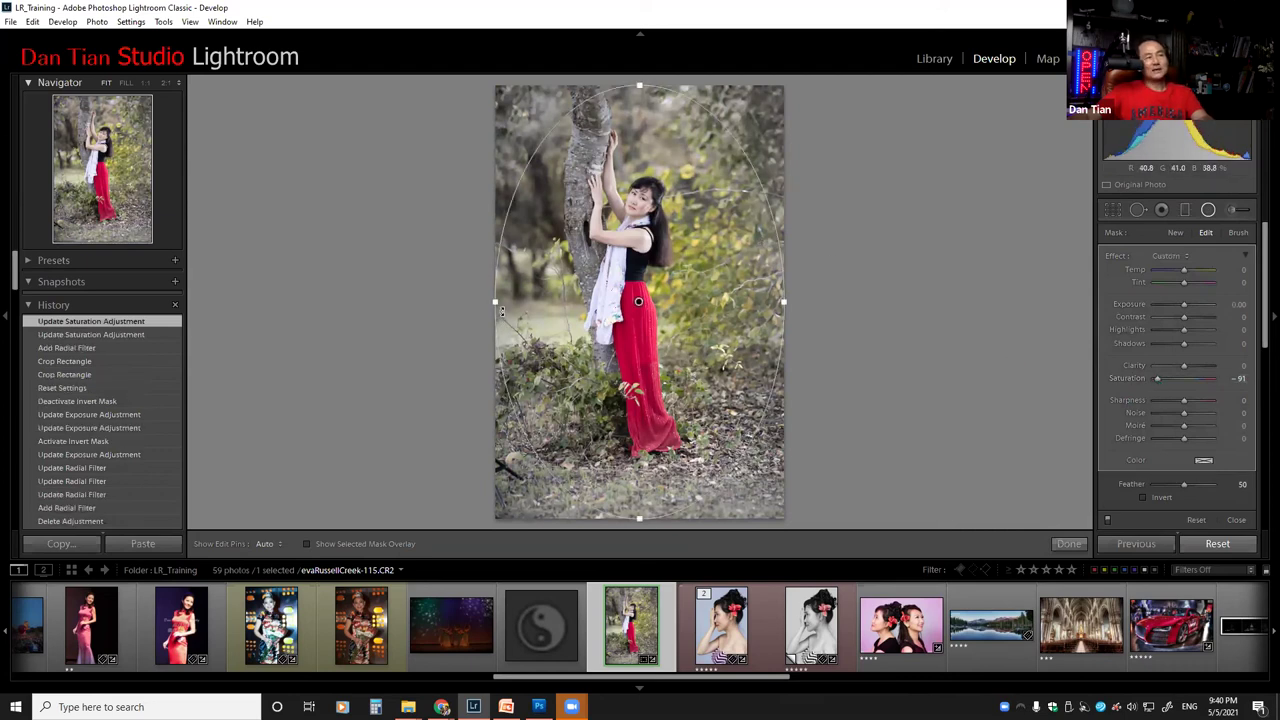
Step: Shrink the radial oval from left, top, right and bottom to fit around the woman
{"action": "left_click_drag", "start_coordinate": [495, 301], "coordinate": [533, 301]}
{"action": "left_click_drag", "start_coordinate": [639, 86], "coordinate": [648, 128]}
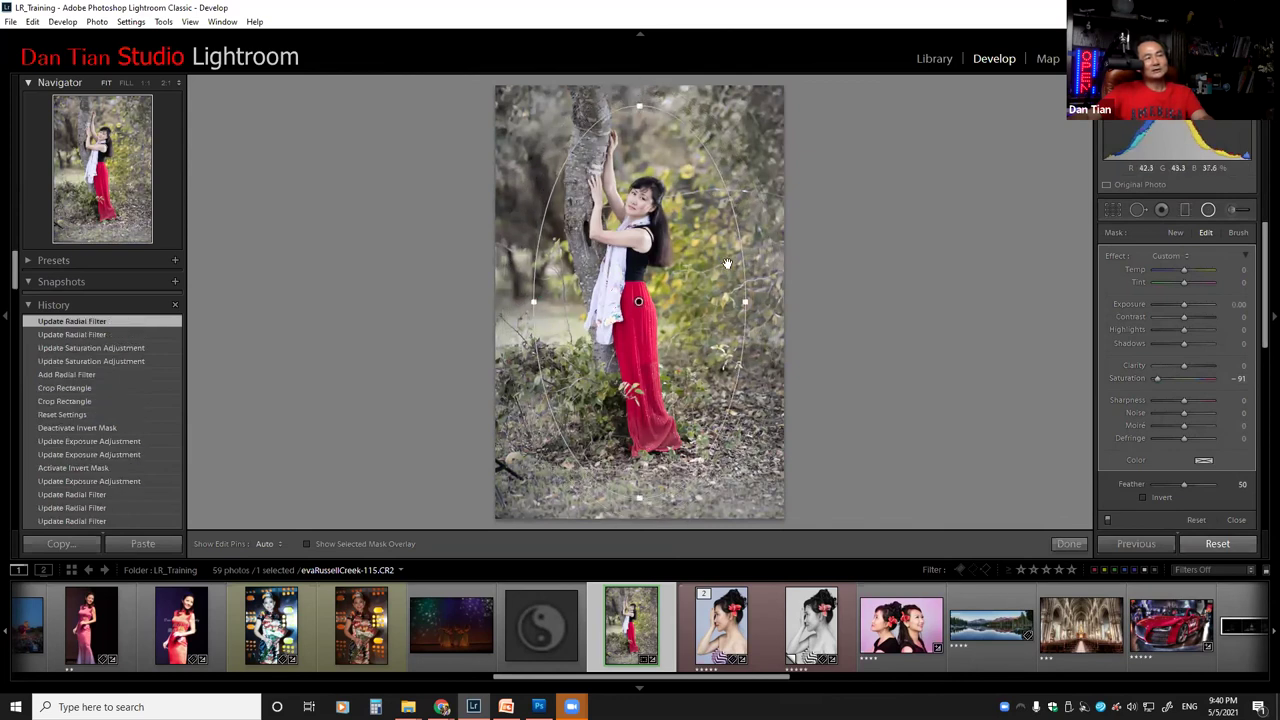
{"action": "left_click_drag", "start_coordinate": [738, 300], "coordinate": [710, 302]}
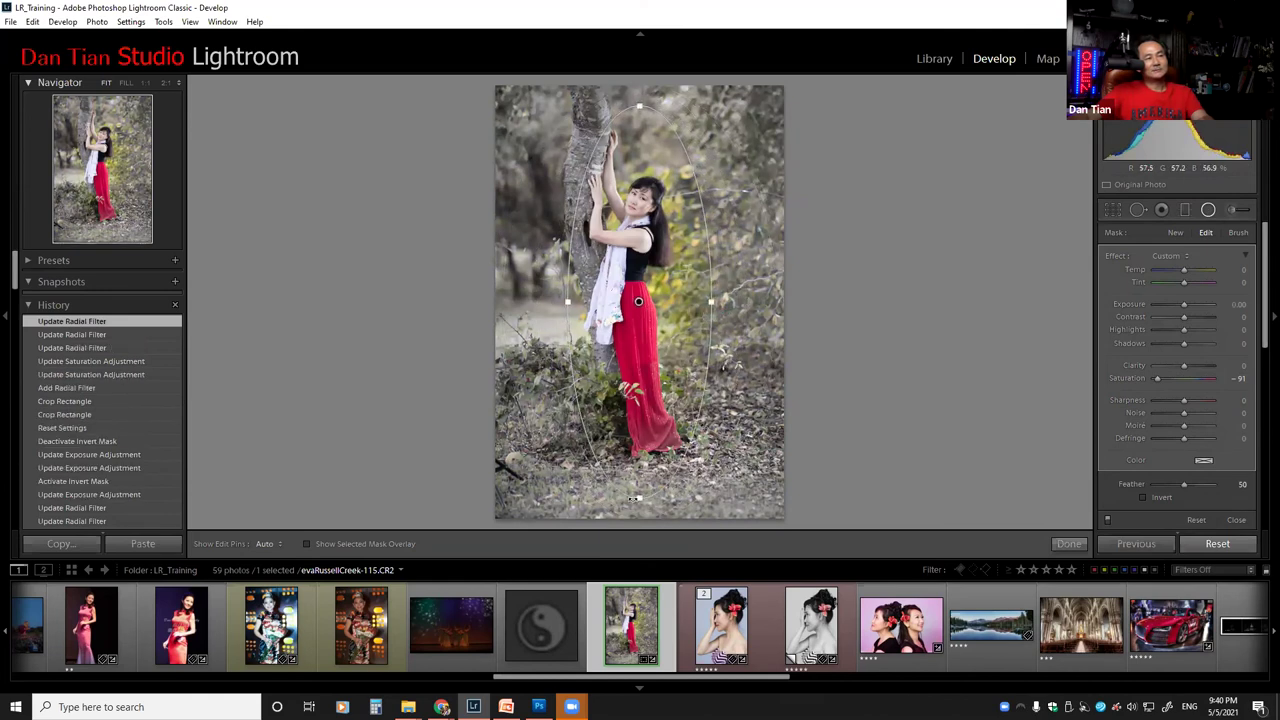
{"action": "left_click_drag", "start_coordinate": [638, 498], "coordinate": [639, 477]}
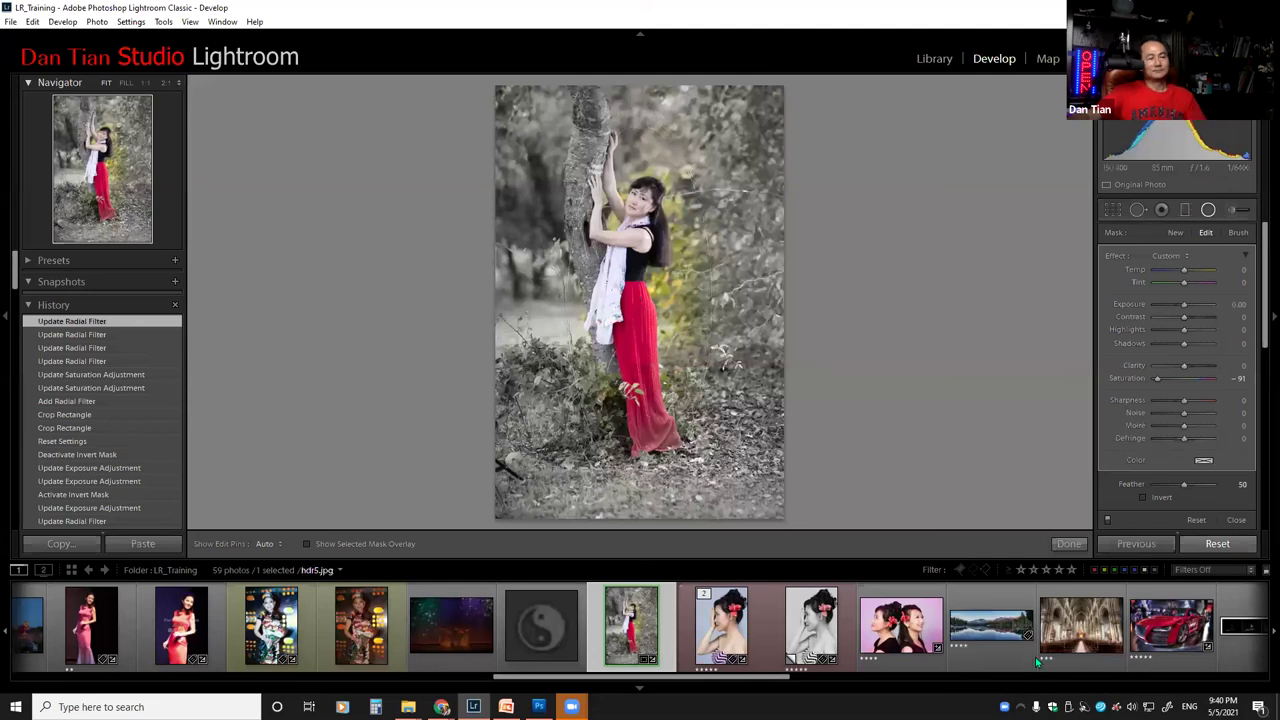
{"action": "left_click", "coordinate": [1190, 257]}
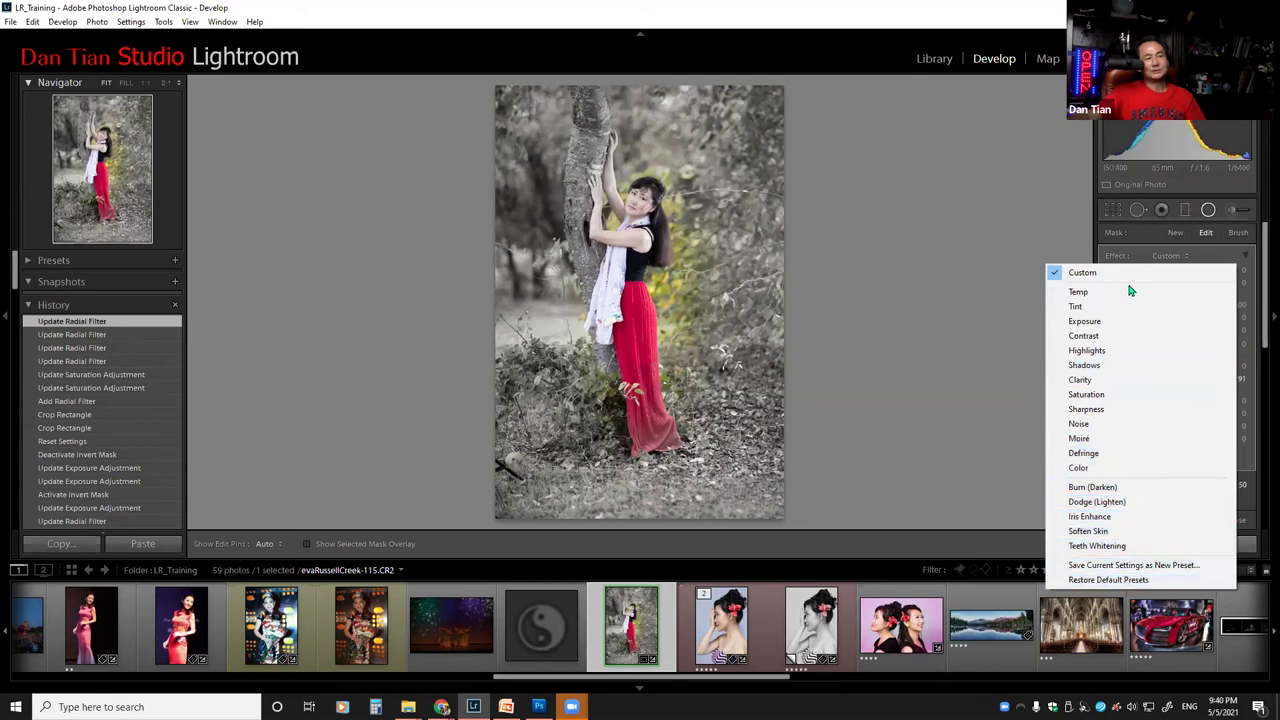
Step: Close the effect preset list, keeping Custom, and switch to the PowerPoint exercises slide
{"action": "left_click", "coordinate": [975, 240]}
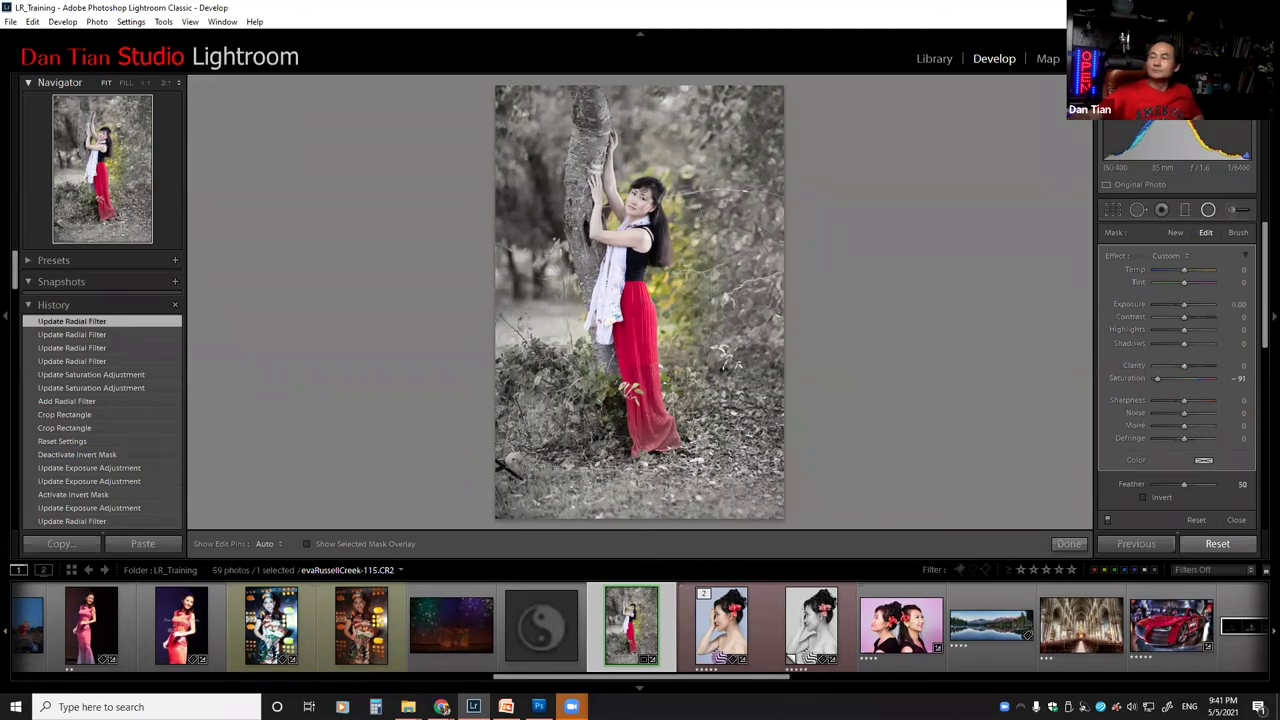
{"action": "key", "text": "alt+Tab"}
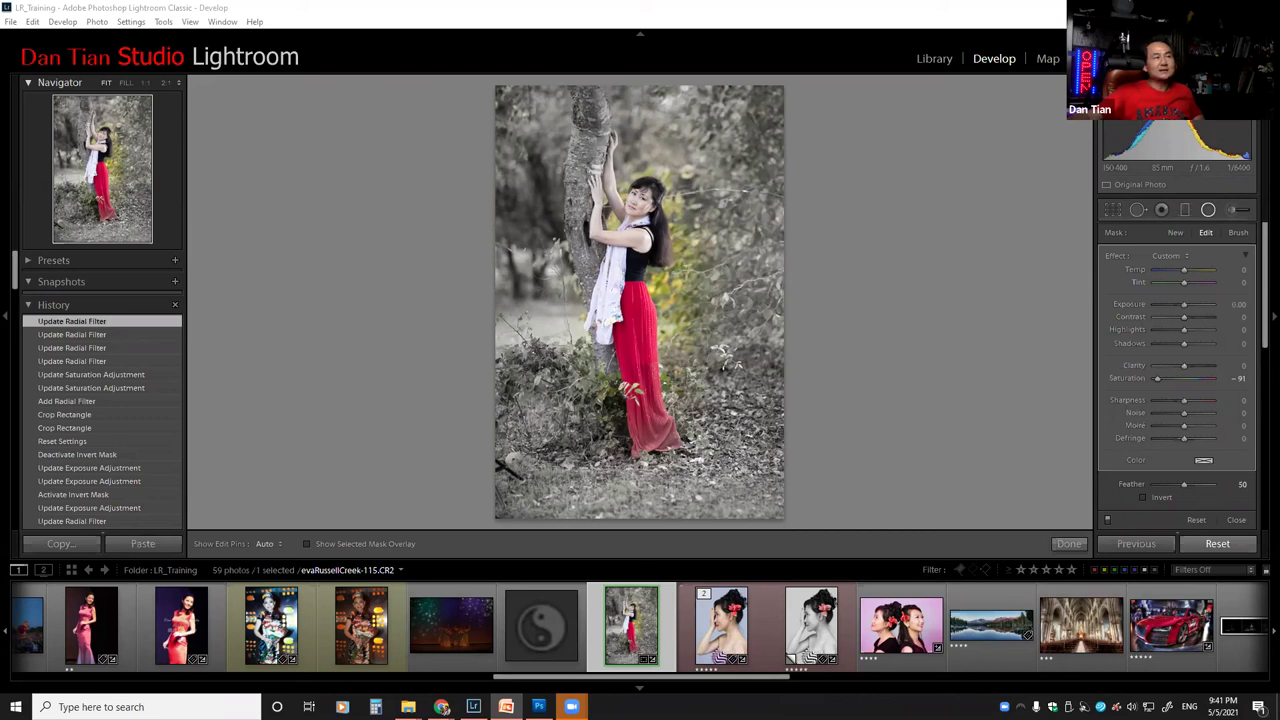
{"action": "key", "text": "alt+Tab"}
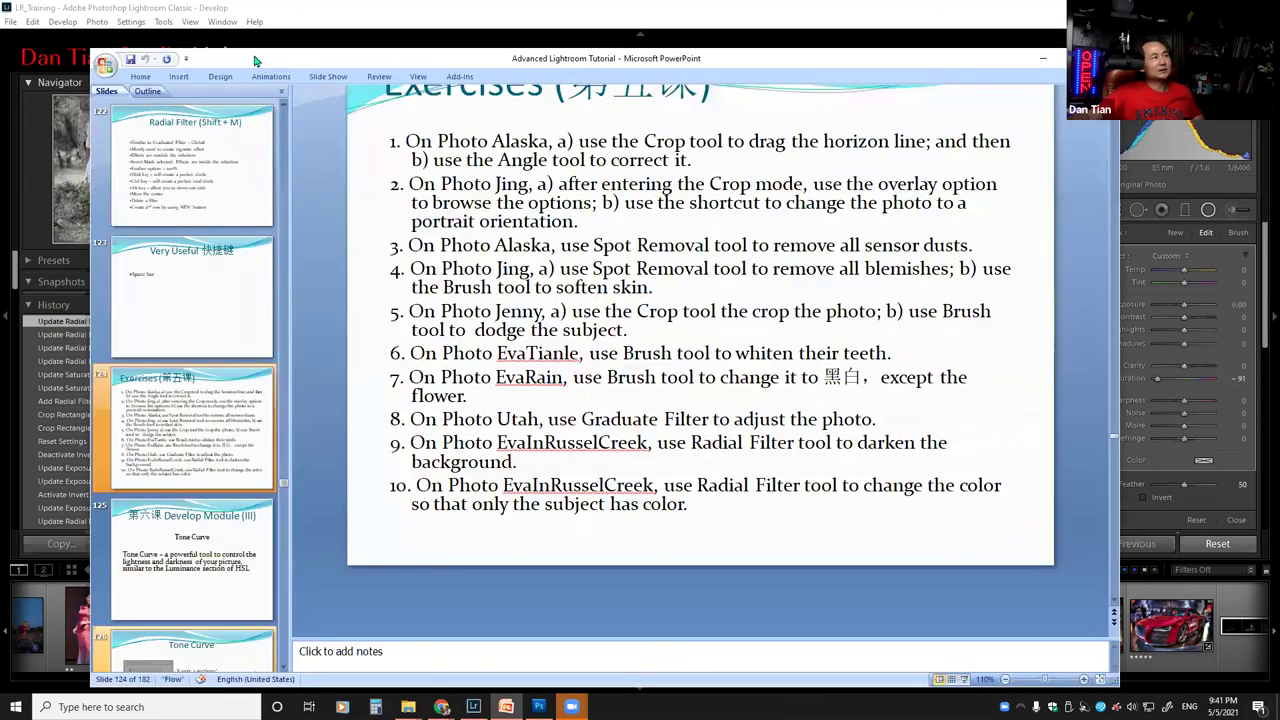
Step: Maximize PowerPoint to read the Exercises slide, then return to the red-dress photo in Lightroom
{"action": "double_click", "coordinate": [255, 60]}
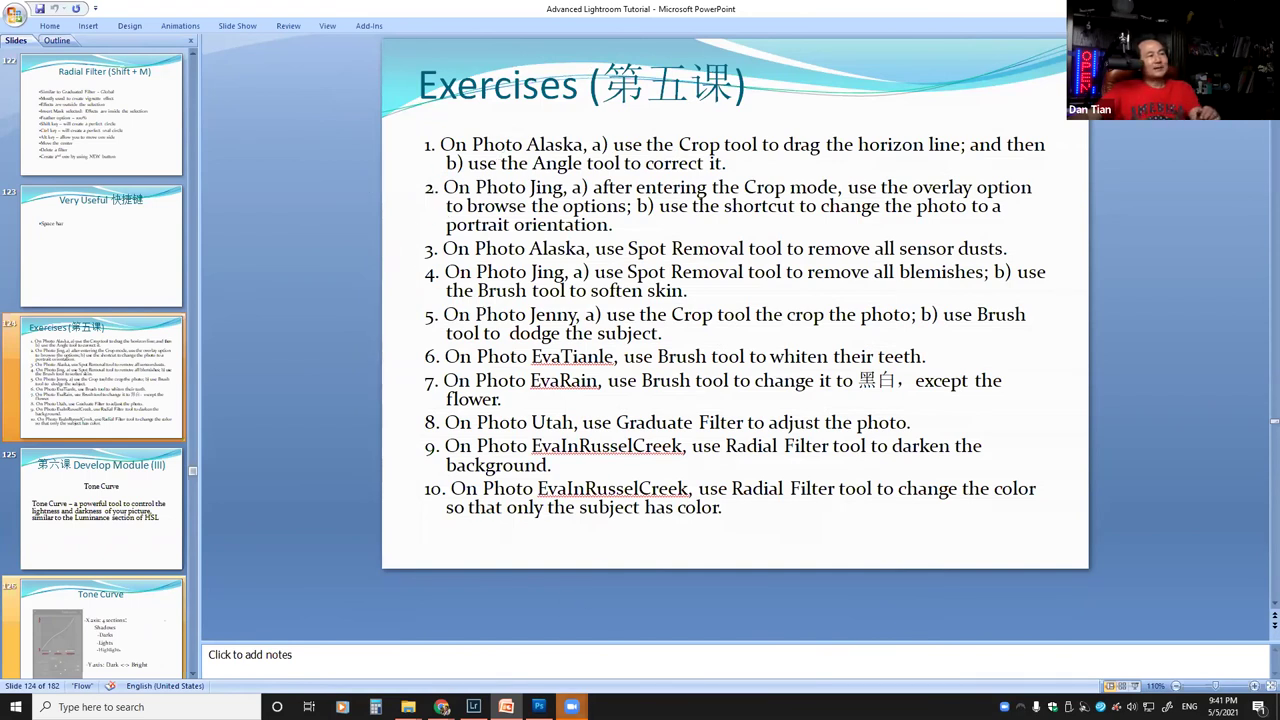
{"action": "mouse_move", "coordinate": [474, 706]}
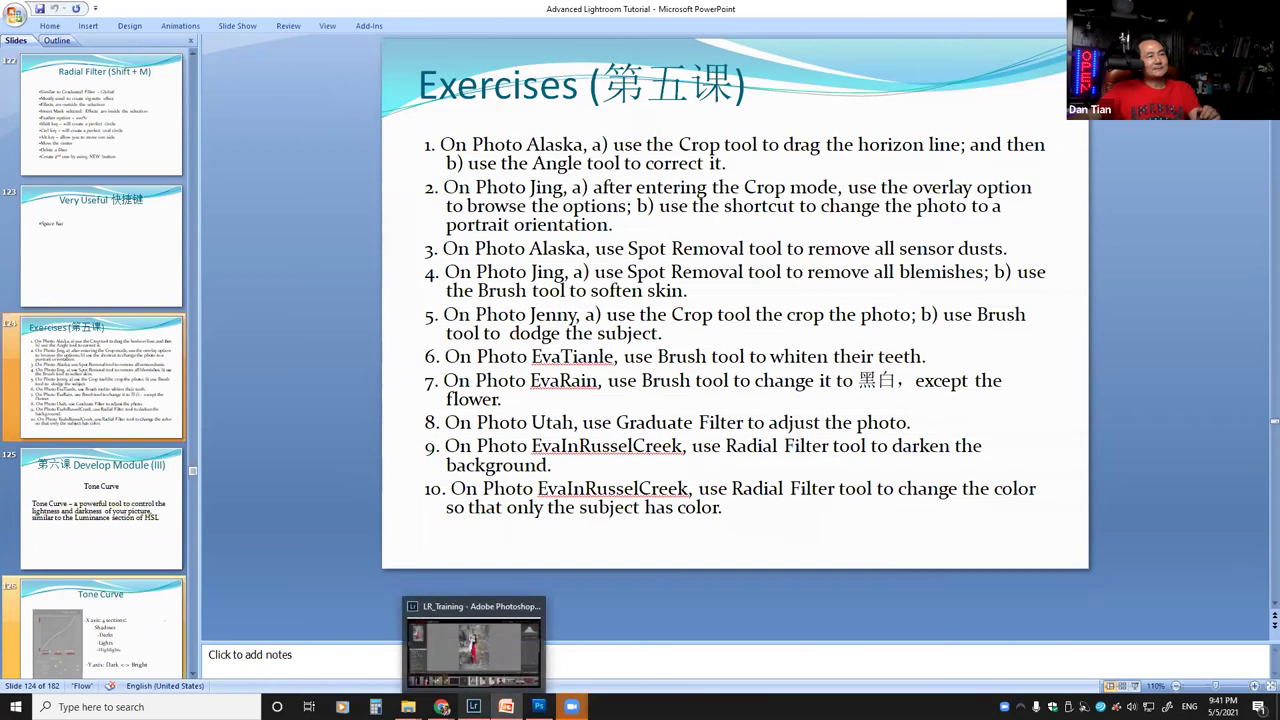
{"action": "left_click", "coordinate": [517, 594]}
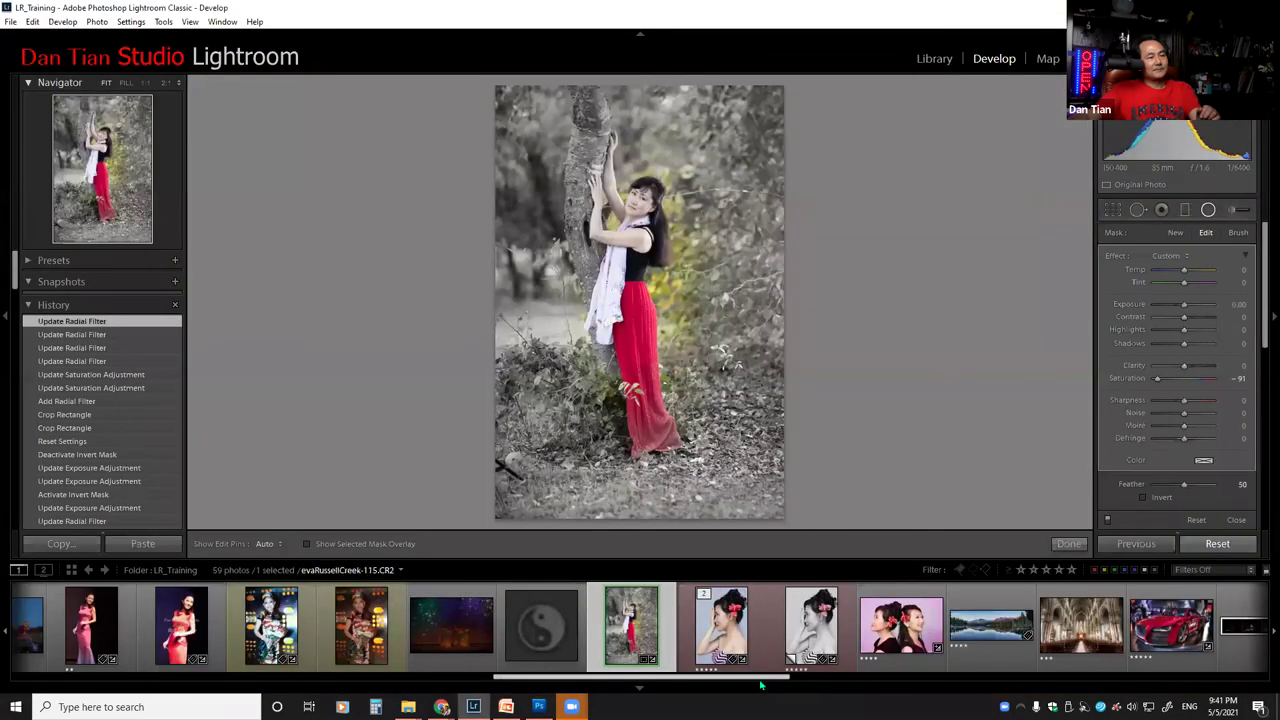
Step: Open lake photo IMG_4174 and straighten its horizon along the shoreline to a -0.78 angle
{"action": "scroll", "coordinate": [760, 685], "scroll_direction": "up", "scroll_amount": 10}
{"action": "left_click", "coordinate": [685, 630]}
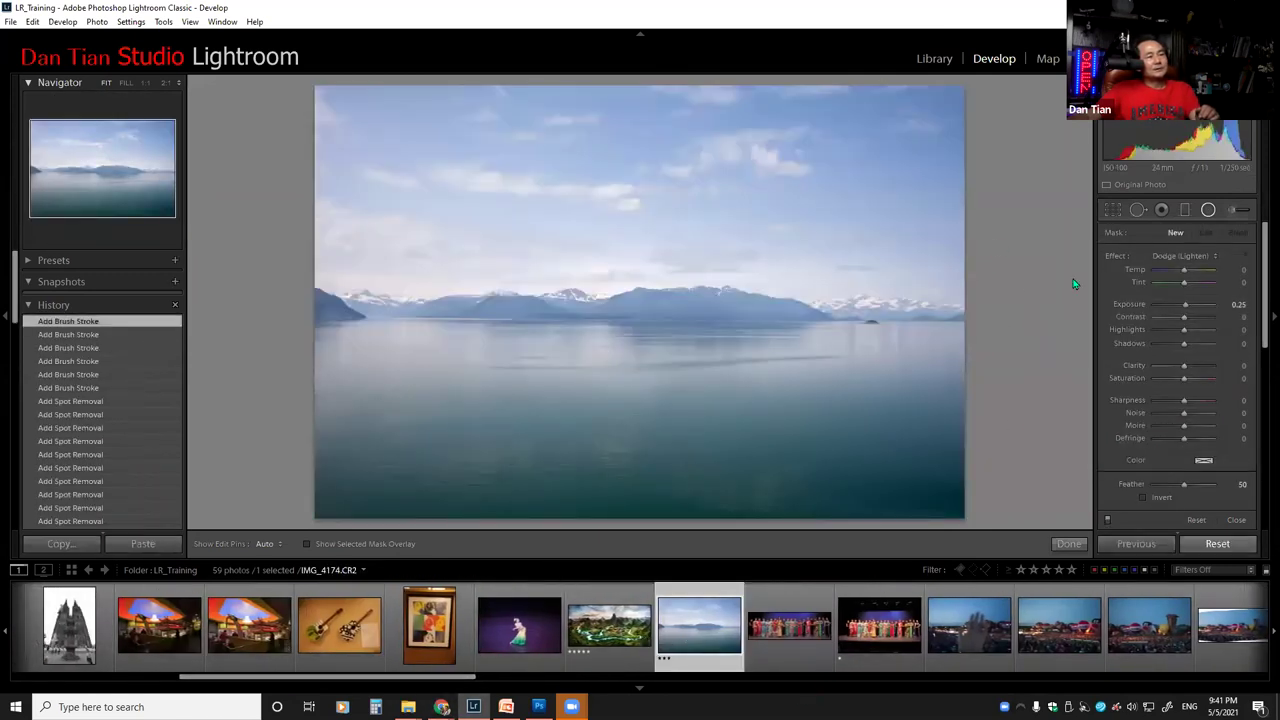
{"action": "left_click", "coordinate": [1113, 210]}
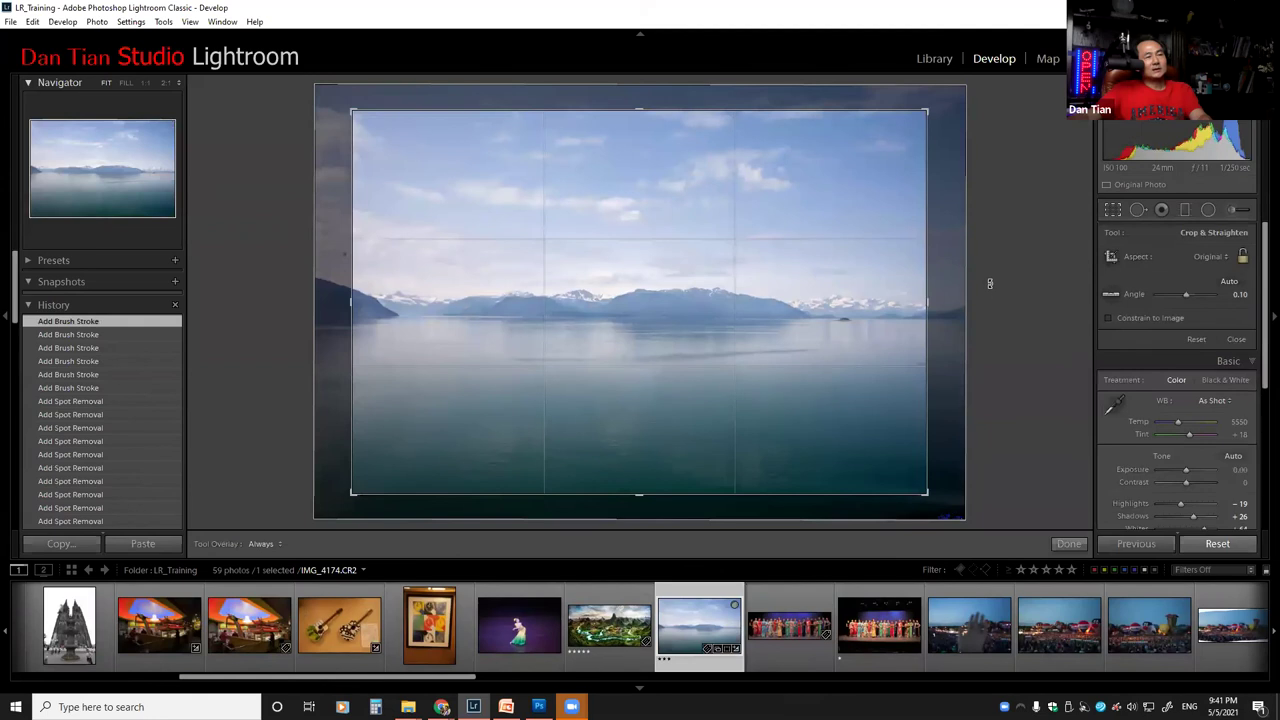
{"action": "left_click_drag", "start_coordinate": [990, 284], "coordinate": [1001, 310]}
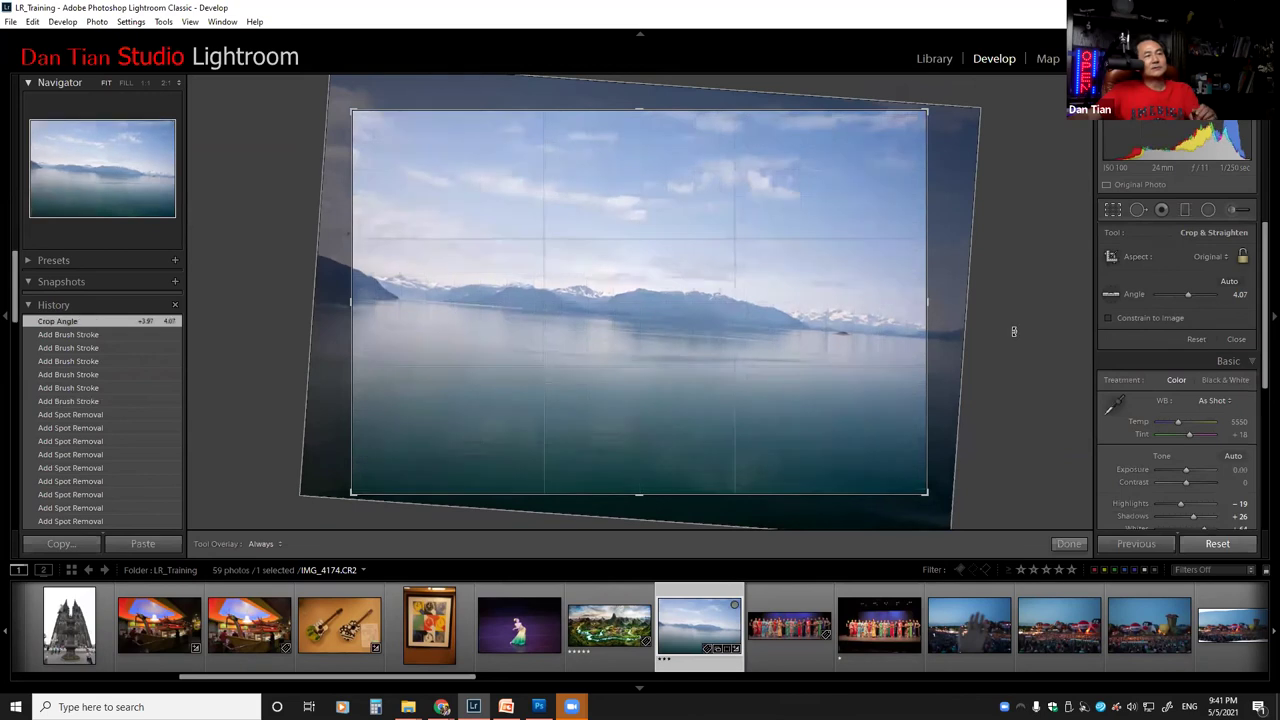
{"action": "left_click", "coordinate": [1117, 295]}
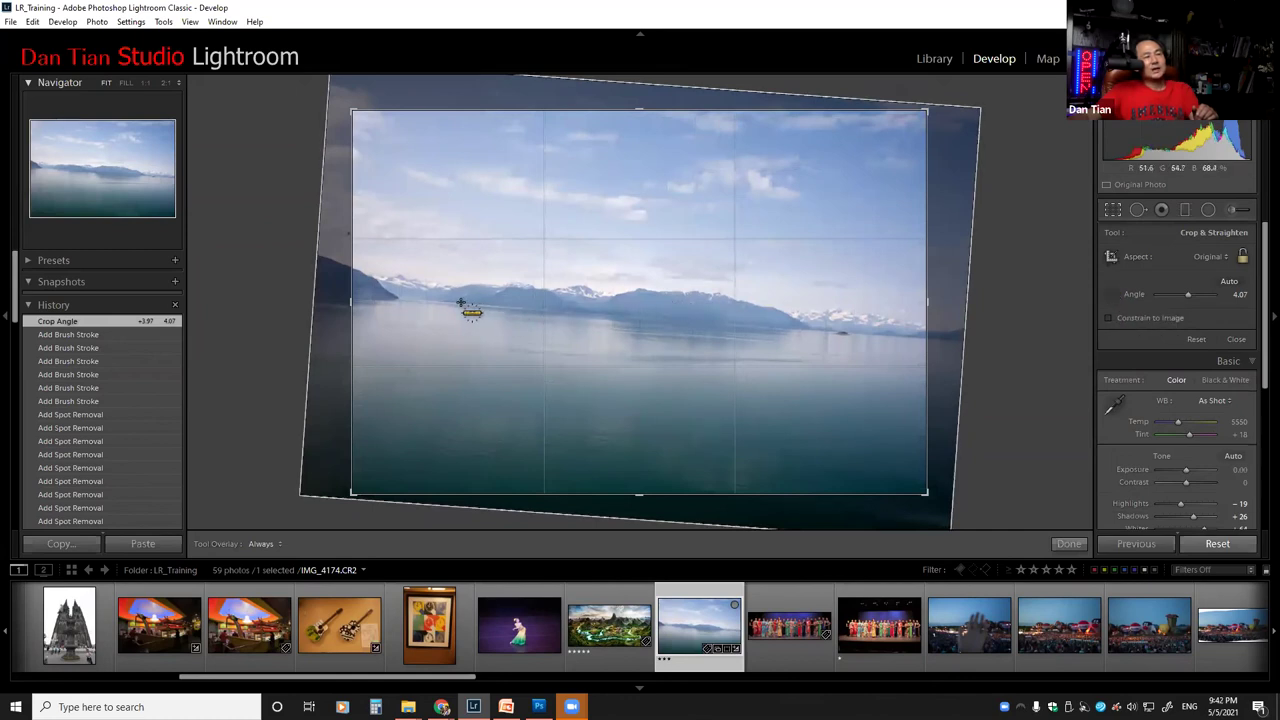
{"action": "left_click_drag", "start_coordinate": [460, 302], "coordinate": [847, 335]}
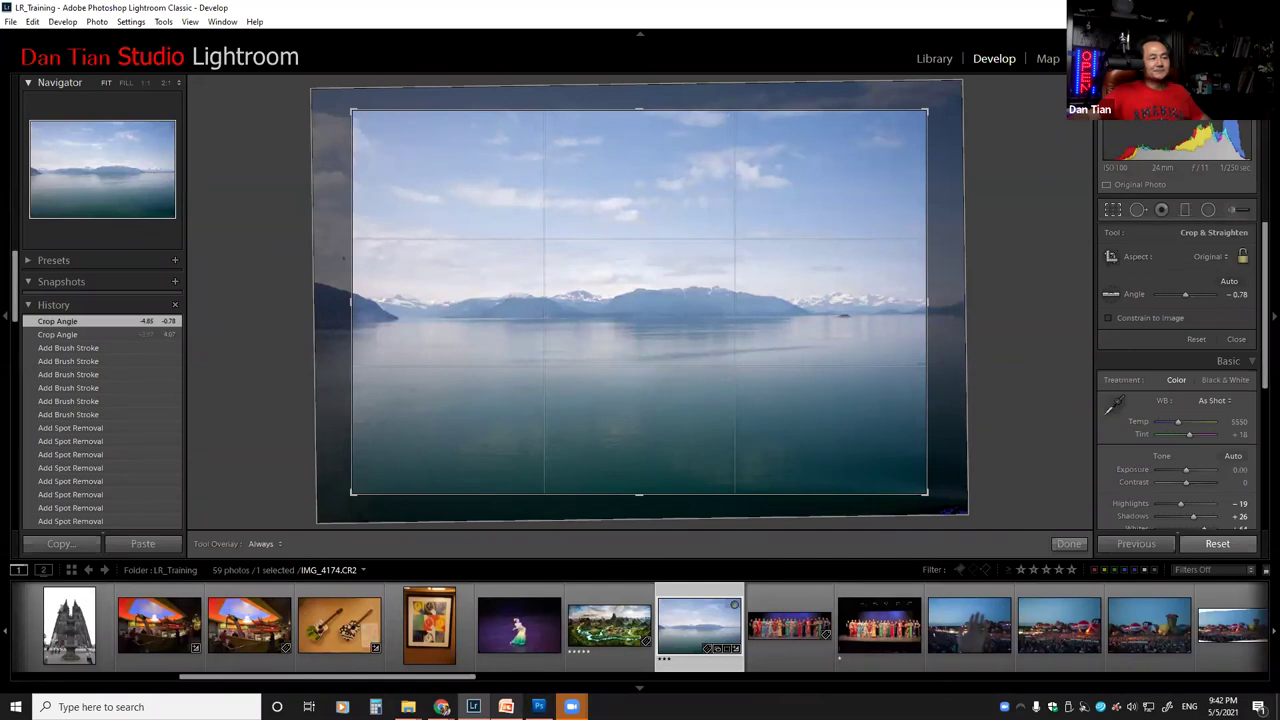
{"action": "mouse_move", "coordinate": [506, 706]}
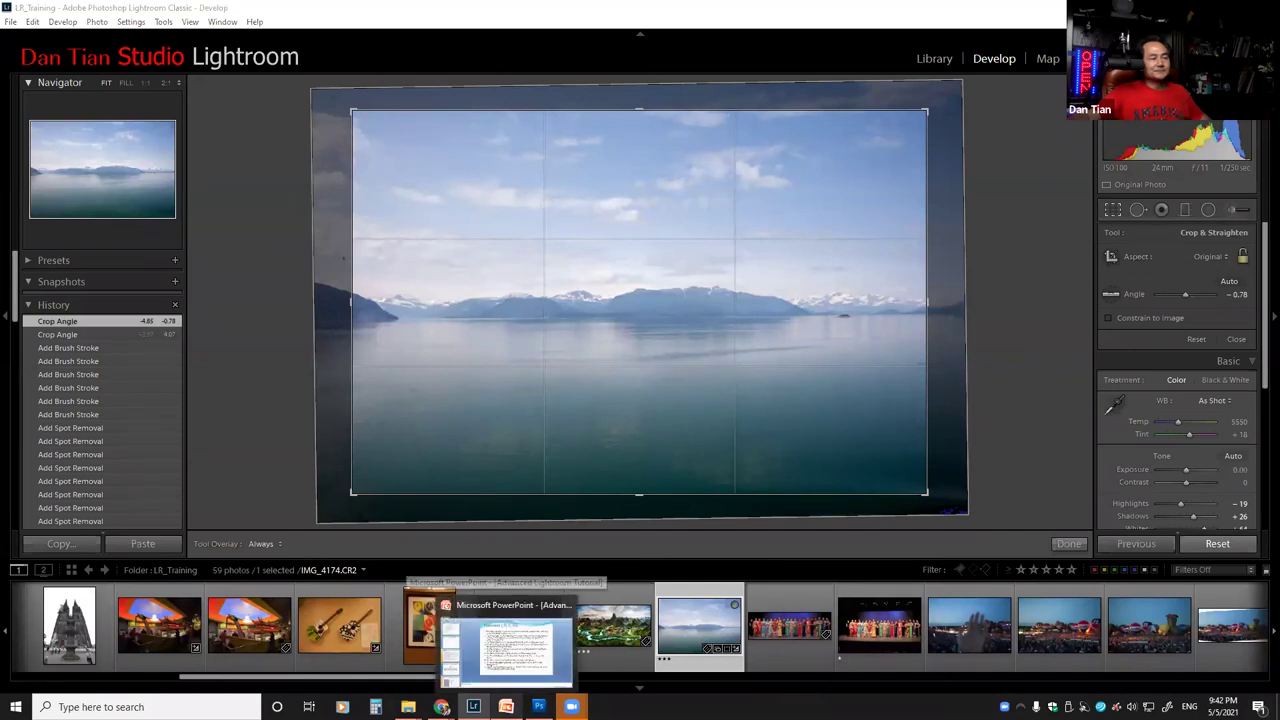
{"action": "left_click", "coordinate": [508, 648]}
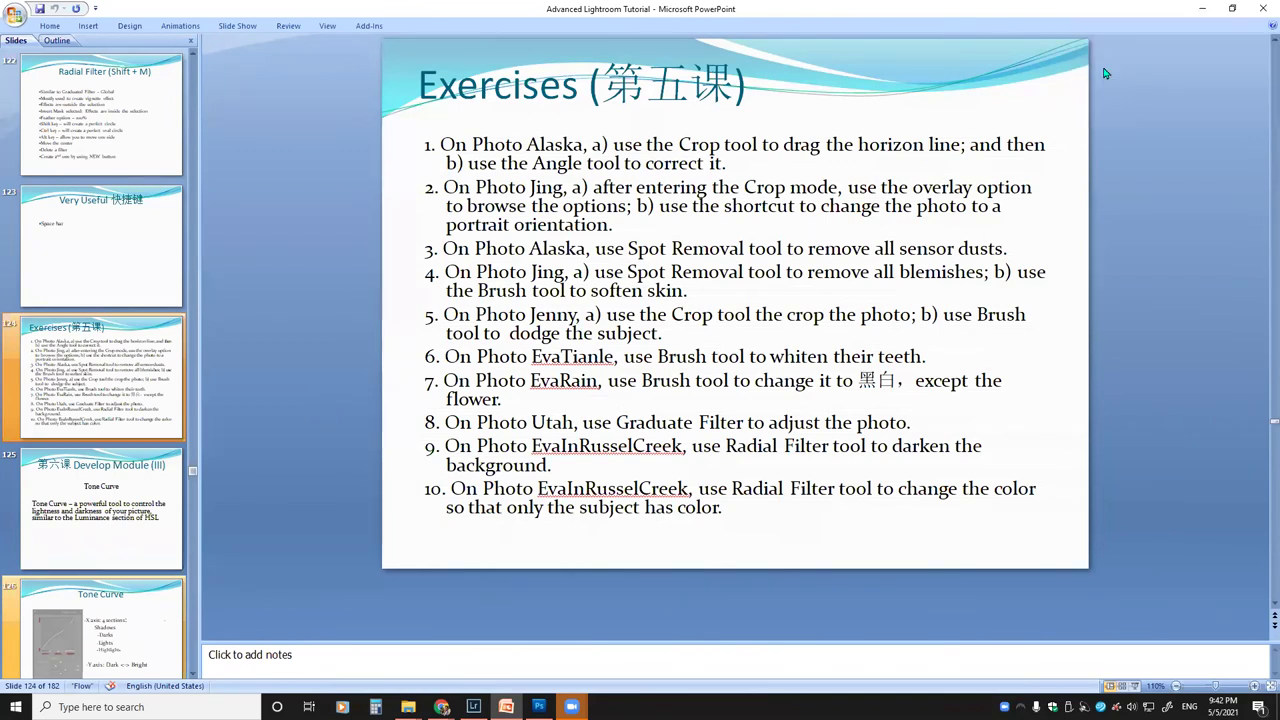
{"action": "left_click", "coordinate": [1201, 9]}
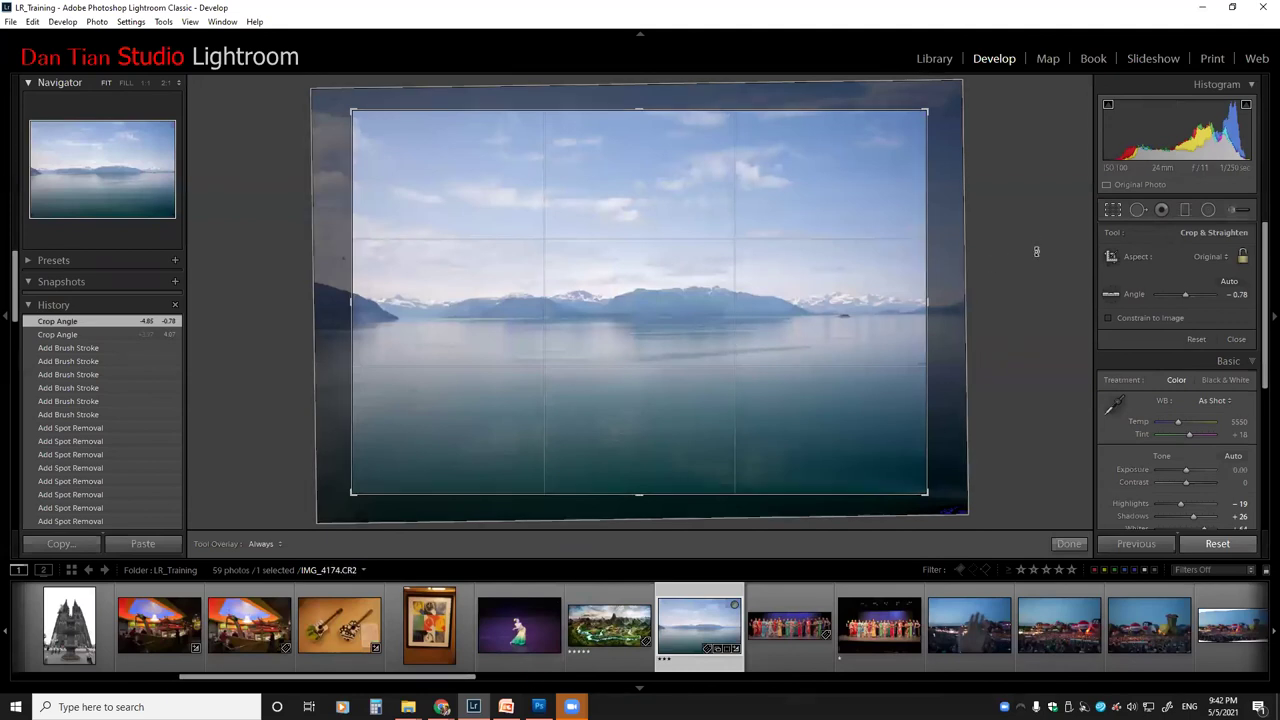
Step: Commit the lake photo's straightened crop, then open the woman-in-orange-hat photo from the filmstrip
{"action": "left_click", "coordinate": [1114, 212]}
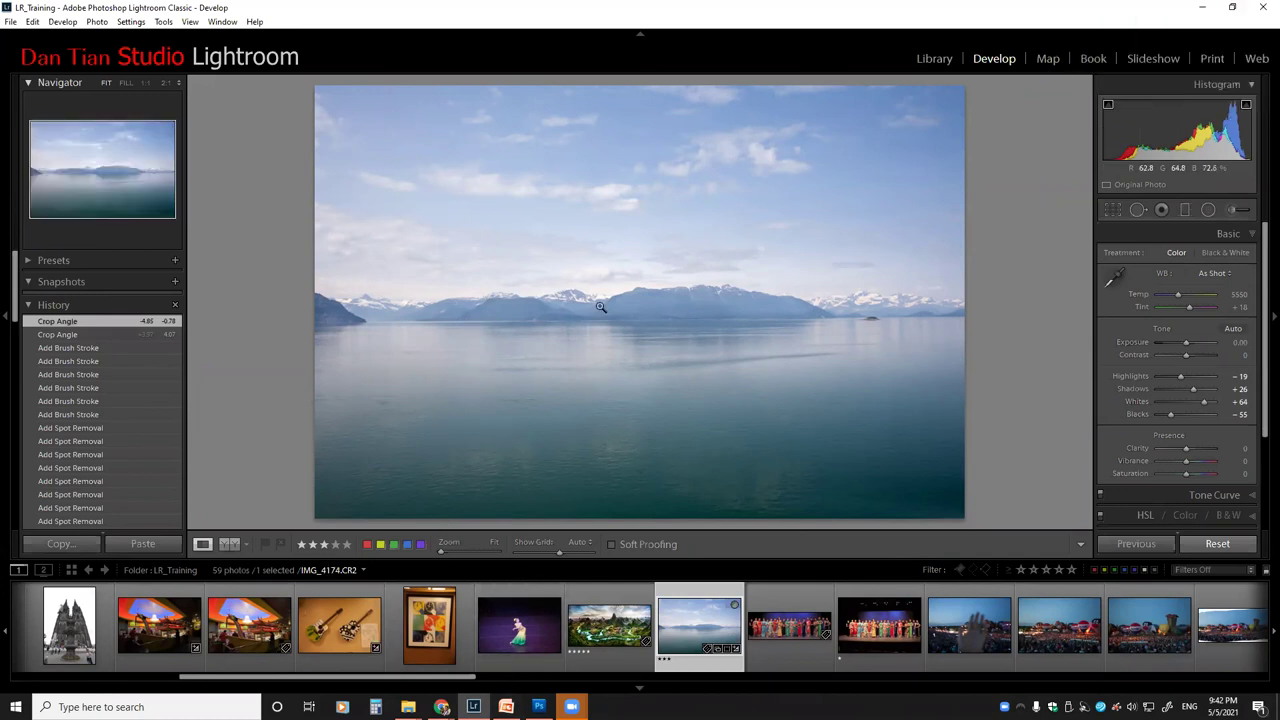
{"action": "left_click", "coordinate": [1113, 211]}
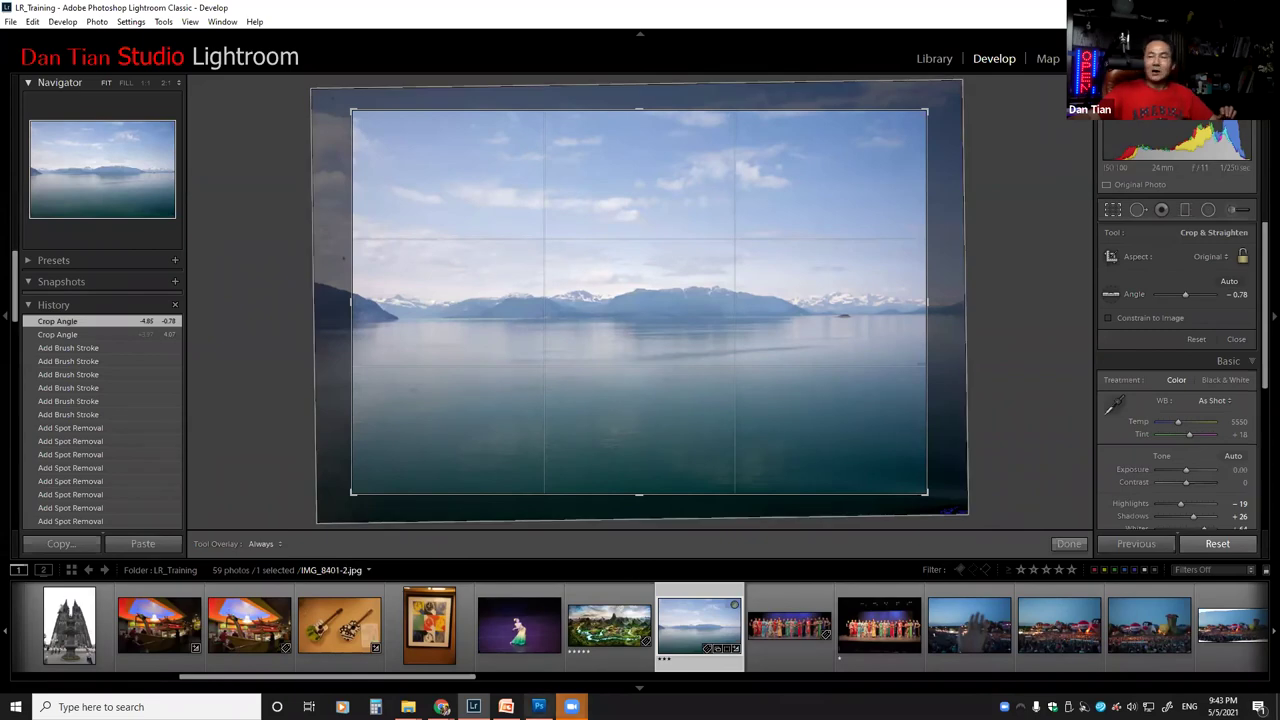
{"action": "left_click", "coordinate": [506, 707]}
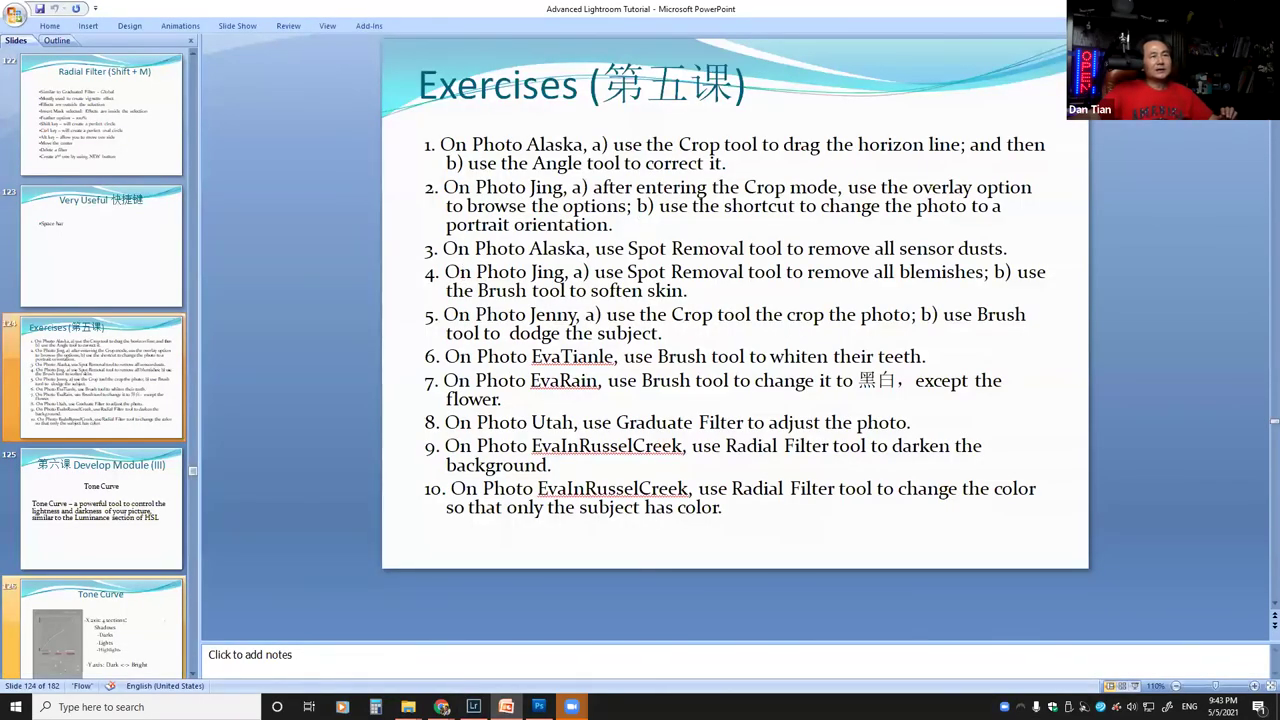
{"action": "key", "text": "alt+Tab"}
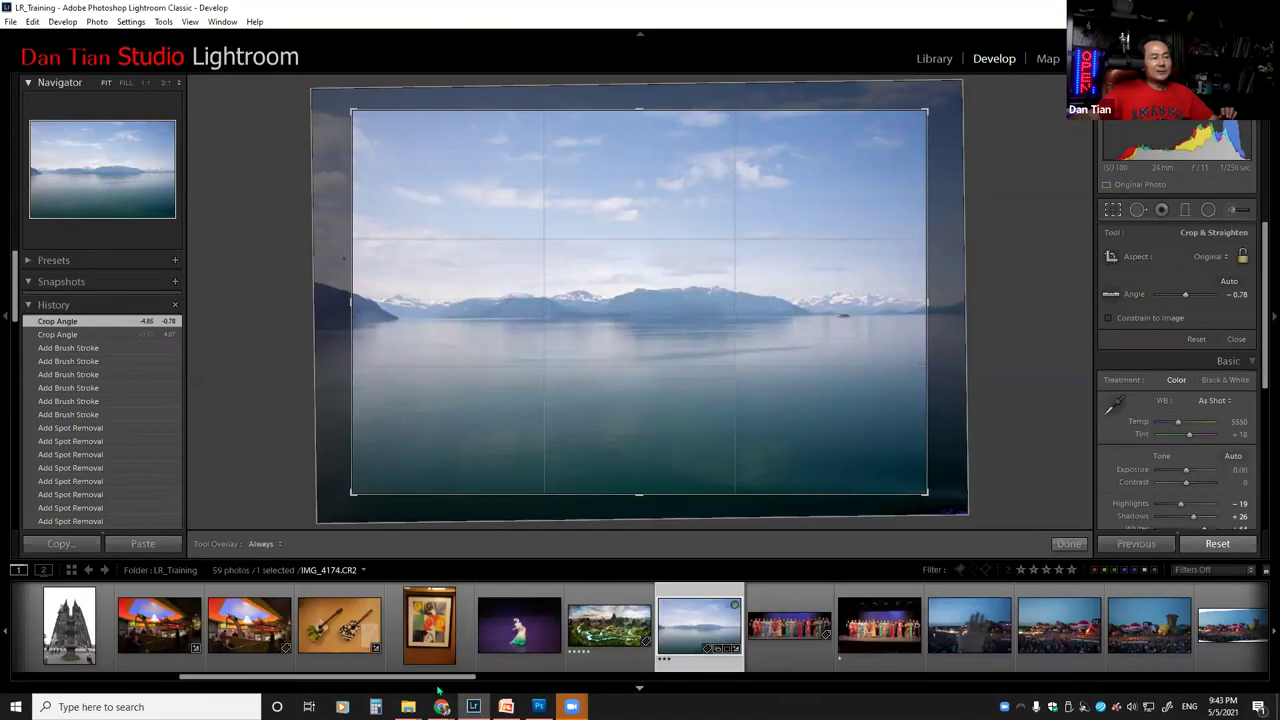
{"action": "left_click_drag", "start_coordinate": [435, 681], "coordinate": [1029, 686]}
{"action": "left_click", "coordinate": [1030, 648]}
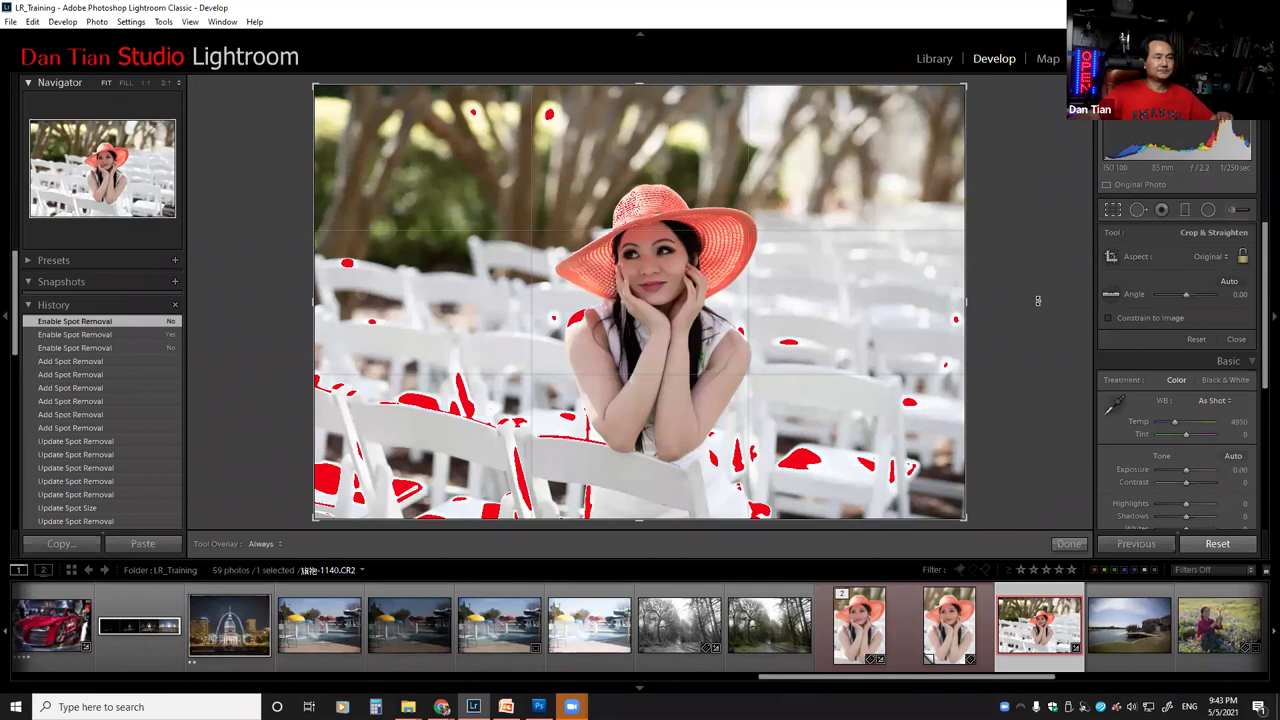
{"action": "key", "text": "Left"}
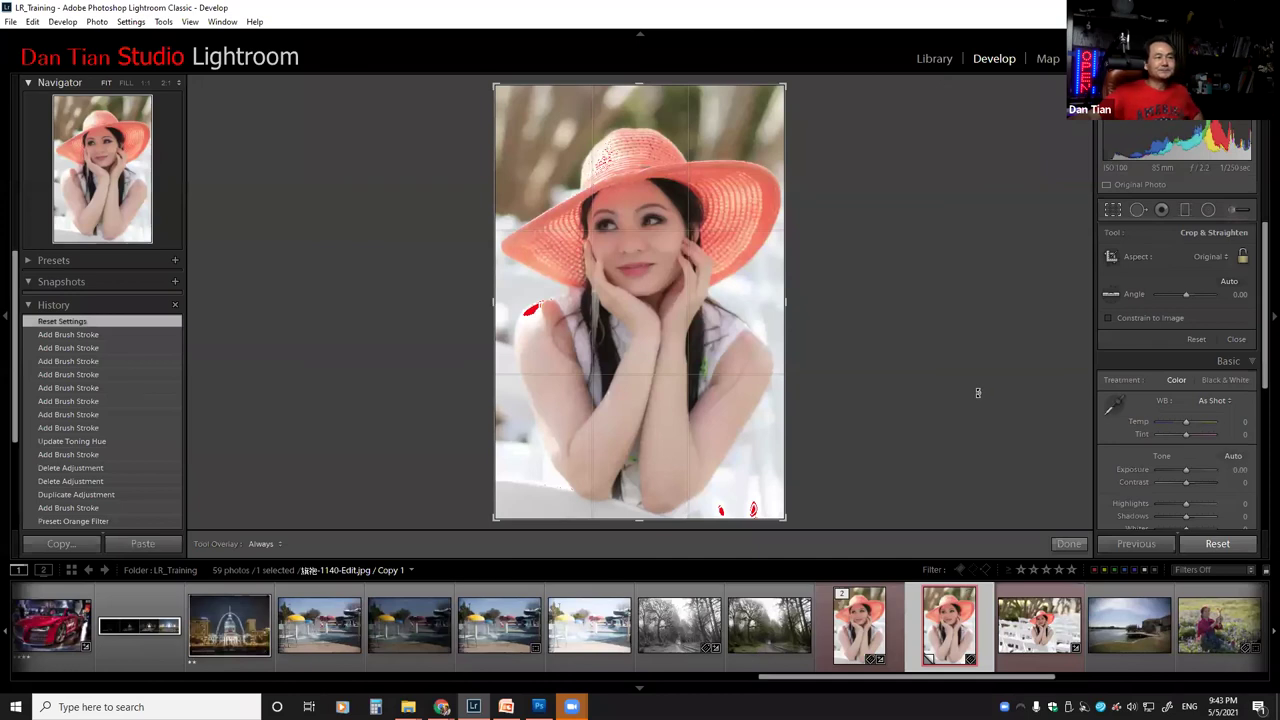
{"action": "key", "text": "Right"}
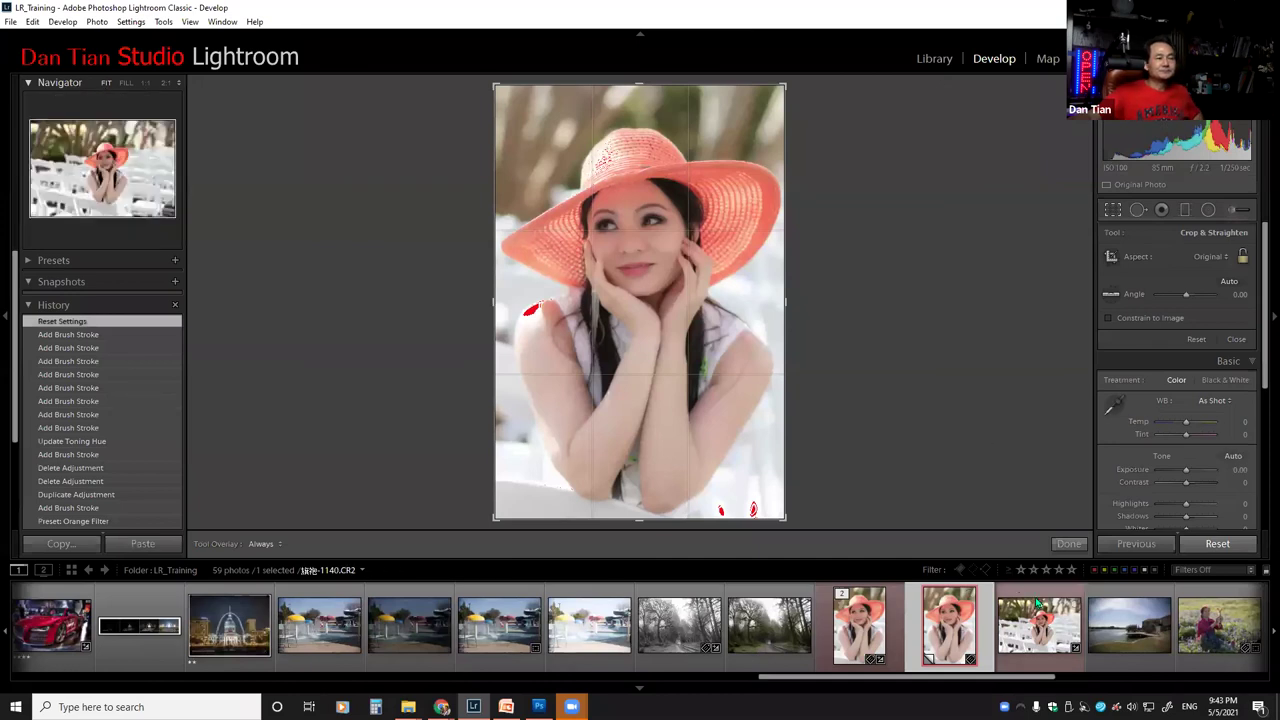
{"action": "key", "text": "j"}
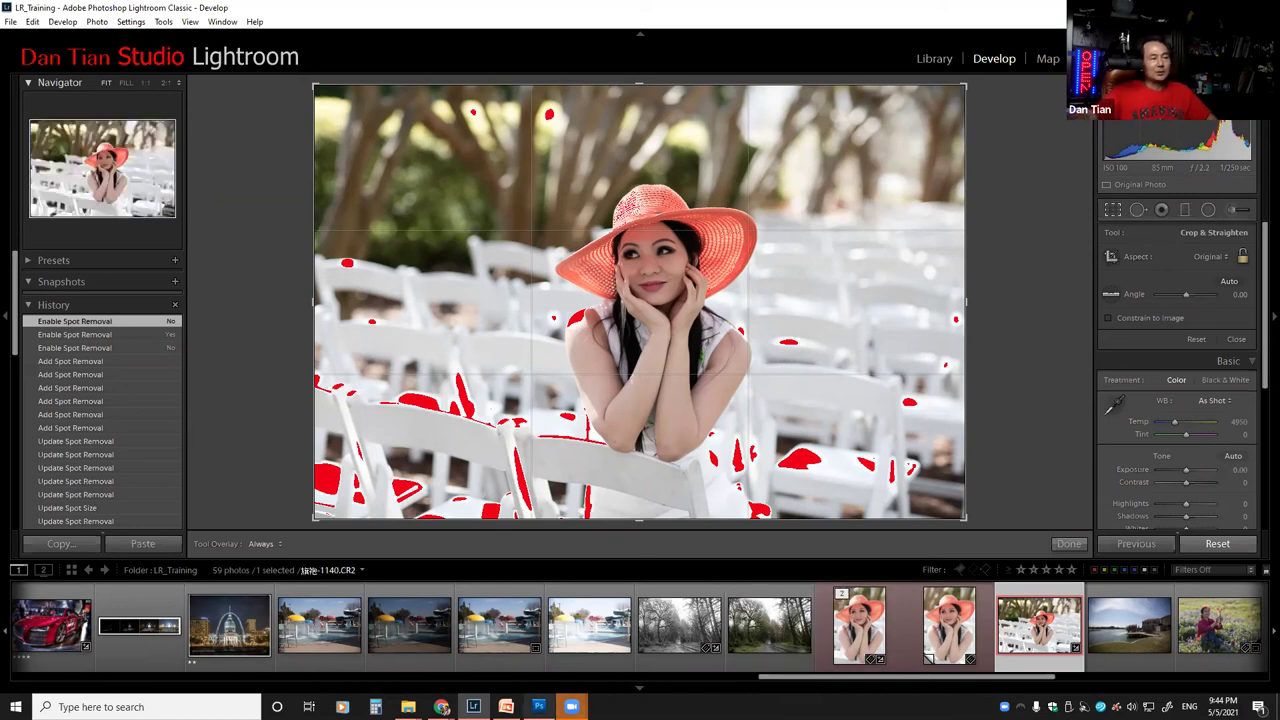
{"action": "left_click", "coordinate": [506, 707]}
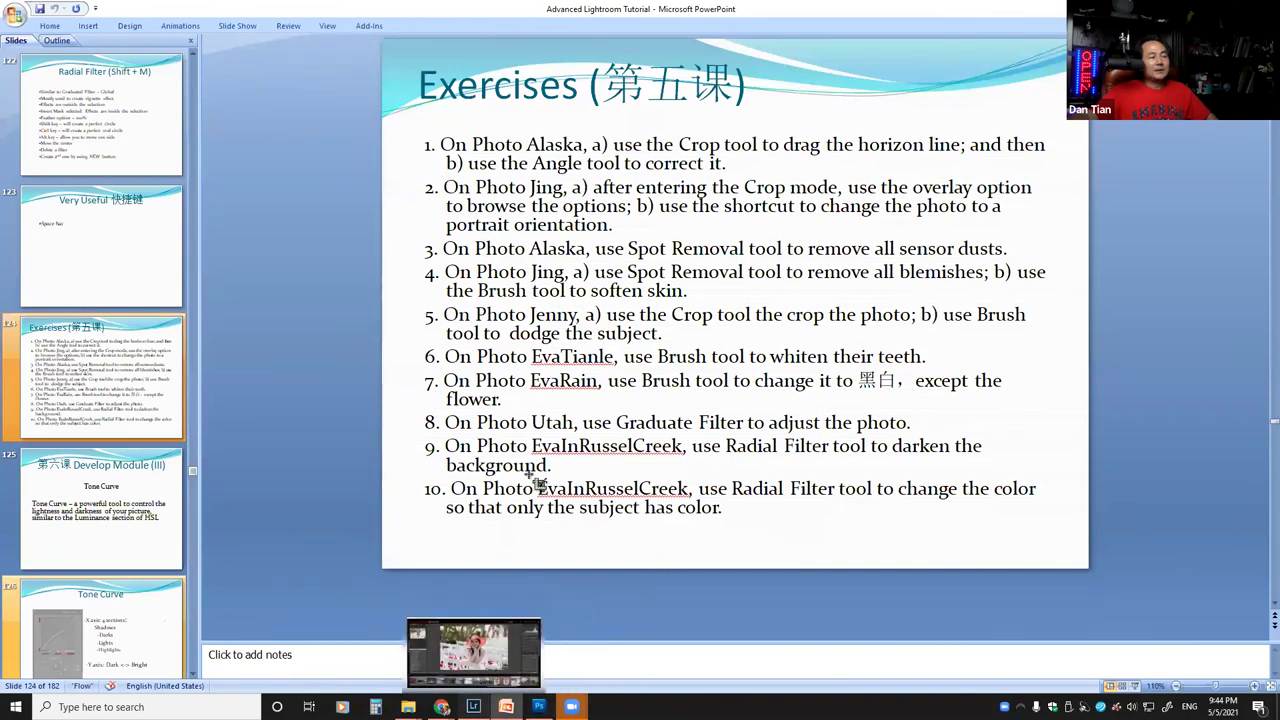
{"action": "left_click", "coordinate": [473, 707]}
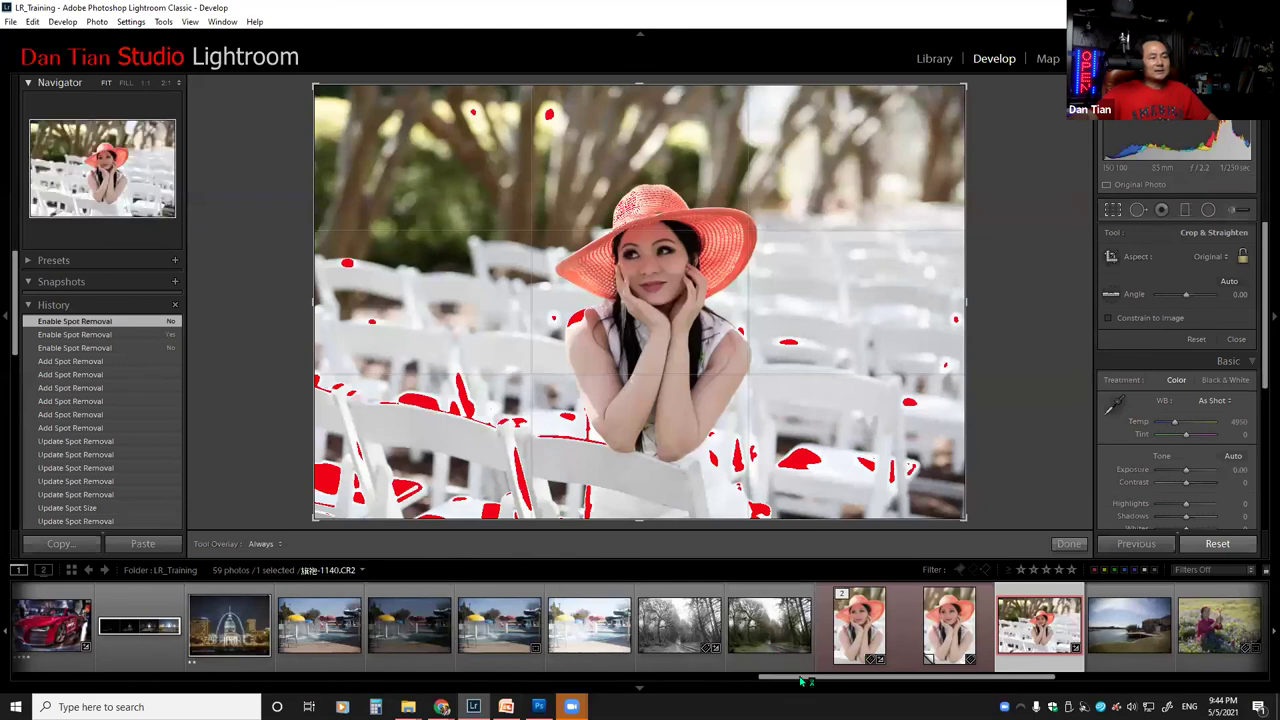
{"action": "left_click_drag", "start_coordinate": [802, 681], "coordinate": [368, 651]}
Step: Reset lake photo IMG_4174 to its original 0.00 angle and switch to Spot Removal
{"action": "left_click", "coordinate": [473, 625]}
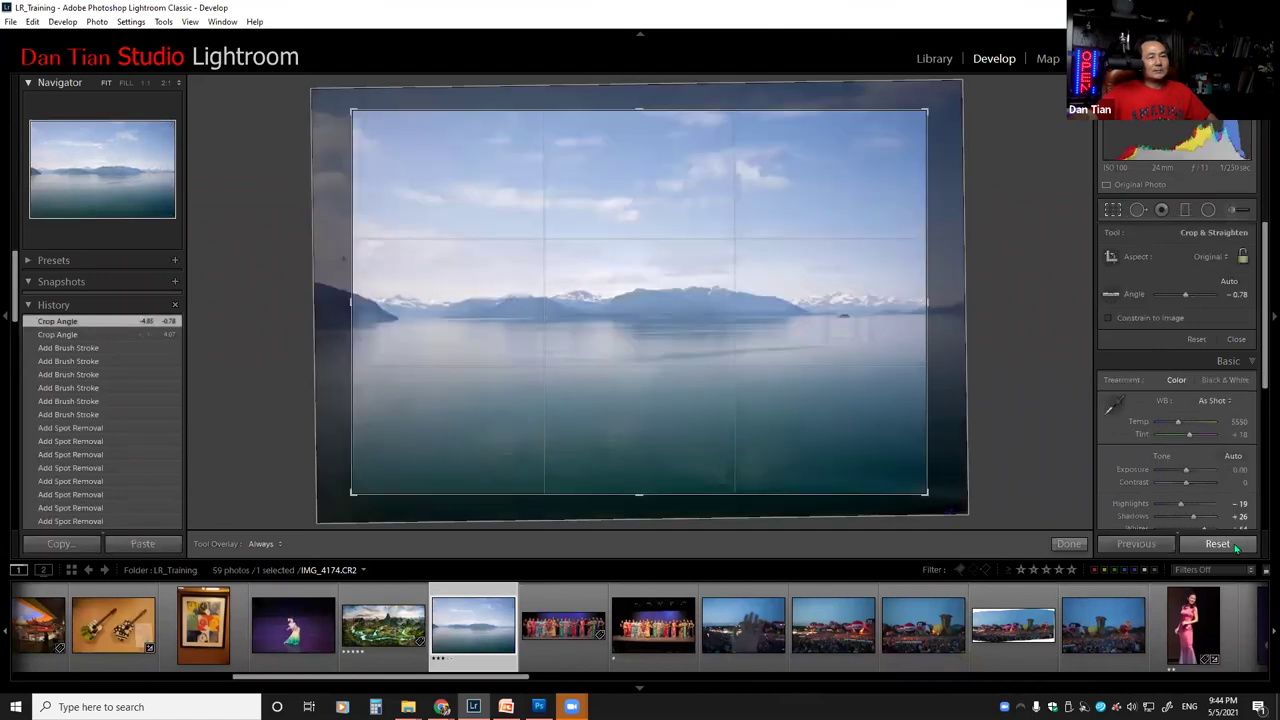
{"action": "key", "text": "ctrl+shift+r"}
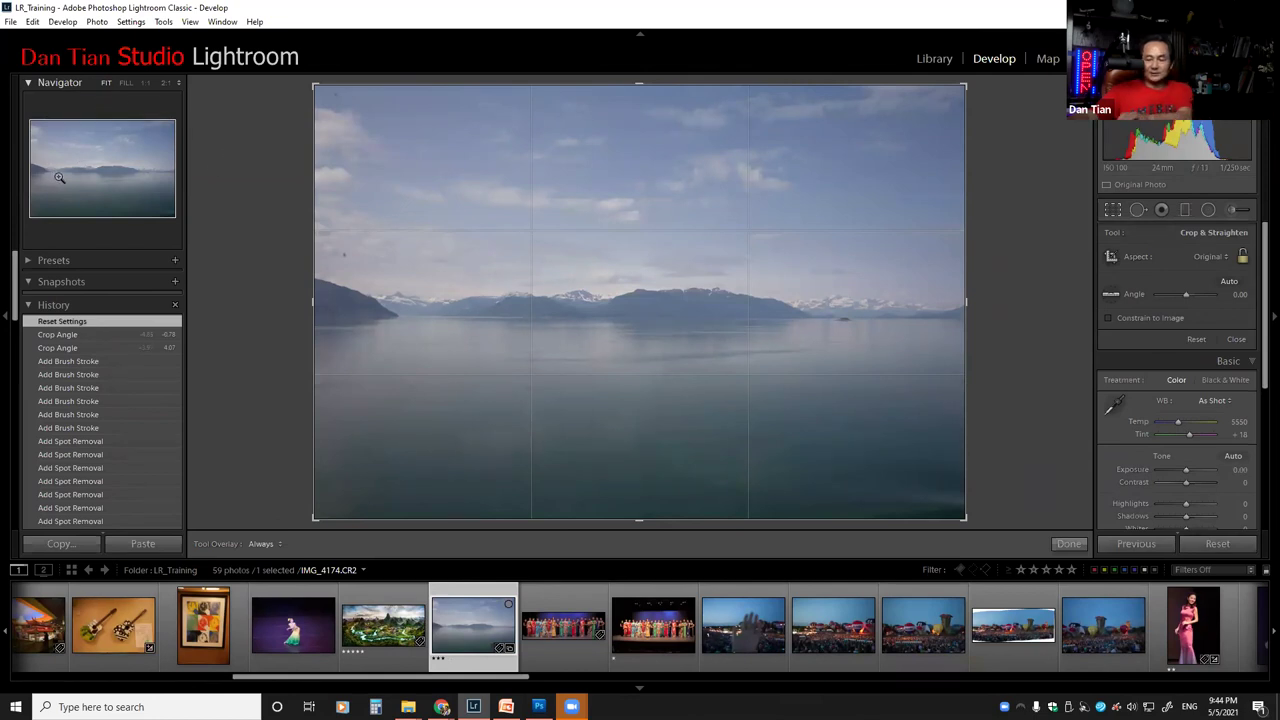
{"action": "left_click", "coordinate": [1137, 211]}
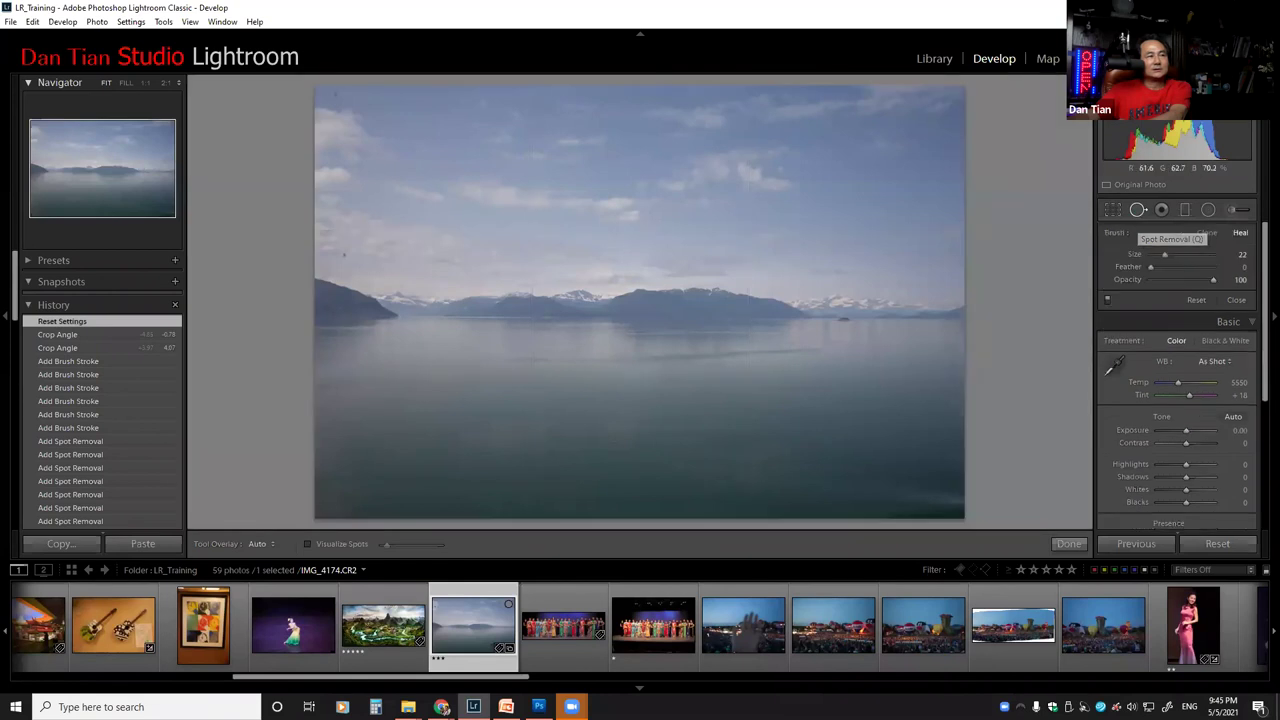
Step: Magnify the lake photo to 1:1 starting from its top-left corner
{"action": "left_click", "coordinate": [147, 84]}
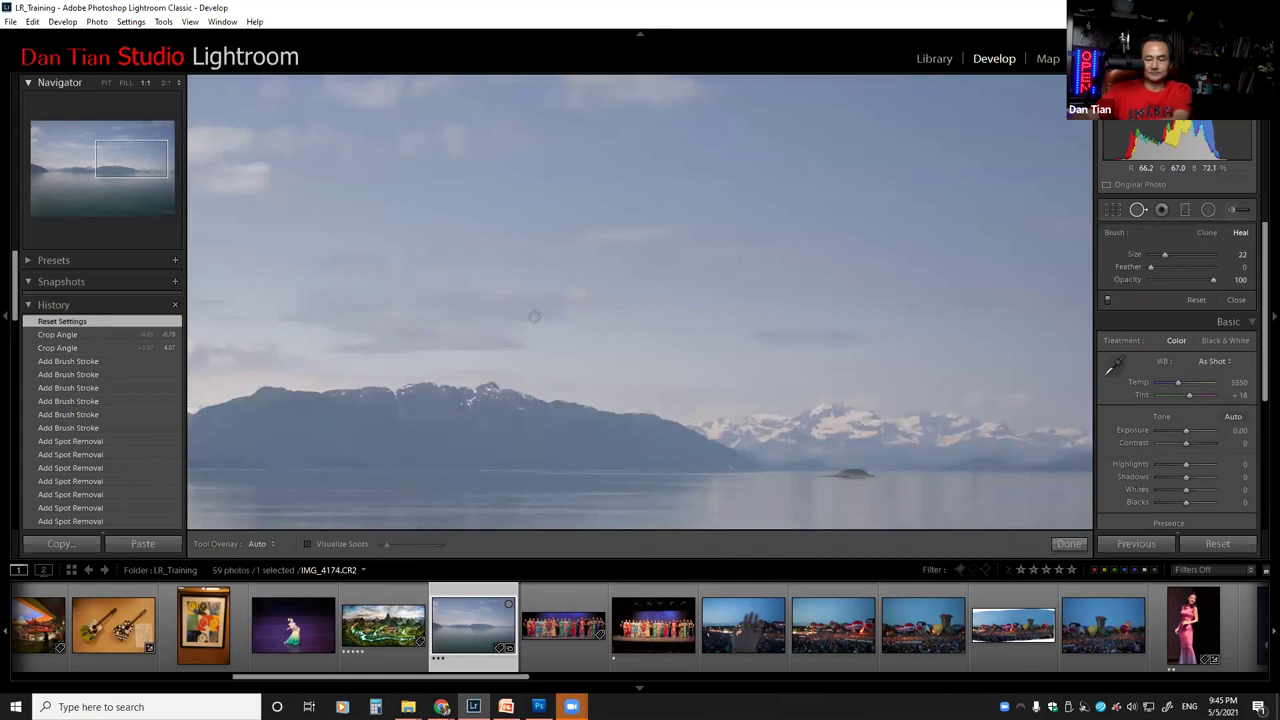
{"action": "key", "text": "Home"}
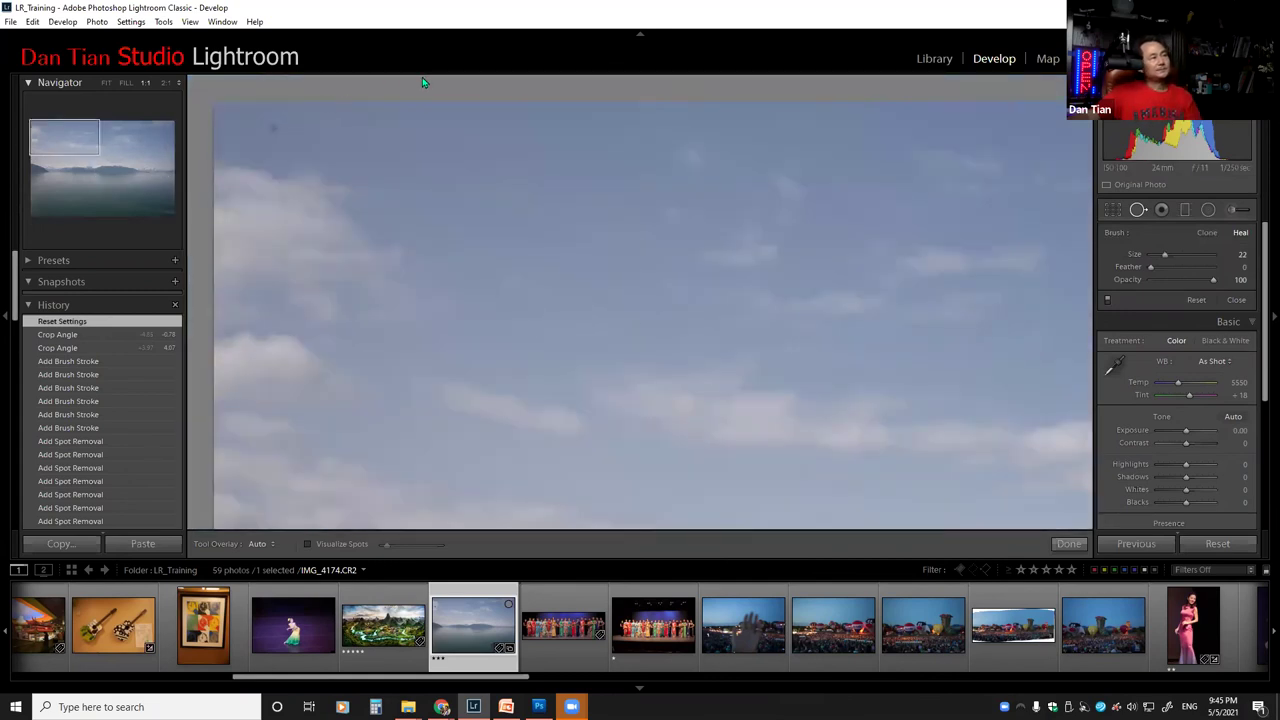
{"action": "left_click", "coordinate": [146, 84]}
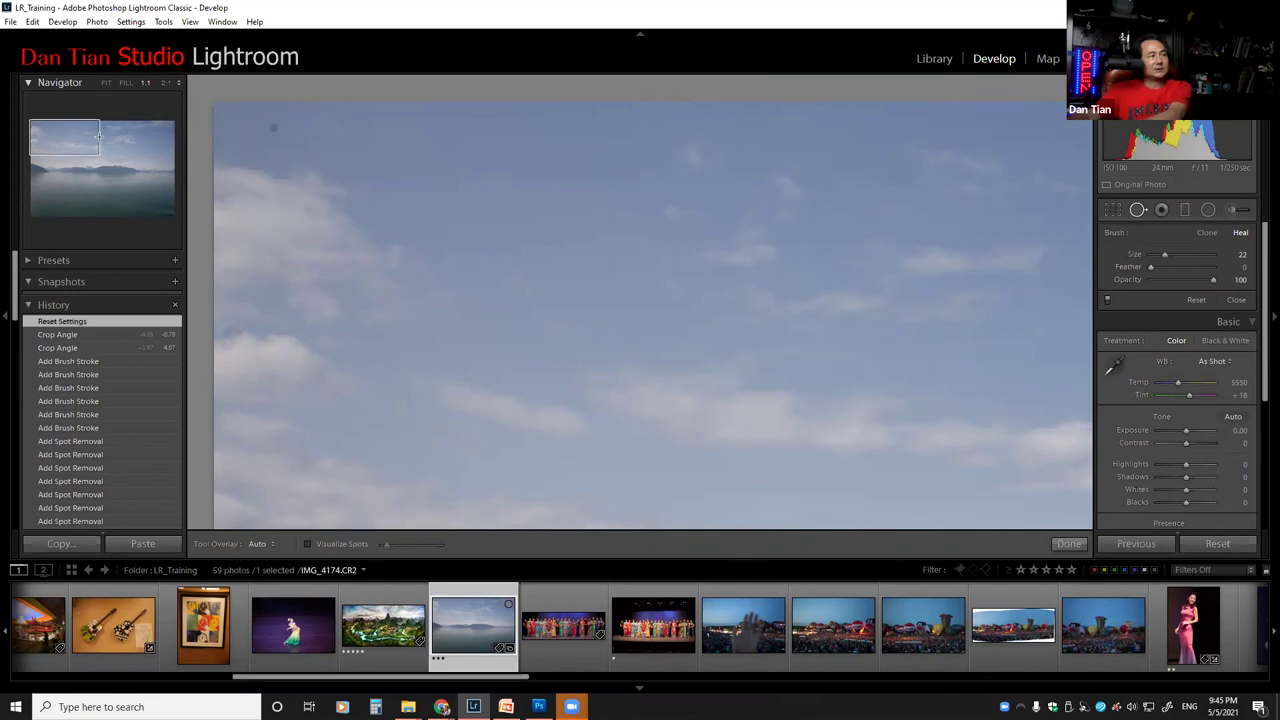
{"action": "left_click_drag", "start_coordinate": [70, 139], "coordinate": [64, 137]}
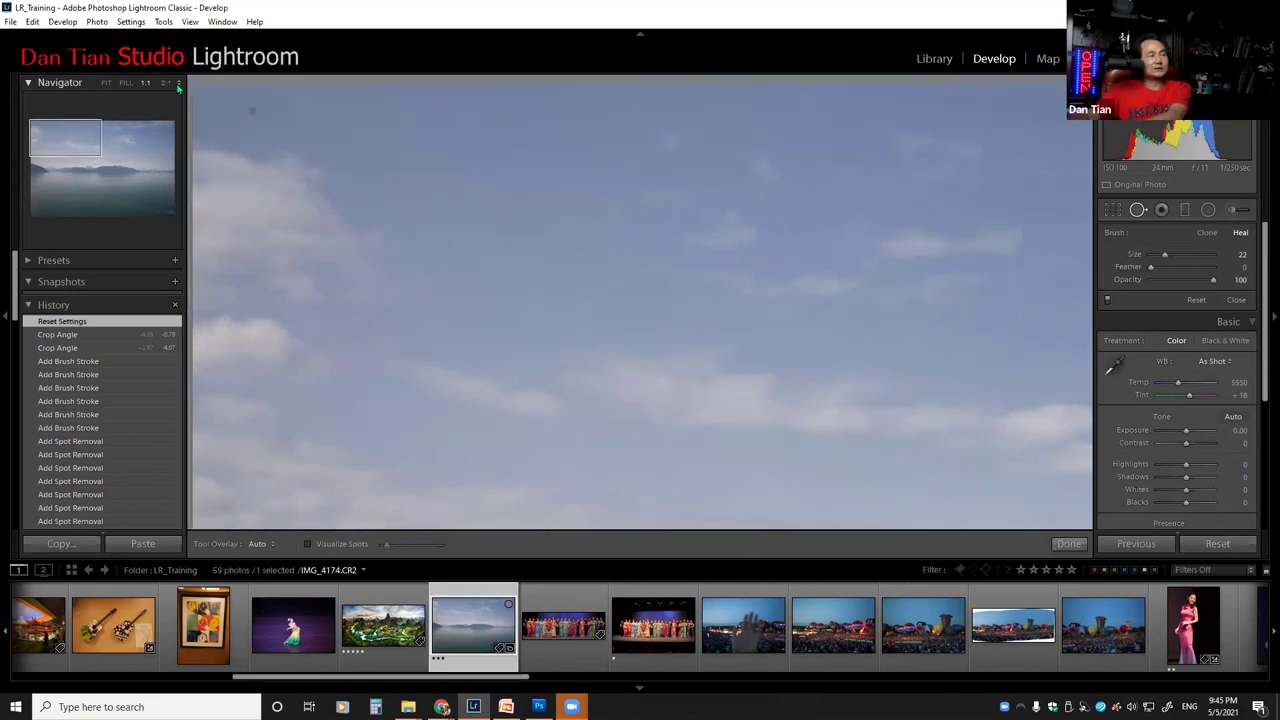
Step: Page down through the 1:1 view section by section, scanning for sensor dust
{"action": "key", "text": "Page_Down"}
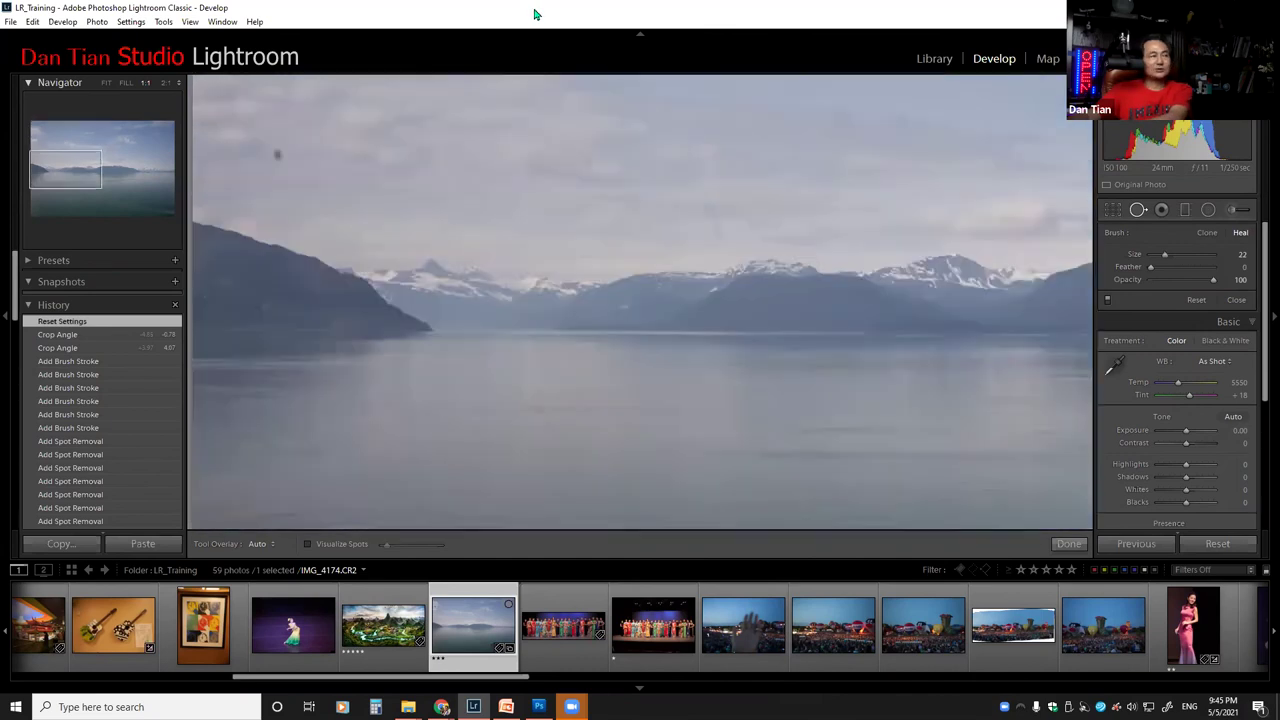
{"action": "key", "text": "Page_Down"}
{"action": "key", "text": "Page_Down"}
{"action": "key", "text": "Page_Down"}
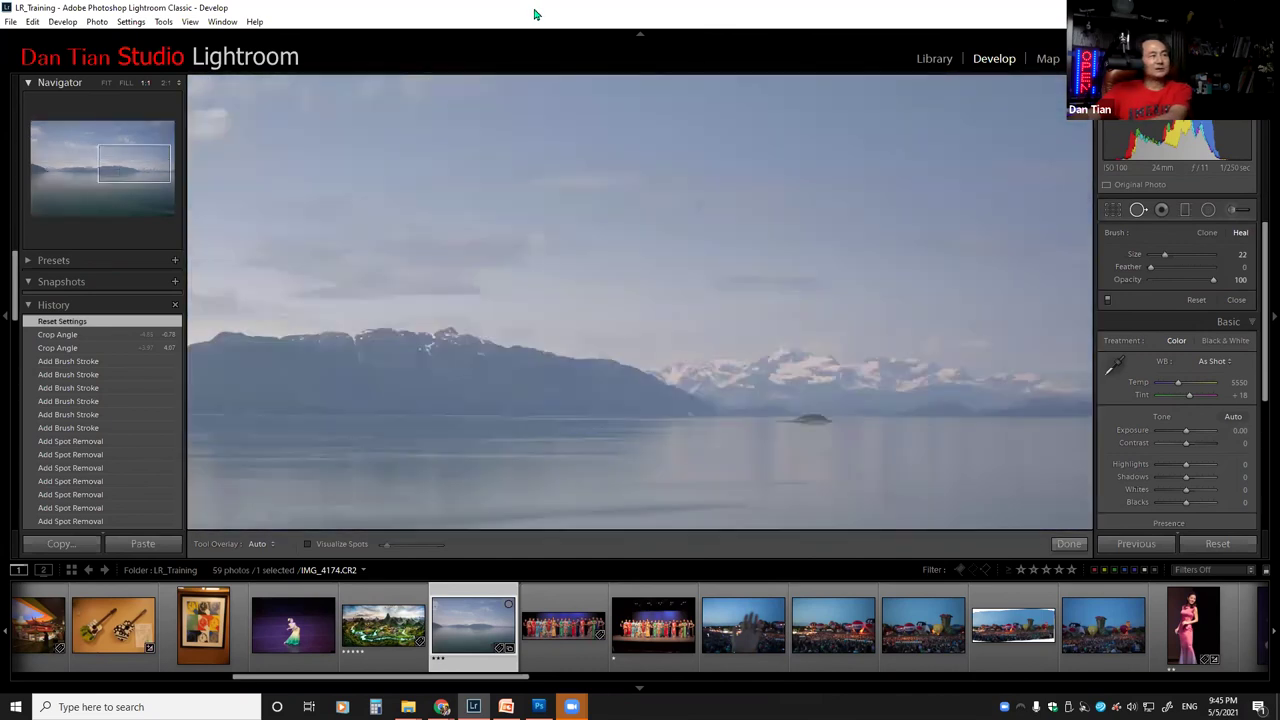
{"action": "key", "text": "Page_Down"}
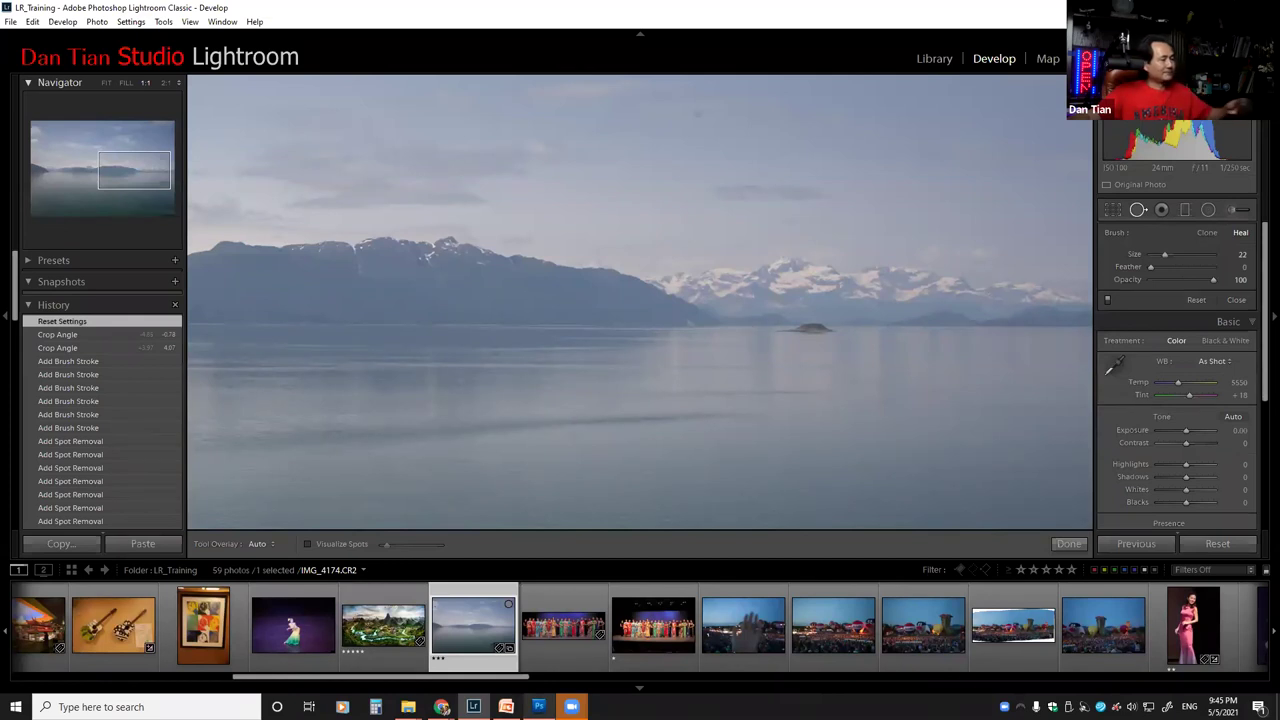
{"action": "mouse_move", "coordinate": [506, 707]}
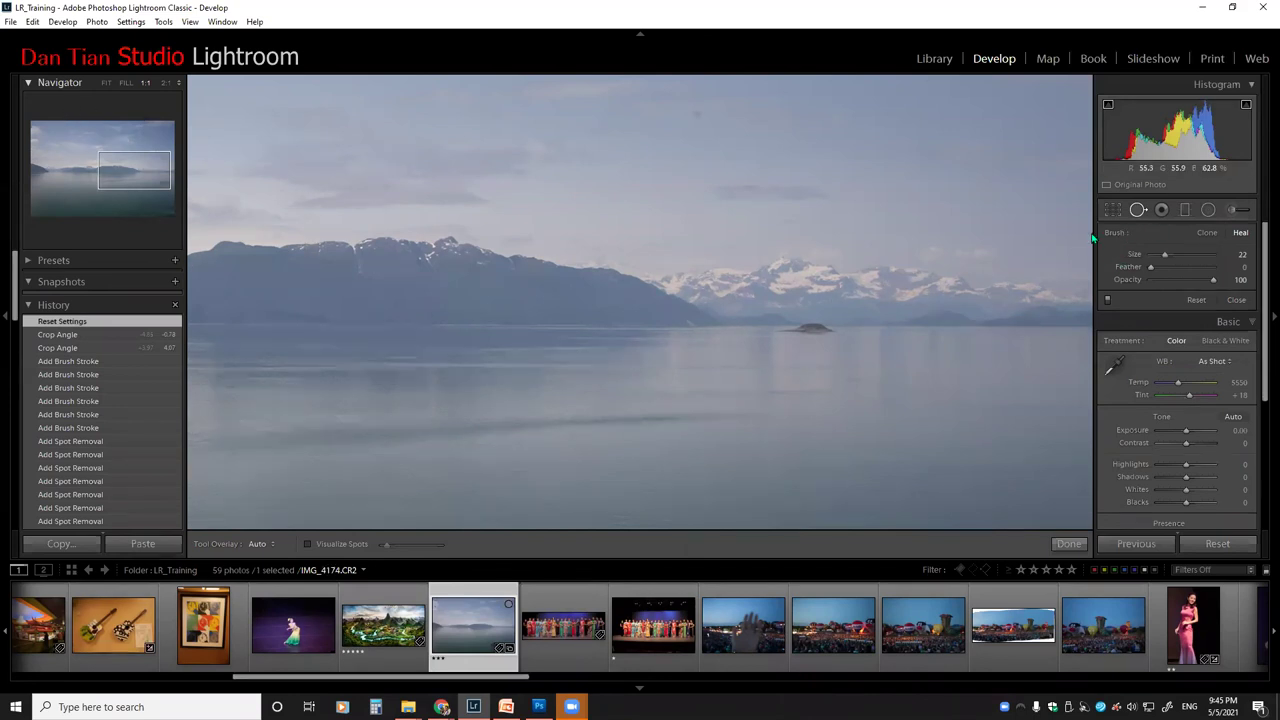
{"action": "scroll", "coordinate": [792, 207], "scroll_direction": "down", "scroll_amount": 5}
{"action": "scroll", "coordinate": [792, 207], "scroll_direction": "up", "scroll_amount": 5}
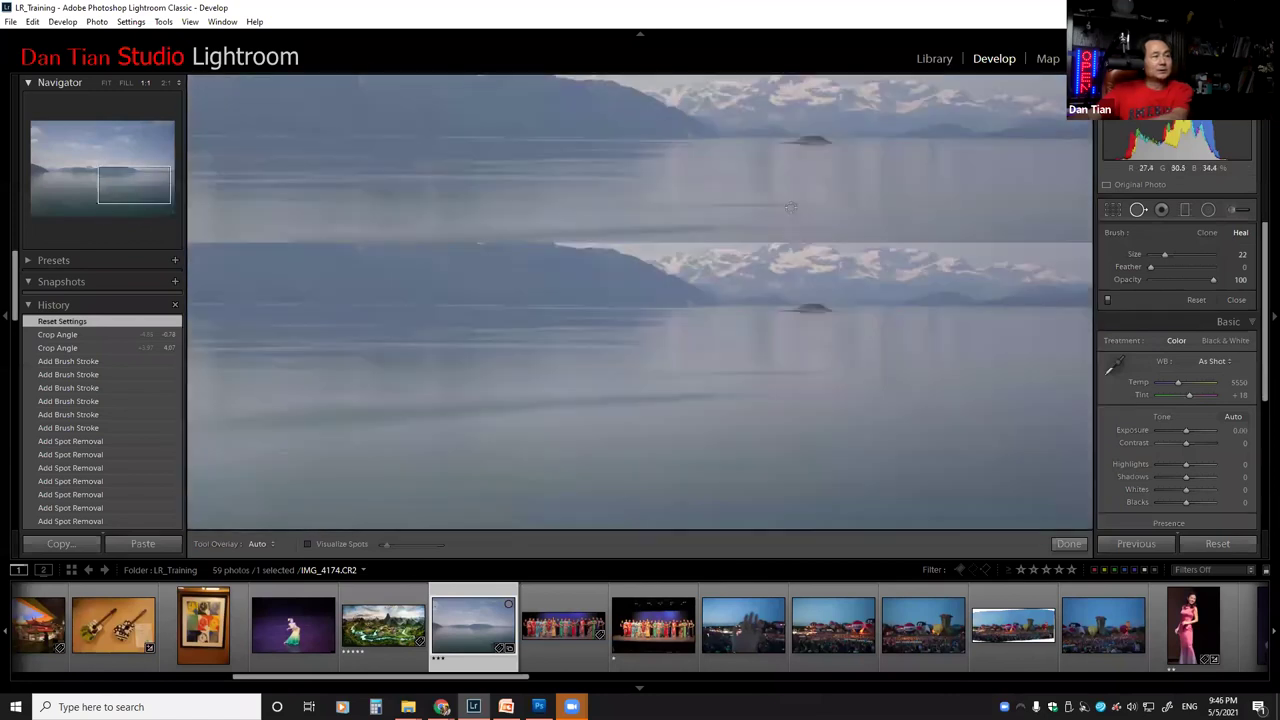
{"action": "scroll", "coordinate": [790, 207], "scroll_direction": "up", "scroll_amount": 3}
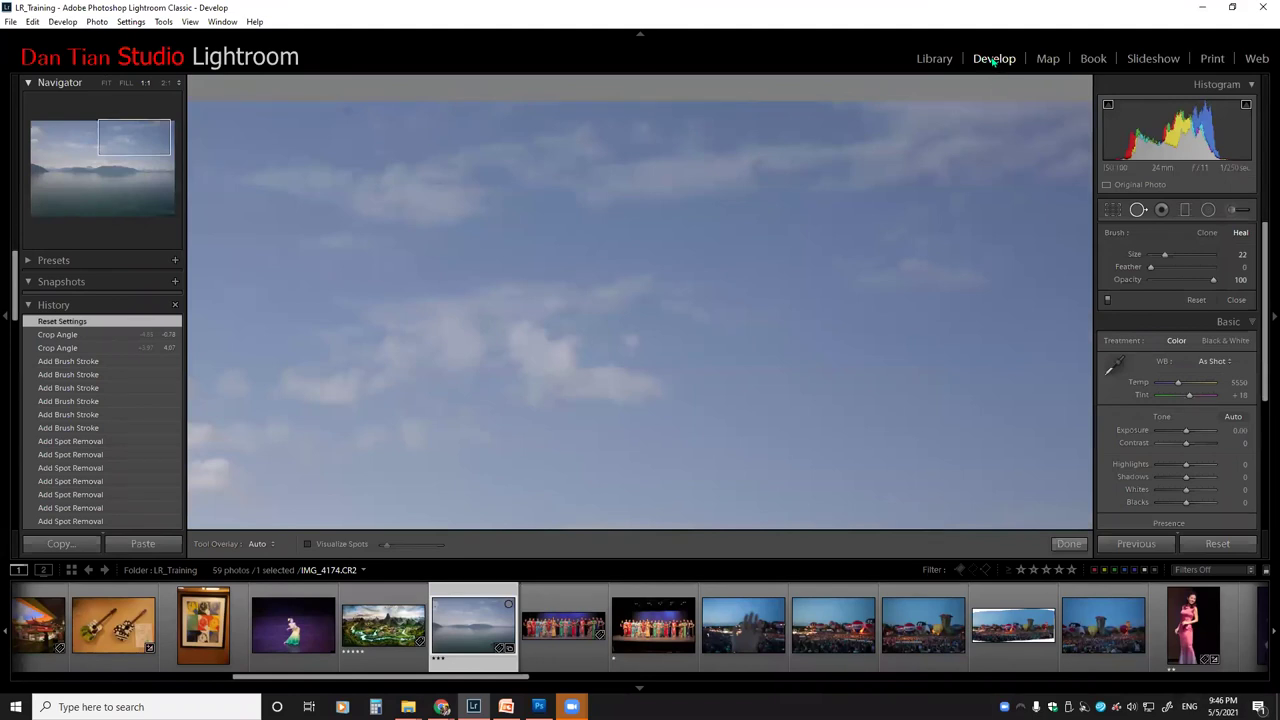
Step: Pan the 1:1 view down from the cloudy sky to the mountains and water
{"action": "left_click", "coordinate": [942, 59]}
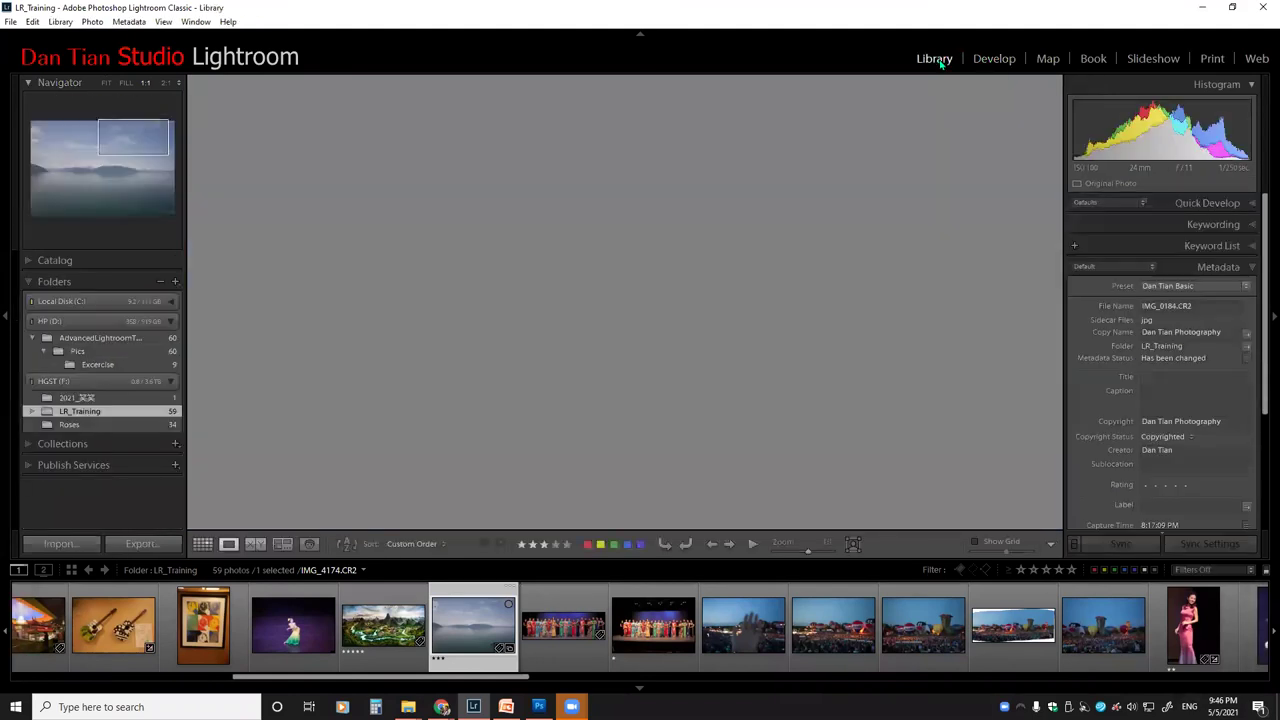
{"action": "left_click", "coordinate": [984, 62]}
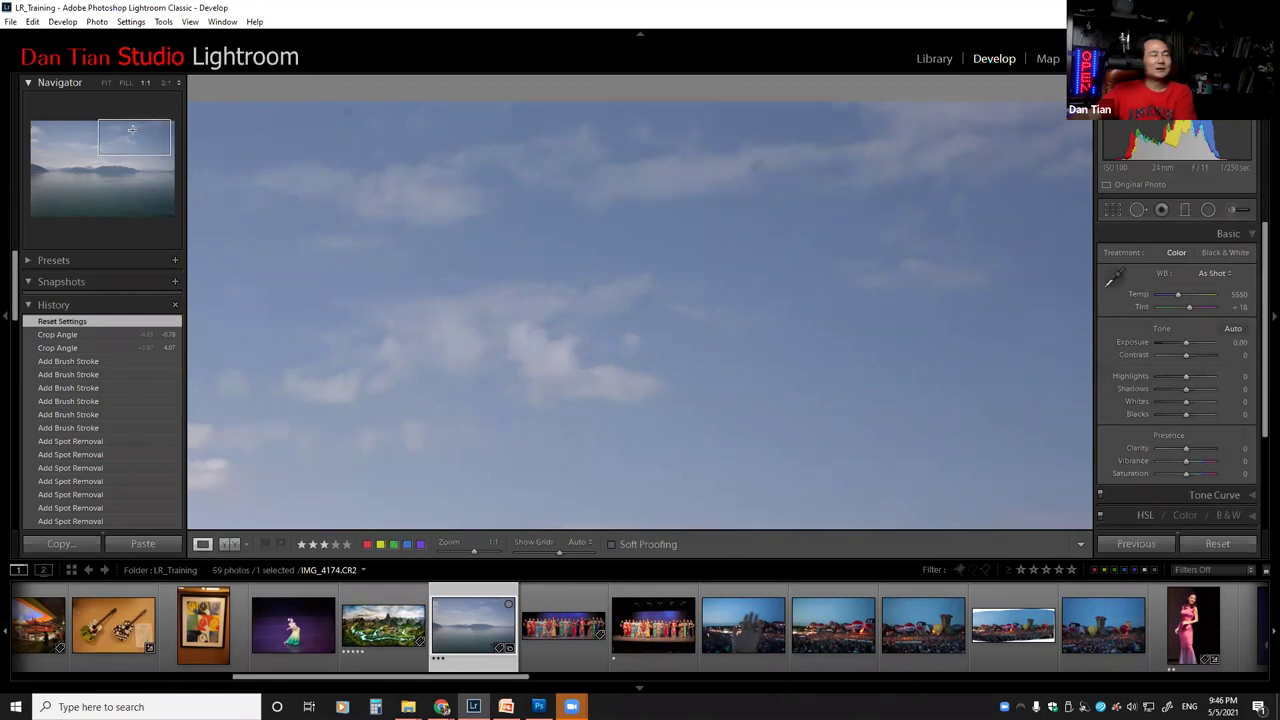
{"action": "left_click_drag", "start_coordinate": [131, 130], "coordinate": [136, 177]}
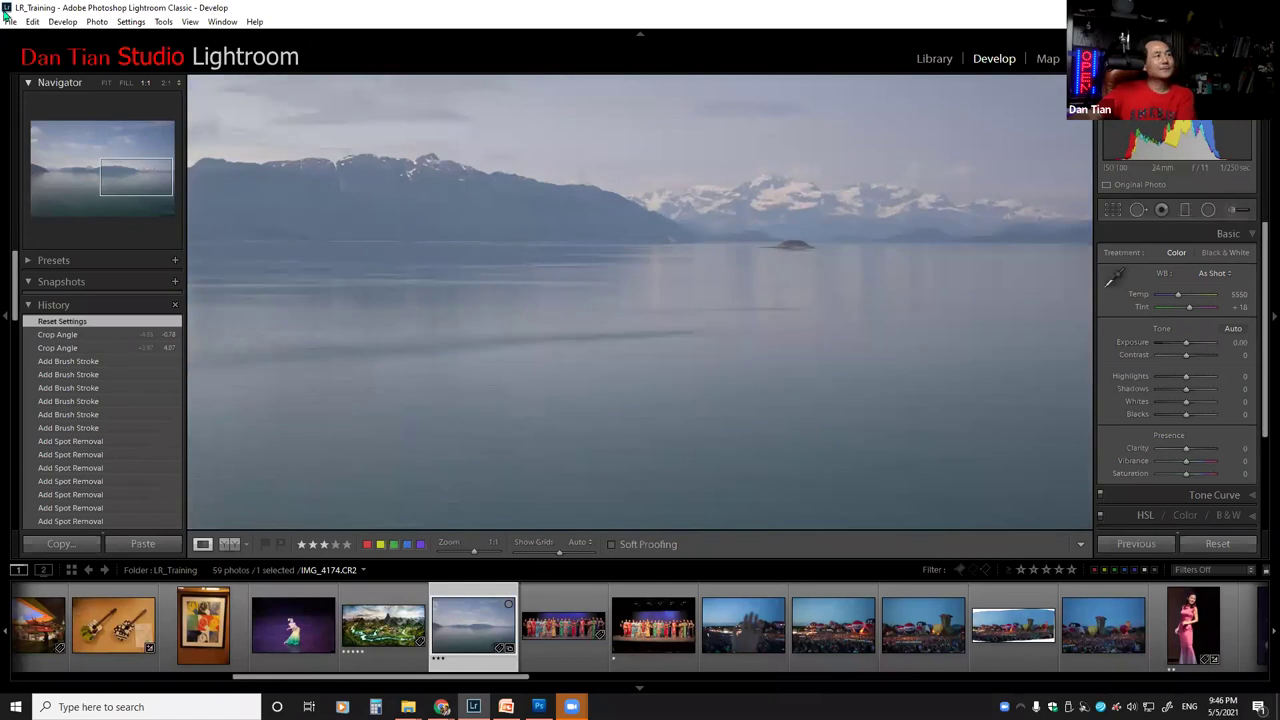
Step: Browse the Edit, File, Photo and Help menus without changing anything
{"action": "left_click", "coordinate": [36, 22]}
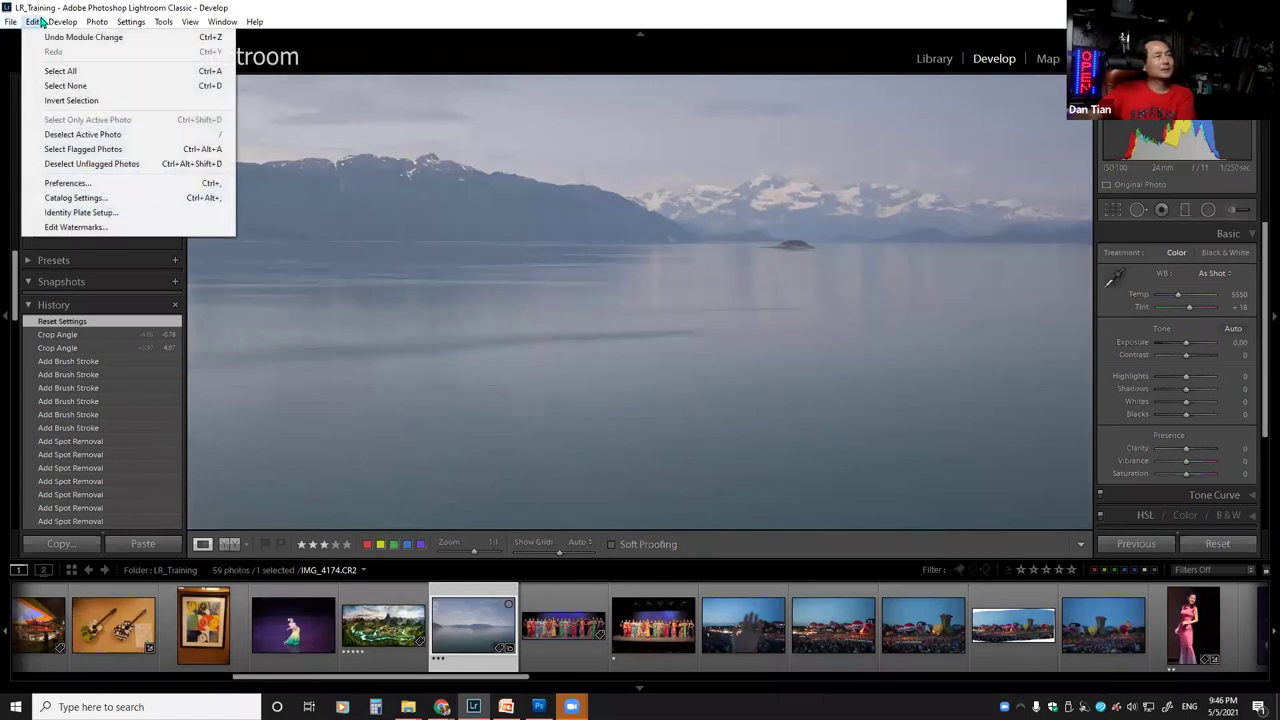
{"action": "mouse_move", "coordinate": [16, 26]}
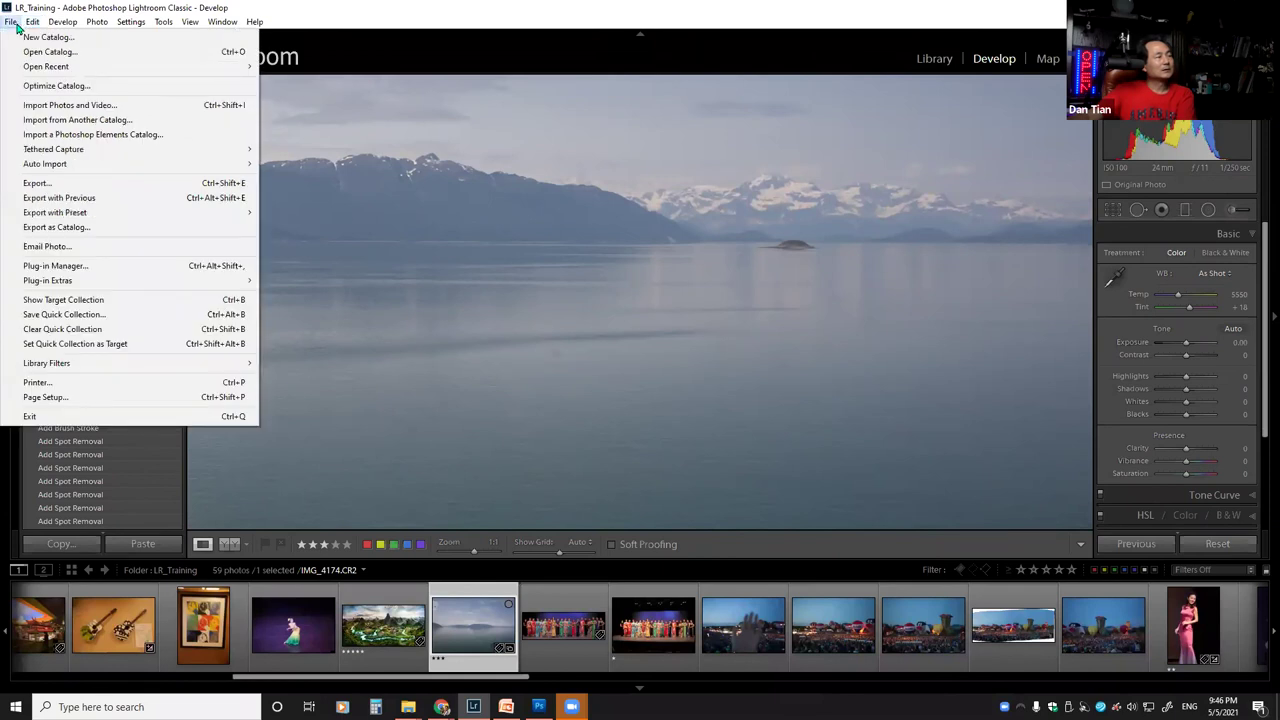
{"action": "mouse_move", "coordinate": [90, 28]}
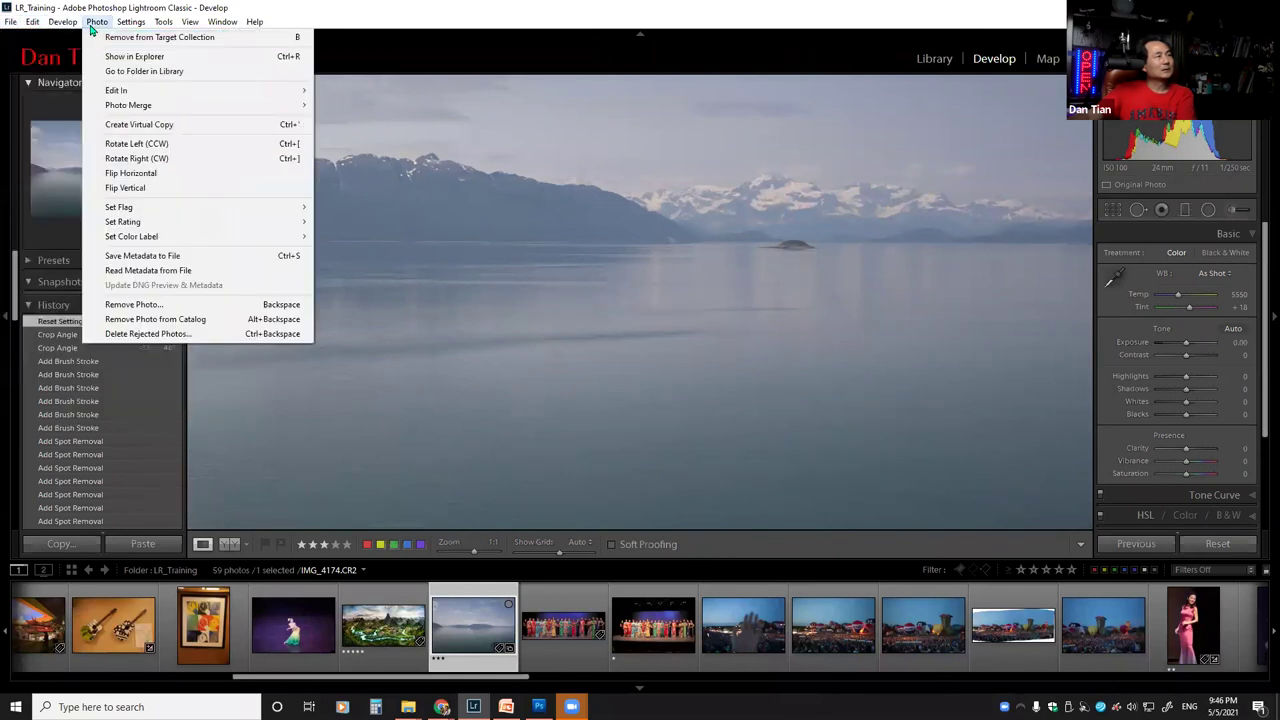
{"action": "left_click", "coordinate": [424, 22]}
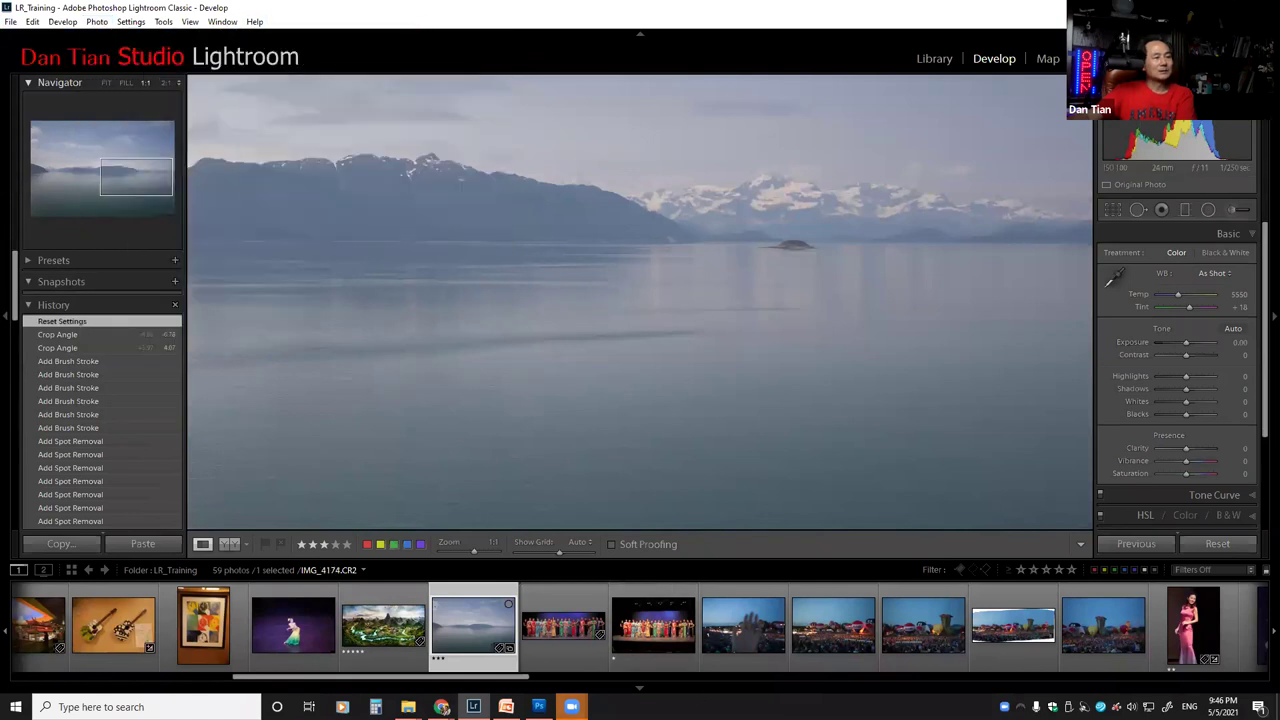
{"action": "mouse_move", "coordinate": [506, 707]}
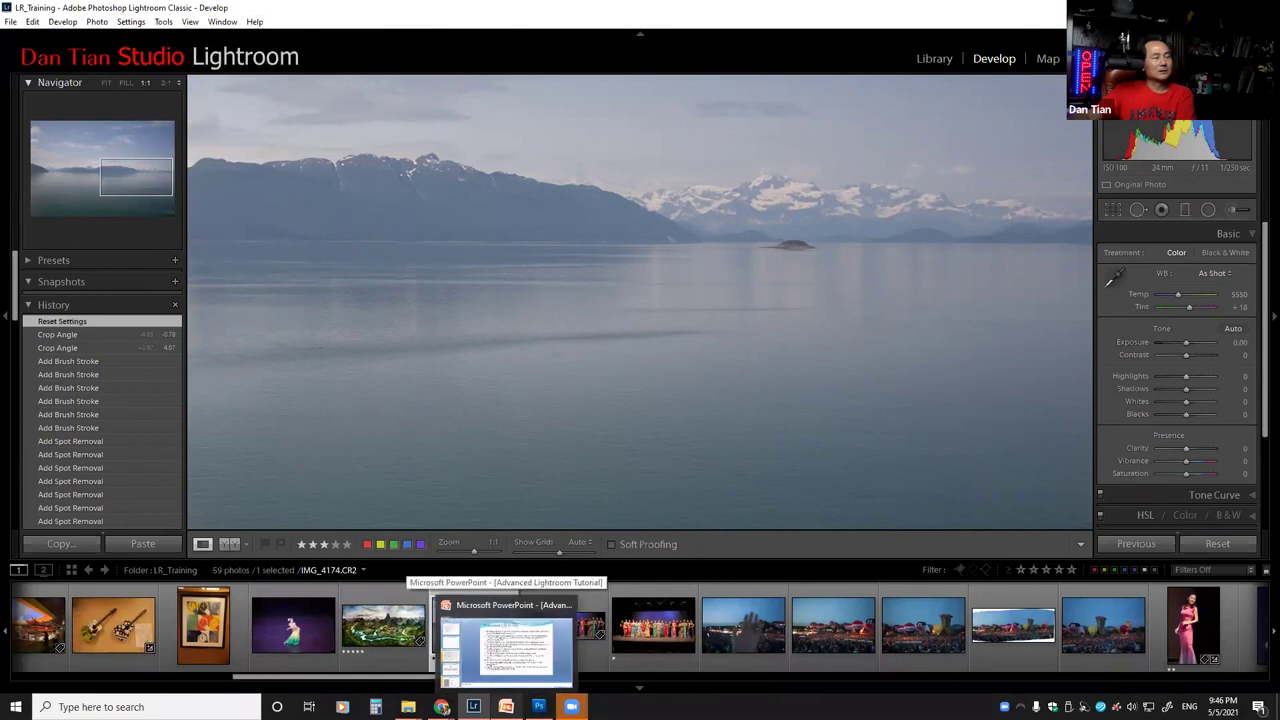
Step: Switch between Lightroom and PowerPoint, ending with the ten-task Exercises slide in front
{"action": "left_click", "coordinate": [506, 645]}
{"action": "key", "text": "alt+Tab"}
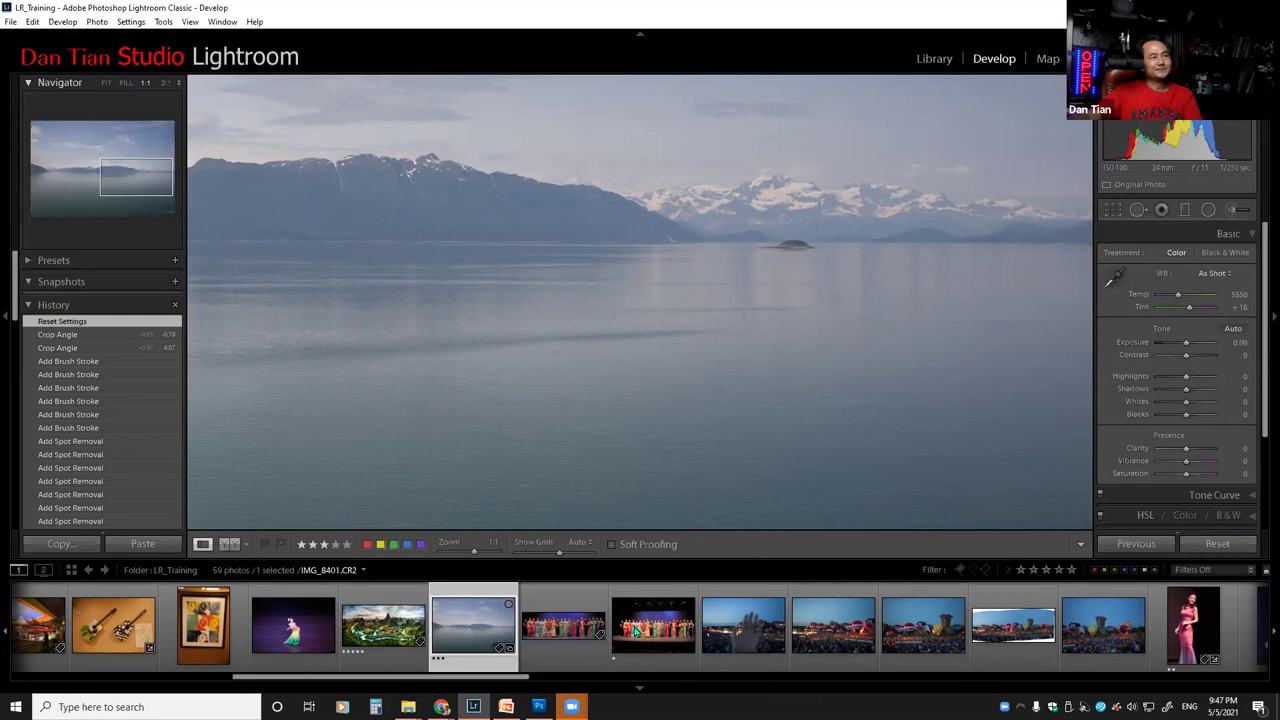
{"action": "left_click", "coordinate": [506, 706]}
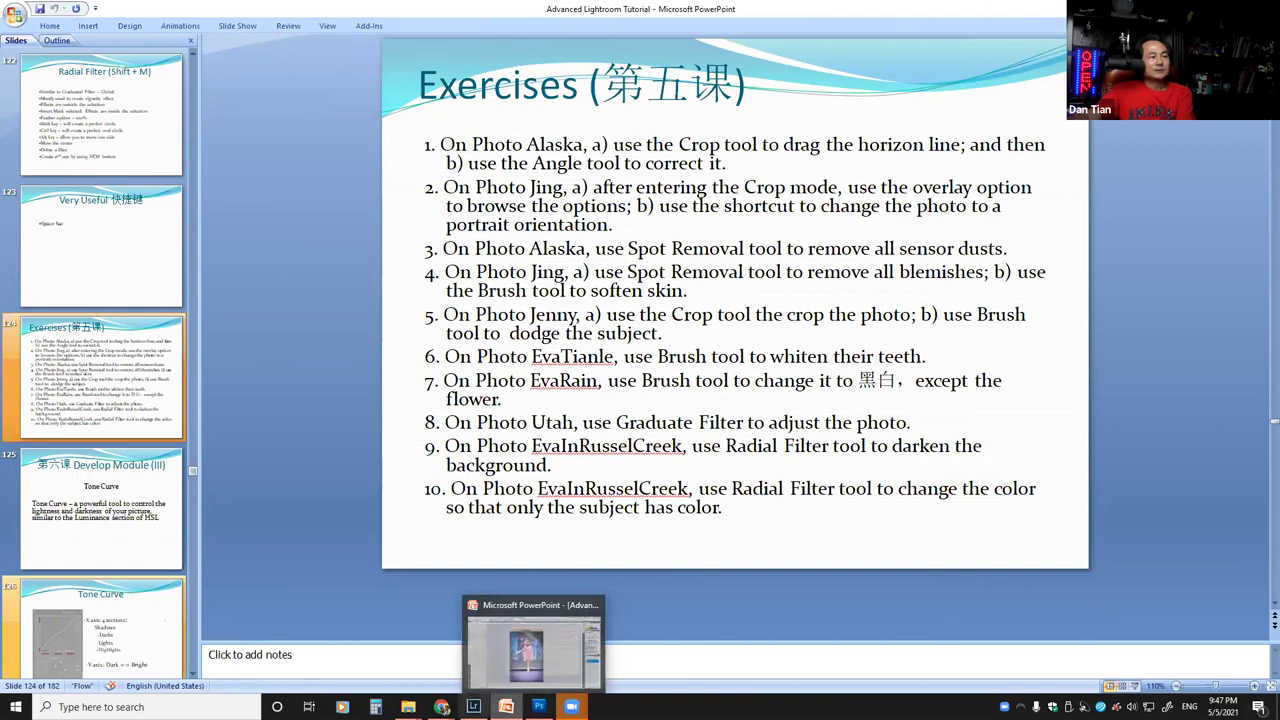
Step: Leave the Exercises slide and return to Lightroom's Alaska lake photo
{"action": "mouse_move", "coordinate": [474, 707]}
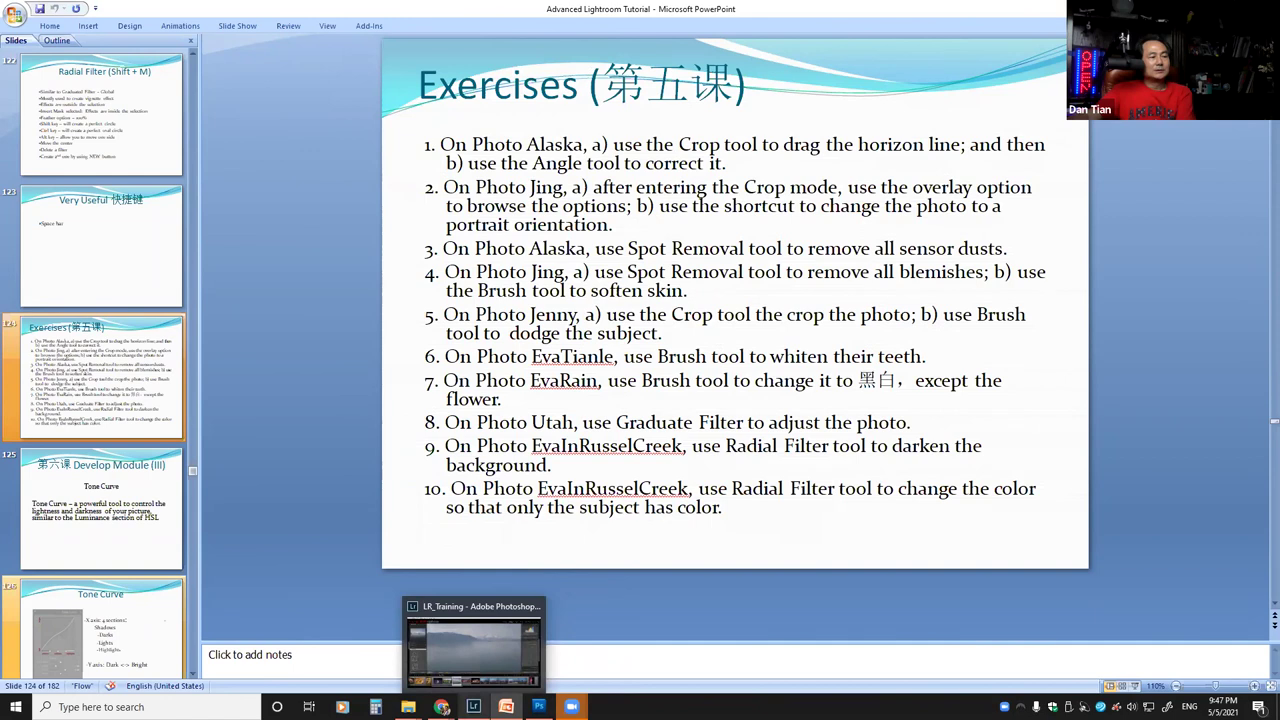
{"action": "left_click", "coordinate": [474, 645]}
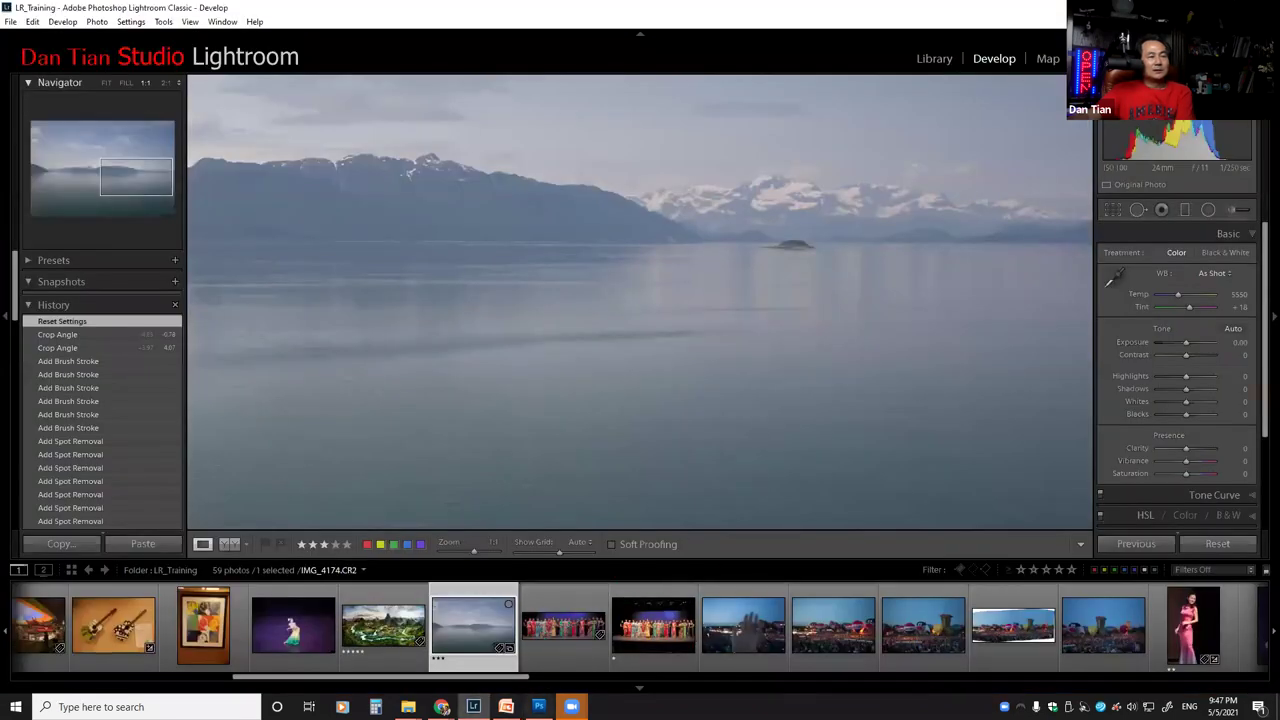
Step: Open Ennis-2109.CR2 from the filmstrip, fit it in the Navigator, and enter Crop & Straighten
{"action": "left_click_drag", "start_coordinate": [441, 677], "coordinate": [1064, 655]}
{"action": "left_click", "coordinate": [796, 625]}
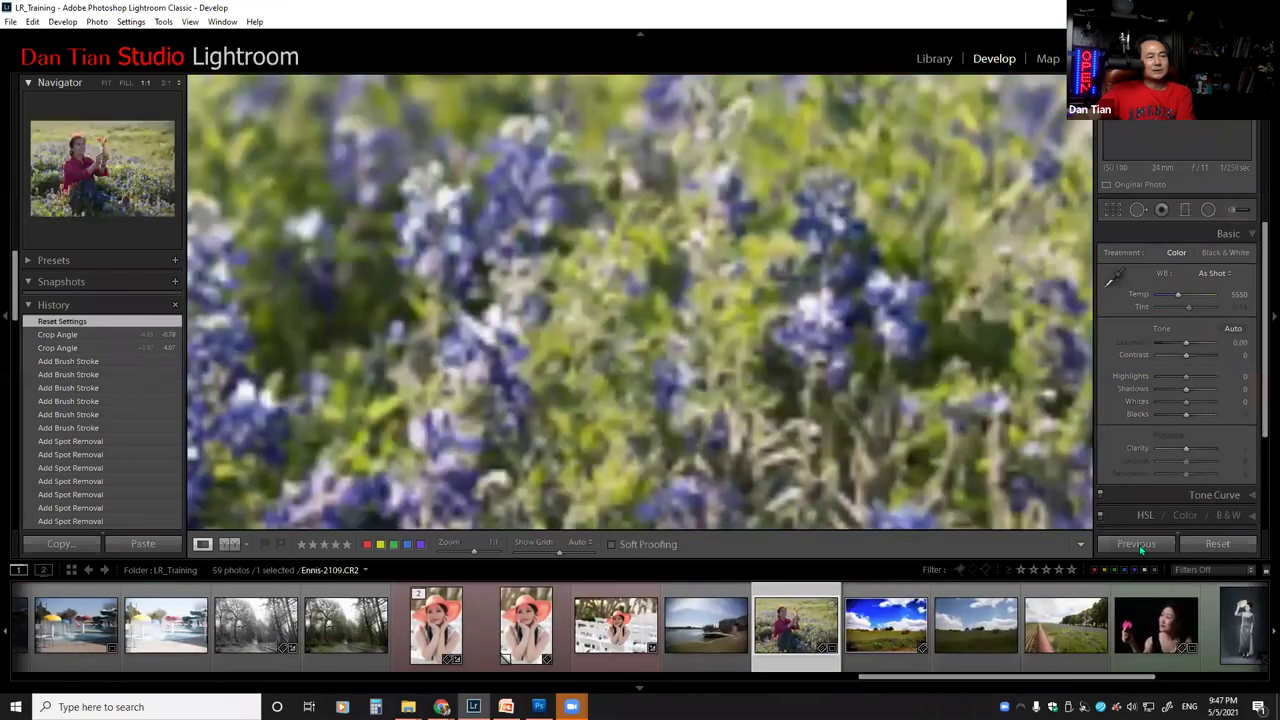
{"action": "left_click", "coordinate": [1213, 545]}
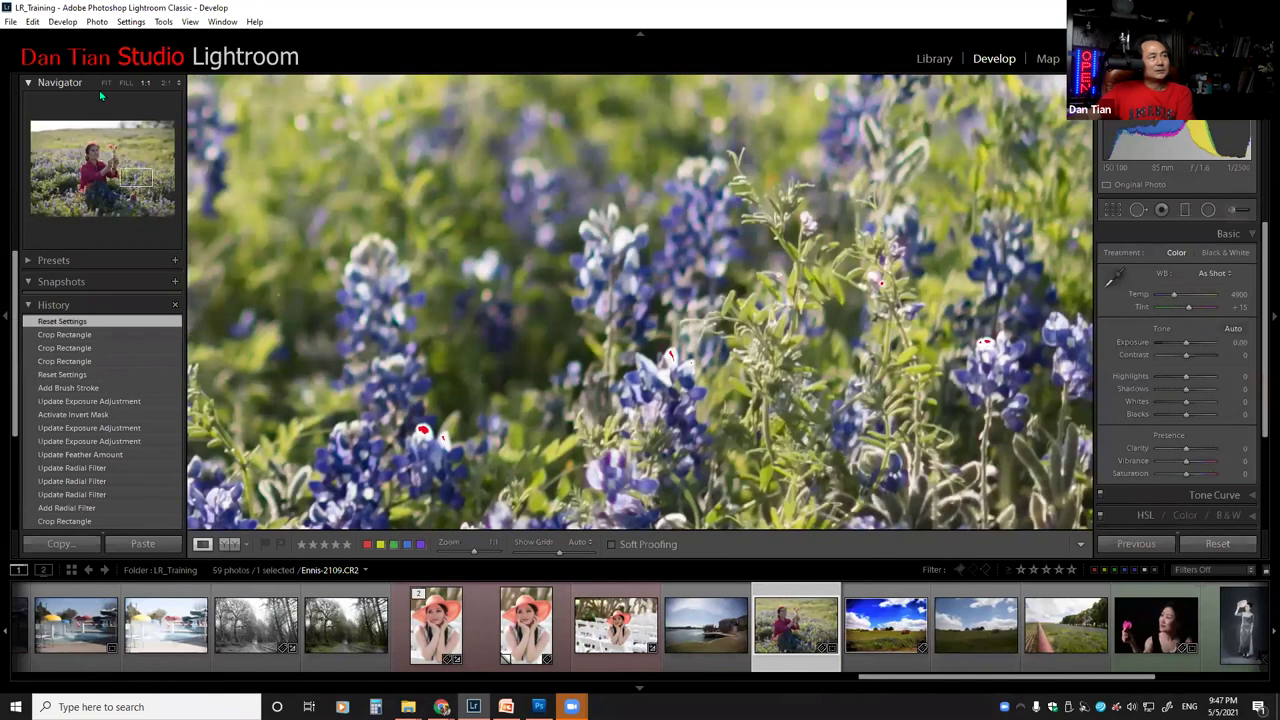
{"action": "left_click", "coordinate": [106, 83]}
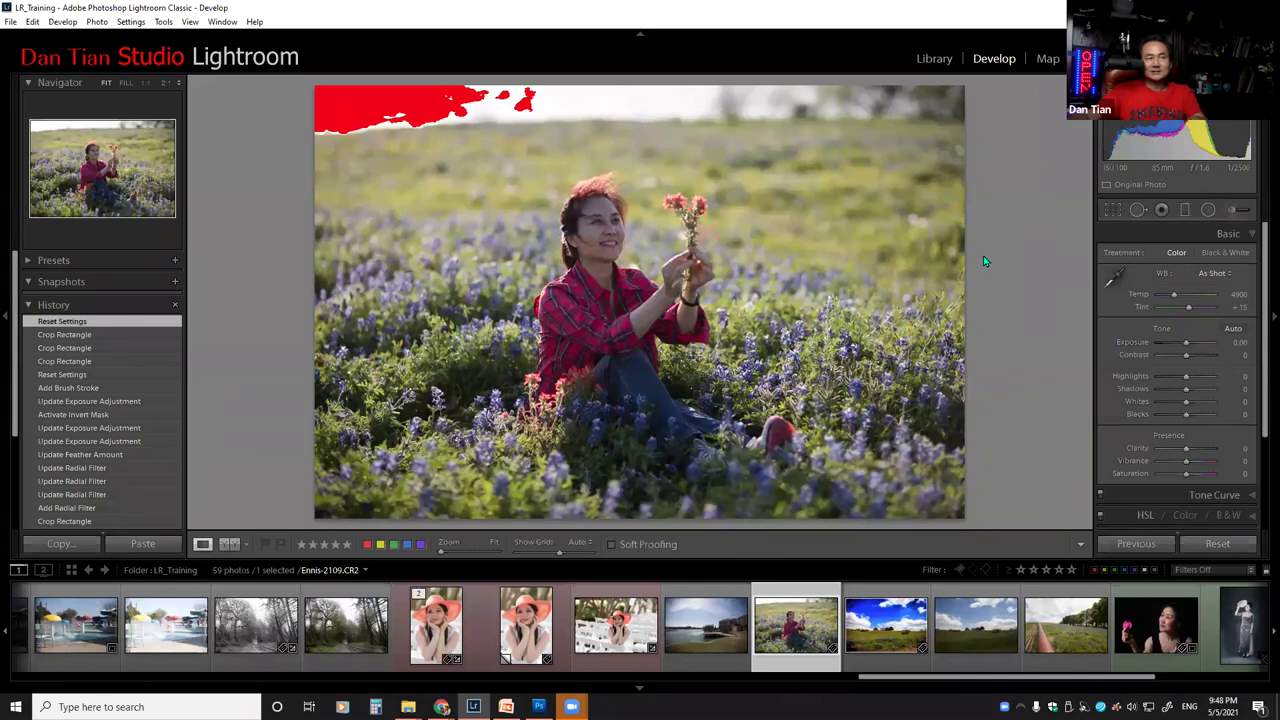
{"action": "left_click", "coordinate": [1112, 210]}
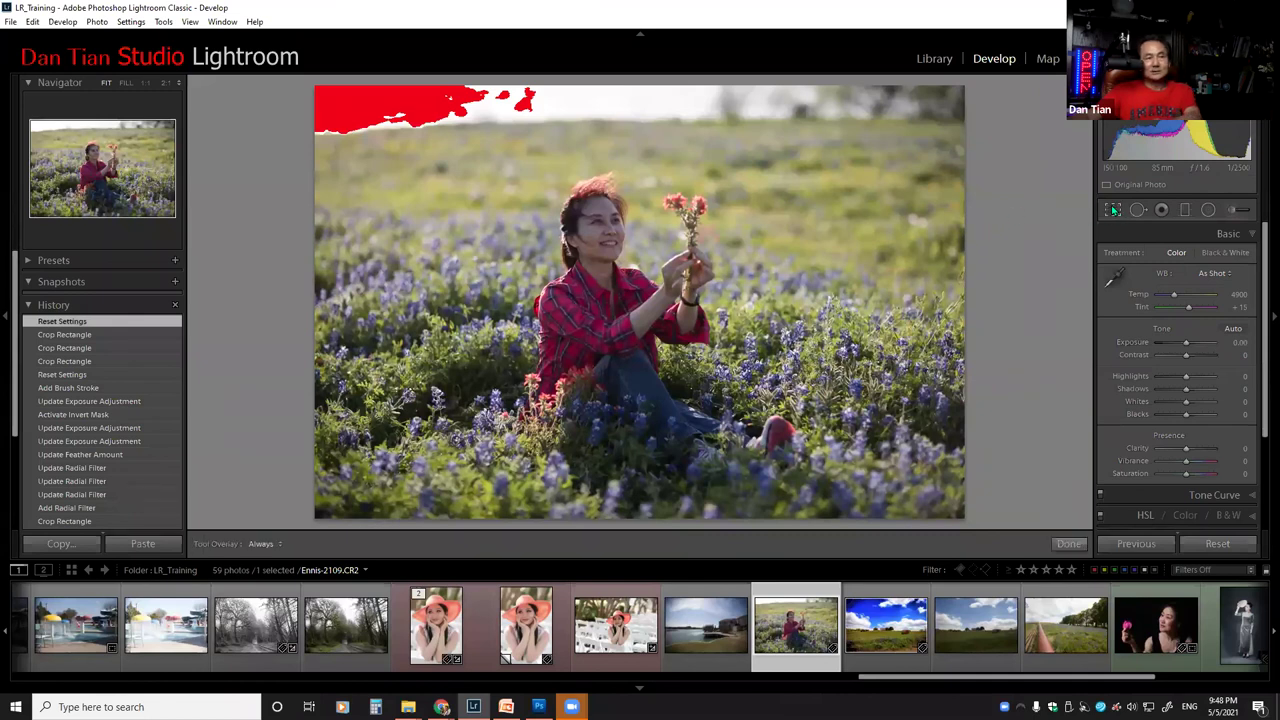
Step: Cycle the crop overlay through diagonal, golden spiral and aspect-ratio guides
{"action": "key", "text": "o"}
{"action": "key", "text": "o"}
{"action": "key", "text": "o"}
{"action": "key", "text": "o"}
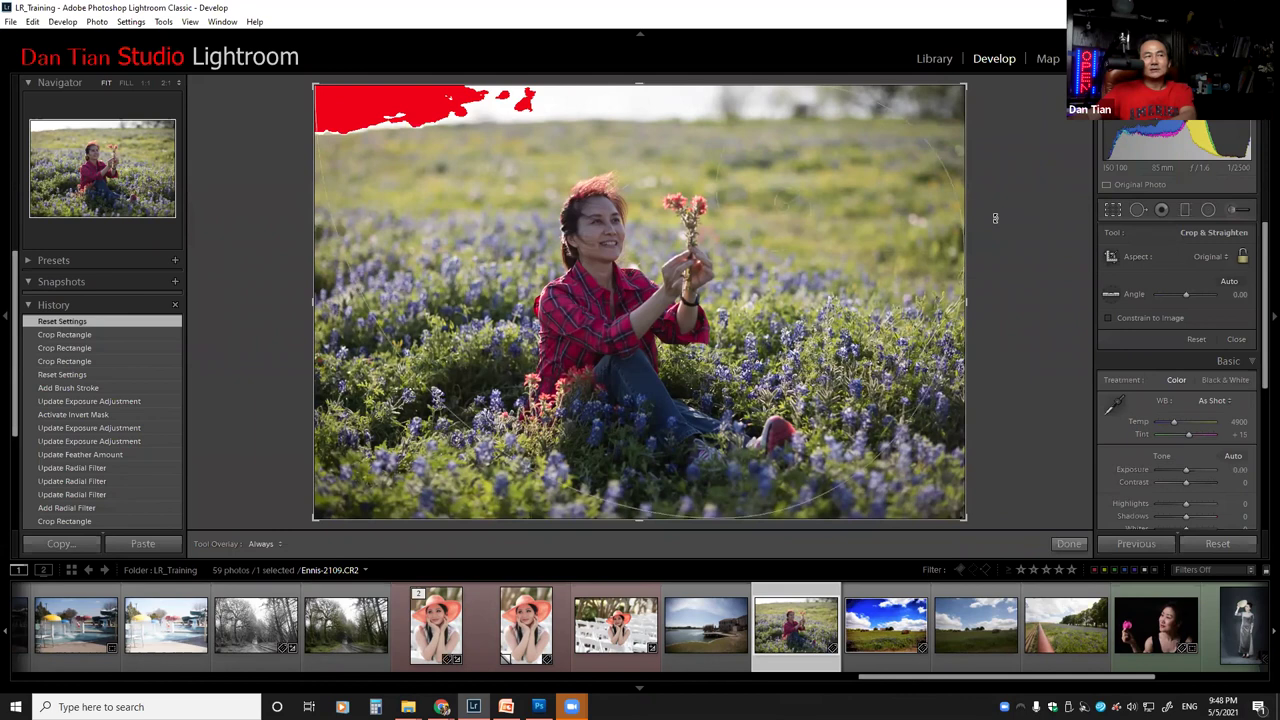
{"action": "key", "text": "o"}
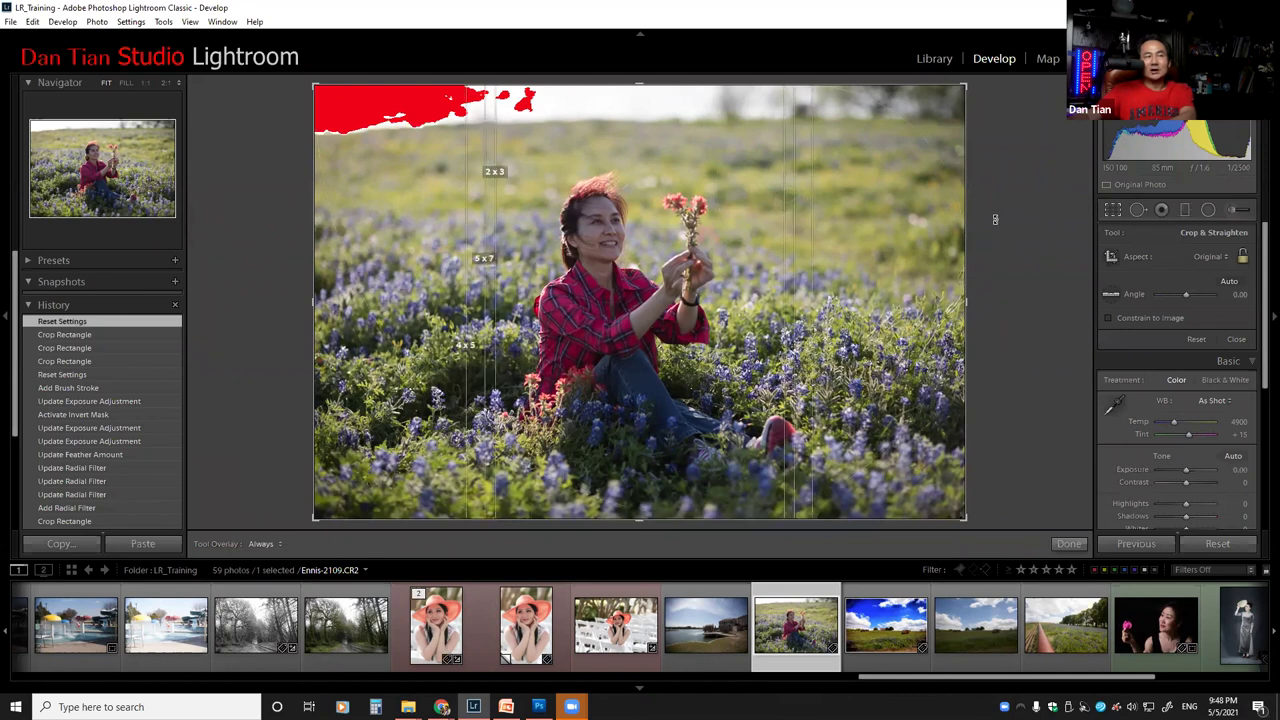
{"action": "key", "text": "o"}
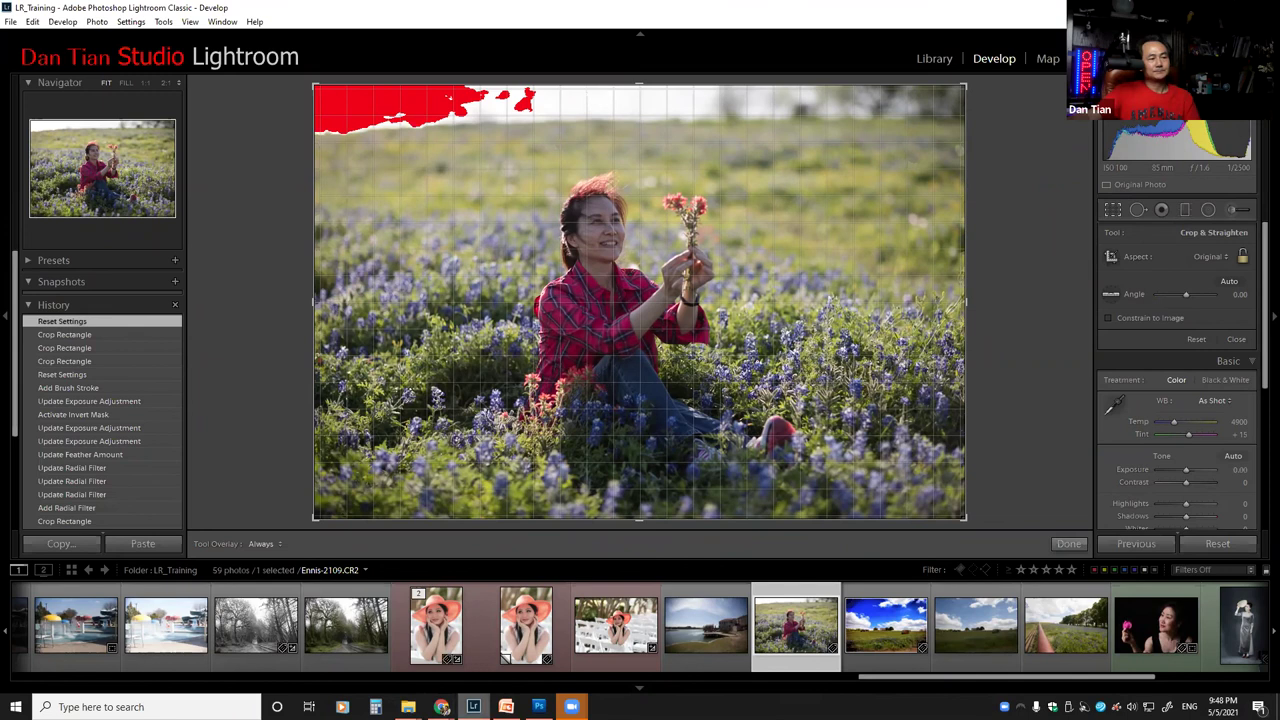
Step: Bring the PowerPoint Exercises slide to the front
{"action": "mouse_move", "coordinate": [441, 707]}
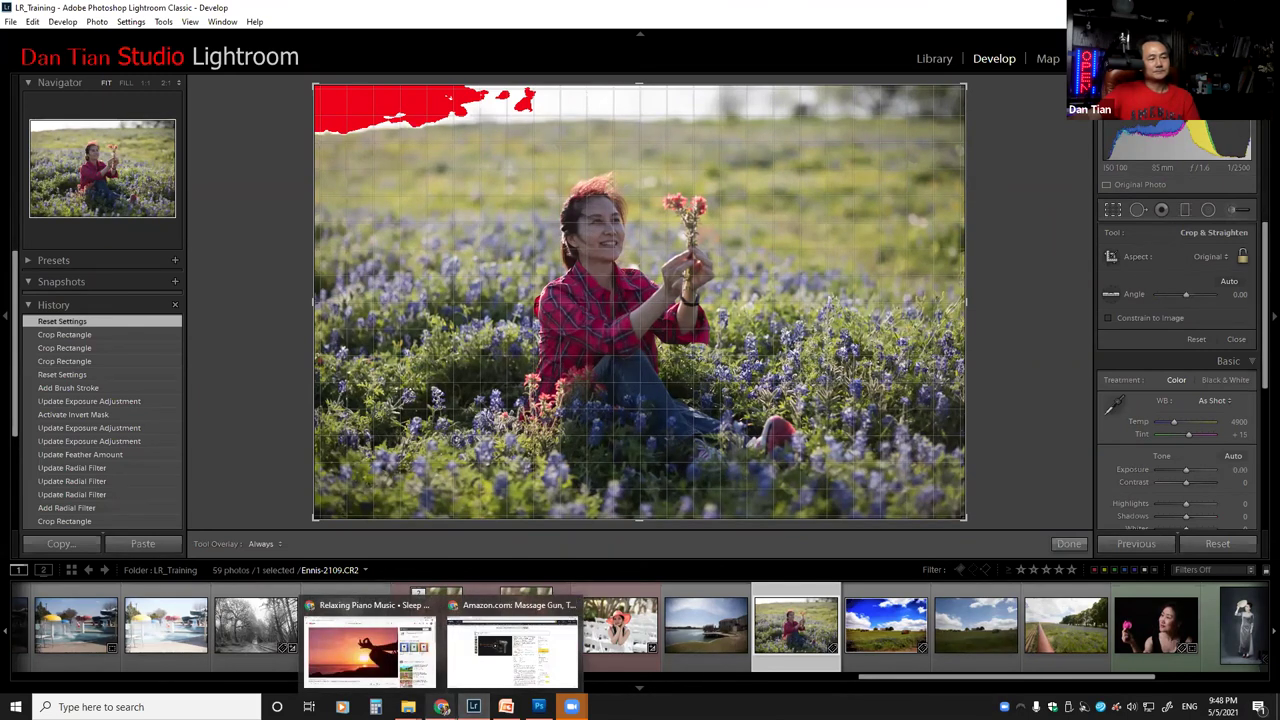
{"action": "mouse_move", "coordinate": [506, 707]}
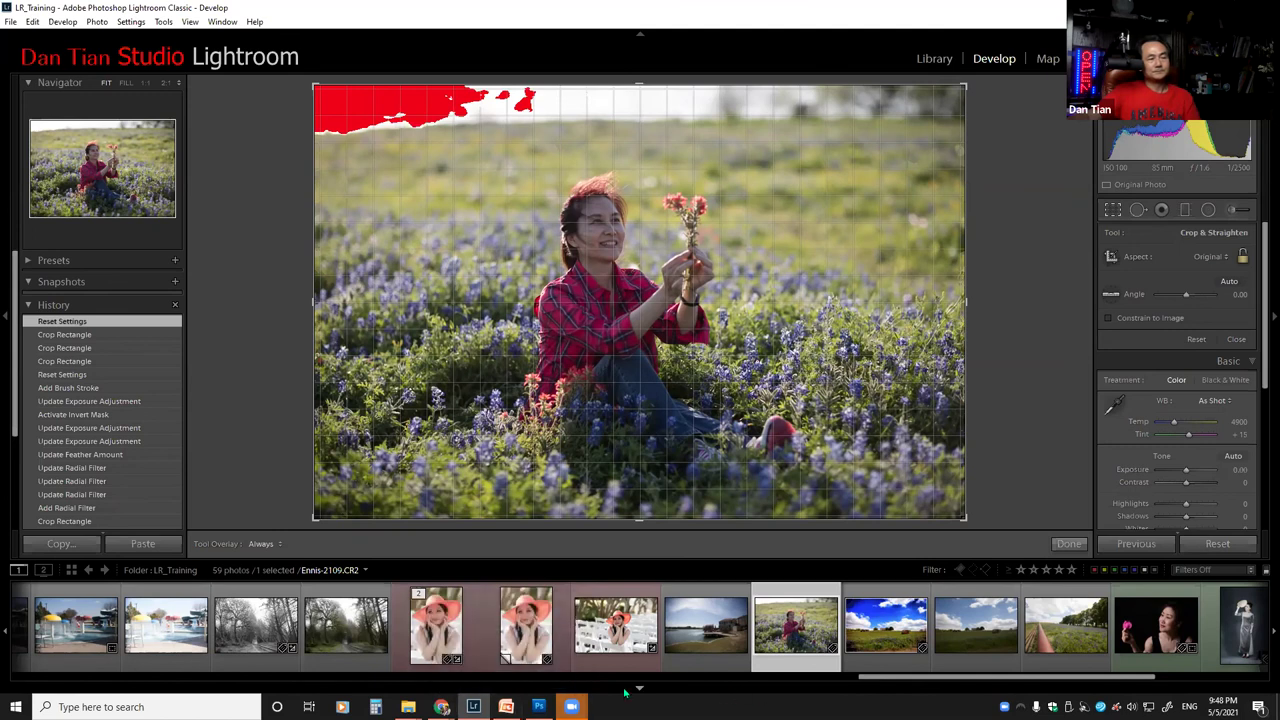
{"action": "left_click", "coordinate": [506, 707]}
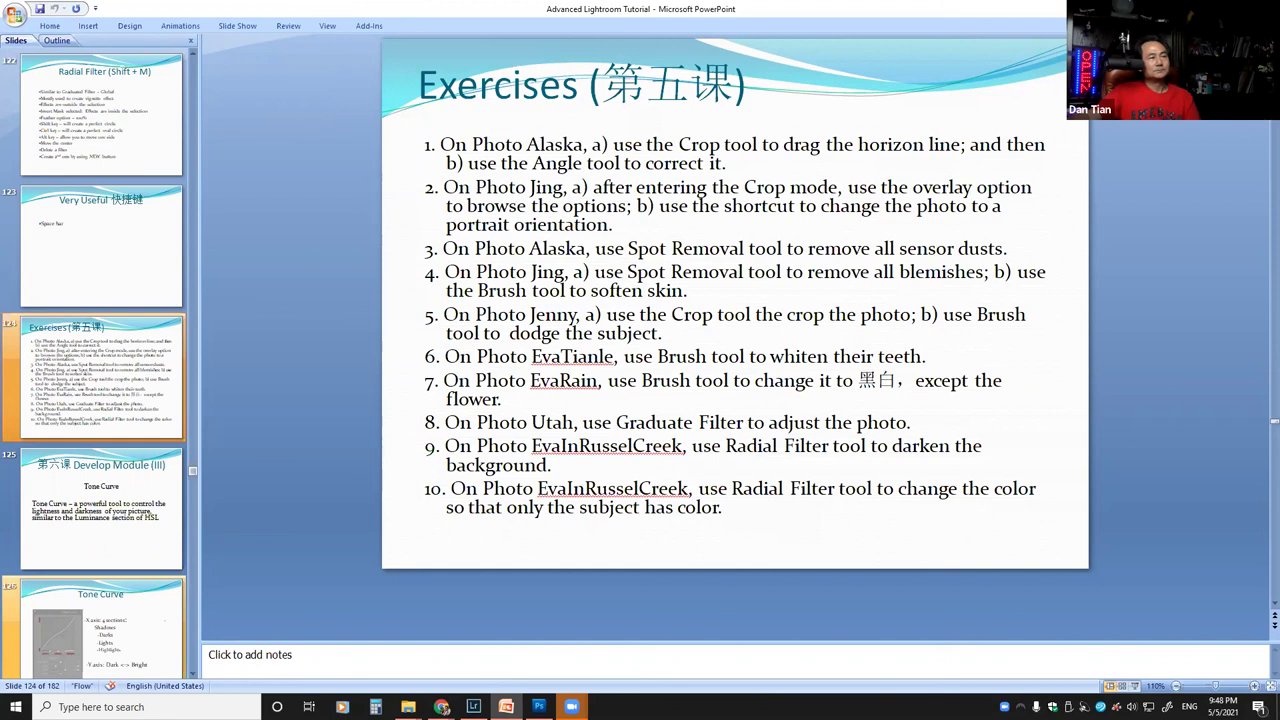
Step: Switch back to the bluebonnet-field photo in Lightroom's crop view
{"action": "key", "text": "alt+Tab"}
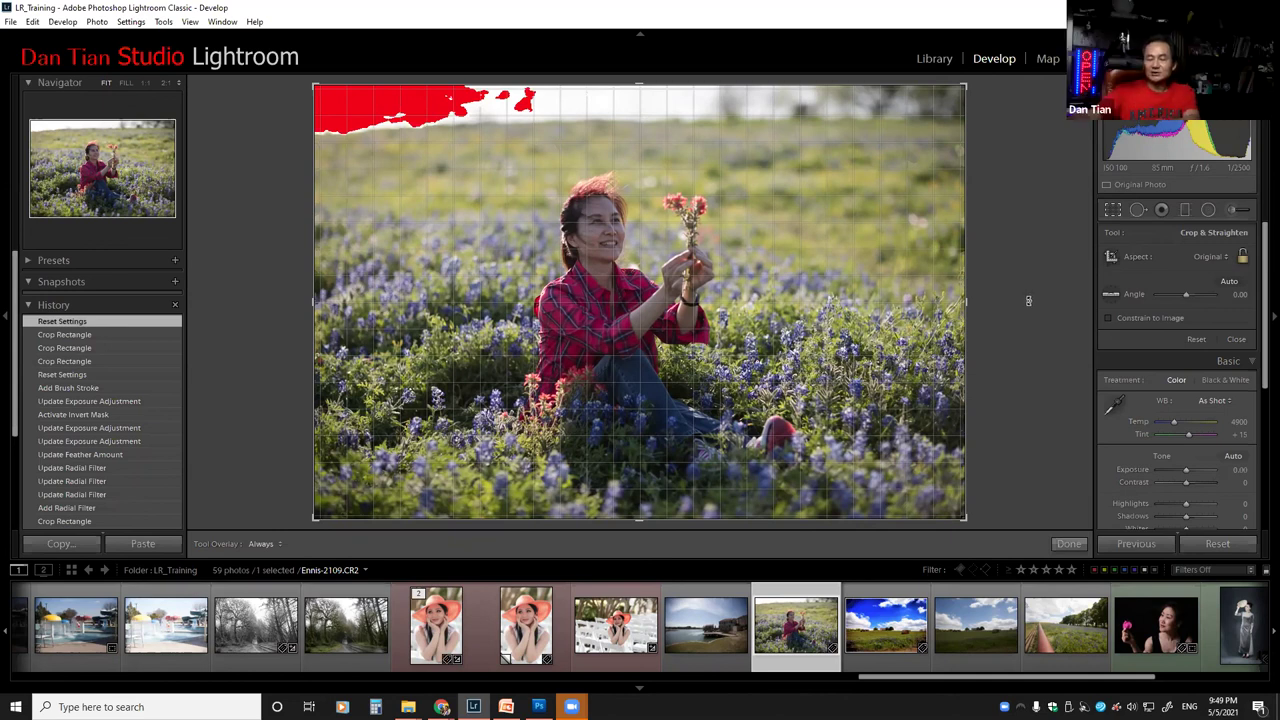
Step: Hide the red highlight-clipping warning (J), then switch to the PowerPoint exercise slide
{"action": "key", "text": "j"}
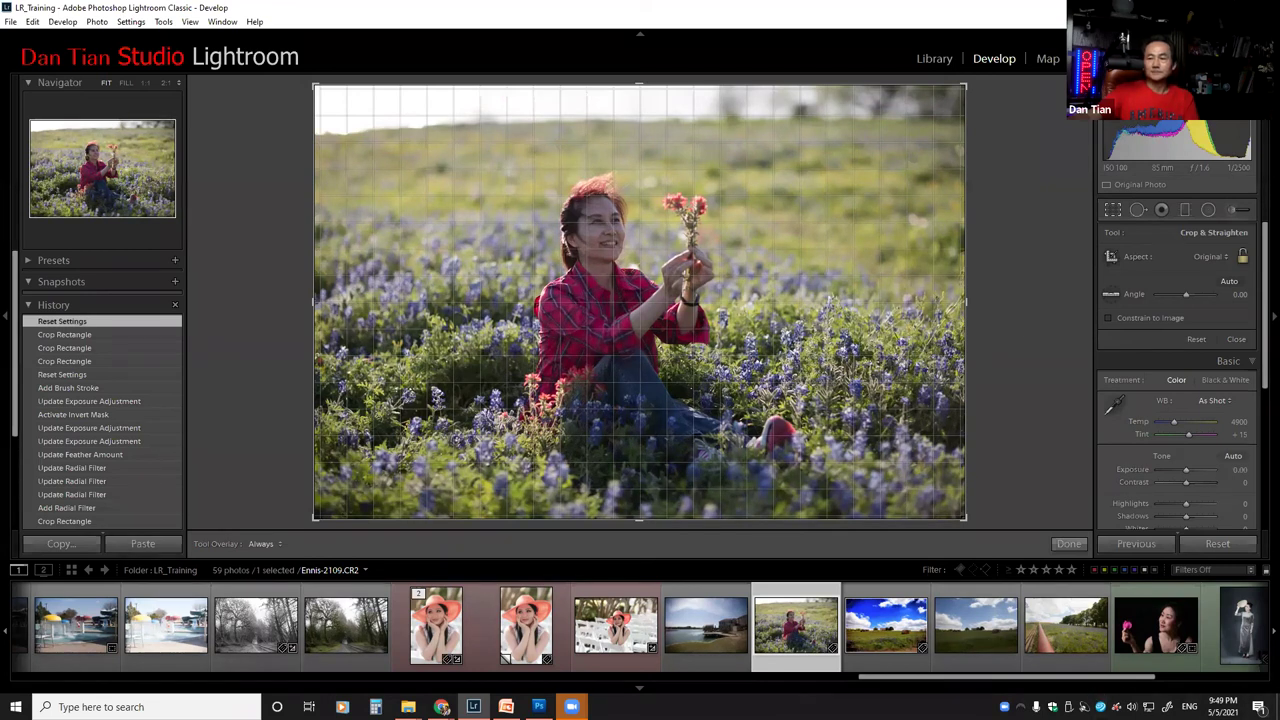
{"action": "key", "text": "alt+Tab"}
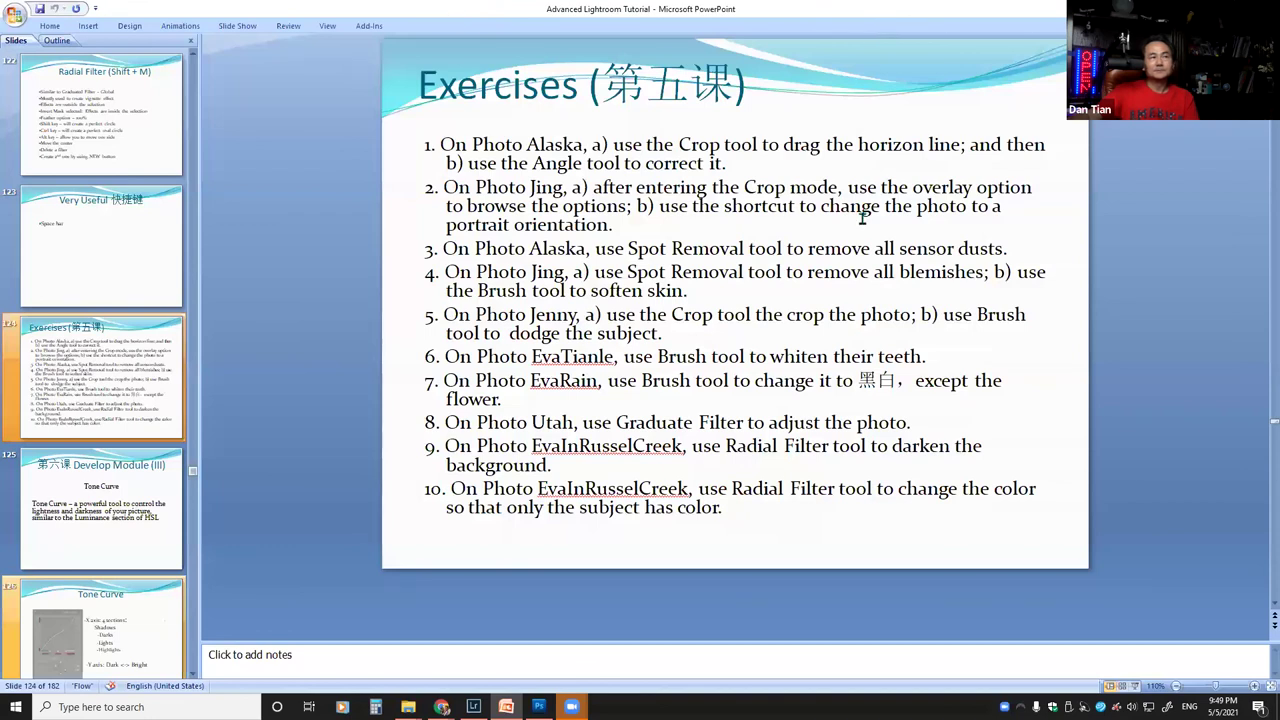
Step: Open slide 115, 'Spot Removal (Q)', in PowerPoint
{"action": "scroll", "coordinate": [820, 240], "scroll_direction": "up", "scroll_amount": 1}
{"action": "scroll", "coordinate": [820, 240], "scroll_direction": "up", "scroll_amount": 3}
{"action": "scroll", "coordinate": [62, 270], "scroll_direction": "up", "scroll_amount": 5}
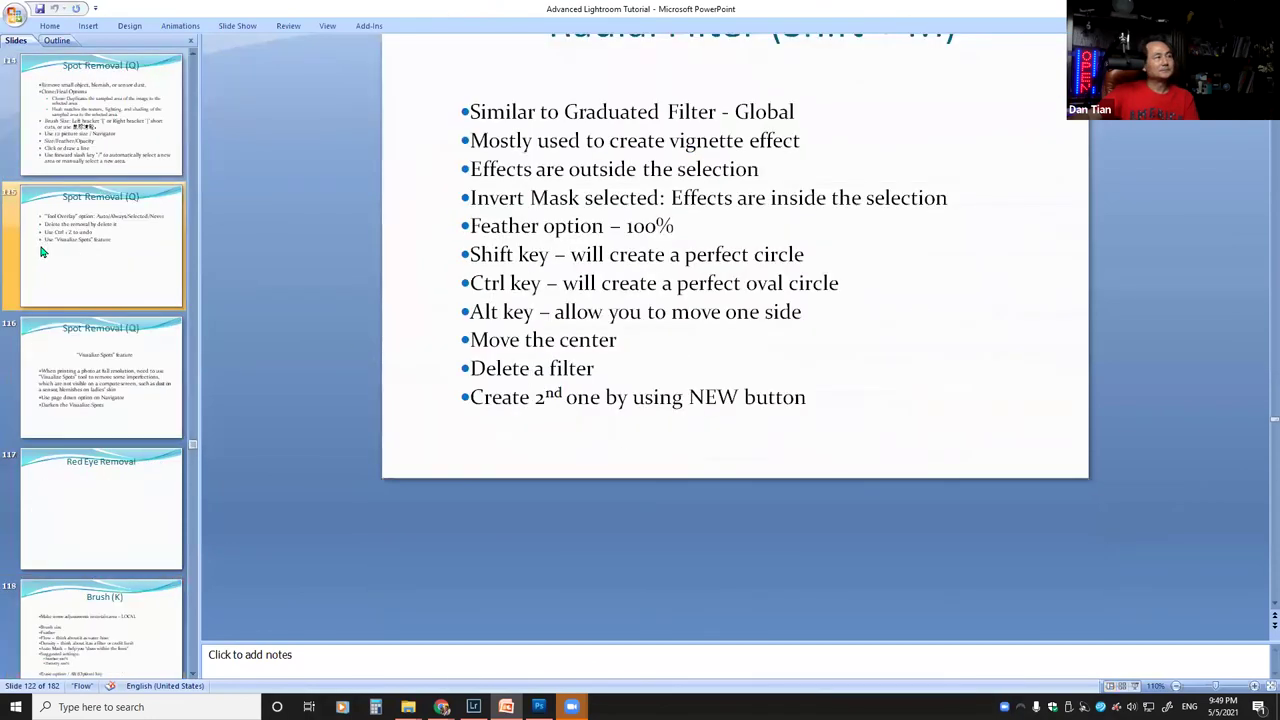
{"action": "left_click", "coordinate": [70, 265]}
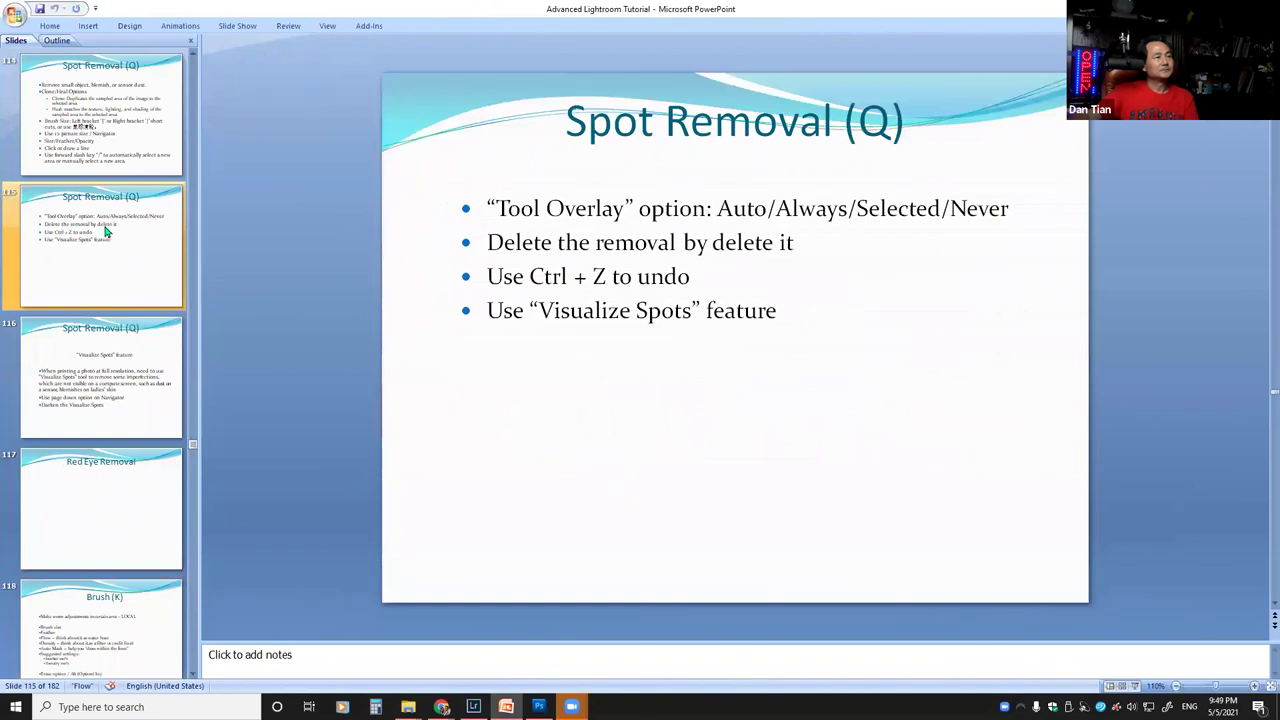
{"action": "scroll", "coordinate": [120, 168], "scroll_direction": "up", "scroll_amount": 2}
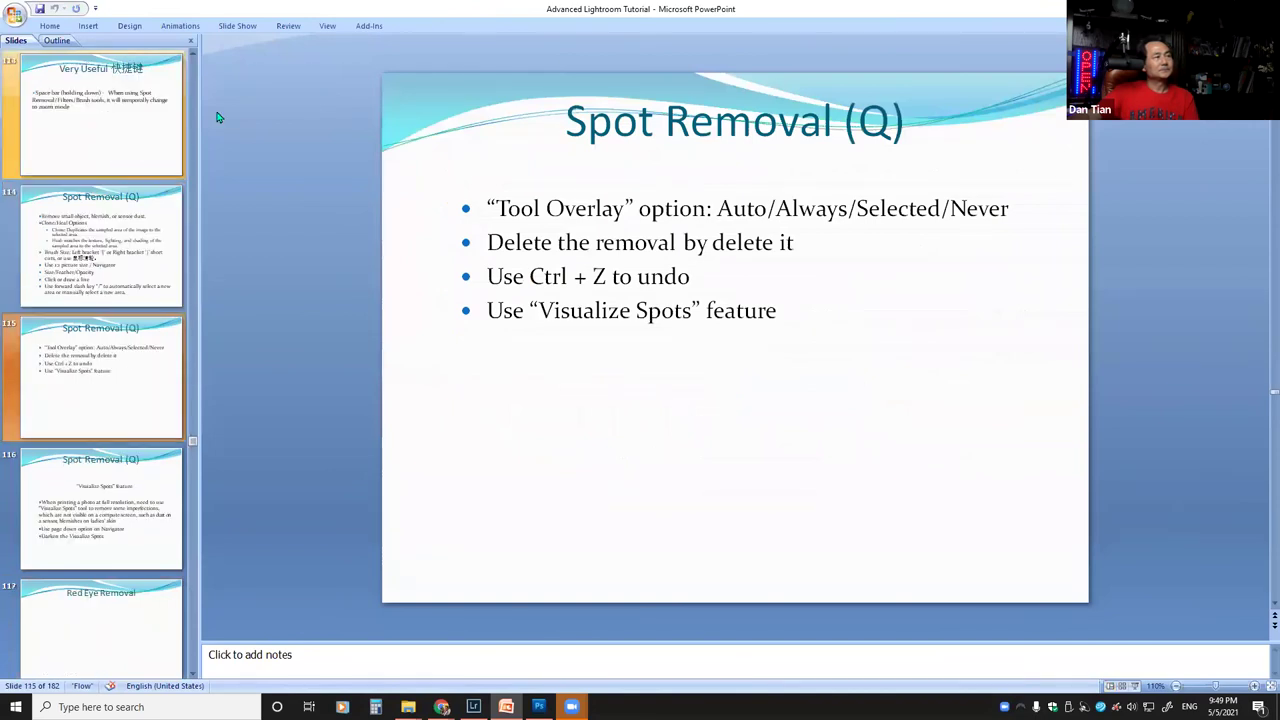
Step: Return to the bluebonnet-field photo in Lightroom
{"action": "key", "text": "alt+Tab"}
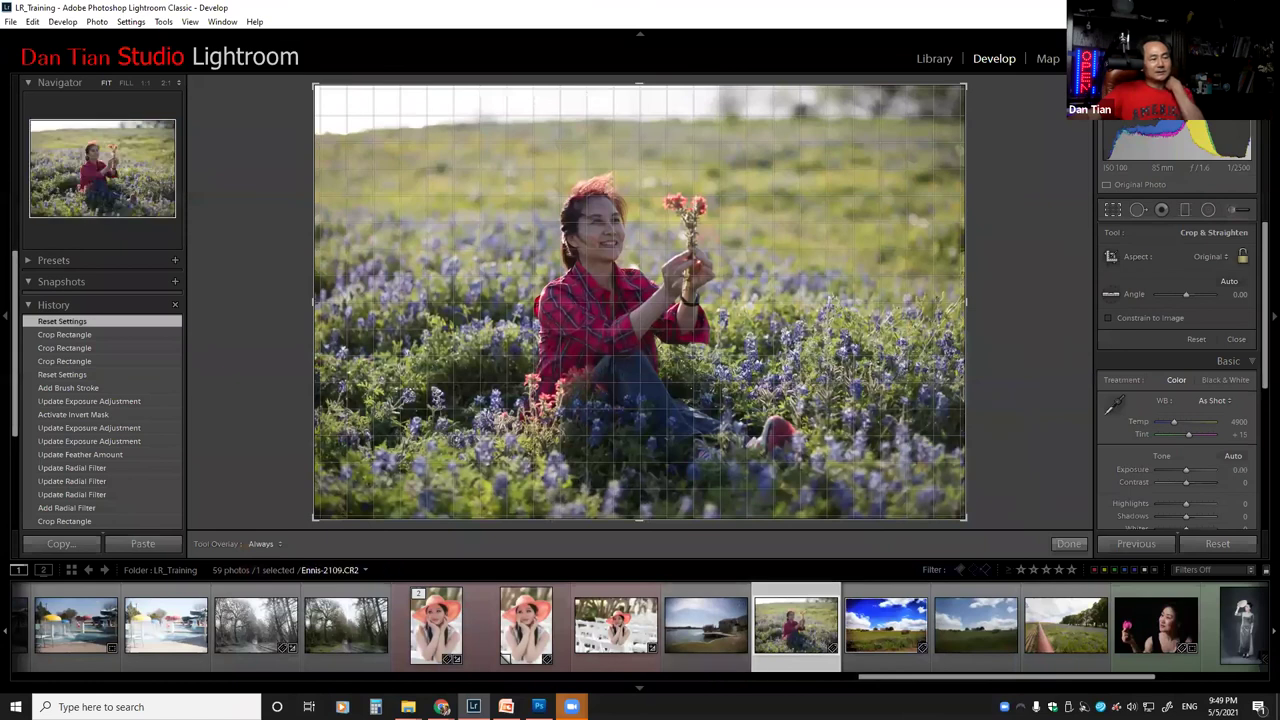
{"action": "left_click", "coordinate": [506, 707]}
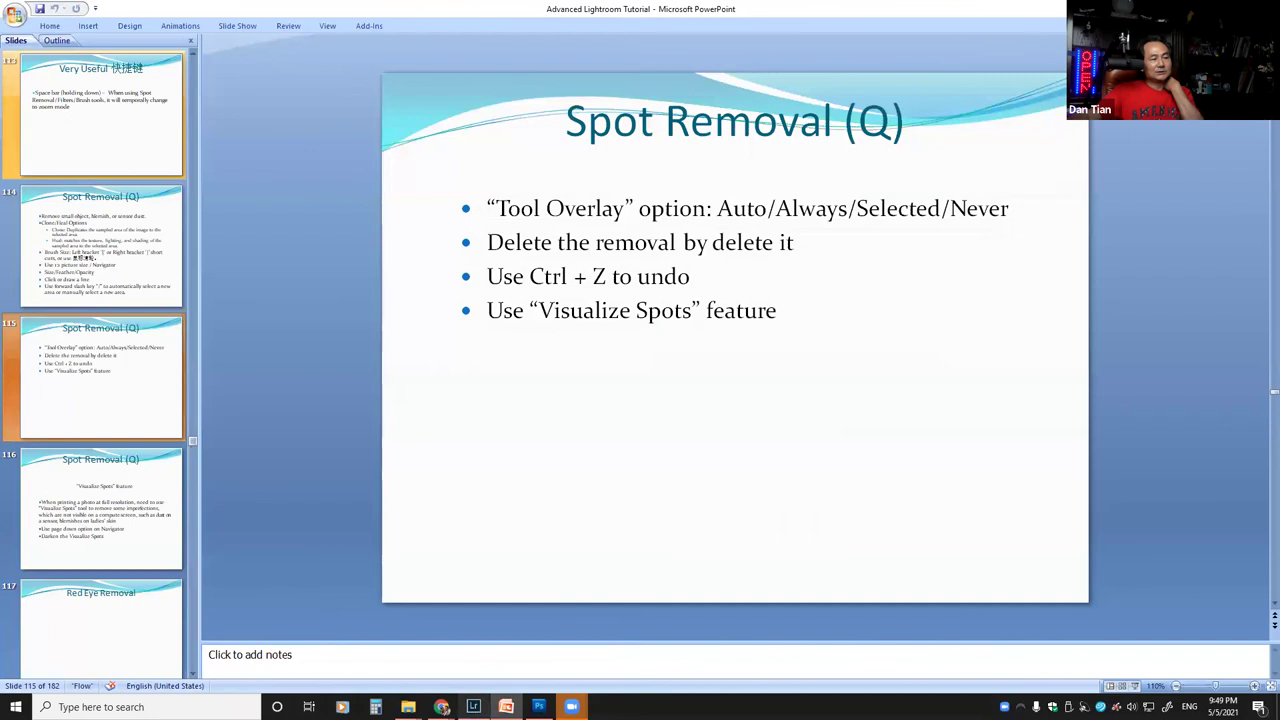
{"action": "left_click", "coordinate": [473, 707]}
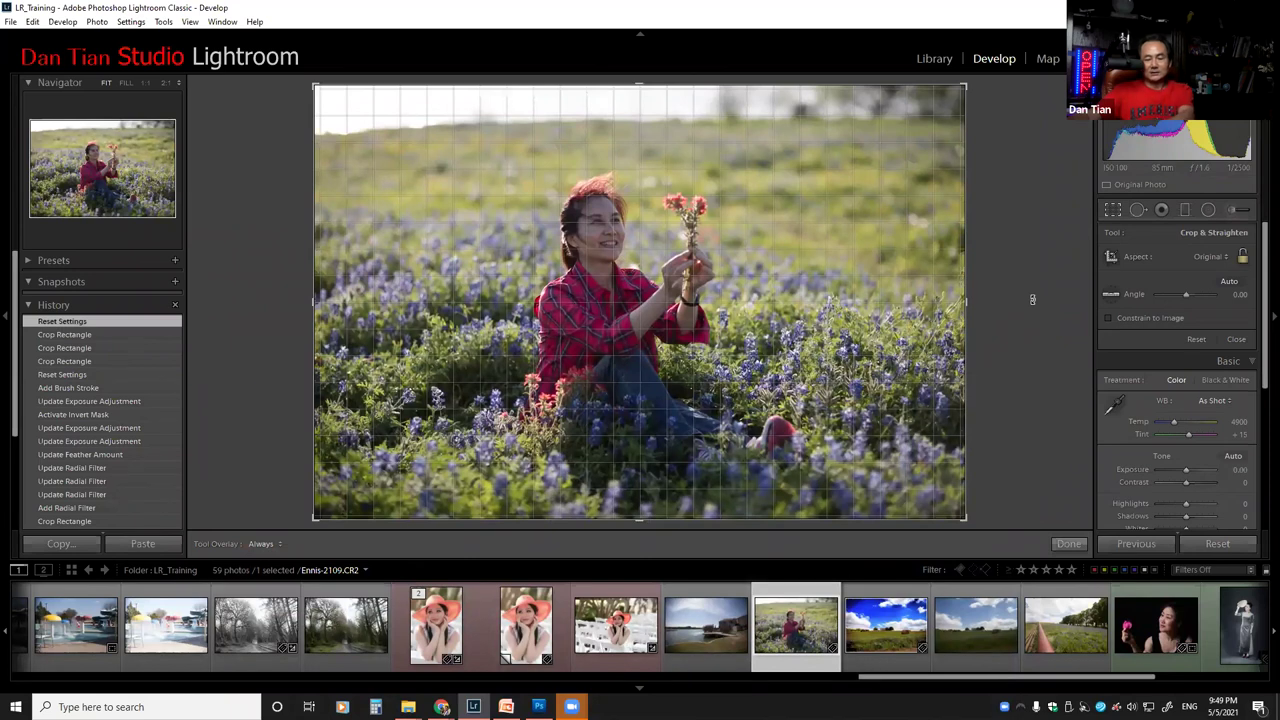
Step: Use Rule of Thirds guides and tighten the crop from the top-left around the seated woman
{"action": "key", "text": "o"}
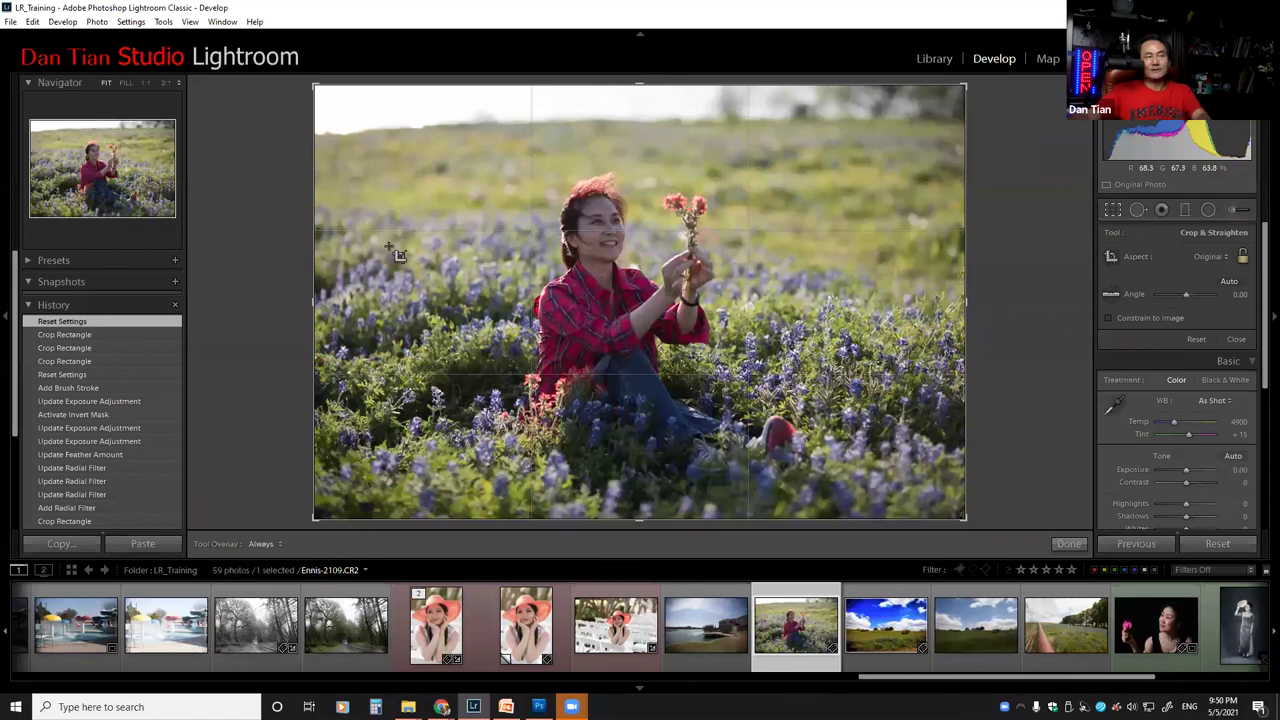
{"action": "left_click_drag", "start_coordinate": [312, 84], "coordinate": [400, 140]}
{"action": "left_click_drag", "start_coordinate": [580, 254], "coordinate": [578, 281]}
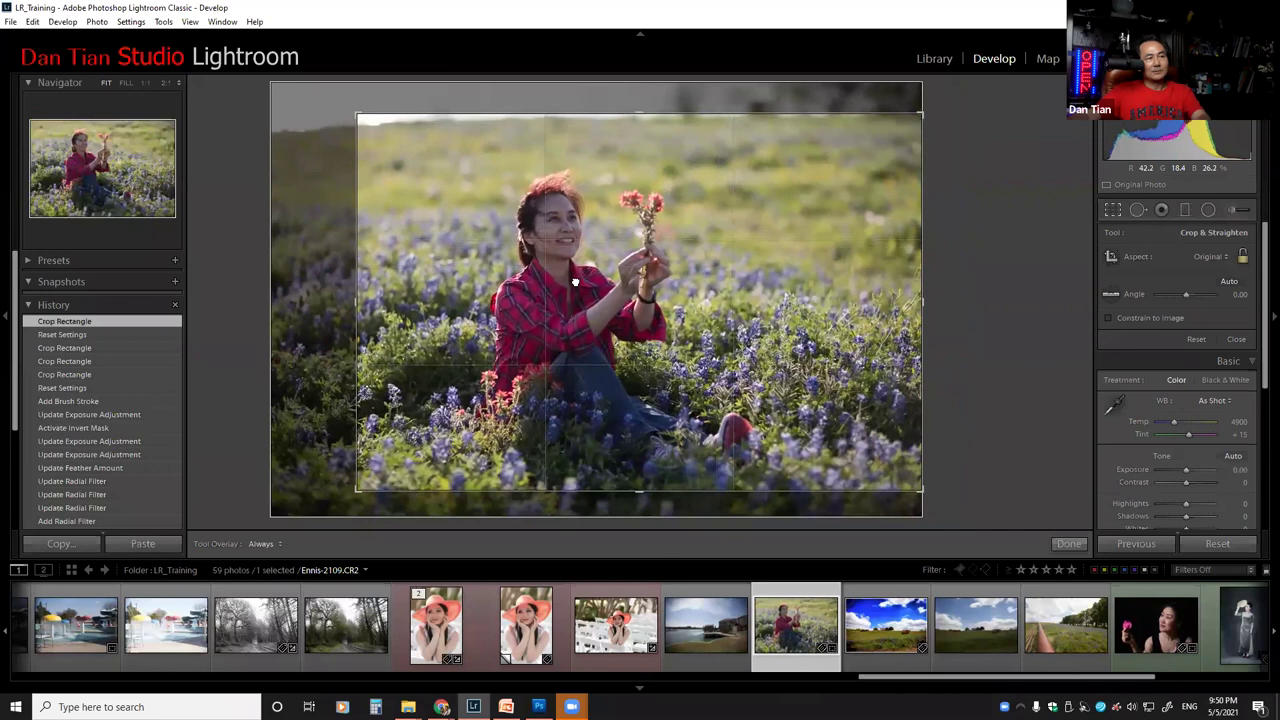
{"action": "left_click_drag", "start_coordinate": [351, 229], "coordinate": [367, 229]}
{"action": "left_click_drag", "start_coordinate": [569, 263], "coordinate": [570, 266]}
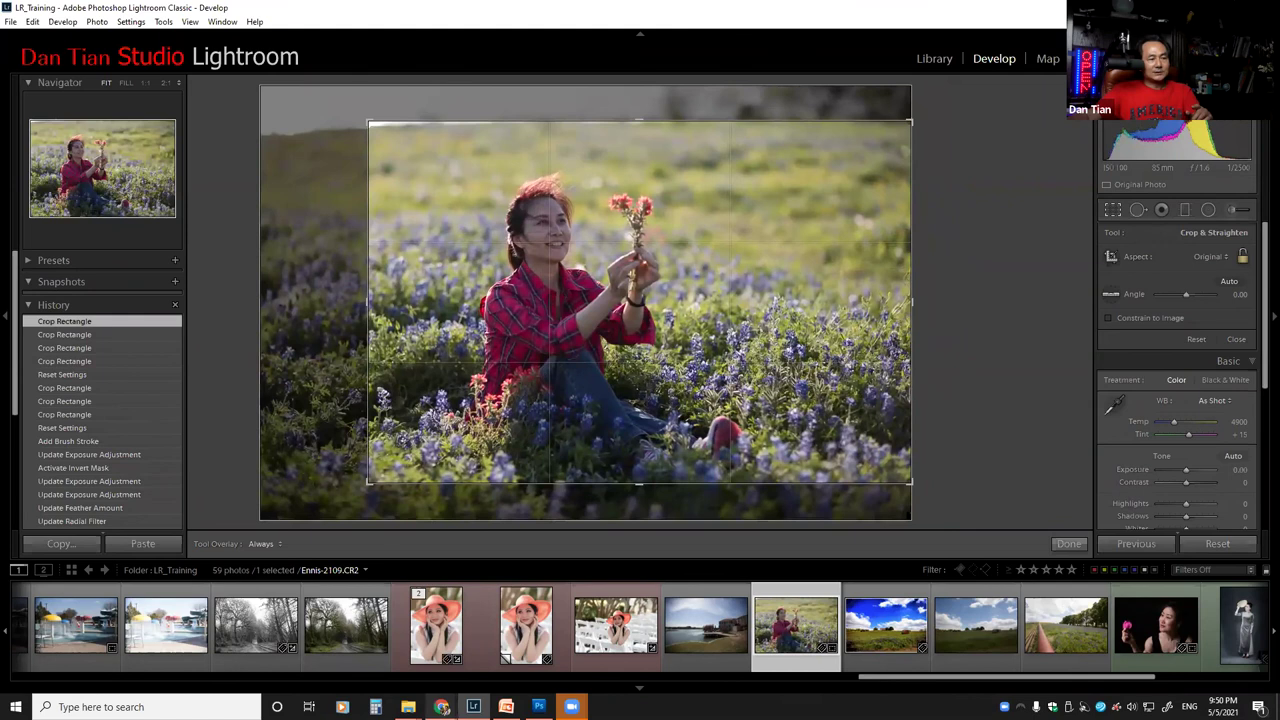
{"action": "left_click", "coordinate": [506, 707]}
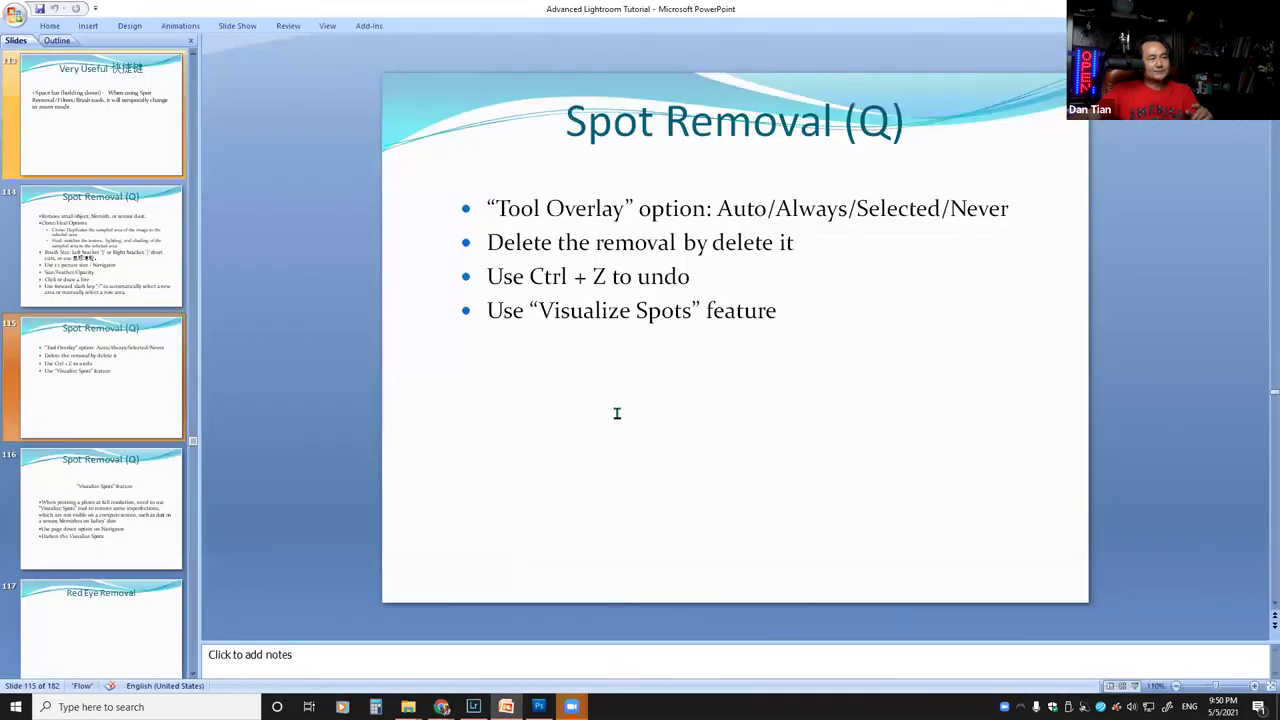
Step: Scroll down to slide 124, Exercises, then return to Lightroom's crop view
{"action": "scroll", "coordinate": [616, 414], "scroll_direction": "down", "scroll_amount": 4}
{"action": "scroll", "coordinate": [622, 423], "scroll_direction": "down", "scroll_amount": 6}
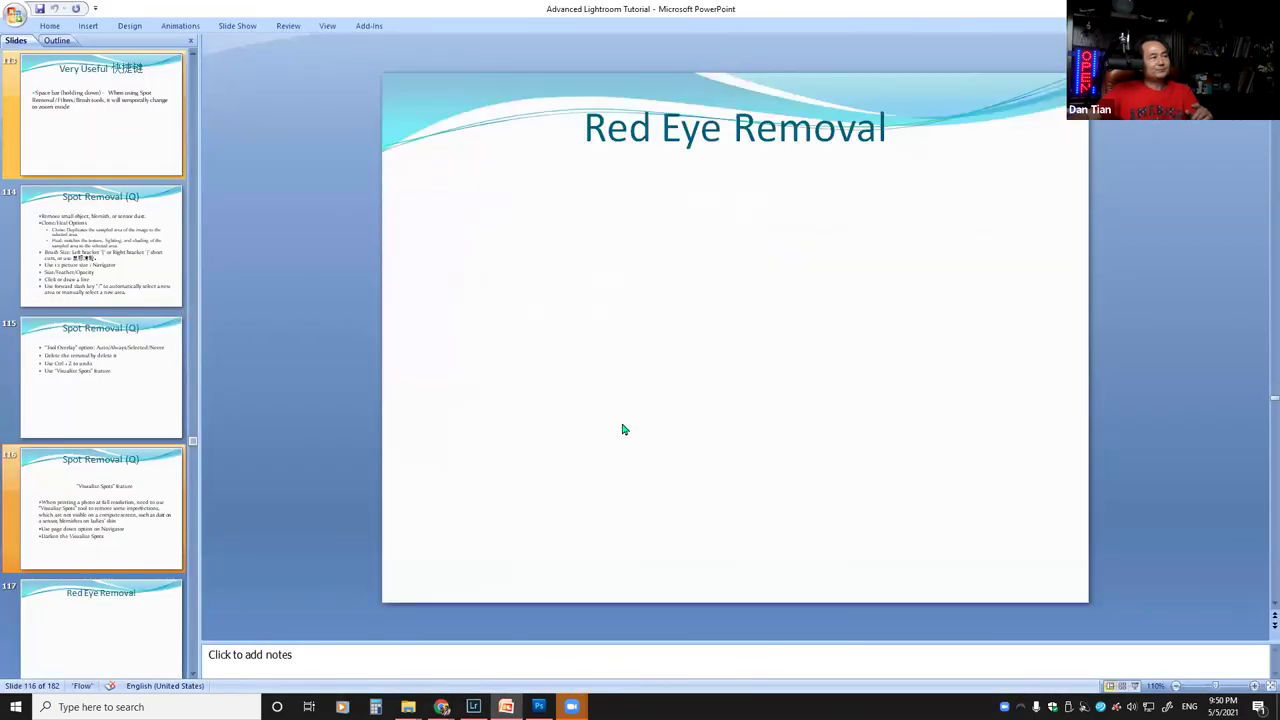
{"action": "scroll", "coordinate": [621, 425], "scroll_direction": "down", "scroll_amount": 5}
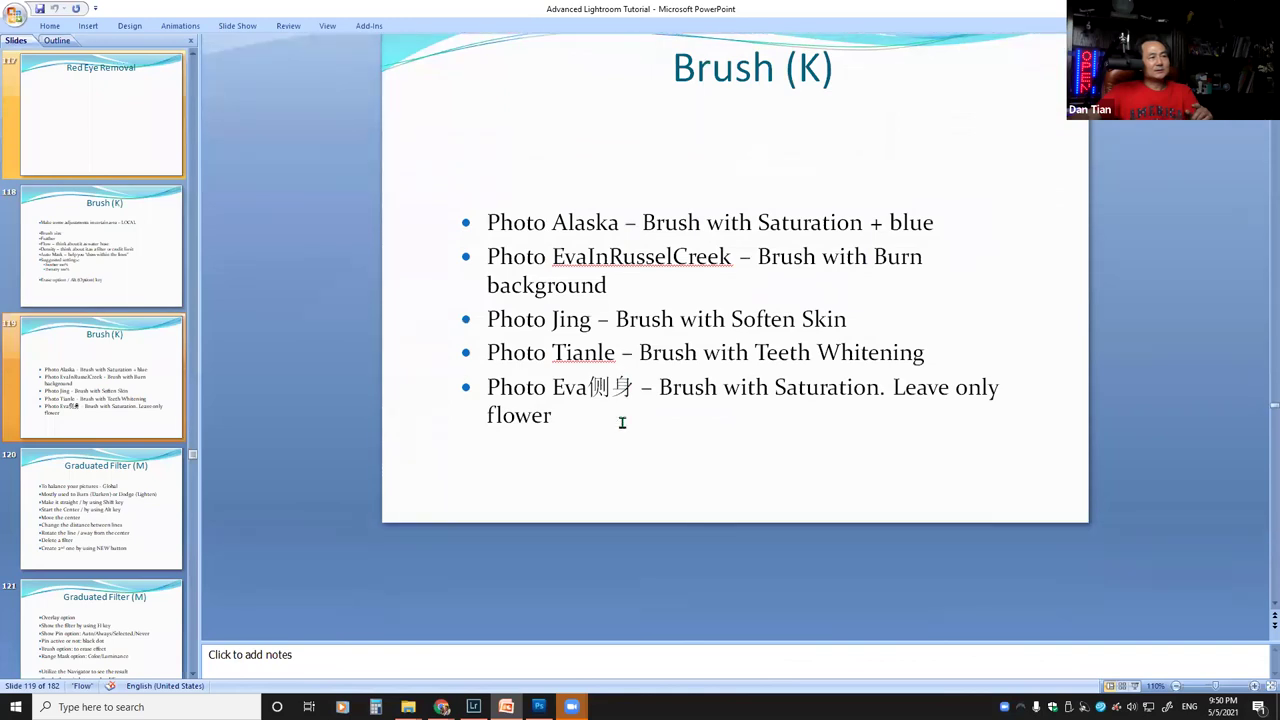
{"action": "scroll", "coordinate": [621, 429], "scroll_direction": "down", "scroll_amount": 8}
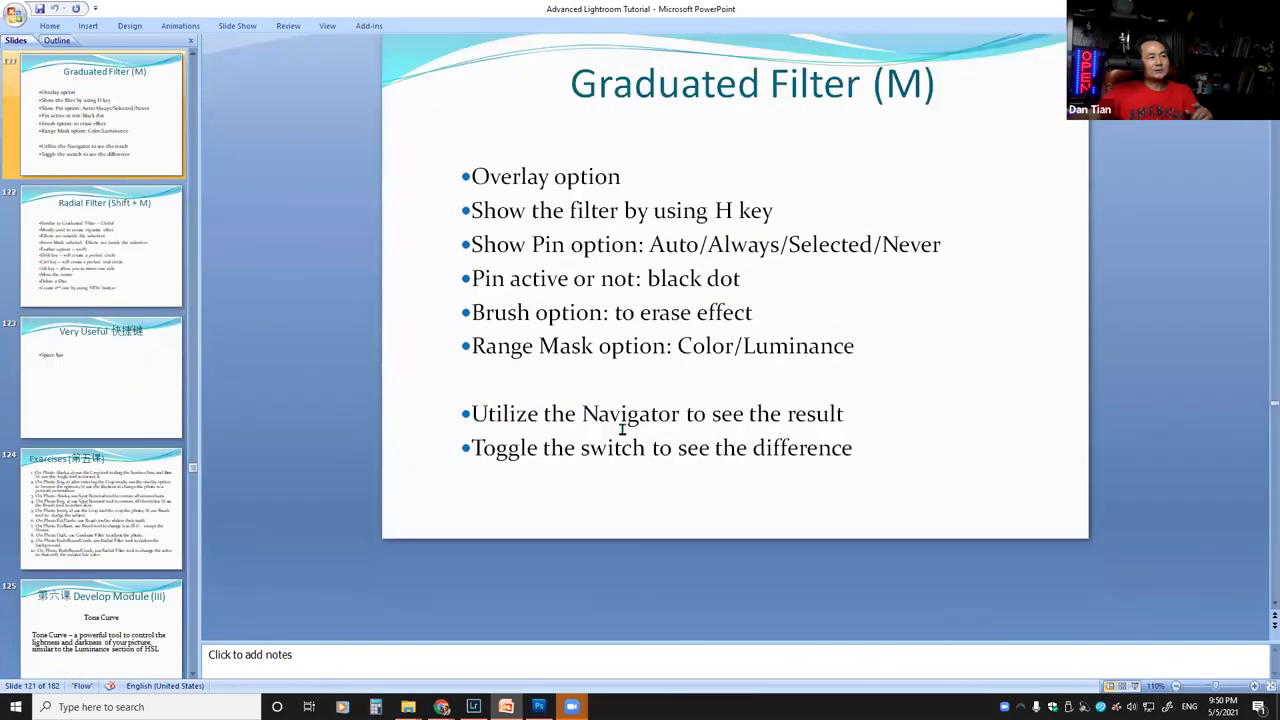
{"action": "scroll", "coordinate": [626, 432], "scroll_direction": "down", "scroll_amount": 6}
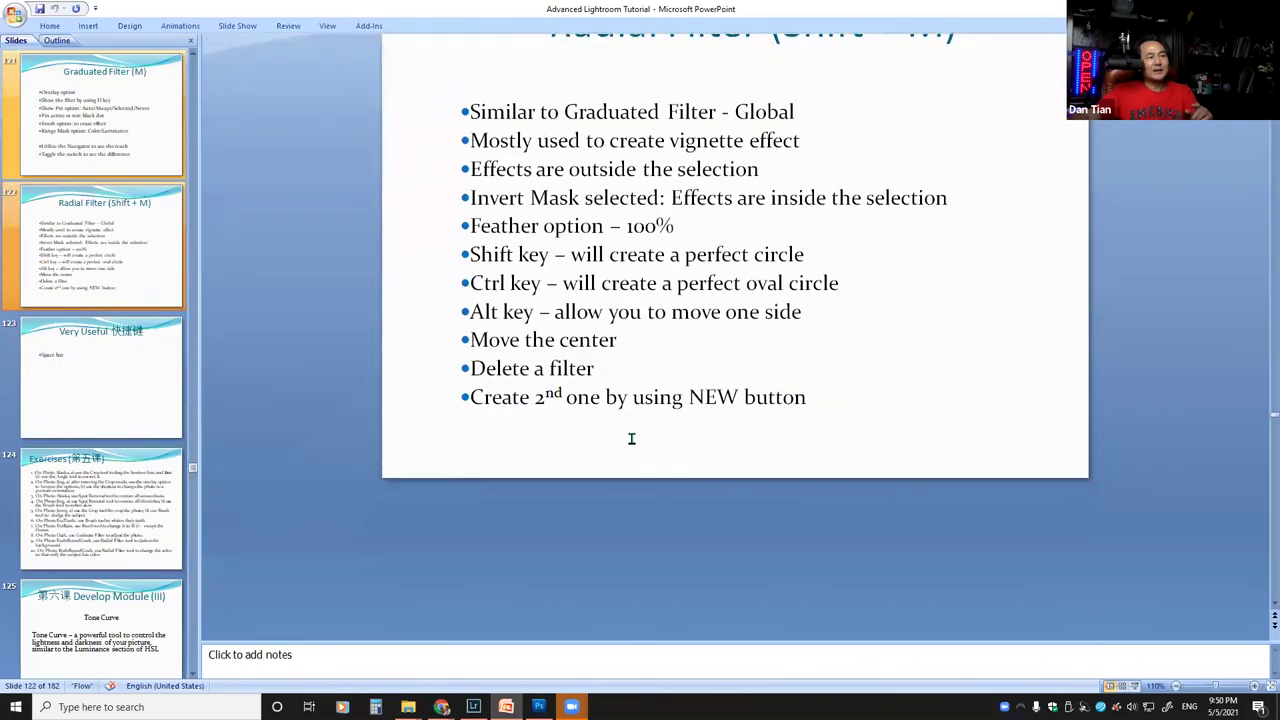
{"action": "scroll", "coordinate": [630, 435], "scroll_direction": "up", "scroll_amount": 3}
{"action": "scroll", "coordinate": [633, 437], "scroll_direction": "down", "scroll_amount": 4}
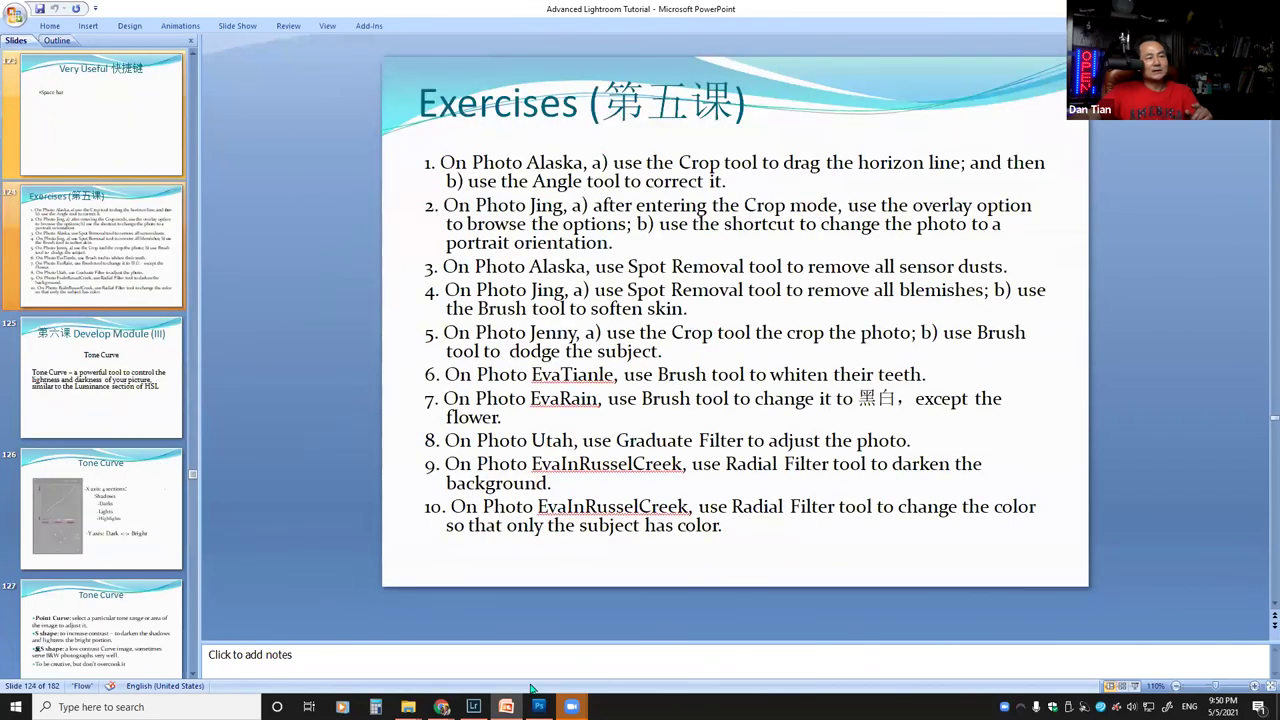
{"action": "left_click", "coordinate": [474, 706]}
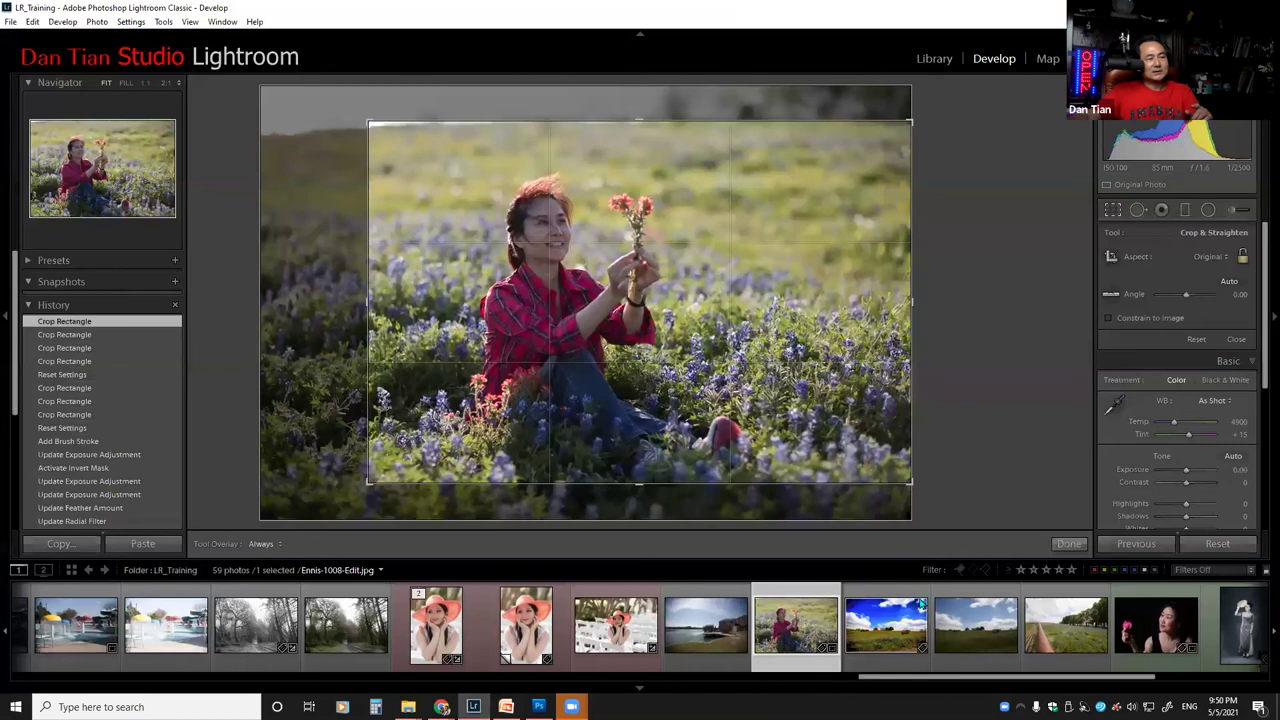
Step: Open the red-hat portrait, zoom 1:1 on her face, and start Spot Removal
{"action": "left_click", "coordinate": [618, 622]}
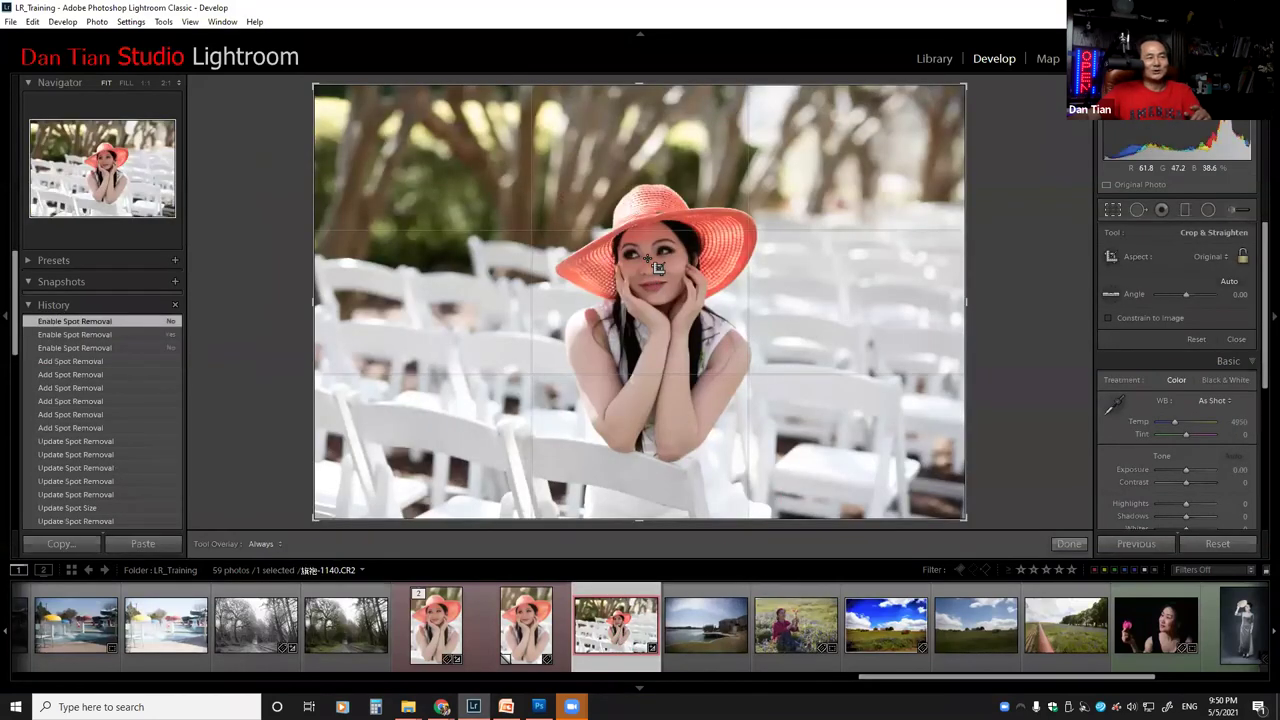
{"action": "key", "text": "r"}
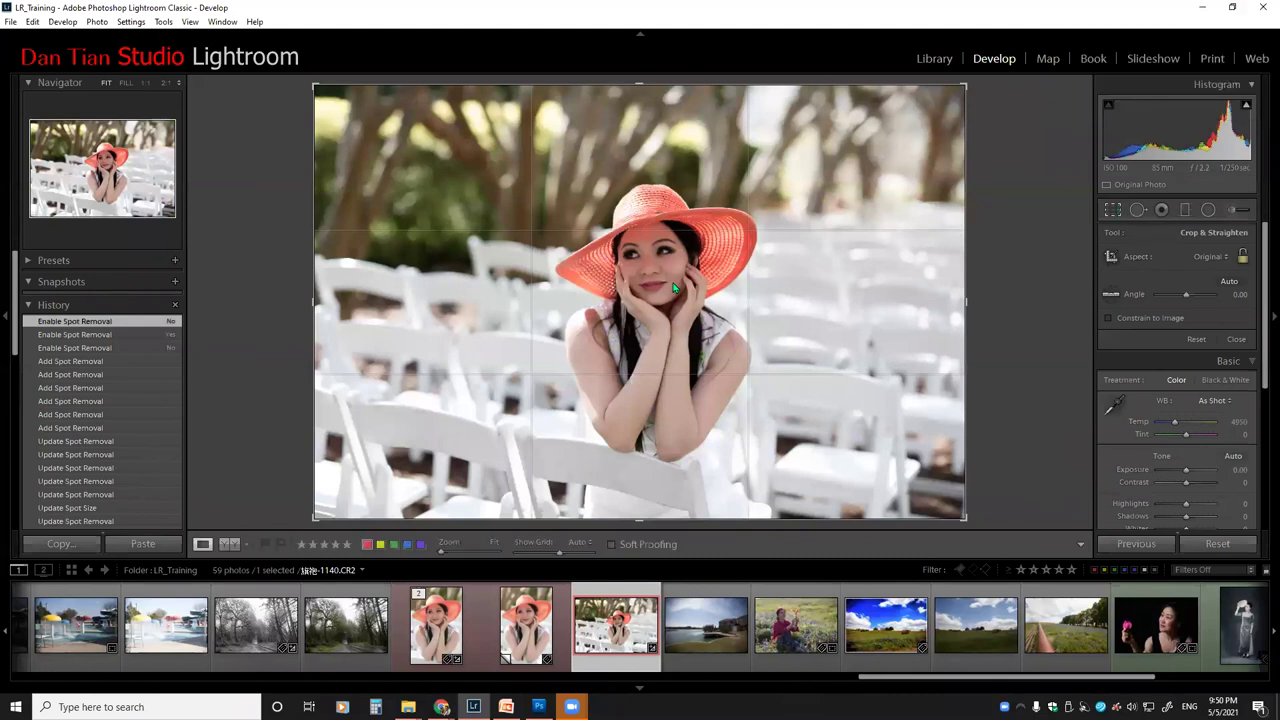
{"action": "left_click", "coordinate": [653, 279]}
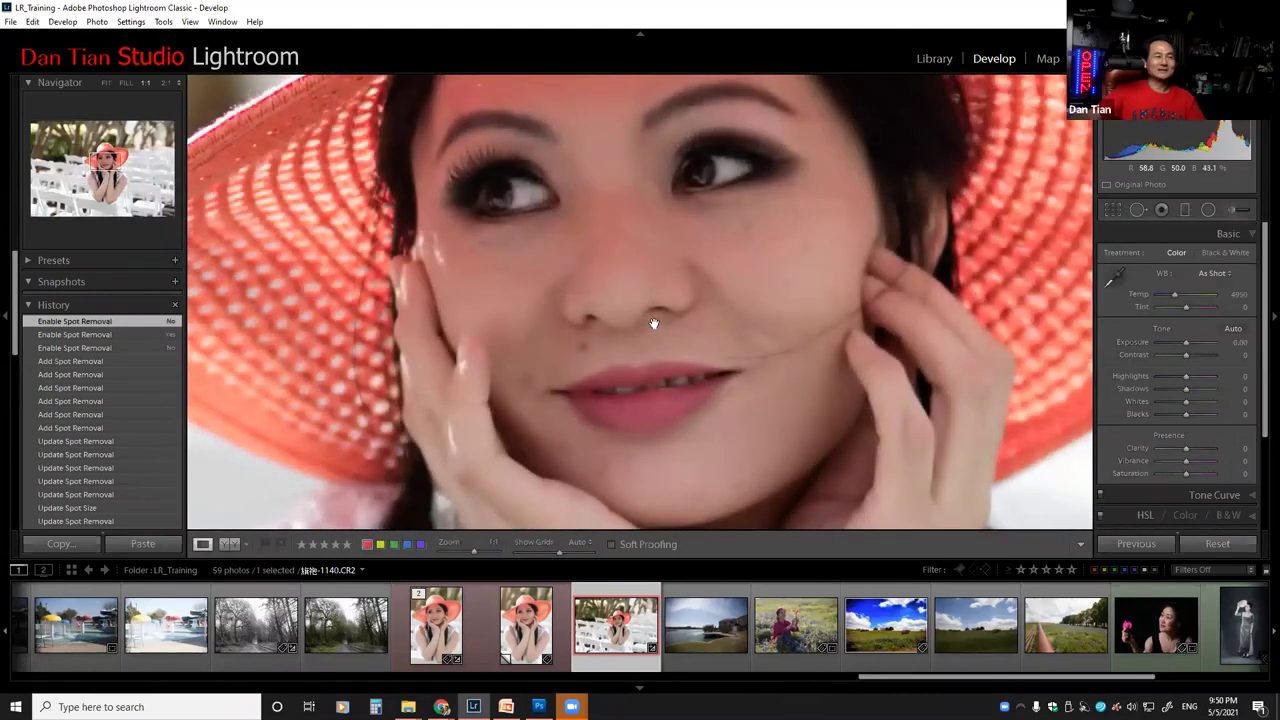
{"action": "left_click_drag", "start_coordinate": [651, 323], "coordinate": [671, 289]}
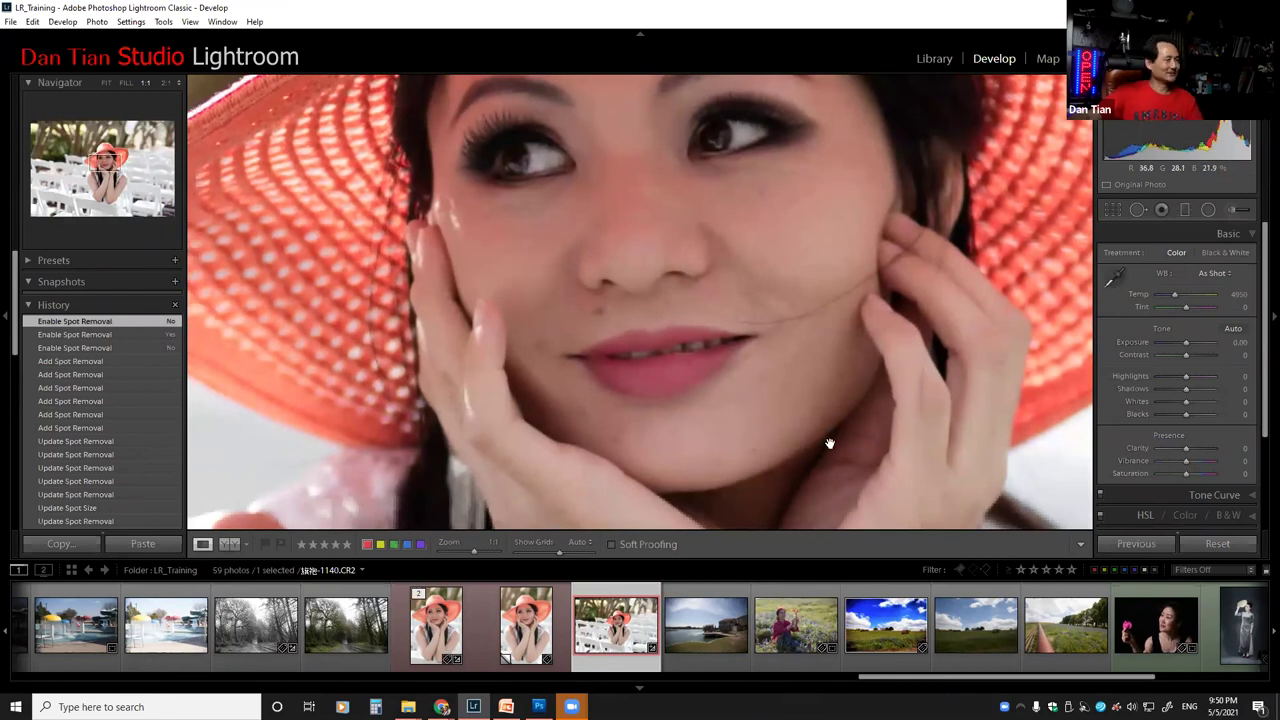
{"action": "left_click_drag", "start_coordinate": [743, 257], "coordinate": [751, 274]}
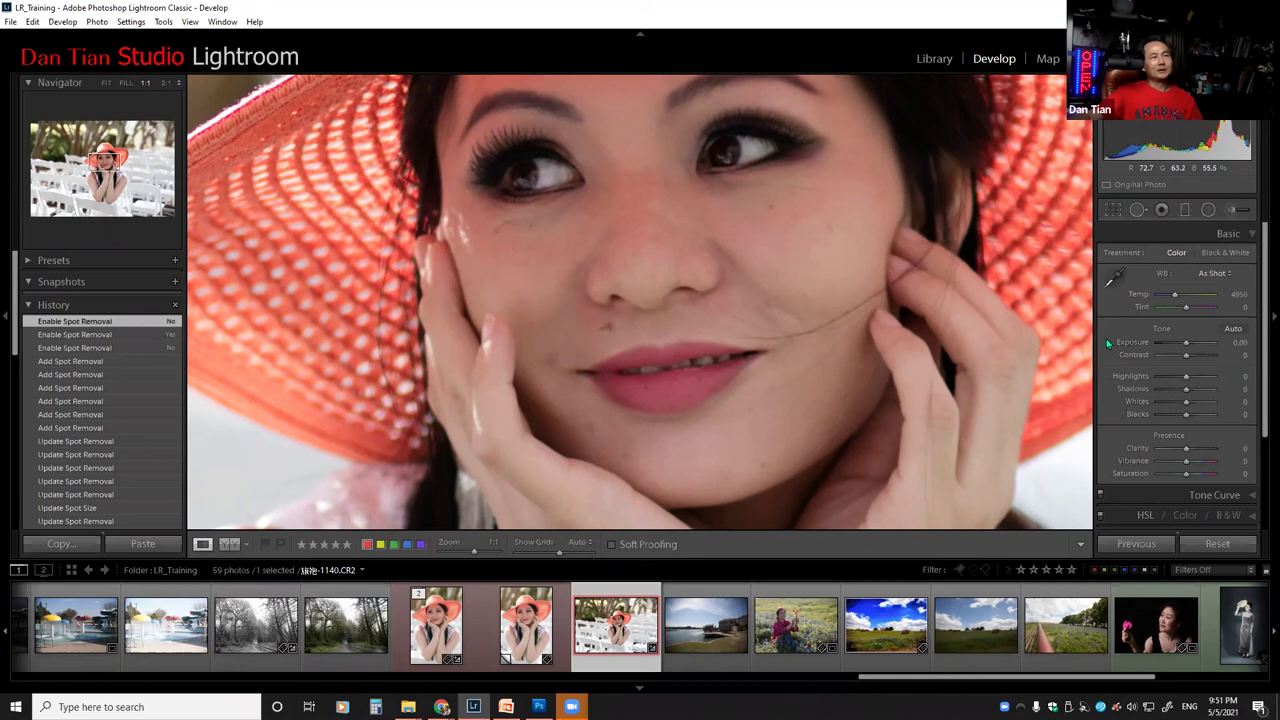
{"action": "left_click", "coordinate": [1140, 211]}
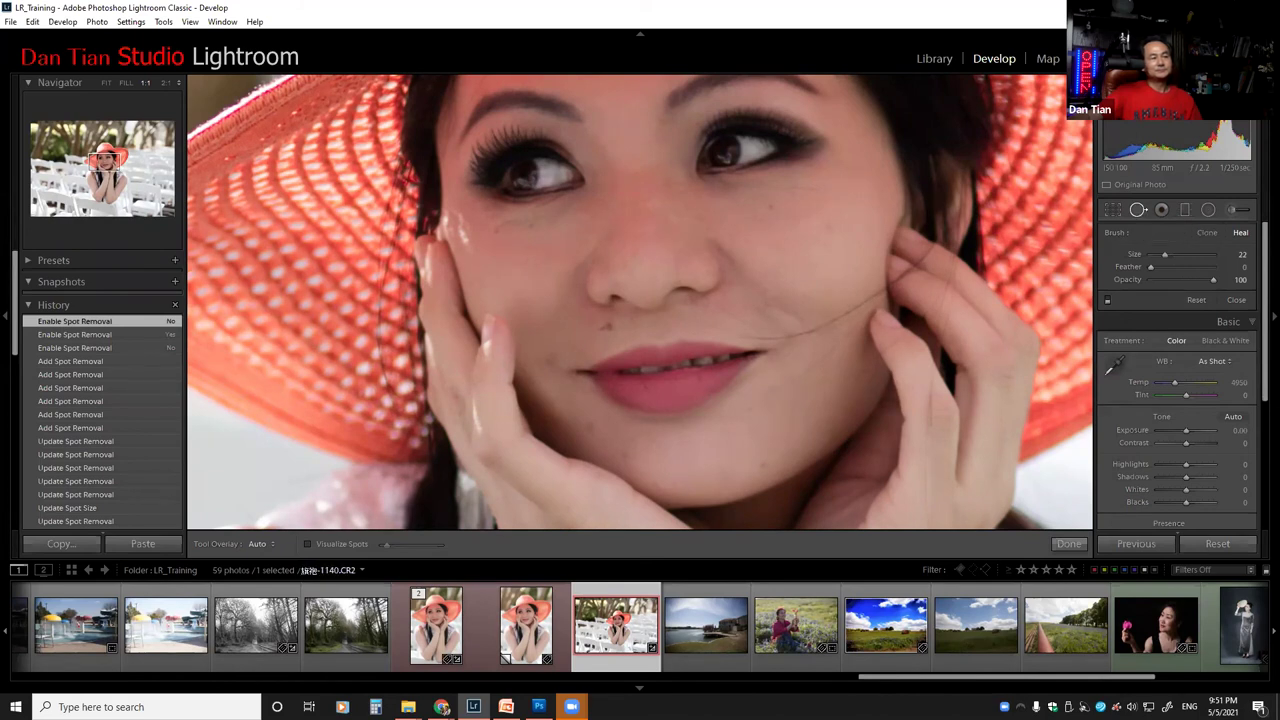
Step: Check the Exercises slide in PowerPoint, then return to Lightroom
{"action": "mouse_move", "coordinate": [506, 706]}
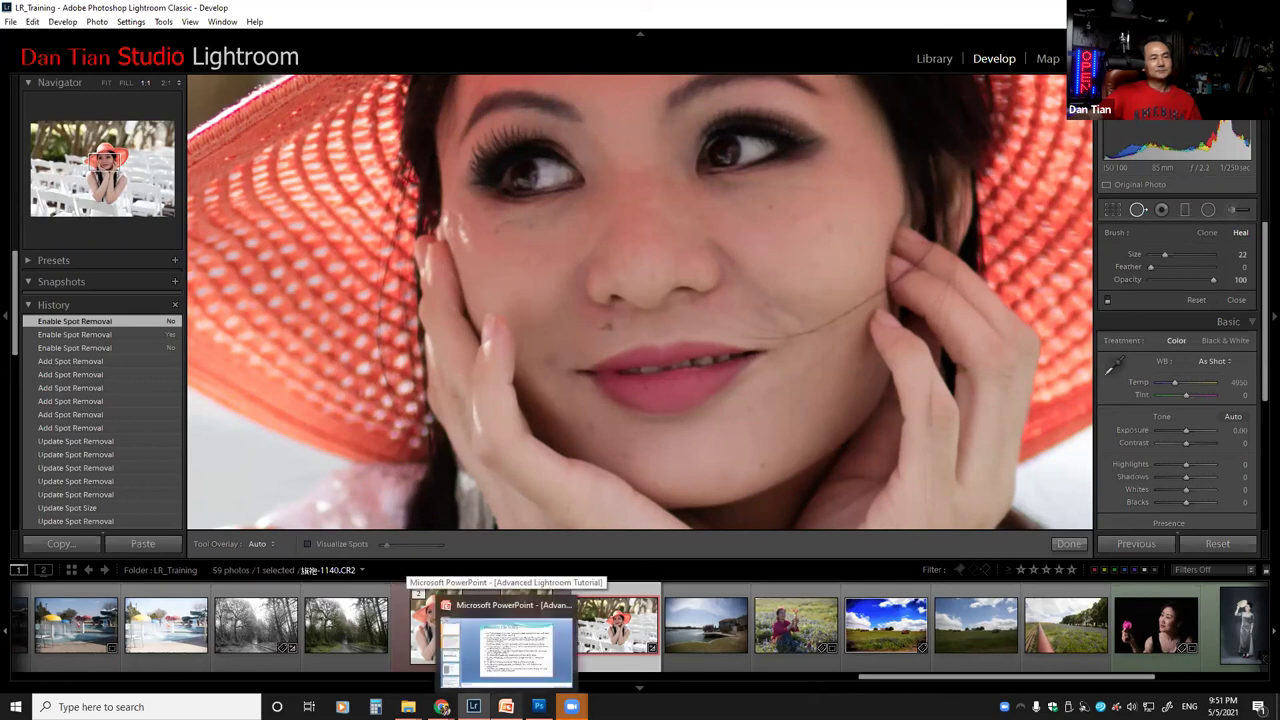
{"action": "left_click", "coordinate": [553, 645]}
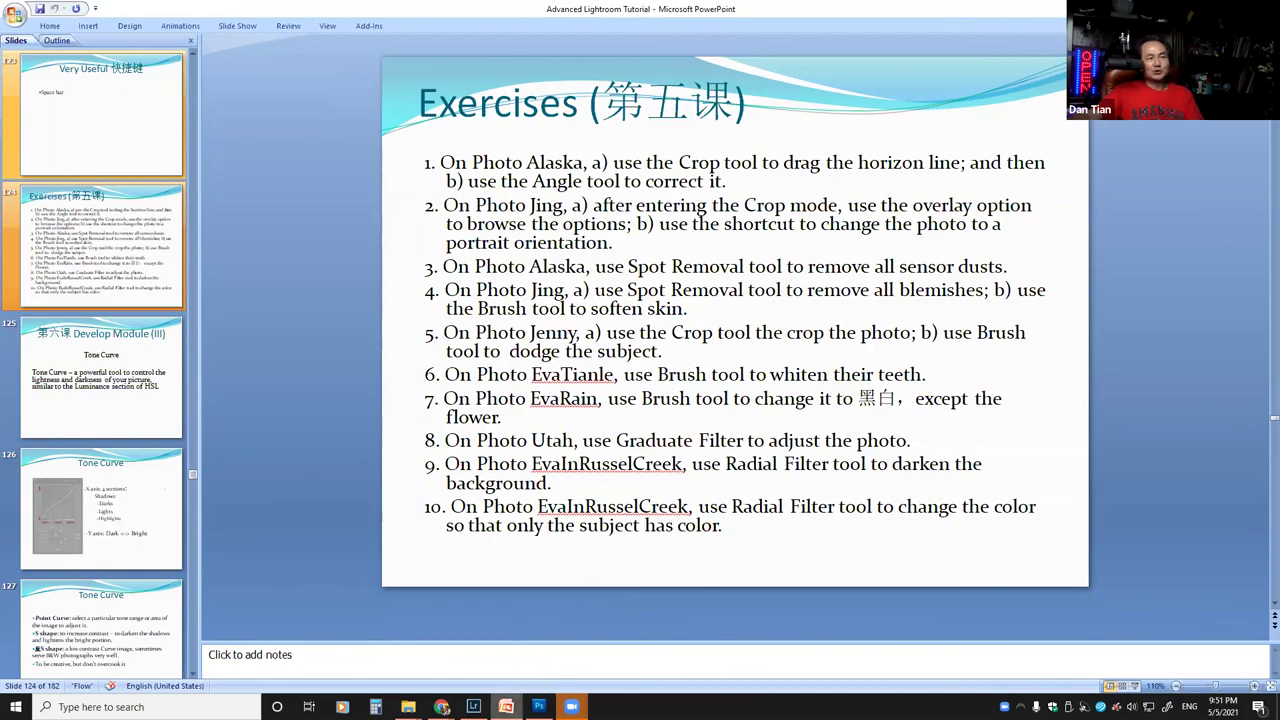
{"action": "mouse_move", "coordinate": [474, 706]}
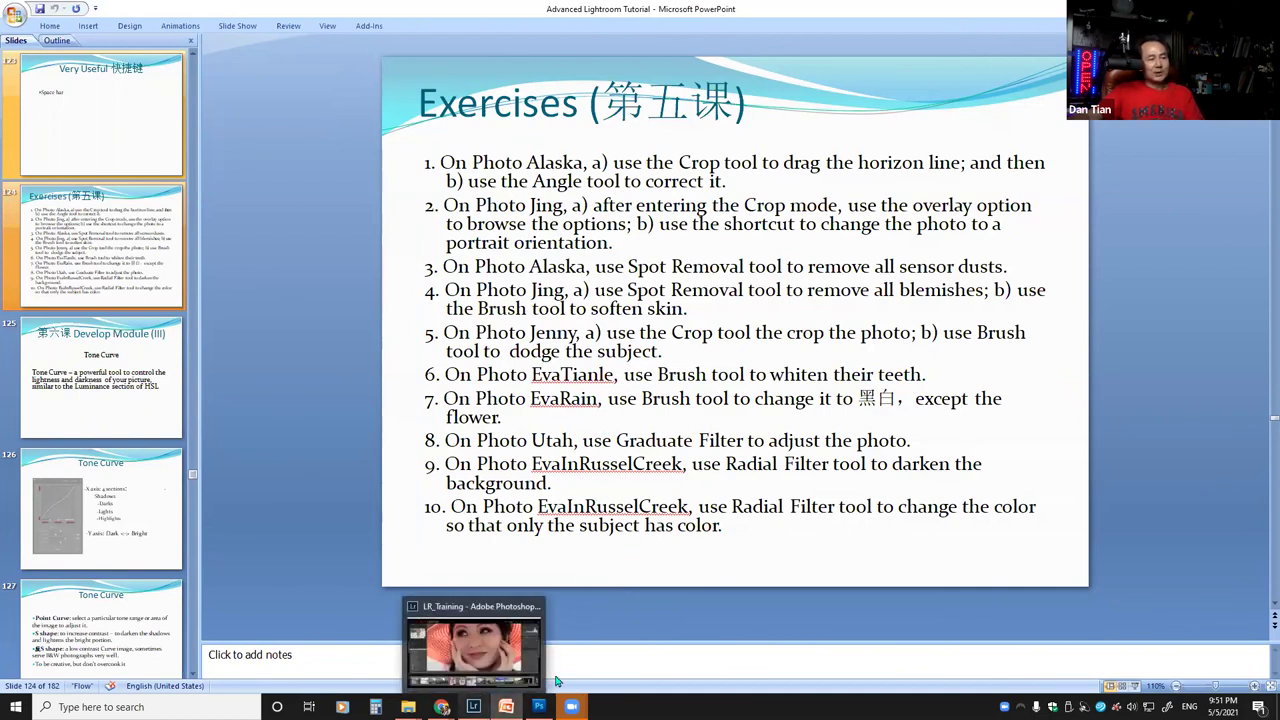
{"action": "left_click", "coordinate": [472, 648]}
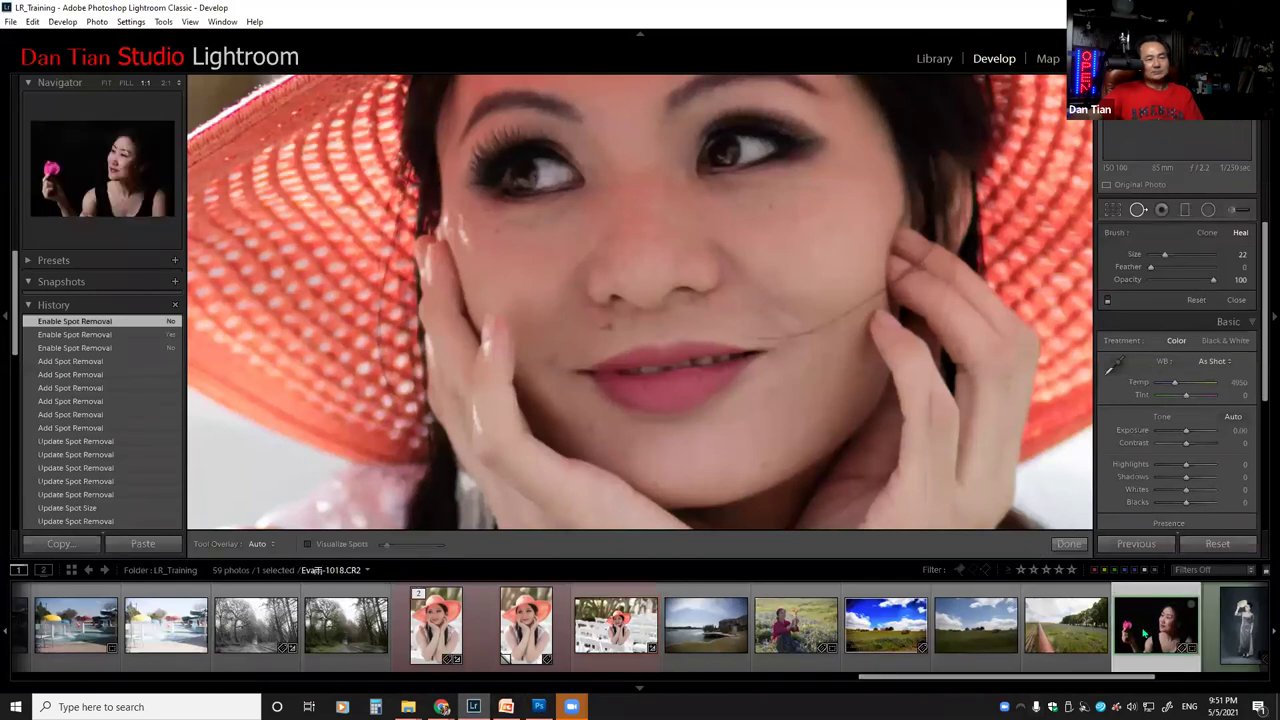
Step: Open the pink-flower portrait, delete a trial lip spot, fit it to view, and reset it
{"action": "left_click", "coordinate": [1145, 634]}
{"action": "left_click", "coordinate": [811, 443]}
{"action": "right_click", "coordinate": [813, 449]}
{"action": "left_click", "coordinate": [857, 514]}
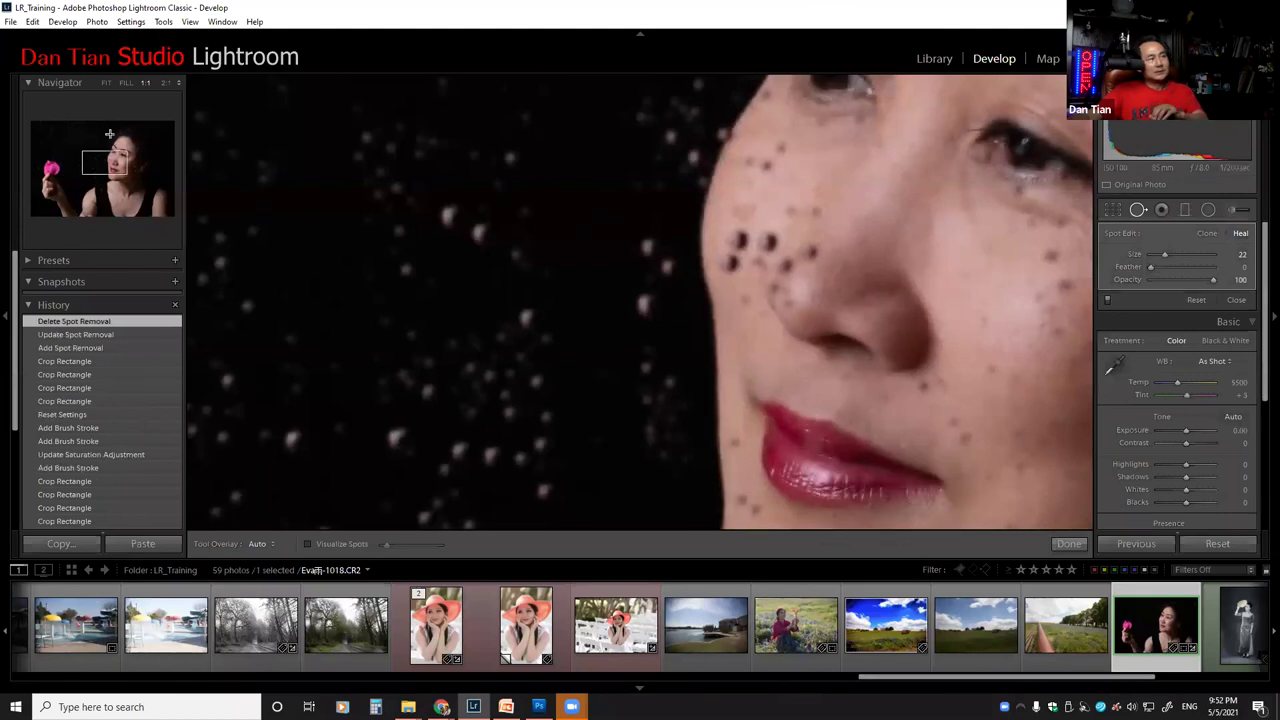
{"action": "key", "text": "z"}
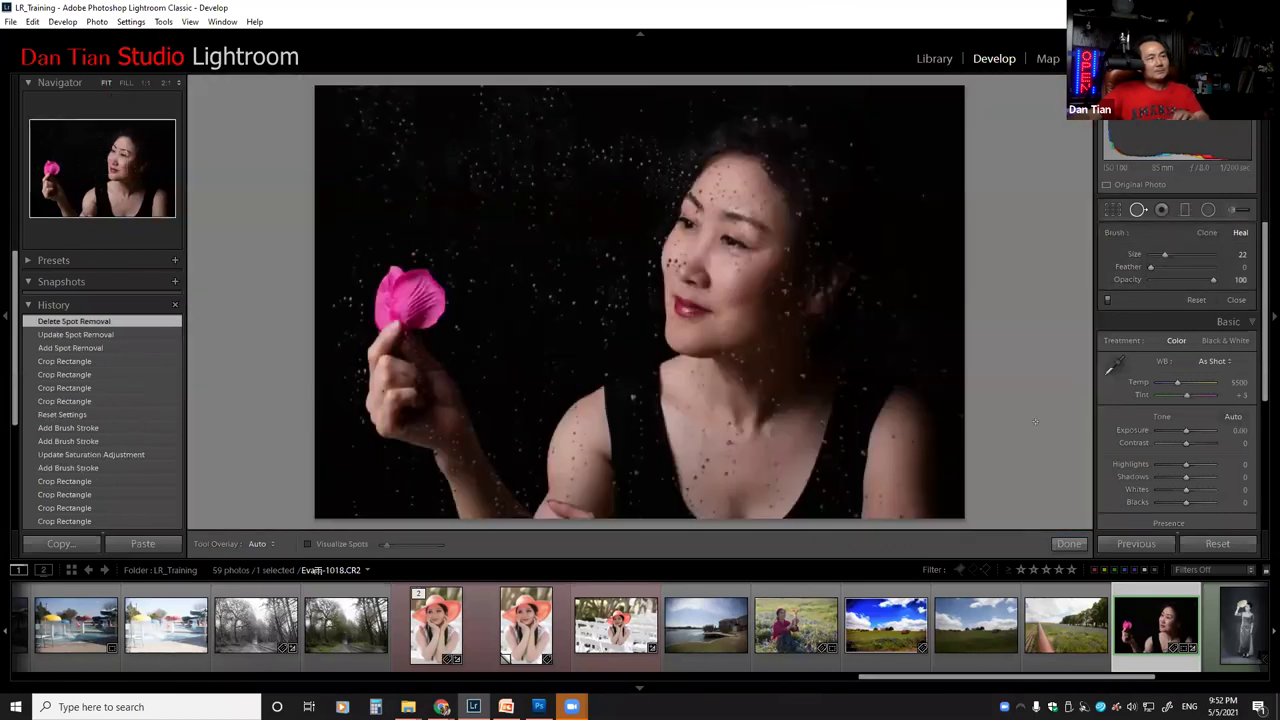
{"action": "left_click", "coordinate": [1217, 546]}
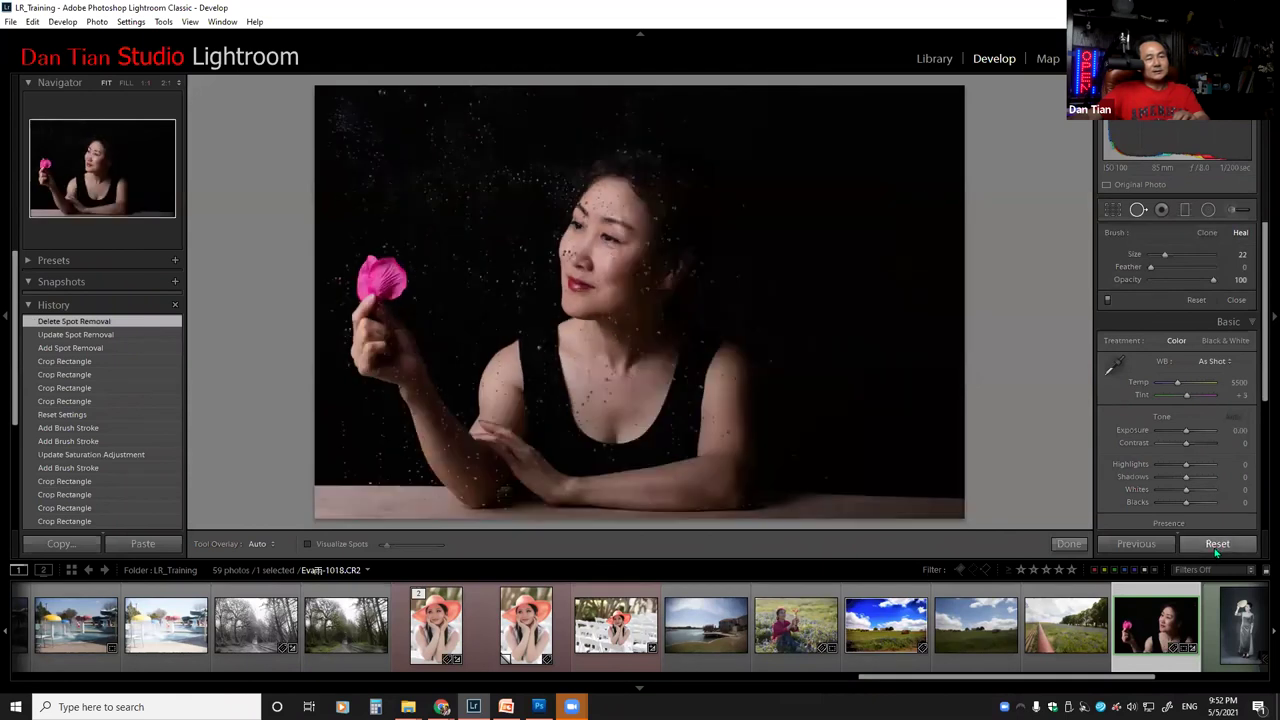
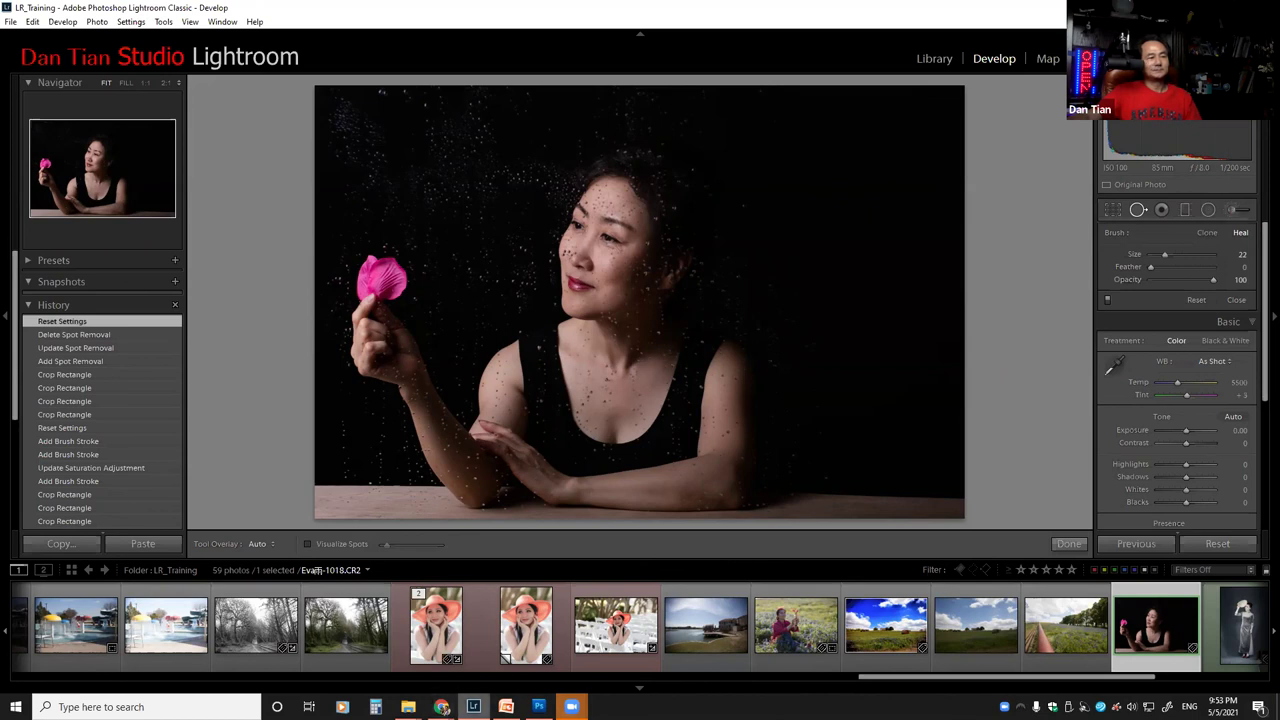
Step: Review the exercise slide, then return to the flower portrait in Lightroom
{"action": "mouse_move", "coordinate": [506, 707]}
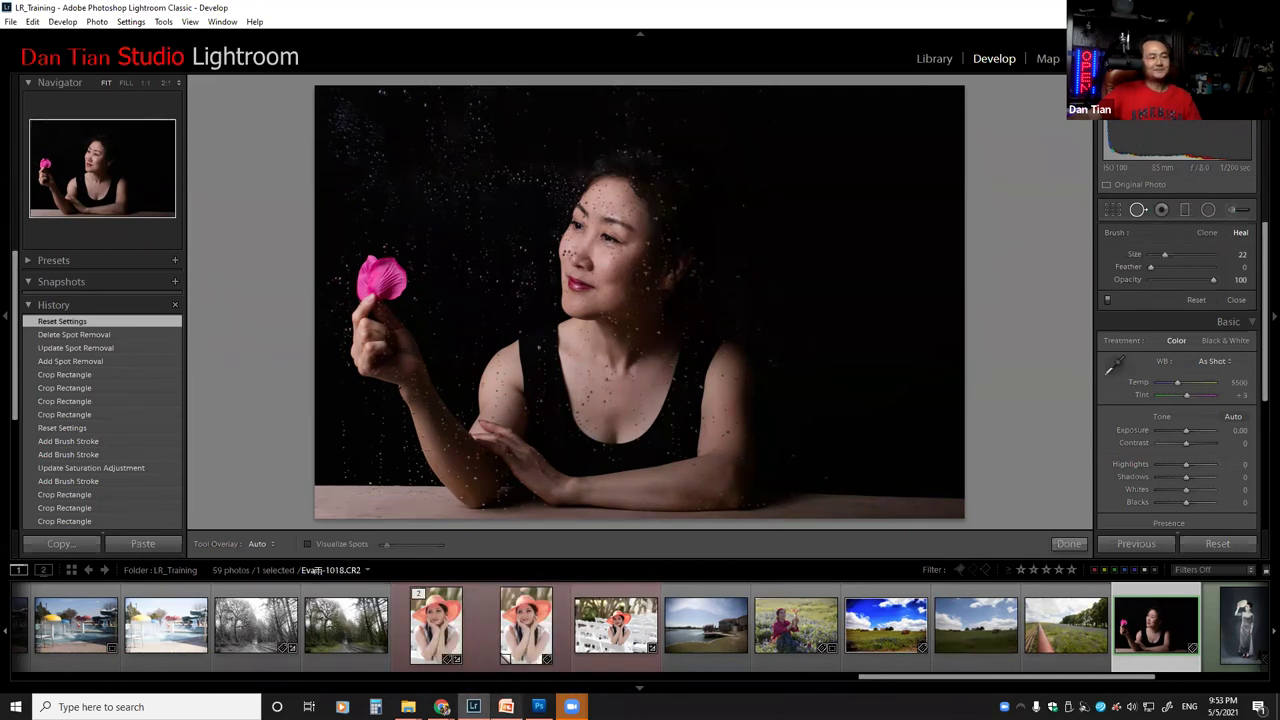
{"action": "left_click", "coordinate": [506, 707]}
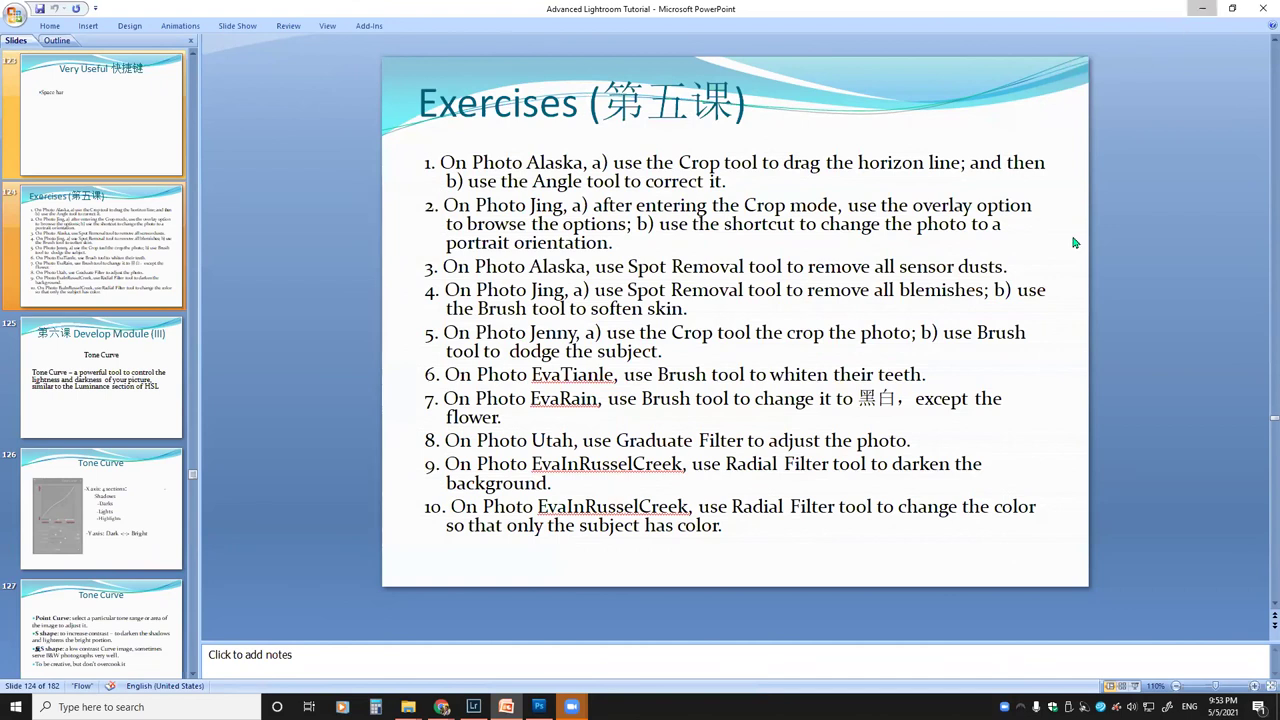
{"action": "left_click", "coordinate": [1202, 8]}
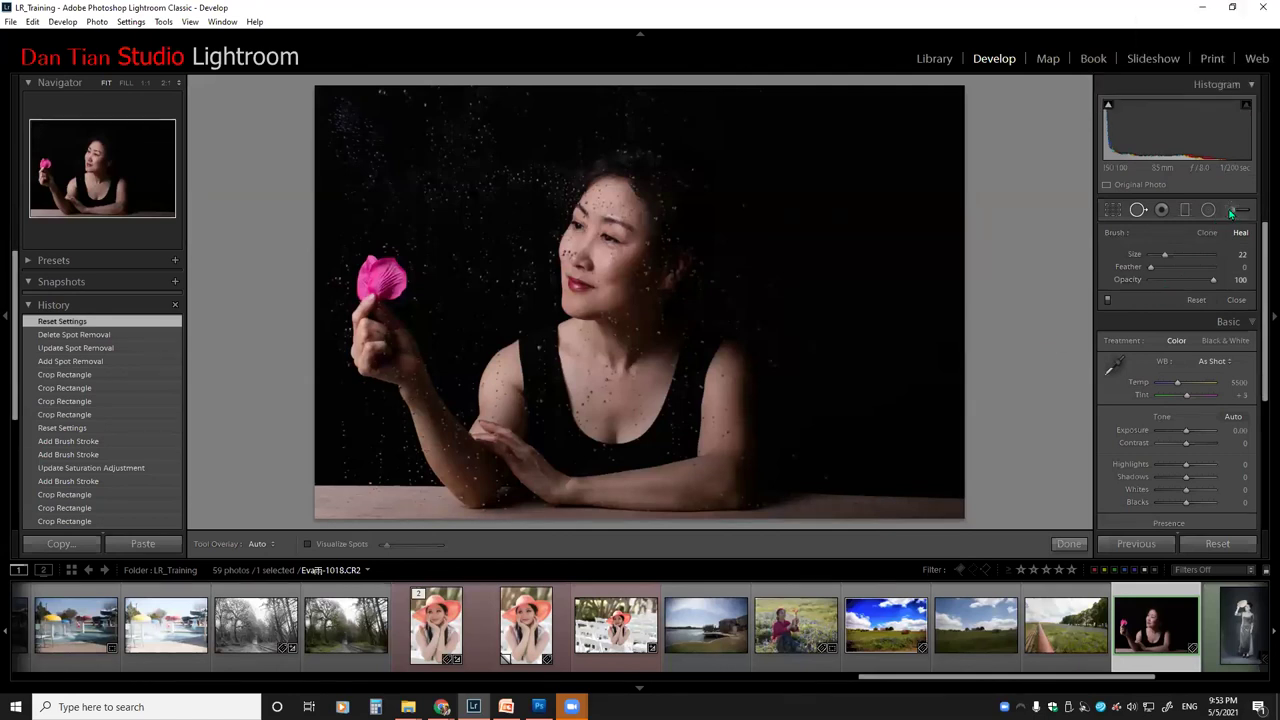
Step: Start a new Adjustment Brush mask using the Saturation effect at -100
{"action": "left_click", "coordinate": [1235, 211]}
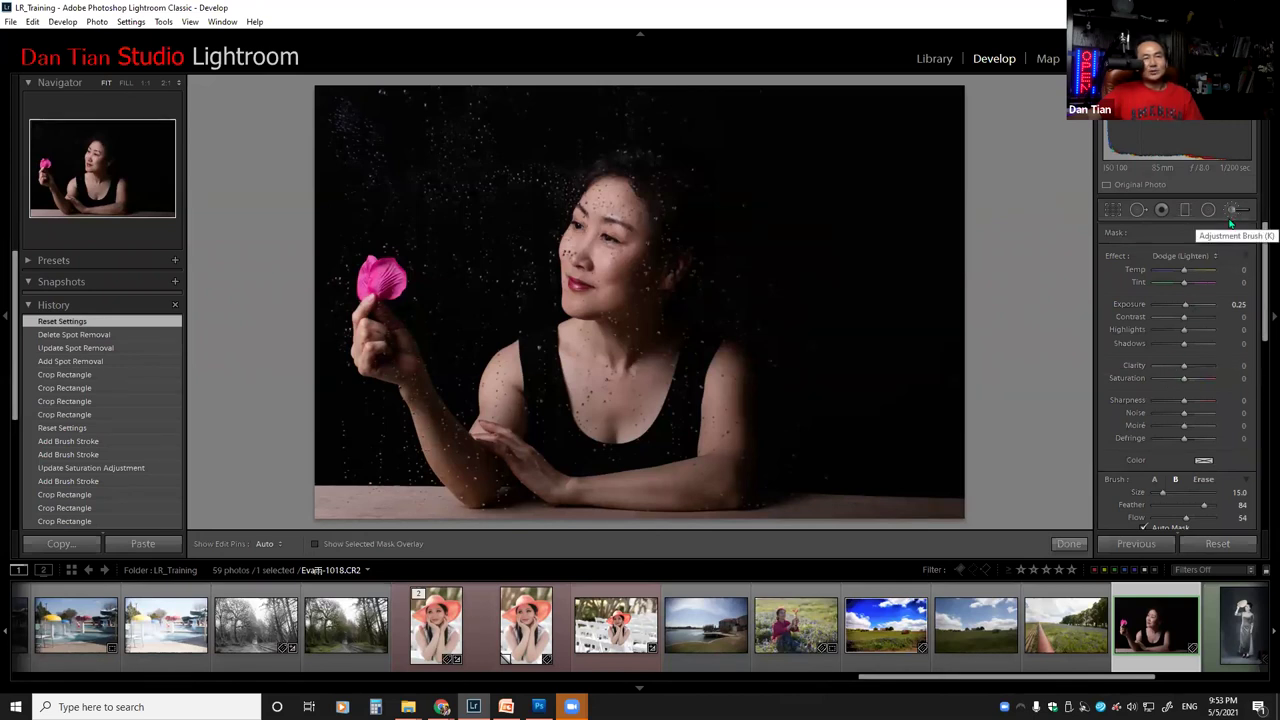
{"action": "left_click", "coordinate": [1233, 210]}
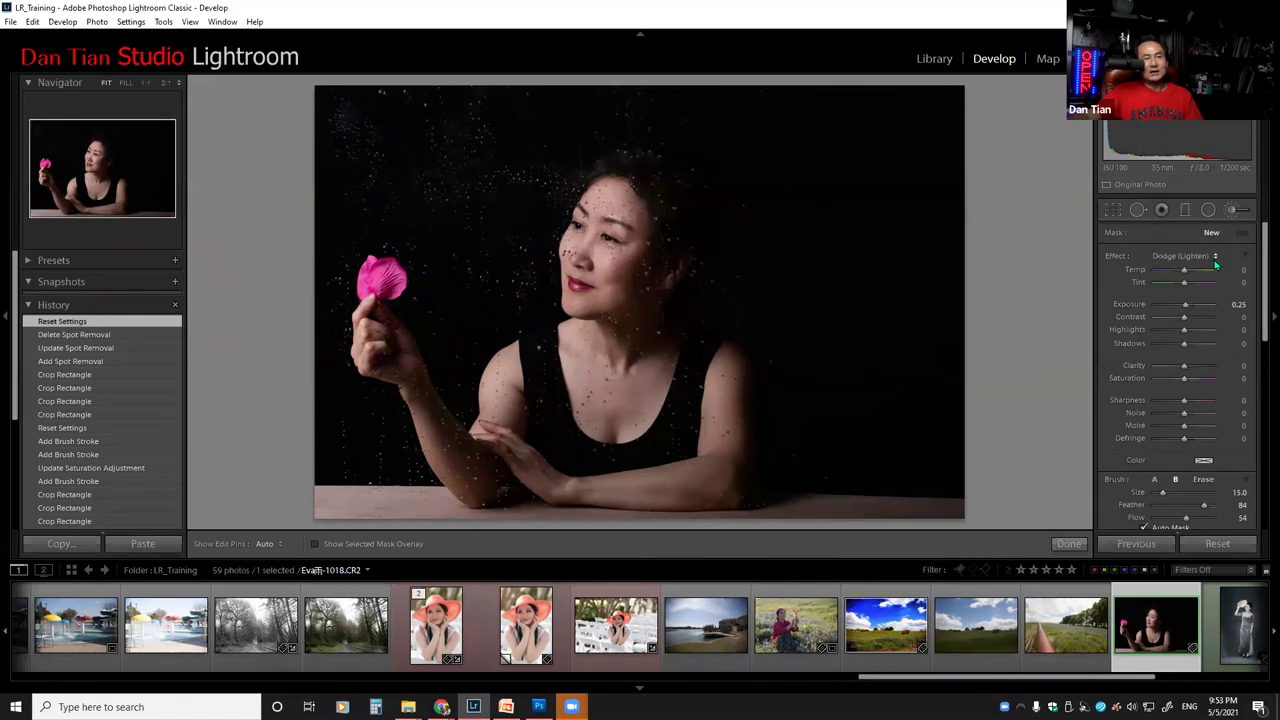
{"action": "left_click", "coordinate": [1215, 258]}
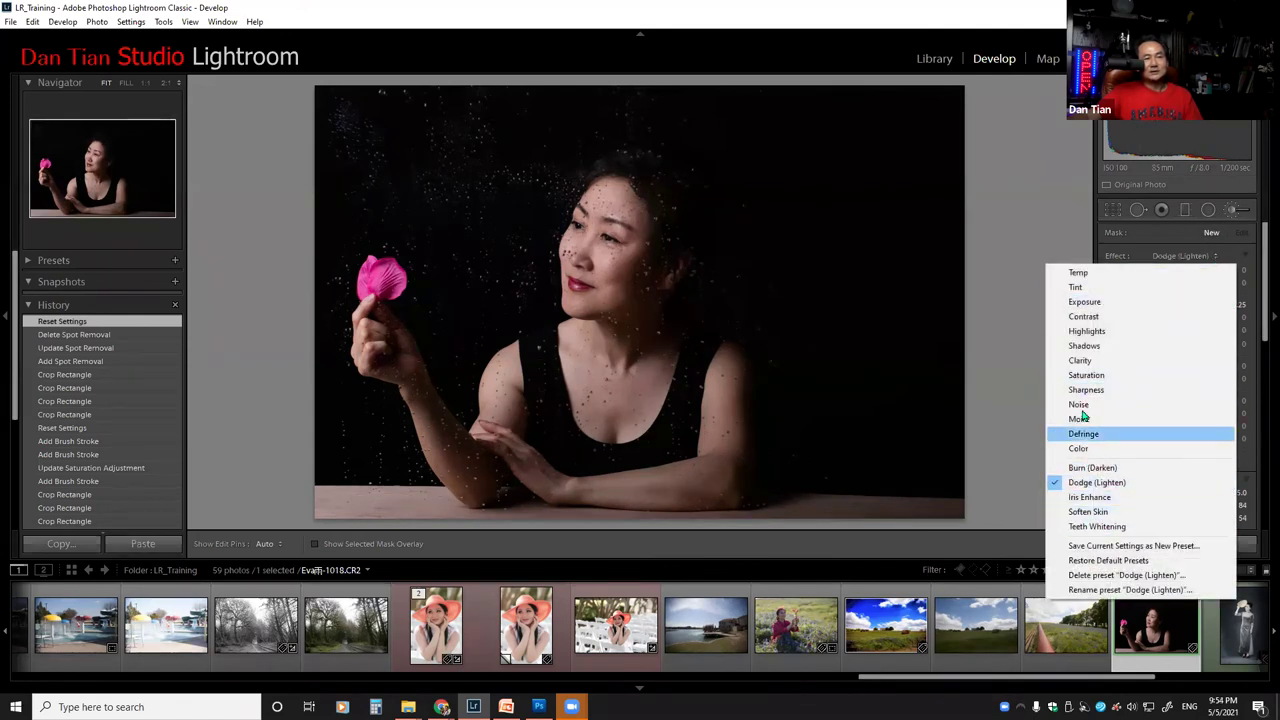
{"action": "left_click", "coordinate": [1086, 376]}
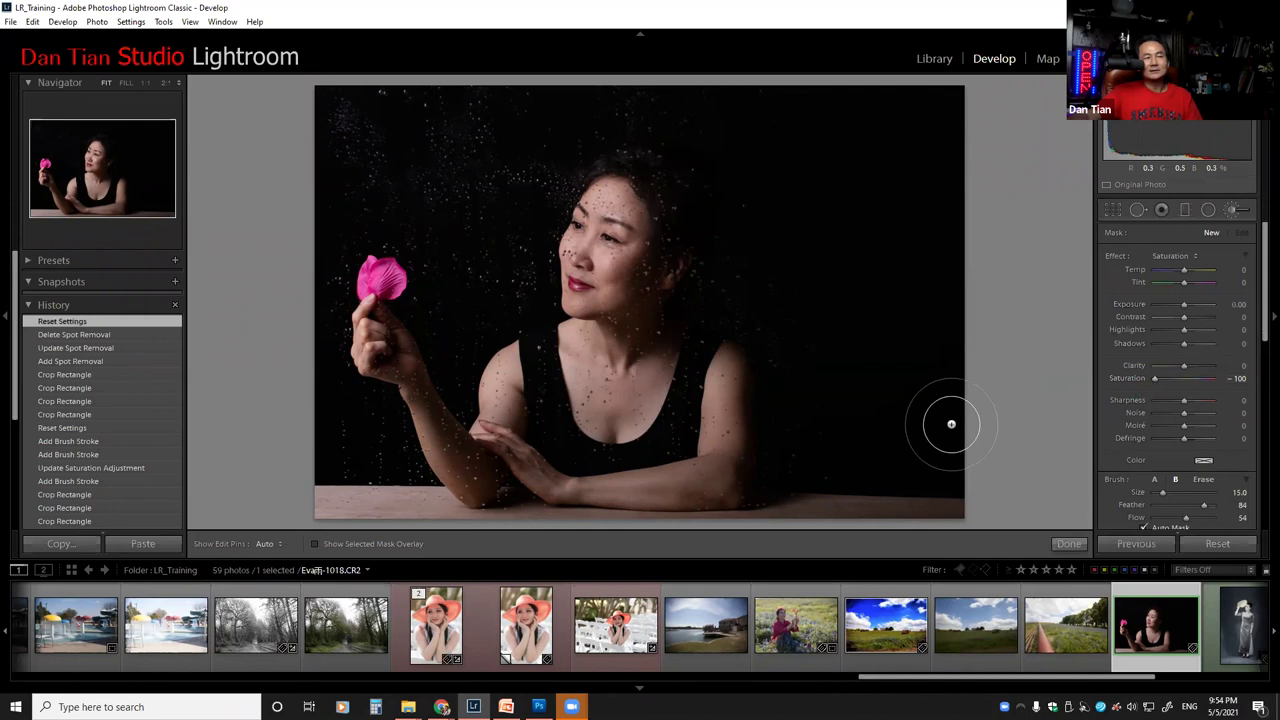
Step: Paint a desaturating stroke on the flower portrait, reposition its pin, and ease Saturation to -36
{"action": "key", "text": "h"}
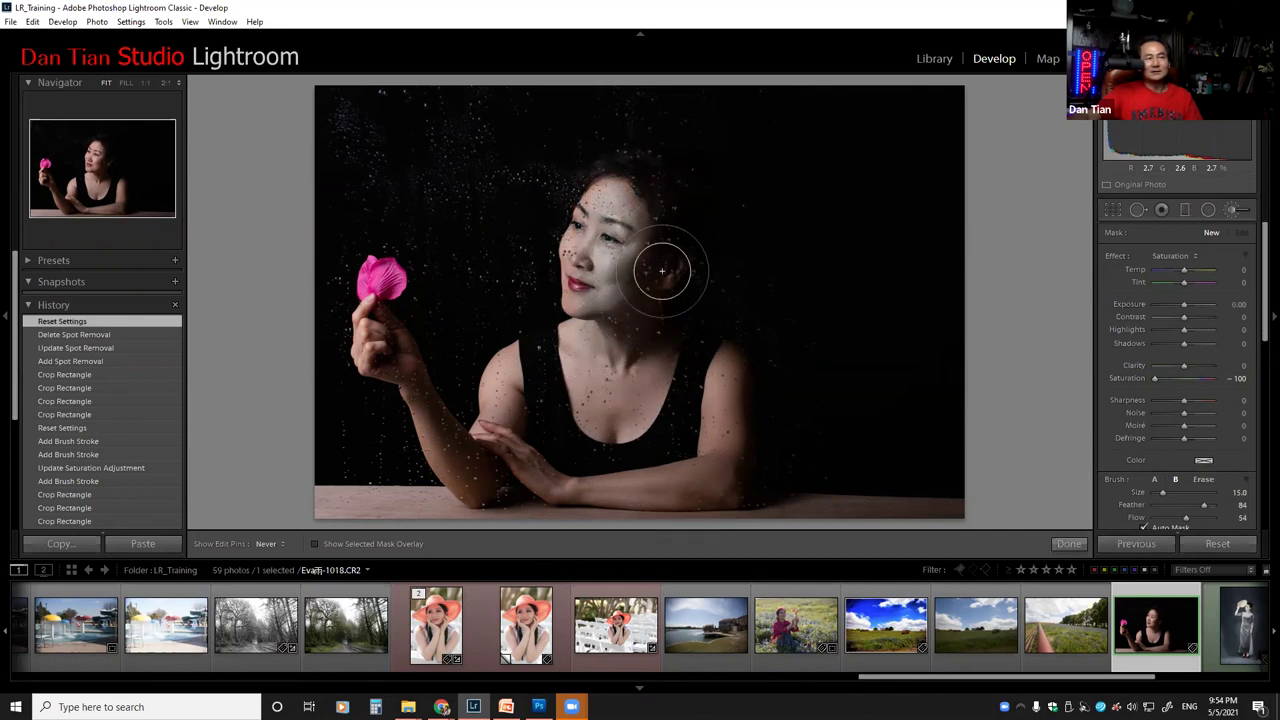
{"action": "left_click_drag", "start_coordinate": [680, 500], "coordinate": [663, 514]}
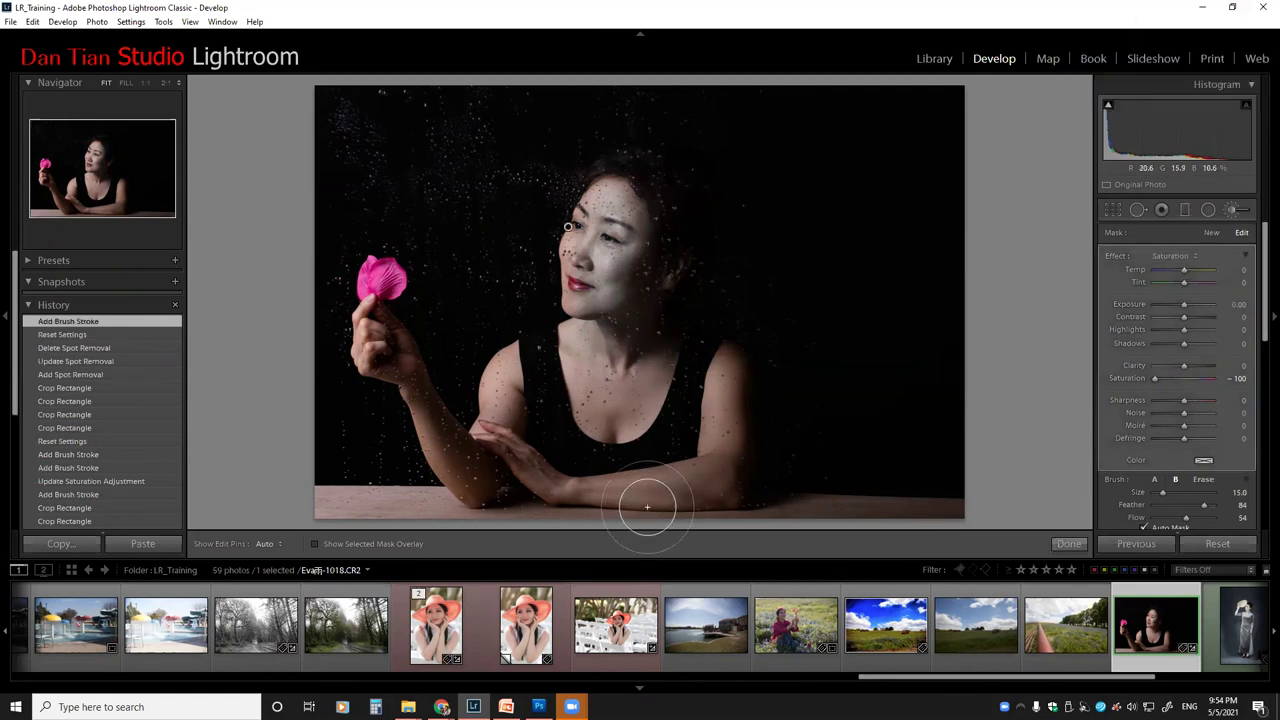
{"action": "mouse_move", "coordinate": [565, 273]}
{"action": "left_mouse_down"}
{"action": "mouse_move", "coordinate": [551, 206]}
{"action": "mouse_move", "coordinate": [583, 171]}
{"action": "mouse_move", "coordinate": [676, 176]}
{"action": "left_mouse_up"}
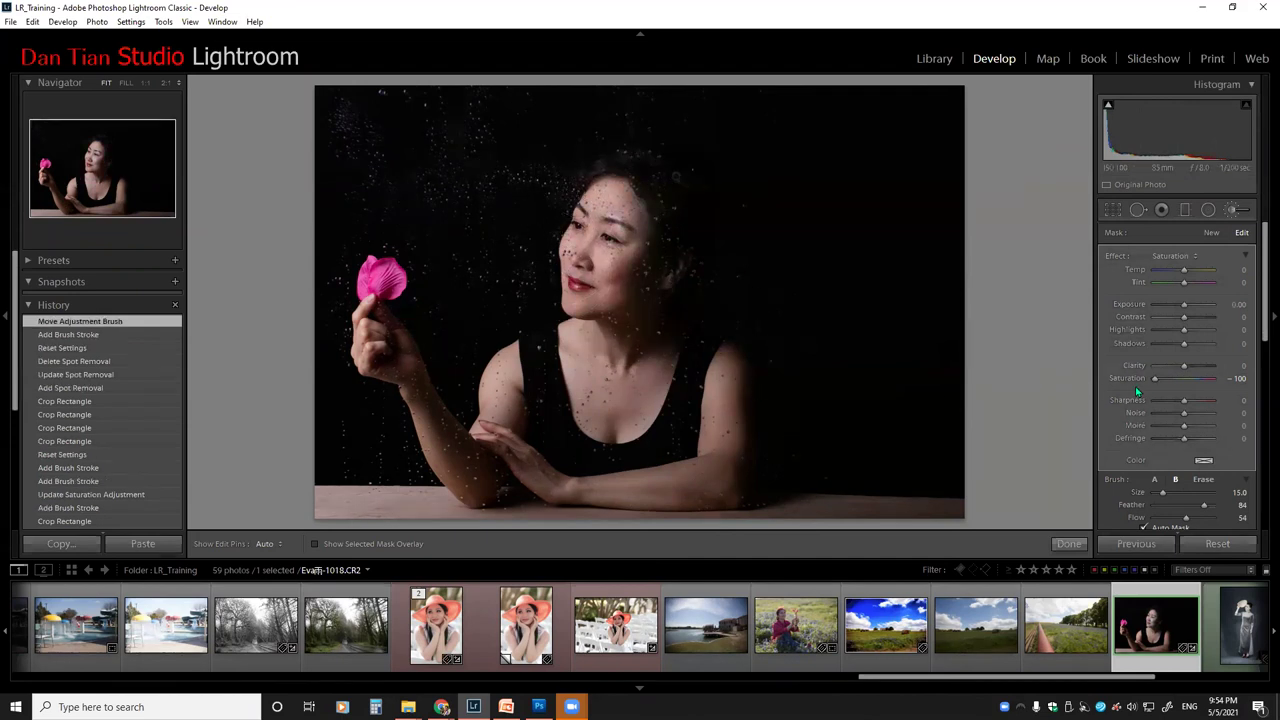
{"action": "mouse_move", "coordinate": [1159, 378]}
{"action": "left_mouse_down"}
{"action": "mouse_move", "coordinate": [1171, 381]}
{"action": "mouse_move", "coordinate": [1148, 388]}
{"action": "left_mouse_up"}
{"action": "left_click", "coordinate": [1172, 380]}
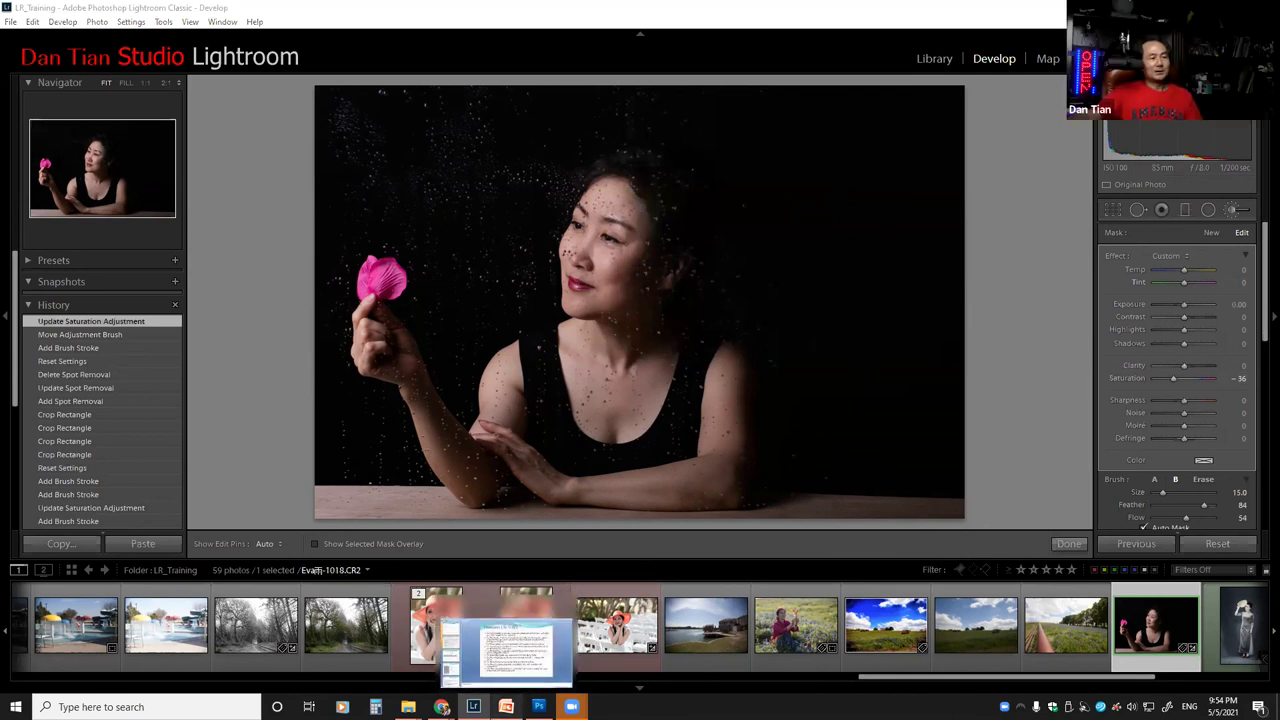
{"action": "left_click", "coordinate": [506, 707]}
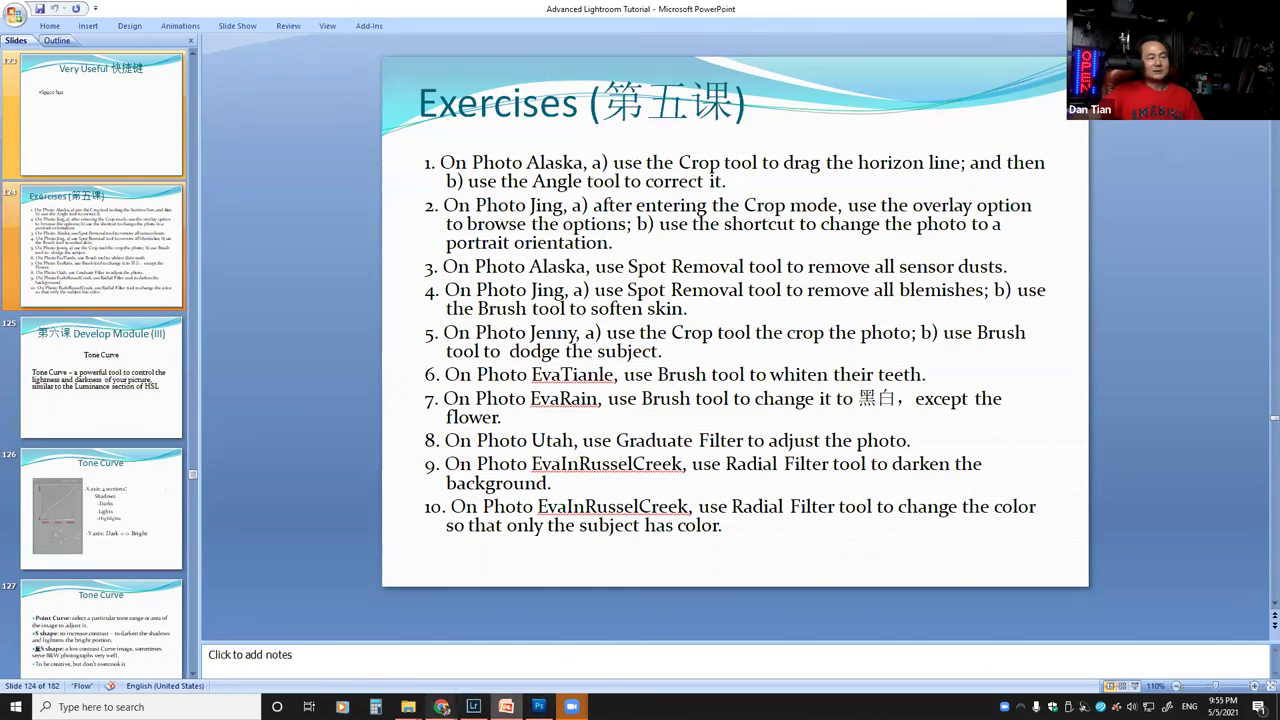
{"action": "left_click", "coordinate": [473, 707]}
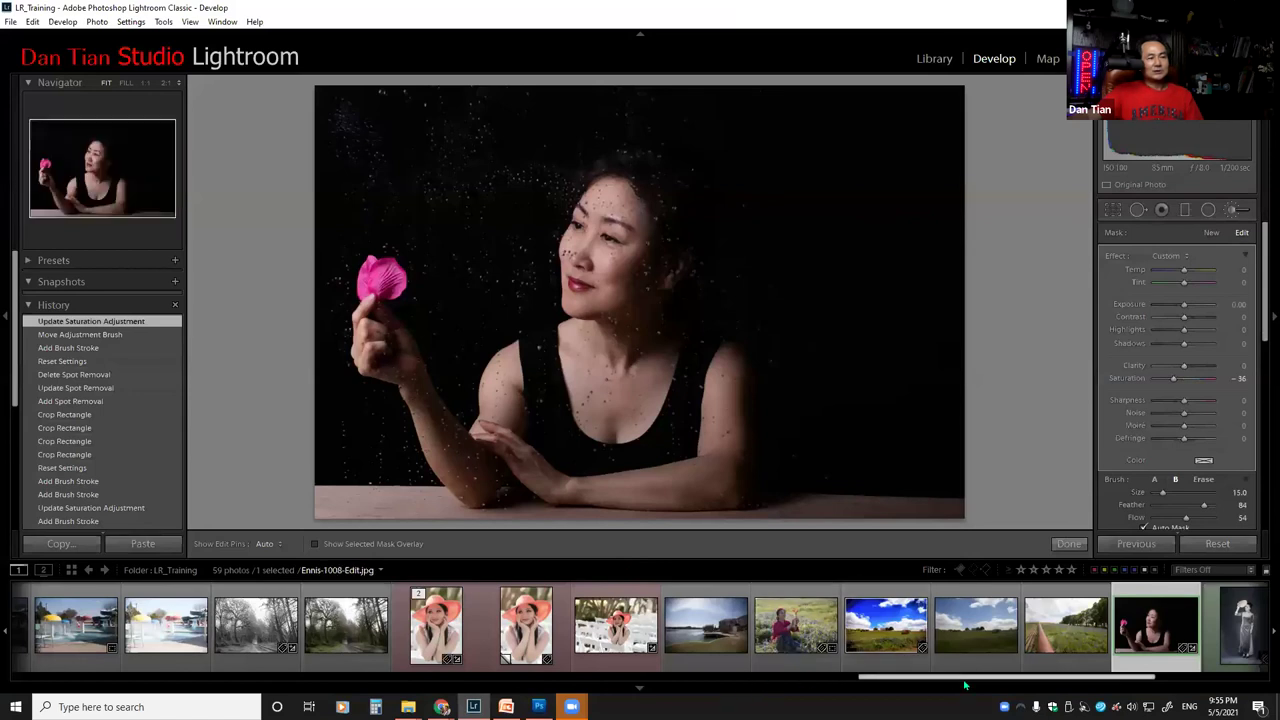
Step: Open the evaRussellCreek-115 red-dress photo from the filmstrip and apply a Radial Filter to it
{"action": "left_click_drag", "start_coordinate": [980, 686], "coordinate": [665, 686]}
{"action": "left_click", "coordinate": [450, 625]}
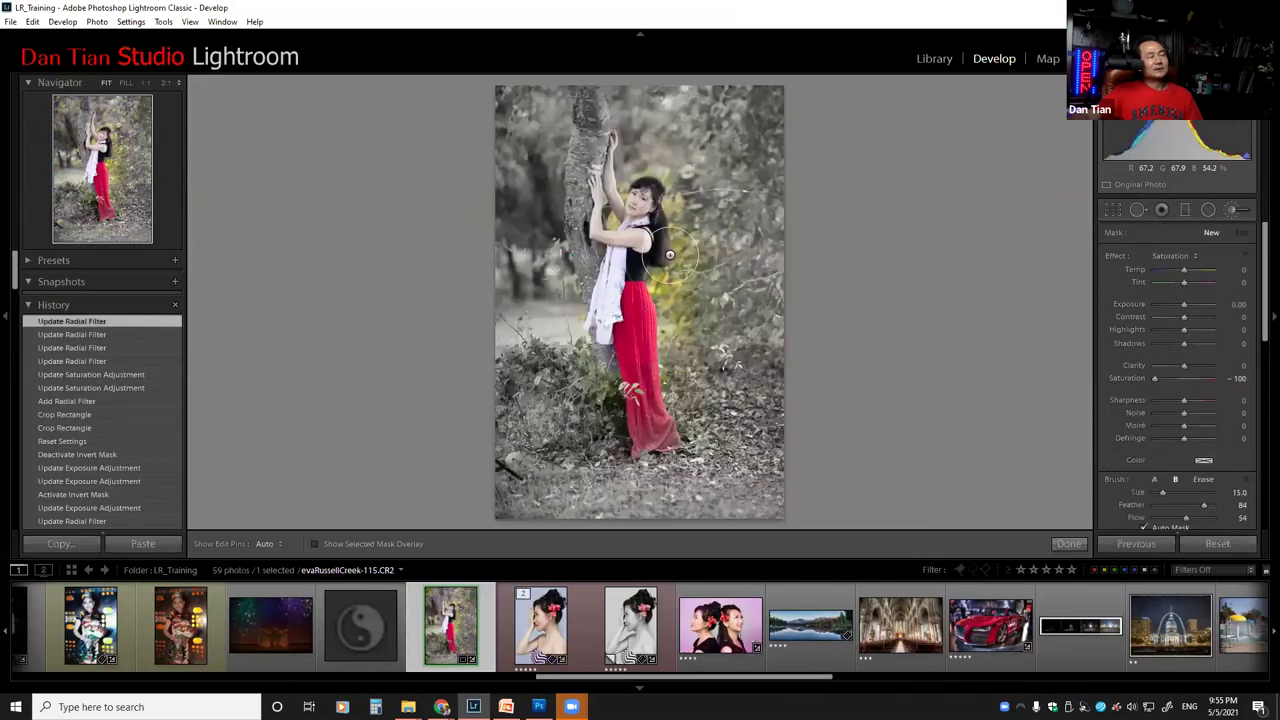
{"action": "left_click", "coordinate": [1210, 209]}
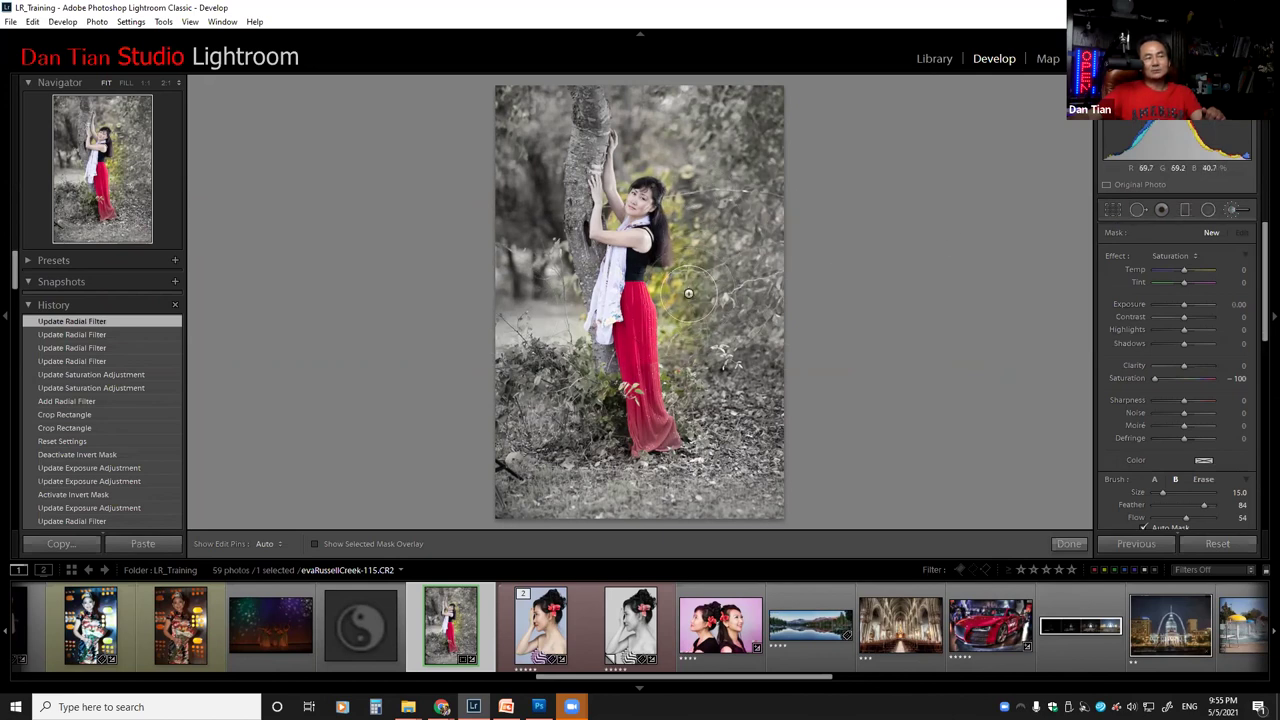
{"action": "left_click", "coordinate": [1236, 210]}
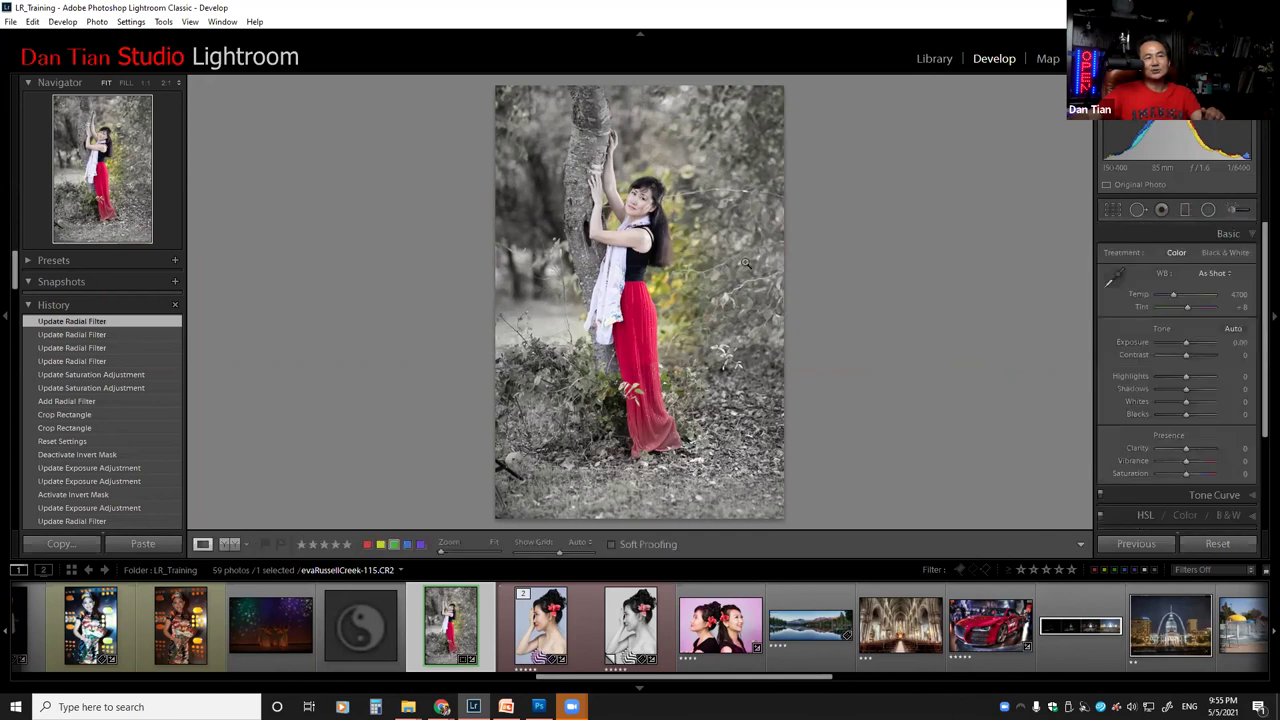
Step: Switch to the Adjustment Brush for the background, hiding and then showing the pins
{"action": "left_click", "coordinate": [1233, 211]}
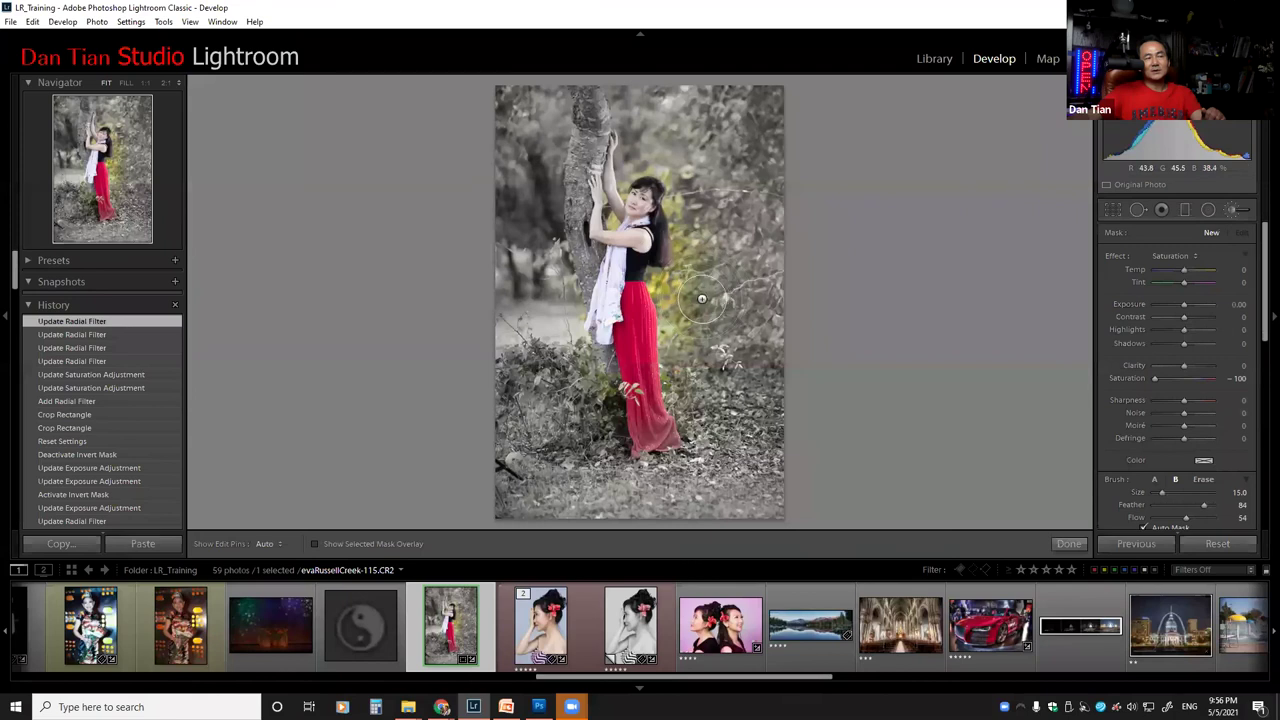
{"action": "key", "text": "h"}
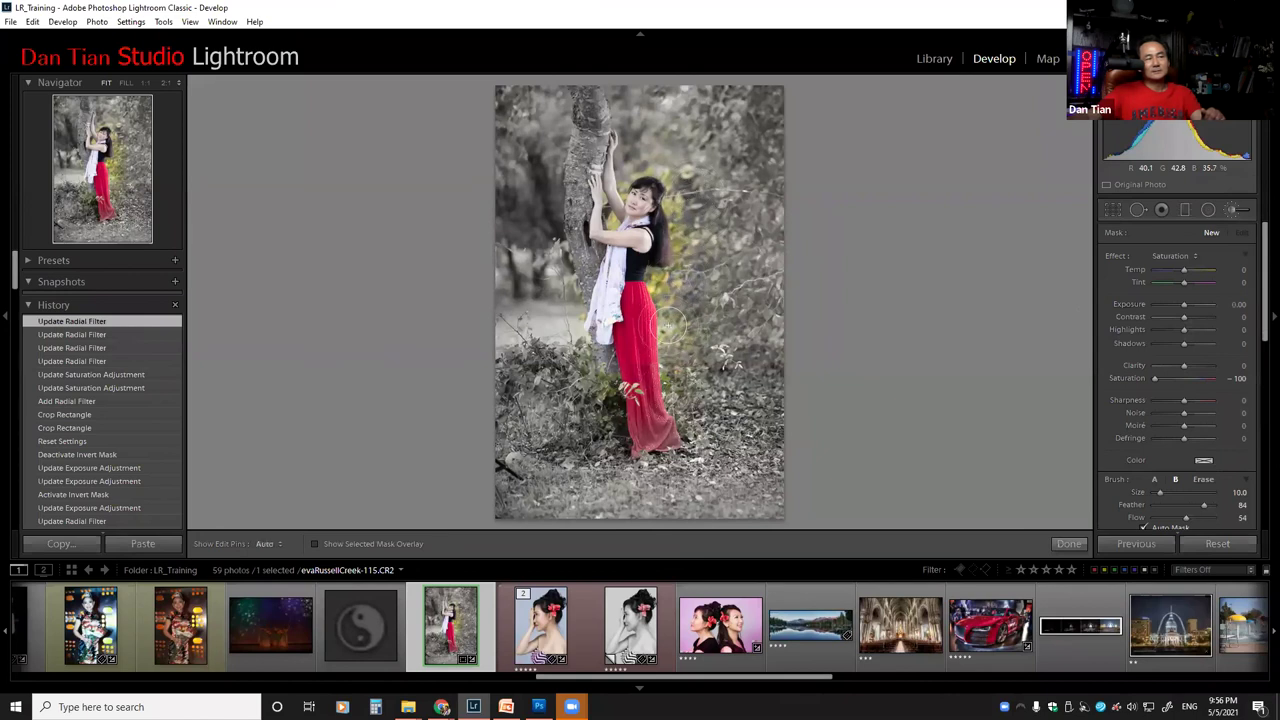
{"action": "key", "text": "h"}
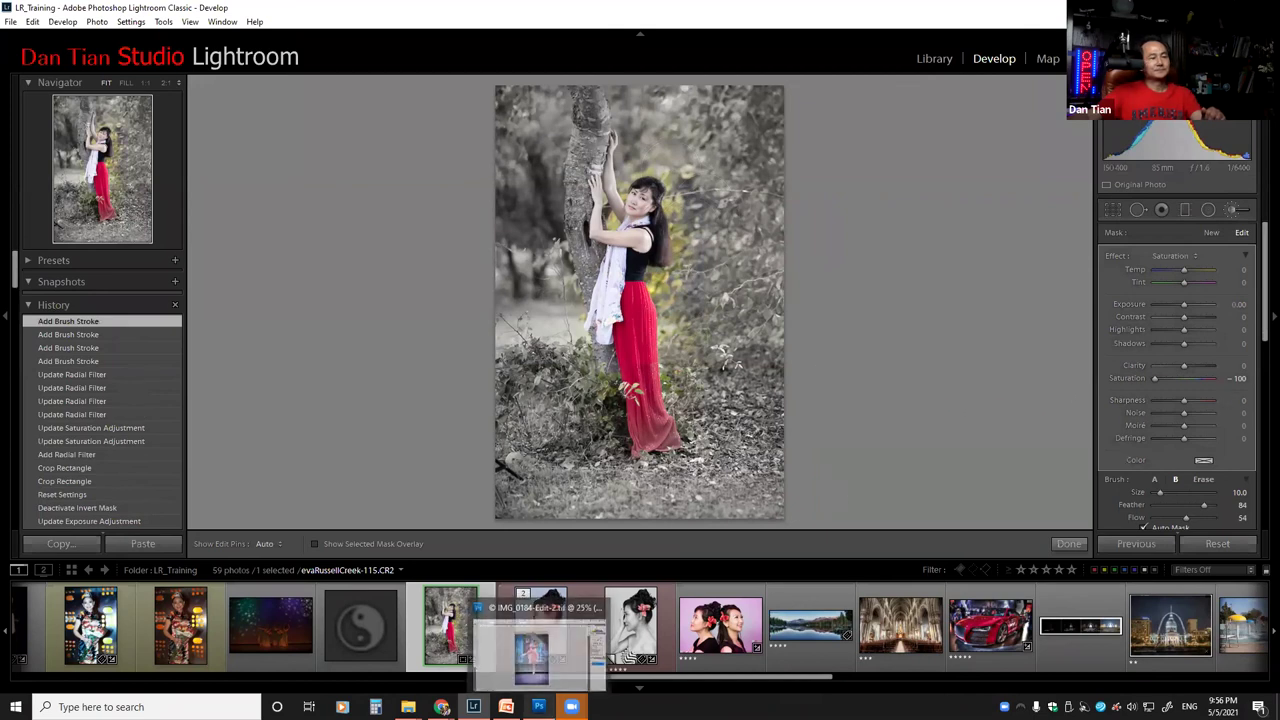
Step: Check the exercise slide again, then open the Excercise folder in the Library
{"action": "mouse_move", "coordinate": [538, 706]}
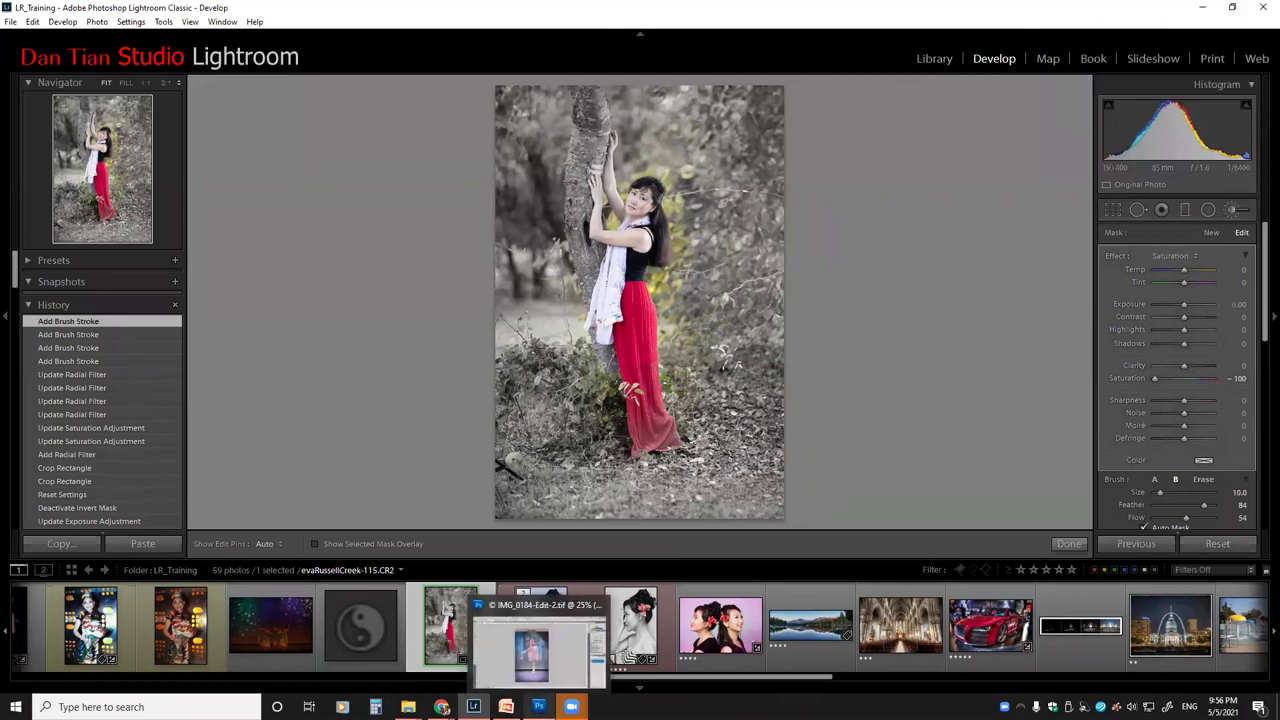
{"action": "left_click", "coordinate": [506, 706]}
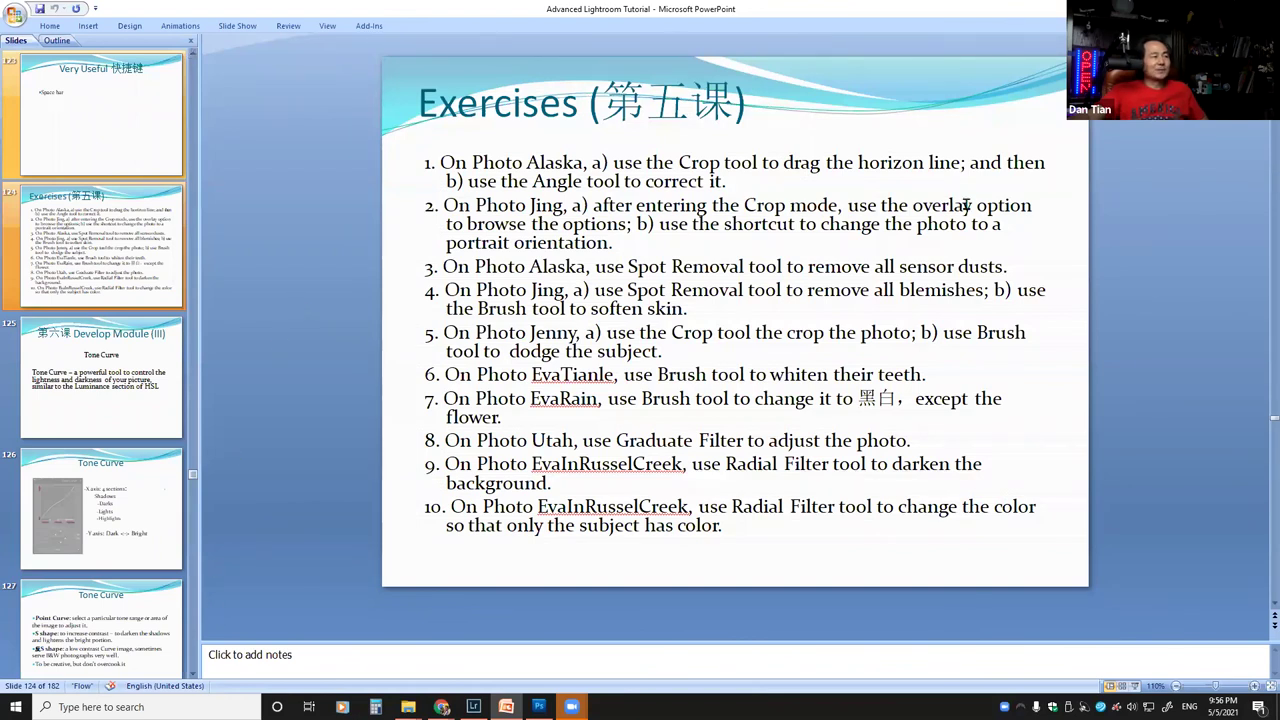
{"action": "key", "text": "alt+Tab"}
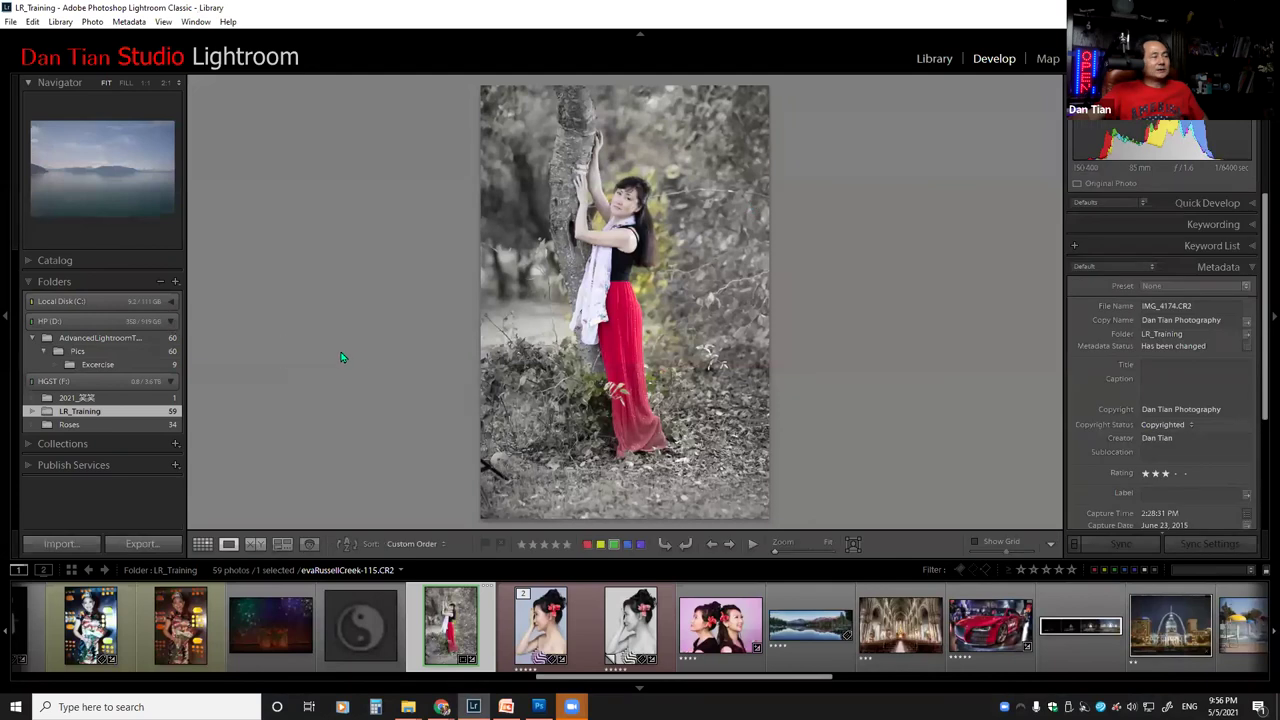
{"action": "left_click", "coordinate": [100, 364]}
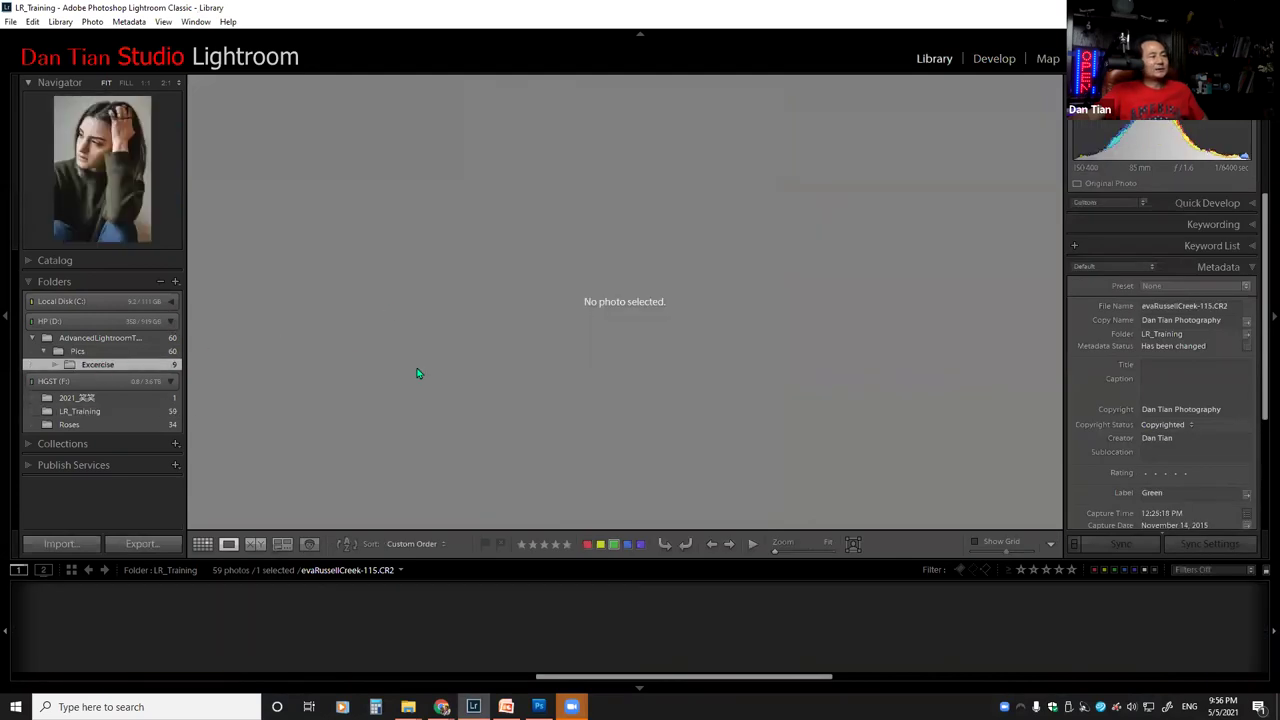